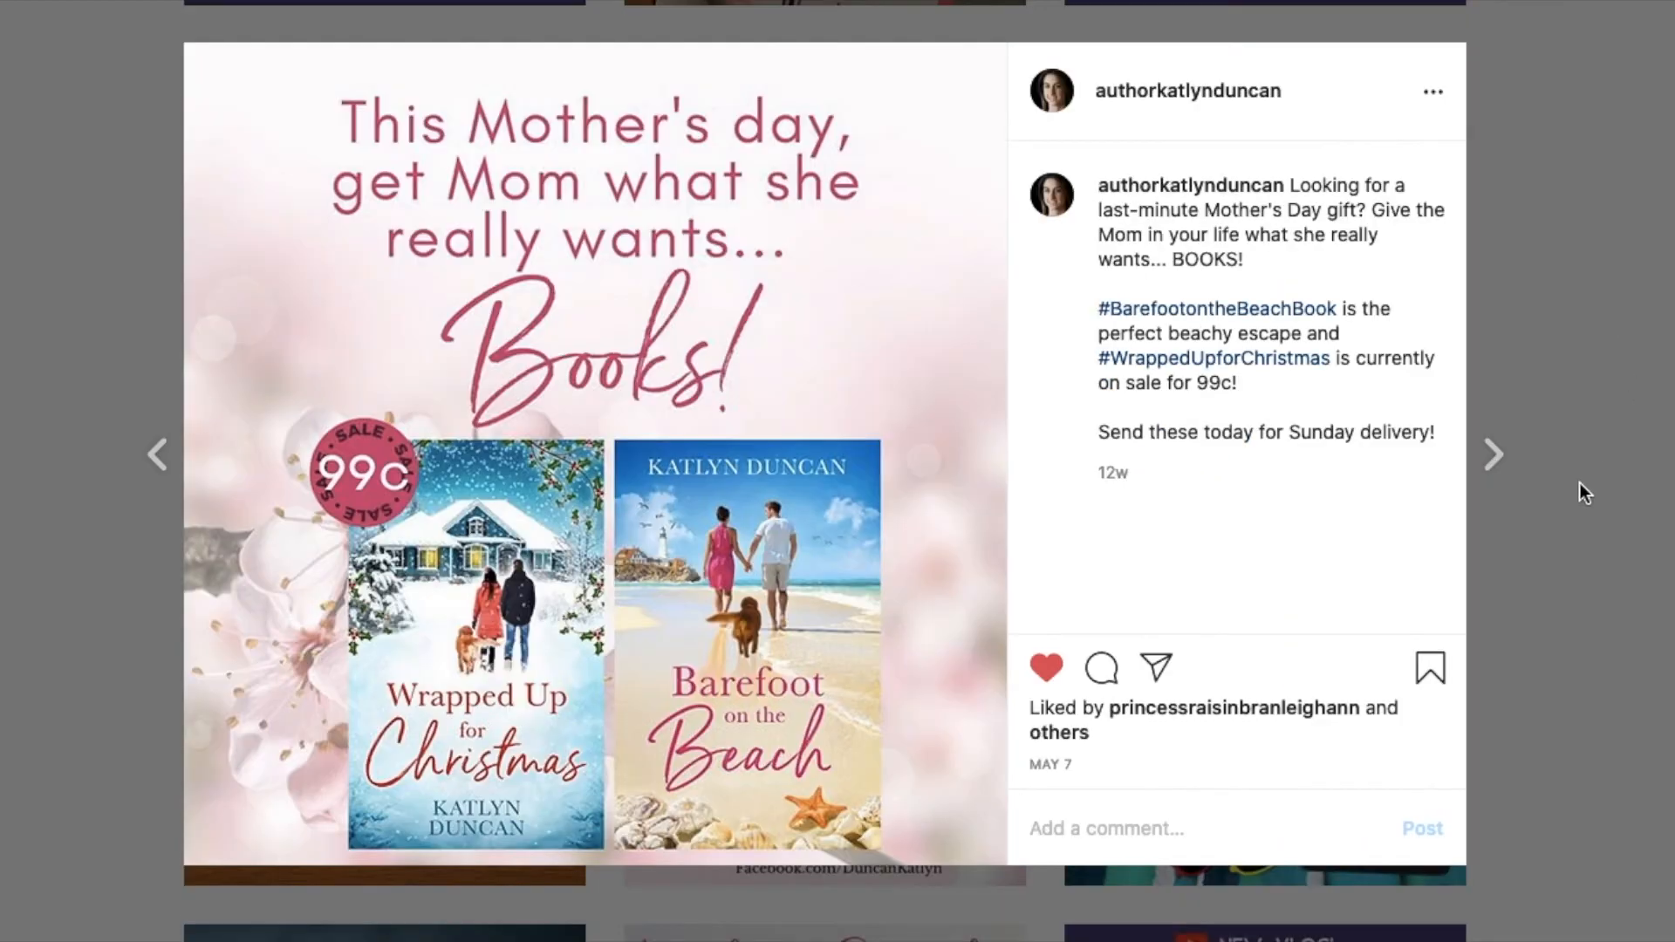
Page through the author's Instagram posts to examine the graphics promoting Barefoot on the Beach, its launch party, the giveaway and new videos.
left_click(1494, 455)
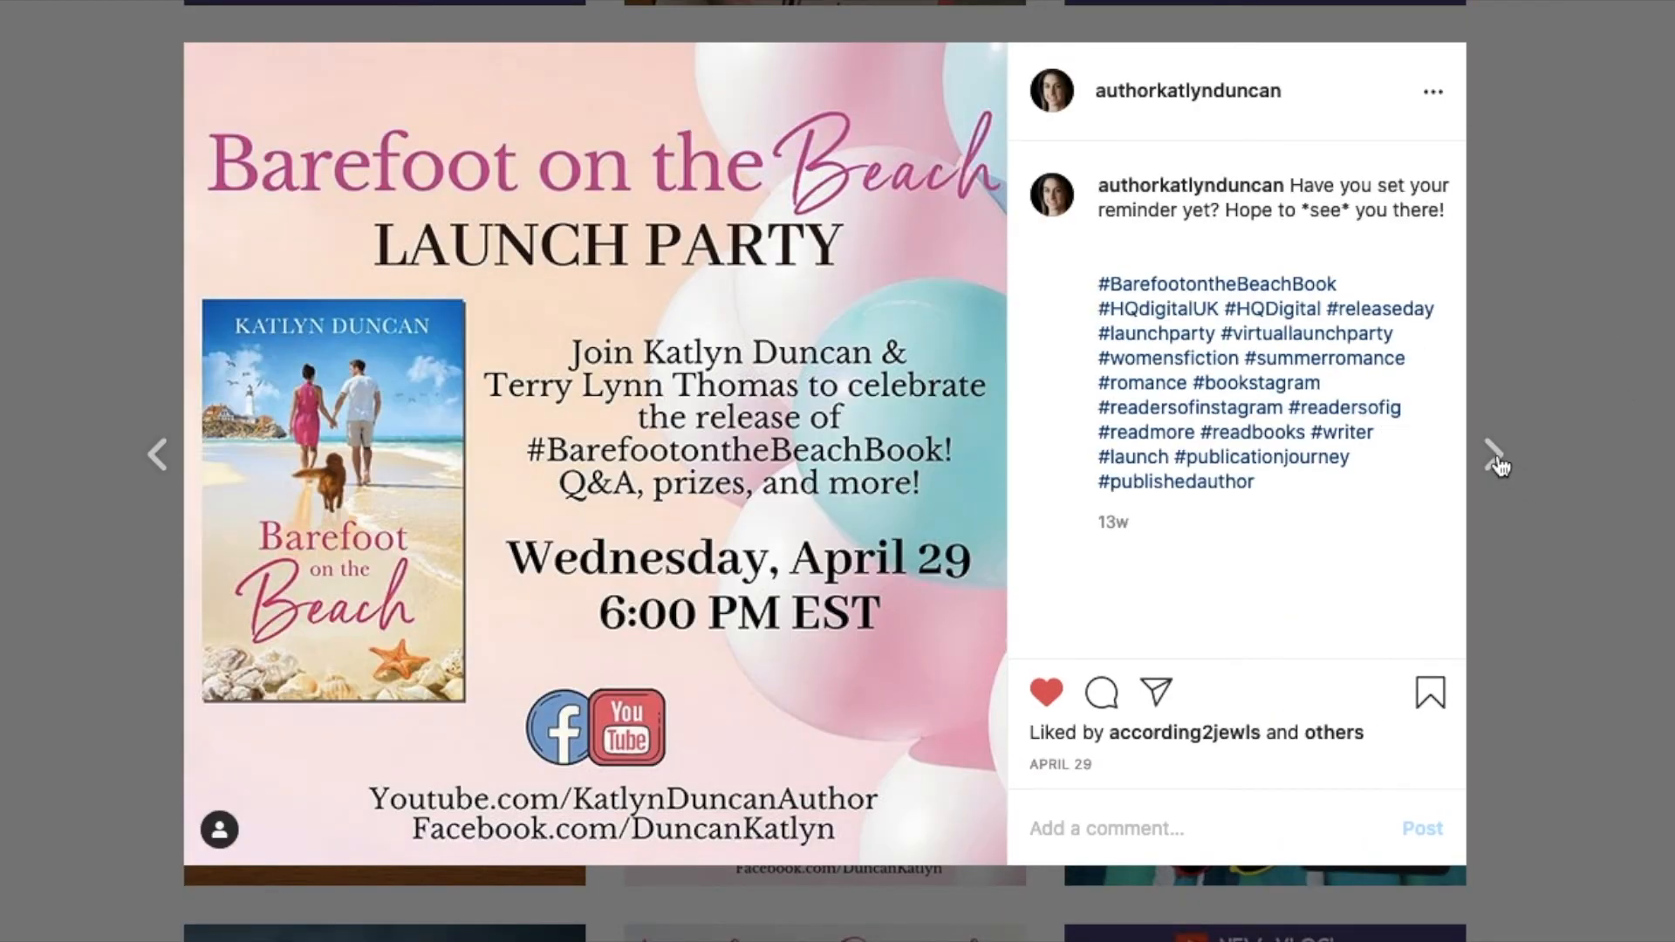
left_click(1495, 455)
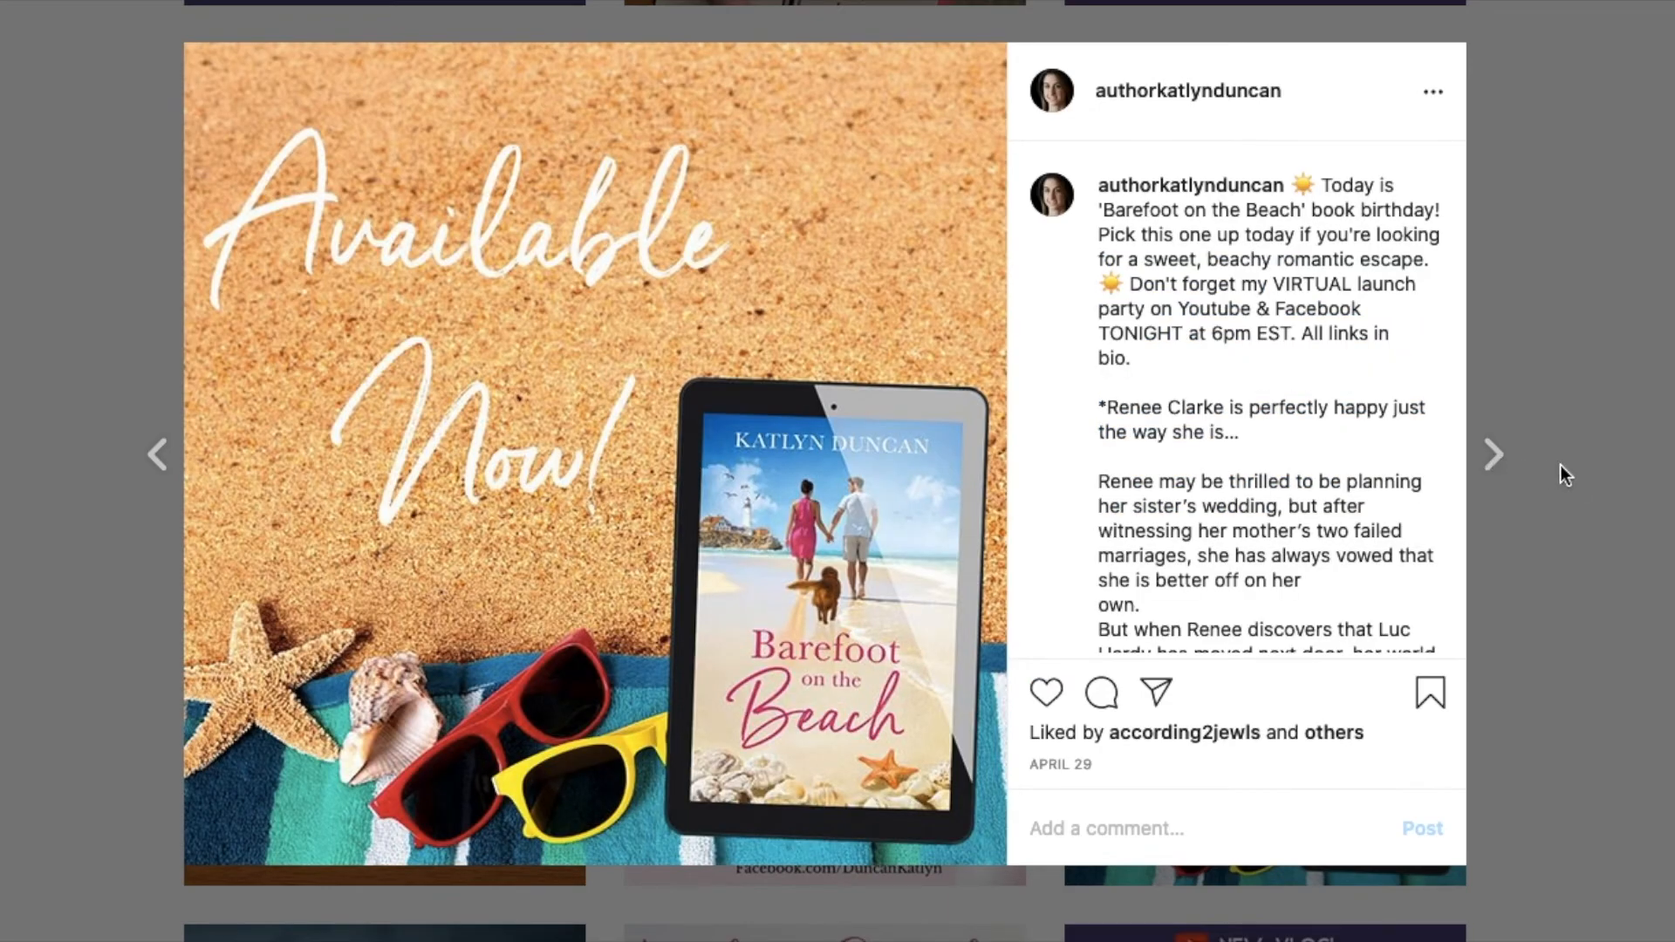
left_click(1495, 457)
left_click(1495, 457)
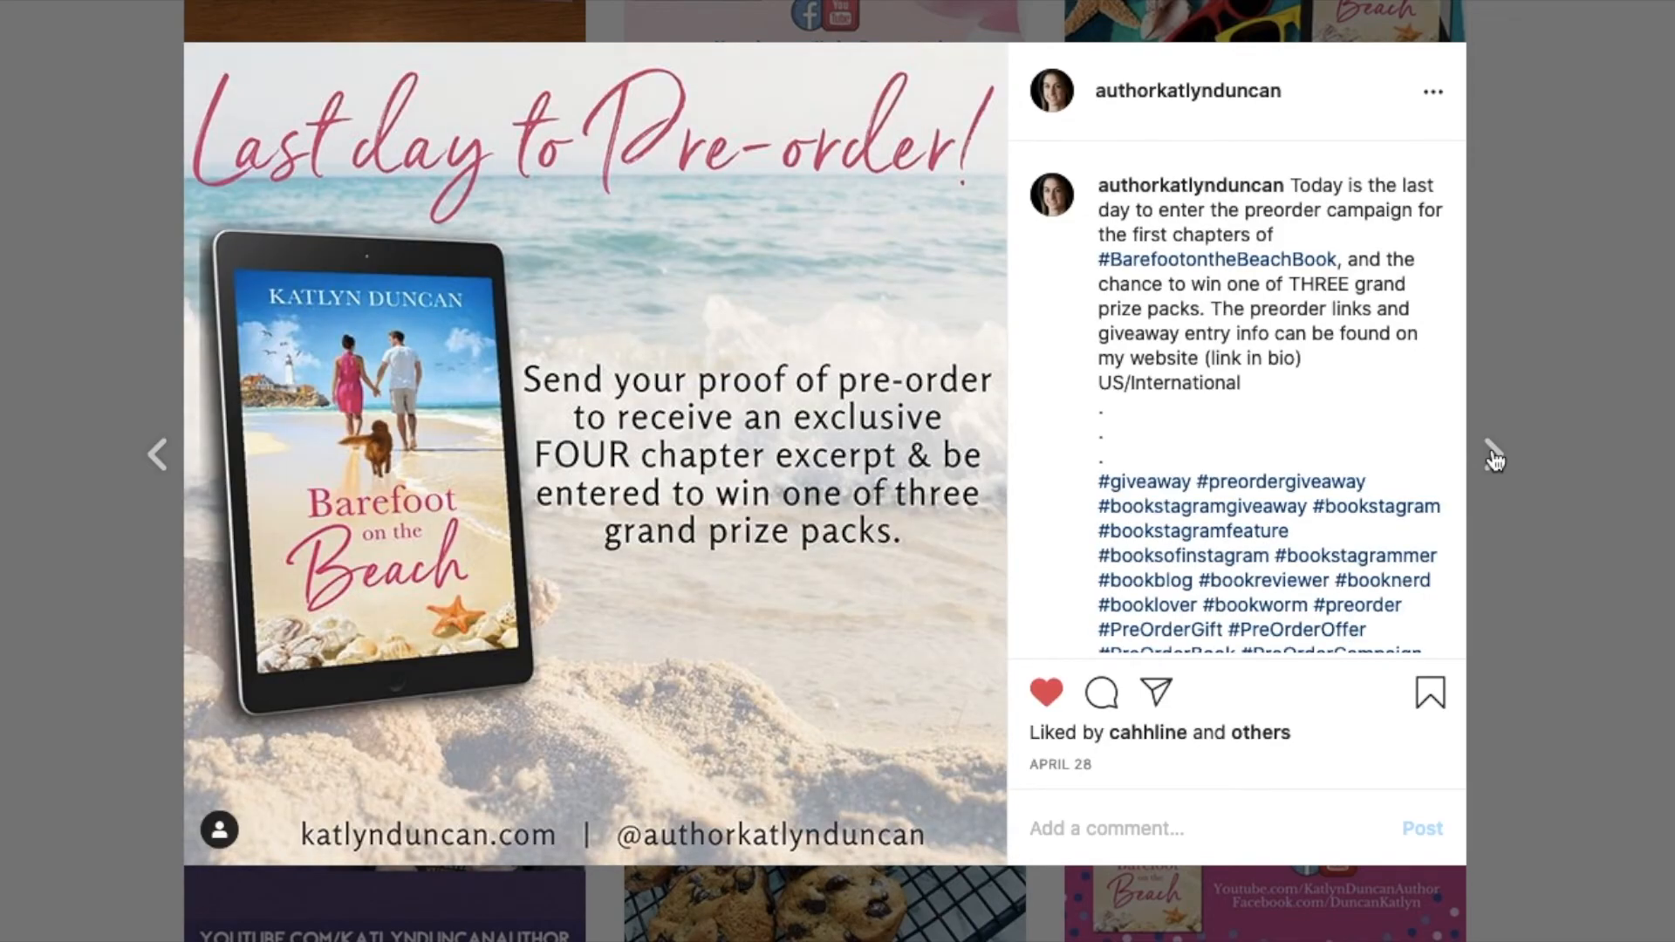
left_click(1494, 457)
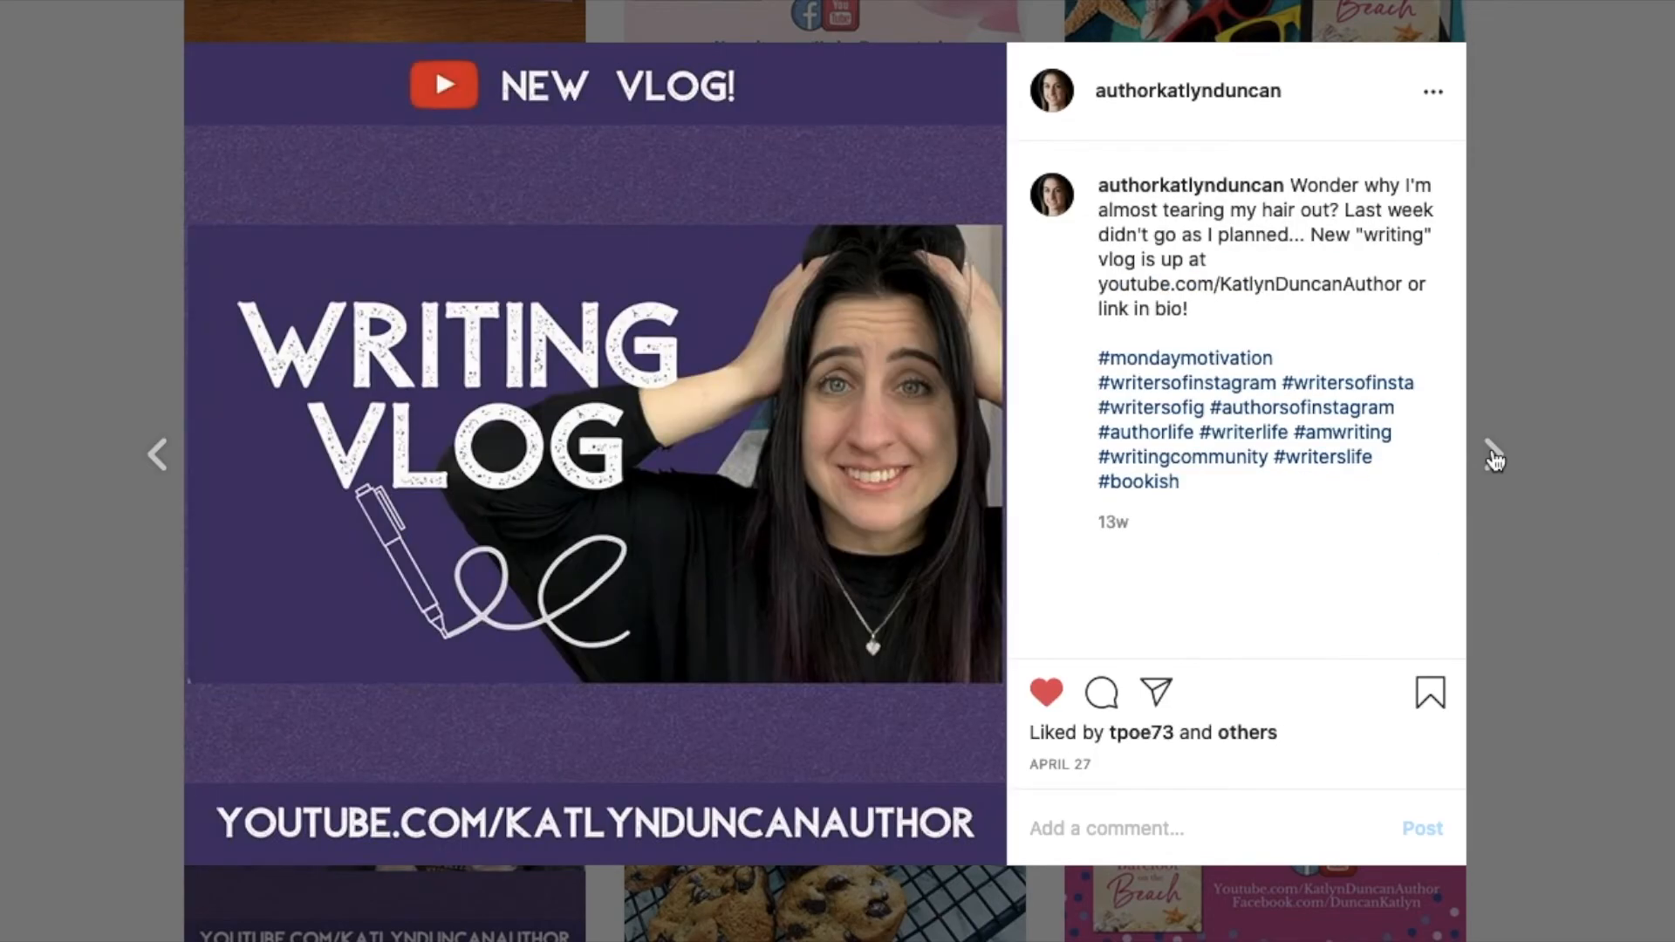
left_click(1495, 457)
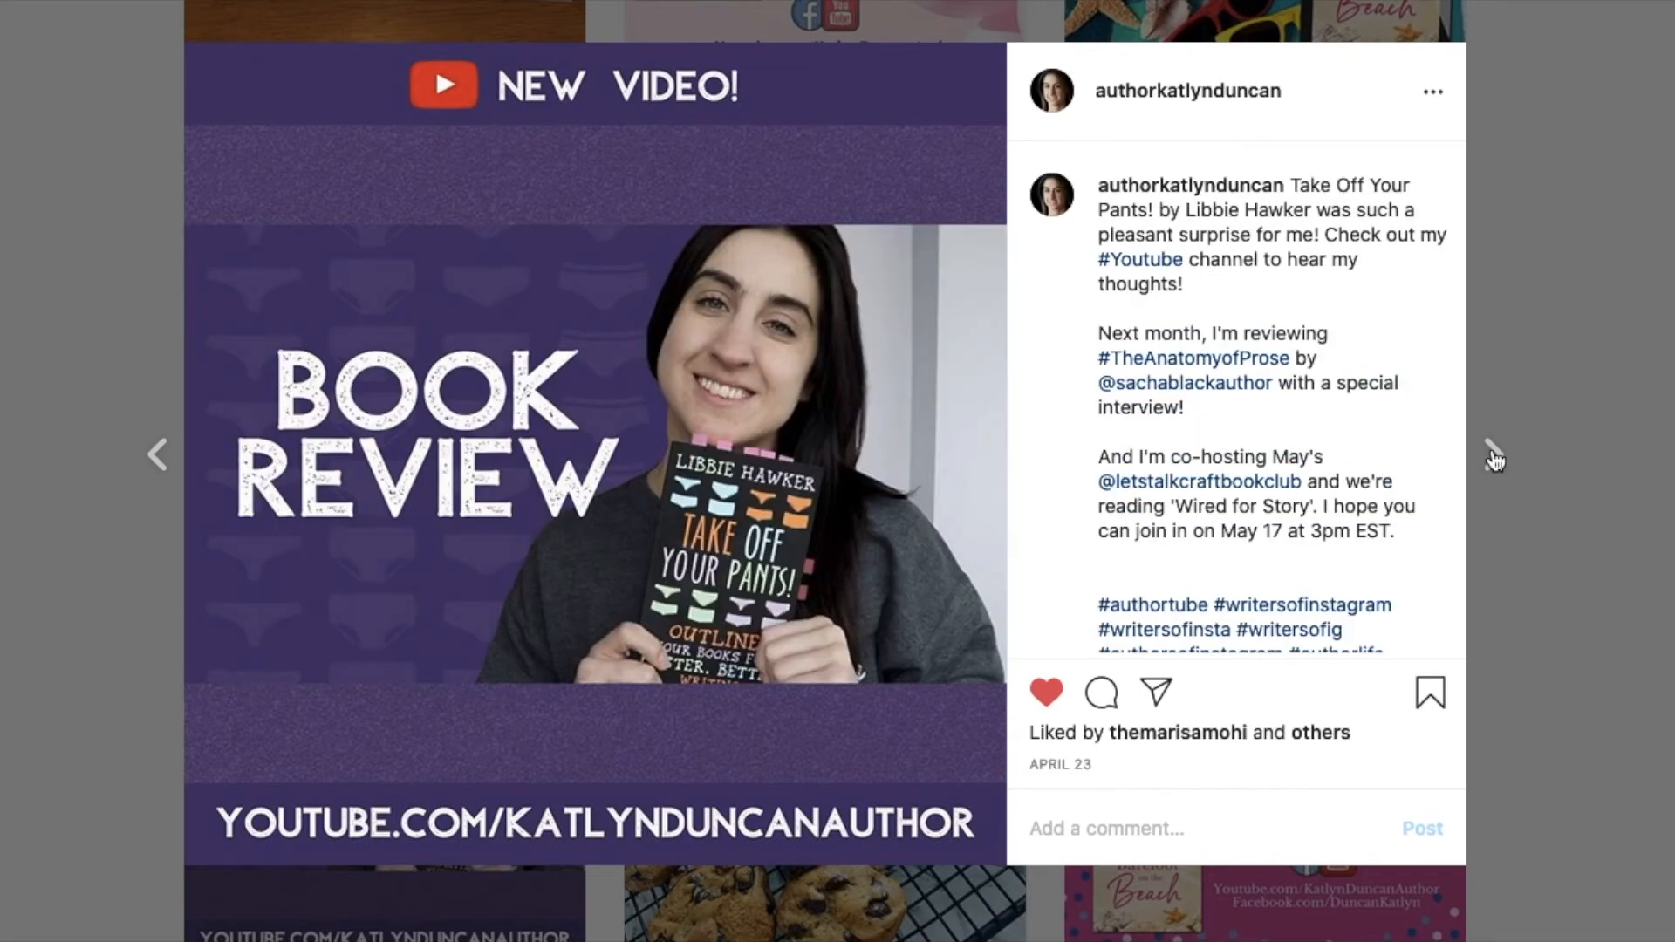
left_click(1495, 457)
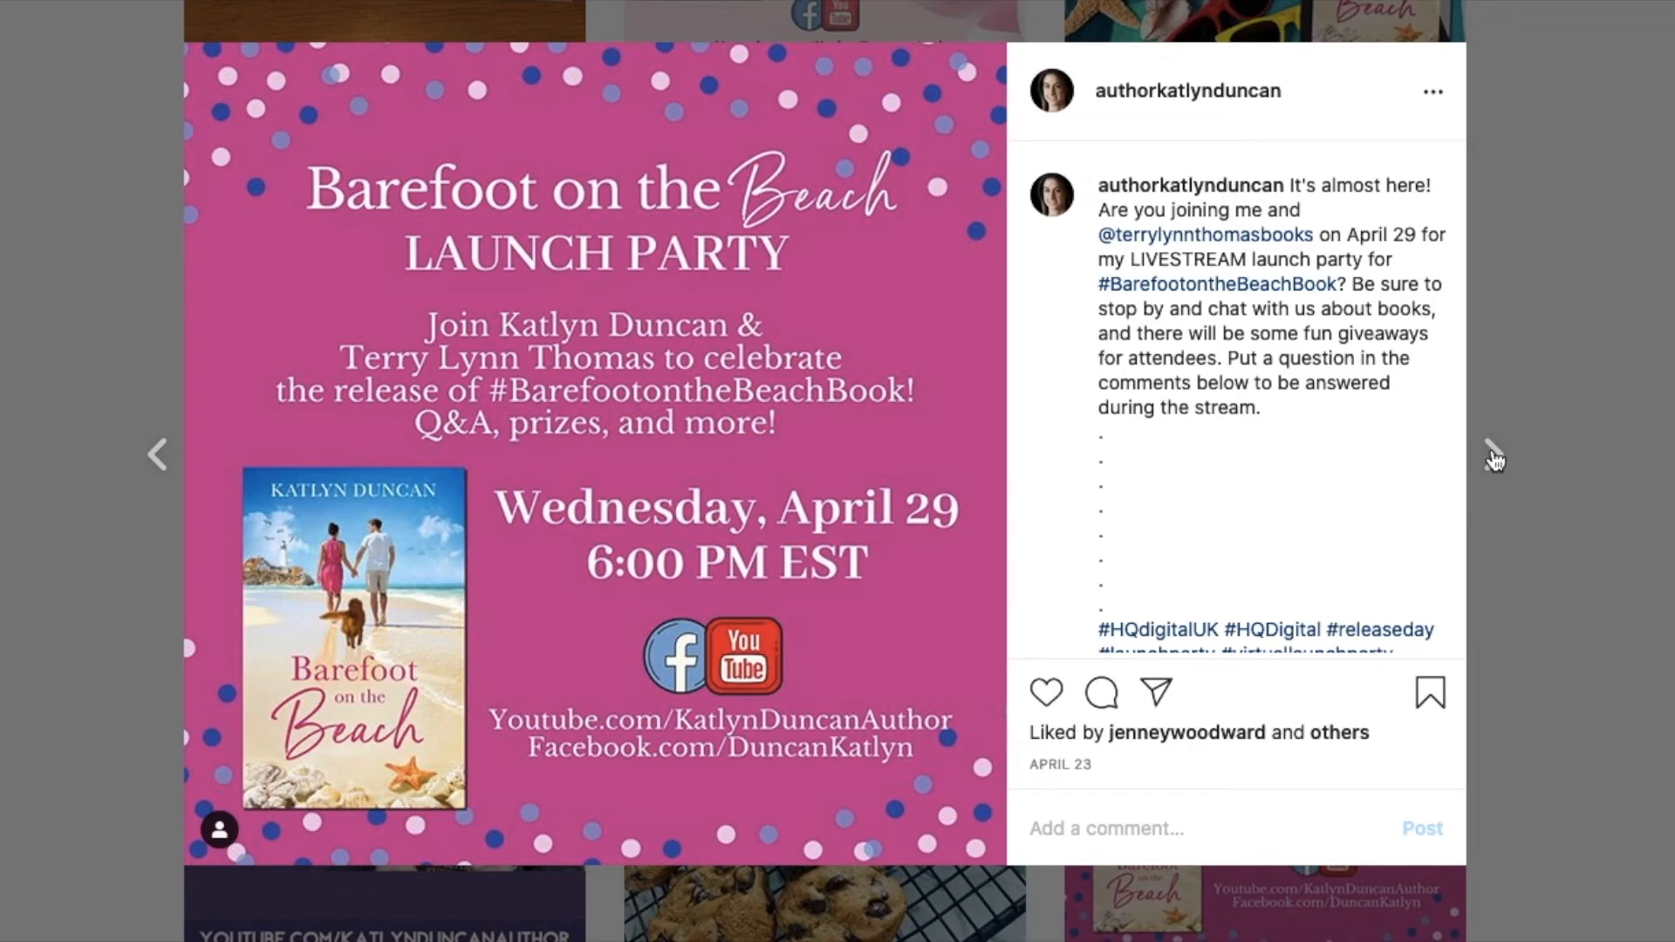
left_click(1494, 458)
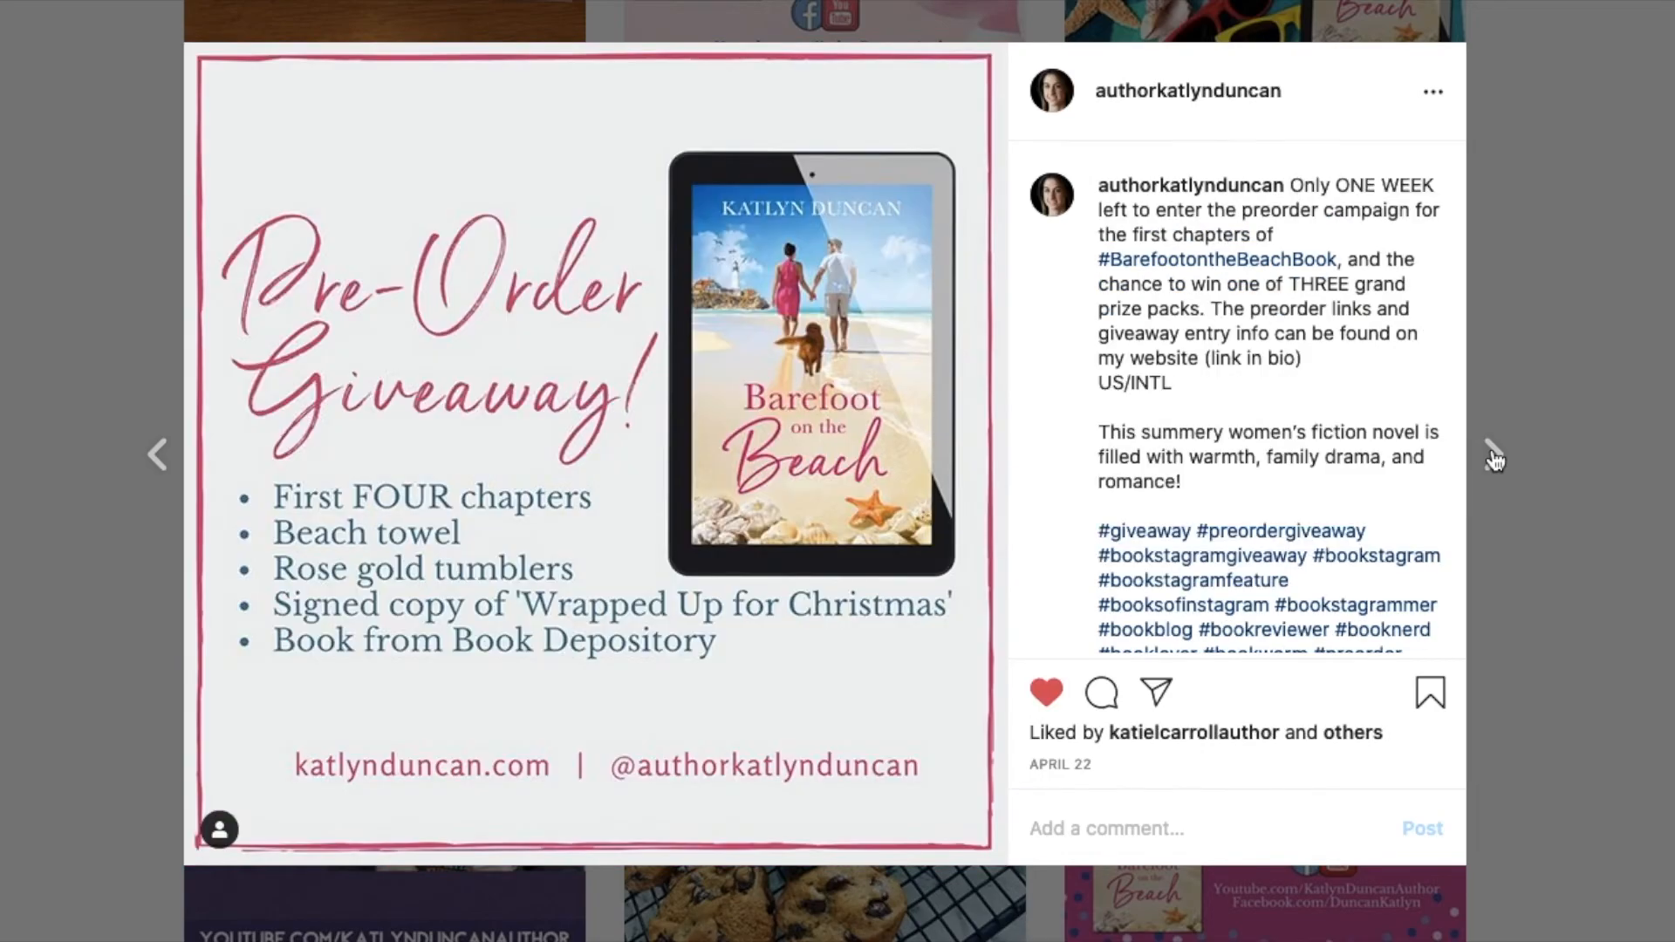
left_click(1495, 457)
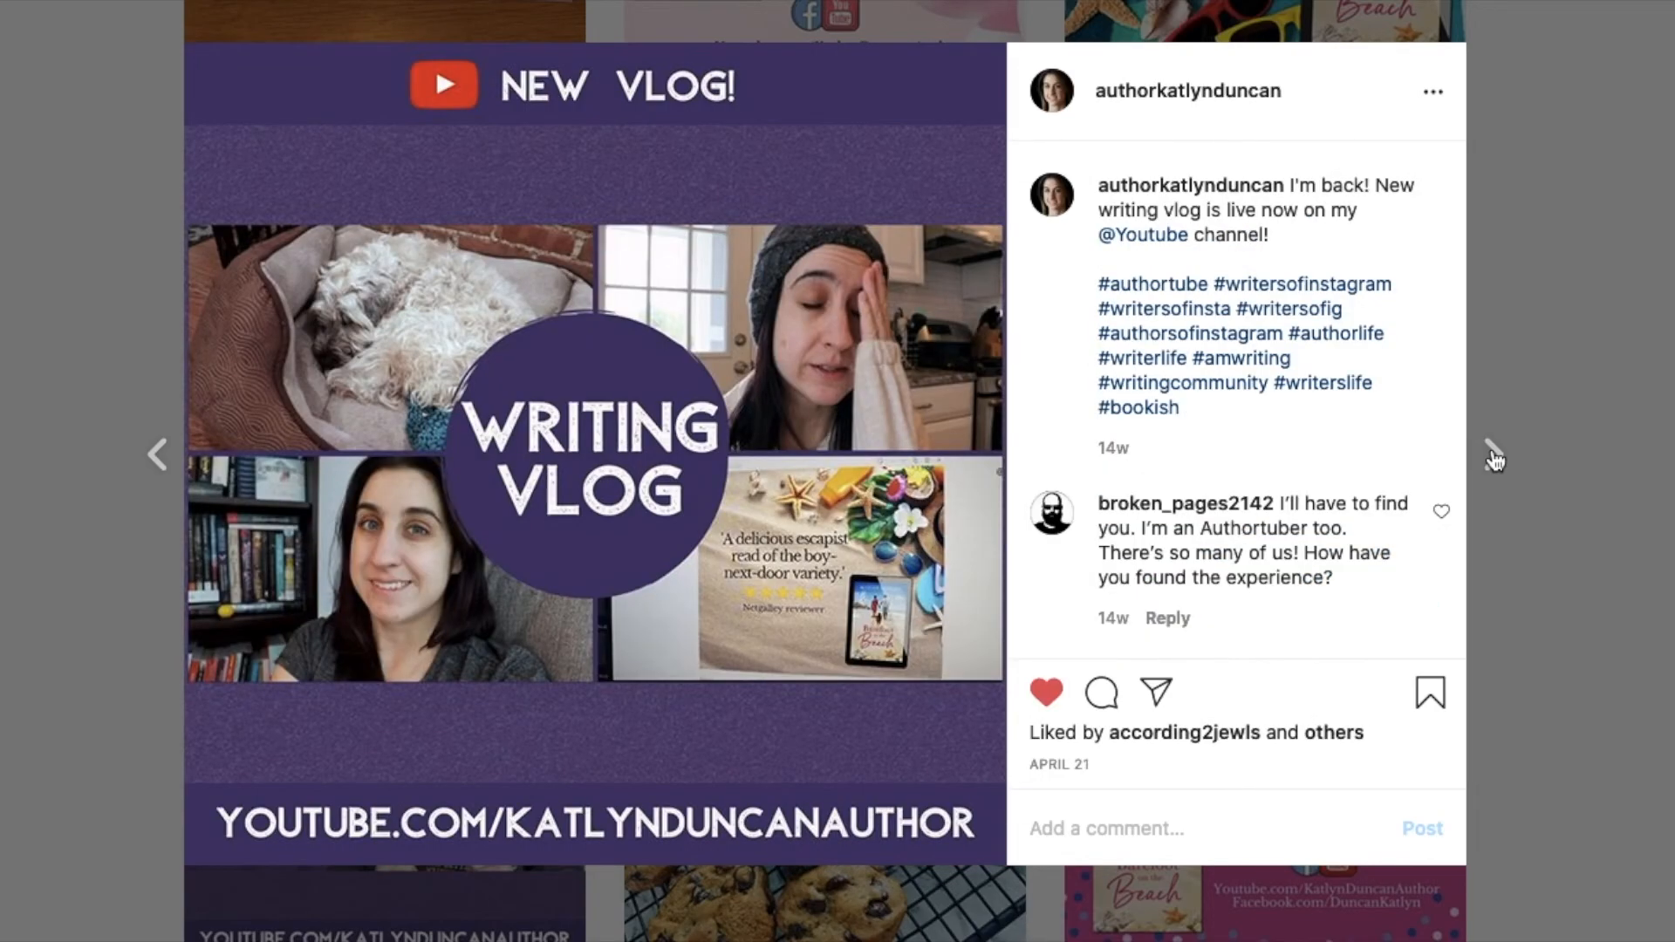
left_click(1495, 458)
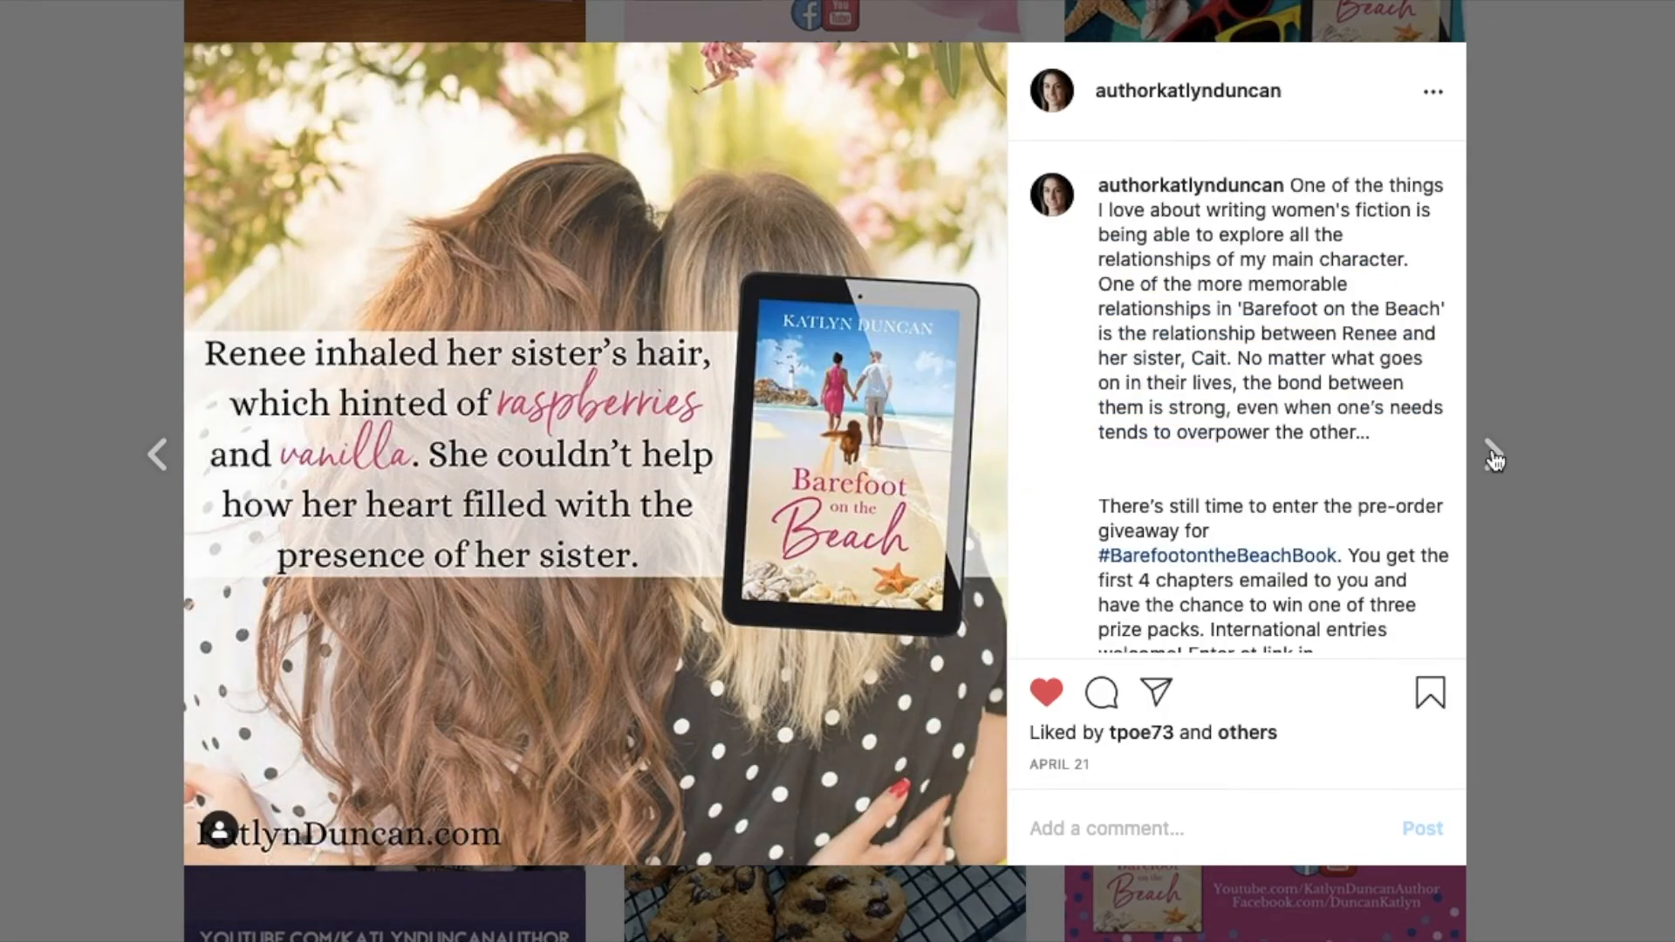
left_click(1494, 460)
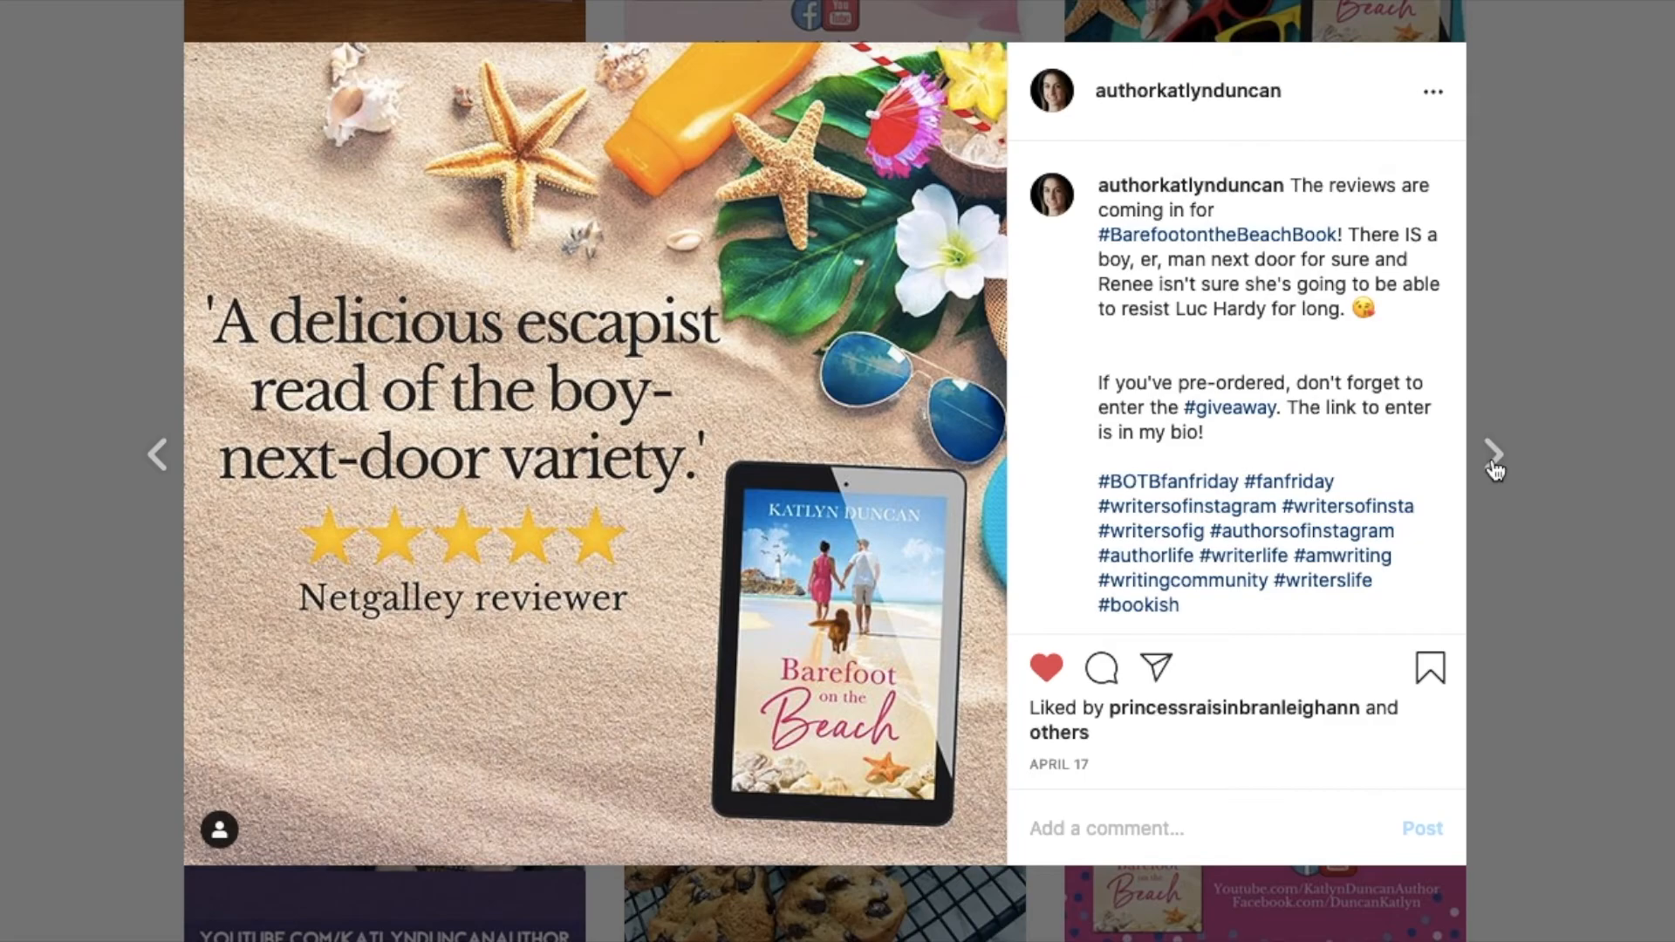
left_click(1495, 460)
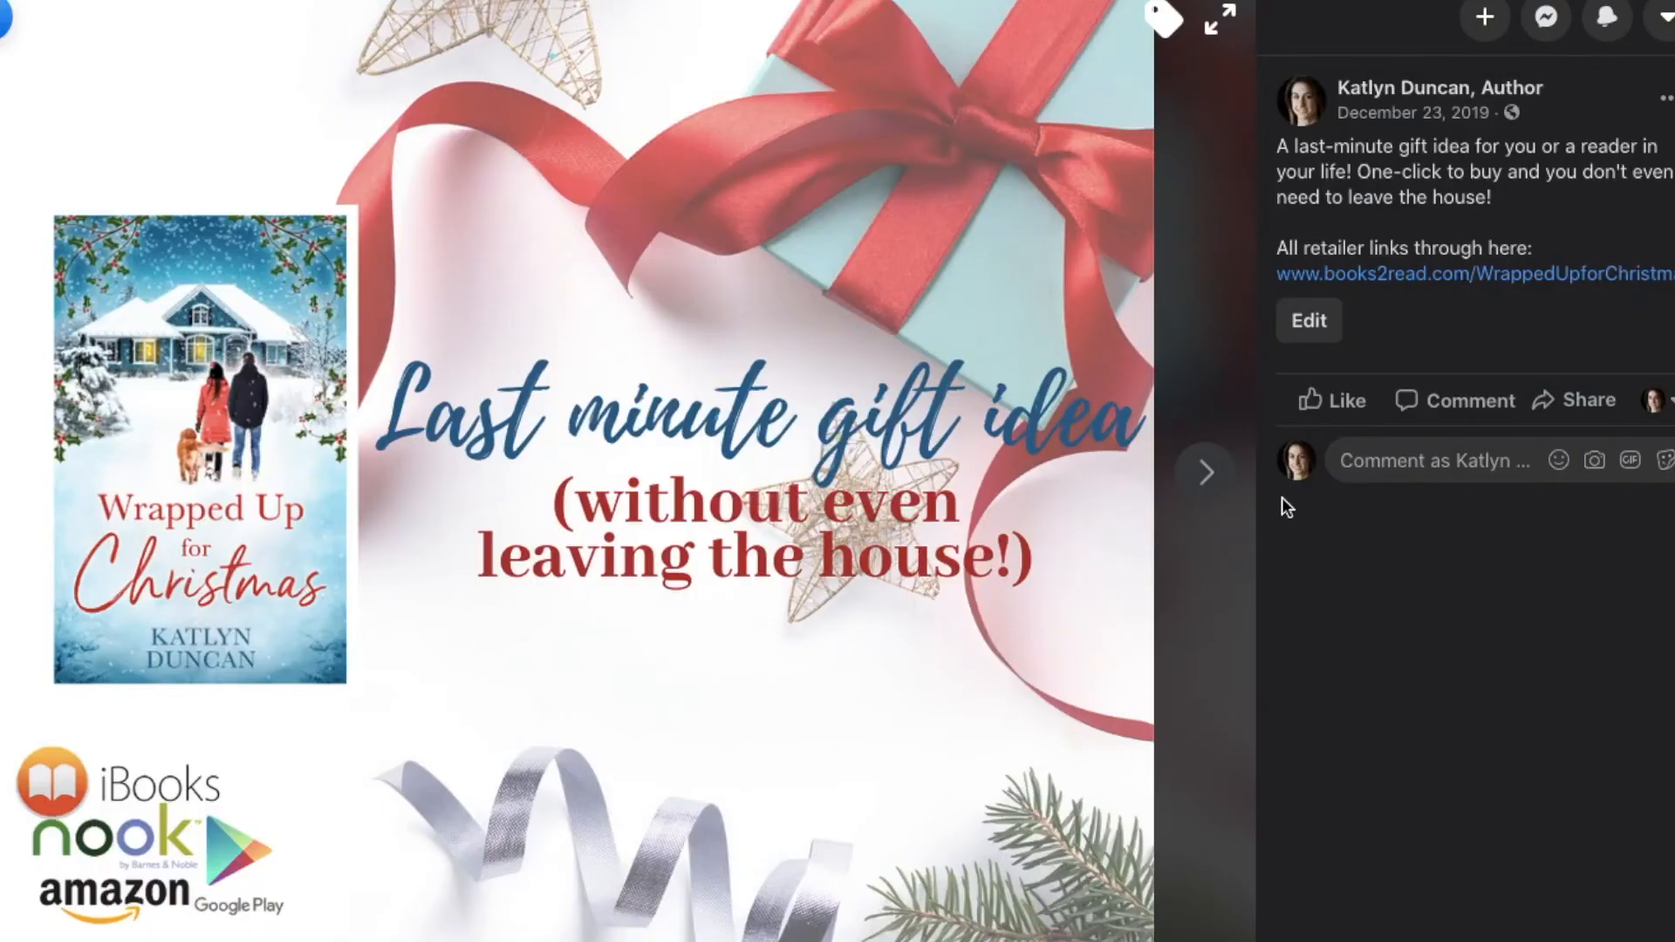
Switch to the author's Facebook page photos and examine the Wrapped Up for Christmas promotional graphics and character boards one after another.
left_click(1205, 472)
left_click(1205, 476)
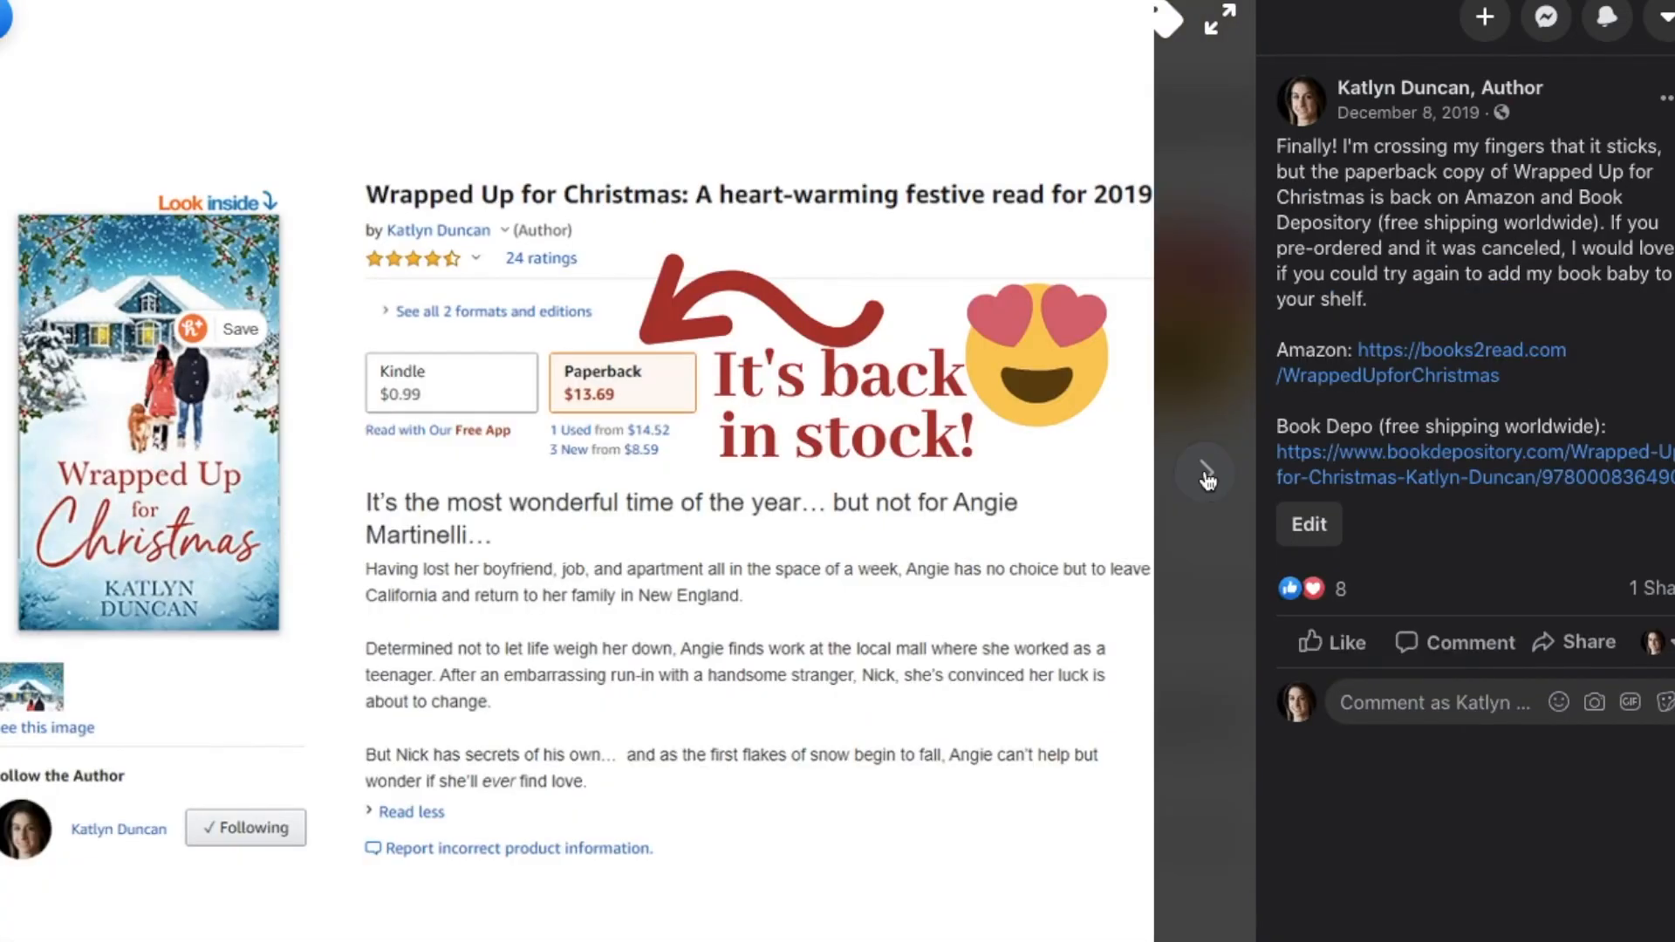
left_click(1205, 476)
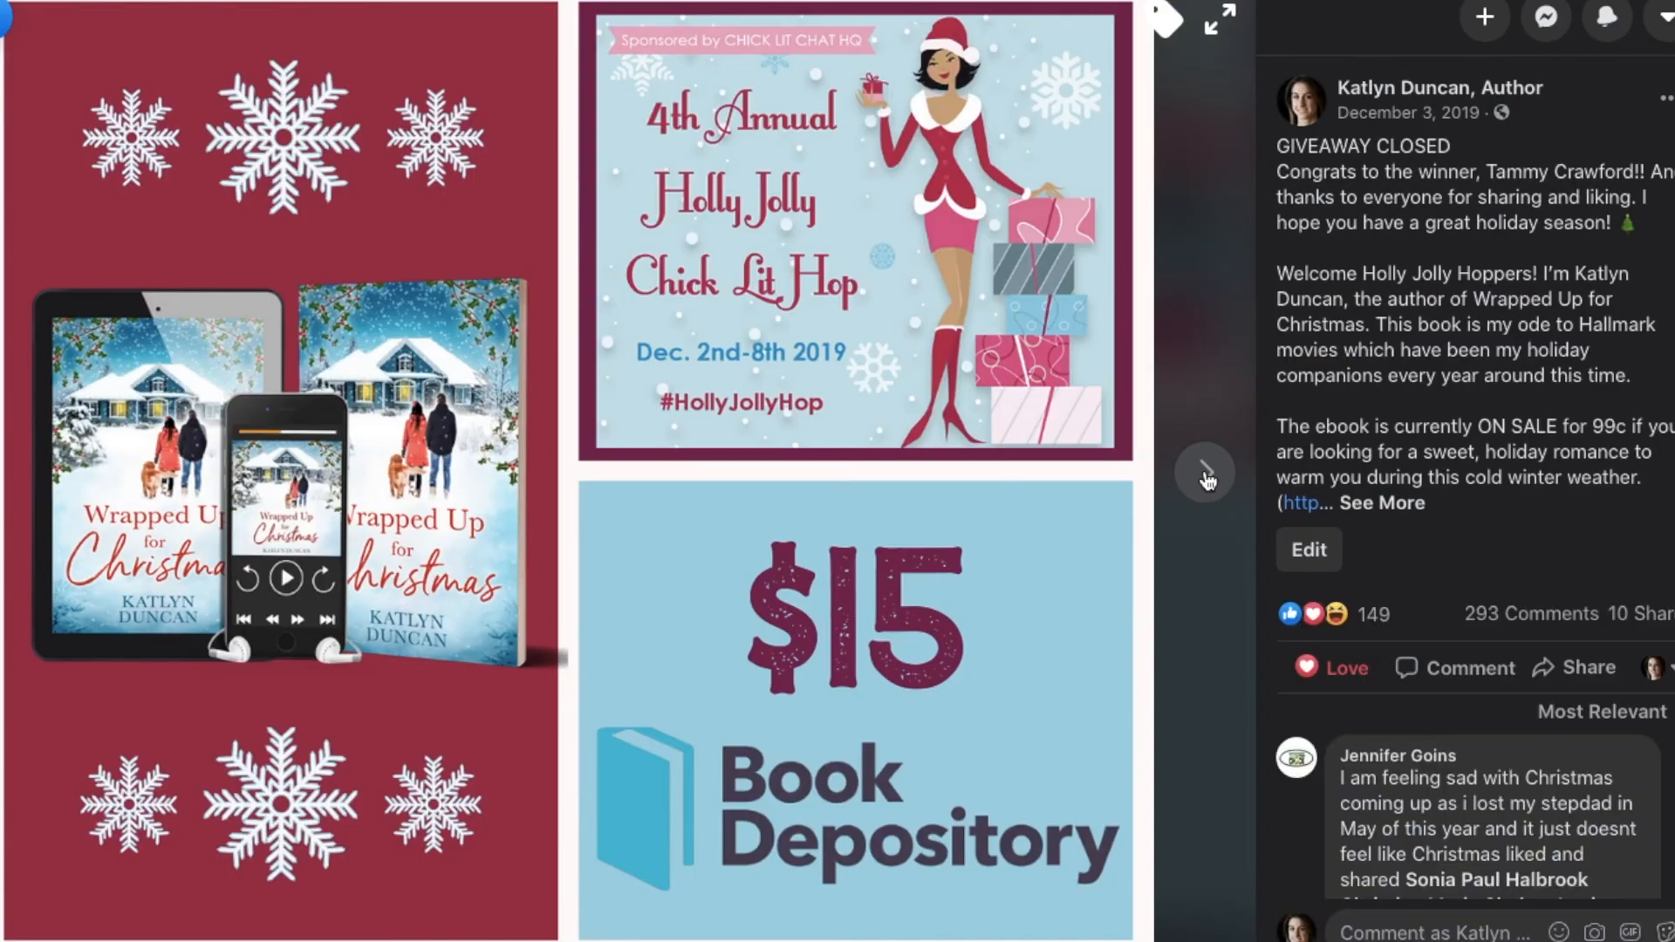
left_click(1205, 475)
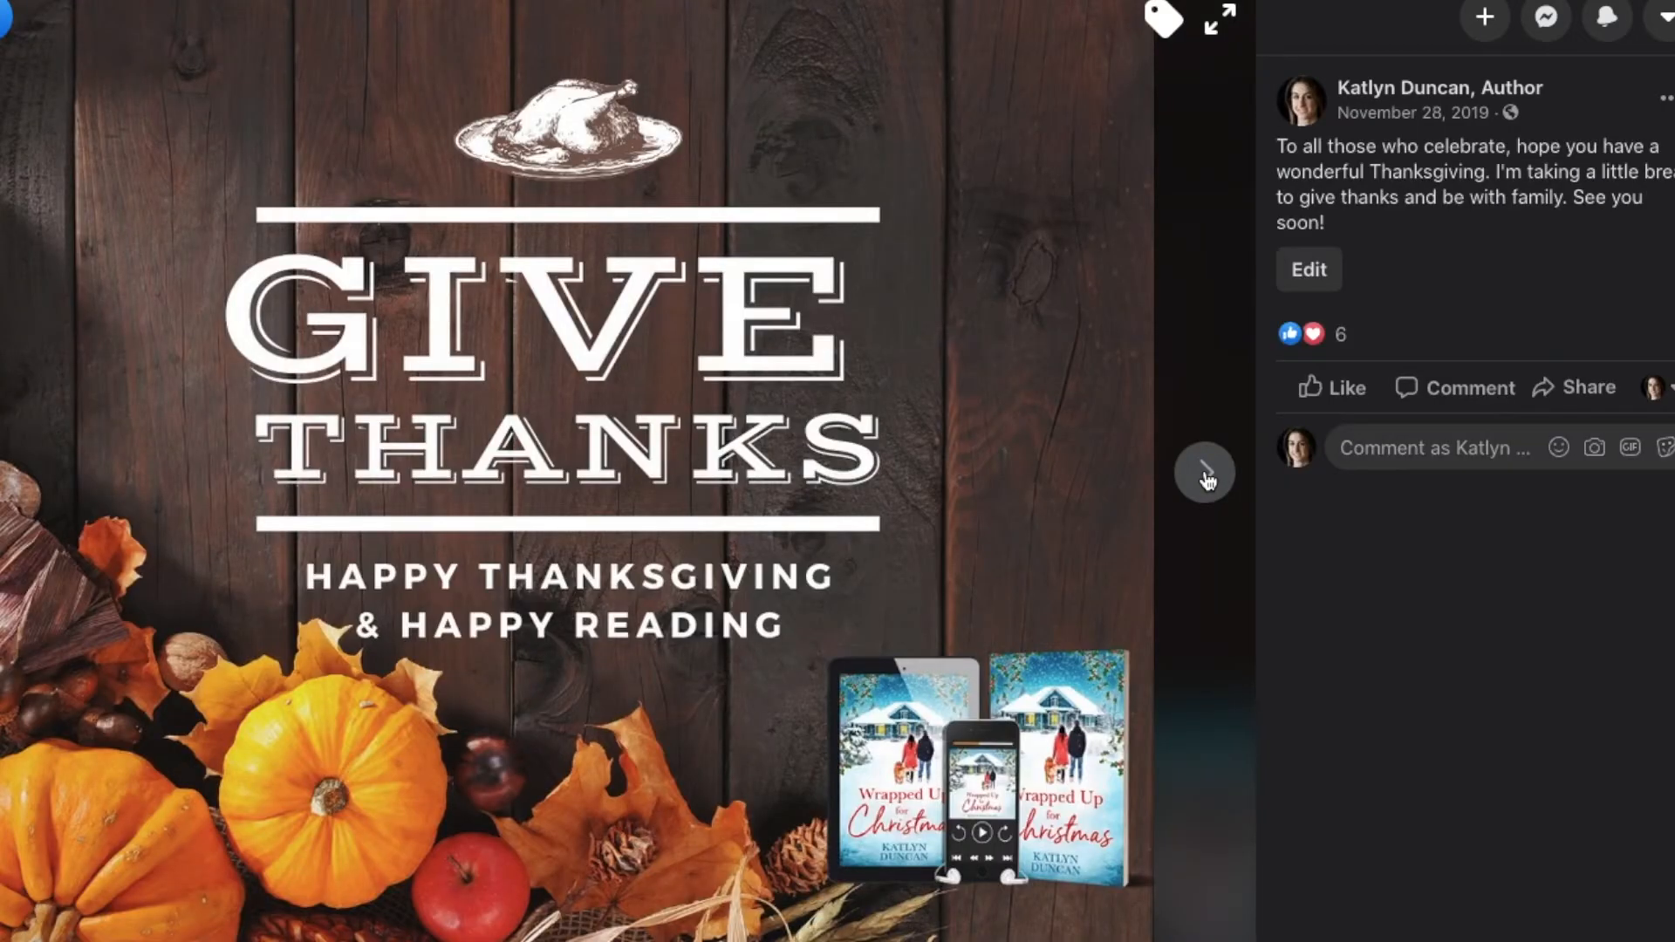
left_click(1205, 476)
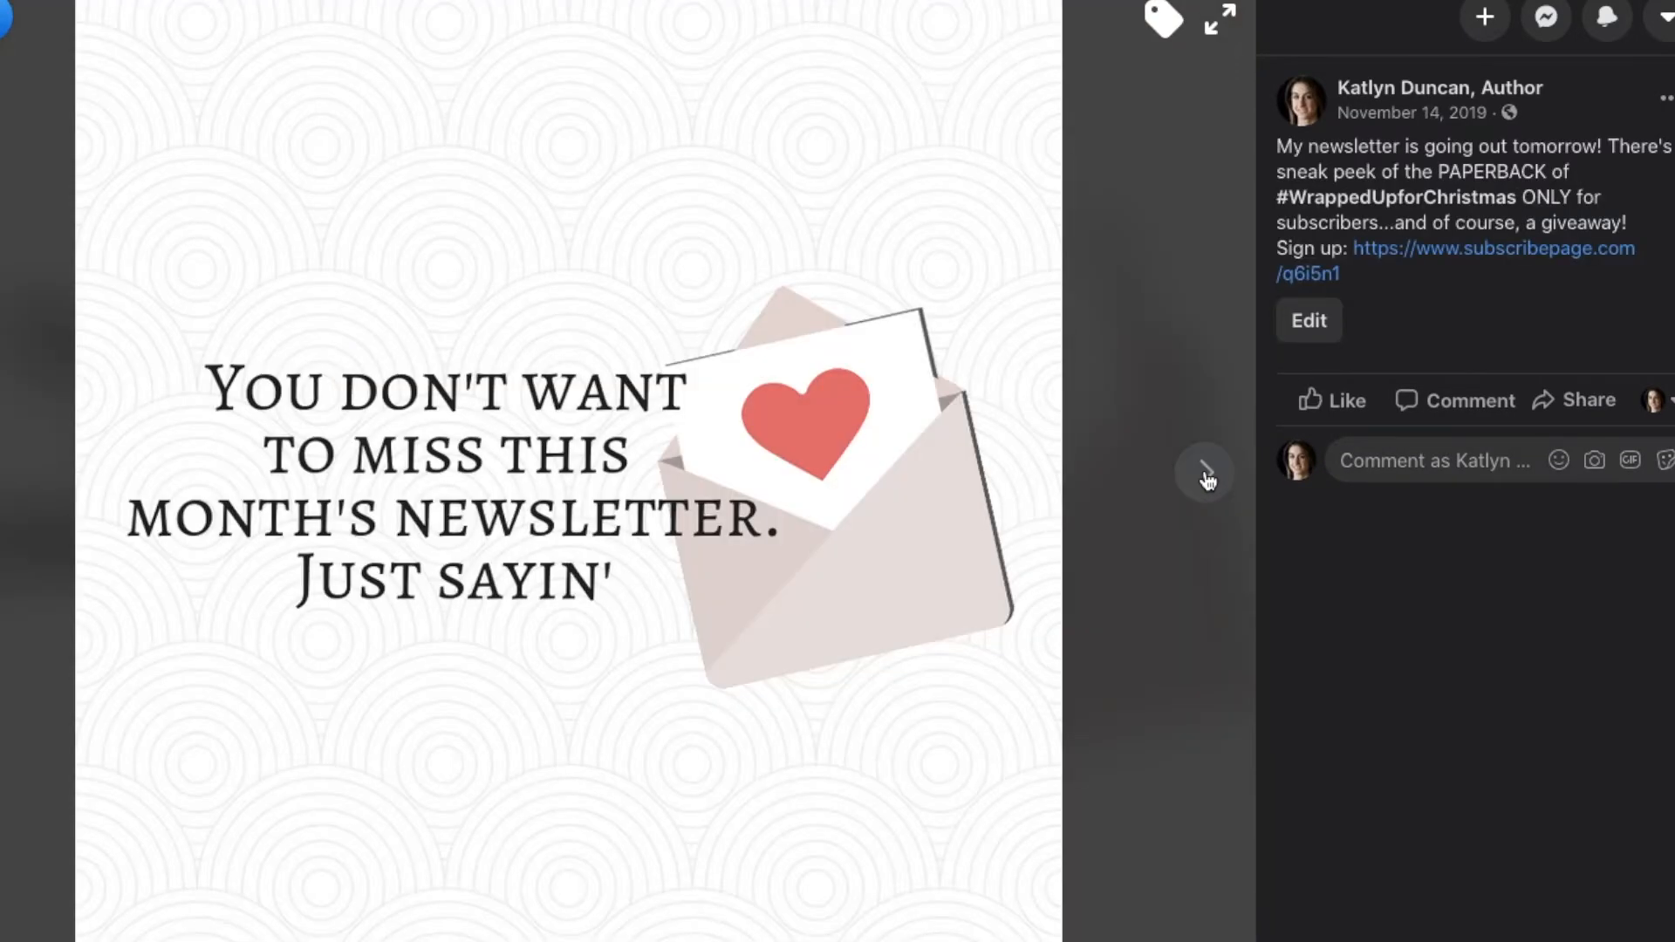
left_click(1205, 475)
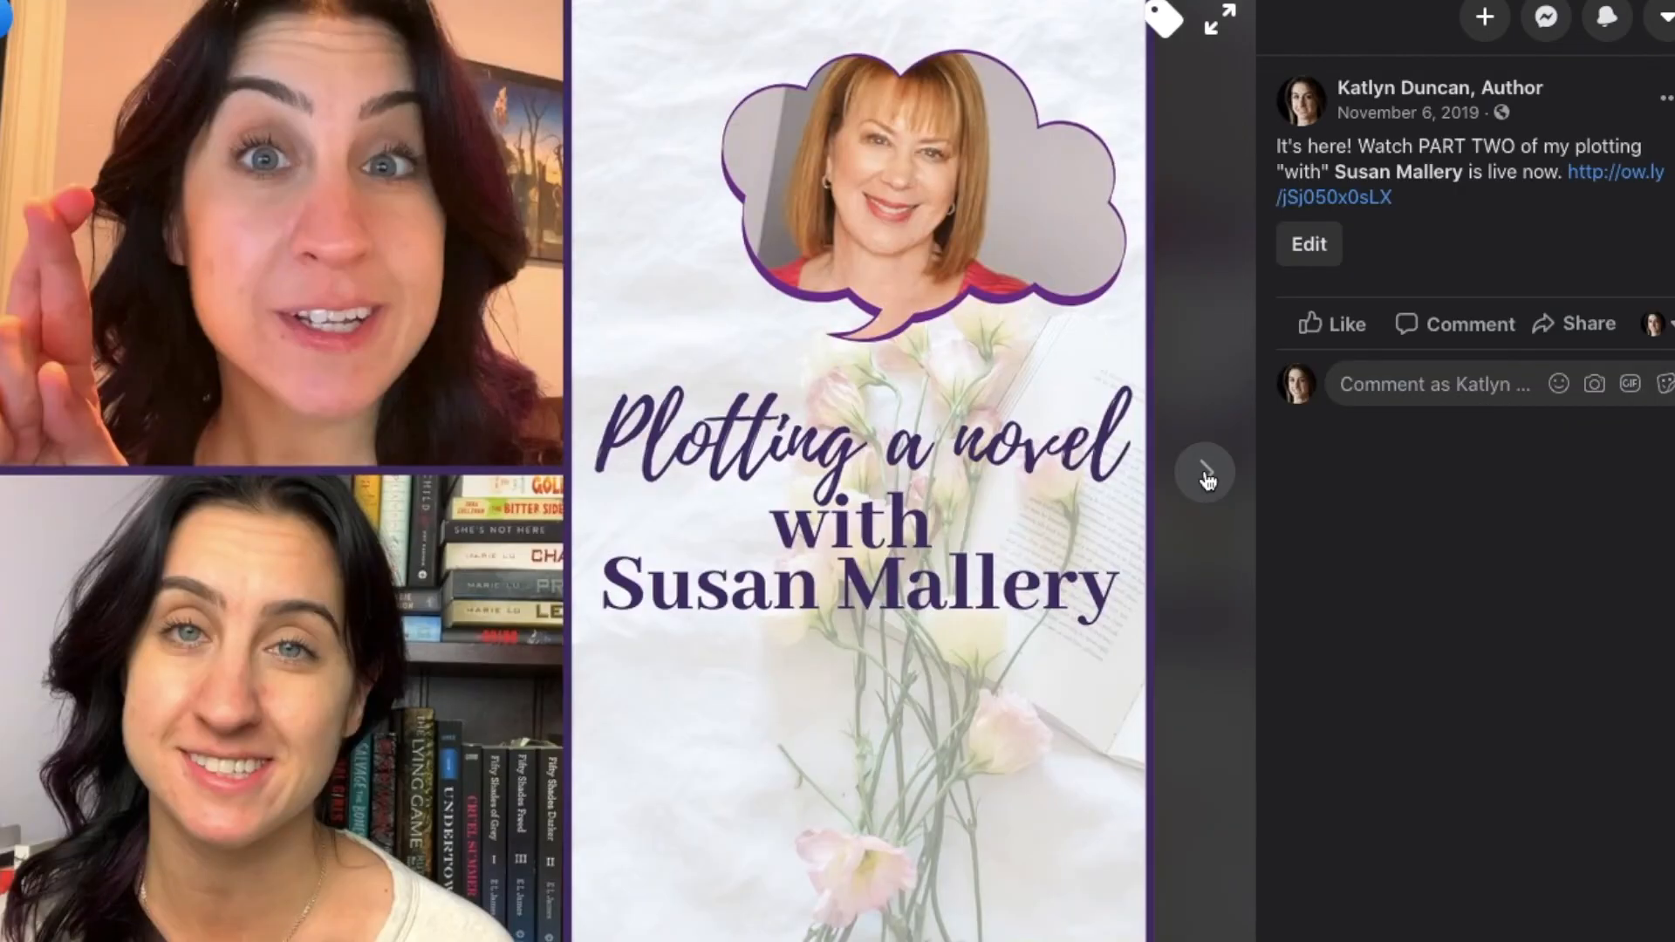
left_click(1205, 475)
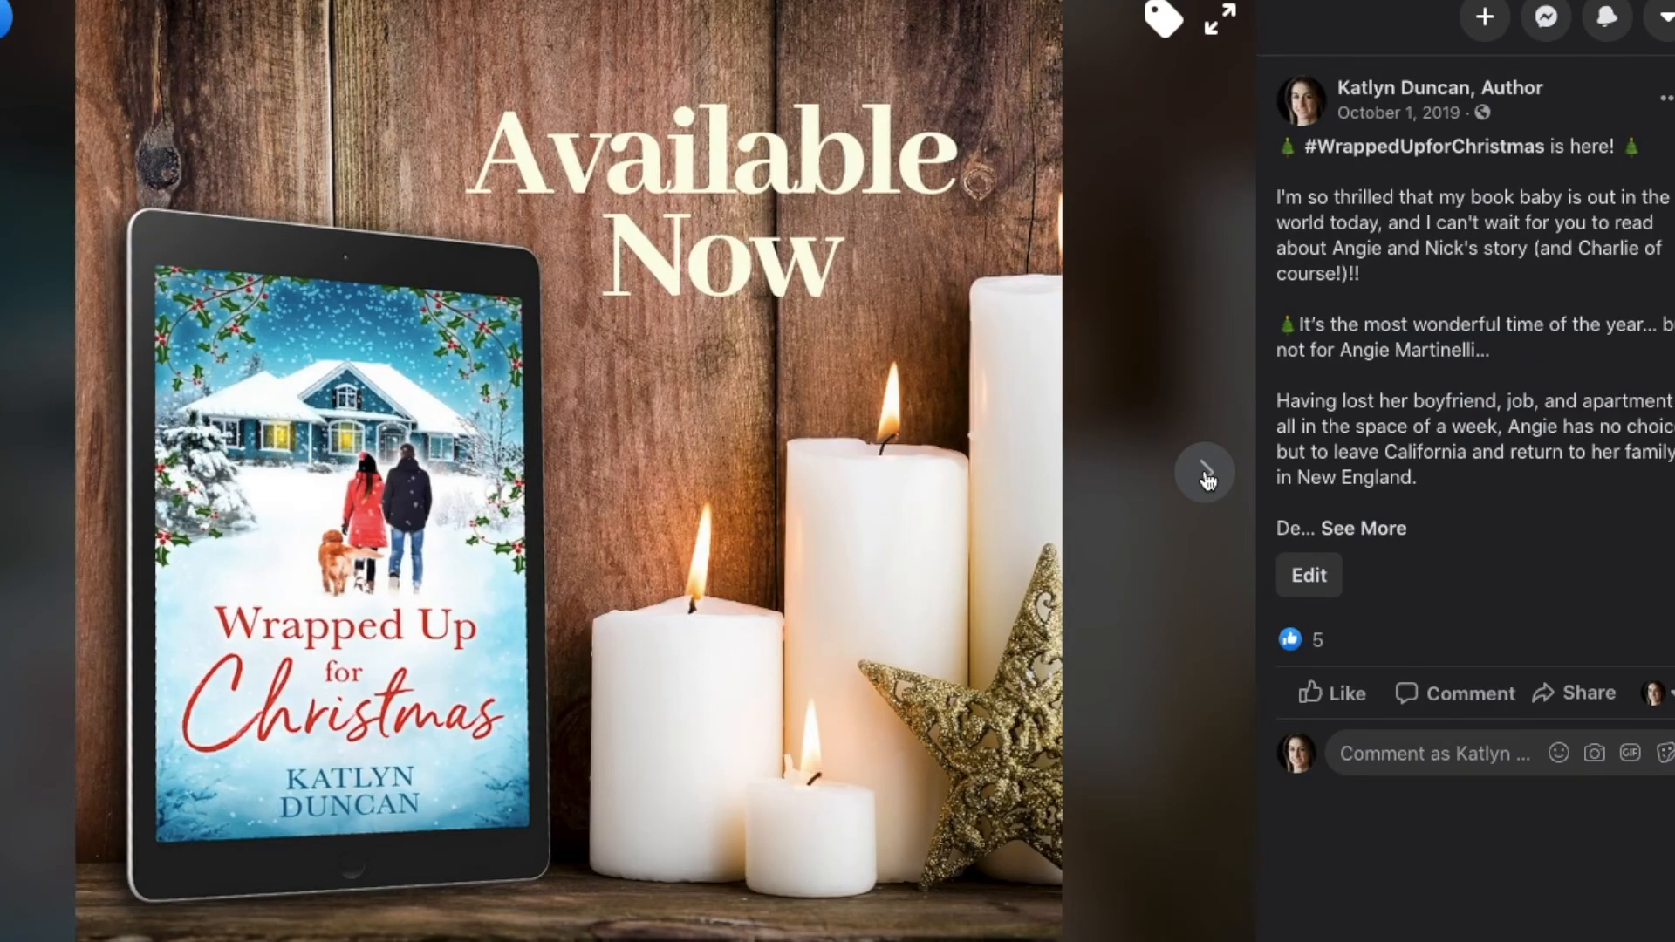
left_click(1206, 476)
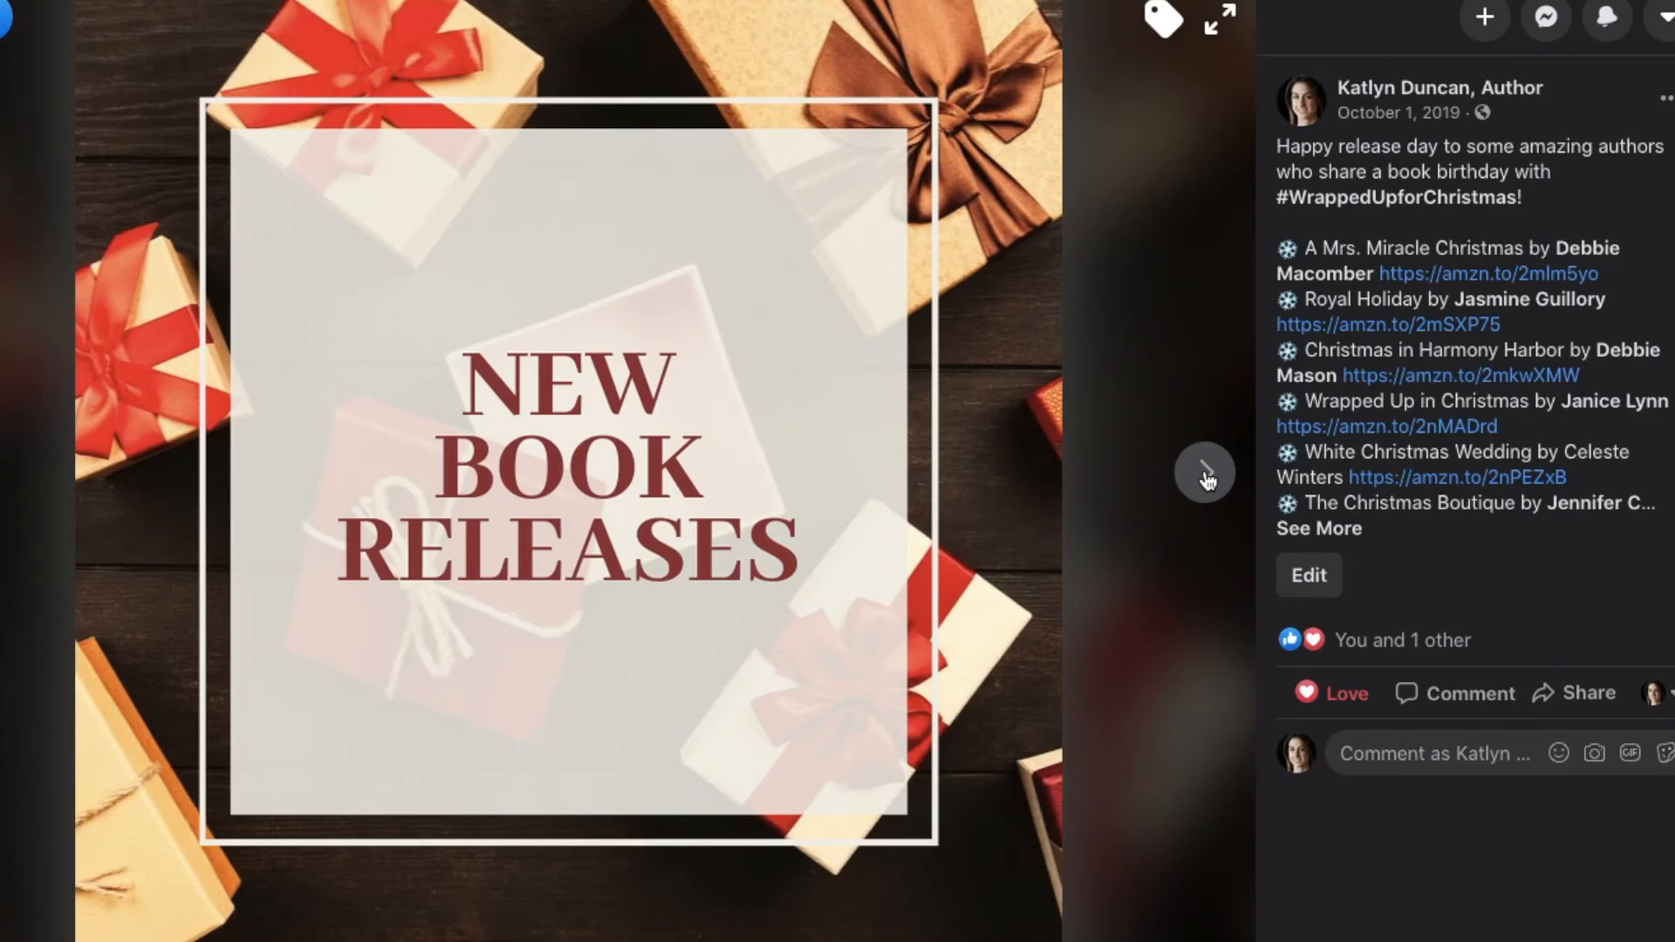
left_click(1205, 476)
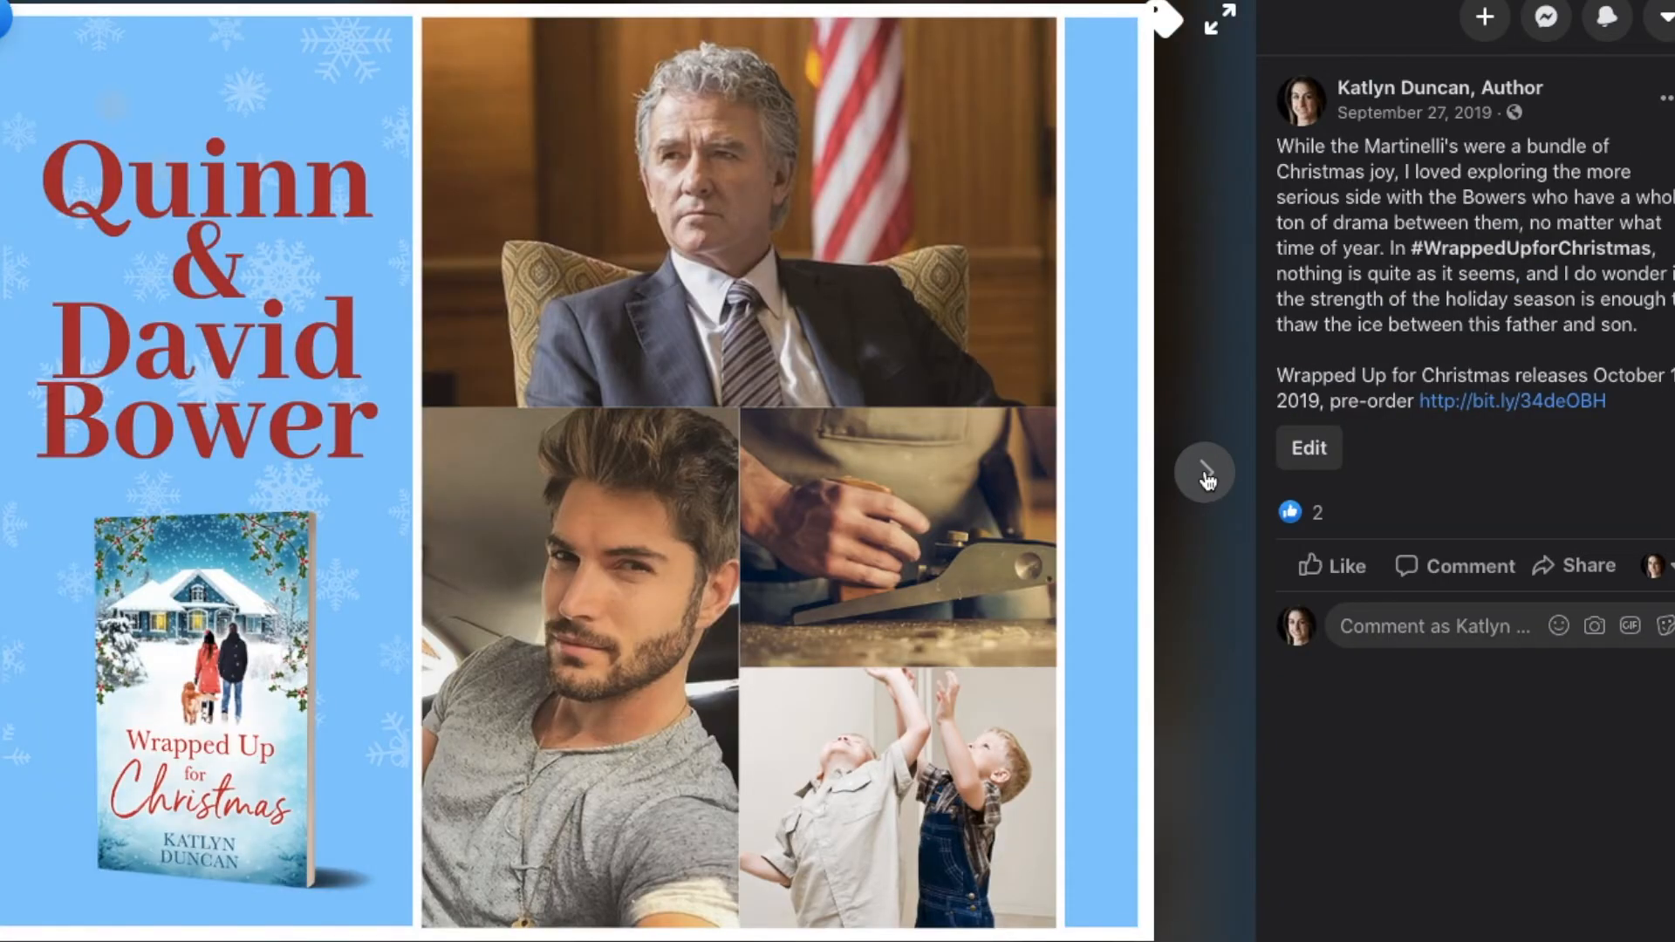
left_click(1205, 476)
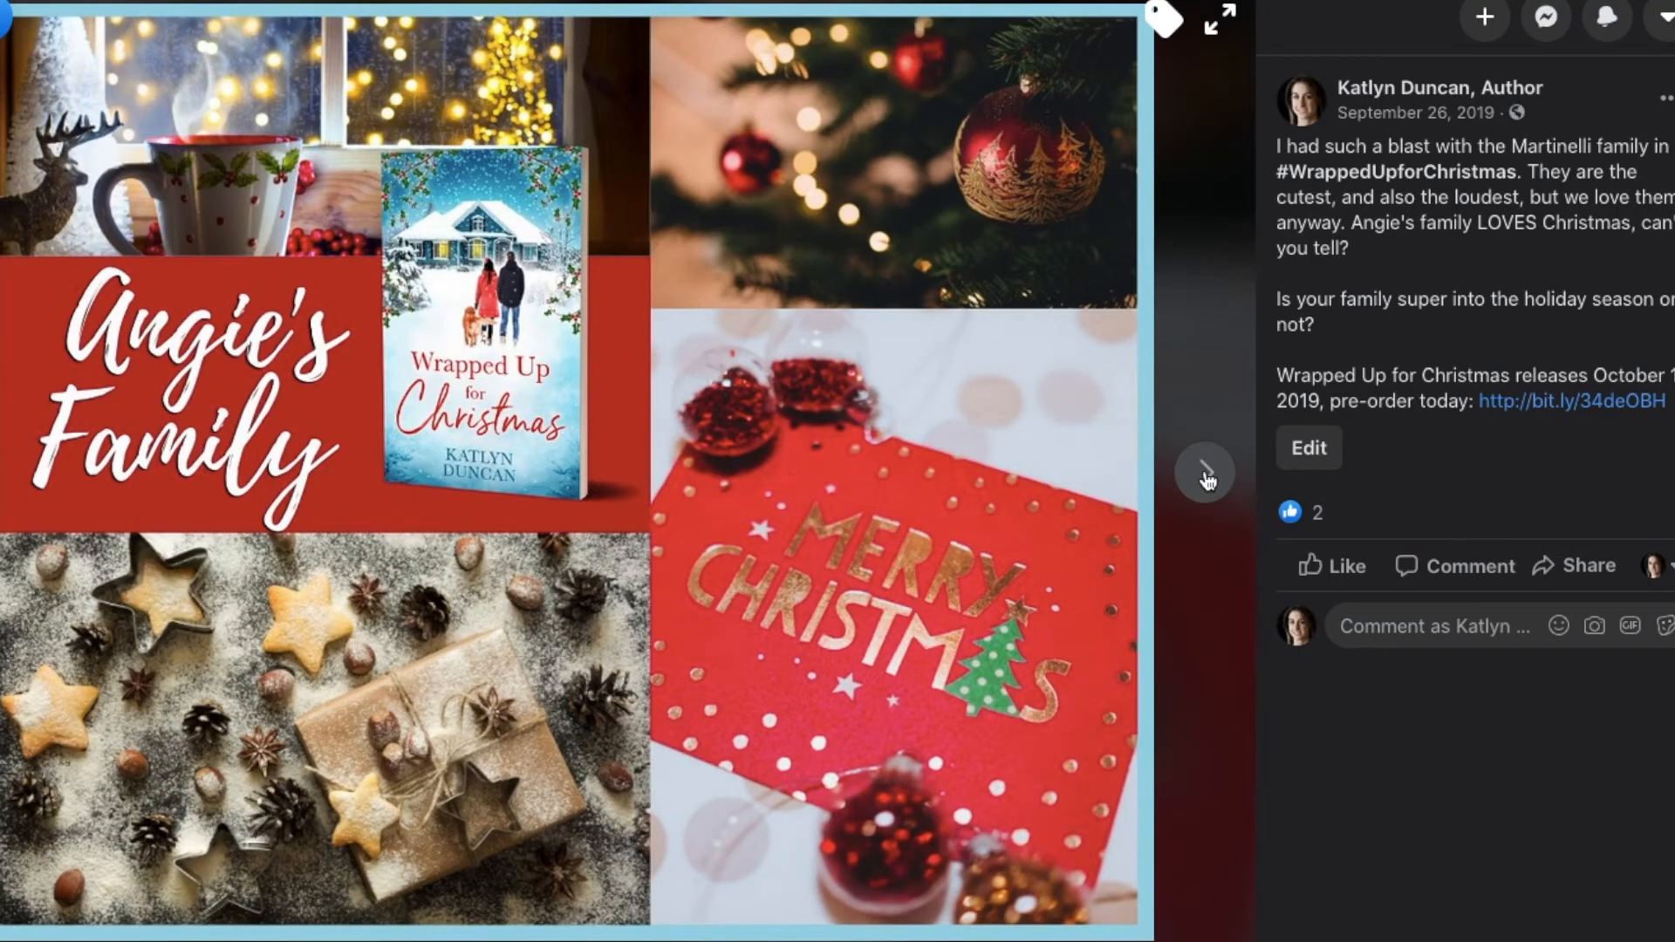
left_click(1206, 476)
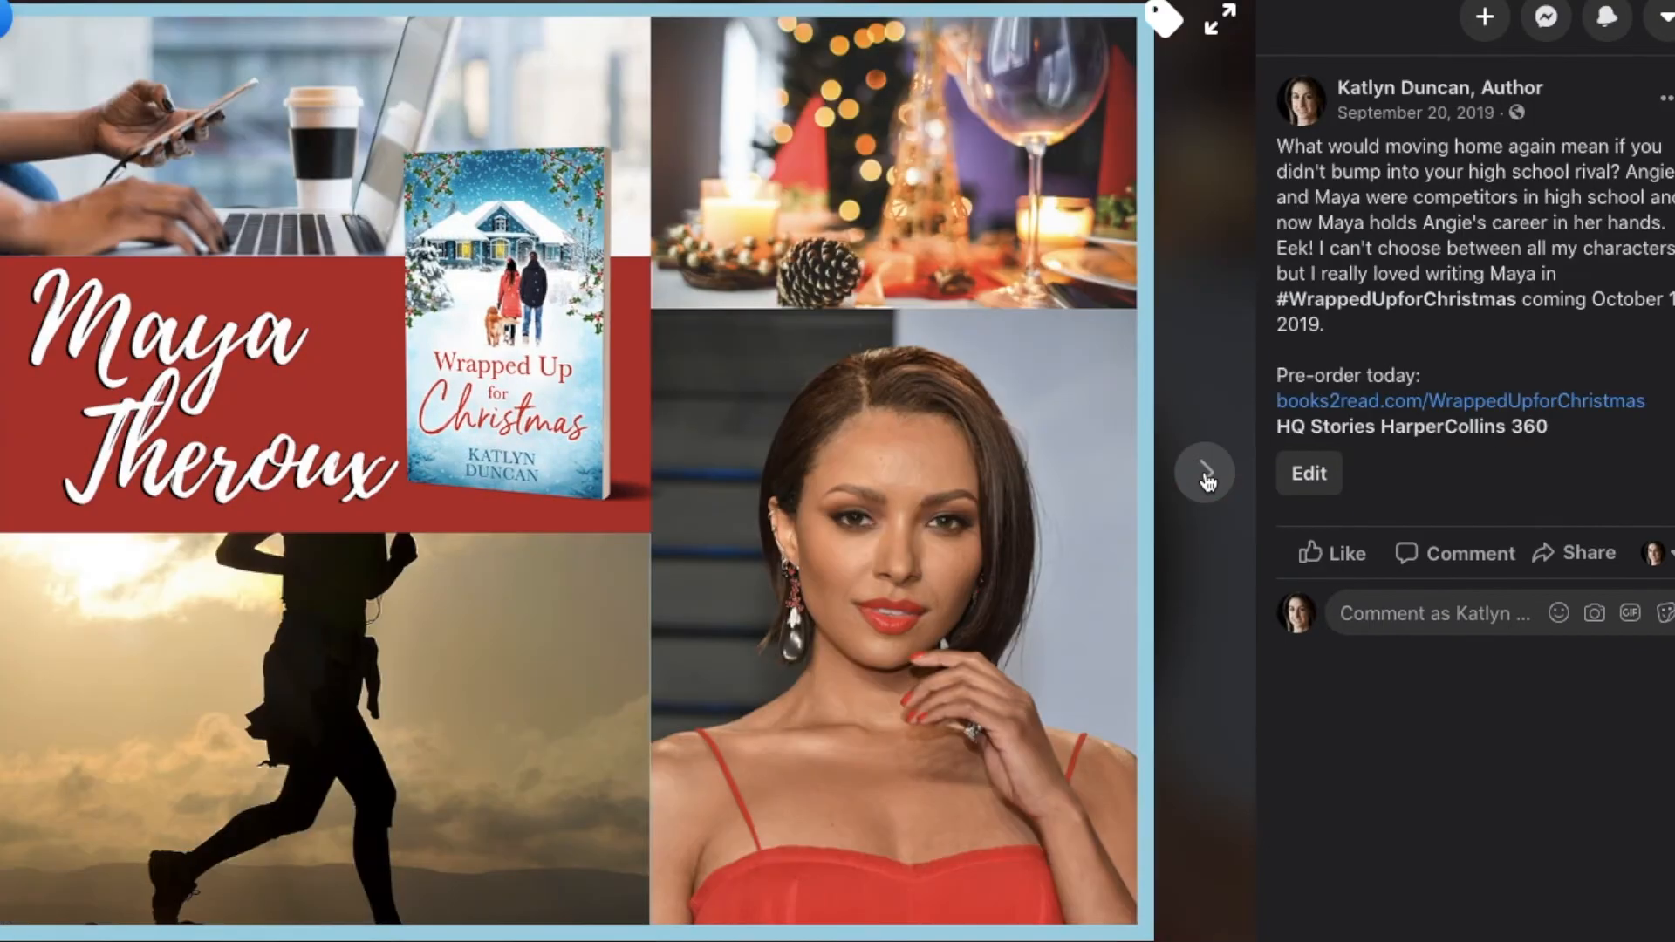
left_click(1206, 477)
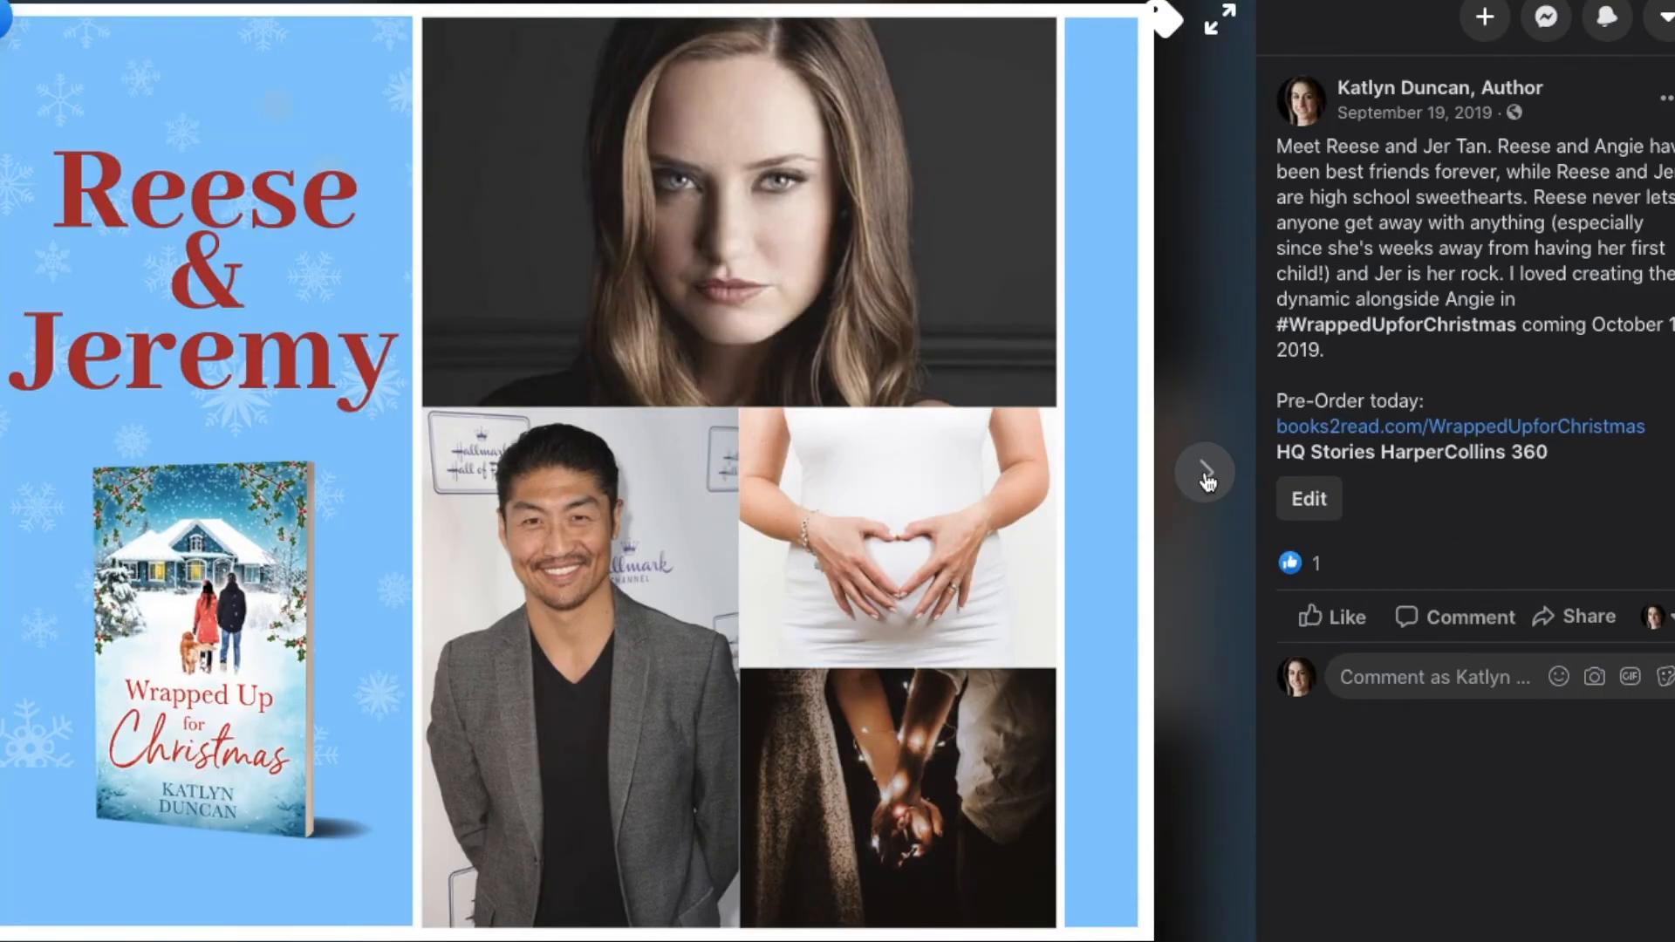
left_click(1206, 476)
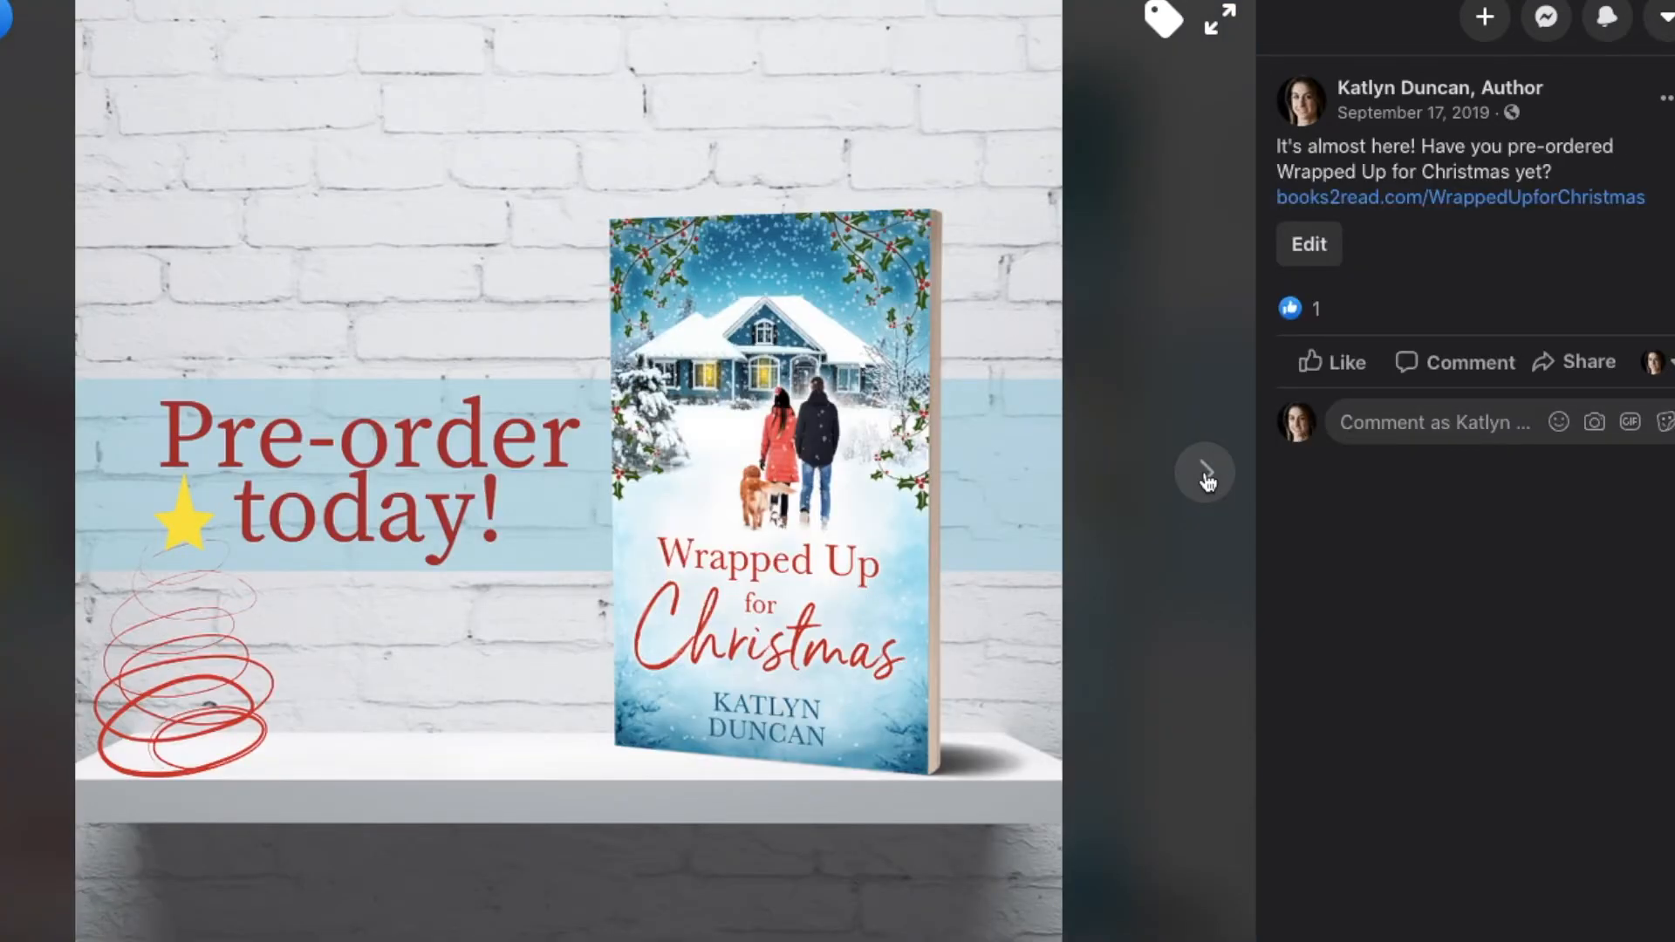
left_click(1206, 477)
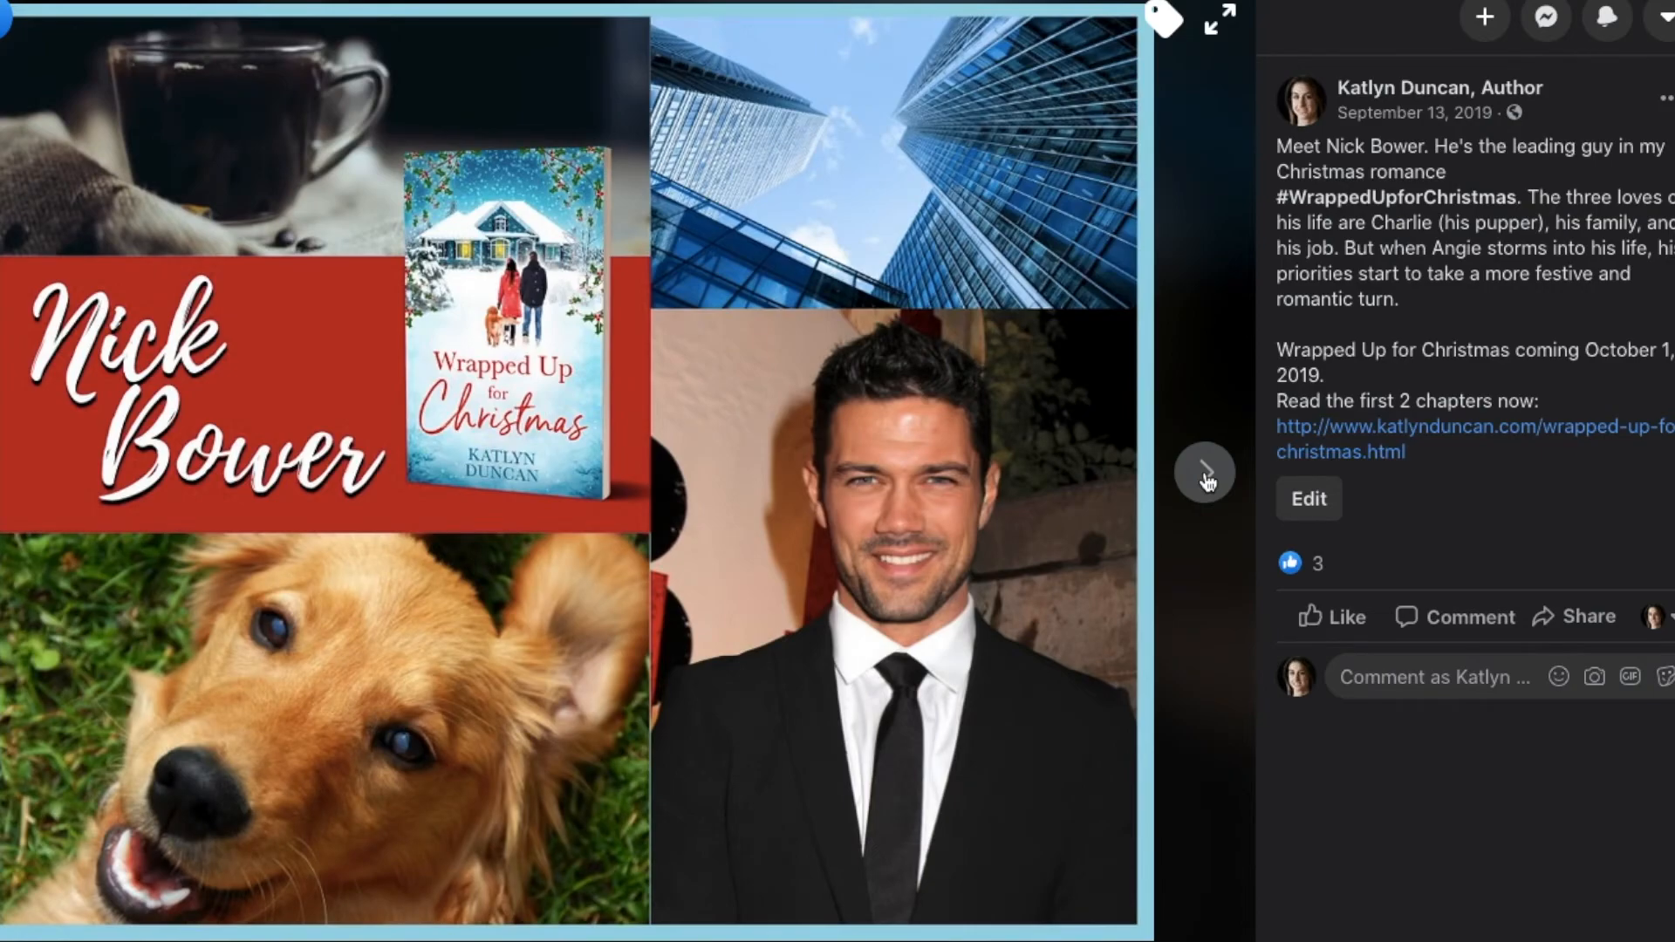
left_click(1206, 476)
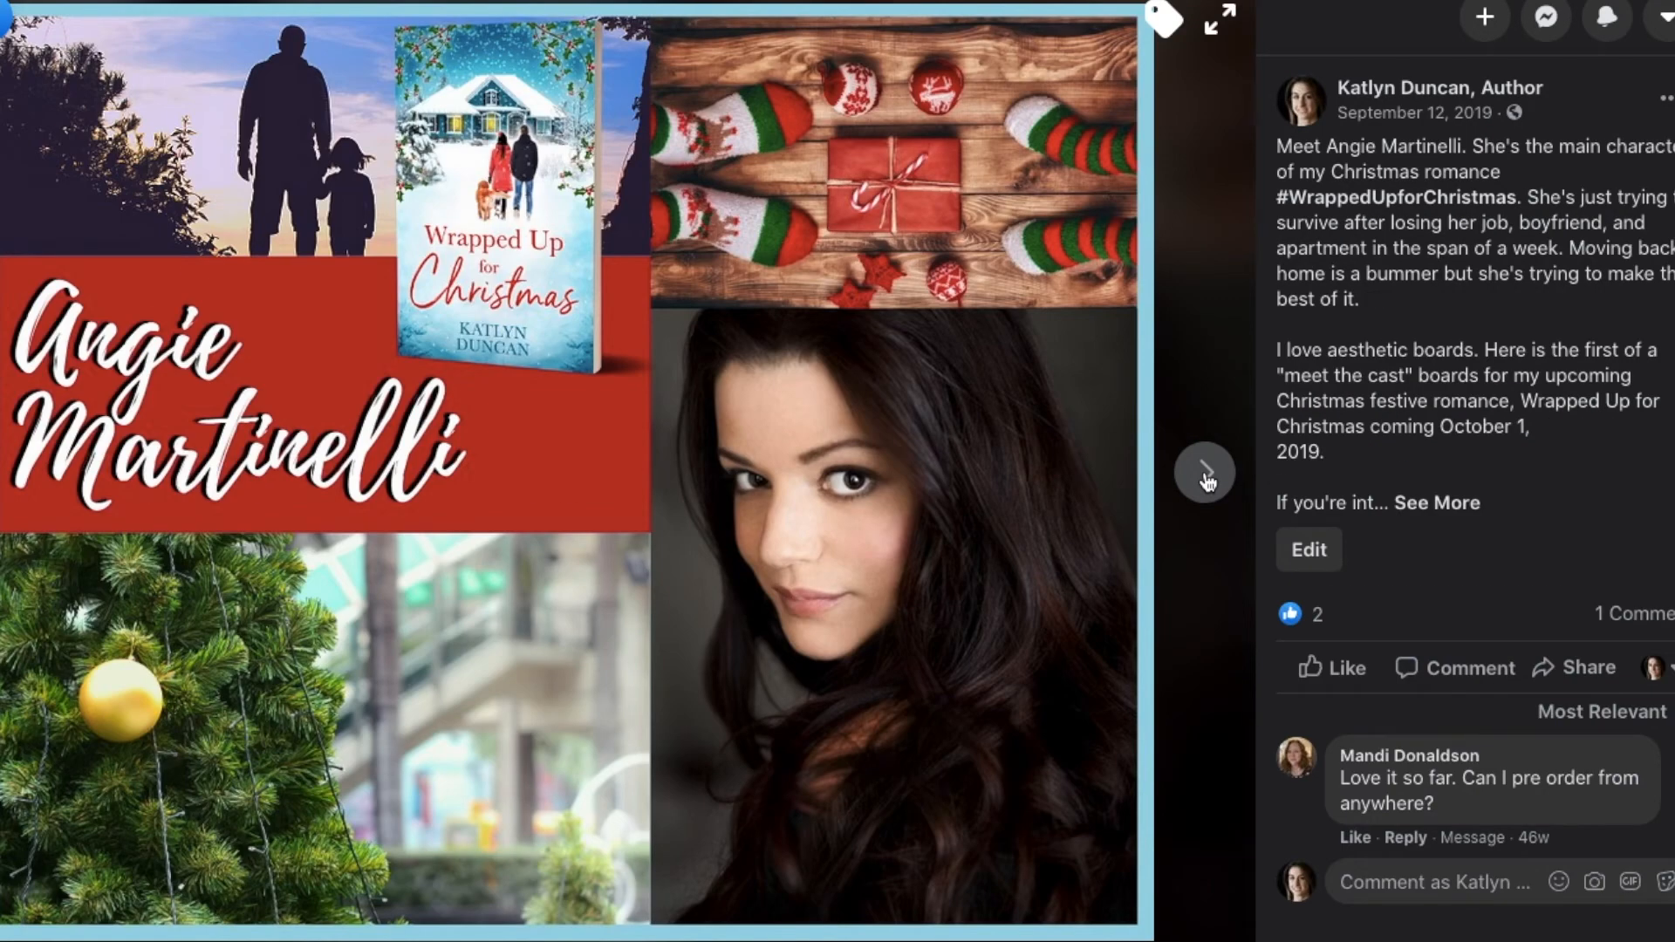
left_click(1207, 480)
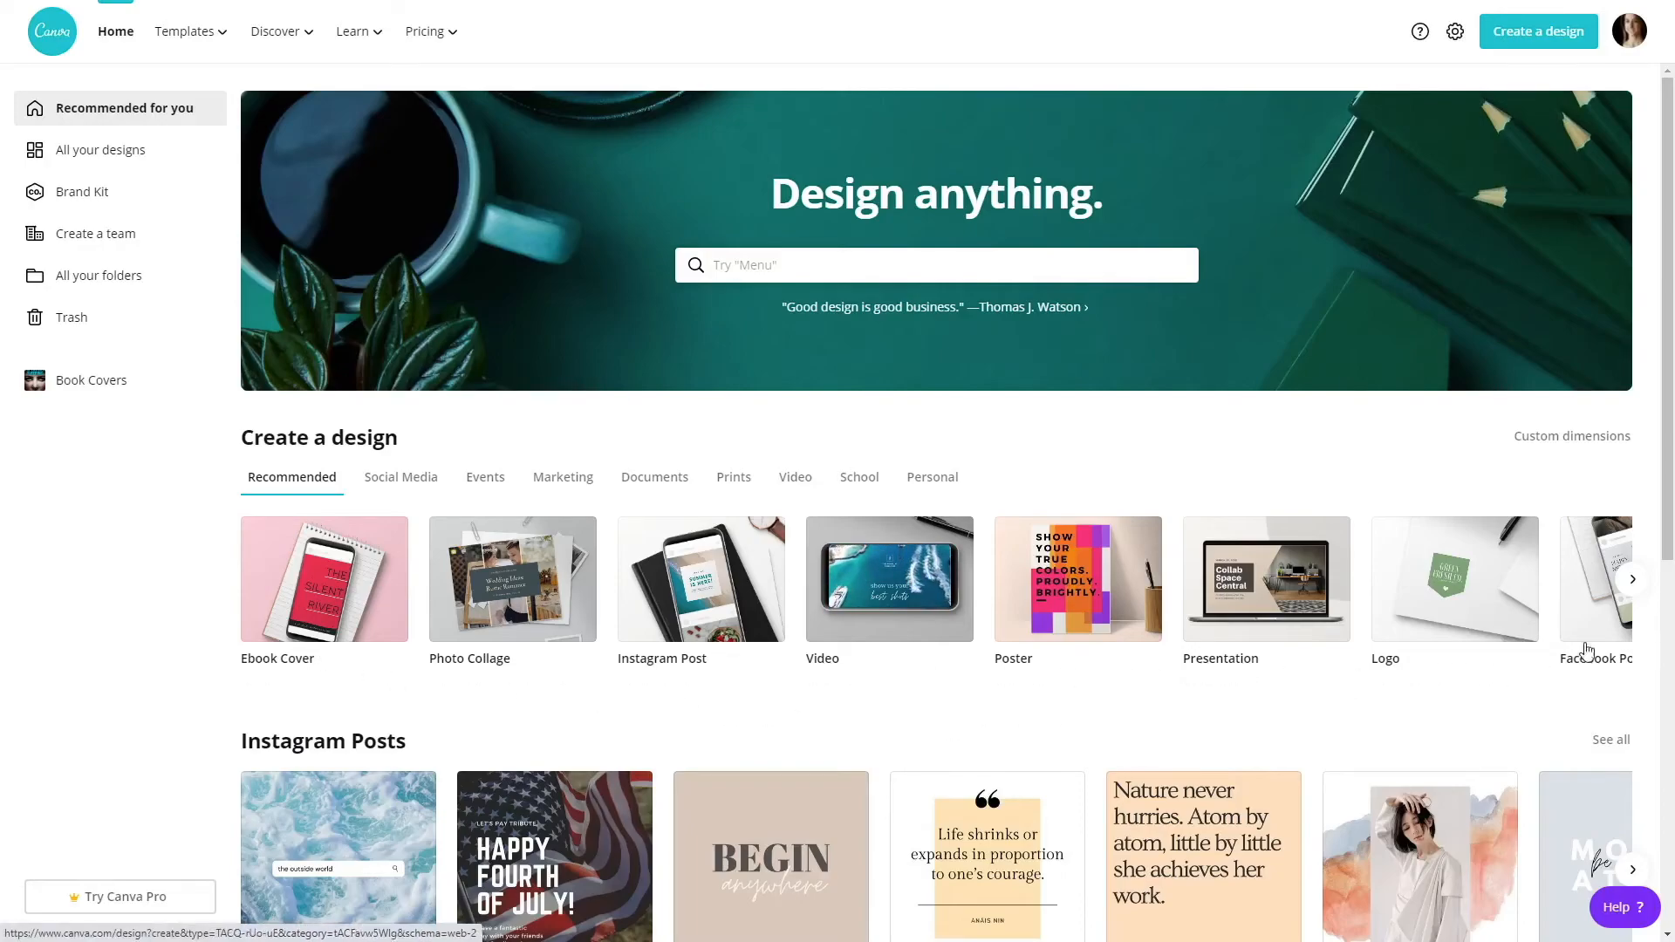
Switch to the Canva home page and look through the recommended design types and the template categories.
left_click(1632, 579)
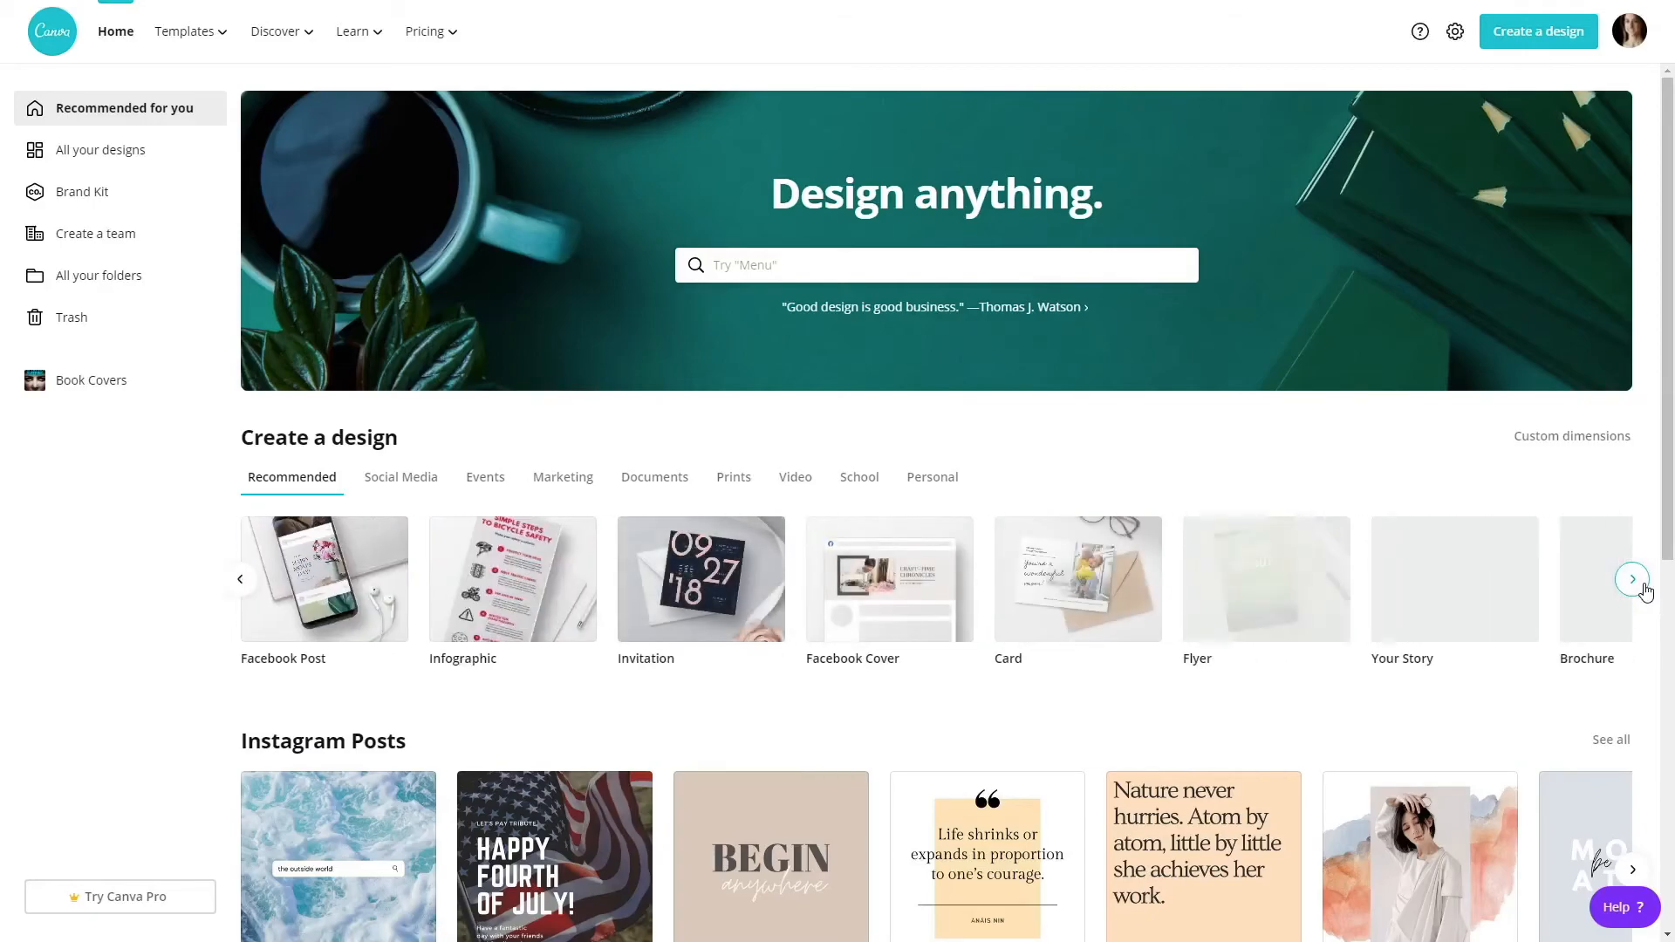
left_click(1644, 591)
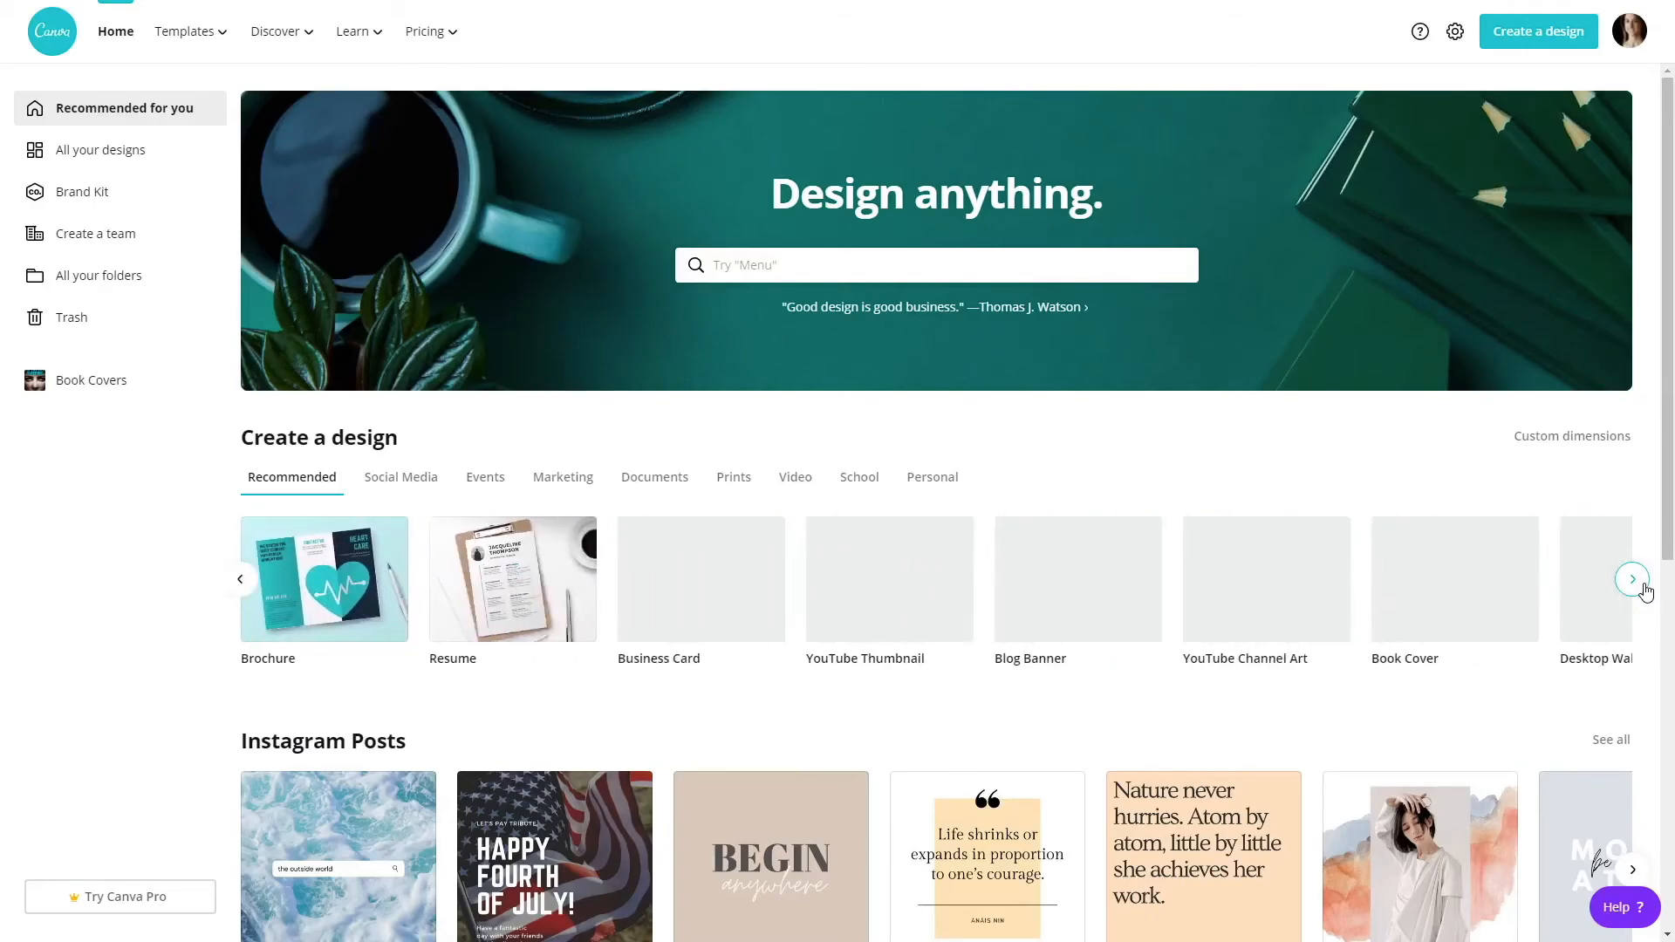
scroll(1535, 616, "down", 5)
scroll(1539, 616, "down", 8)
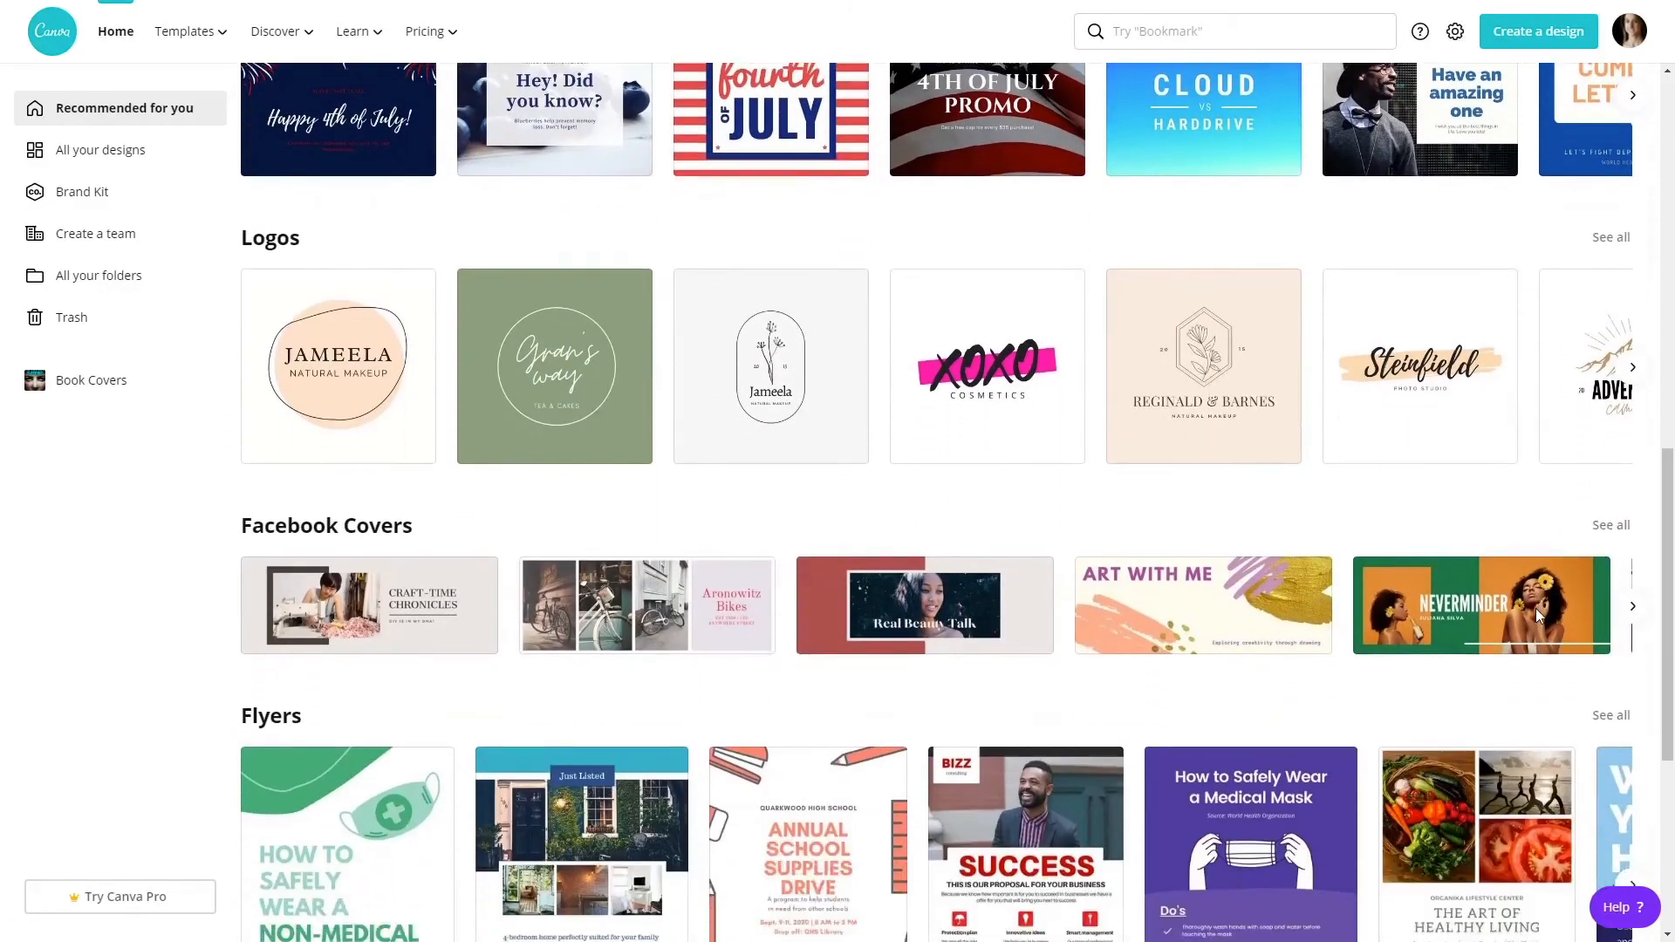
scroll(1535, 610, "up", 11)
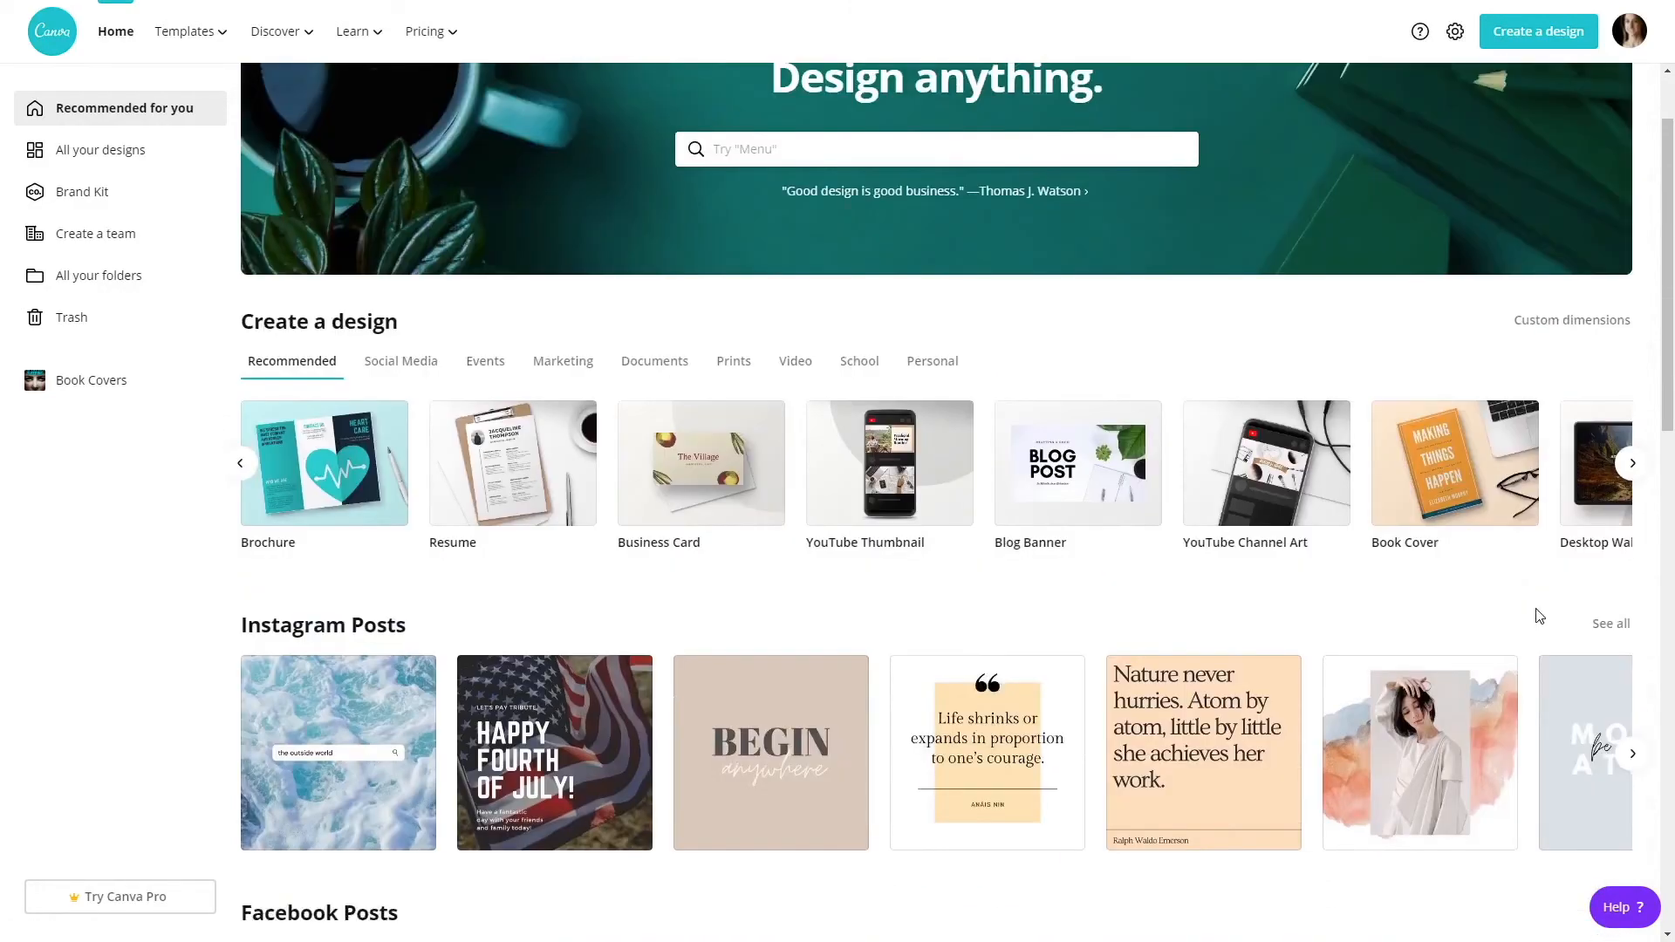
scroll(1536, 616, "up", 2)
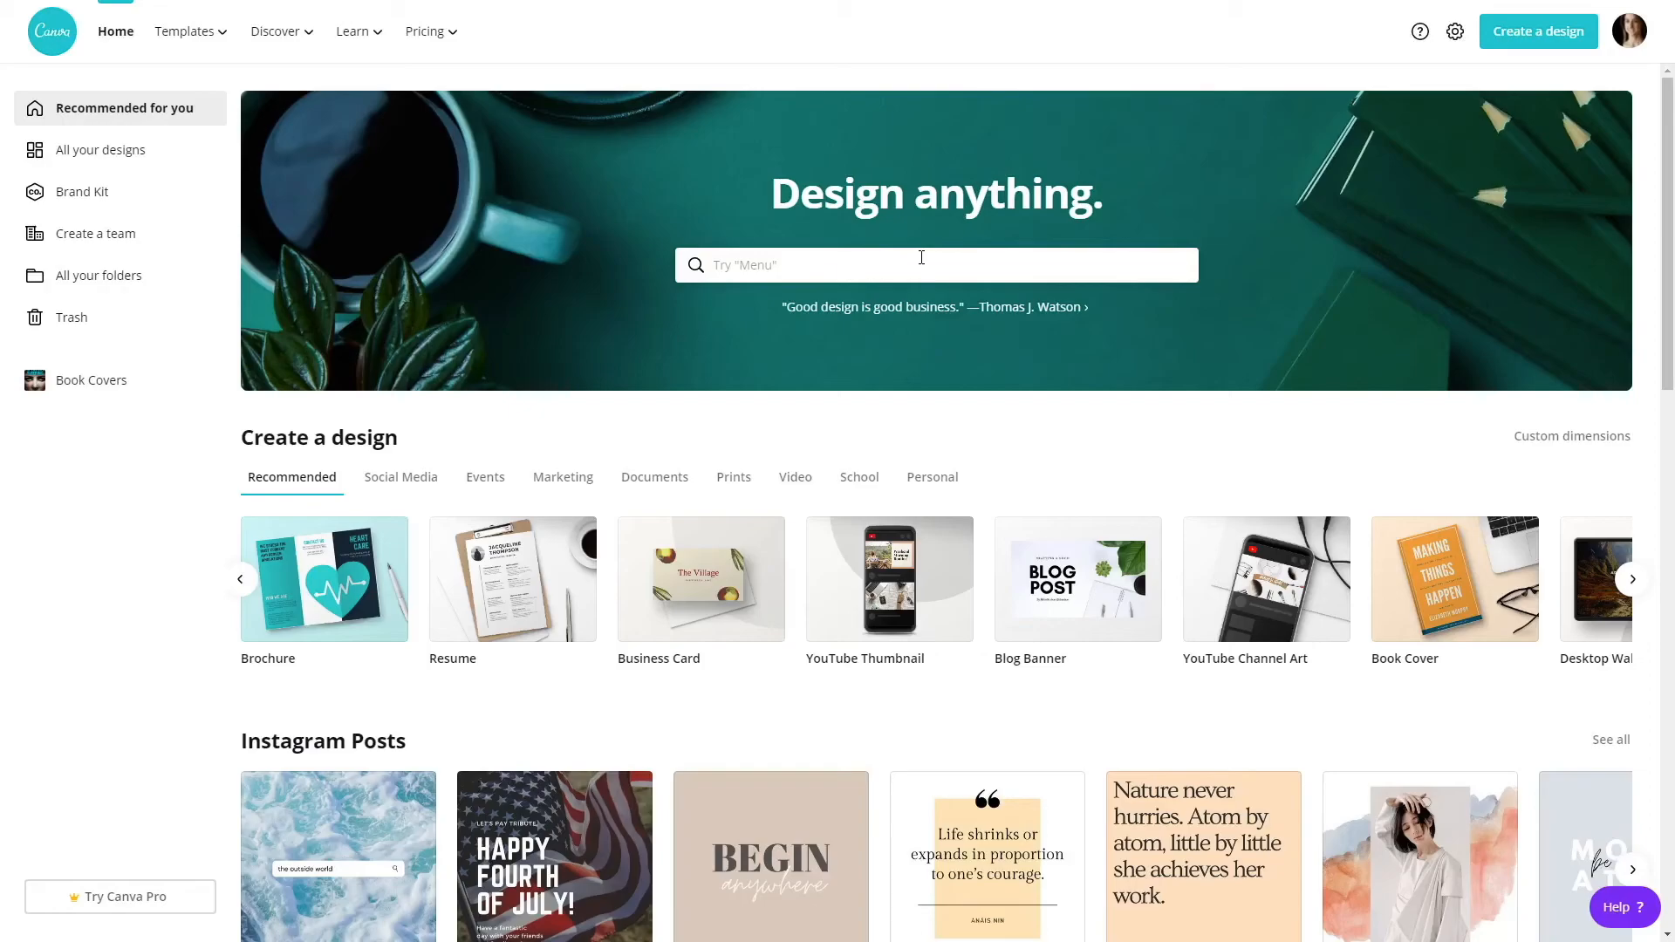
Search the design types for "ebook cover", open the Ebook Cover (512 × 800 px) suggestion and look through its templates.
left_click(922, 258)
type("ebook cover")
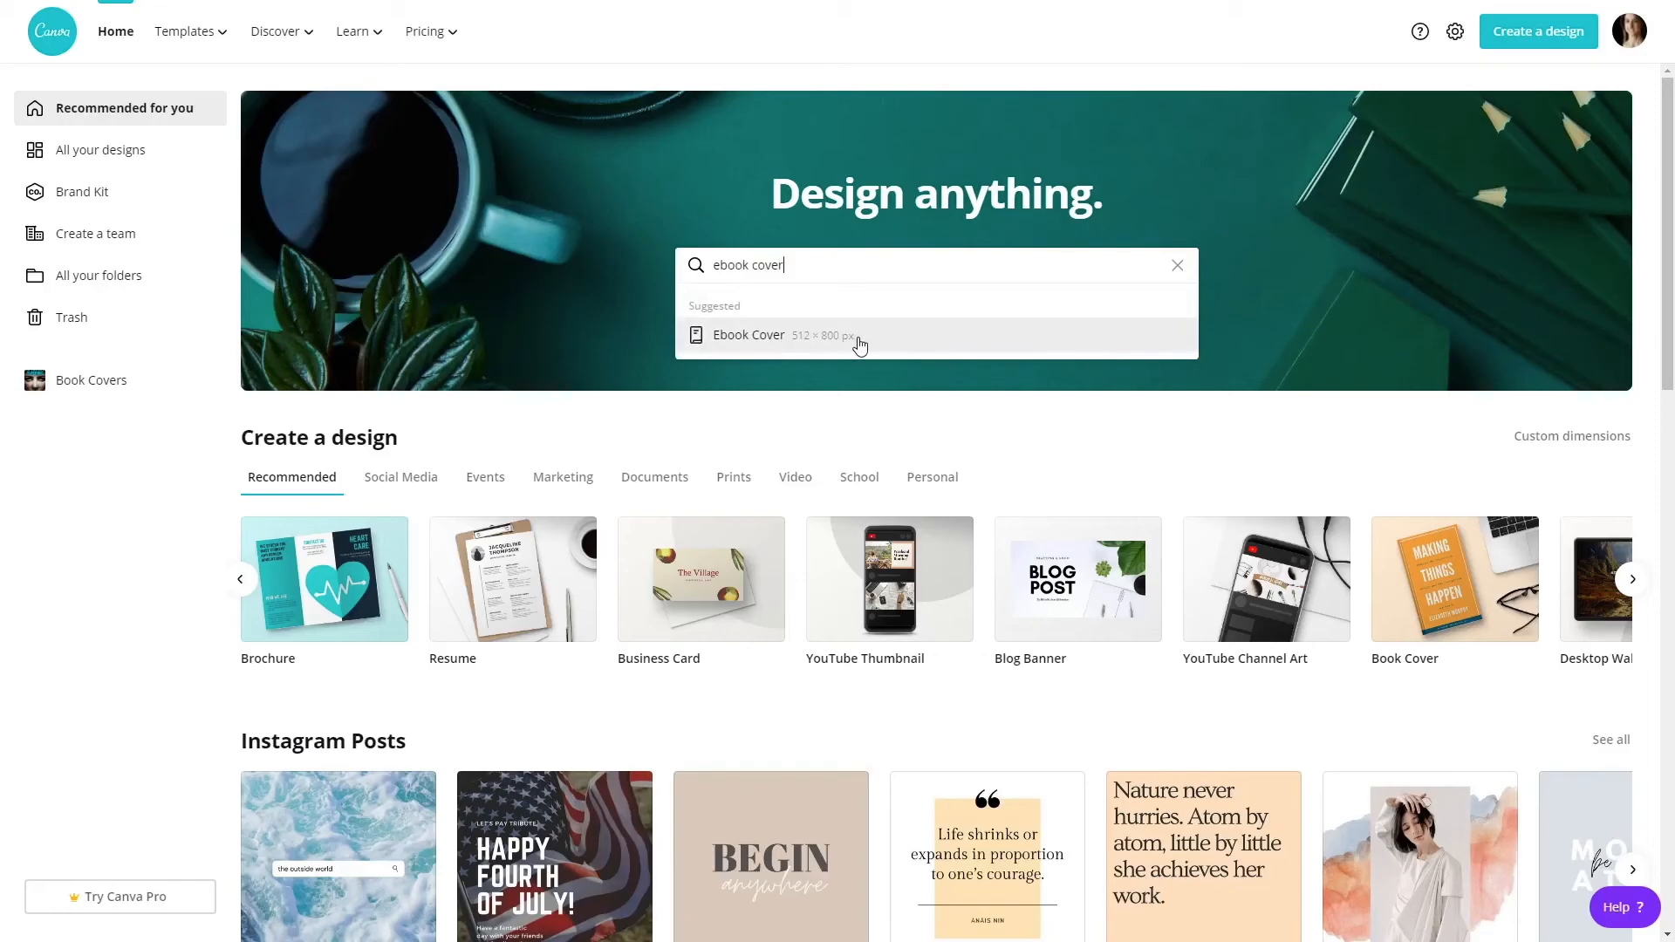
left_click(741, 337)
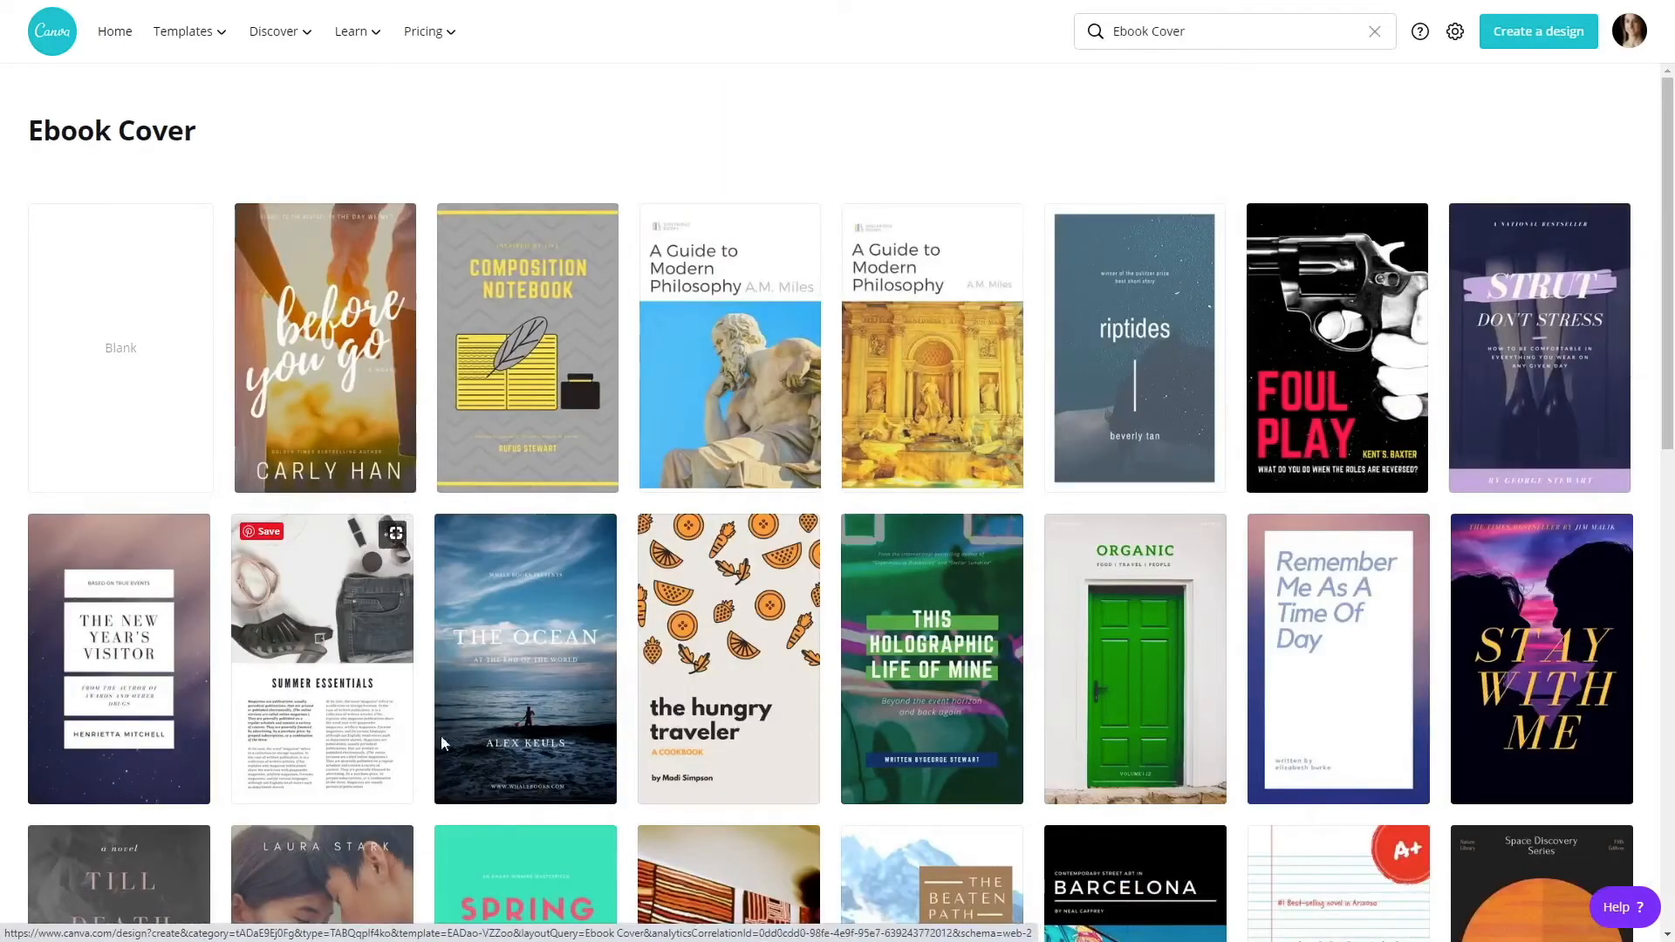
scroll(897, 735, "down", 9)
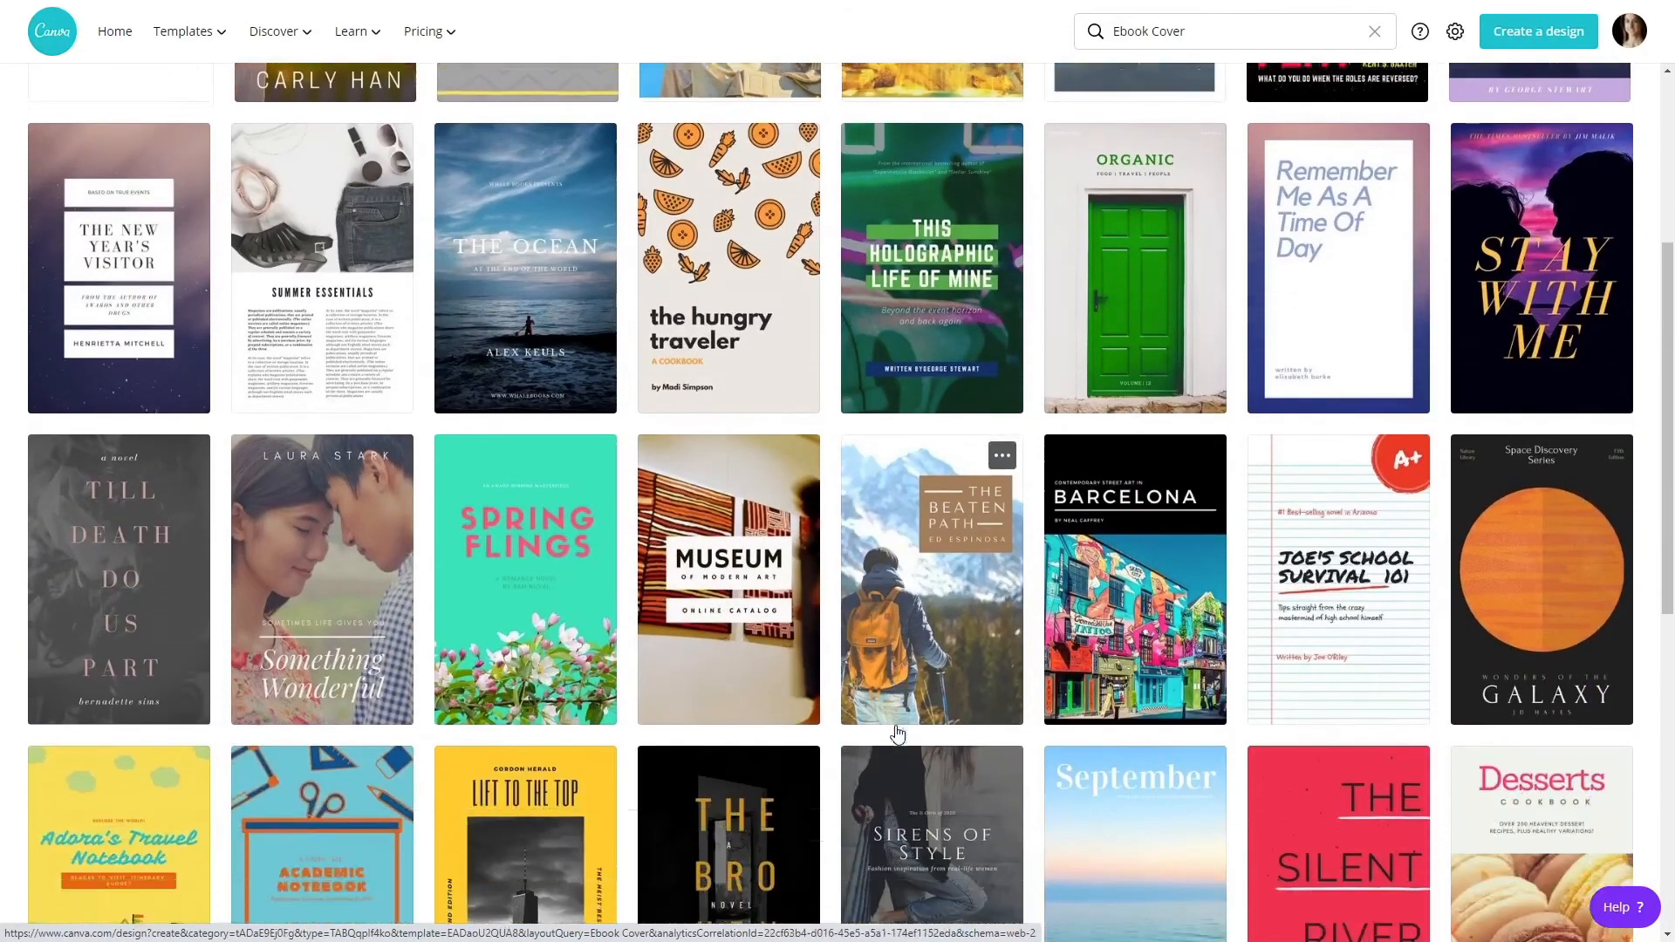
scroll(897, 735, "down", 4)
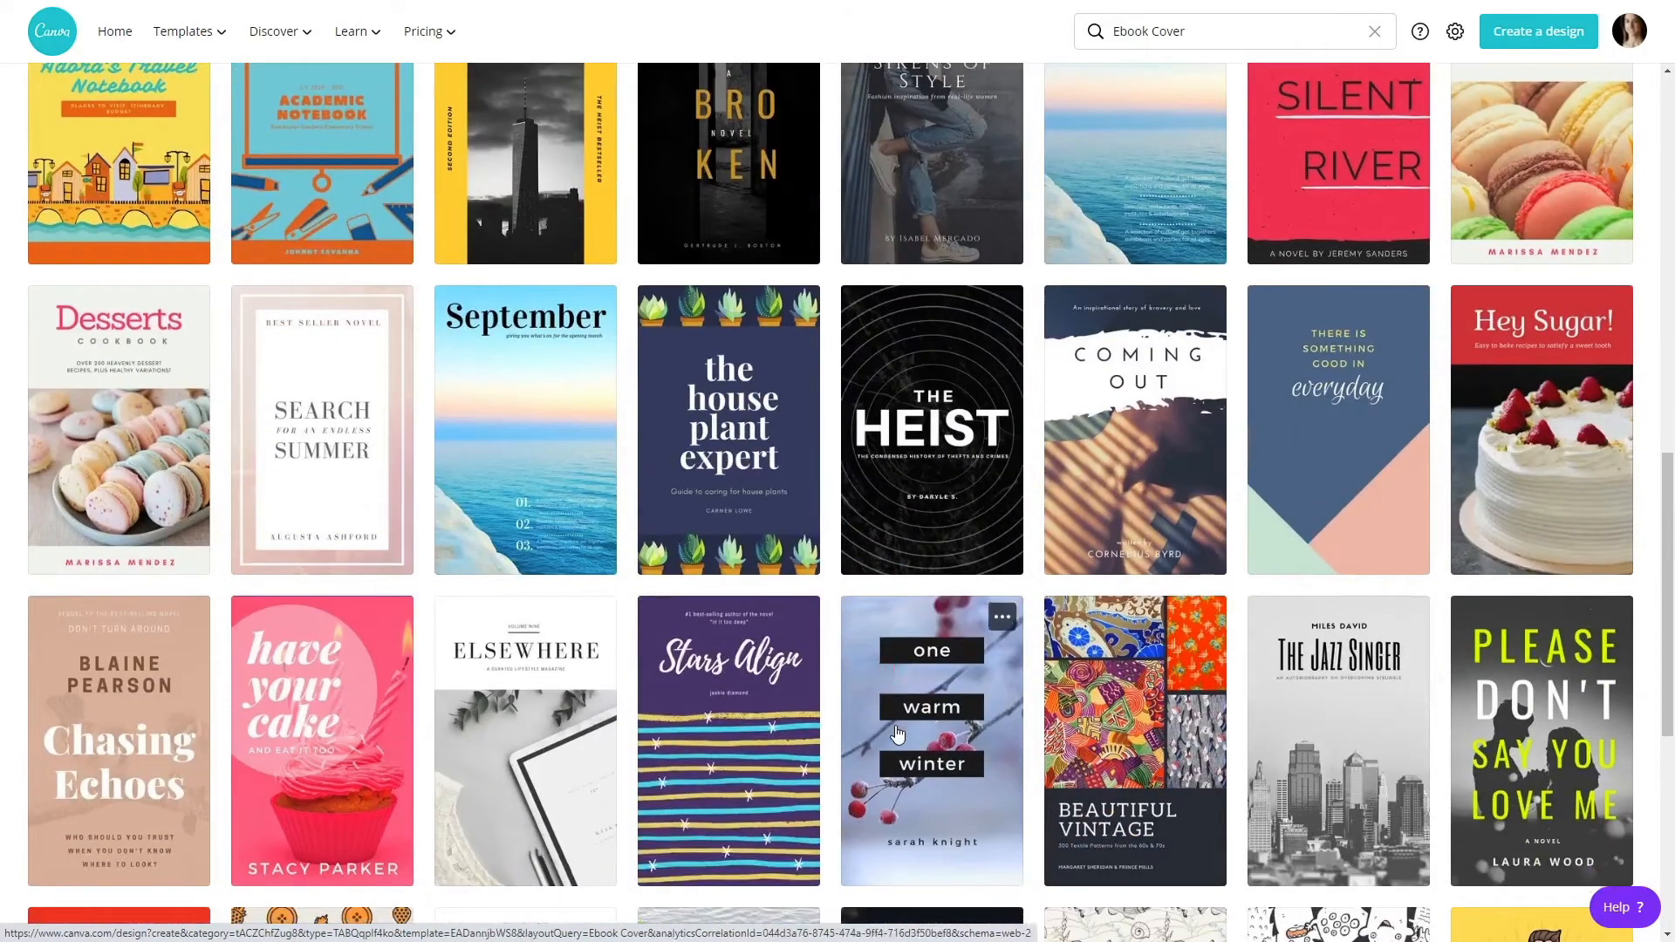
Look through more of the ebook cover templates, going down the results and back up to compare the designs.
scroll(898, 736, "down", 7)
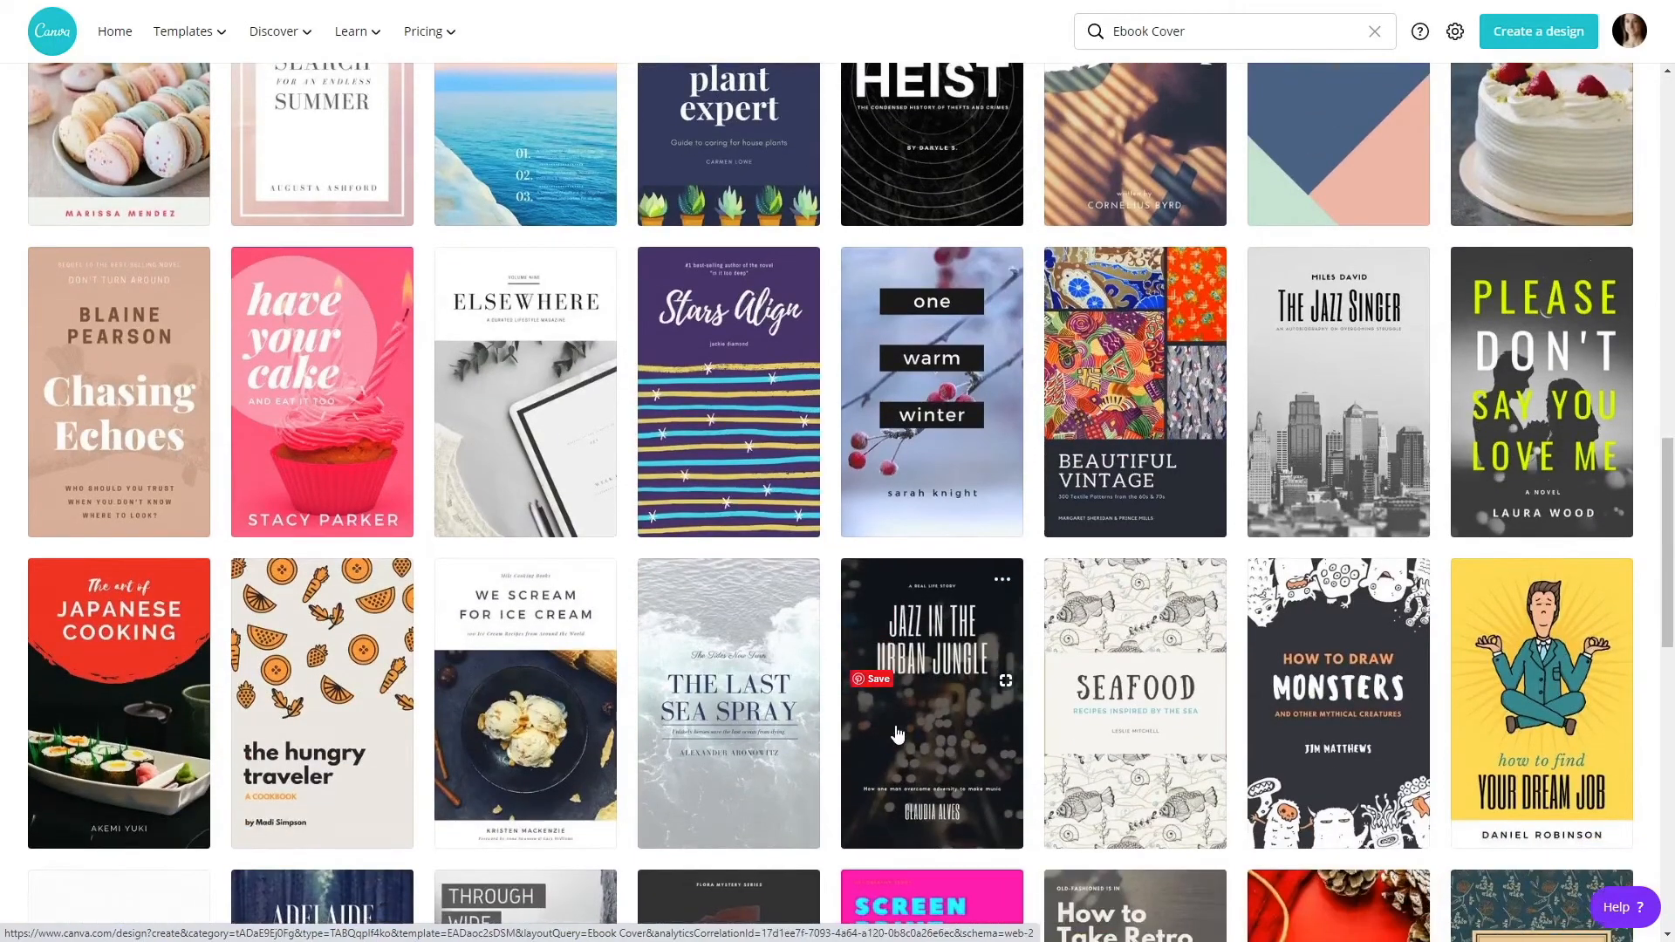
scroll(898, 736, "down", 4)
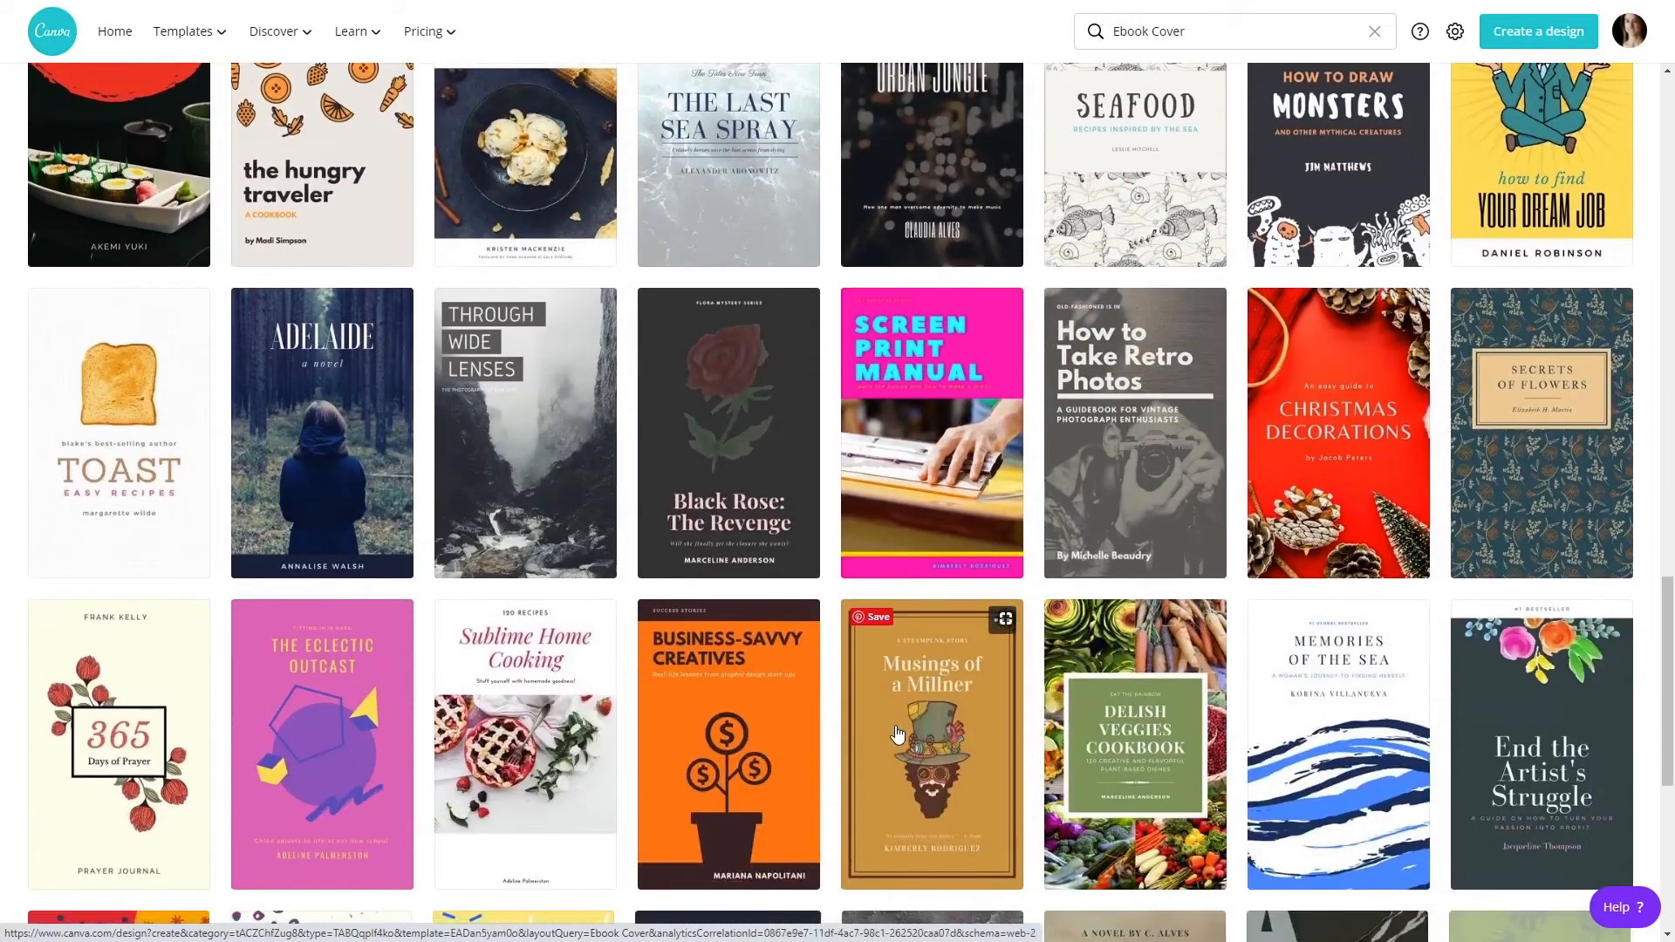
scroll(898, 735, "down", 3)
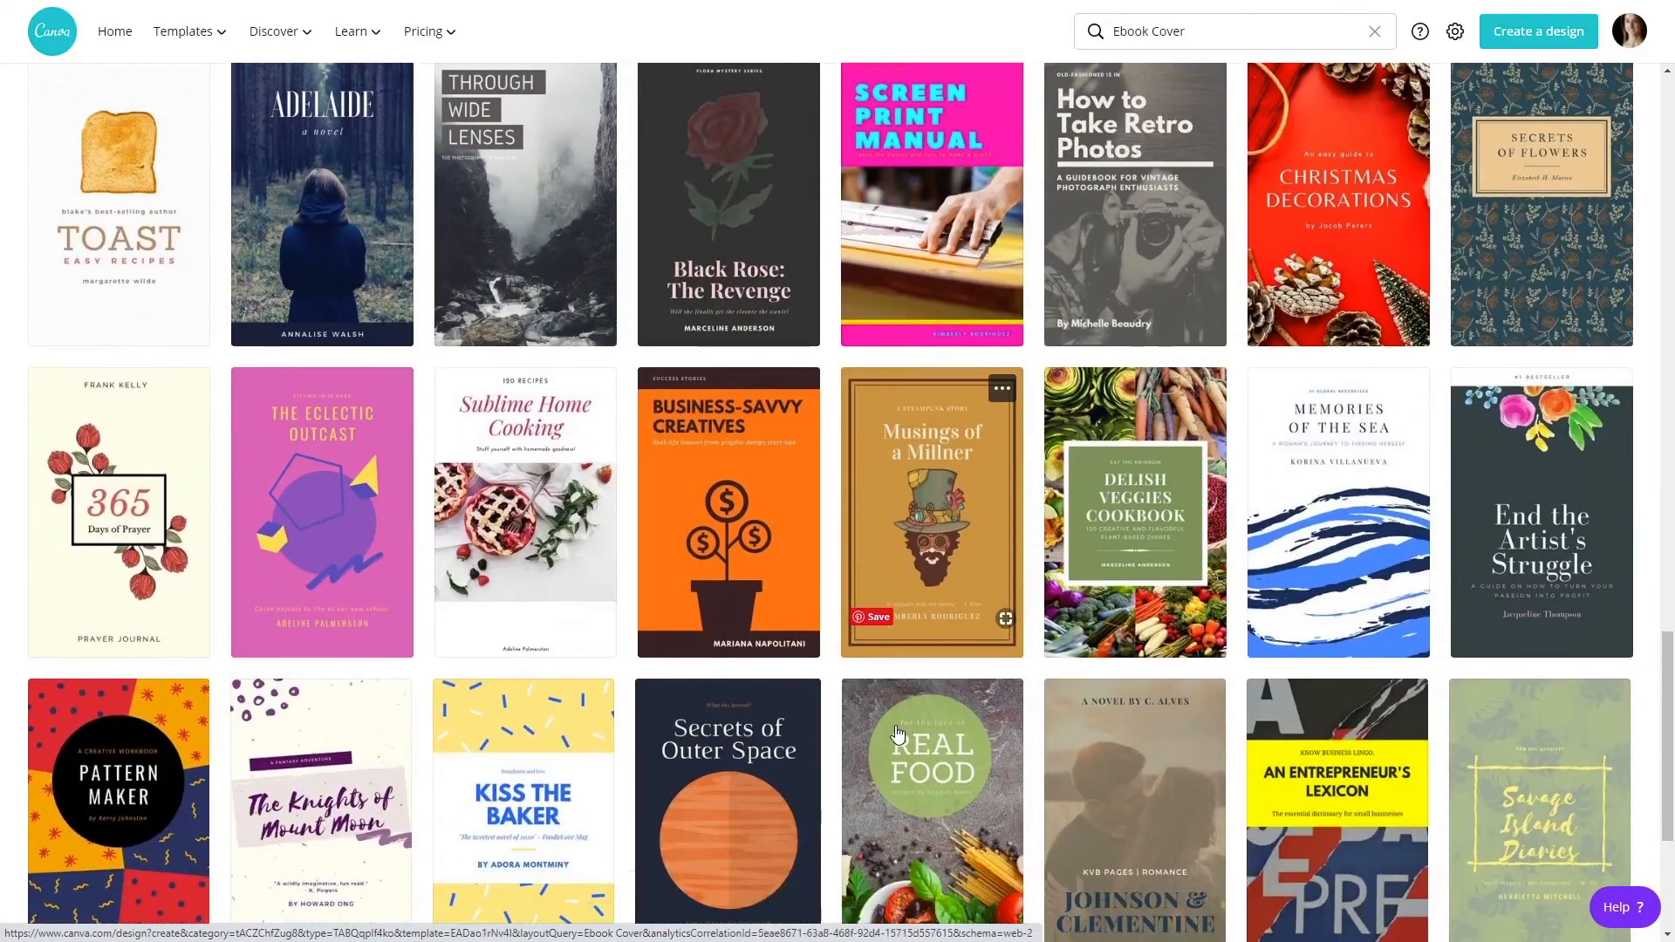
scroll(897, 735, "down", 3)
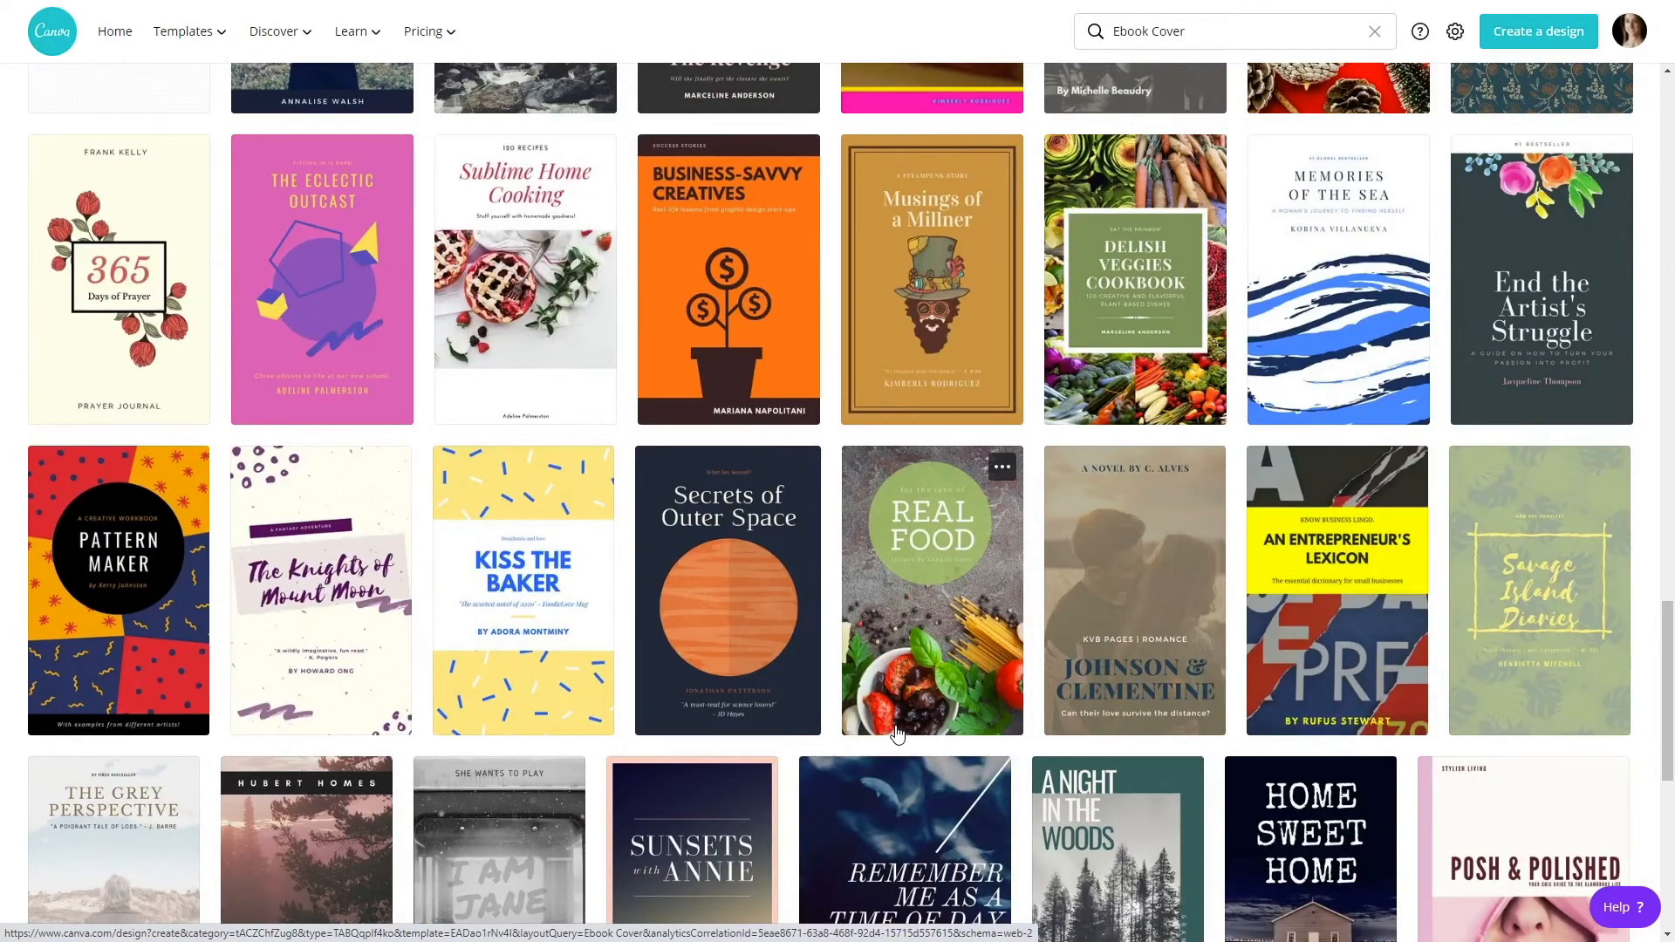
scroll(898, 735, "down", 3)
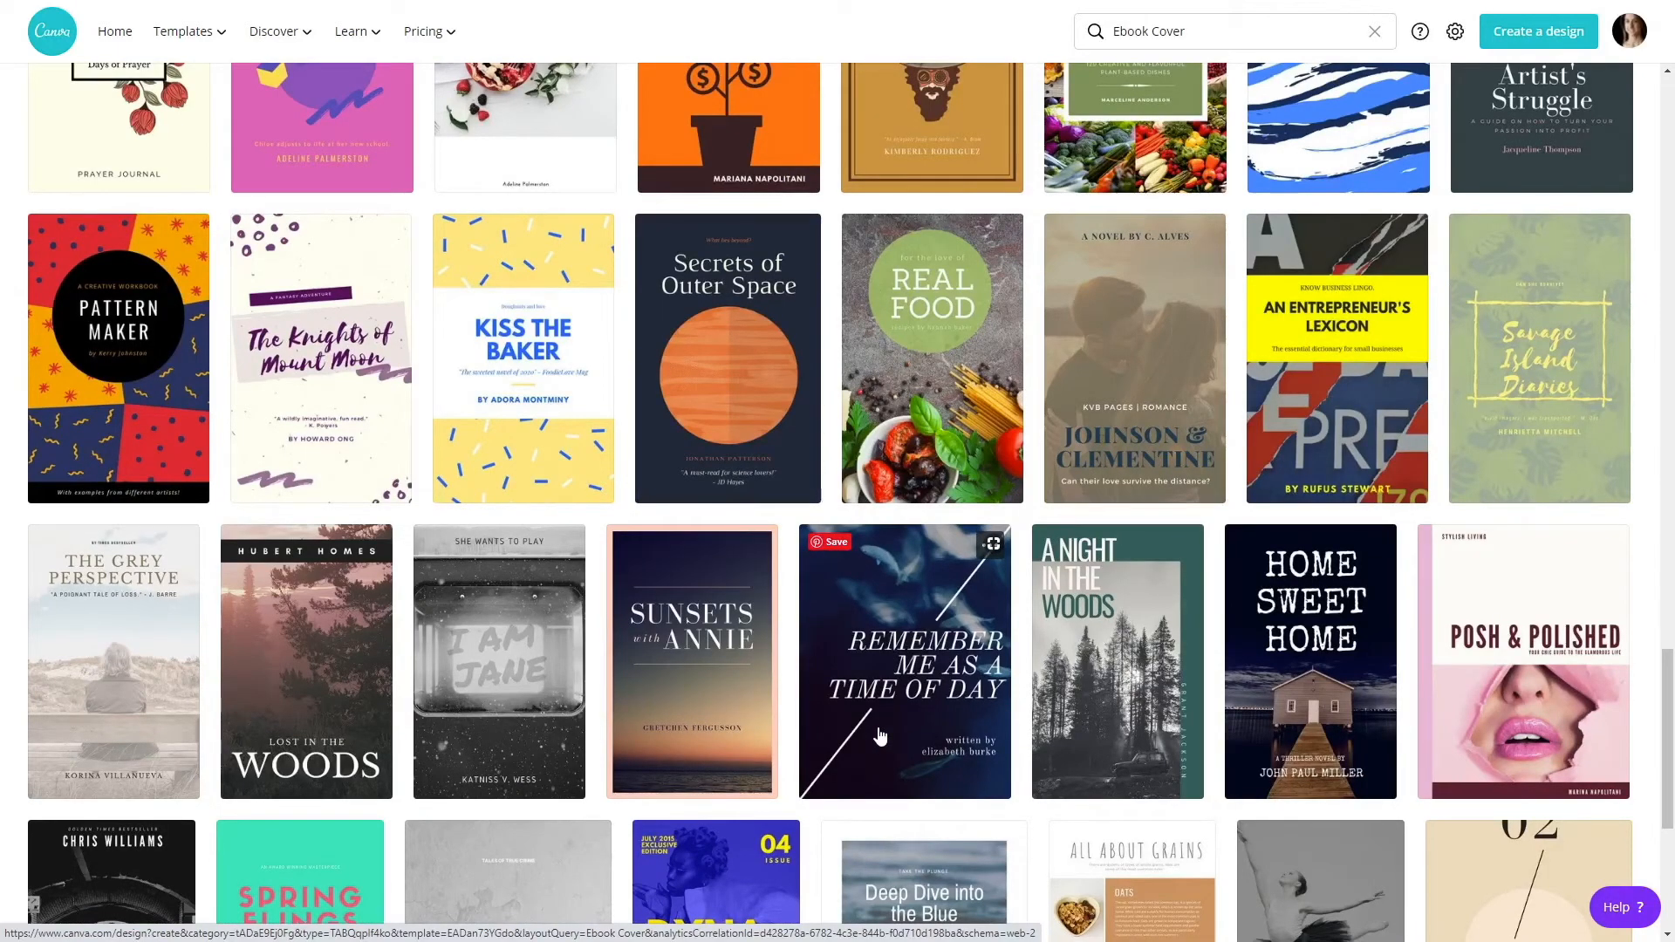
scroll(879, 737, "up", 5)
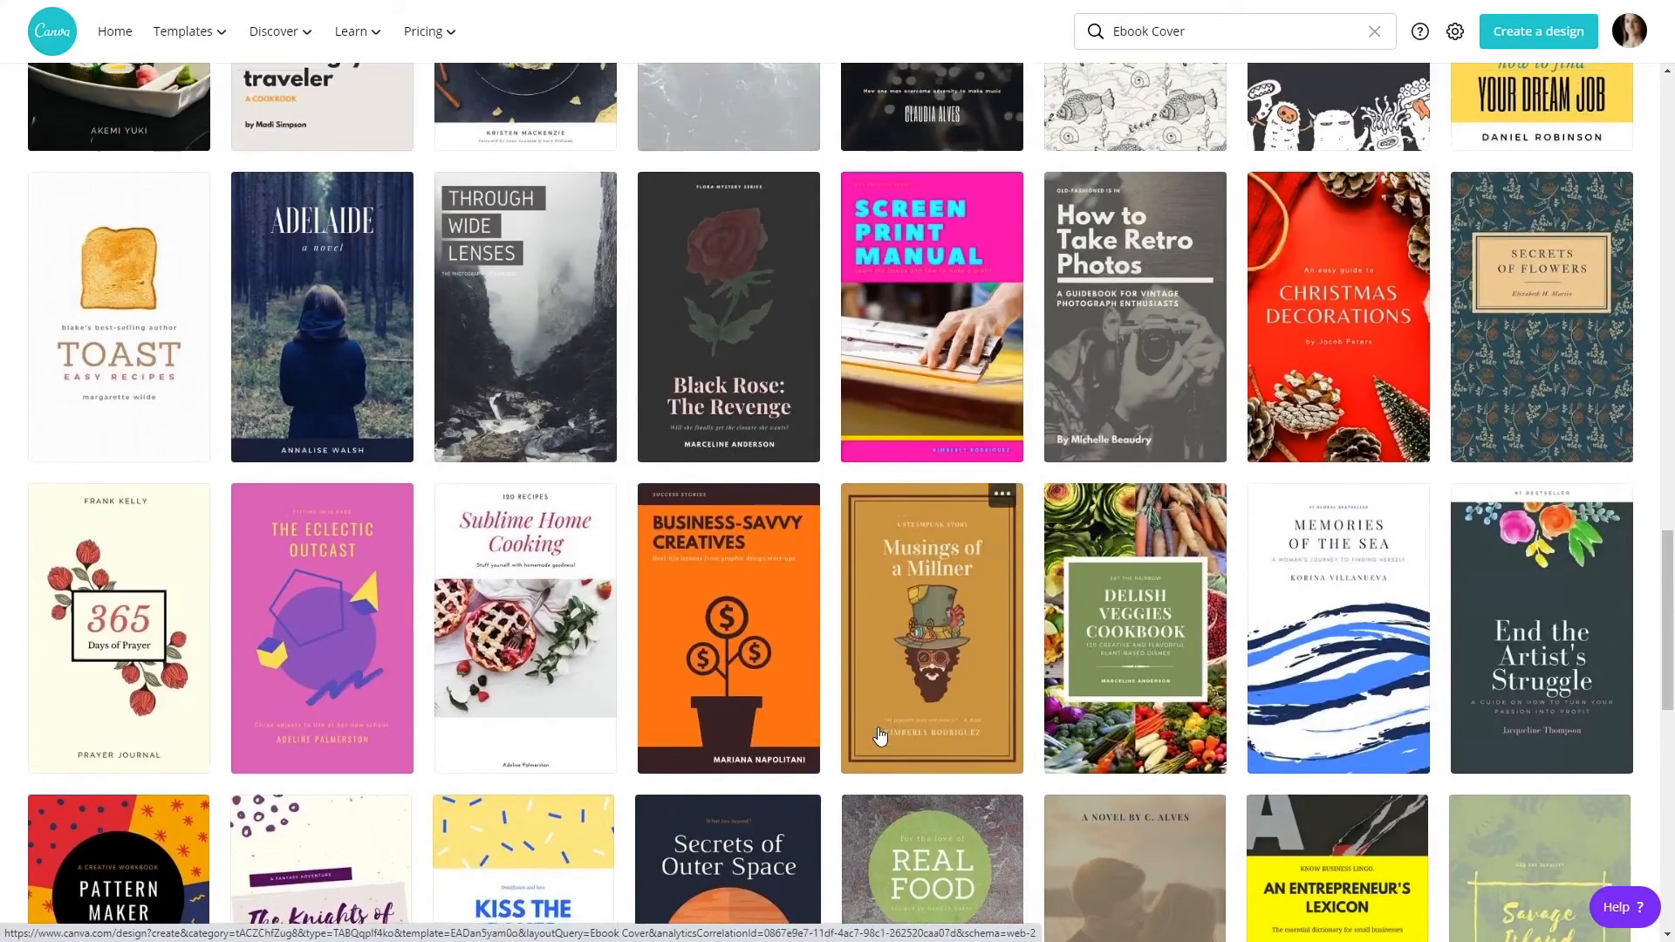
scroll(879, 737, "up", 10)
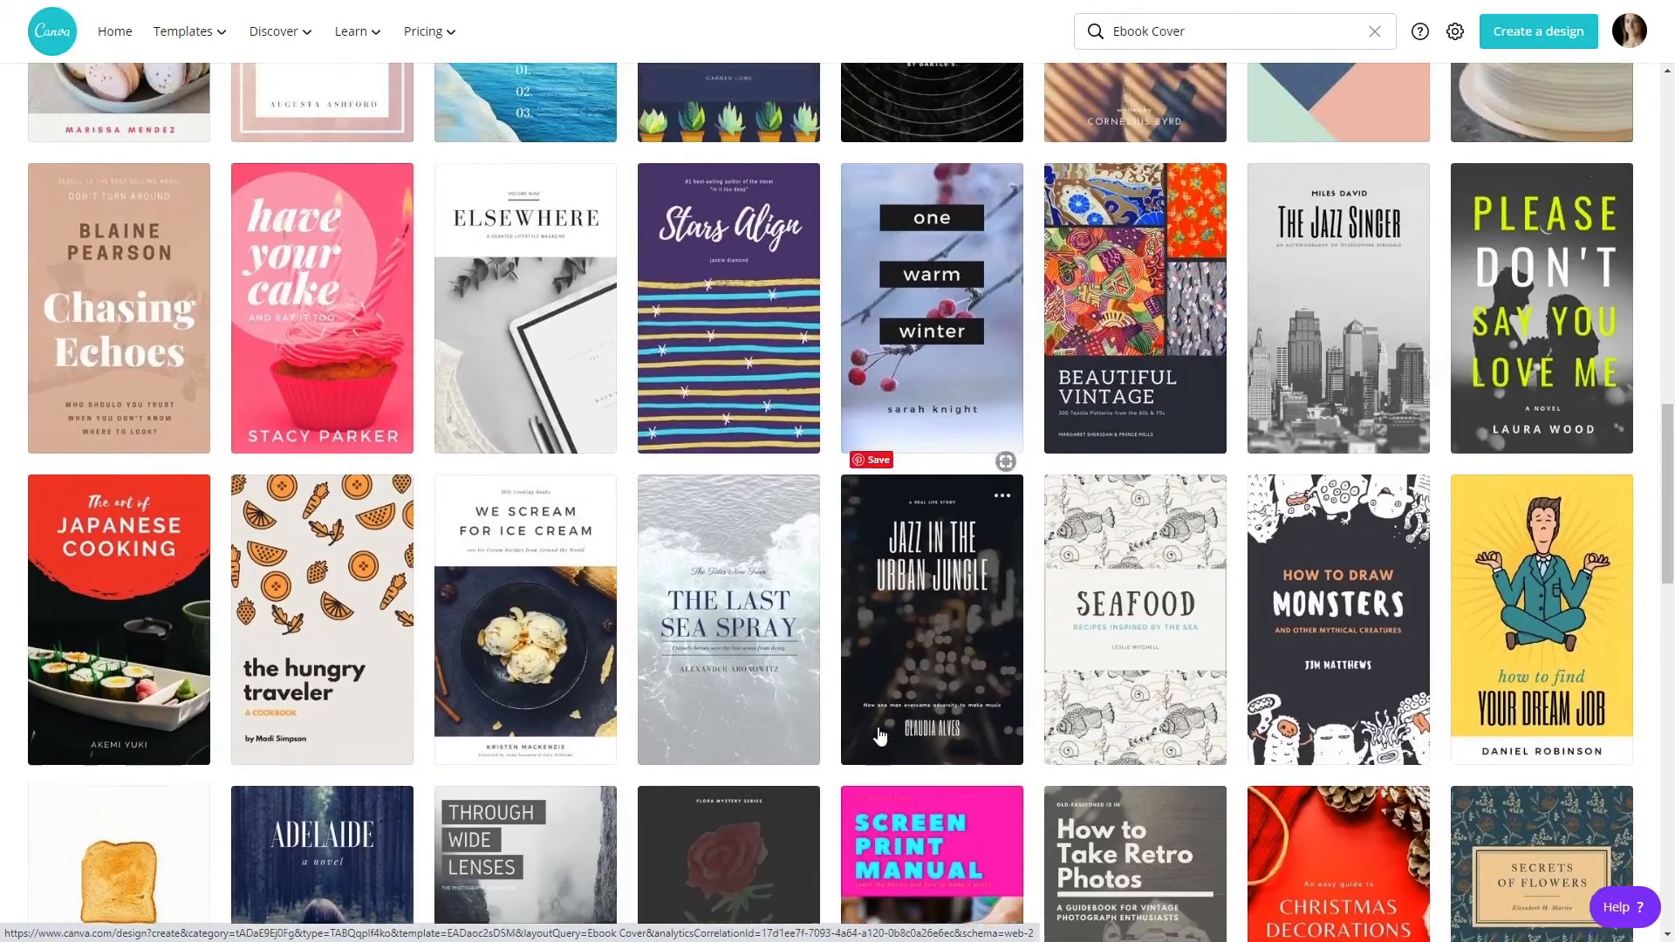
scroll(879, 737, "up", 10)
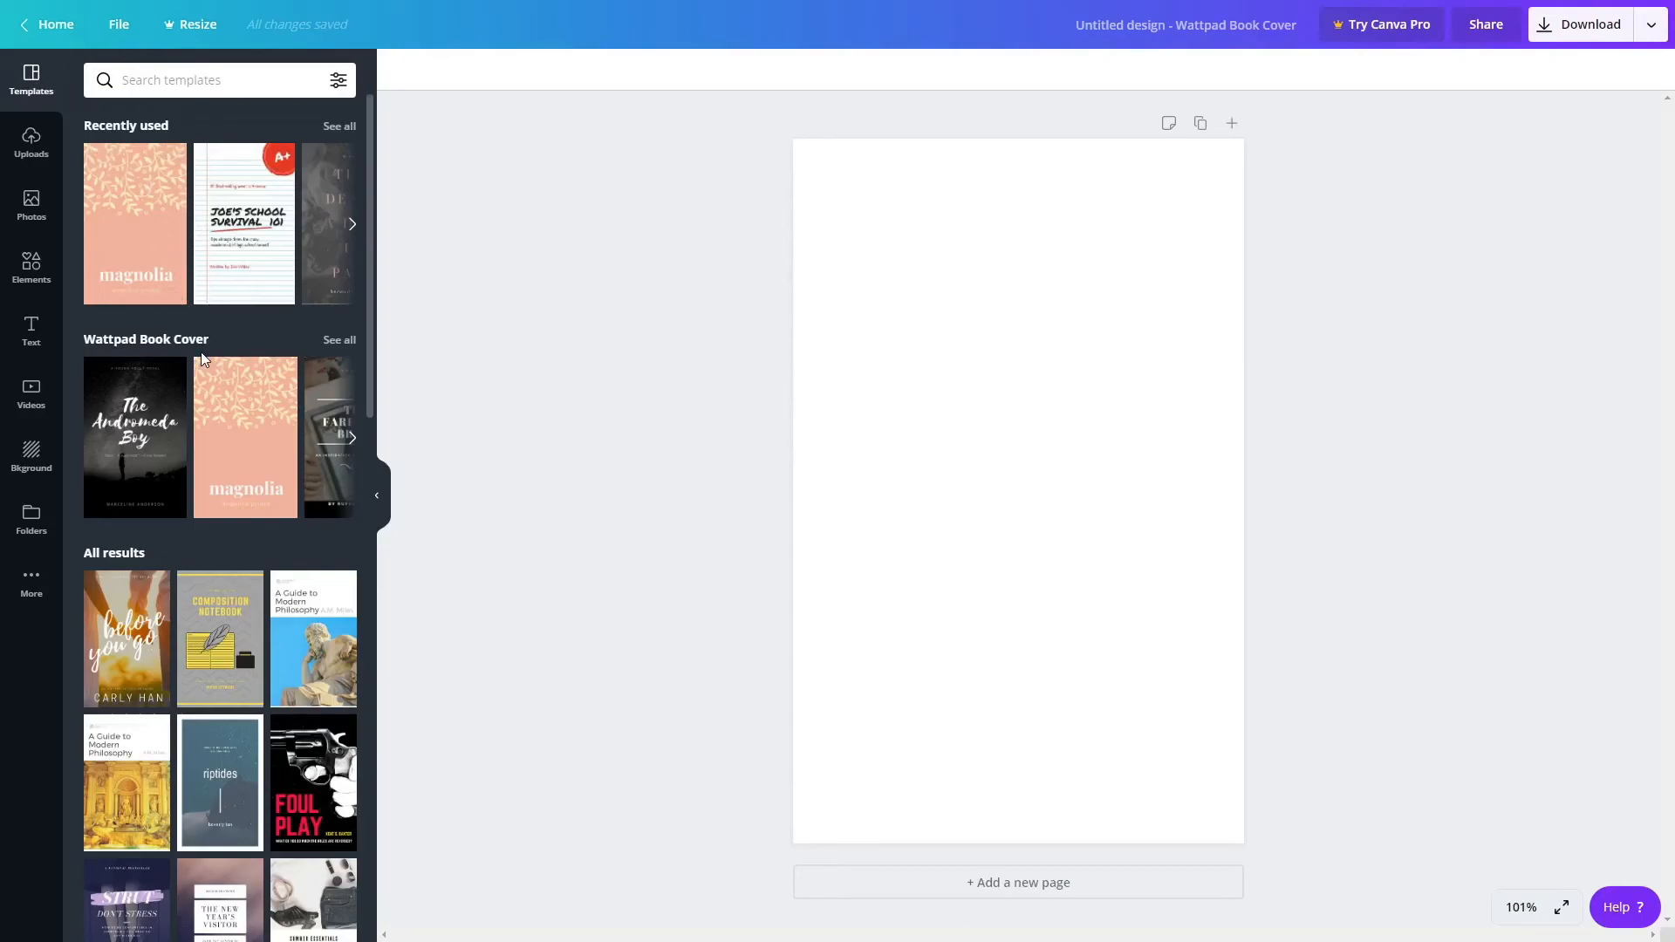
Look through the Wattpad Book Cover templates and apply the Sirens of Style template to the blank page.
scroll(200, 353, "down", 4)
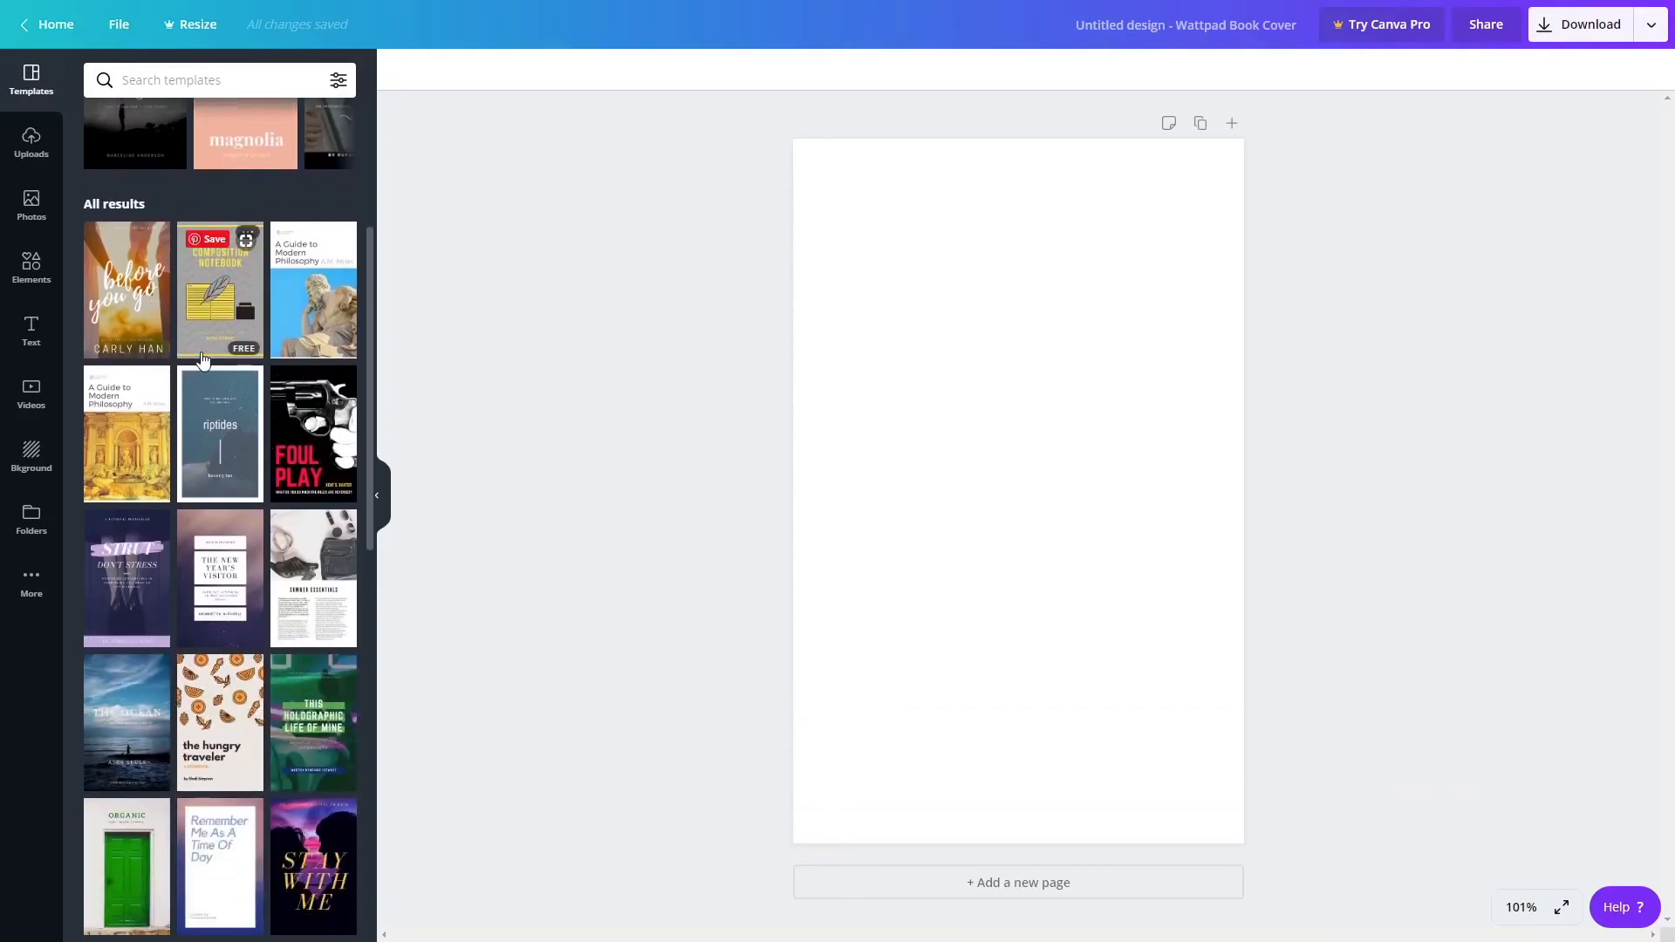
scroll(220, 267, "up", 4)
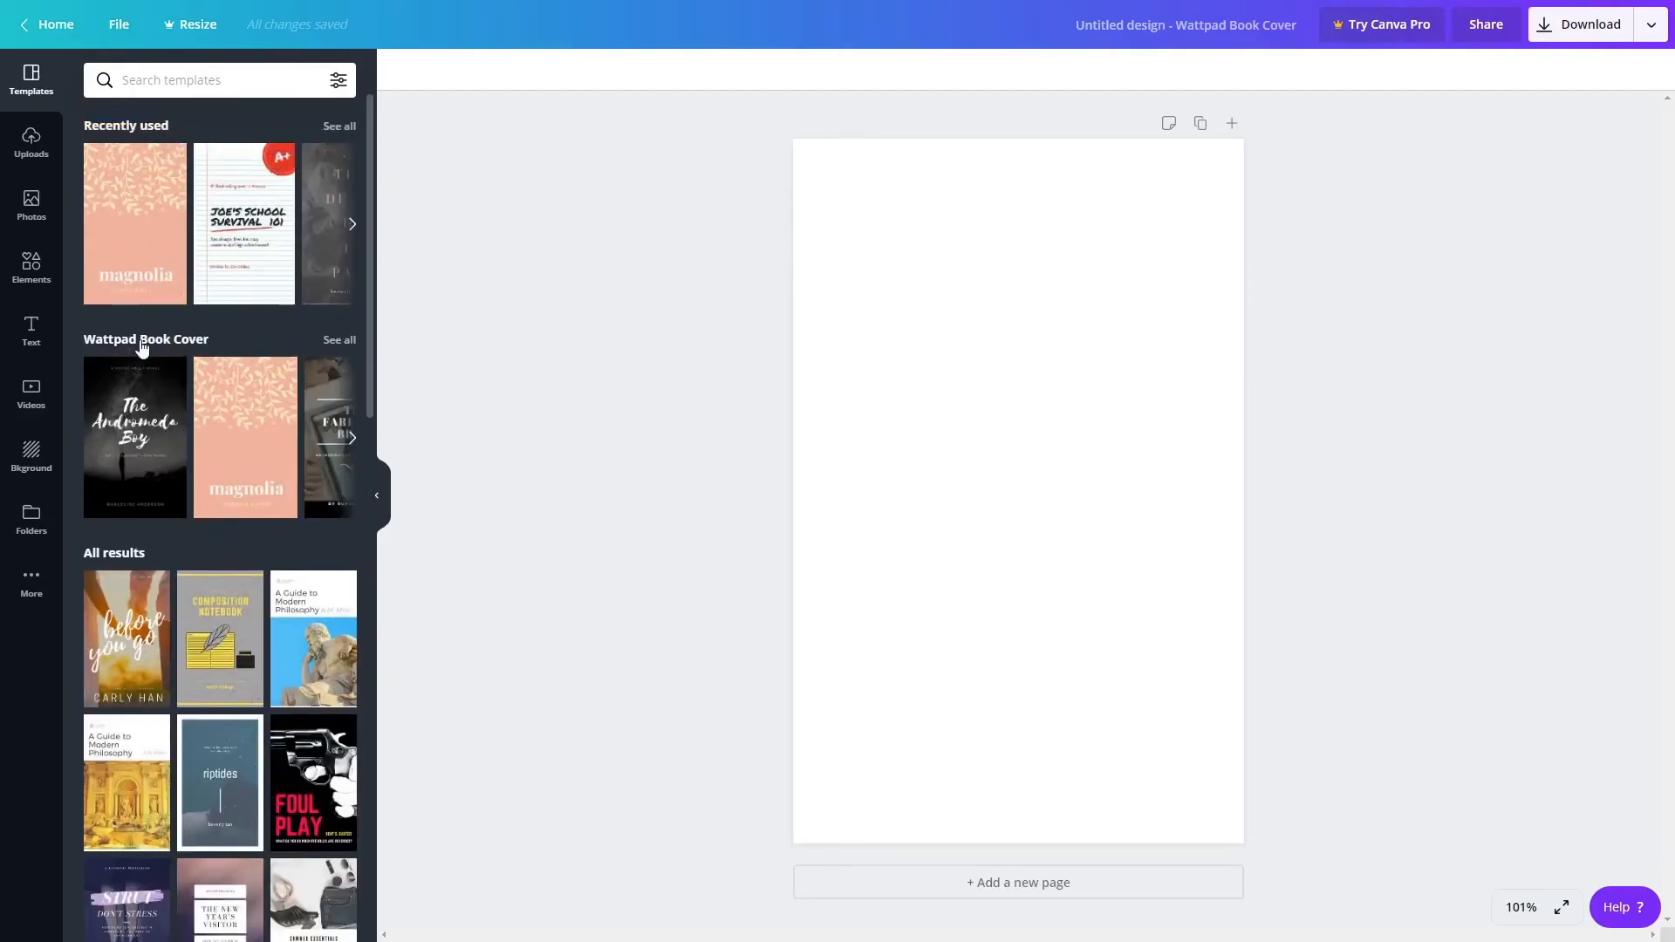
scroll(303, 527, "down", 10)
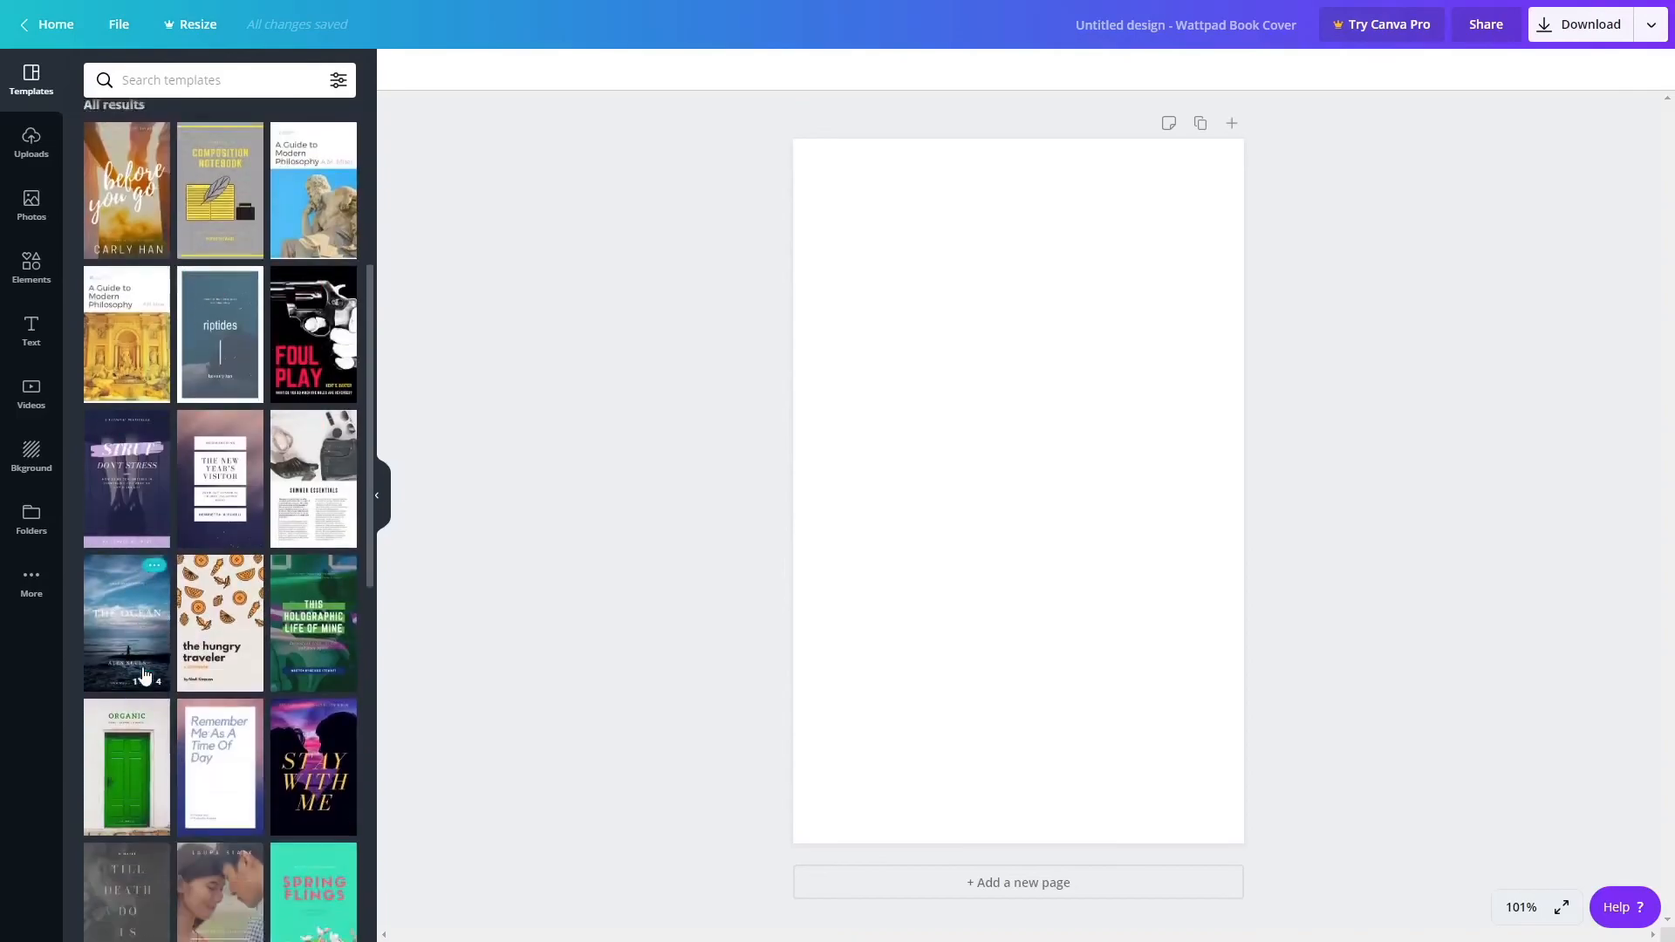
scroll(144, 674, "down", 2)
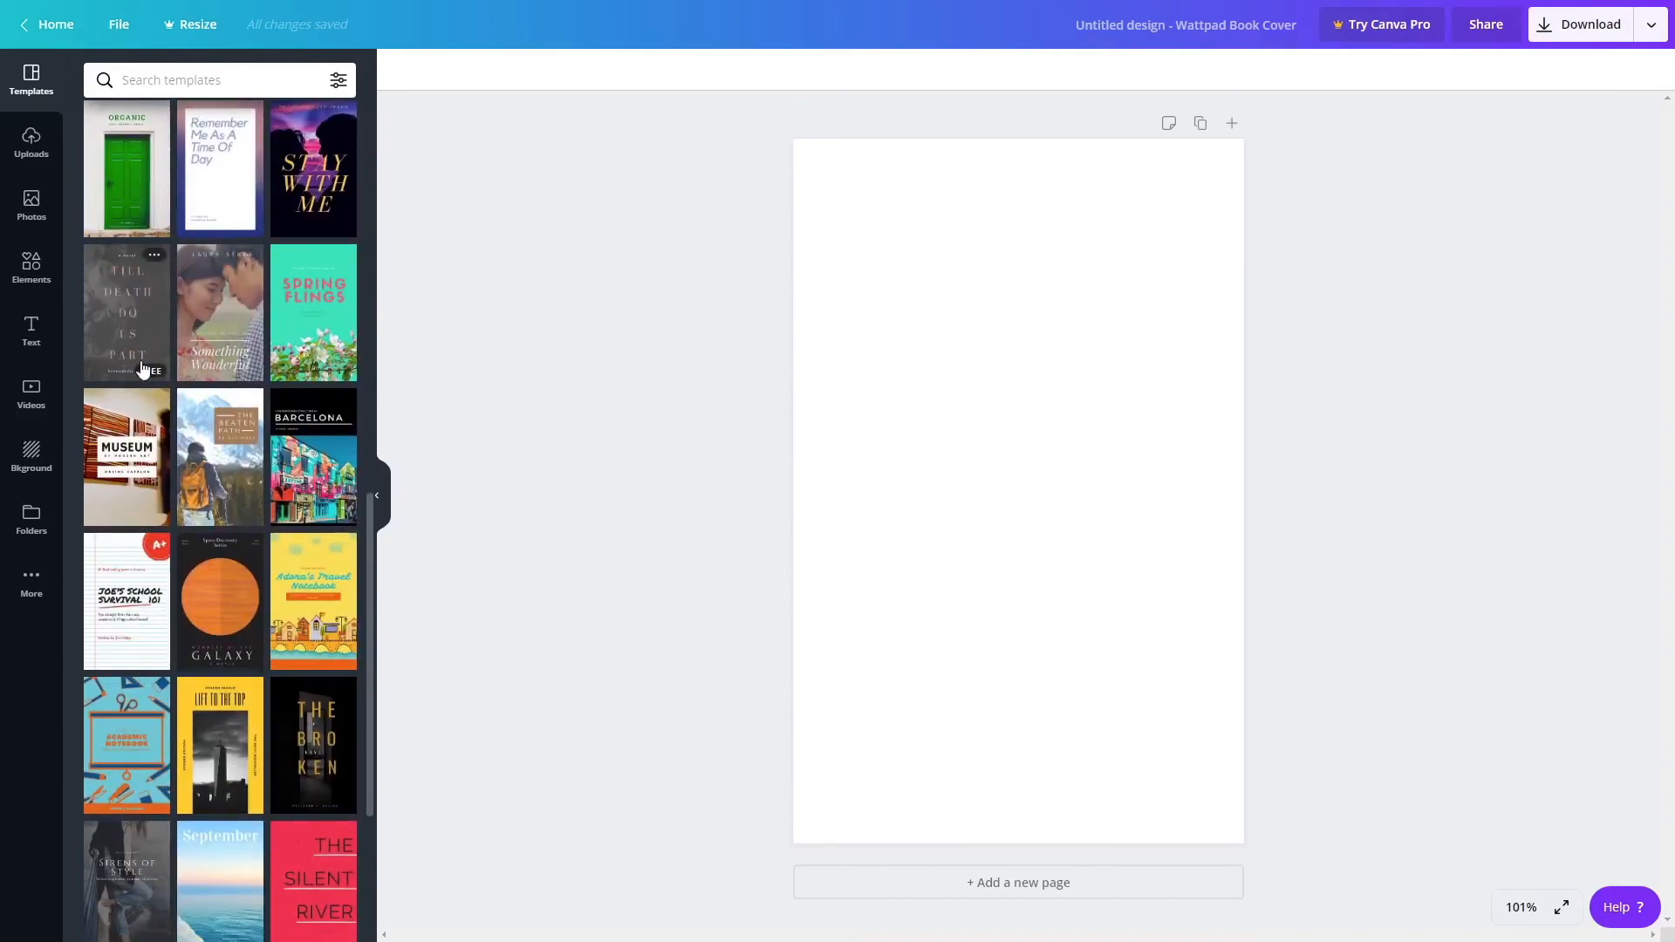
scroll(104, 349, "down", 3)
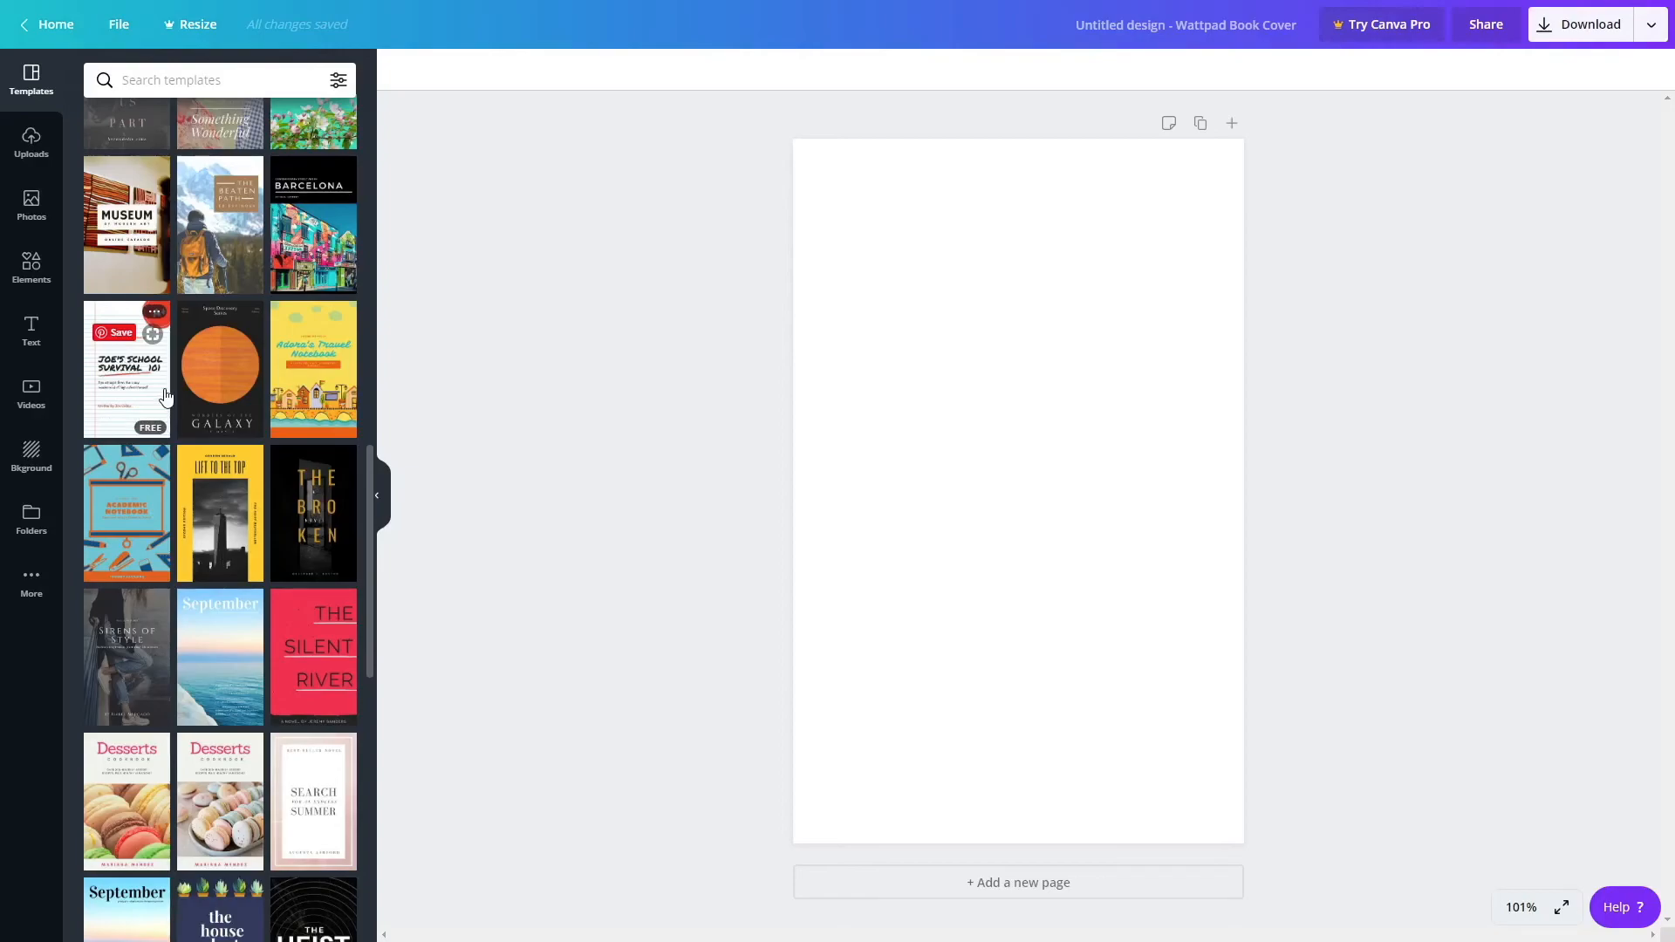
scroll(166, 397, "down", 3)
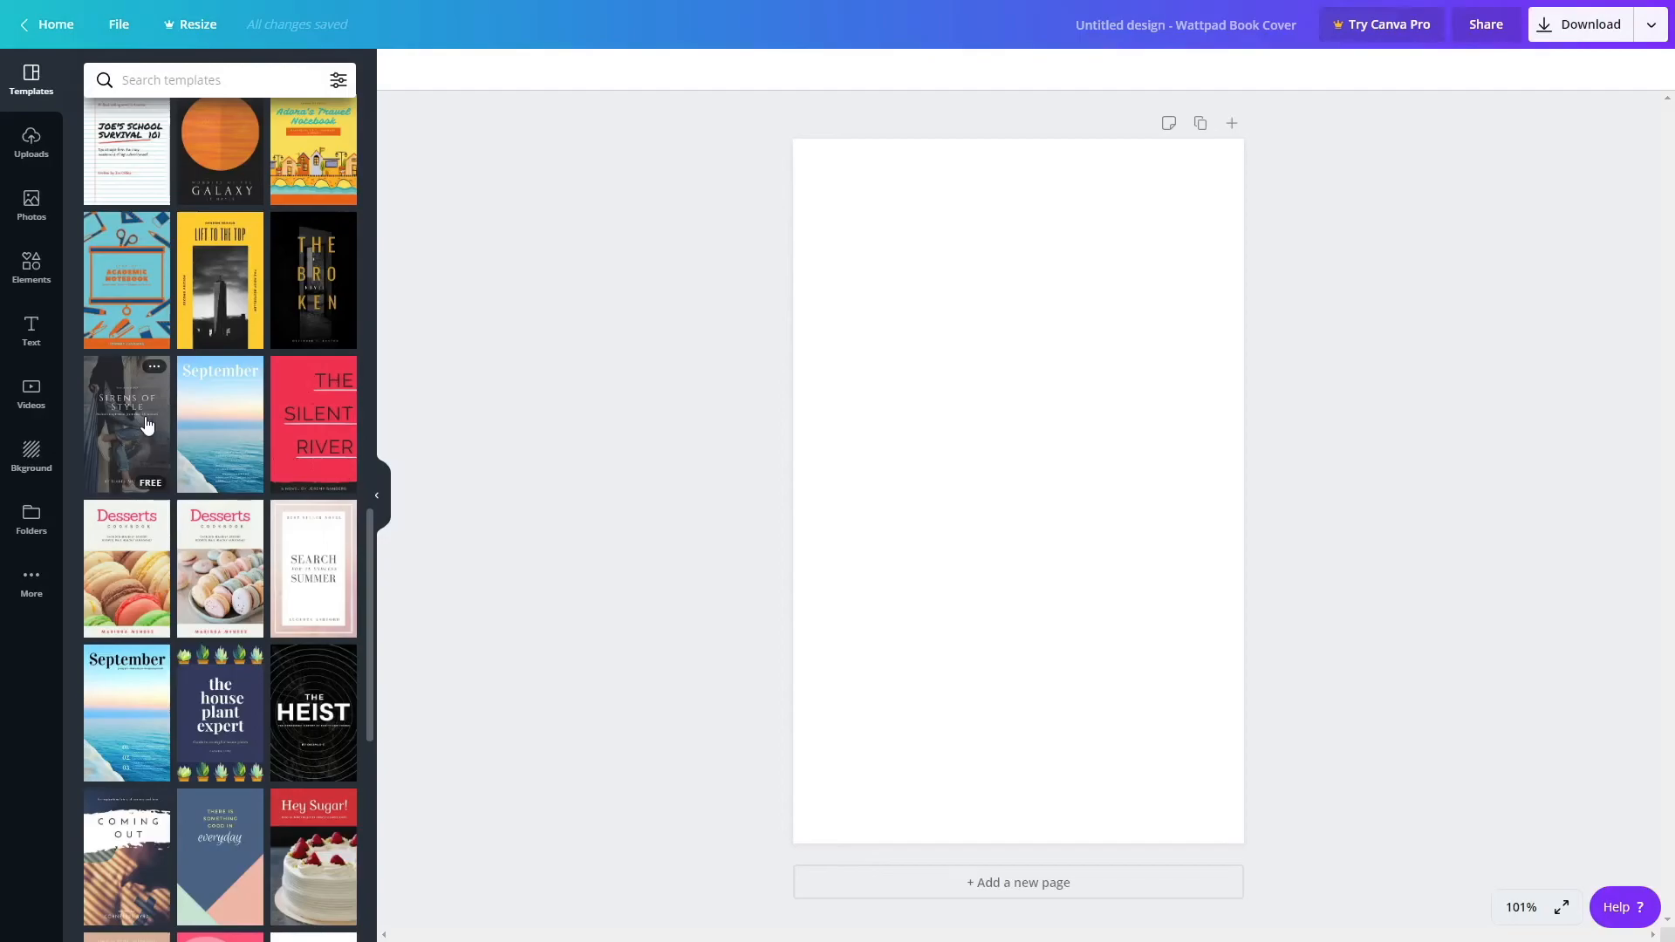
left_click(146, 424)
left_click(1207, 459)
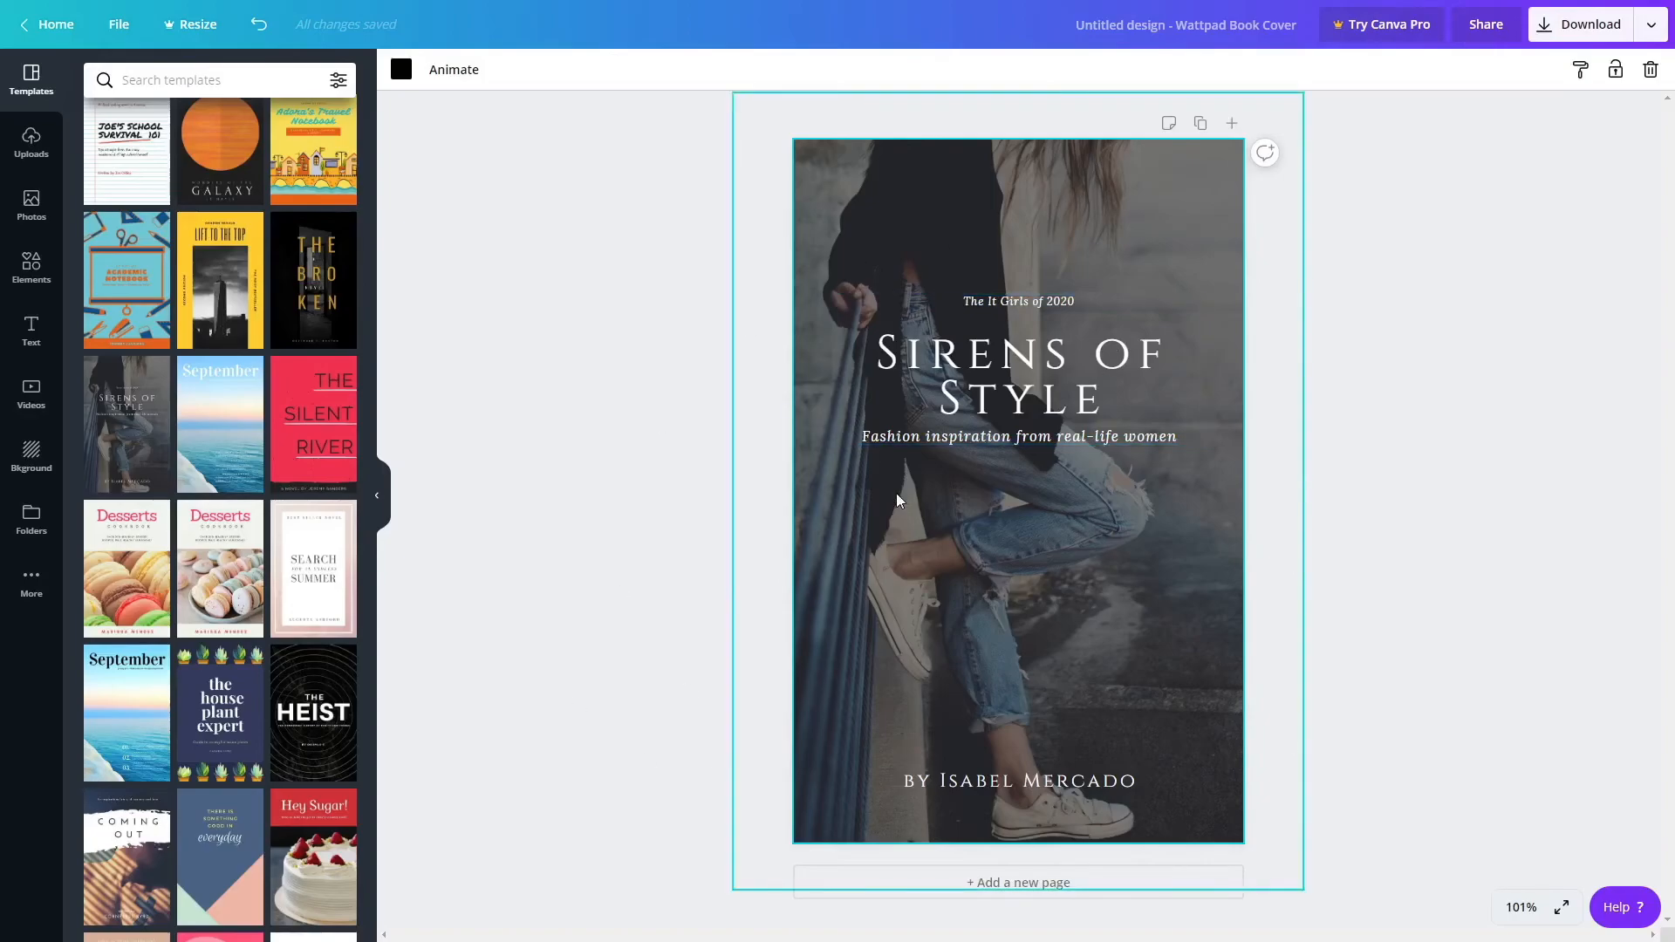
Replace the sample name after "by" near the cover's lower edge with the author's full name.
left_click(992, 779)
double_click(943, 780)
left_click_drag(1016, 779, 1134, 775)
type("Katlyn Duncan")
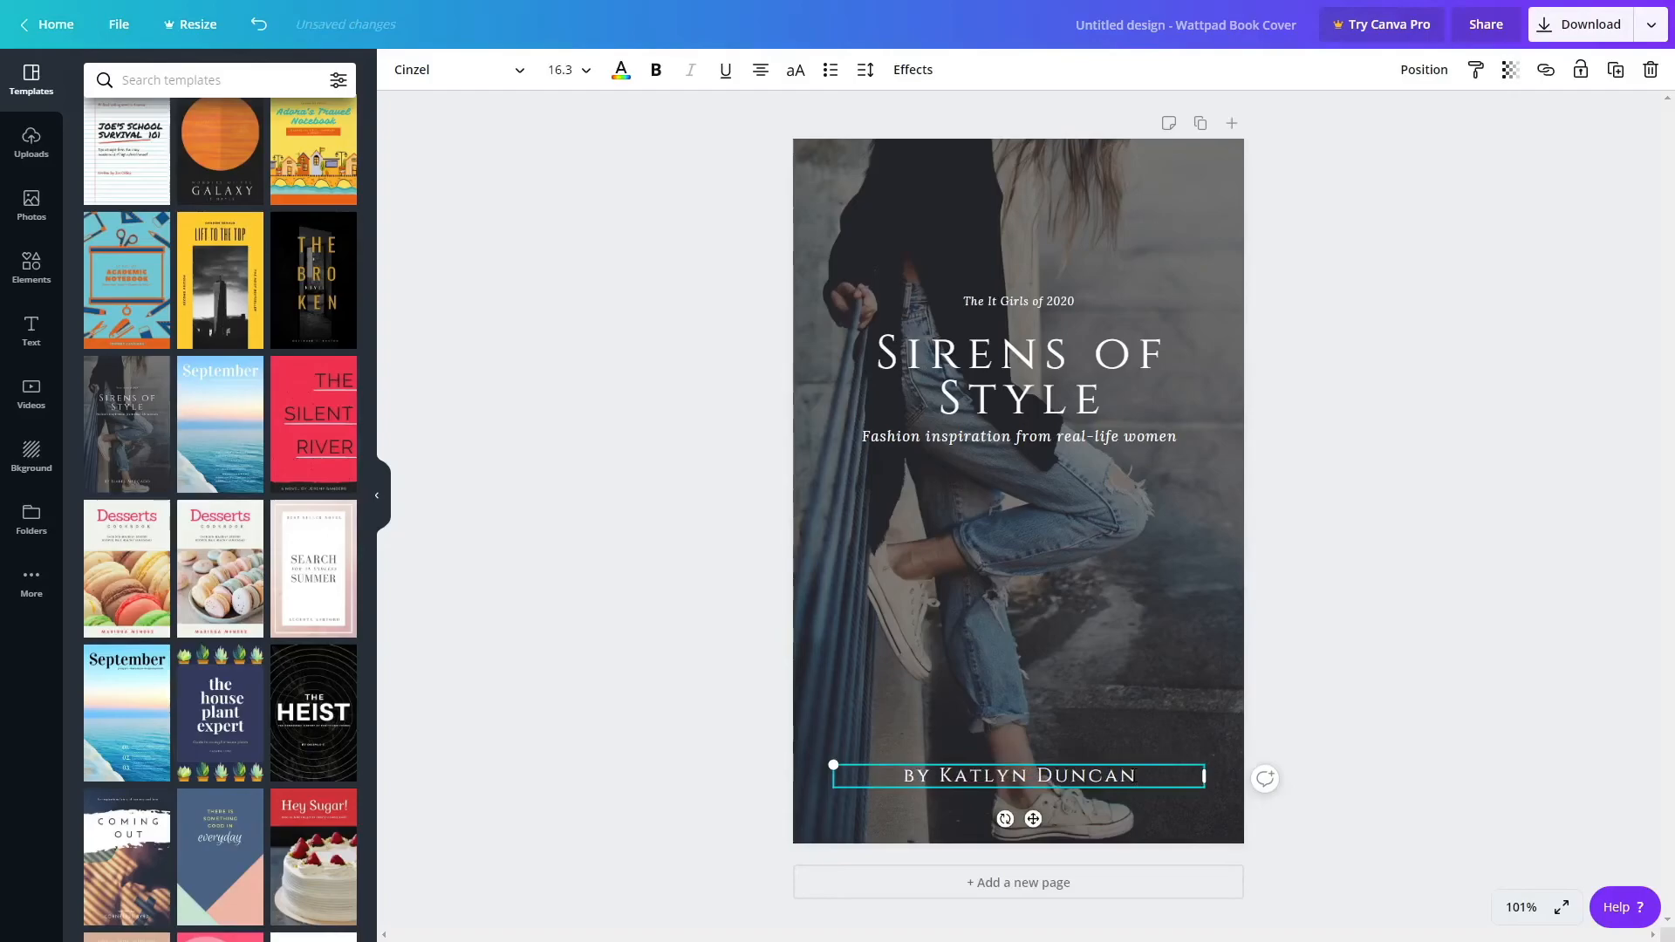
Set the whole author line in the Alice font at size 28.
left_click_drag(1137, 777, 887, 779)
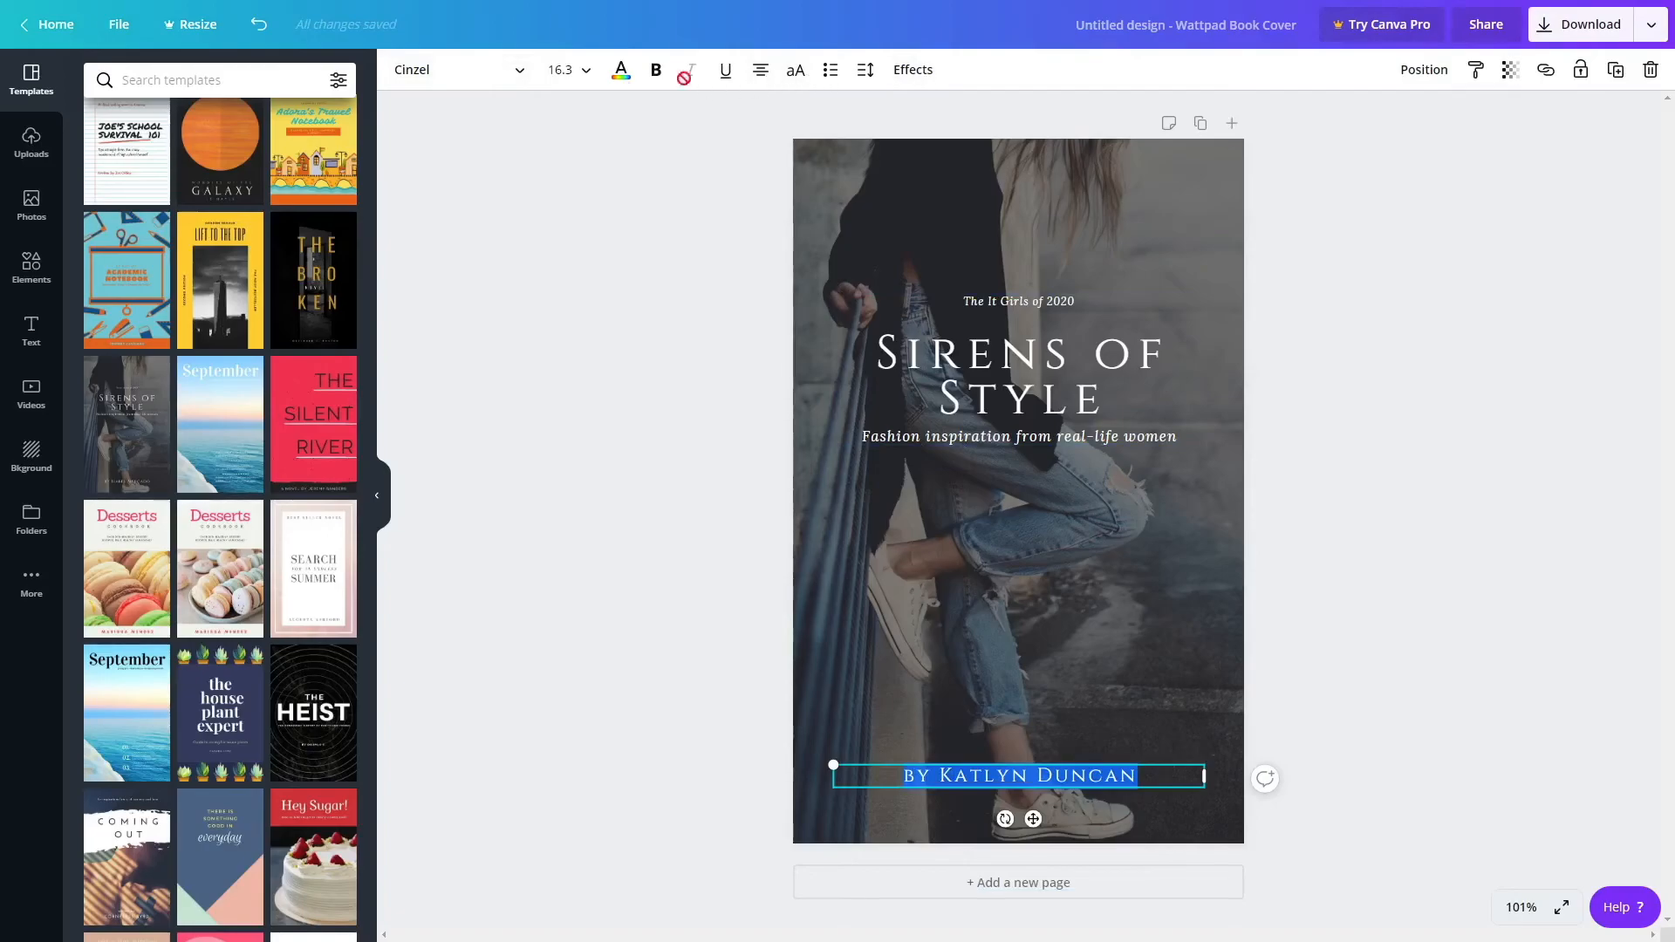
left_click(518, 79)
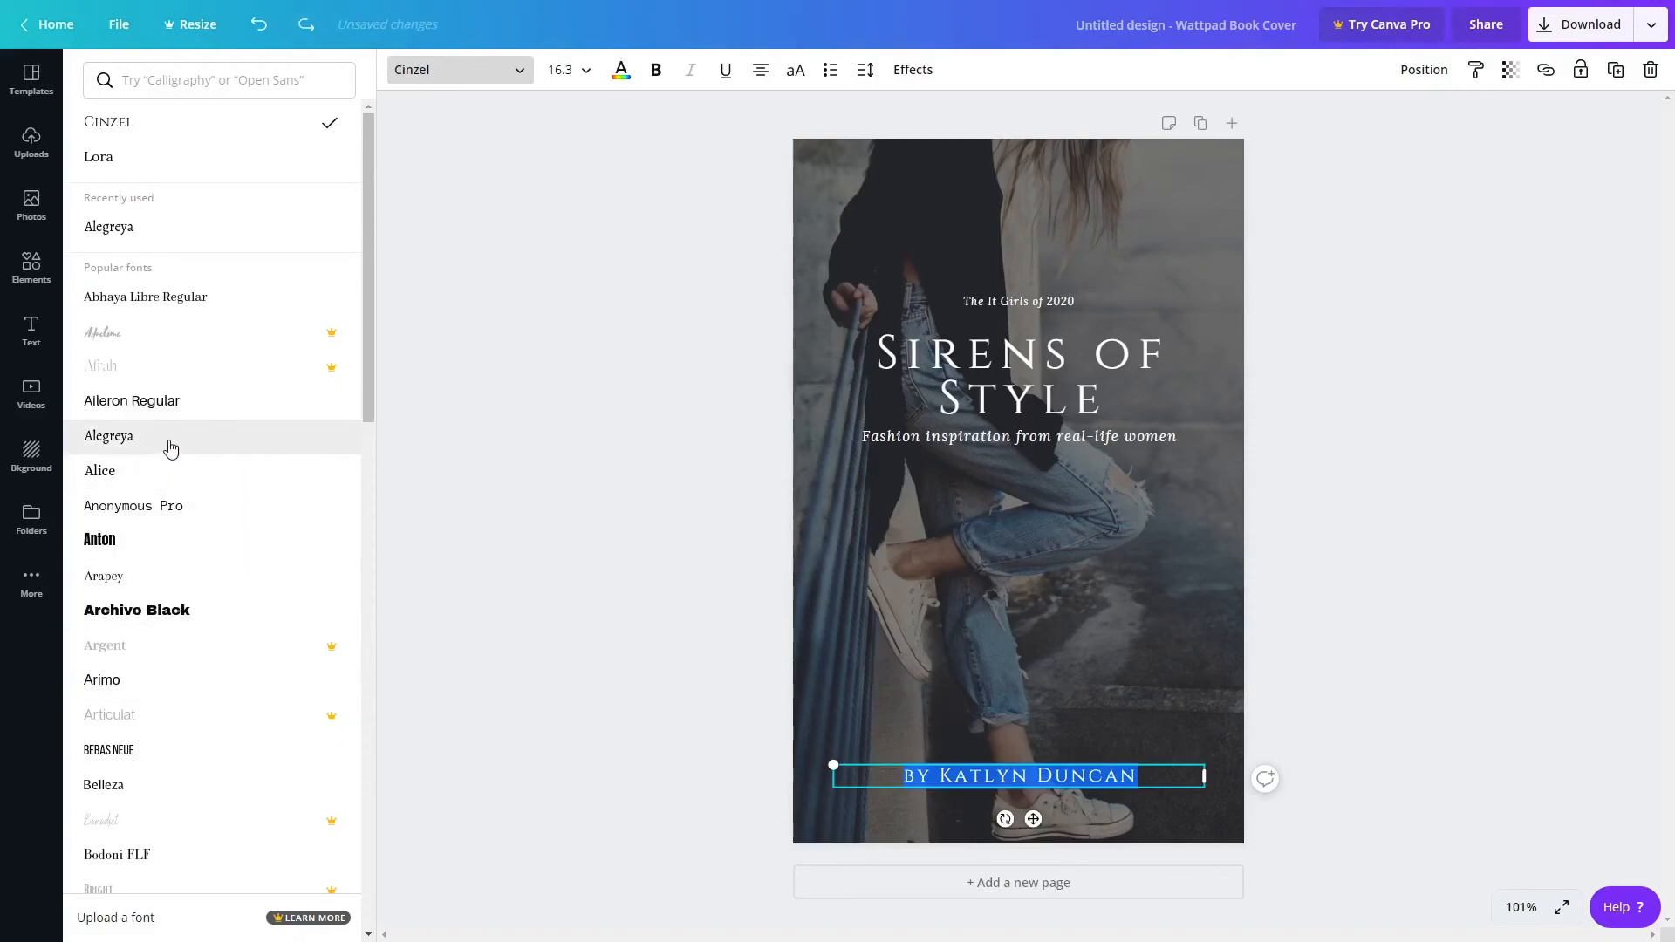
left_click(108, 478)
left_click(584, 70)
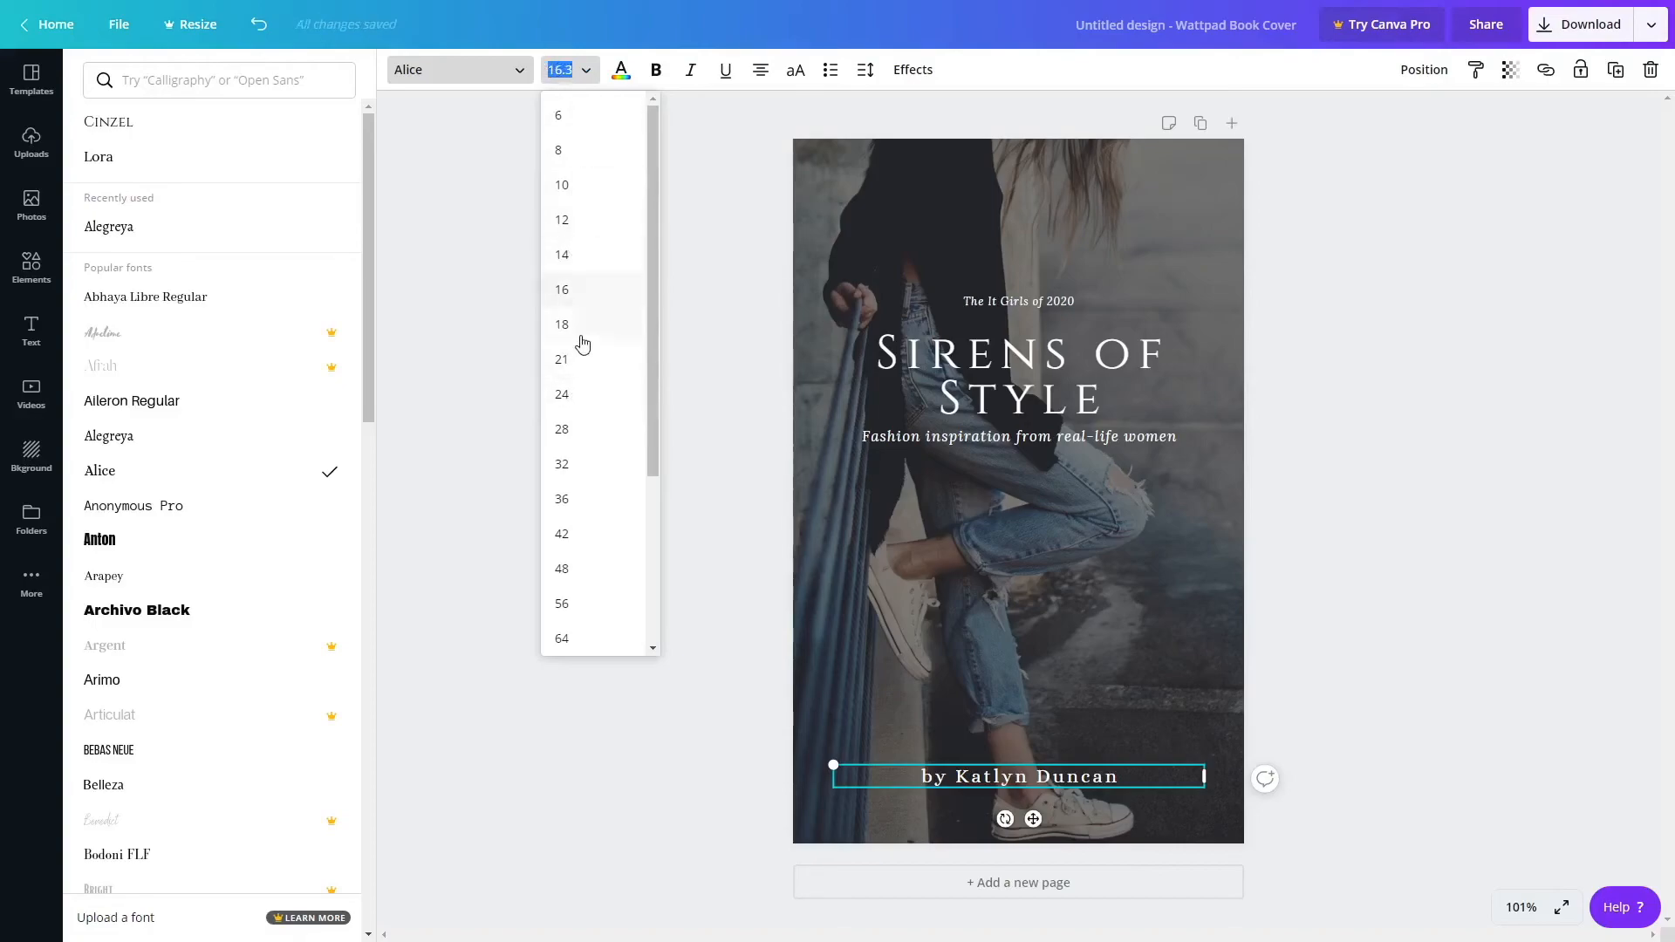
left_click(570, 428)
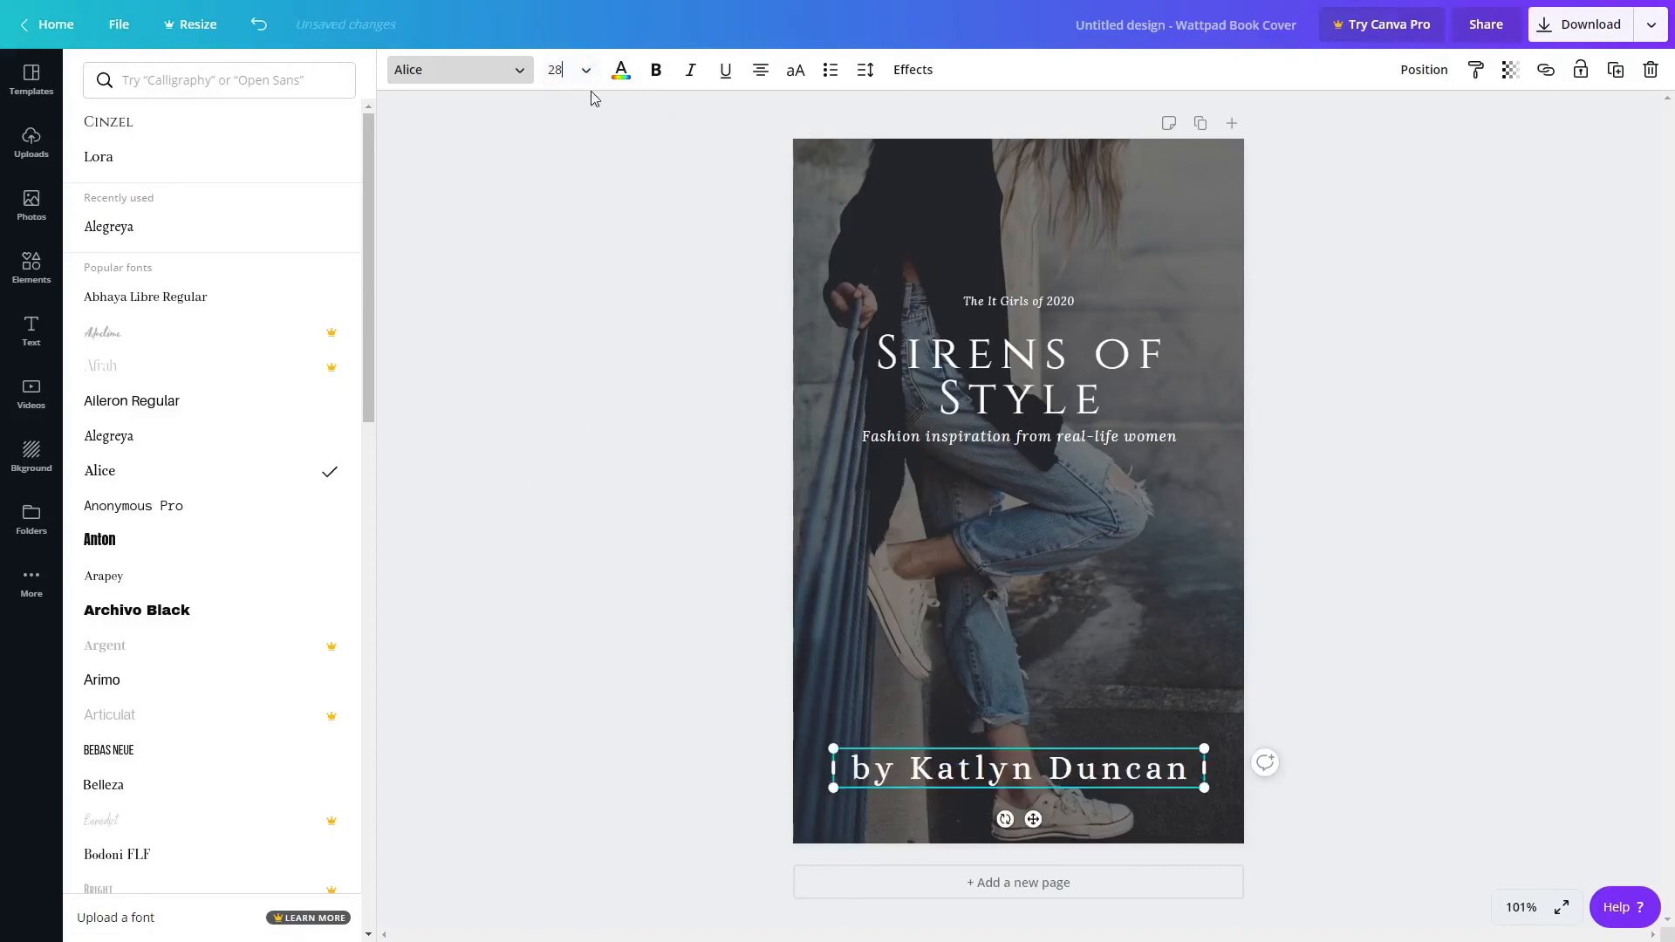
Try black and light grey as the author line's text color, then set it back to white.
left_click(621, 71)
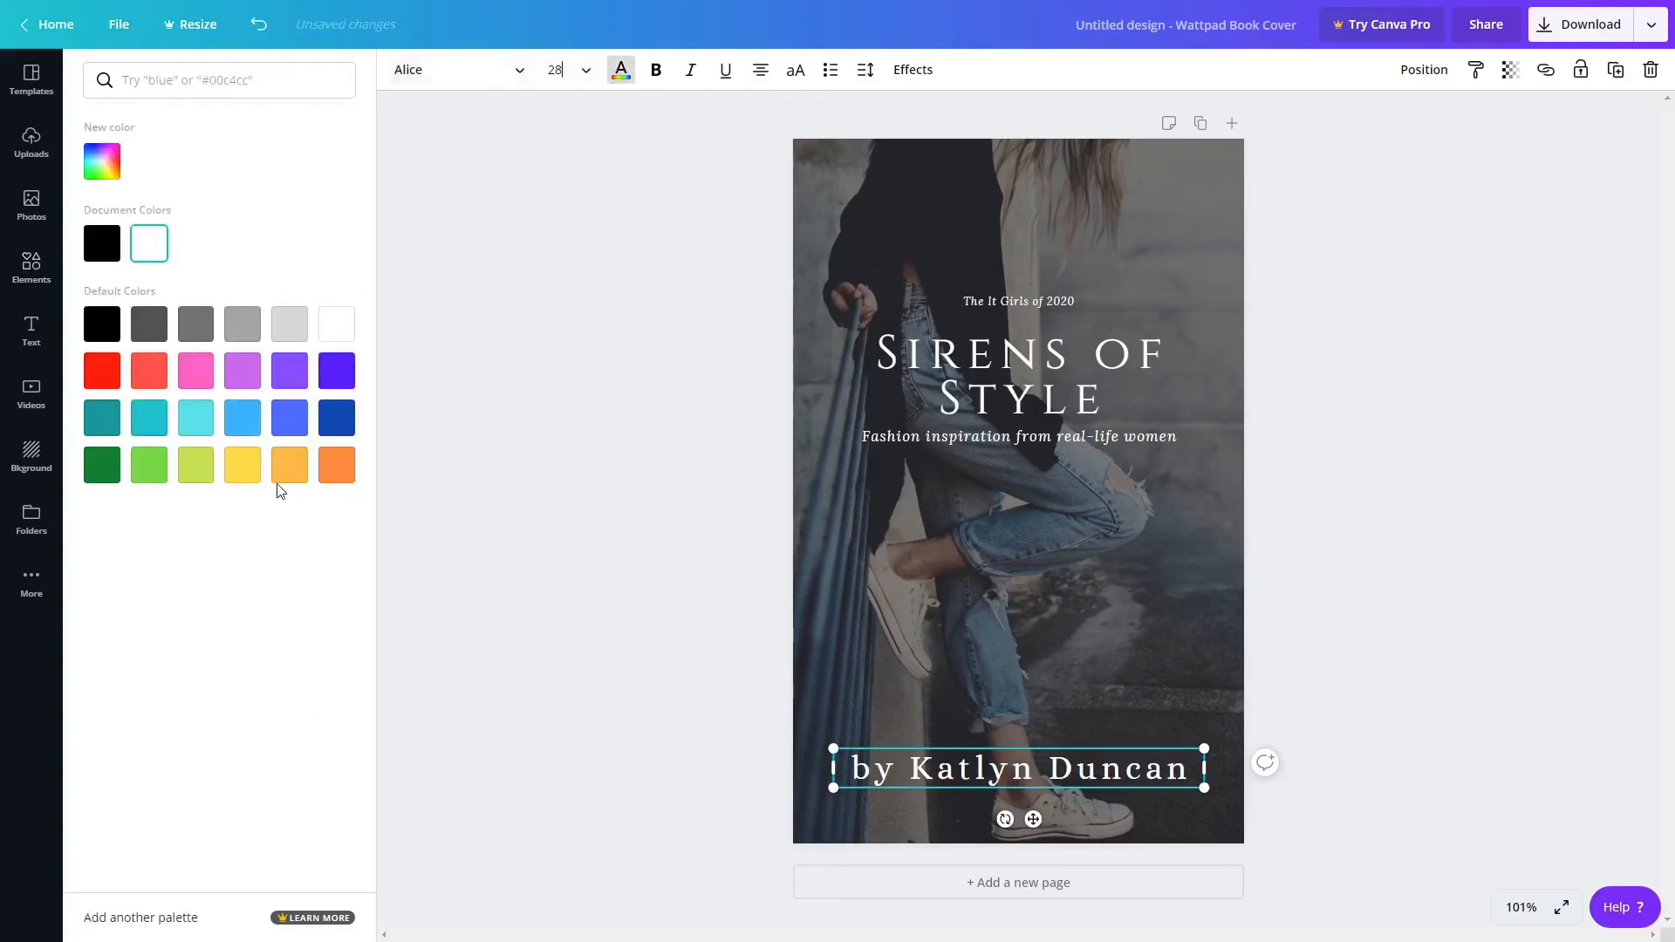
left_click(111, 336)
left_click(288, 326)
left_click(330, 329)
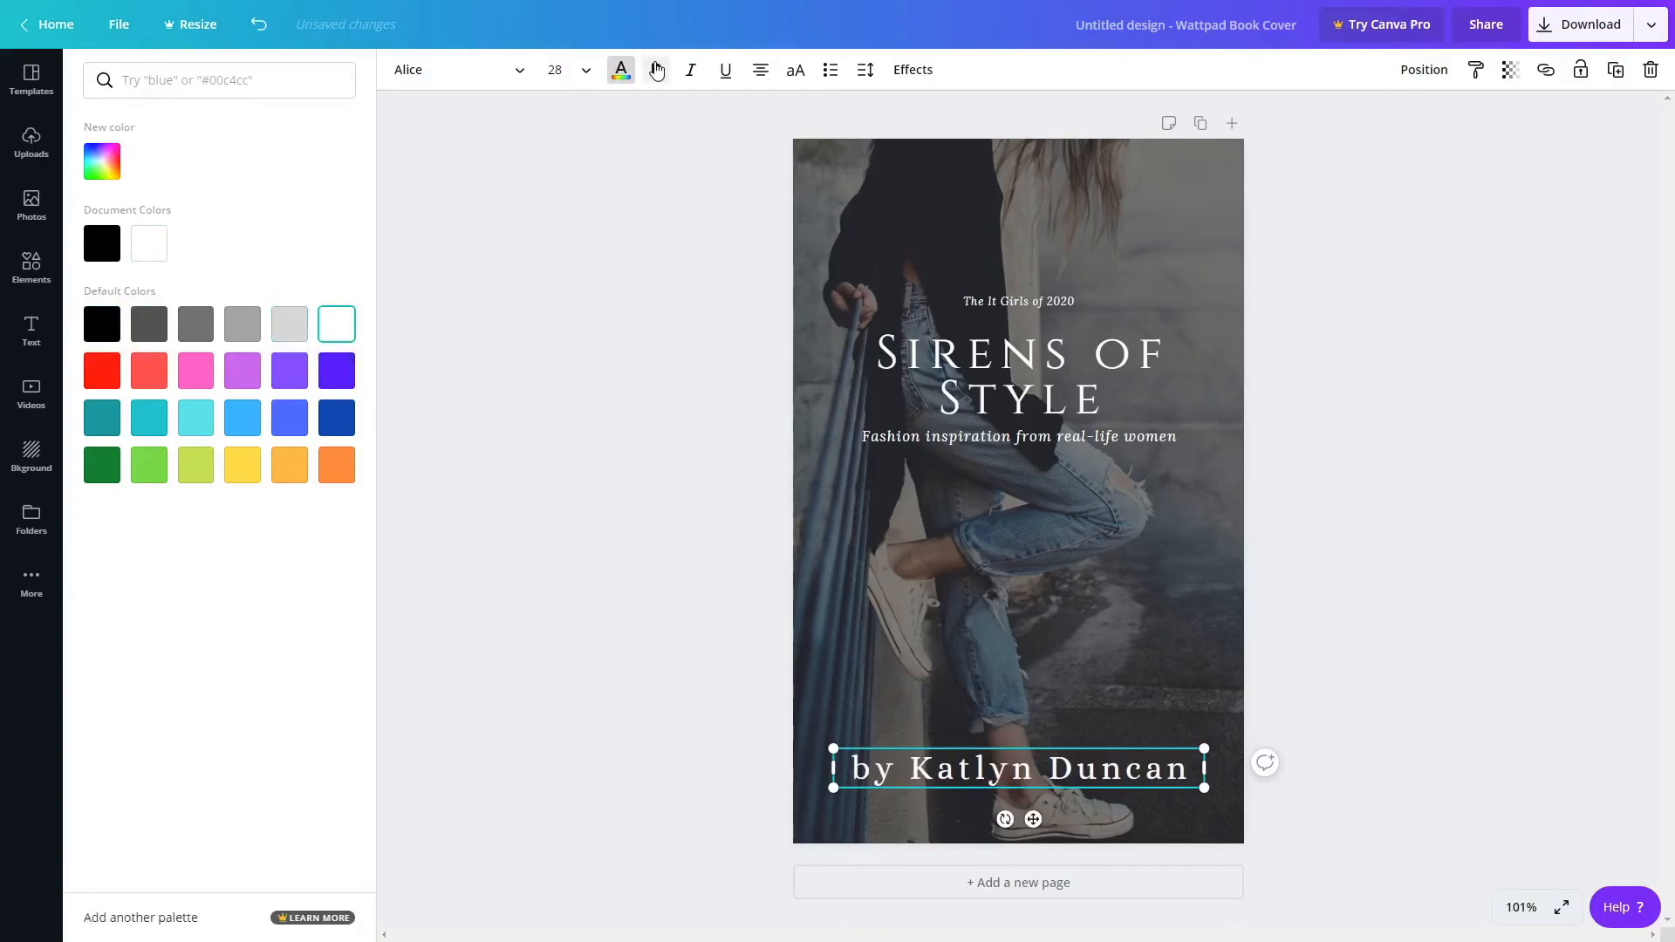
Make the author line bold and try left and right alignment before returning it to centered.
left_click(656, 70)
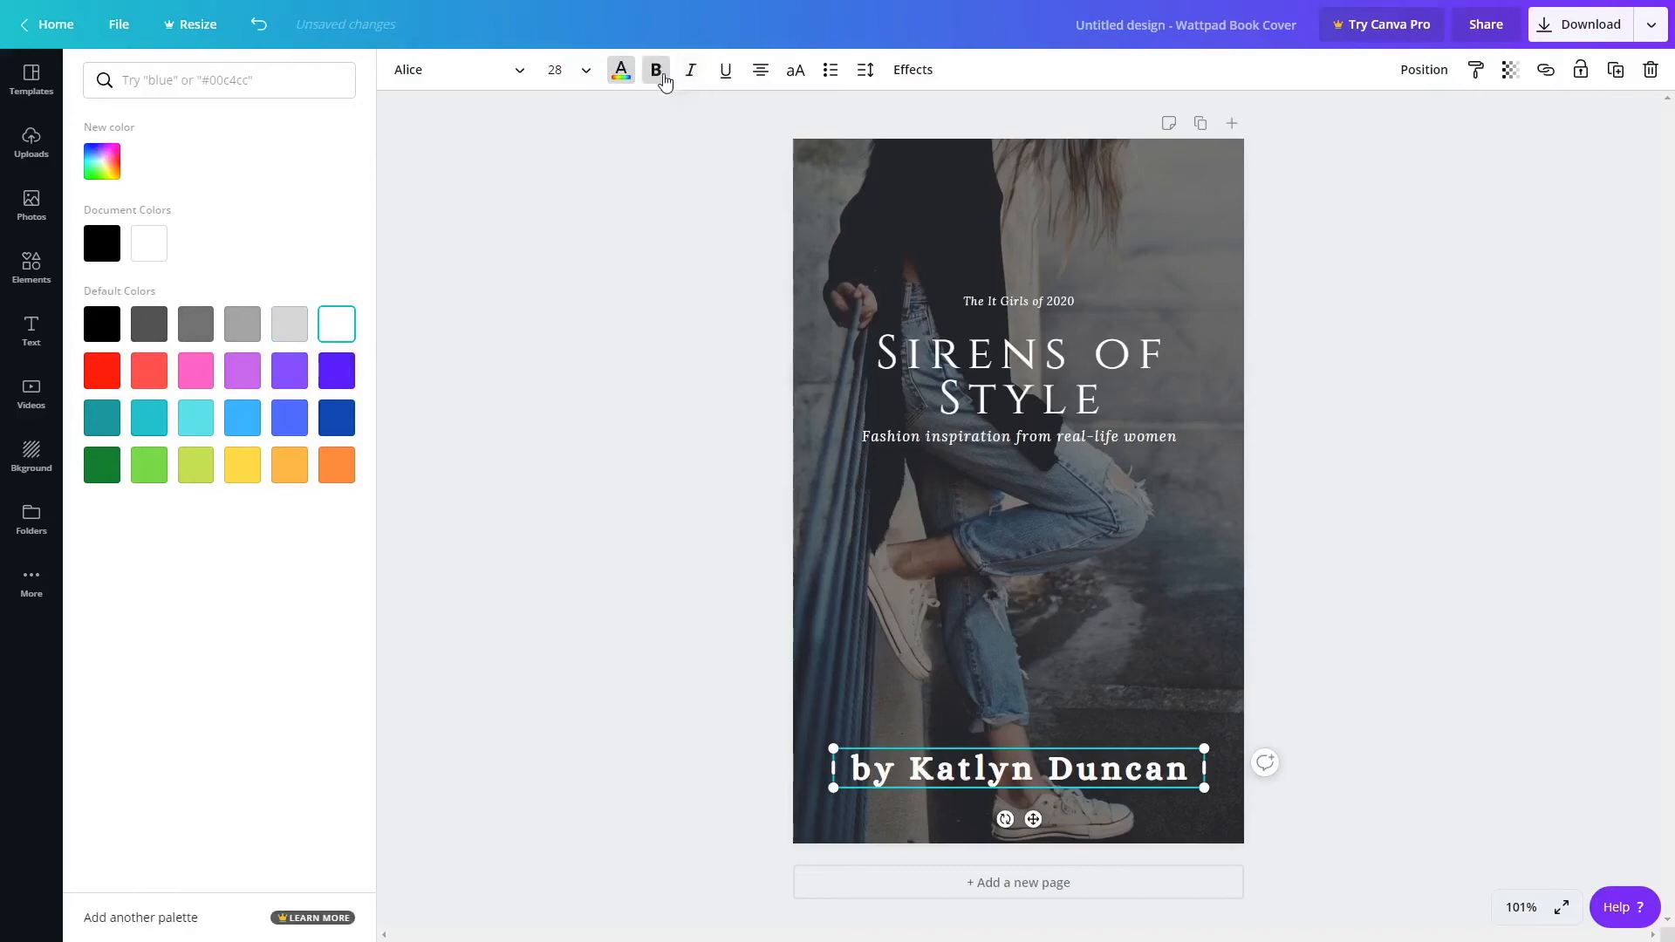
left_click(760, 75)
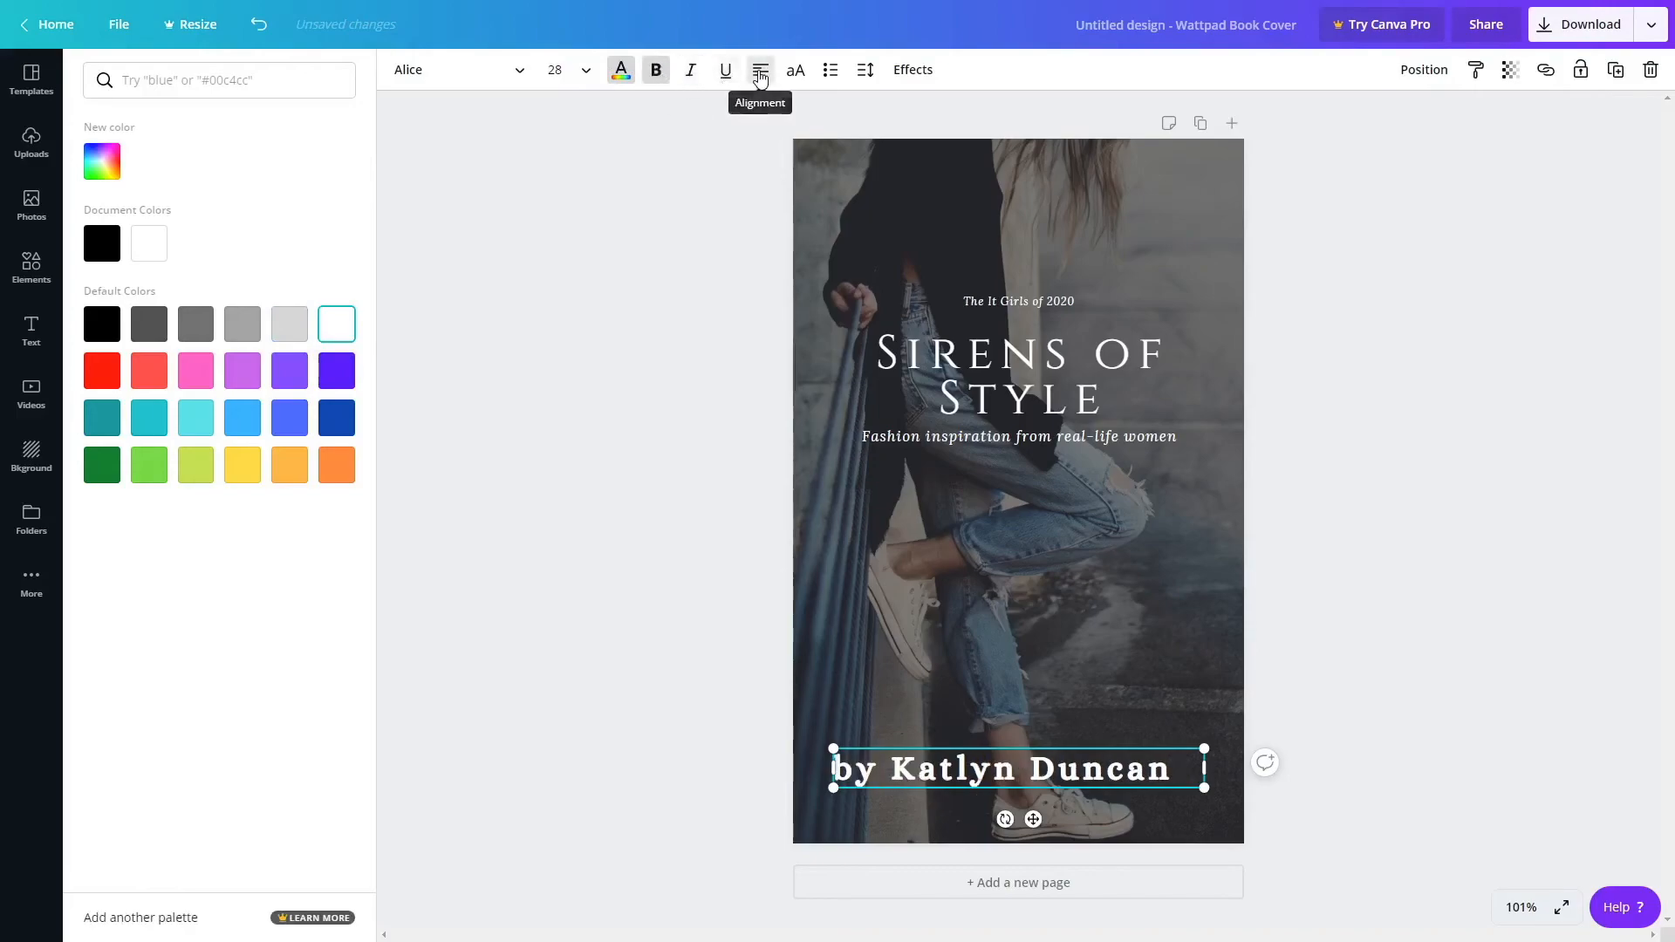
left_click(760, 75)
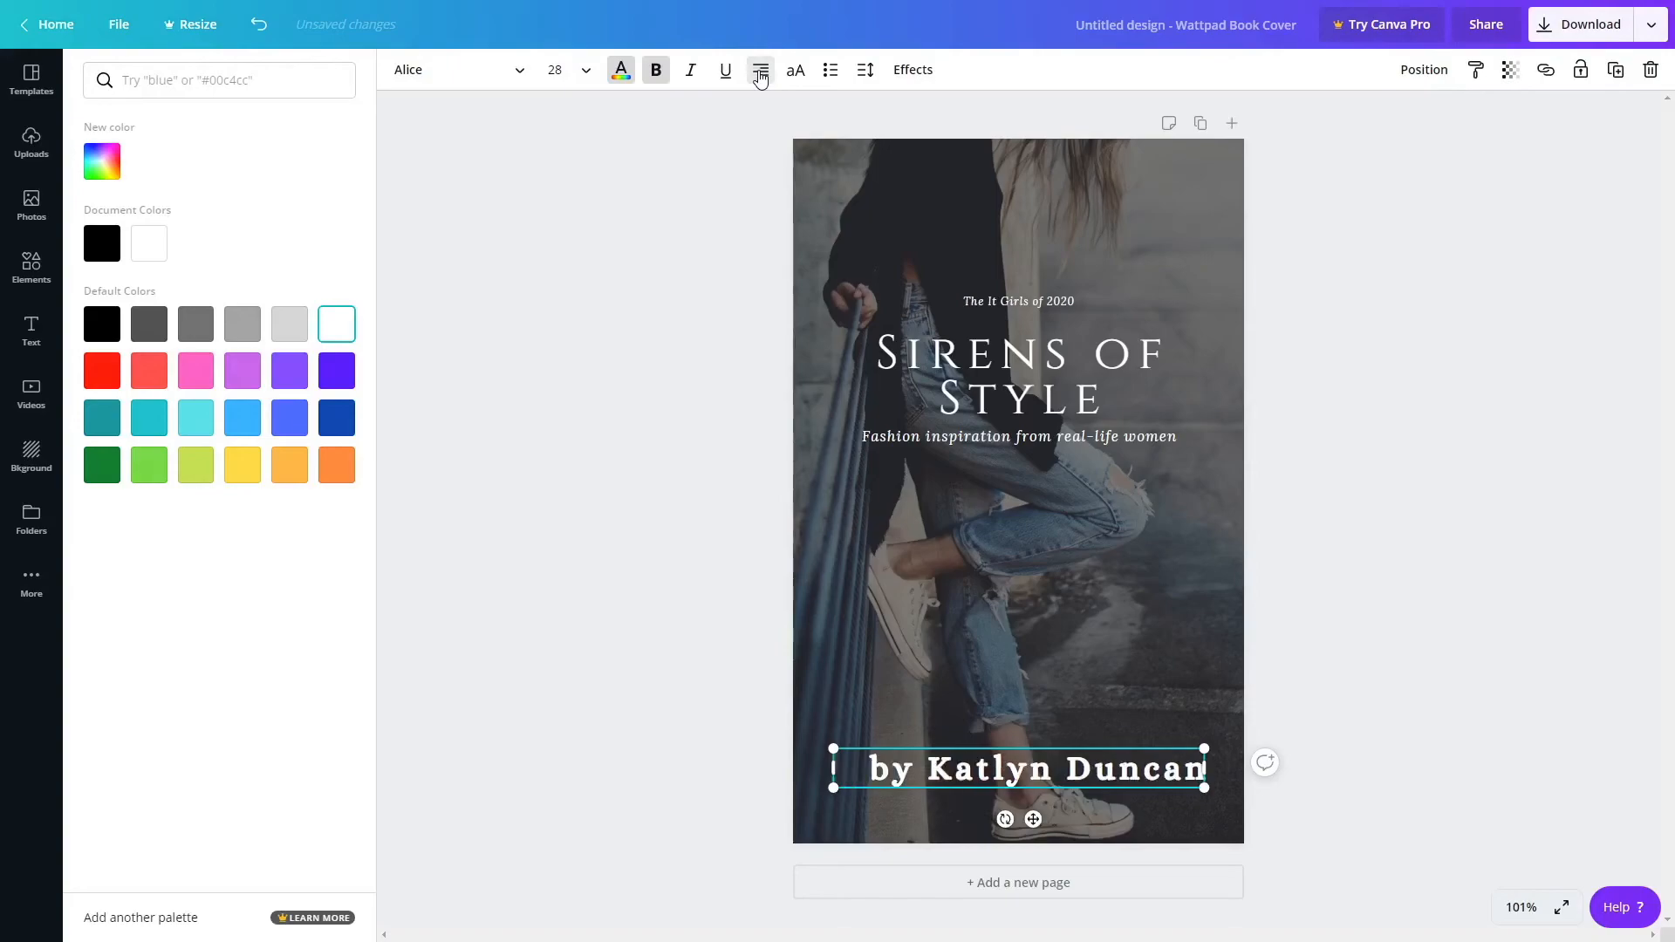
left_click(760, 75)
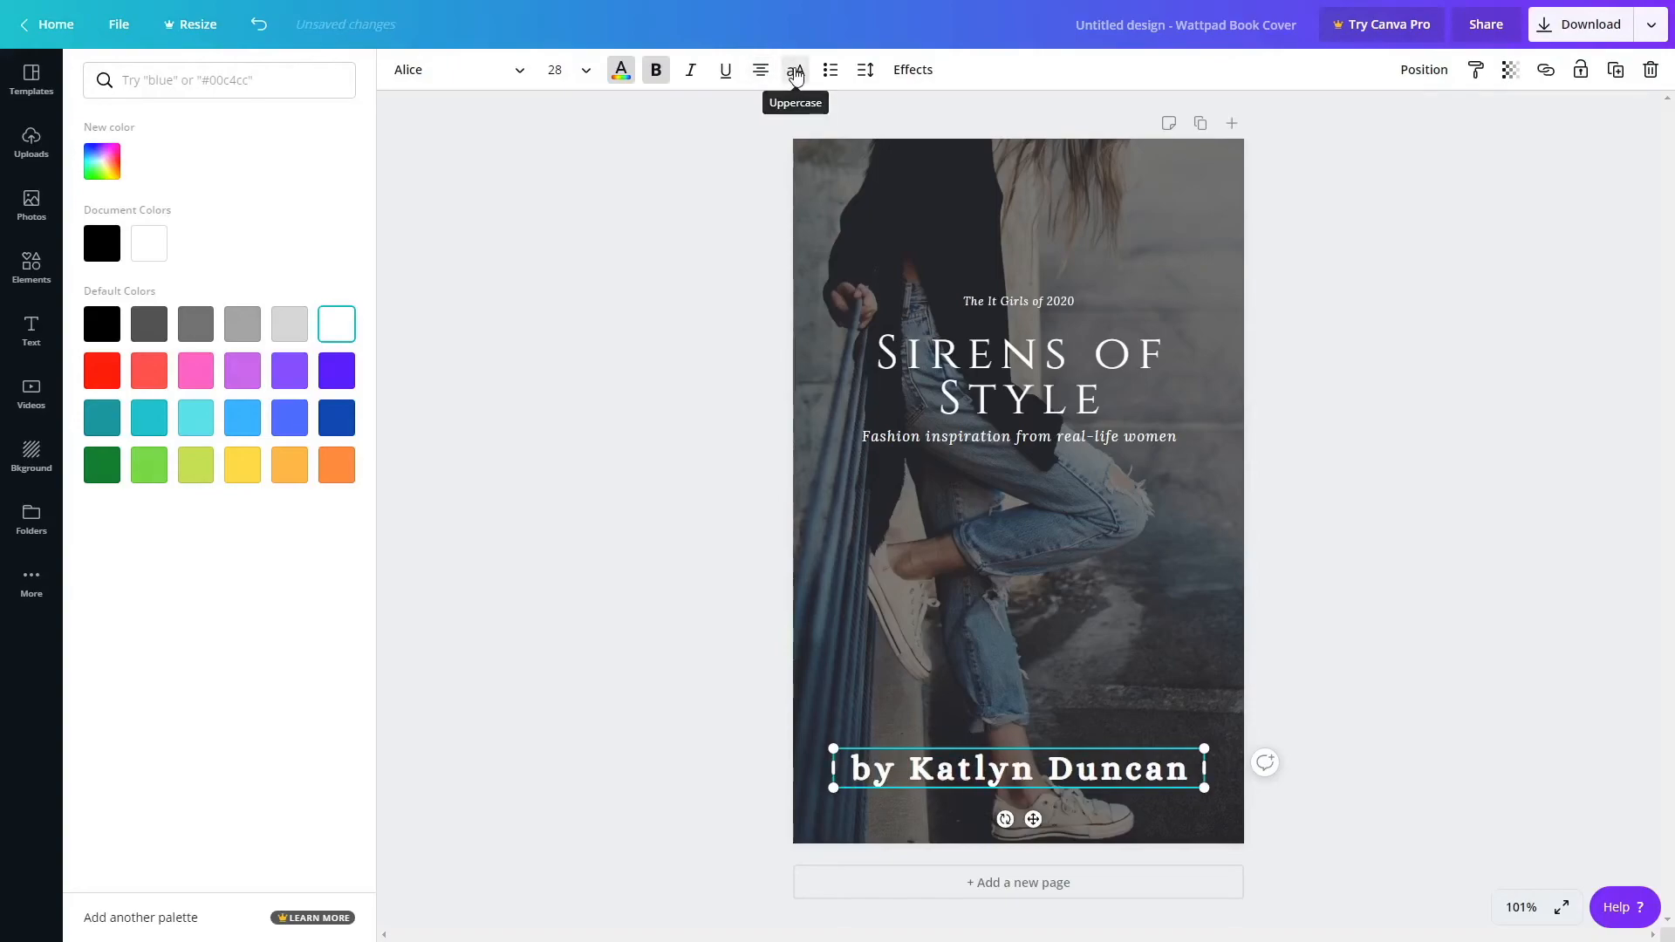
Convert the author line to uppercase without bold and widen its text box until it fits on one line.
left_click(795, 74)
left_click(658, 74)
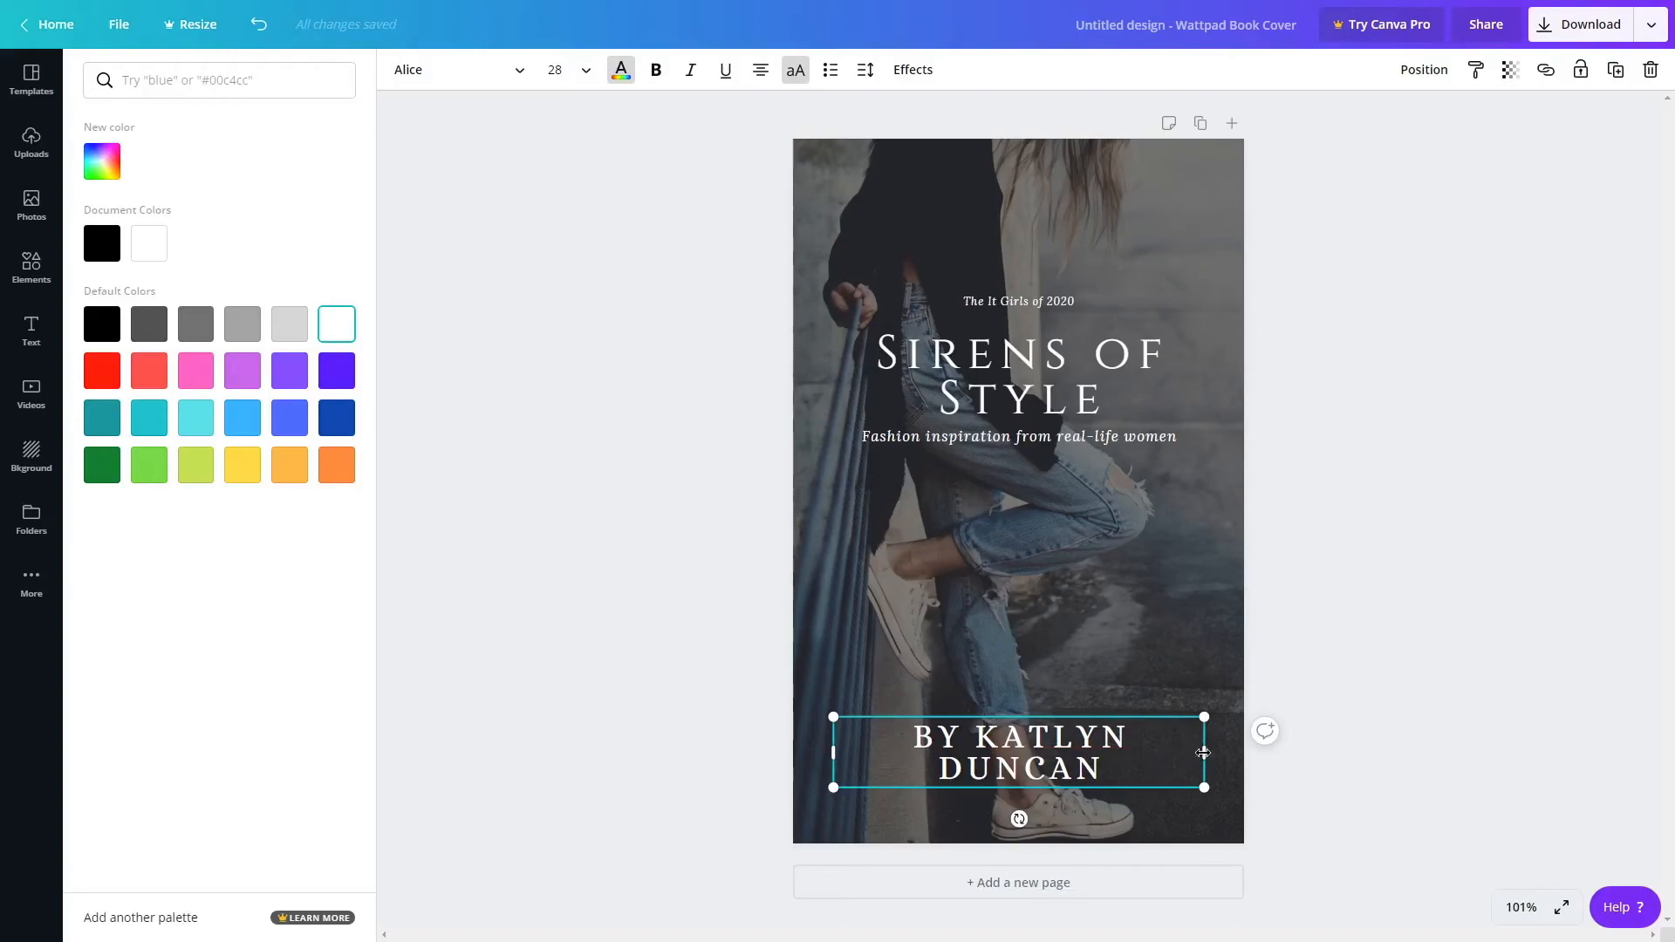
left_click_drag(1203, 752, 1231, 752)
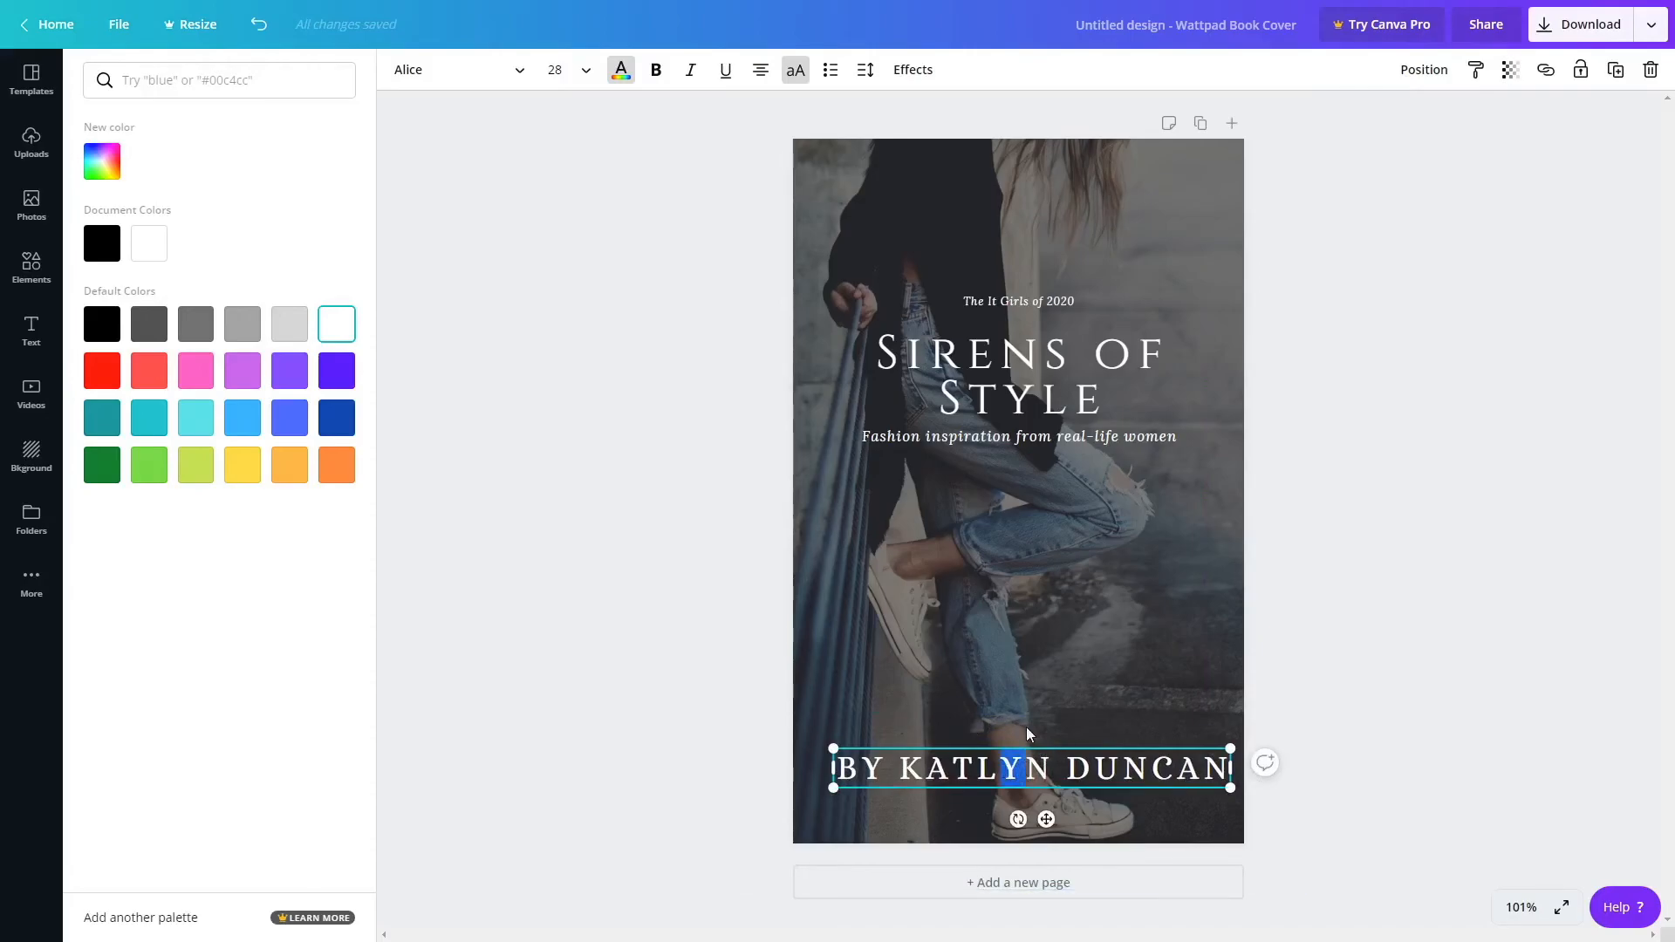
Move the author line slightly down and left so it is centered across the cover.
left_click(1012, 768)
left_click(1012, 768)
mouse_move(1012, 768)
left_mouse_down()
mouse_move(983, 702)
mouse_move(987, 768)
mouse_move(1024, 768)
mouse_move(1001, 774)
left_mouse_up()
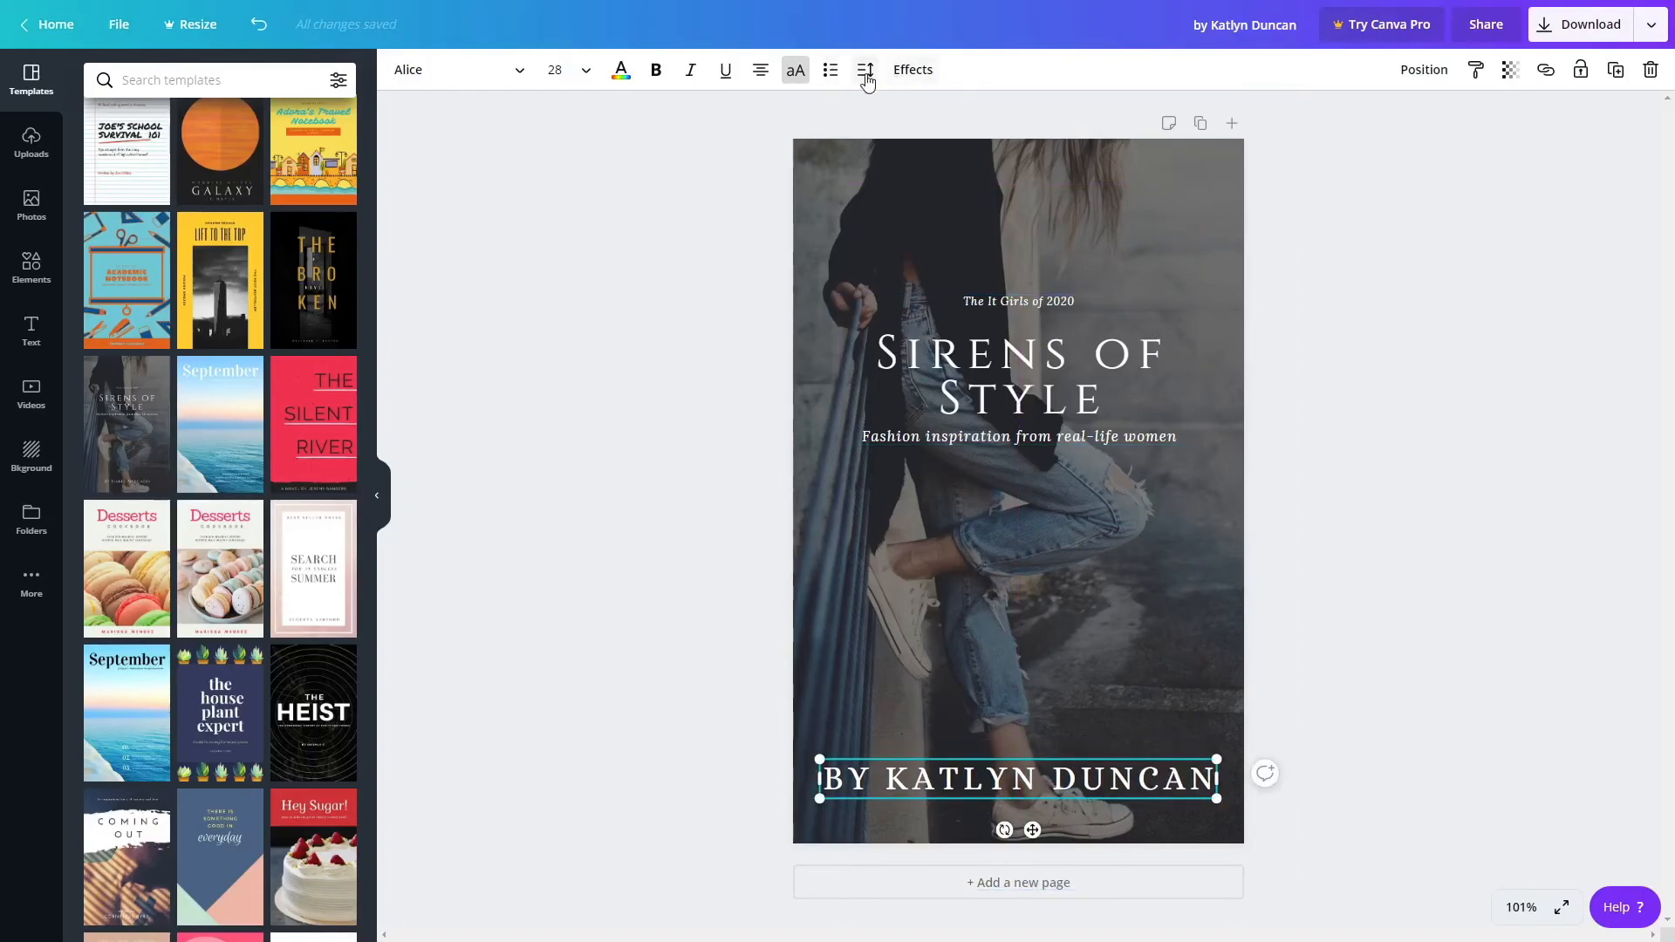
Reduce the author line's letter spacing to 27.
left_click(866, 75)
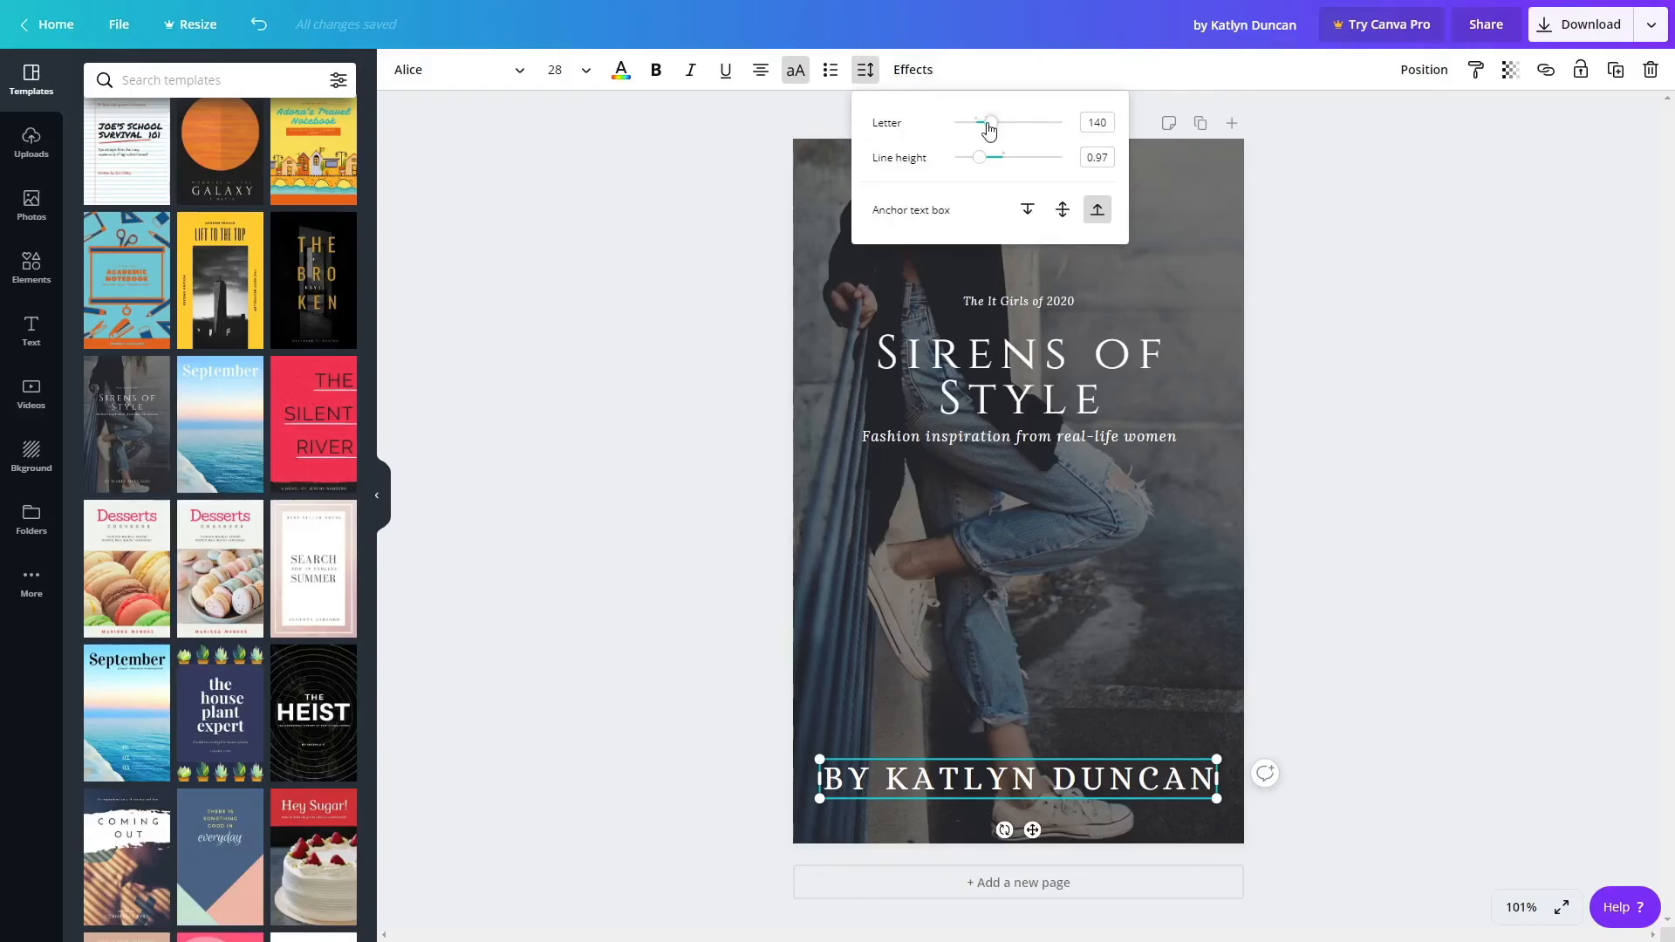
left_click_drag(989, 129, 981, 137)
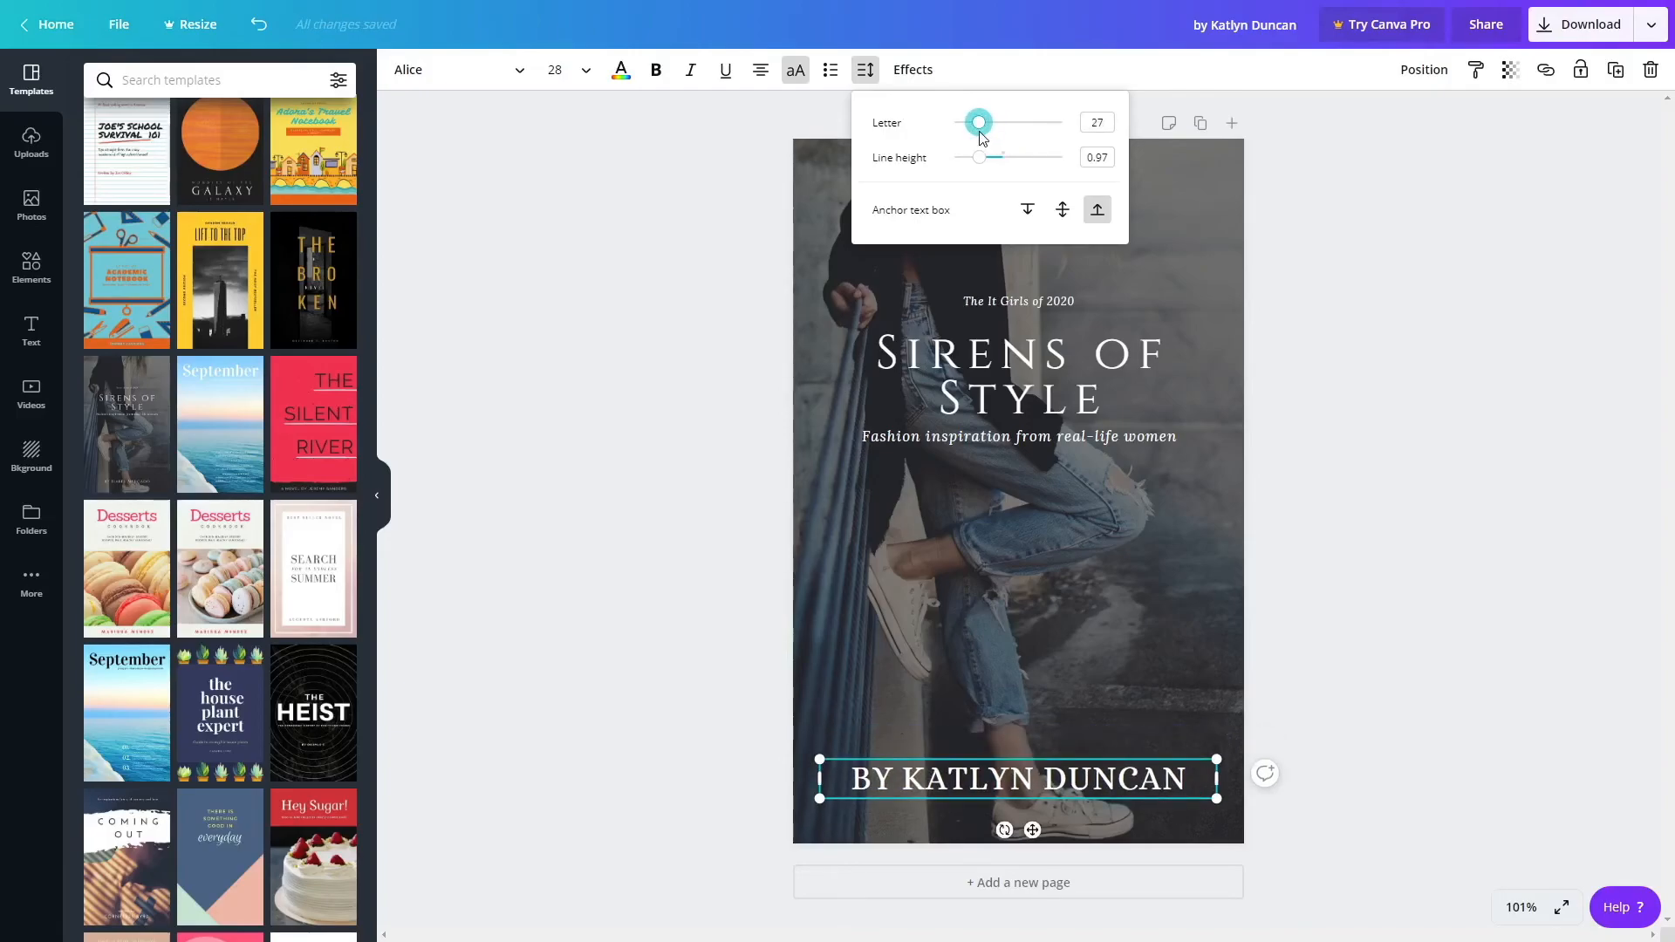
key("Escape")
Ungroup the title block and select the title, subtitle and top tagline individually.
left_click(1098, 390)
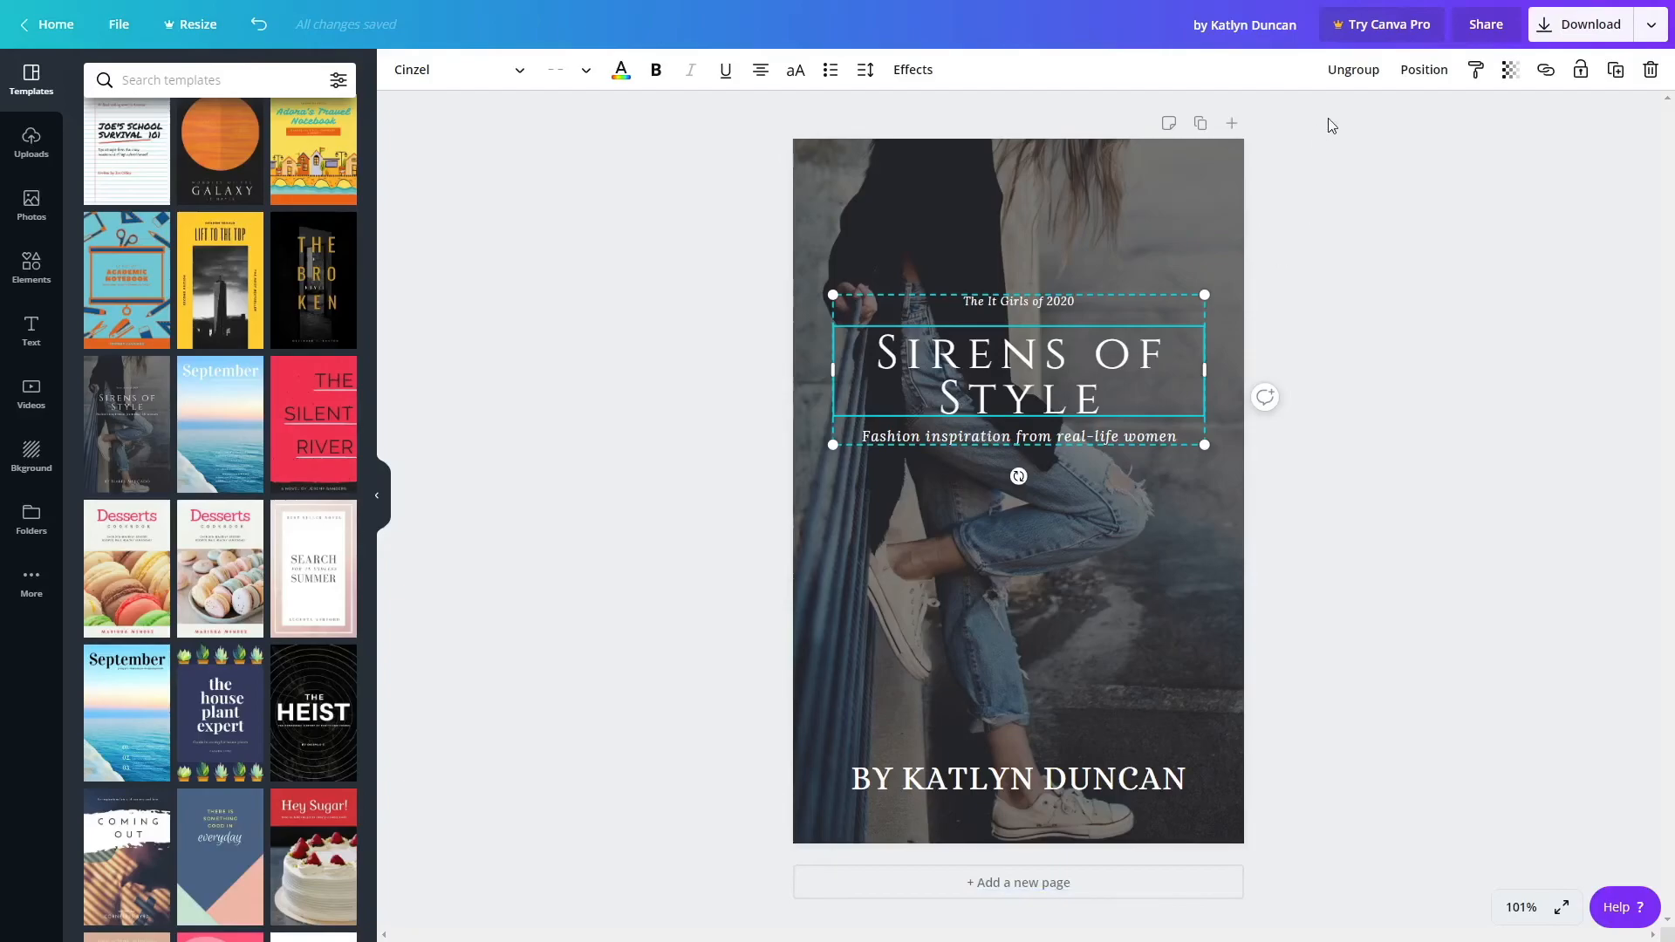
left_click(1365, 83)
left_click(1359, 275)
left_click(1091, 393)
left_click(1083, 440)
left_click(1053, 305)
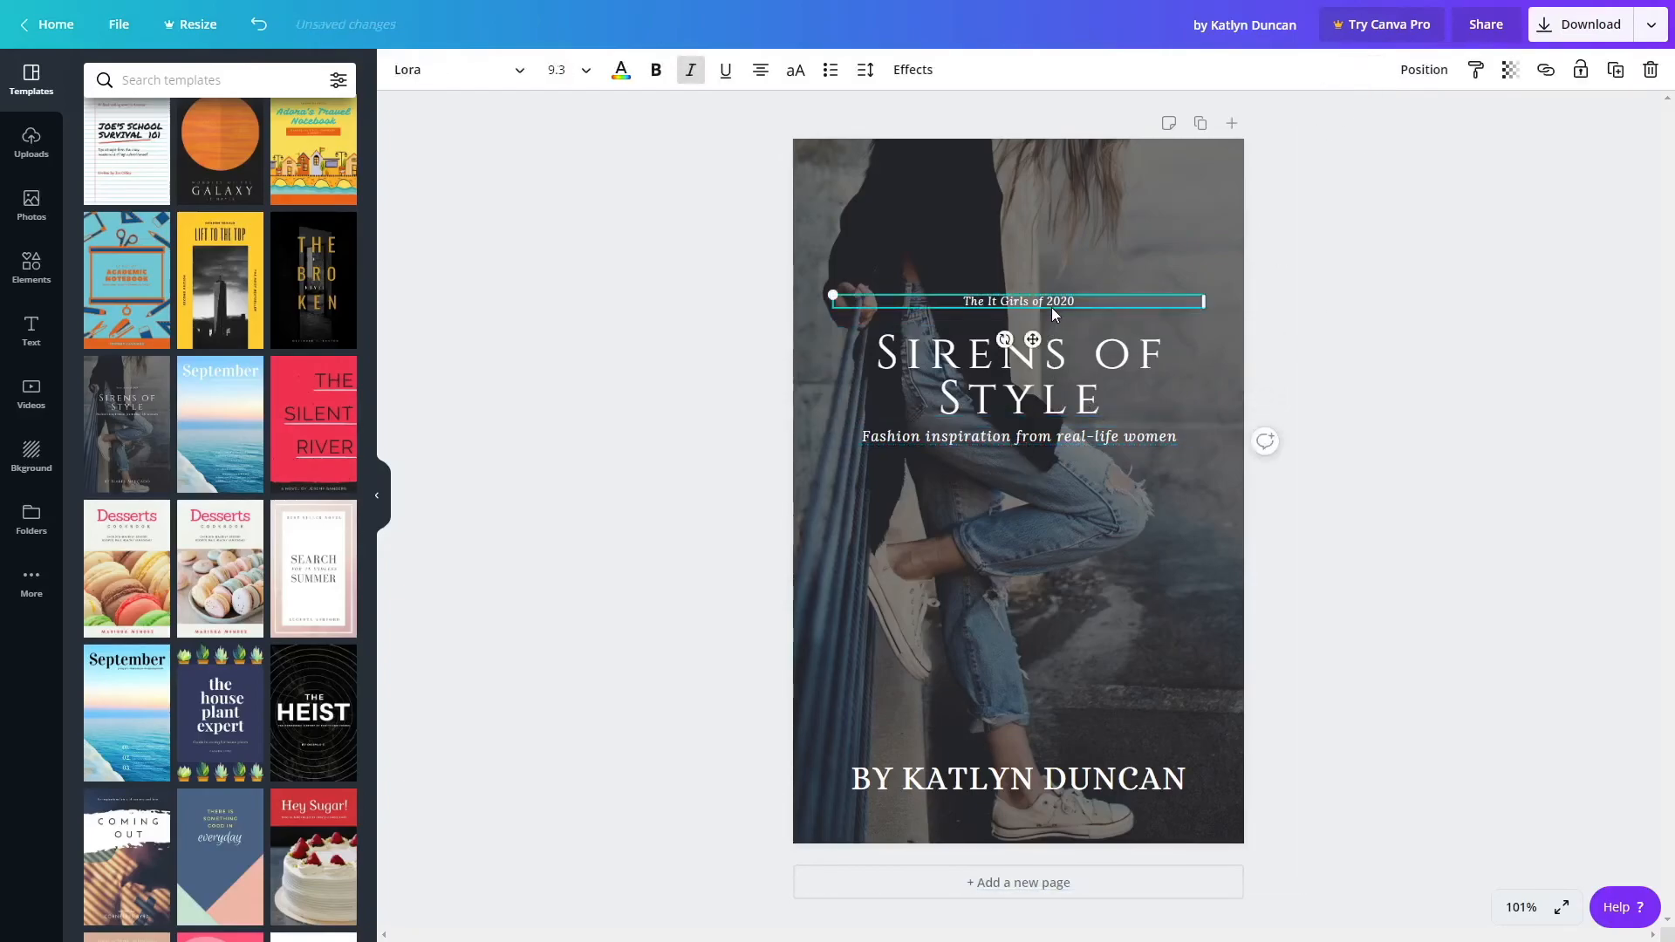
Set the line height of the Sirens of Style title to 0.76.
left_click(1039, 375)
left_click(865, 69)
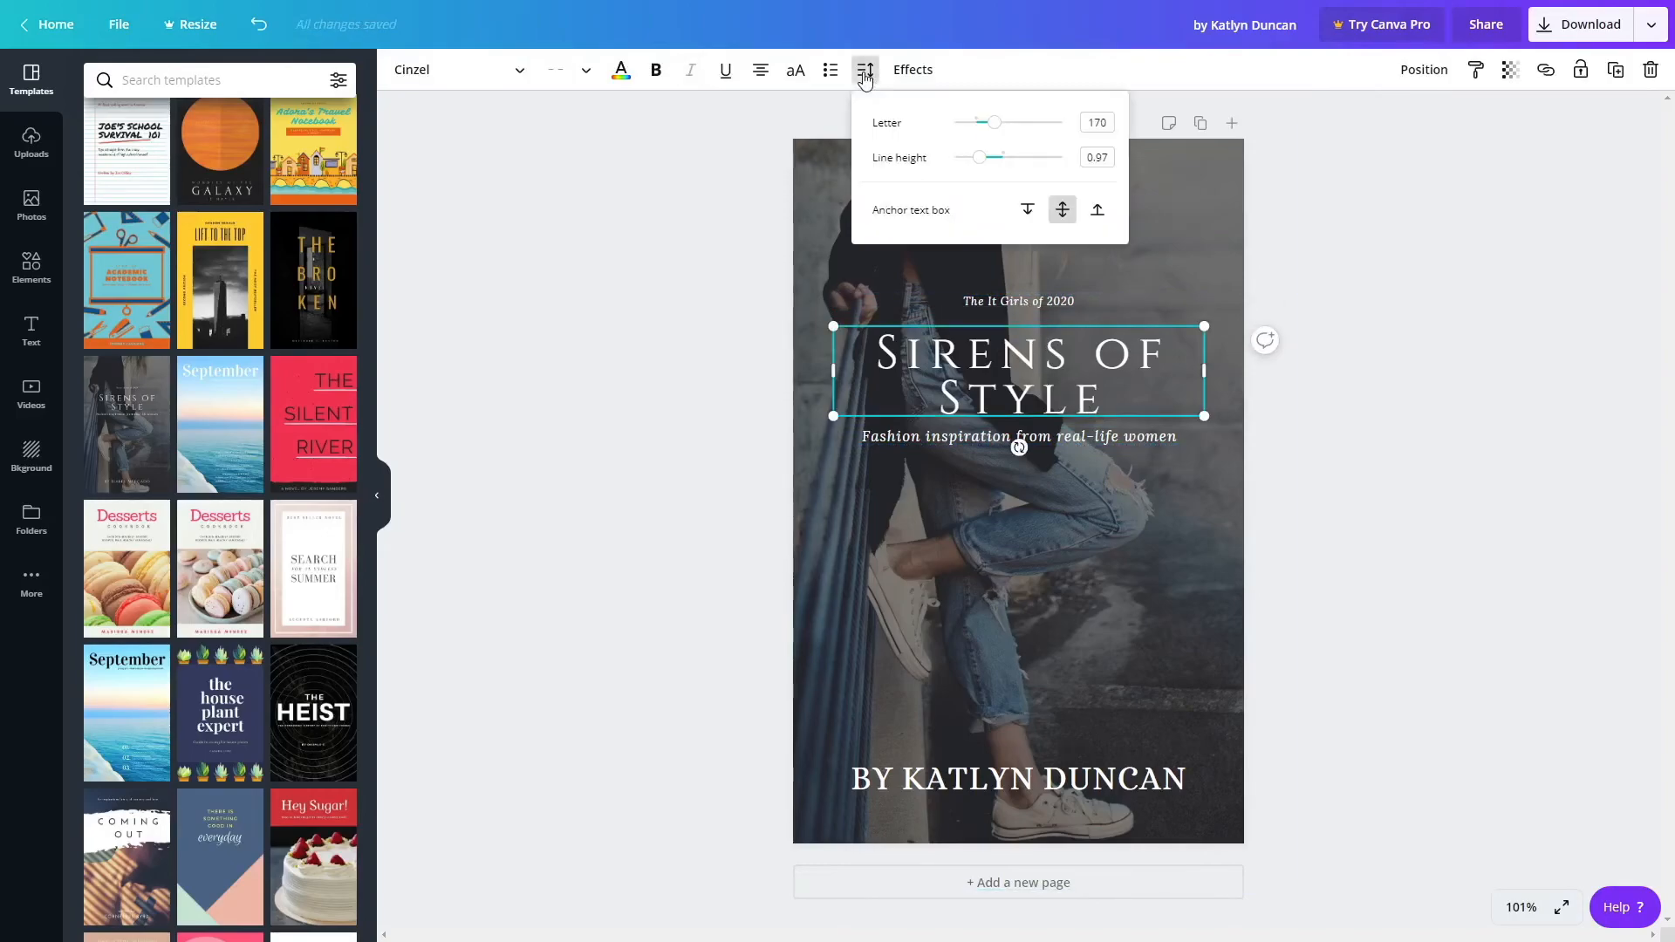
mouse_move(976, 162)
left_mouse_down()
mouse_move(1021, 165)
mouse_move(971, 167)
left_mouse_up()
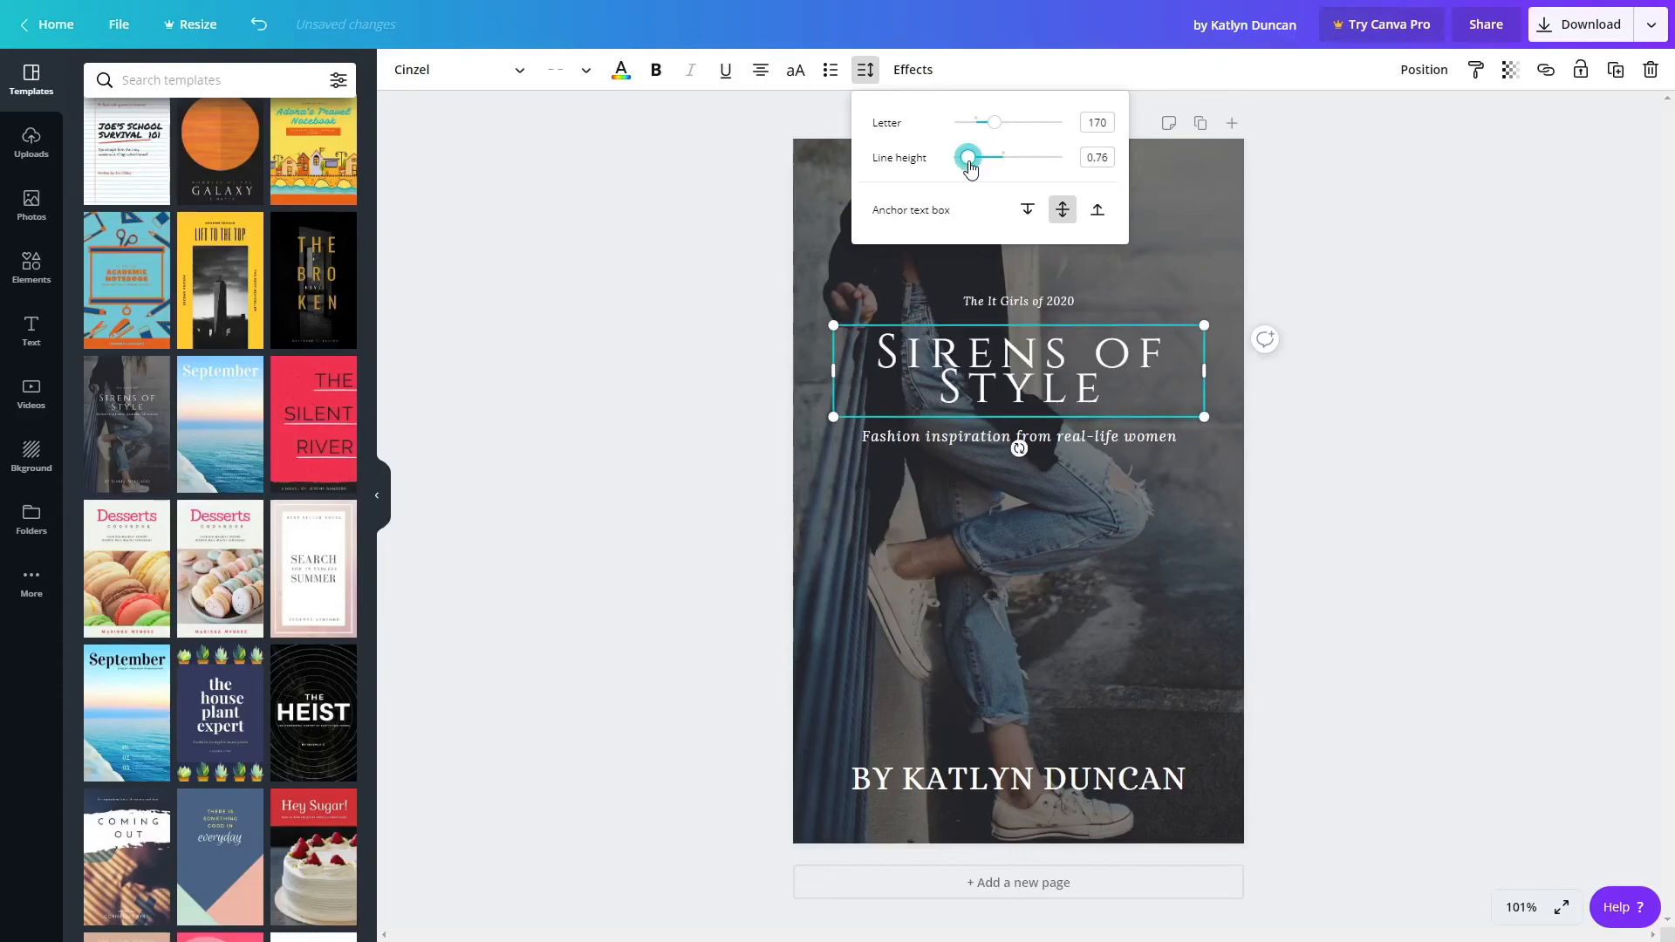
Try the Shadow text effect on the Sirens of Style title, then switch it to the Lift effect at intensity 50.
left_click(1379, 223)
left_click(1105, 386)
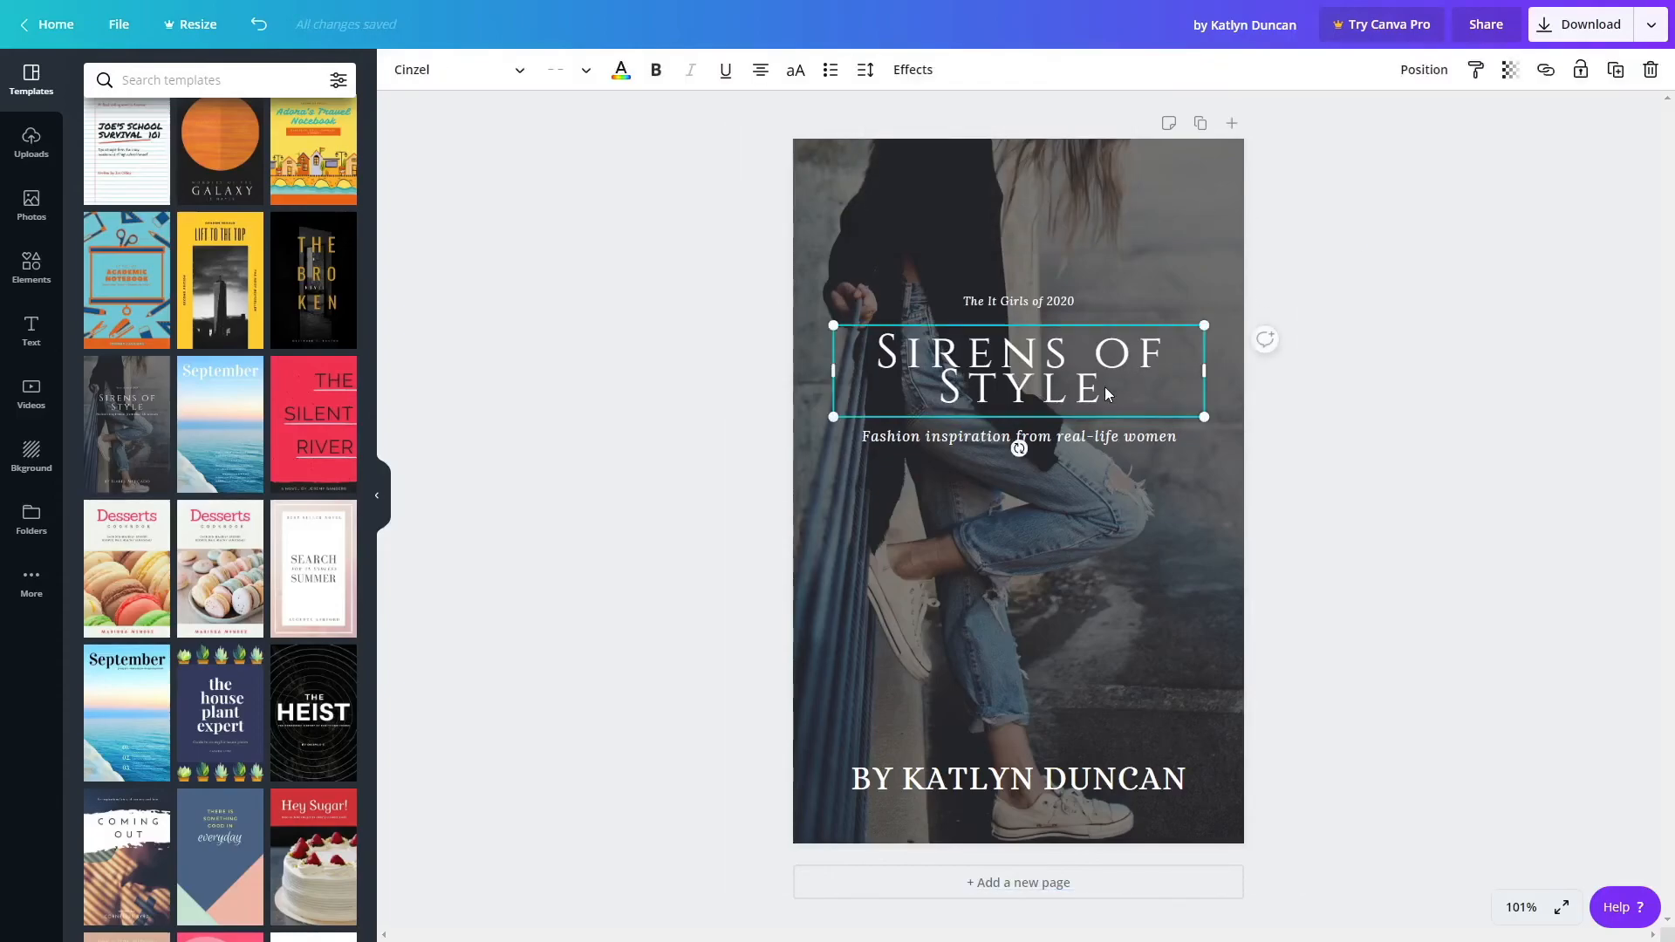
left_click(913, 70)
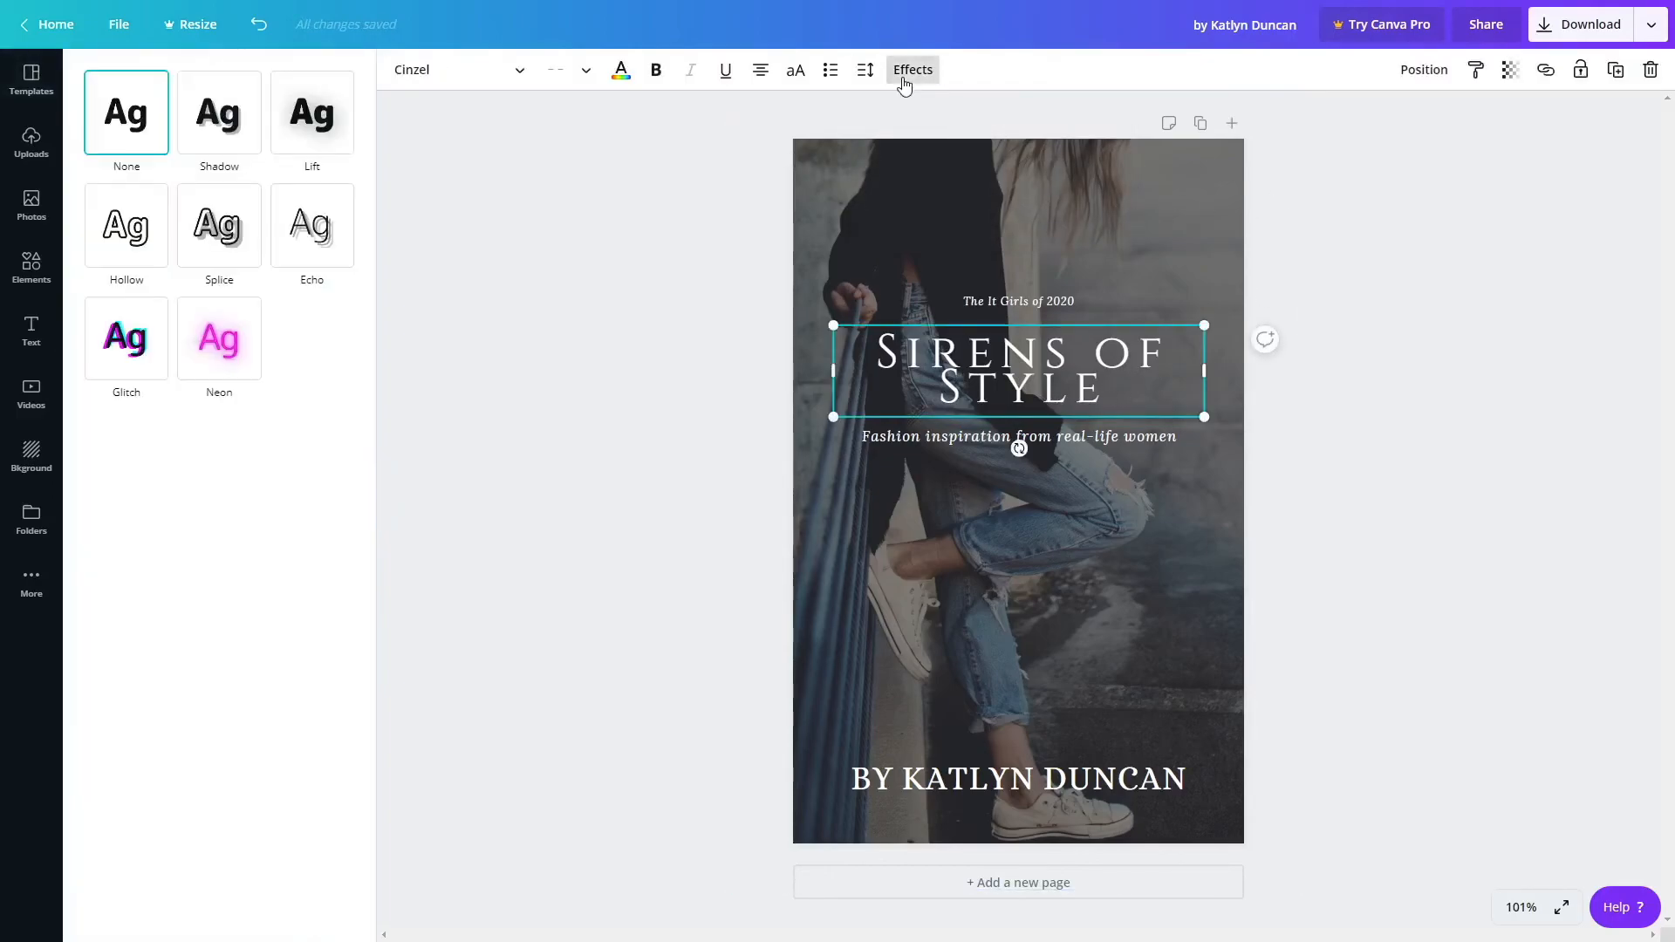
left_click(220, 118)
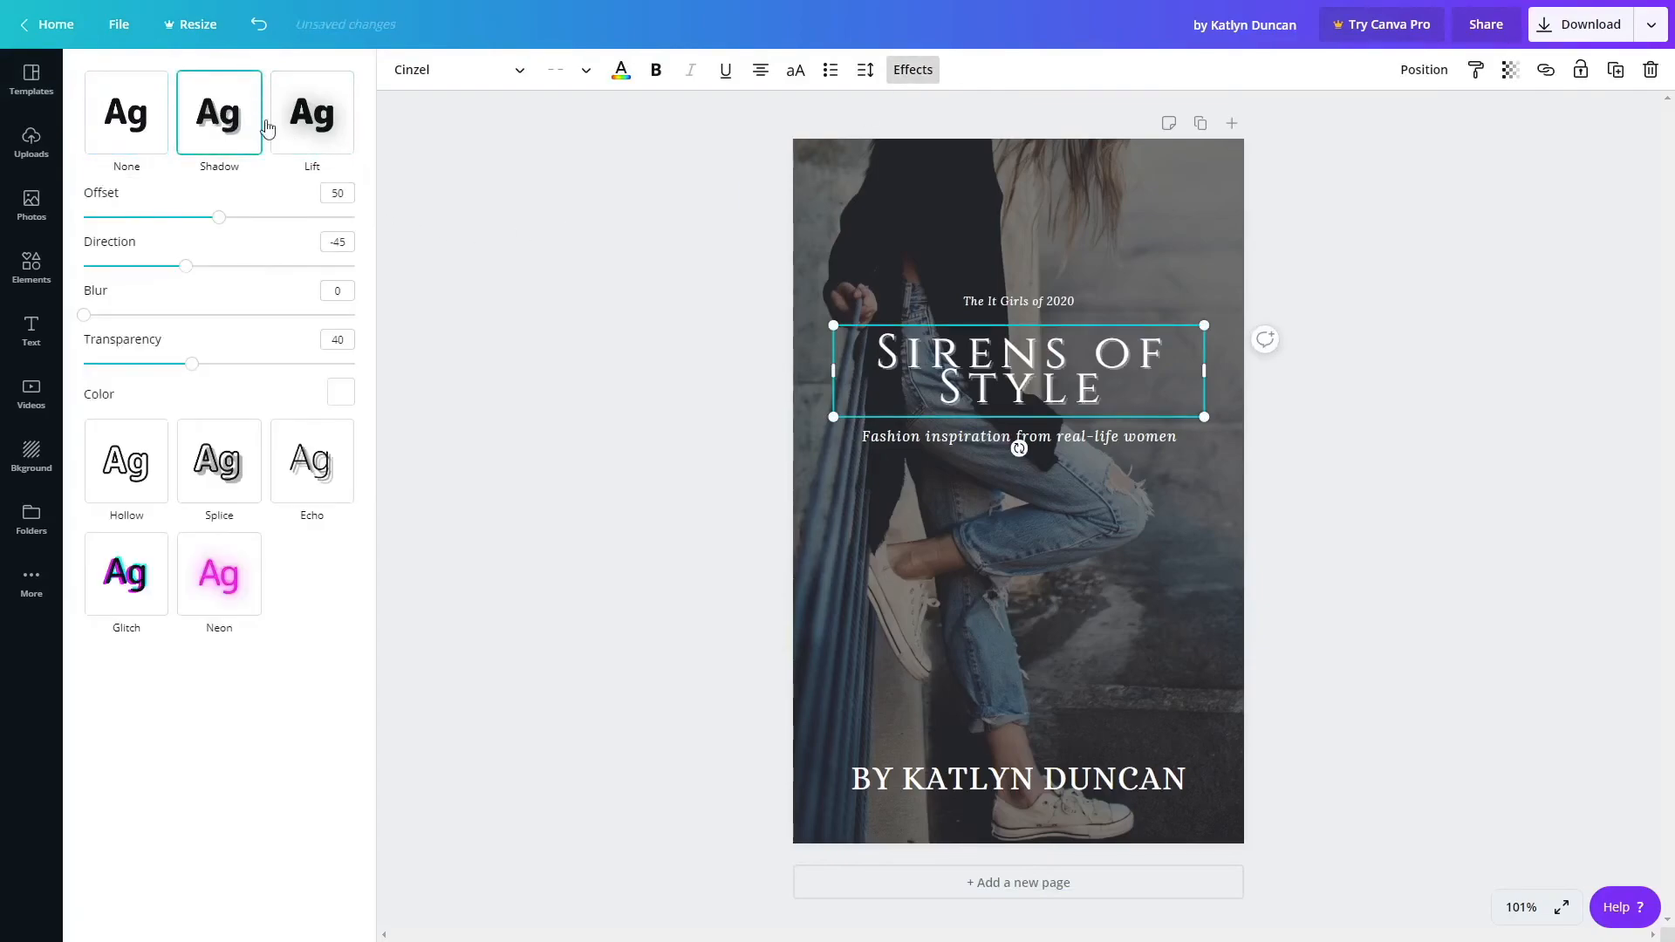
left_click(328, 131)
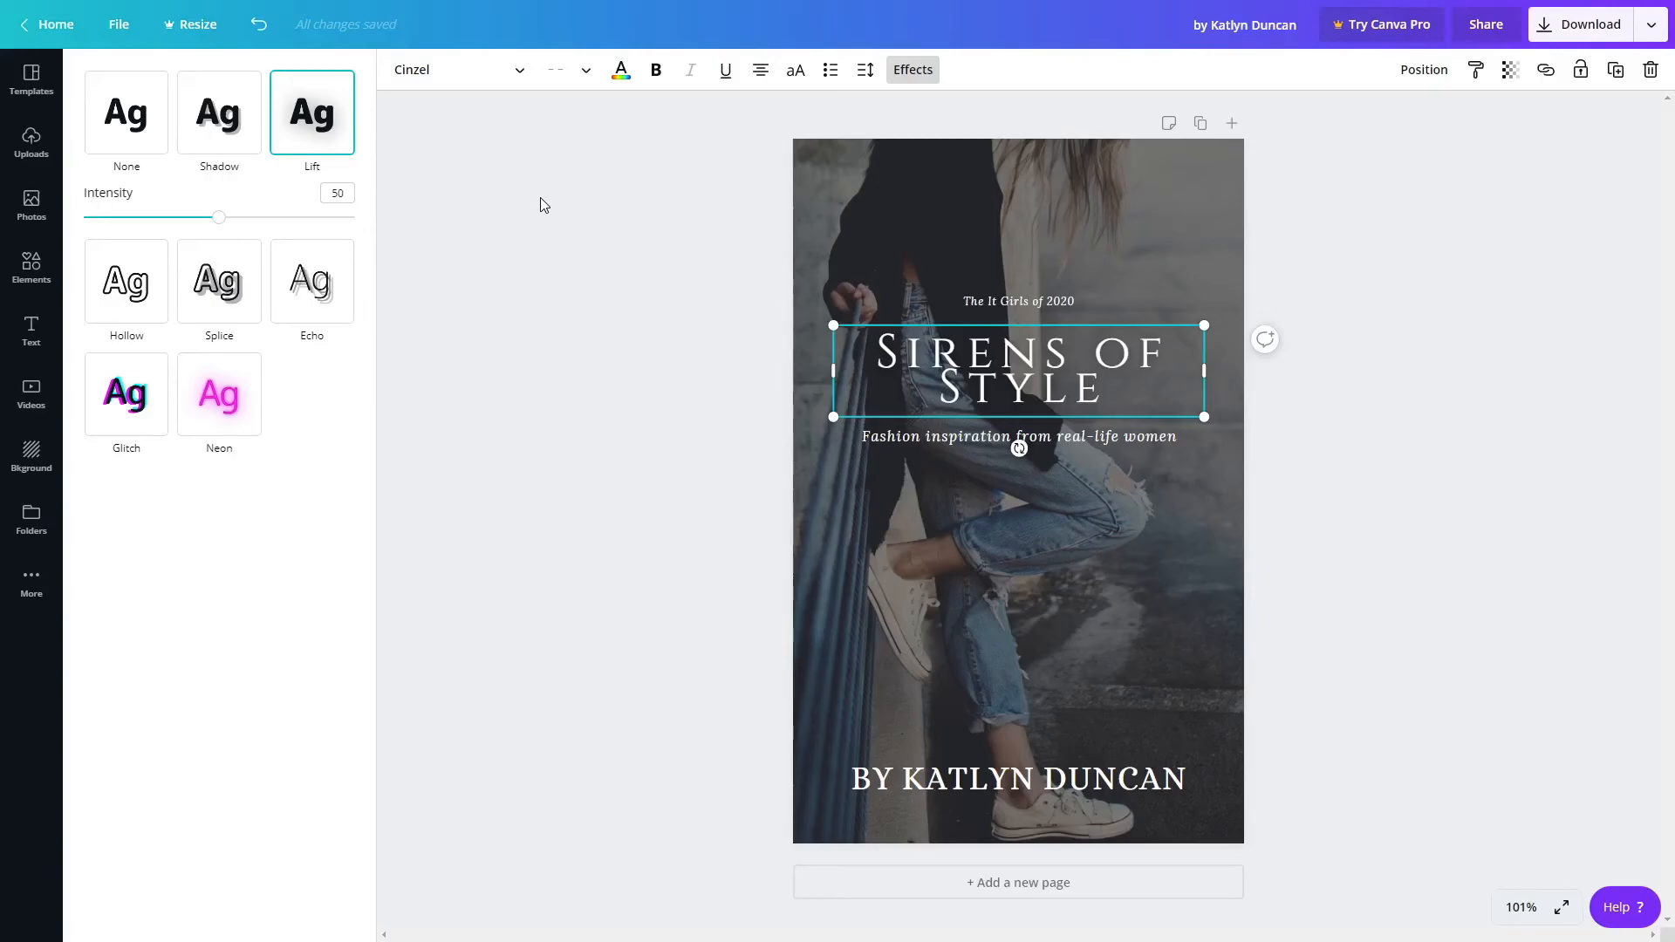
left_click(541, 205)
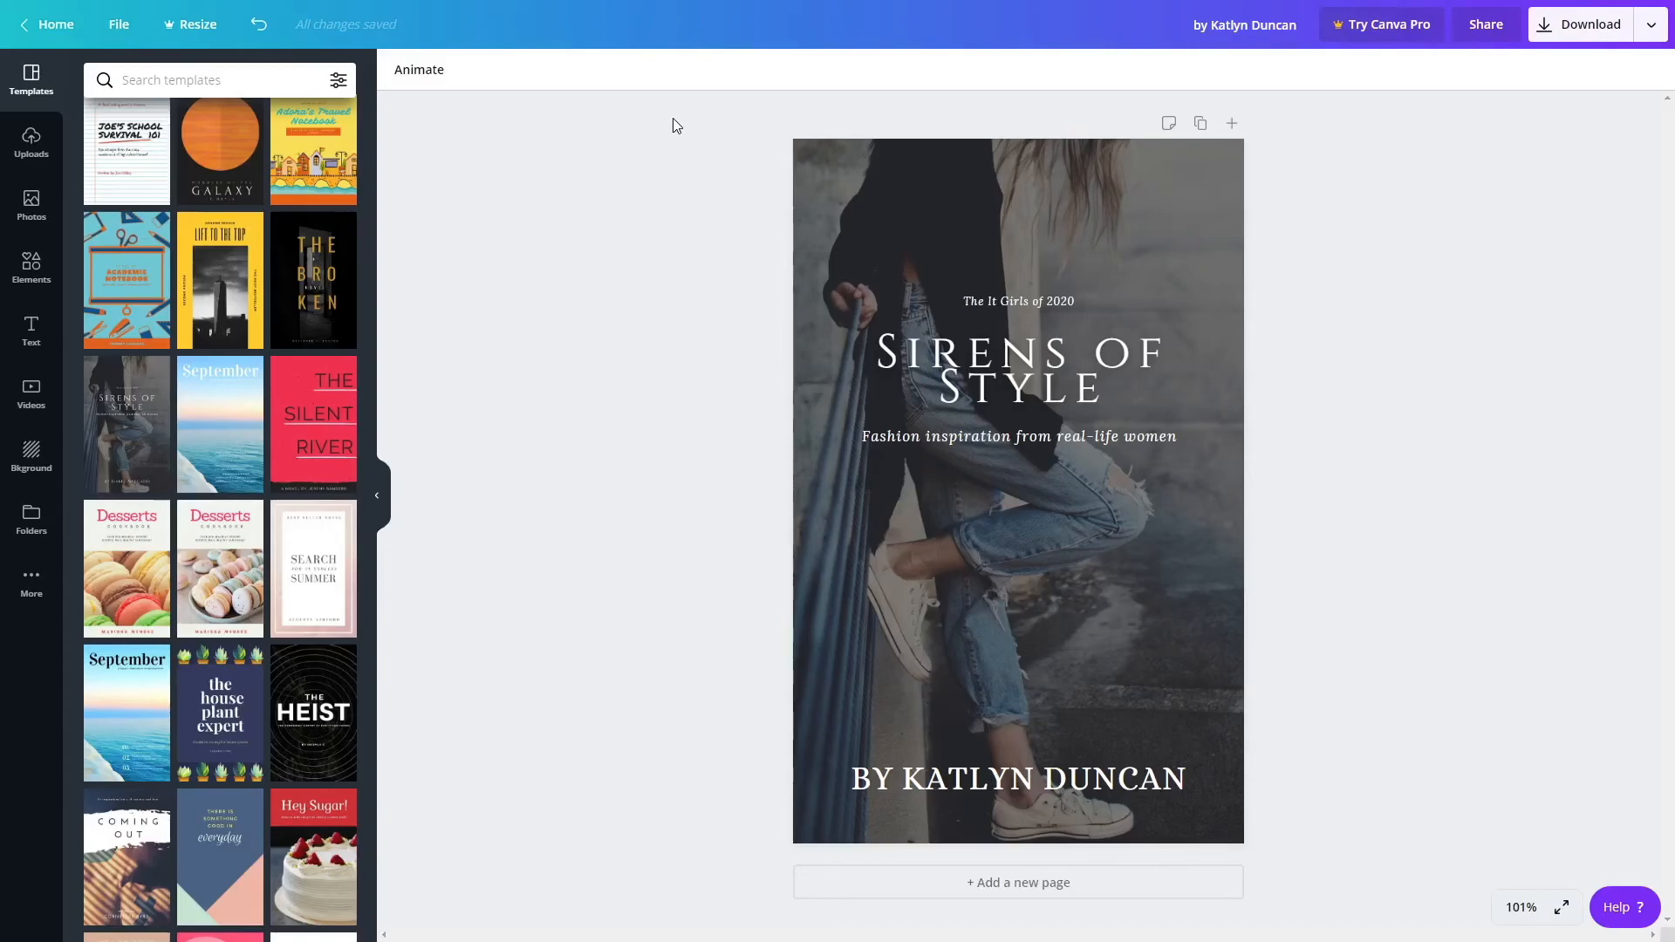
Clear the cover page by deleting all its text, the photo with its frame, and the black background.
left_click_drag(651, 115, 1385, 853)
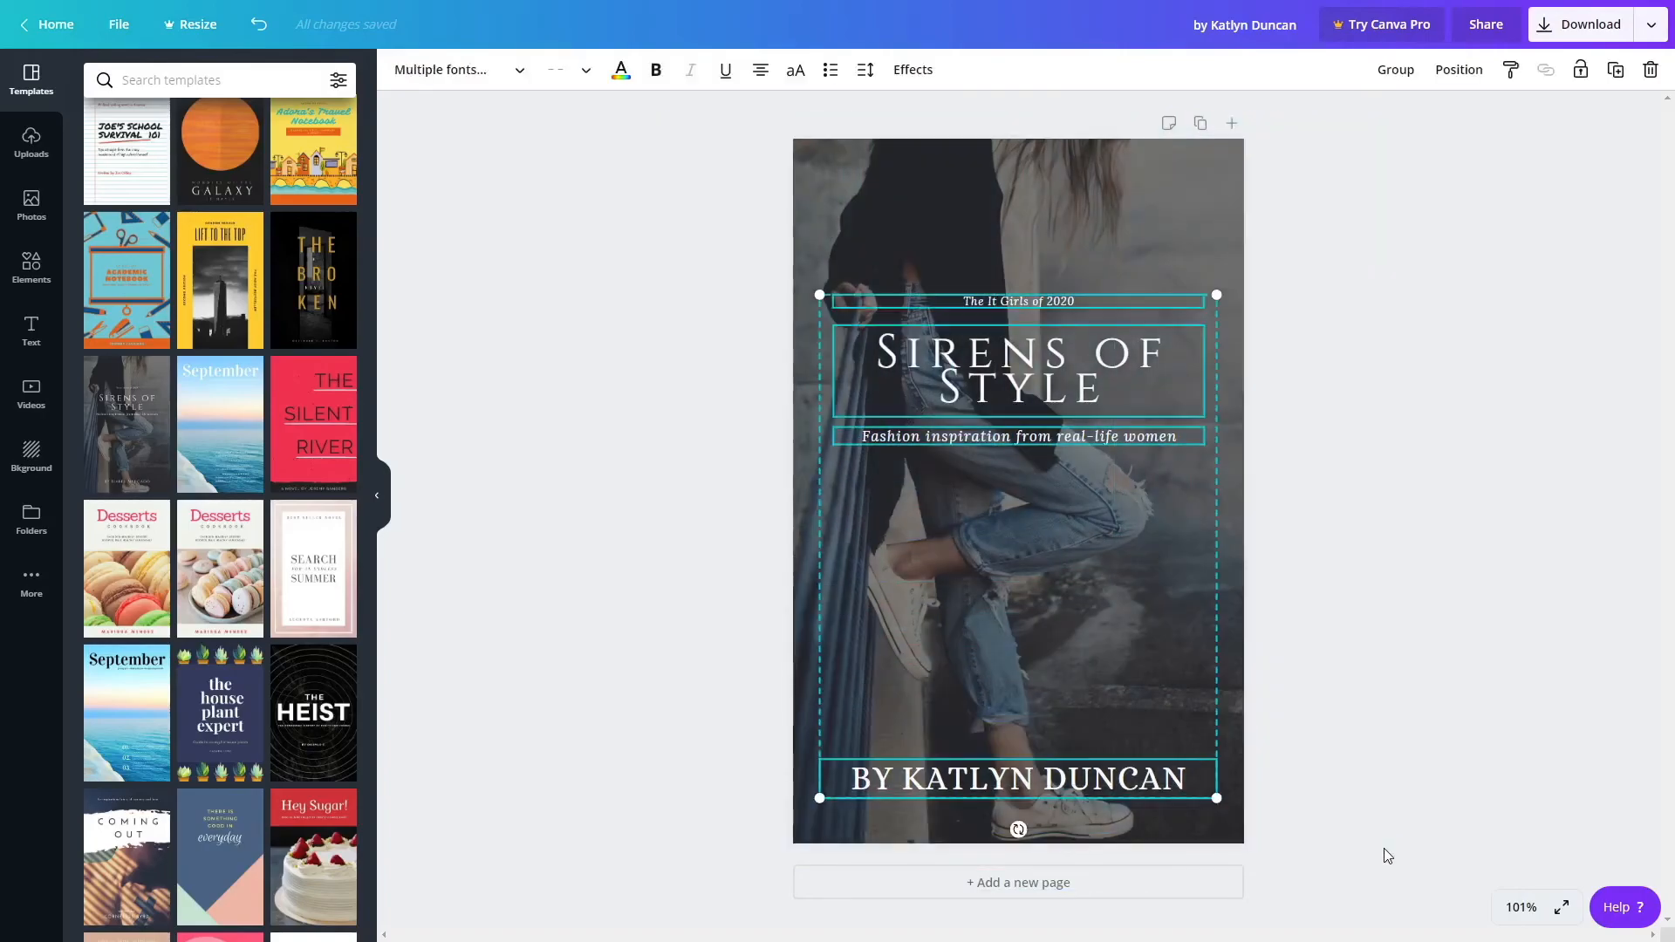
key("Delete")
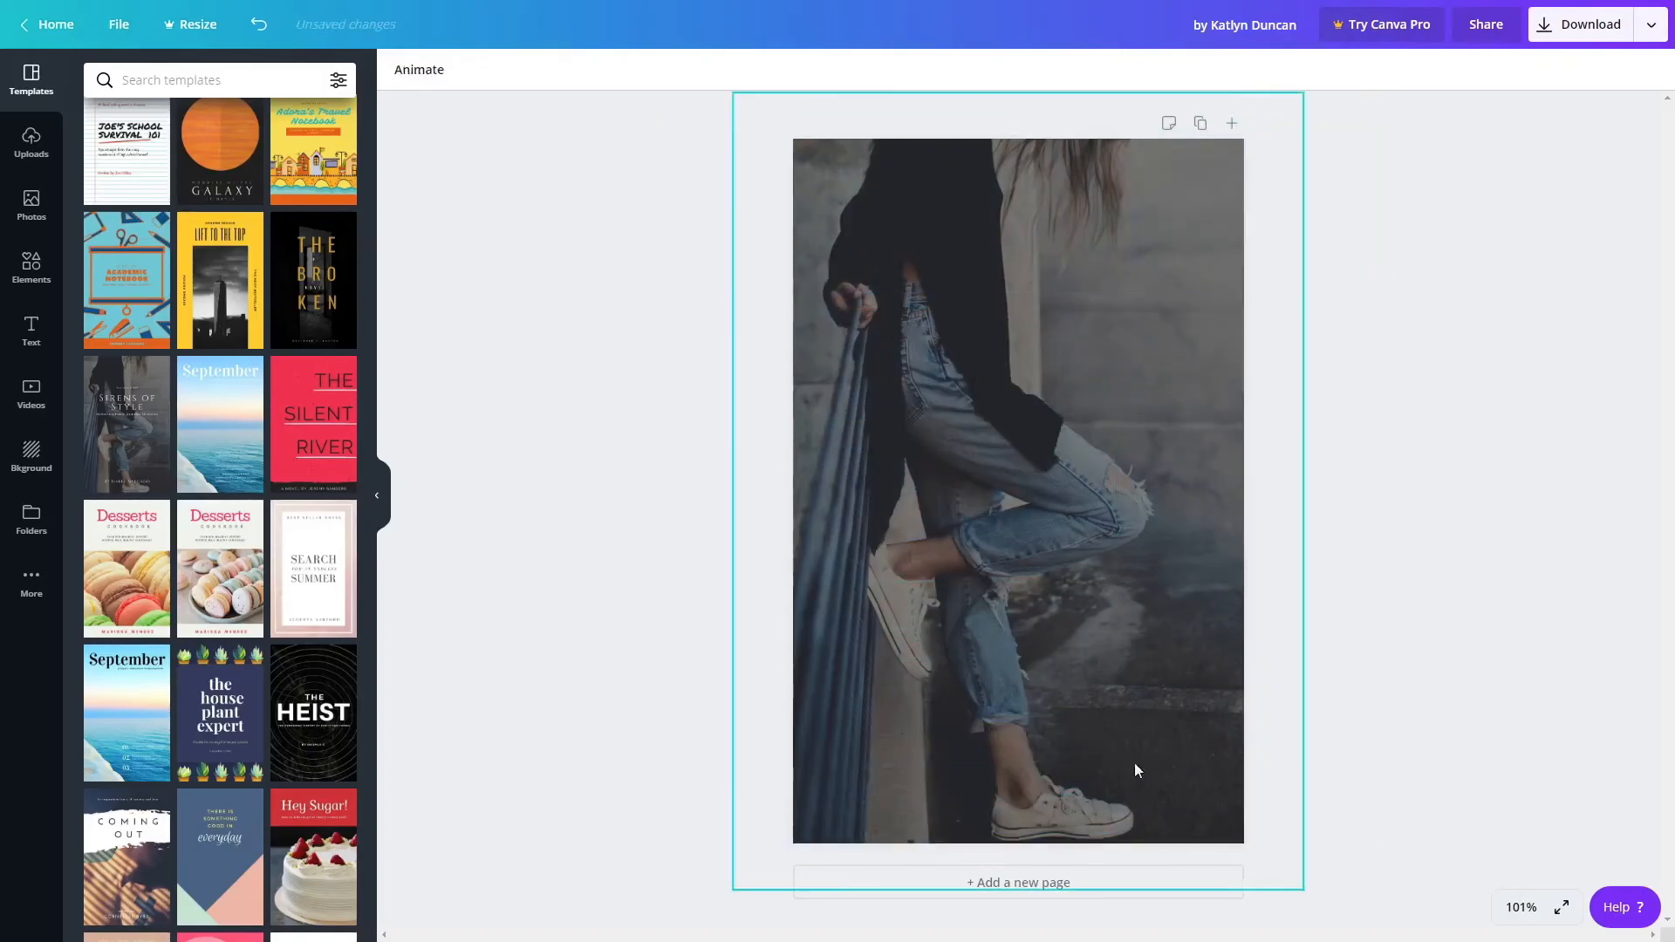
left_click(1091, 721)
key("Delete")
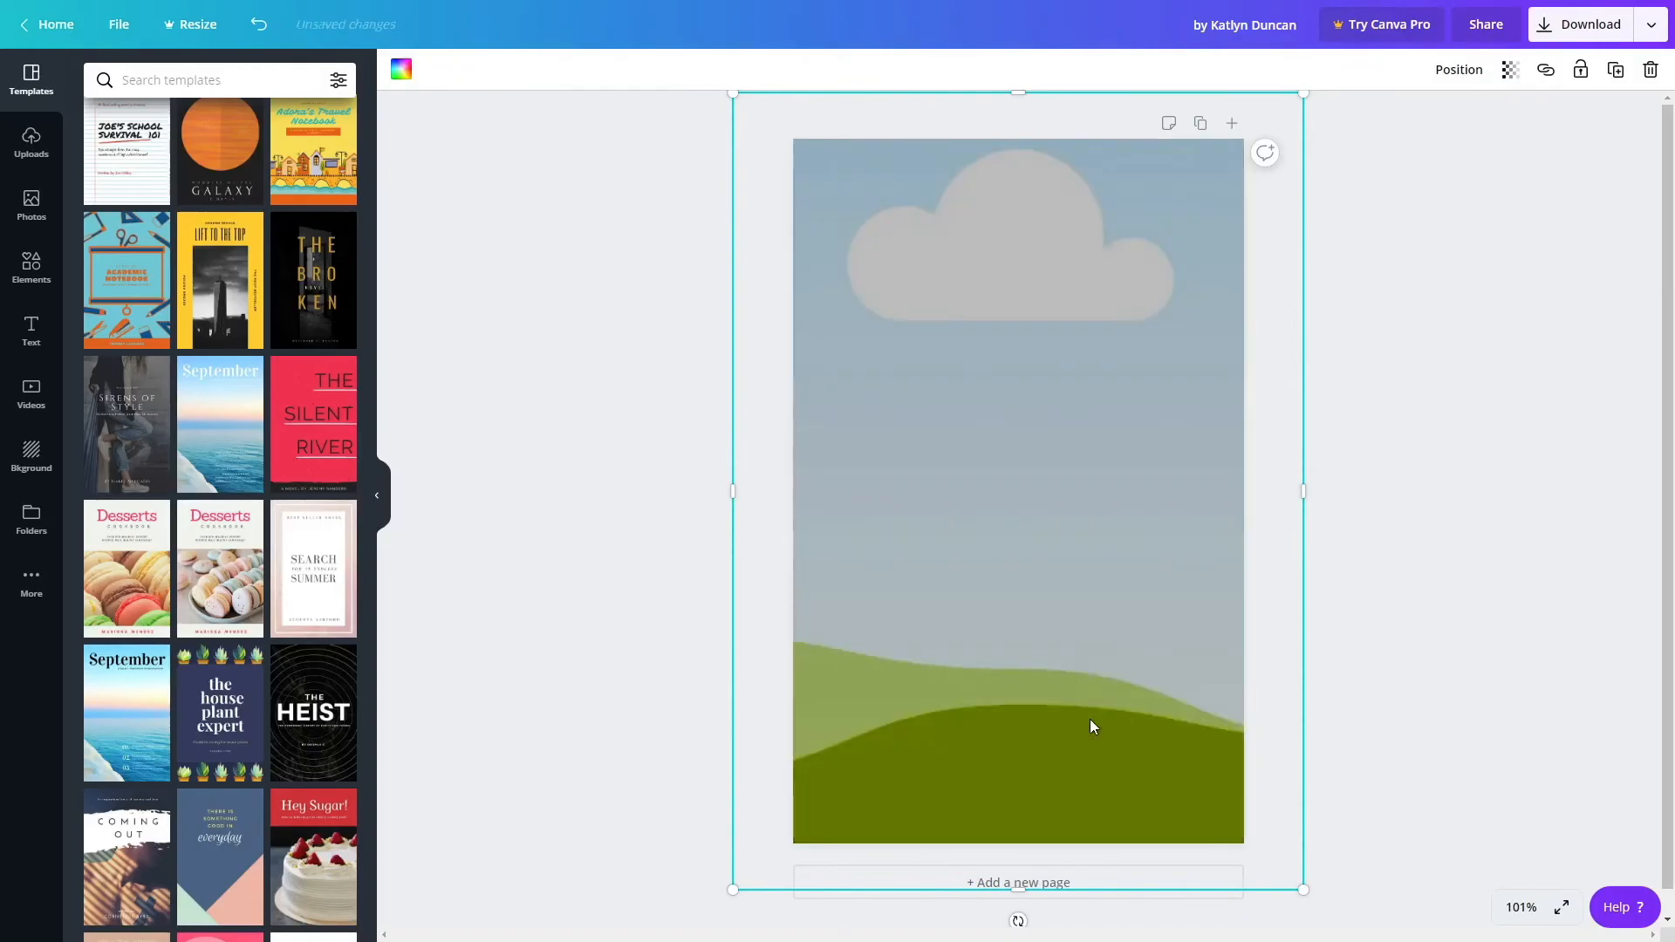
key("Delete")
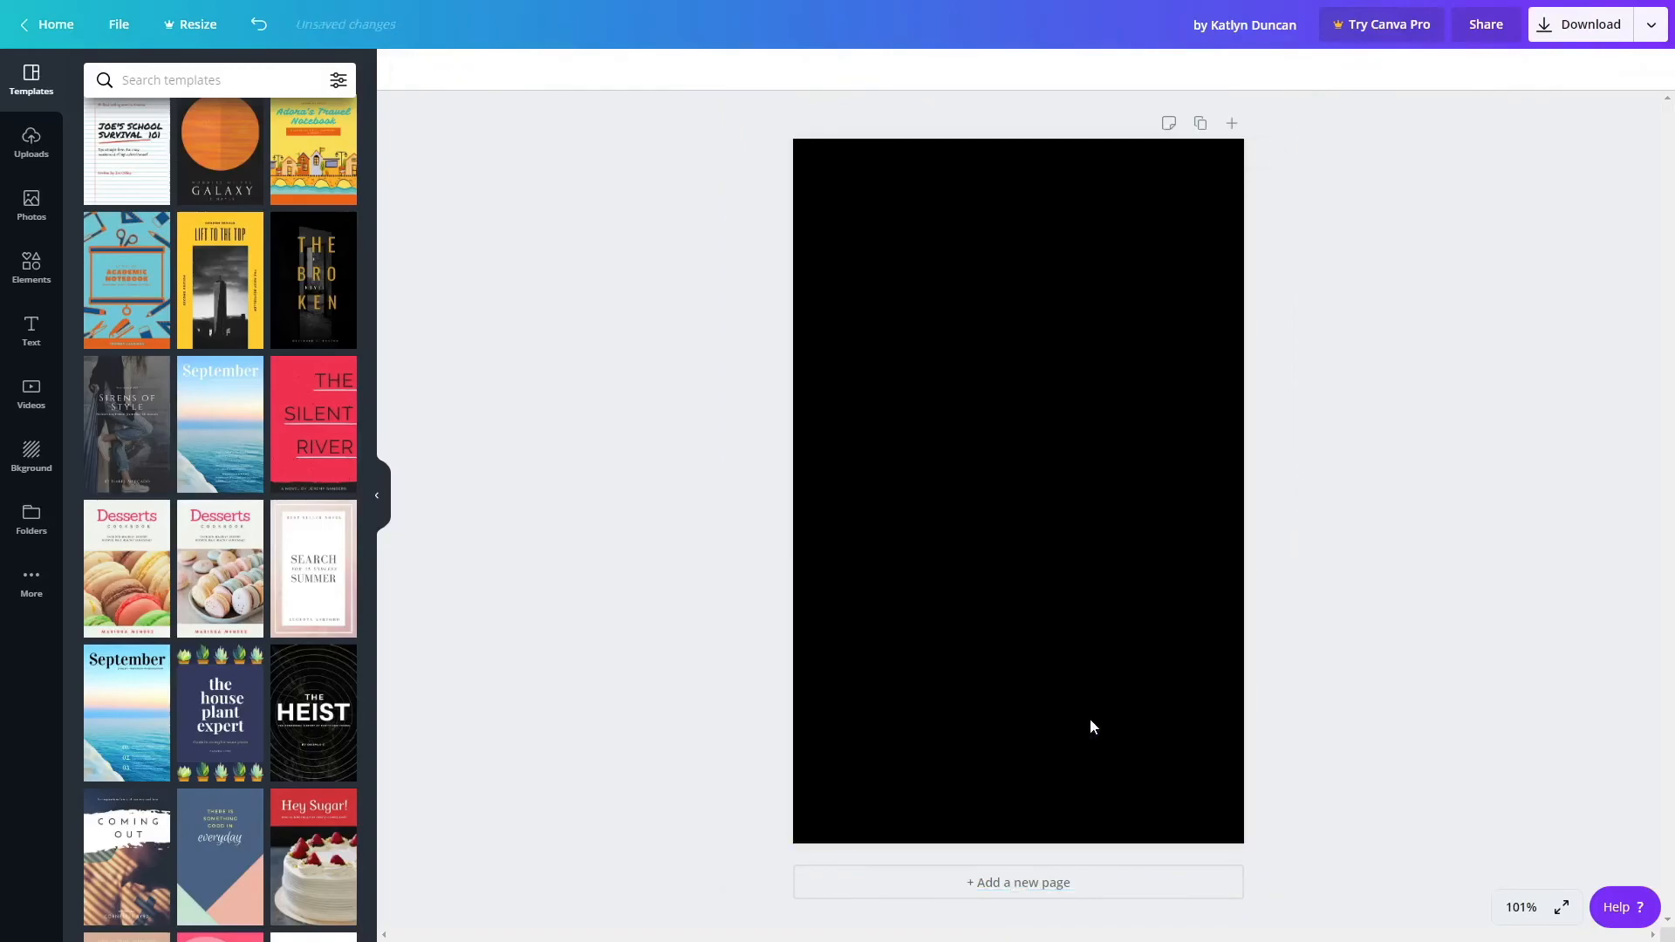
left_click(1091, 719)
key("Delete")
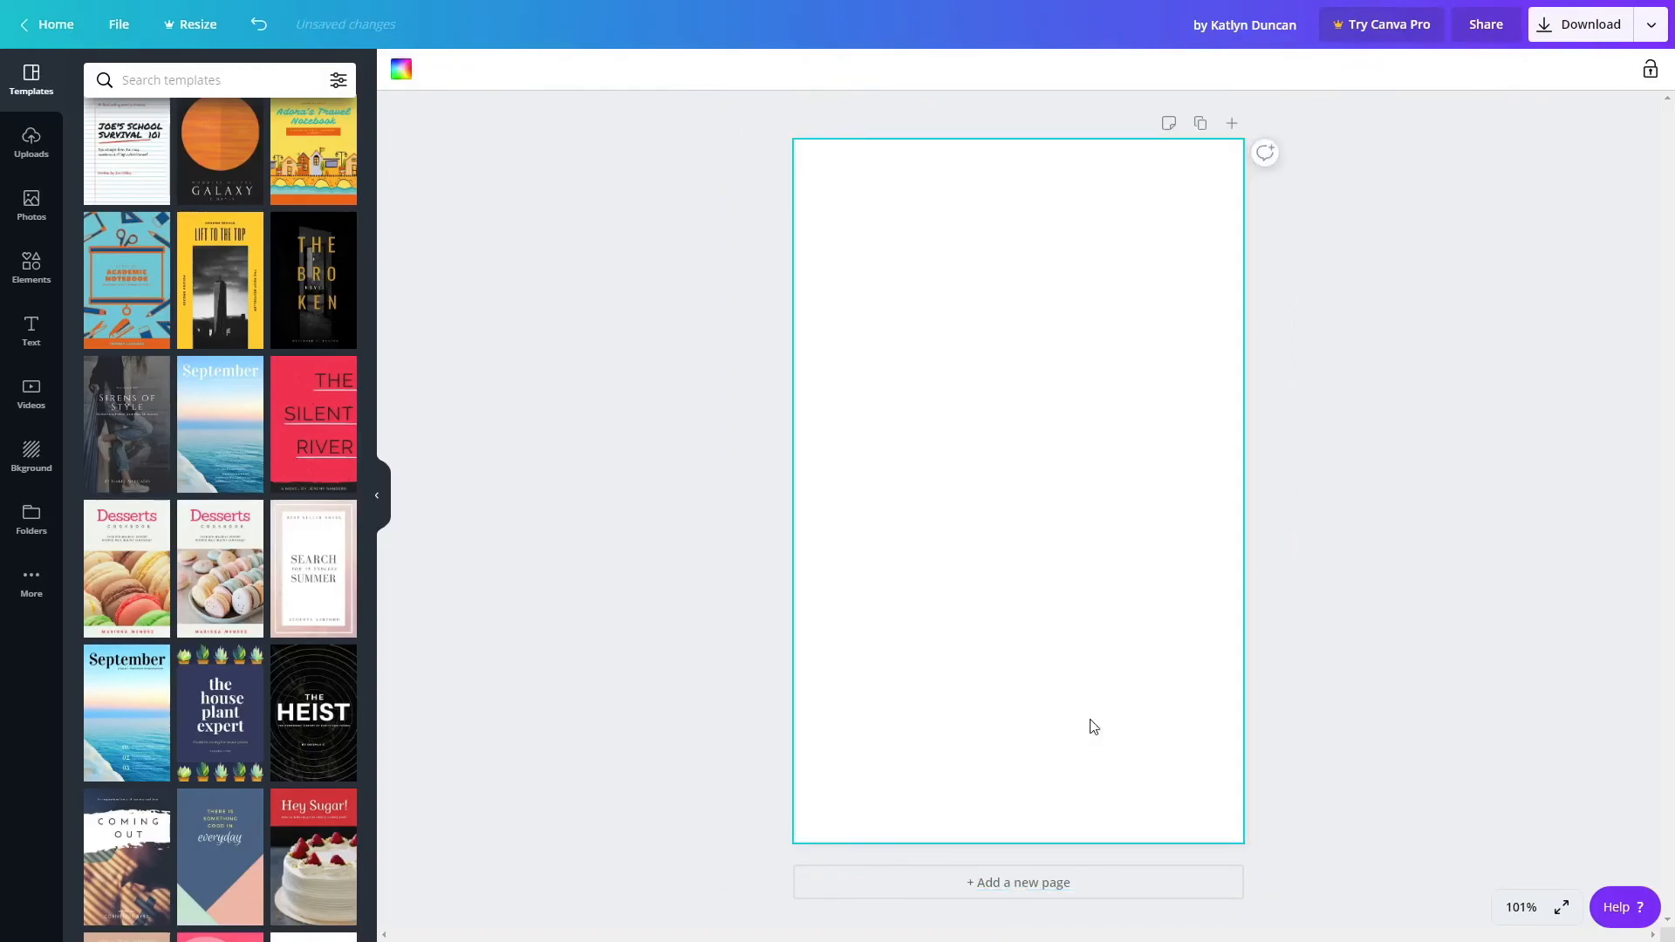
left_click(709, 404)
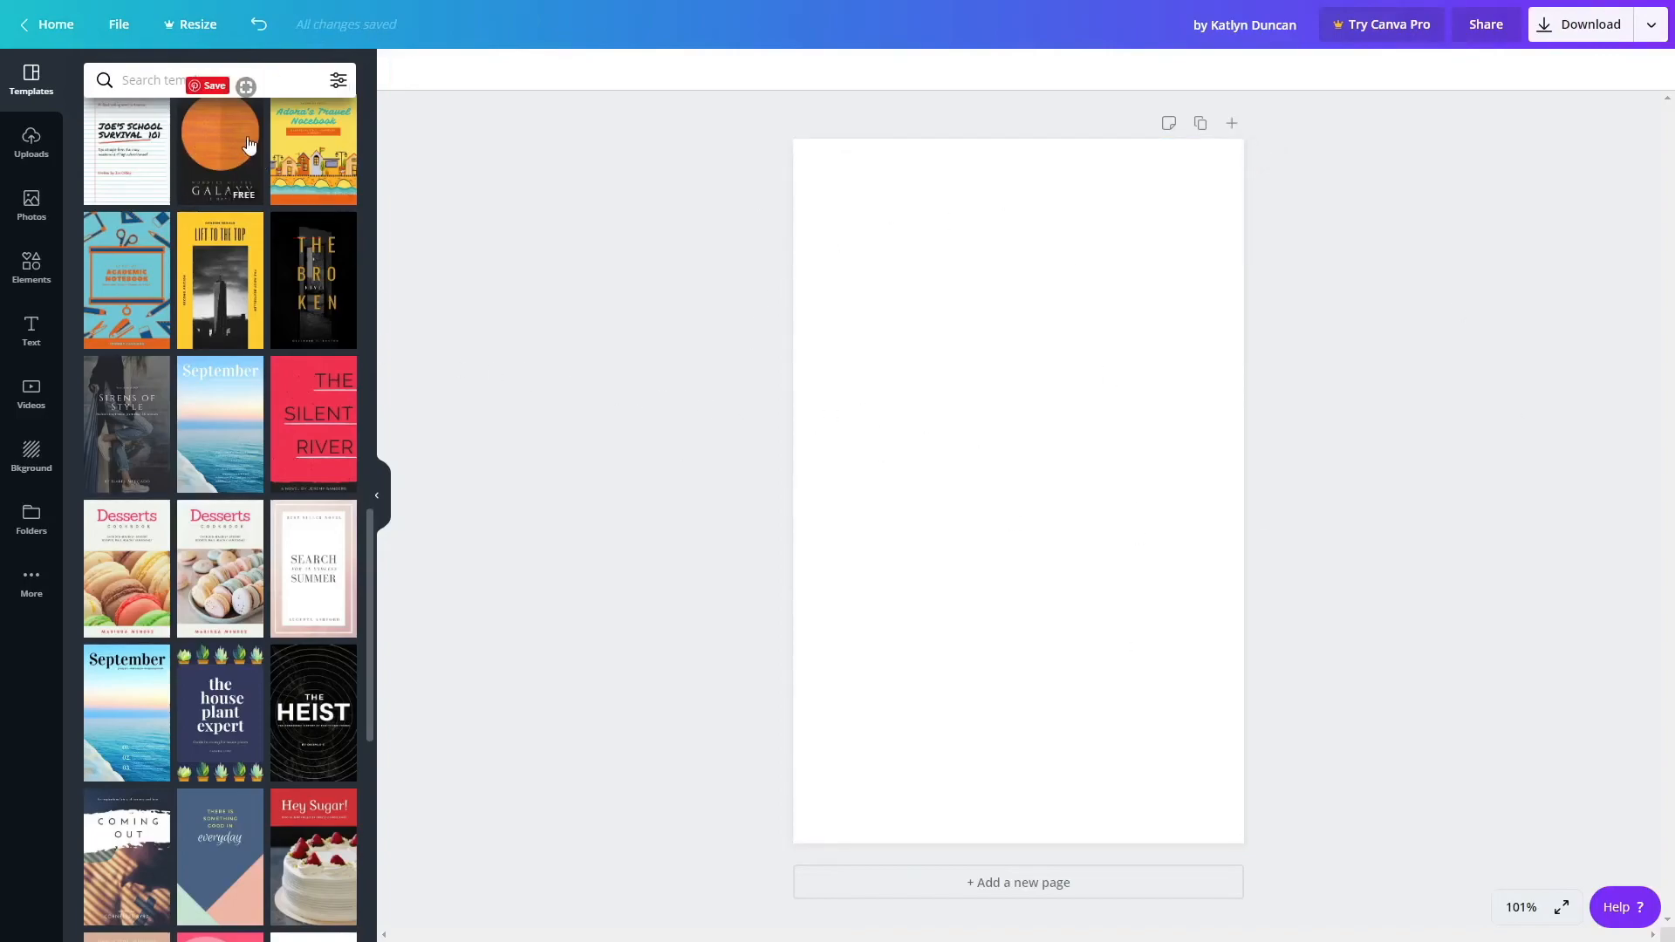
Look through the uploaded book cover images and the trending stock photos.
left_click(23, 162)
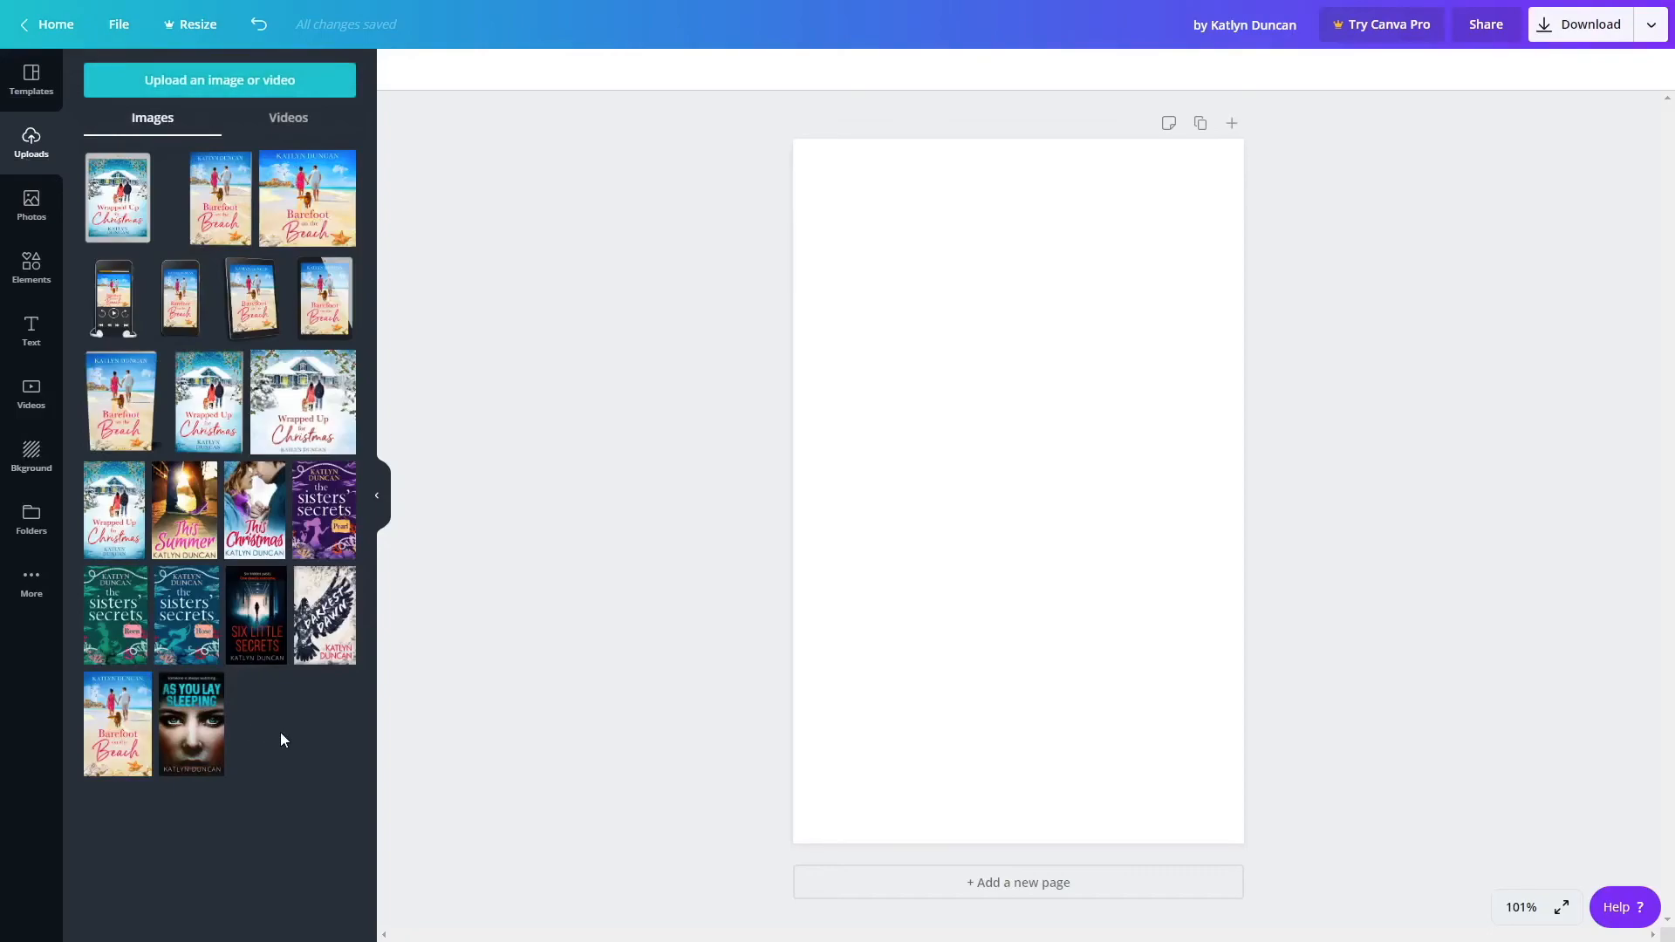
left_click(44, 217)
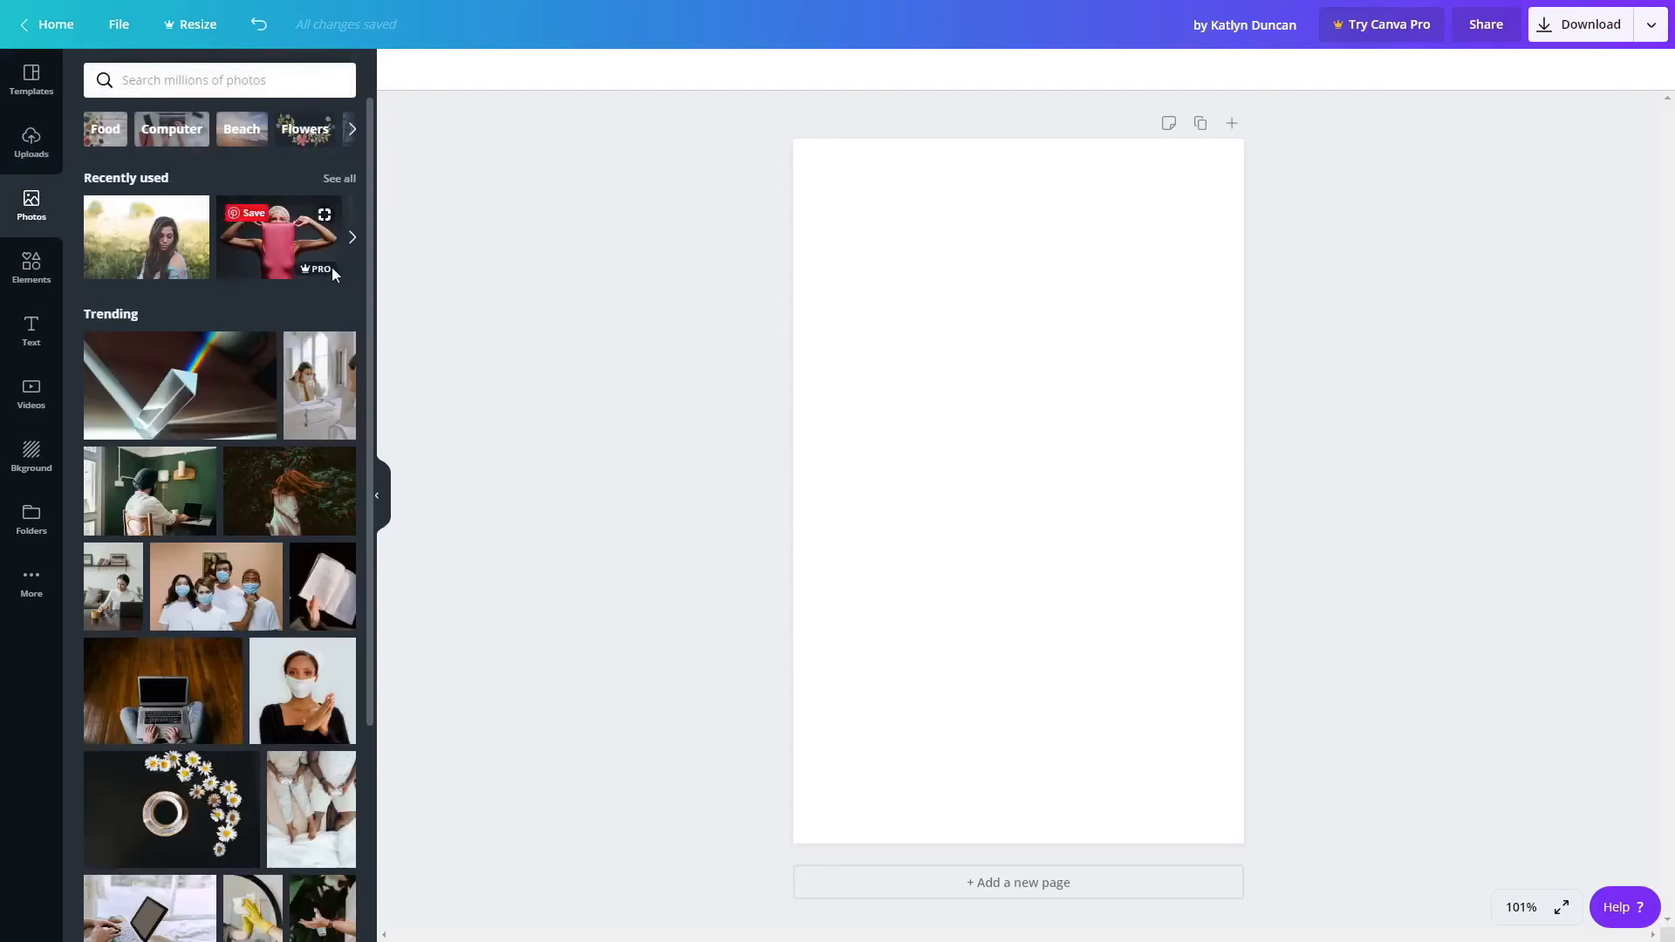
mouse_move(325, 269)
mouse_move(232, 716)
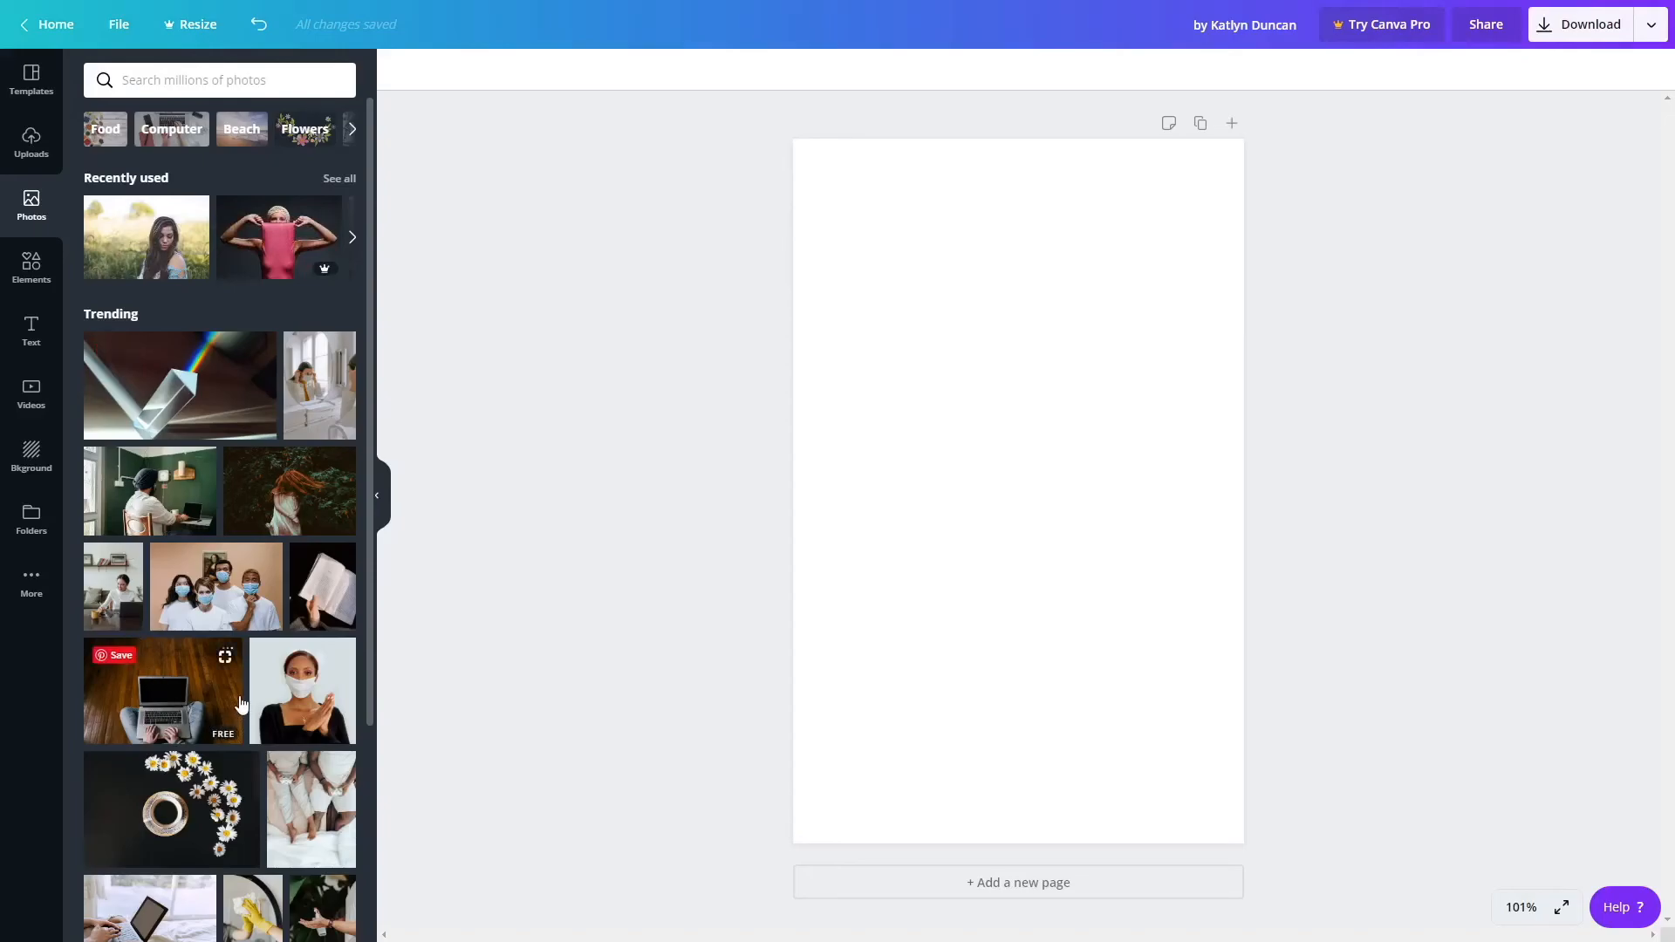
scroll(242, 705, "down", 4)
scroll(150, 401, "up", 4)
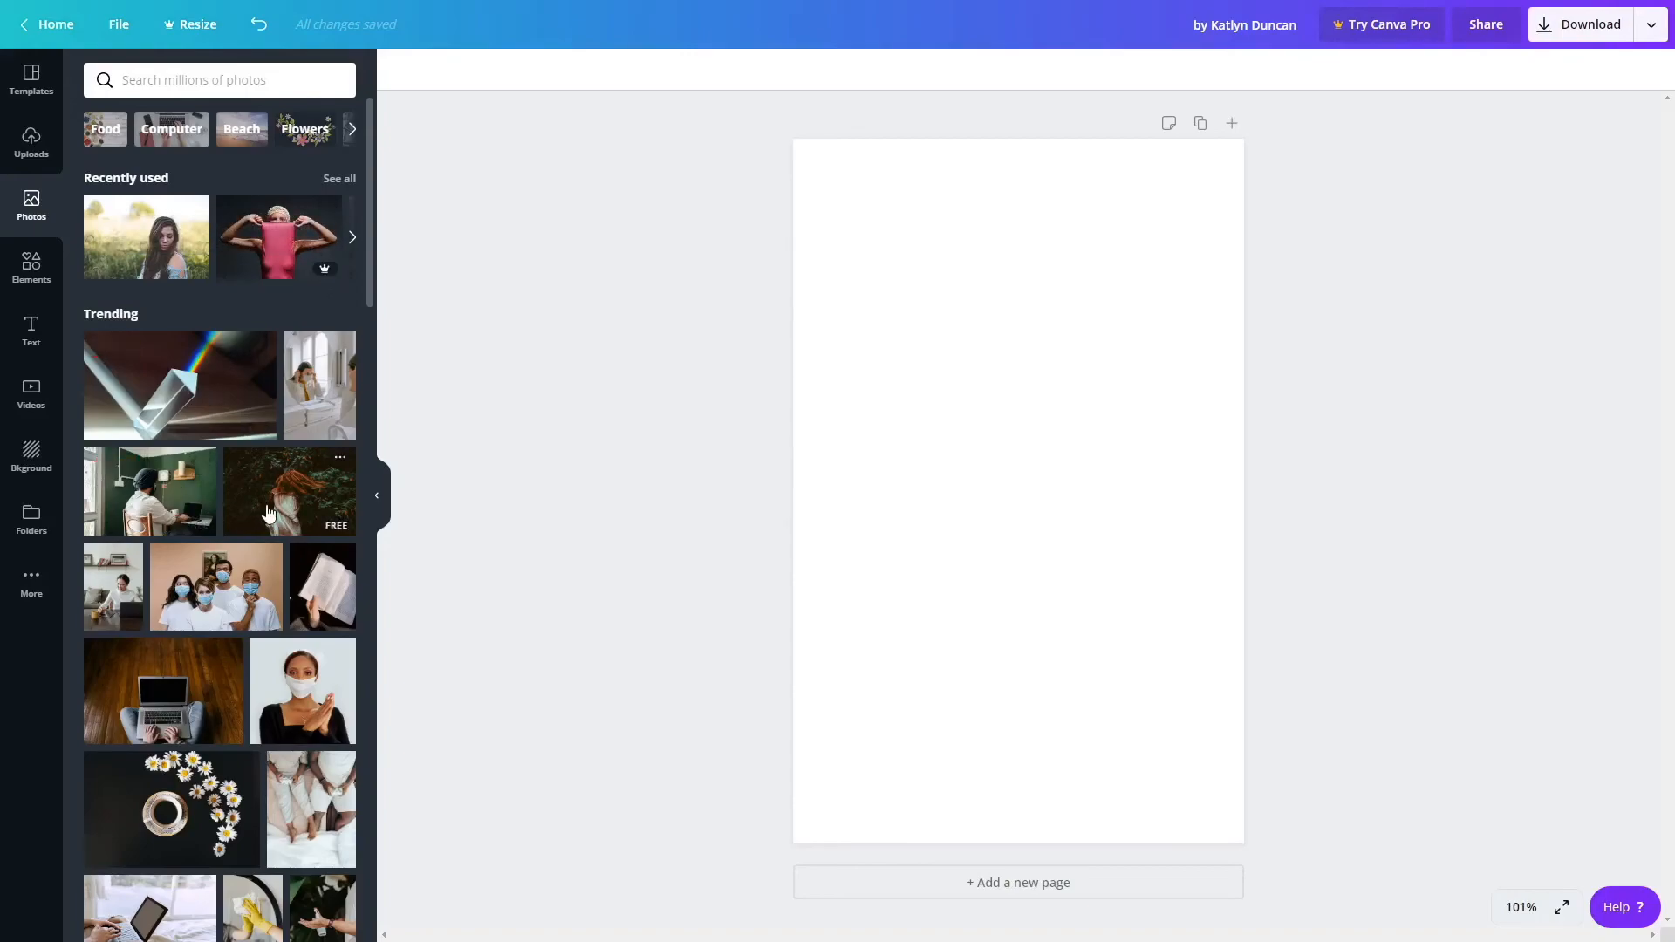
Search the stock photos for "heaven" and look through the results for a suitable cover image.
left_click(227, 80)
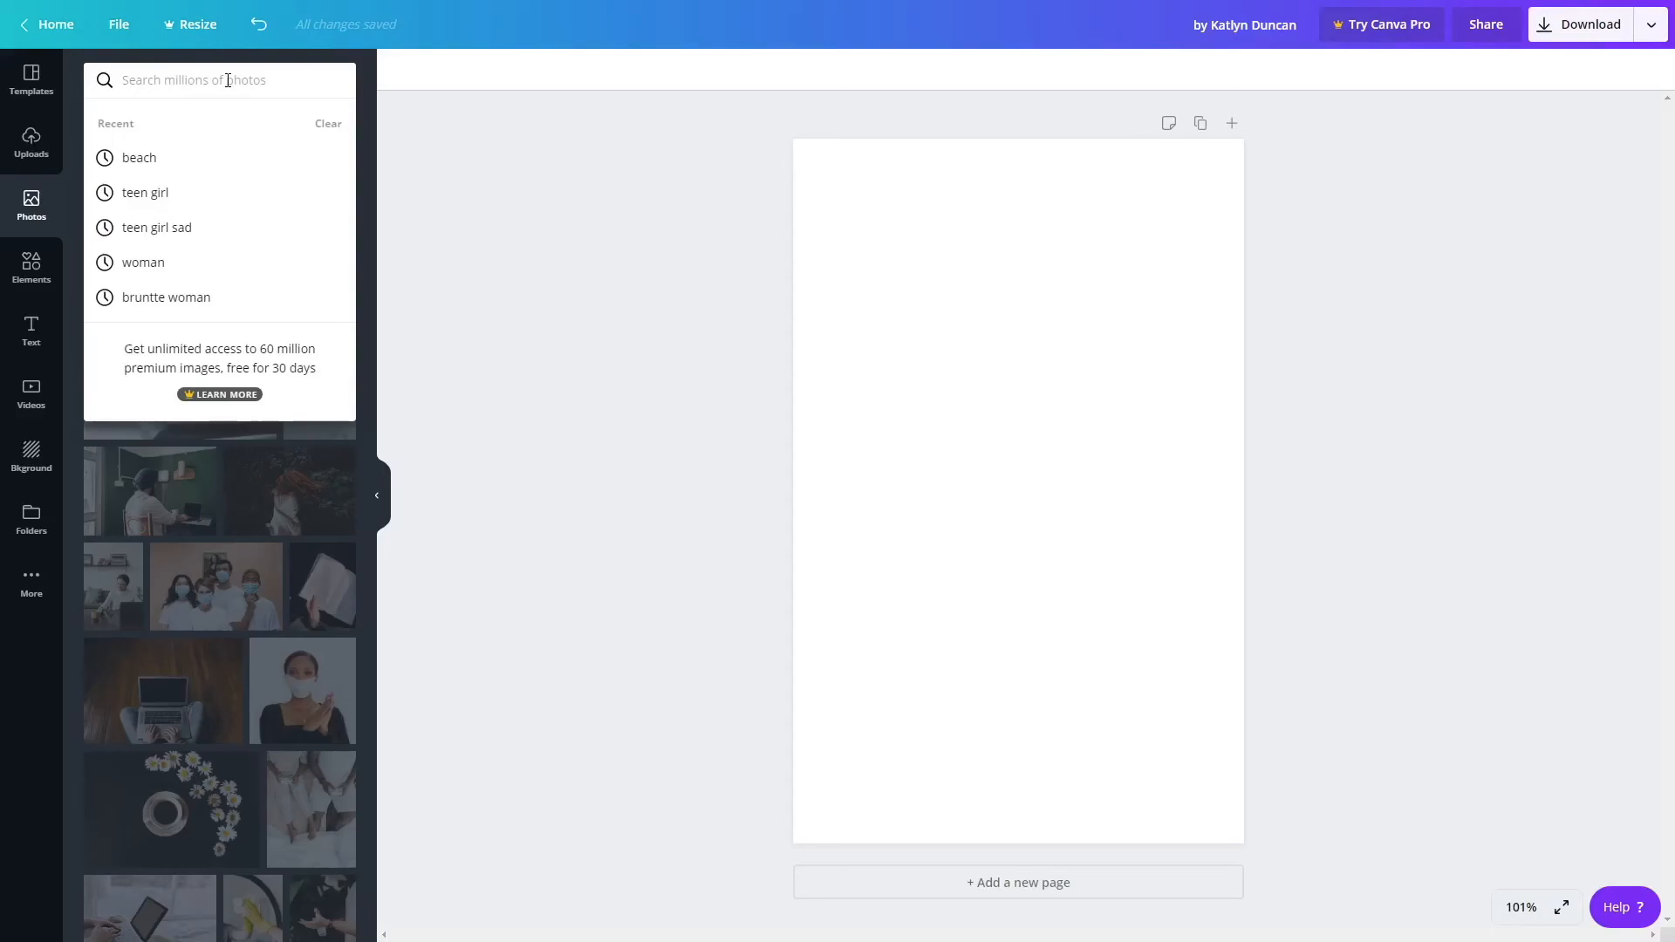
type("heaven")
key("Return")
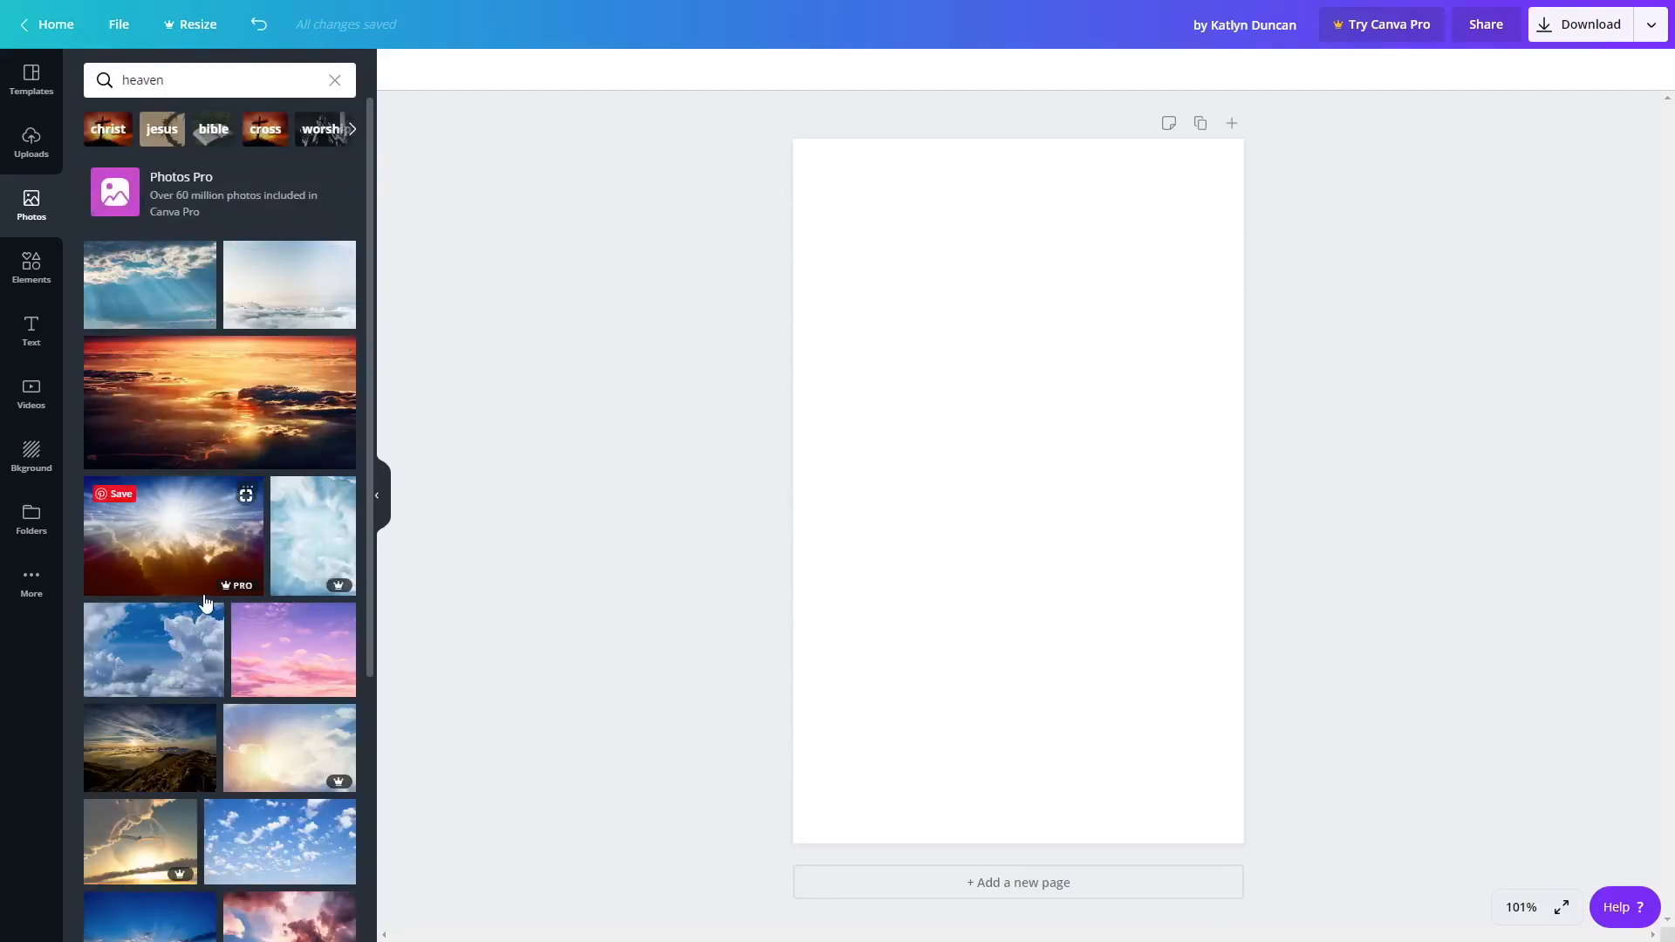
scroll(205, 602, "down", 10)
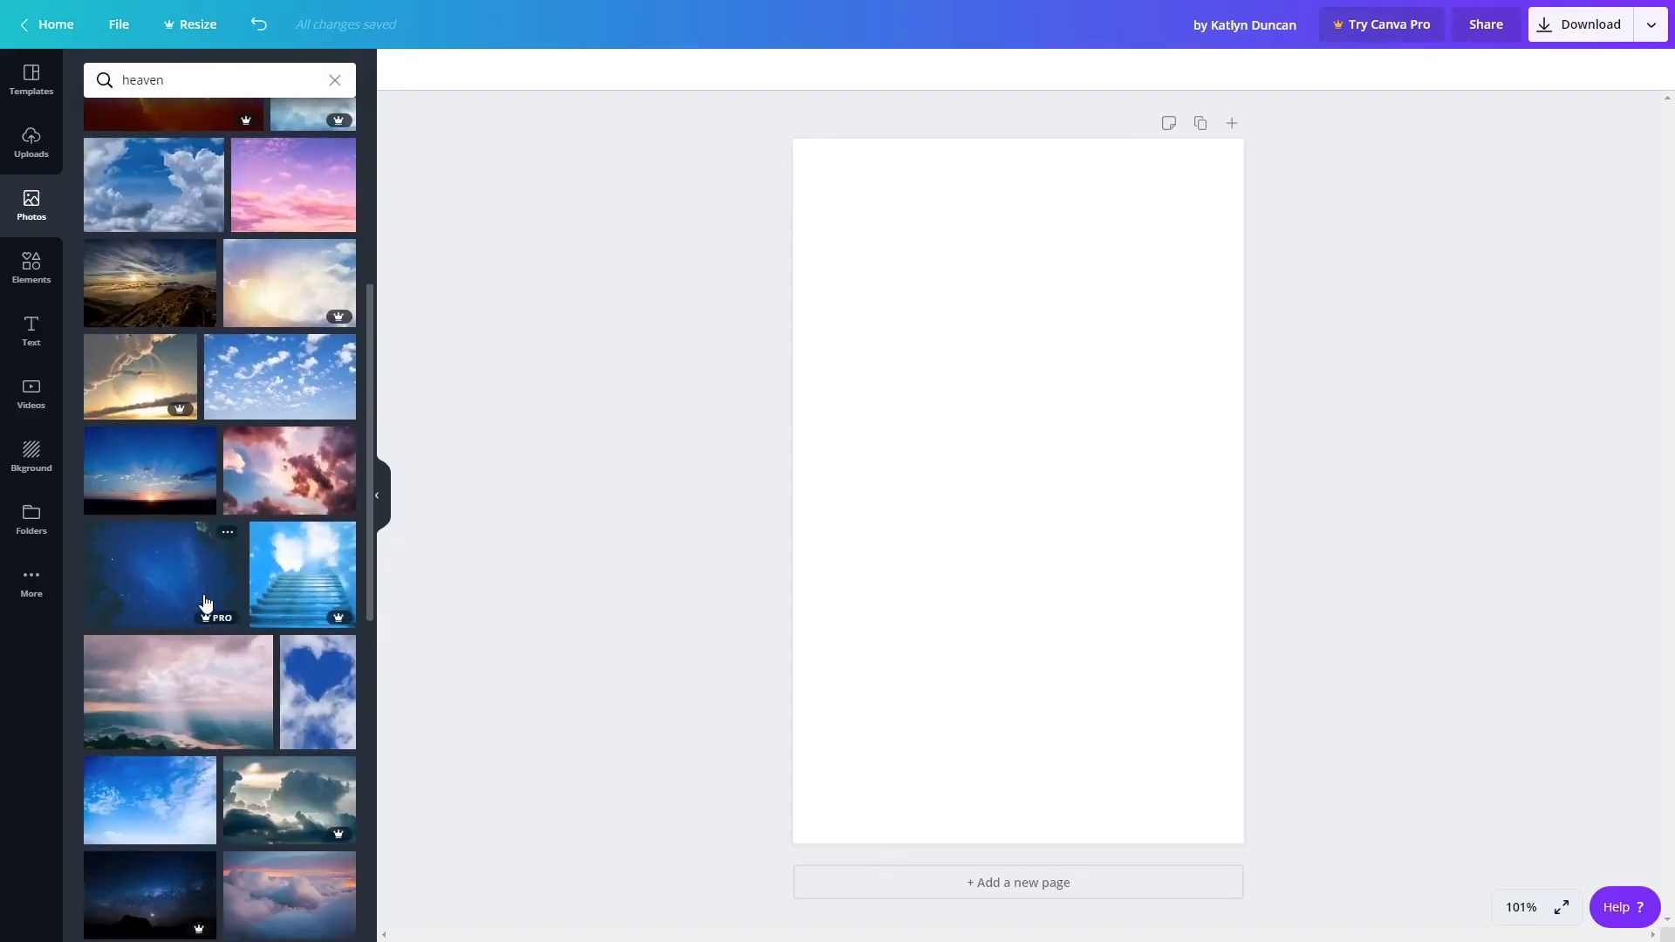
scroll(206, 602, "down", 3)
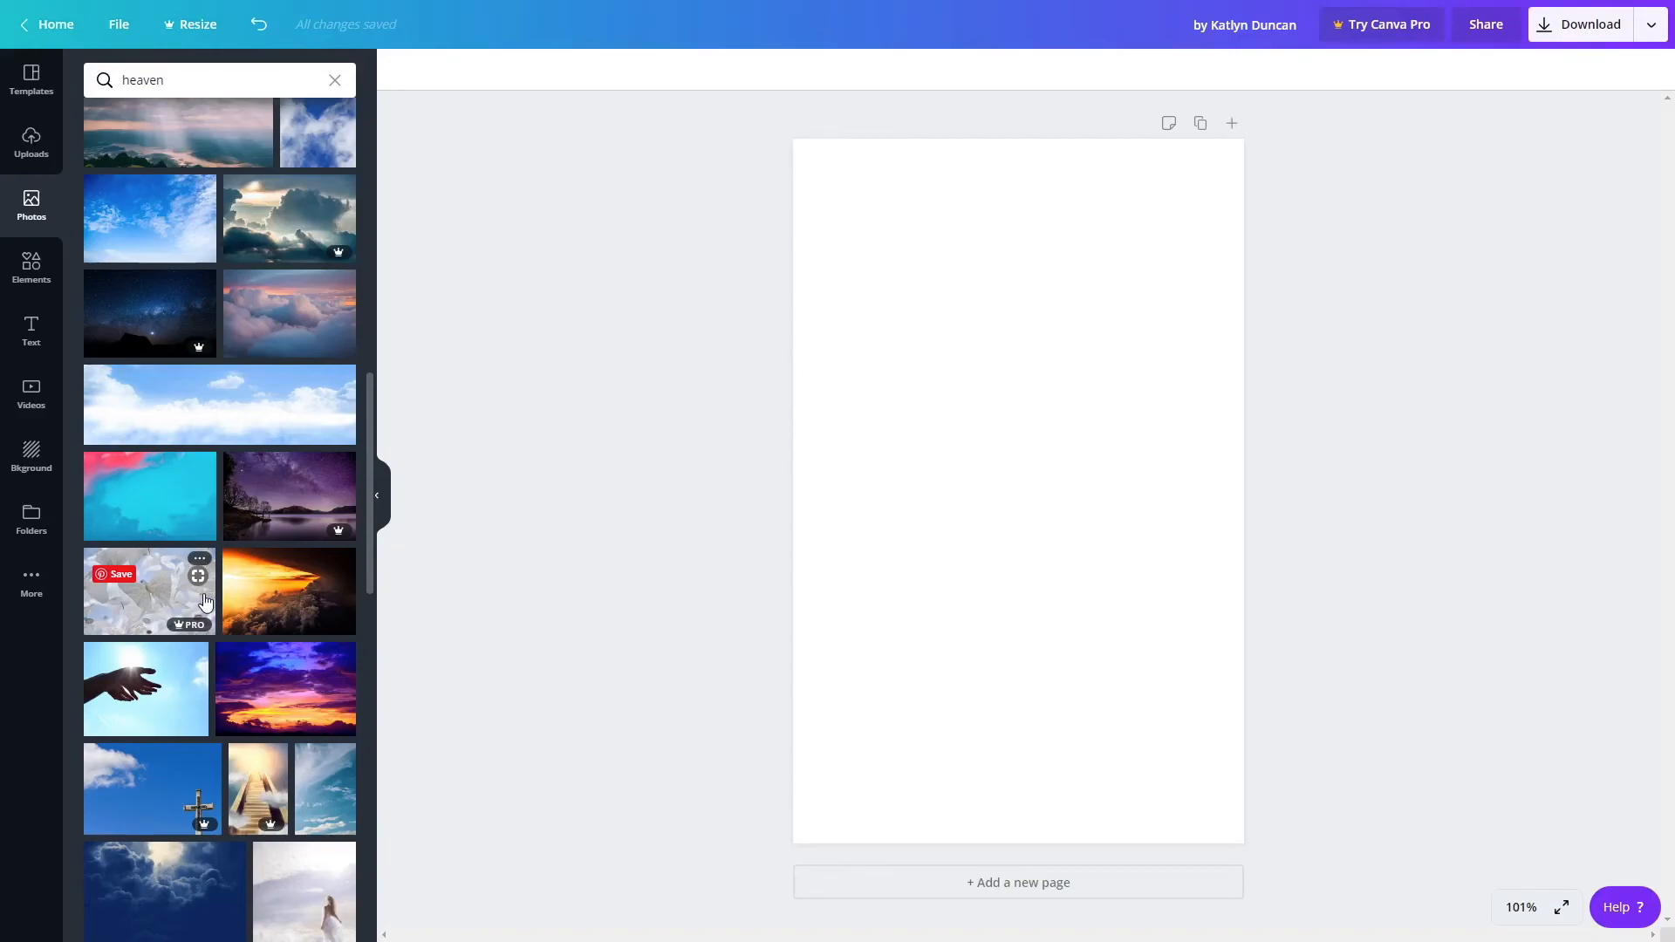
scroll(205, 603, "down", 3)
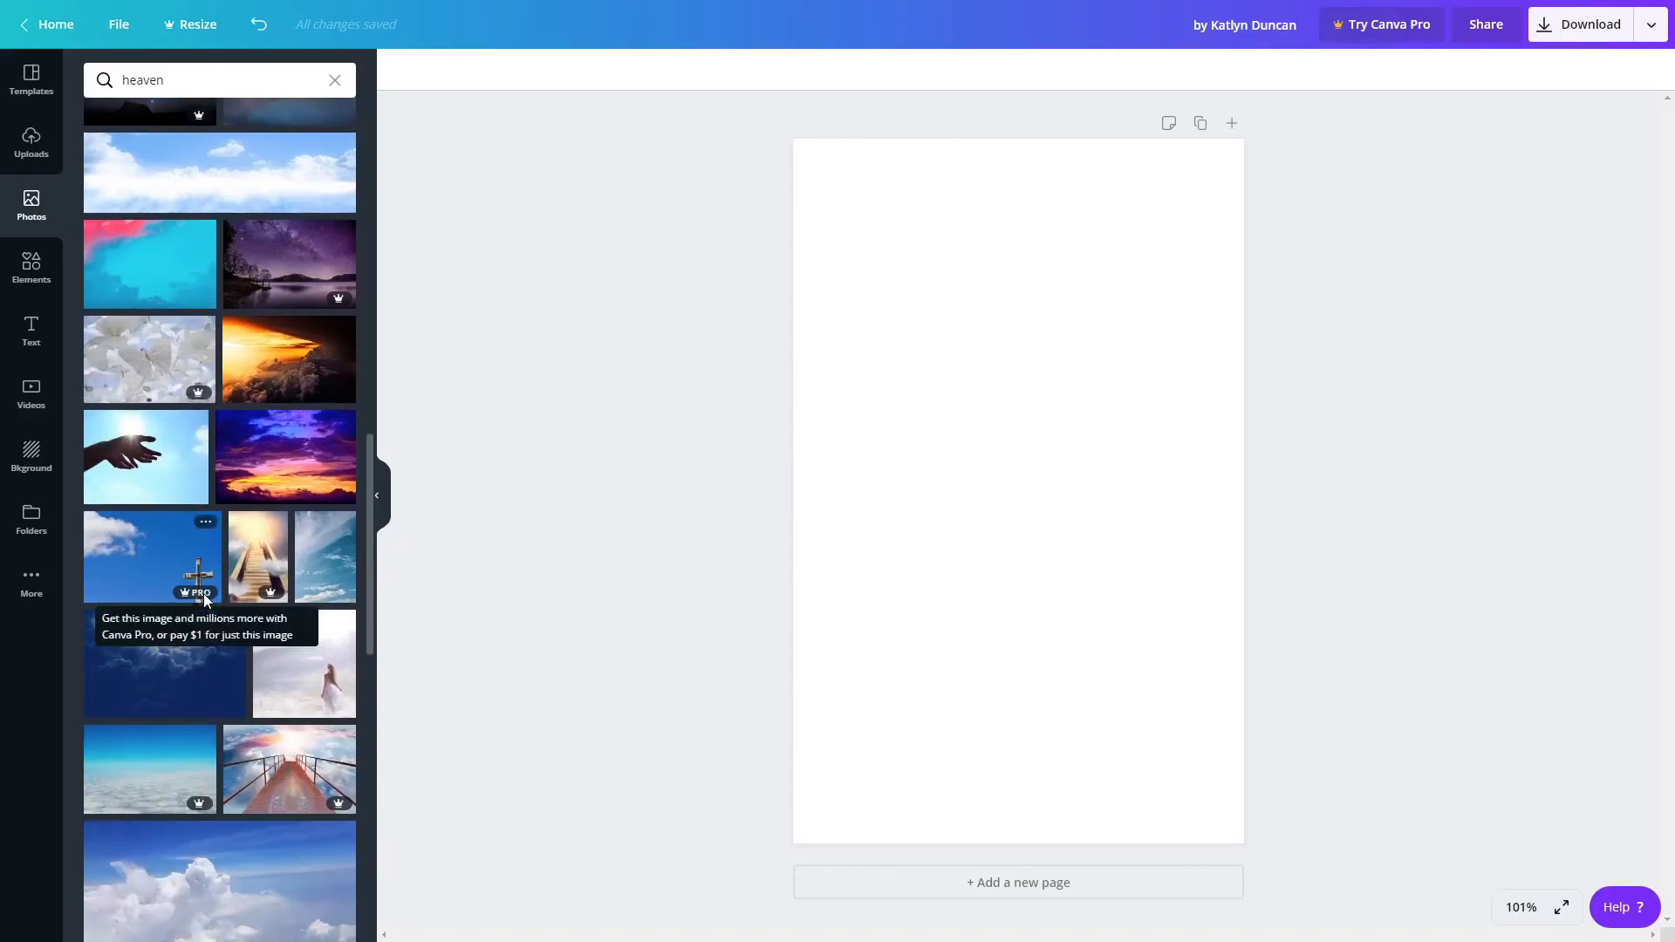
scroll(203, 593, "down", 3)
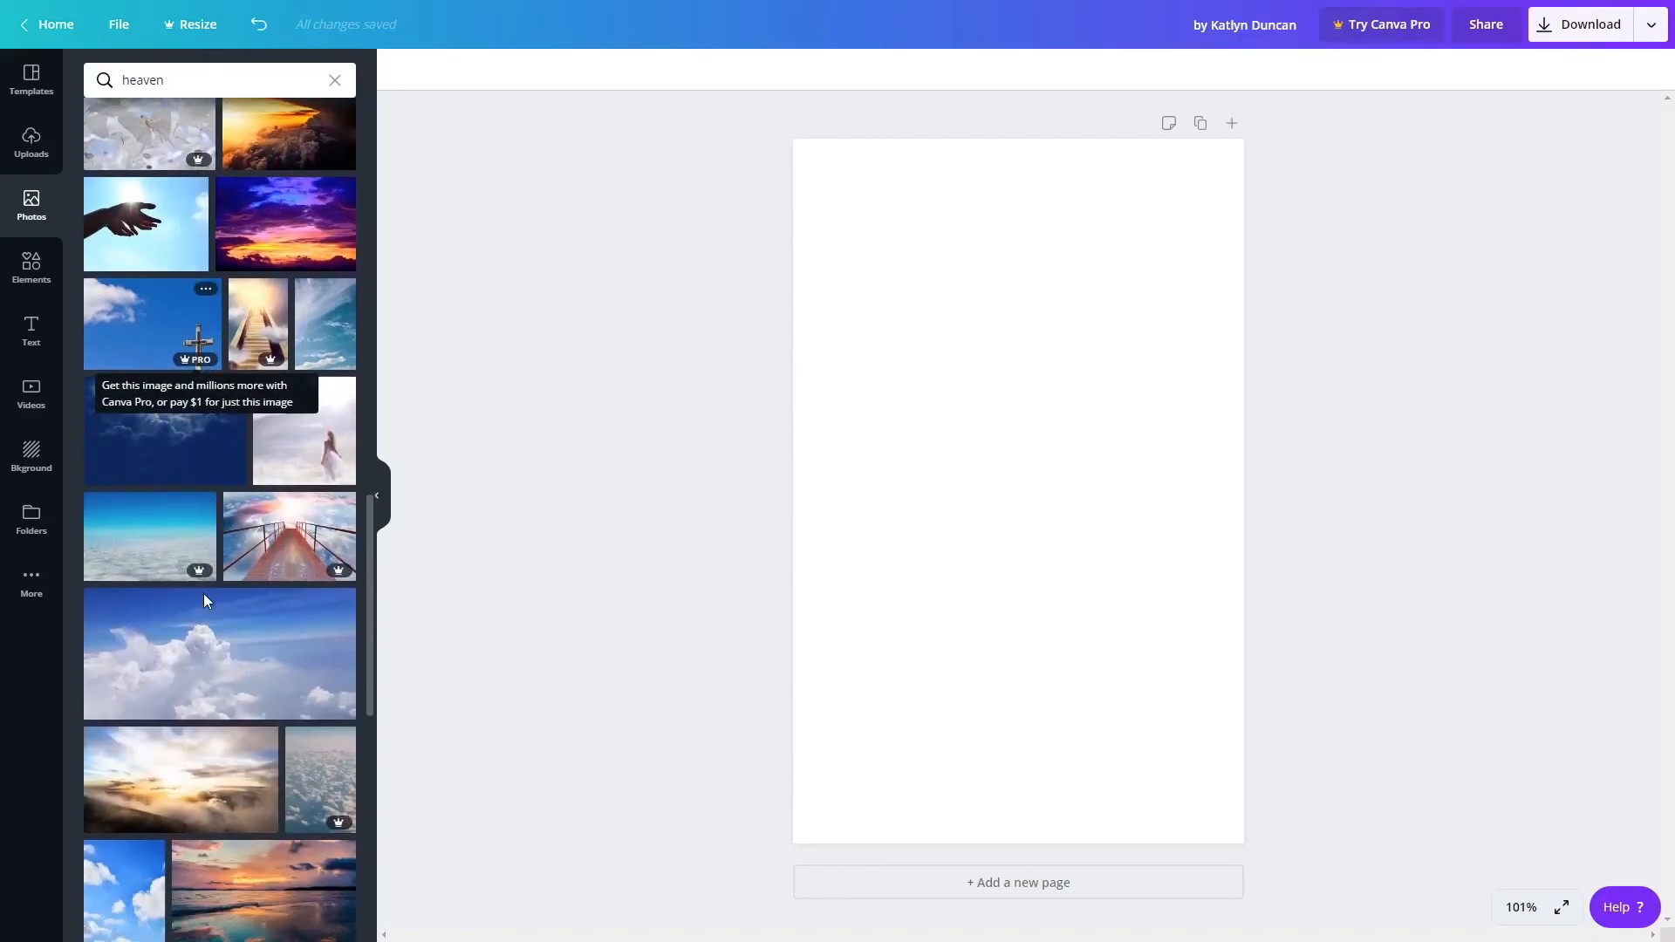
Try the photo of the woman in white among clouds as a separate image, enlarged to page height and shifted to frame her.
left_click(297, 457)
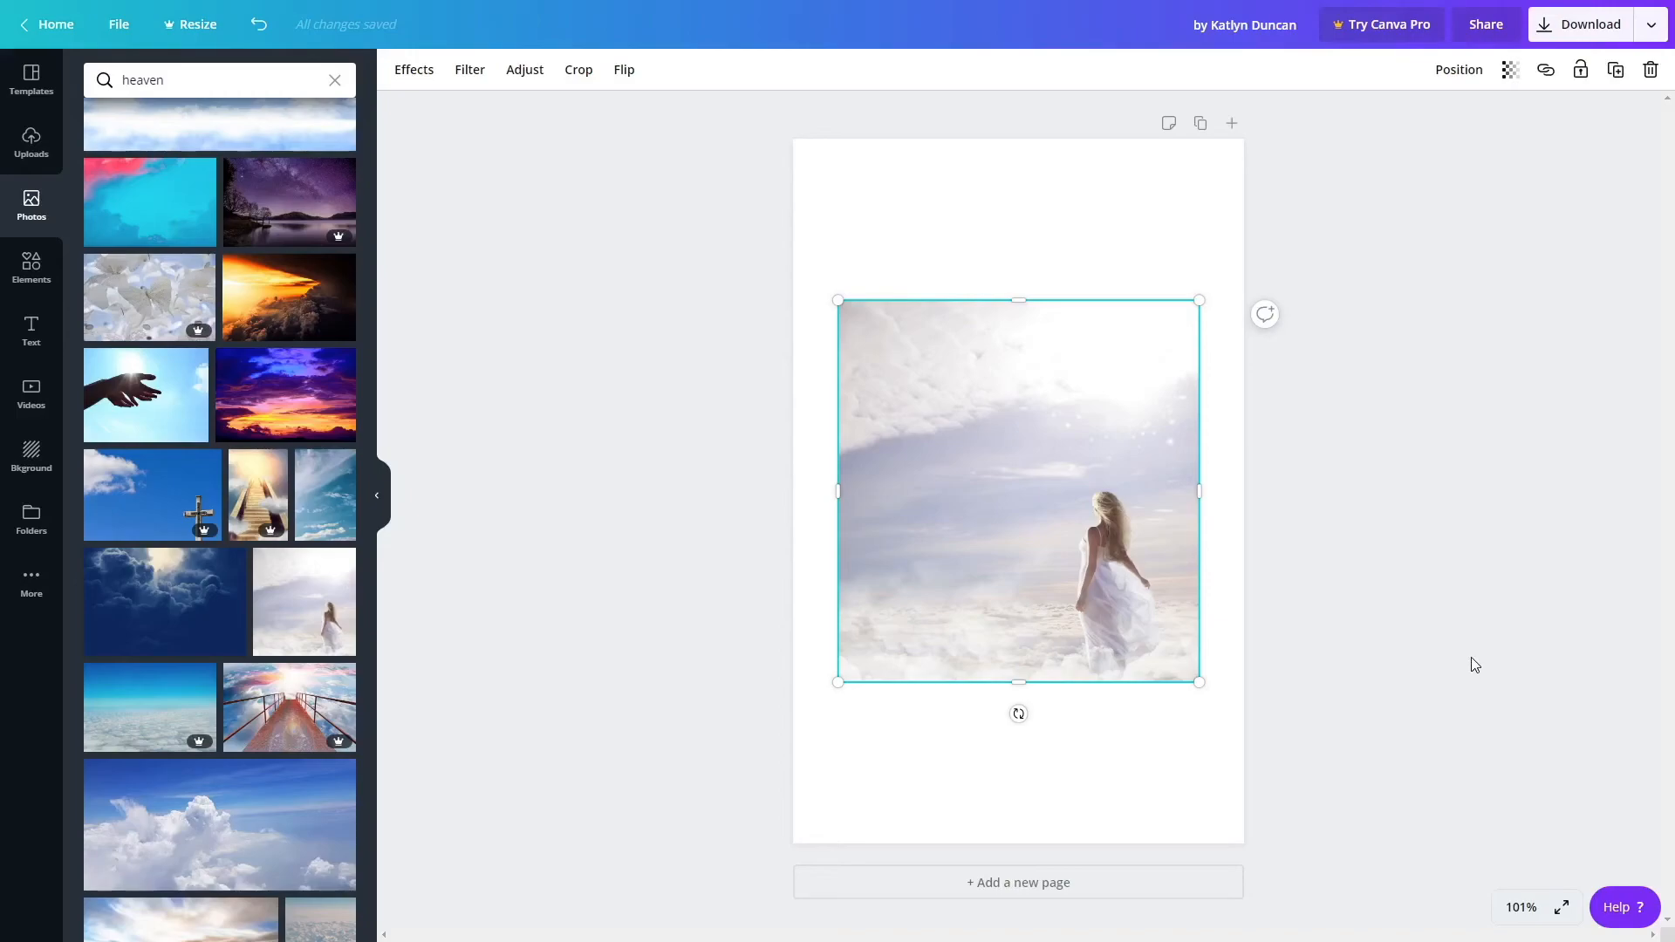
left_click_drag(1125, 600, 1082, 437)
left_click_drag(1153, 521, 1355, 939)
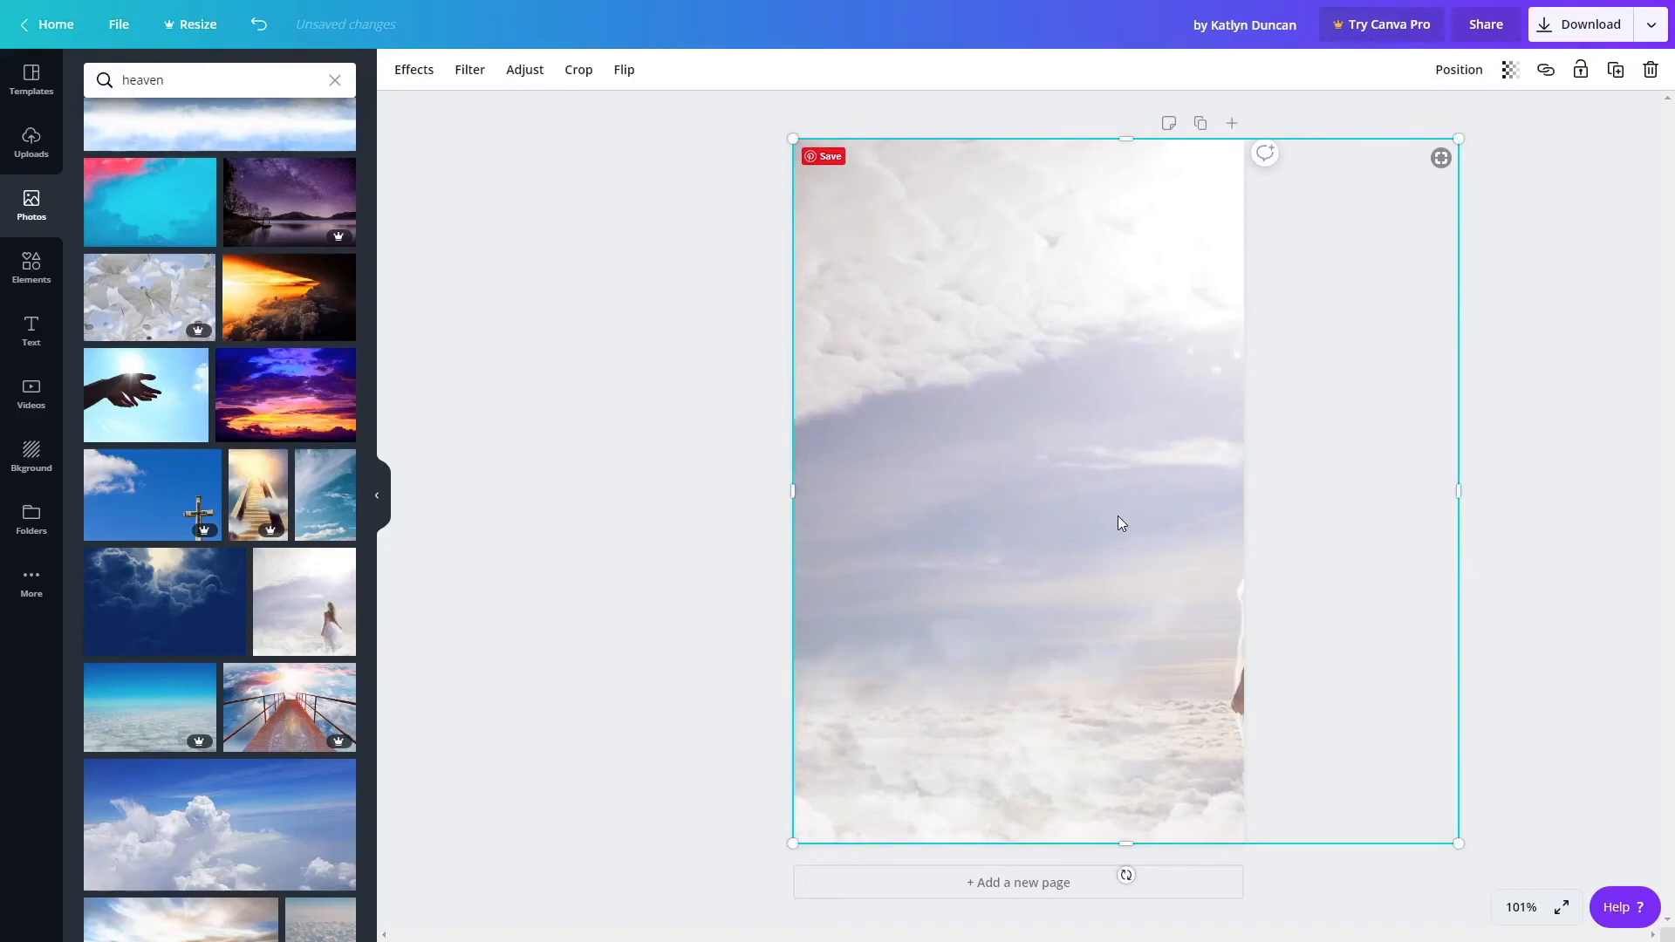
left_click_drag(1192, 527, 1001, 520)
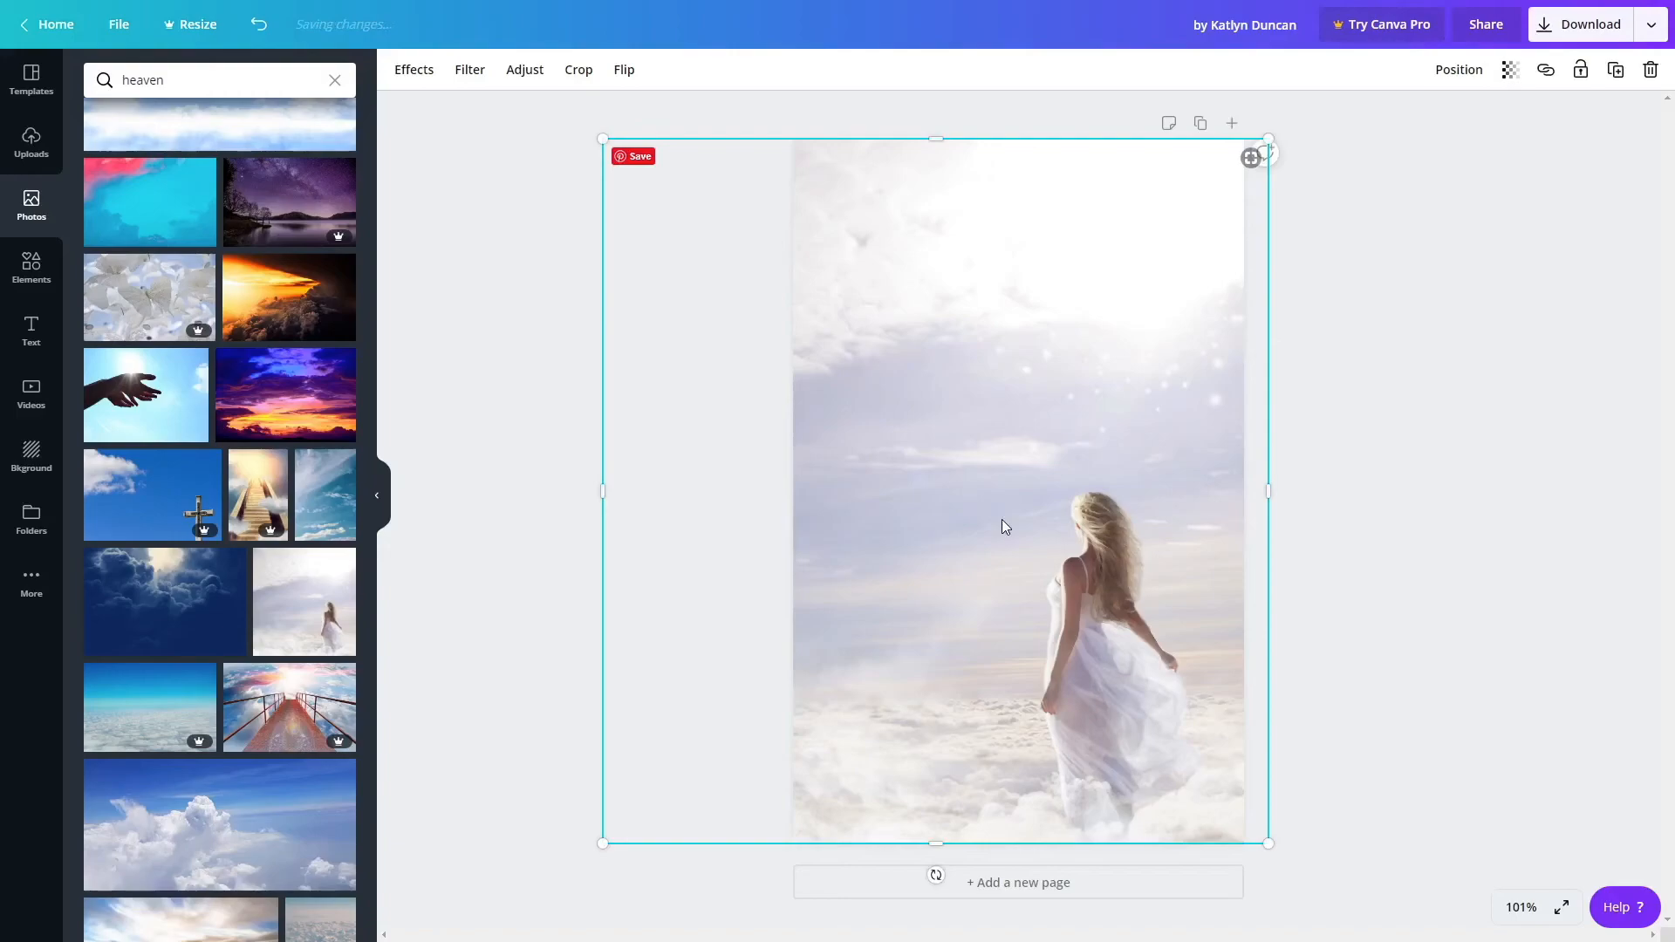
key("Delete")
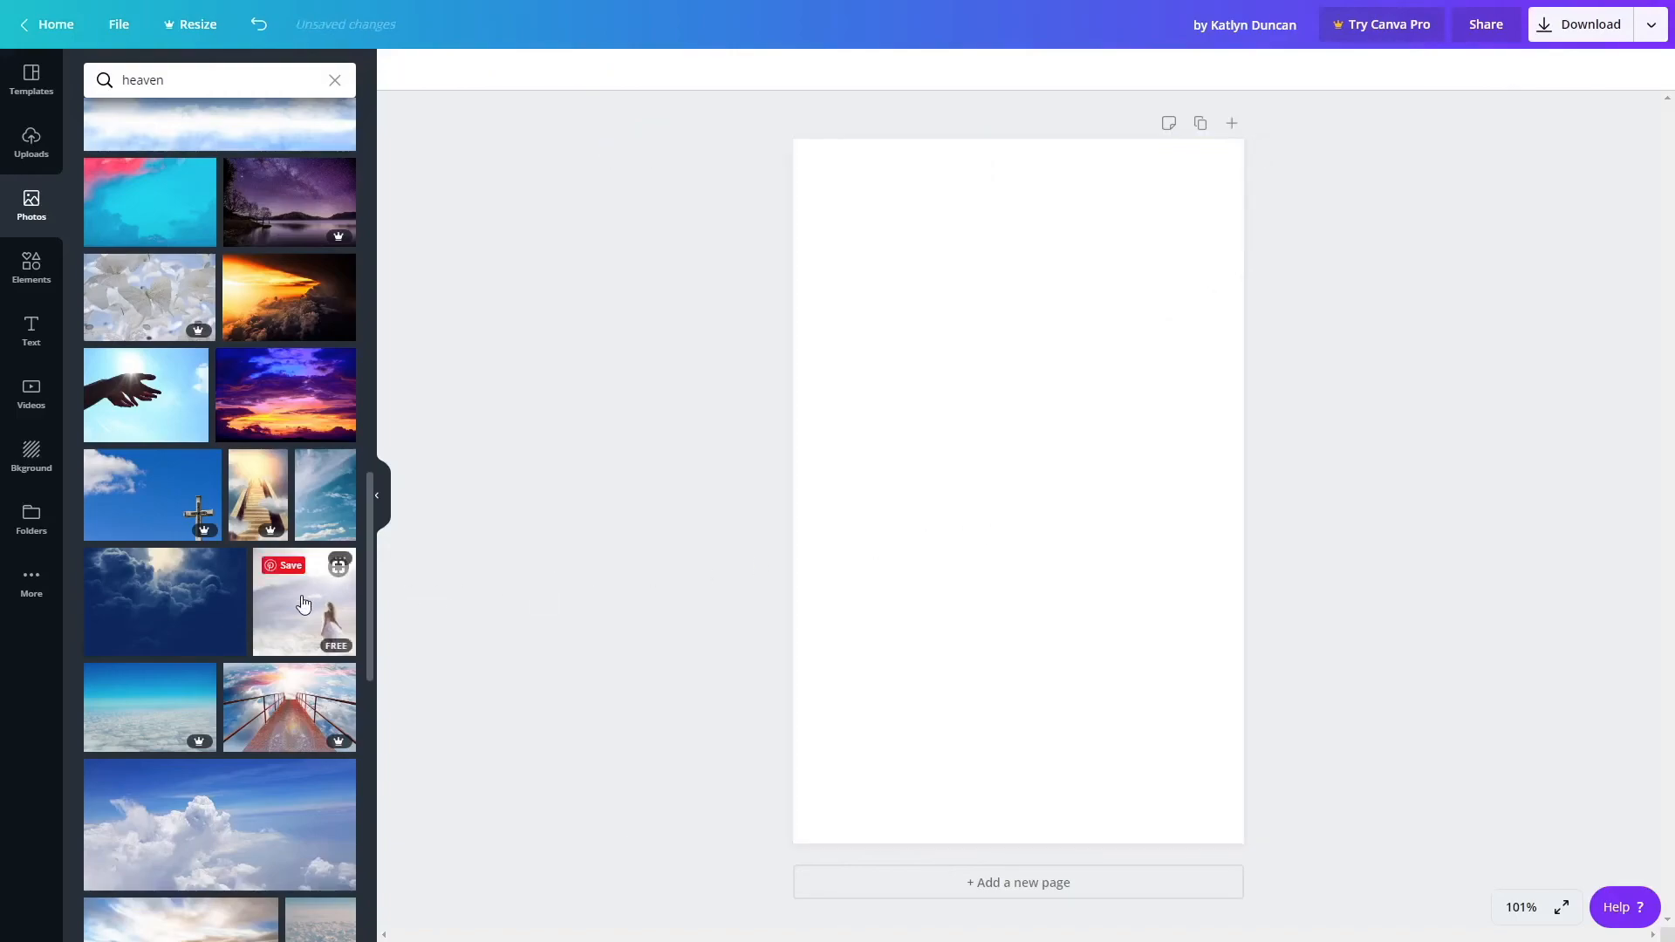
Set the photo of the woman in white as the page background and enlarge its crop so she stands near the center.
left_click_drag(302, 604, 813, 232)
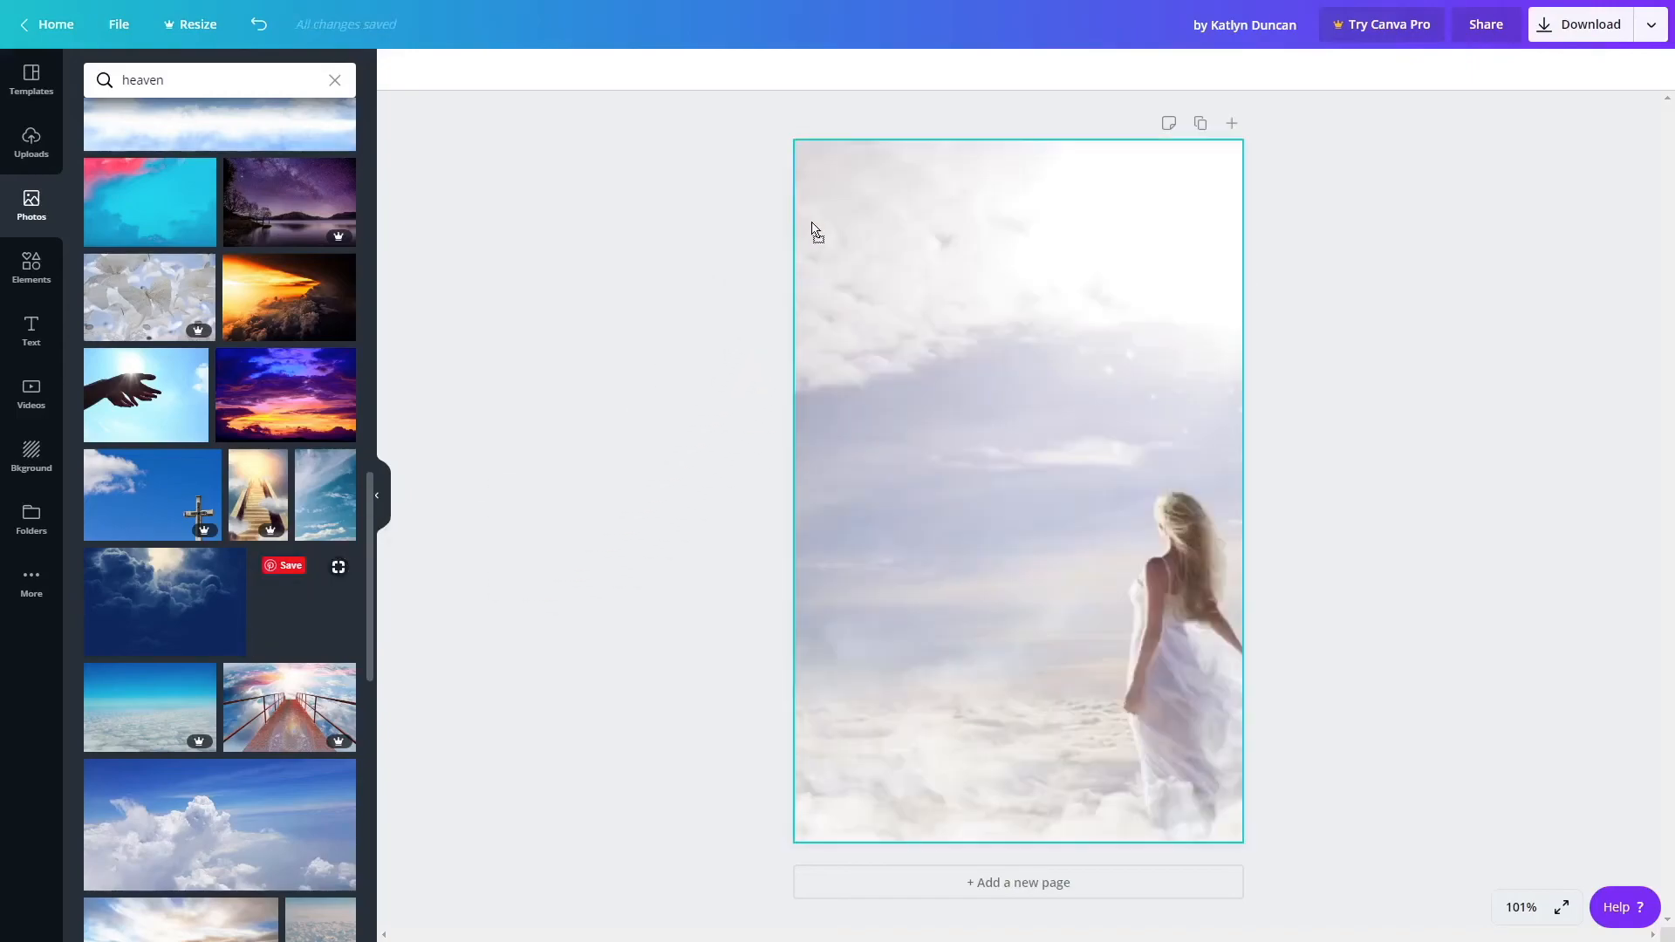
left_click_drag(813, 231, 813, 231)
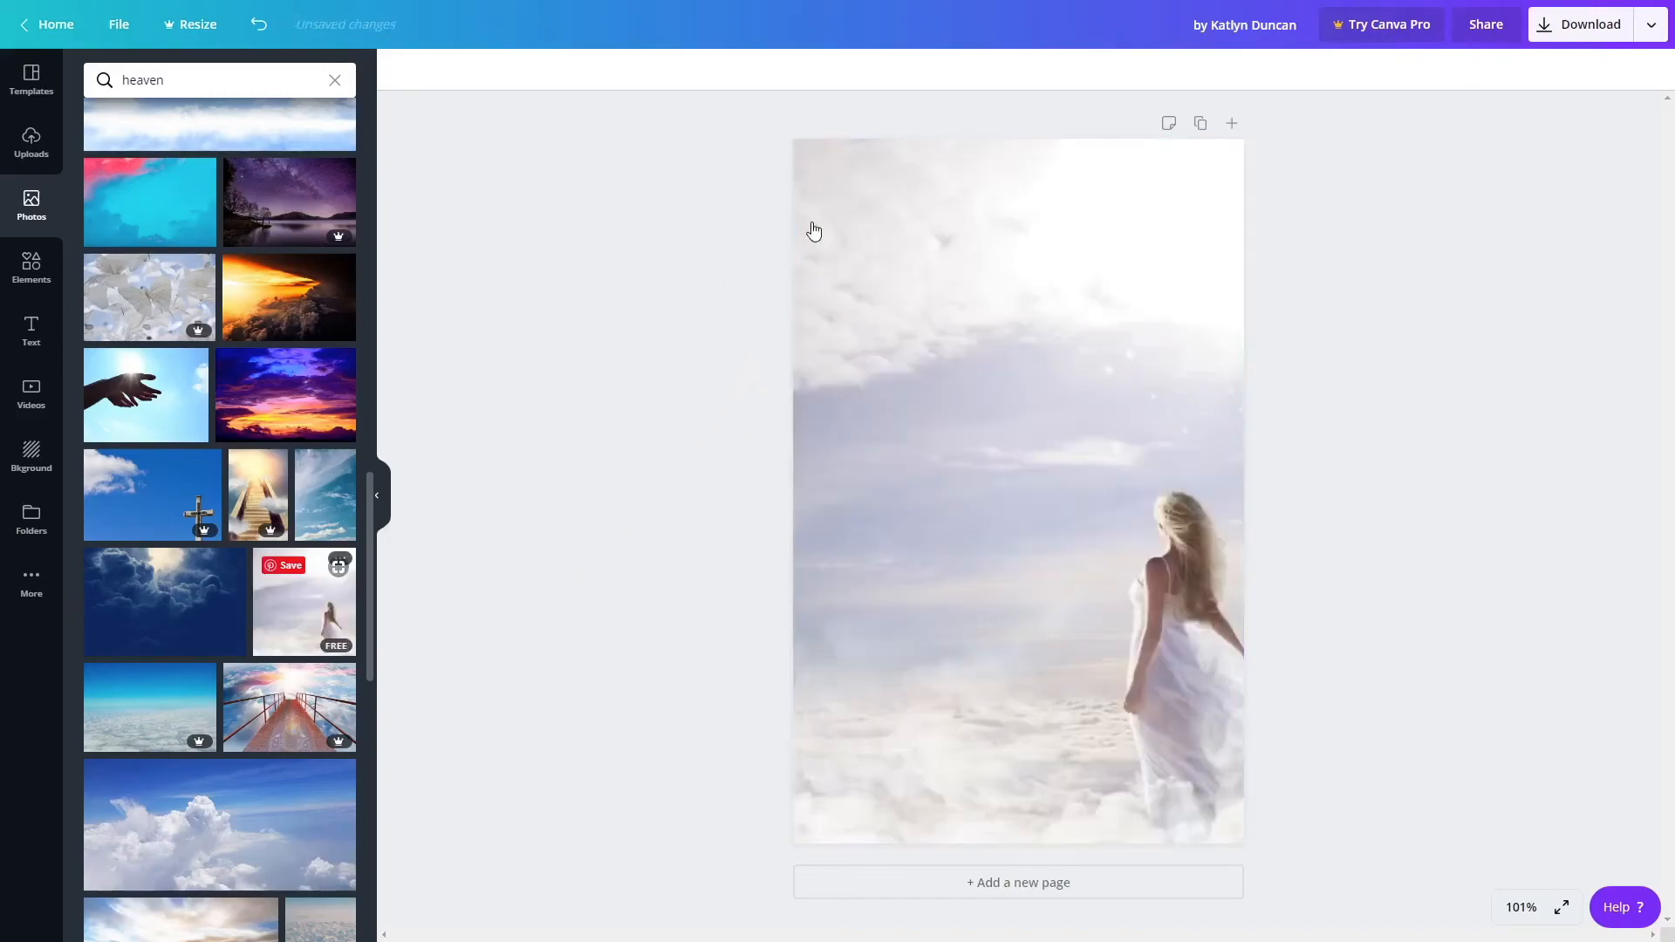
double_click(972, 538)
left_click_drag(972, 532, 802, 524)
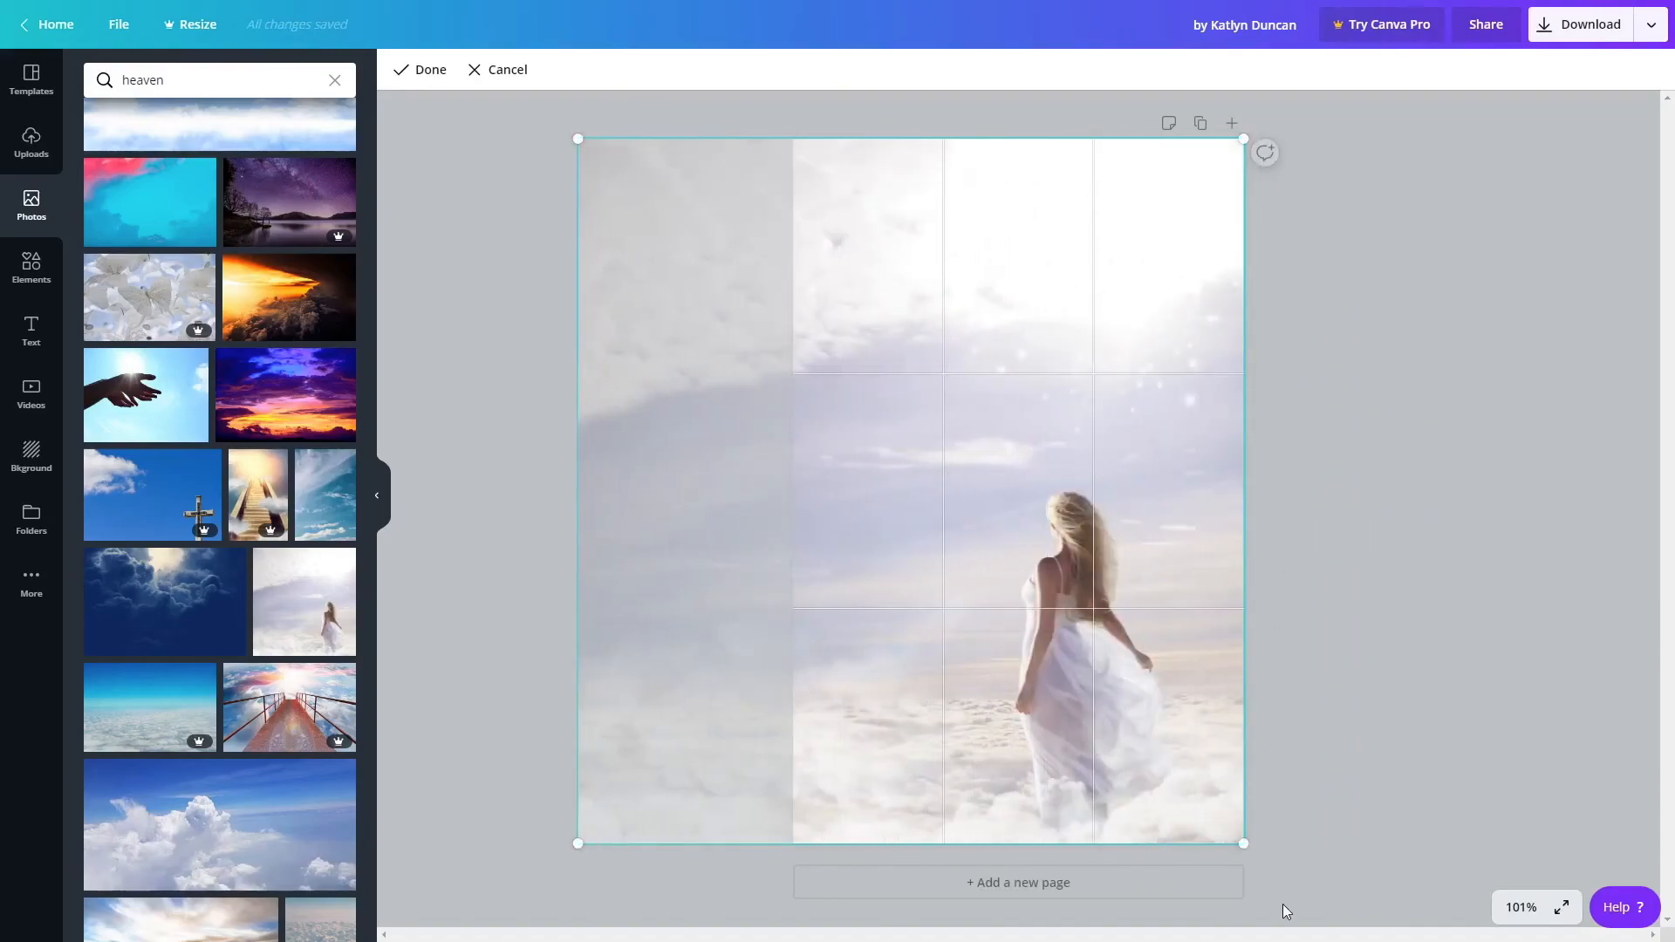
left_click_drag(1246, 844, 1177, 285)
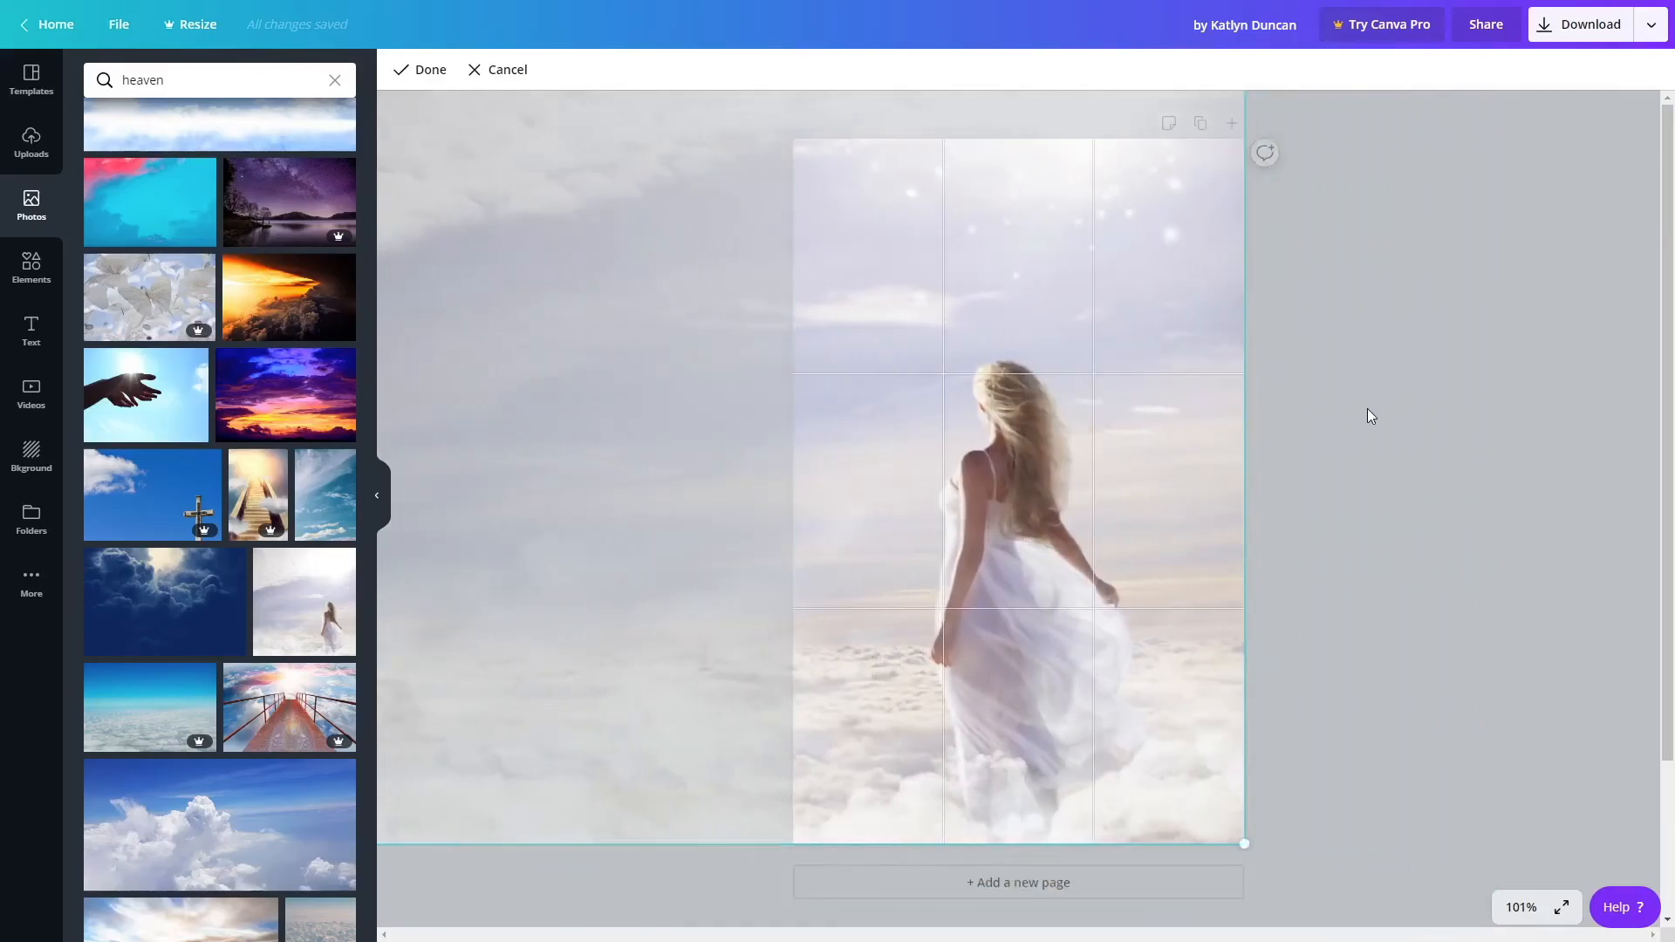
left_click(1368, 410)
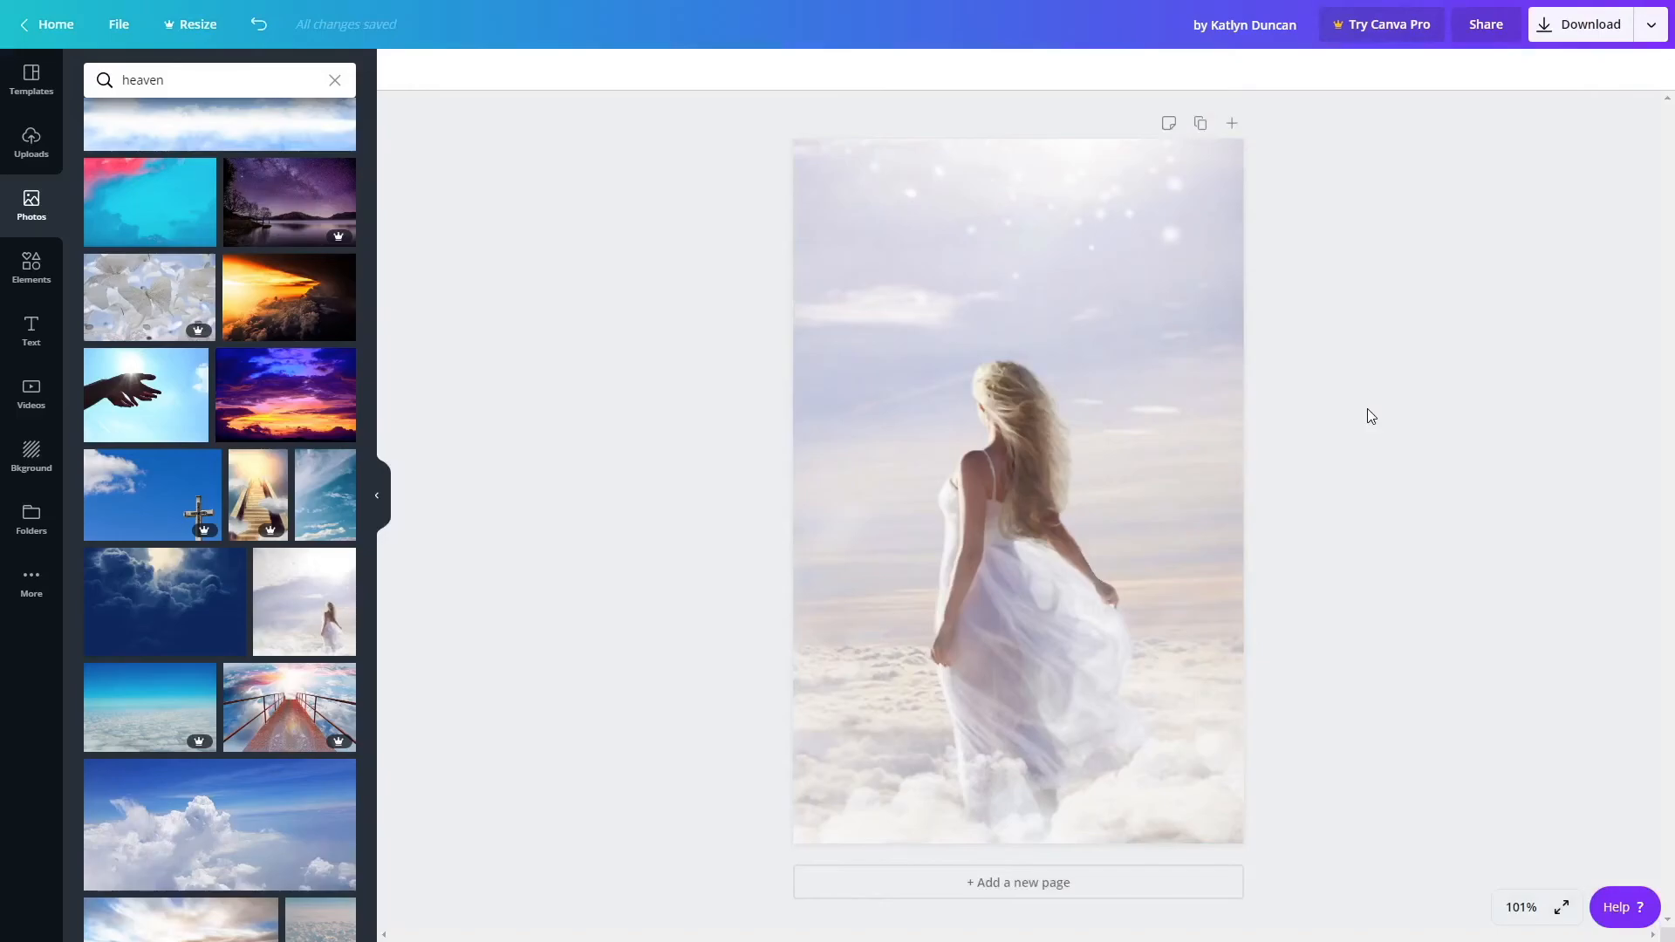
Try reframing the background photo on the empty clouds, then return the crop to the woman.
double_click(1002, 288)
left_click_drag(1003, 288, 1431, 280)
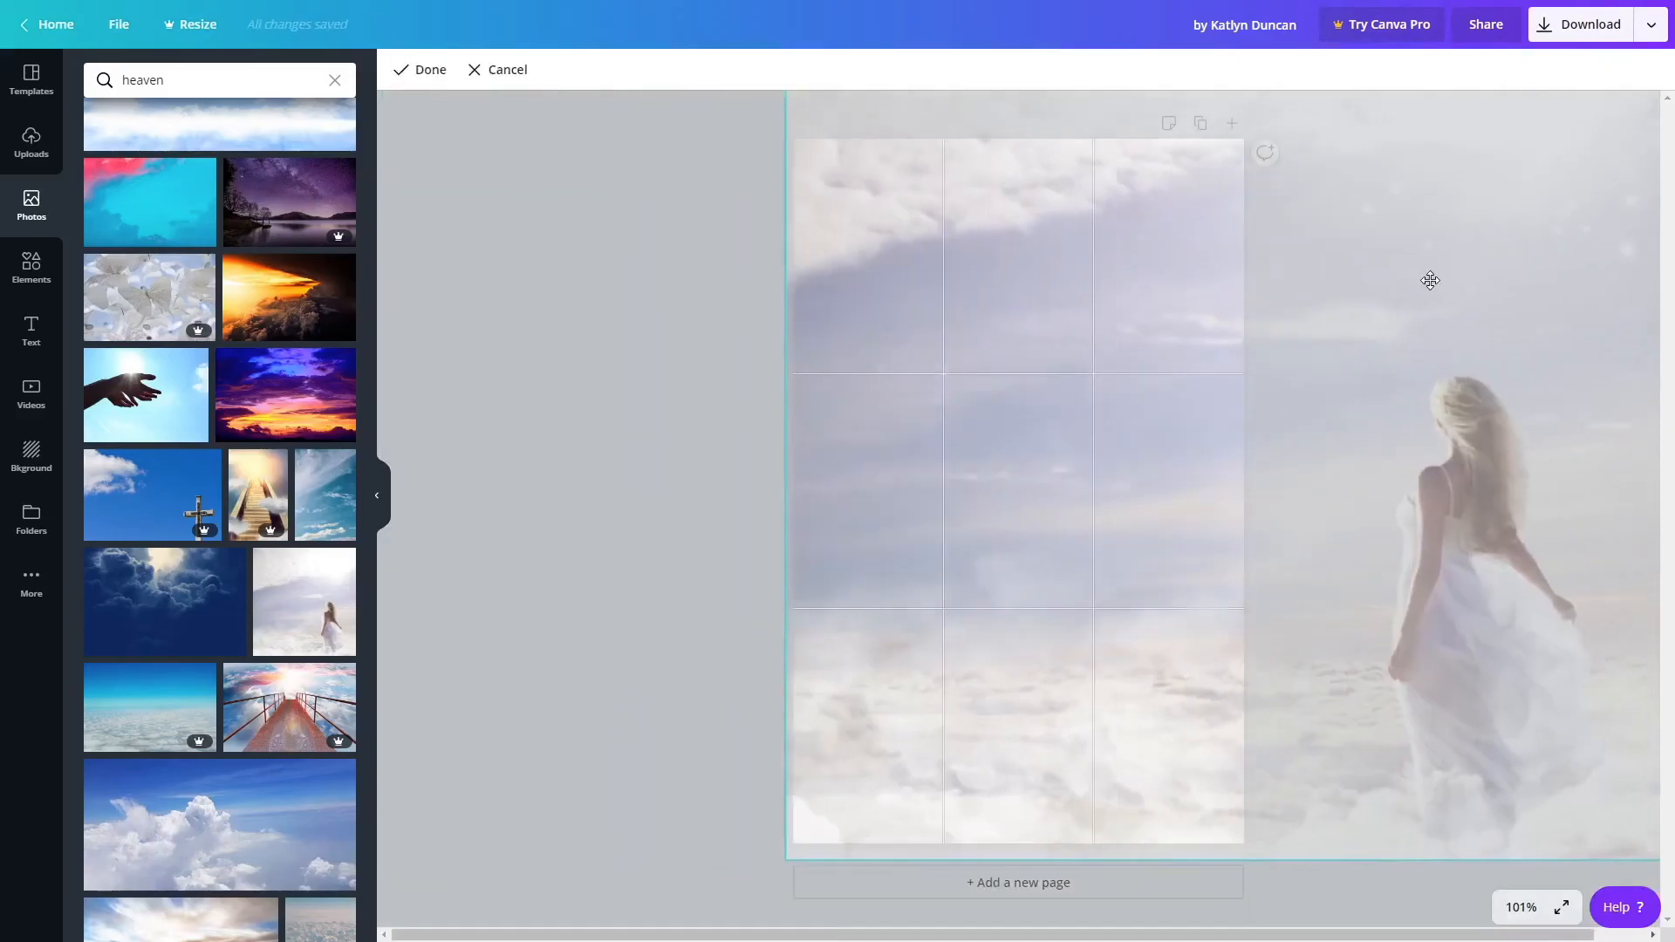
left_click(665, 389)
double_click(1098, 434)
left_click_drag(1119, 404, 647, 355)
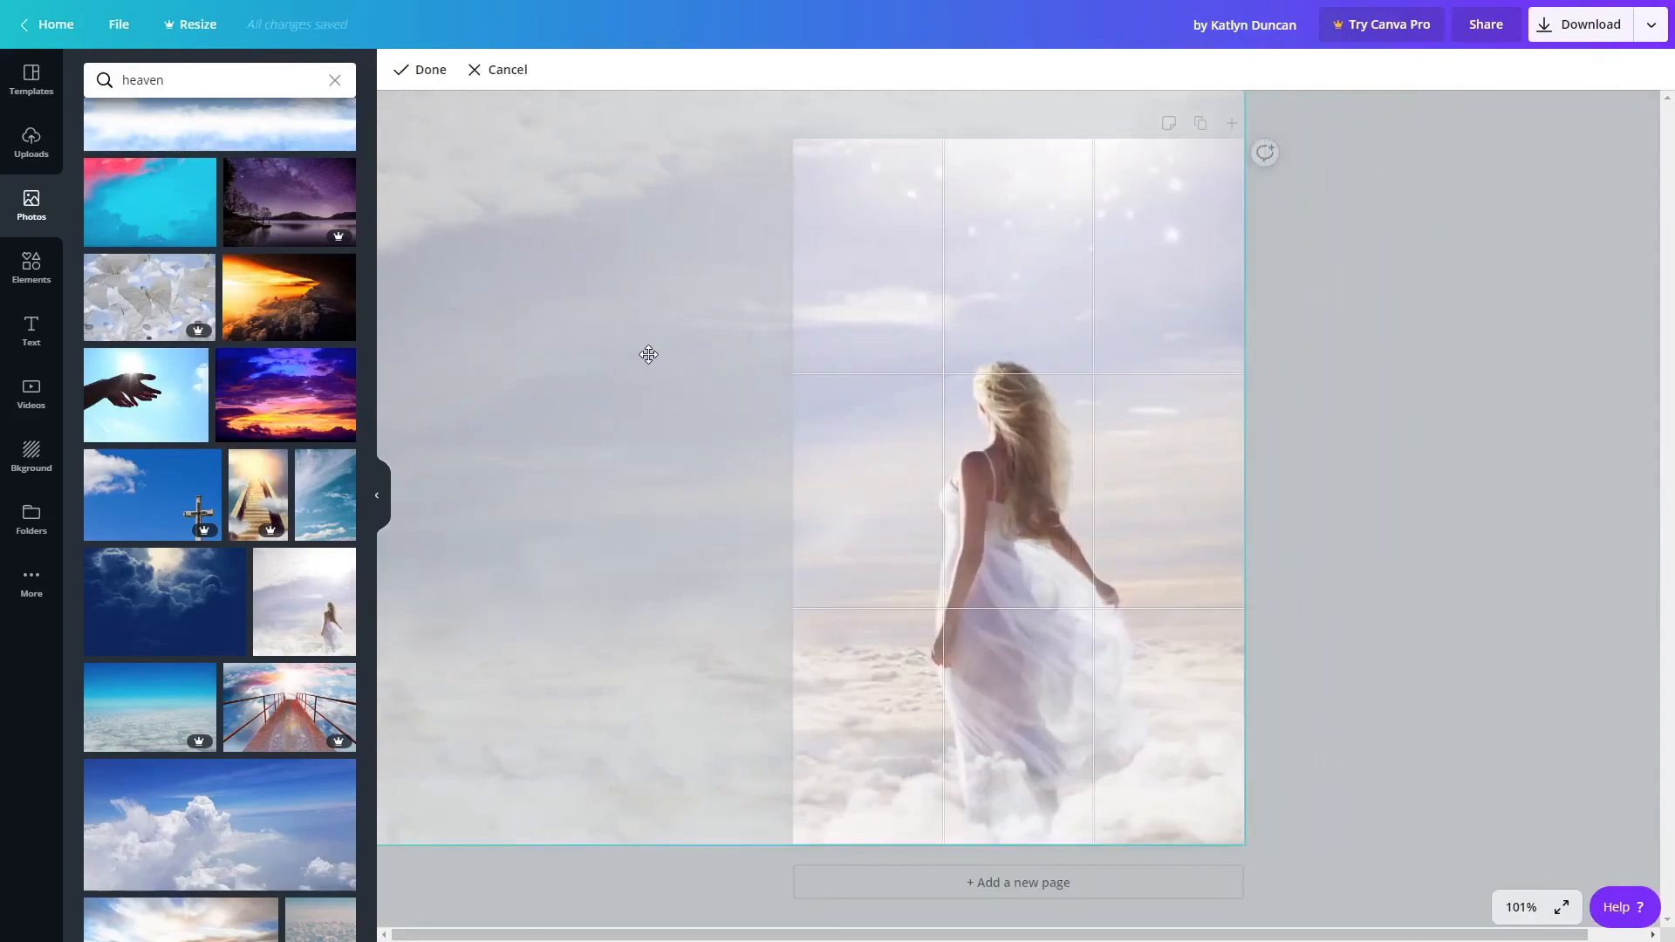
left_click(1309, 425)
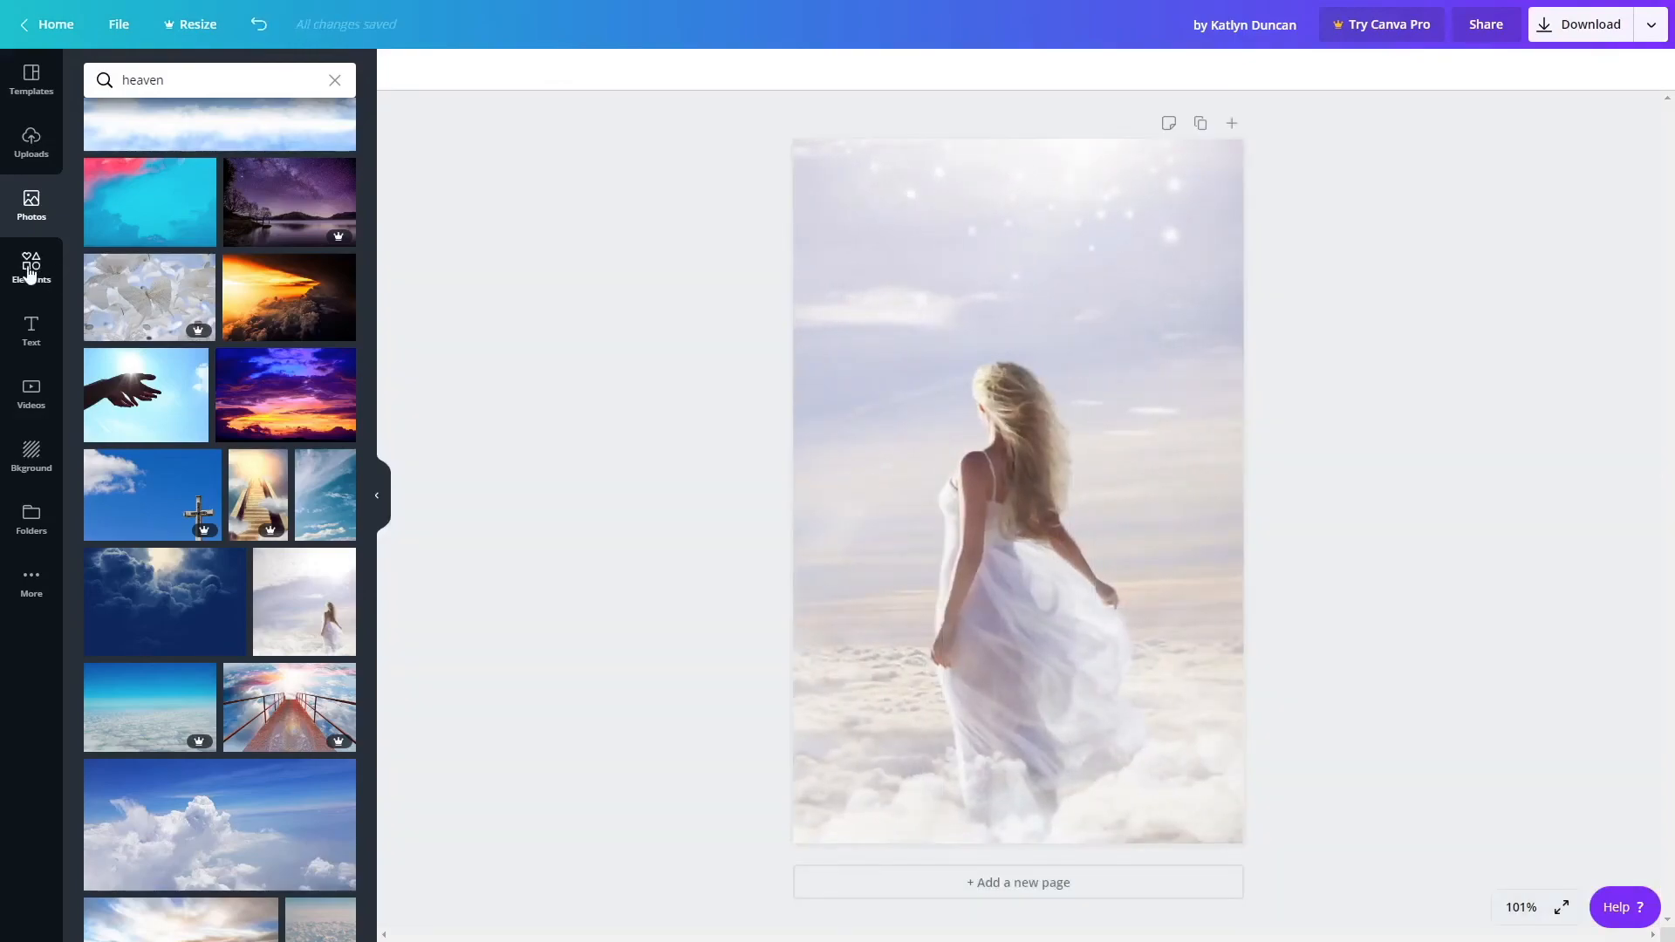
Try a square shape over the cover's upper area and a circular frame at its center, deleting each one.
left_click(31, 273)
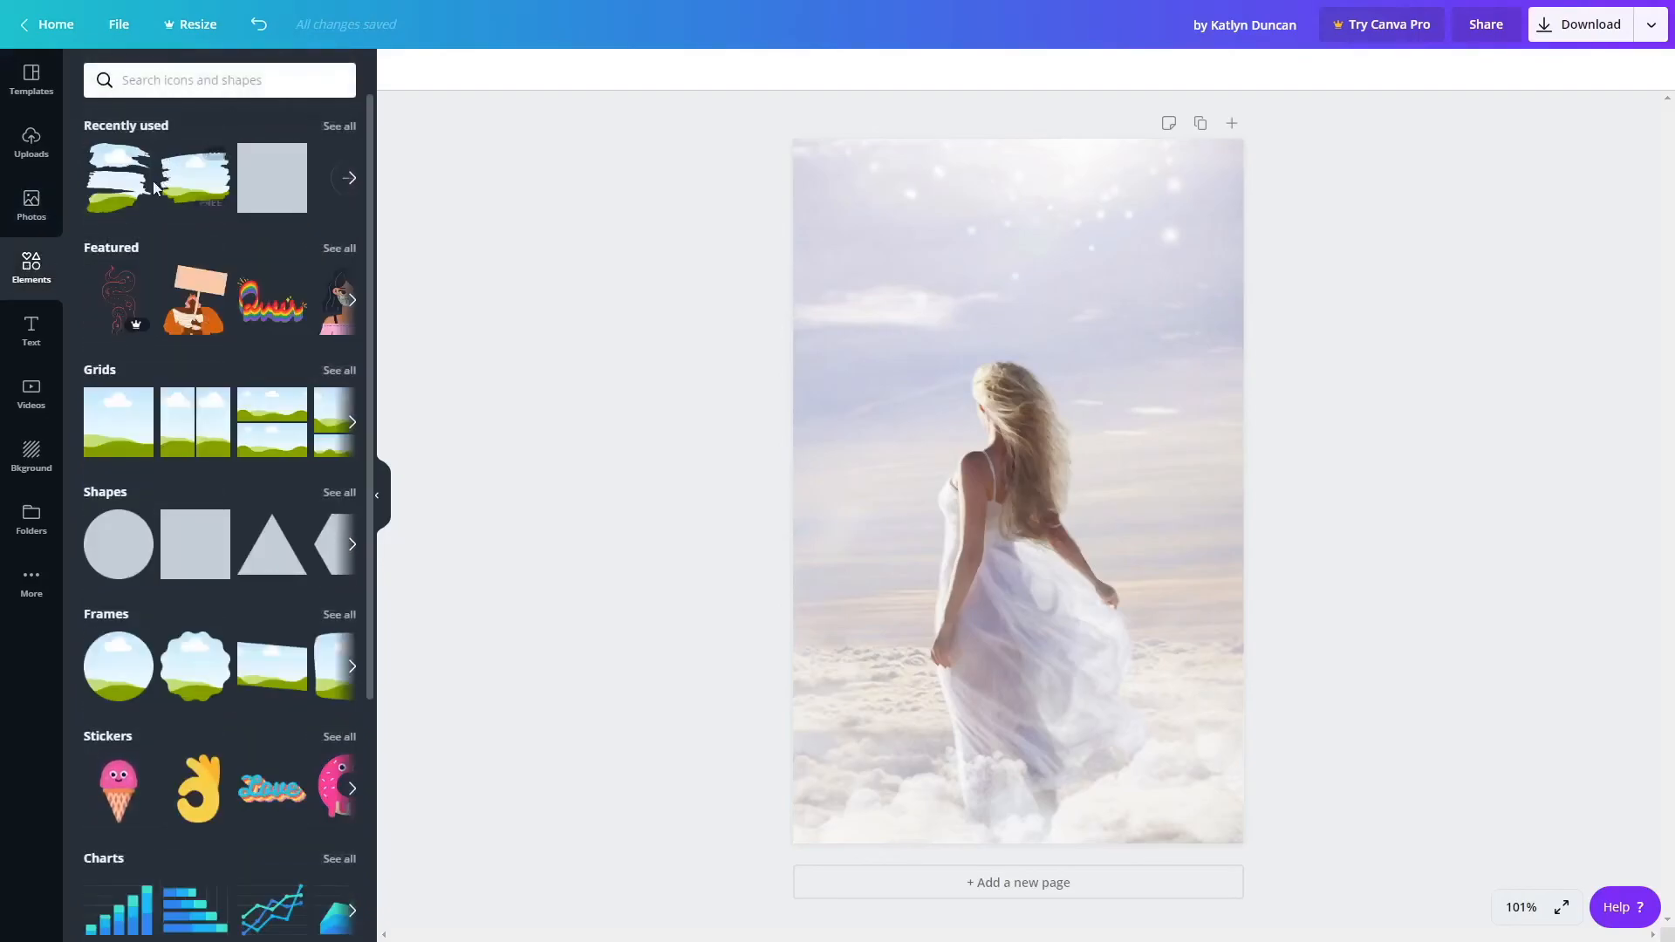
scroll(262, 349, "down", 1)
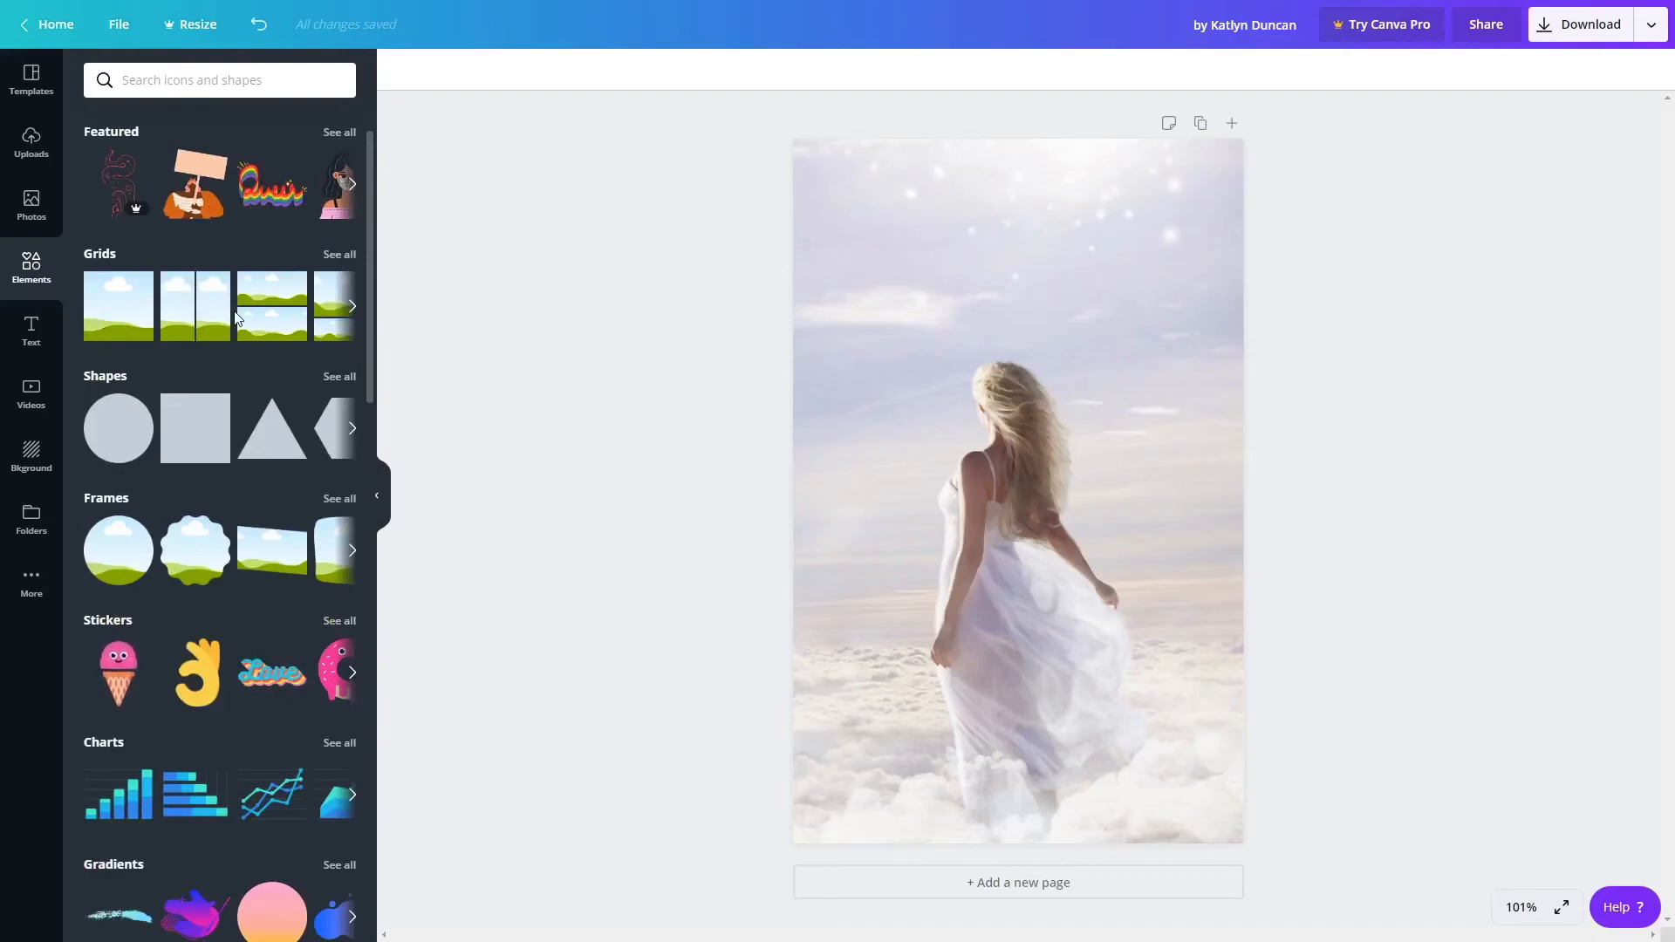
left_click(181, 436)
left_click_drag(1061, 554, 933, 337)
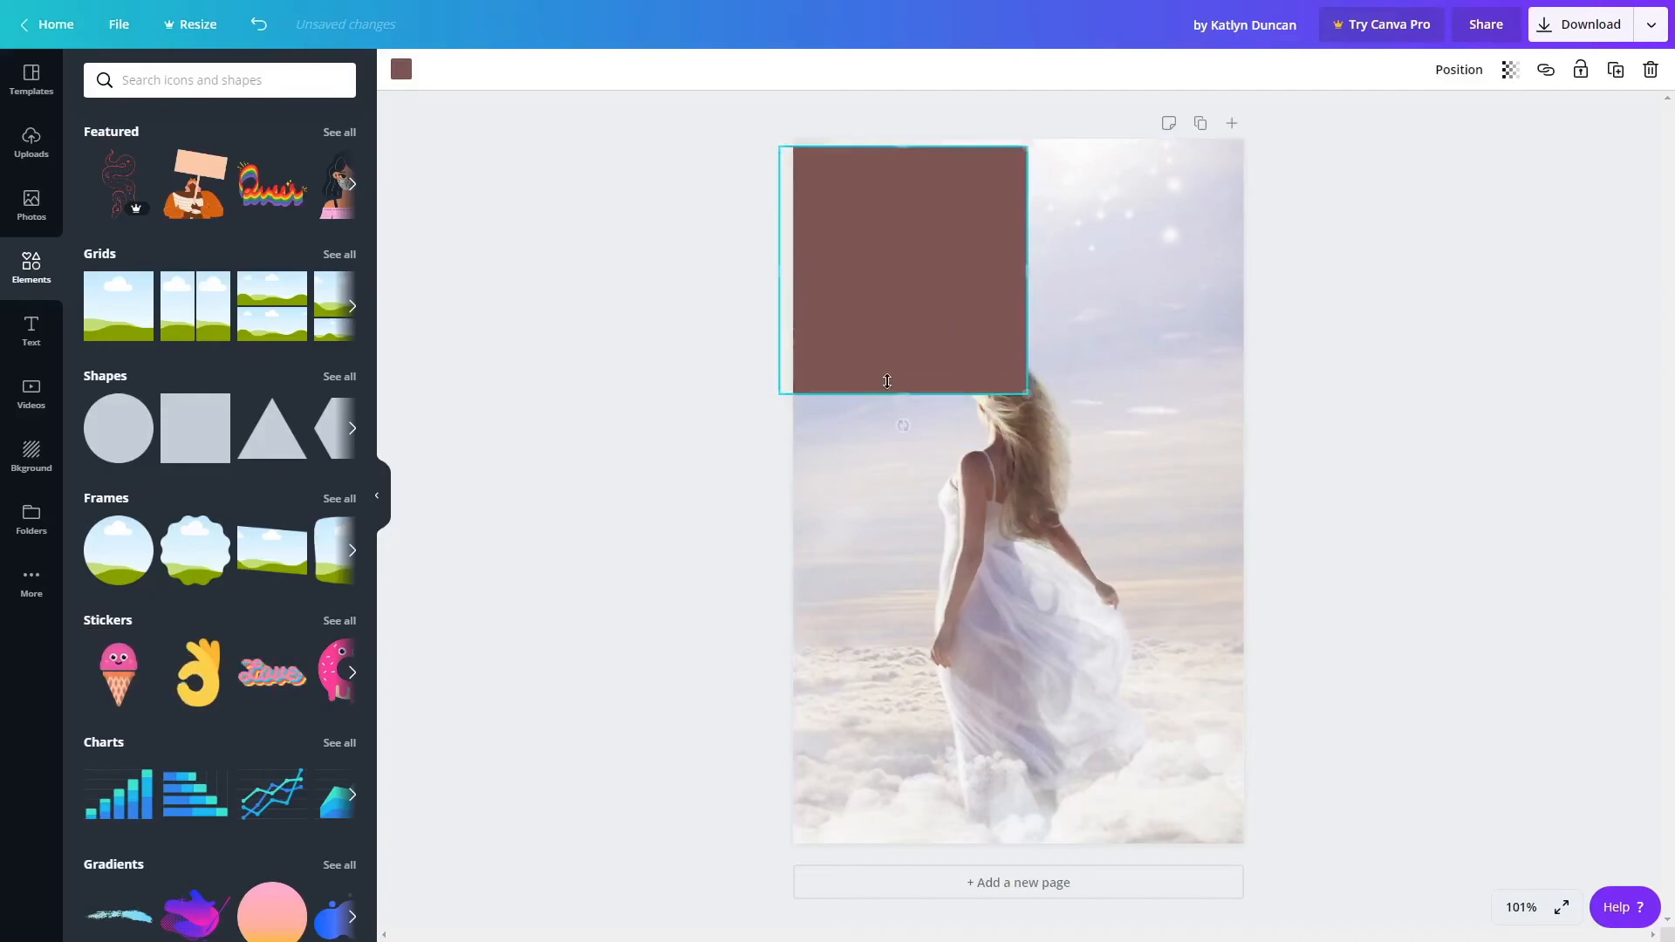
left_click_drag(904, 393, 978, 280)
left_click_drag(1037, 217, 1240, 215)
key("Delete")
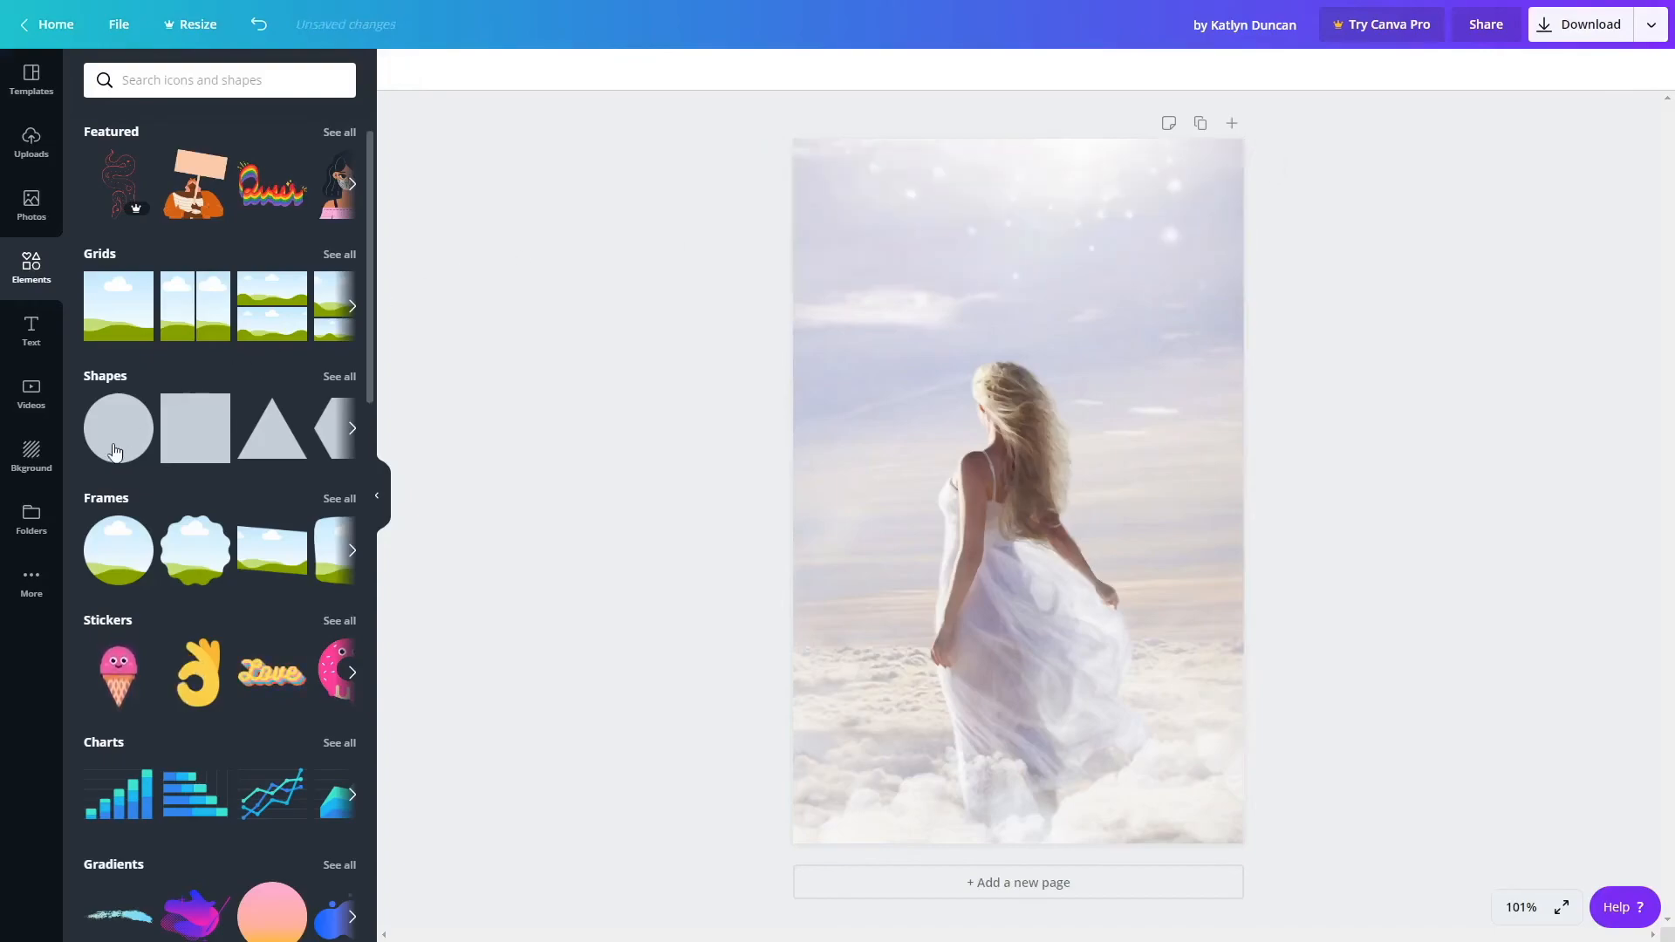
left_click(123, 568)
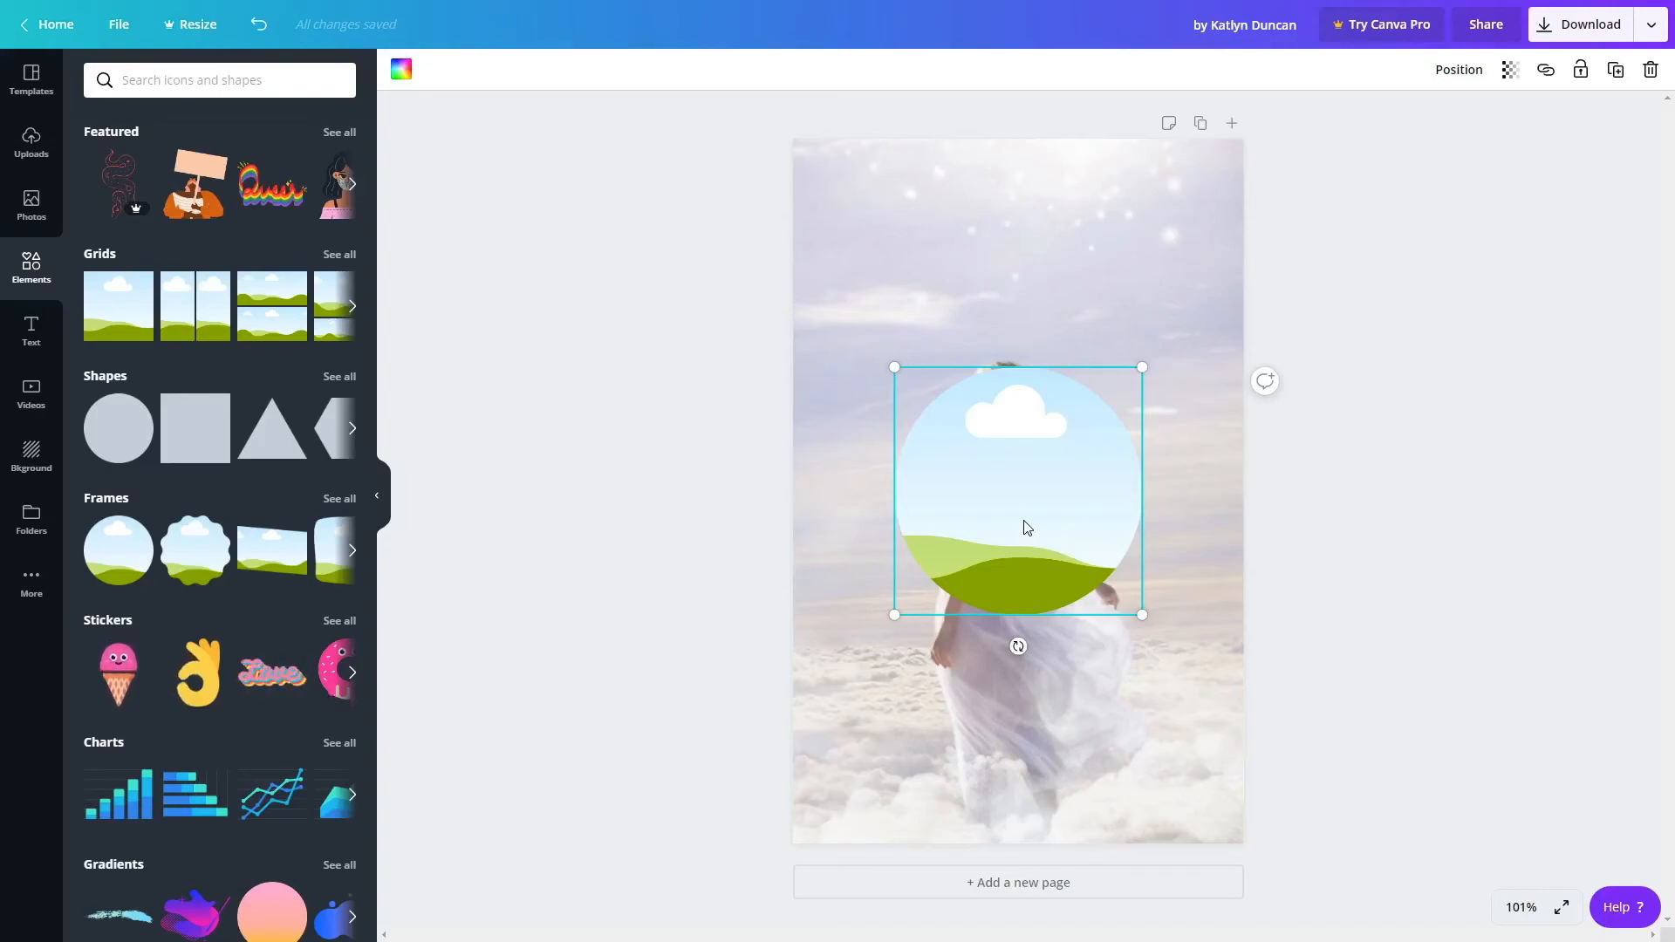
key("Delete")
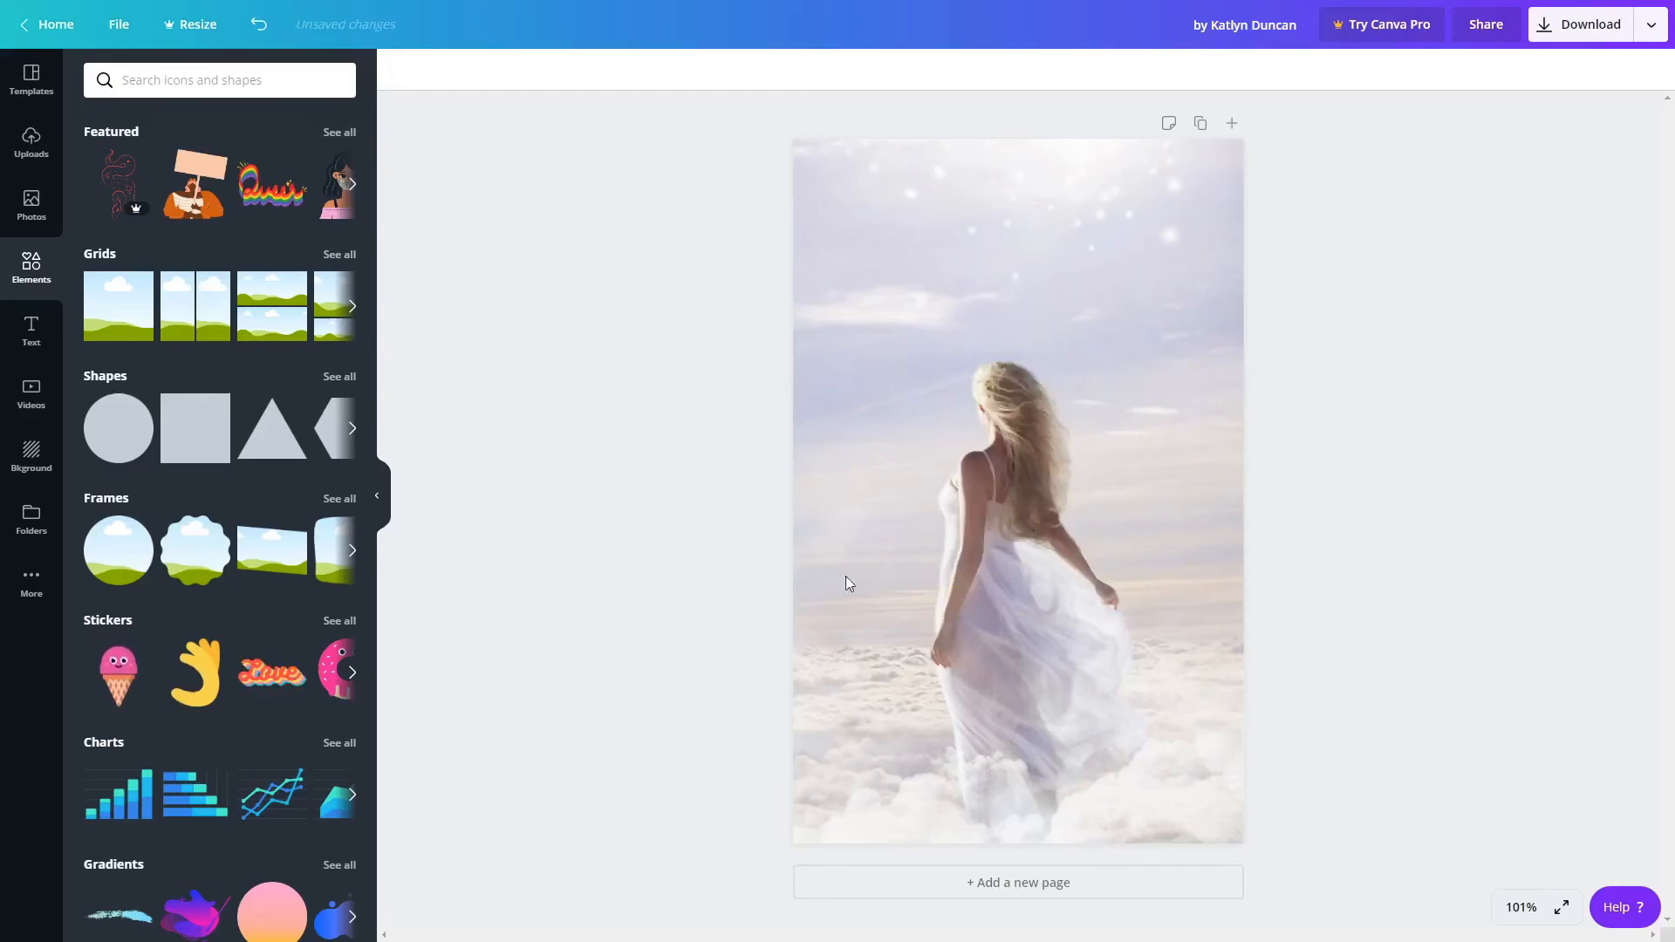
Browse the elements library through charts, gradients, lines and the illustration collections.
scroll(196, 501, "down", 3)
scroll(175, 636, "down", 13)
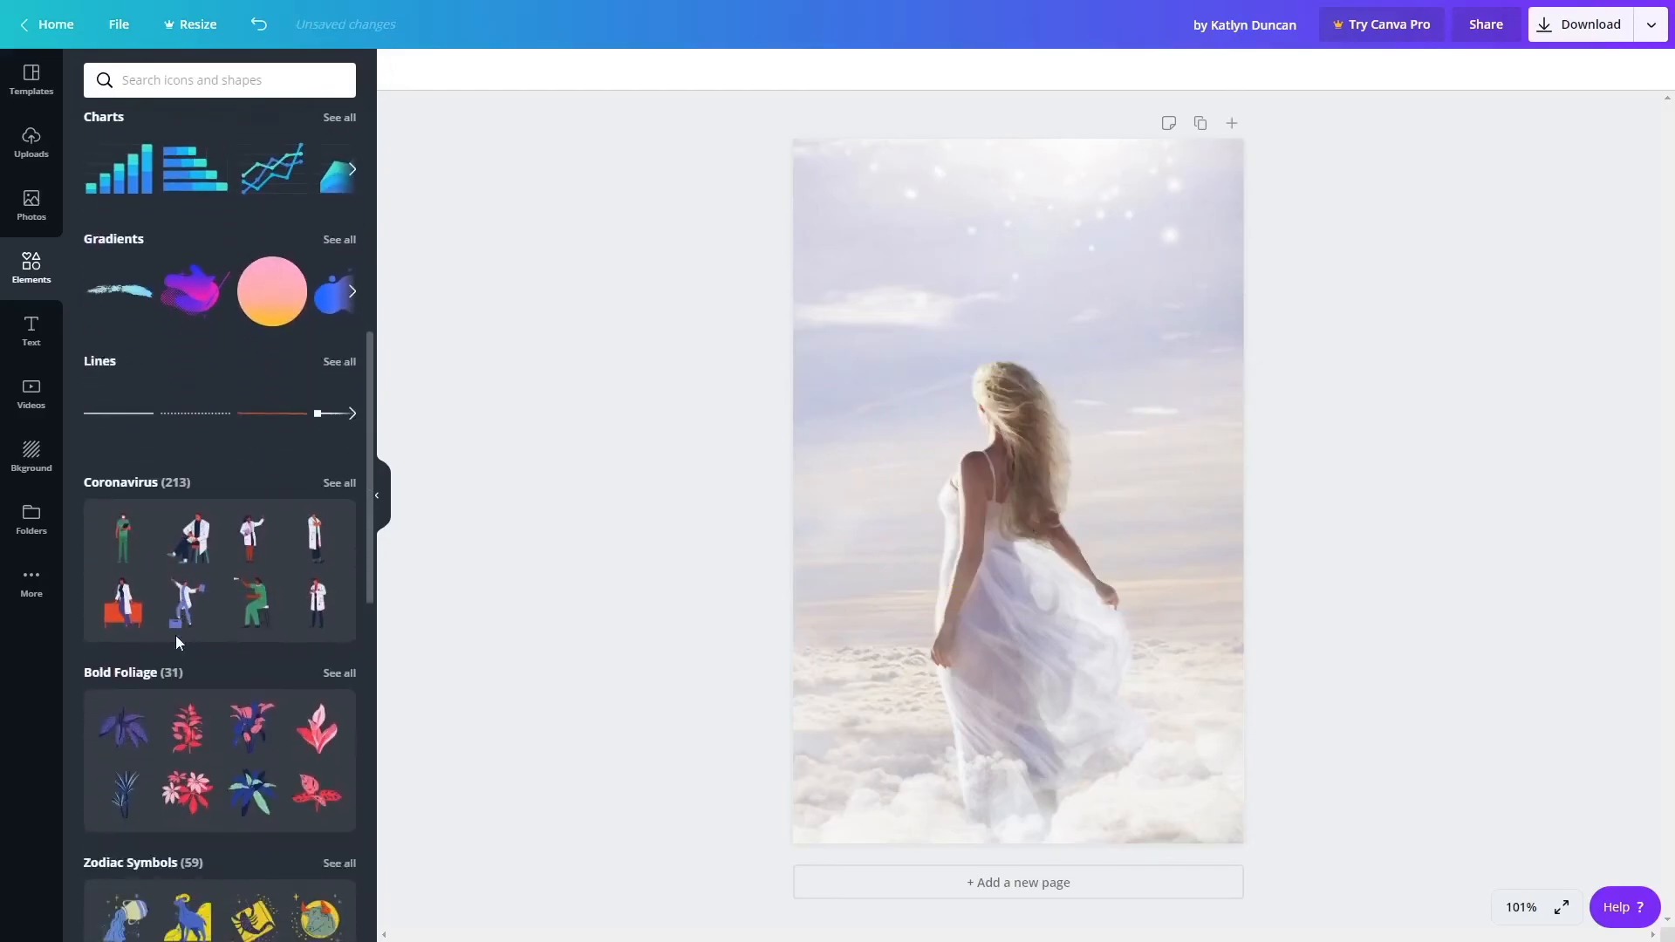
scroll(177, 644, "down", 6)
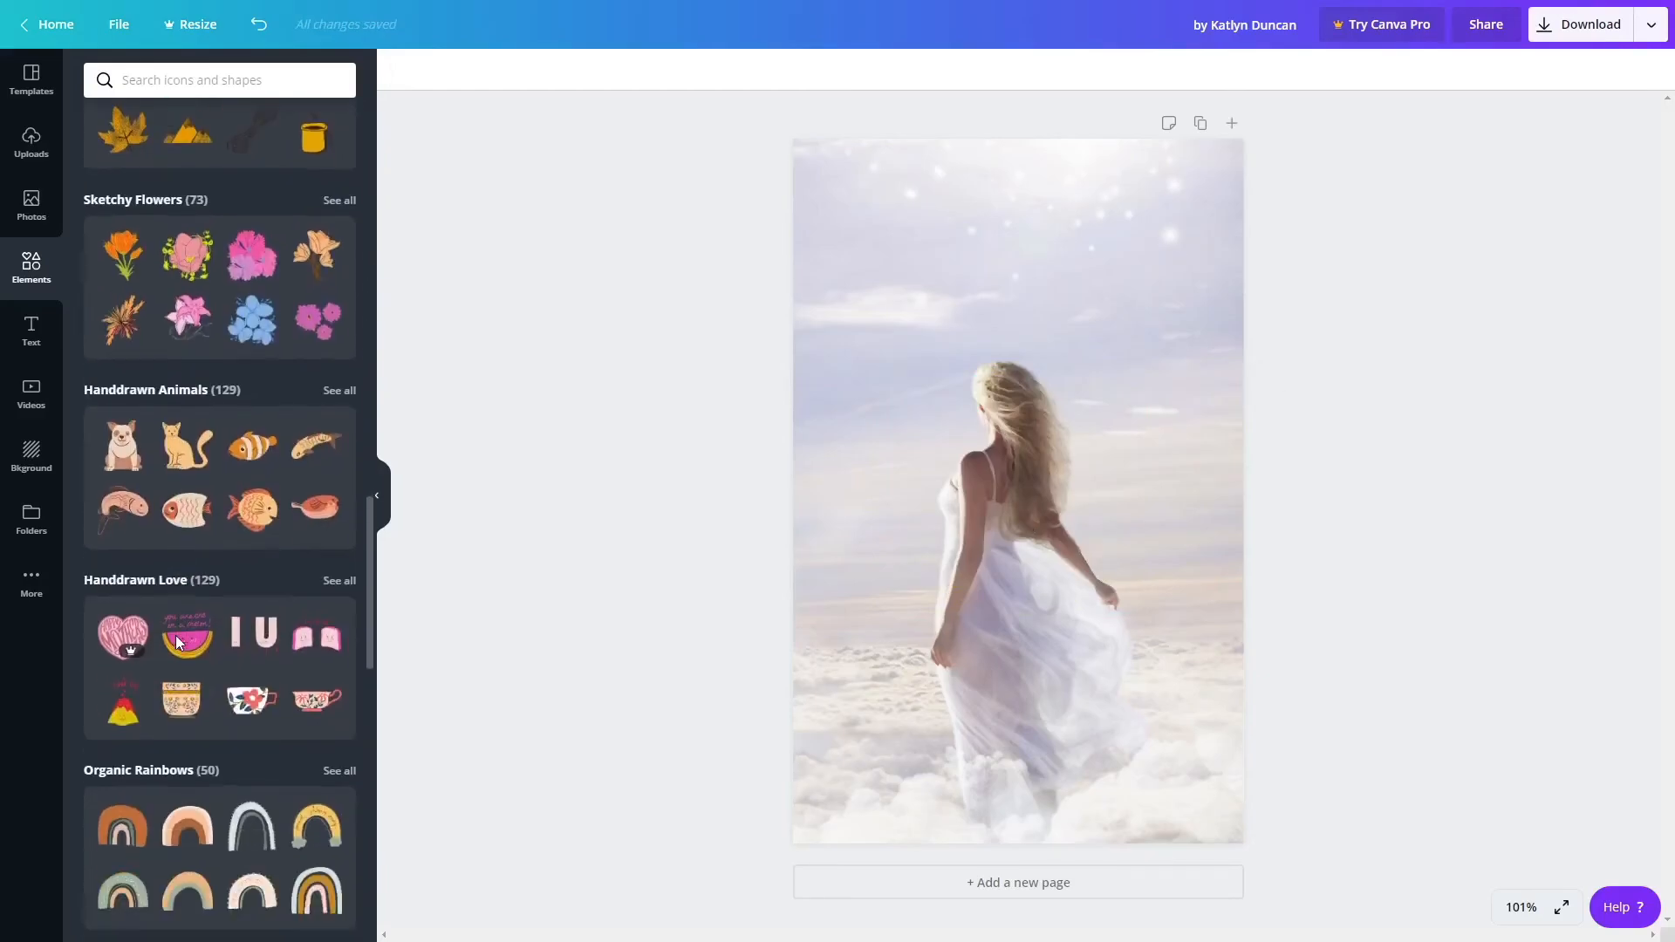
scroll(178, 644, "up", 6)
scroll(177, 644, "up", 20)
left_click(254, 80)
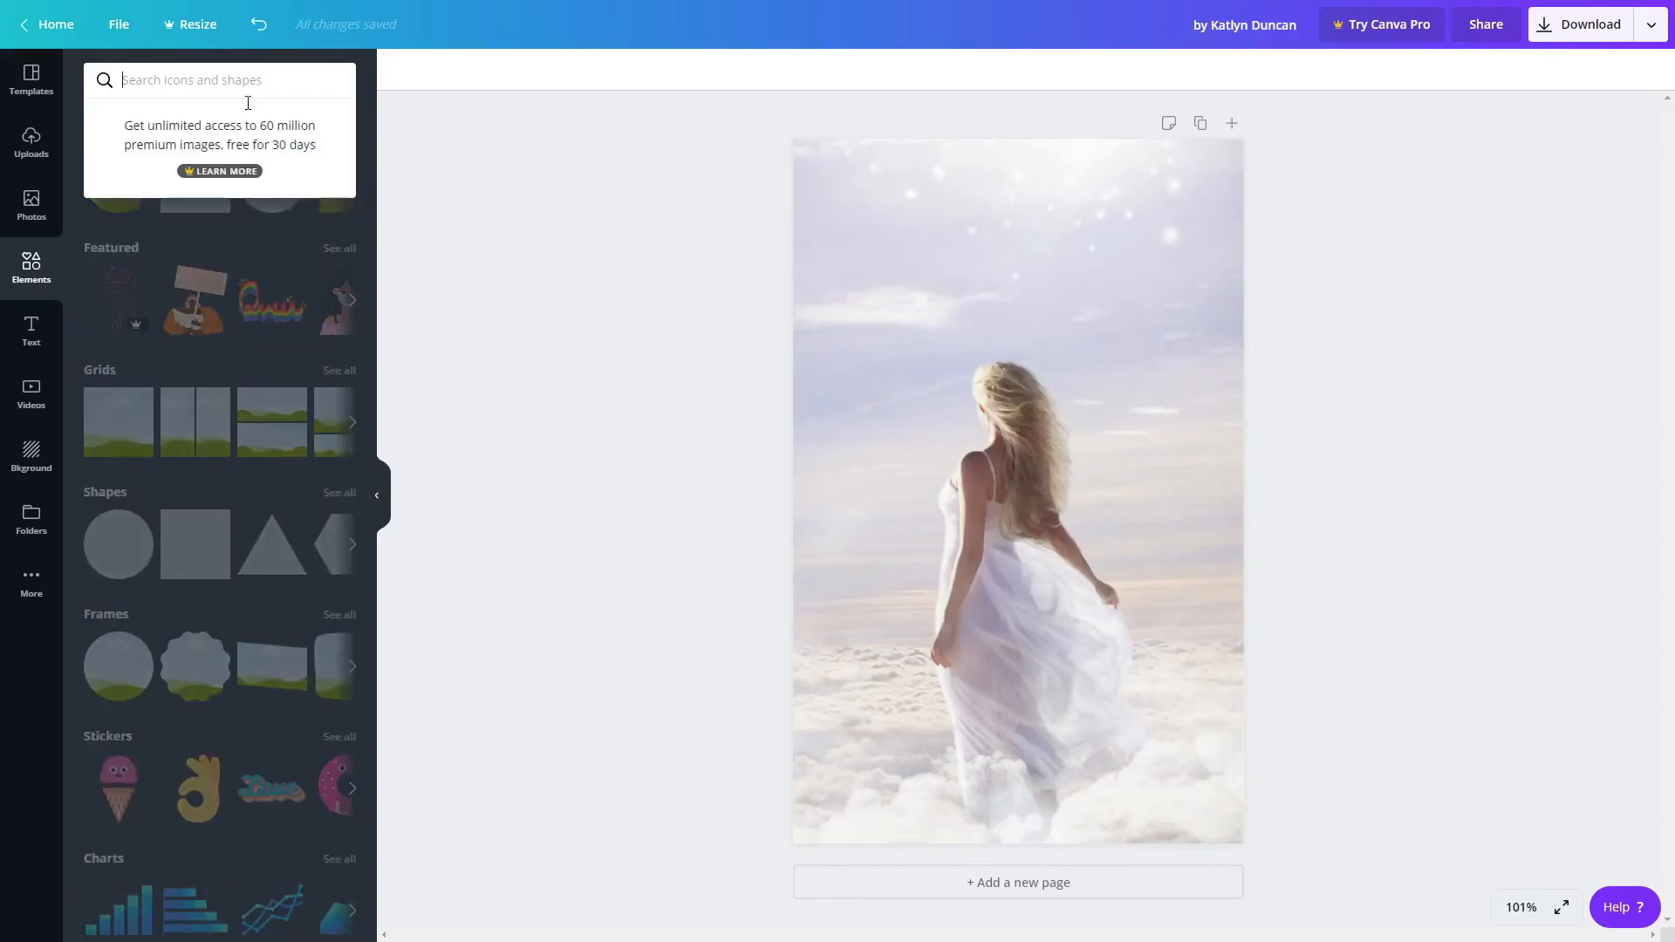
left_click(509, 308)
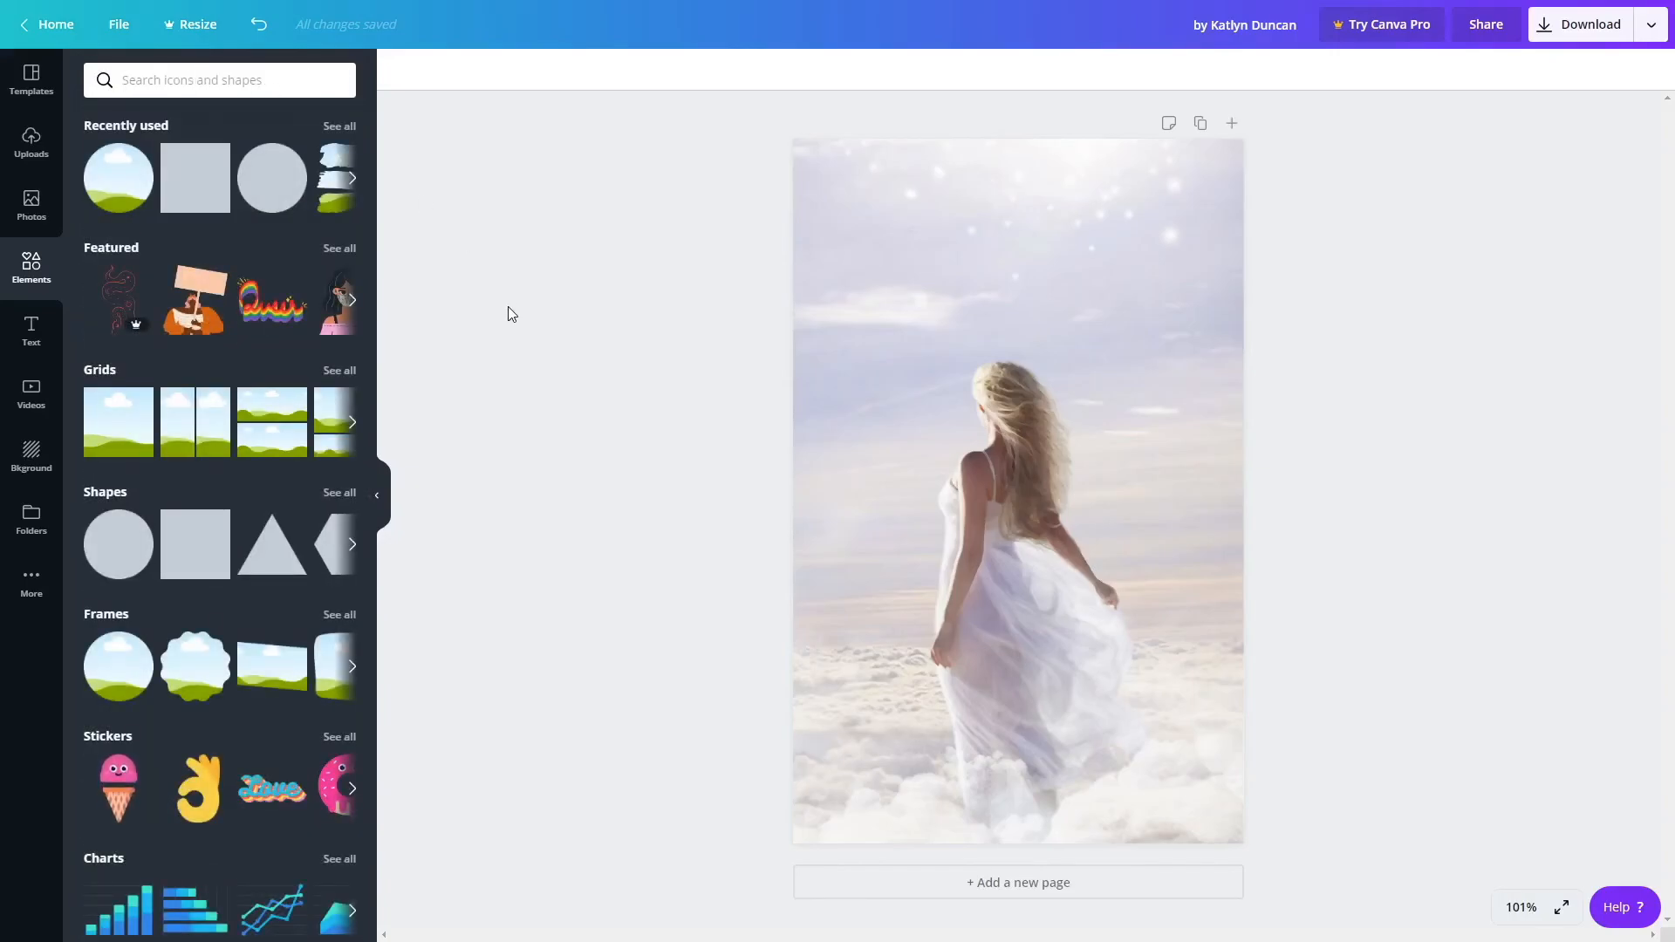
Add a heading reading "Soul Taken" and place it in the sky above the woman.
left_click(47, 344)
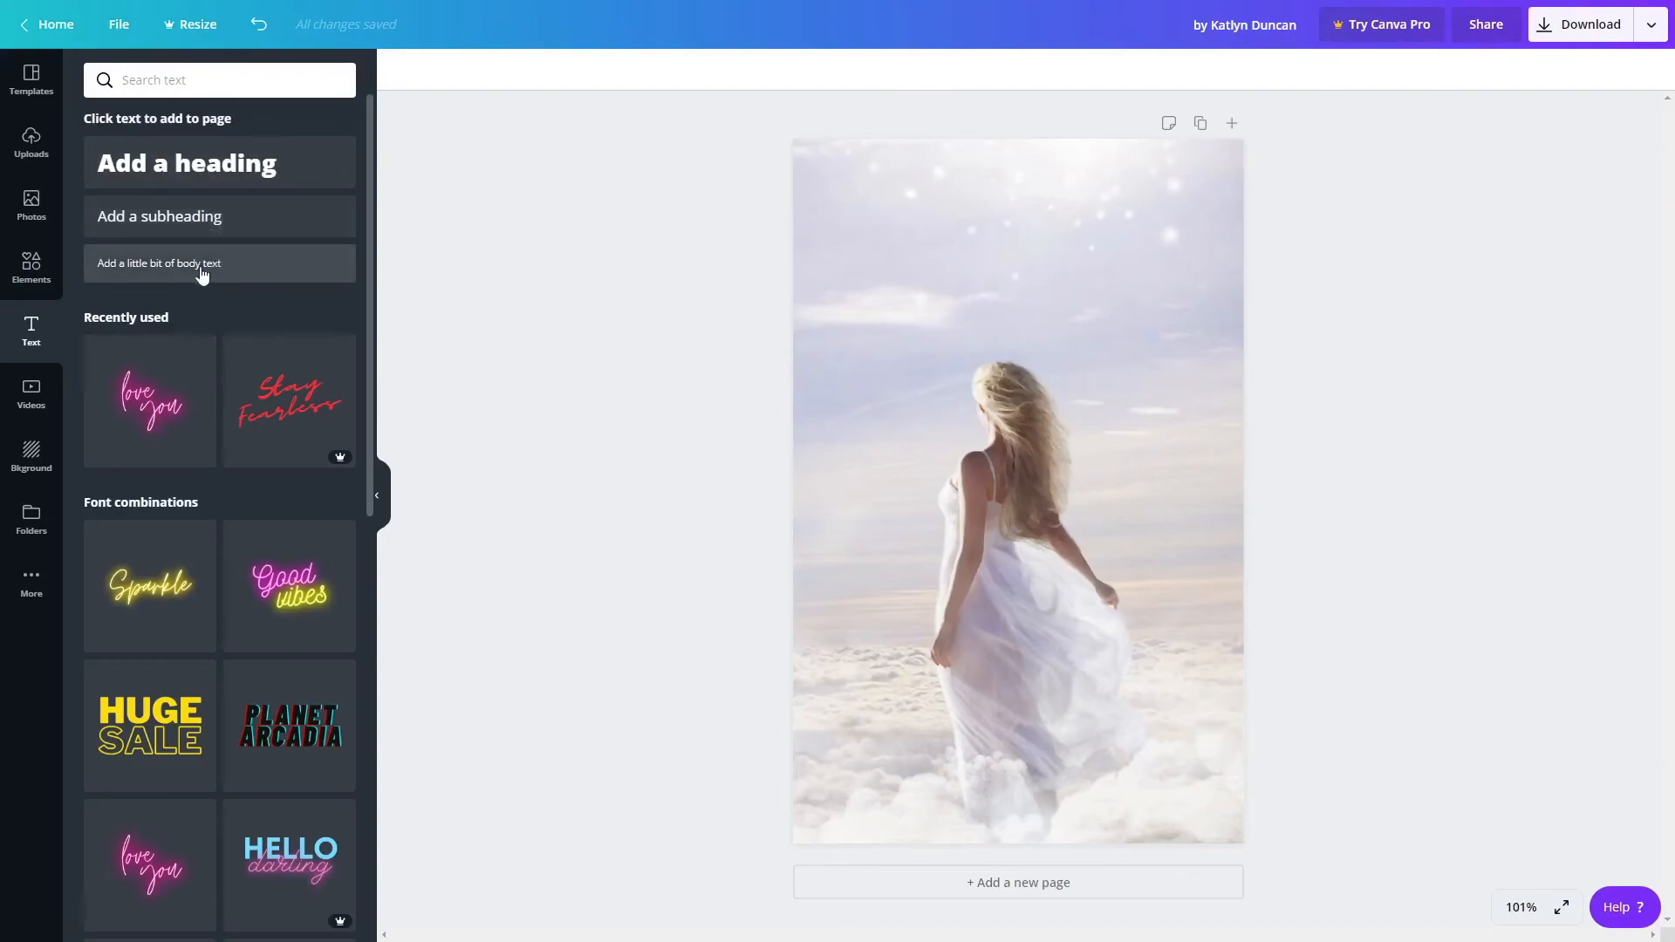
left_click(271, 177)
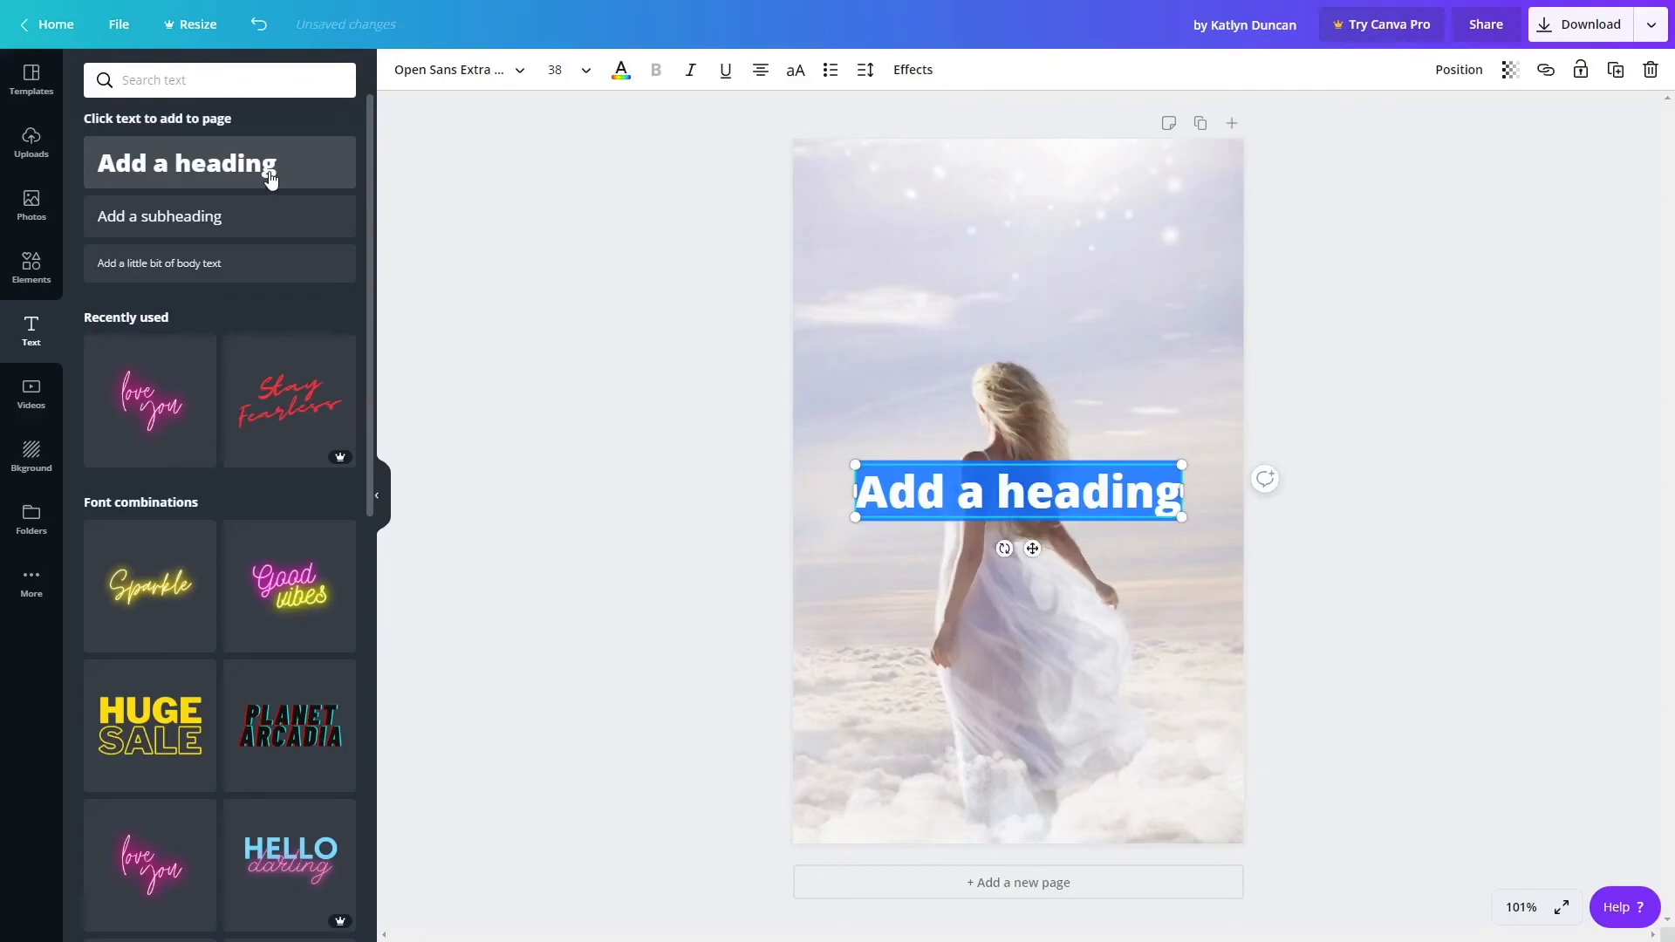
type("Soul Taken")
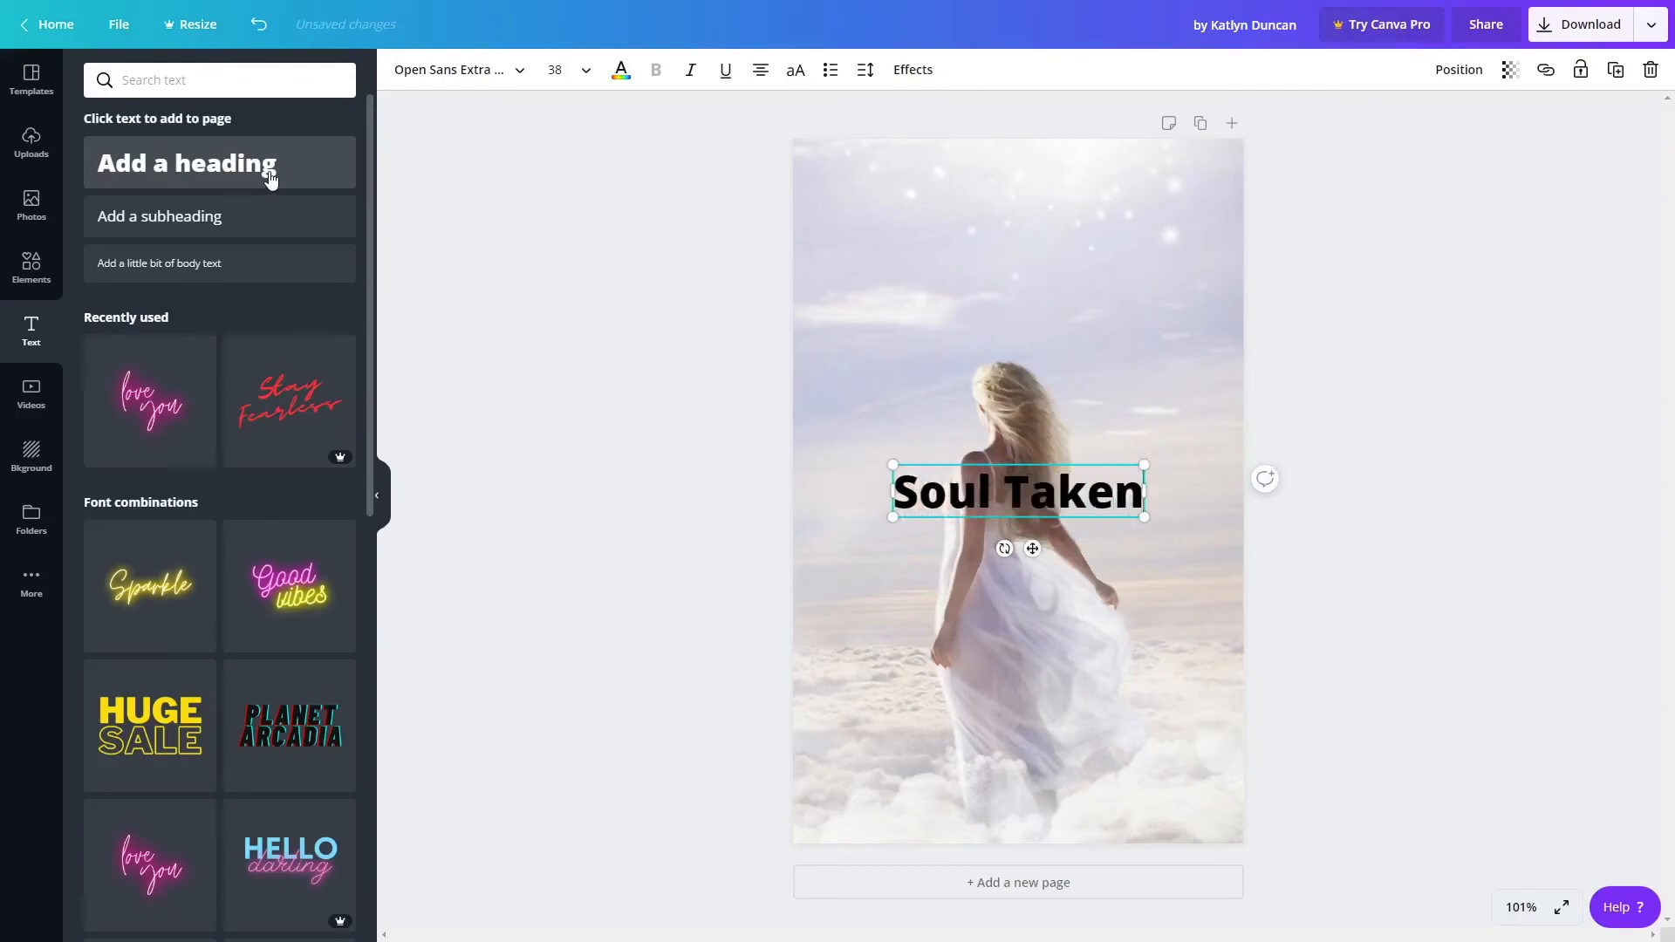
left_click_drag(1062, 497, 1007, 230)
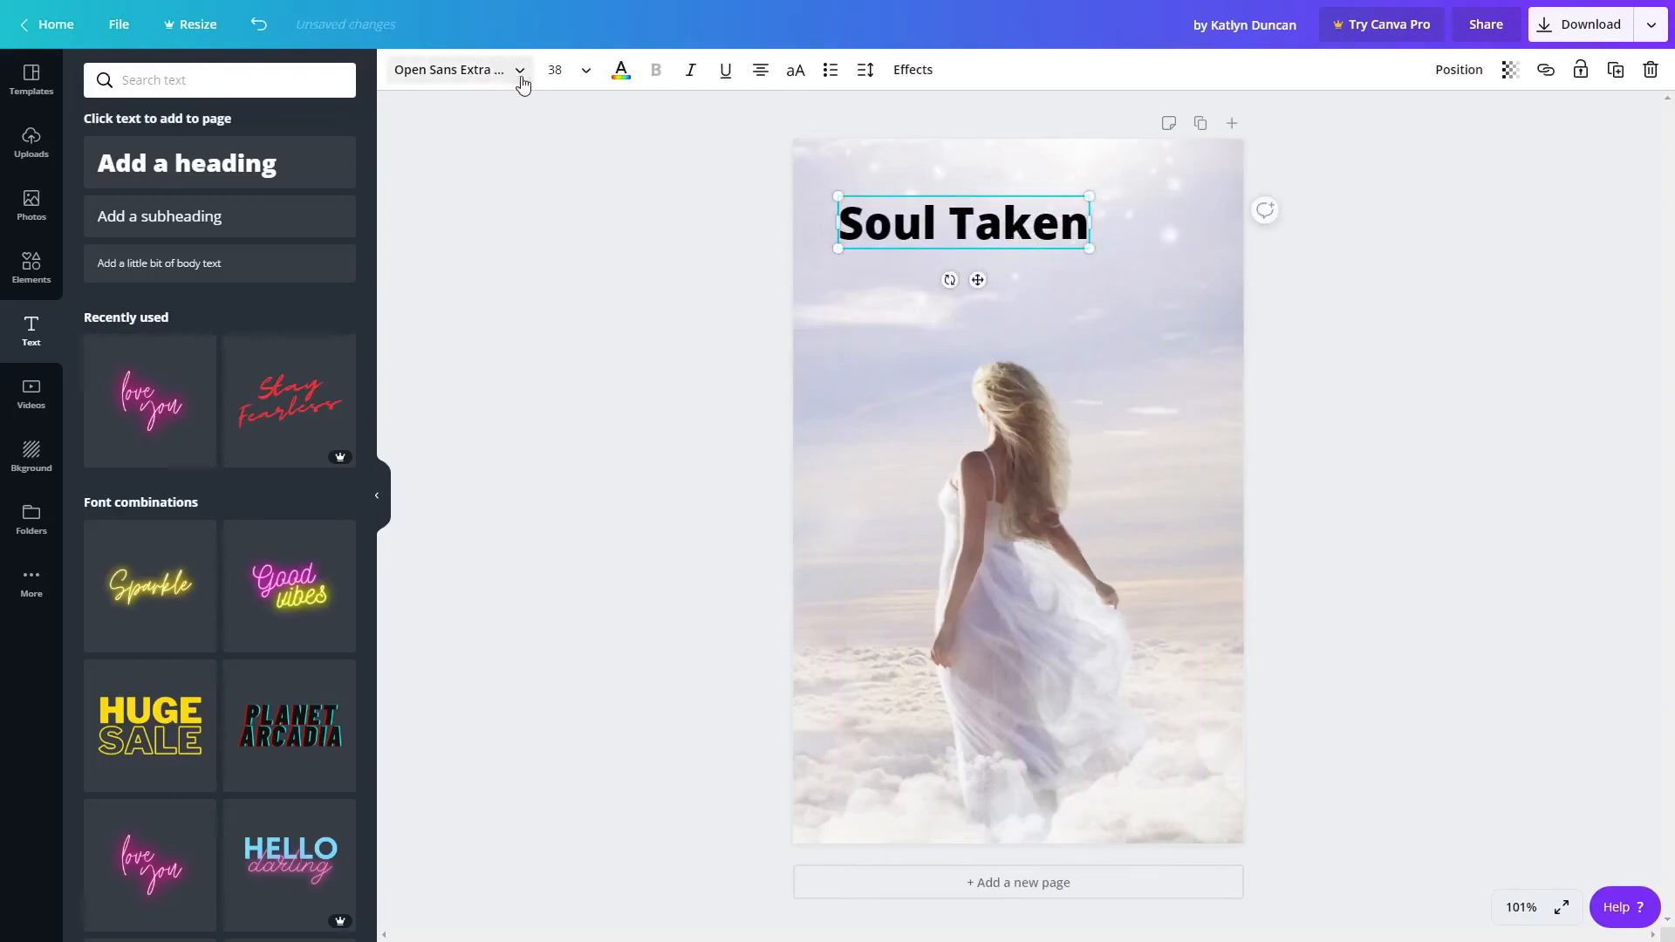
Set the title's font to Alegreya, enlarge it to about size 63.4 and center it across the page.
left_click(521, 79)
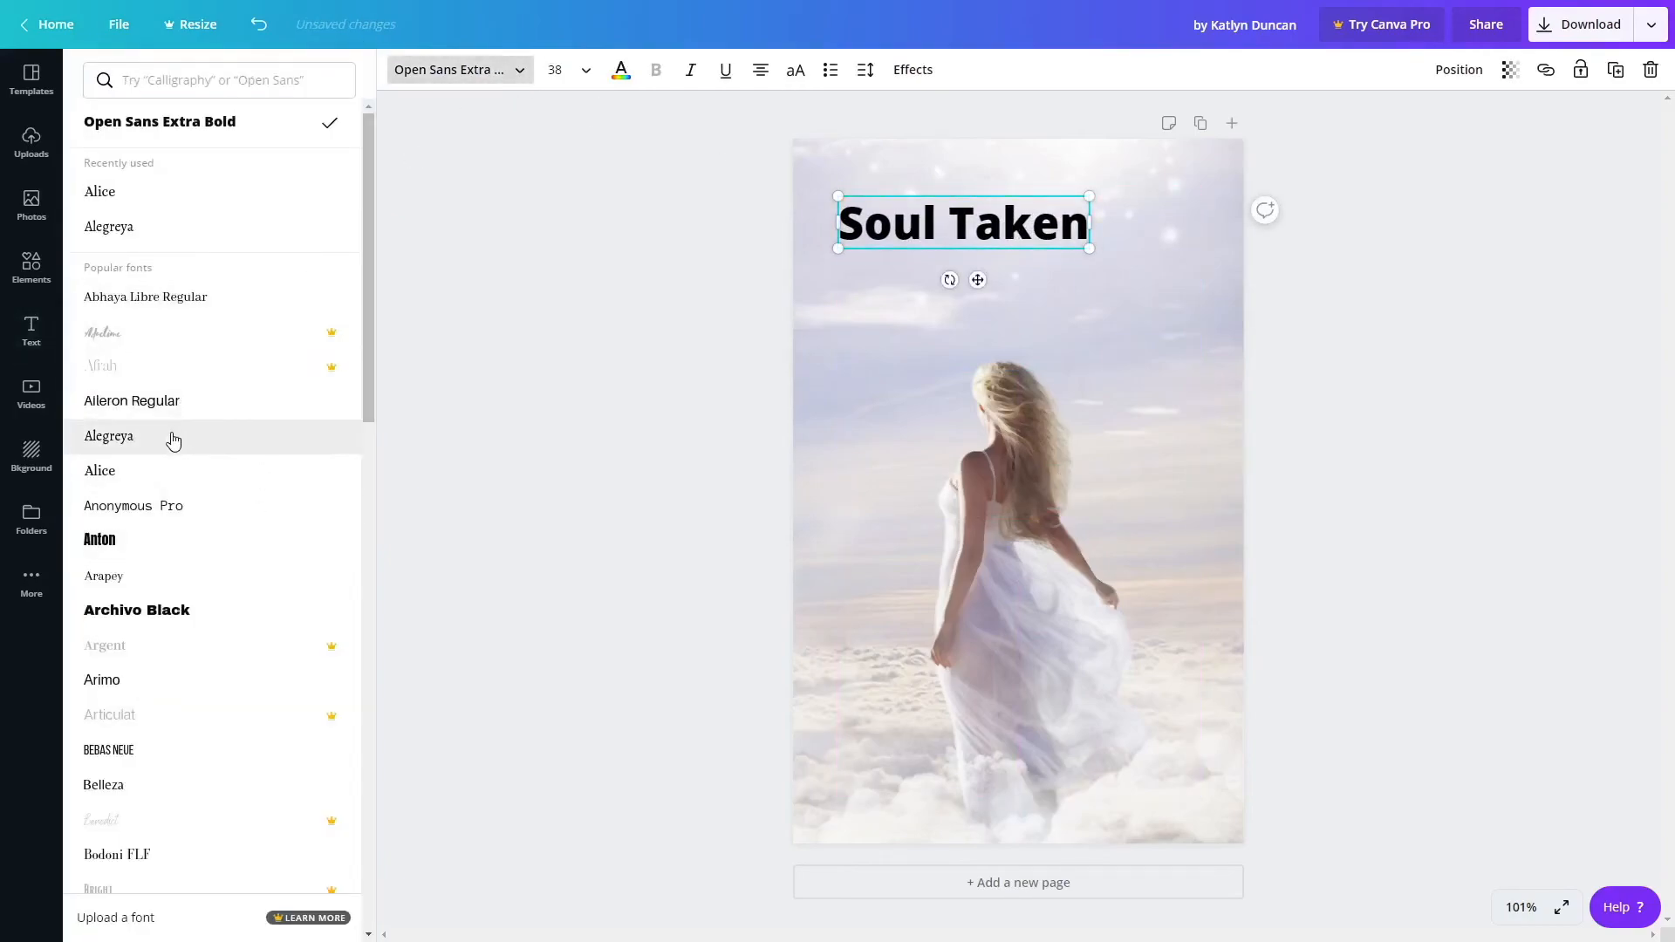
left_click(173, 442)
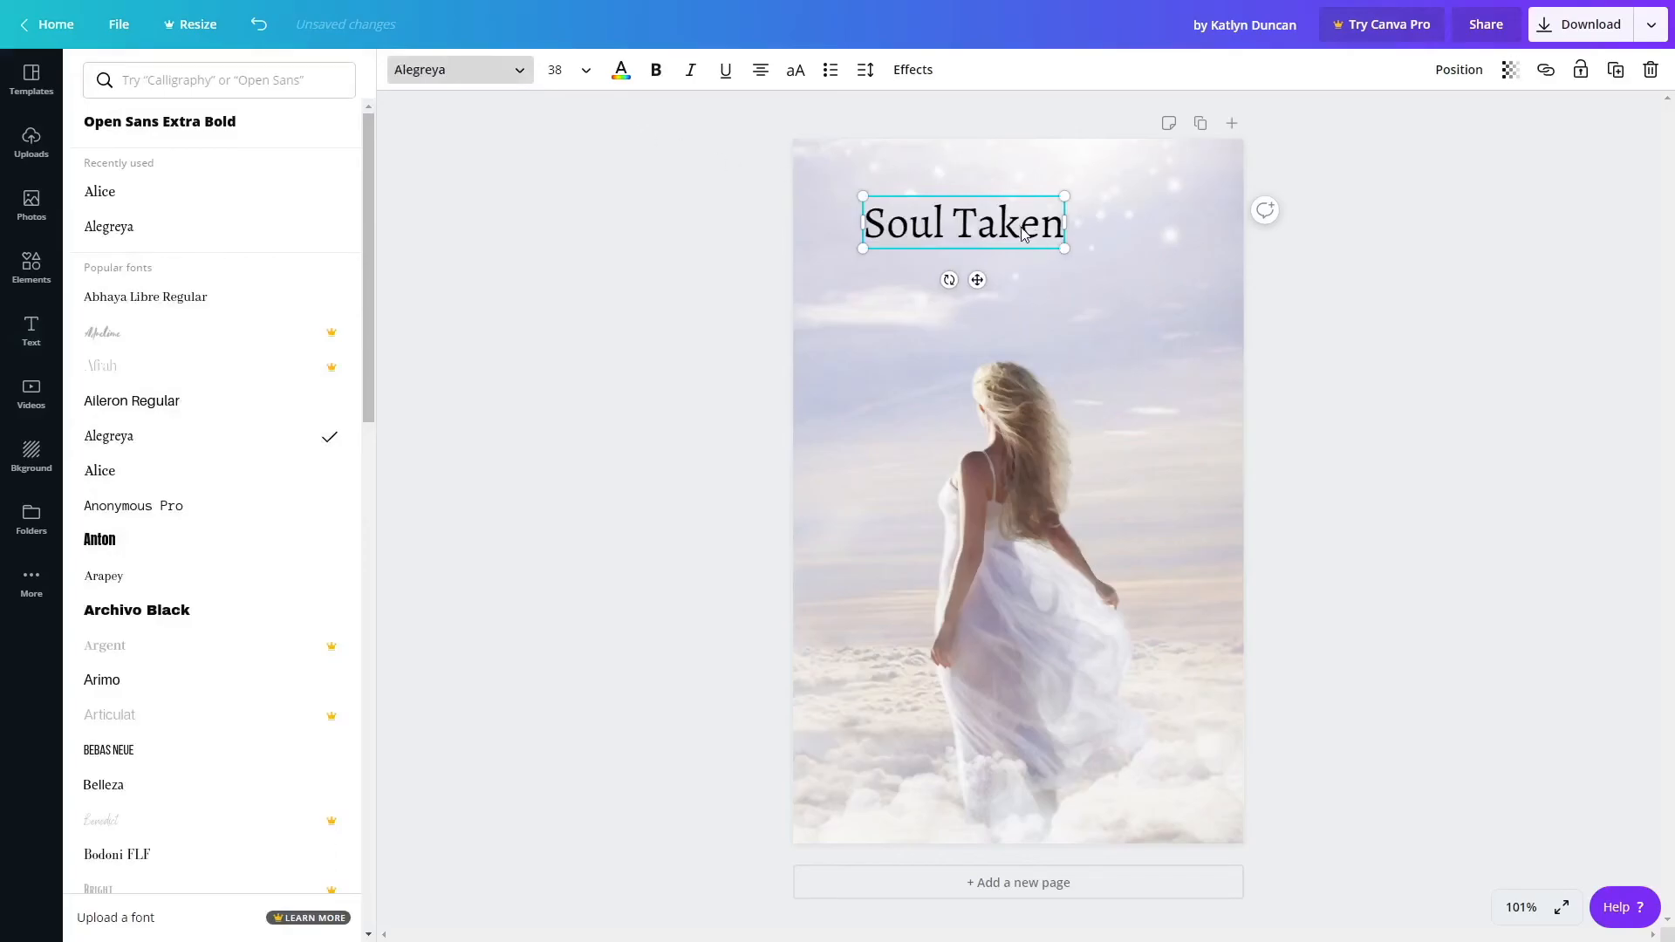
left_click_drag(1064, 249, 1191, 365)
left_click(1126, 244)
left_click(1013, 241)
left_click(1046, 160)
left_click_drag(1021, 228, 1010, 233)
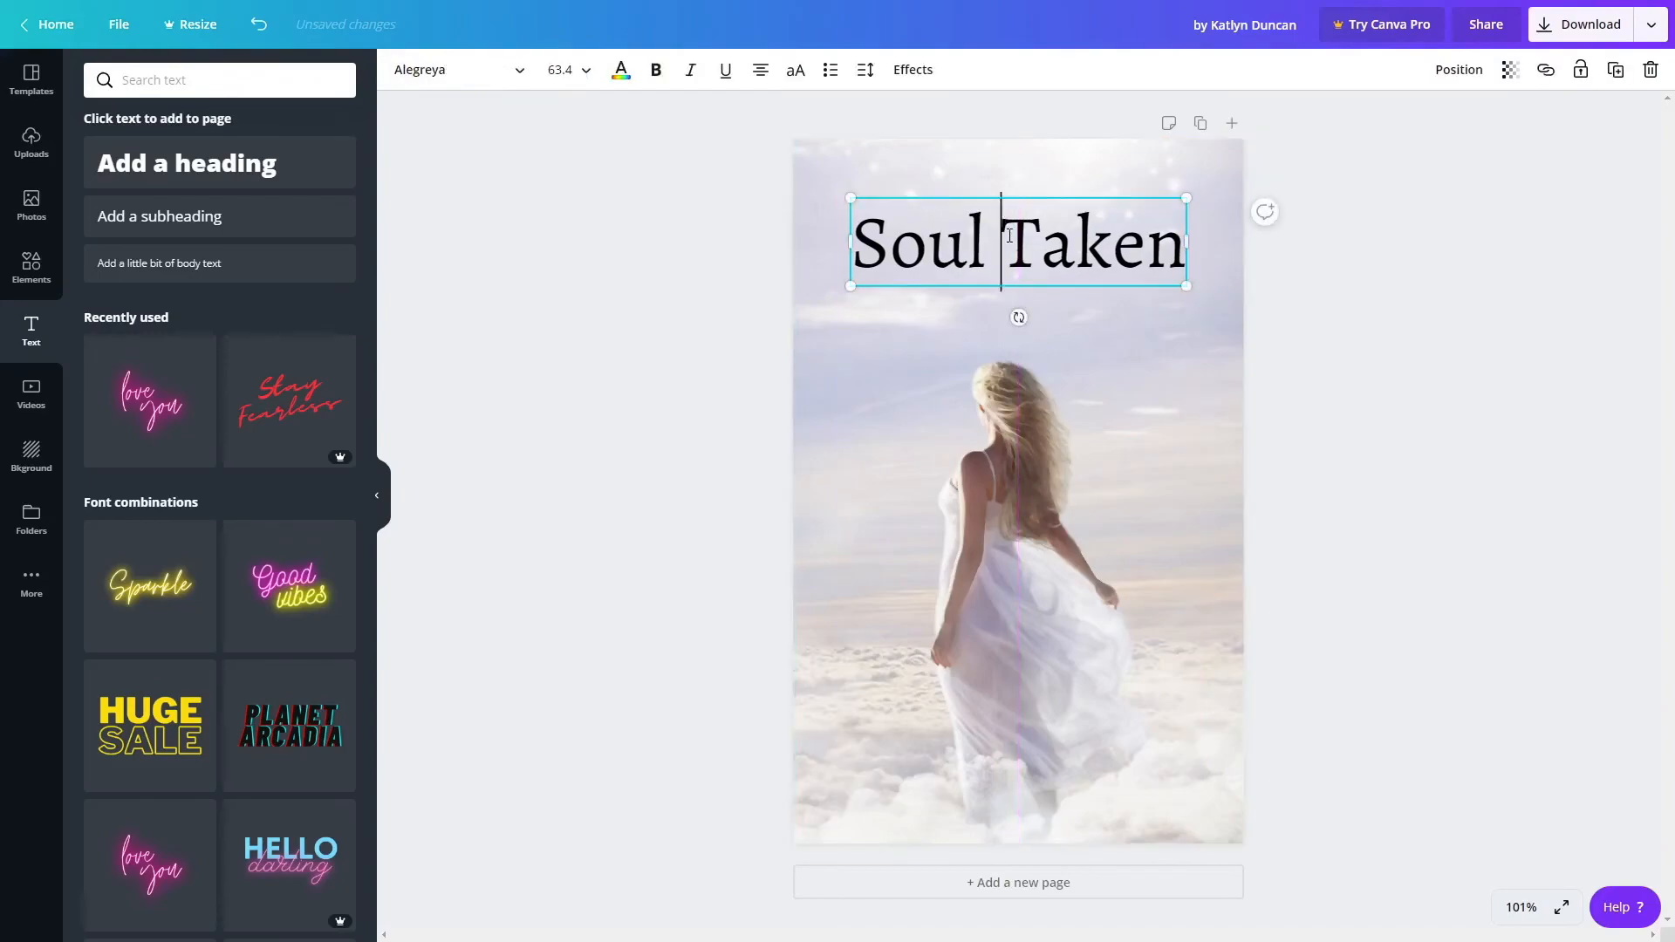
Make the title uppercase, widen its text box to the full page width of 512, and lower it toward the woman's head.
triple_click(1009, 233)
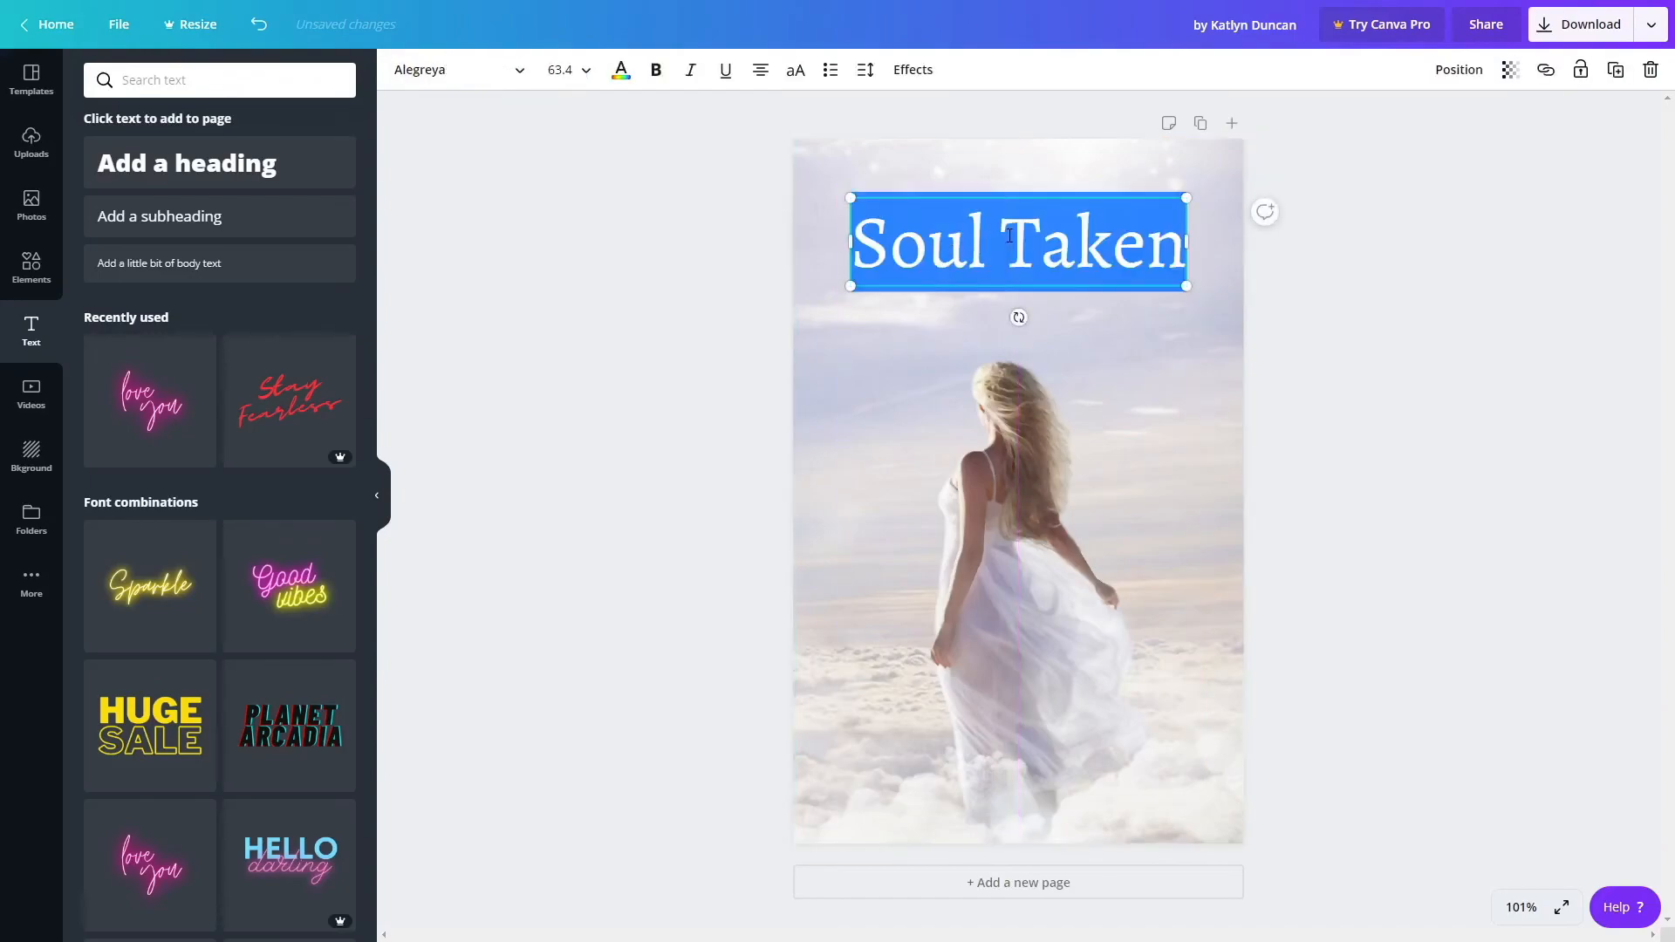
left_click(795, 74)
left_click_drag(1200, 293, 1245, 288)
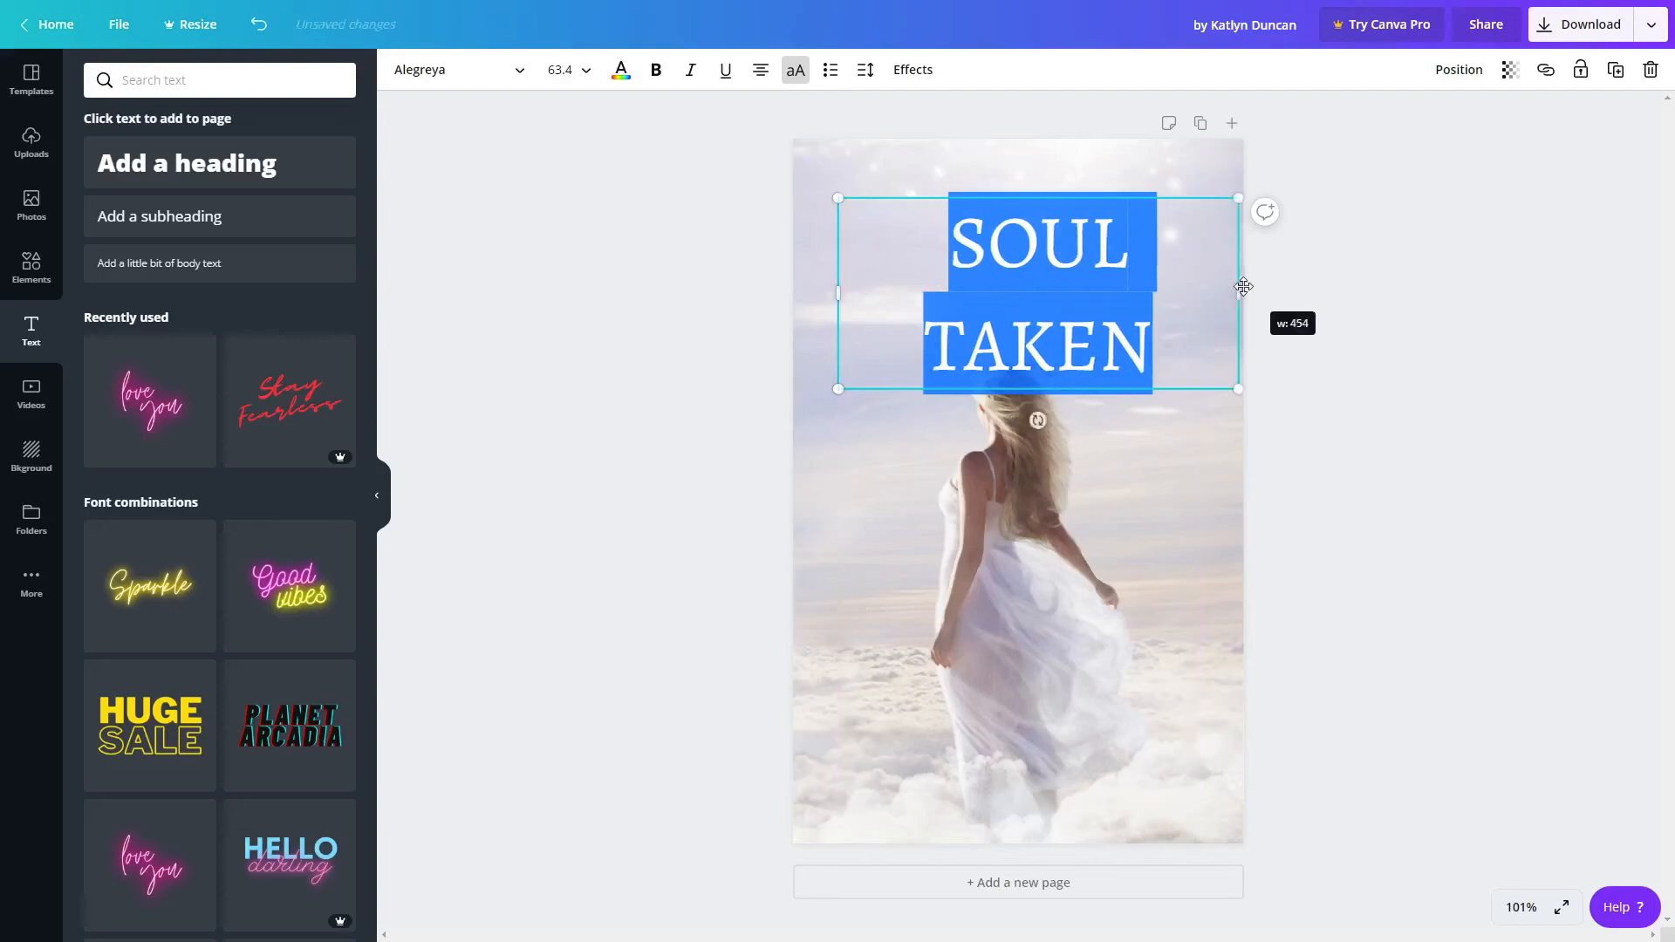
left_click_drag(832, 292, 788, 288)
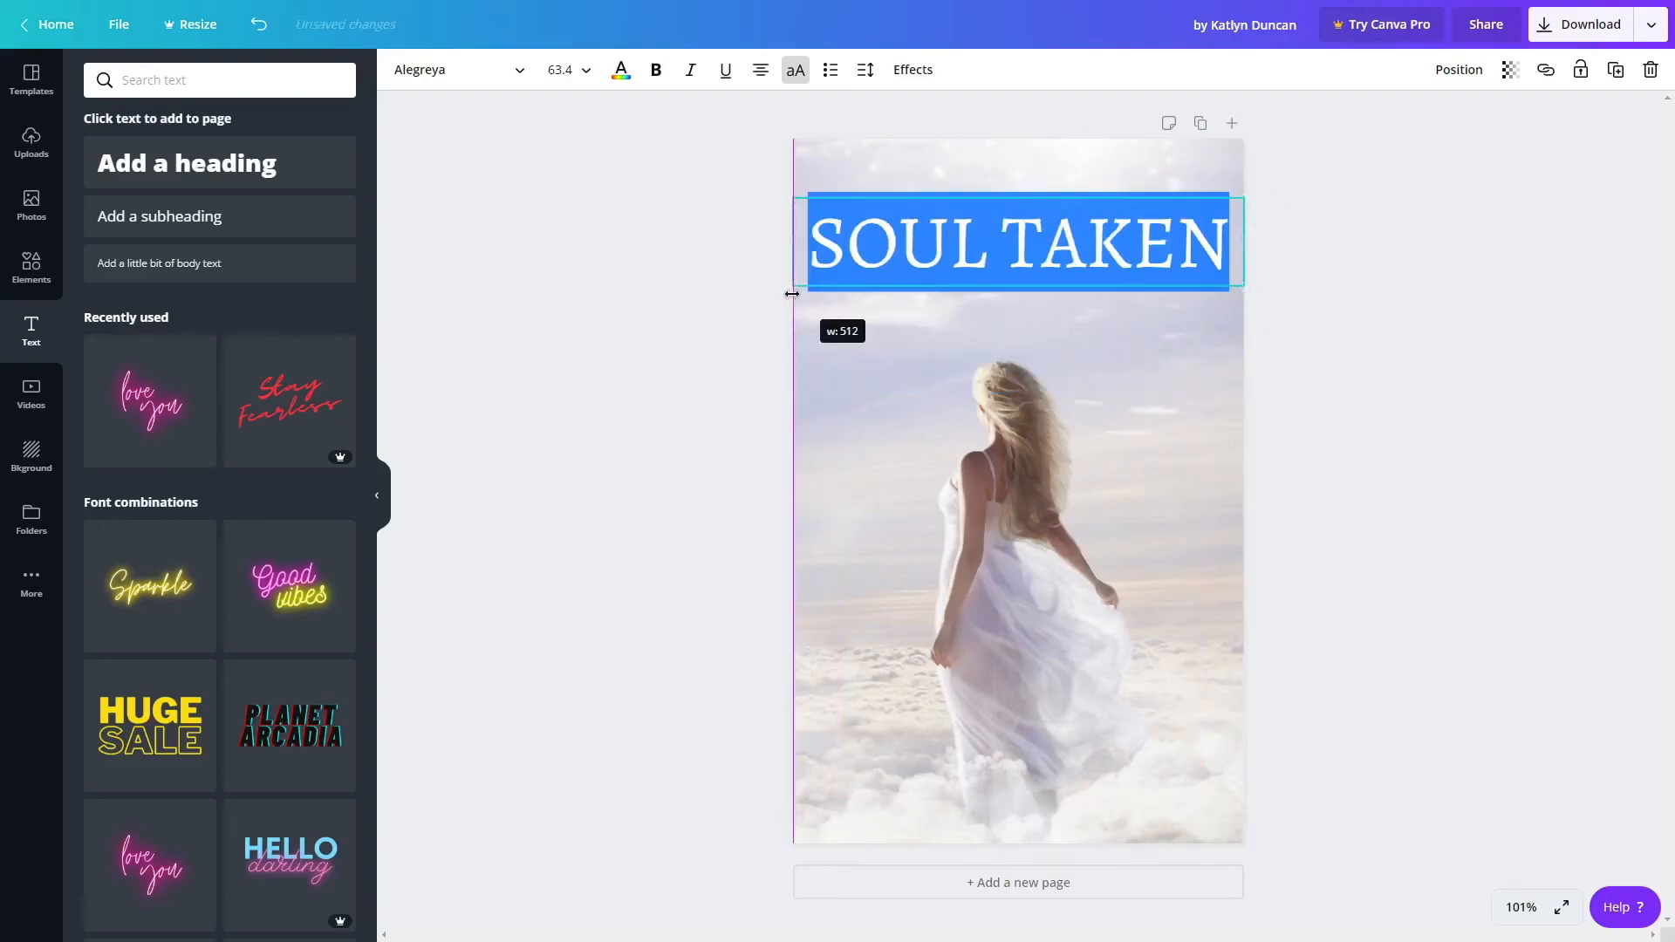
left_click(1518, 392)
left_click_drag(1159, 262, 1154, 320)
Try several default colors on the title, including white, orange and yellow-green, and return it to black.
left_click(621, 71)
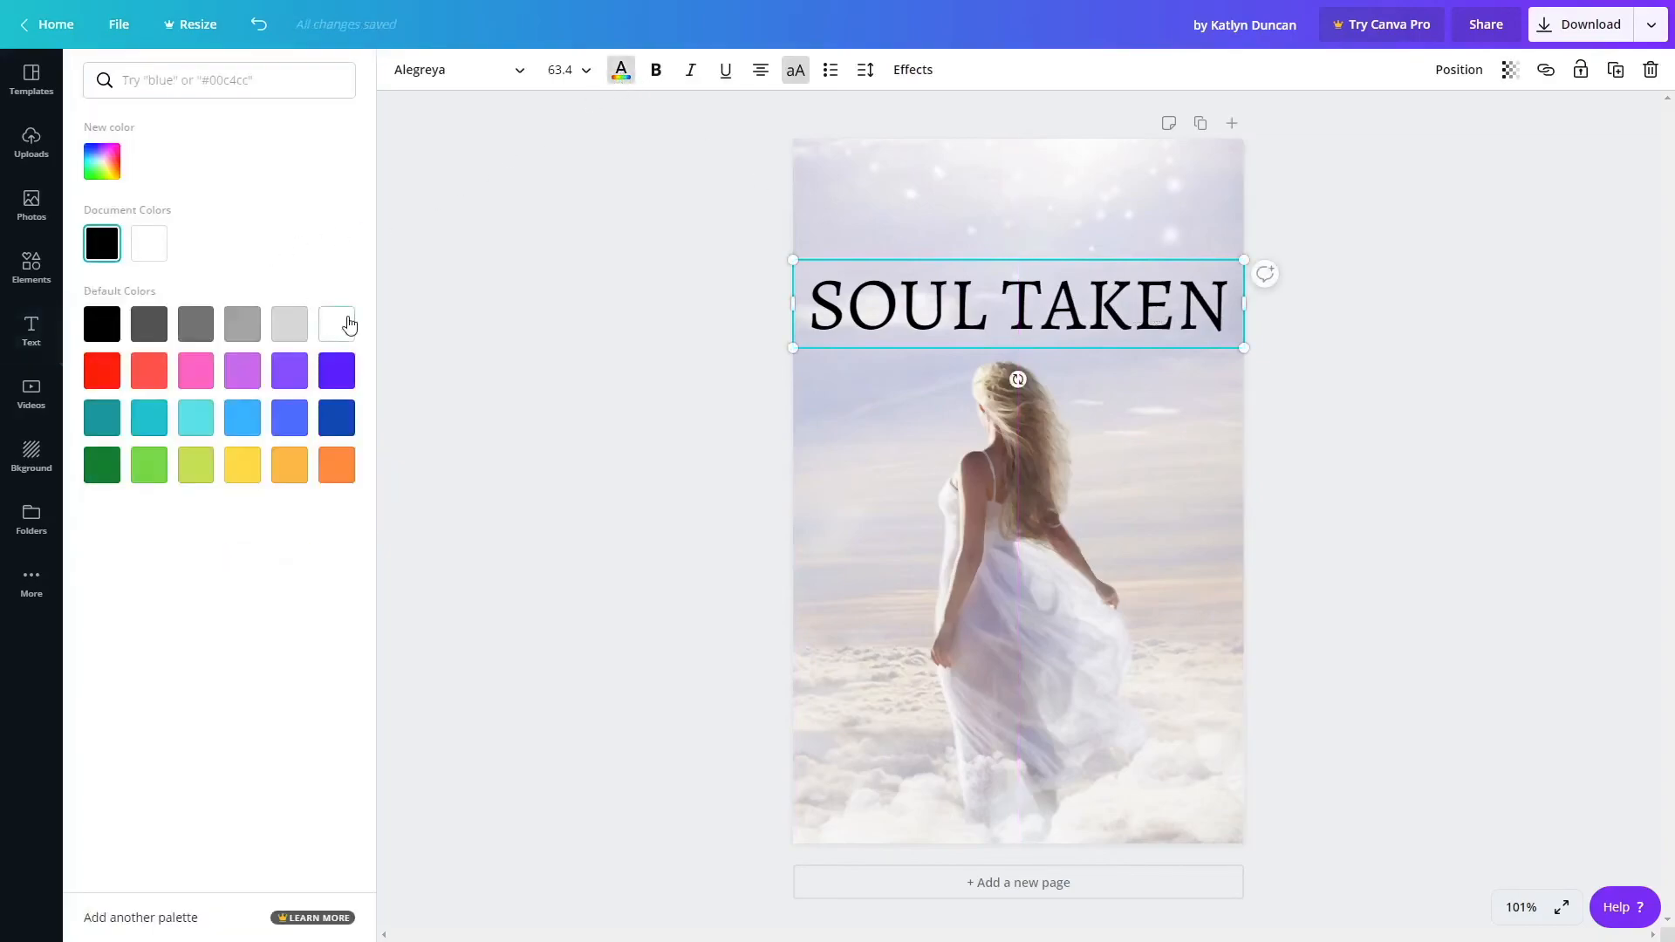
left_click(338, 324)
left_click(340, 369)
left_click(335, 467)
left_click(281, 479)
left_click(197, 467)
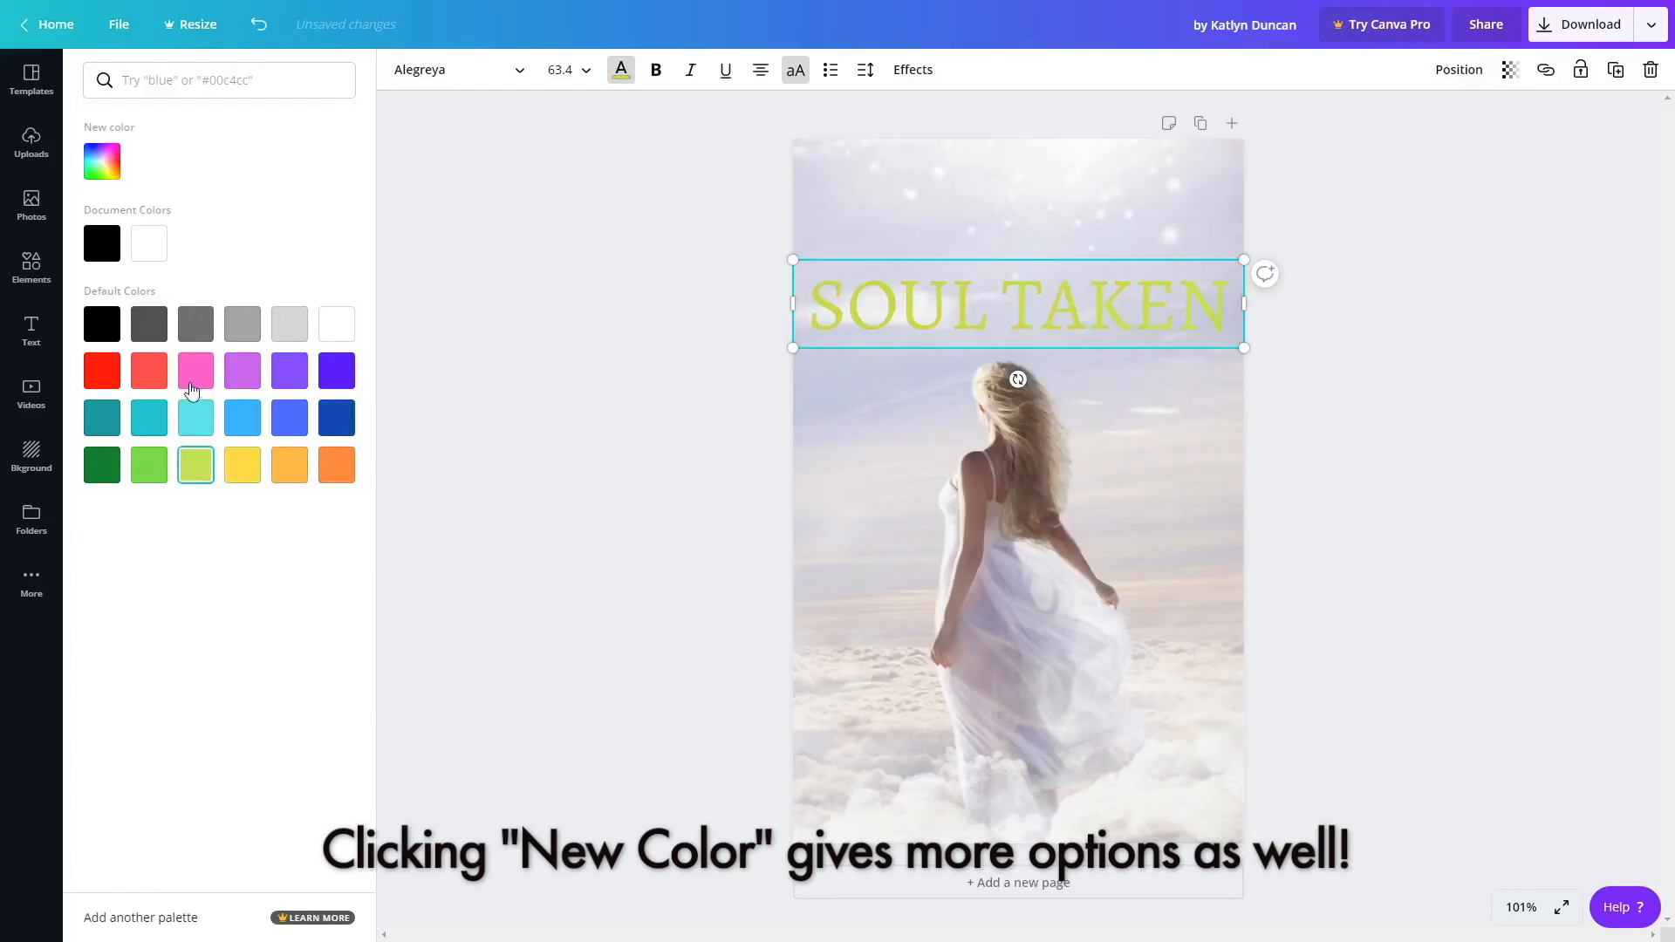
left_click(105, 327)
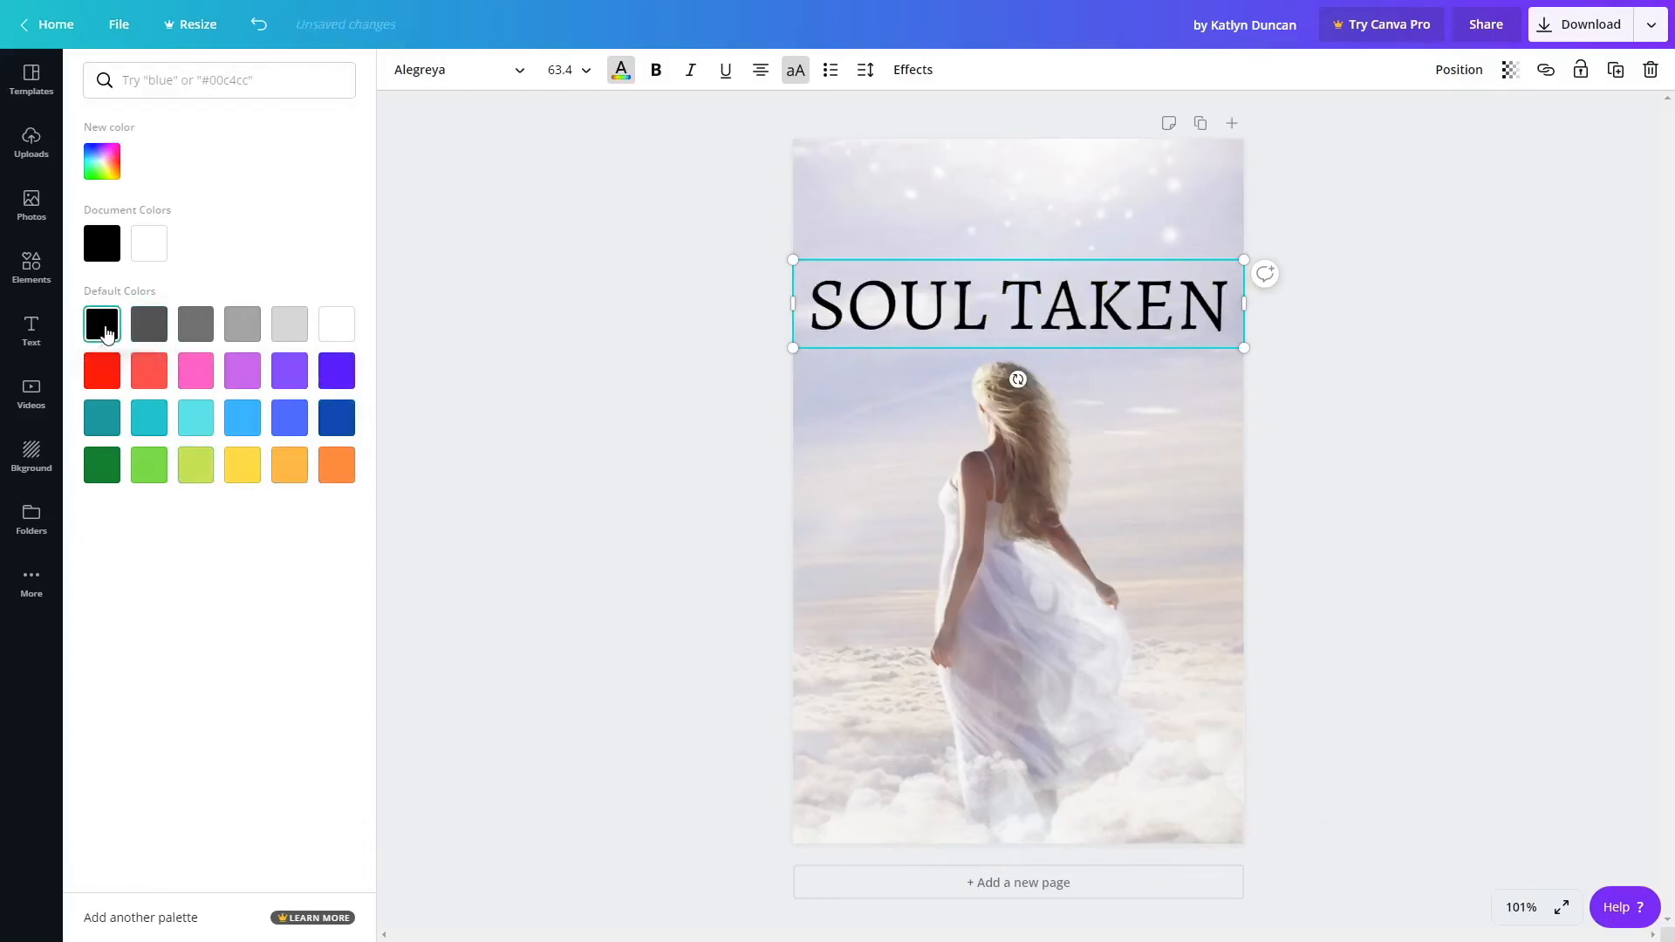
left_click(536, 321)
left_click(583, 304)
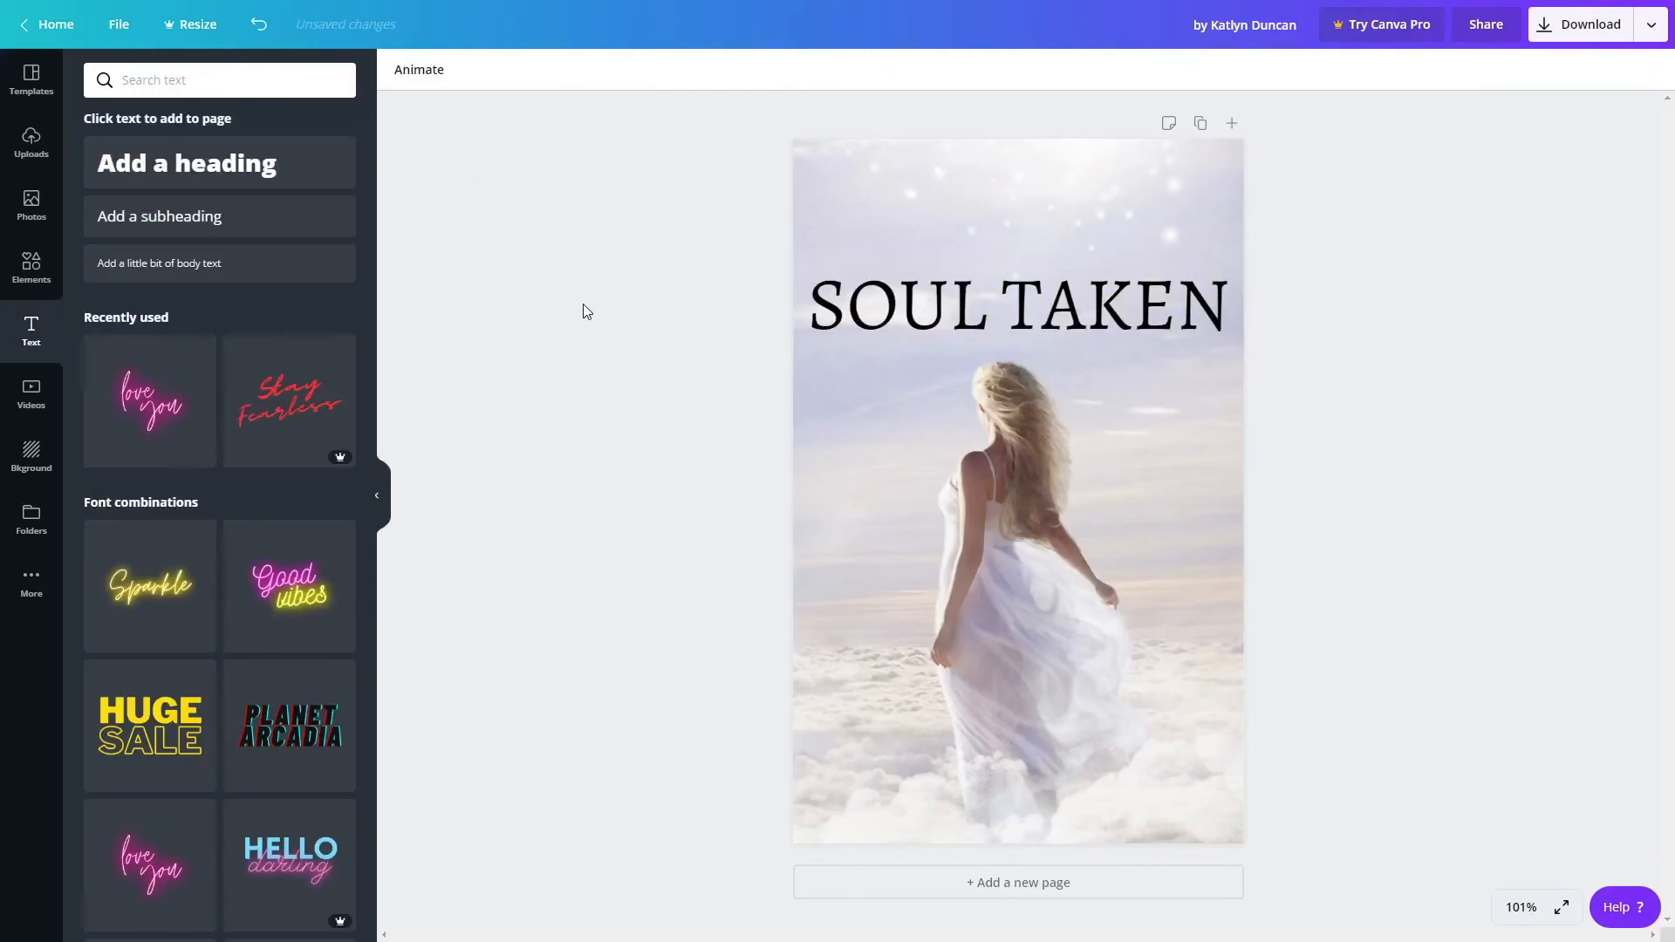
Raise the title slightly and place a copy of it directly below.
left_click_drag(1030, 291, 1033, 246)
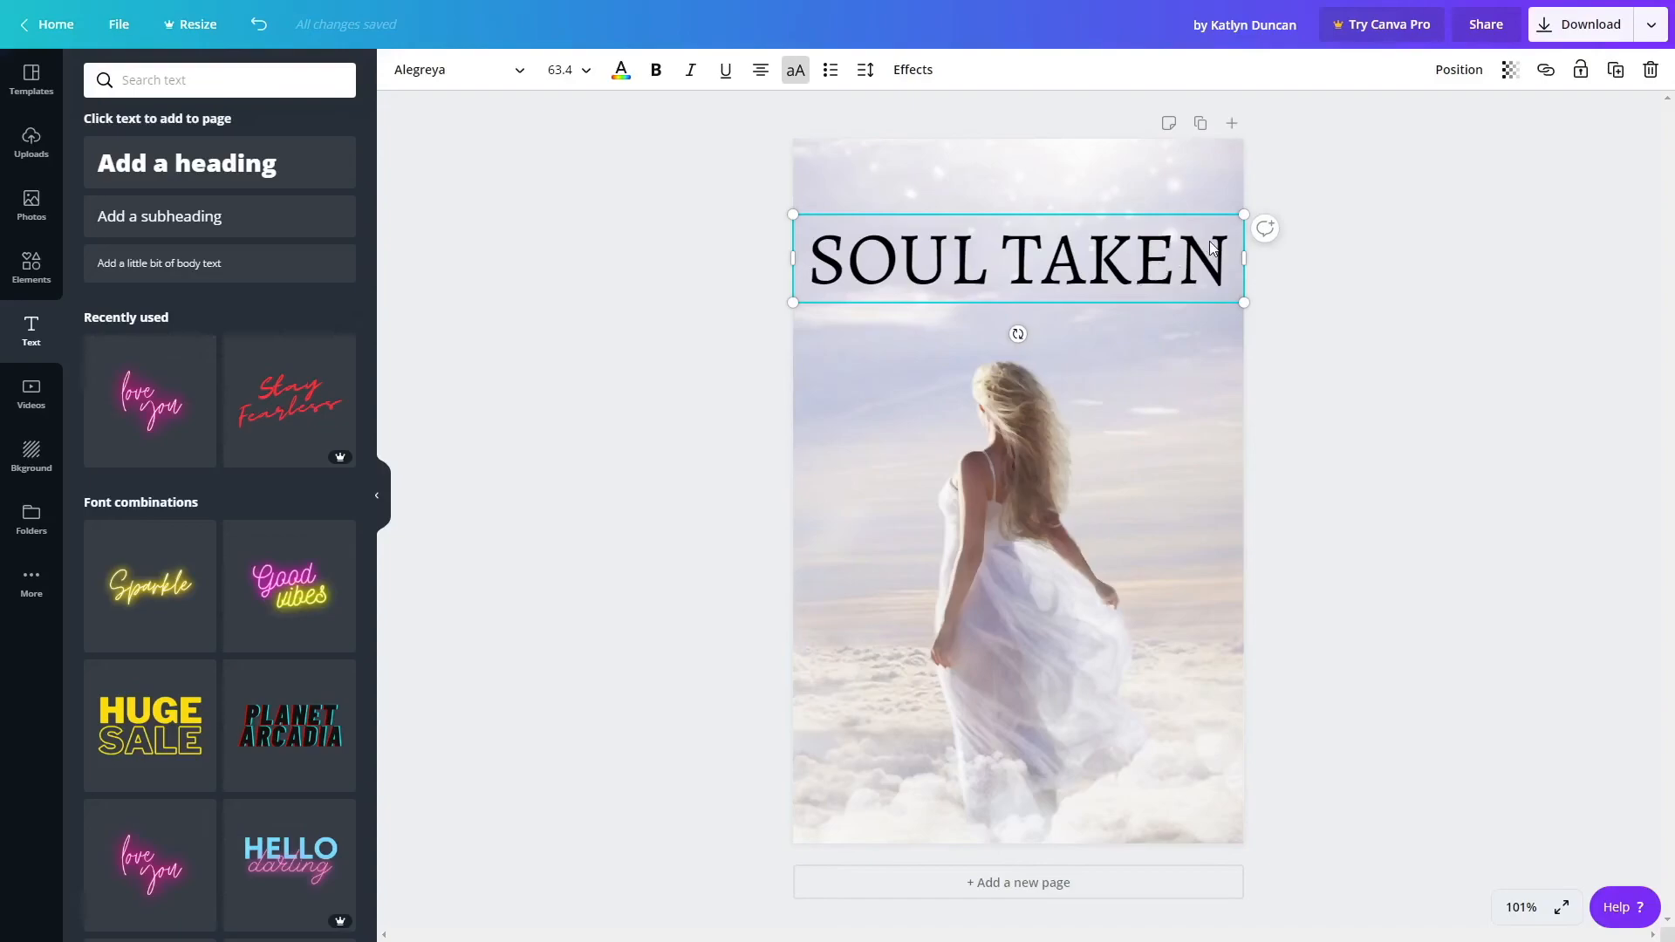
right_click(918, 252)
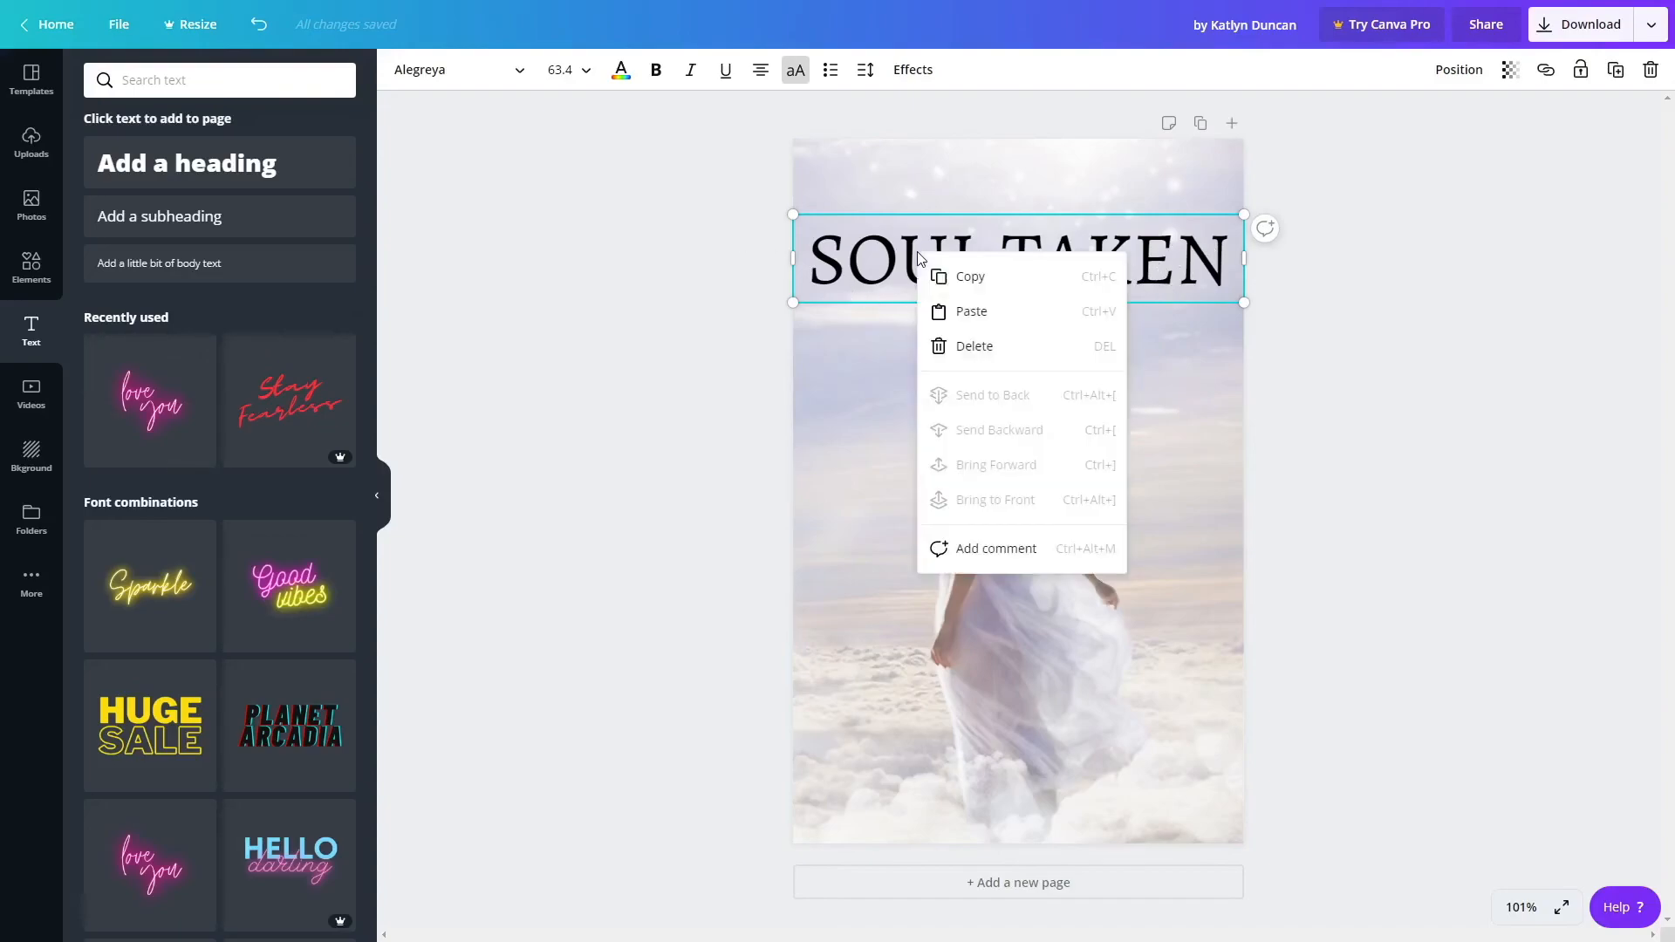
left_click(967, 281)
left_click(958, 337)
right_click(958, 337)
left_click(1005, 391)
left_click_drag(1054, 281, 1037, 384)
Replace the copied title's text with the author's name and turn off its uppercase formatting.
double_click(1035, 382)
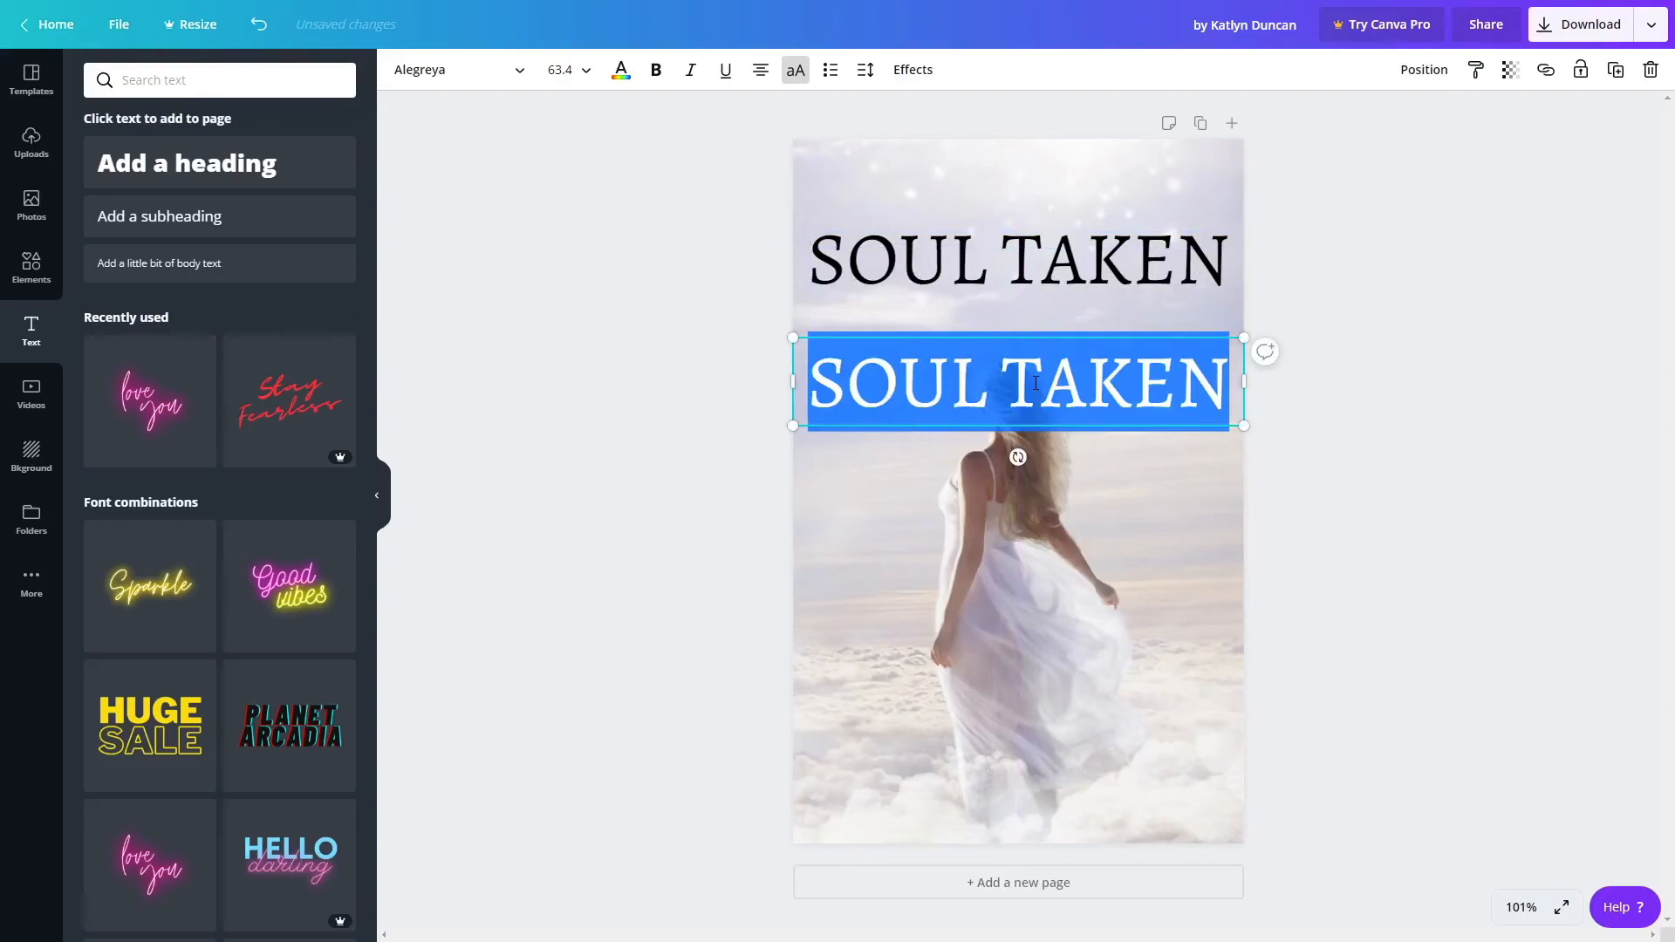
type("KATLYN DUNCAN")
key("ctrl+a")
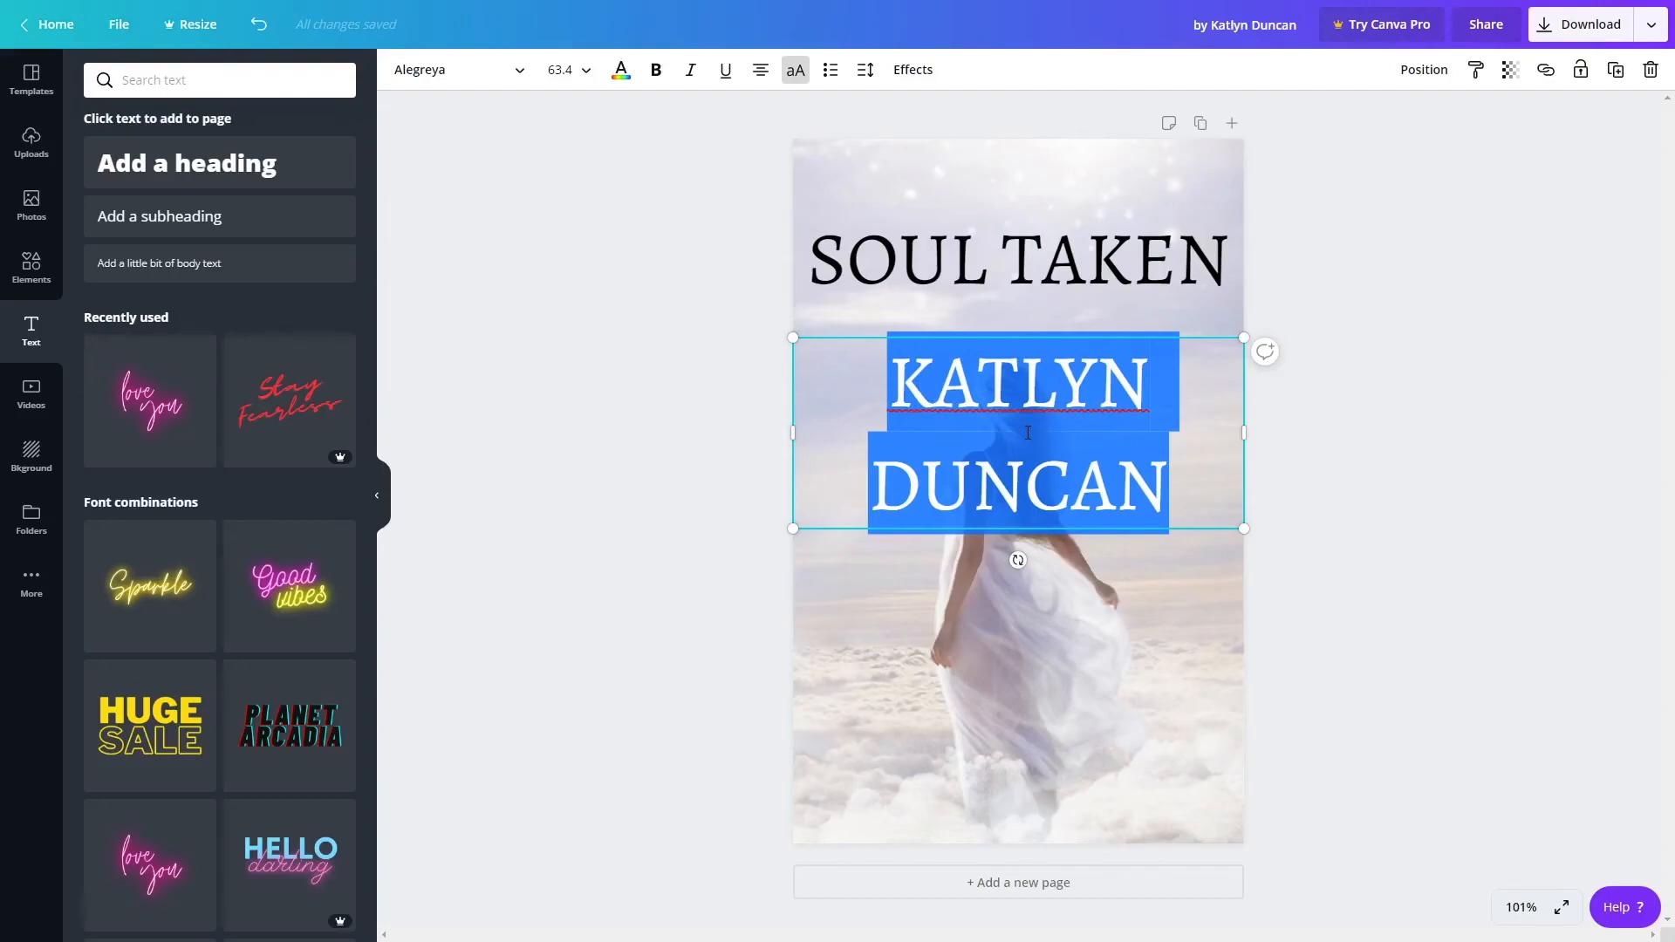
left_click(794, 78)
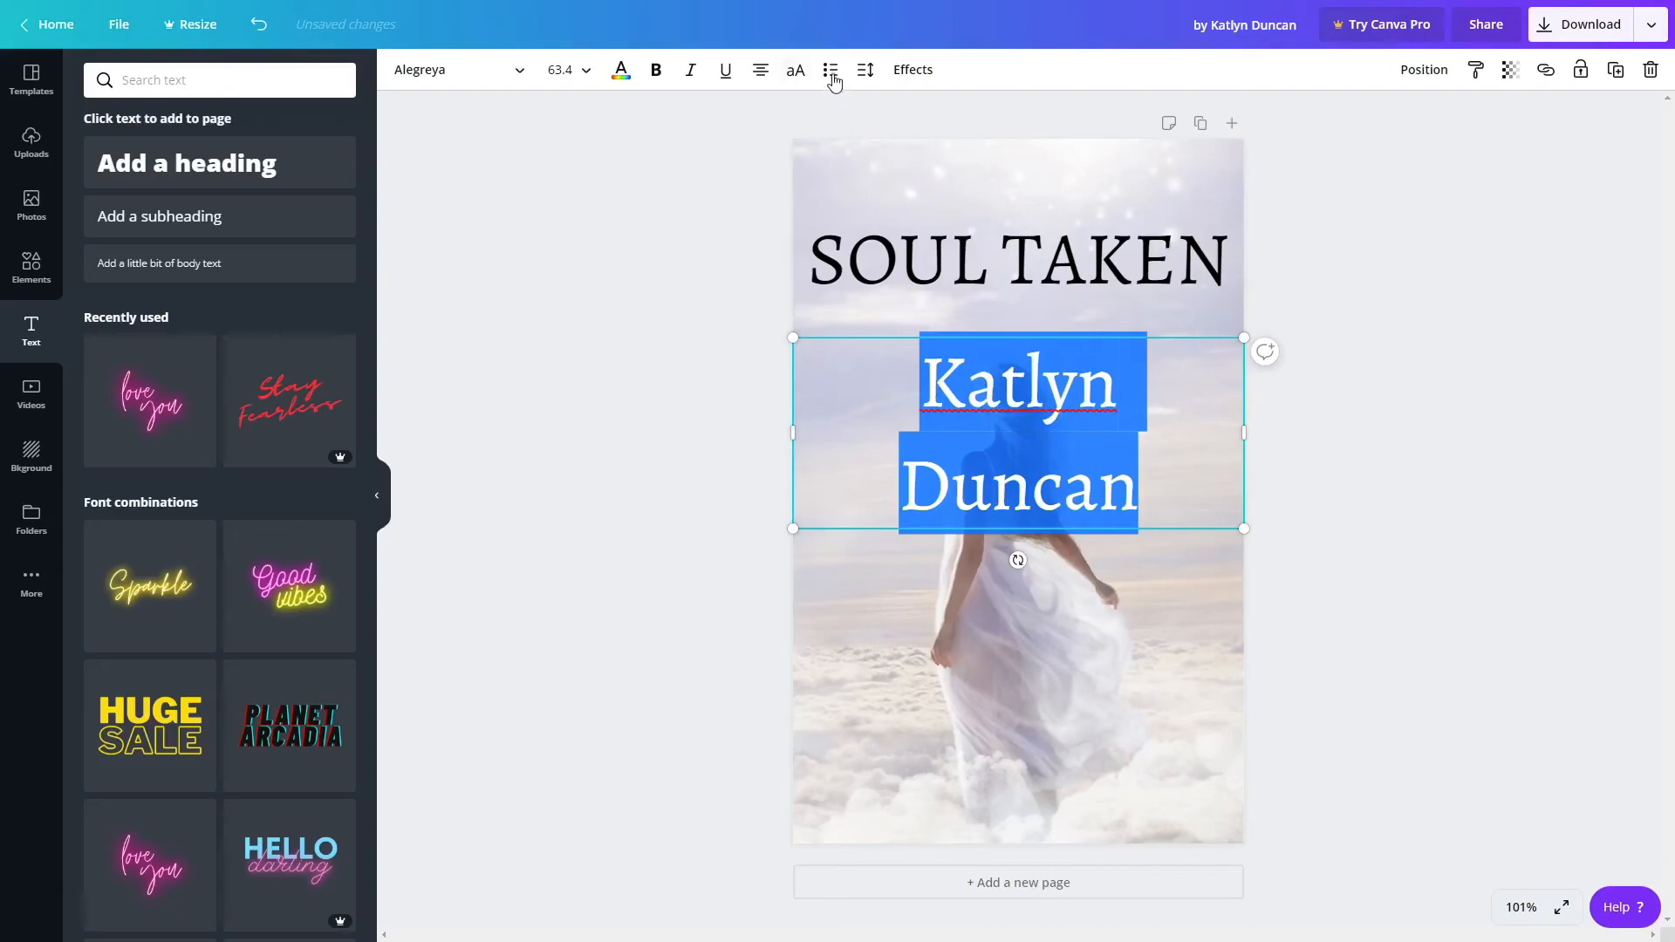
Set the author name's font size to 56 and move it to the bottom of the cover, centered.
left_click(560, 70)
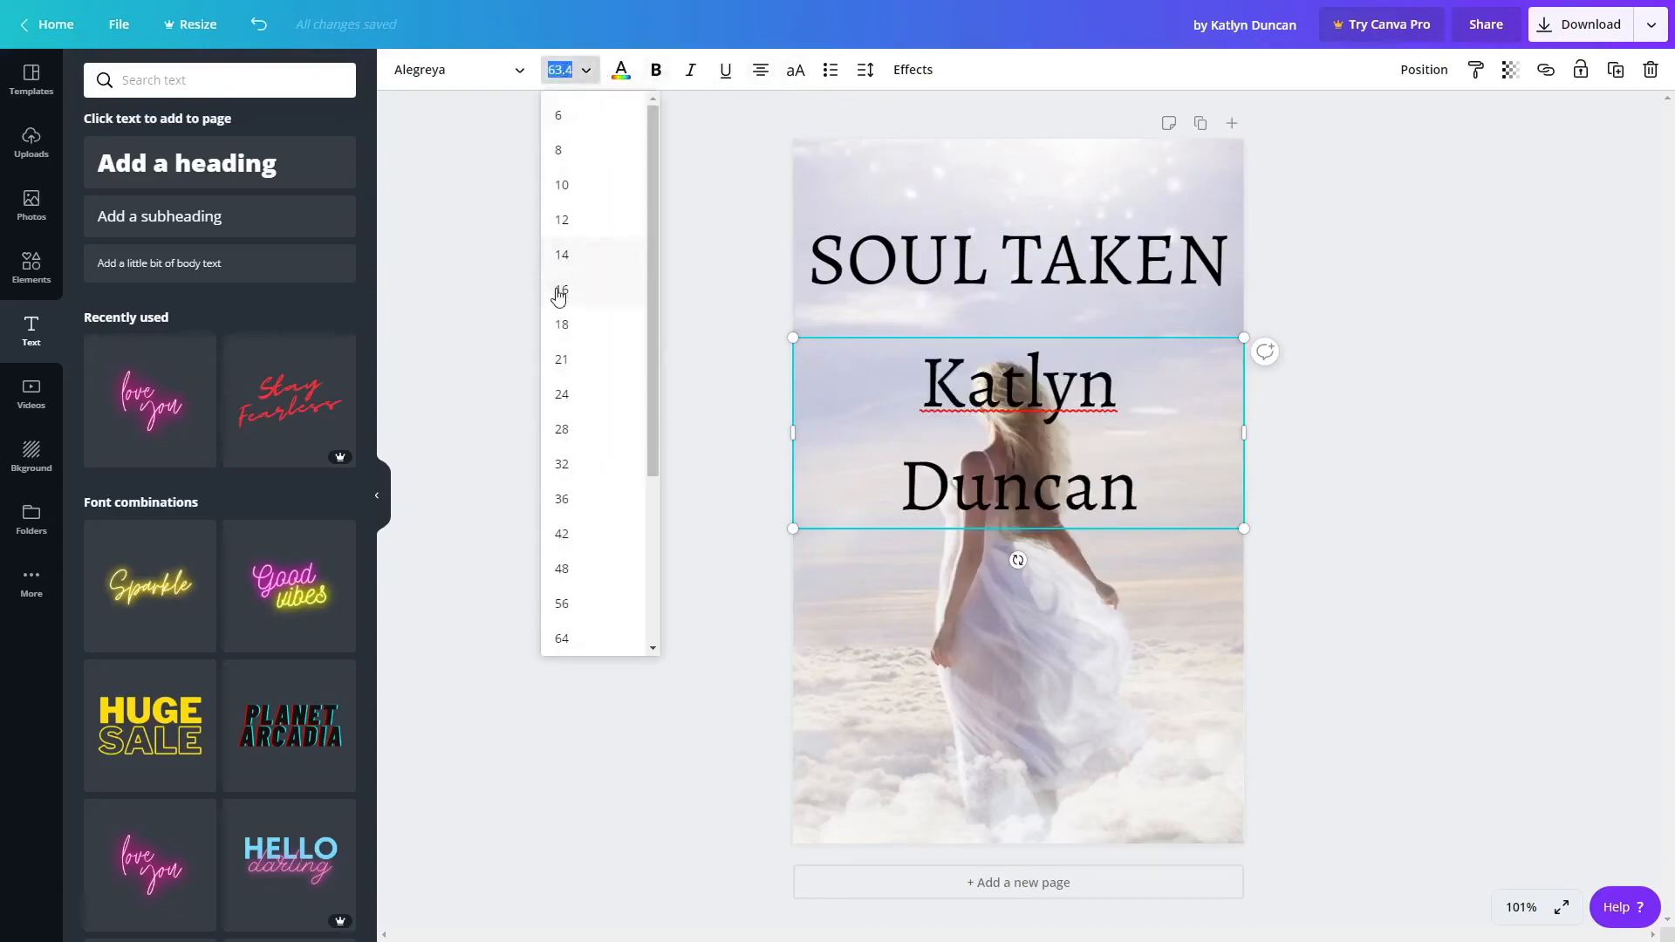
left_click(576, 601)
left_click(1333, 499)
left_click_drag(1108, 374, 1116, 792)
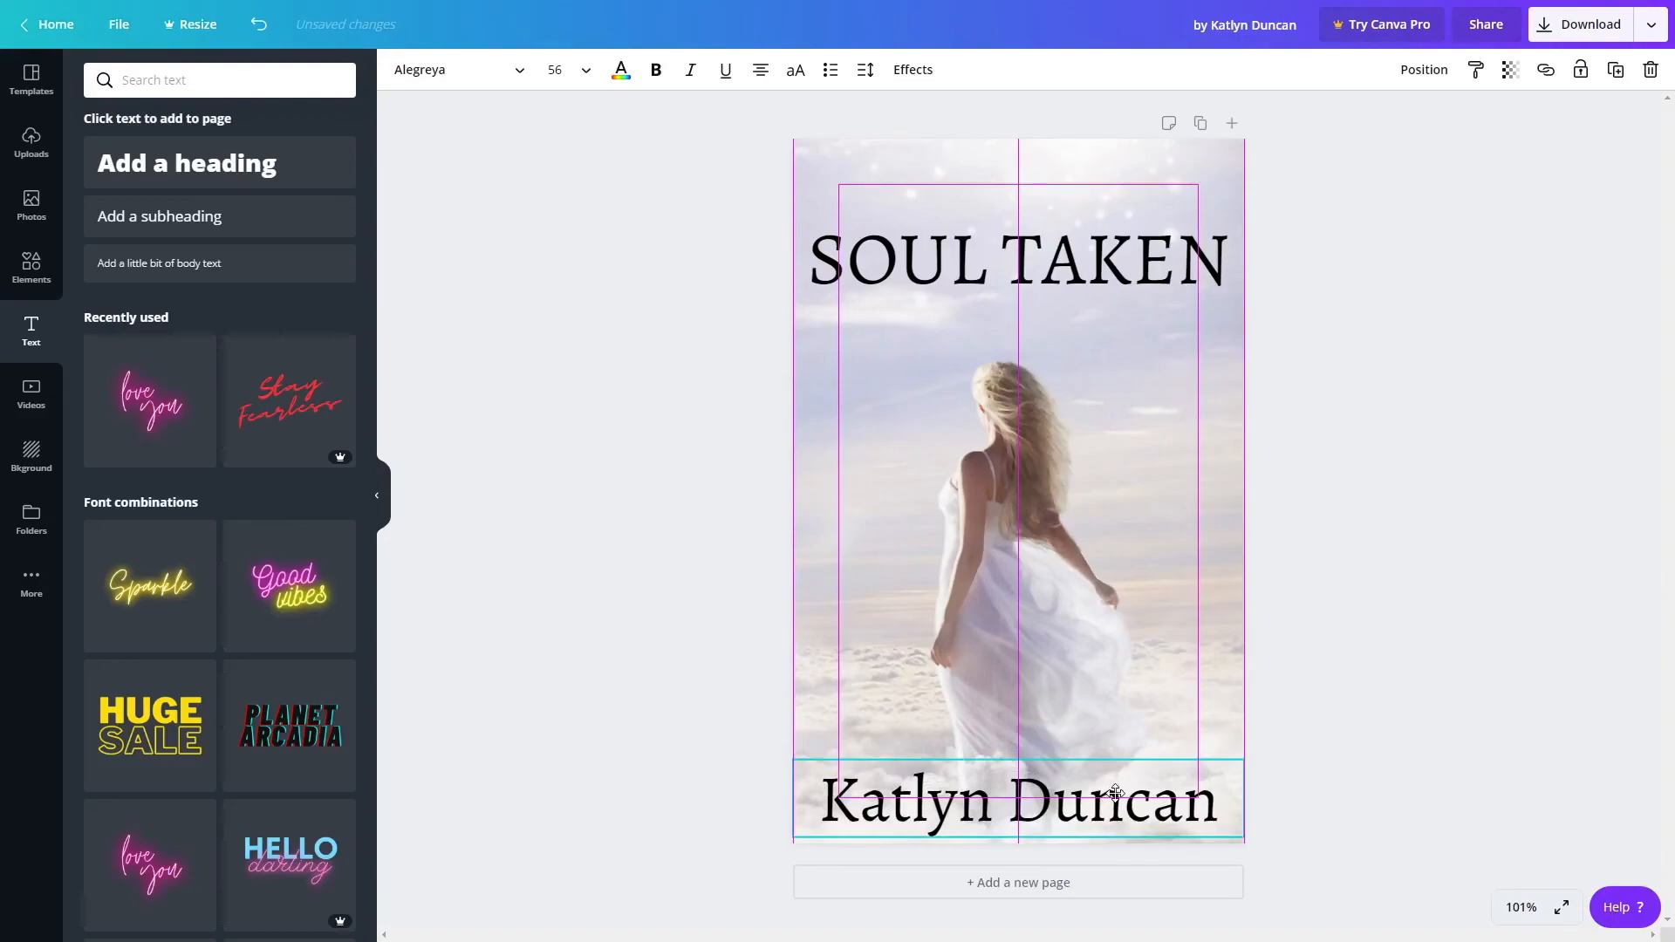
left_click(1386, 709)
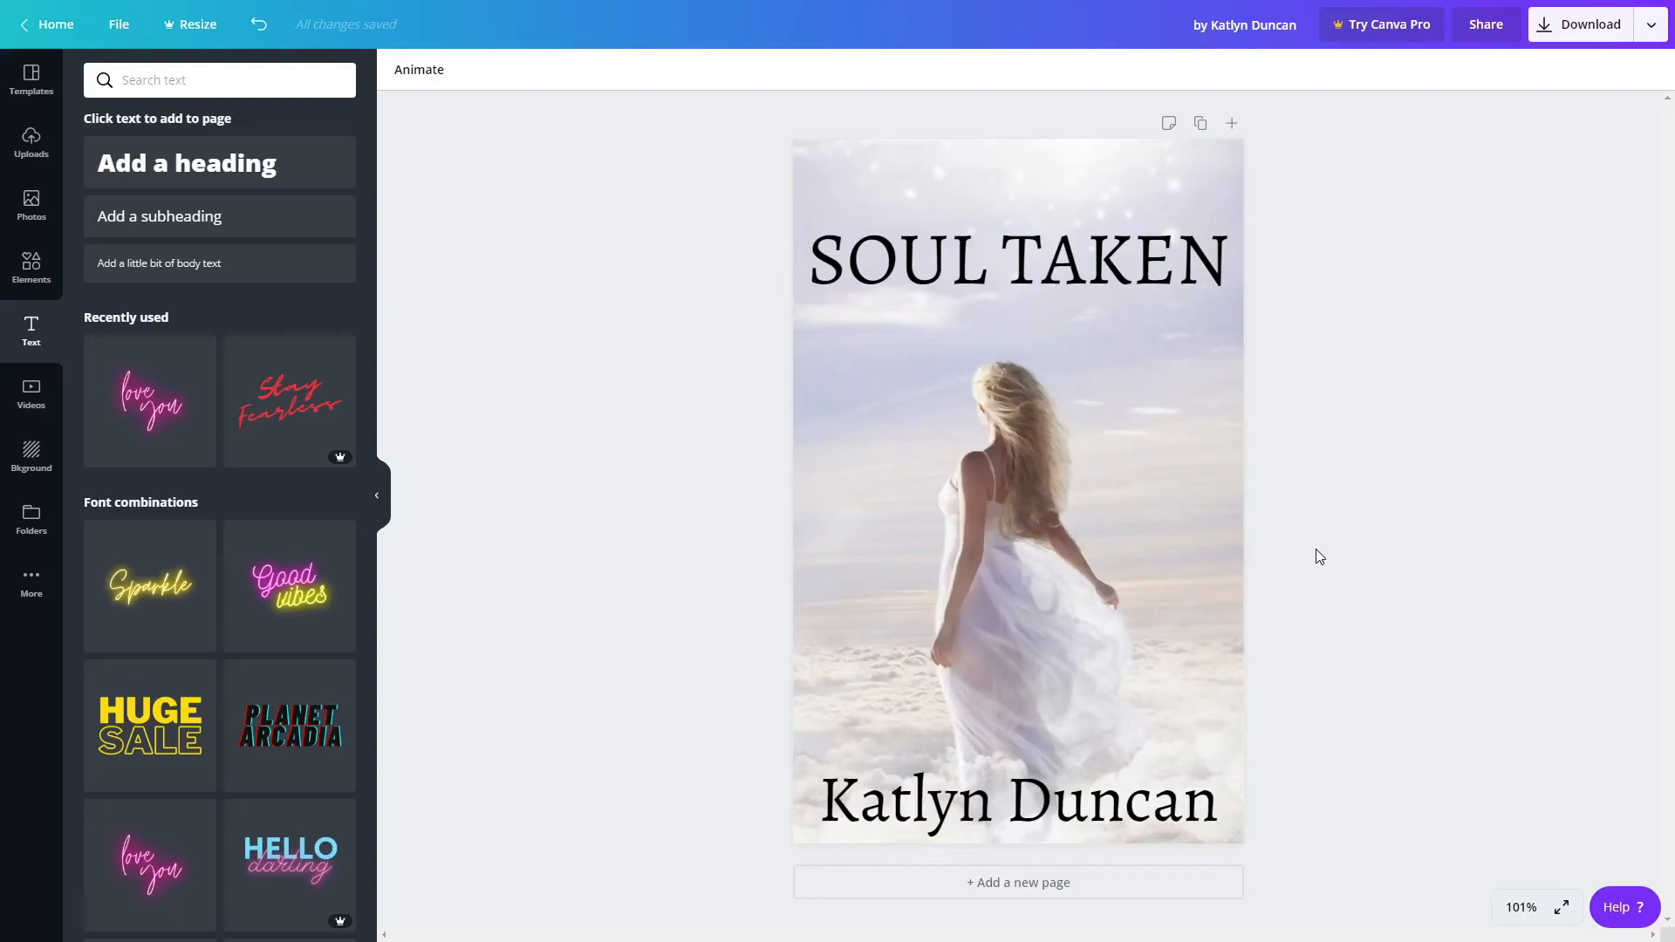
Try the free skyscraper video from the Business category on the cover and delete it.
left_click(33, 406)
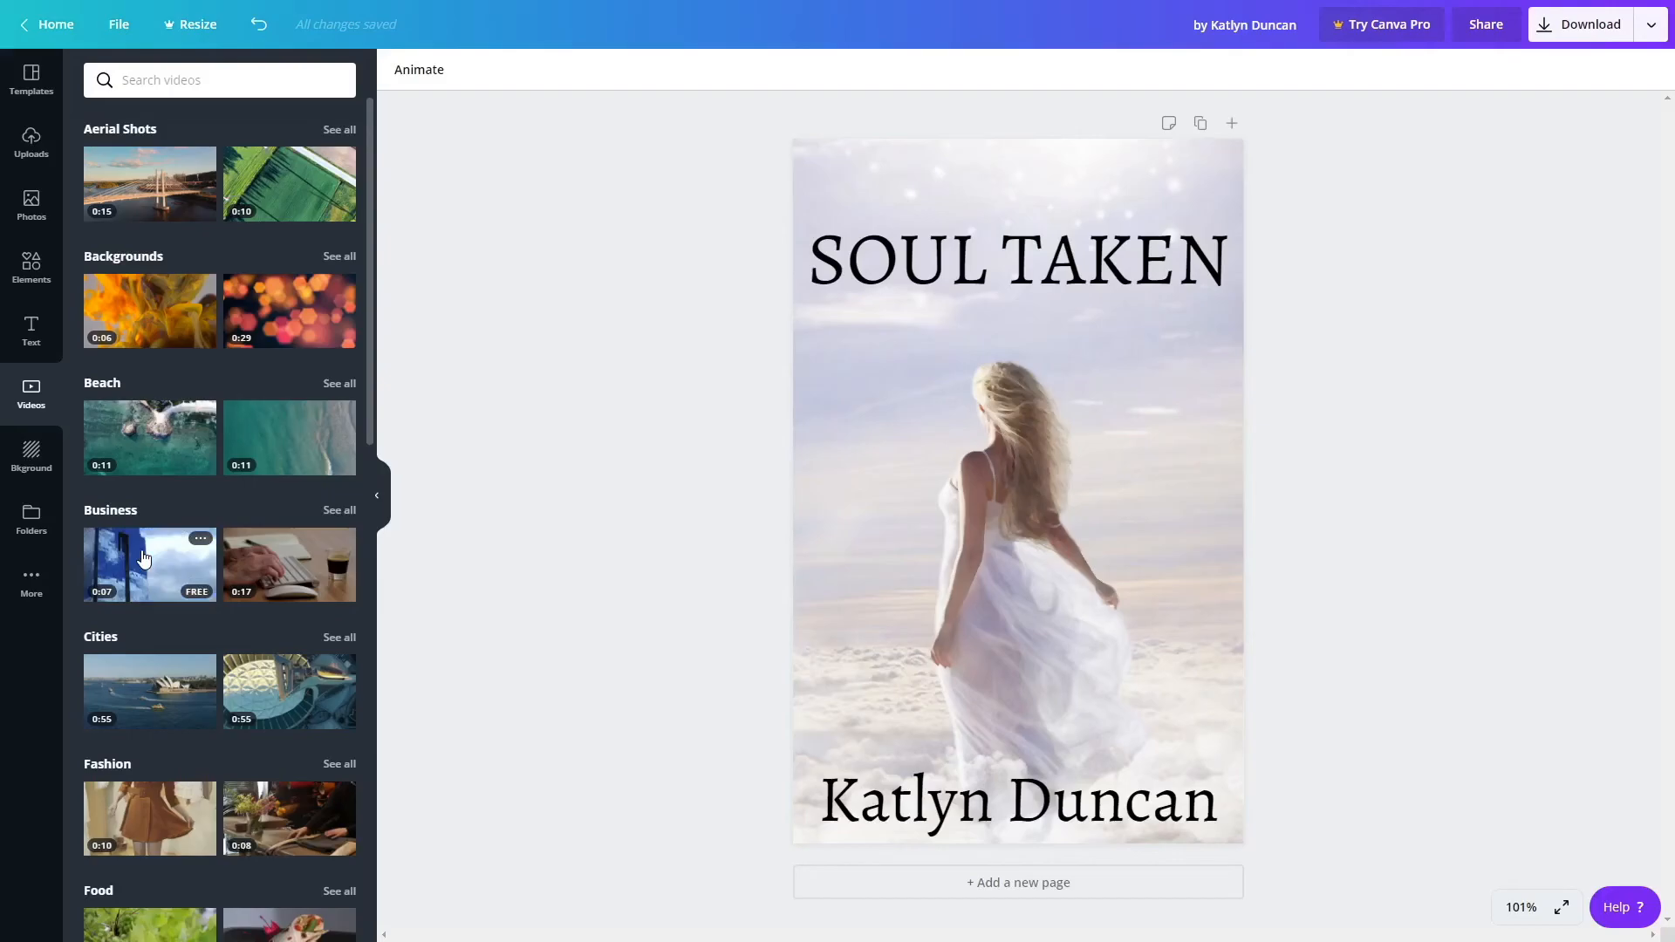
left_click(144, 559)
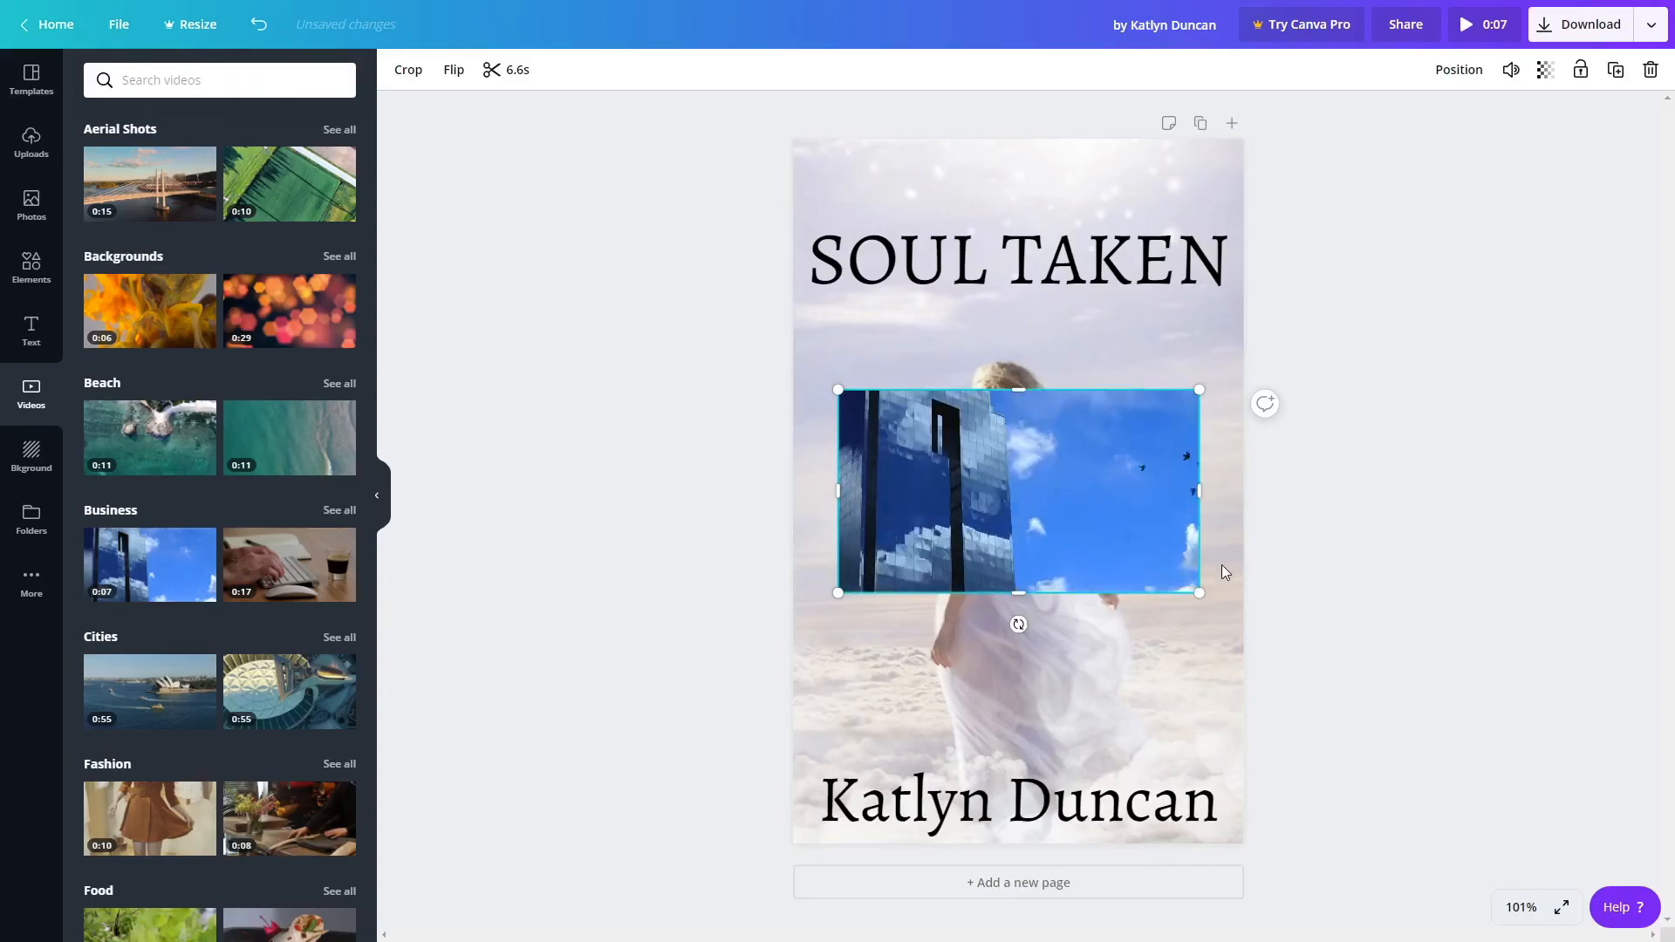
key("Delete")
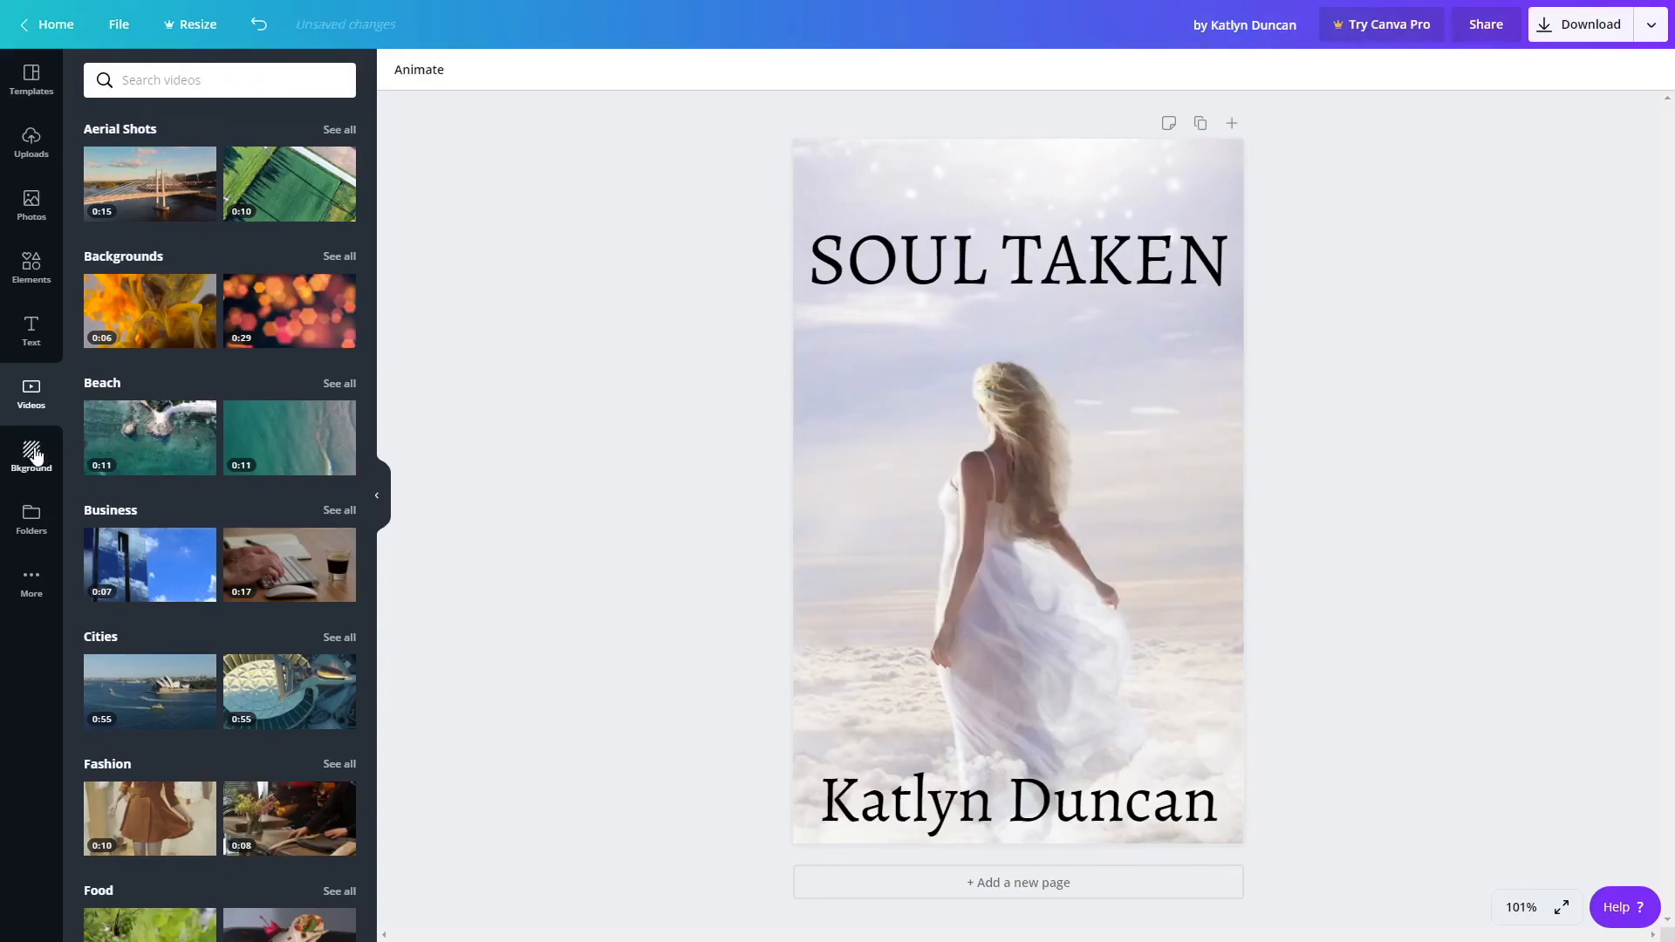
Look through the available backgrounds and start a background search.
left_click(35, 456)
scroll(175, 463, "down", 3)
scroll(175, 462, "down", 8)
scroll(175, 462, "up", 6)
scroll(174, 463, "up", 5)
left_click(261, 78)
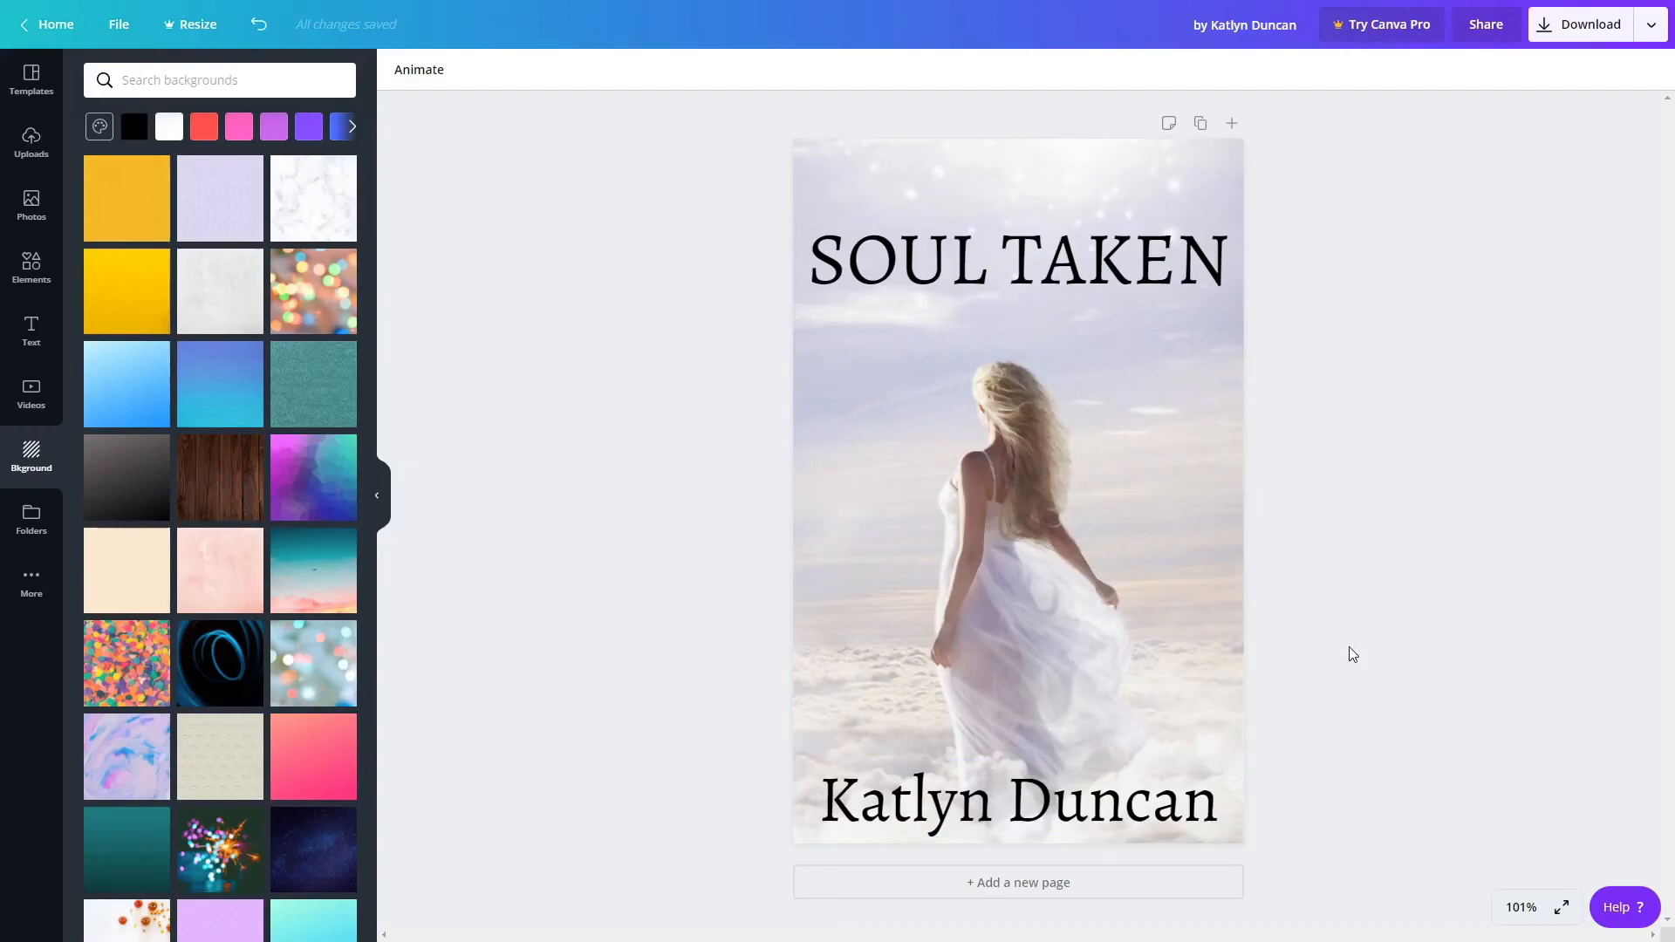
Try replacing the cover's background photo with solid black from the document colors, and undo it.
left_click(1152, 635)
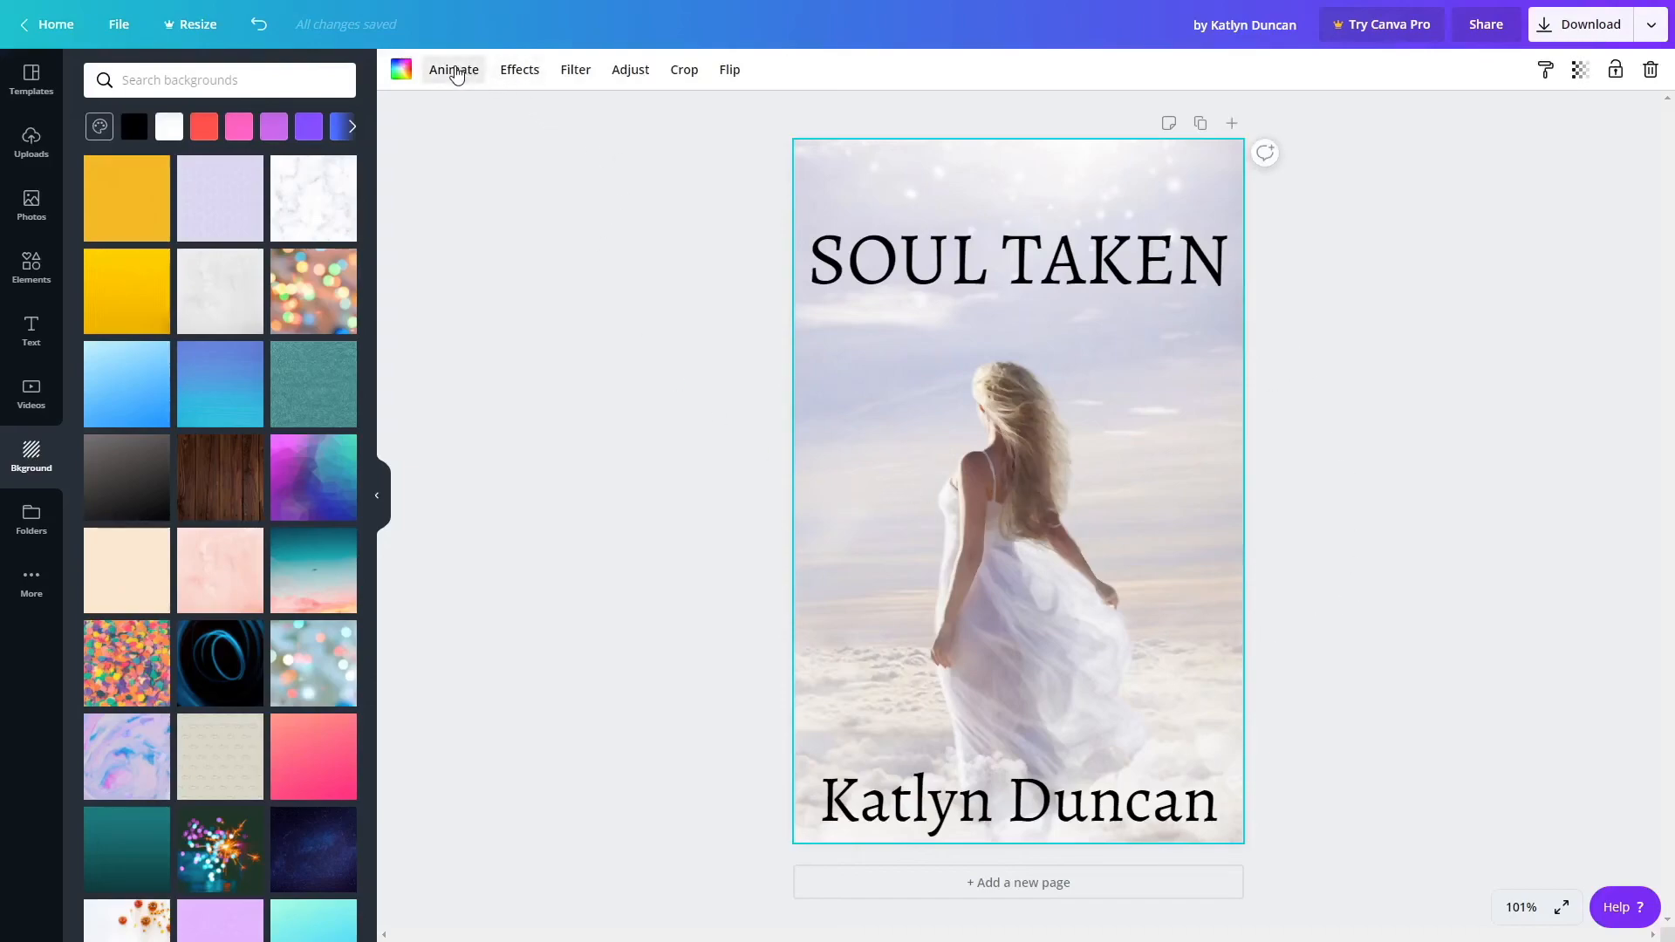
left_click(402, 71)
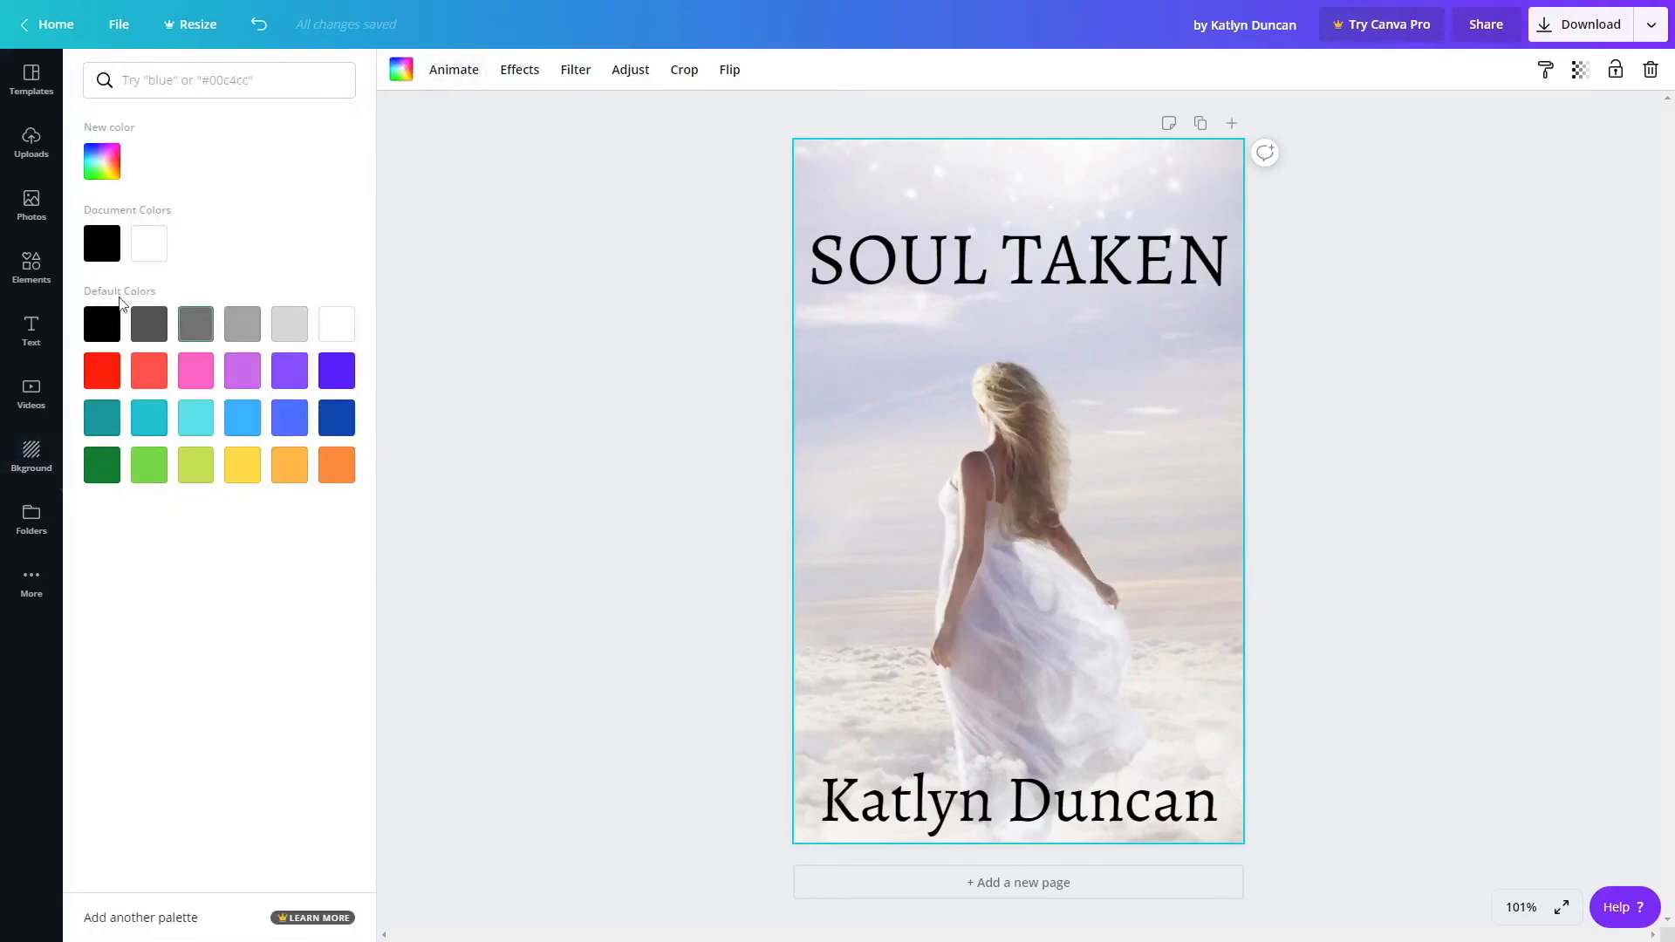
left_click(109, 250)
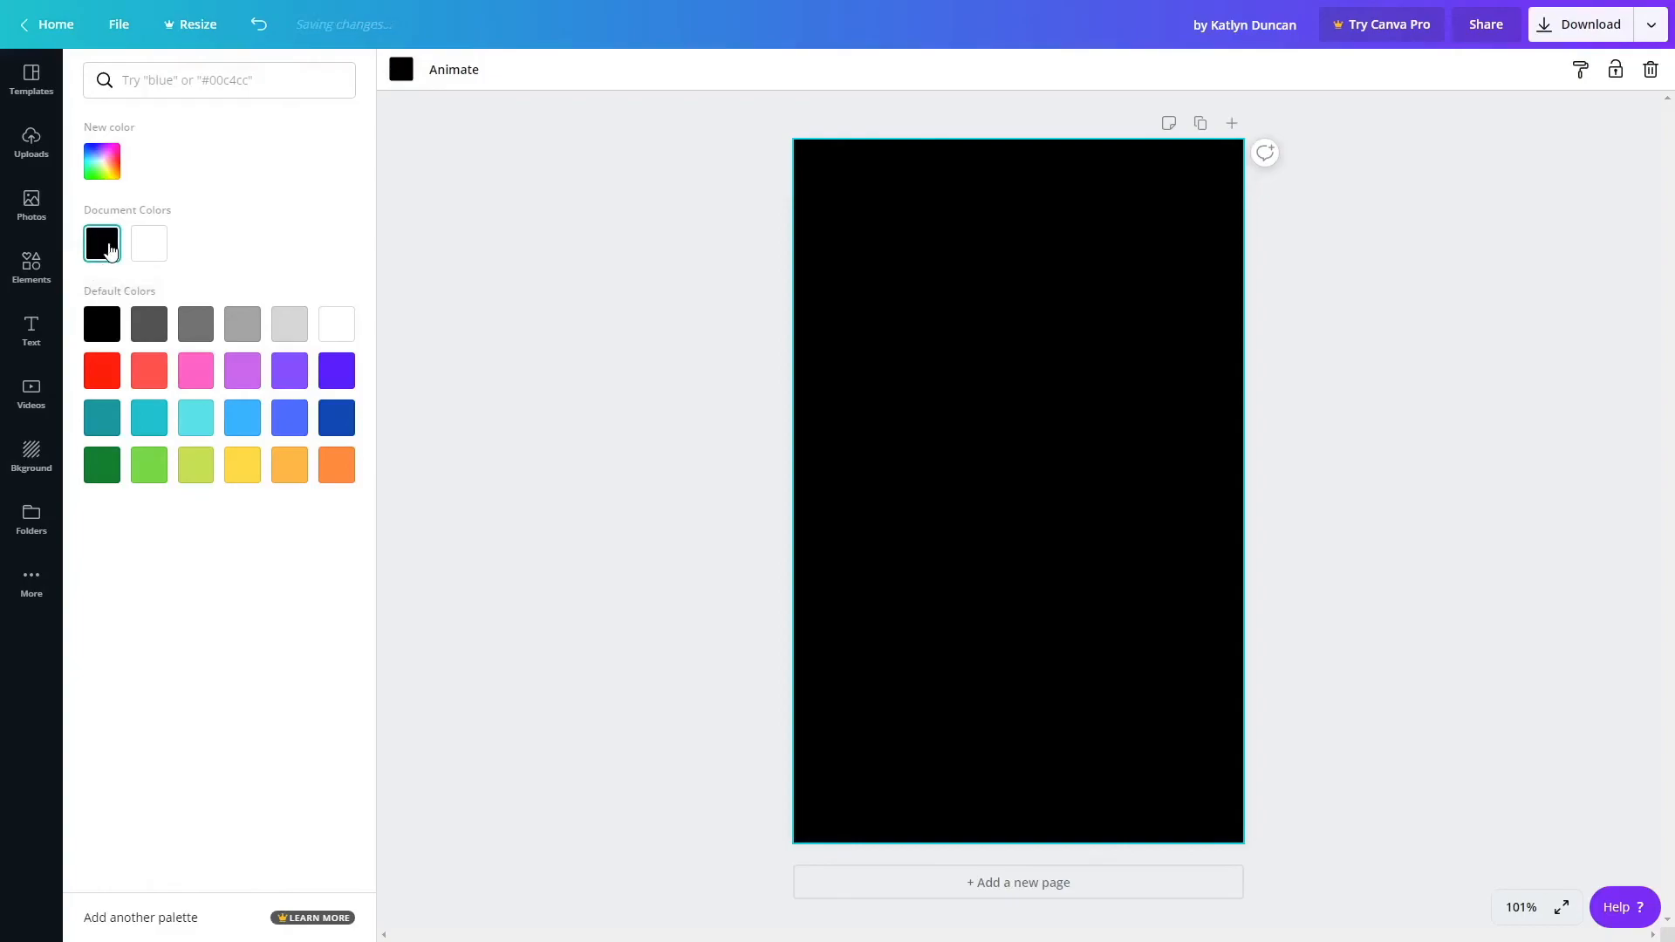
key("ctrl+z")
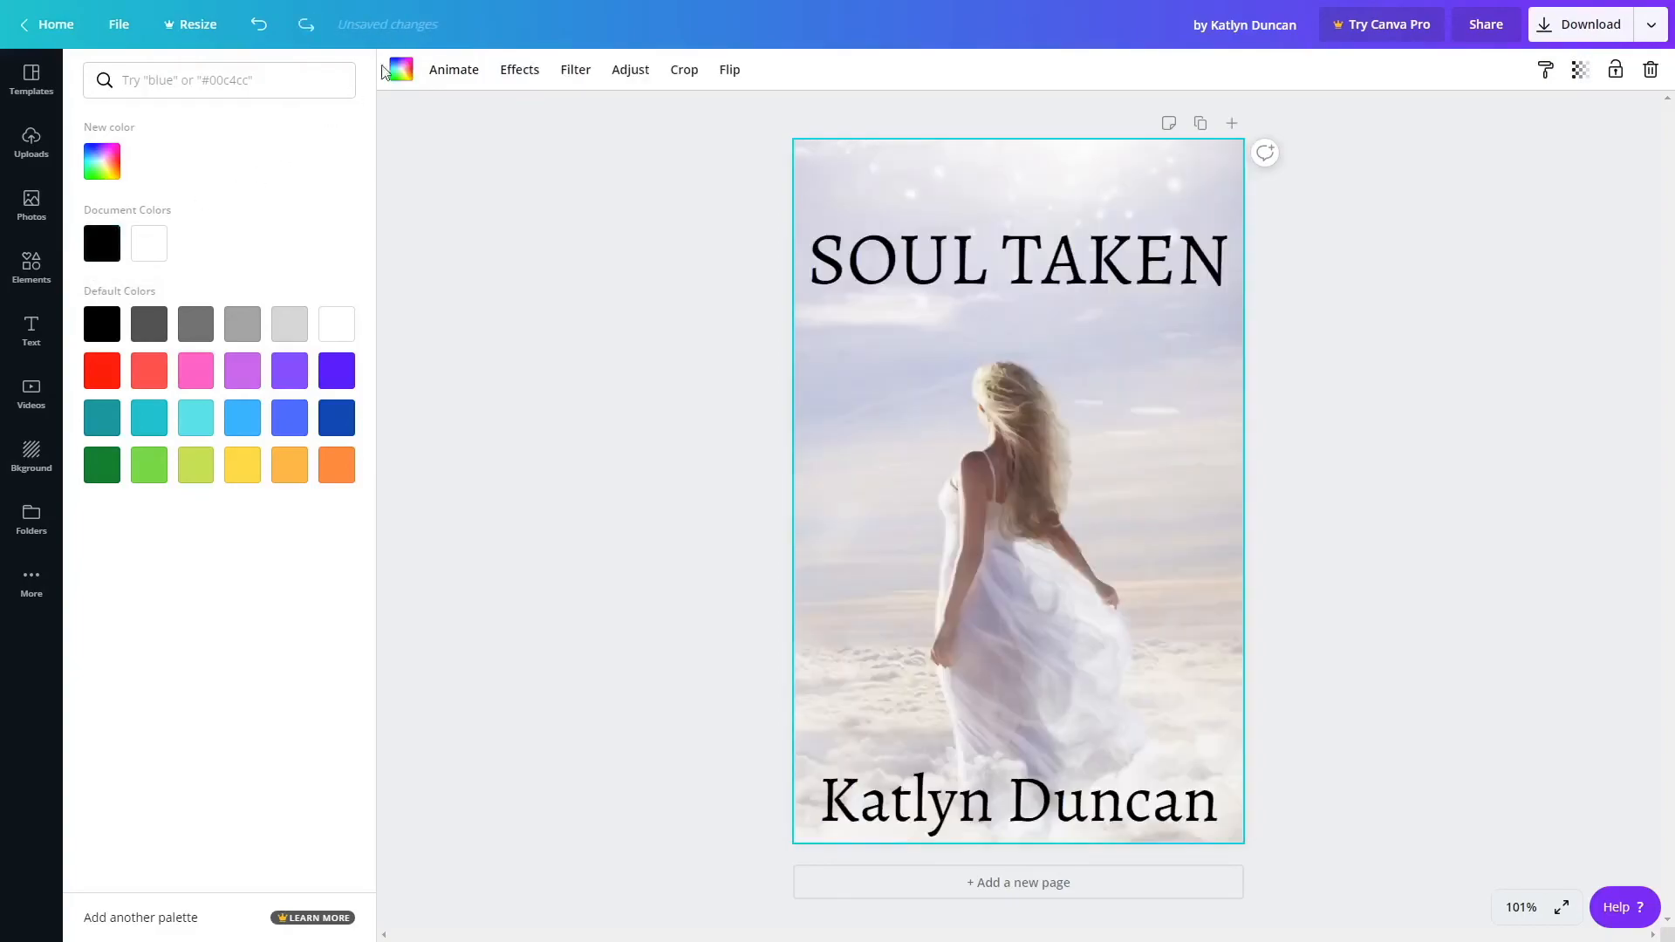
Try the Block, Fade, Pan, Rise, Tumble and Simple animations on the cover, testing Slow and Fast timing for Simple.
left_click(449, 73)
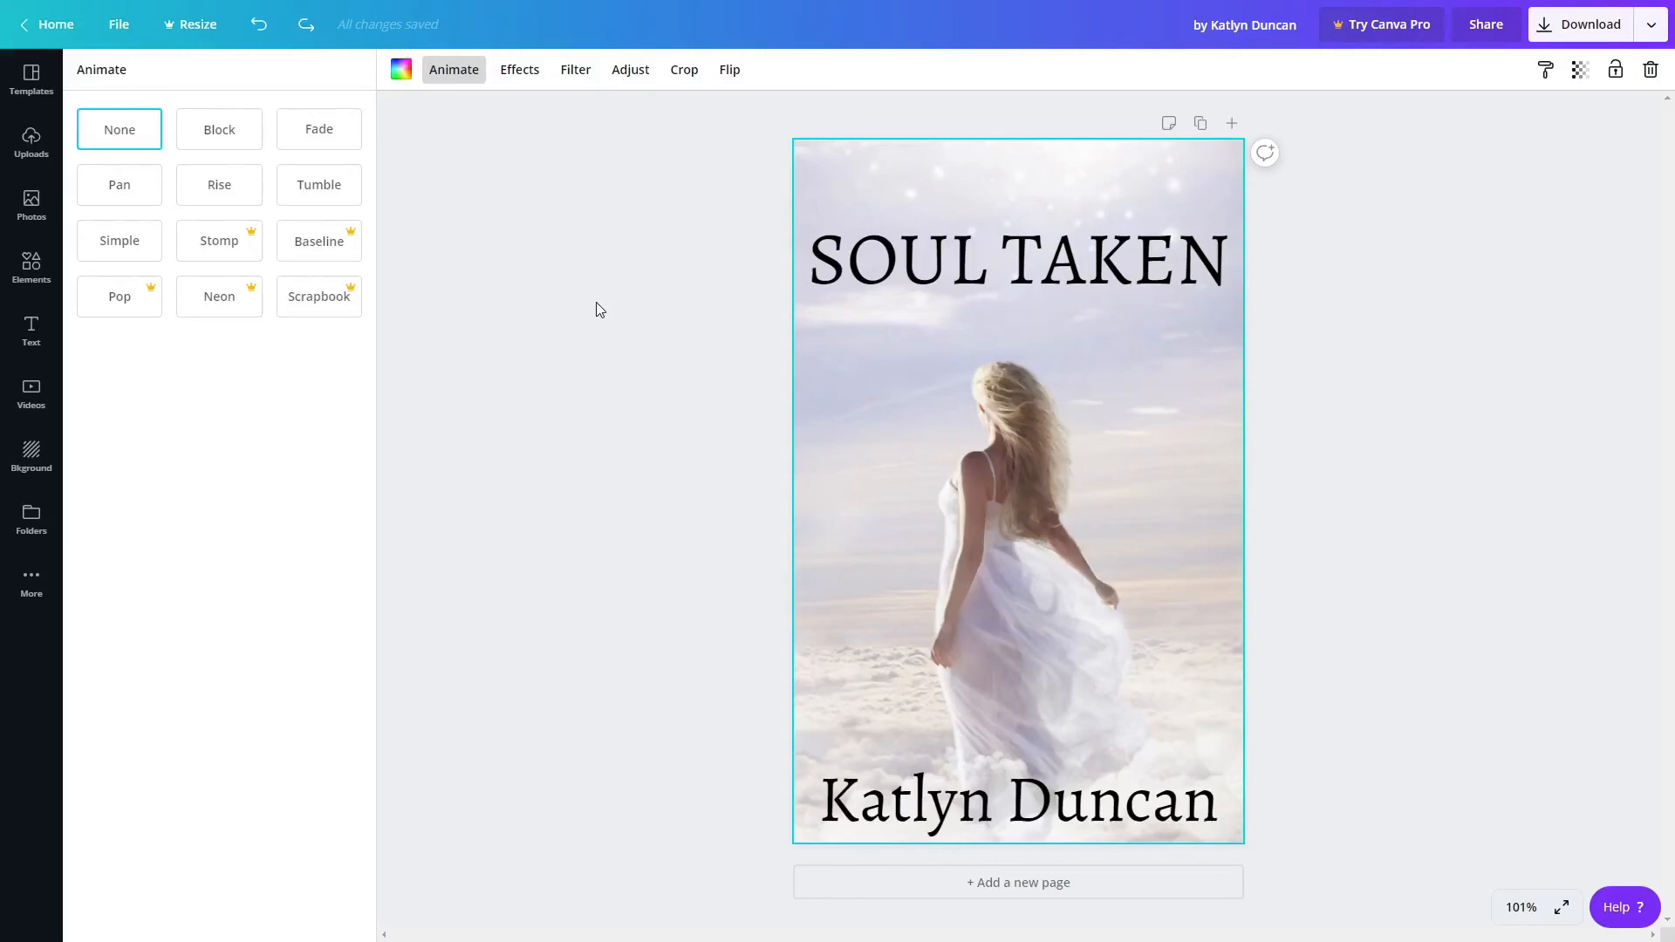
left_click(210, 133)
left_click(330, 133)
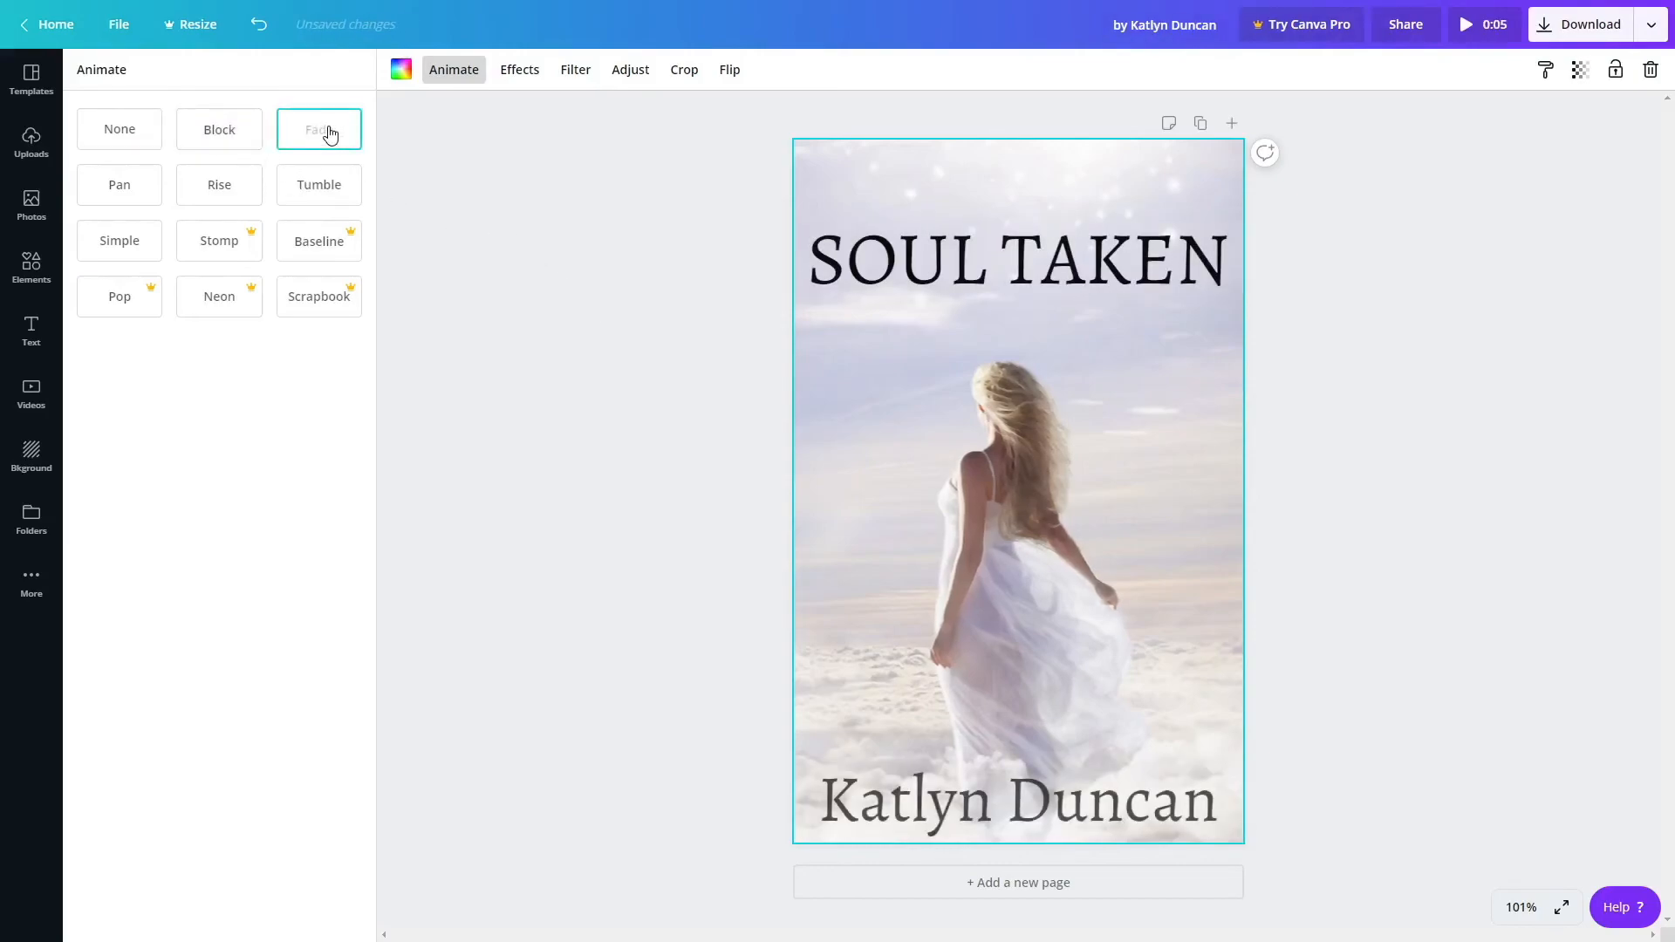
left_click(142, 197)
left_click(236, 189)
left_click(332, 196)
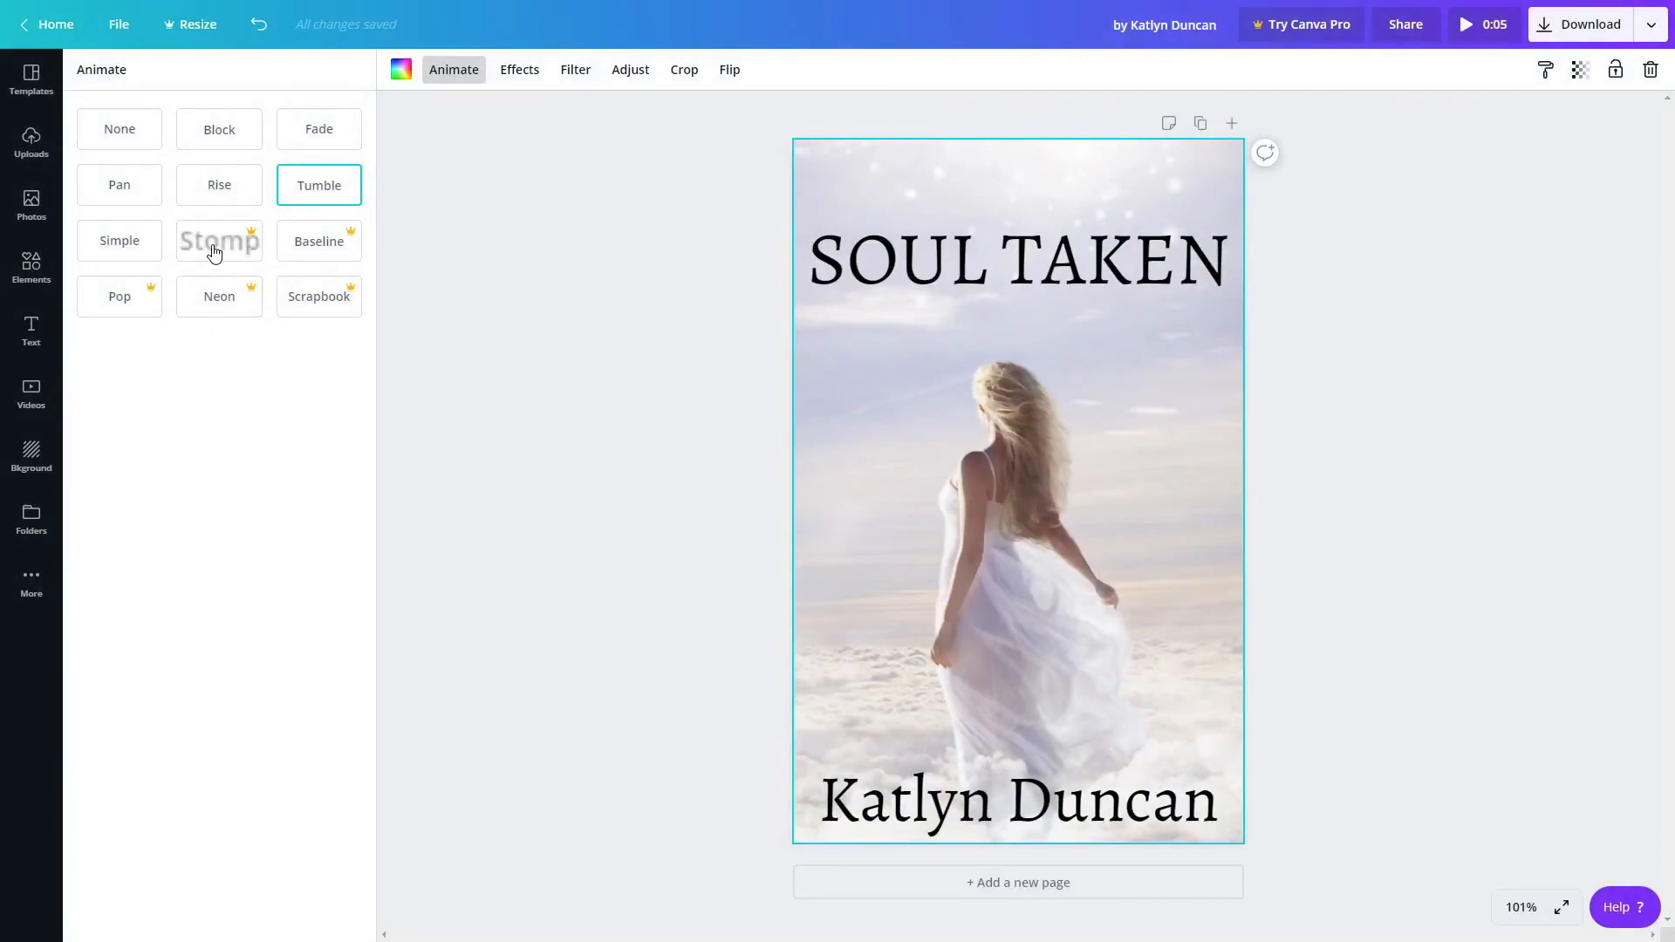
left_click(155, 247)
left_click(129, 377)
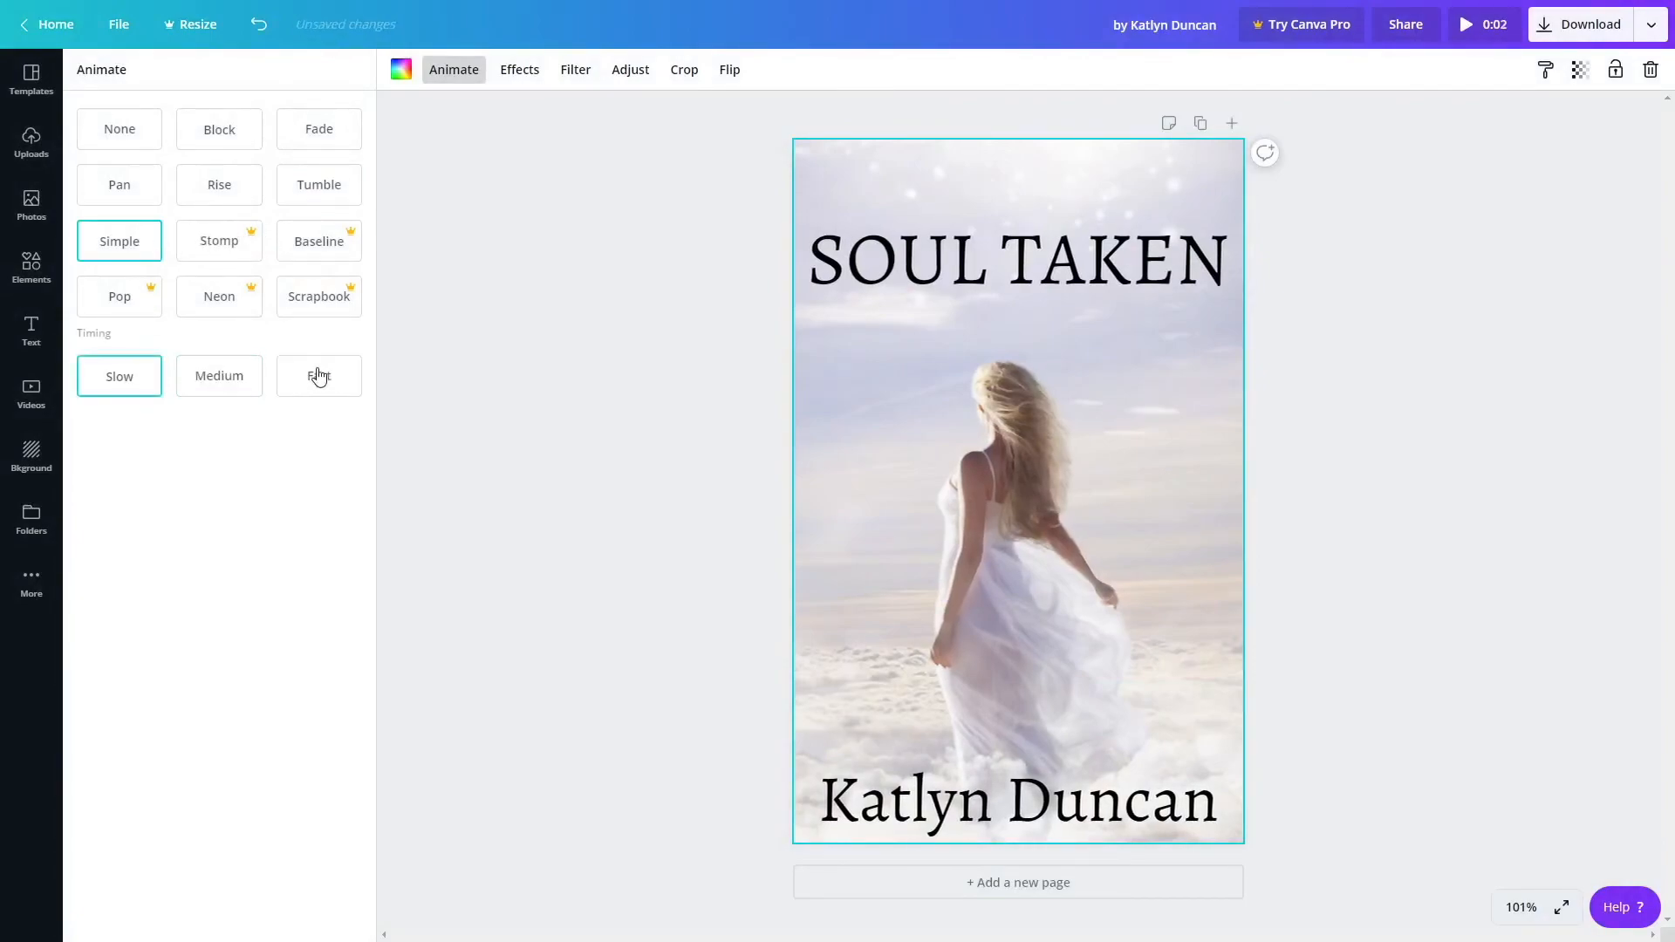
left_click(316, 377)
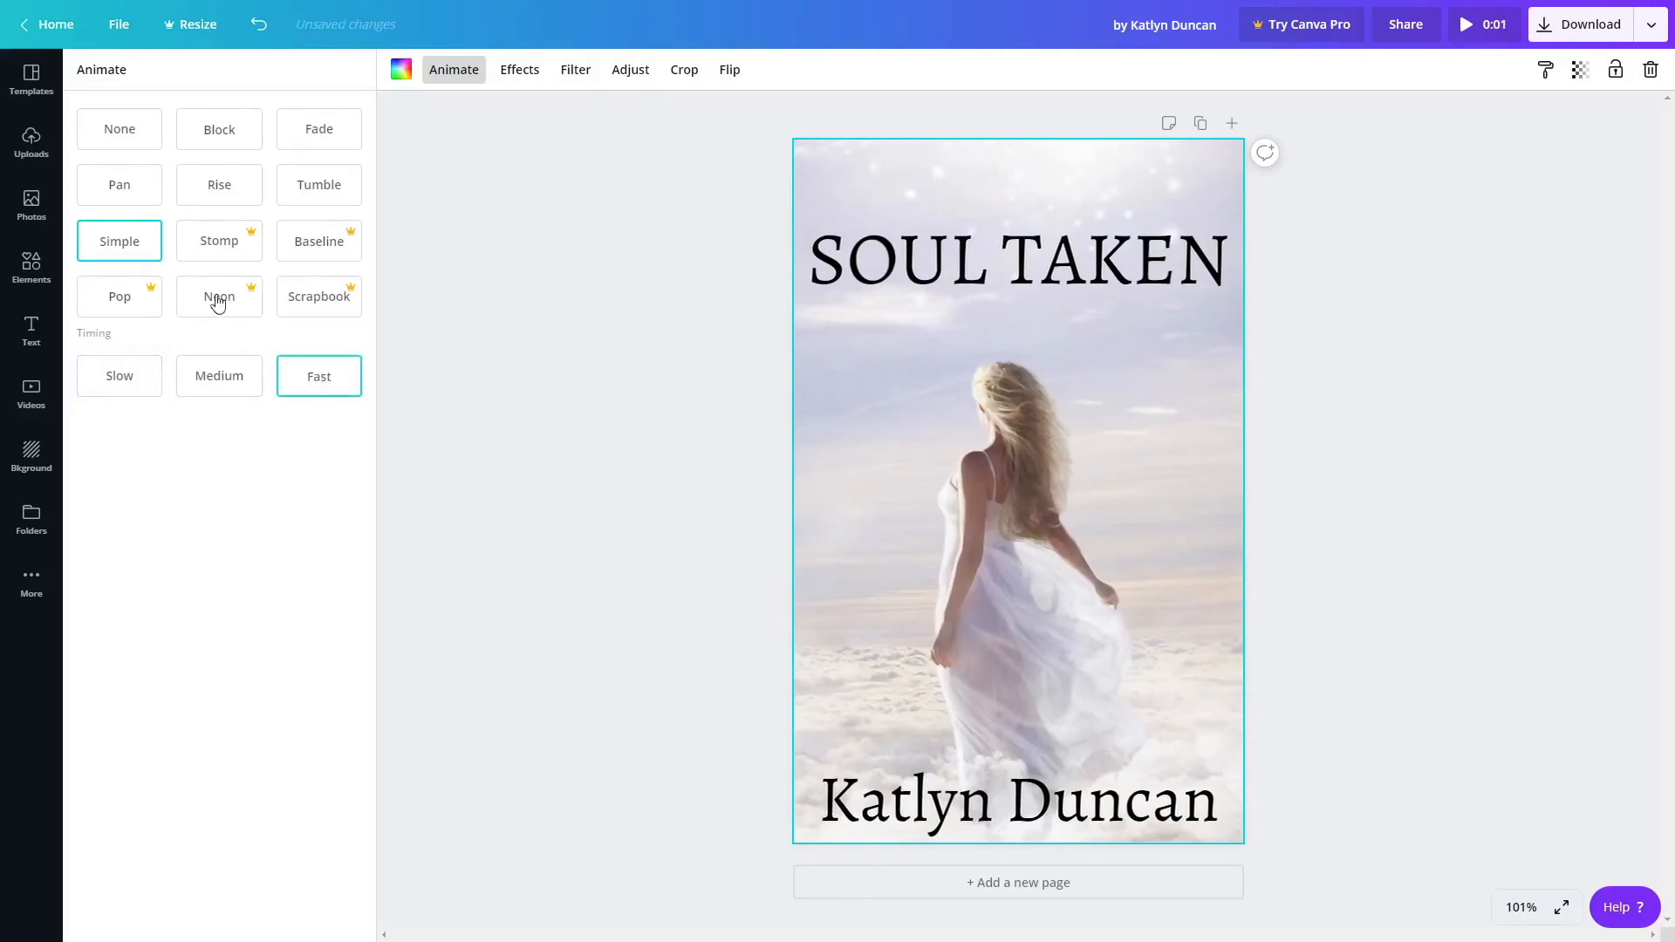
Look over the photo effects and try the Solar, Epic, Festive, Summer and Afterglow filters on the background photo.
left_click(516, 72)
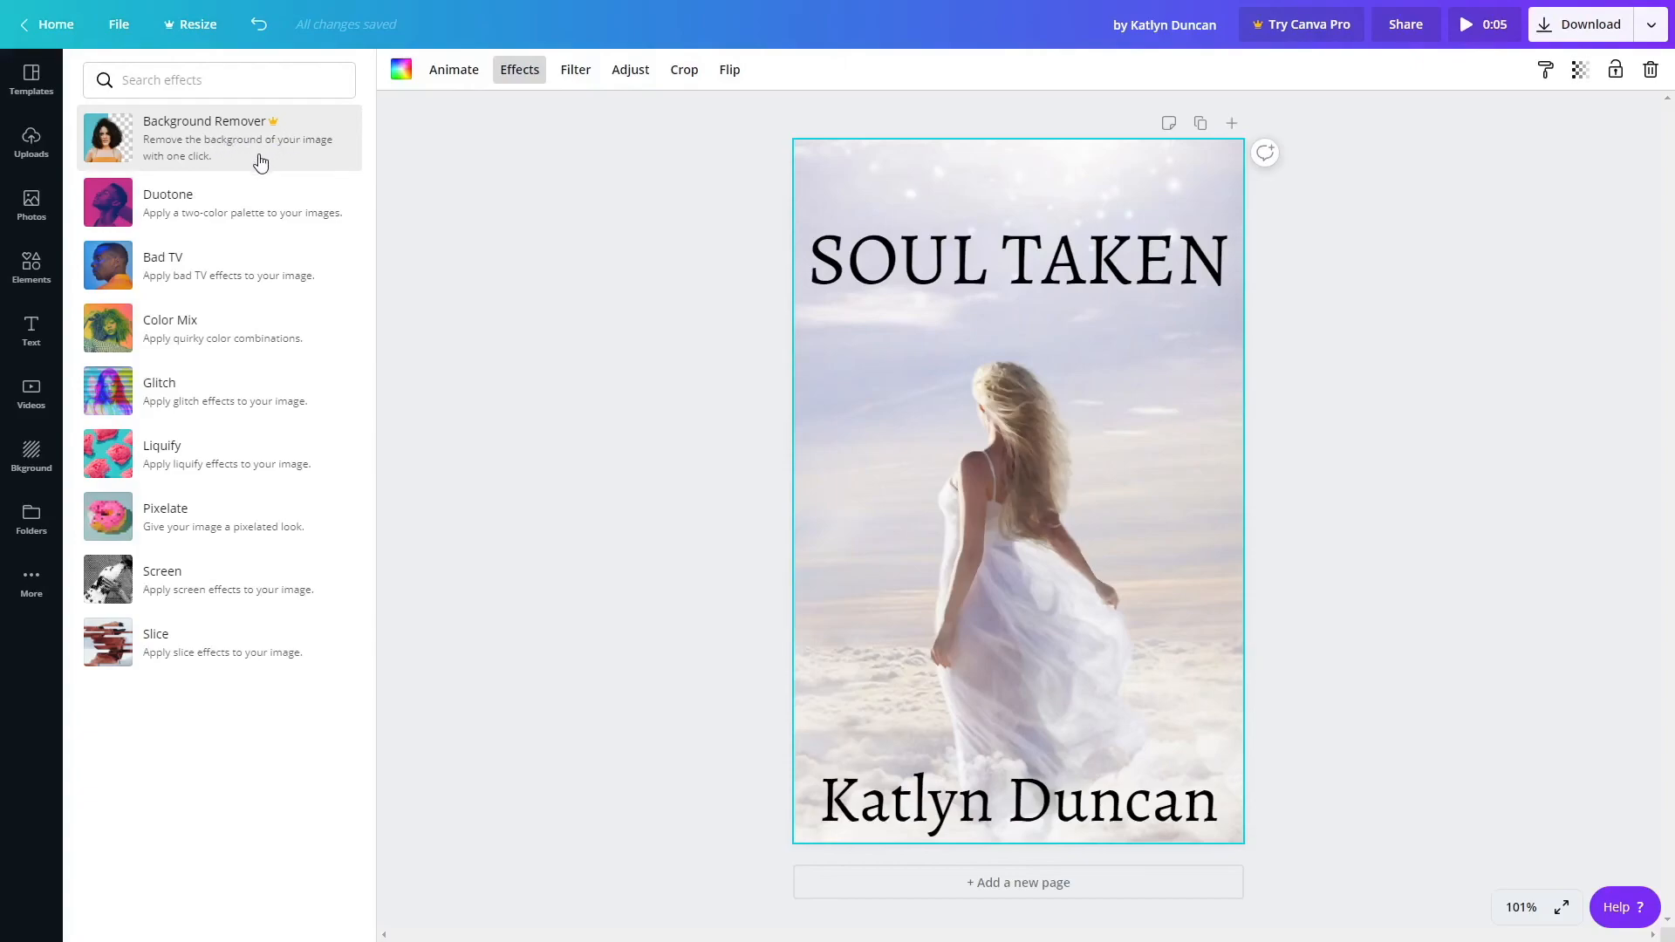
left_click(575, 71)
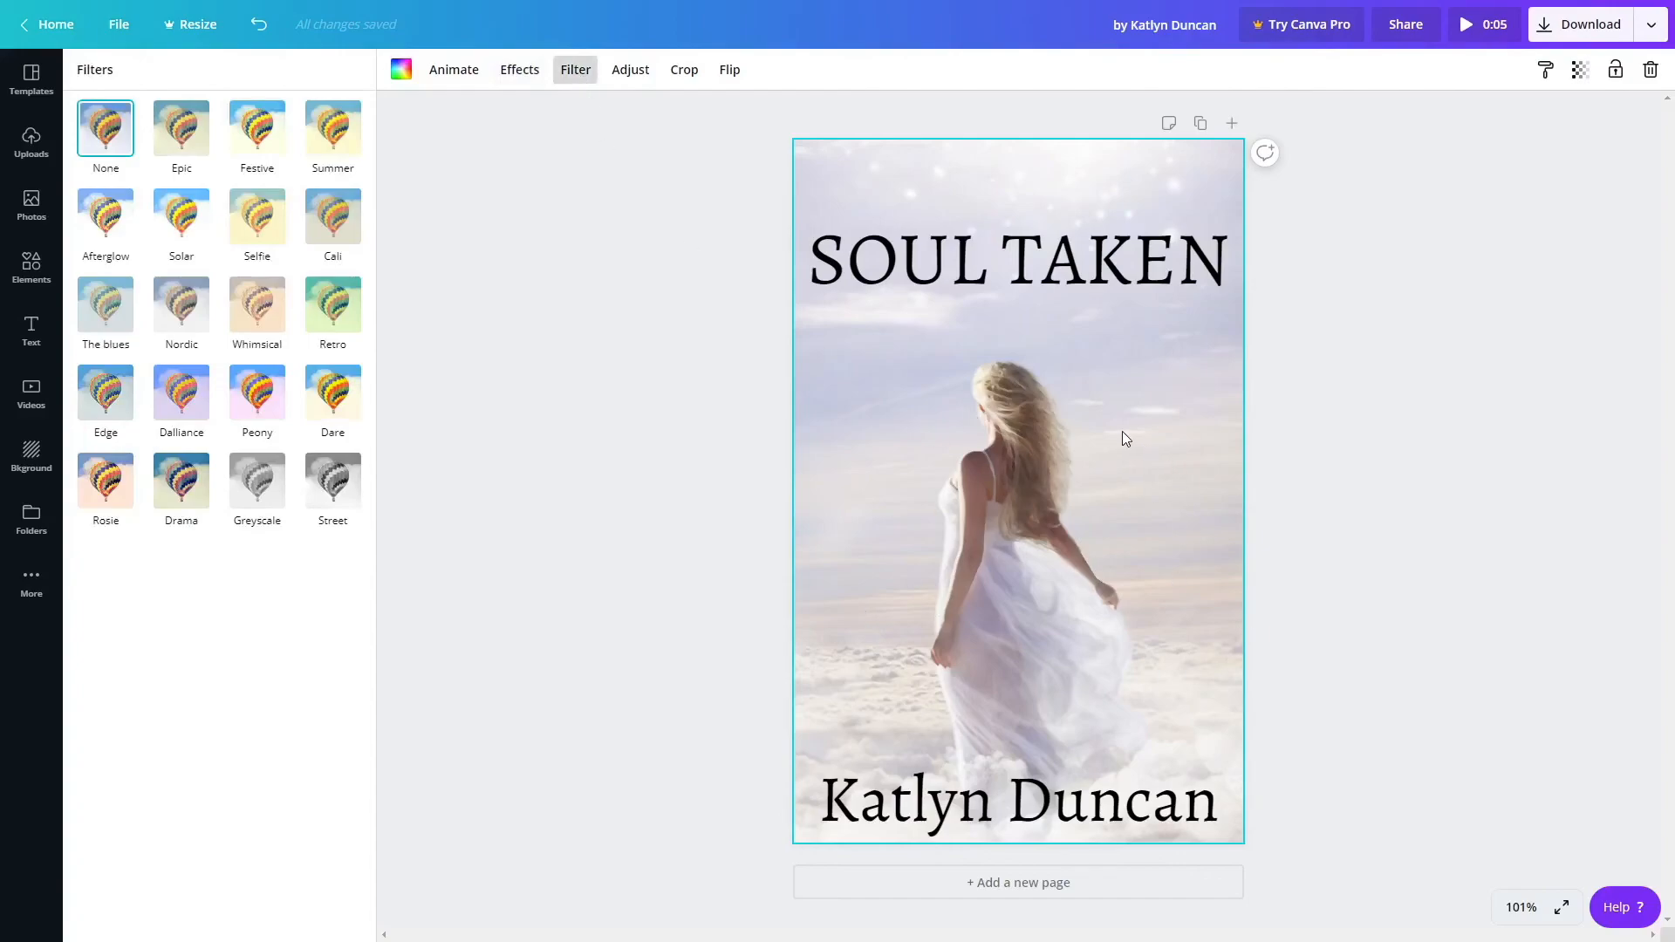
left_click(203, 229)
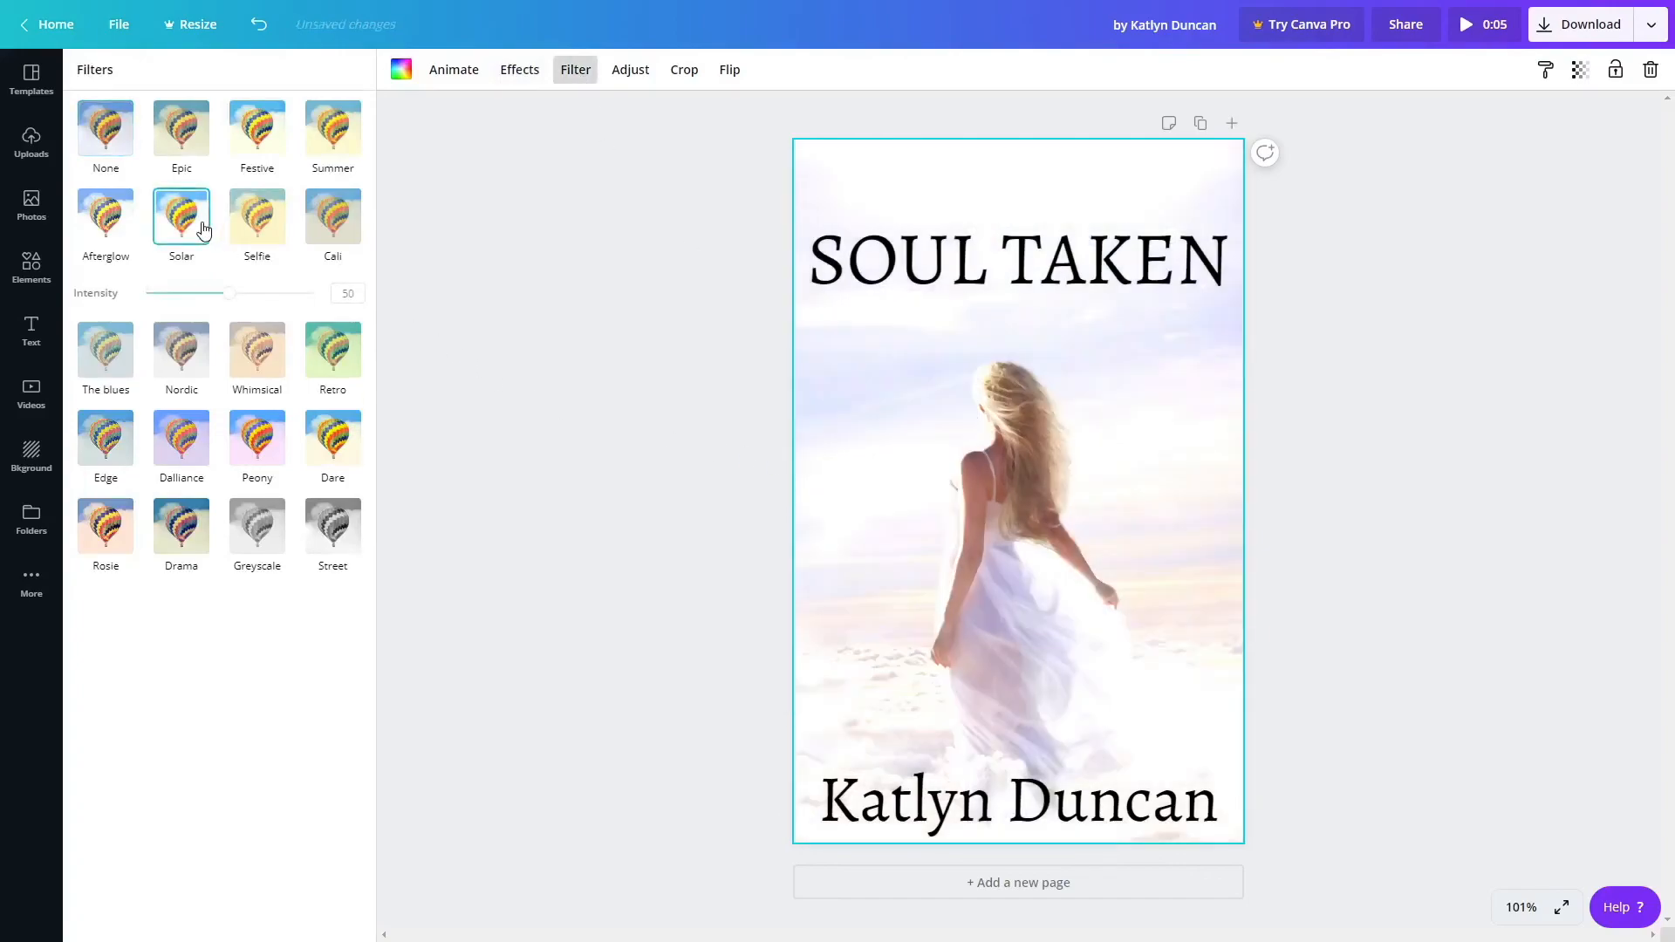
left_click(179, 135)
left_click(255, 139)
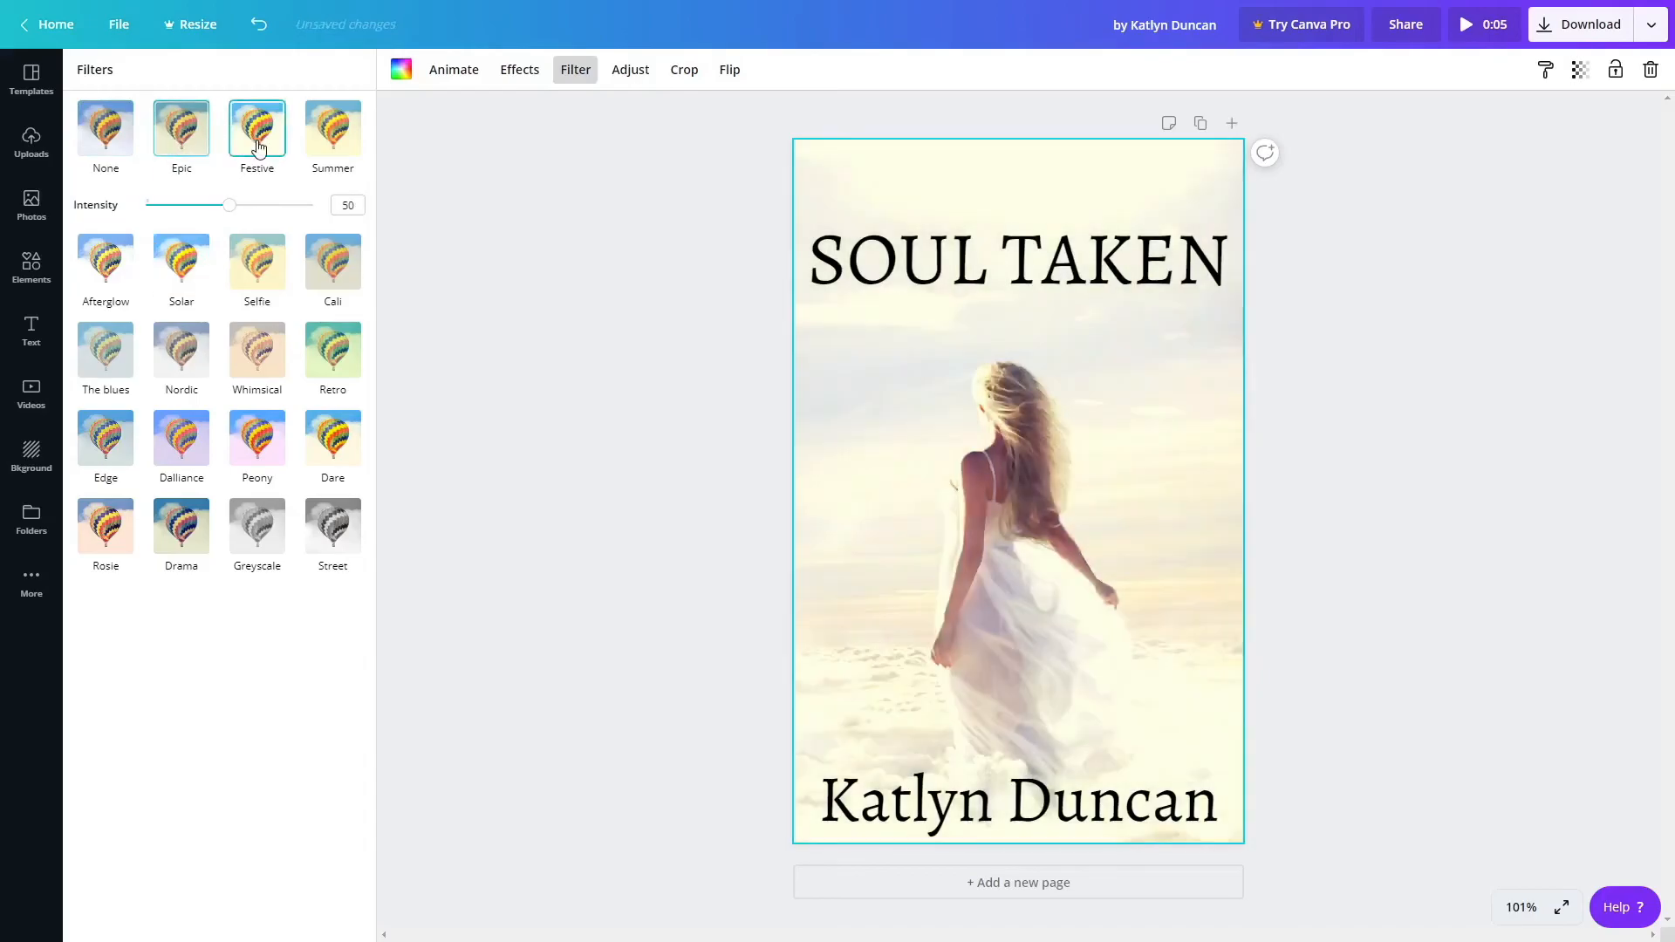
left_click(342, 143)
left_click(105, 262)
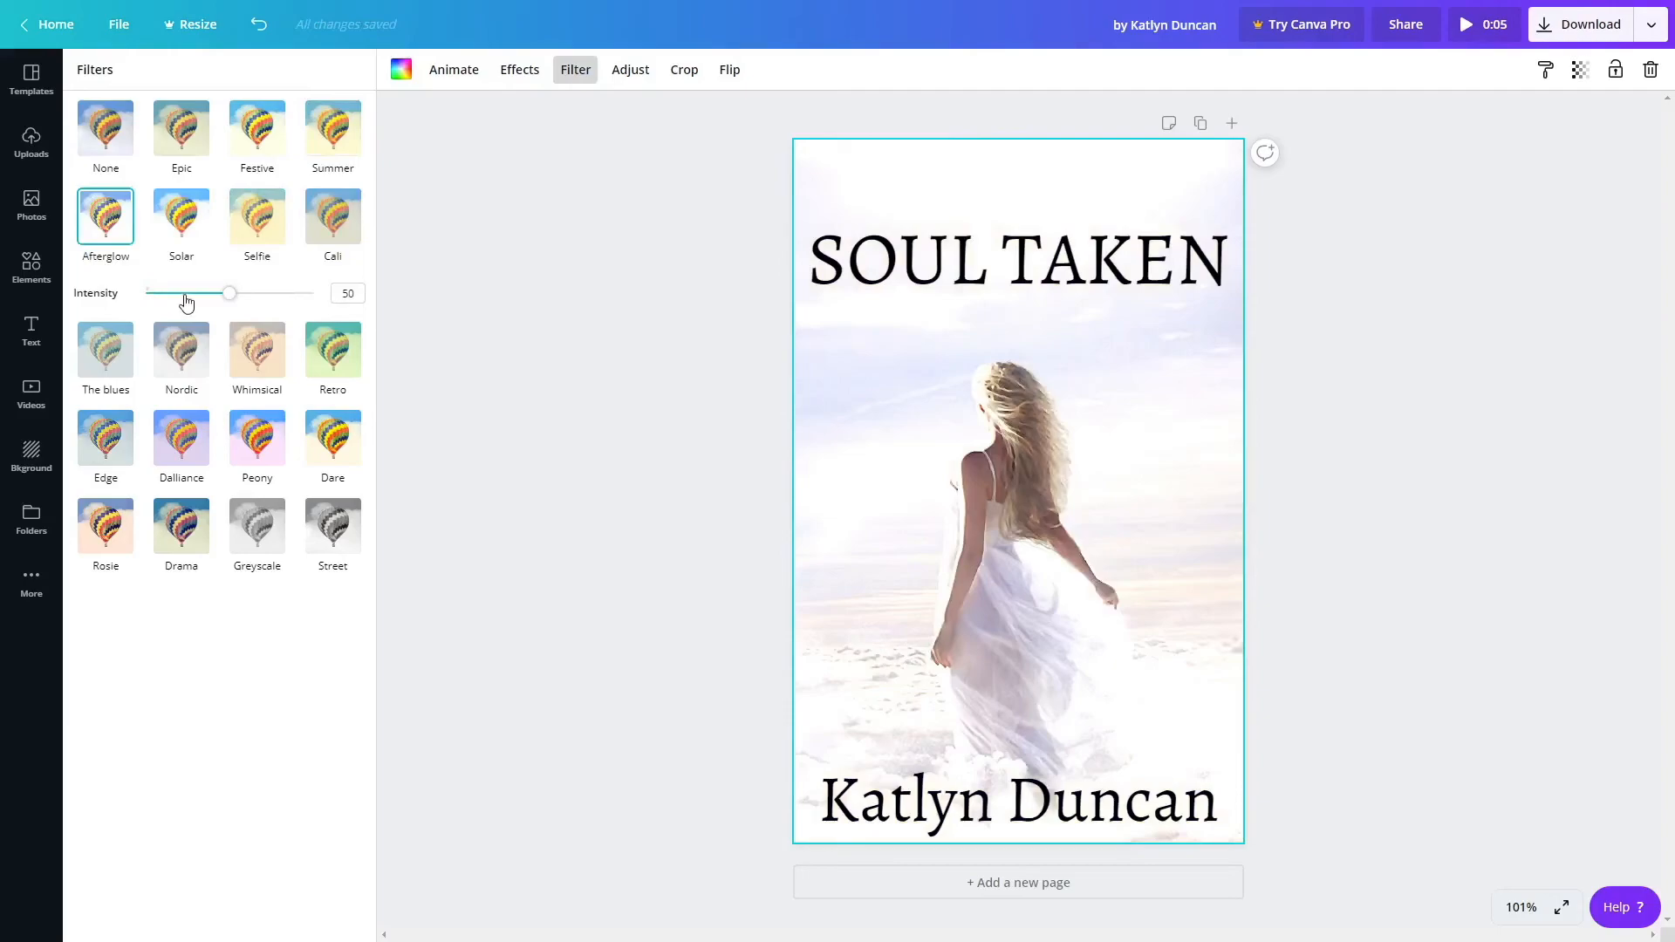
mouse_move(234, 301)
left_mouse_down()
mouse_move(183, 302)
mouse_move(310, 304)
mouse_move(208, 304)
mouse_move(220, 314)
left_mouse_up()
Apply the Solar filter to the background photo, trying intensity 0 and settling on 57.
left_click(181, 229)
left_click_drag(228, 293, 134, 301)
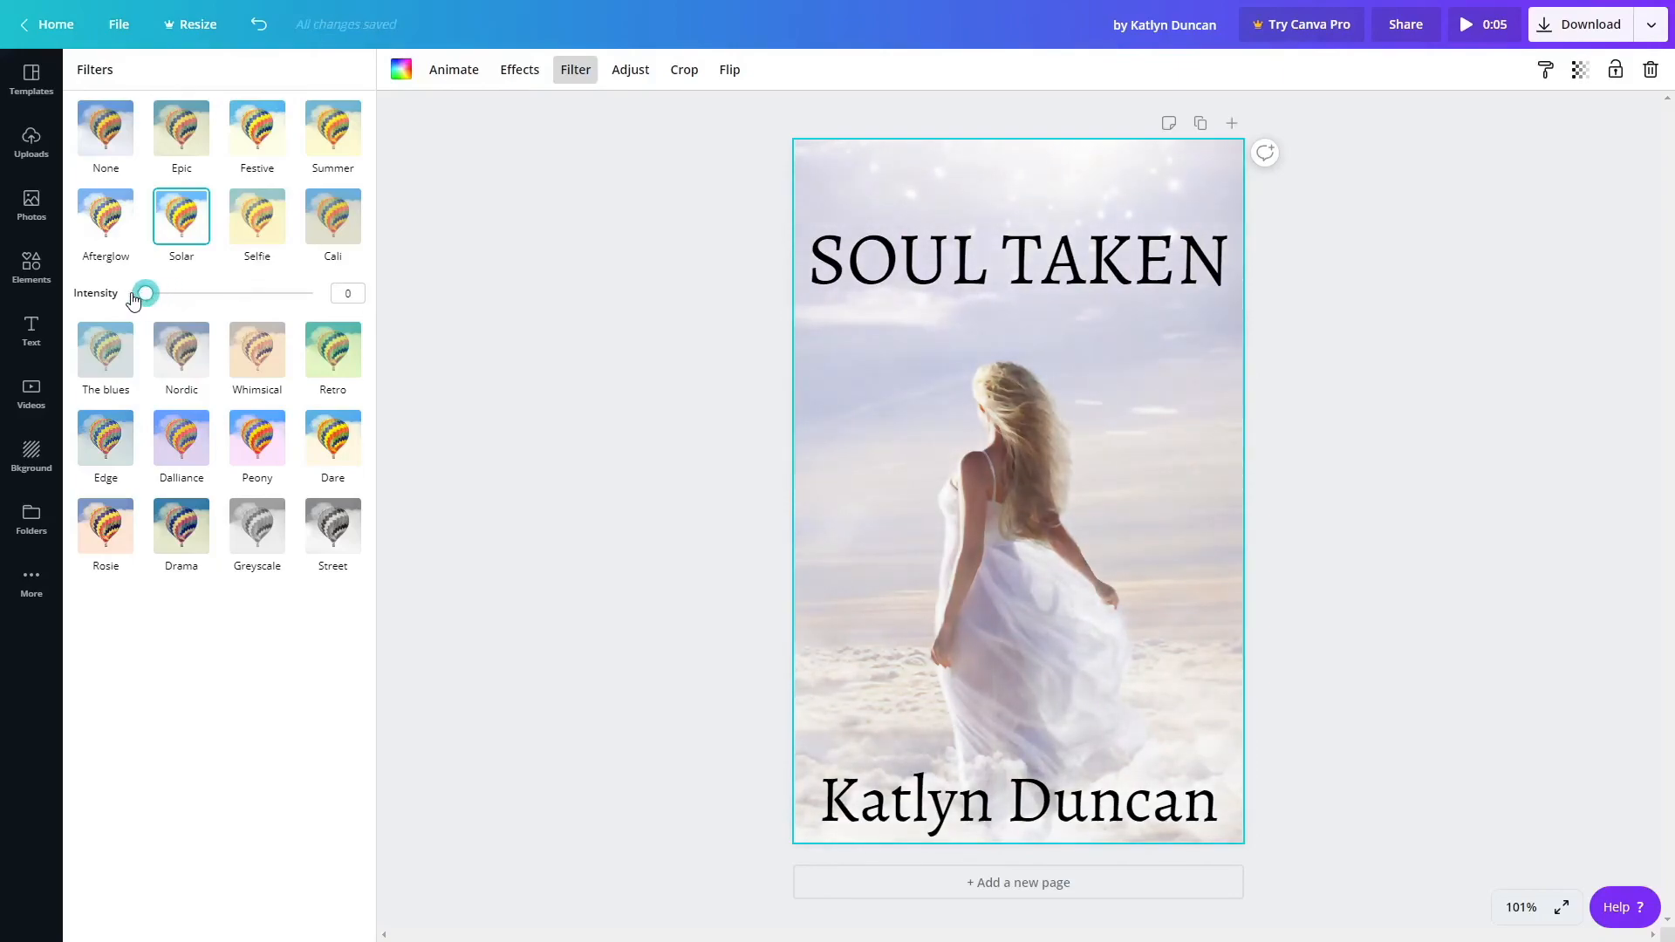
left_click_drag(140, 299, 241, 299)
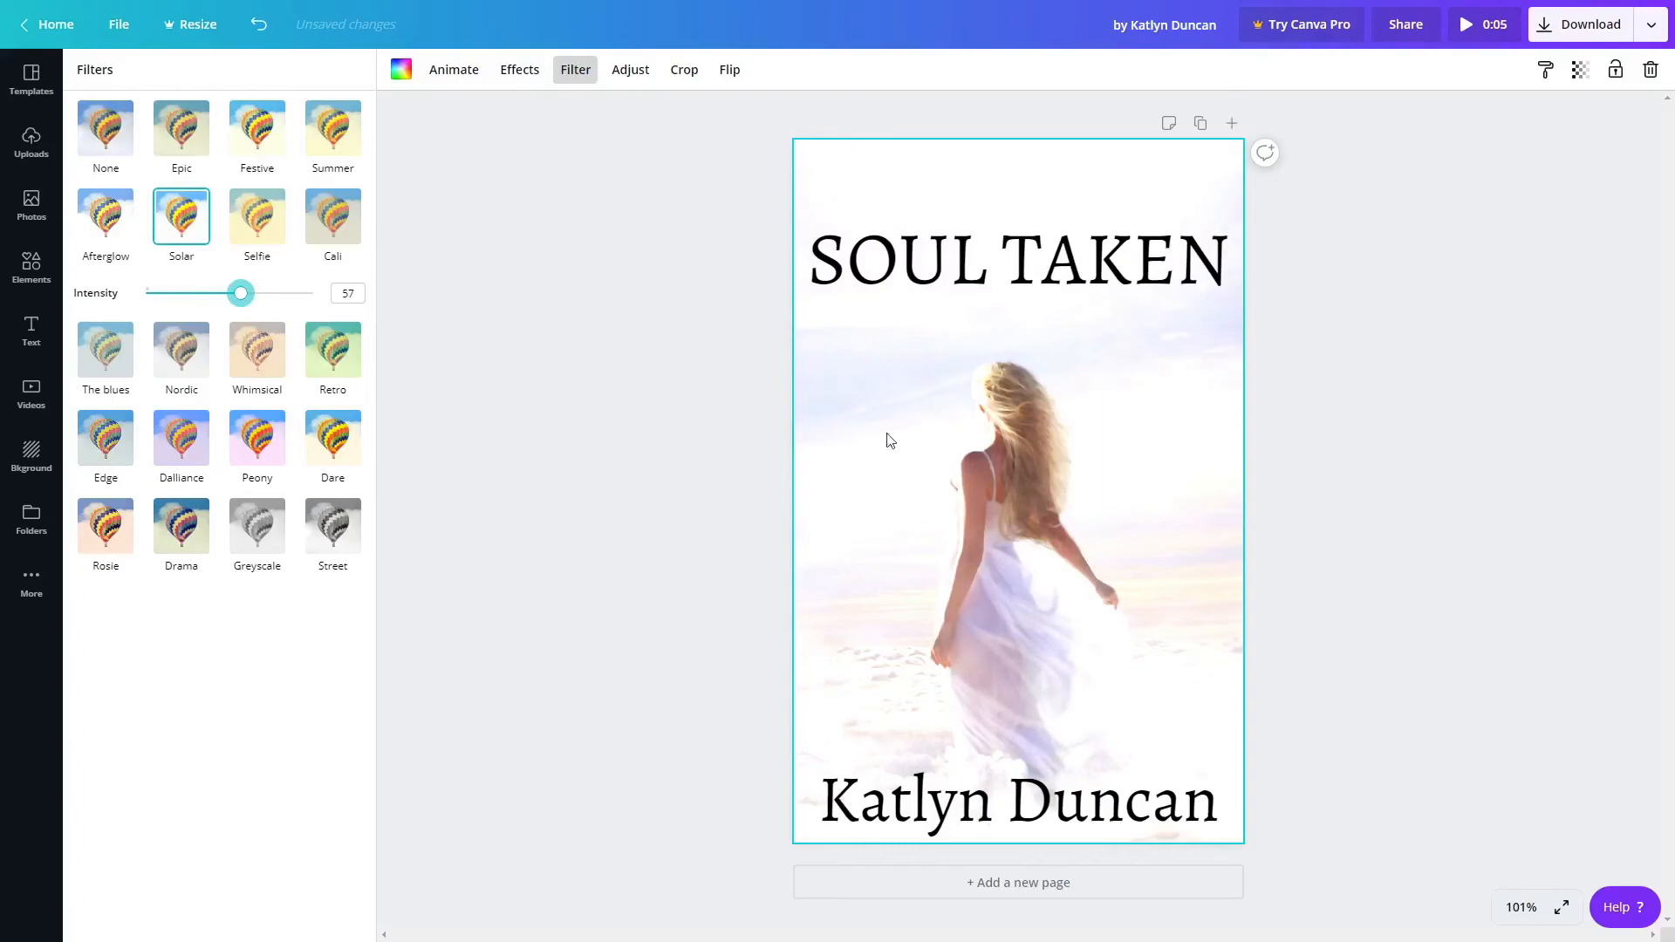
Examine the background photo's adjustment settings and its crop mode, leaving the crop without changes.
left_click(647, 78)
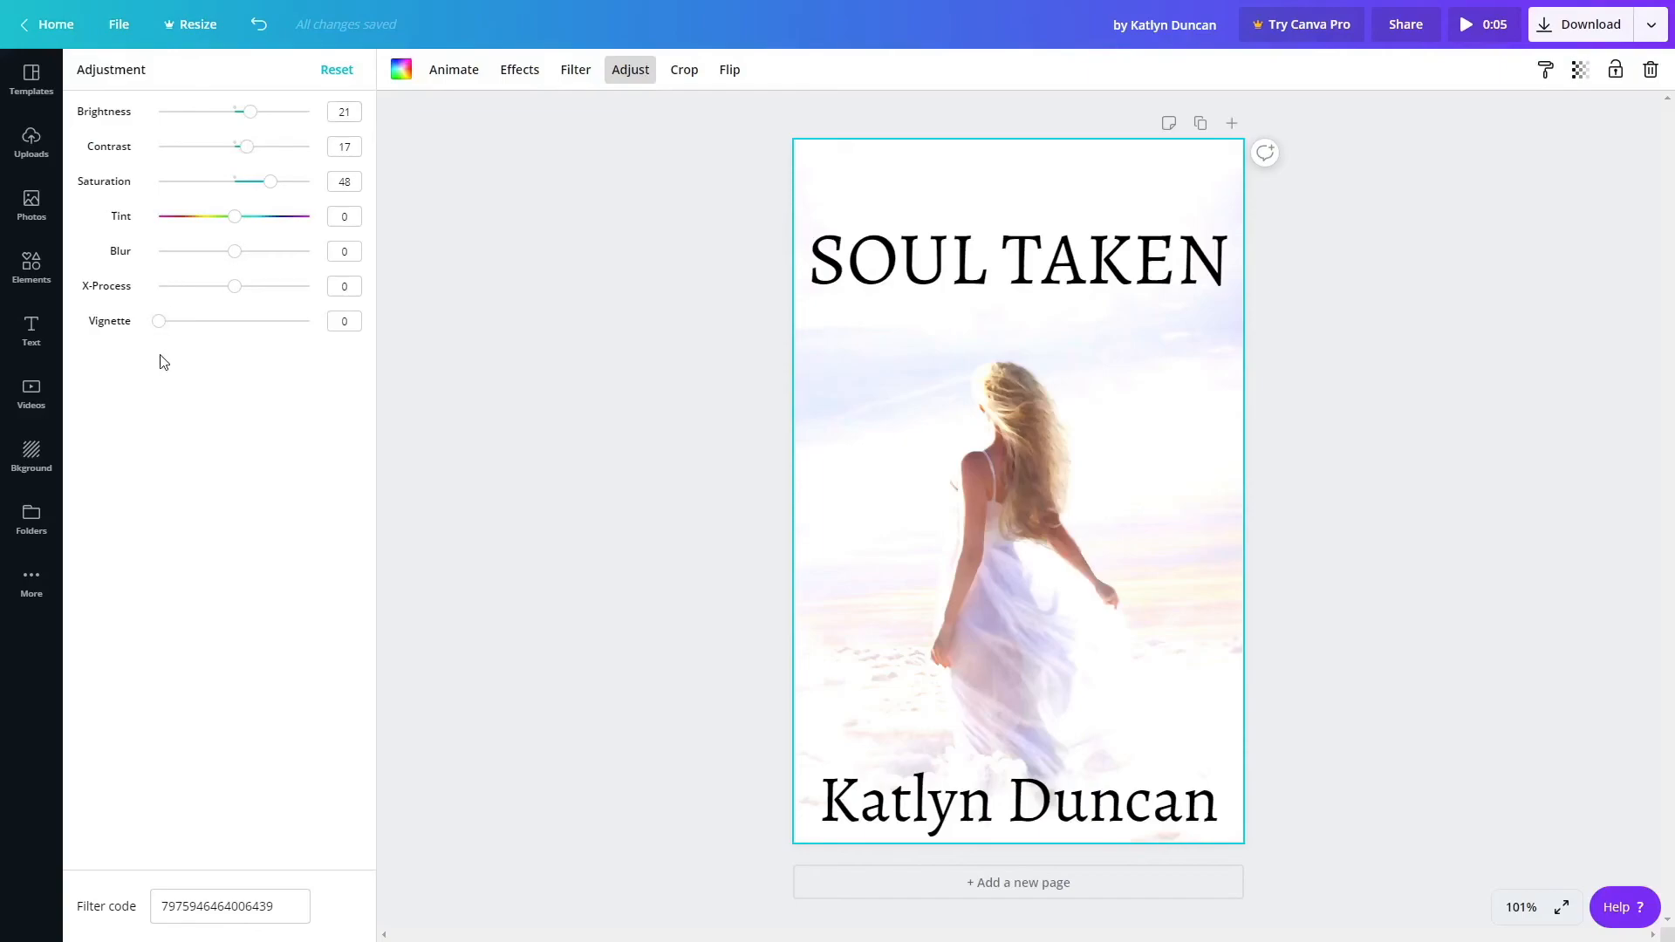
left_click(685, 74)
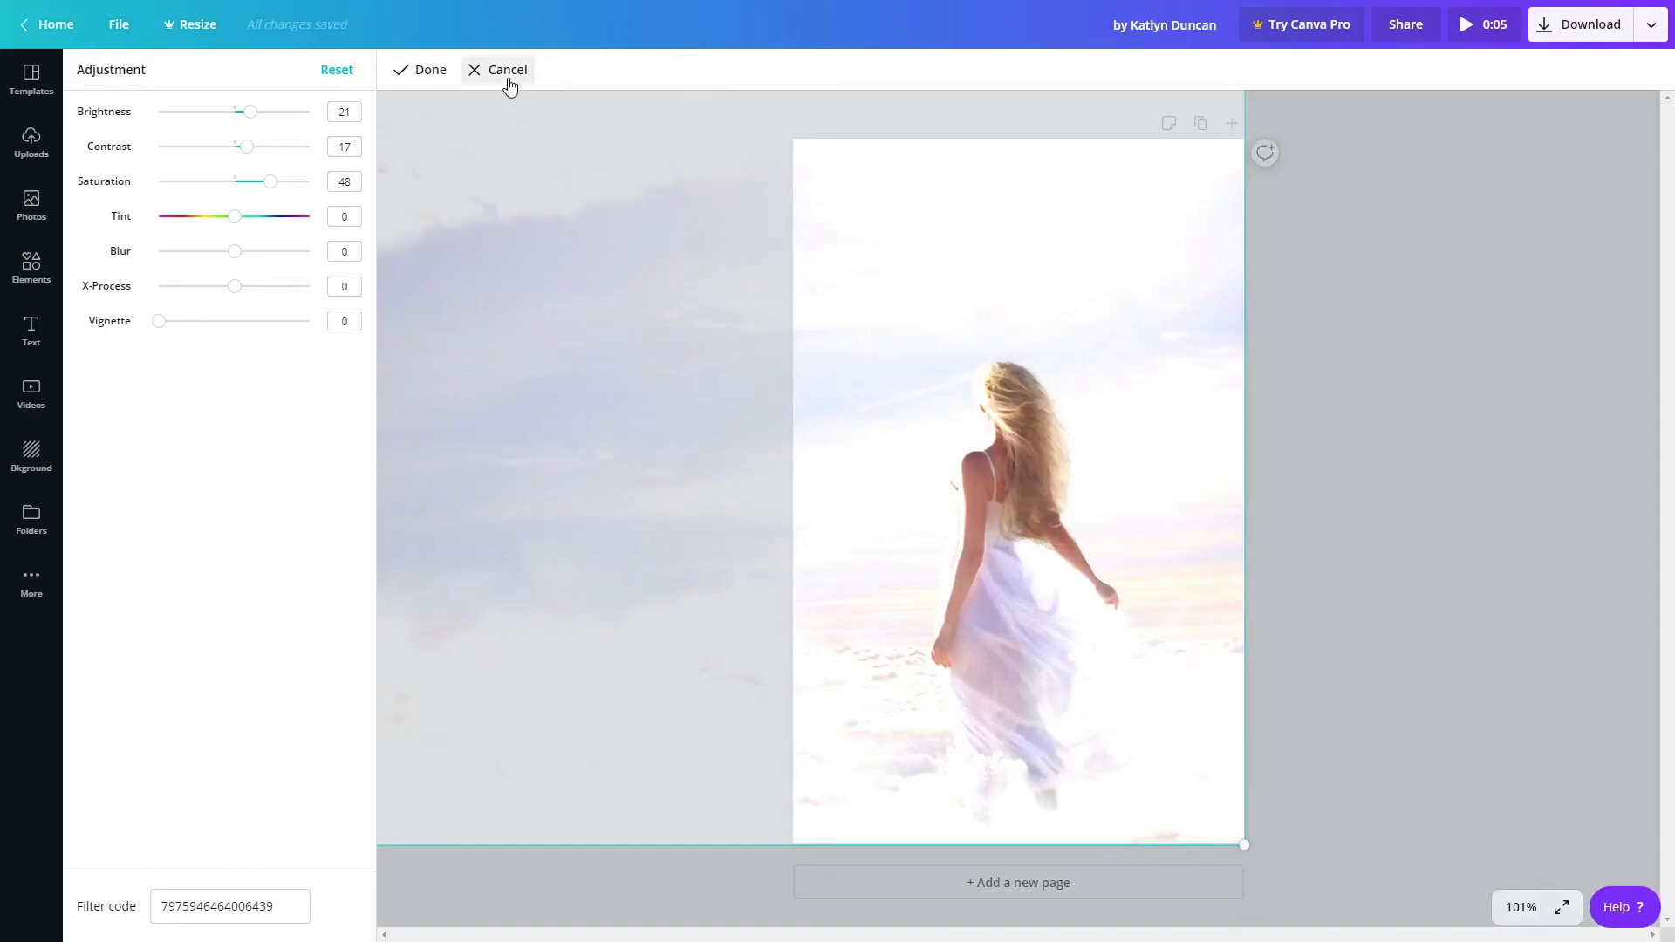
left_click(510, 84)
Flip the background photo horizontally, and test a vertical flip before turning it upright again.
left_click(731, 71)
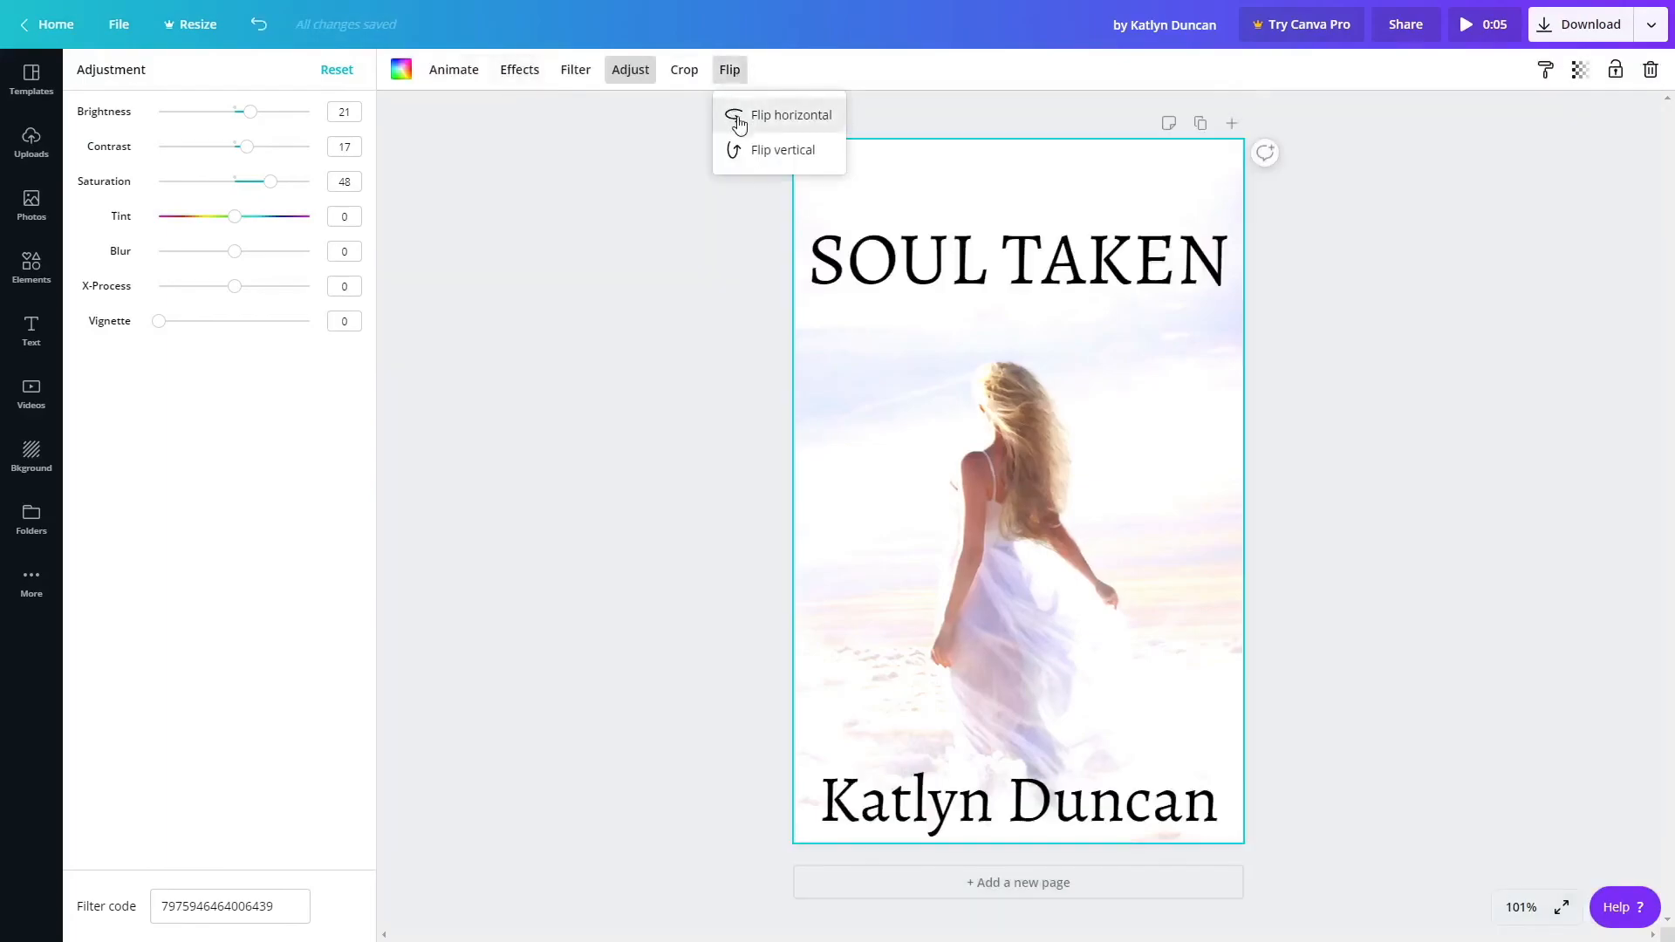
left_click(778, 118)
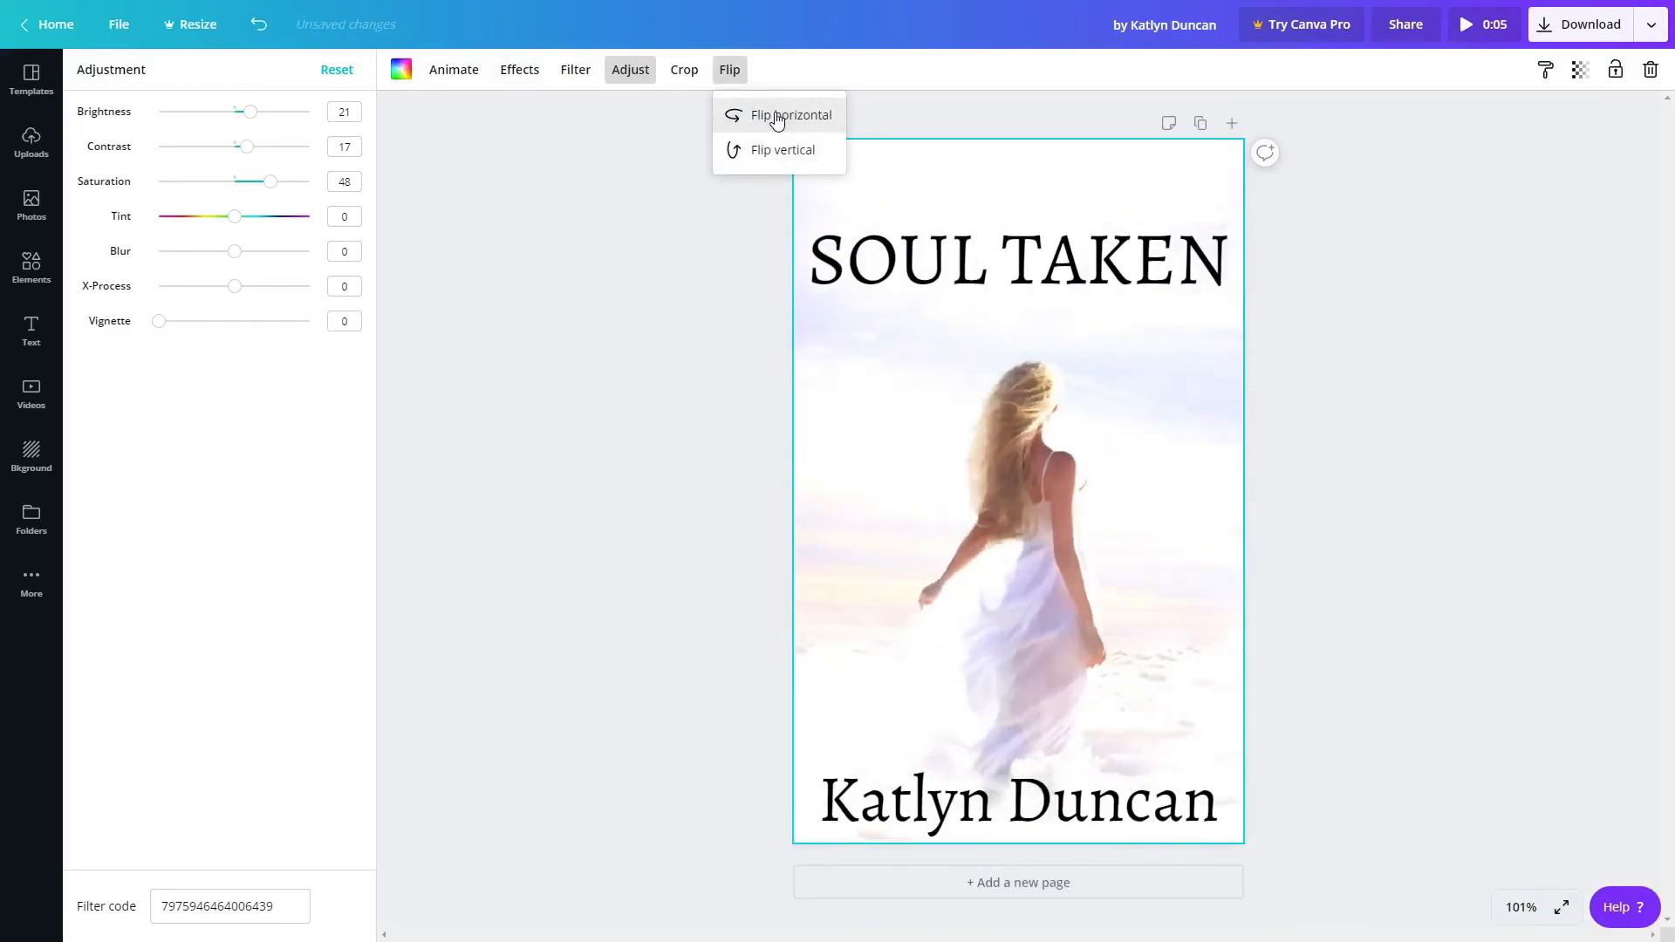
left_click(774, 152)
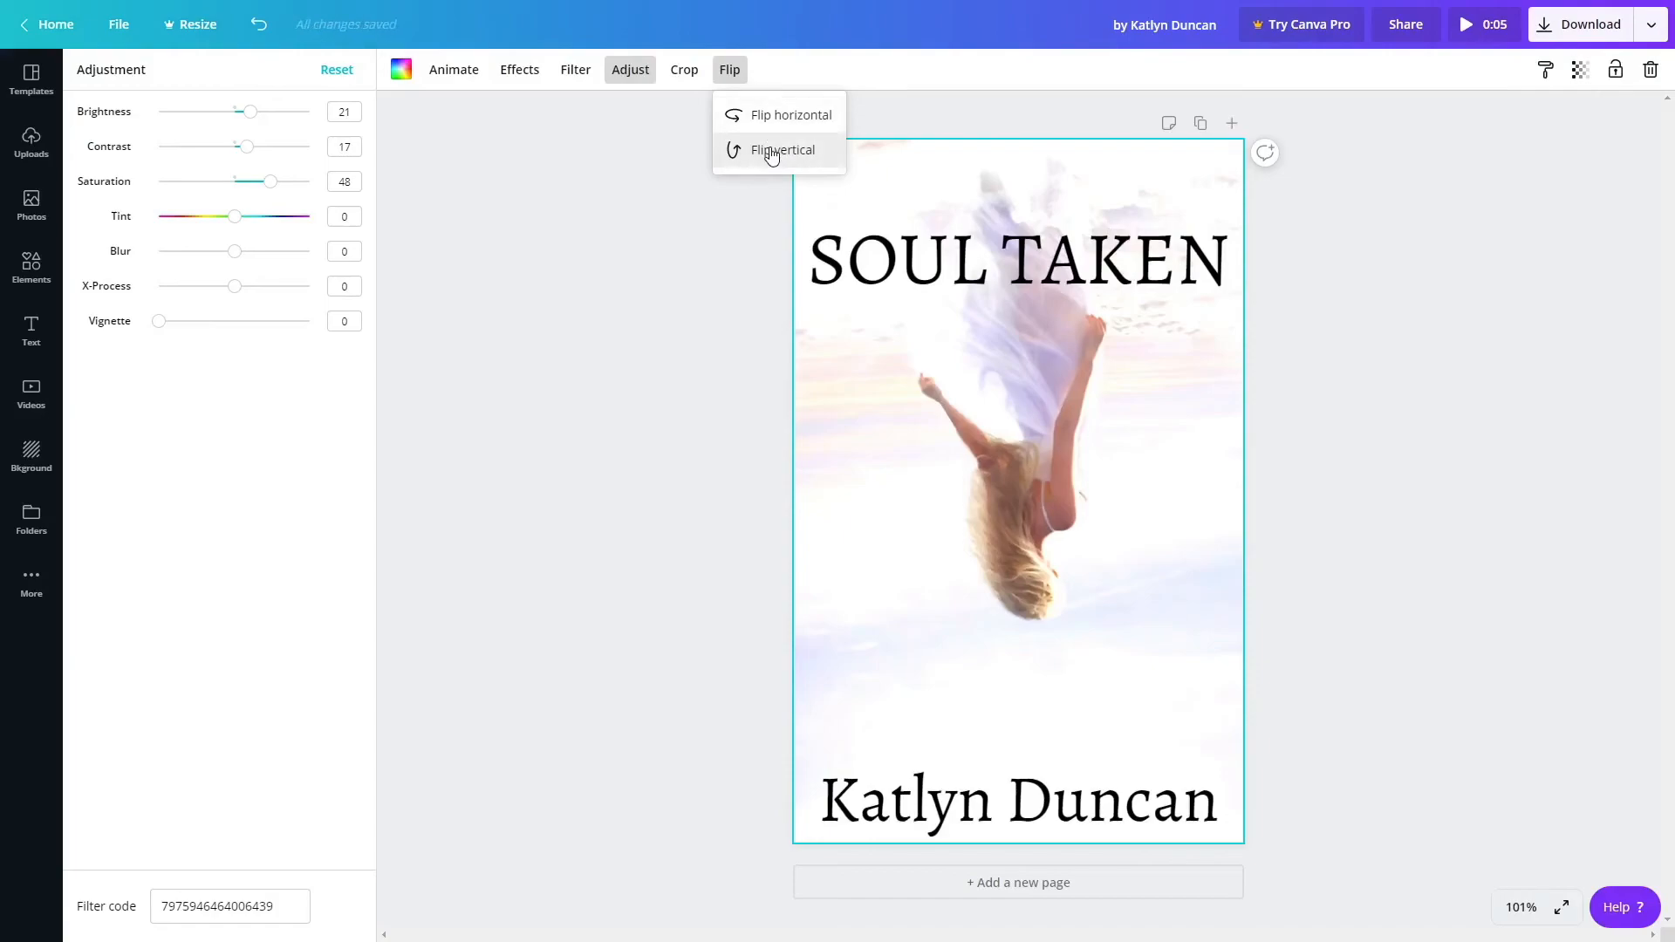
left_click(774, 152)
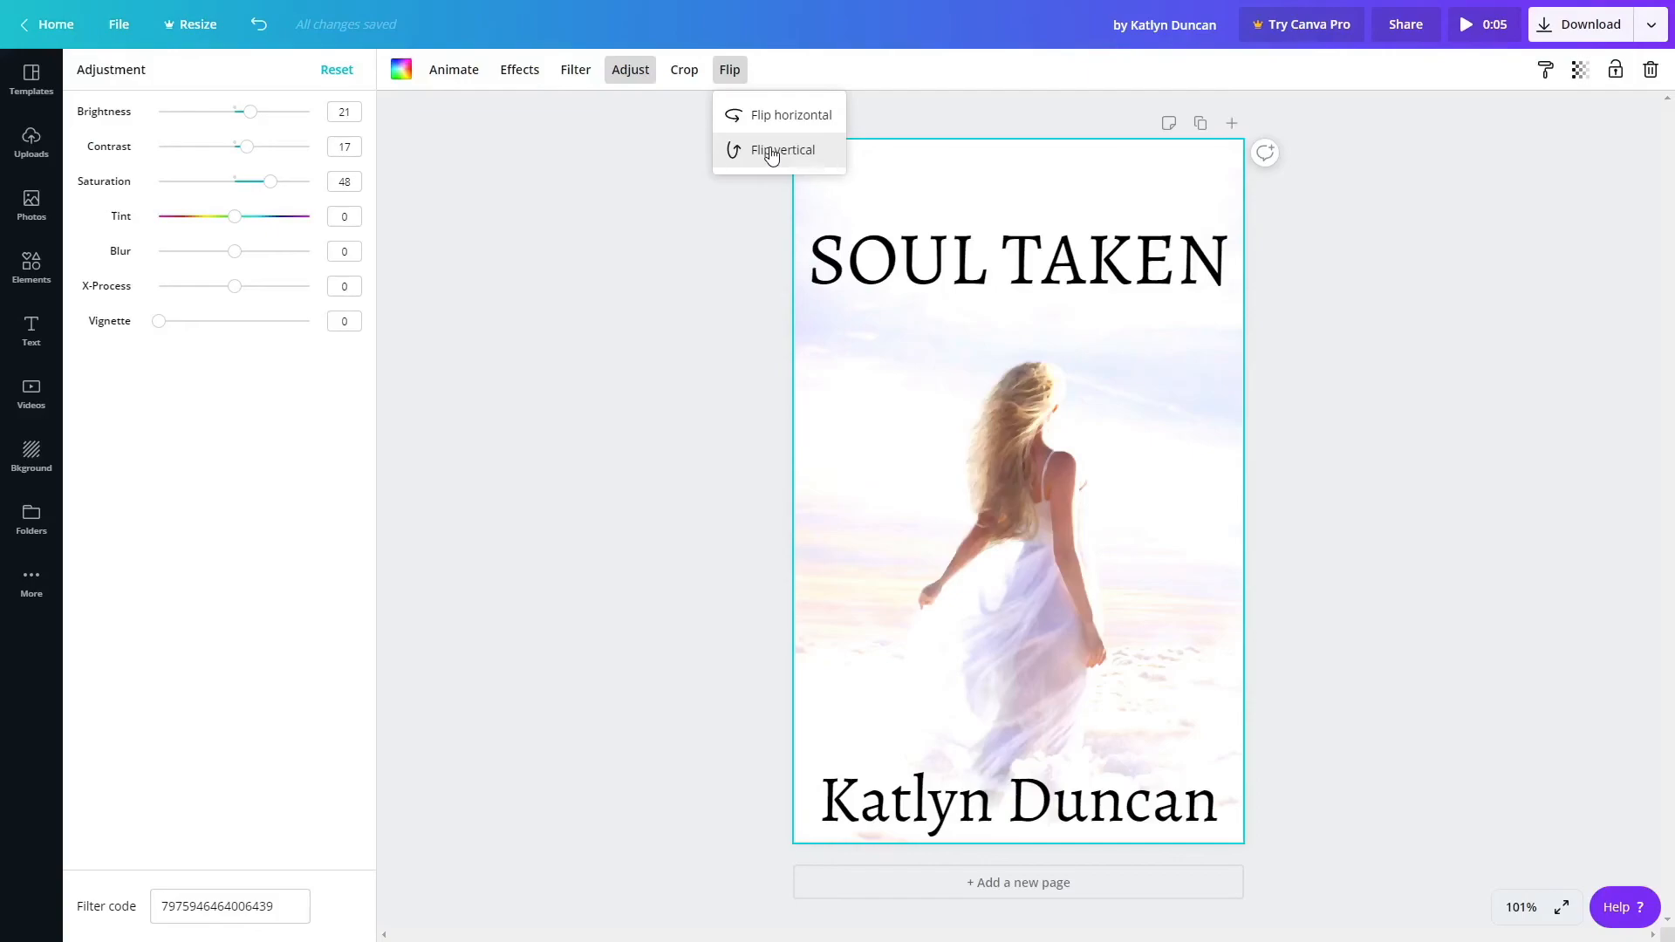
left_click(704, 377)
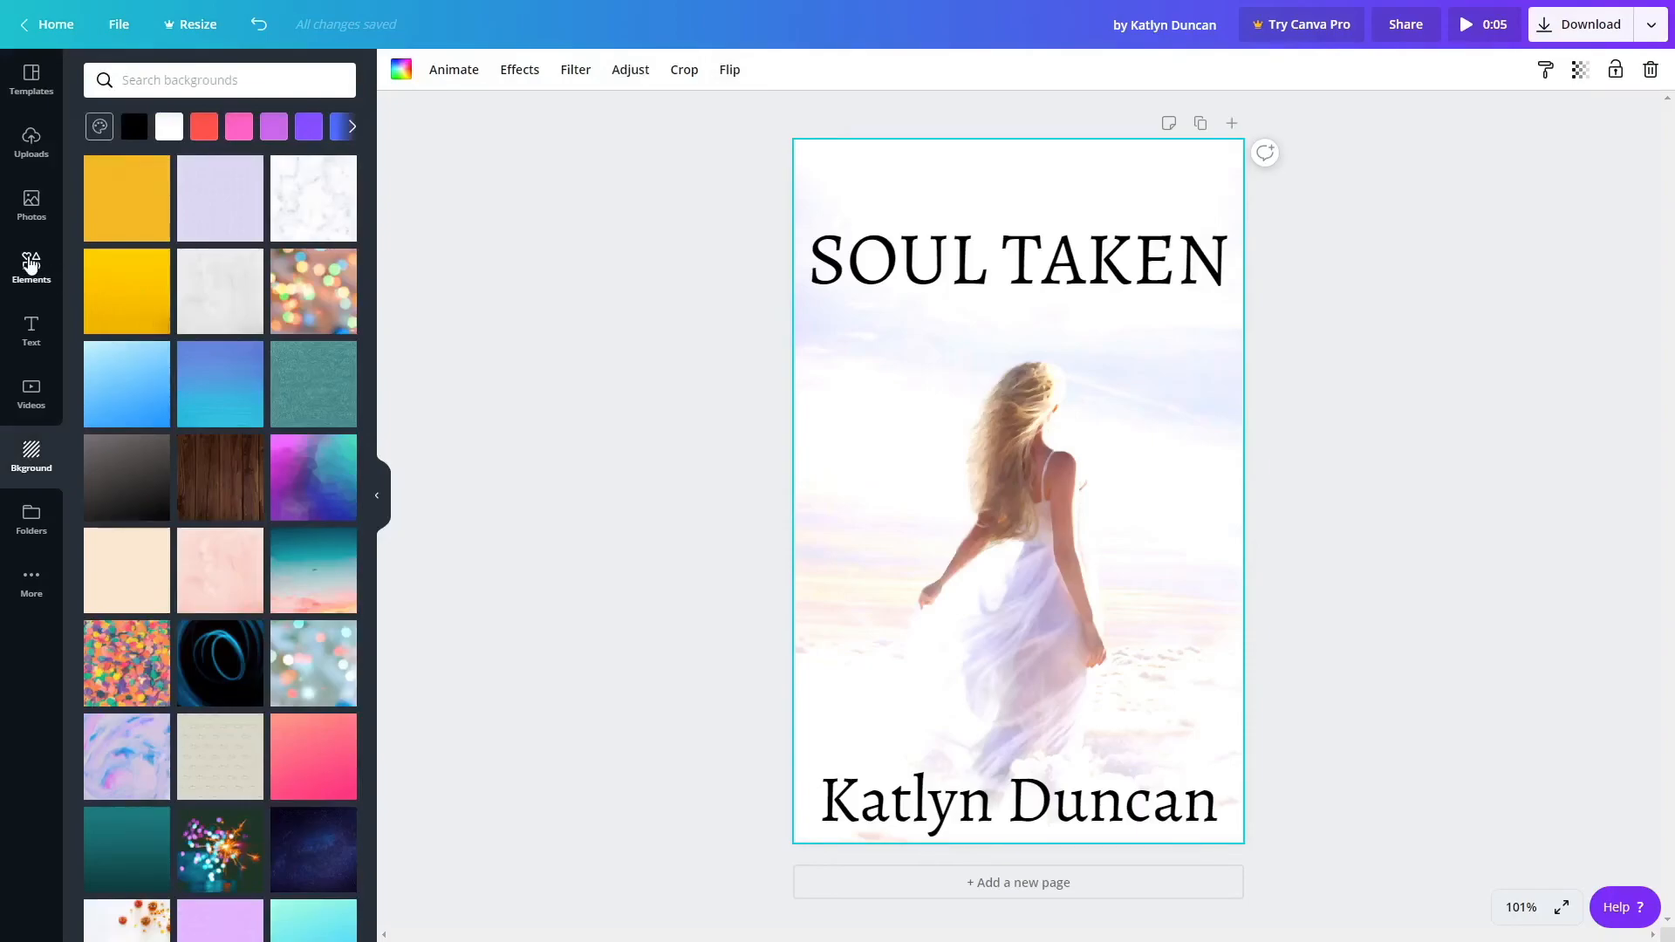
Add a square shape and enlarge it from the cover's upper-left corner until it covers the whole page.
left_click(31, 265)
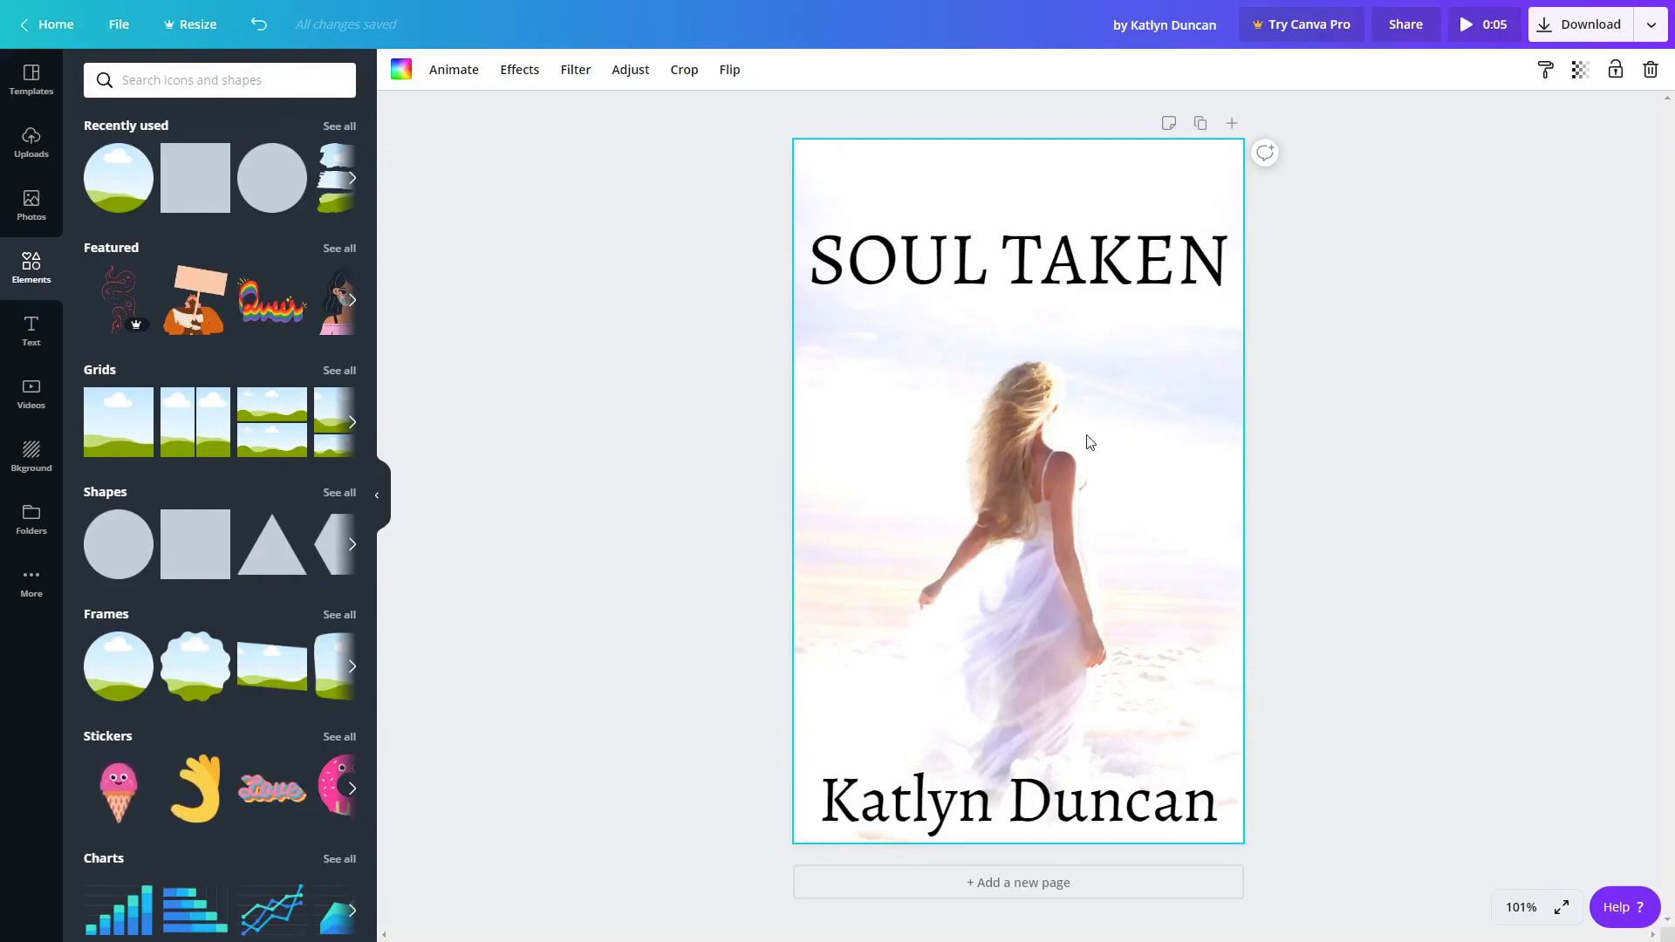
left_click(214, 554)
left_click_drag(991, 484, 888, 256)
left_click_drag(1044, 386, 1409, 907)
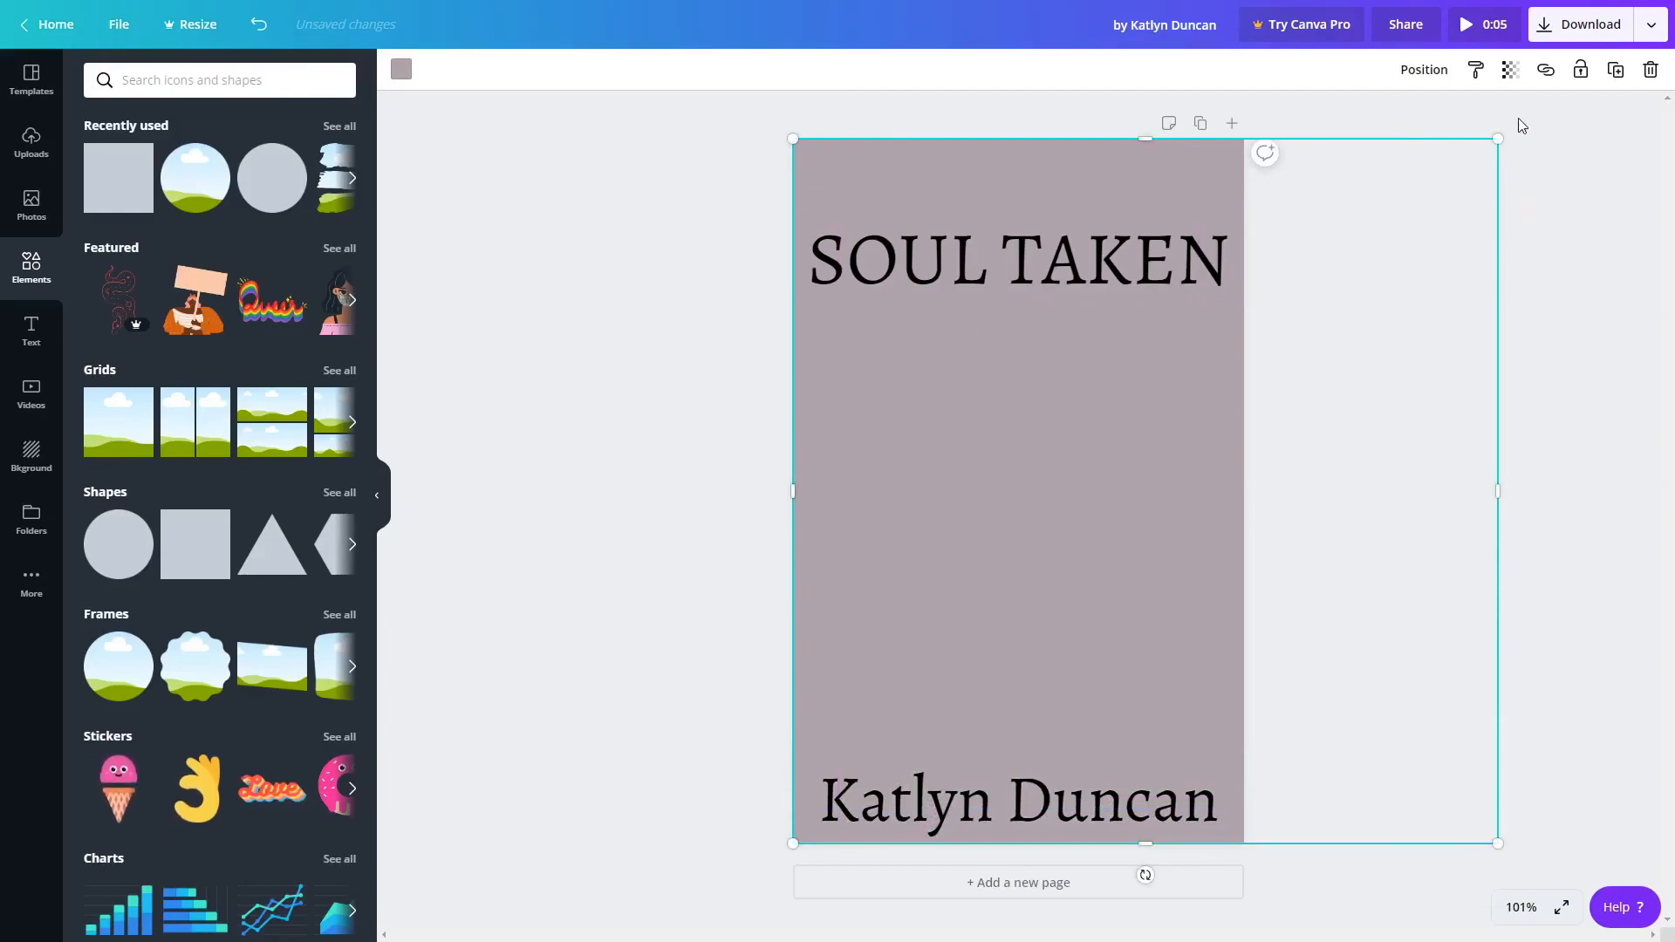
Bring the square forward in front of both texts and send it backward behind them again.
left_click(1420, 74)
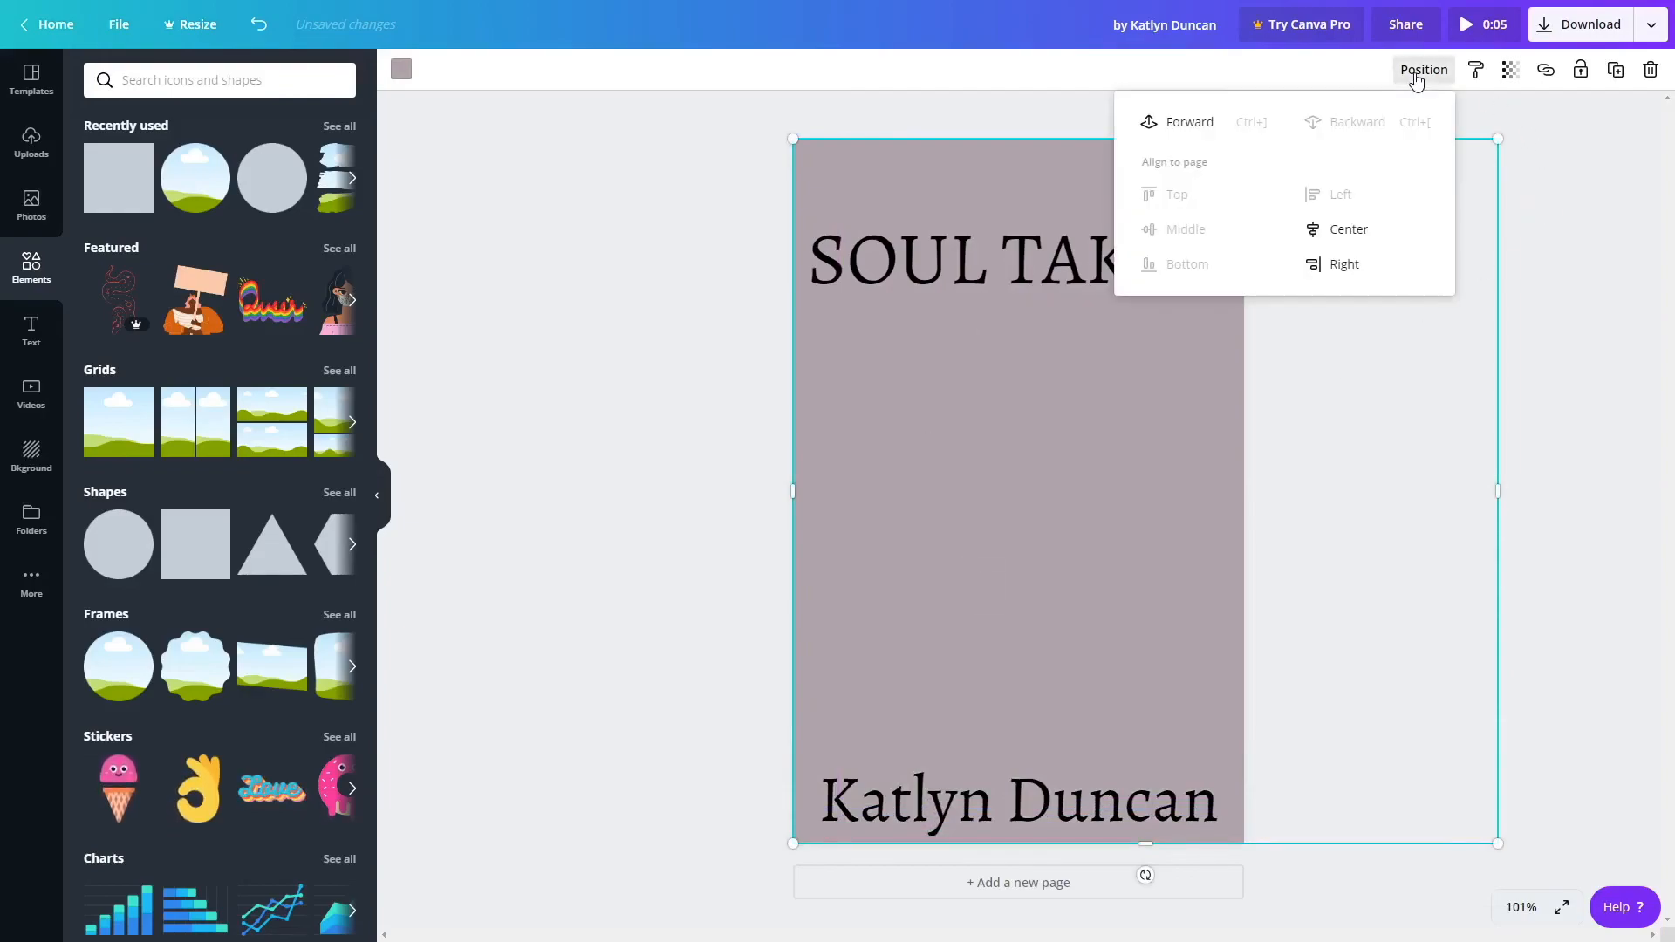
left_click(1192, 125)
left_click(1192, 124)
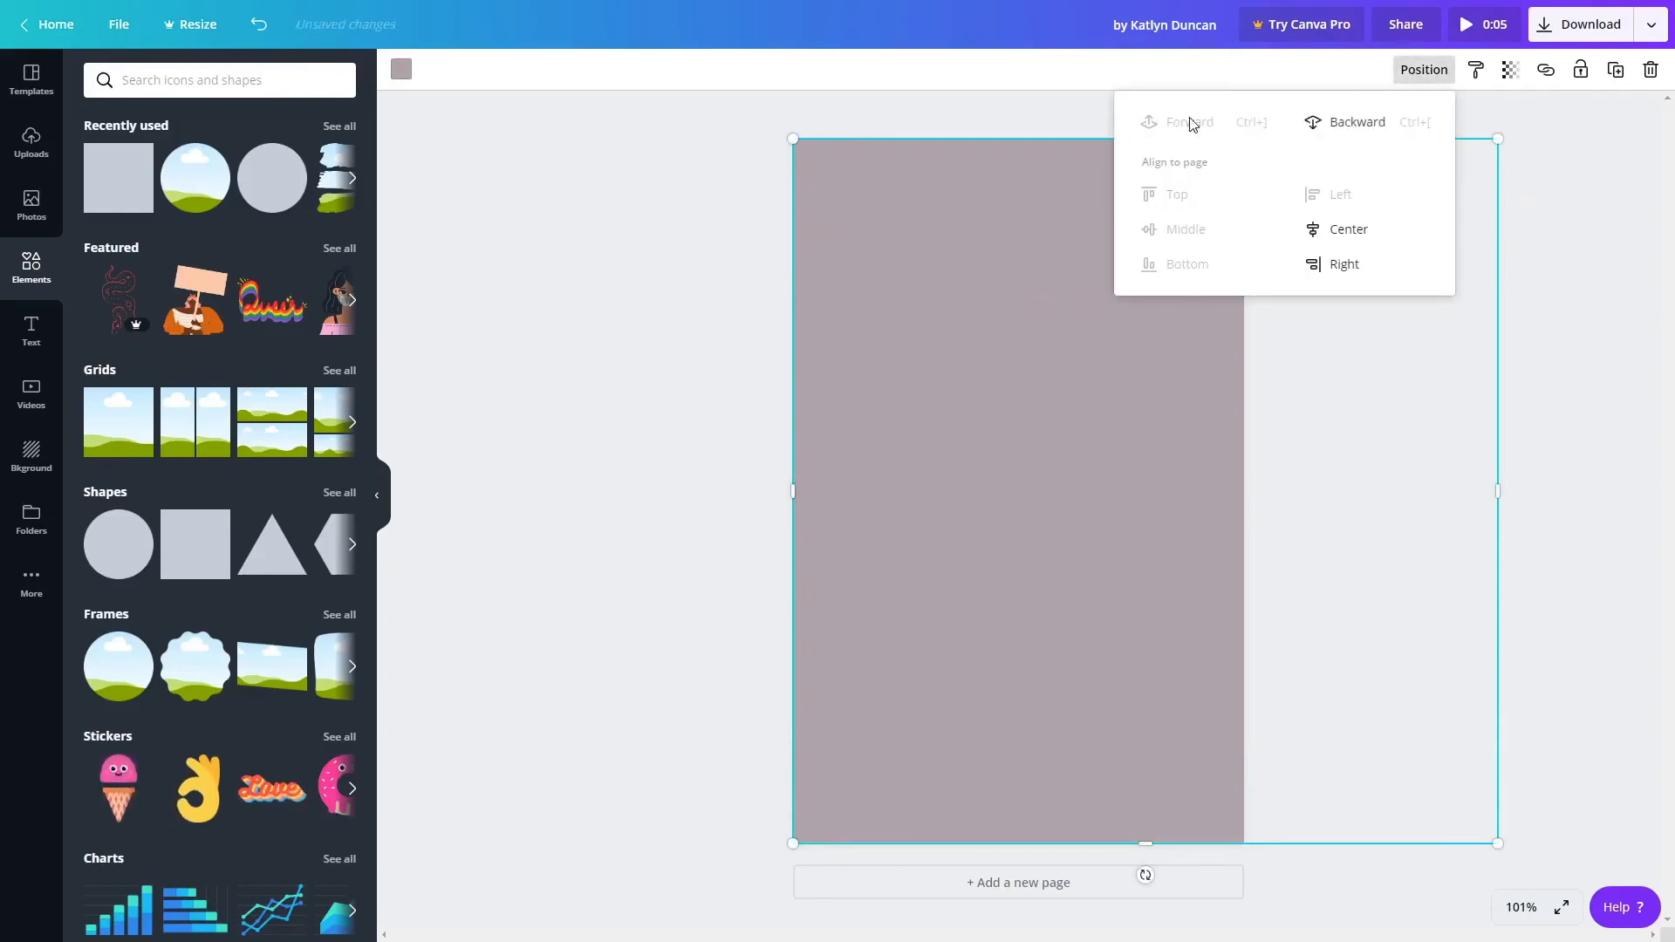
left_click(1344, 122)
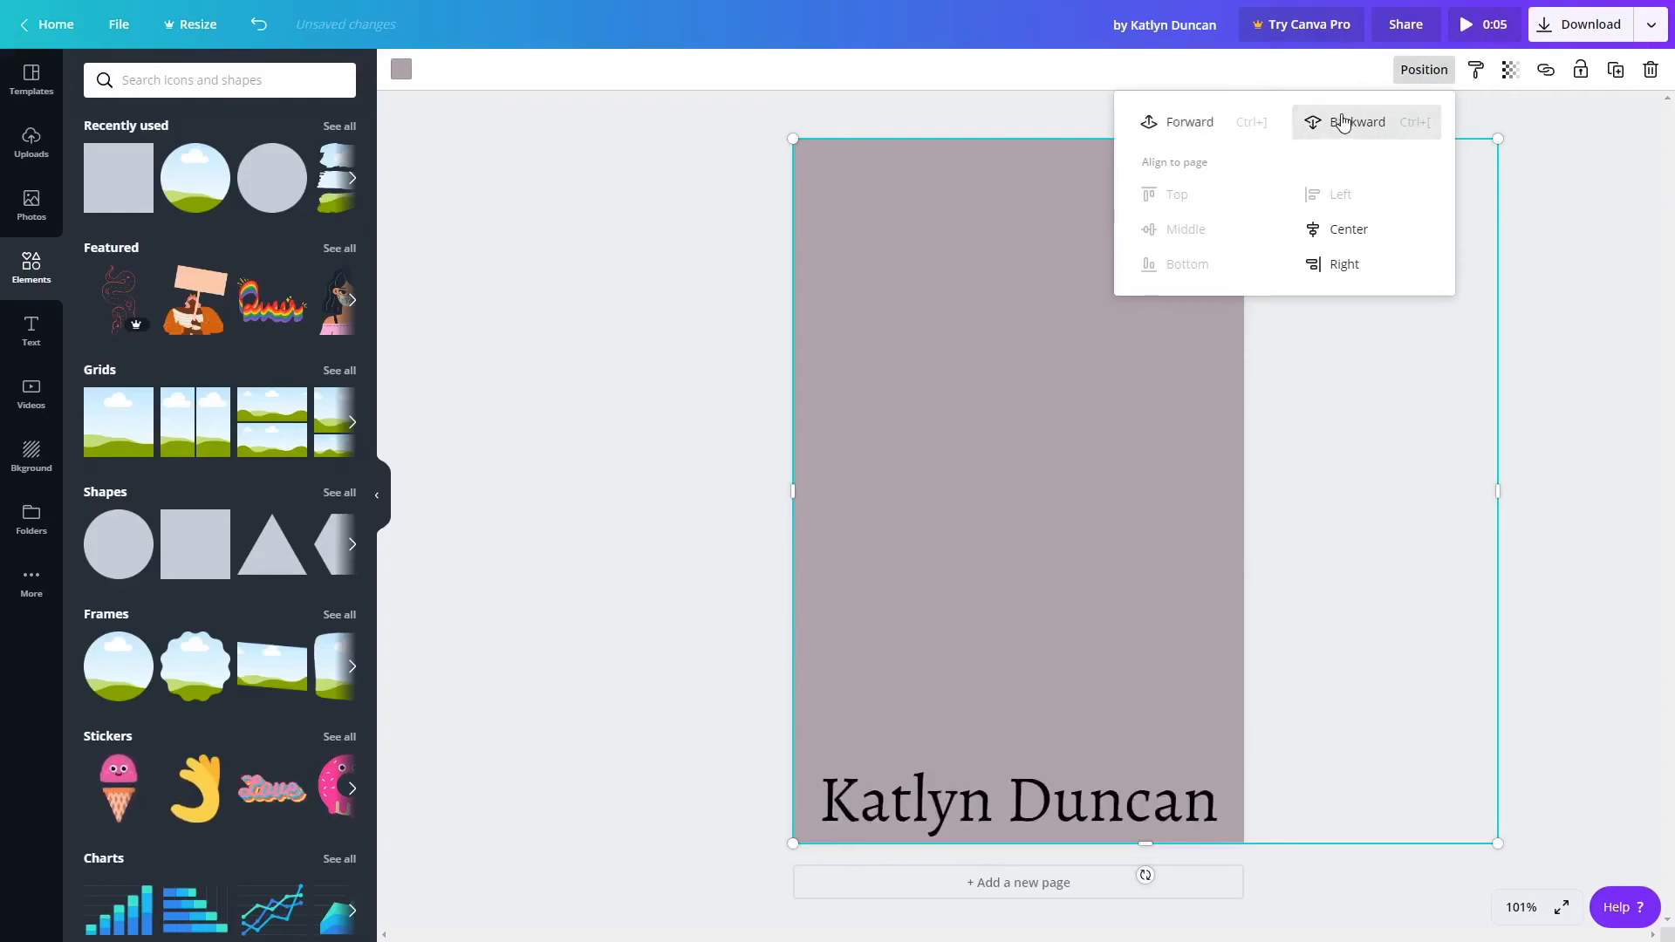
left_click(1344, 123)
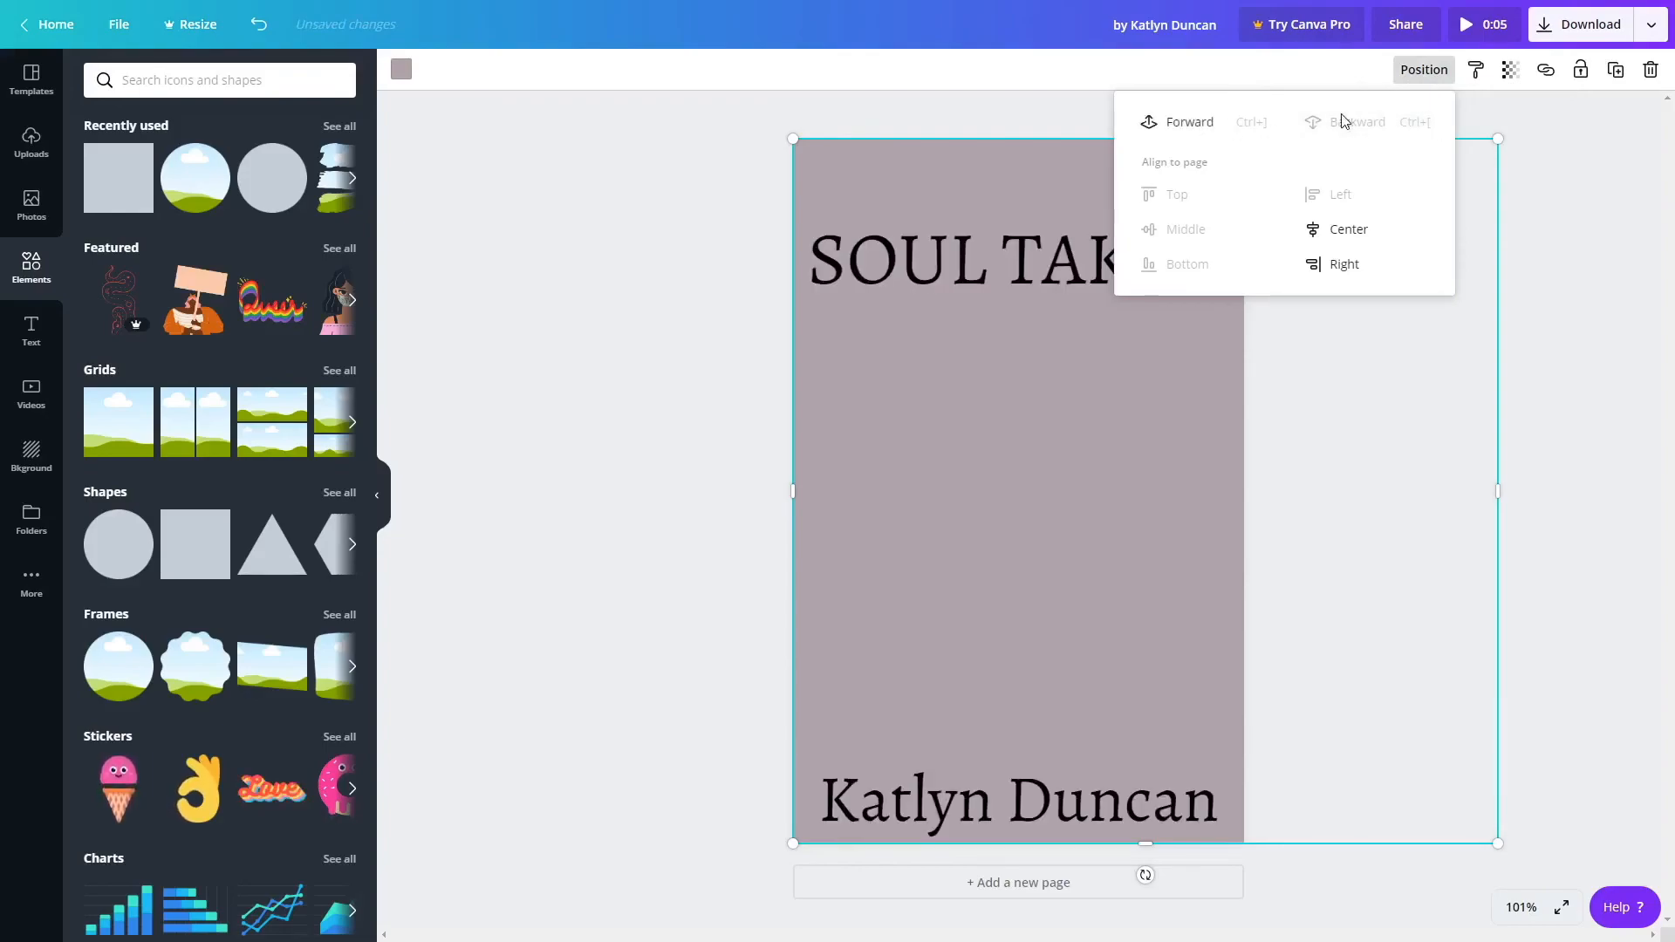
Color the square pink from the default colors and make it mostly transparent so the photo shows through.
left_click(402, 71)
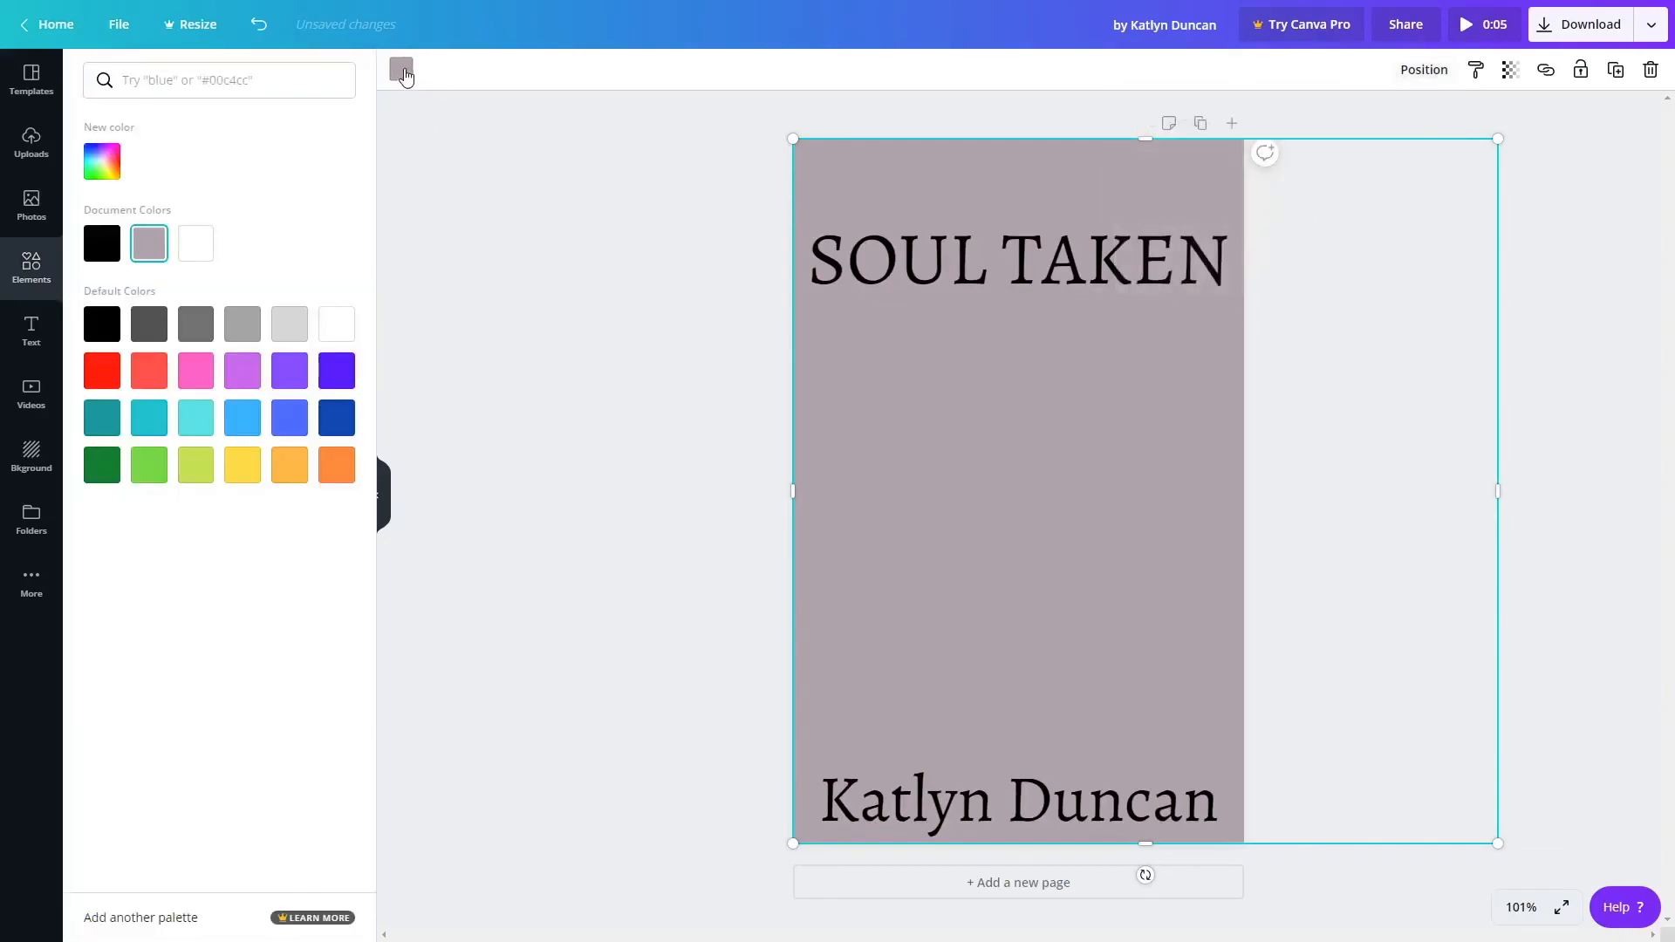
left_click(200, 380)
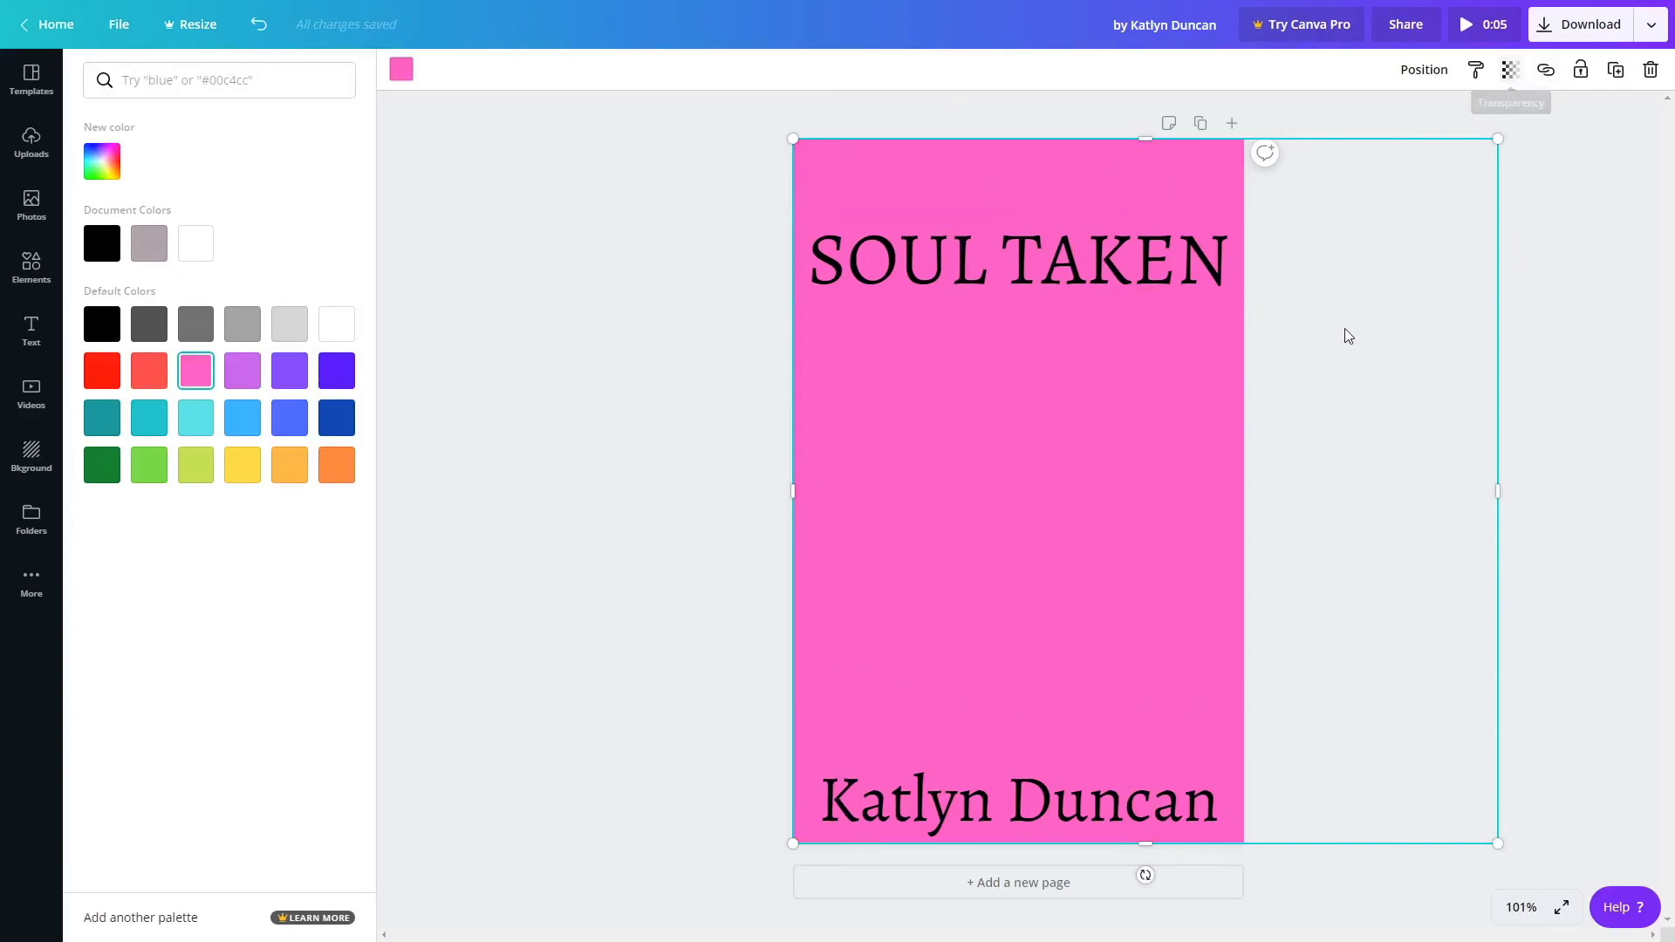
left_click(1510, 70)
left_click_drag(1473, 128, 1376, 131)
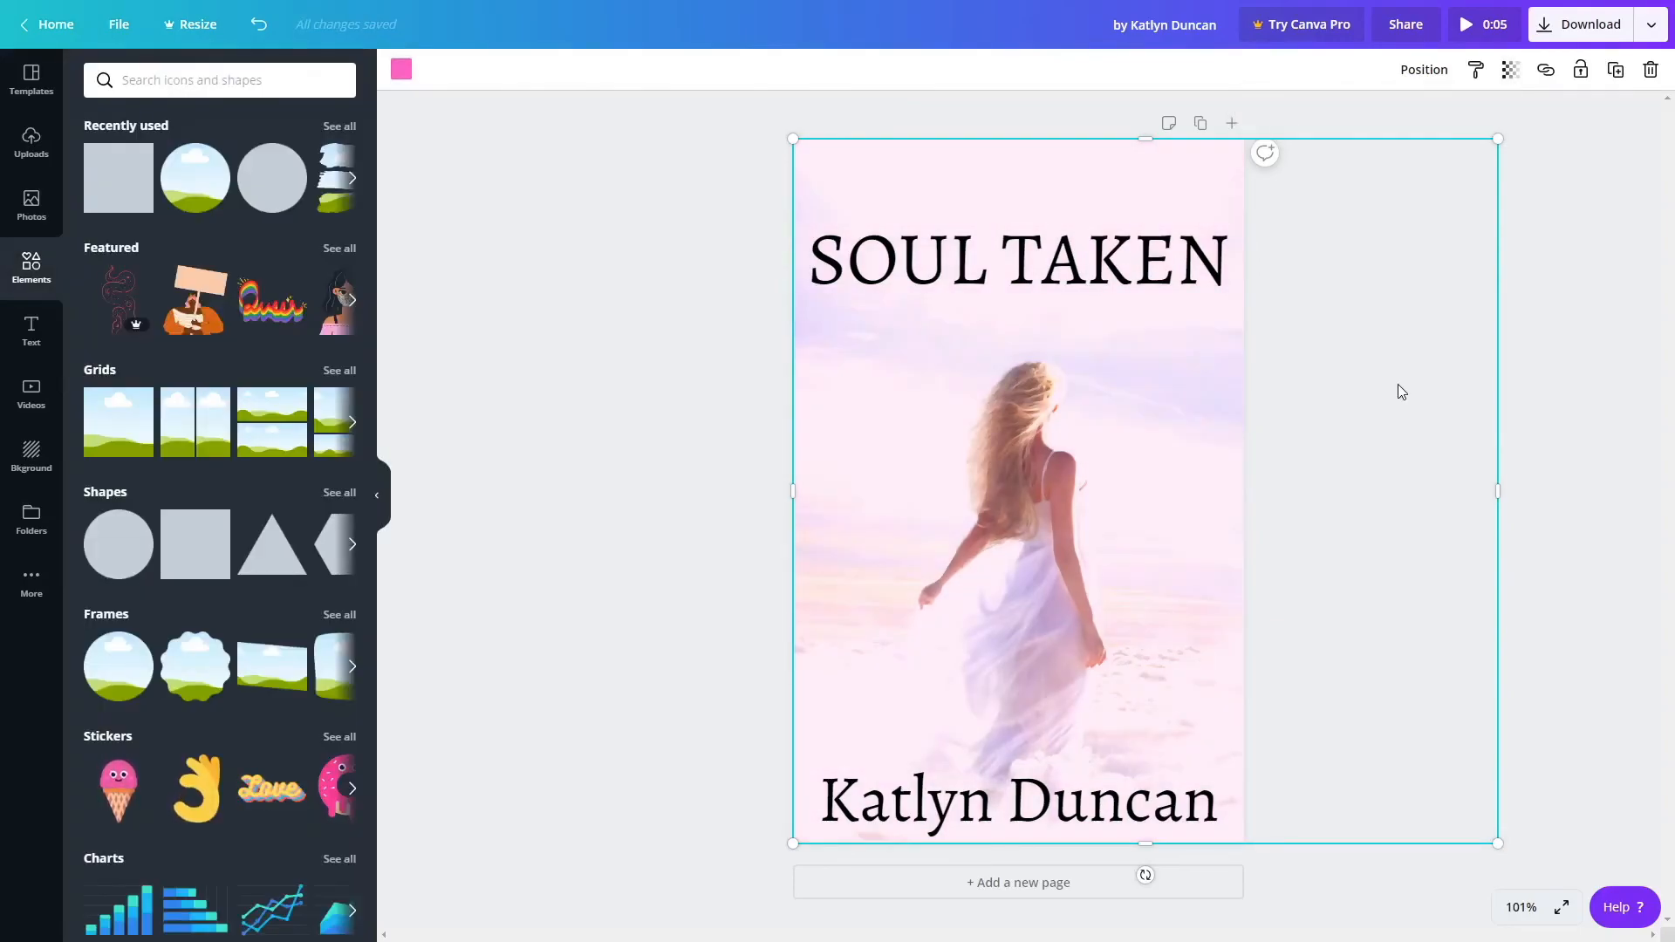
Delete the transparent pink square to compare the cover without it, and undo the deletion.
key("Delete")
key("ctrl+z")
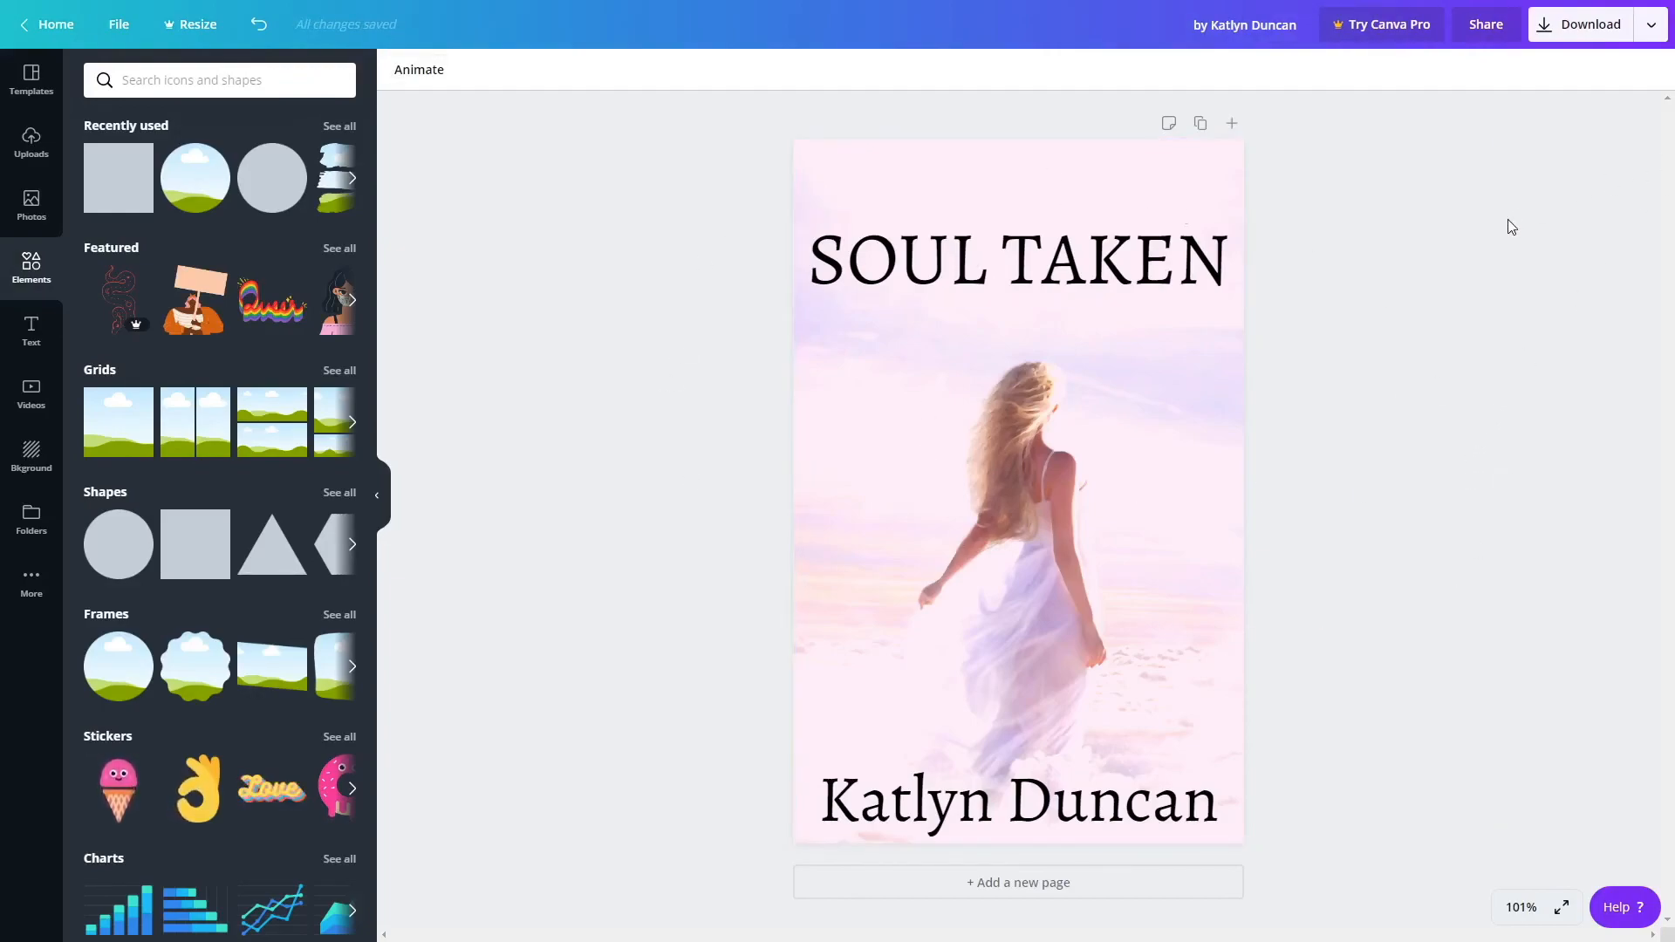
Review the cover's download file types, keep PNG, and look over the file options without changing anything.
left_click(1581, 28)
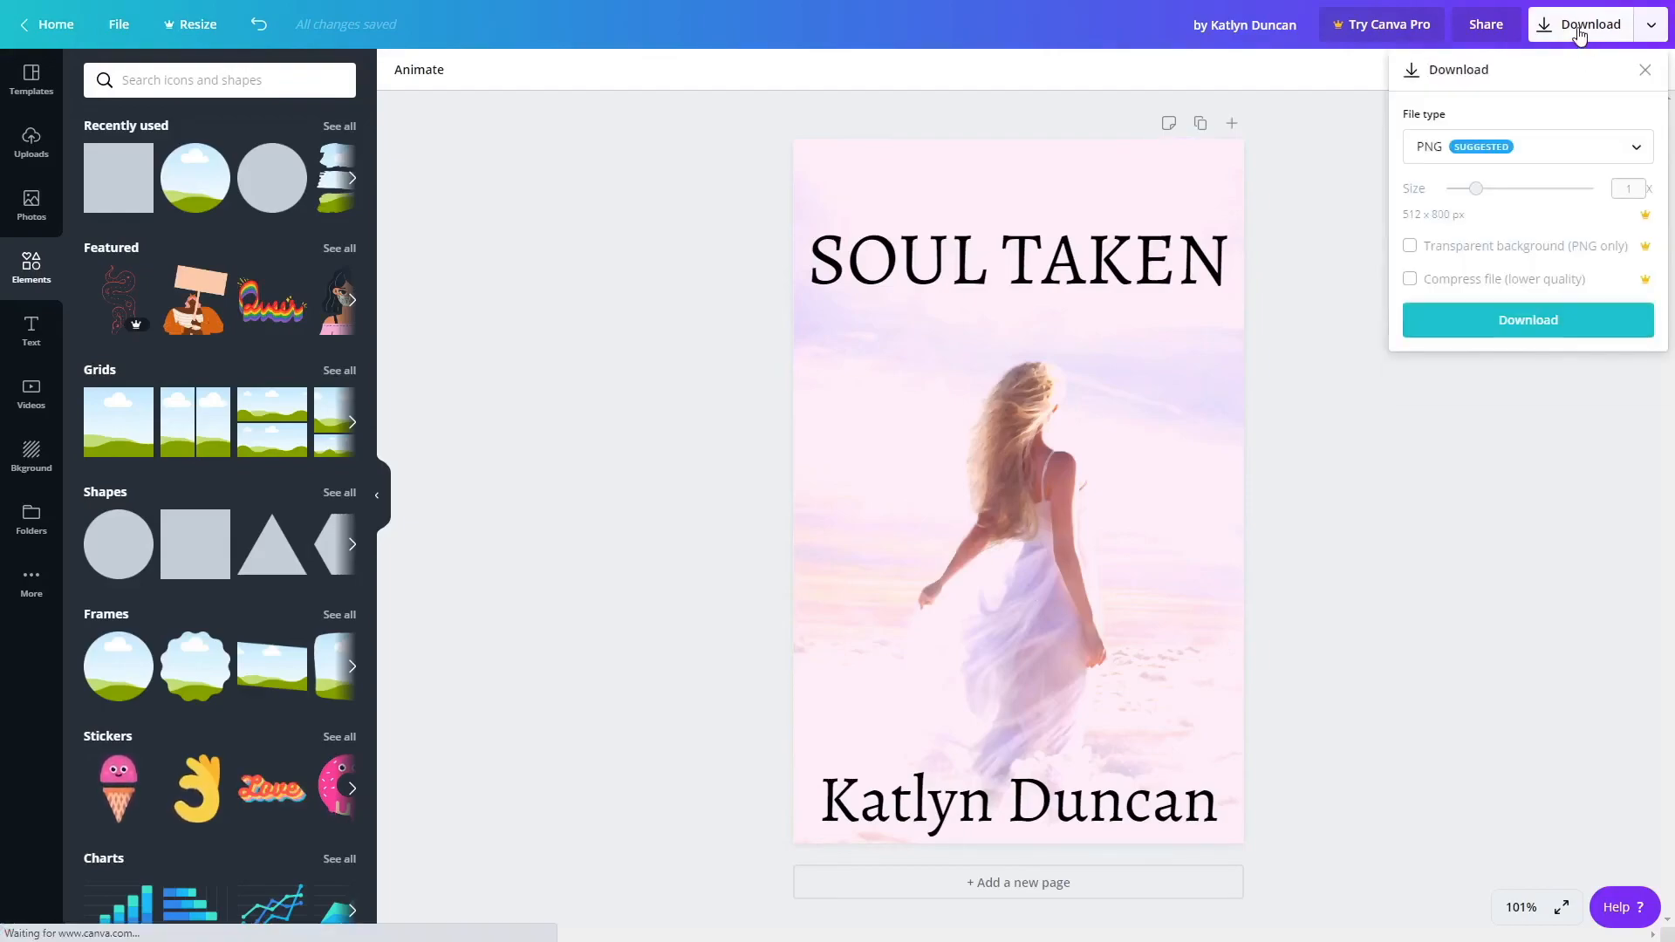
left_click(1473, 151)
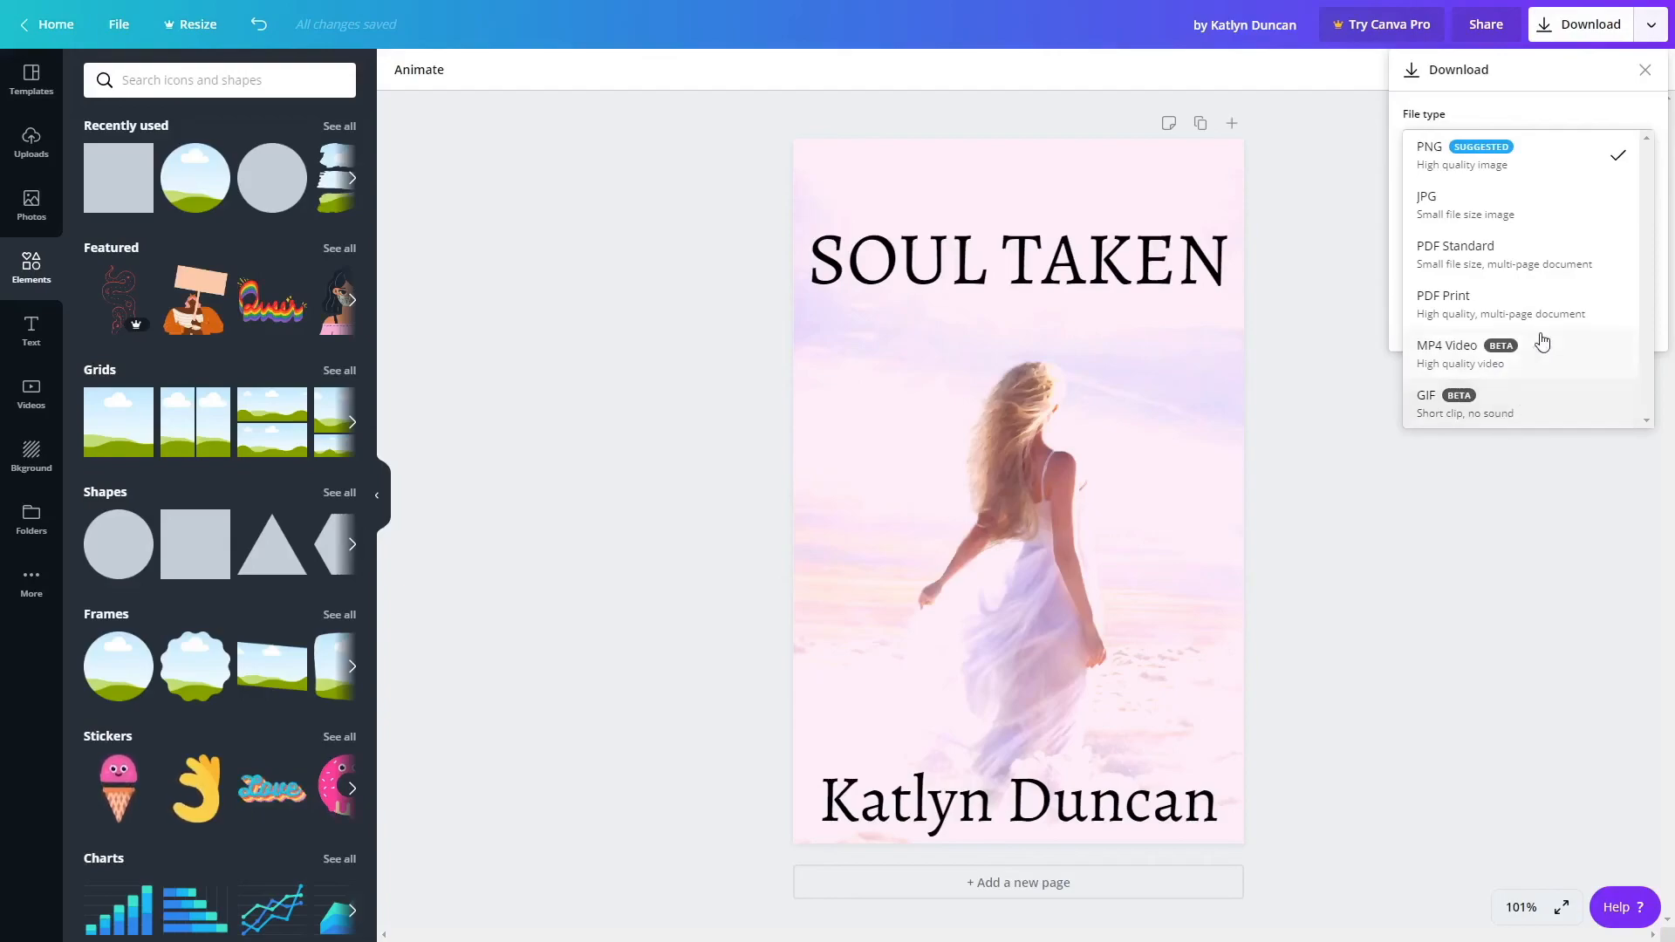
left_click(1559, 155)
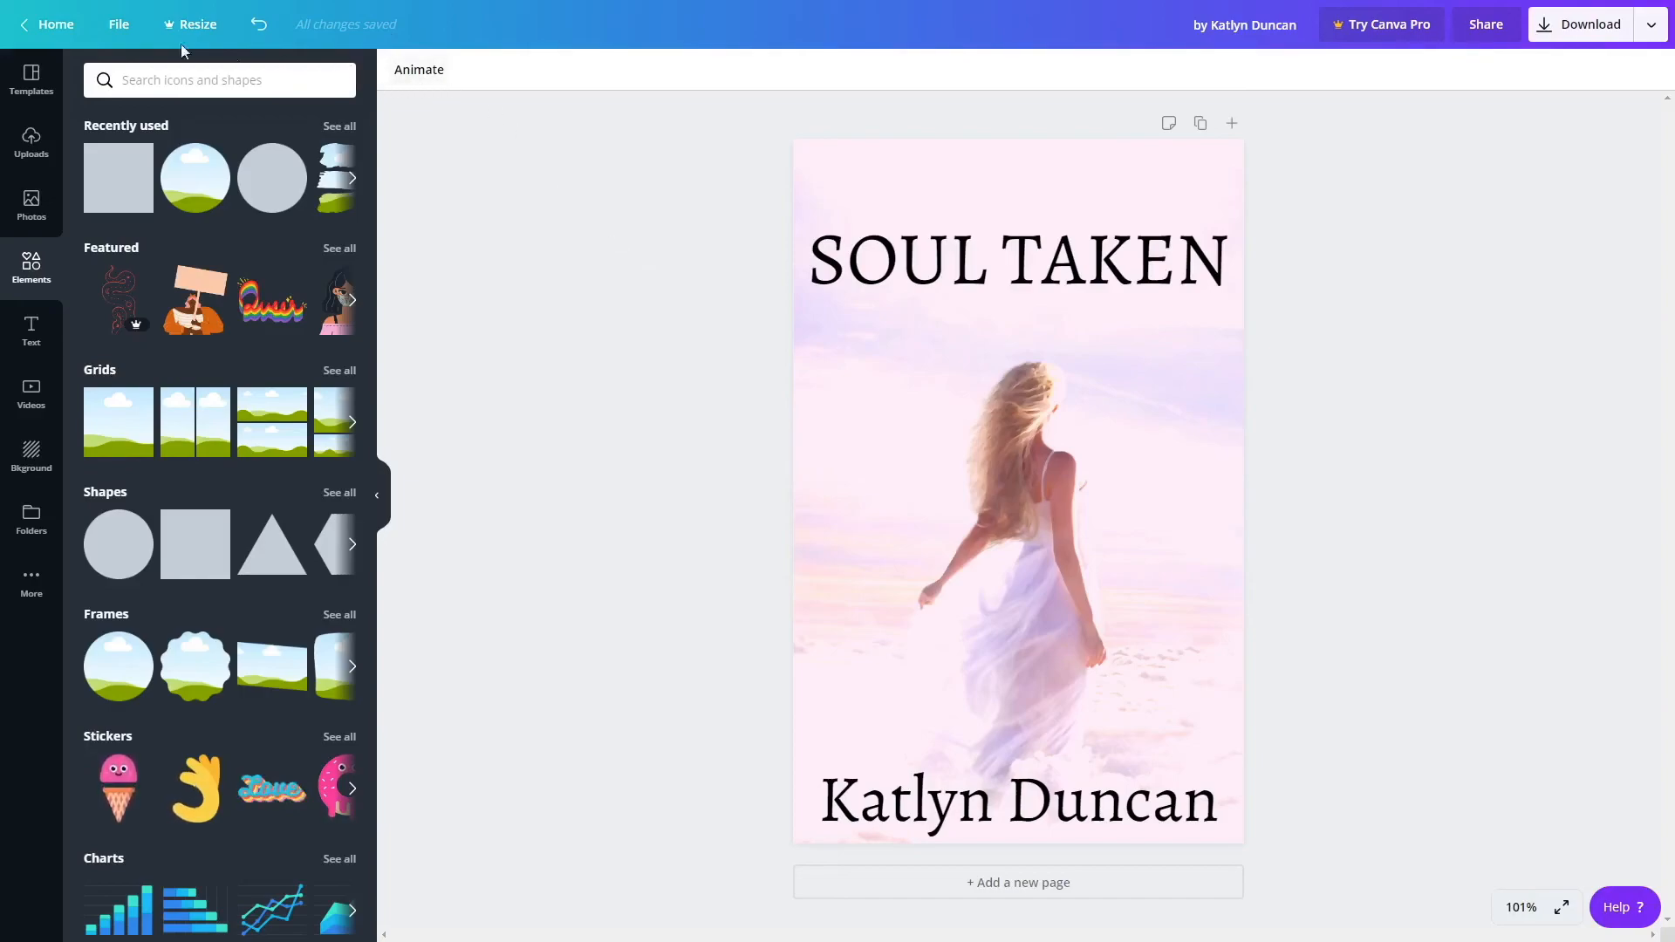
left_click(117, 27)
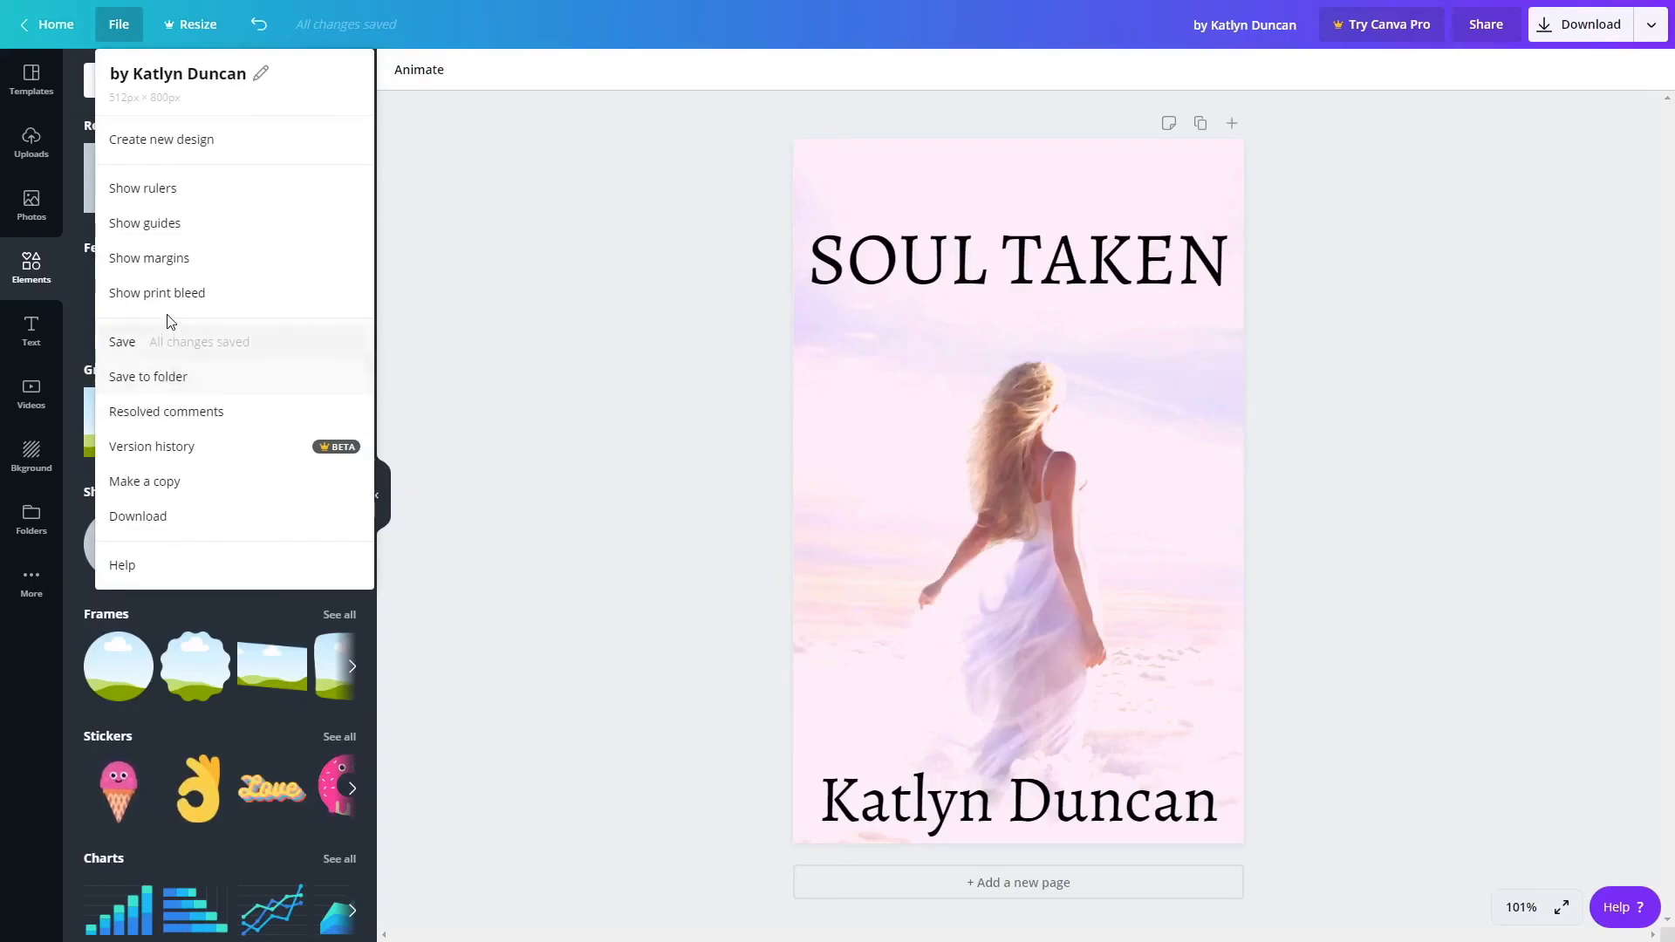
left_click(583, 226)
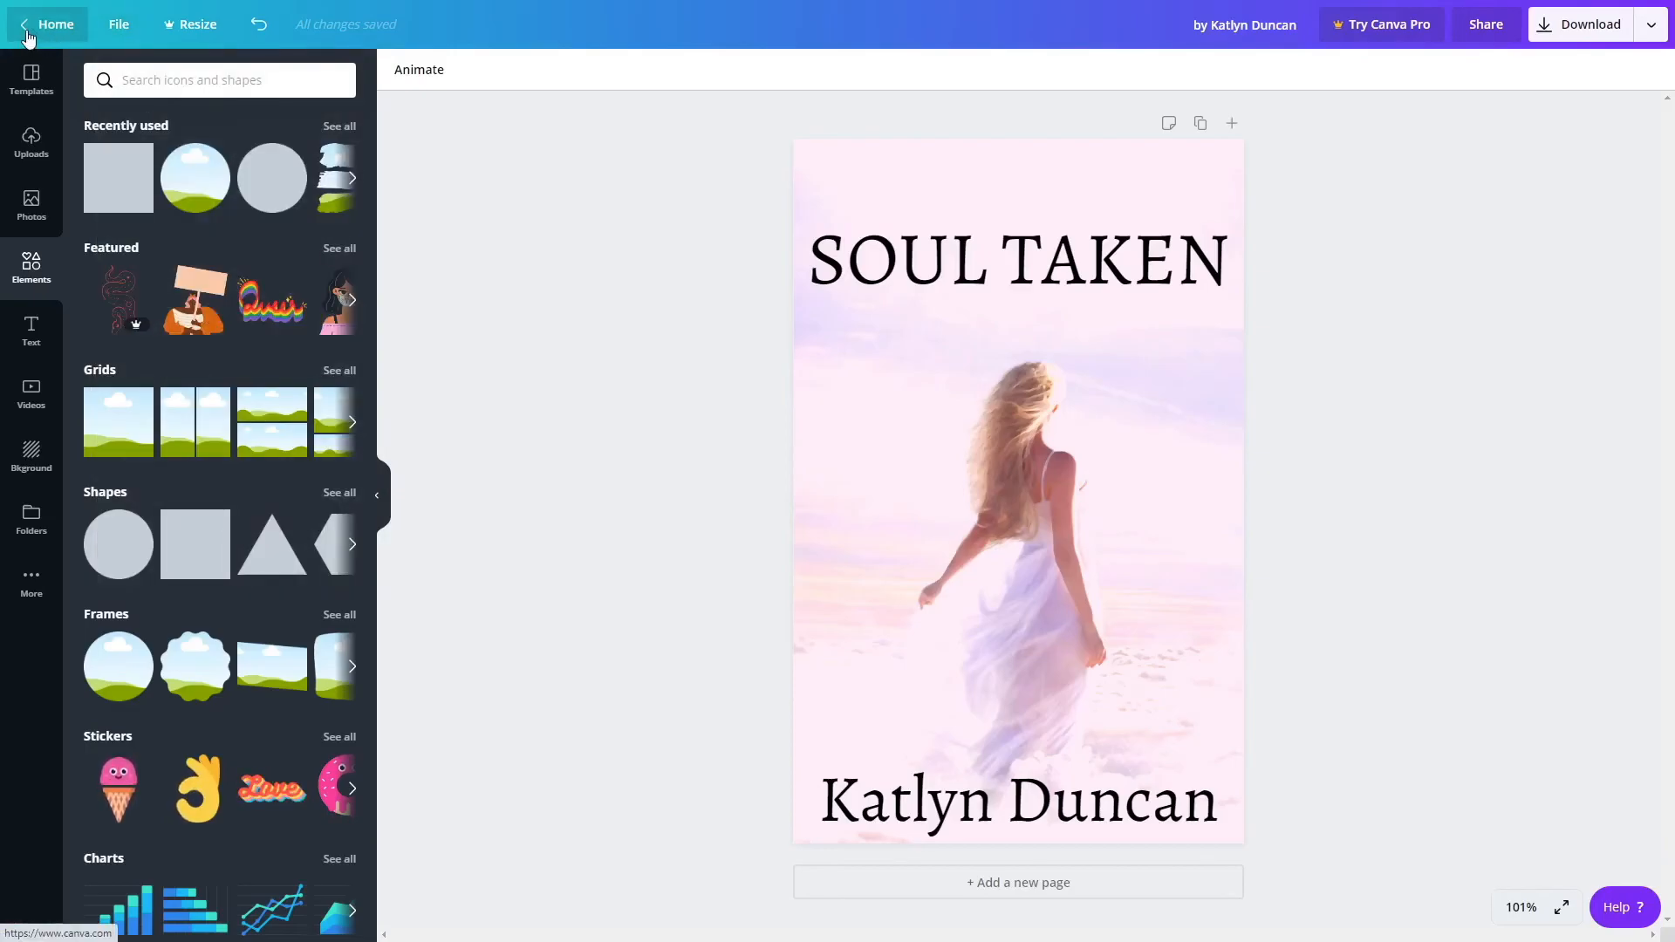
Search the new design types for "collage" and create a blank Photo Collage design.
left_click(139, 31)
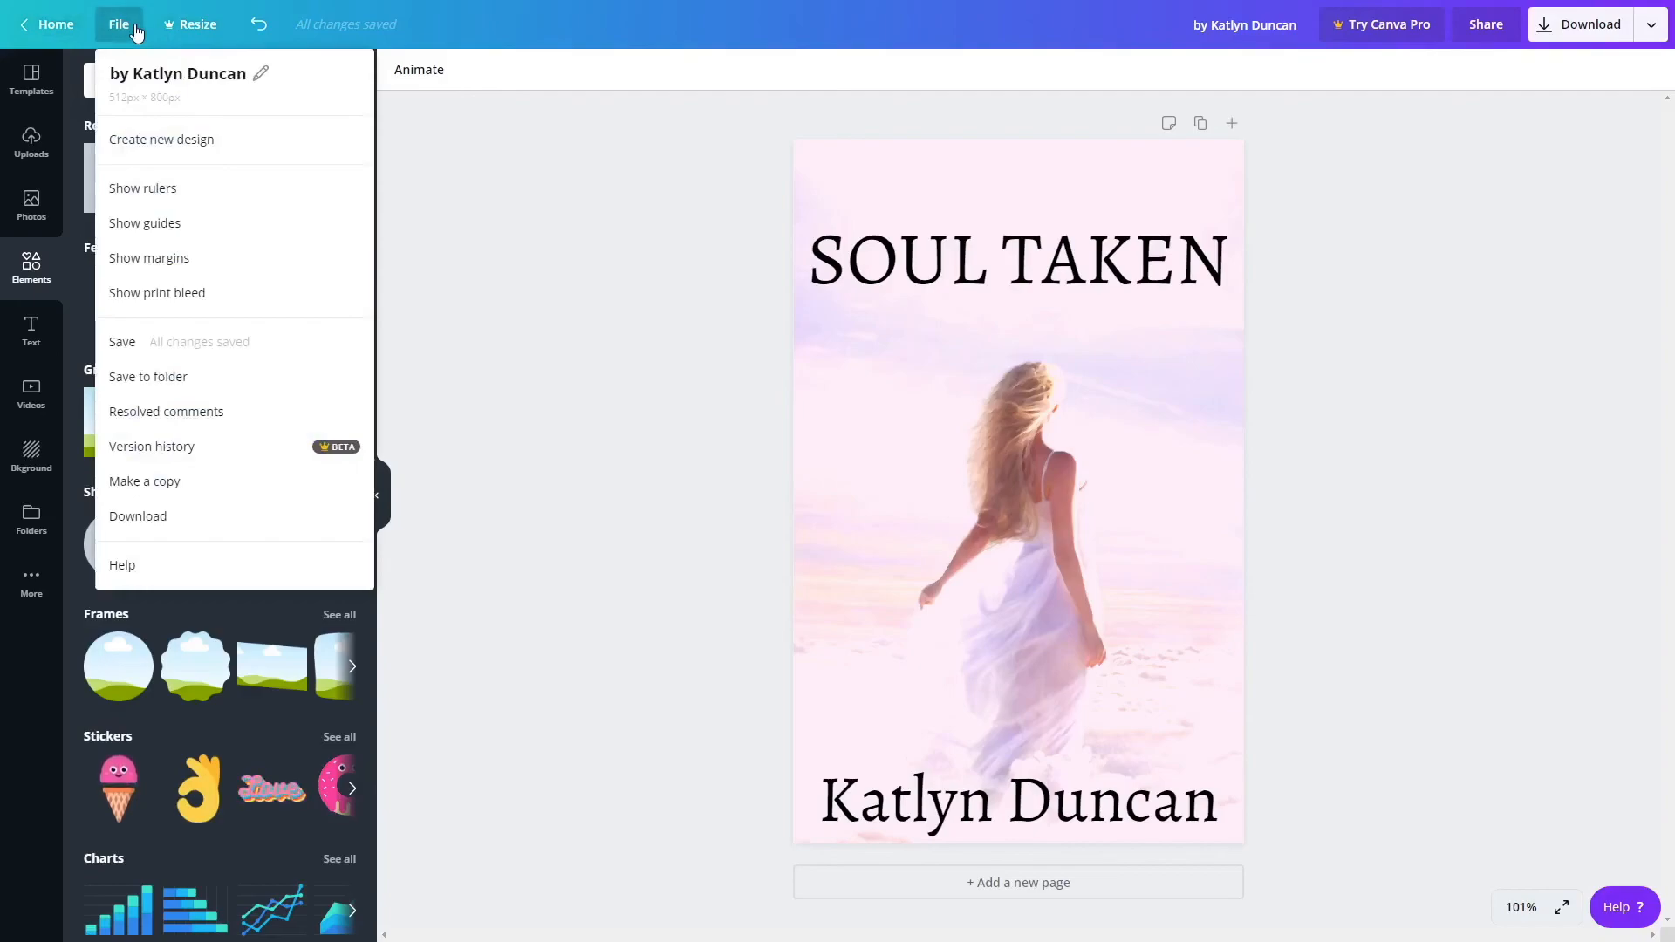
left_click(162, 151)
scroll(218, 363, "down", 10)
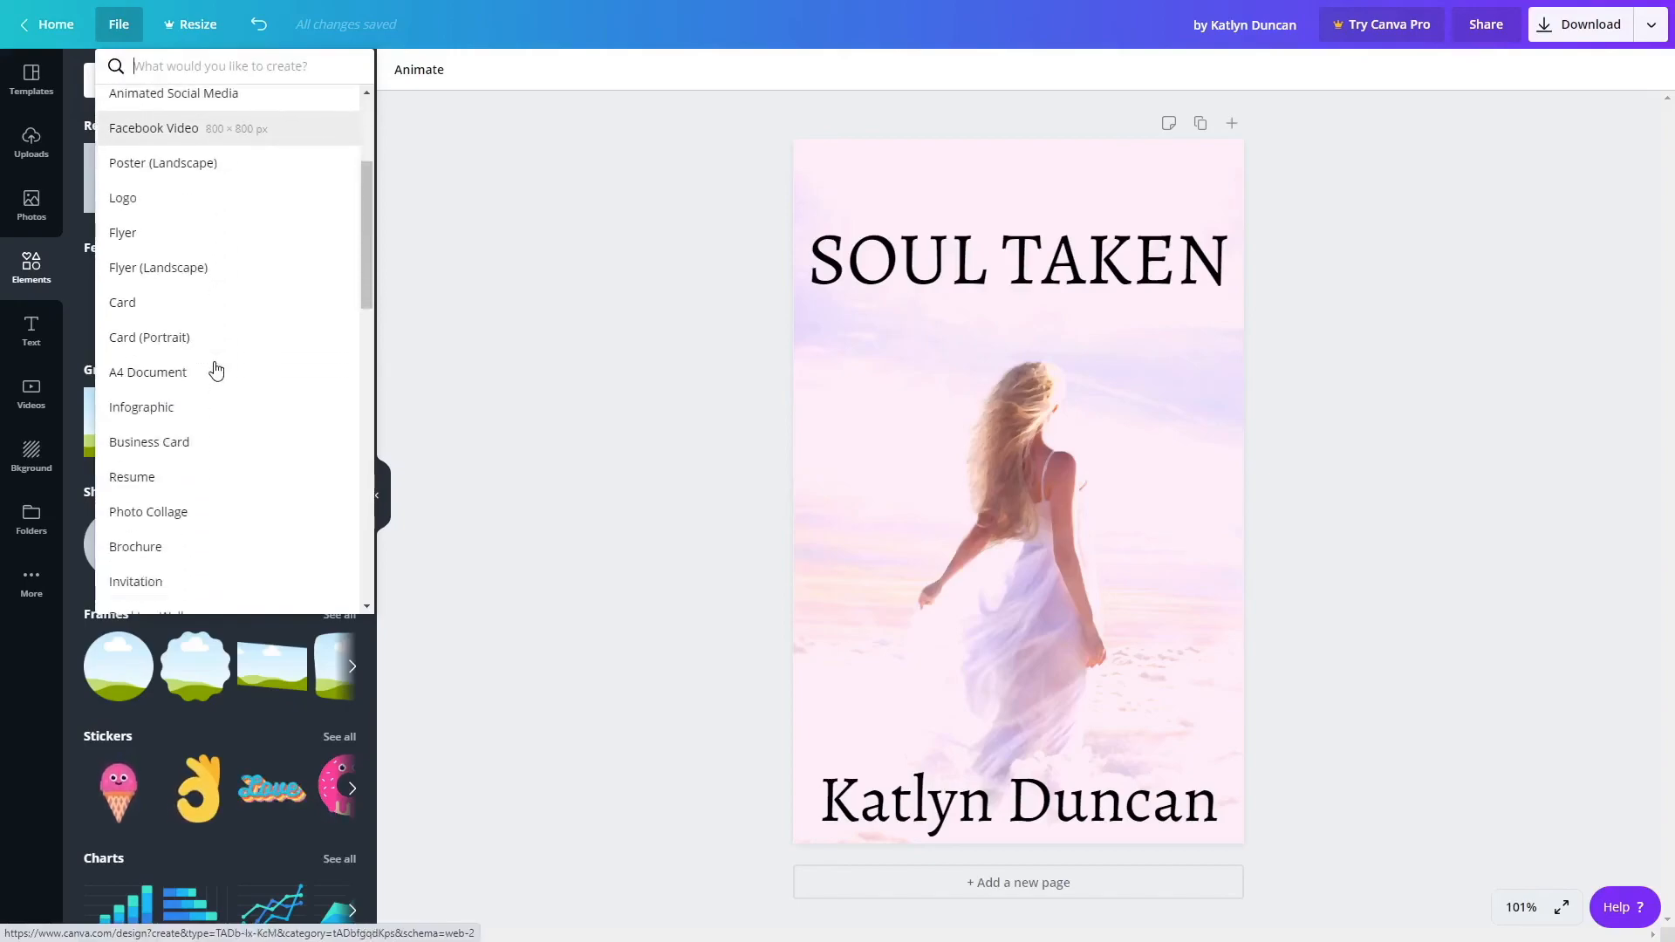
scroll(218, 370, "down", 3)
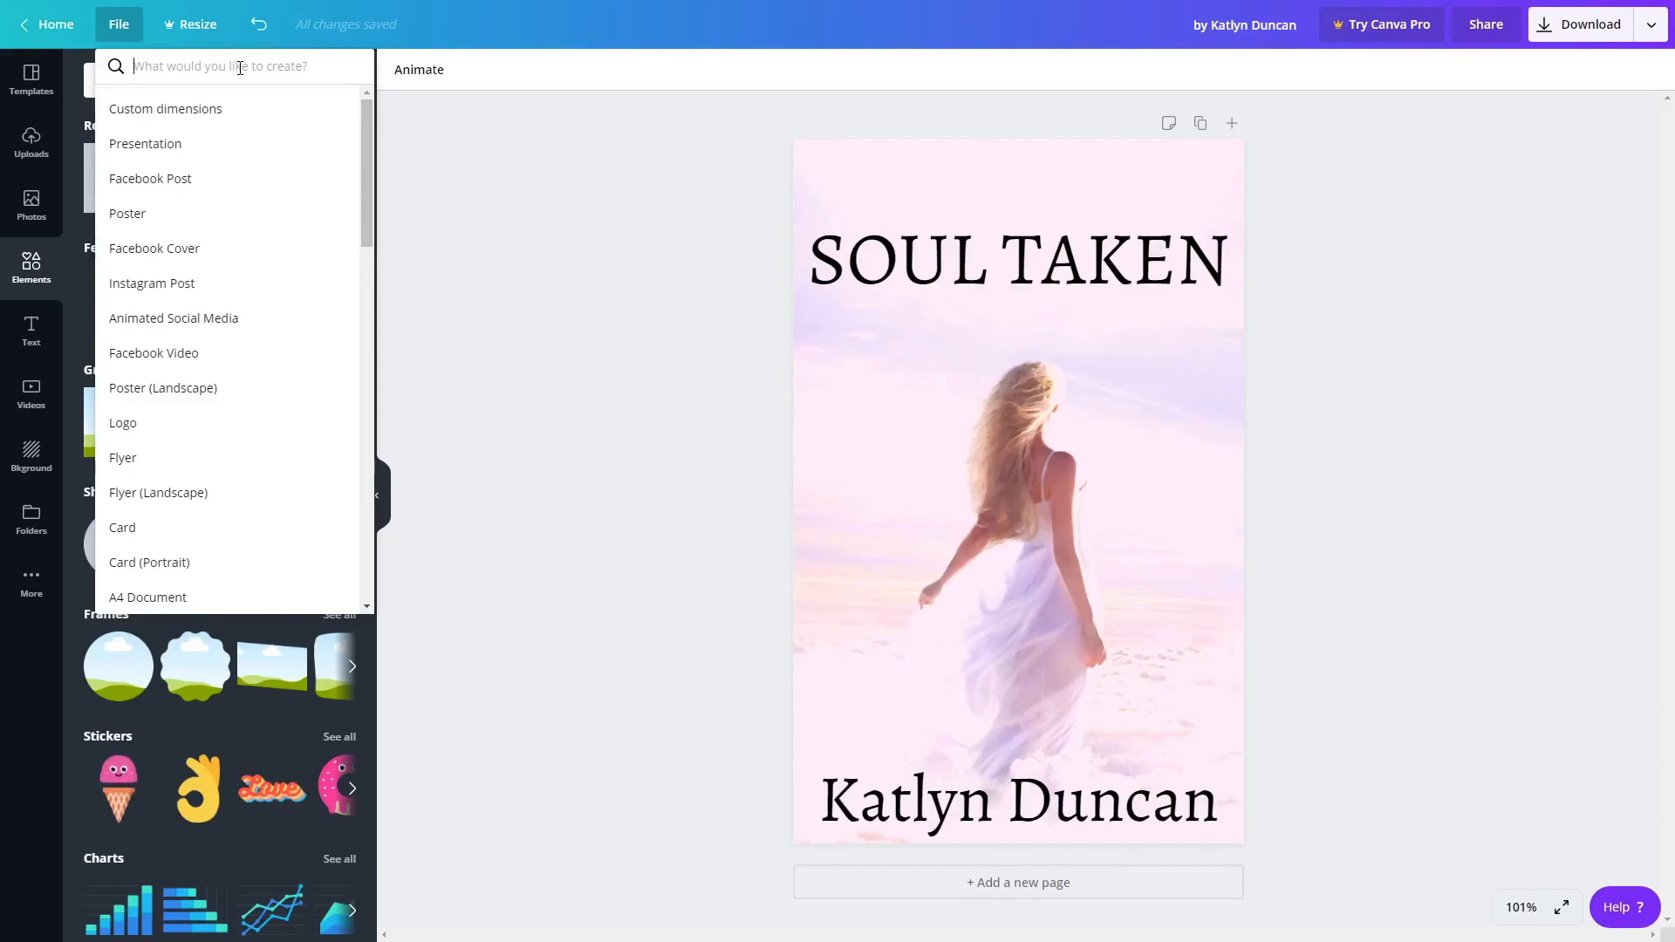
type("collage")
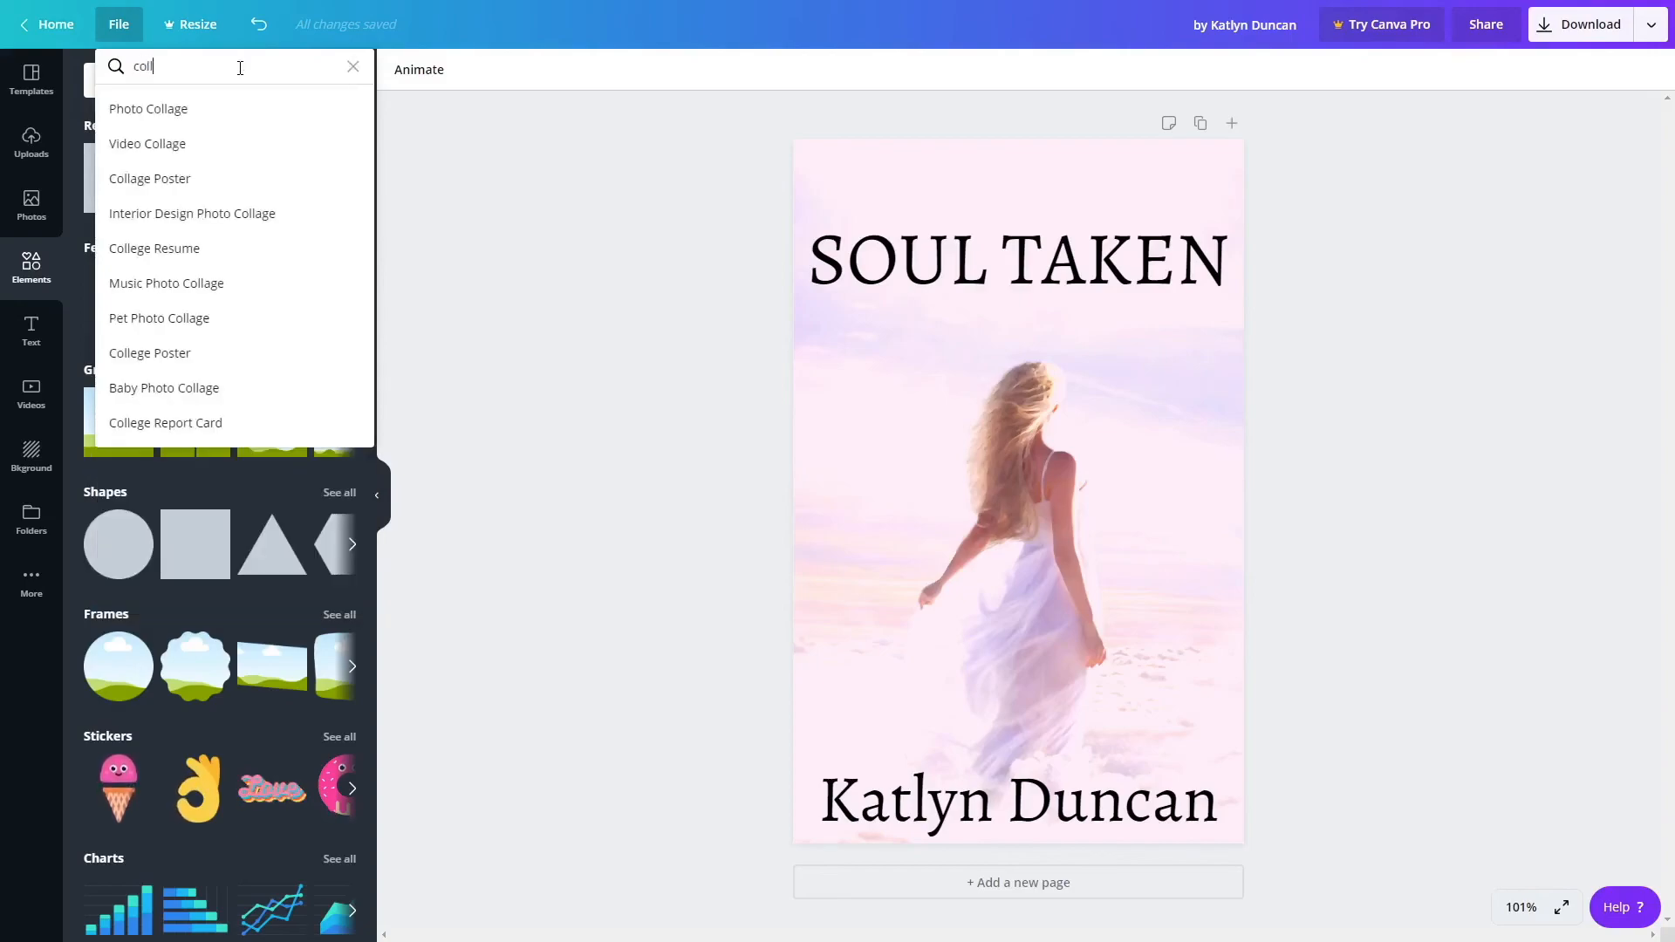
left_click(206, 127)
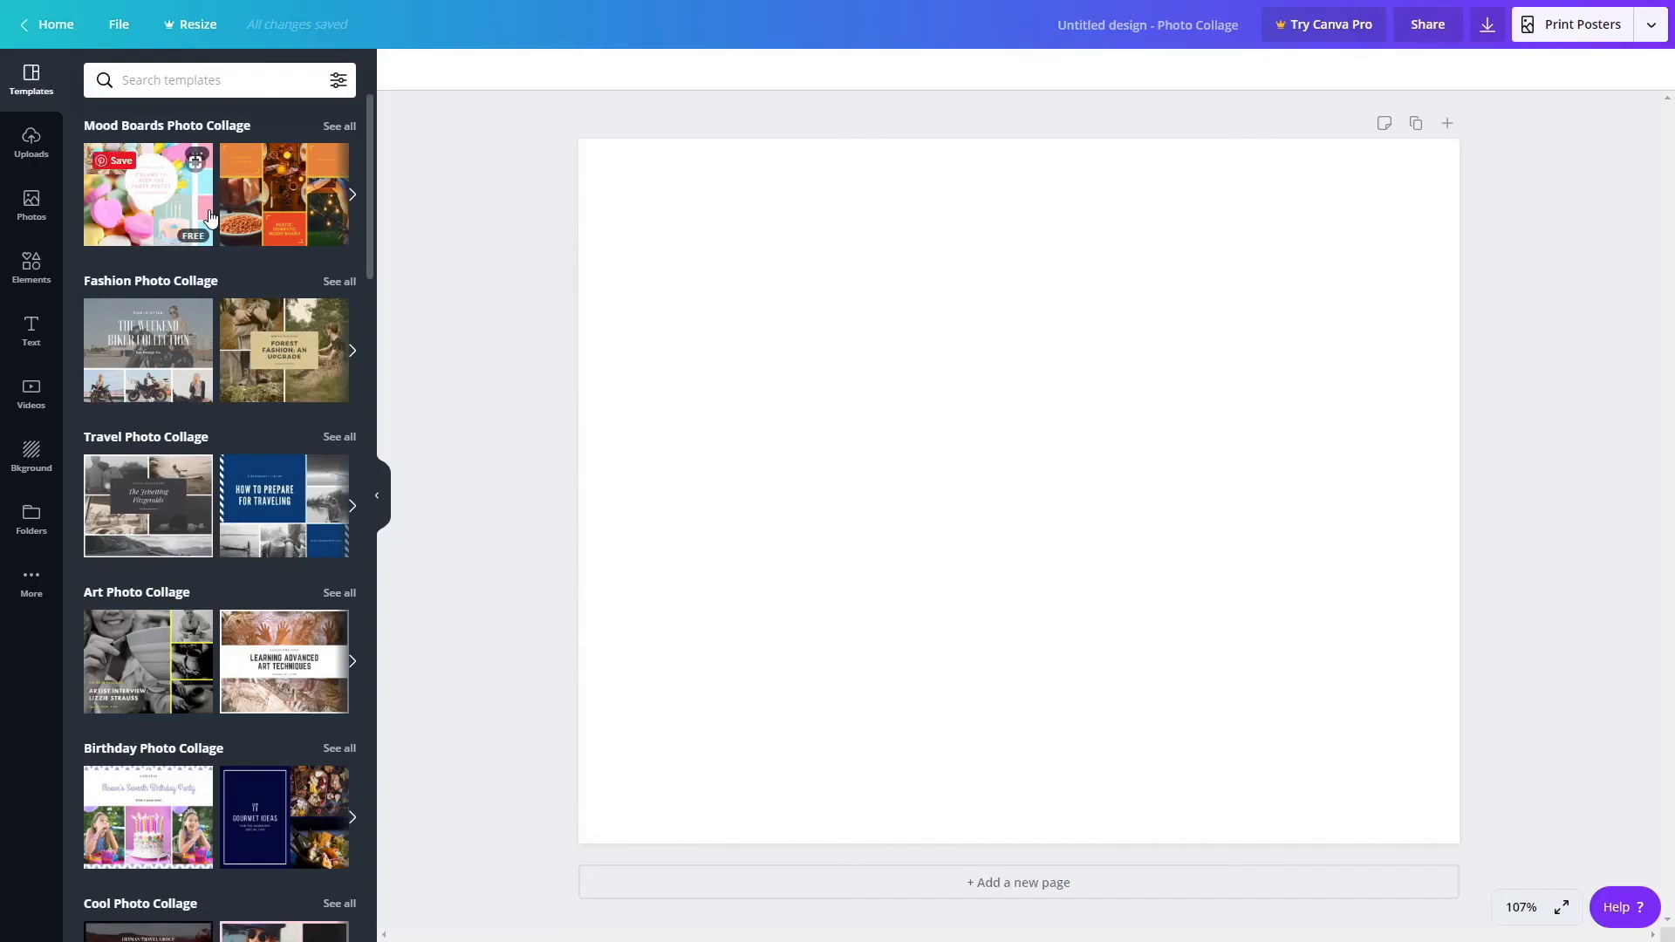
Look through the full set of Cool Photo Collage templates and return to the template categories.
scroll(228, 291, "down", 4)
scroll(229, 291, "down", 4)
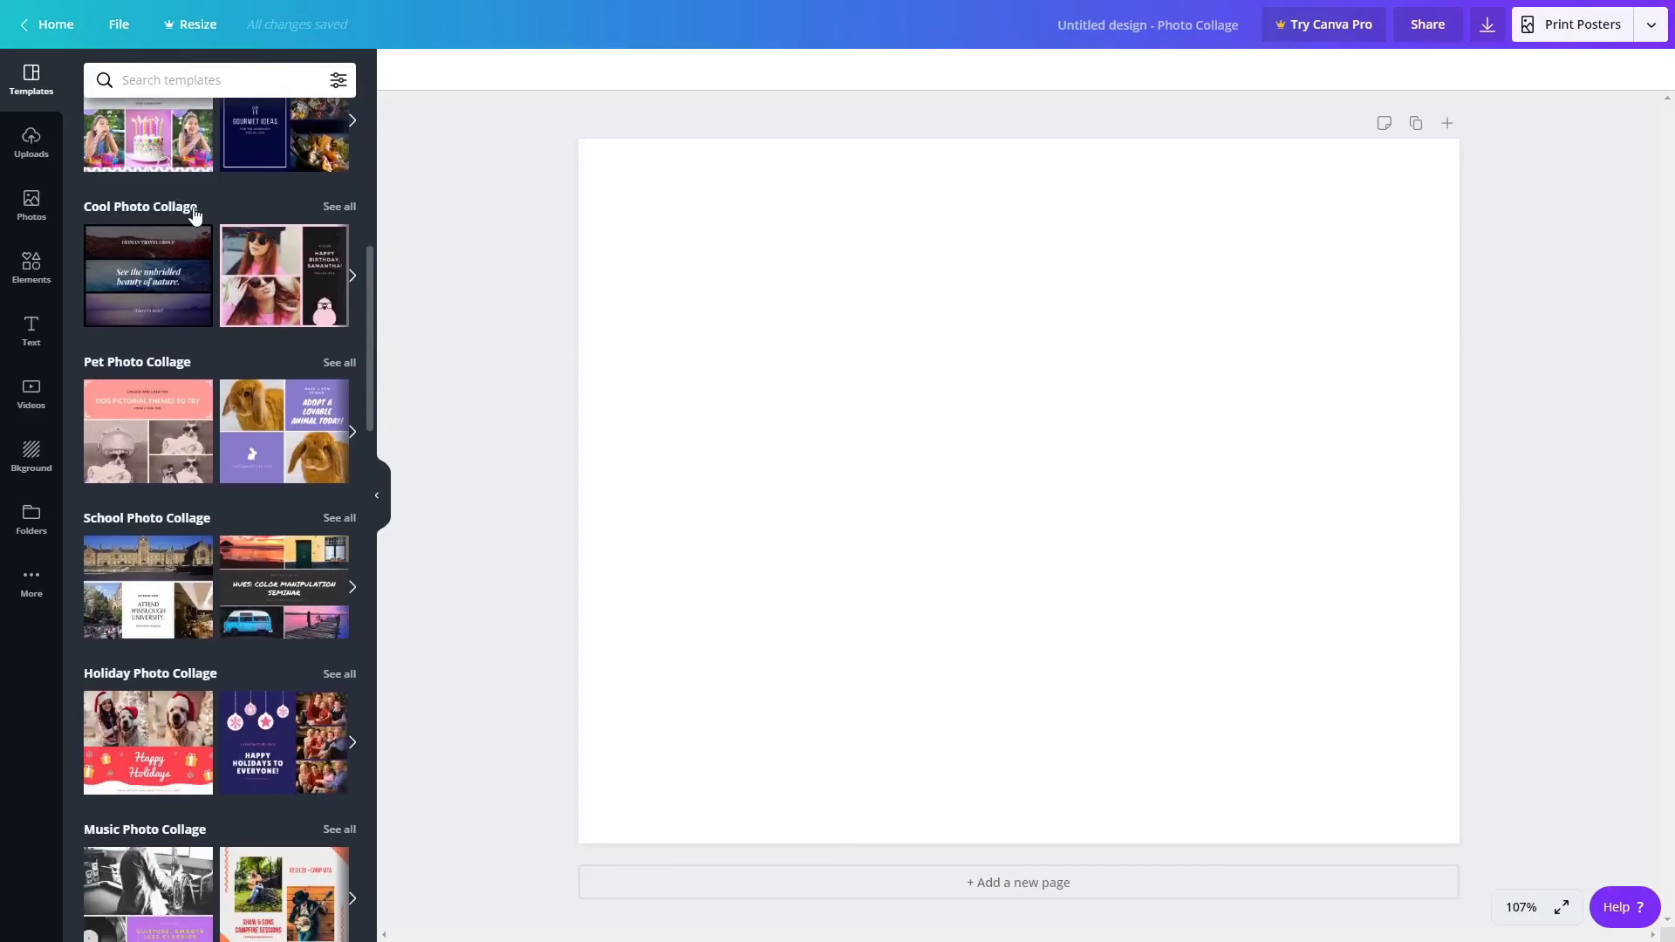
left_click(332, 209)
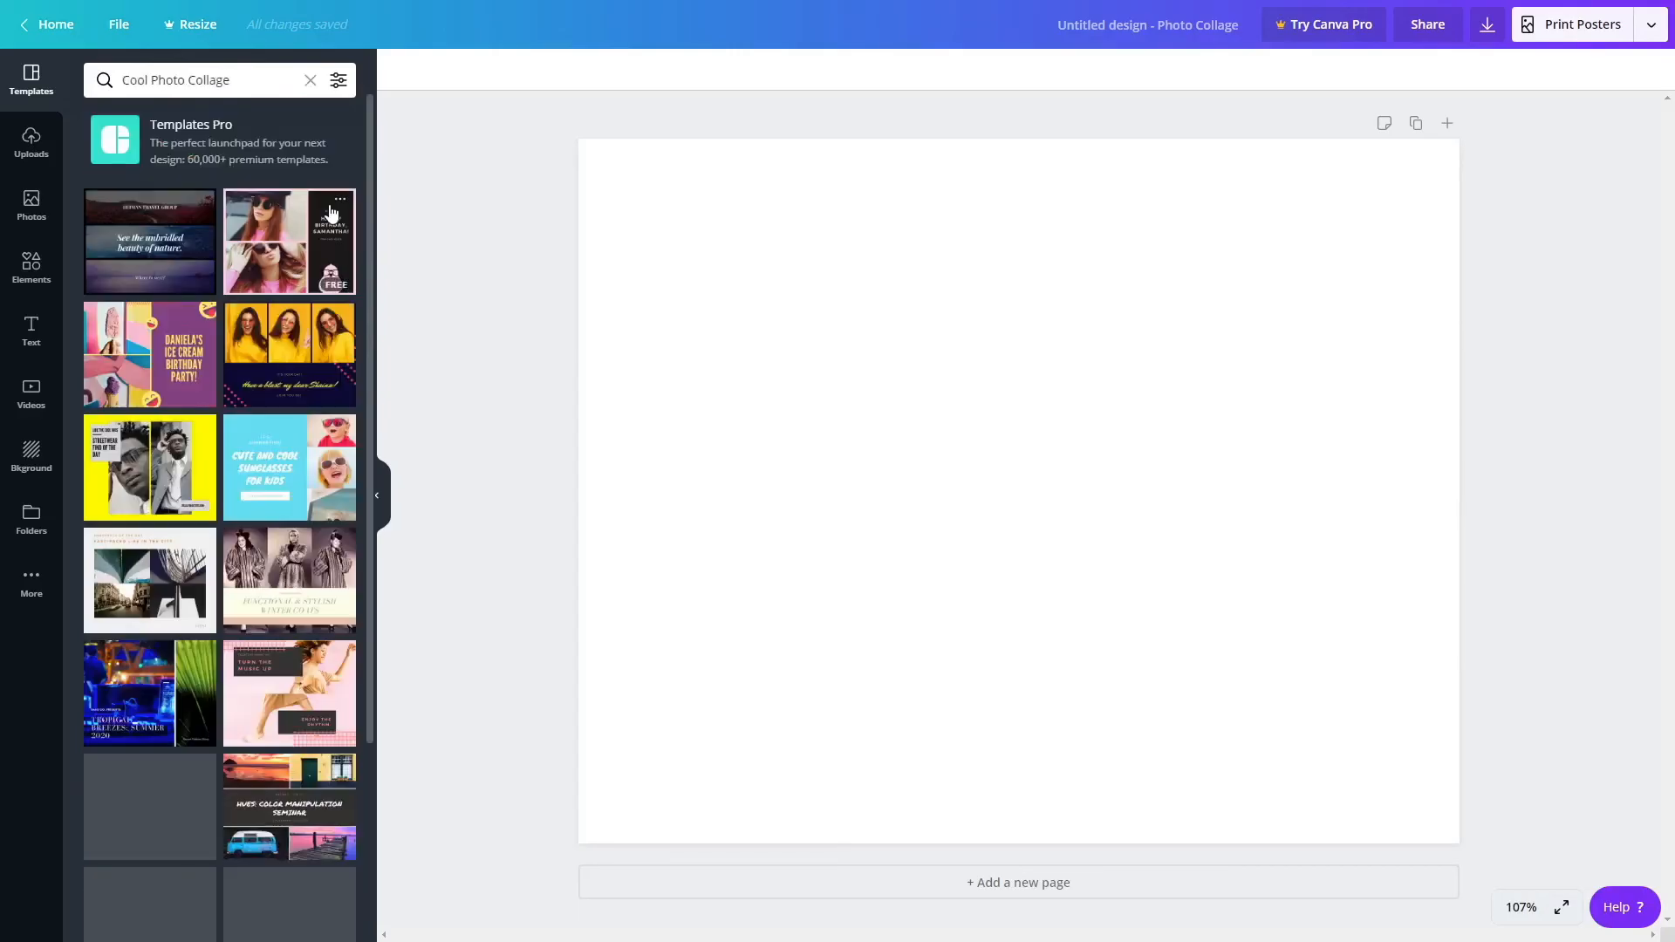
scroll(262, 353, "down", 8)
scroll(262, 353, "up", 8)
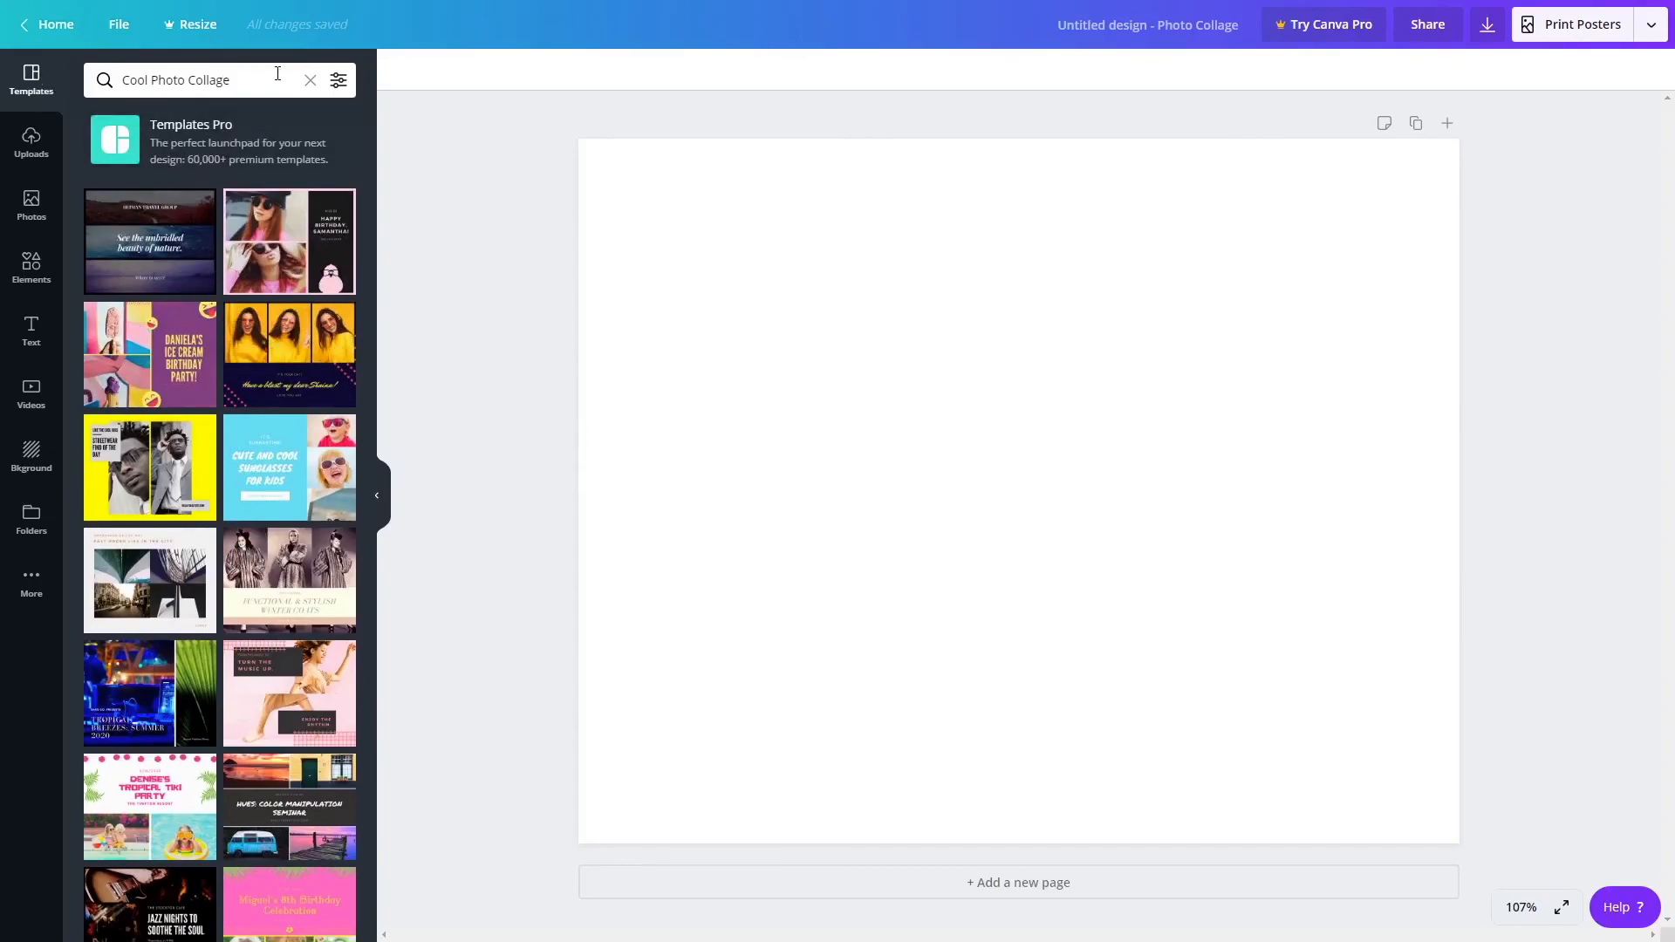
left_click(310, 80)
Apply the "A Touch of Pink for the Bride" template from the Wedding Photo Collage category.
scroll(192, 314, "down", 5)
scroll(187, 468, "down", 9)
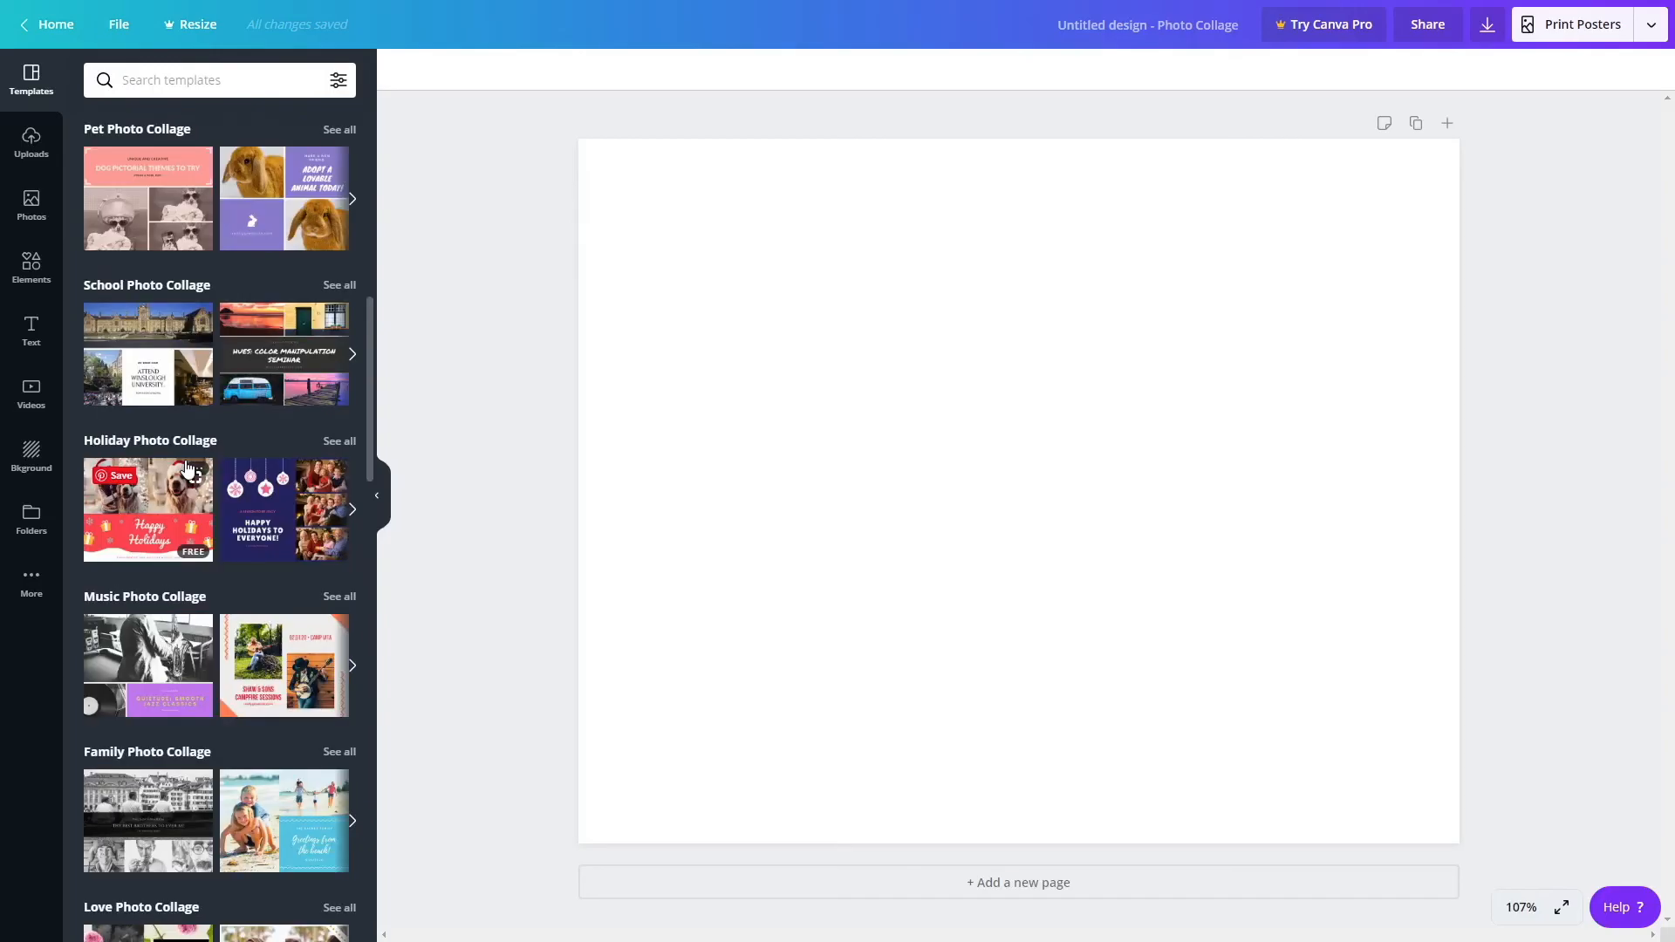
scroll(188, 469, "down", 9)
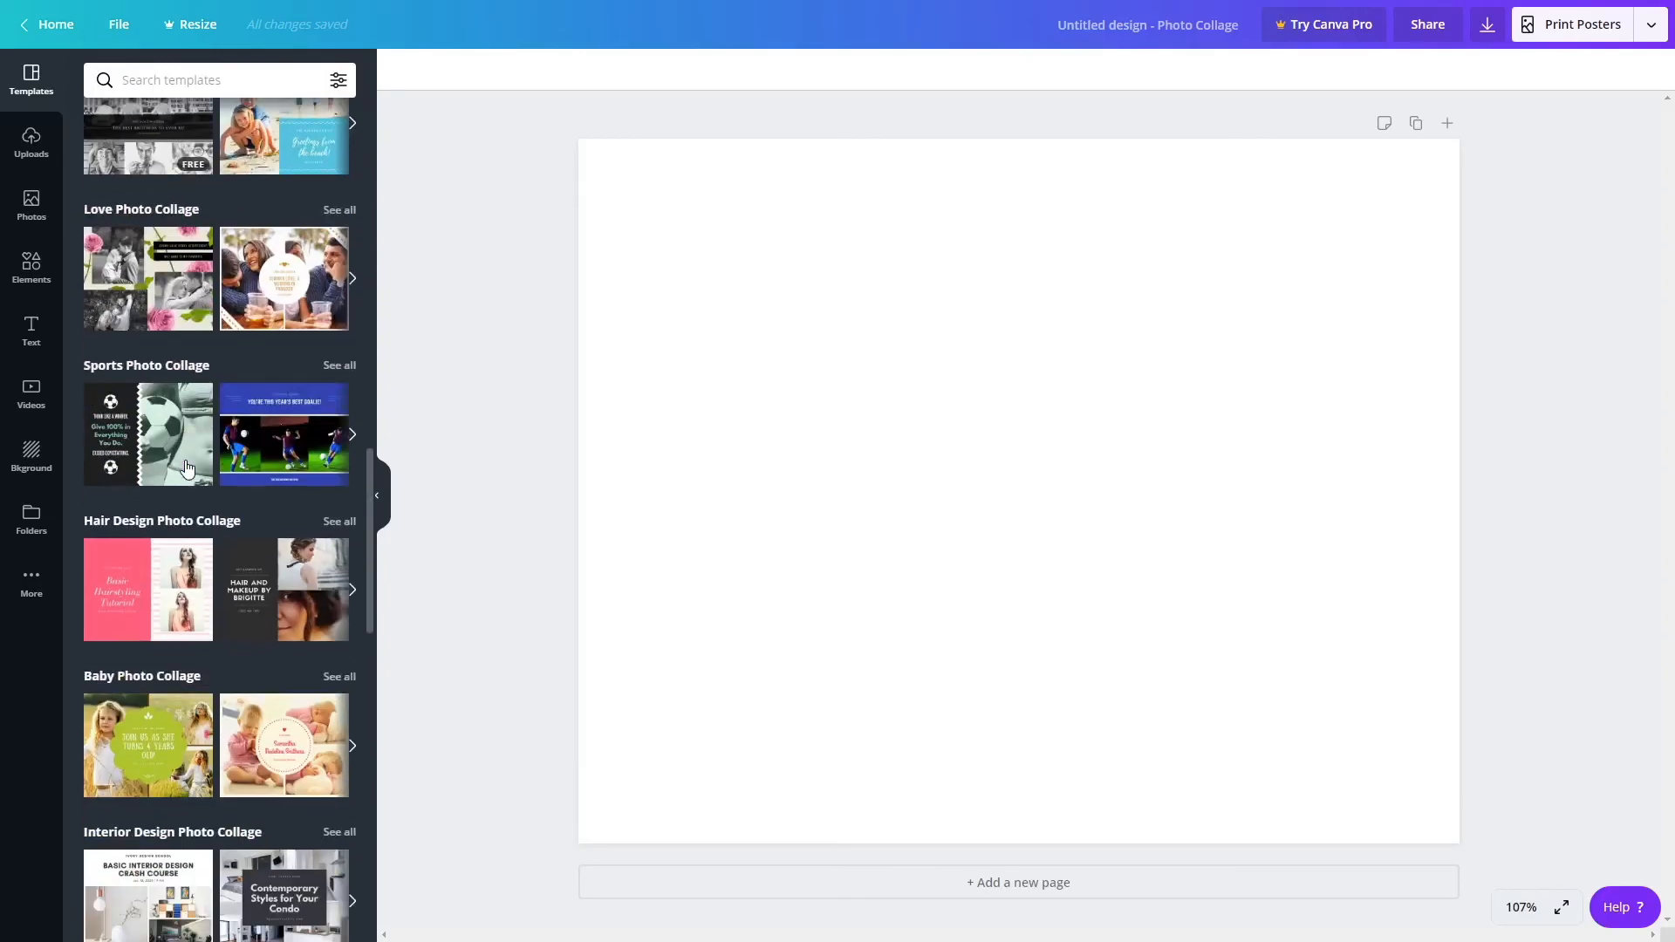
scroll(185, 469, "down", 4)
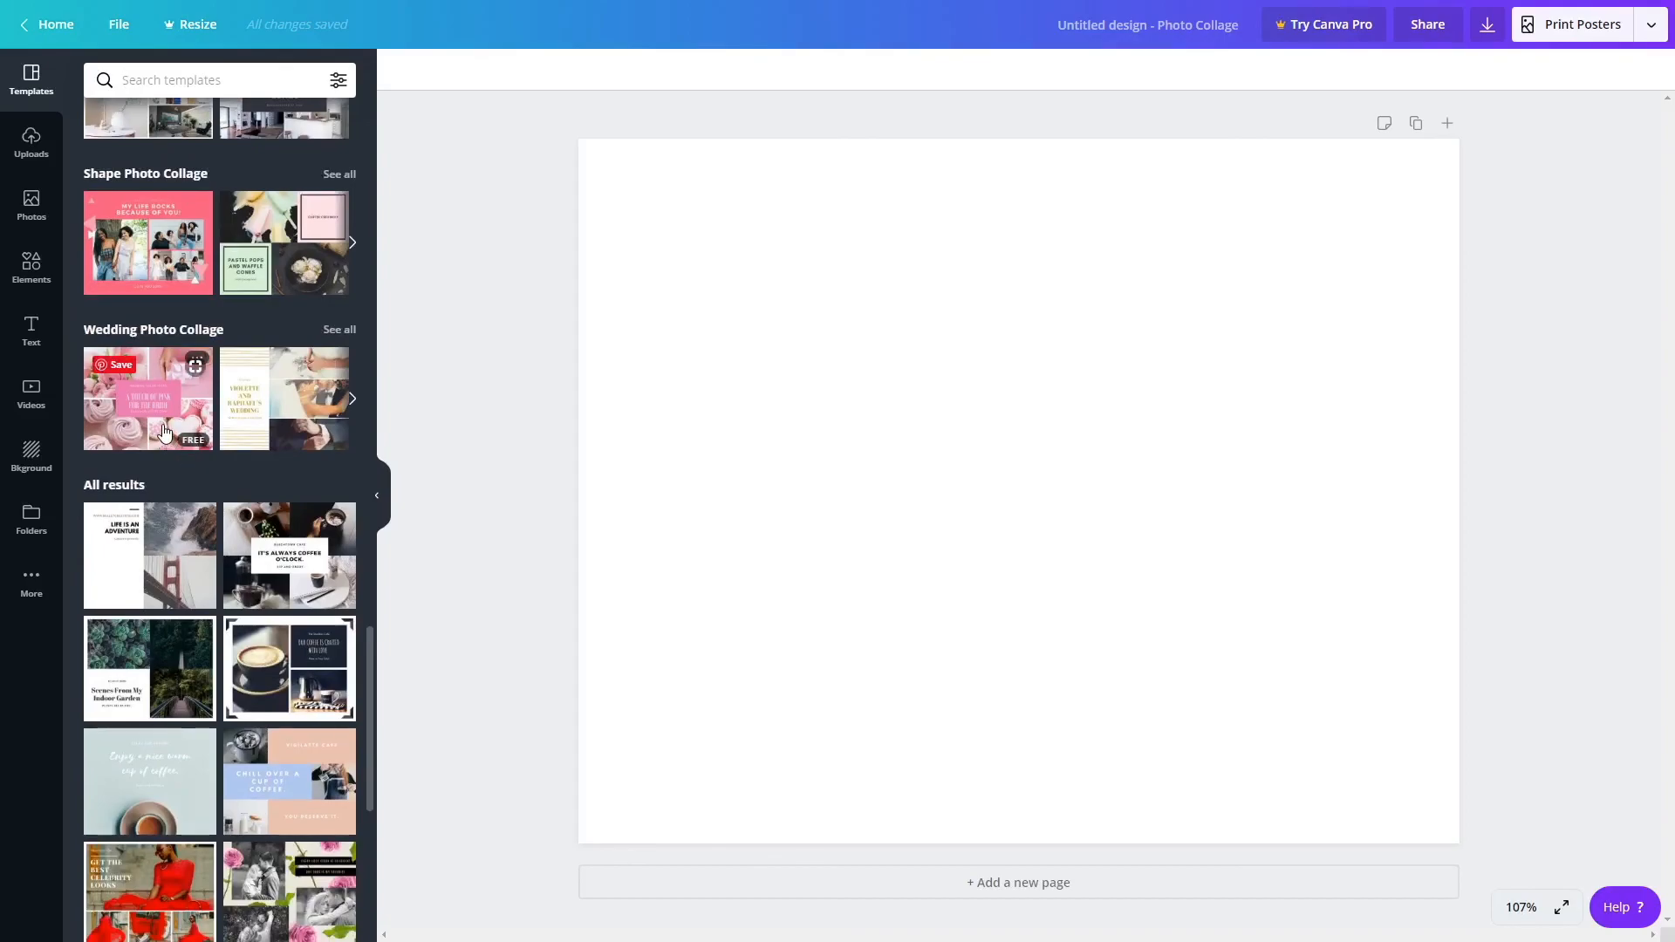
left_click(148, 398)
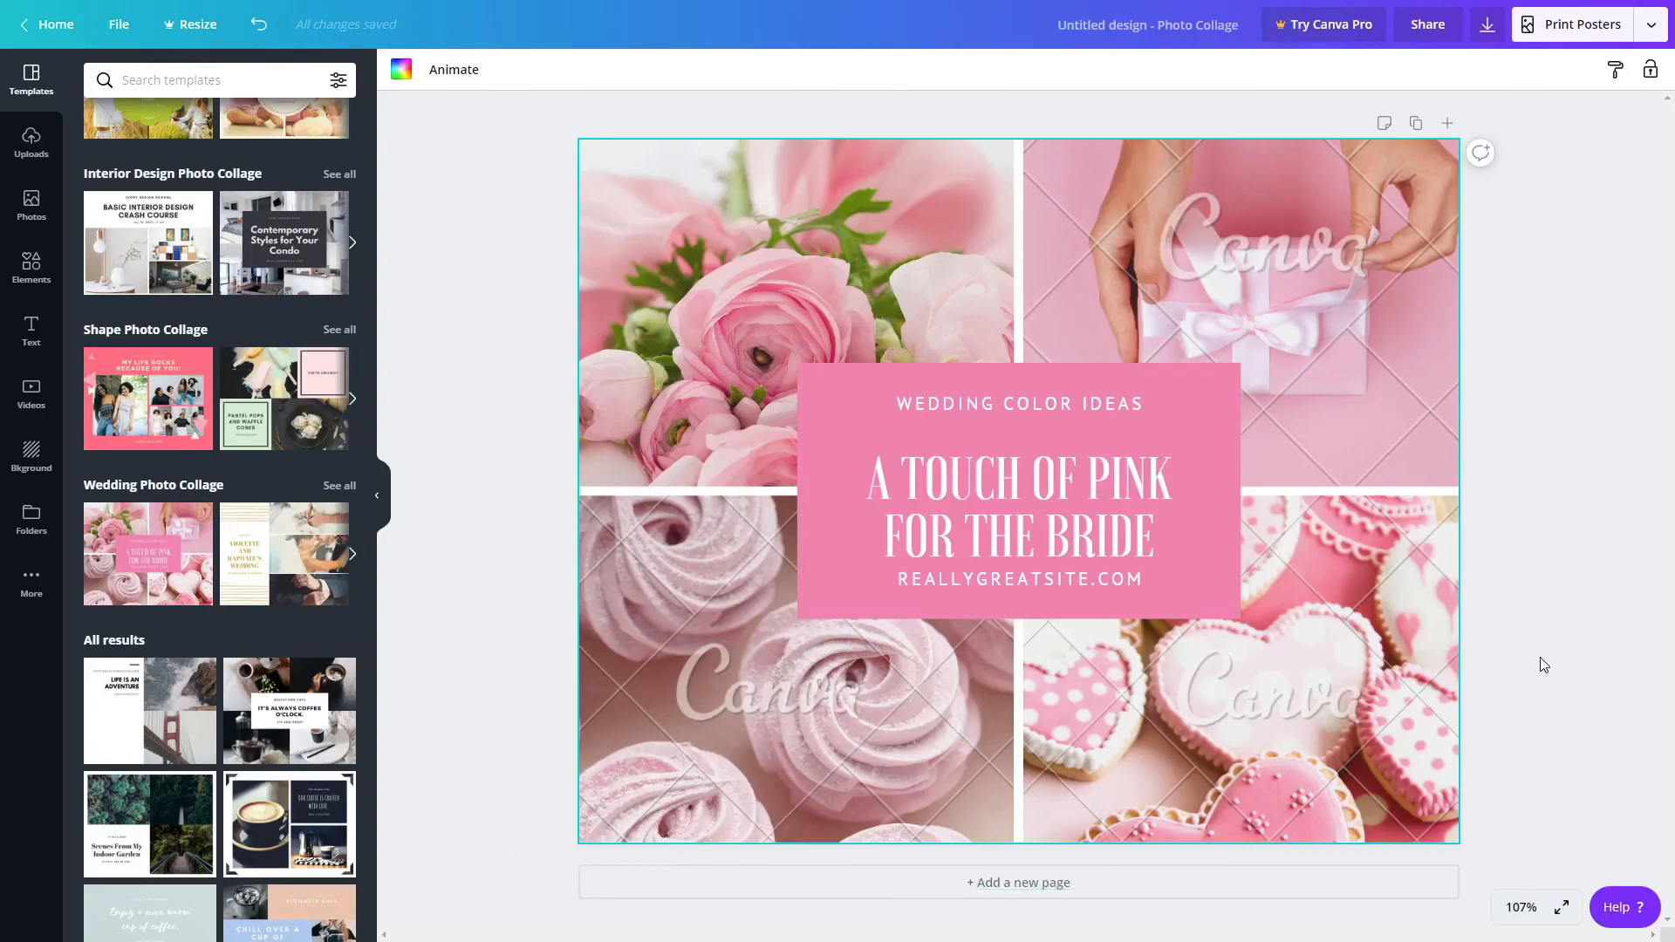
Replace the four collage photos with the woman in the white dress, the masked group, the masked woman and the laptop.
left_click(714, 209)
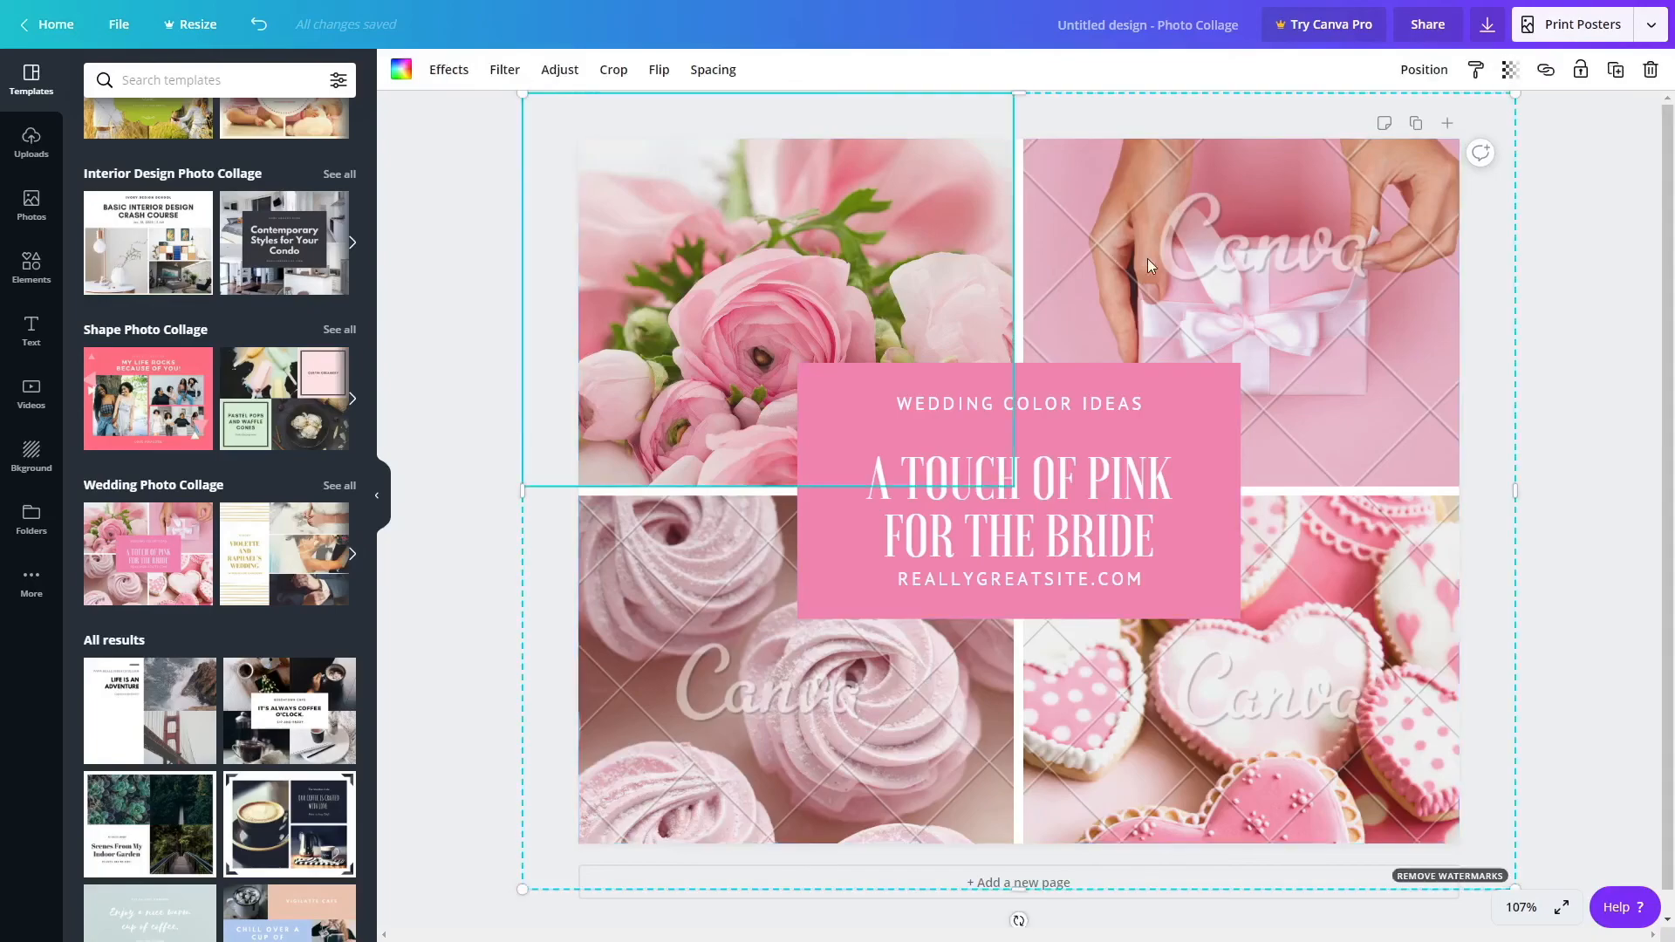
left_click(33, 207)
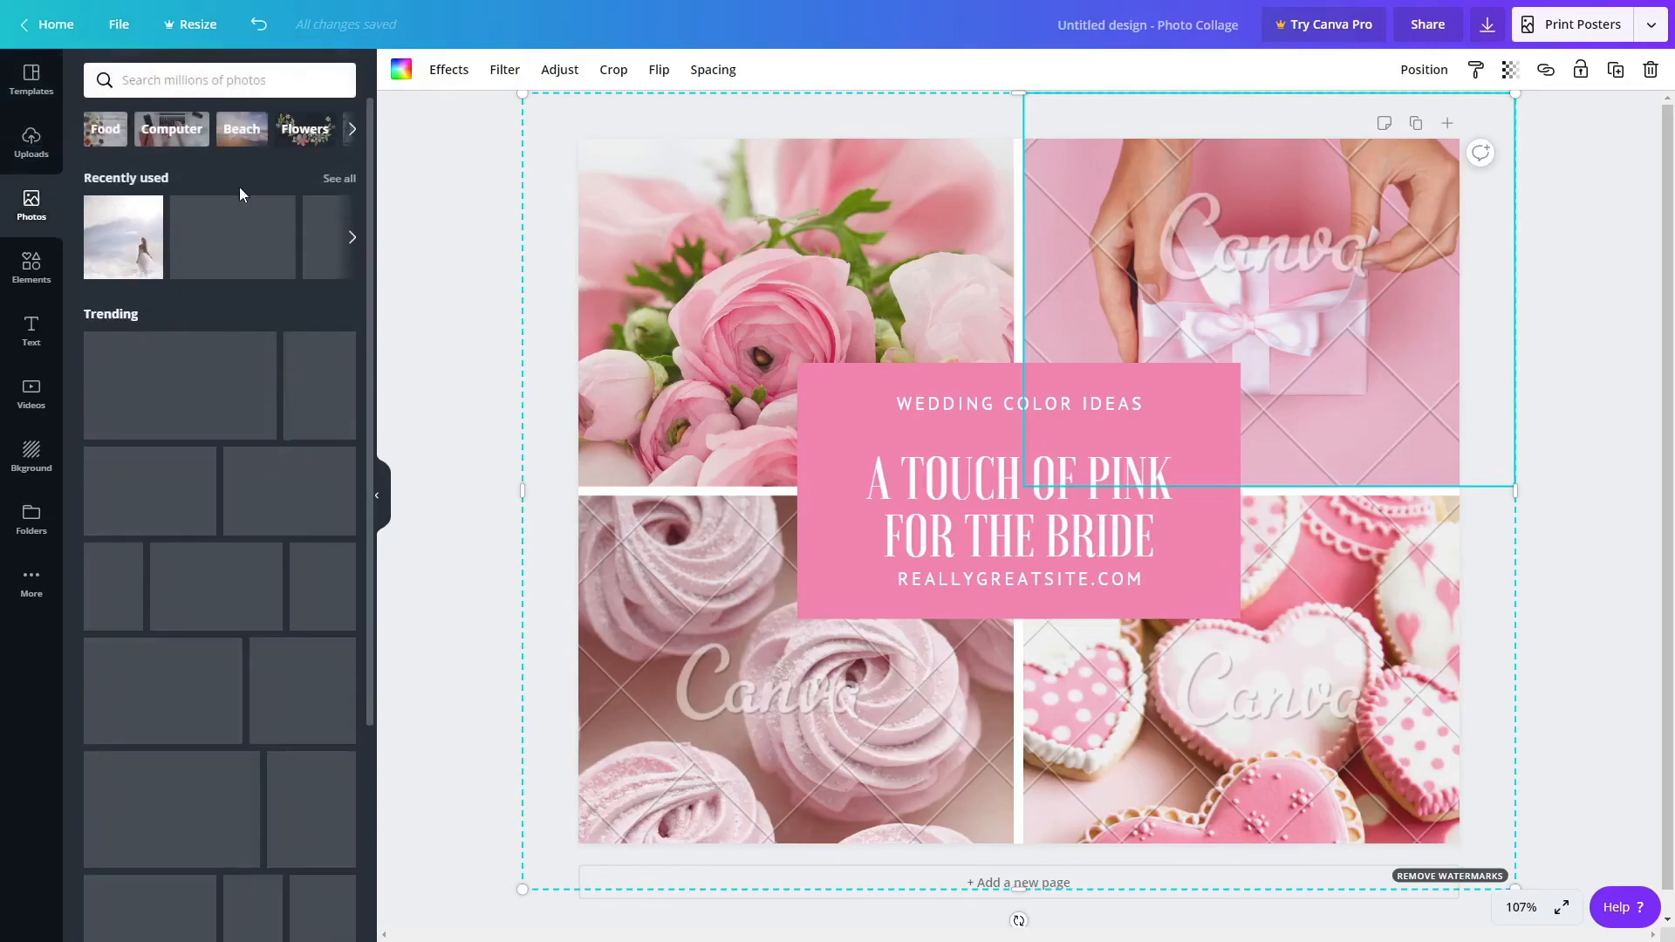
left_click_drag(122, 249, 775, 289)
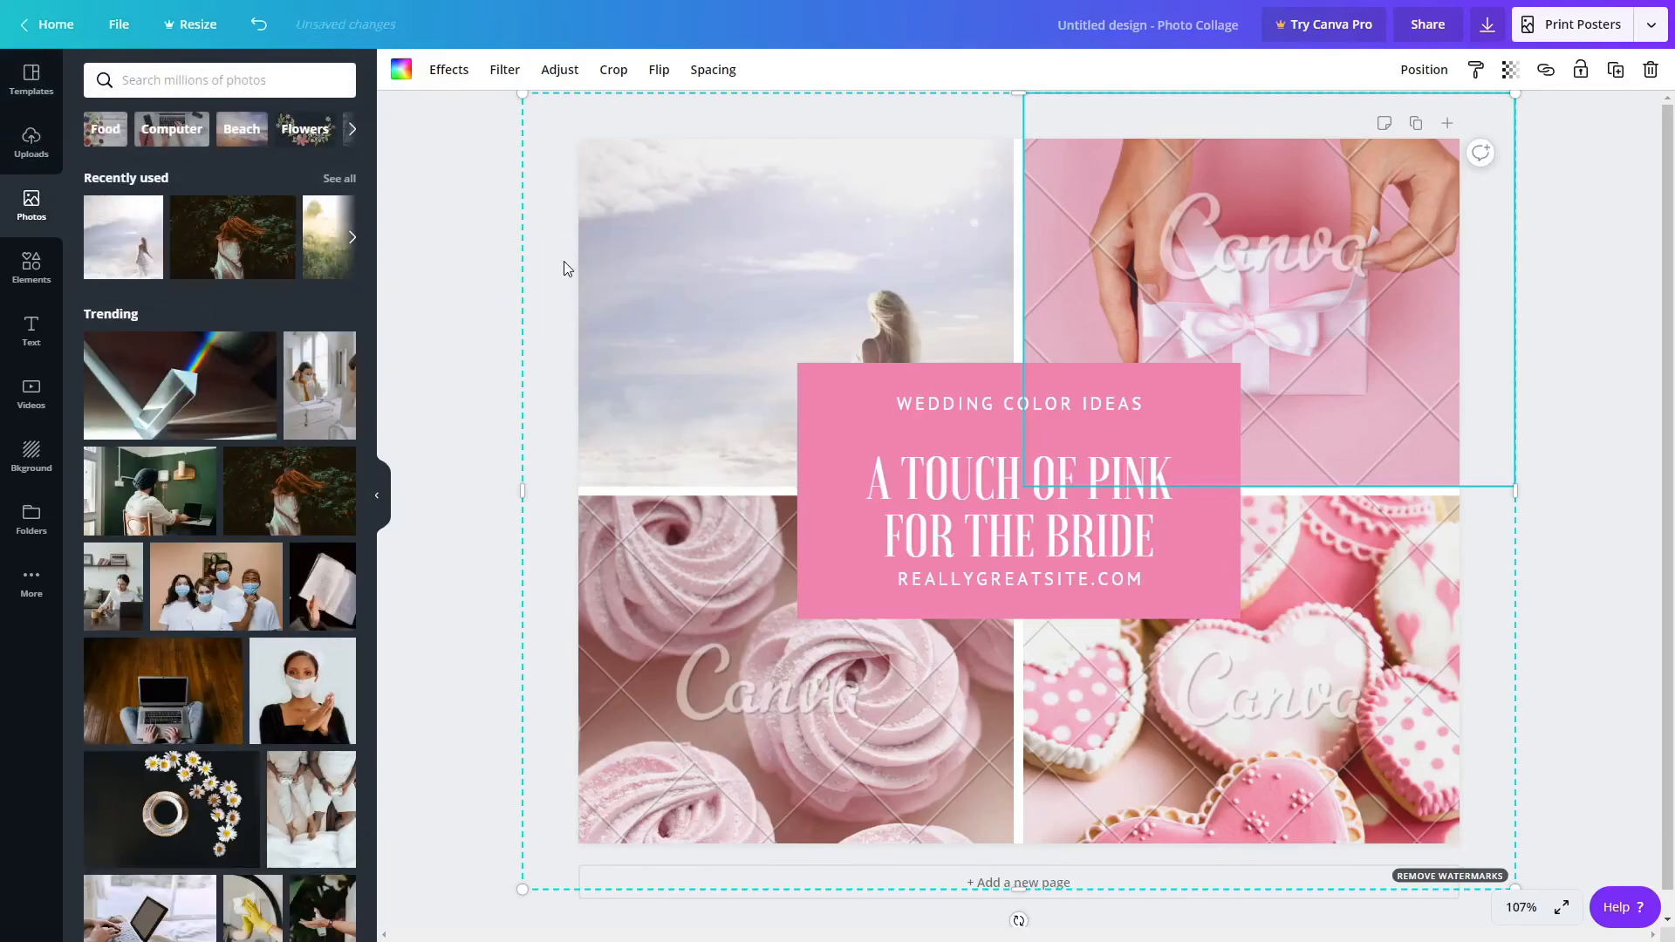
left_click_drag(215, 585, 1188, 294)
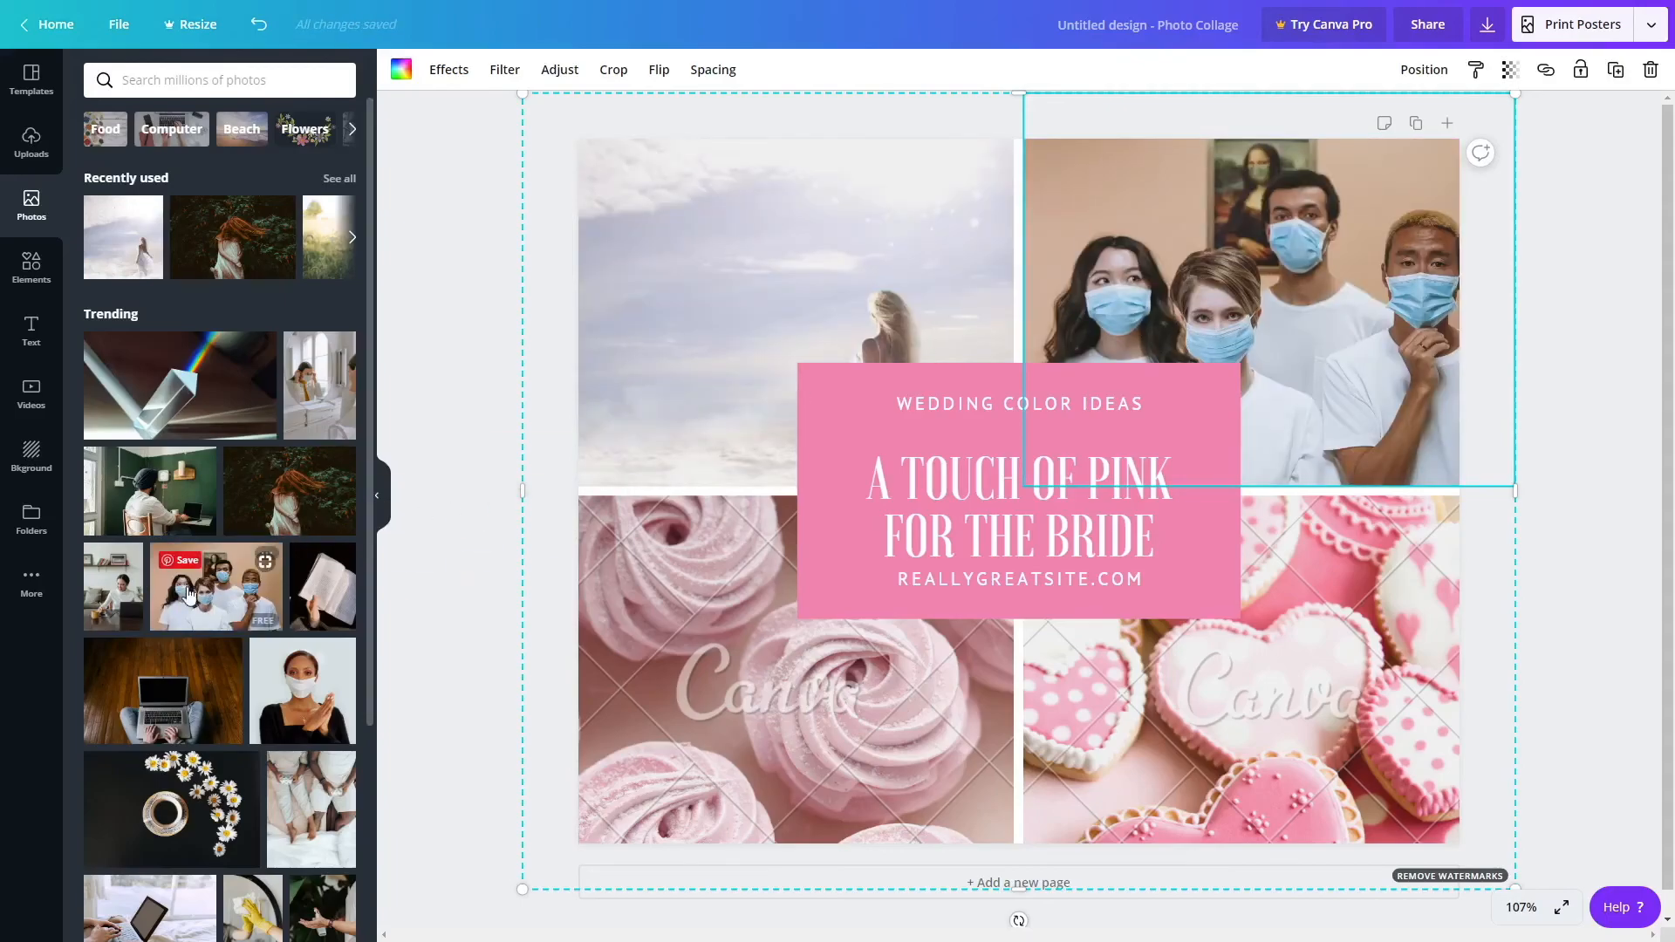
left_click_drag(297, 691, 665, 699)
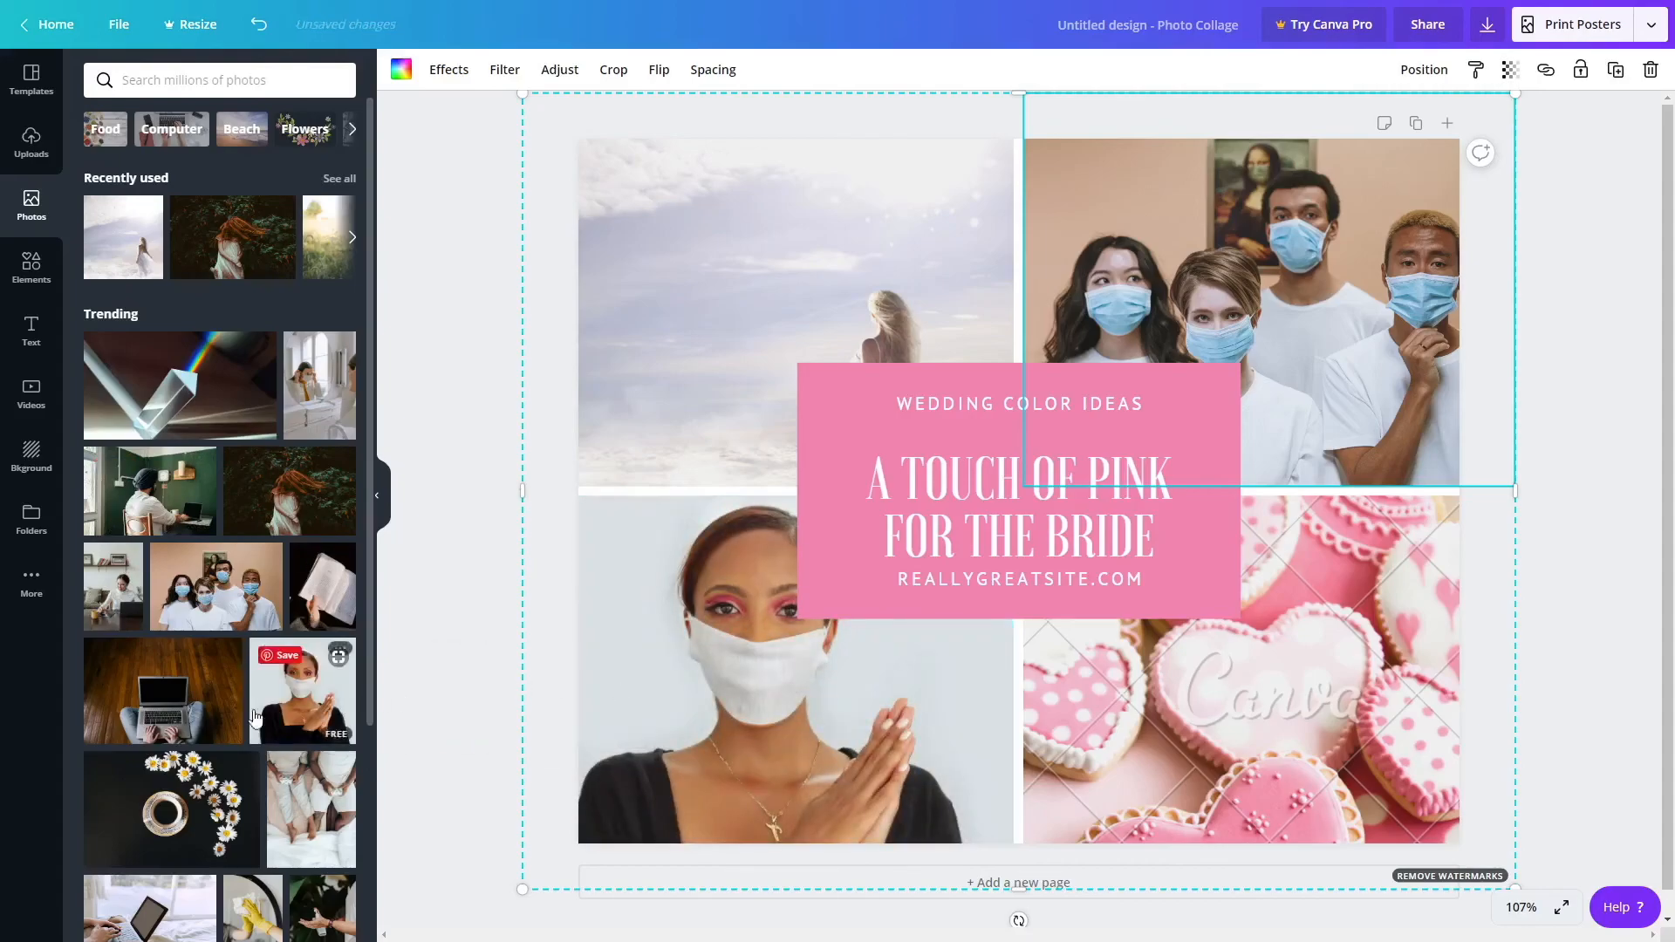
left_click_drag(200, 707, 1142, 674)
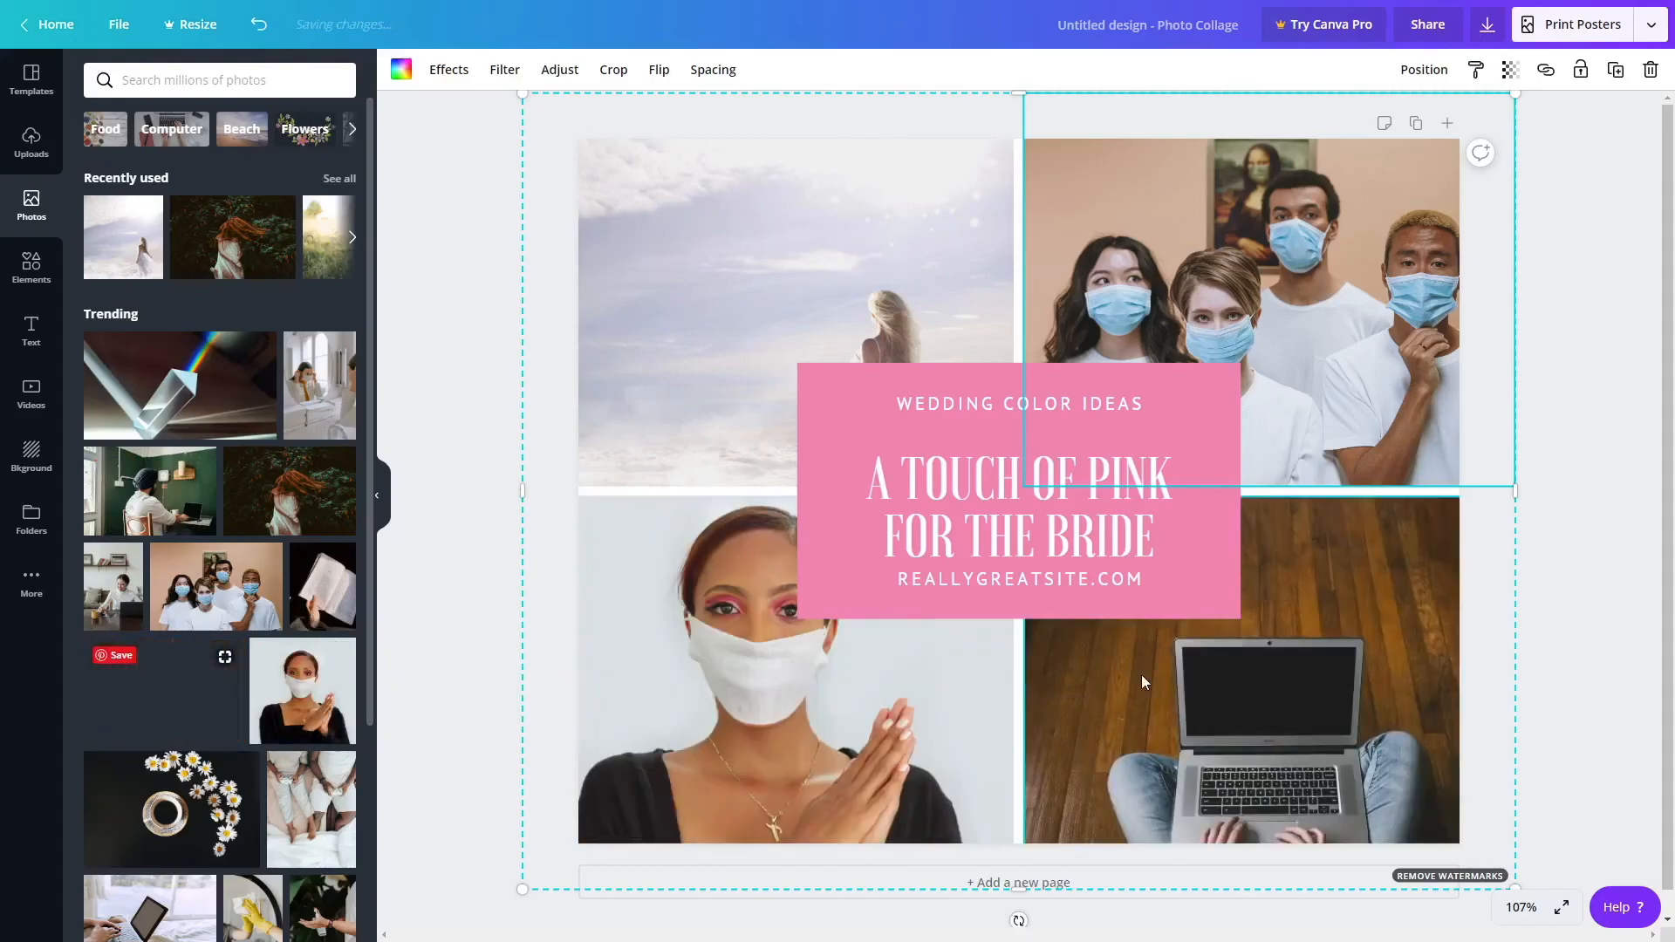
Delete the pink text box and its three texts from the middle of the collage.
left_click(1185, 602)
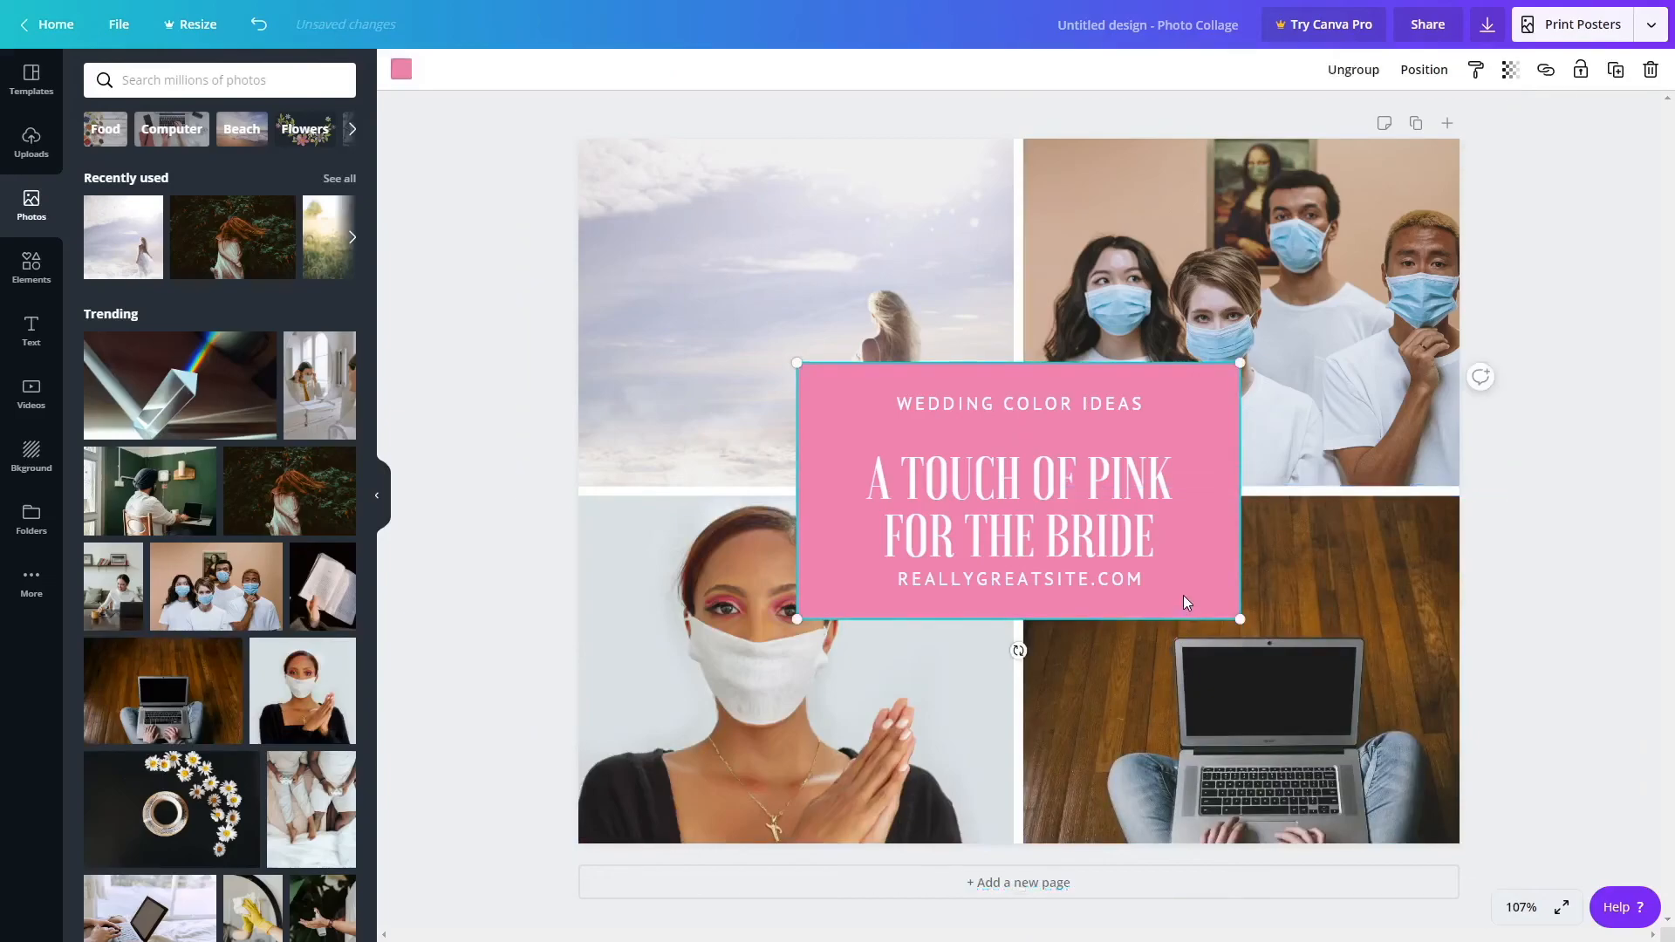
key("Delete")
left_click(997, 414)
key("Delete")
left_click(997, 479)
key("Delete")
left_click(986, 578)
key("Delete")
key("Delete")
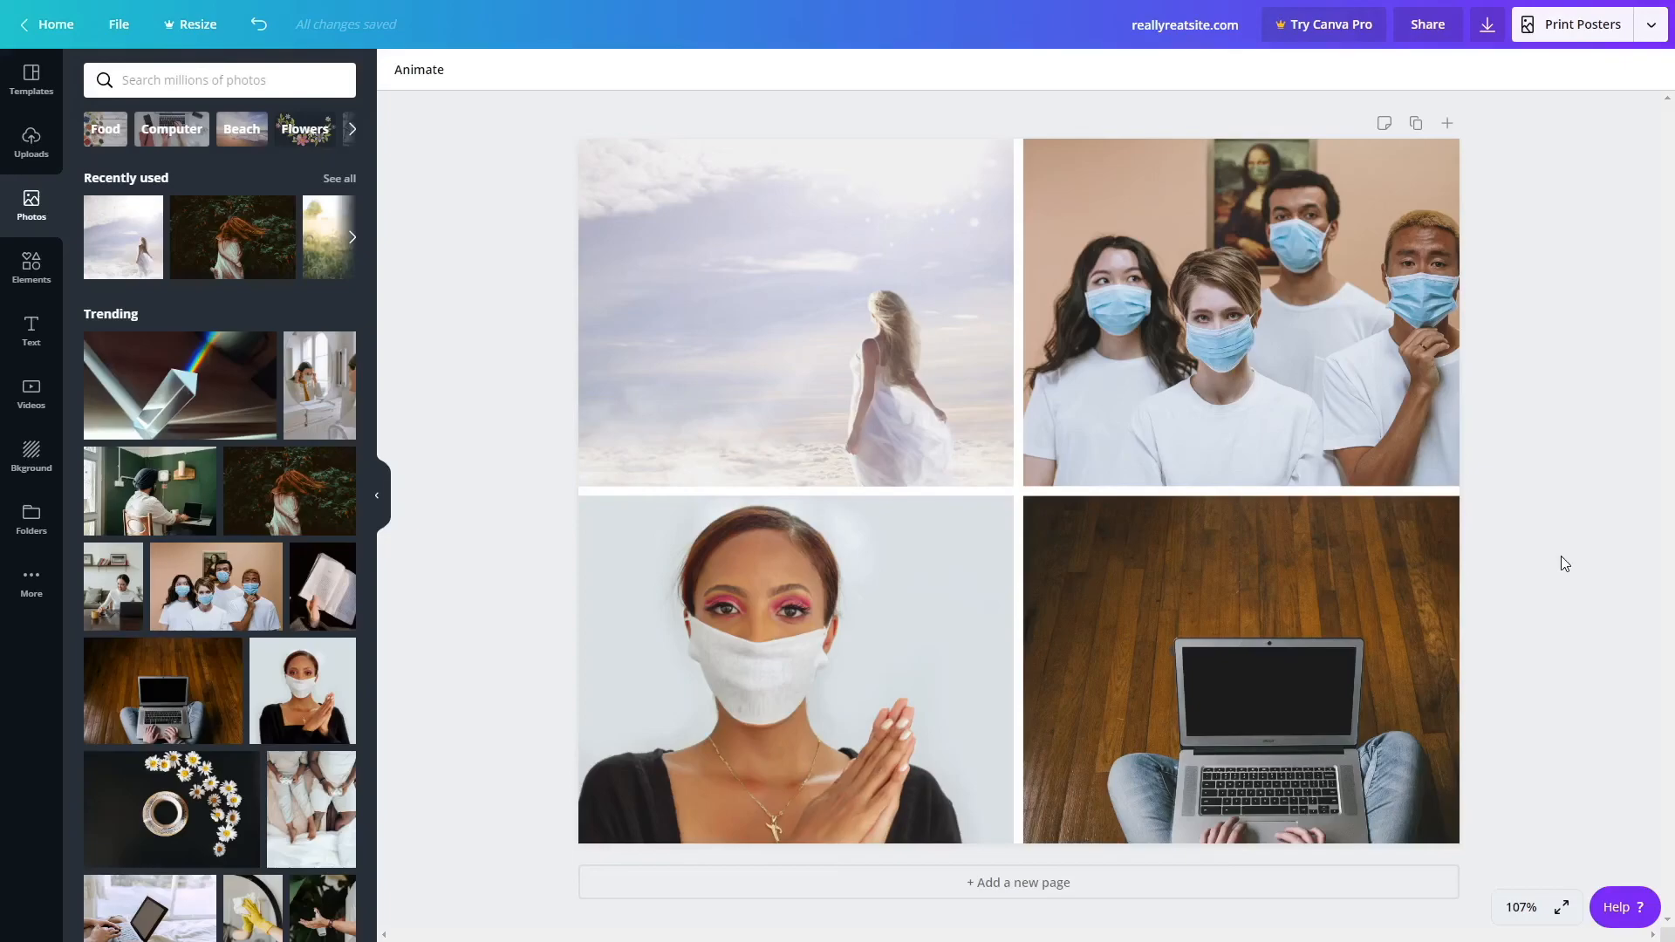
Try the photo grid's spacing at 0 and 100, and set it to 29.
left_click(1009, 488)
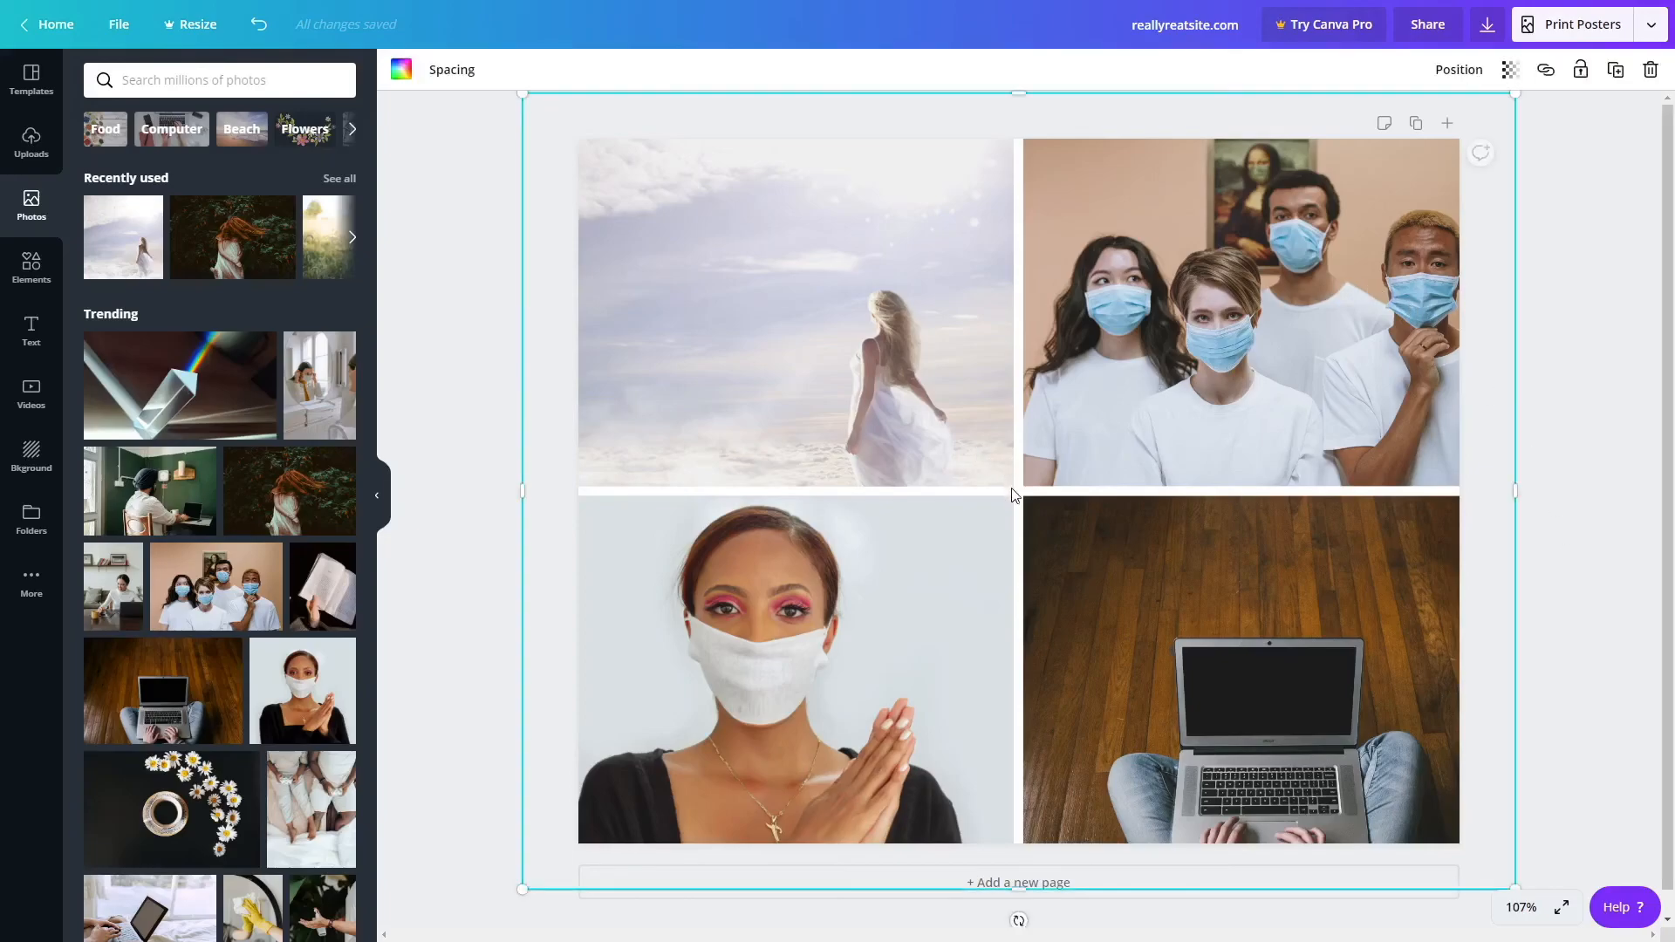
left_click(434, 77)
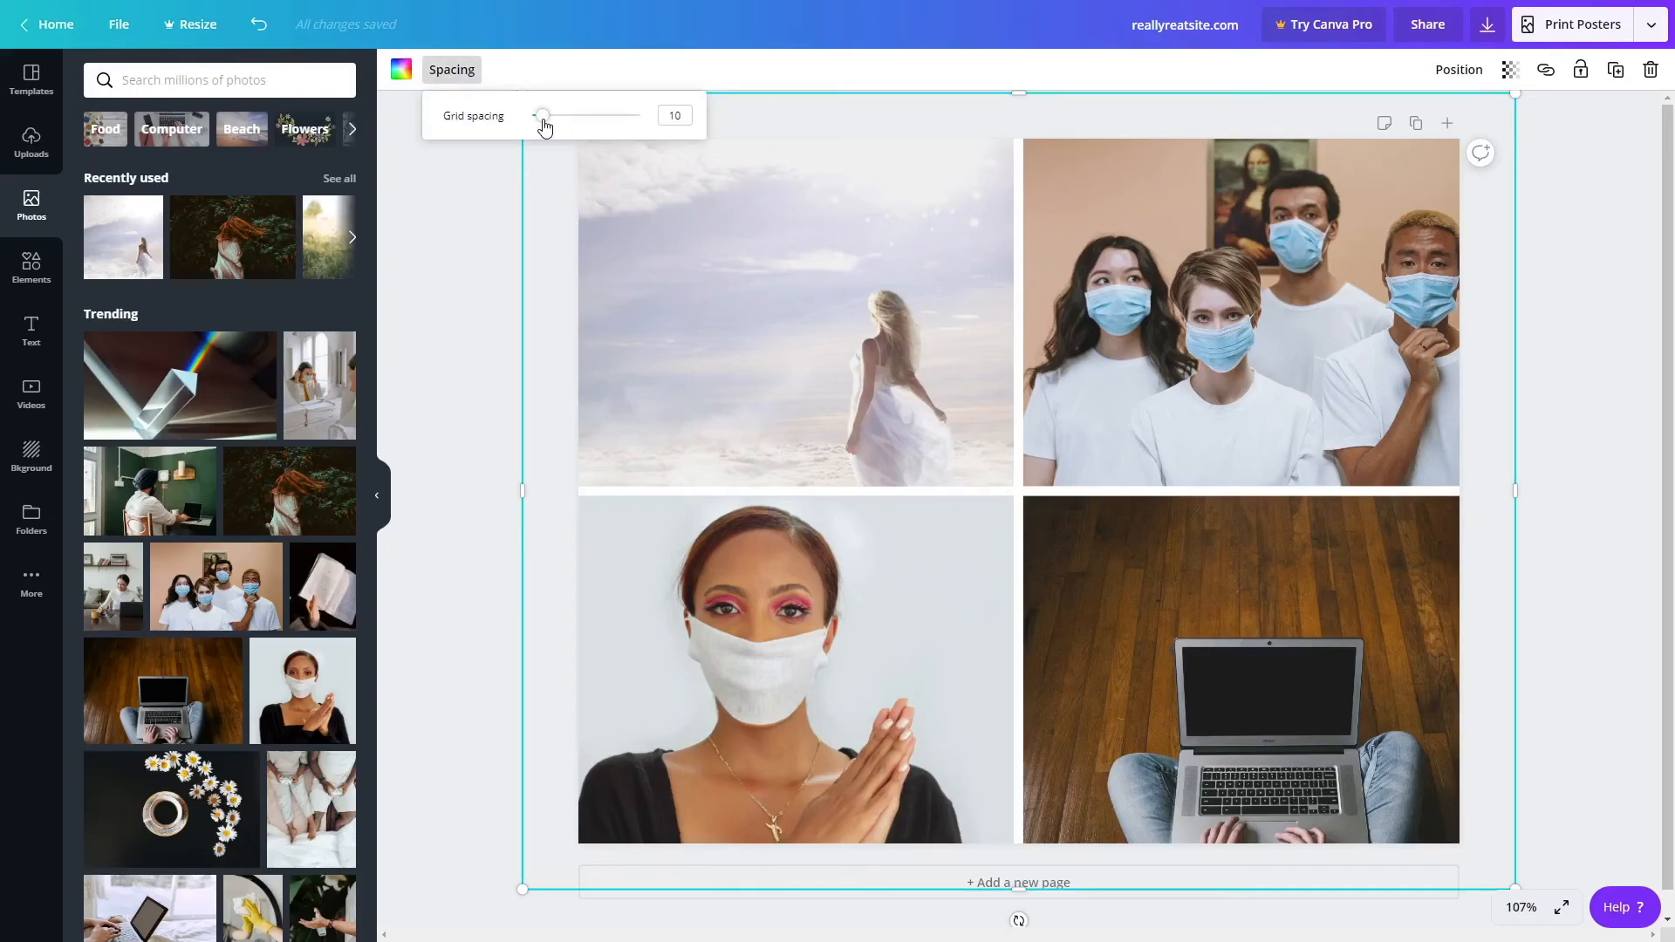
left_click_drag(543, 117, 517, 126)
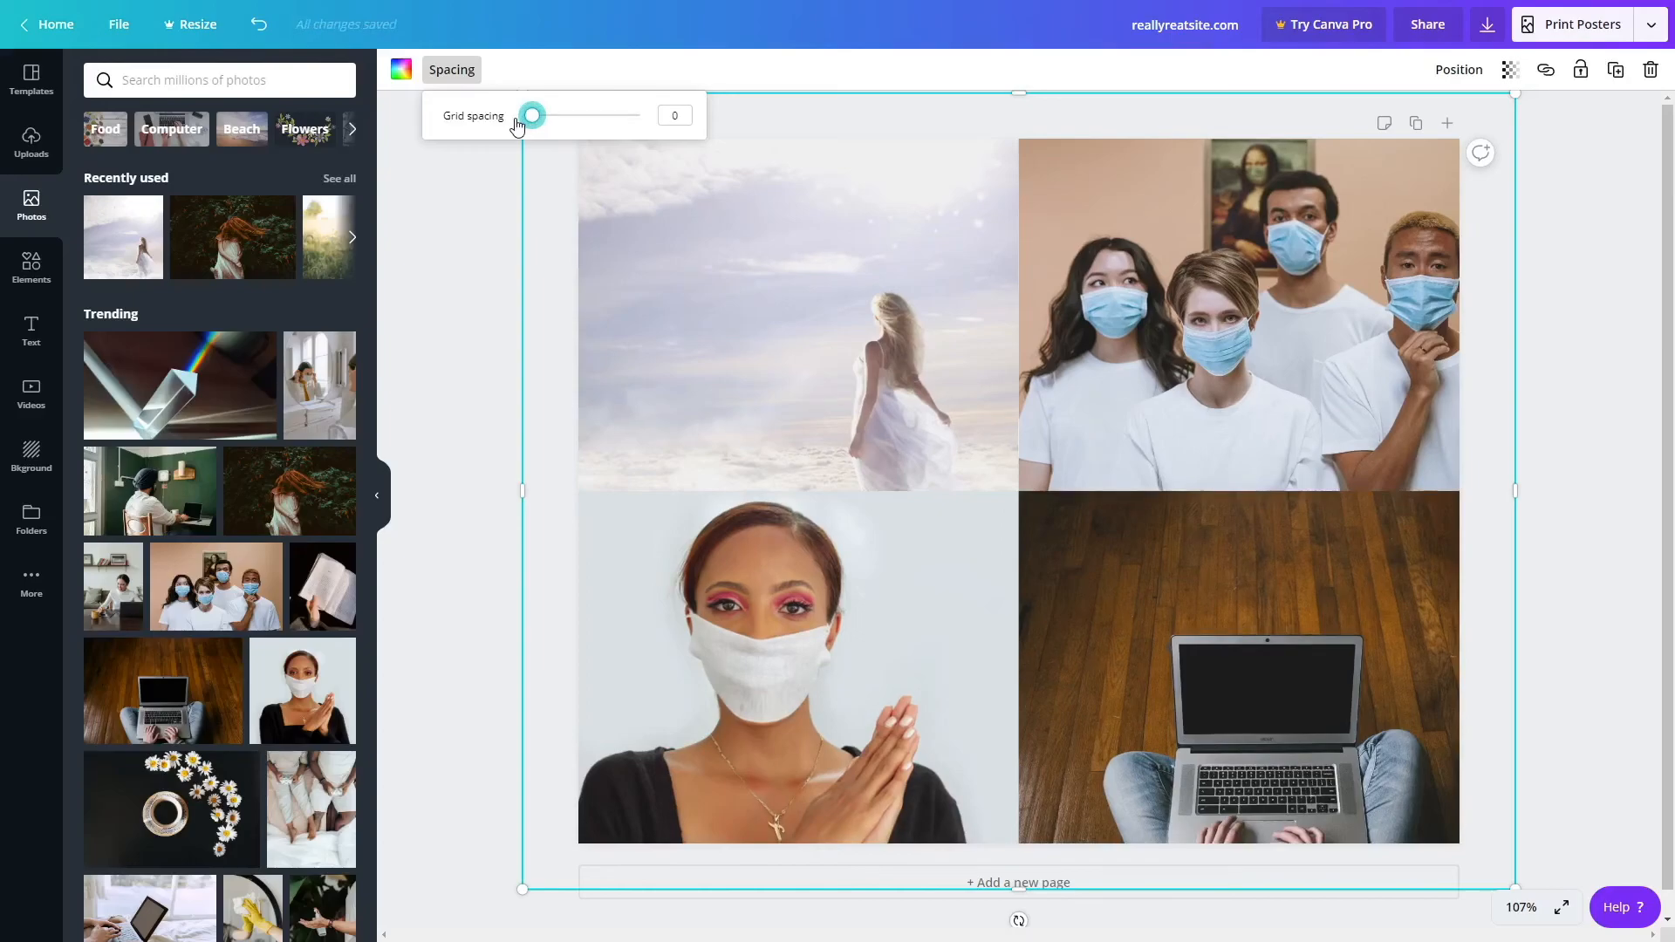
left_click_drag(541, 122, 669, 135)
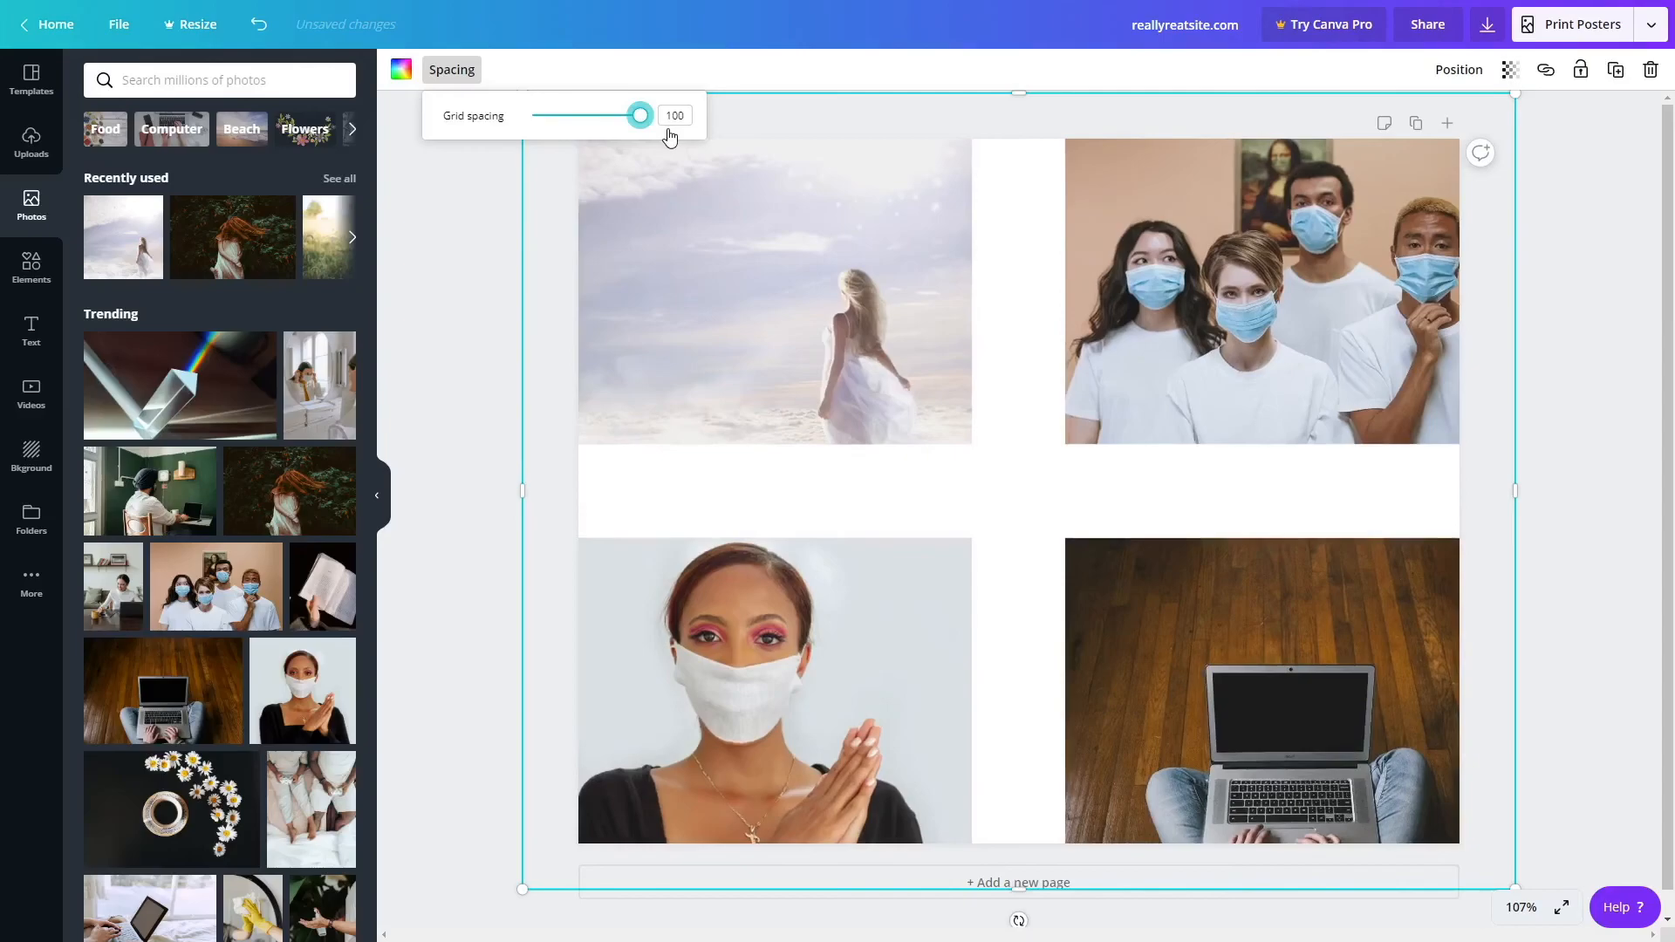
left_click_drag(642, 129, 564, 131)
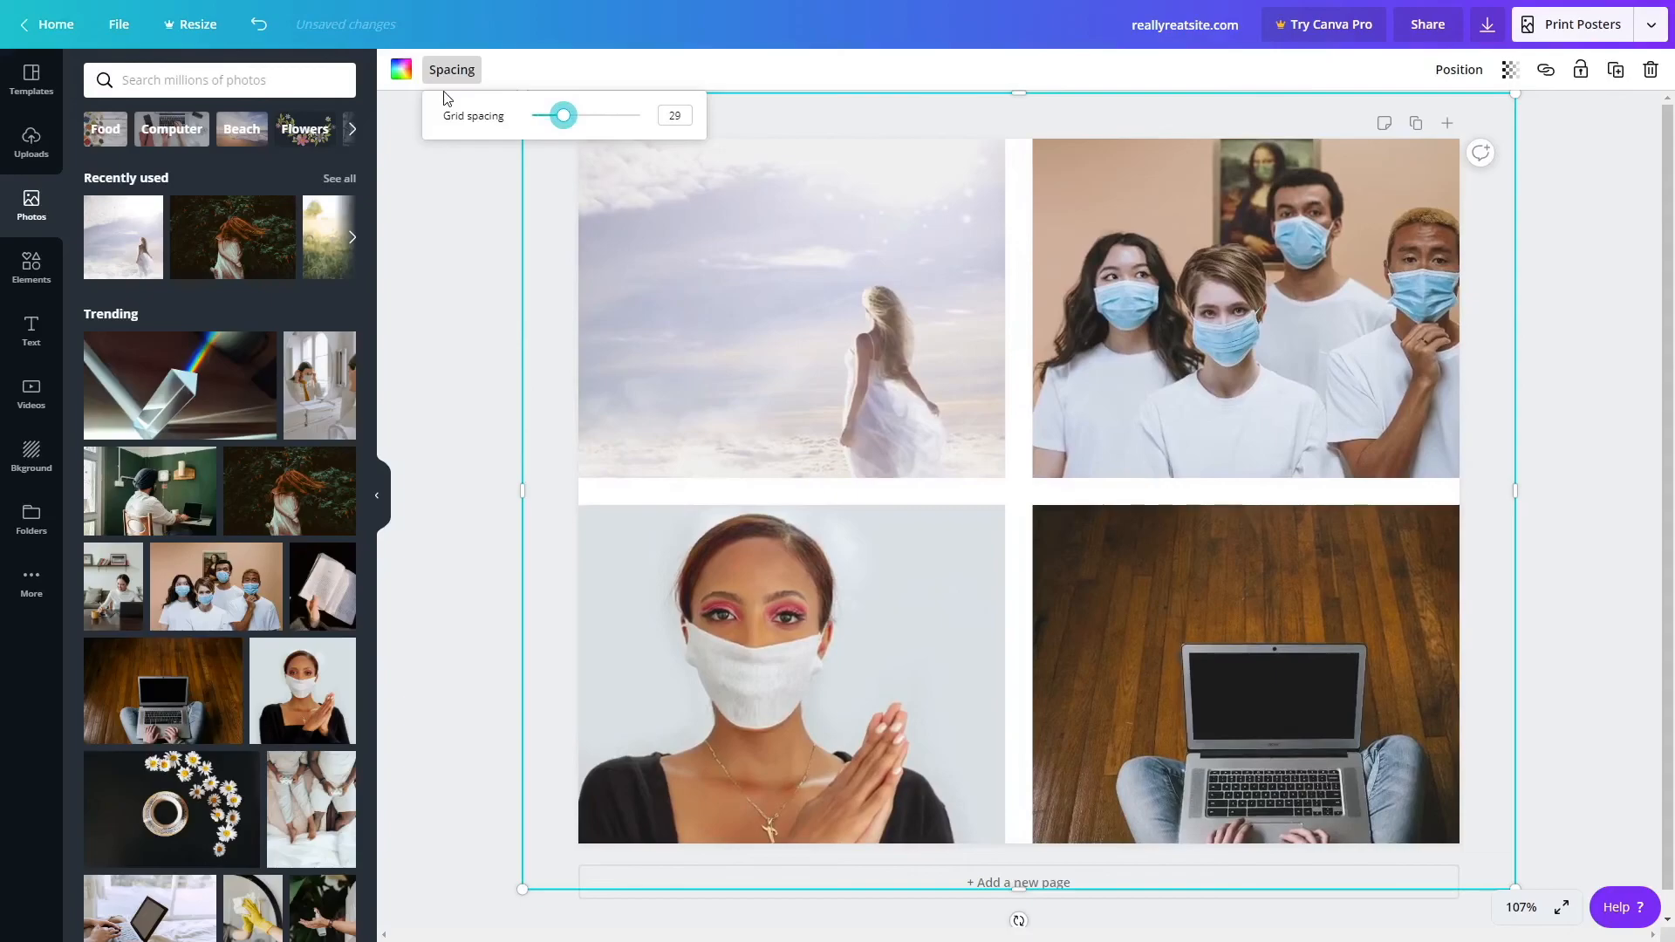
left_click(402, 71)
left_click(537, 423)
left_click_drag(757, 497, 1524, 807)
Delete the four photos from the collage grid and remove the empty grid from the page.
left_click(1373, 688)
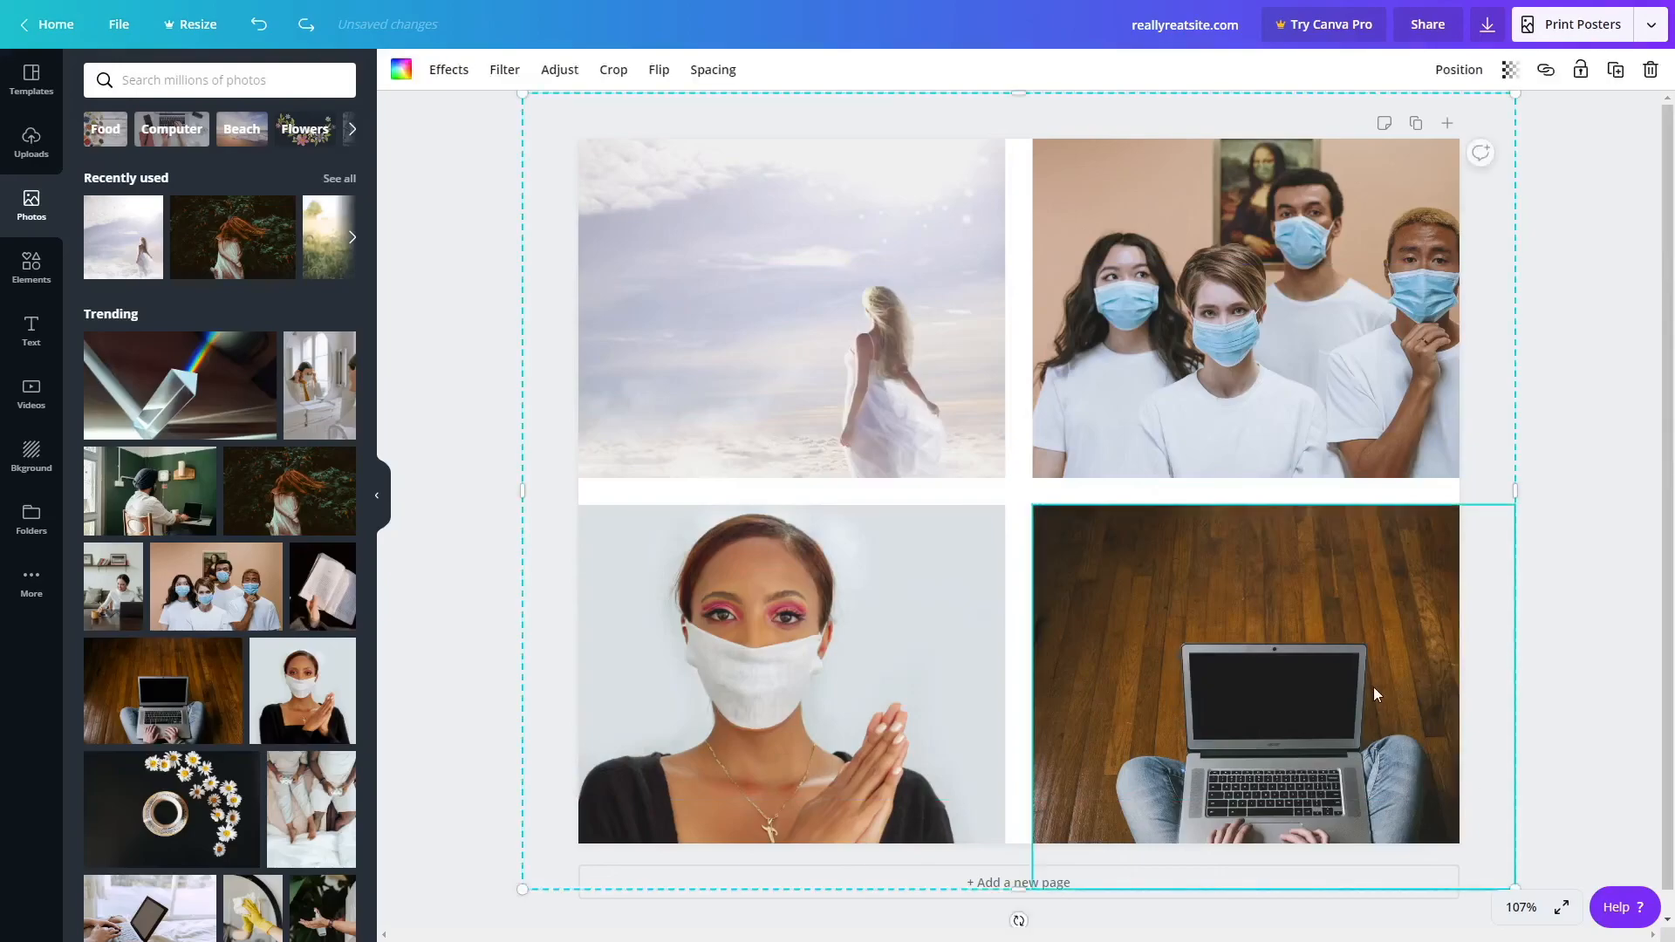
key("Delete")
left_click(899, 648)
key("Delete")
left_click(829, 422)
key("Delete")
left_click(1143, 416)
key("Delete")
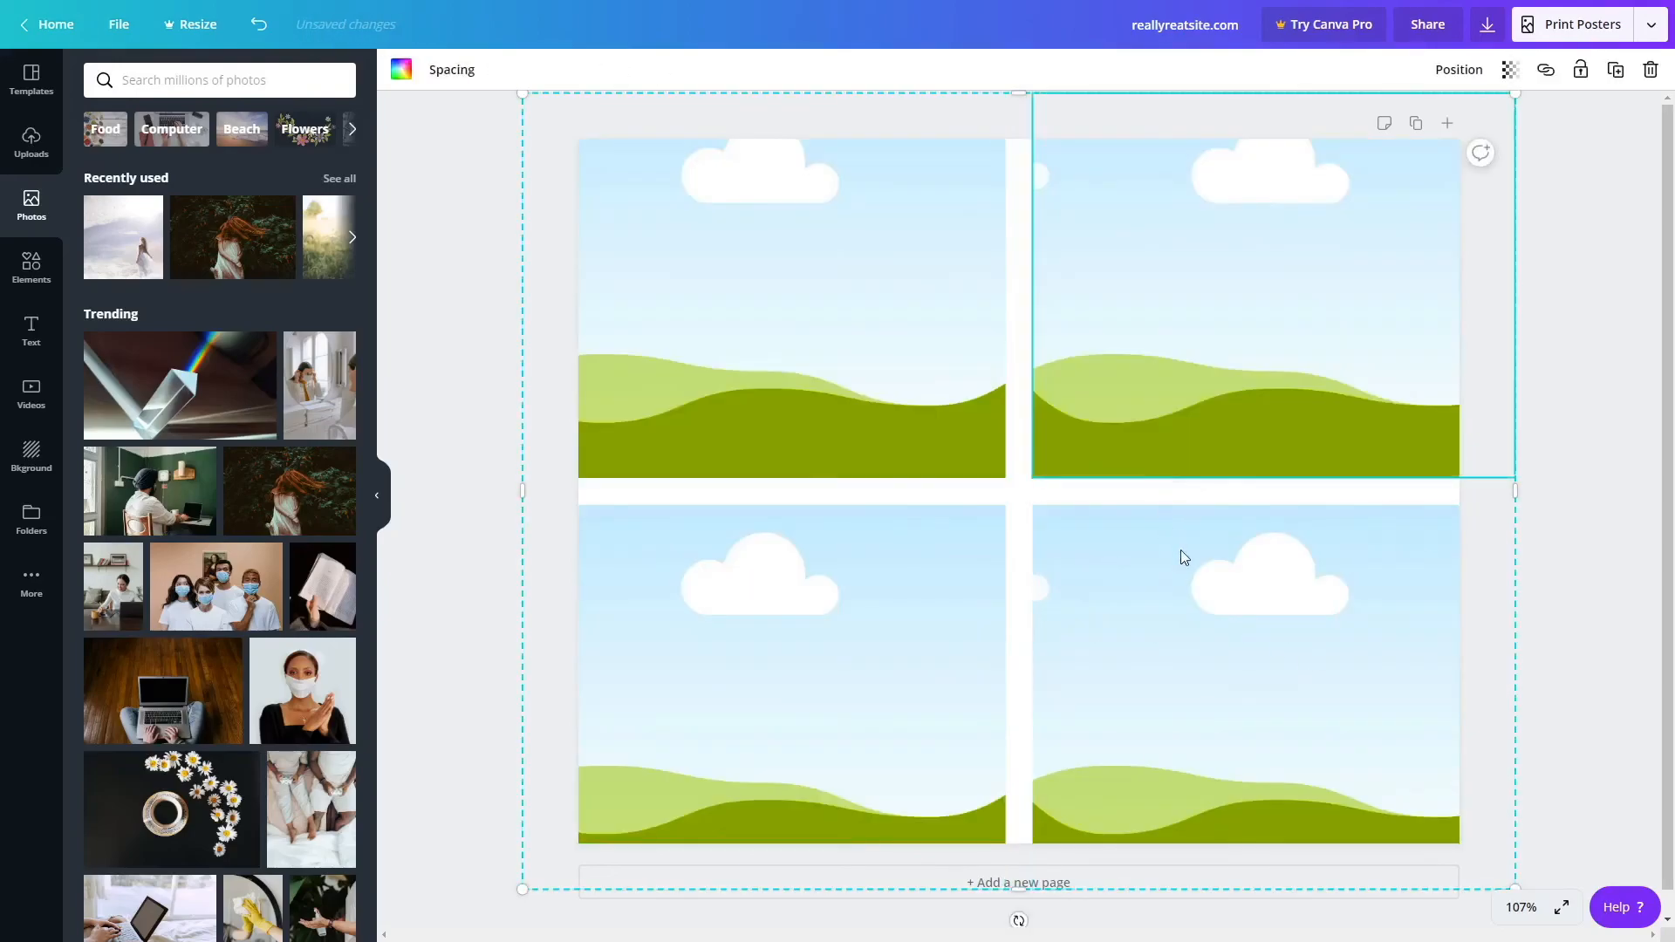
left_click_drag(1548, 707, 783, 297)
key("Delete")
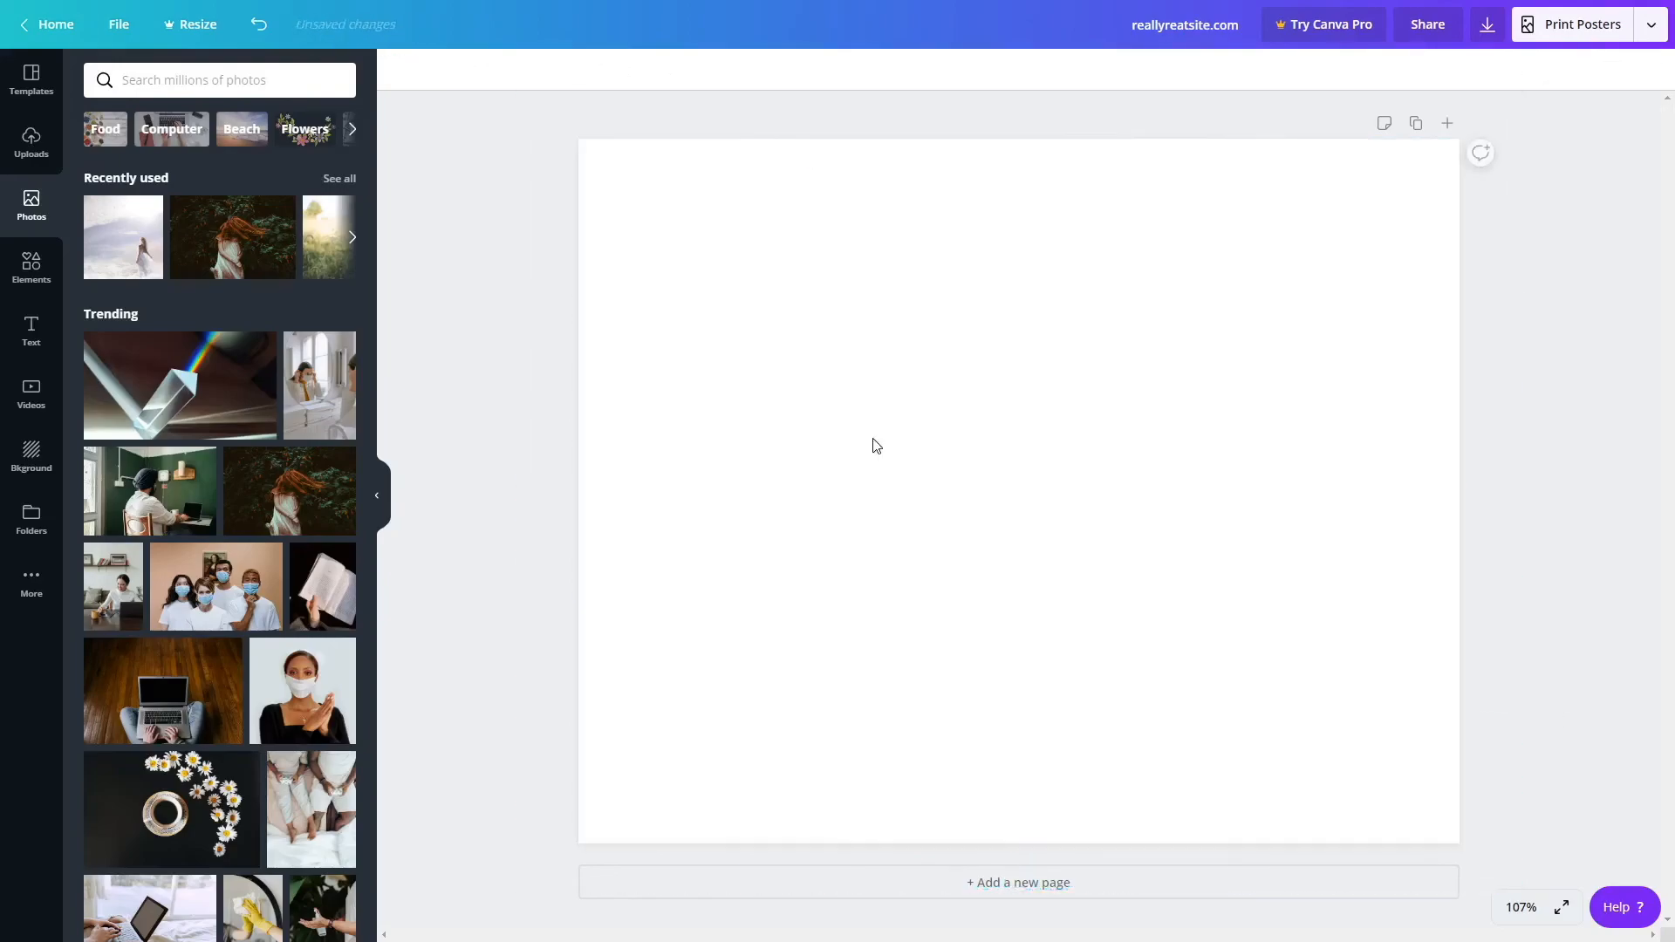
Color the blank collage page's background yellow from the default colors.
left_click(876, 445)
left_click(401, 69)
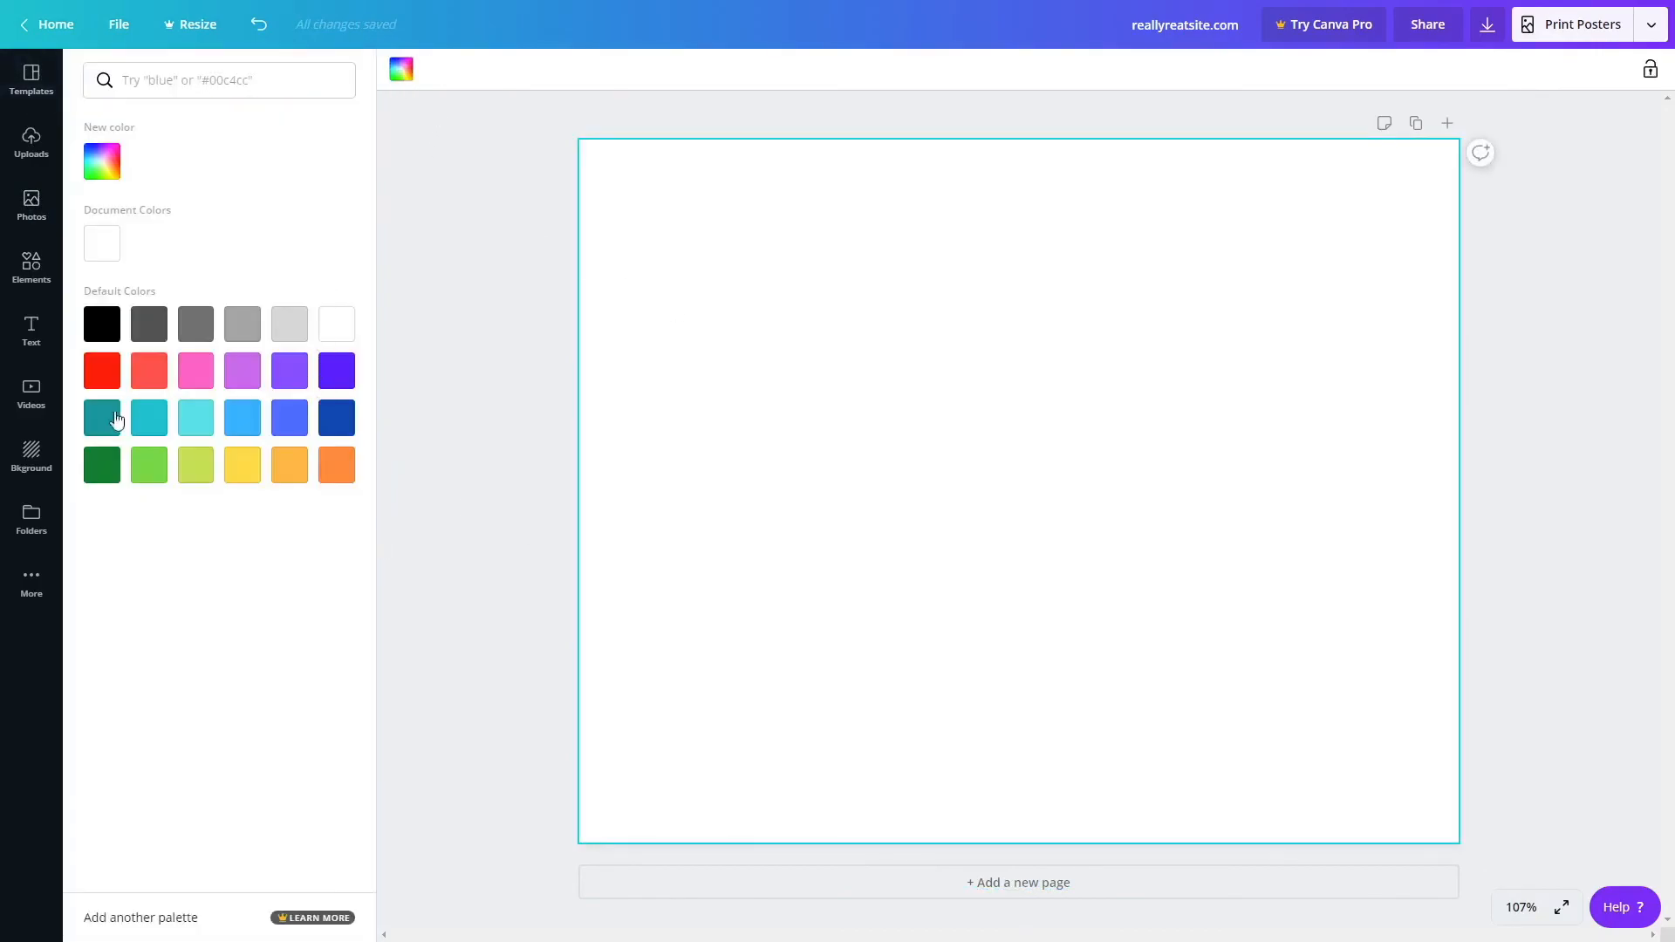
left_click(242, 465)
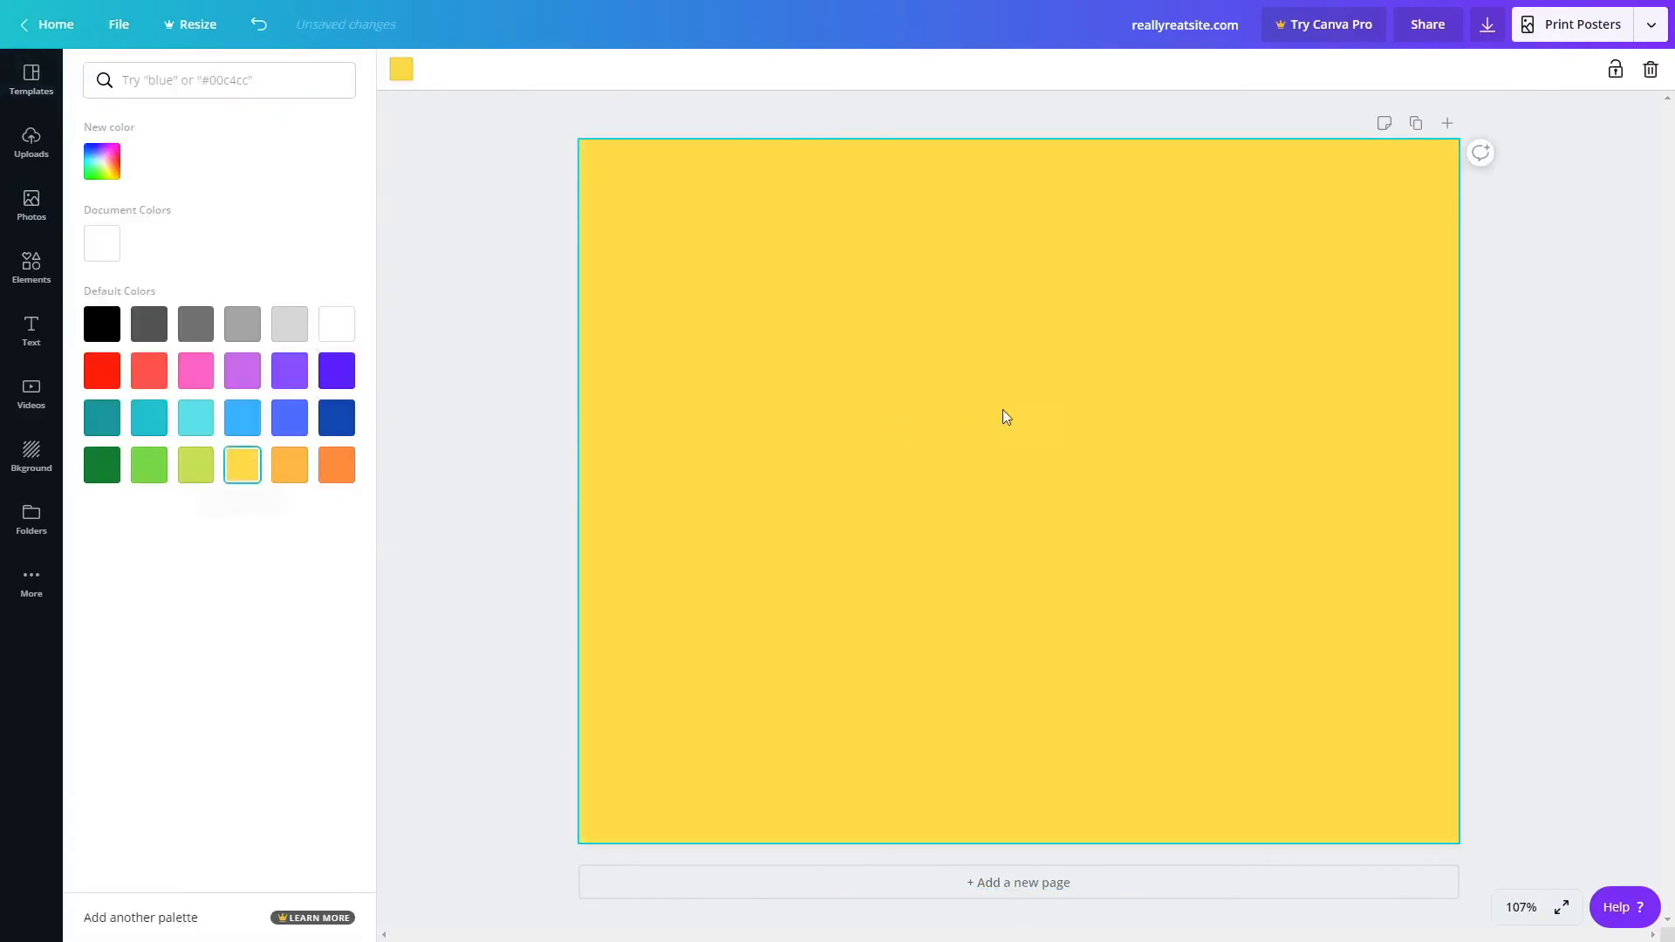
Add a two-by-two photo grid to the yellow page and try adjusting its grid spacing.
left_click(28, 281)
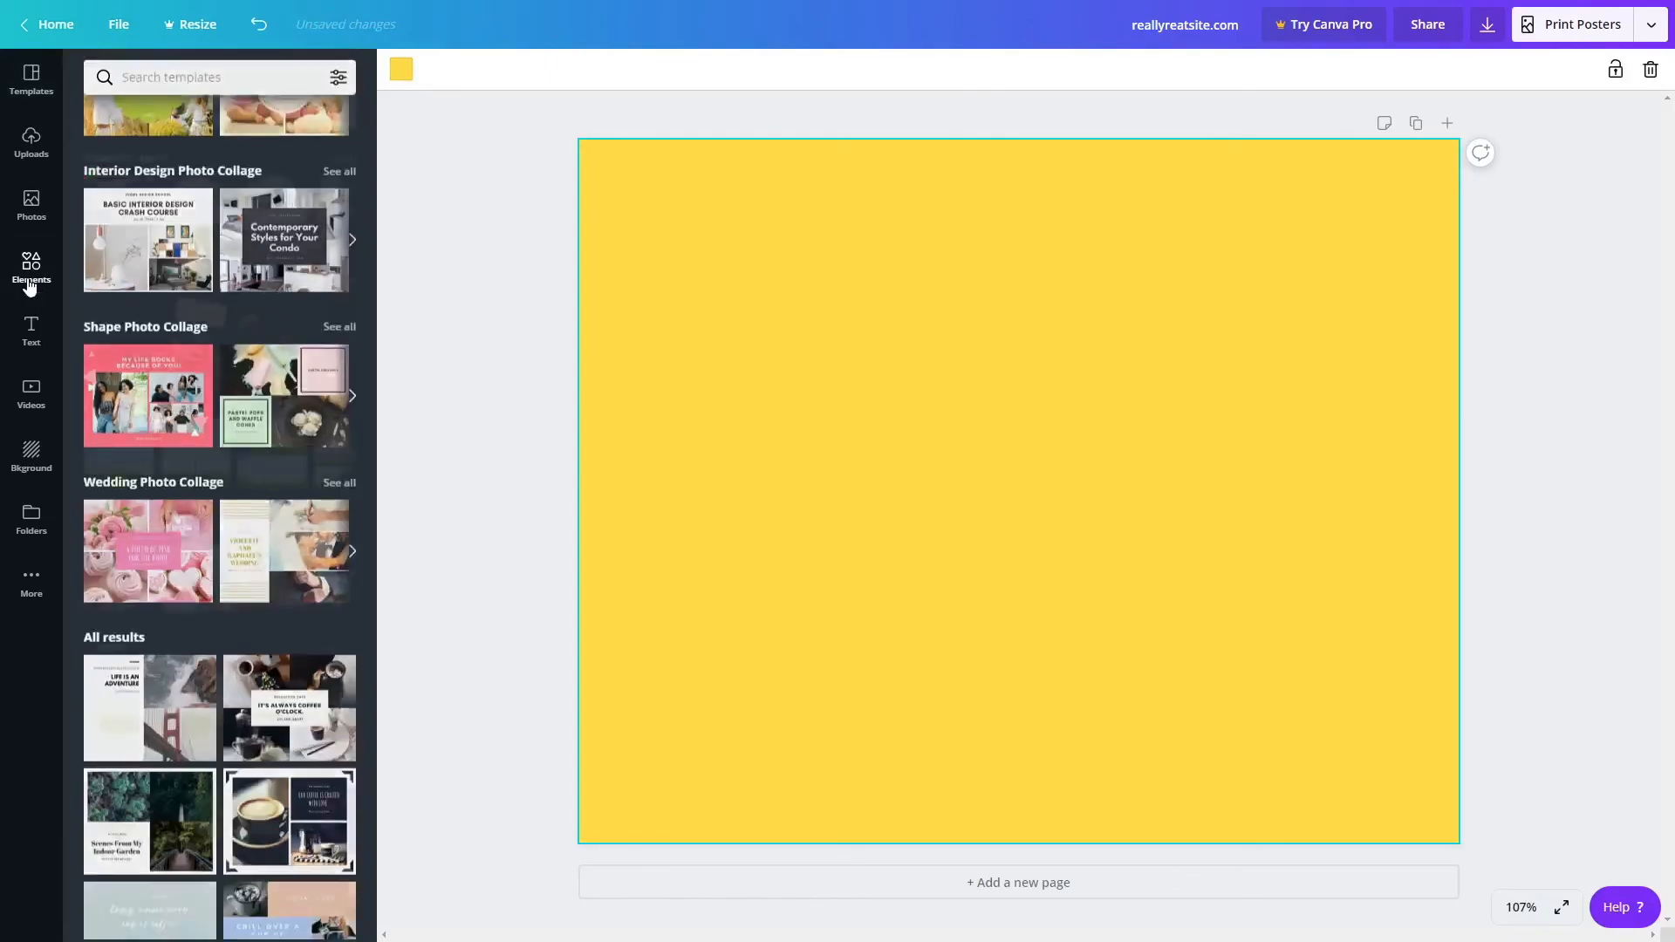
left_click(350, 378)
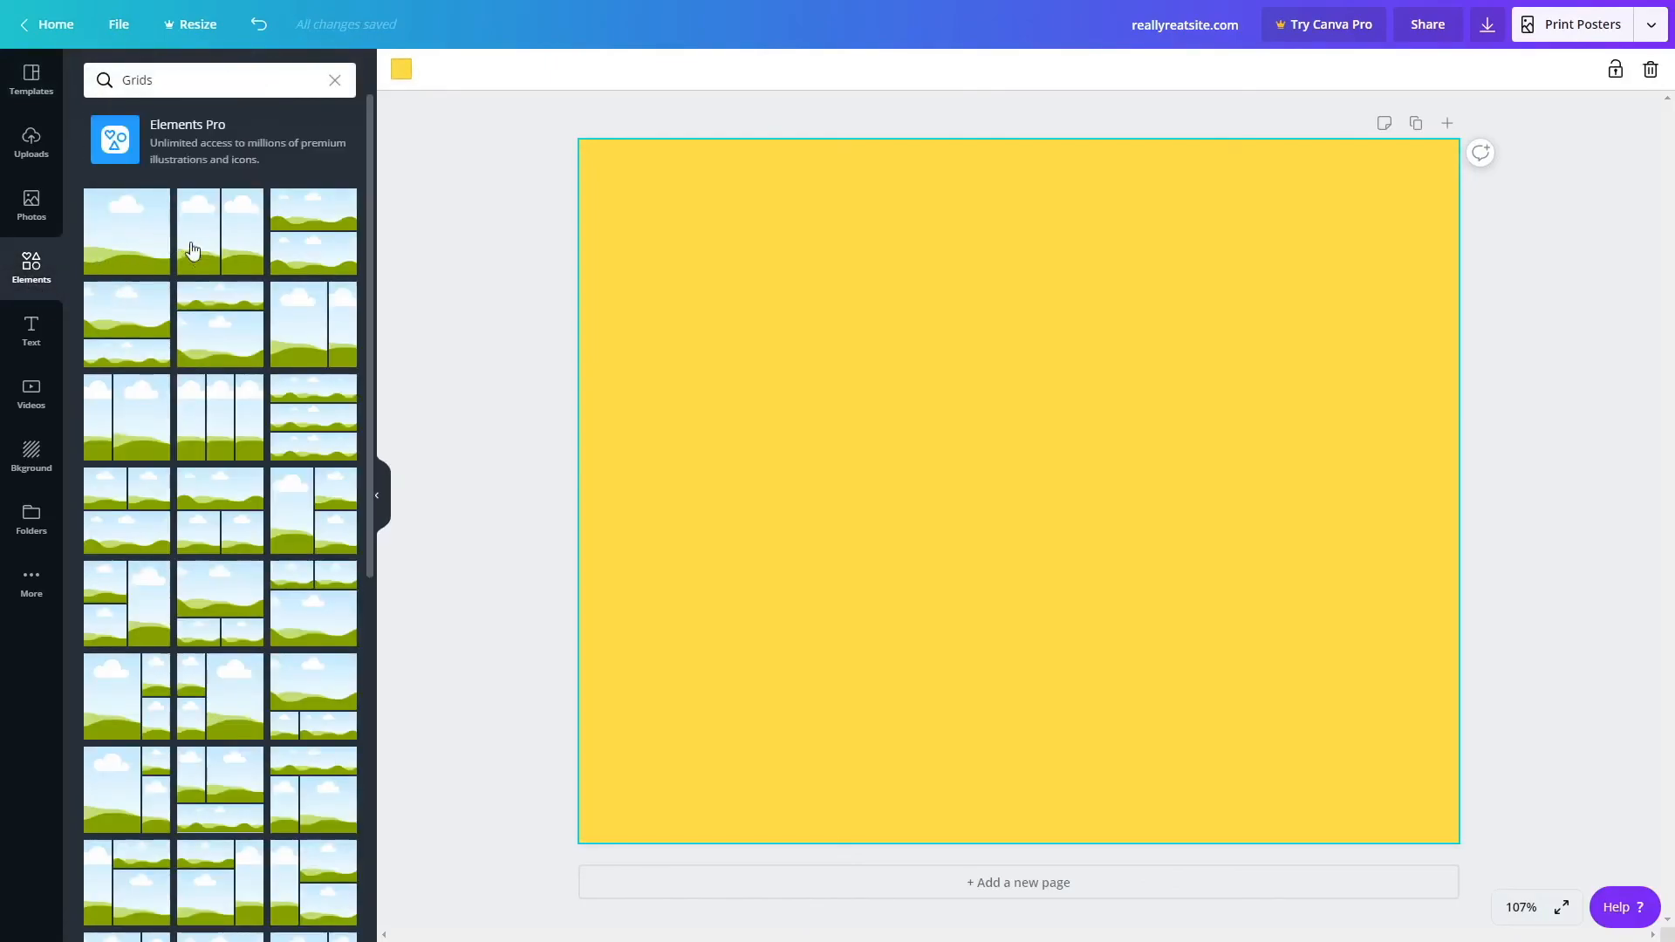
scroll(165, 515, "down", 3)
scroll(166, 517, "down", 4)
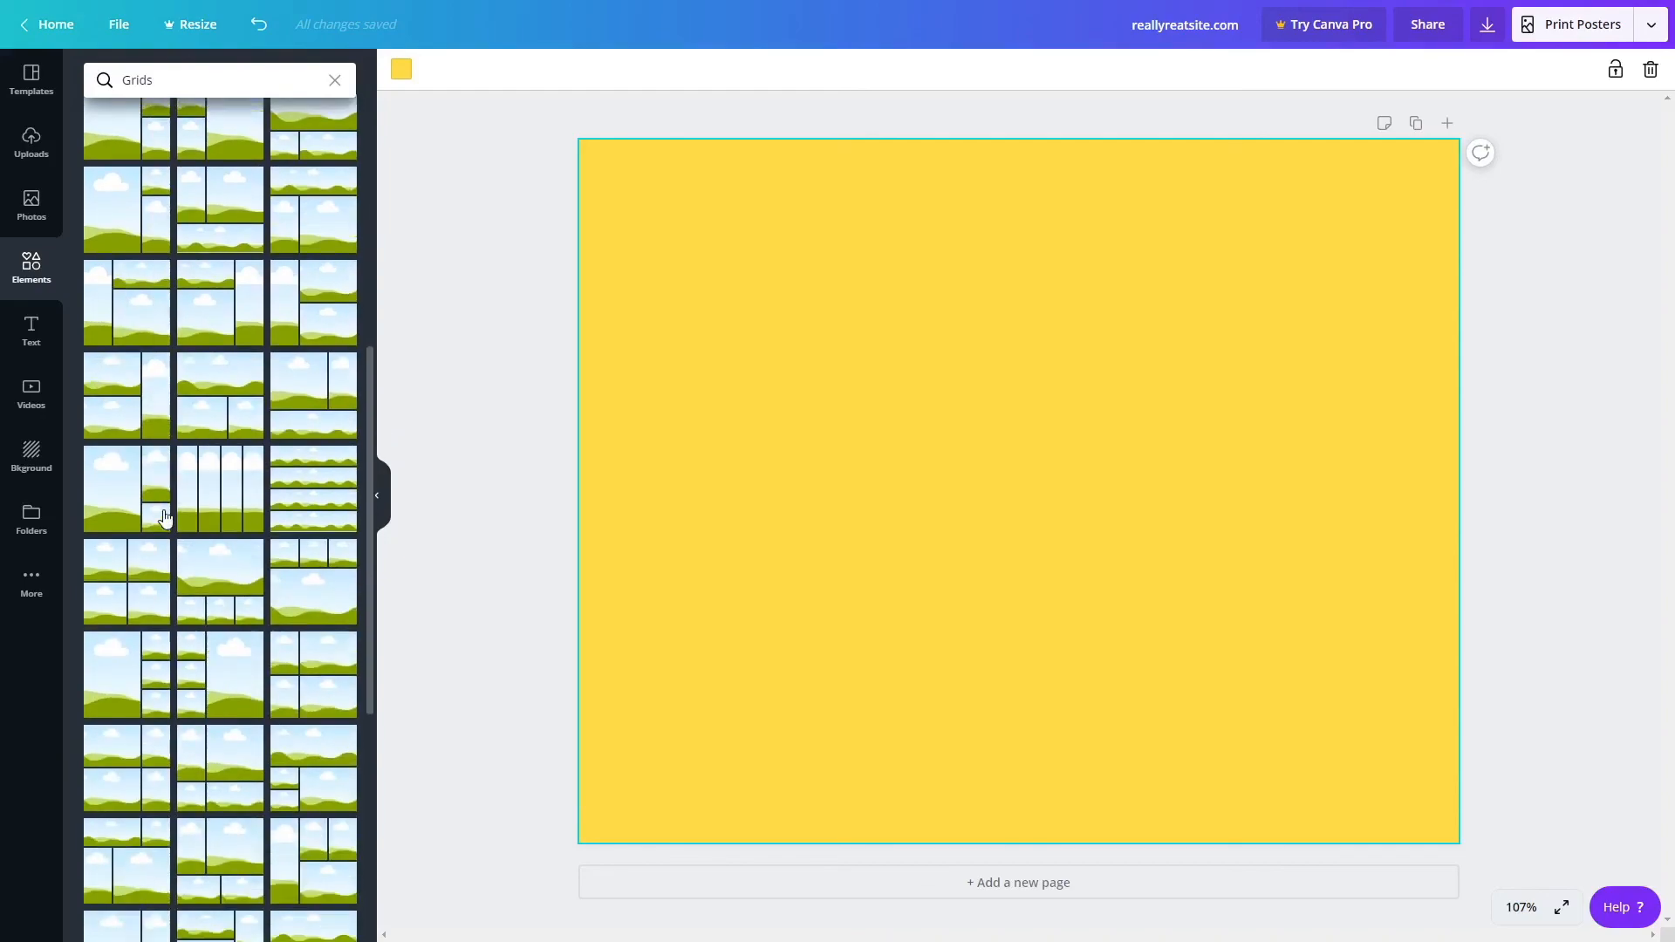
left_click(140, 581)
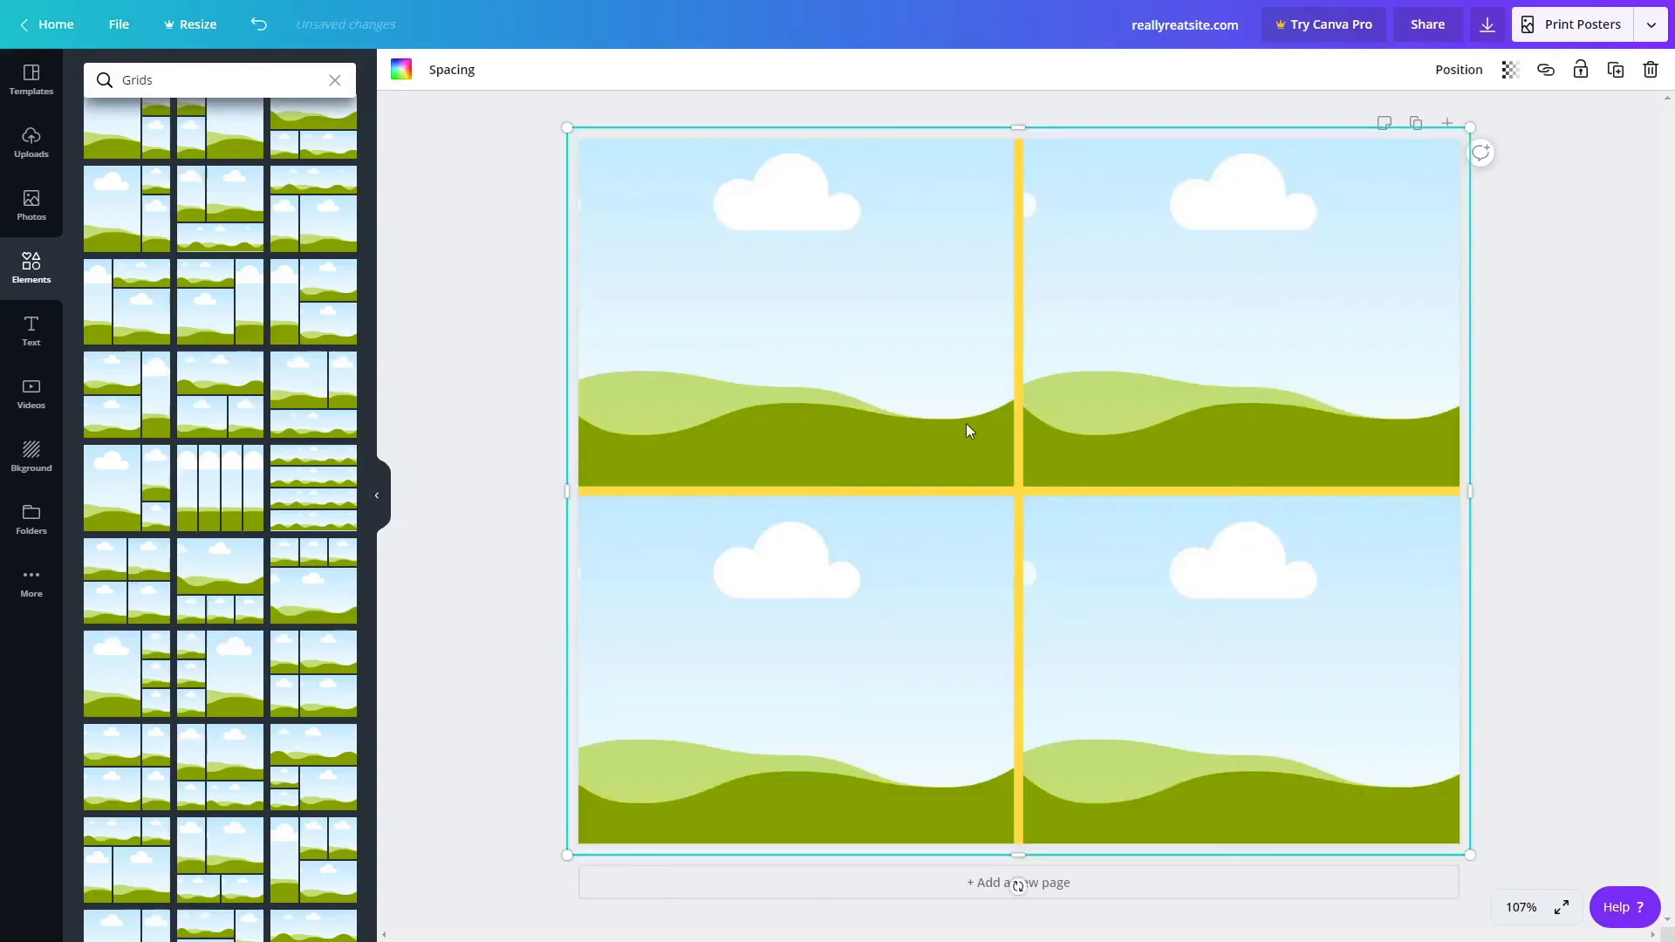
left_click(445, 71)
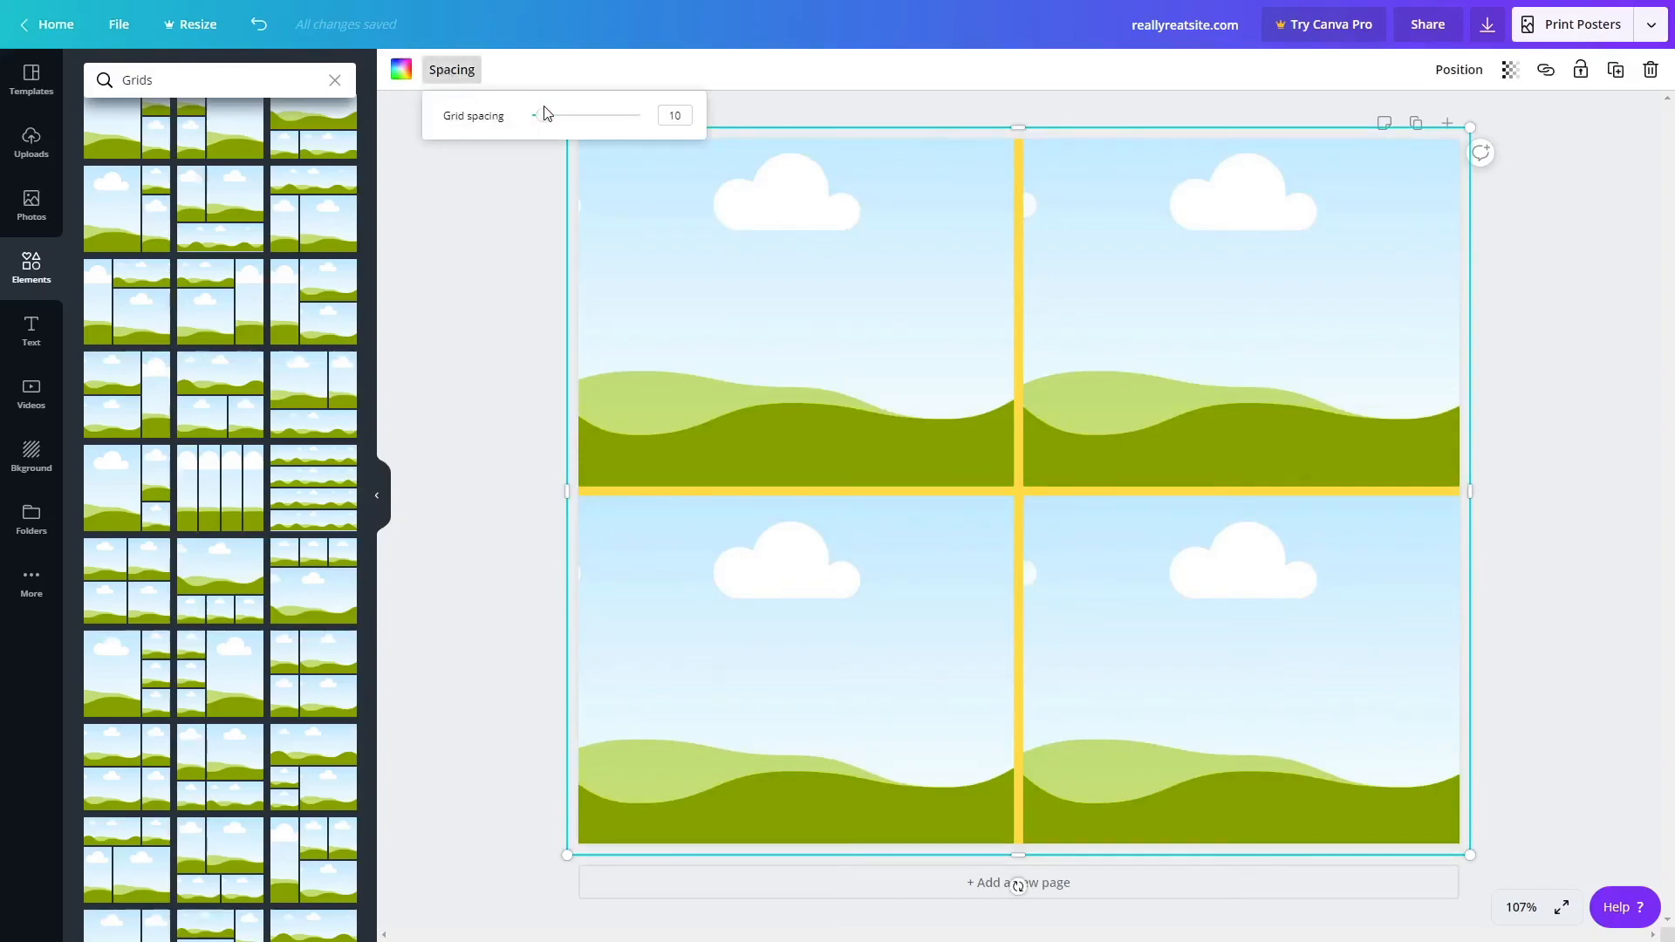
mouse_move(536, 116)
left_mouse_down()
mouse_move(701, 131)
mouse_move(568, 127)
mouse_move(546, 145)
left_mouse_up()
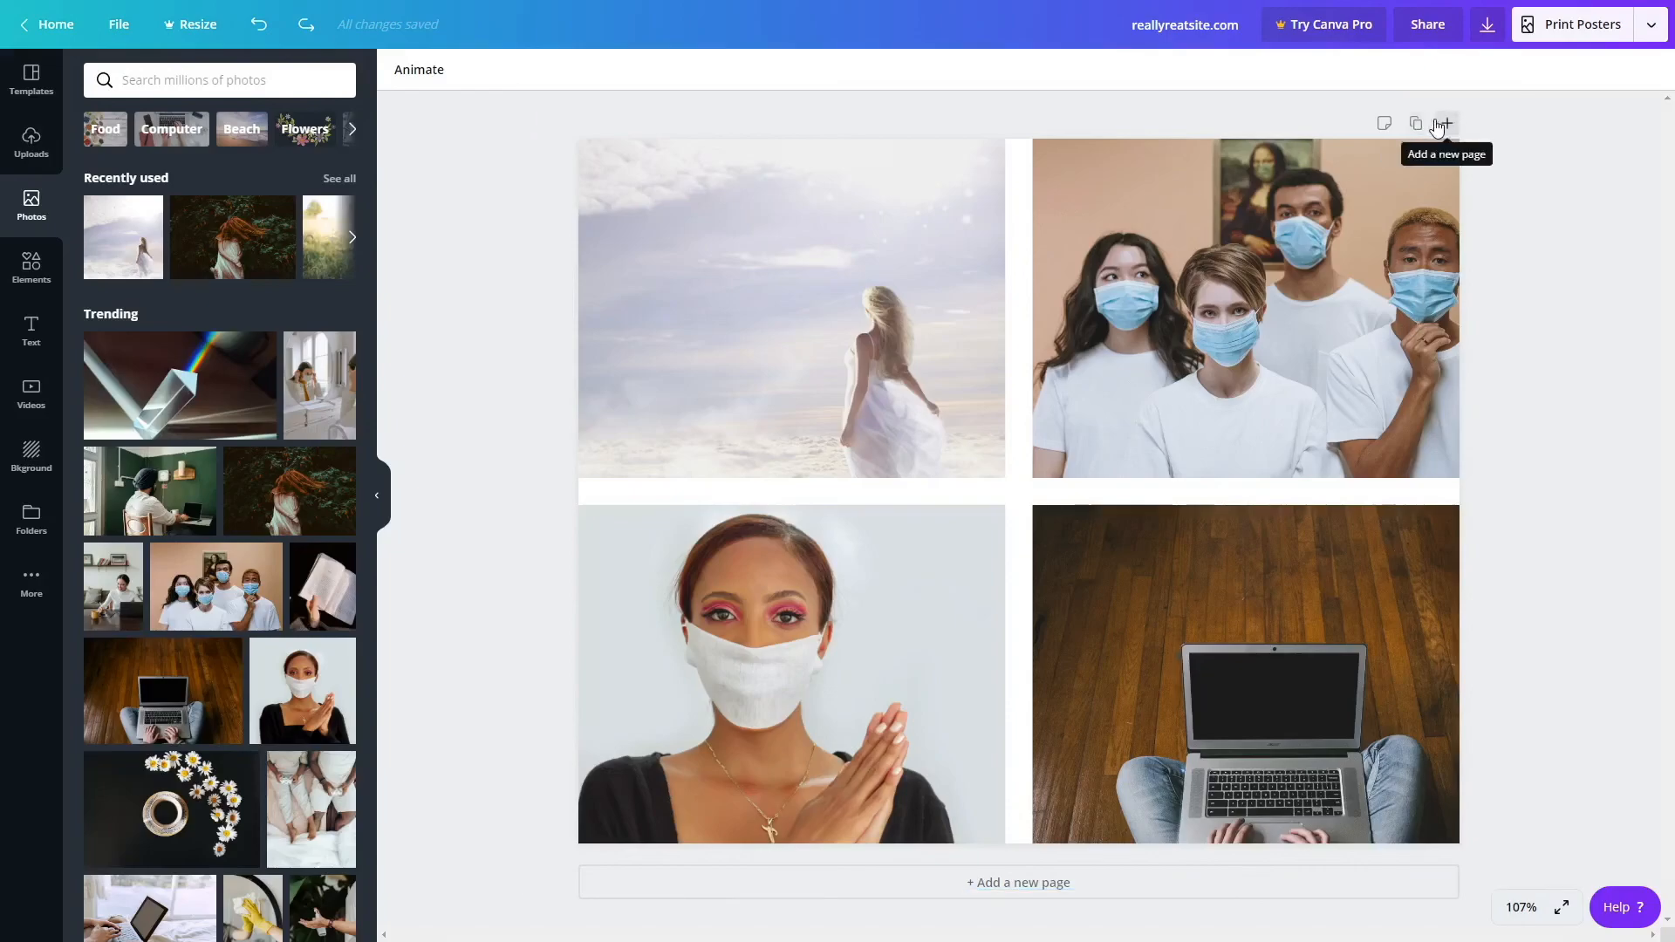
Add a second page and place a grid with one wide cell above two unequal cells on it.
left_click(1384, 123)
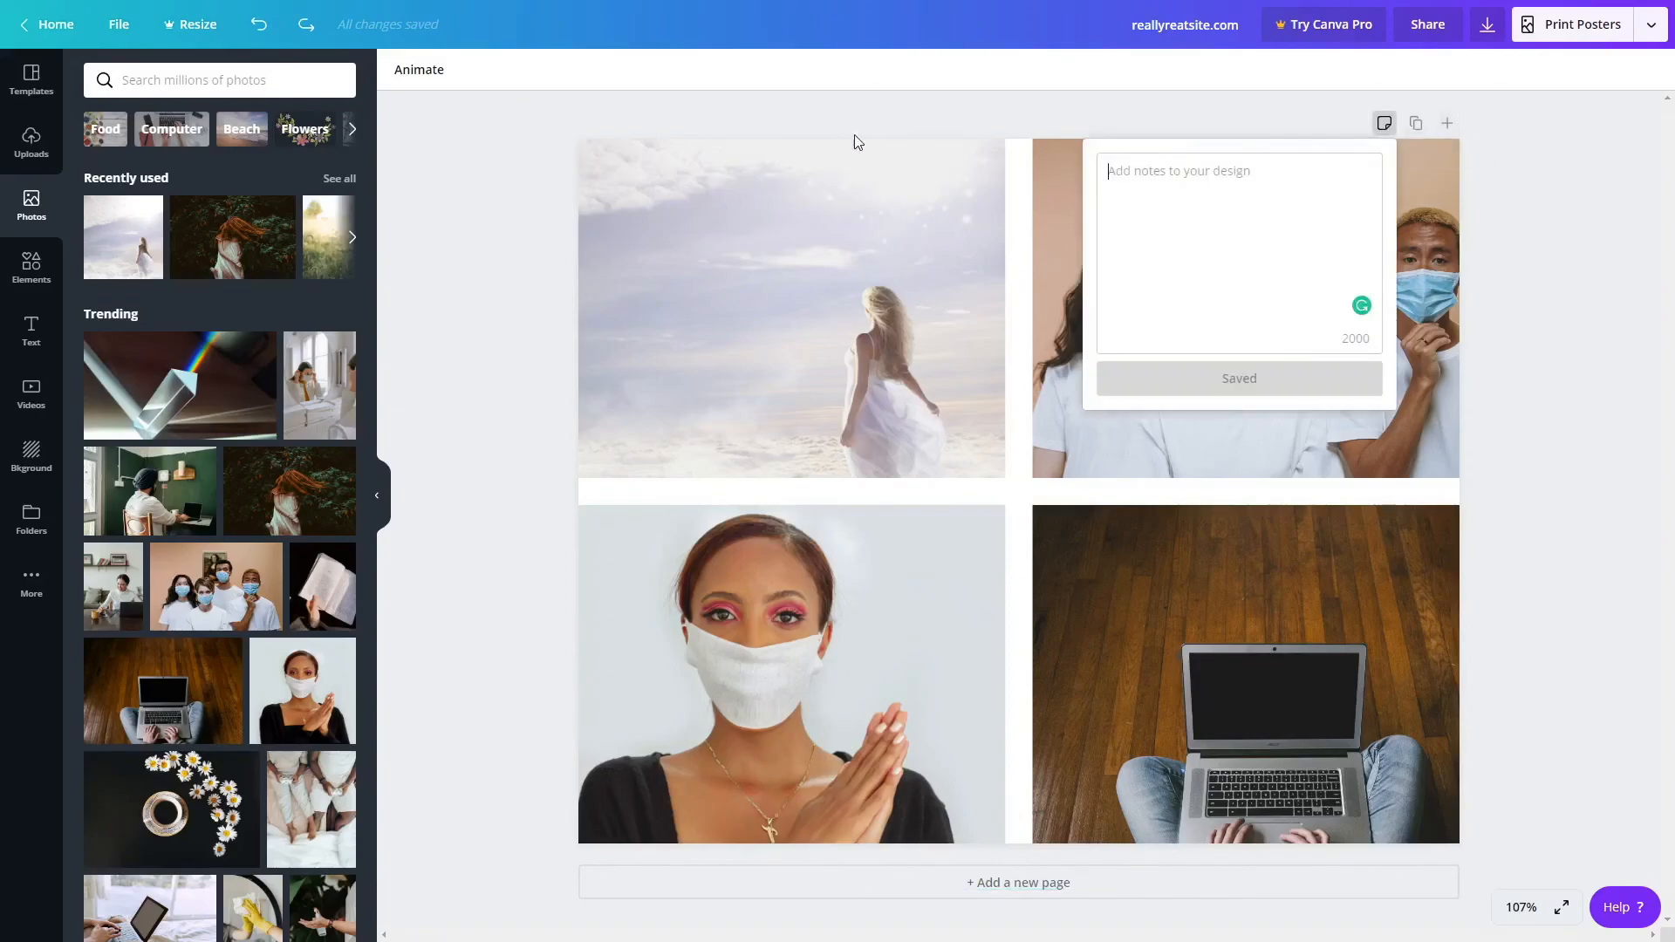
left_click(1496, 212)
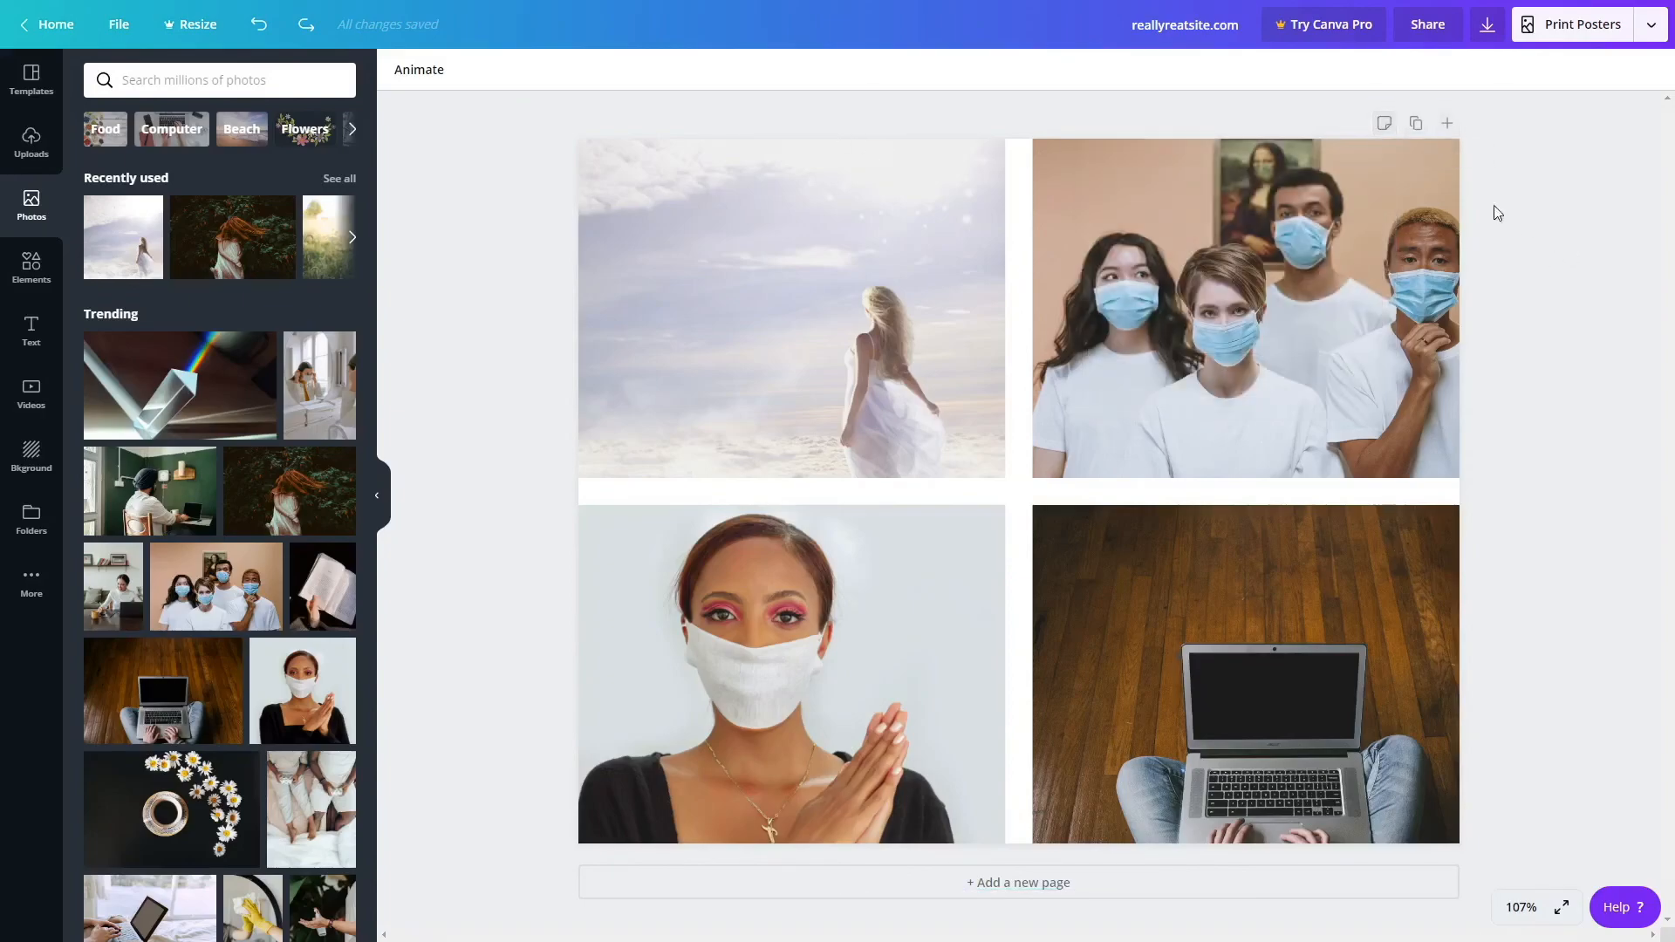
left_click(1448, 124)
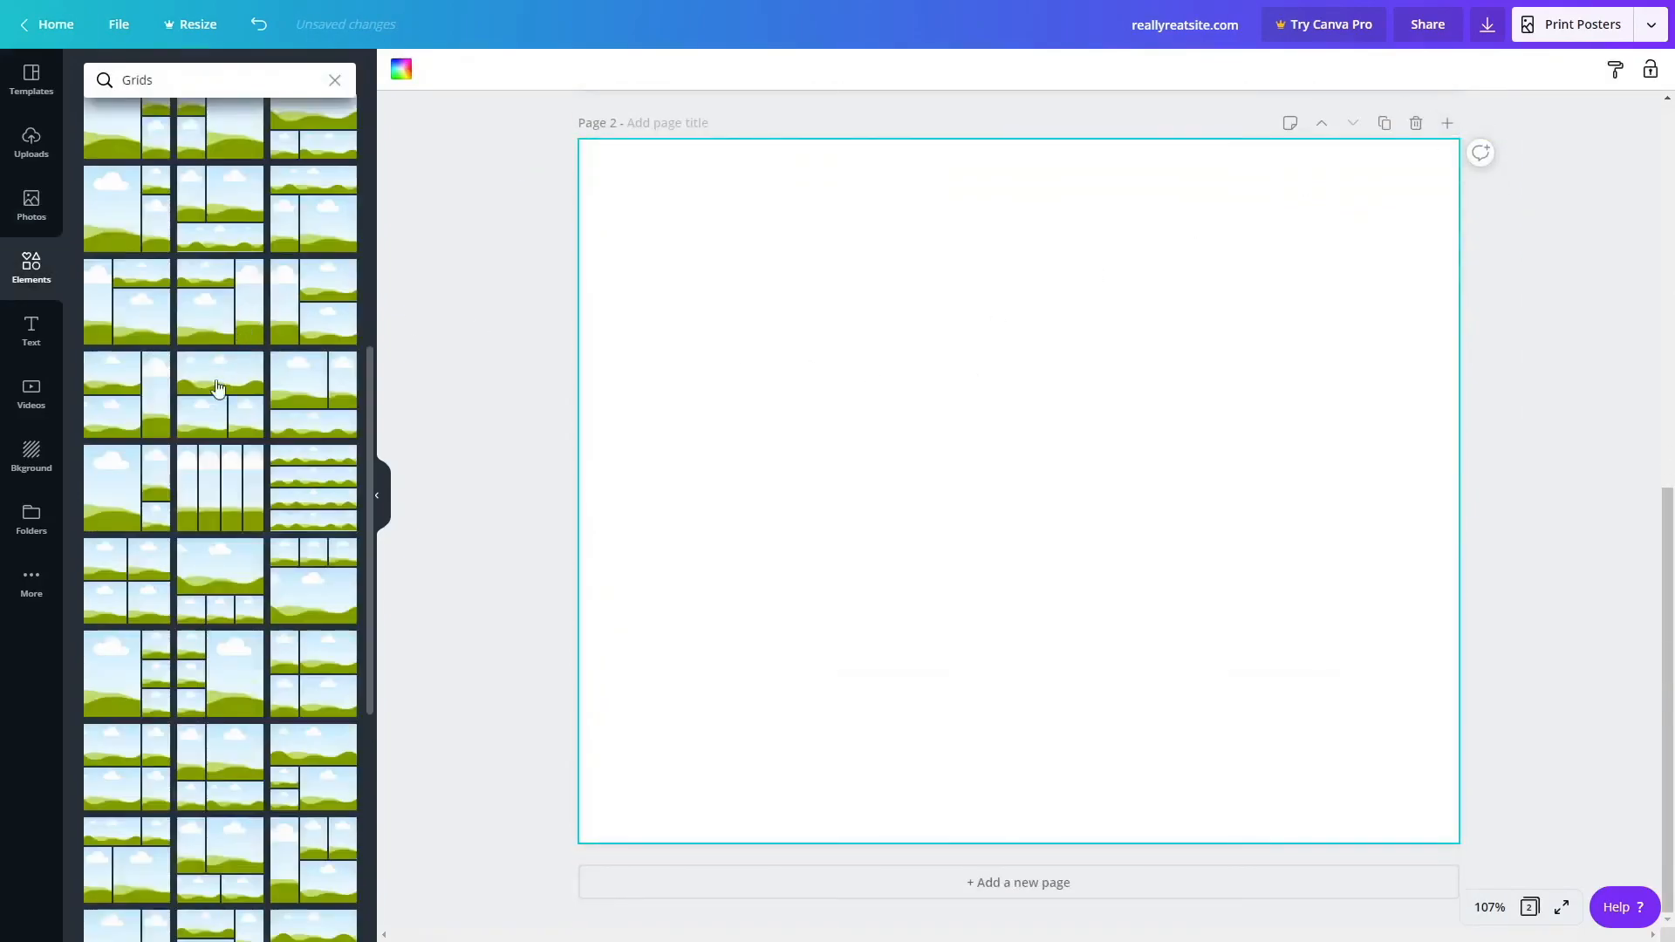
left_click_drag(214, 414, 712, 360)
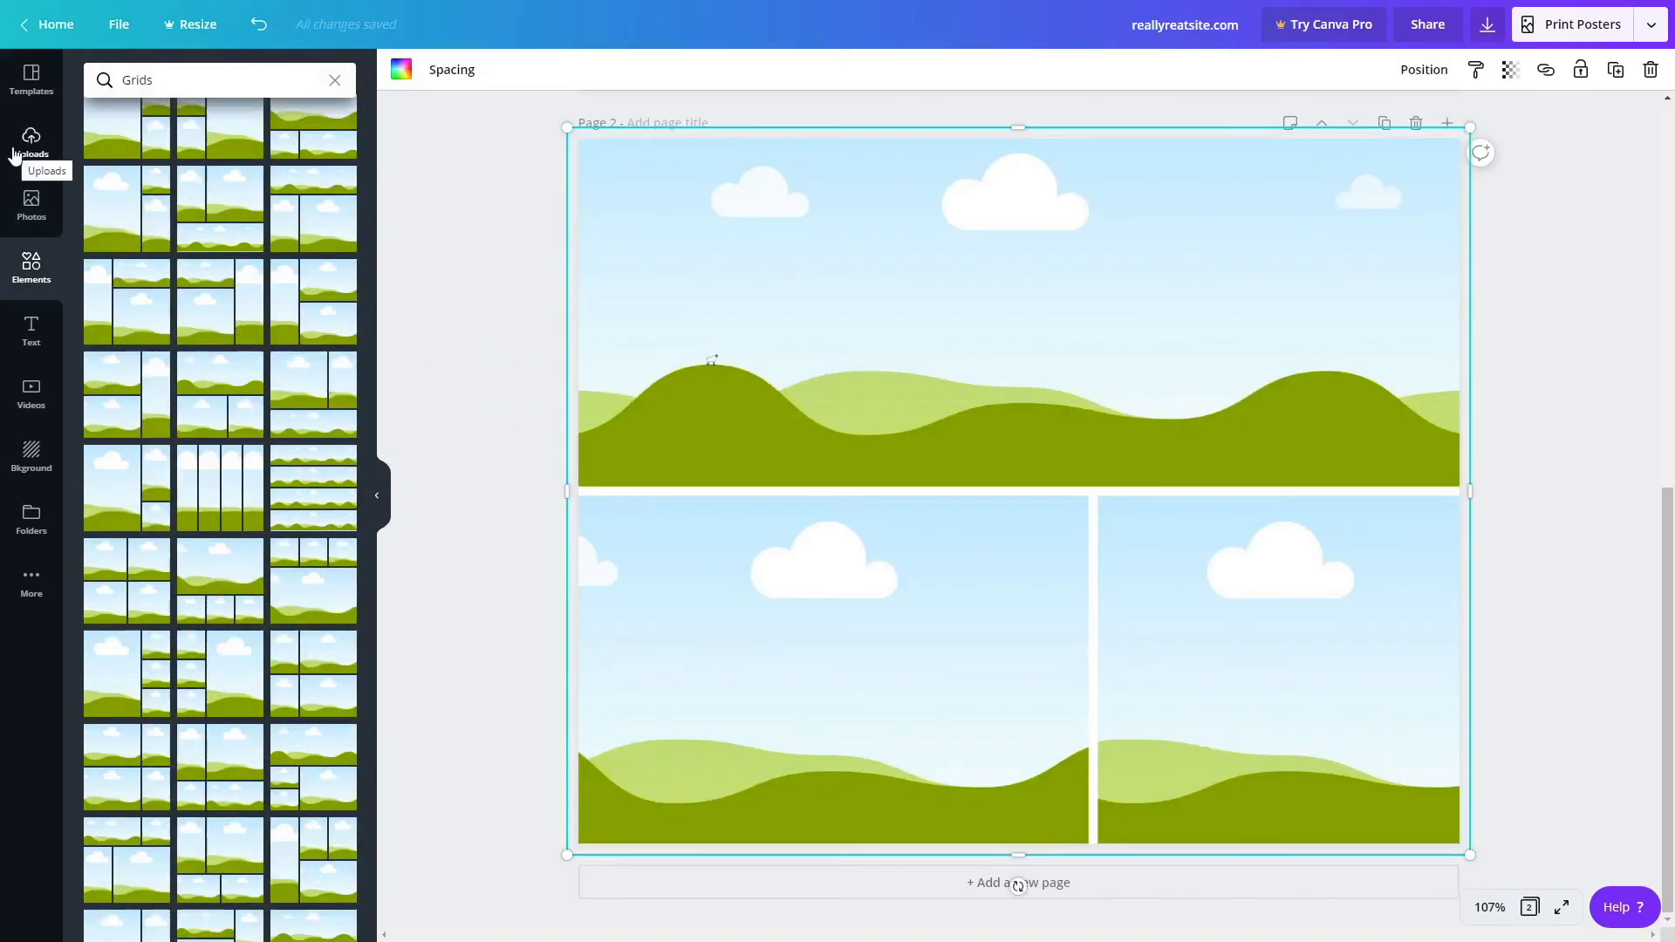
Fill page 2's grid with the red-haired woman above, the open book below left and the woman at her desk below right.
left_click(30, 202)
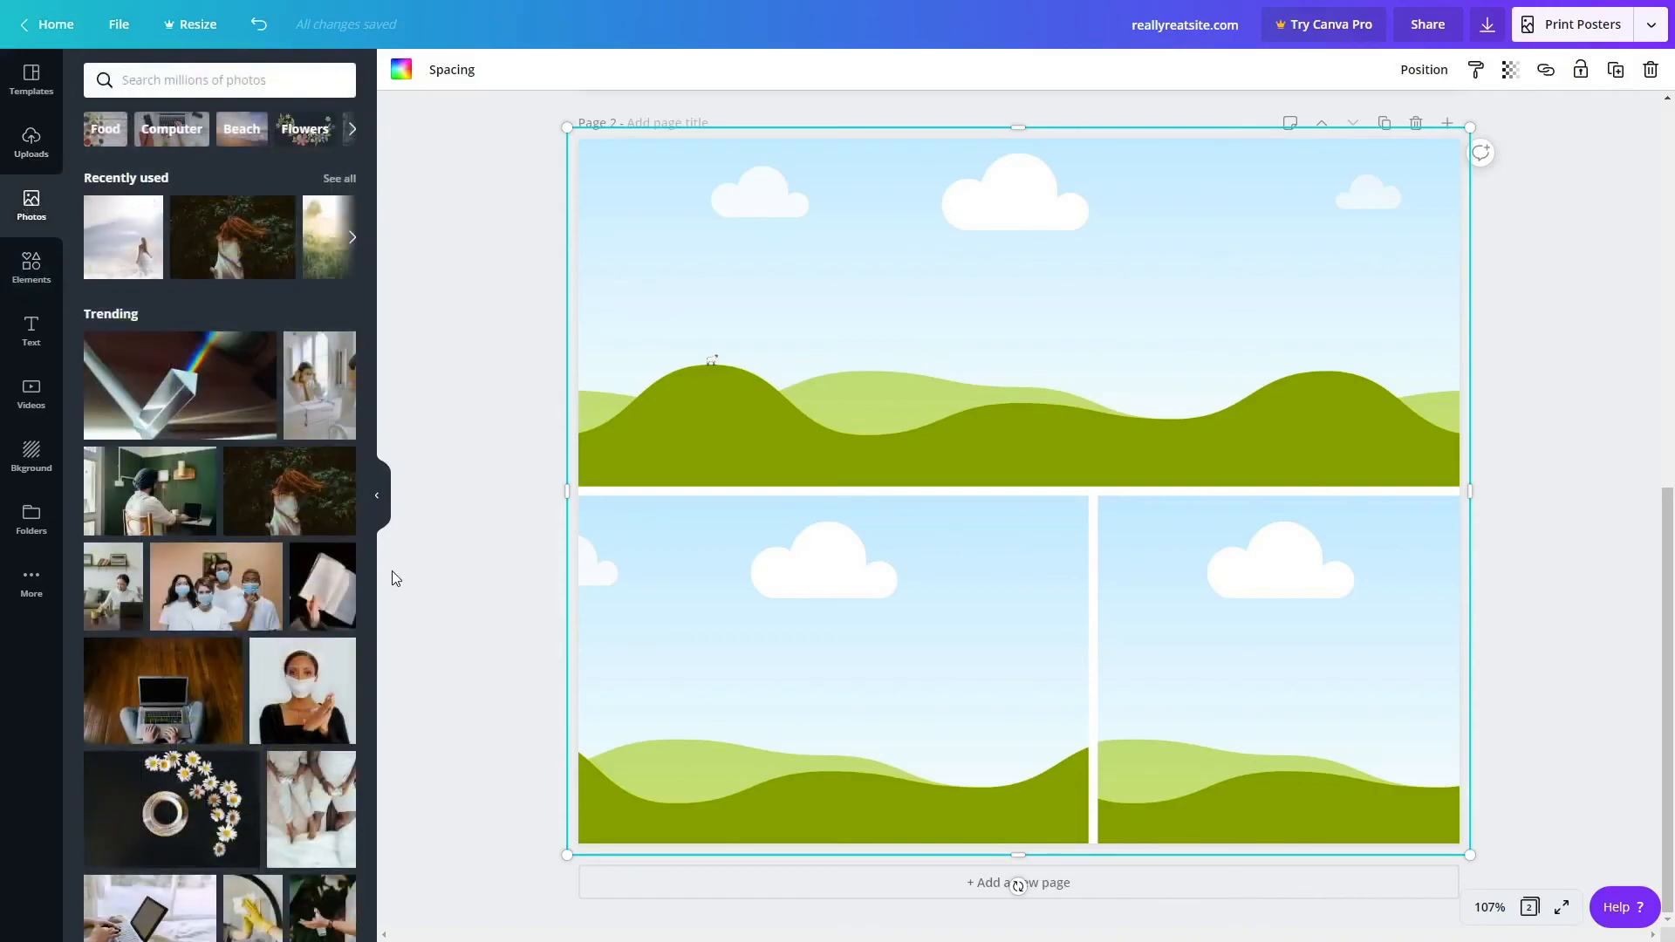
left_click_drag(293, 510, 677, 407)
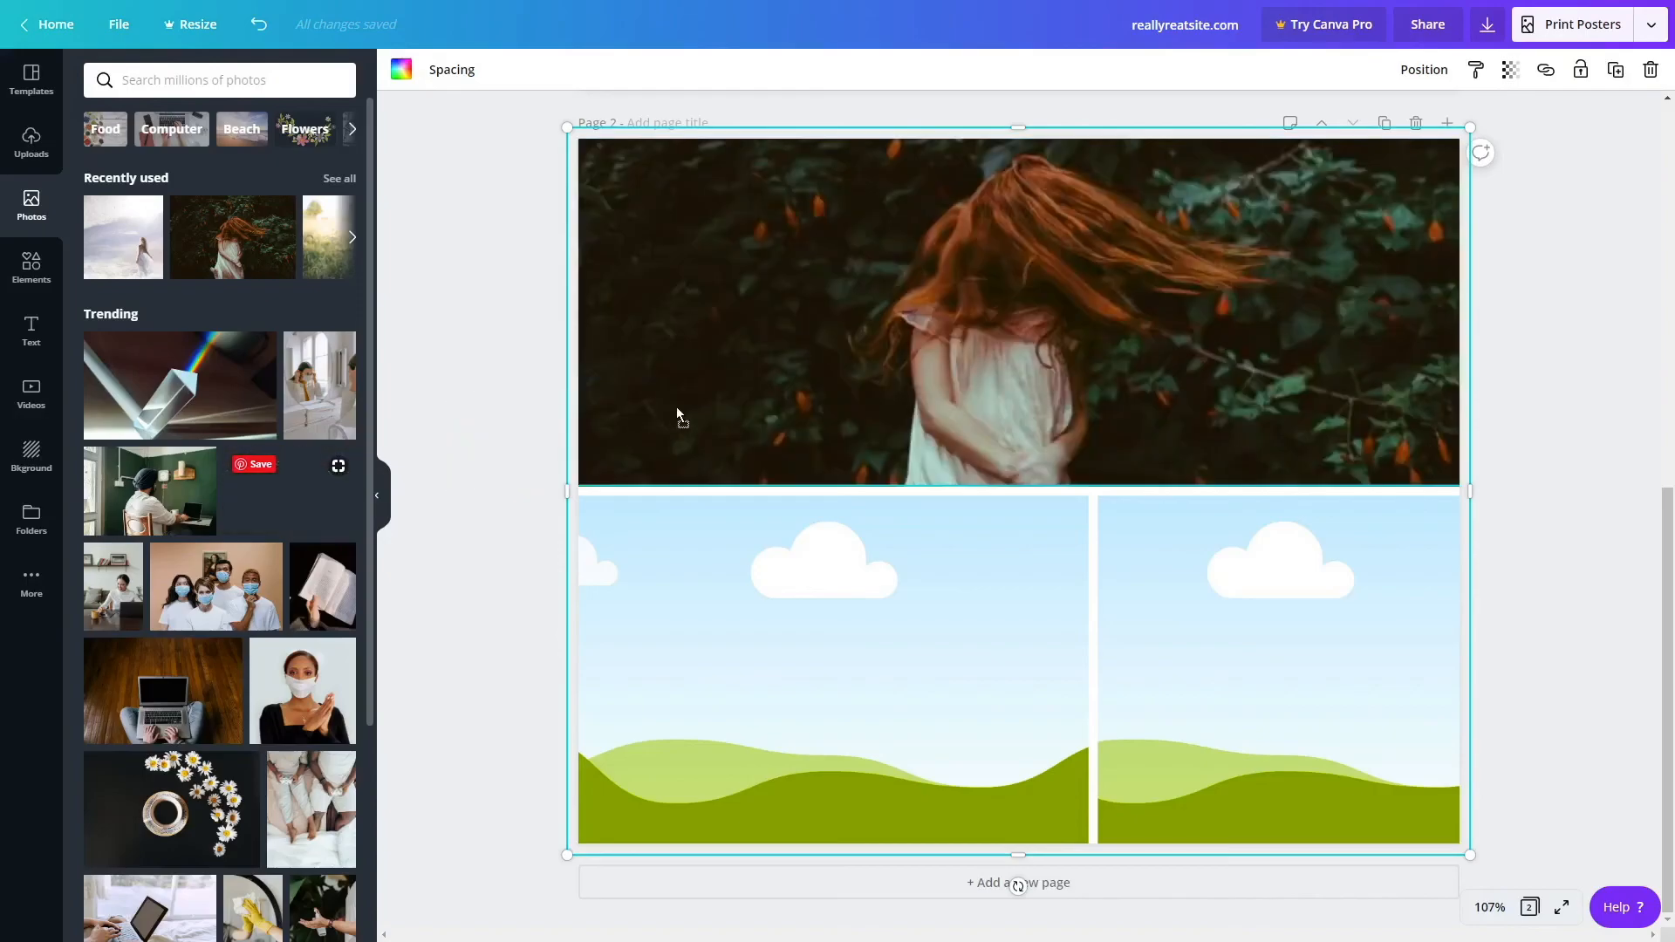
left_click_drag(323, 586, 766, 614)
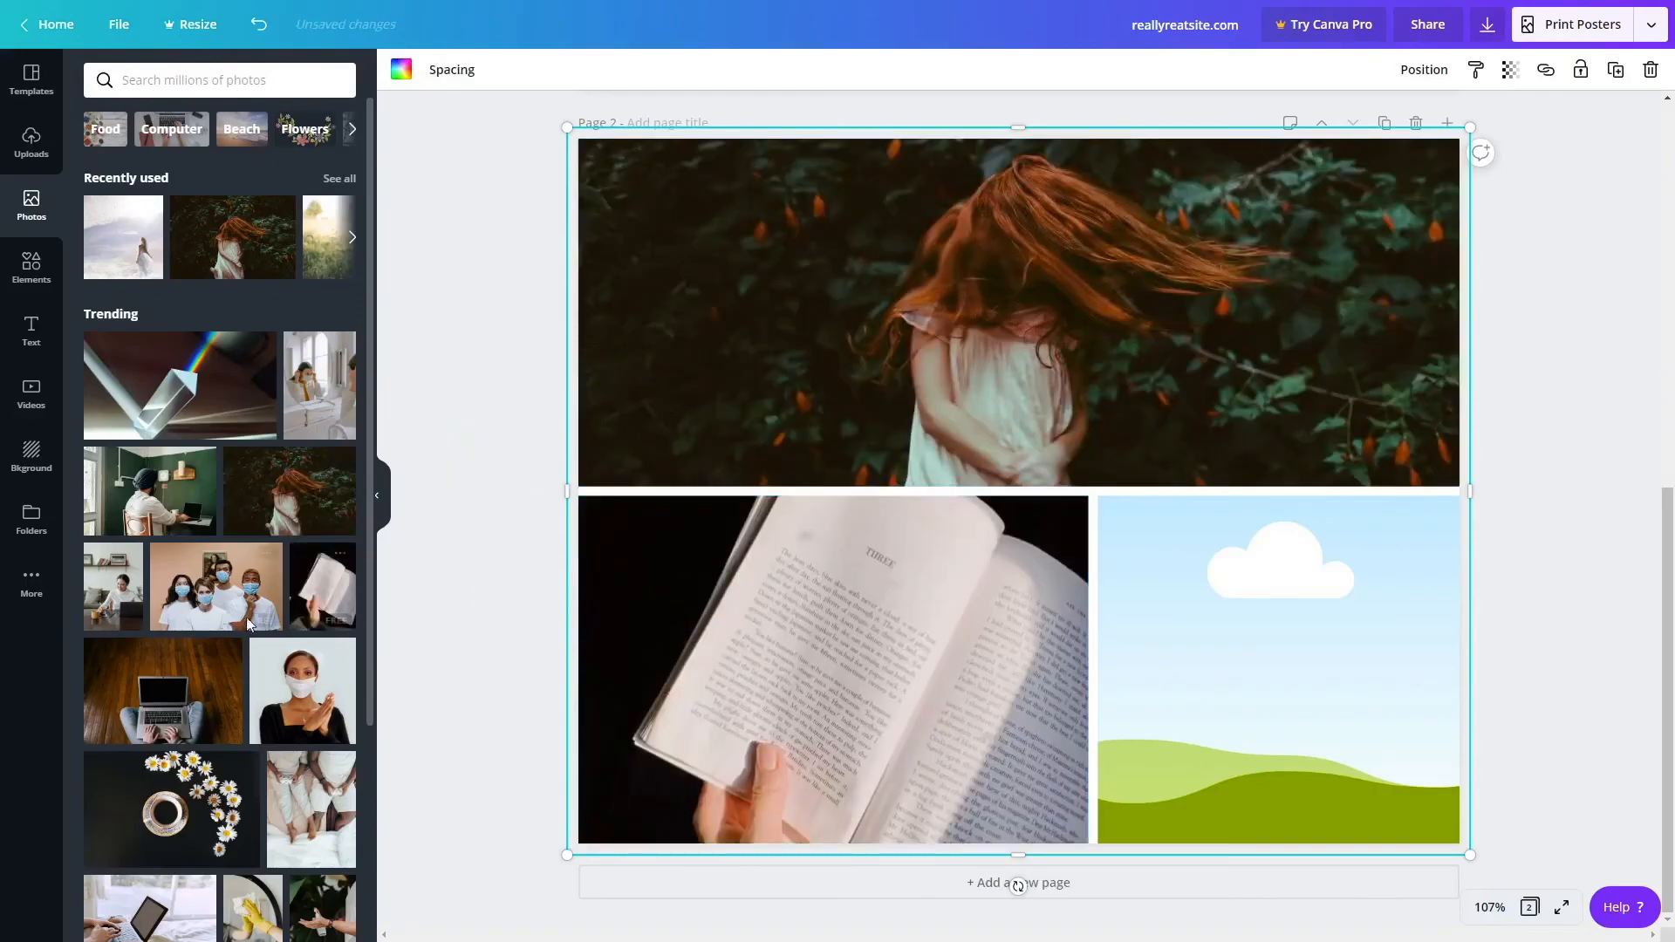
left_click_drag(122, 587, 1117, 632)
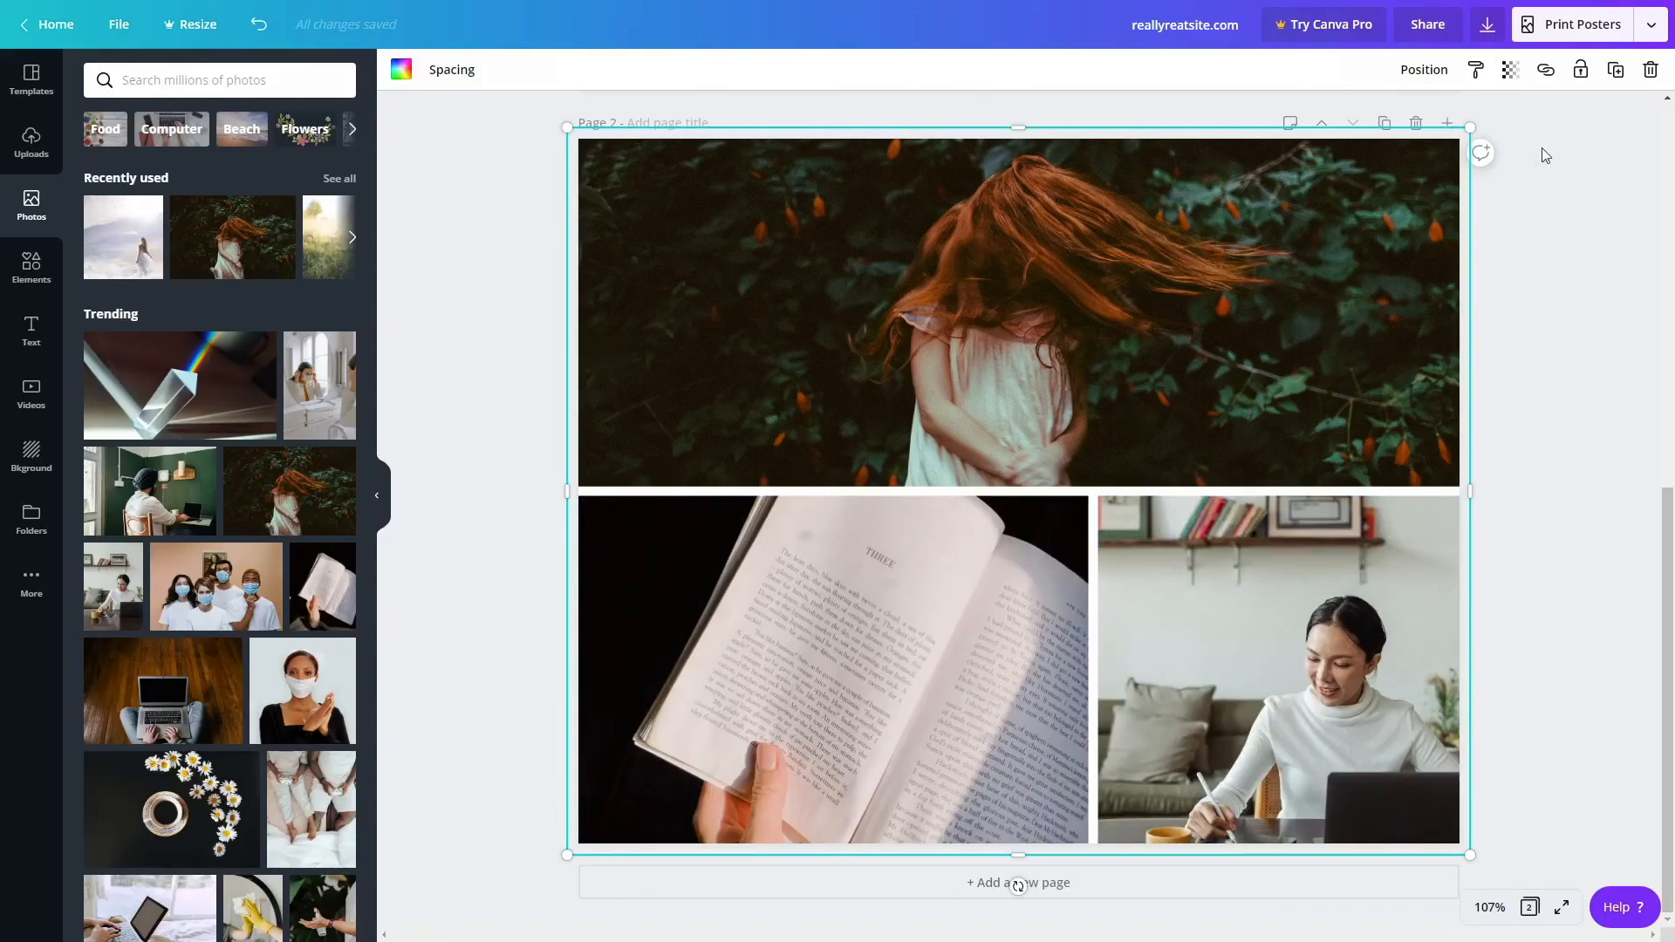
Add a blank third page after the collage on page 2.
left_click(1448, 124)
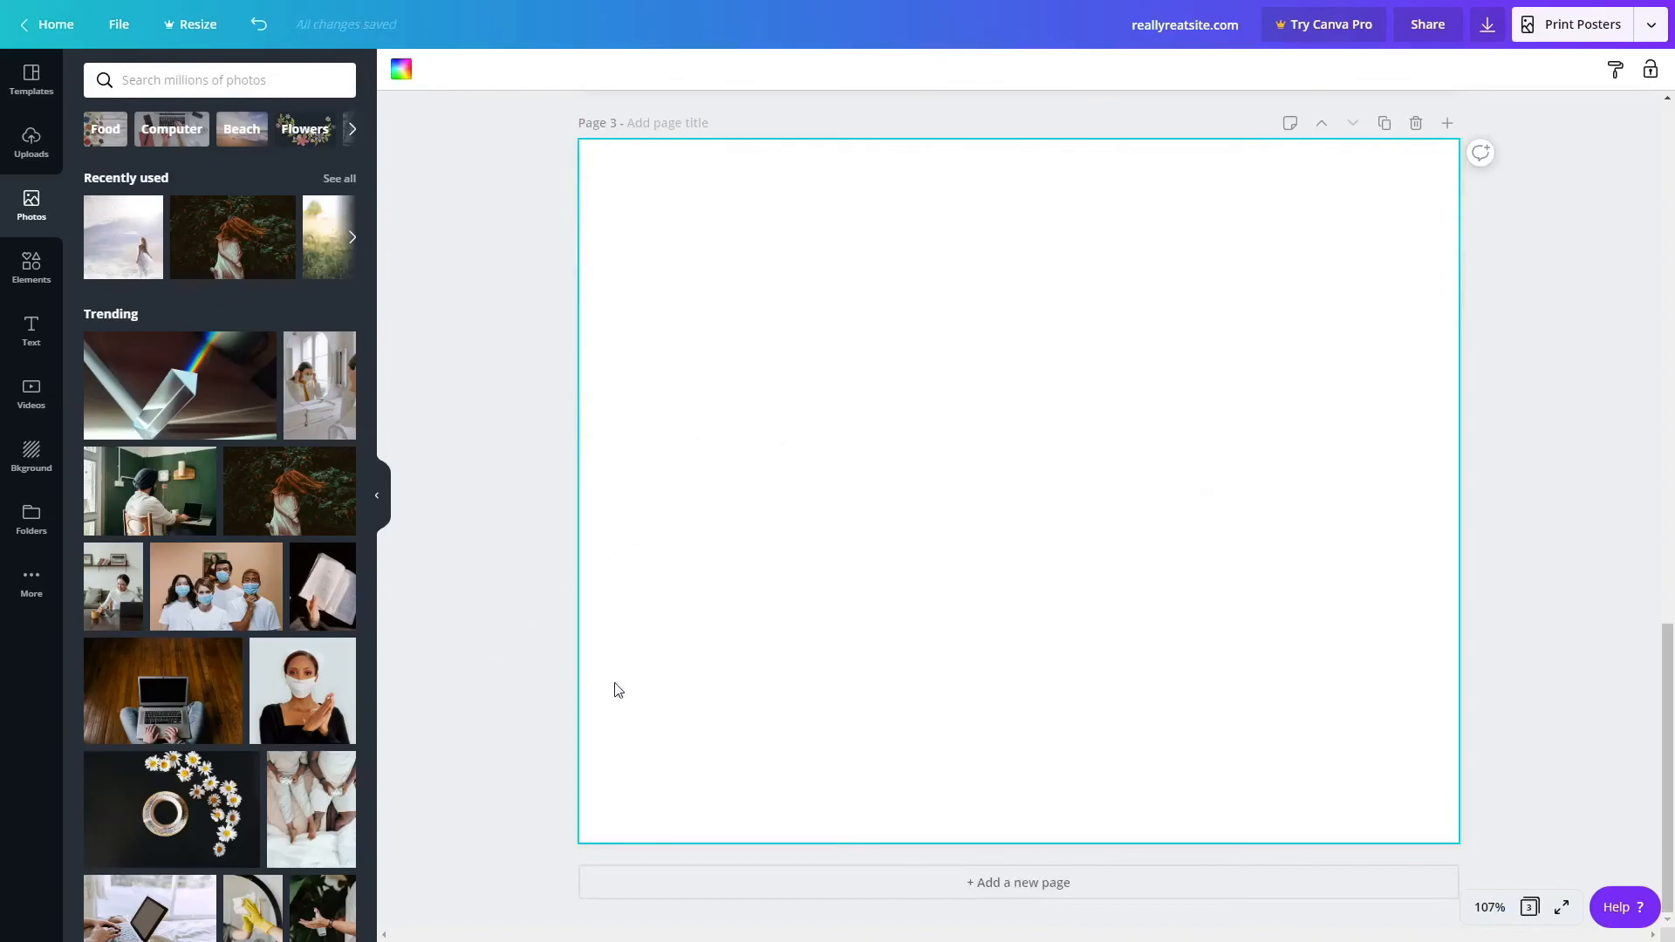
scroll(617, 688, "up", 12)
scroll(960, 594, "up", 4)
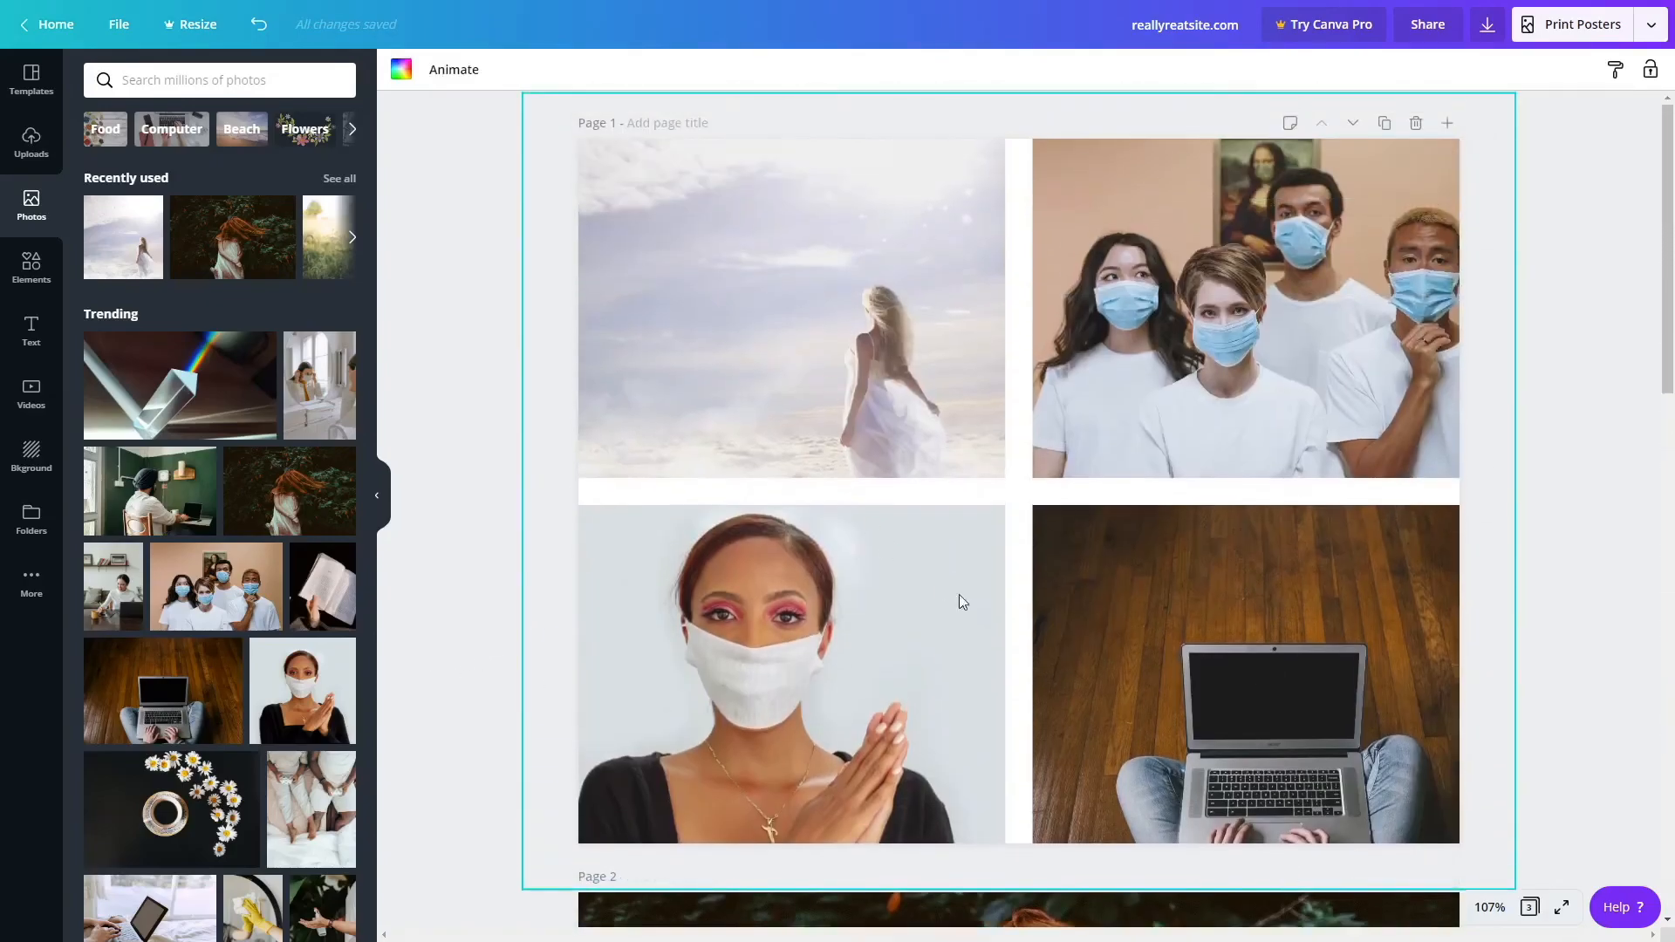
scroll(1028, 628, "down", 20)
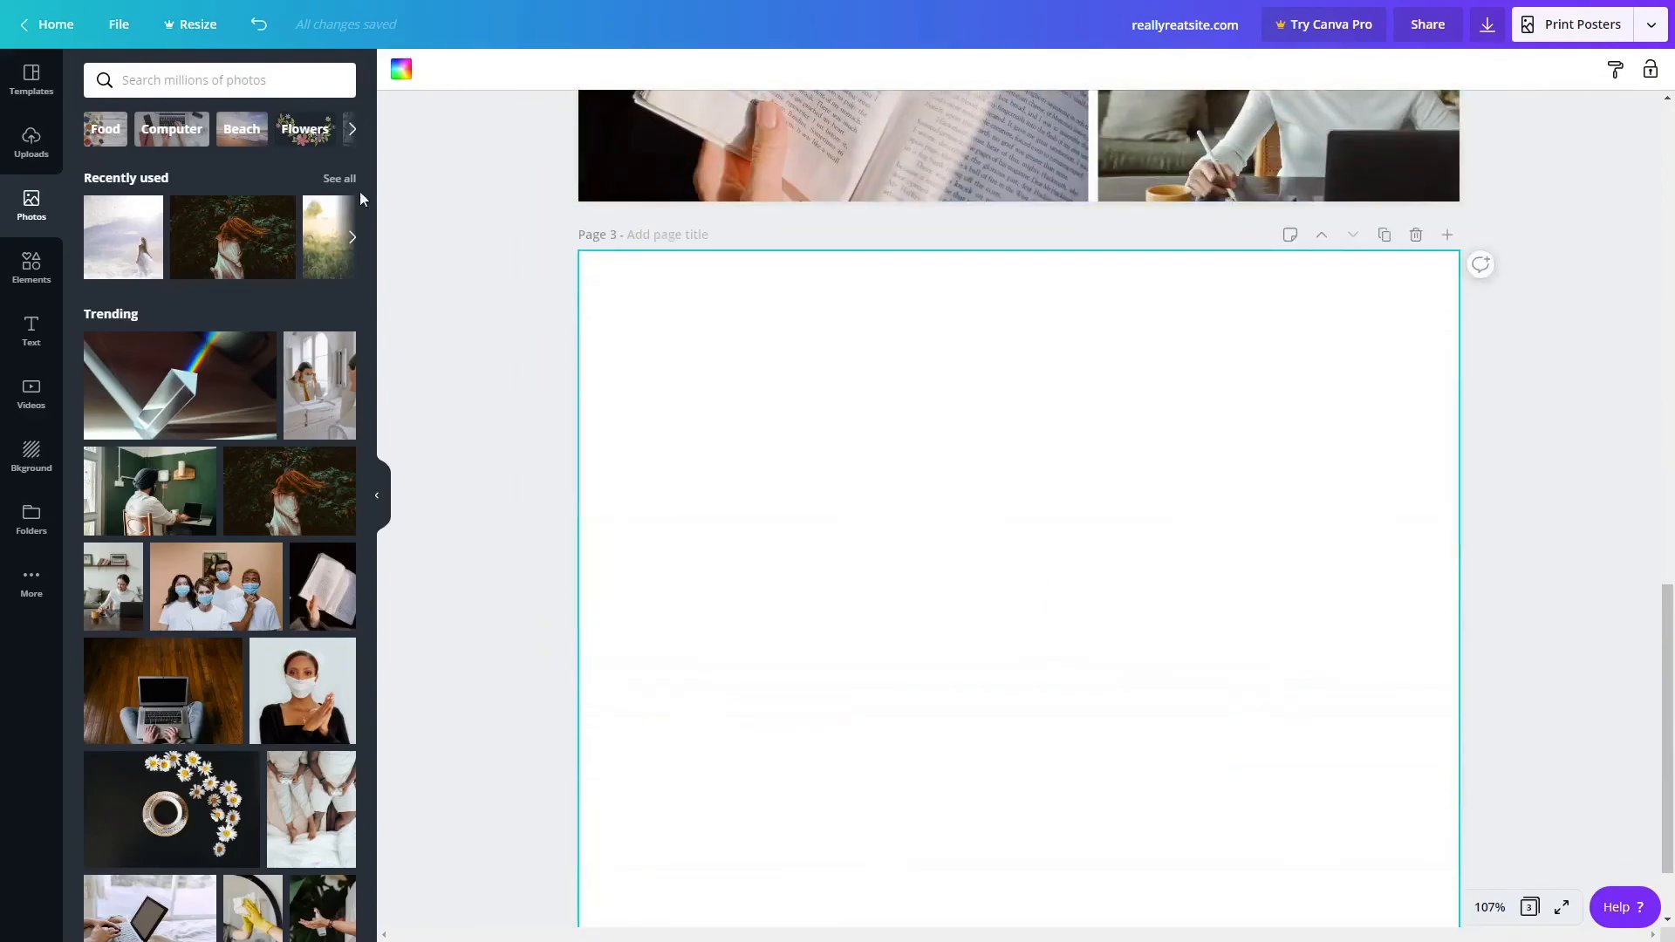
Review the full set of photo color palettes available for the blank third page's background.
left_click(401, 69)
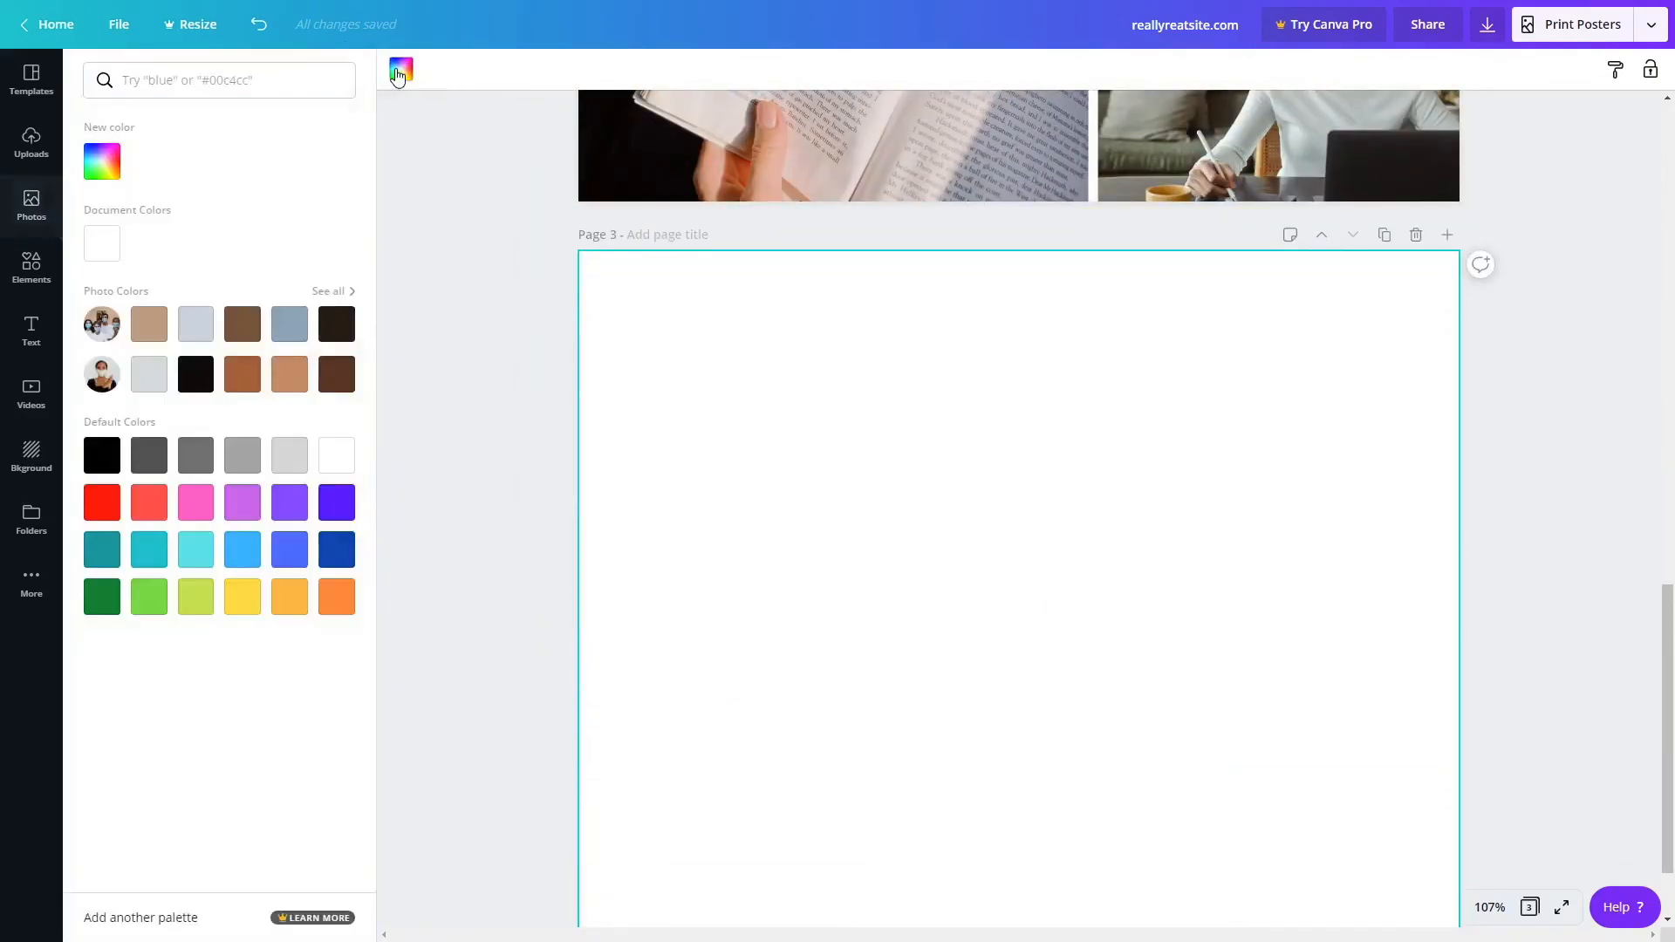
left_click(324, 294)
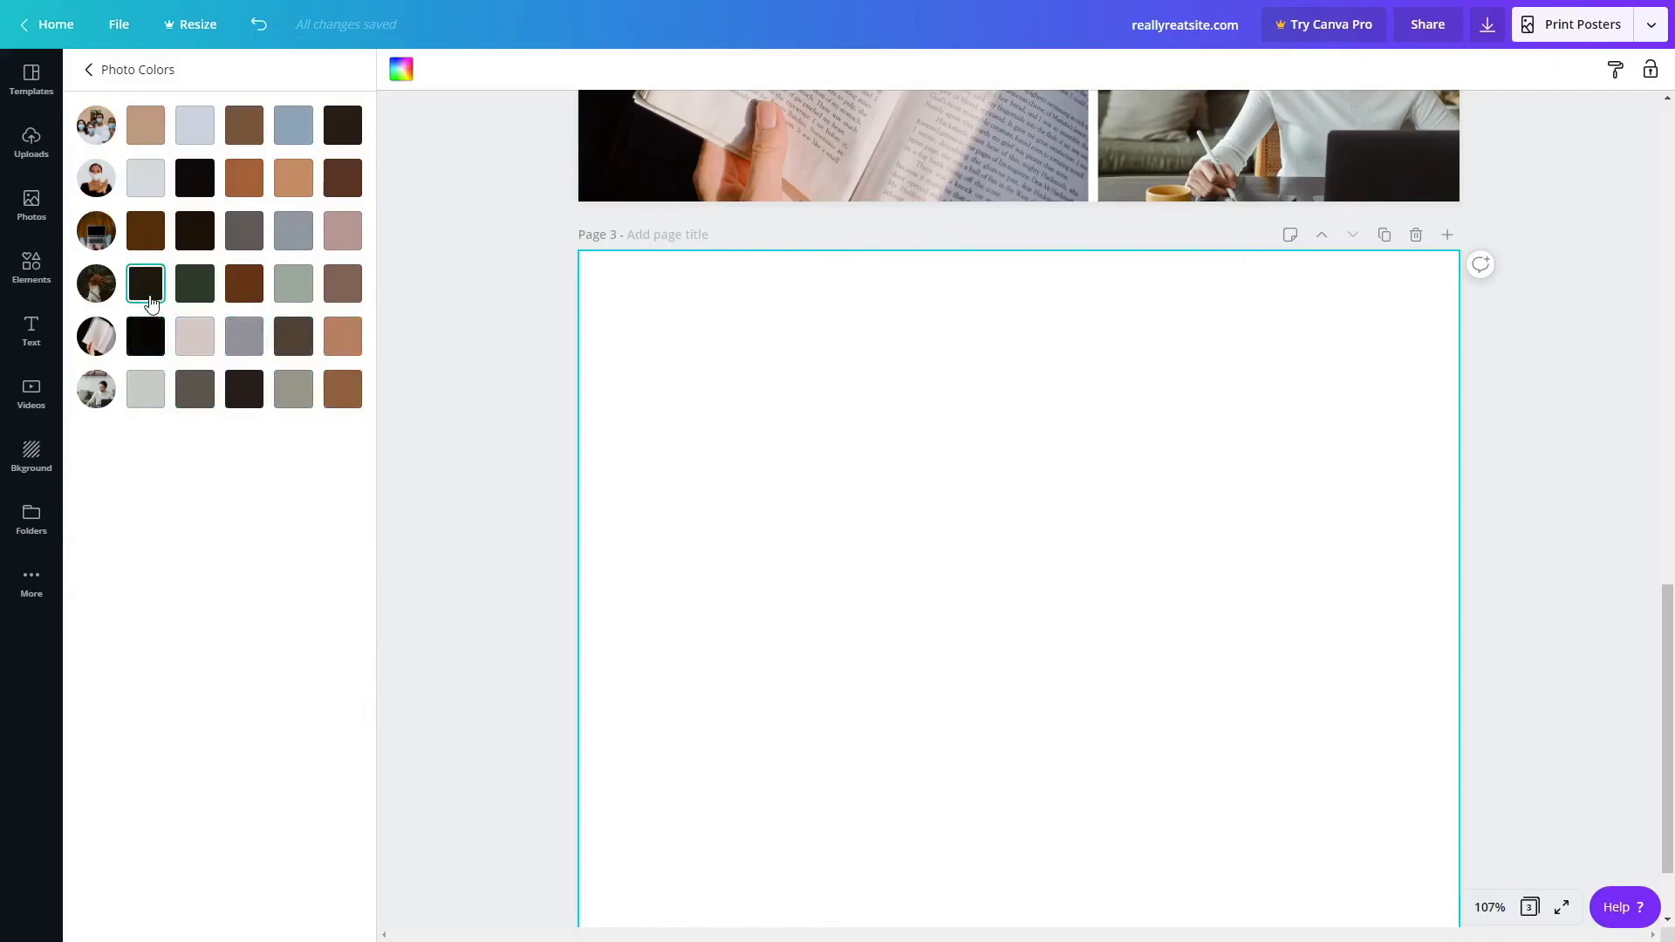
scroll(479, 563, "up", 8)
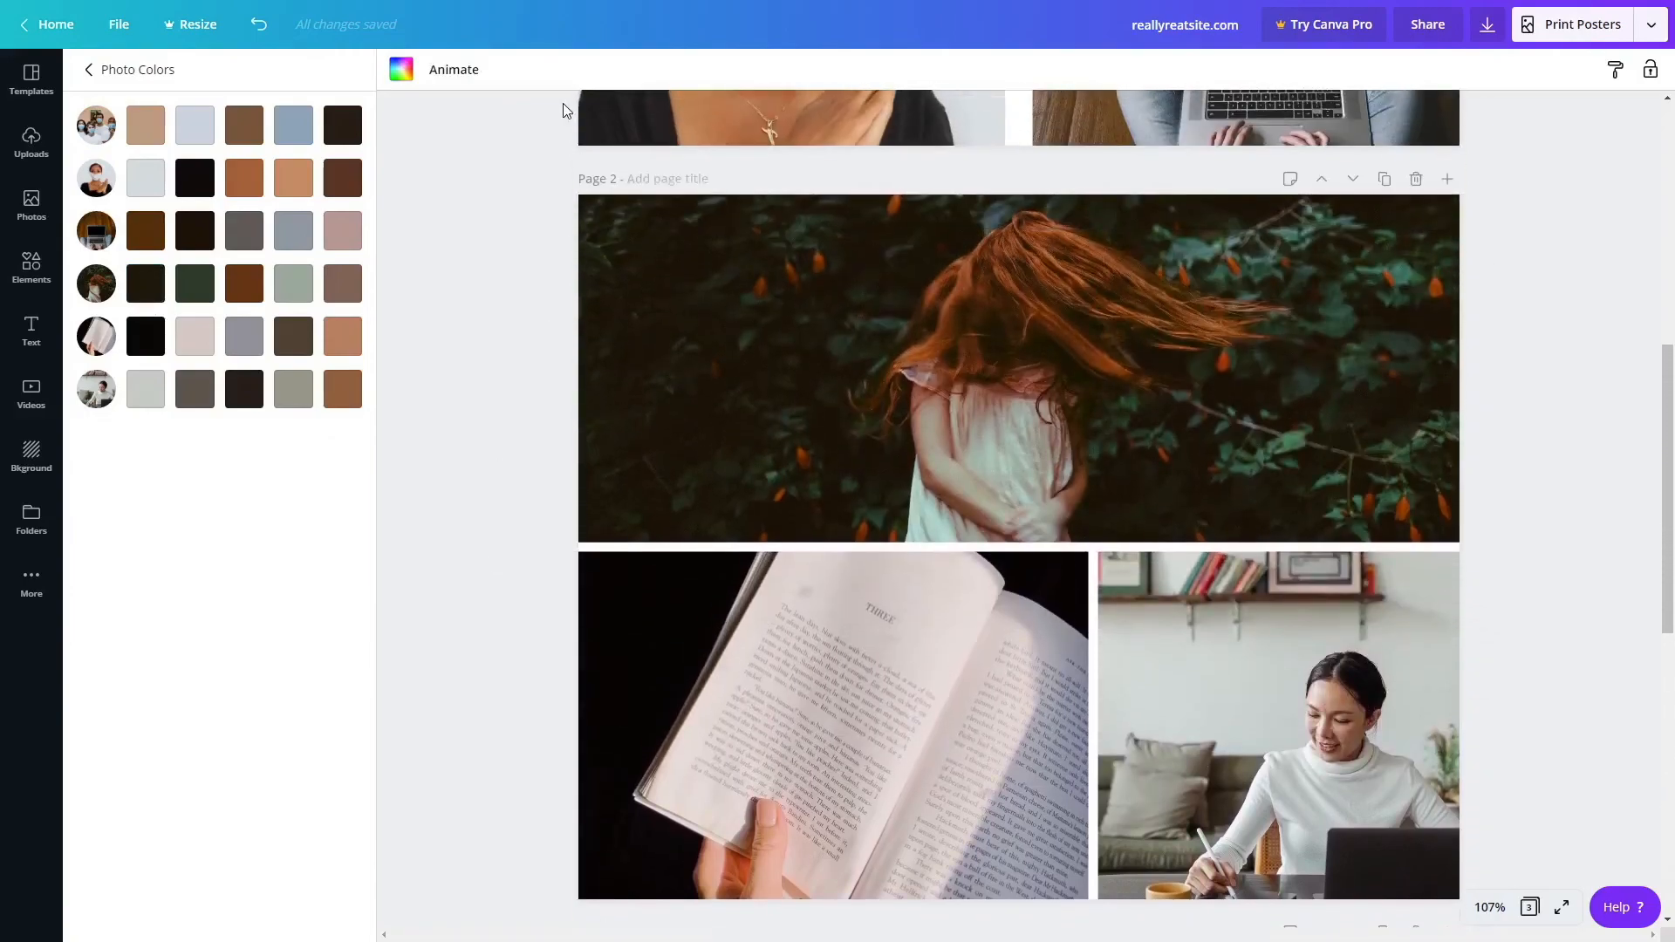
left_click(90, 71)
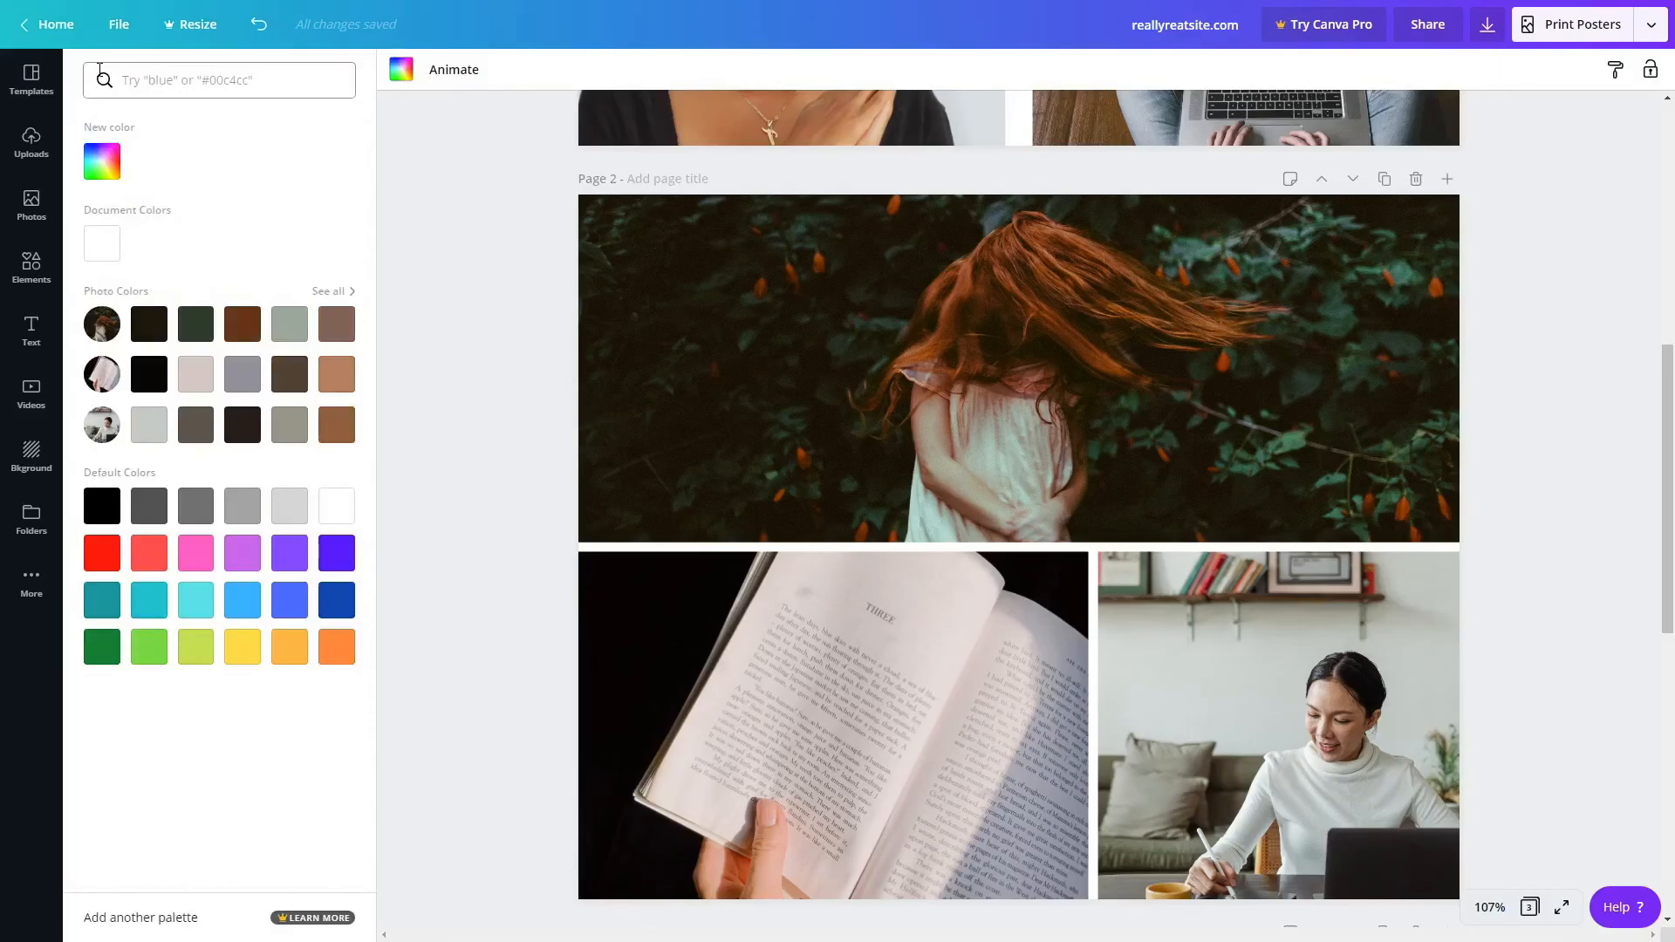
Add the heading "Maggie's Journey" to page 2 and move it up onto the lower part of the wide photo.
left_click(32, 331)
key("ctrl+v")
type("Journey")
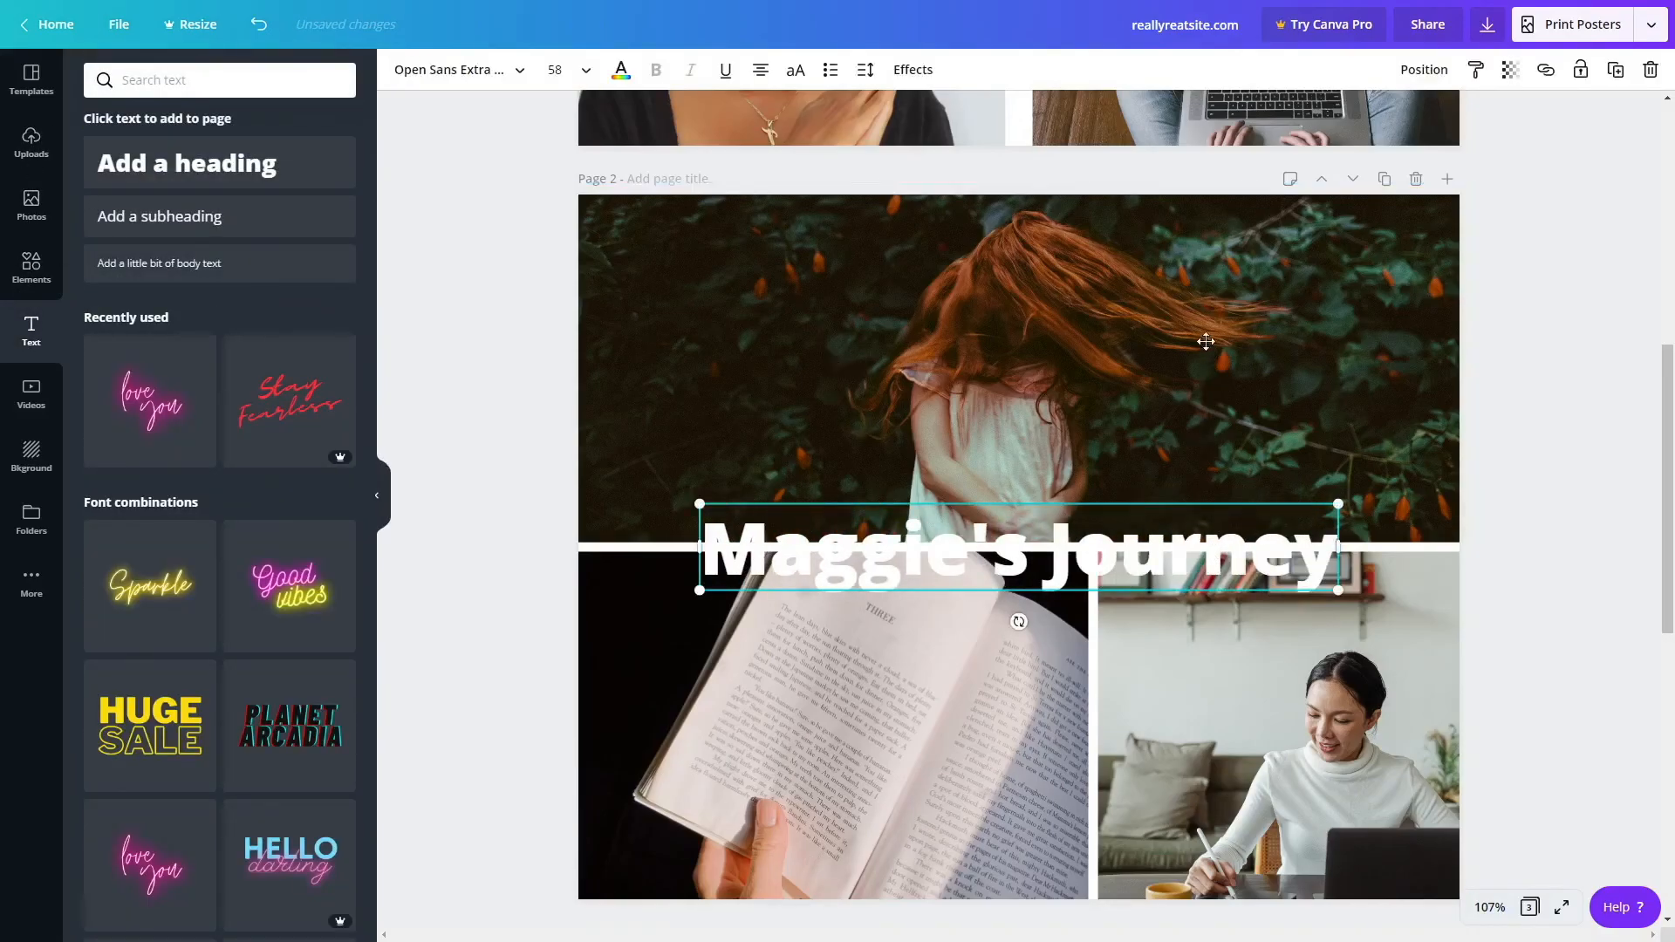
left_click_drag(1218, 559, 1209, 501)
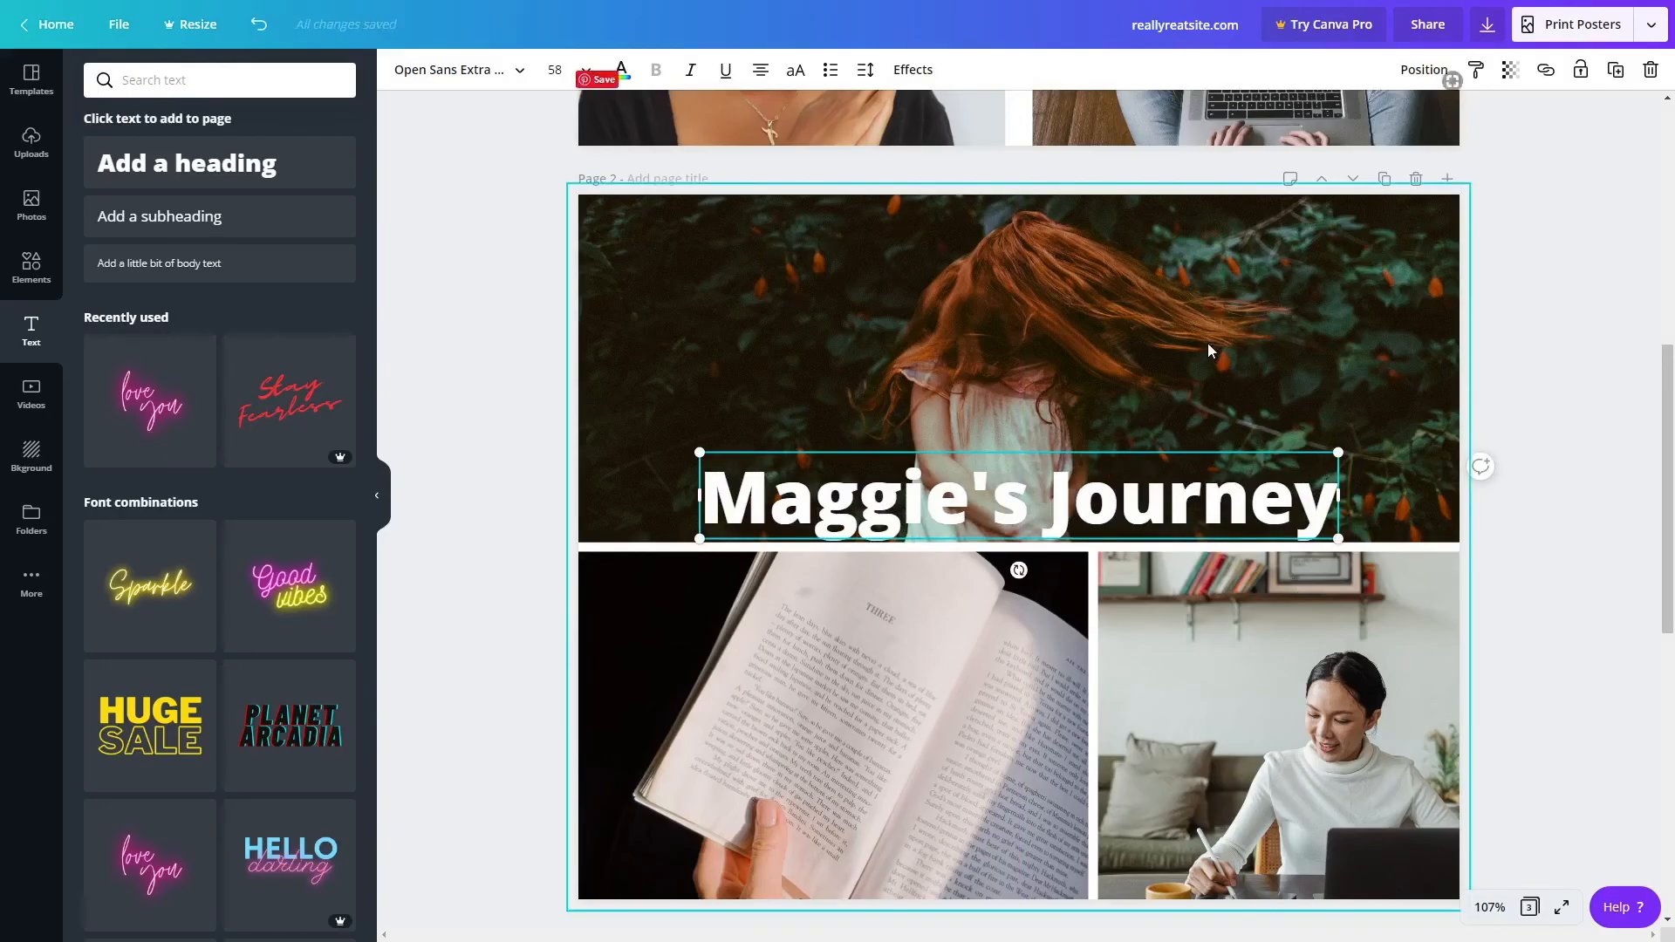
Try muted green and pale pink photo colors on the heading, and choose light gray from the desk photo's palette.
left_click(621, 74)
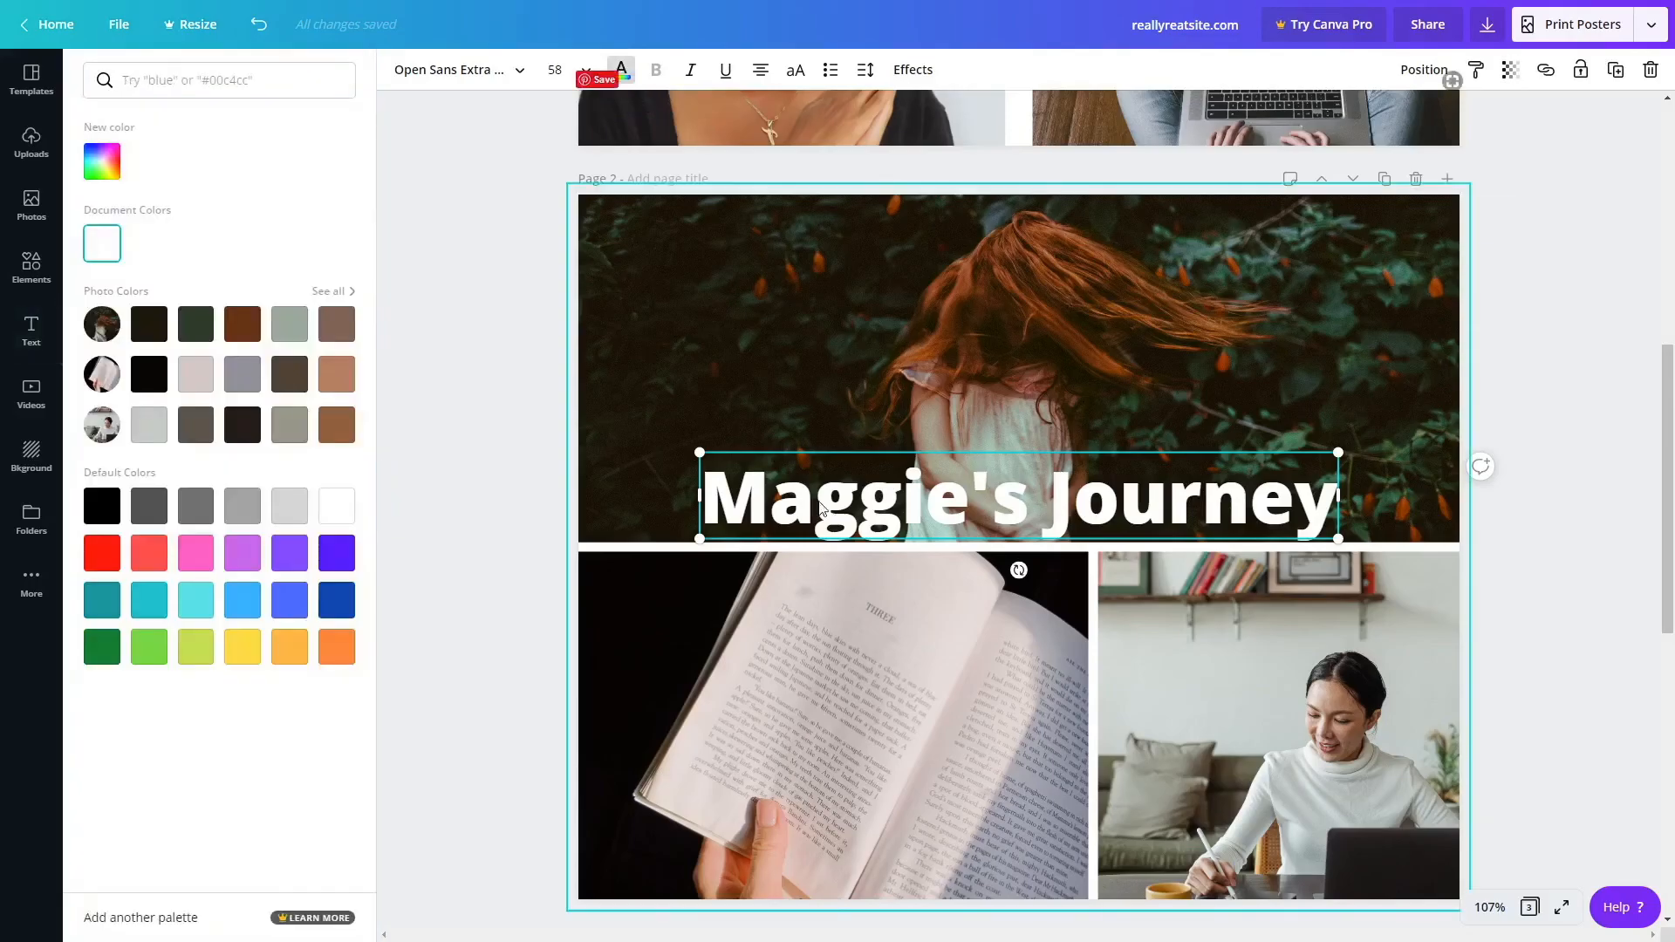
left_click(334, 291)
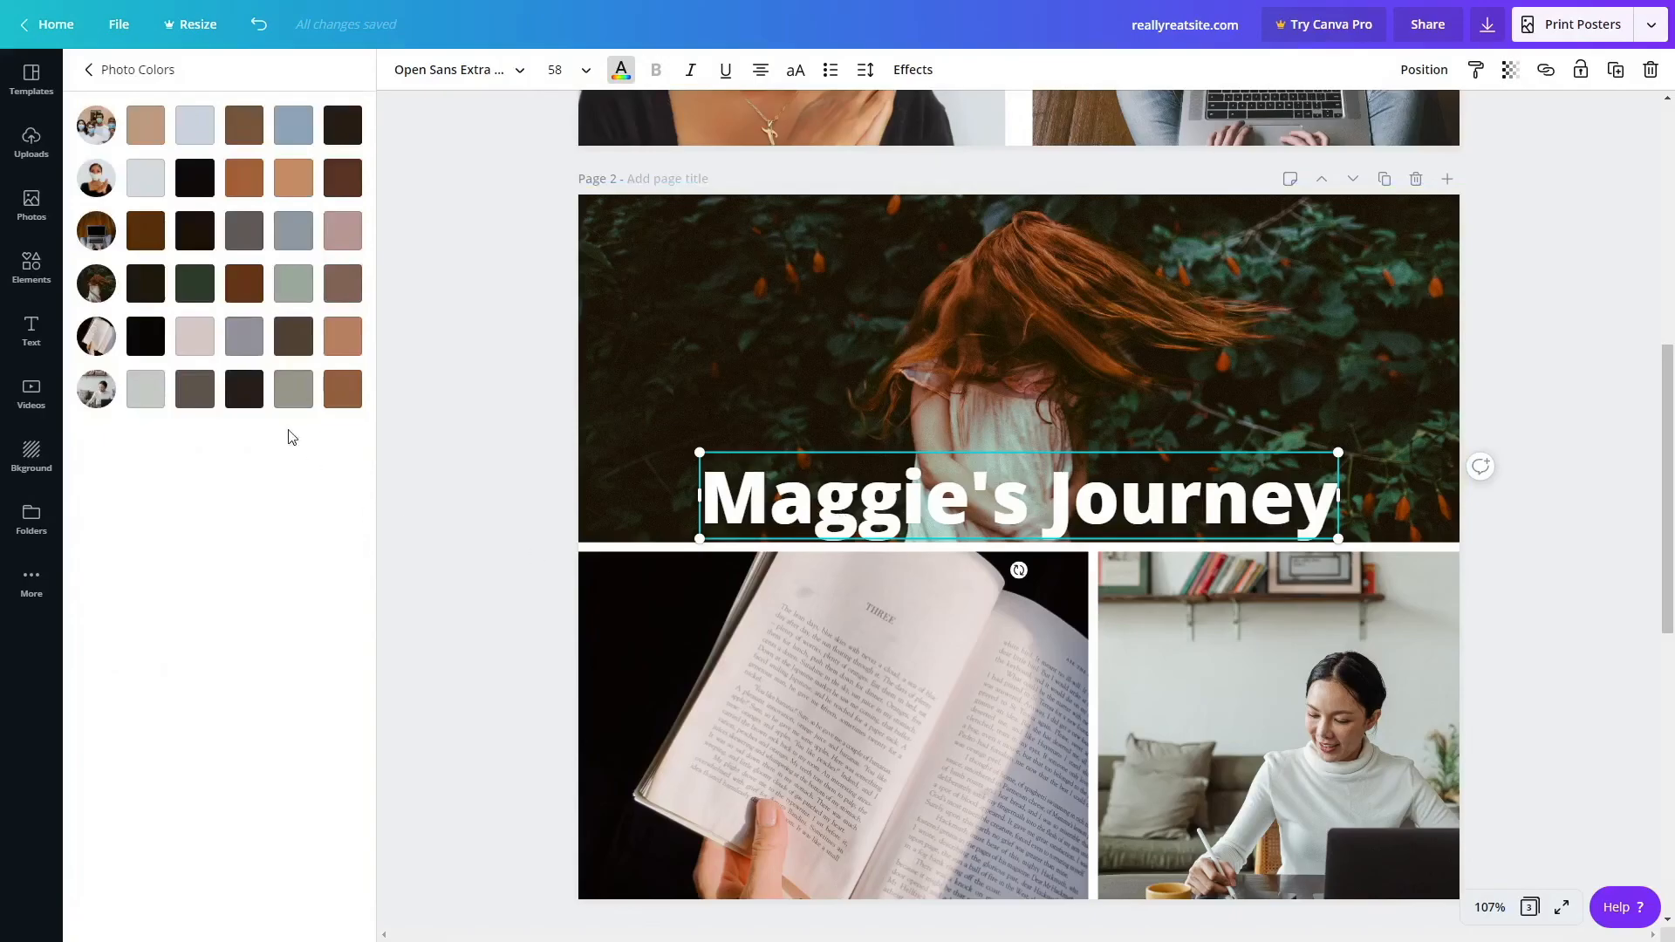
left_click(293, 285)
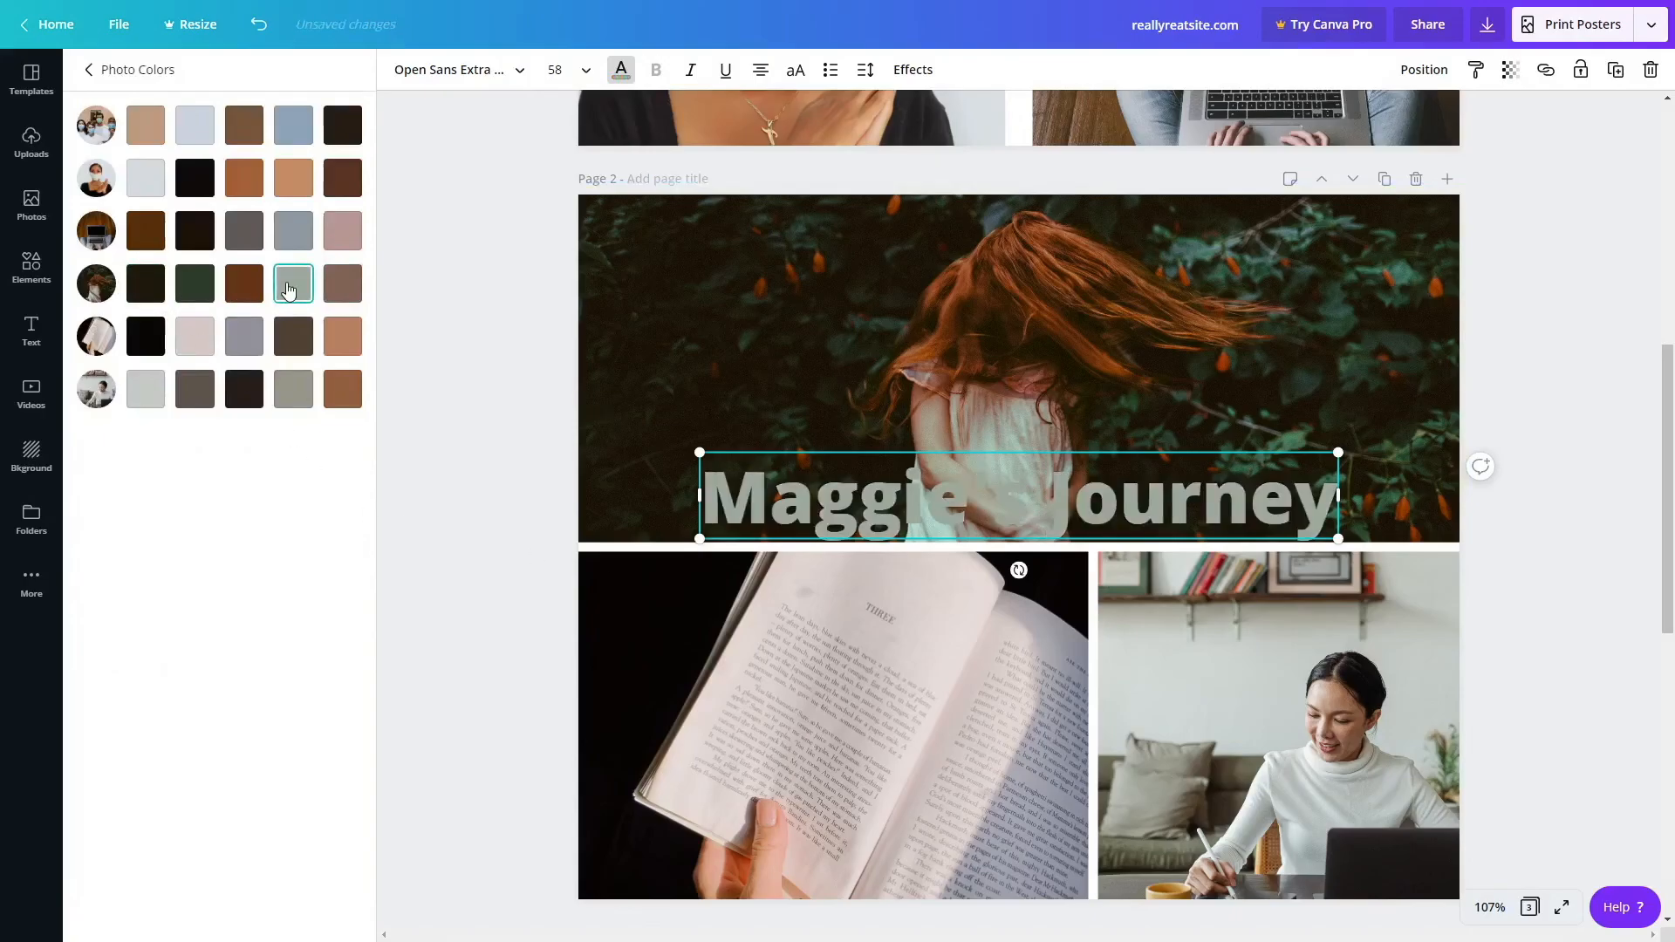
left_click(194, 340)
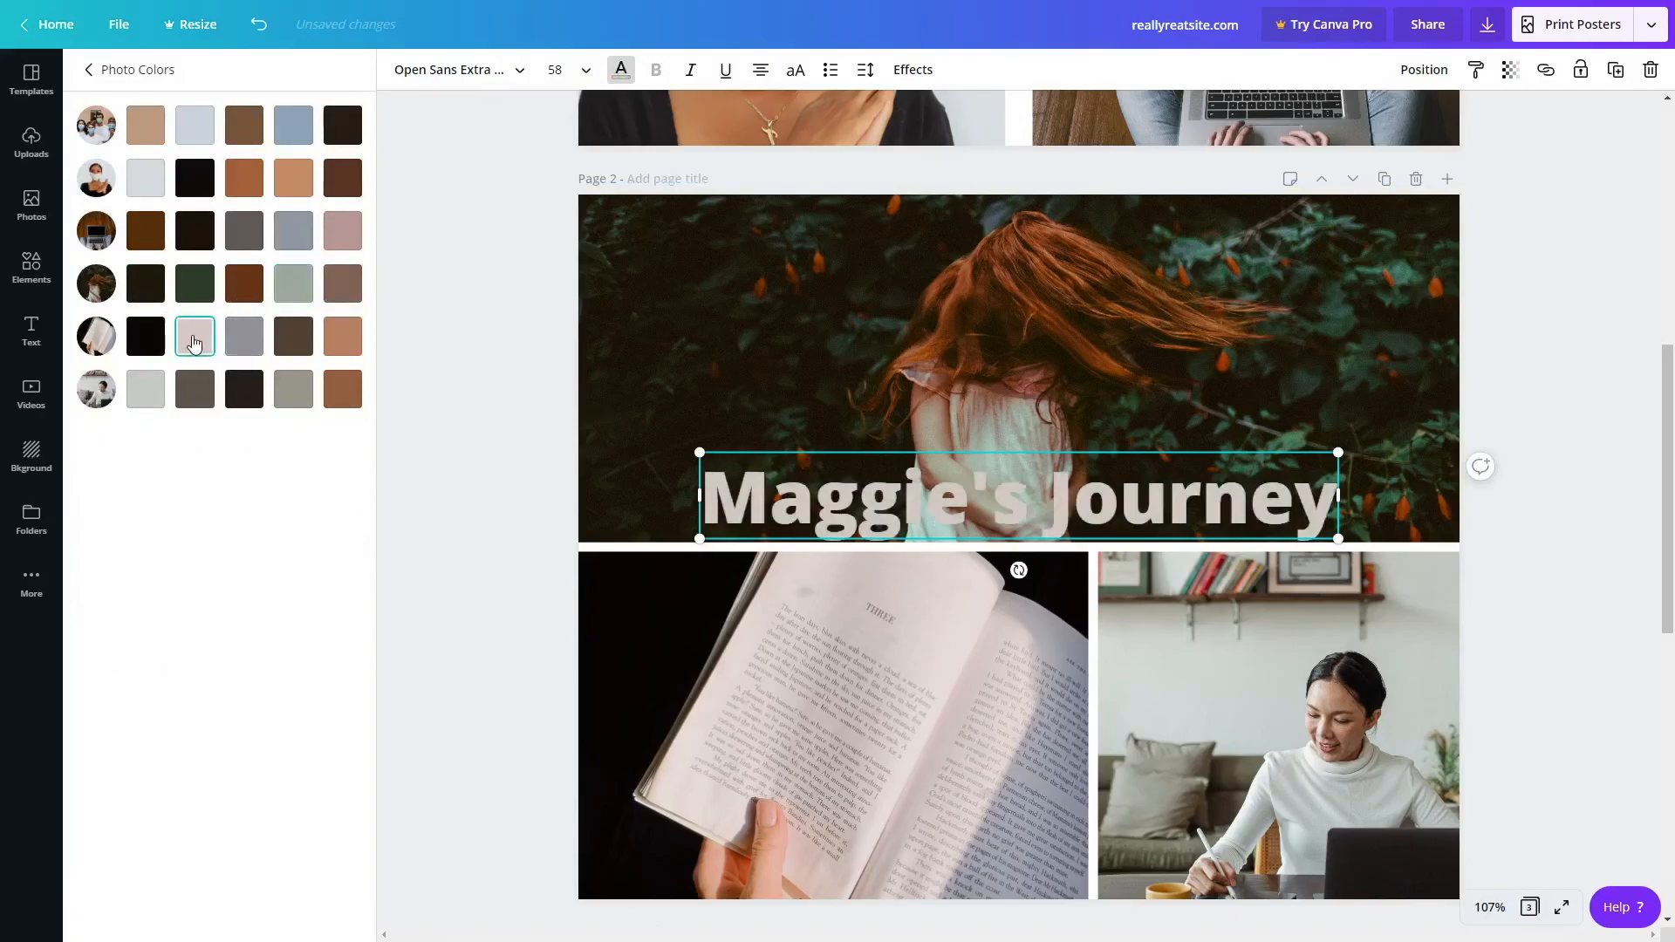
left_click(144, 390)
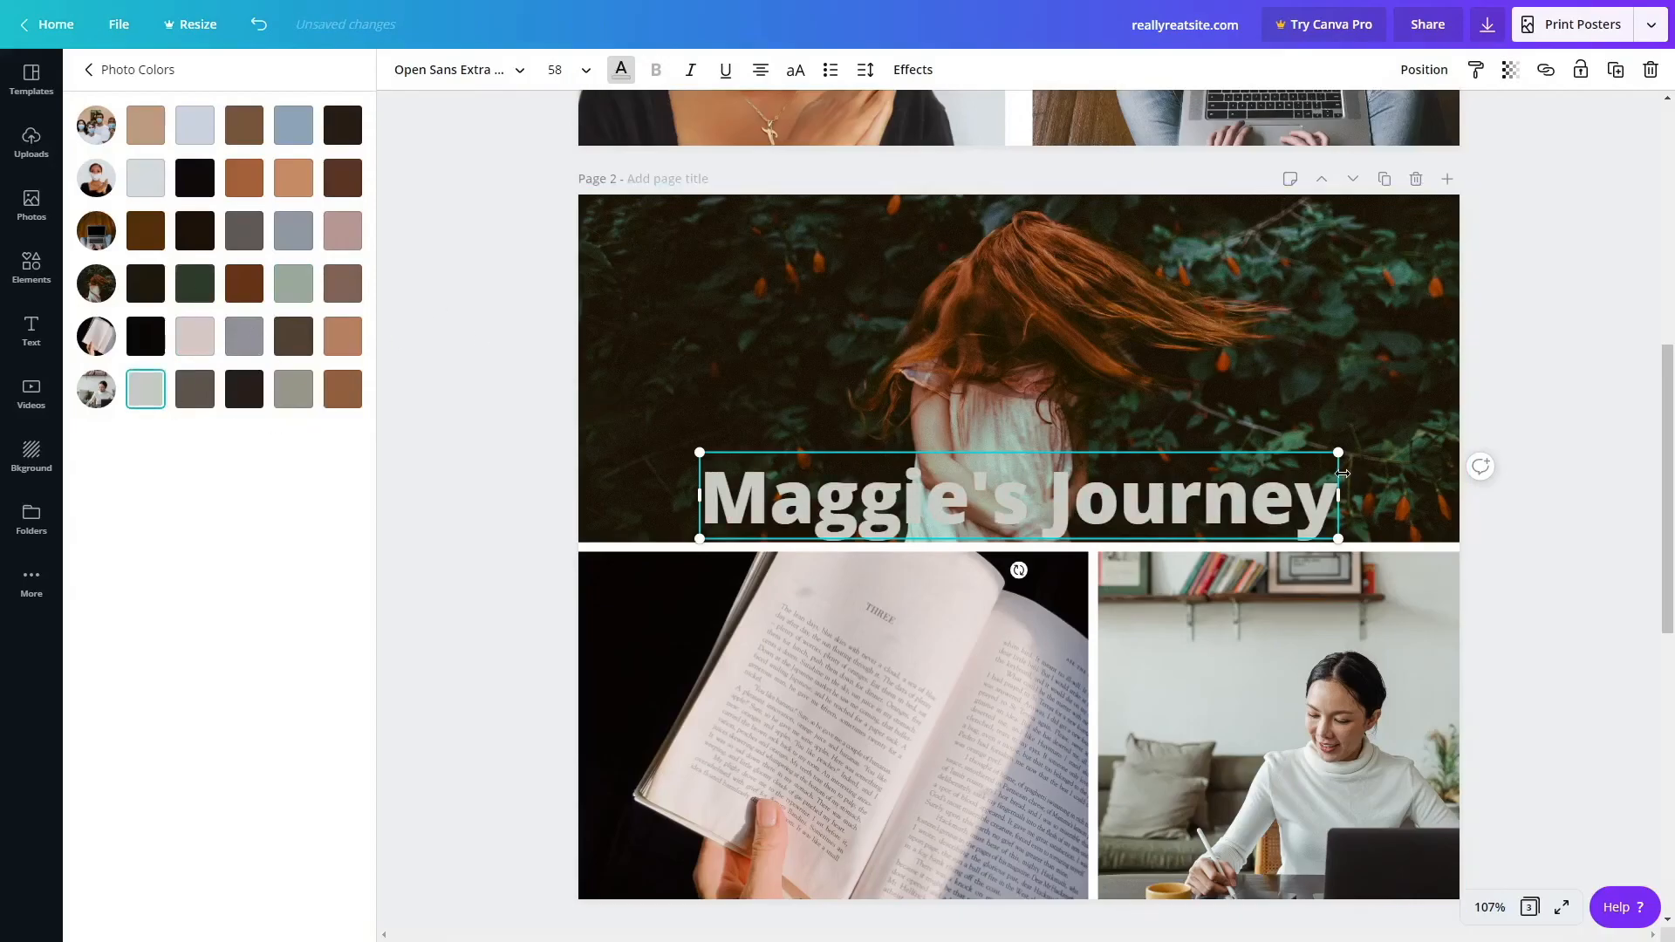
Narrow the heading to two lines, shrink it to size 40.4 and place it left of the red-haired woman.
left_click_drag(1337, 495, 1117, 485)
left_click(1162, 490)
left_click_drag(942, 524, 790, 364)
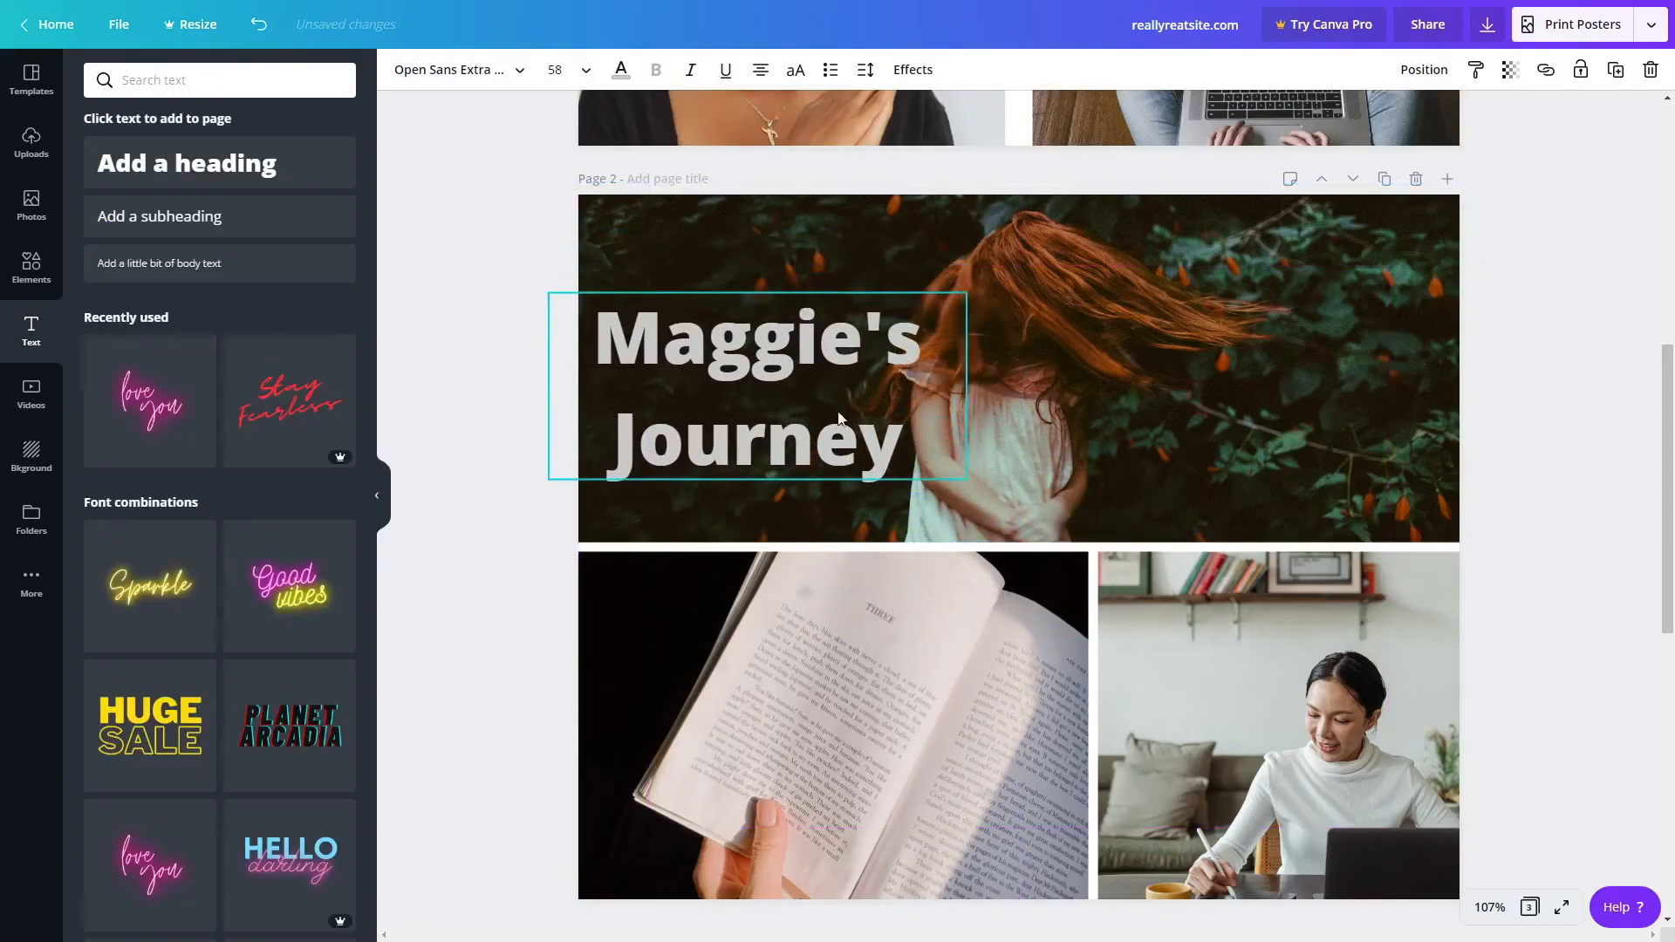
left_click_drag(948, 462, 837, 424)
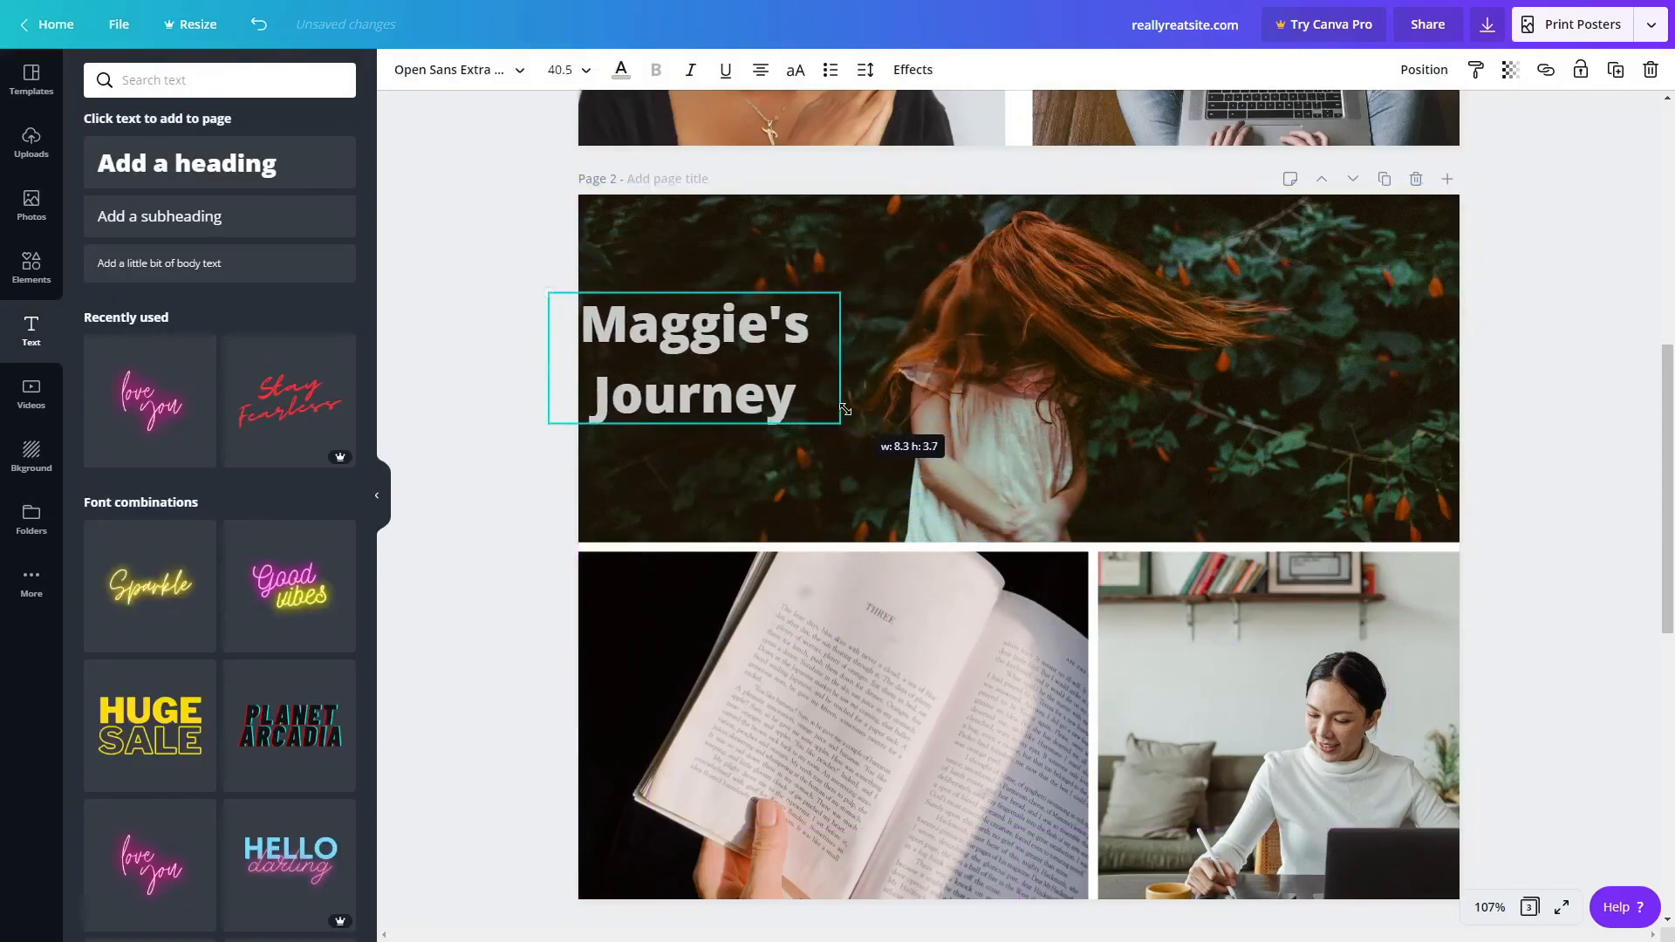
left_click_drag(736, 325, 766, 373)
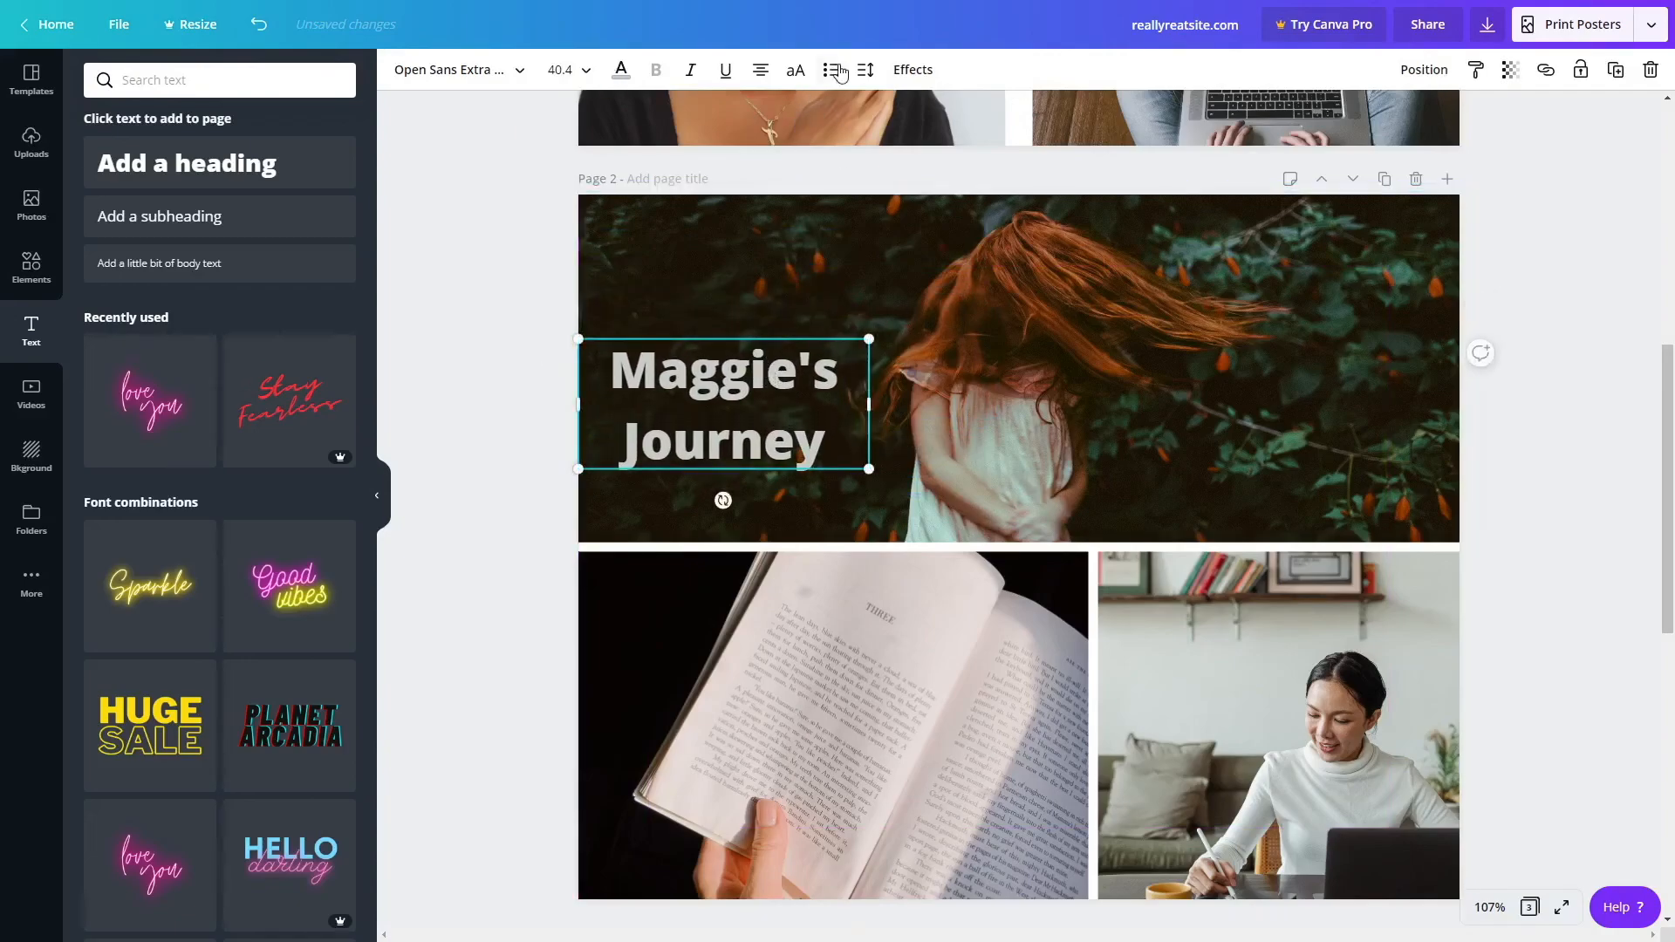
Reduce the heading's line height and nudge the text slightly to the right on the wide photo.
left_click(795, 70)
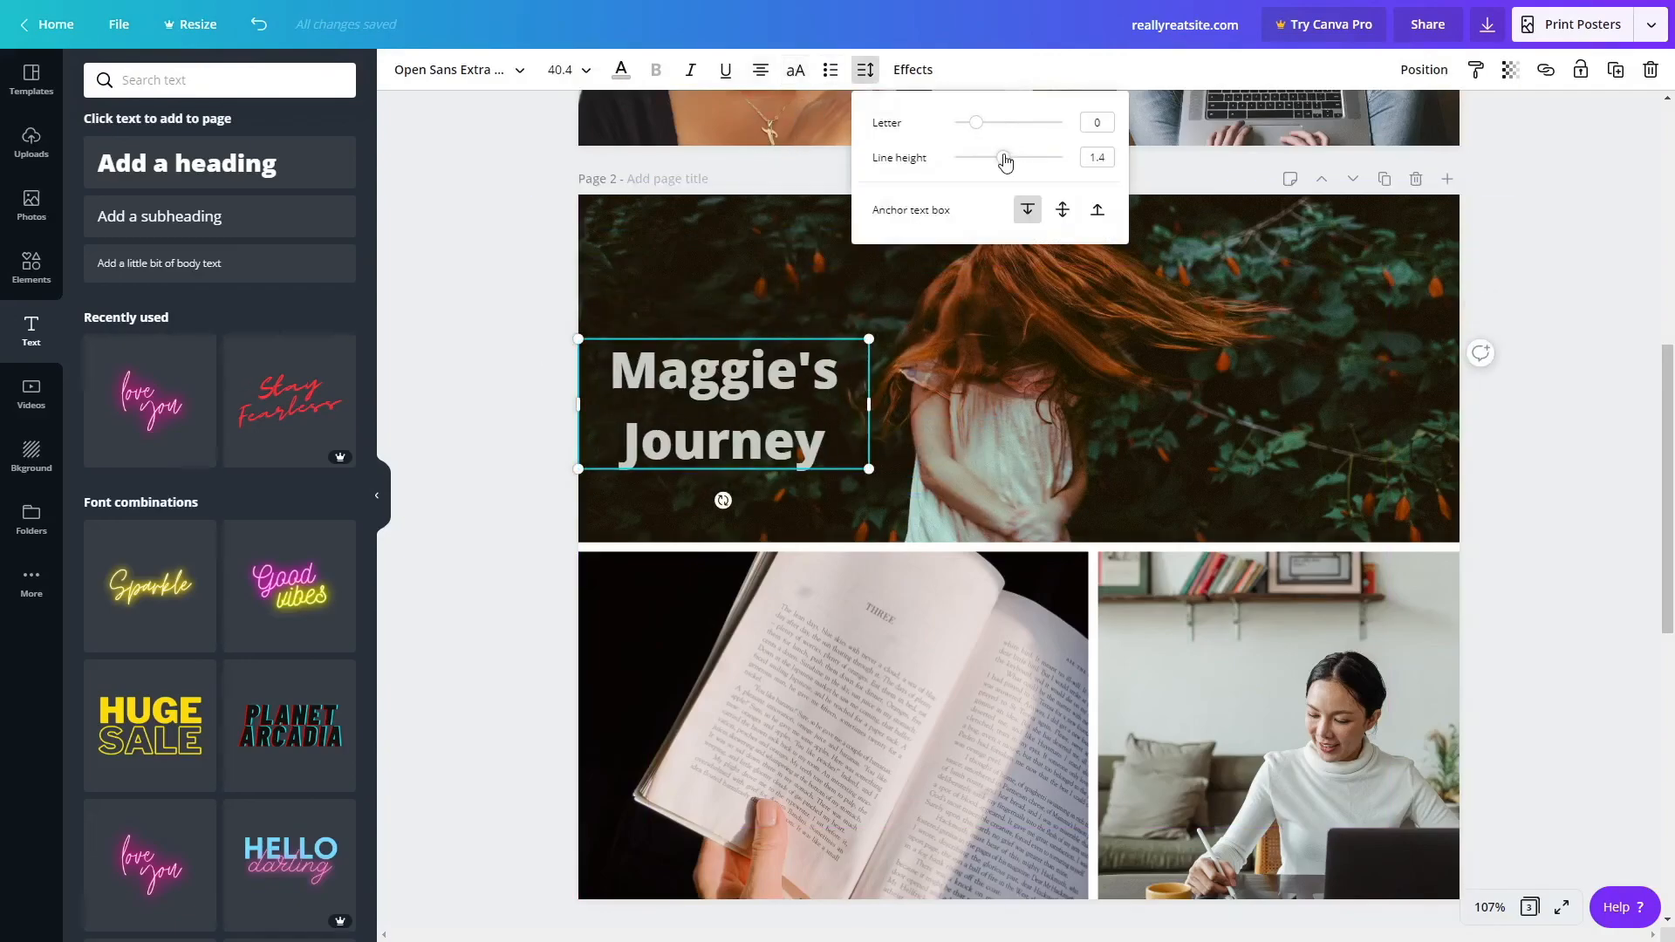
left_click_drag(1005, 158, 976, 157)
mouse_move(709, 389)
left_mouse_down()
mouse_move(715, 364)
mouse_move(716, 398)
mouse_move(720, 382)
left_mouse_up()
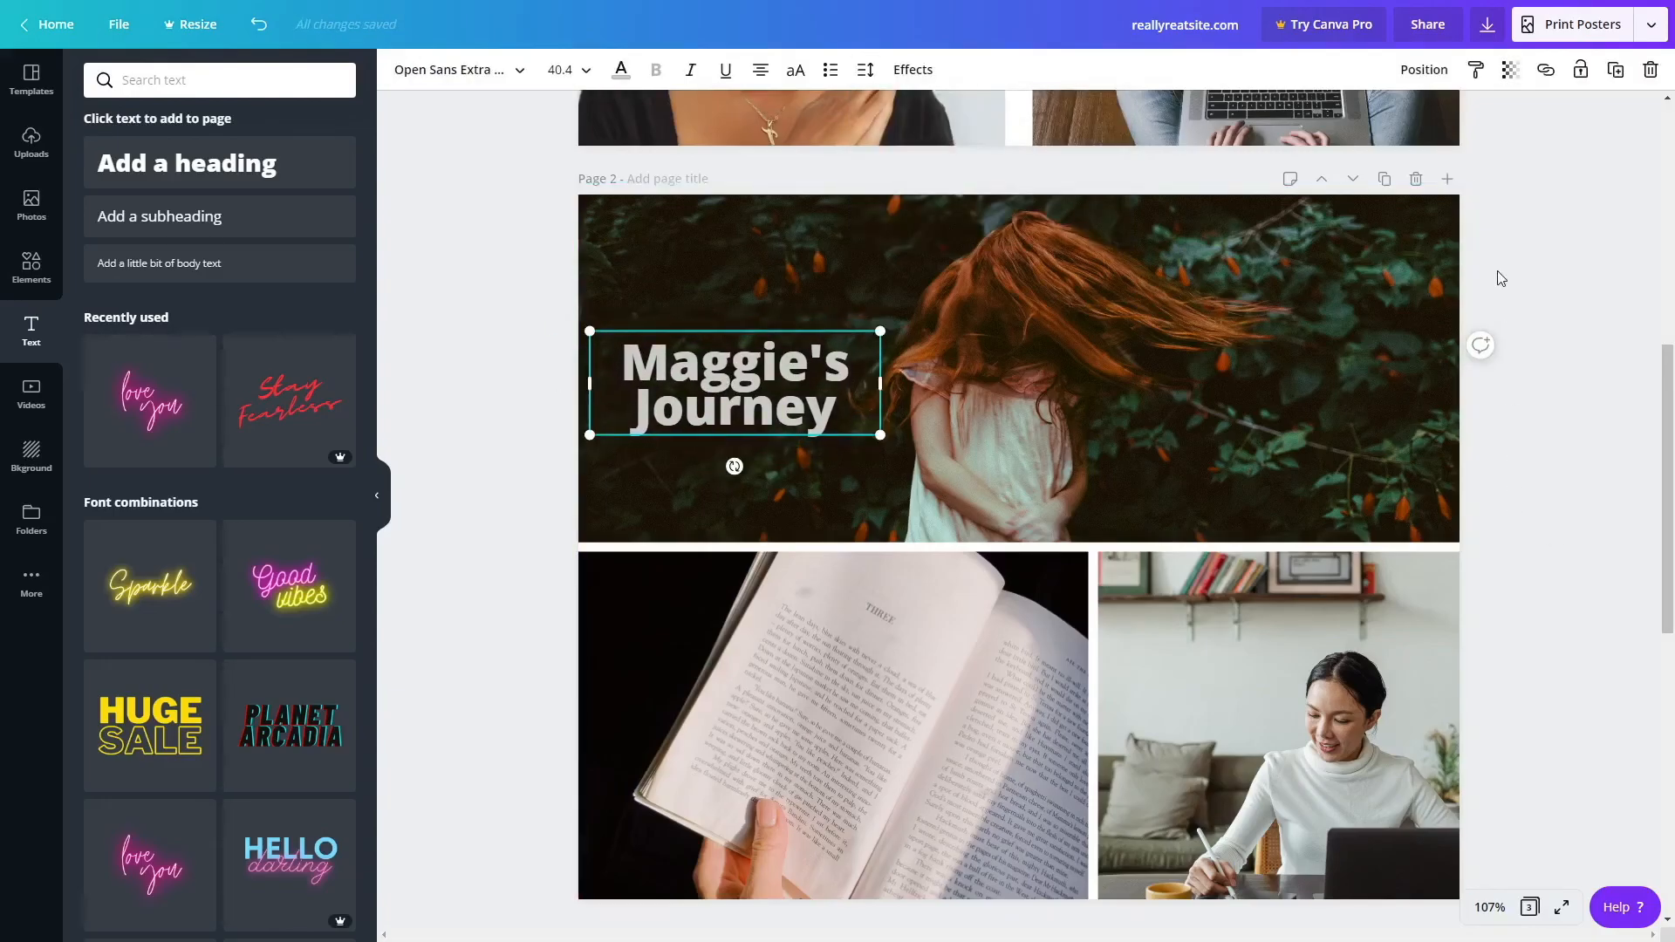
Try reddish brown on the desk photo's grid cell, and fill it with dark green from the wide photo's palette.
left_click(1283, 646)
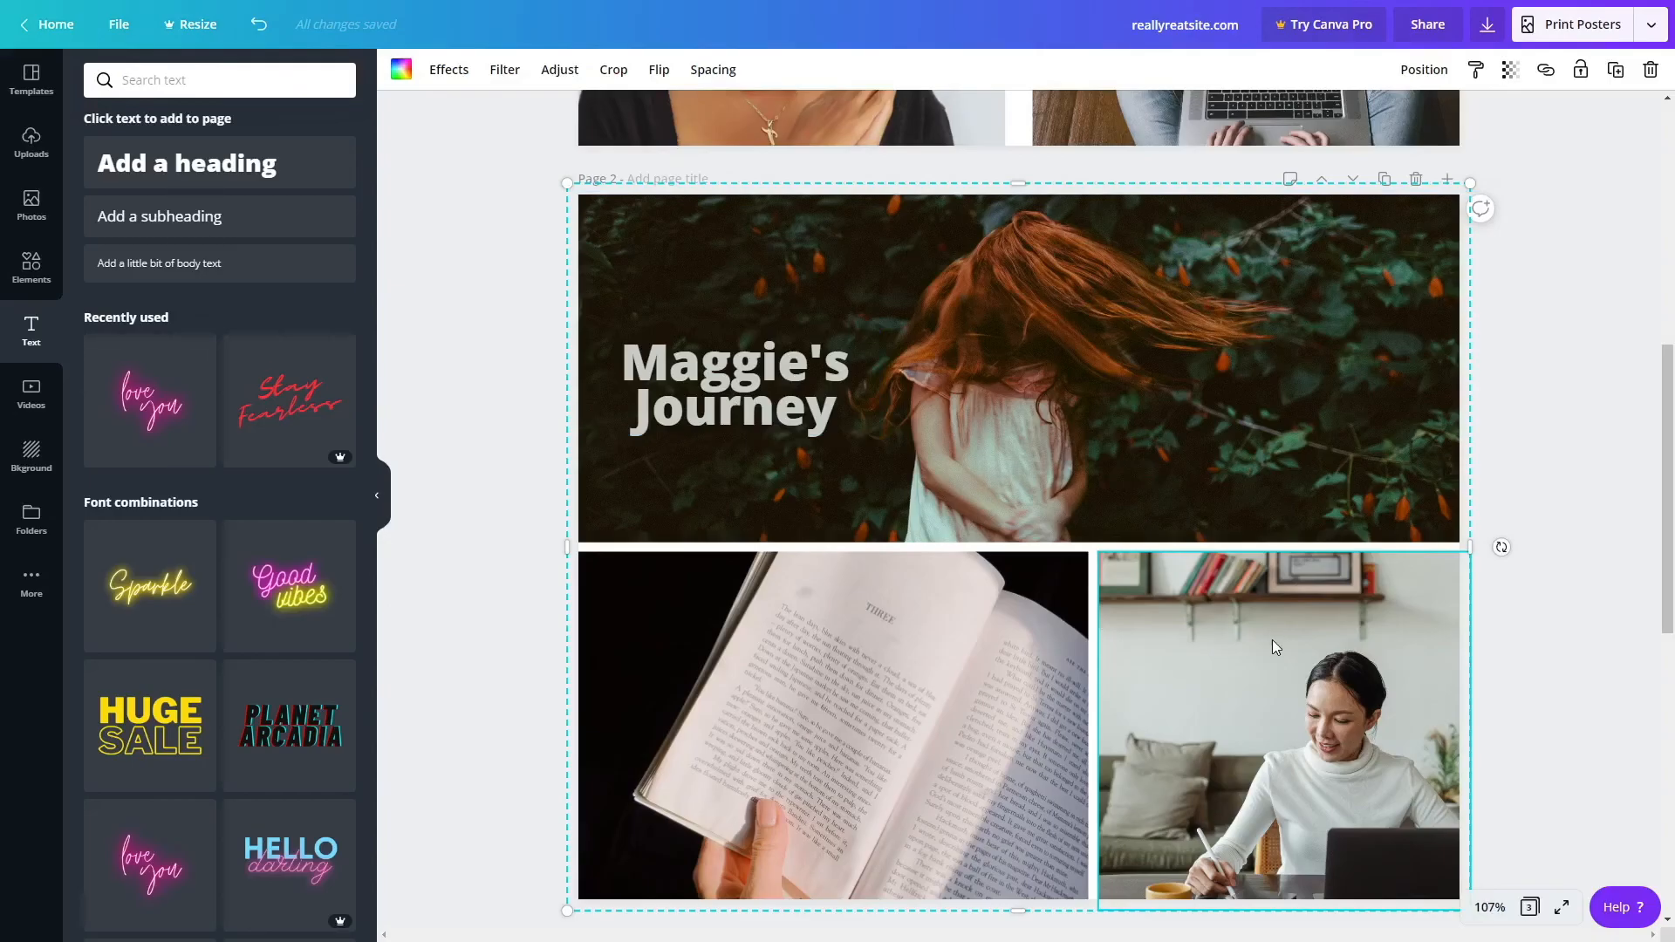
left_click(401, 73)
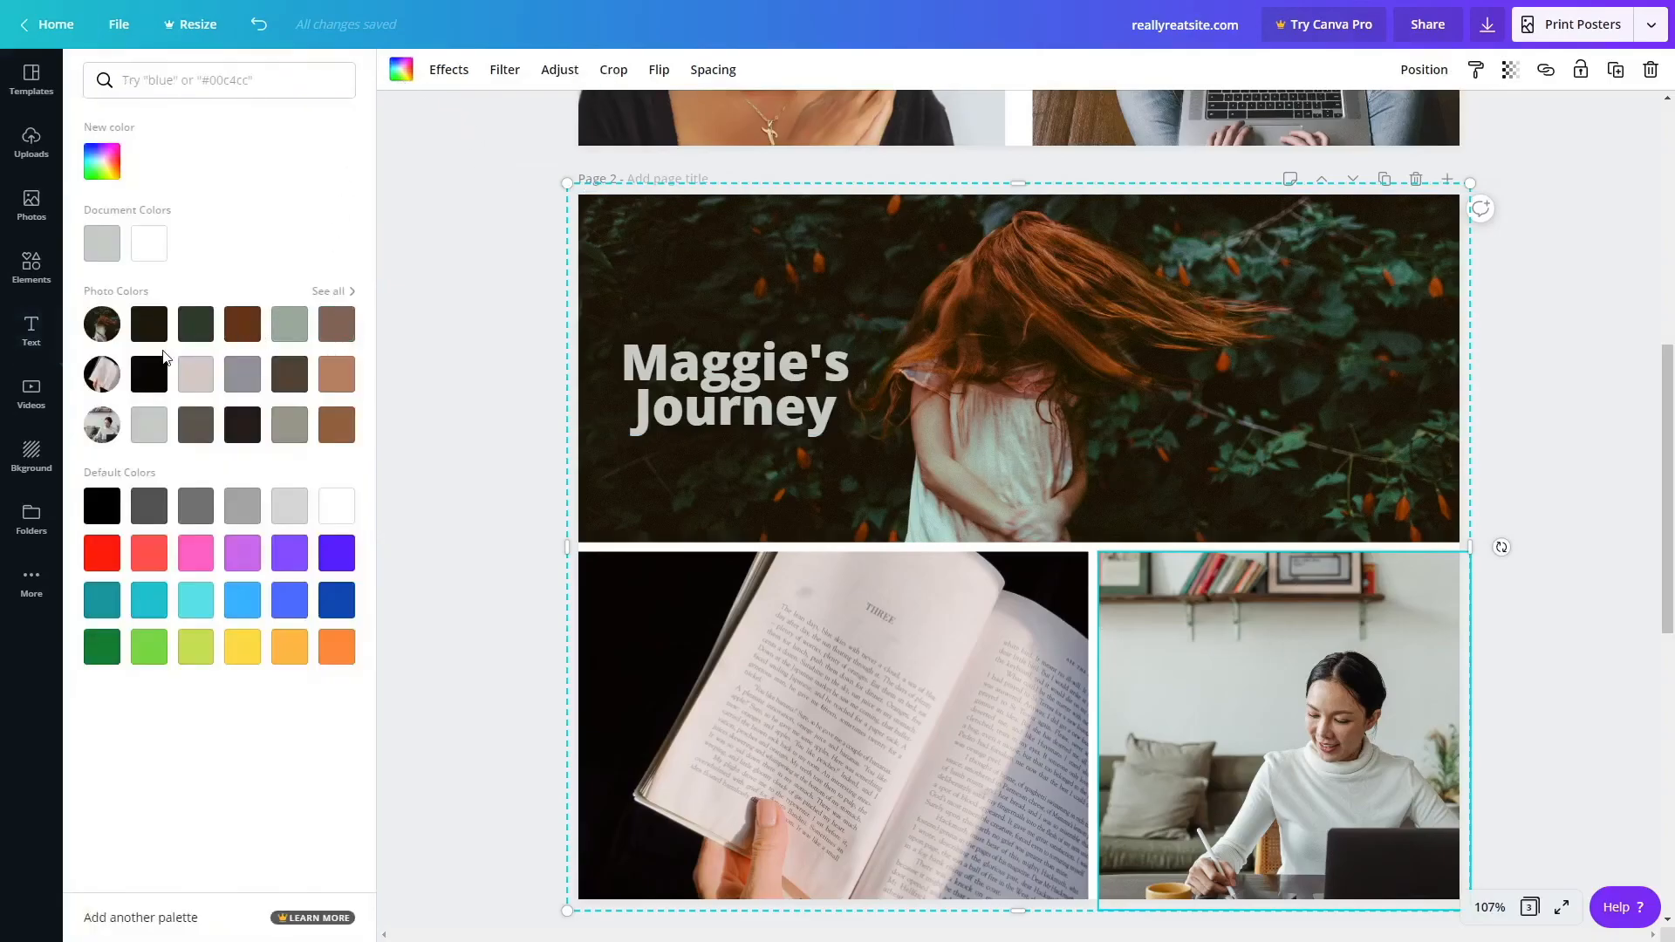
left_click(324, 293)
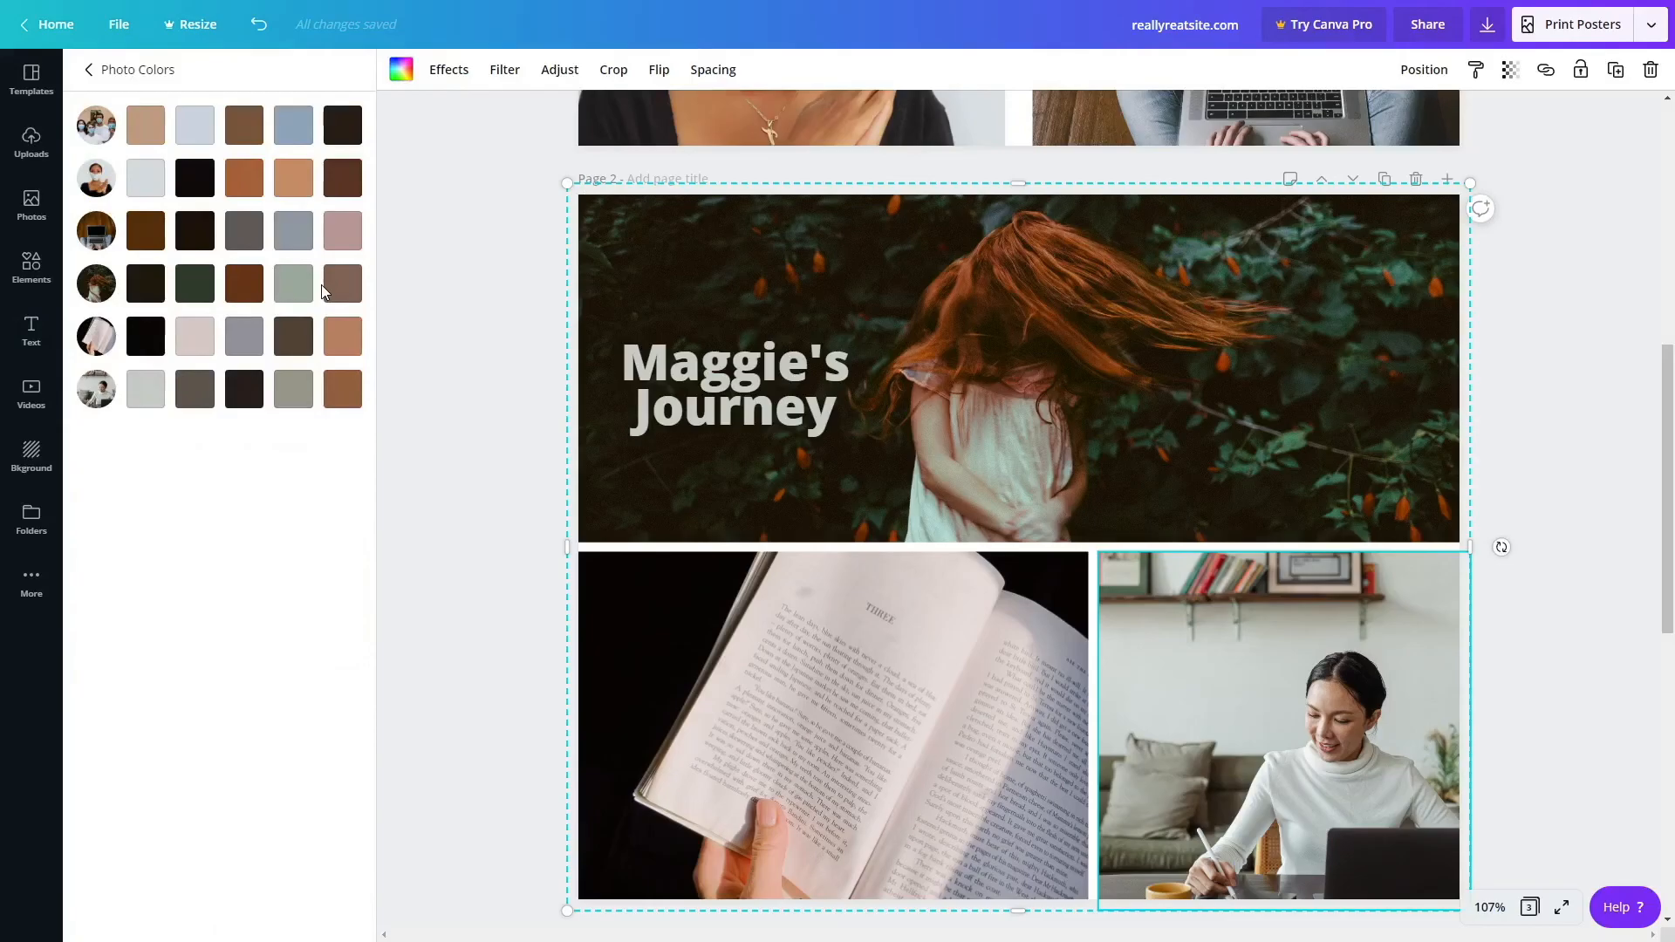
left_click(245, 291)
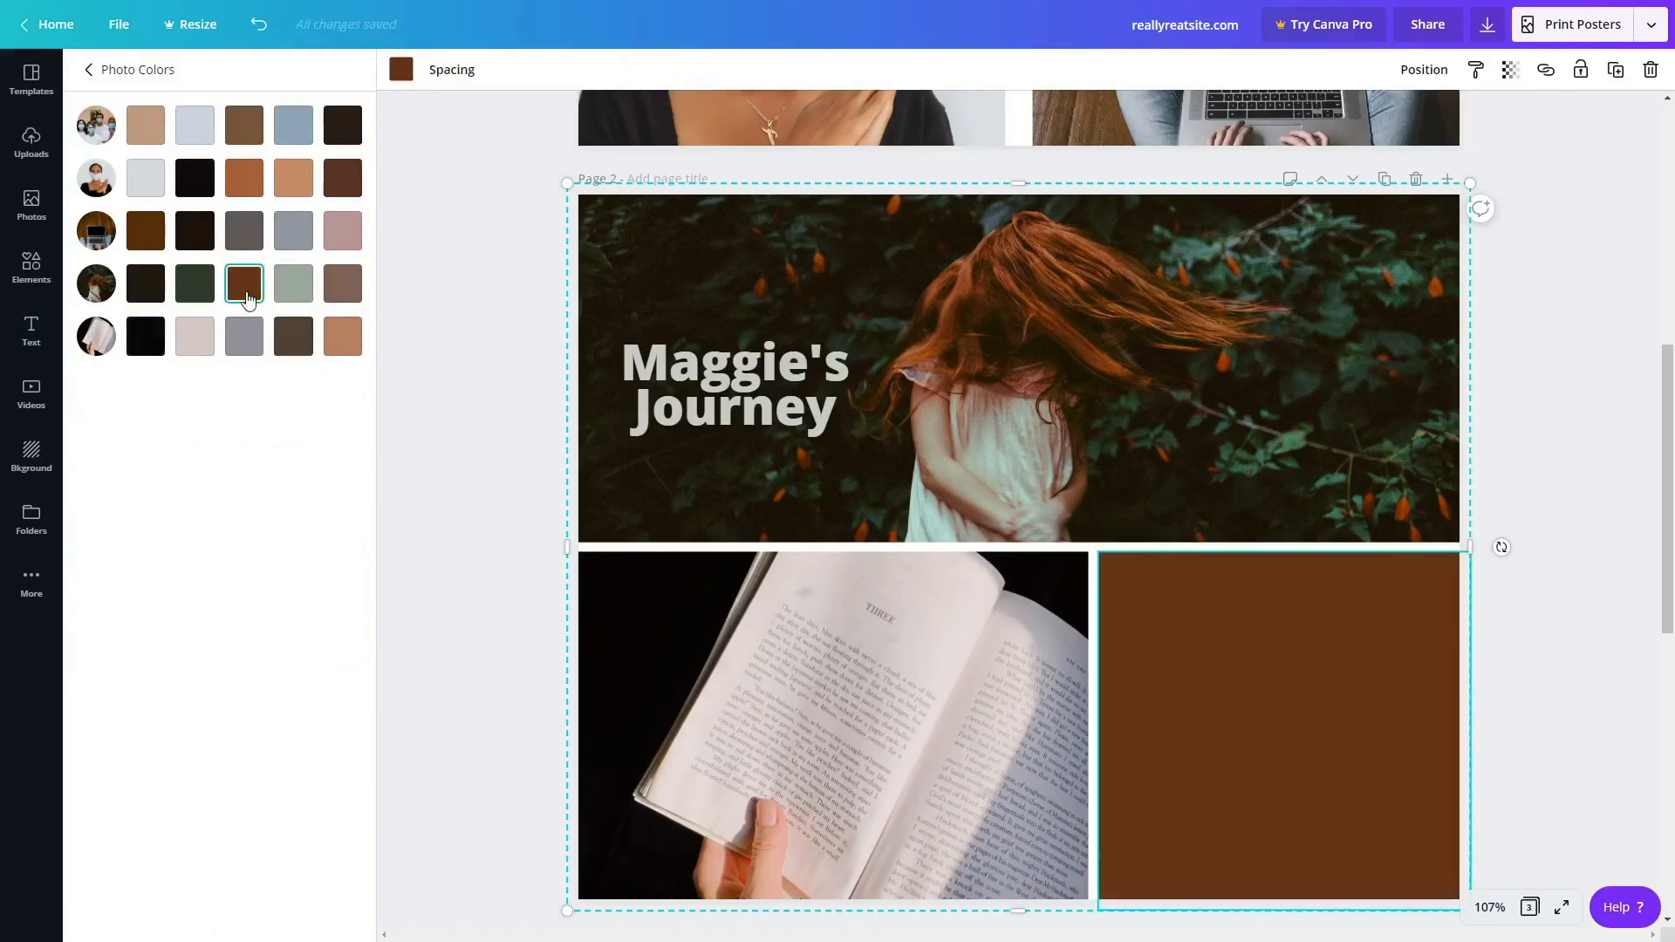
left_click(194, 284)
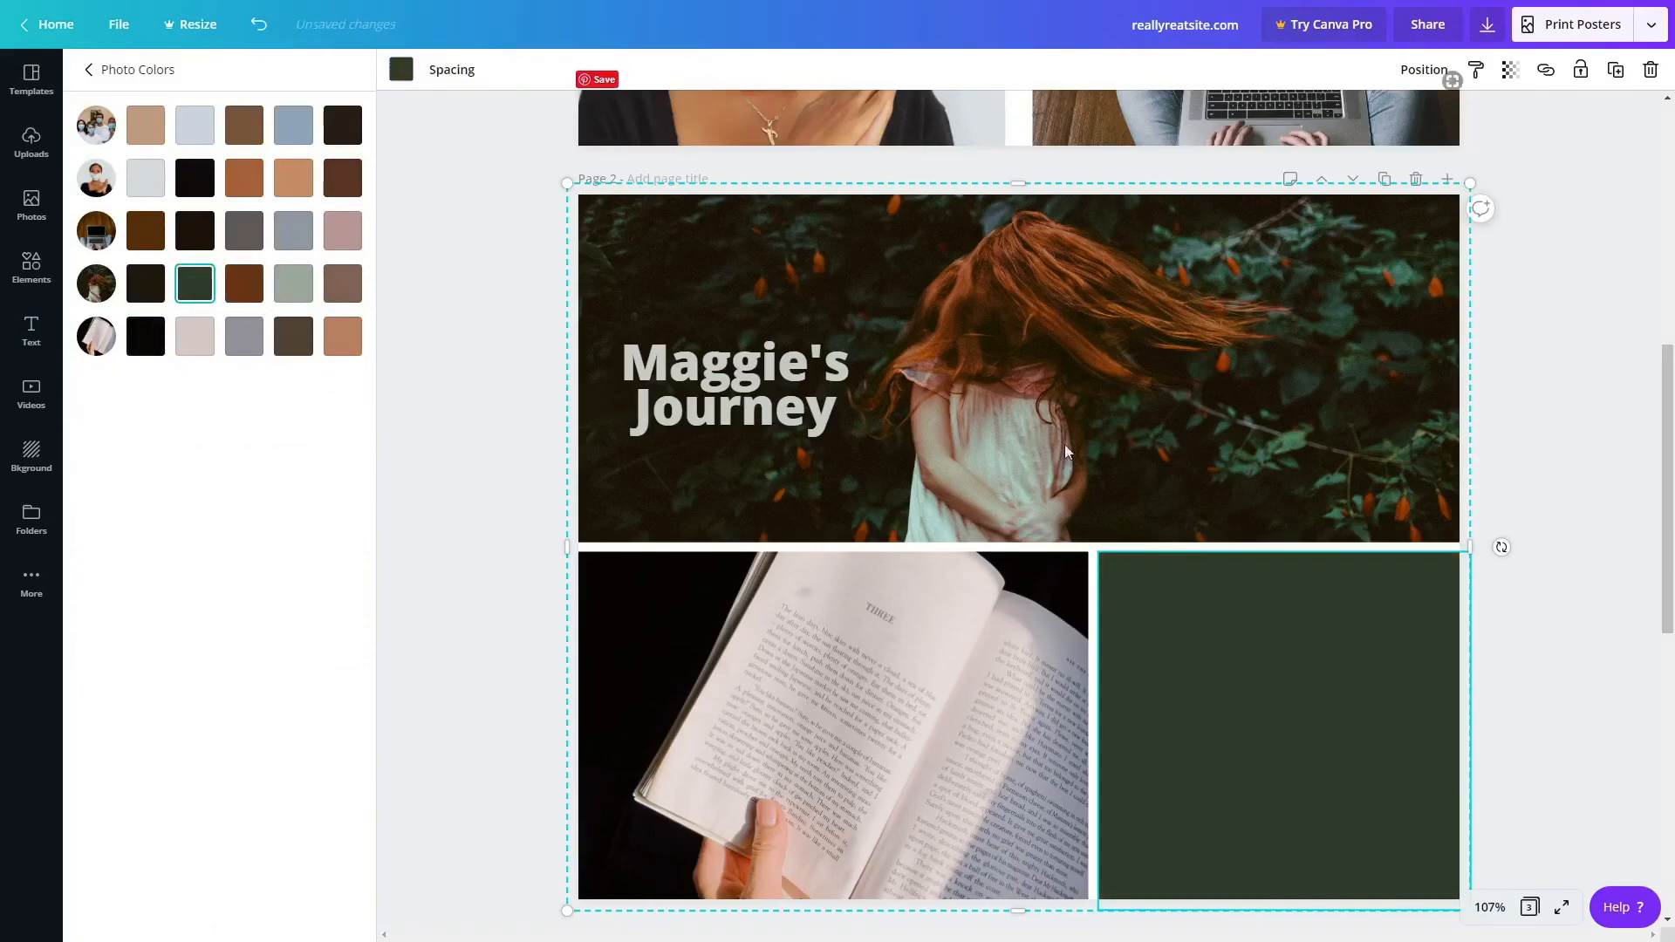
Move the "Maggie's Journey" heading from the wide photo onto the middle of the dark green grid cell.
left_click_drag(713, 412, 1290, 741)
left_click(1534, 709)
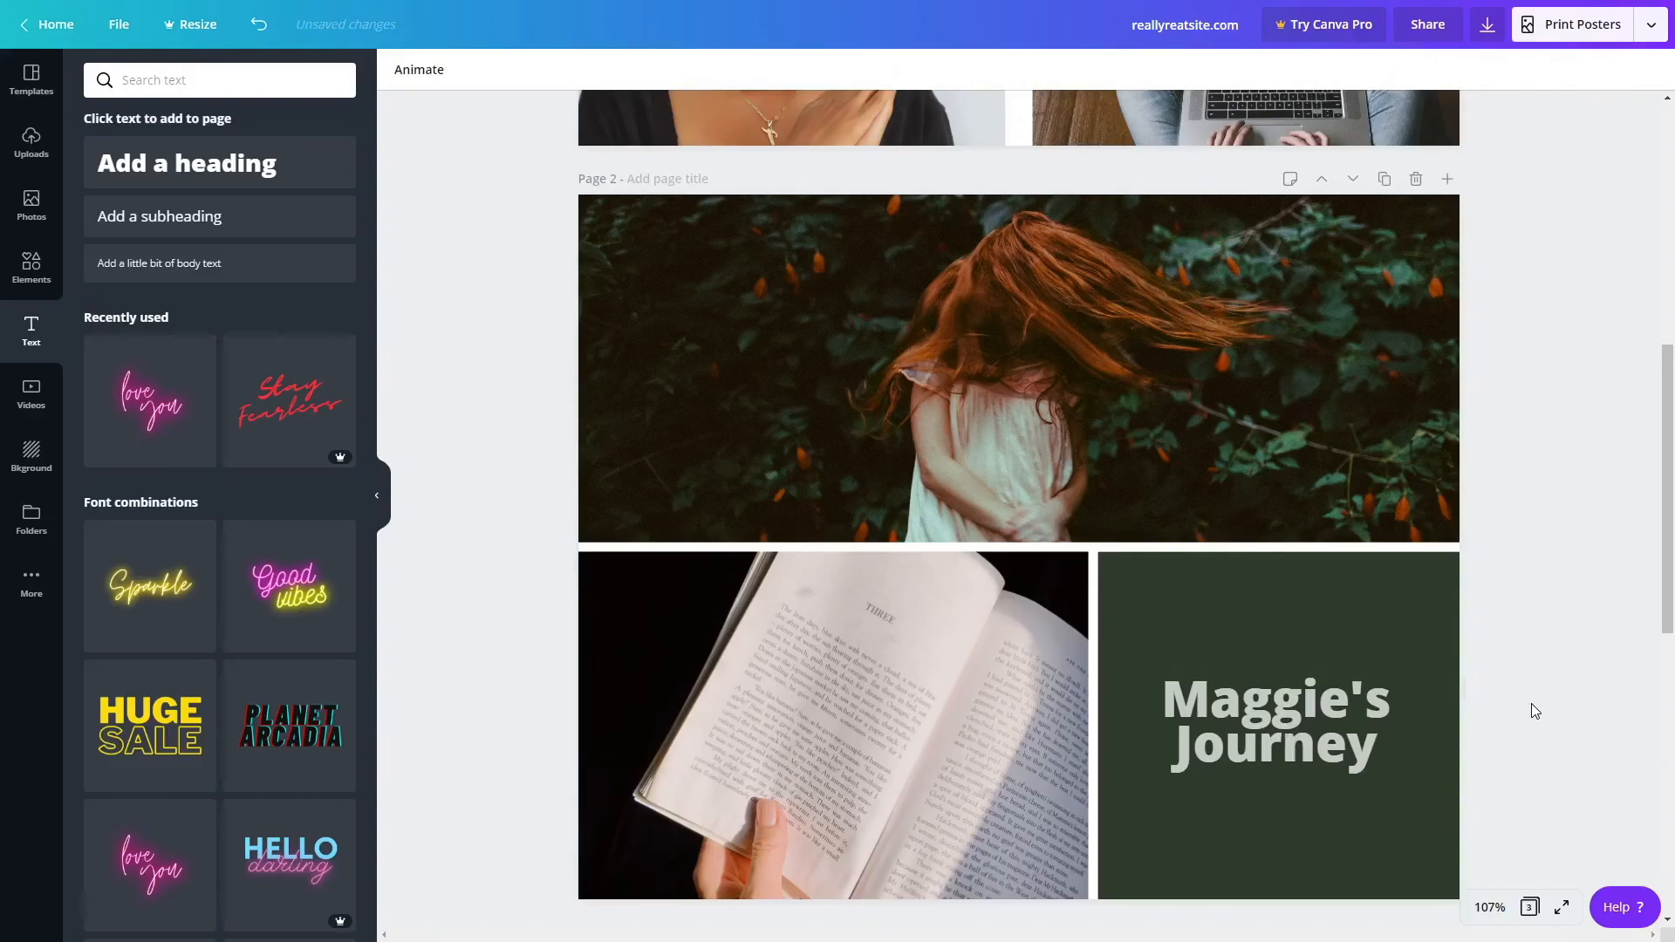
scroll(1534, 711, "up", 8)
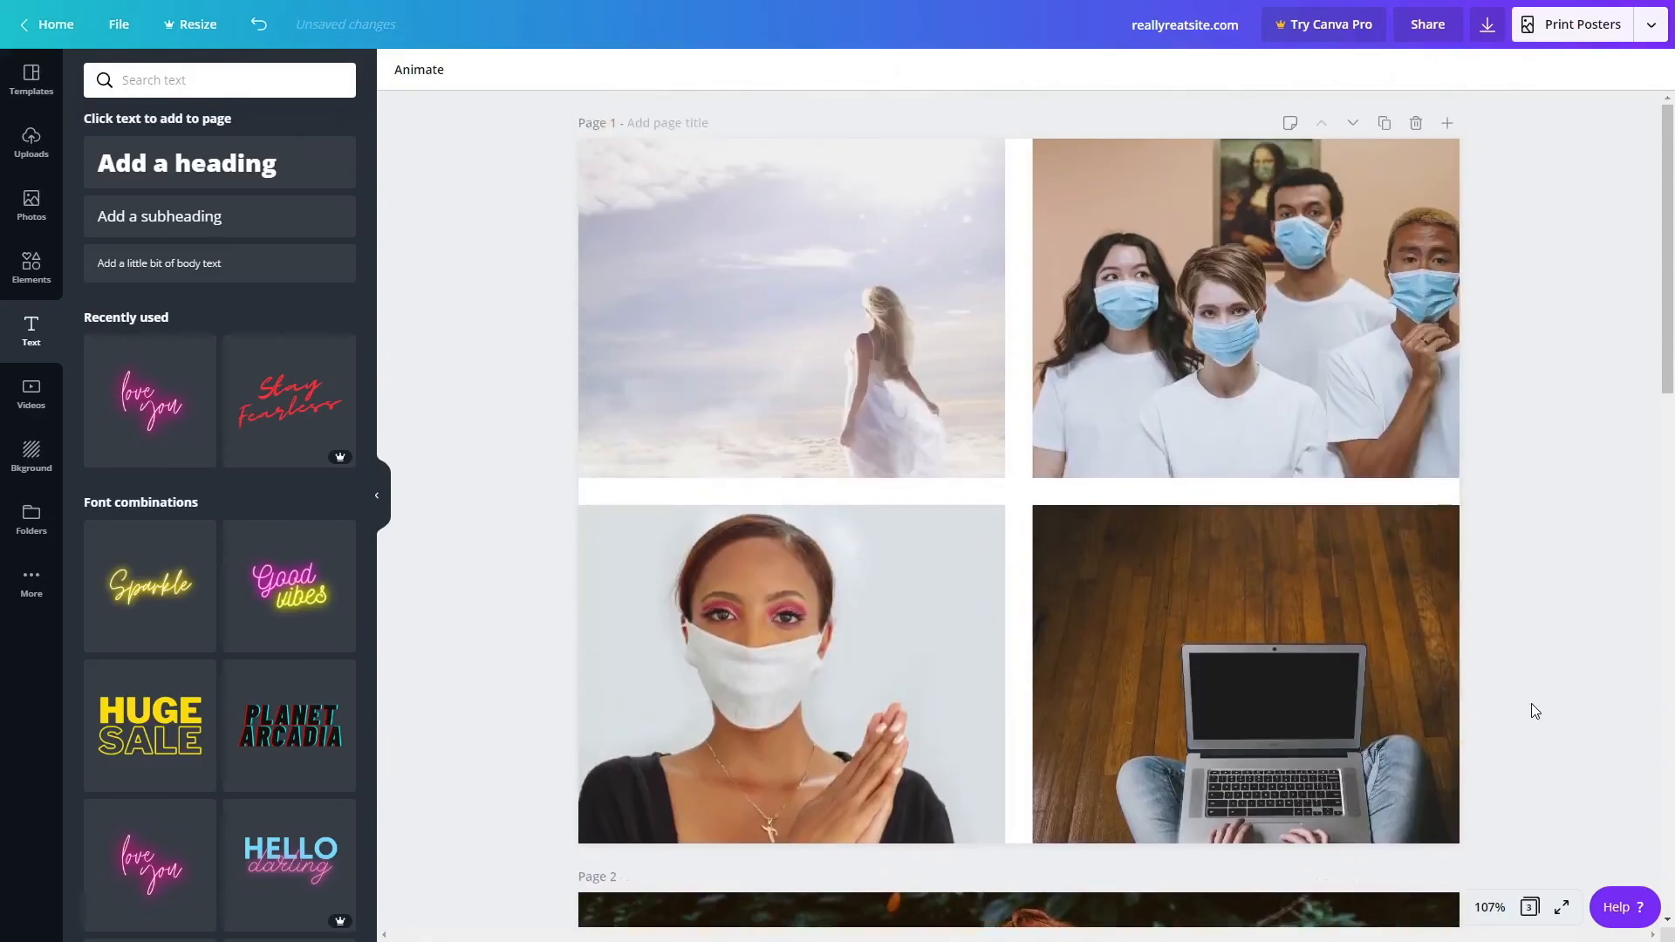
Search the photos for "teen girl" and set the long-haired girl in the grassy field as page 3's background.
scroll(1536, 711, "down", 5)
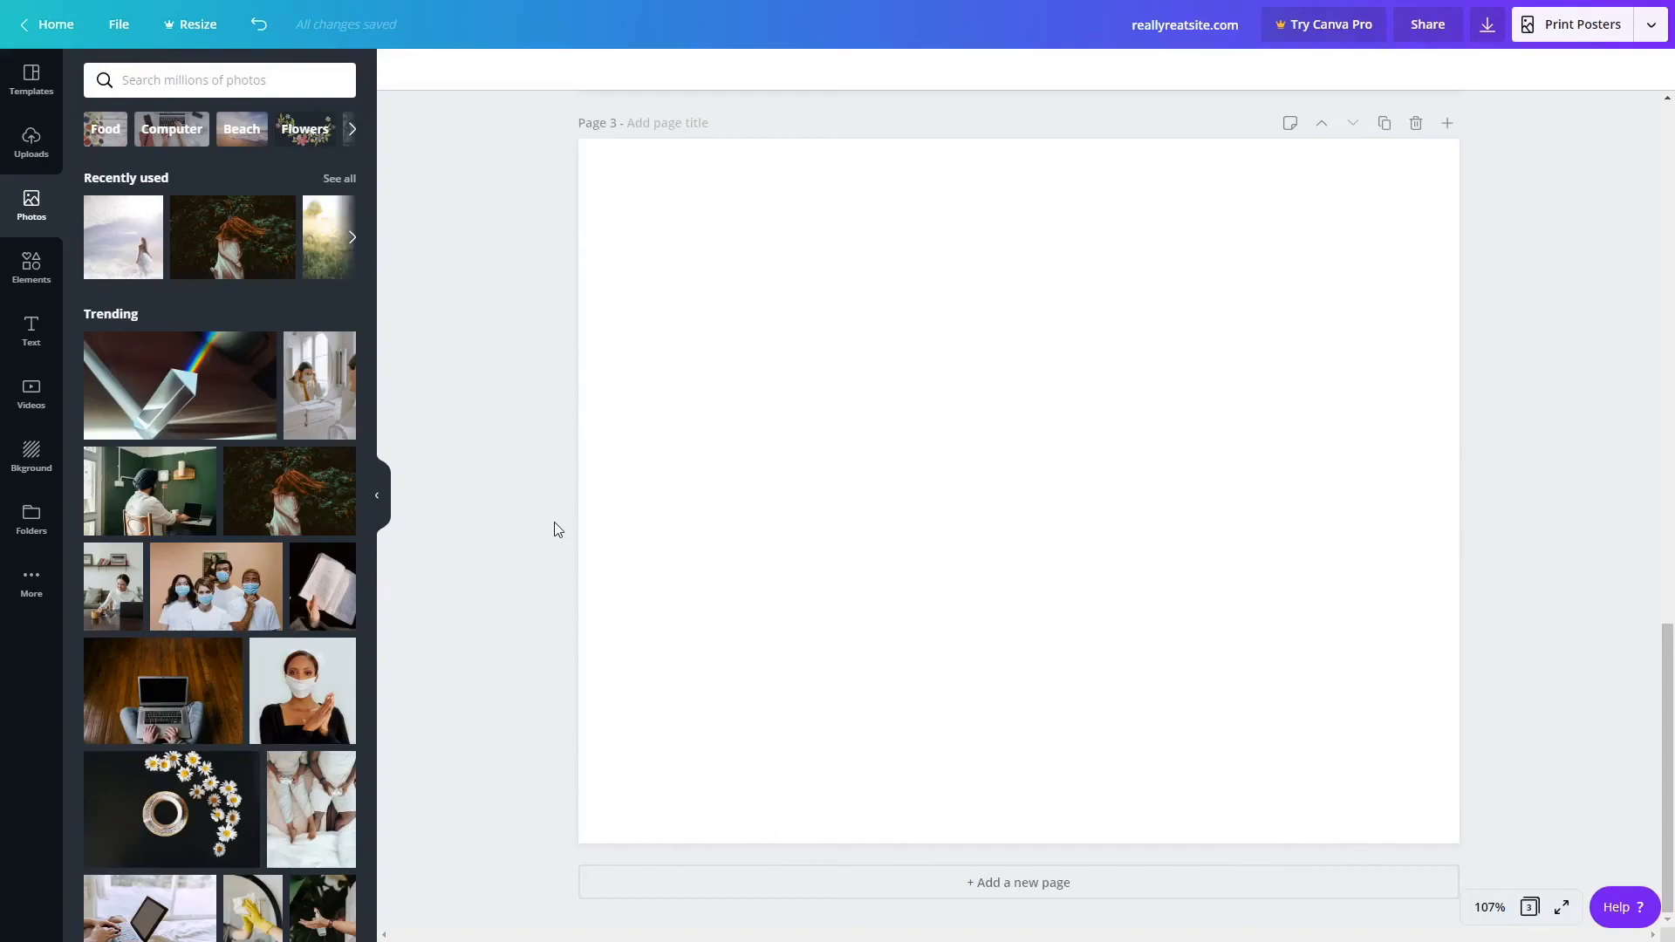
left_click(310, 81)
type("teen girl")
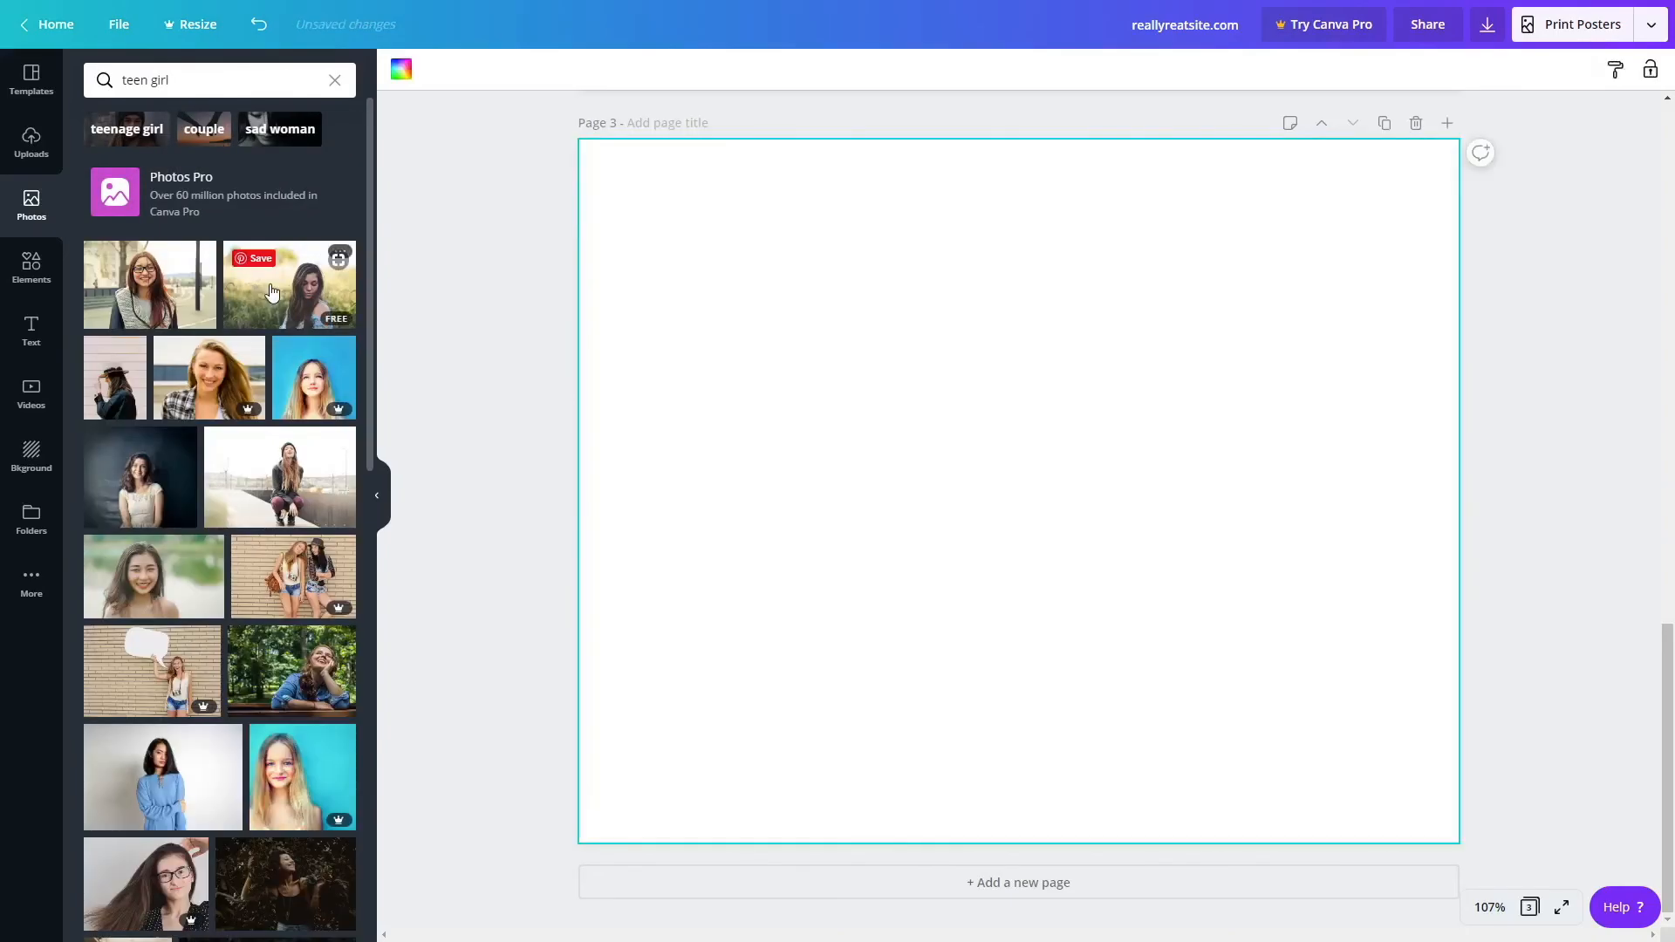
left_click_drag(272, 292, 965, 337)
Reposition page 3's background photo to the right within its crop until its left edge meets the page edge.
double_click(1012, 353)
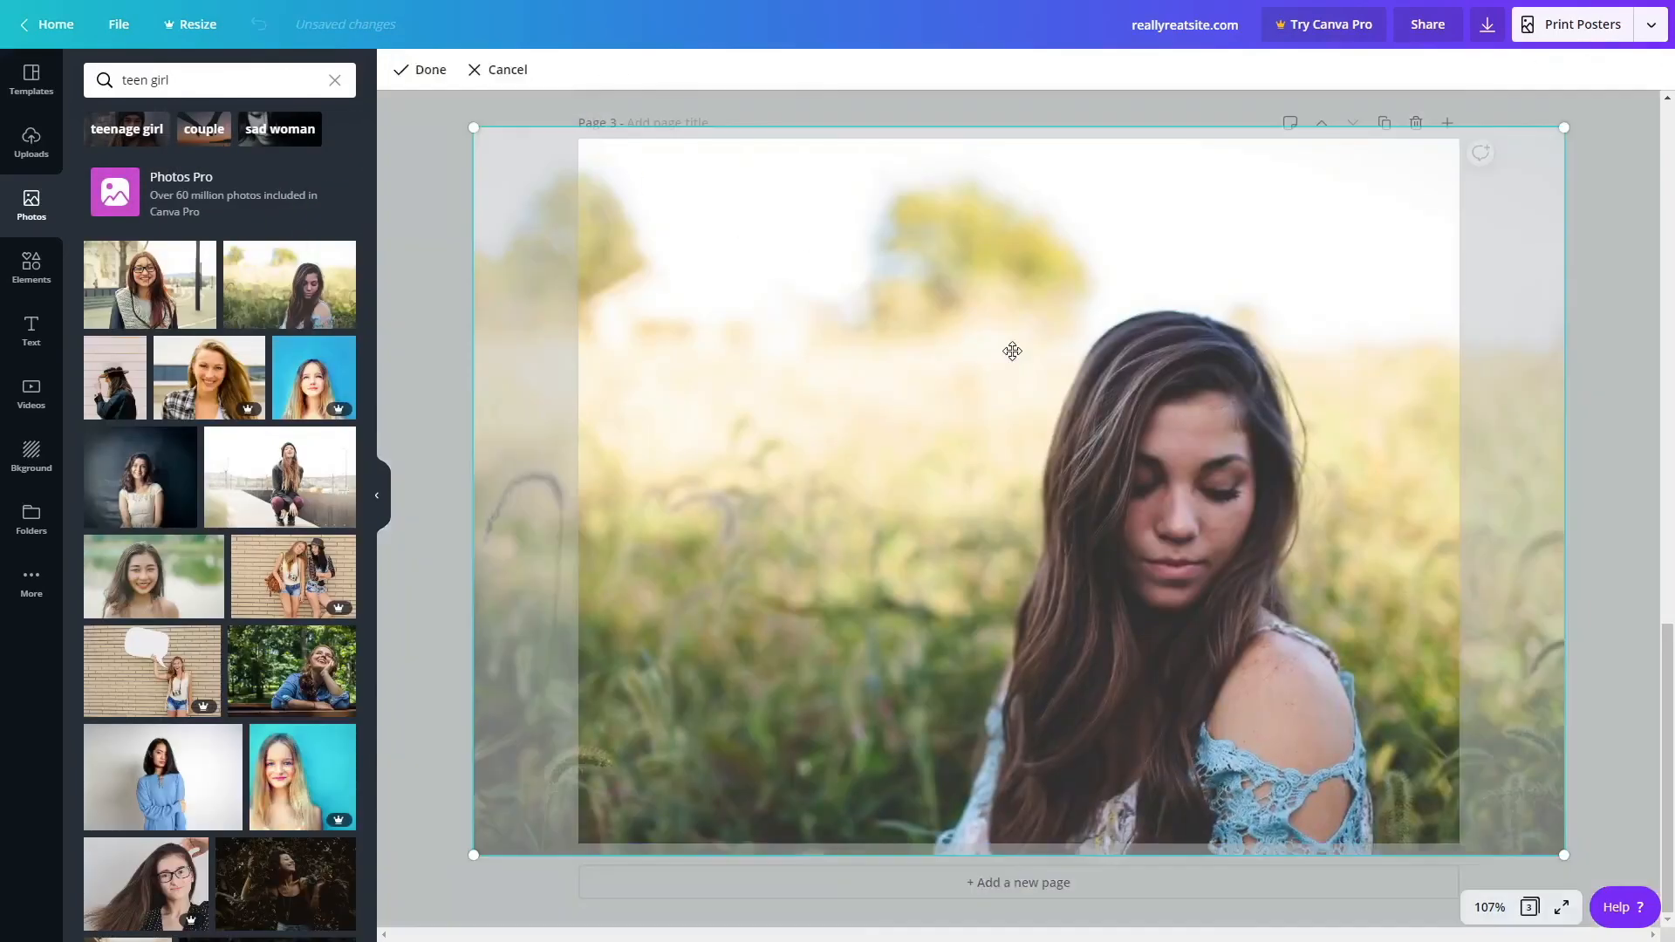
left_click_drag(1013, 352, 1096, 187)
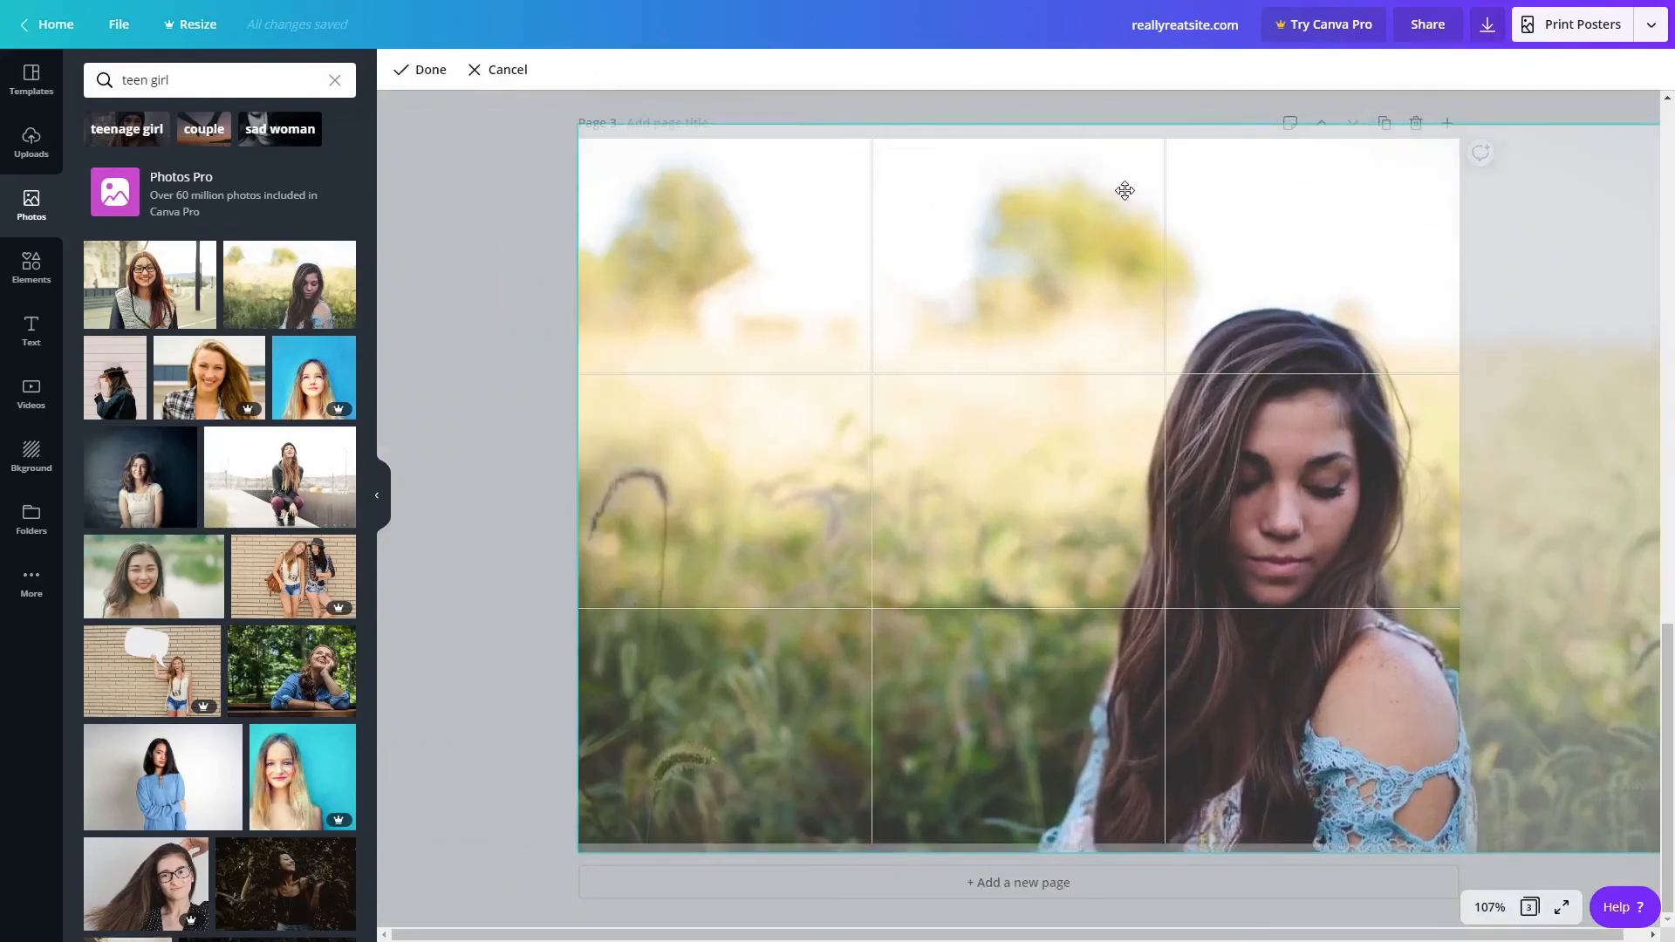
left_click(427, 74)
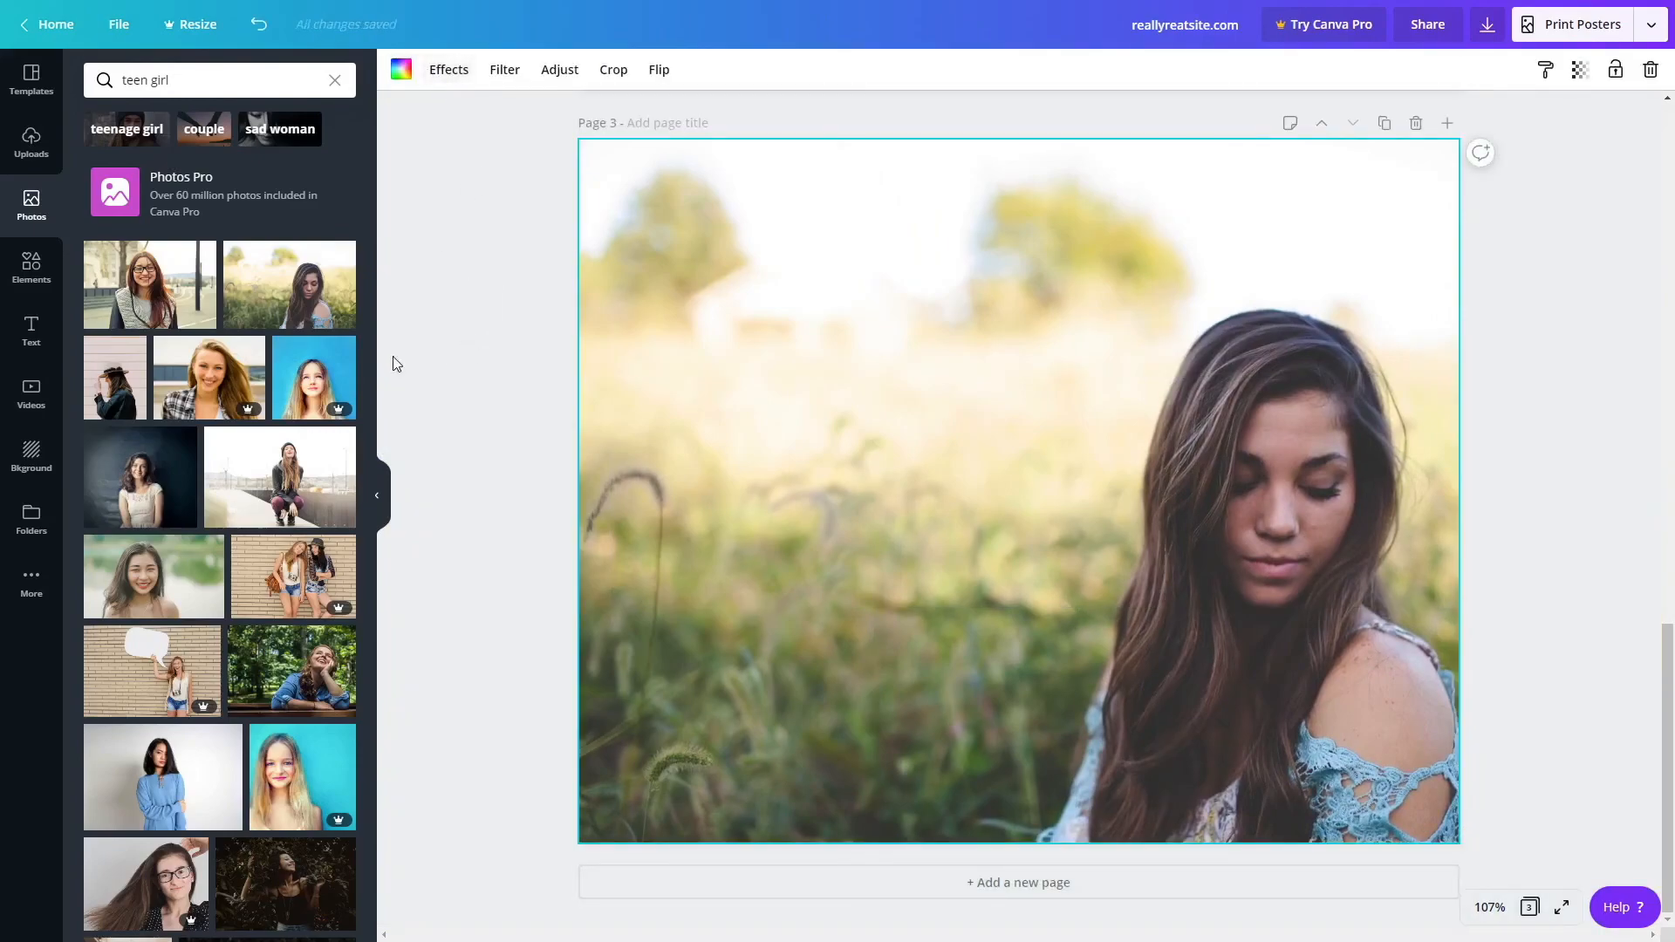
Add the pink script "Sweet" font combination to page 3.
left_click(35, 336)
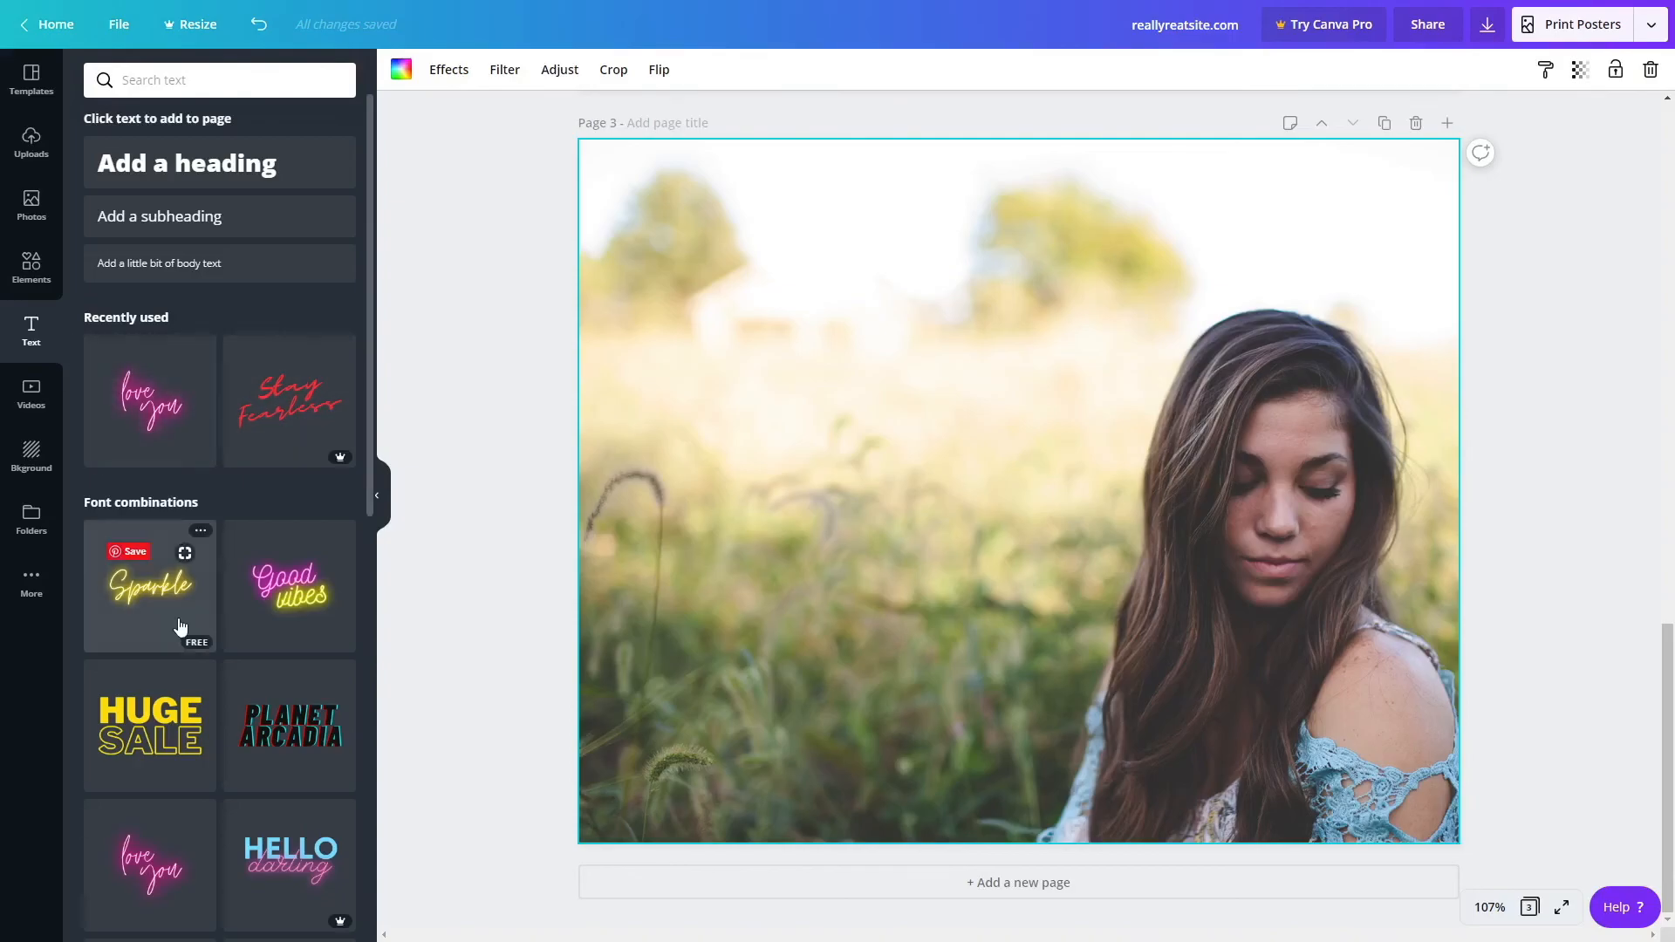
scroll(179, 626, "down", 4)
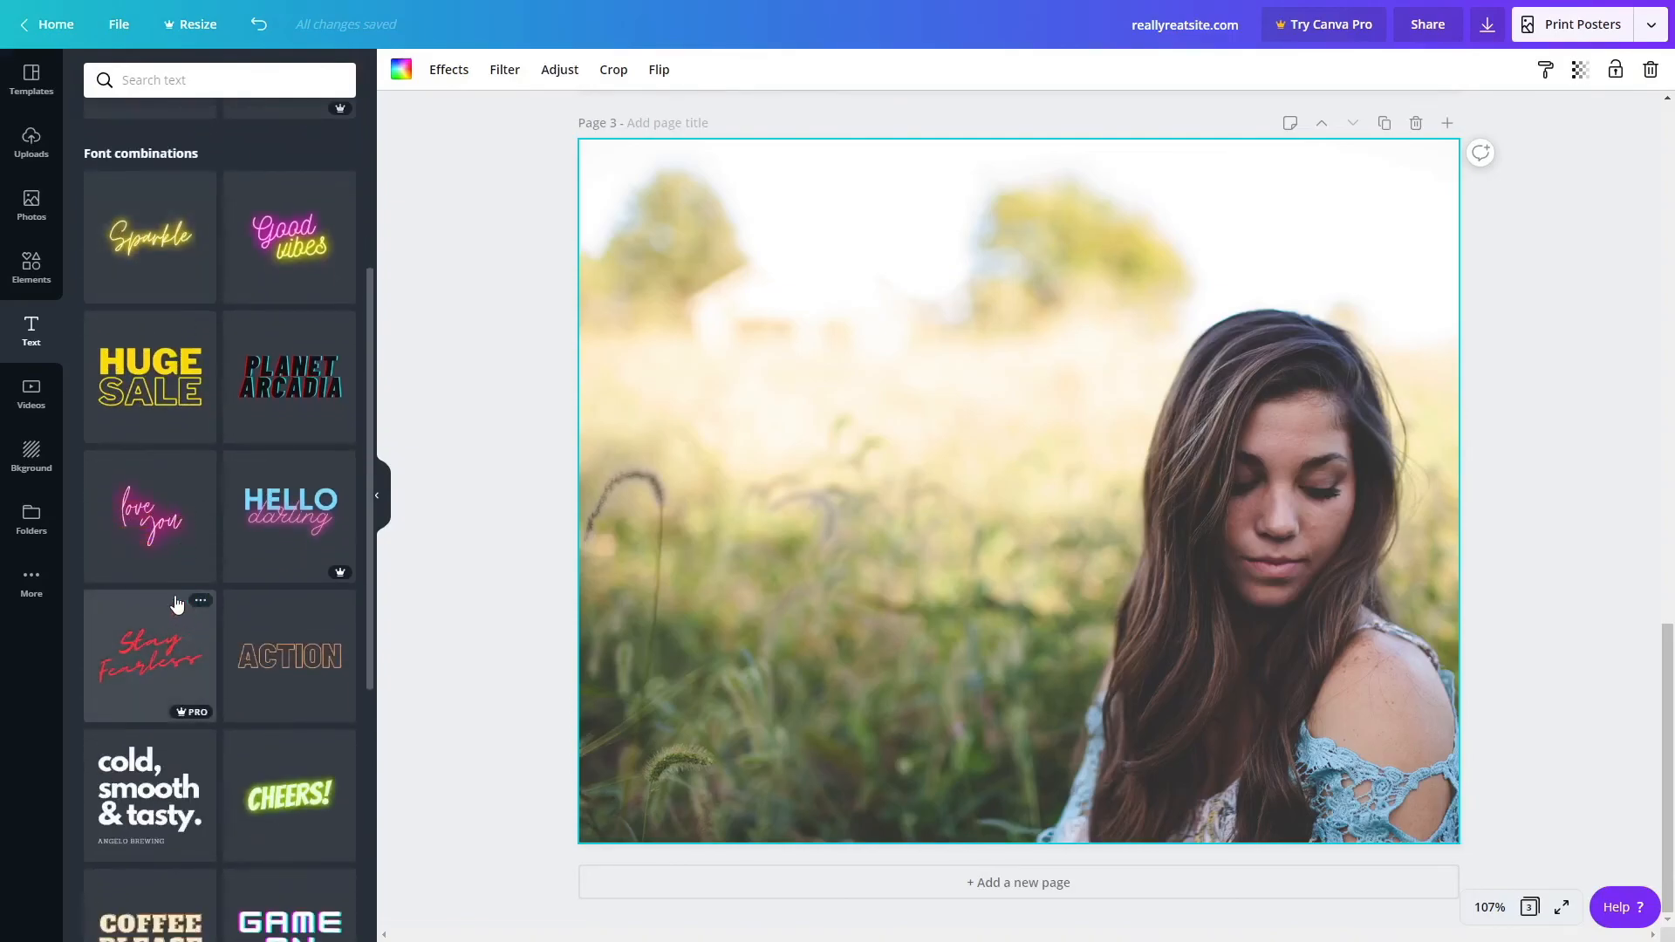
scroll(178, 622, "down", 3)
scroll(176, 603, "down", 1)
scroll(178, 604, "down", 3)
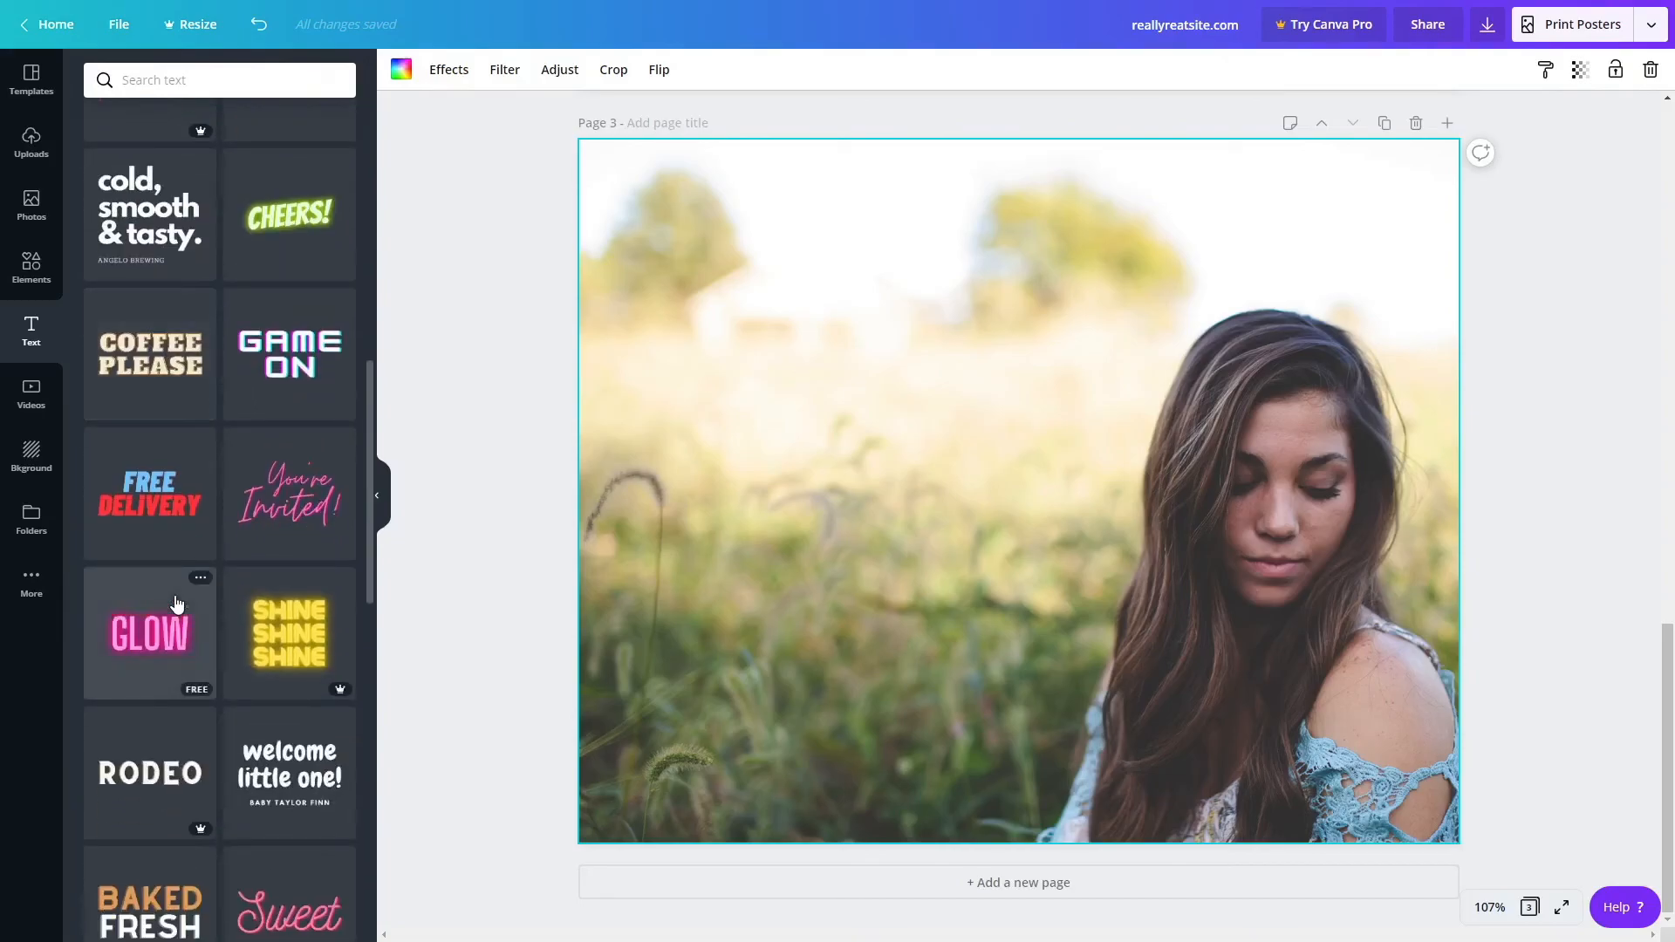
scroll(176, 603, "down", 4)
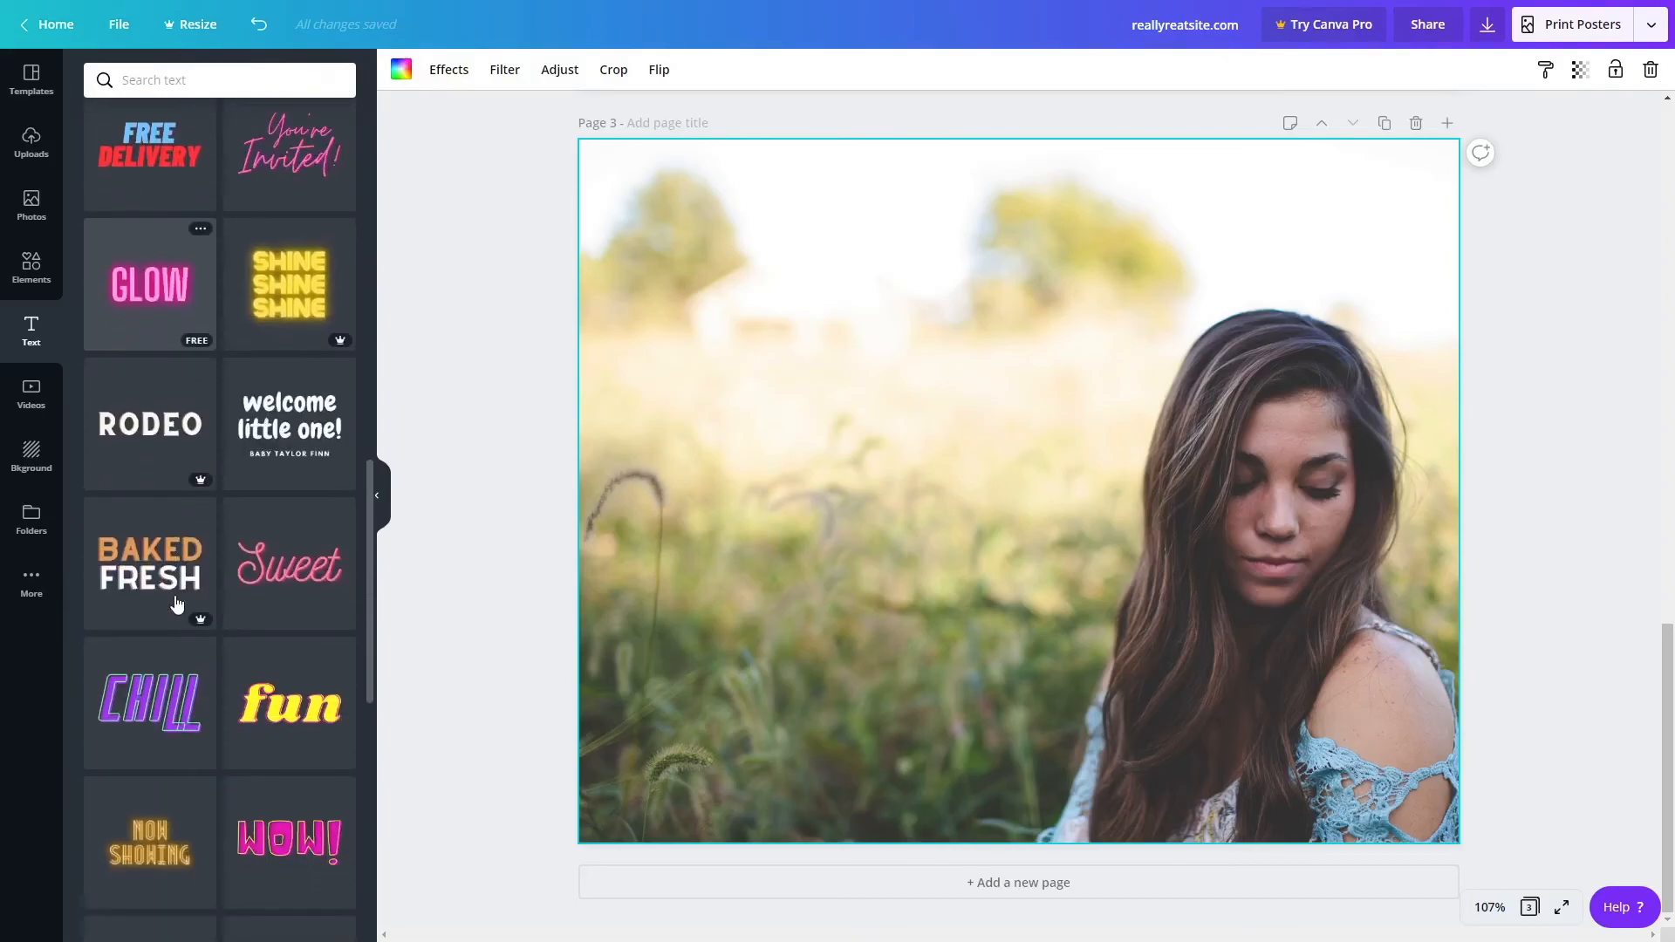
left_click(249, 572)
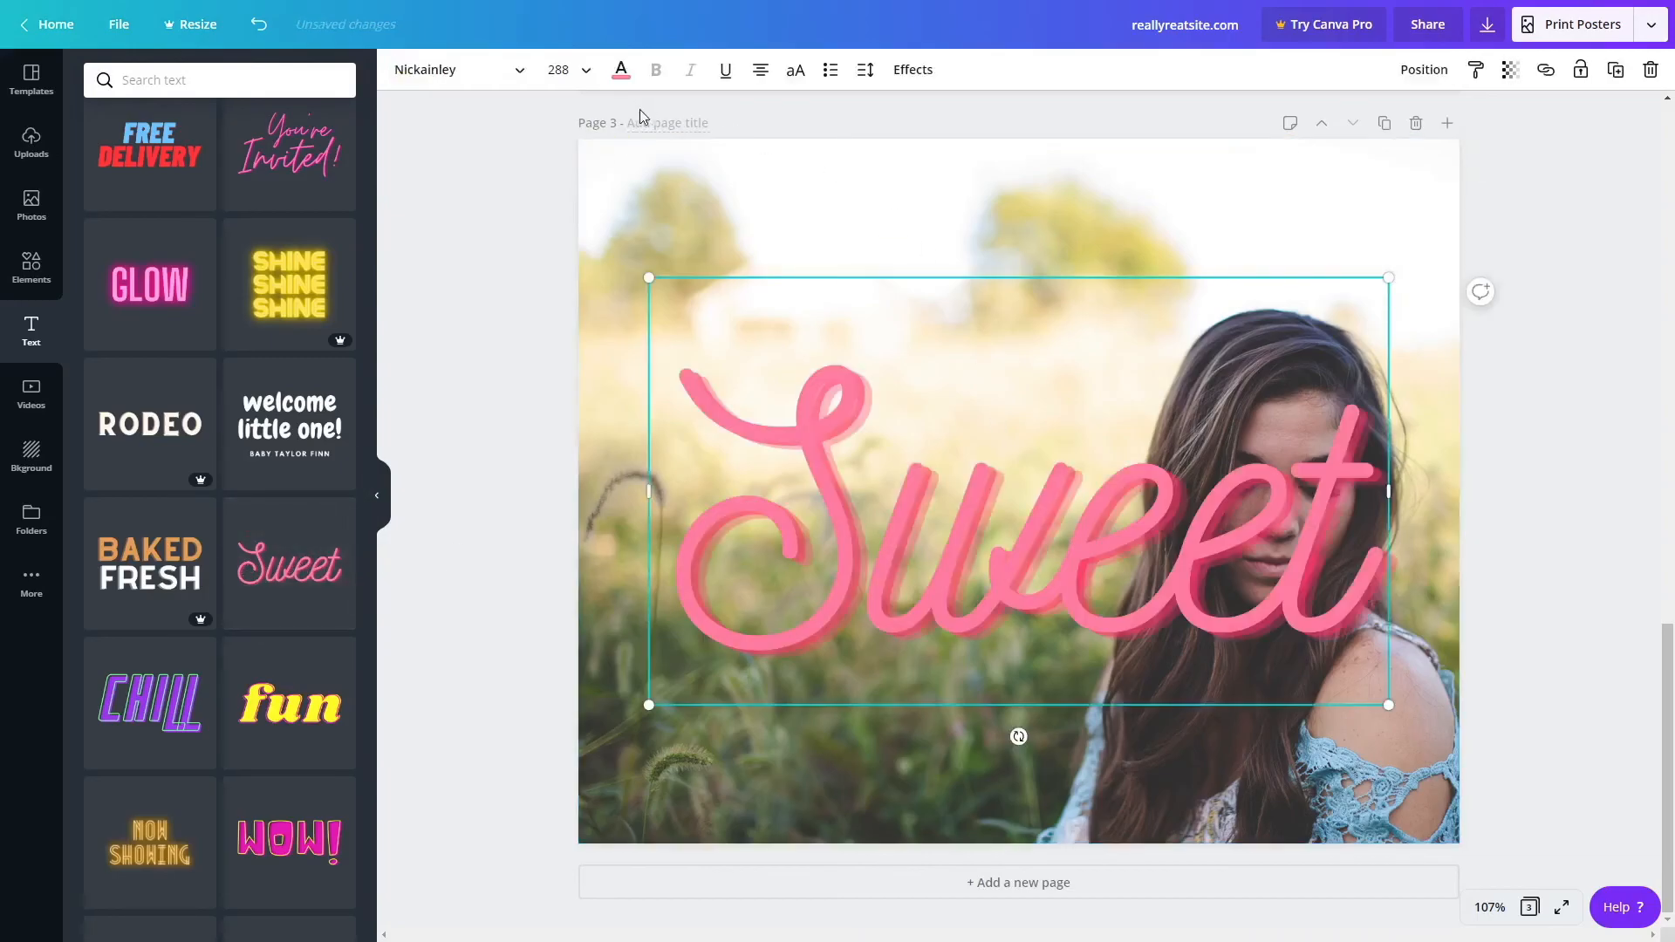
Try mauve, dark gray and tan from the background photo's palette on the "Sweet" text, and choose off-white.
left_click(620, 69)
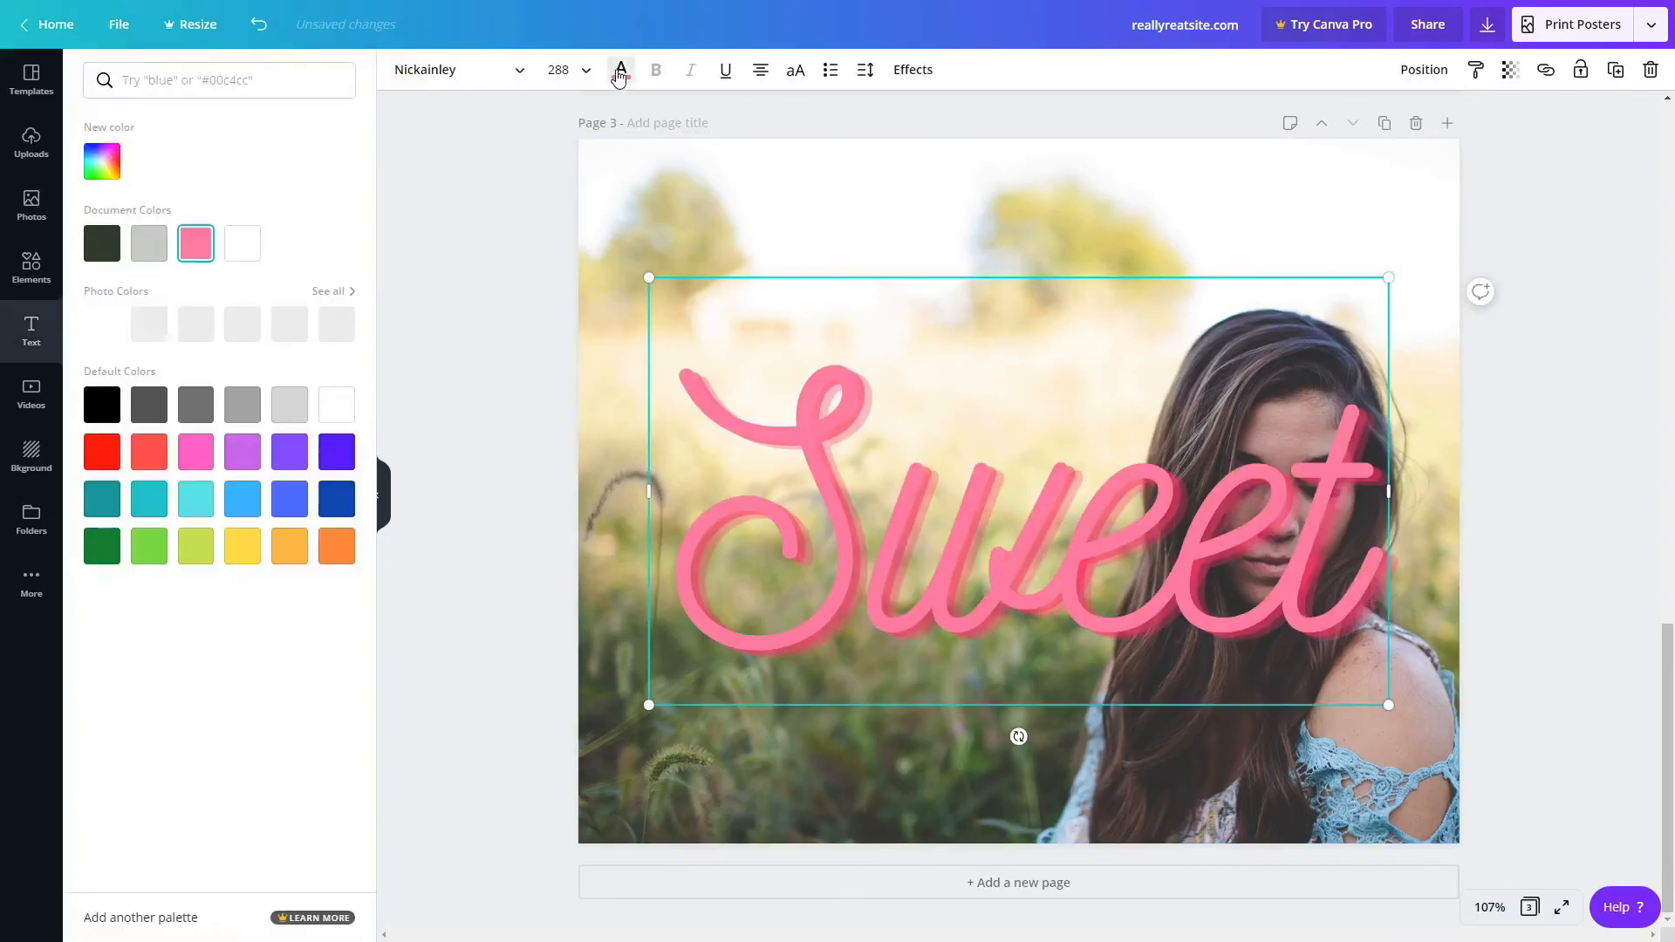
left_click(328, 293)
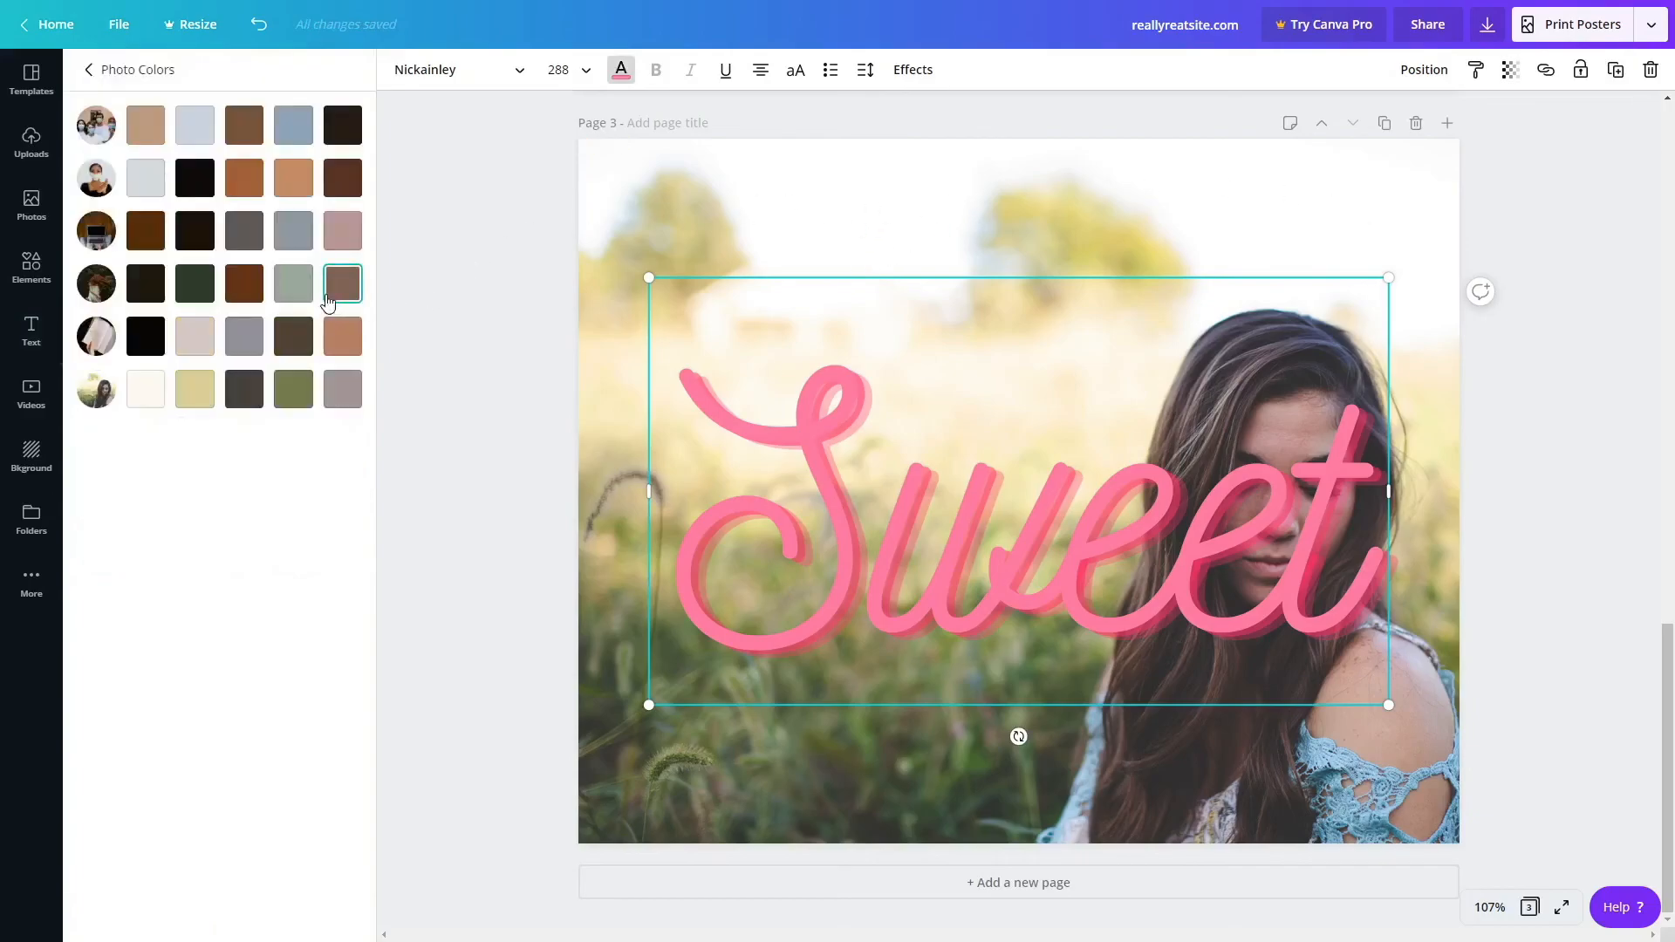
left_click(87, 73)
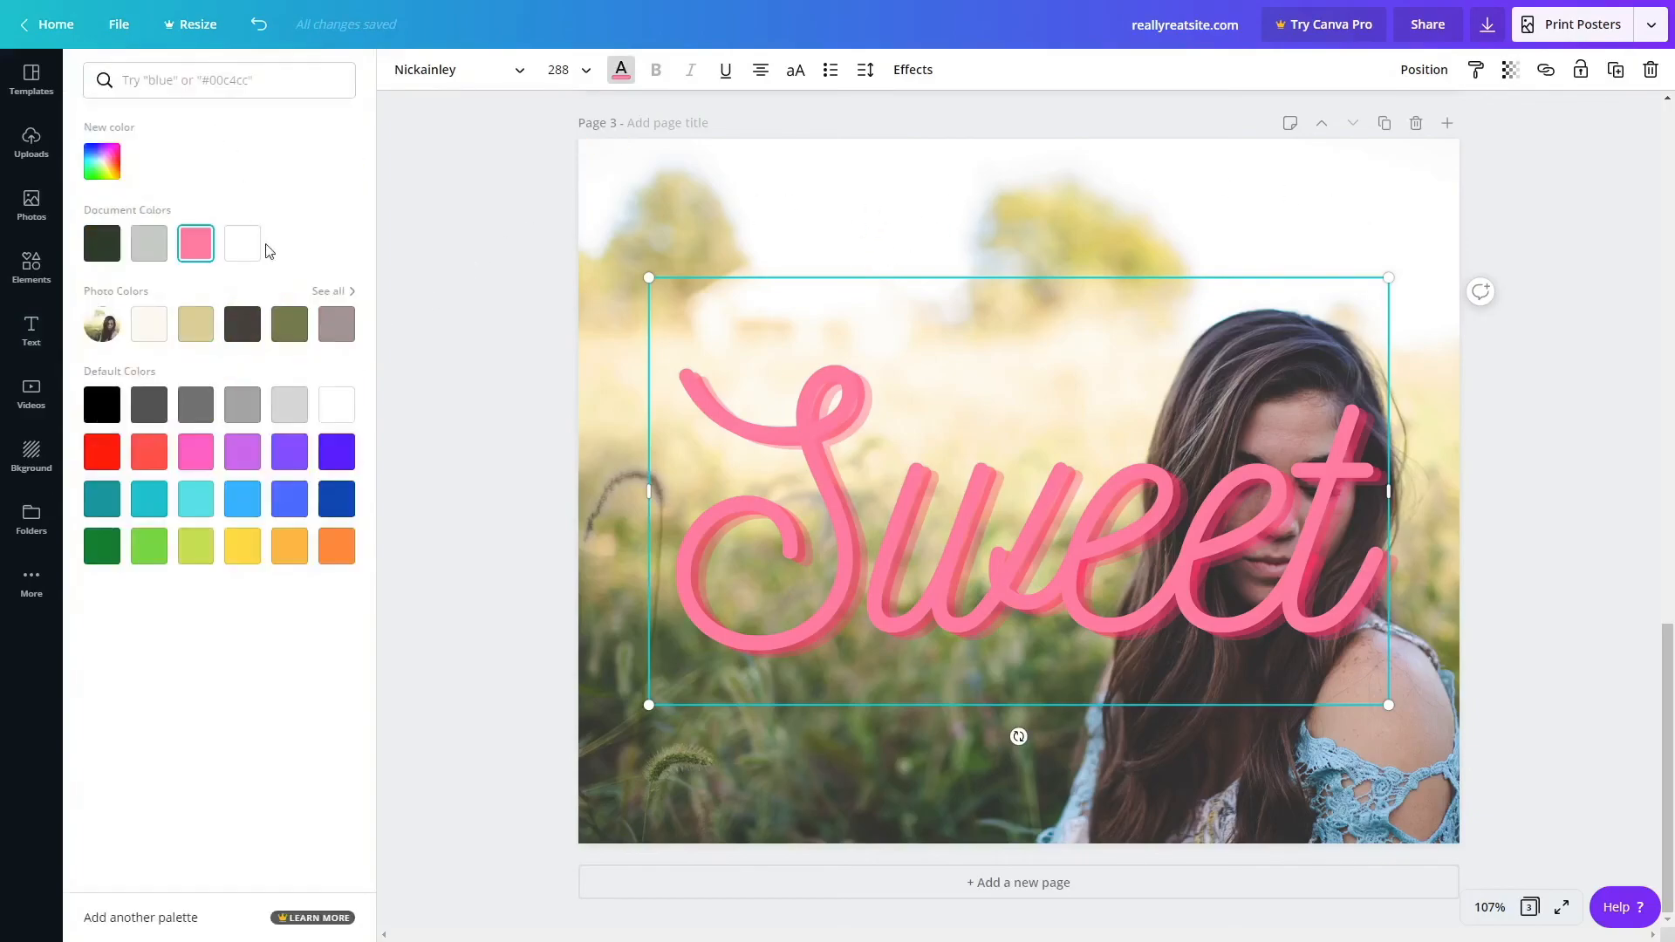
left_click(338, 331)
left_click(242, 325)
left_click(195, 332)
left_click(148, 325)
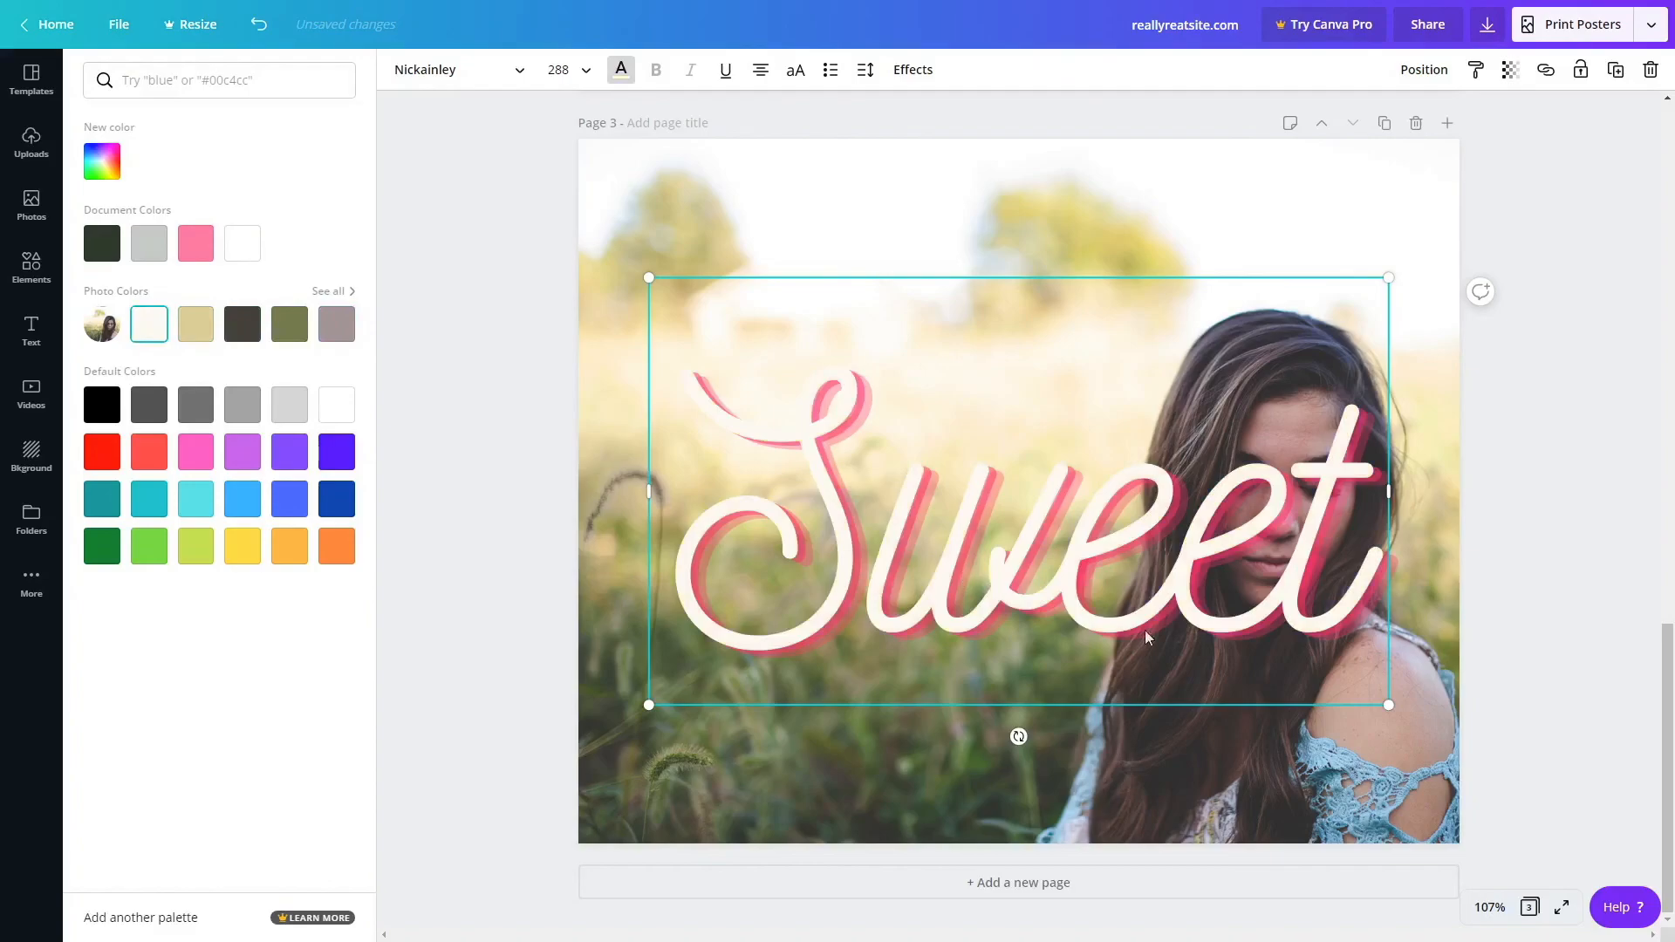
Shrink the "Sweet" text to about half the page width, place it left of the girl and tilt it slightly upward.
left_click_drag(1391, 708, 1087, 532)
left_click_drag(868, 561, 890, 563)
left_click(1562, 533)
left_click_drag(885, 429, 858, 516)
left_click(1551, 527)
scroll(1552, 527, "up", 3)
scroll(1551, 527, "down", 3)
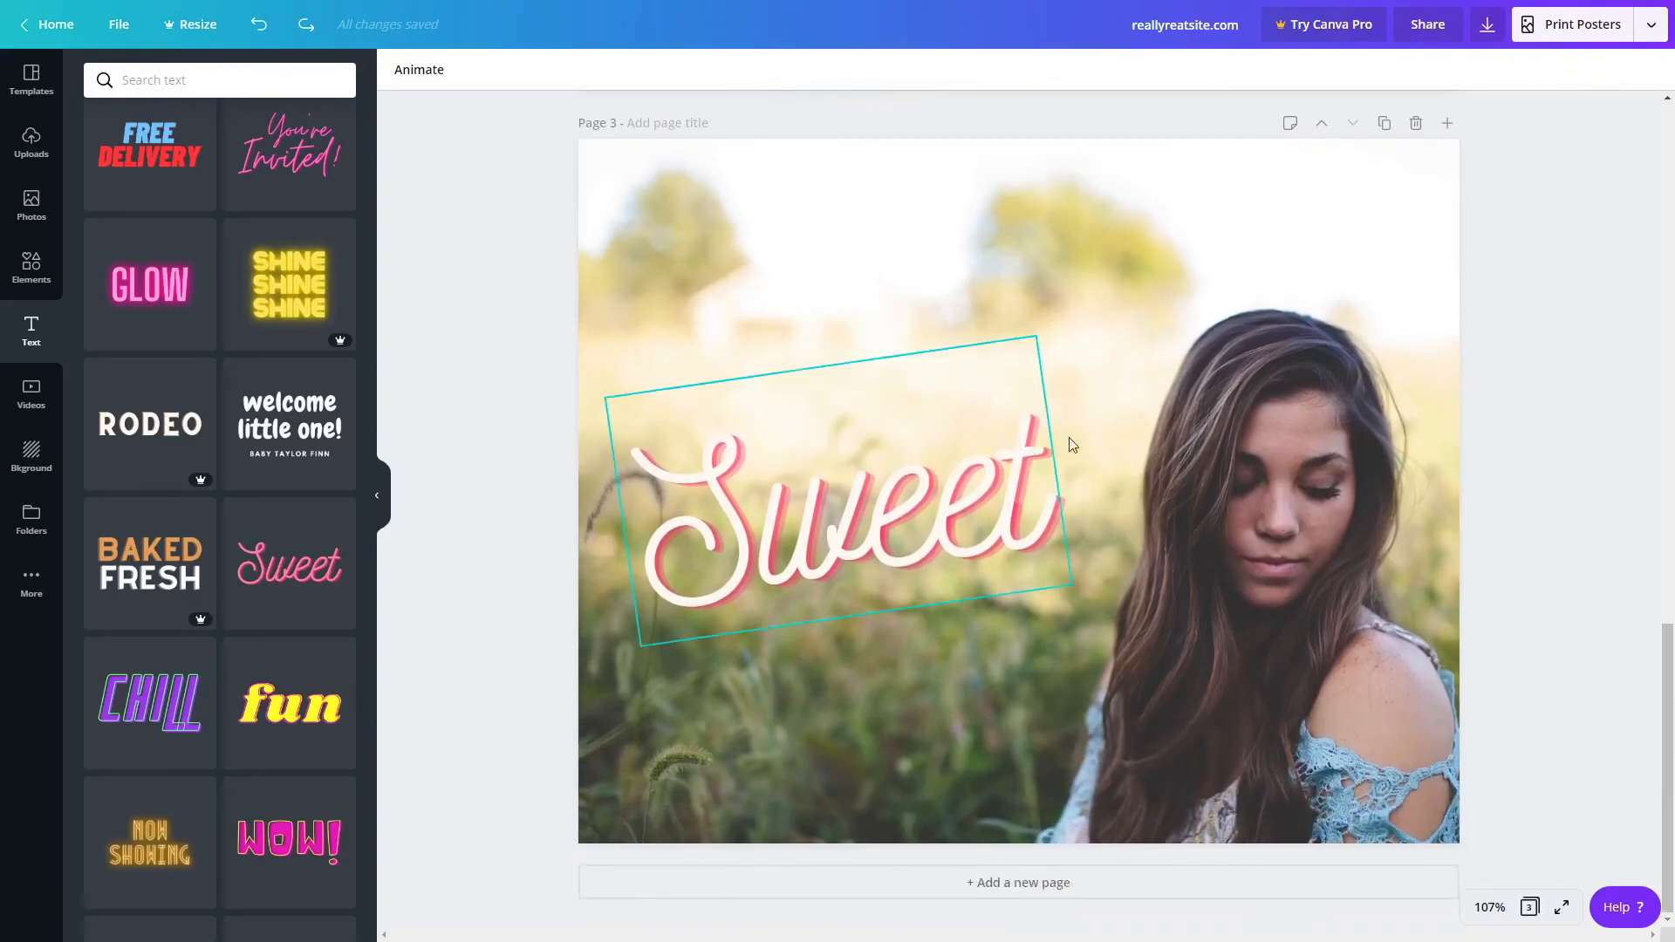
Delete the page with the "Sweet" text and the four-photo page, and clear the content of the remaining page.
left_click(1417, 123)
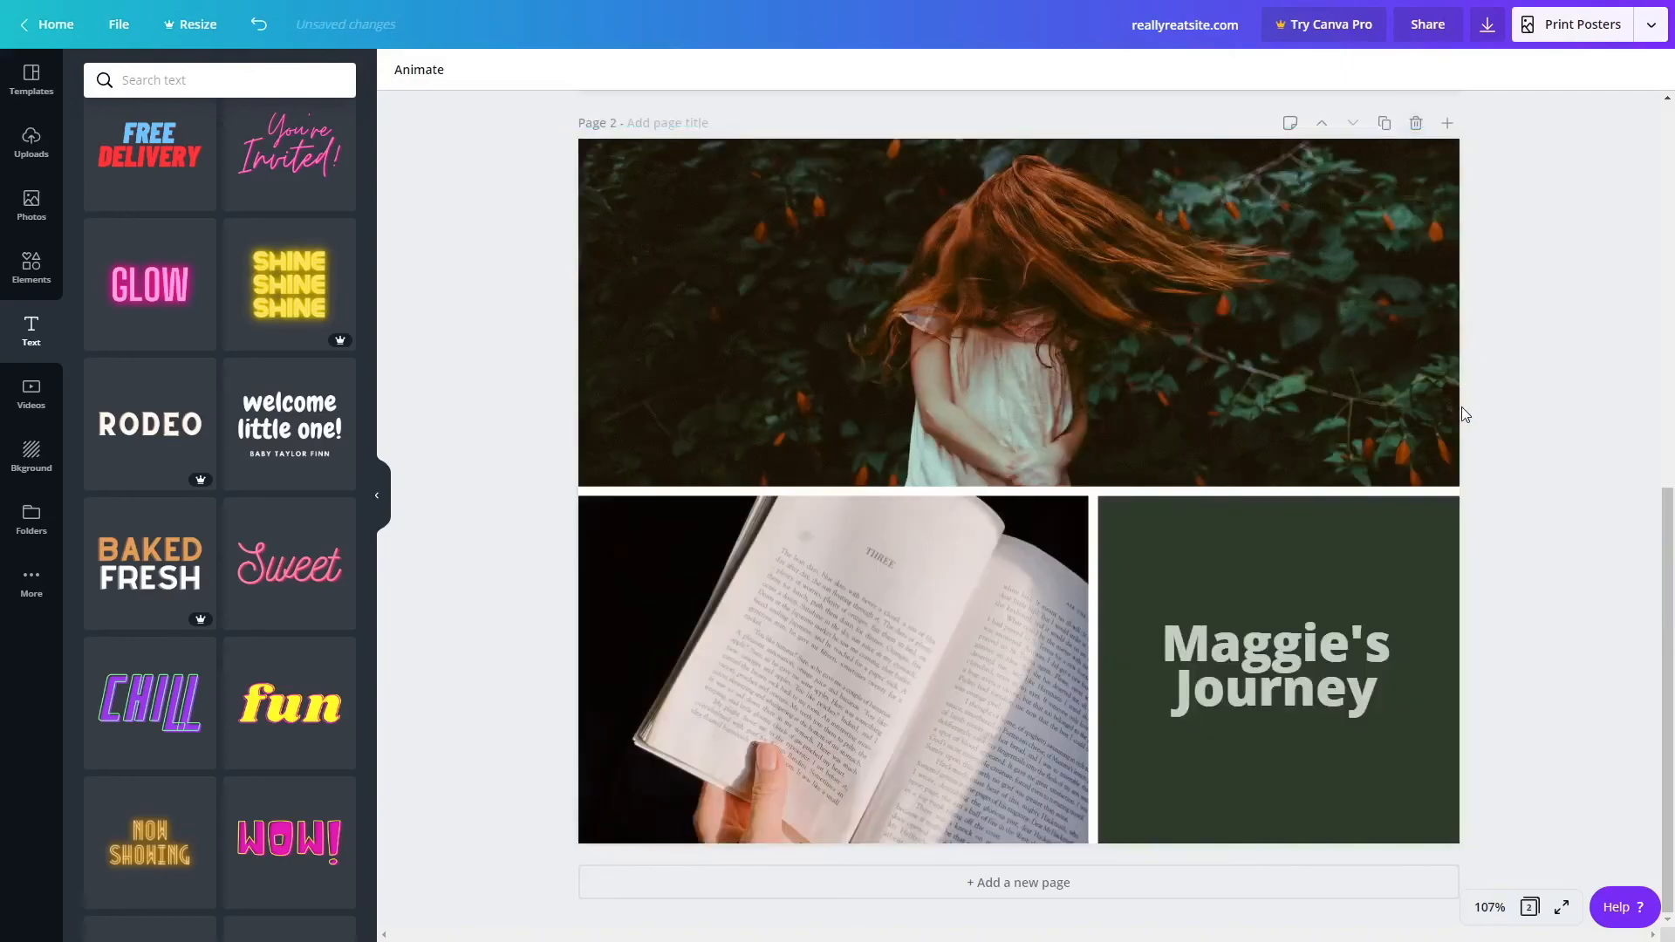
scroll(1462, 406, "up", 8)
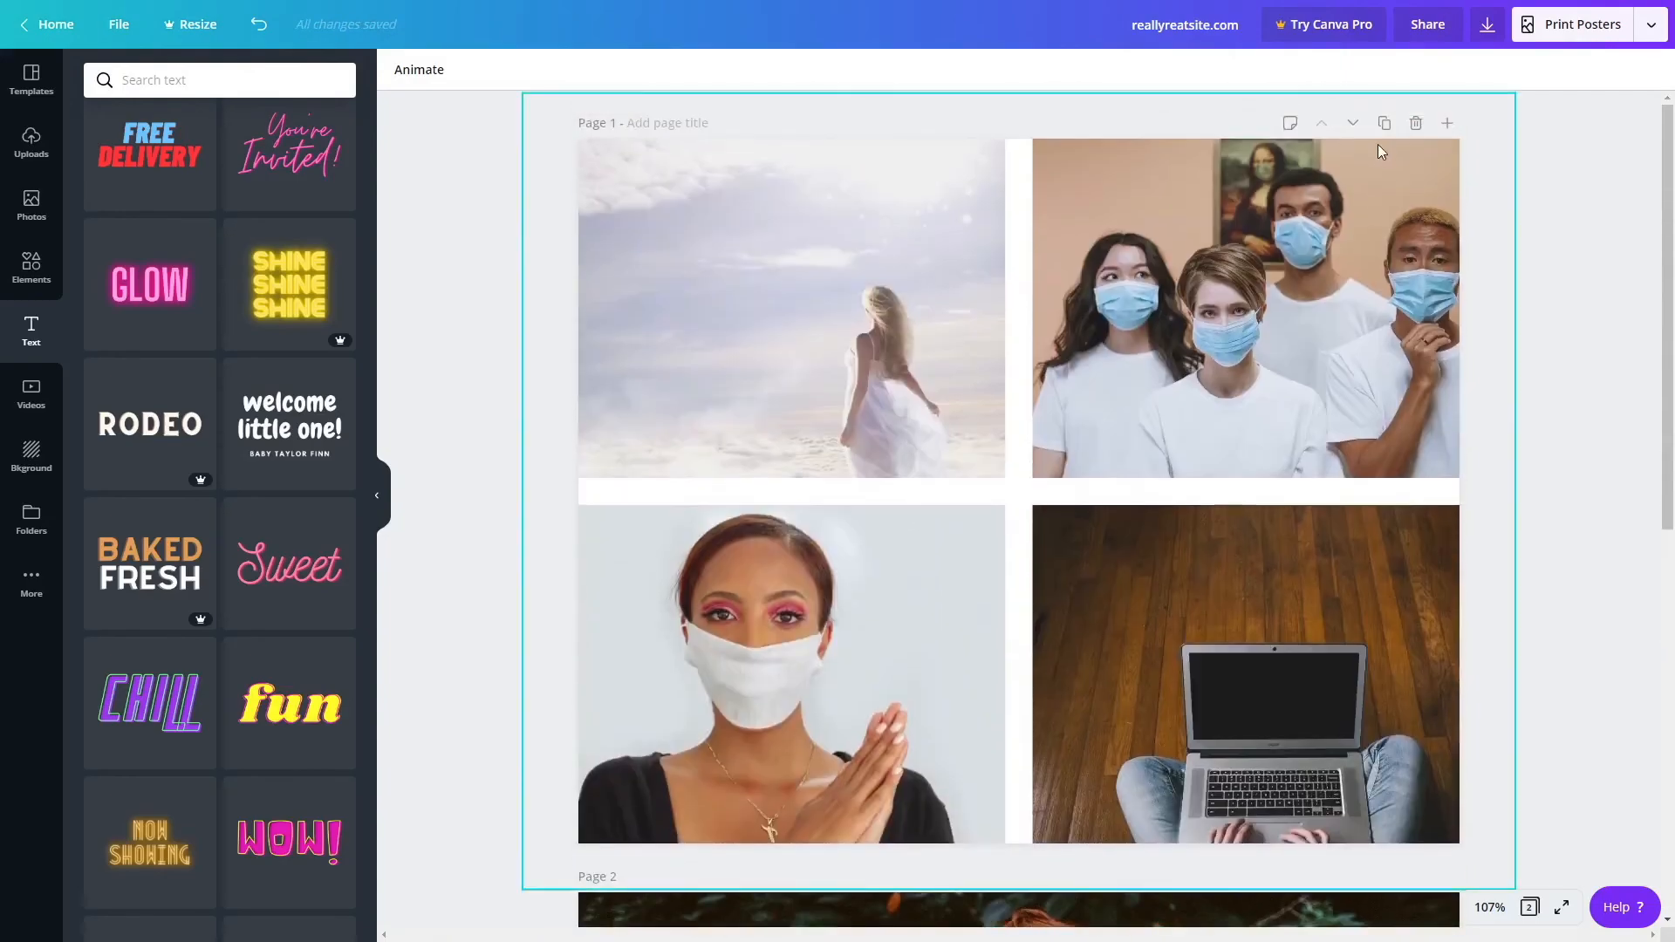
left_click(1417, 123)
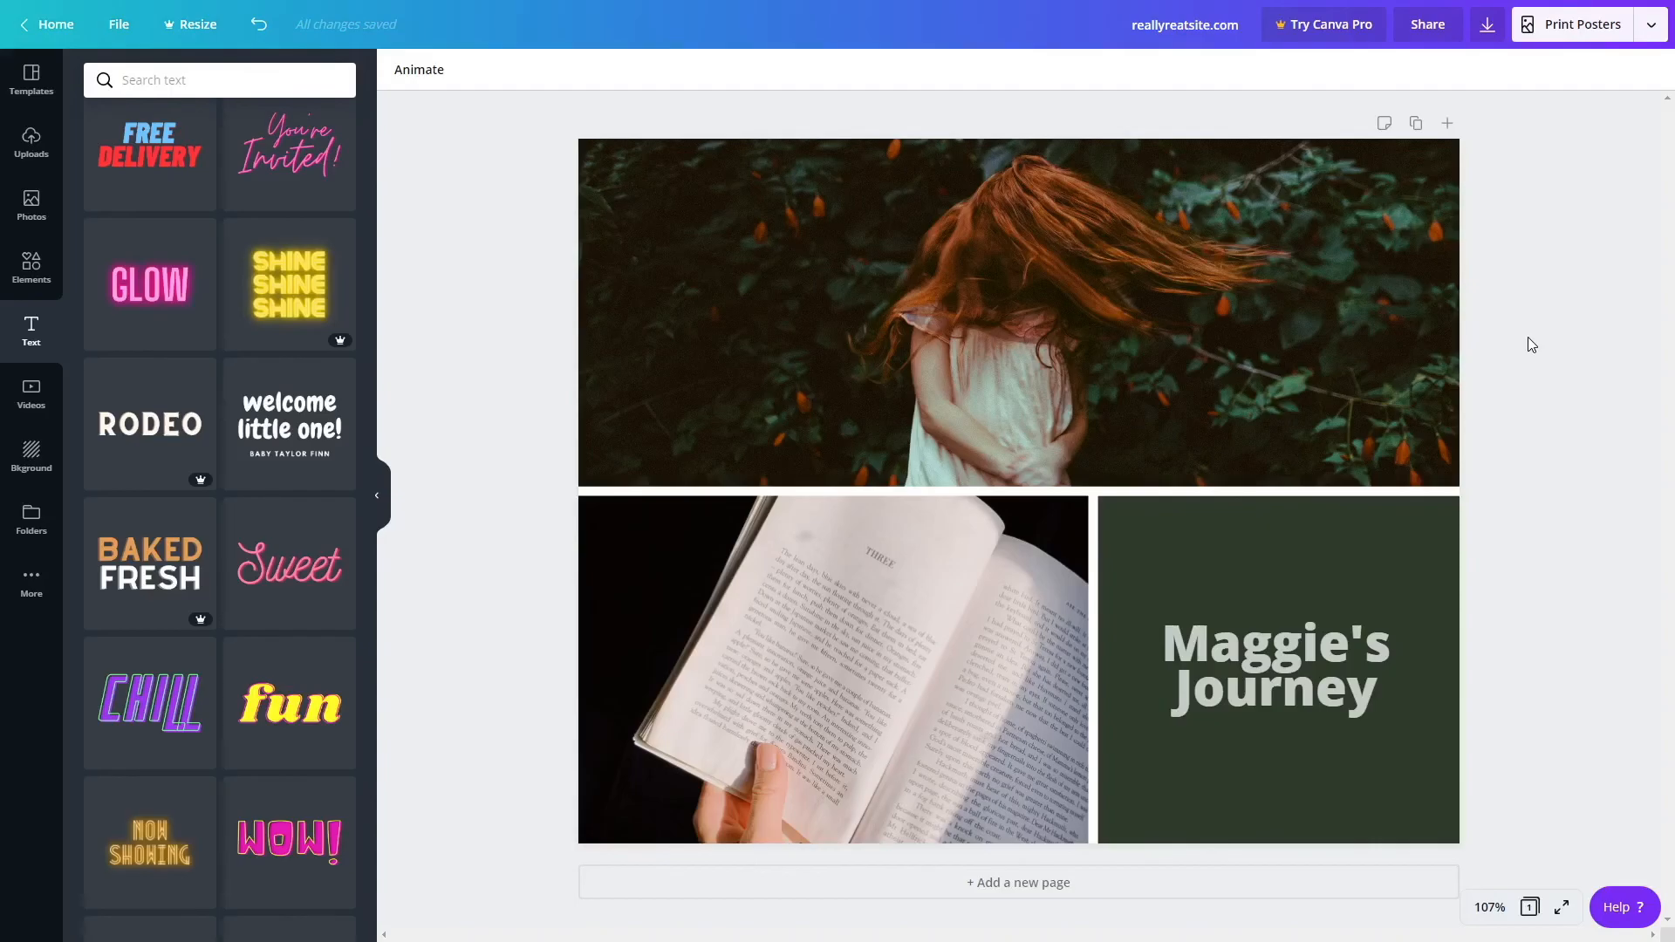
key("ctrl+z")
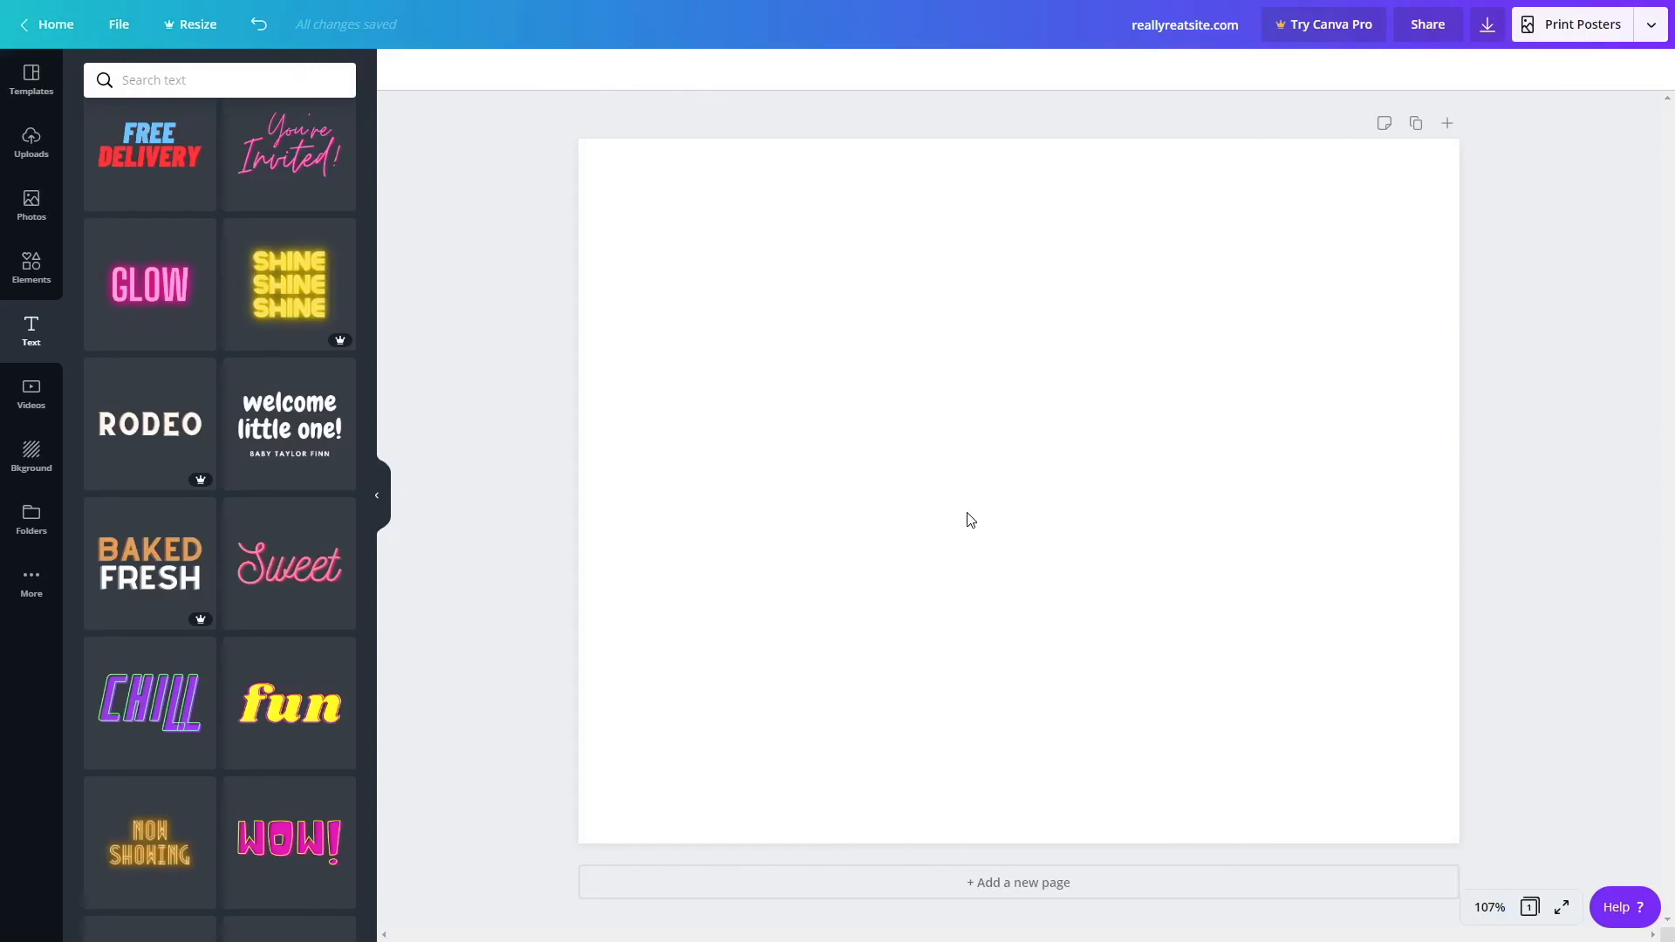
Add the frame made of three stacked brush strokes from the Frames elements to the blank page.
left_click(36, 272)
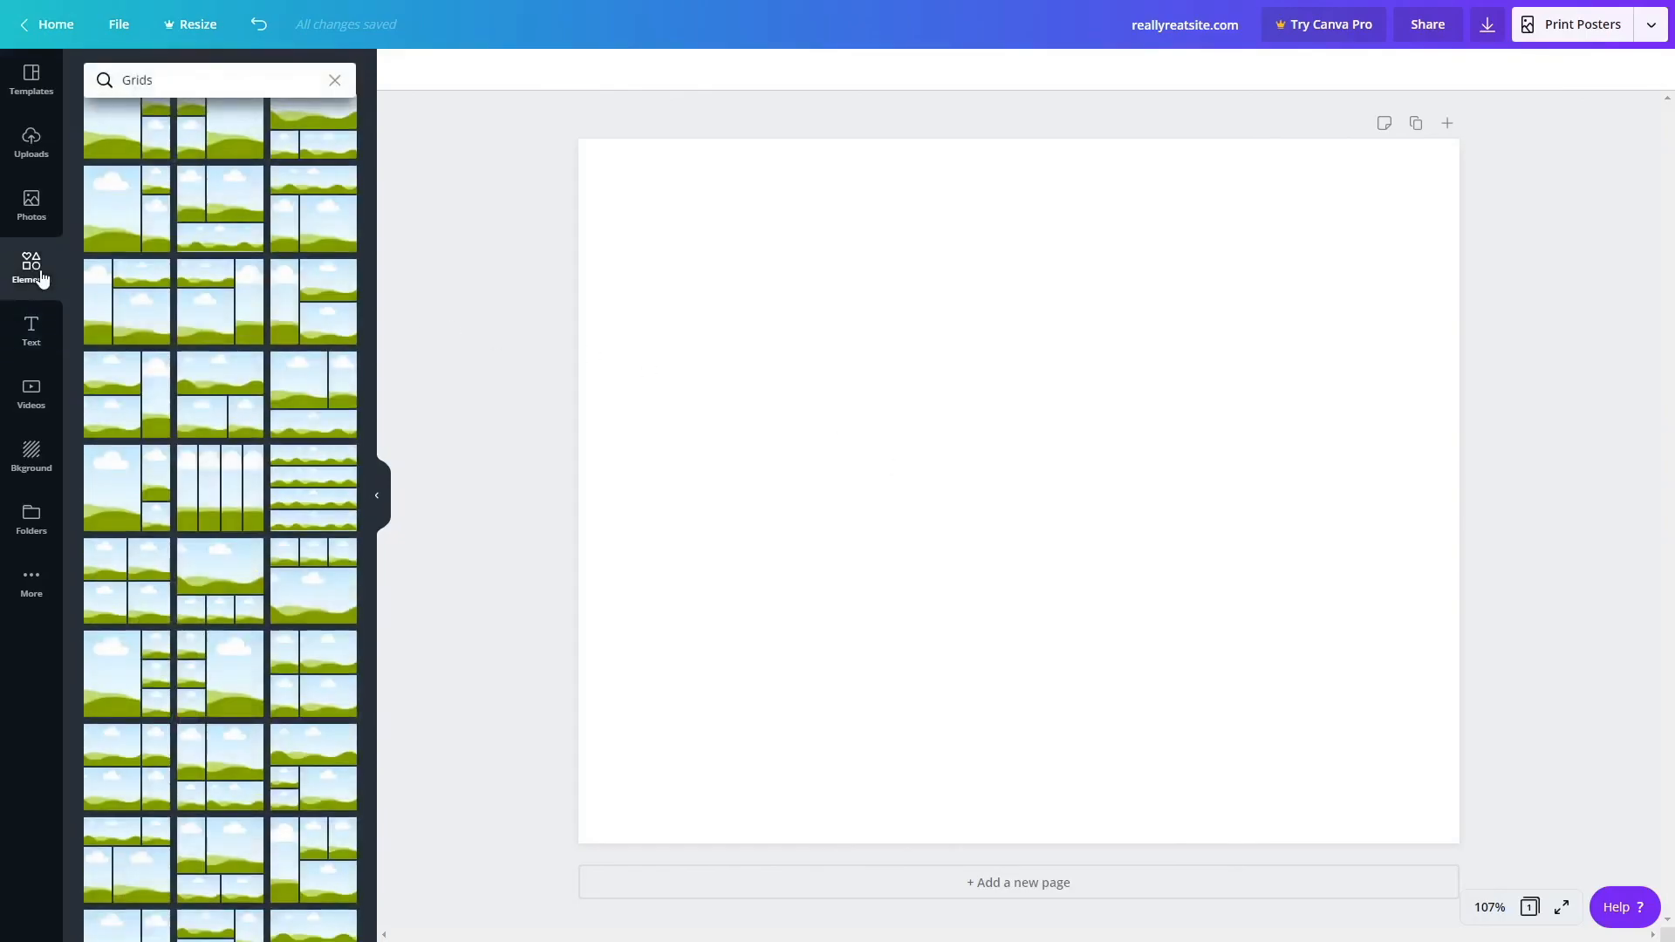
left_click(334, 79)
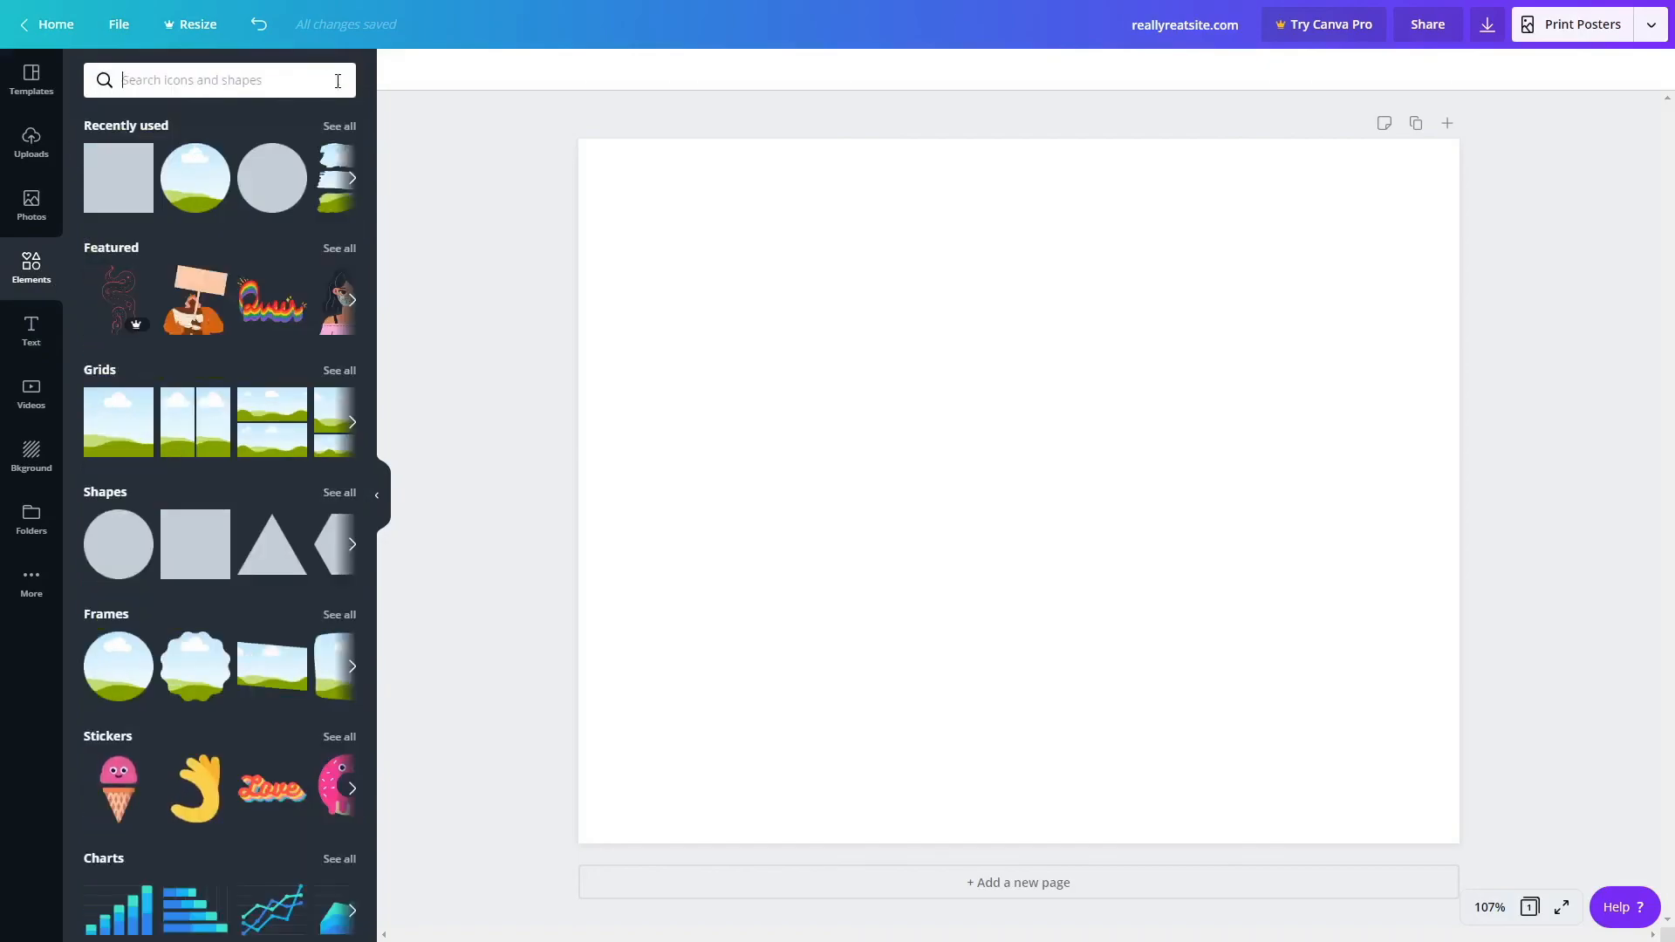
left_click(337, 615)
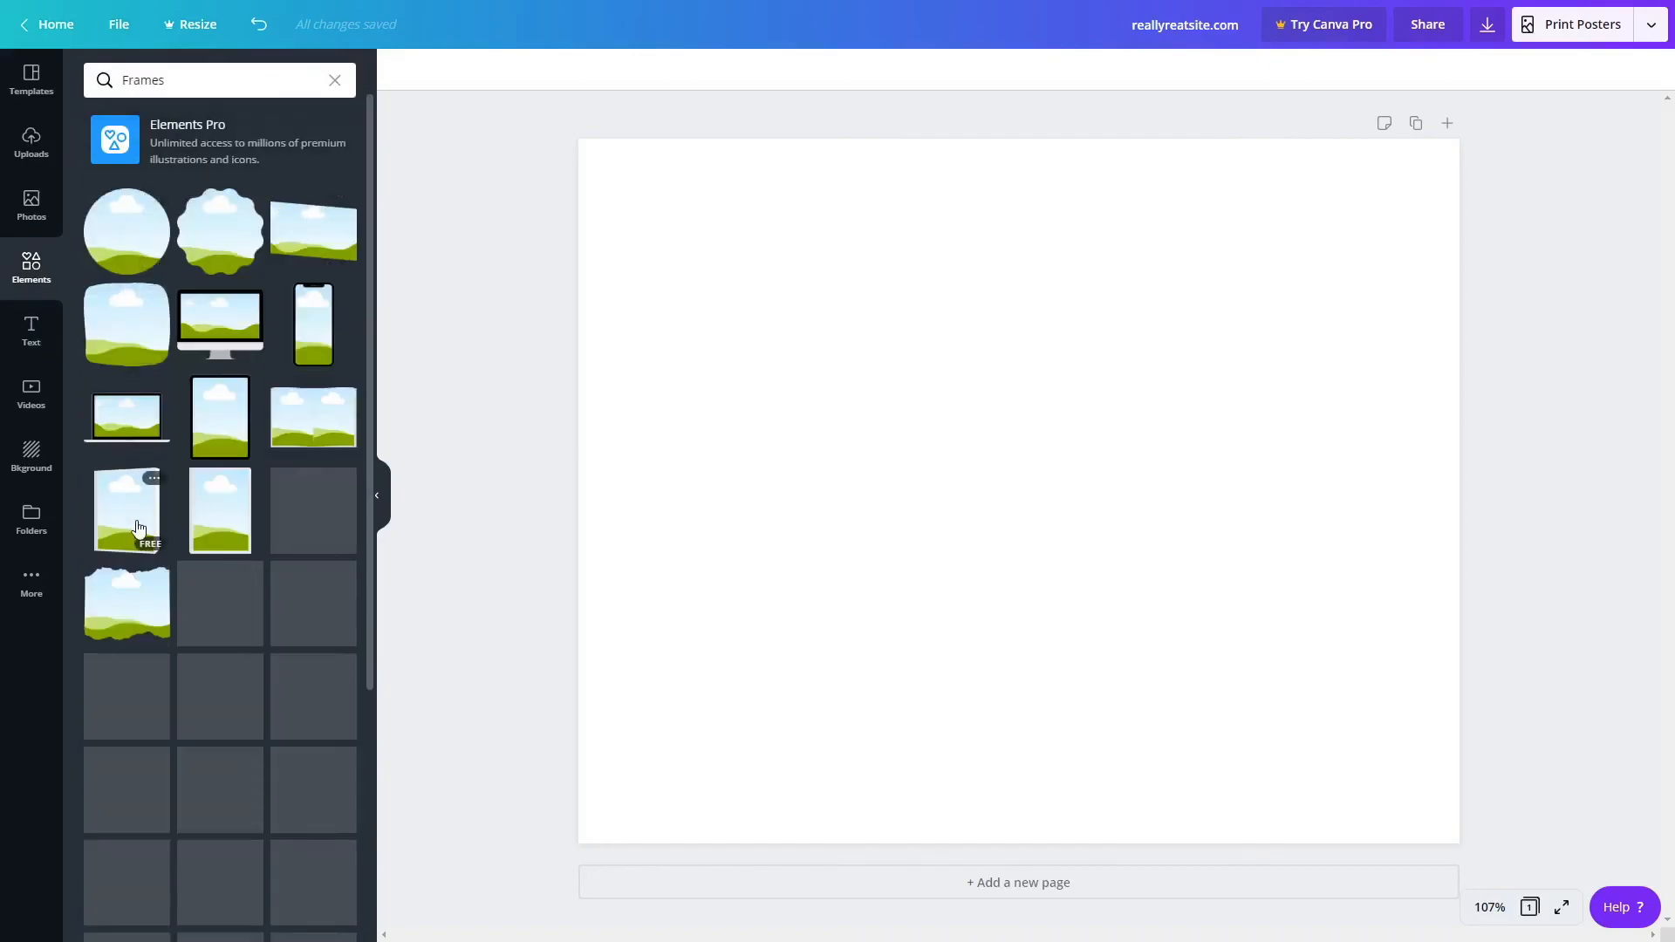
scroll(137, 520, "down", 2)
scroll(139, 532, "down", 5)
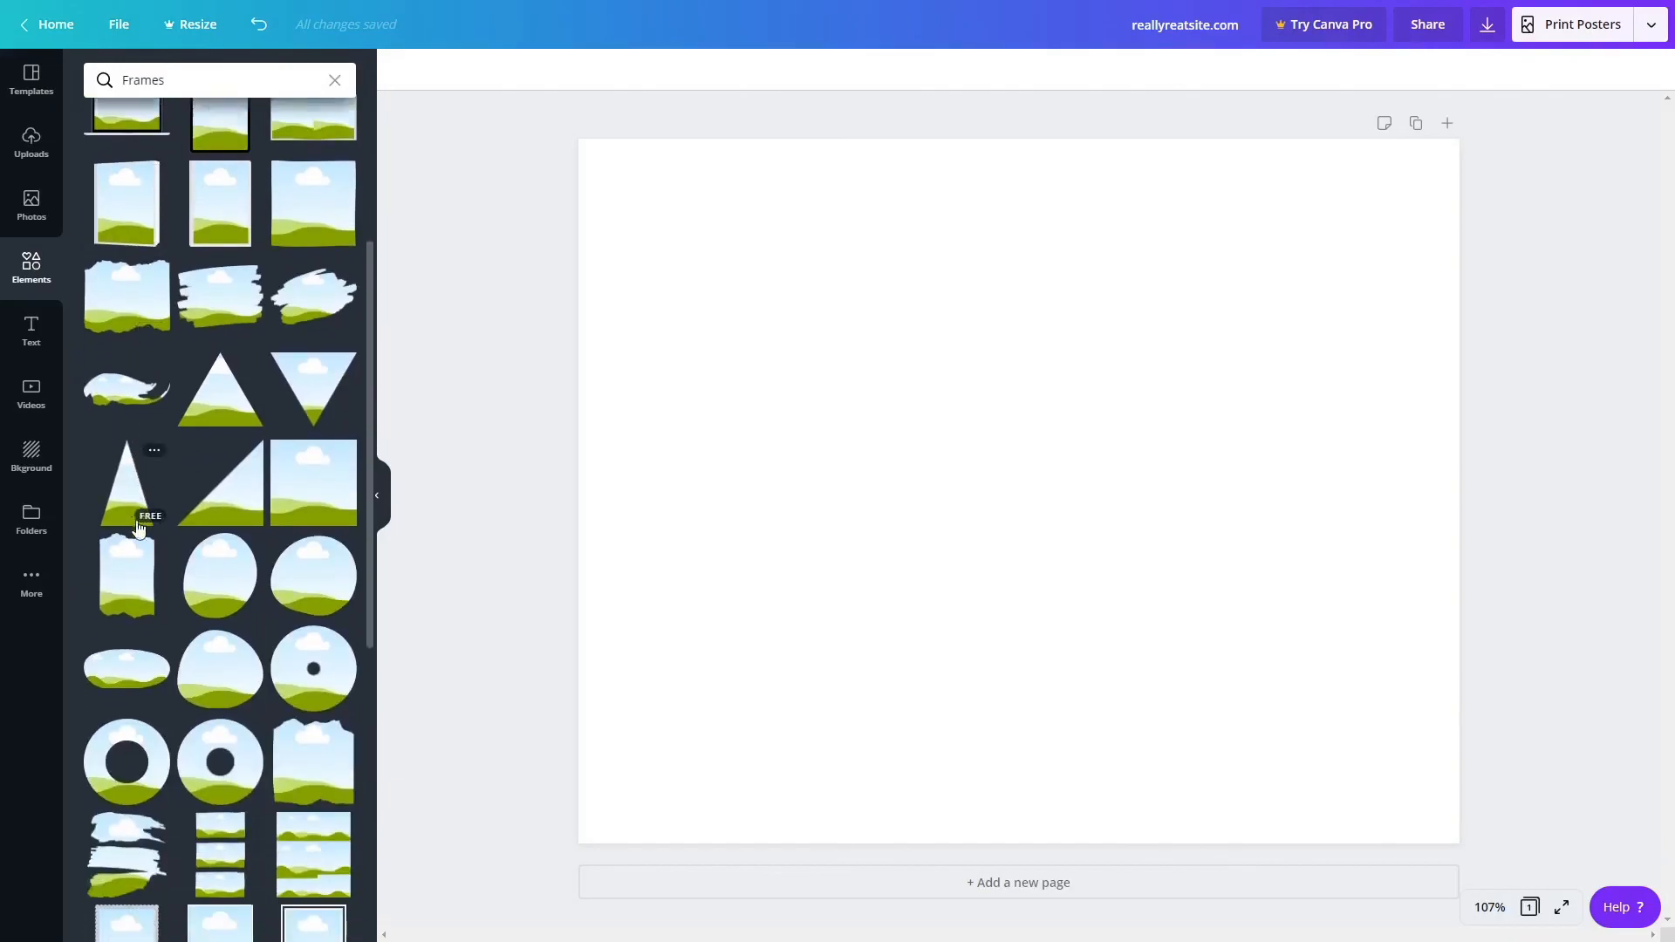
left_click(142, 585)
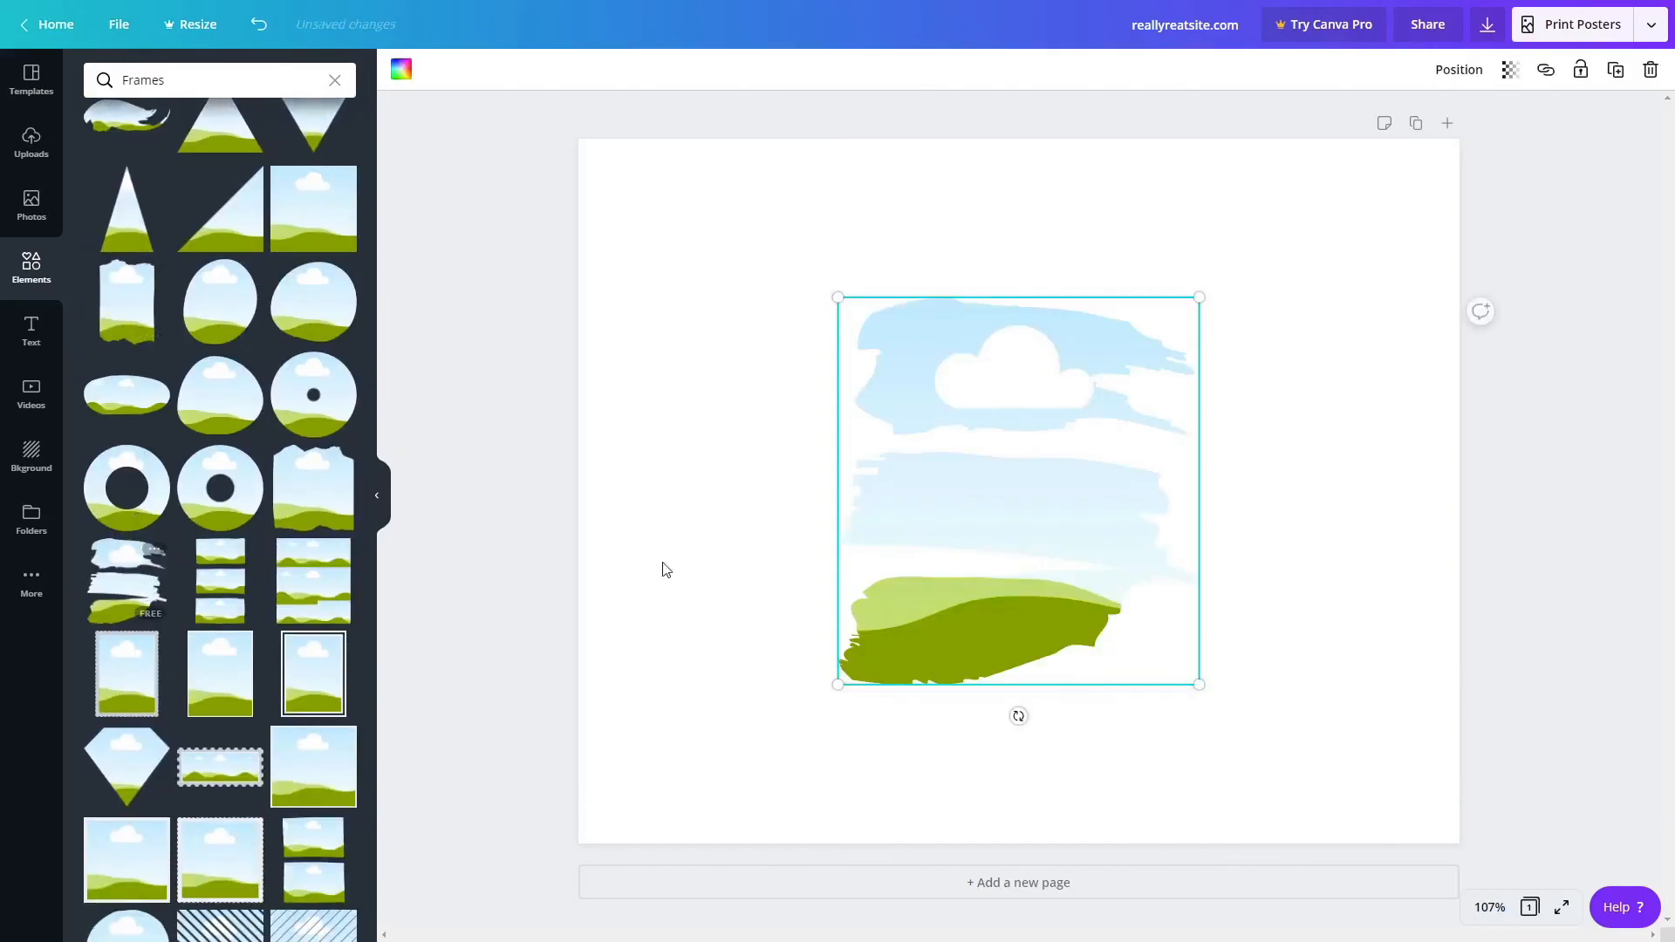
Fill the brush-stroke frame with the uploaded "Barefoot on the Beach" cover and shift the image down to show the author's name.
left_click(12, 154)
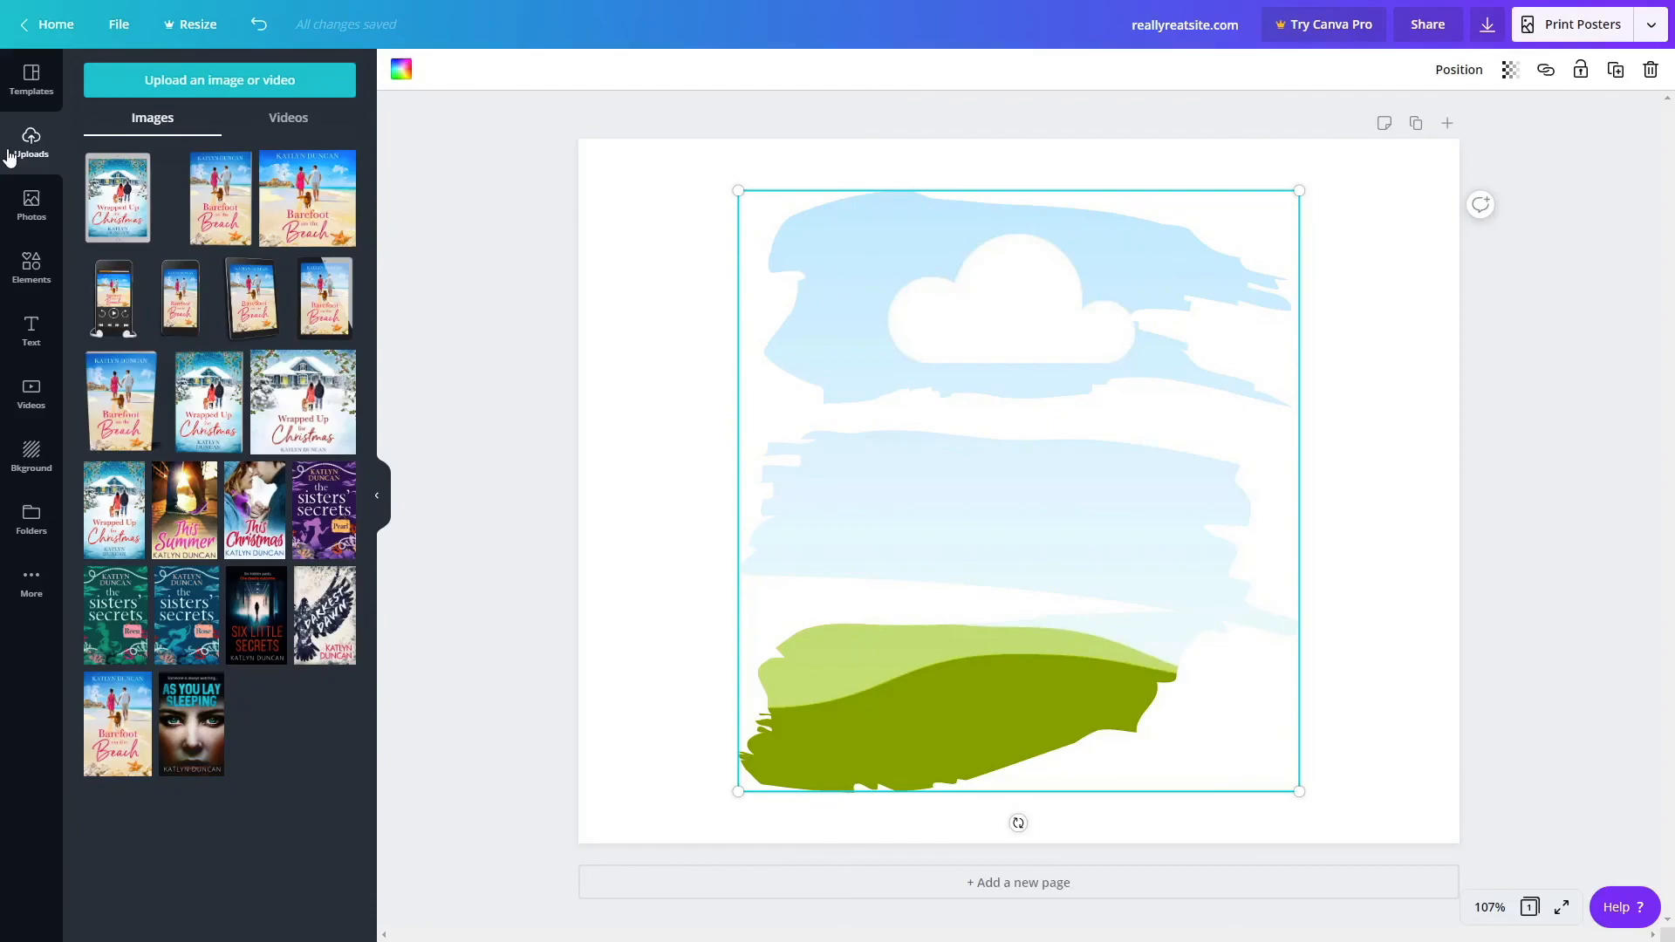
left_click_drag(120, 735, 882, 441)
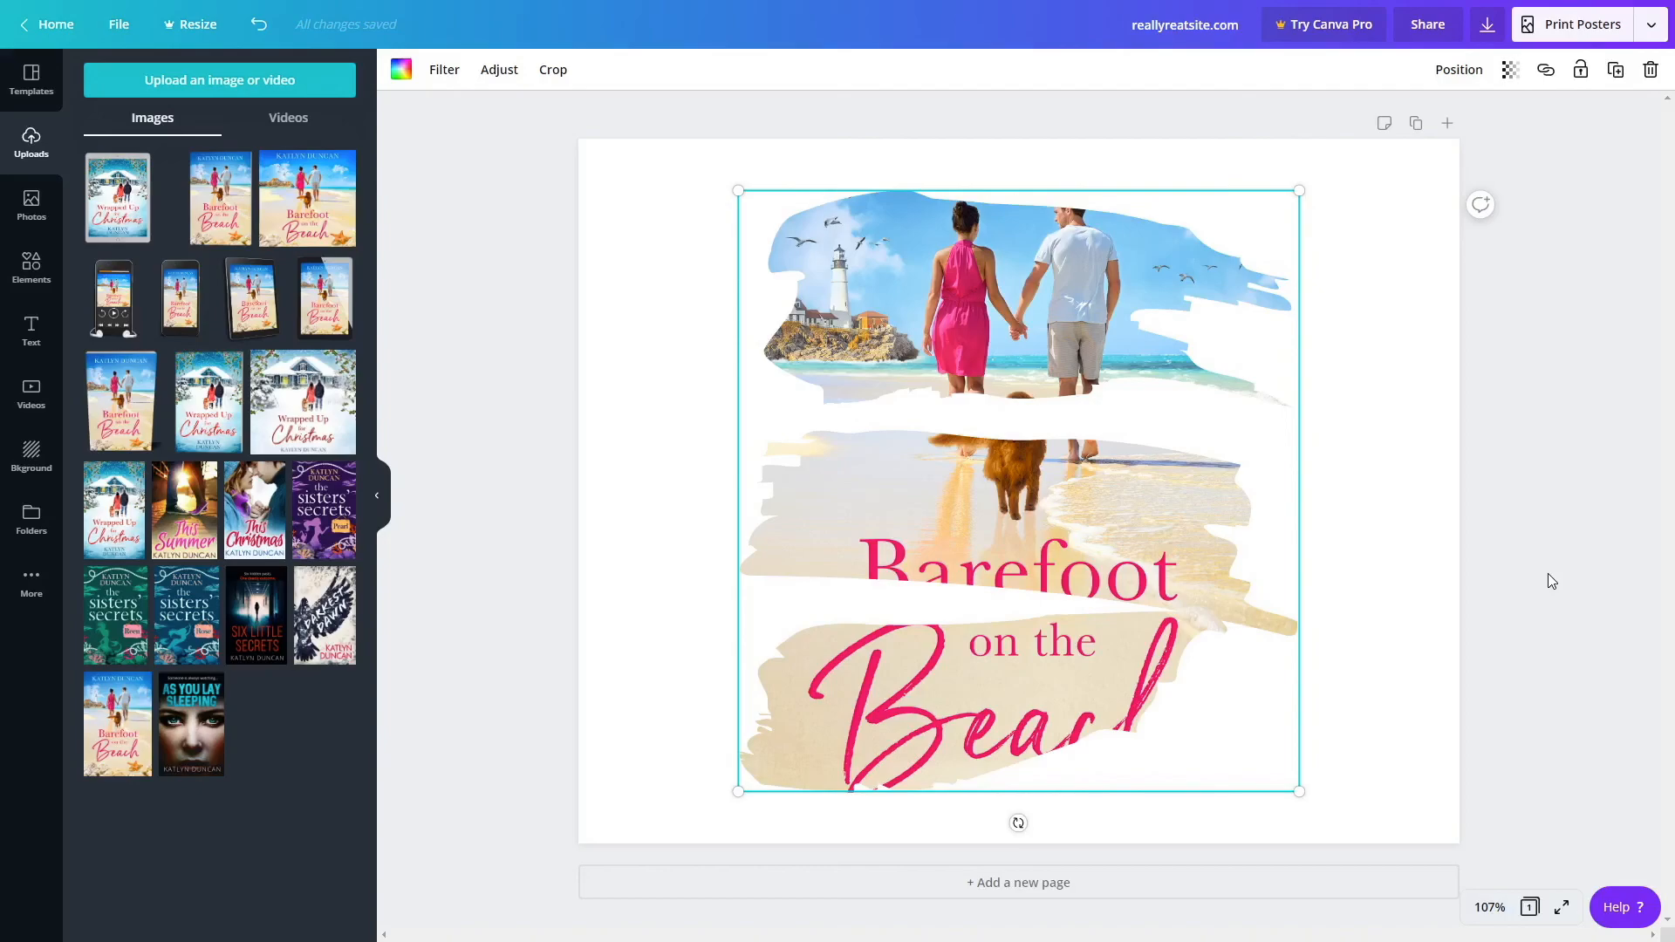
double_click(1025, 316)
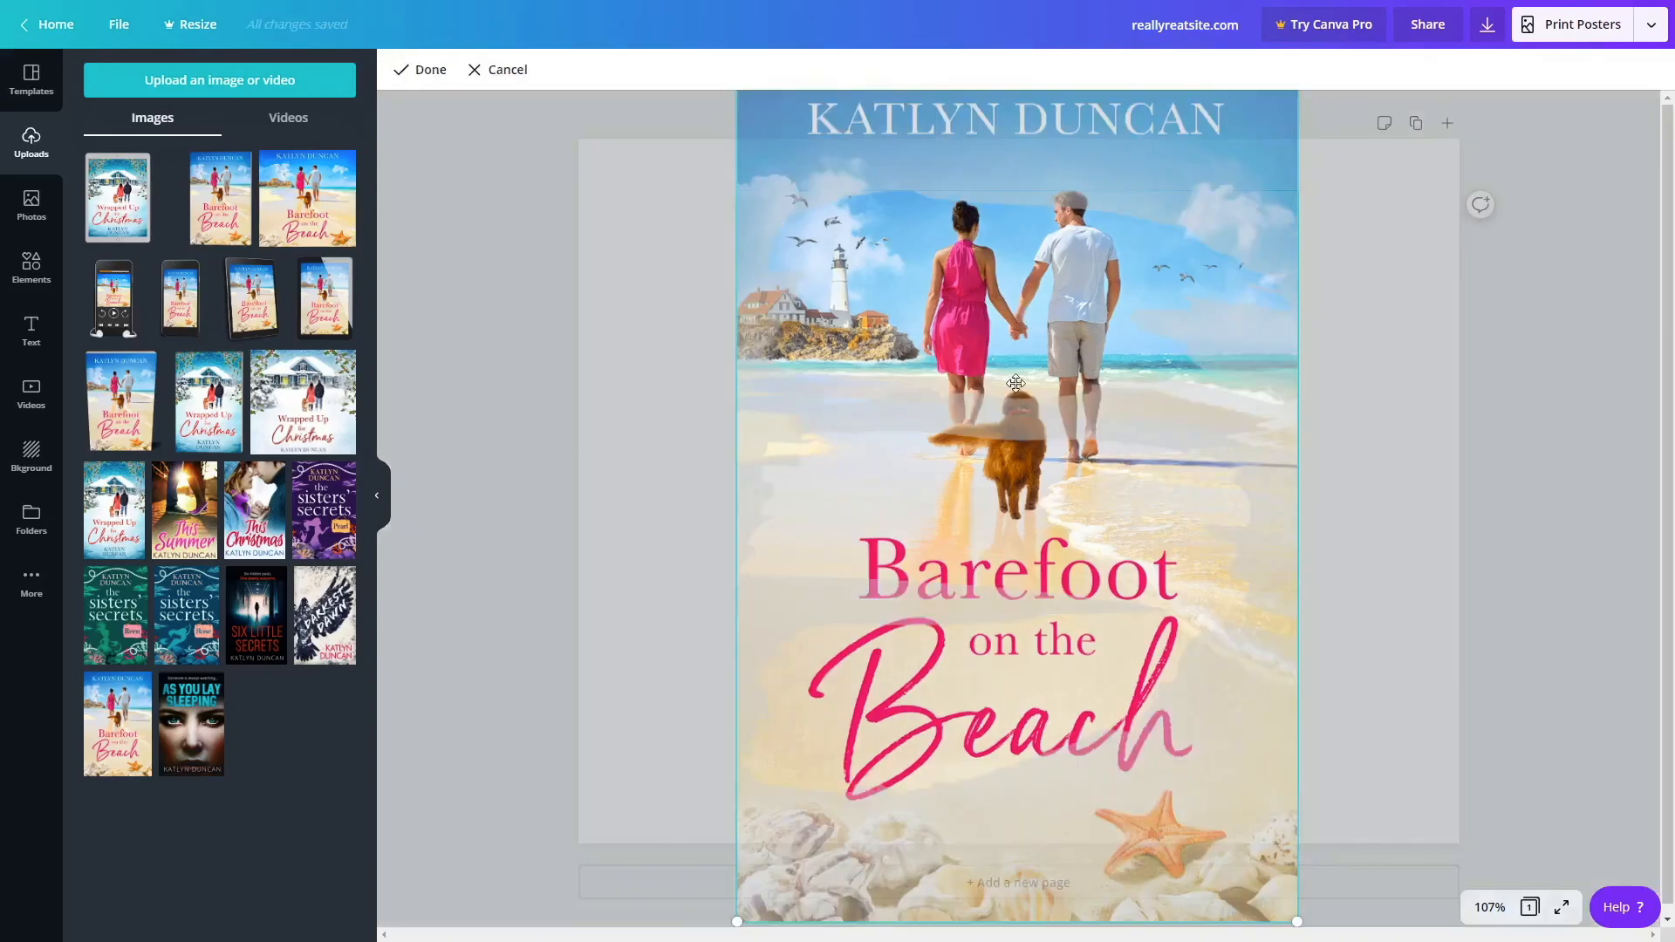
left_click_drag(1030, 370, 1051, 478)
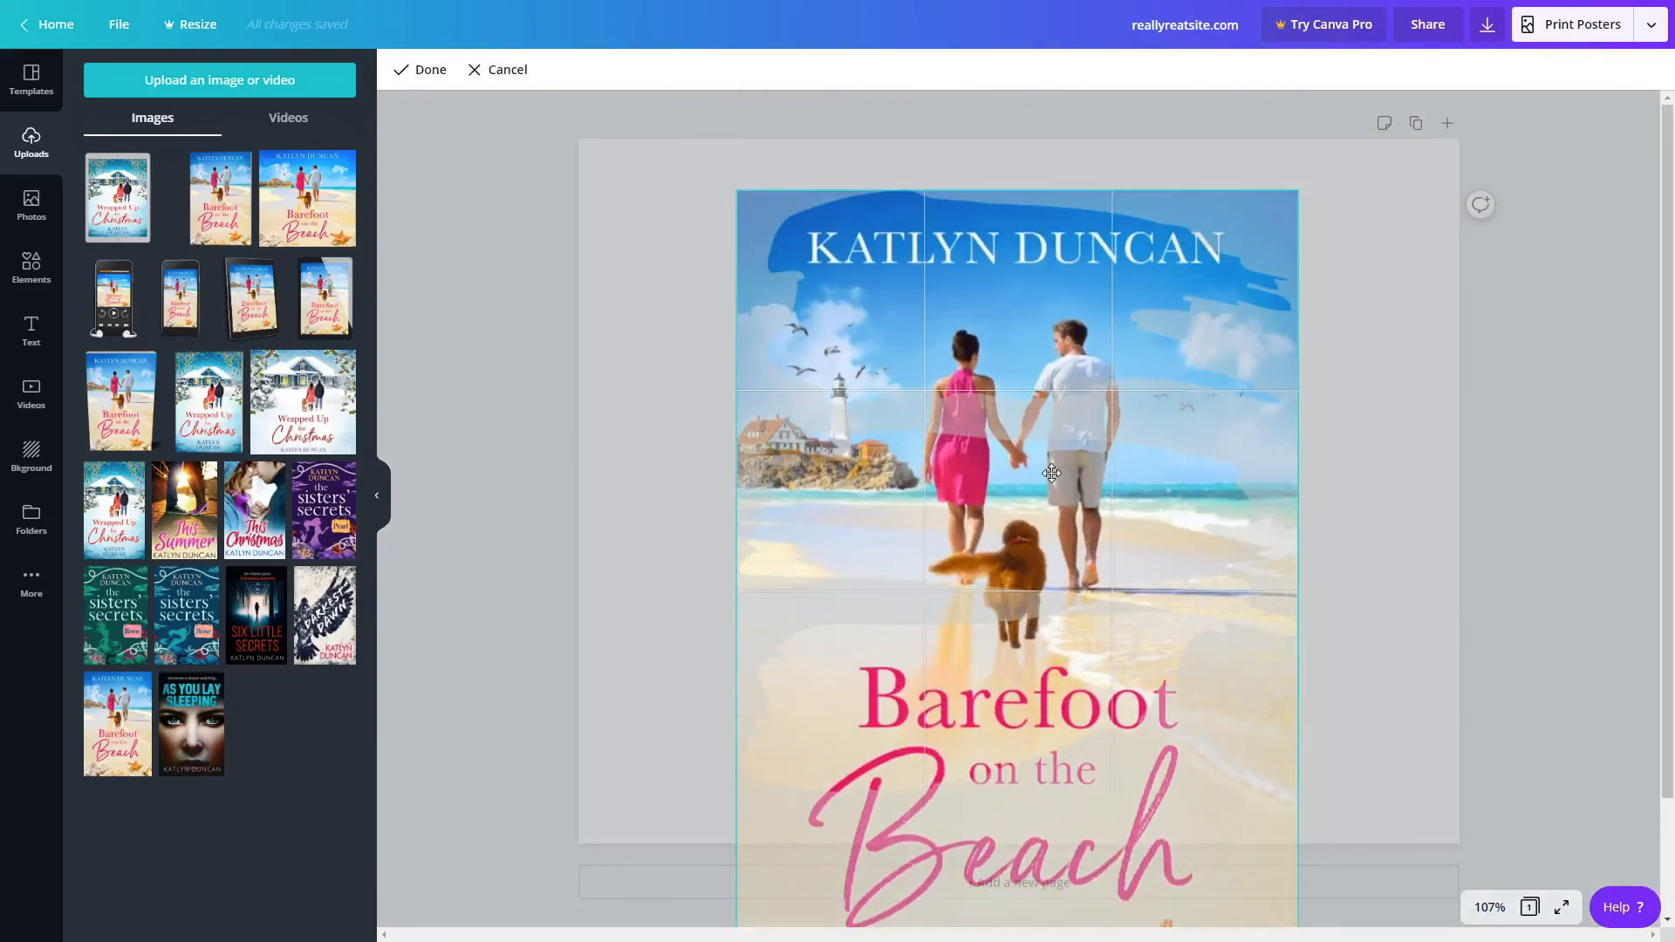
left_click(1517, 421)
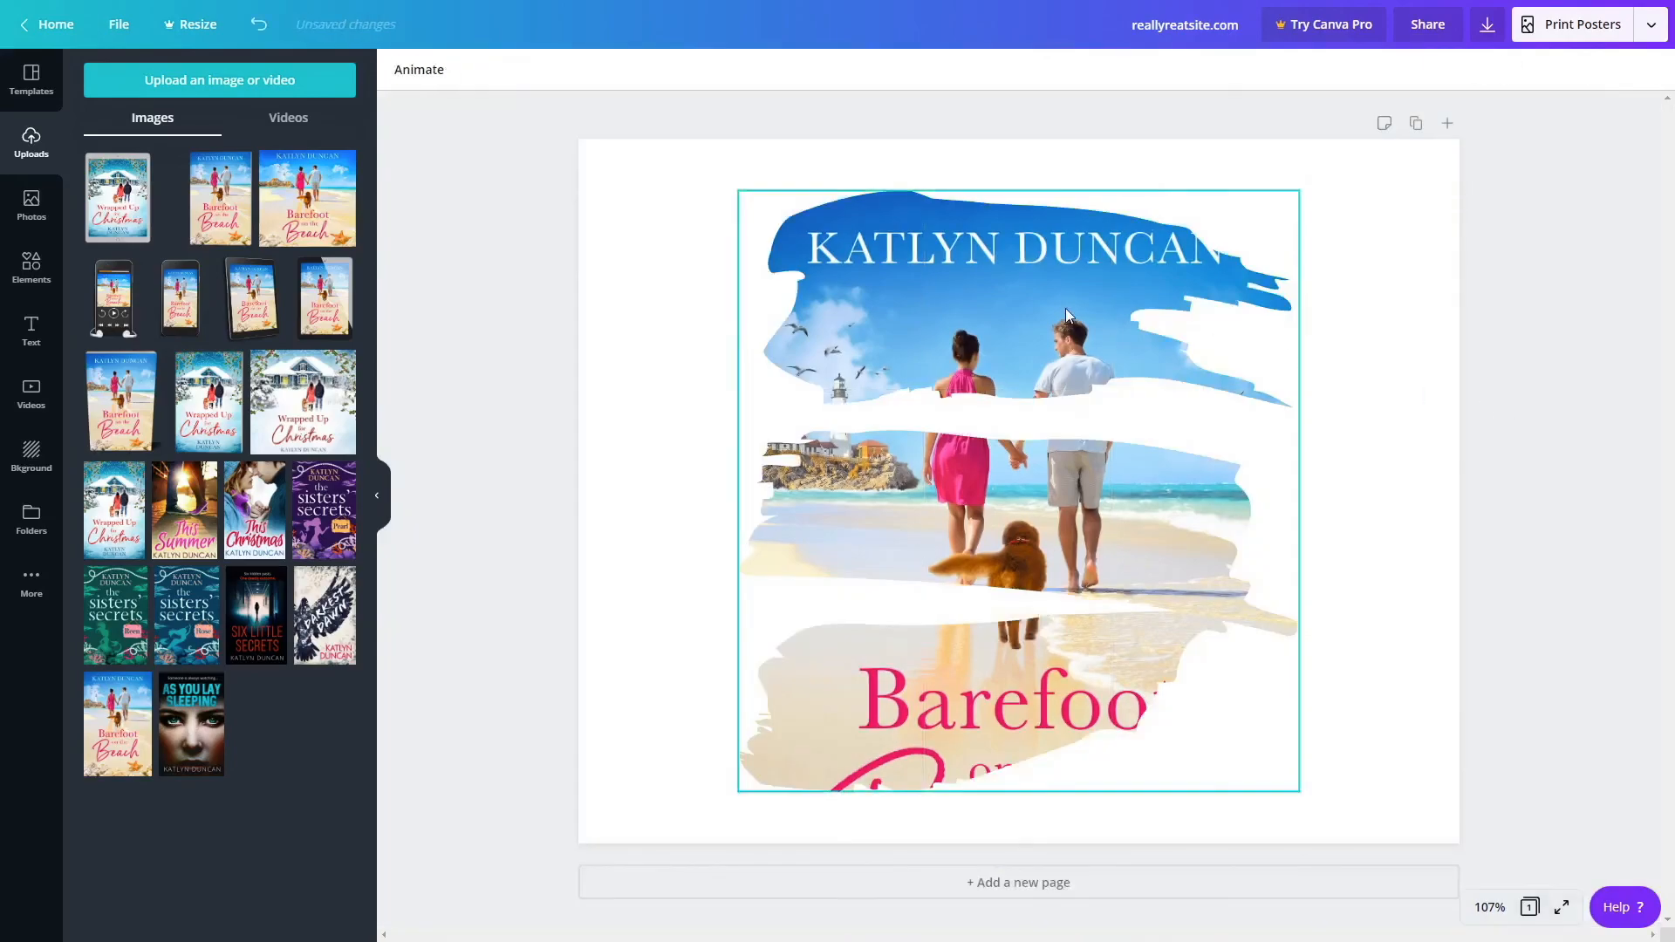
Shift the cover image up inside the frame to show the full book title and the seashells.
double_click(1014, 301)
left_click_drag(1015, 301, 1438, 192)
left_click(1527, 328)
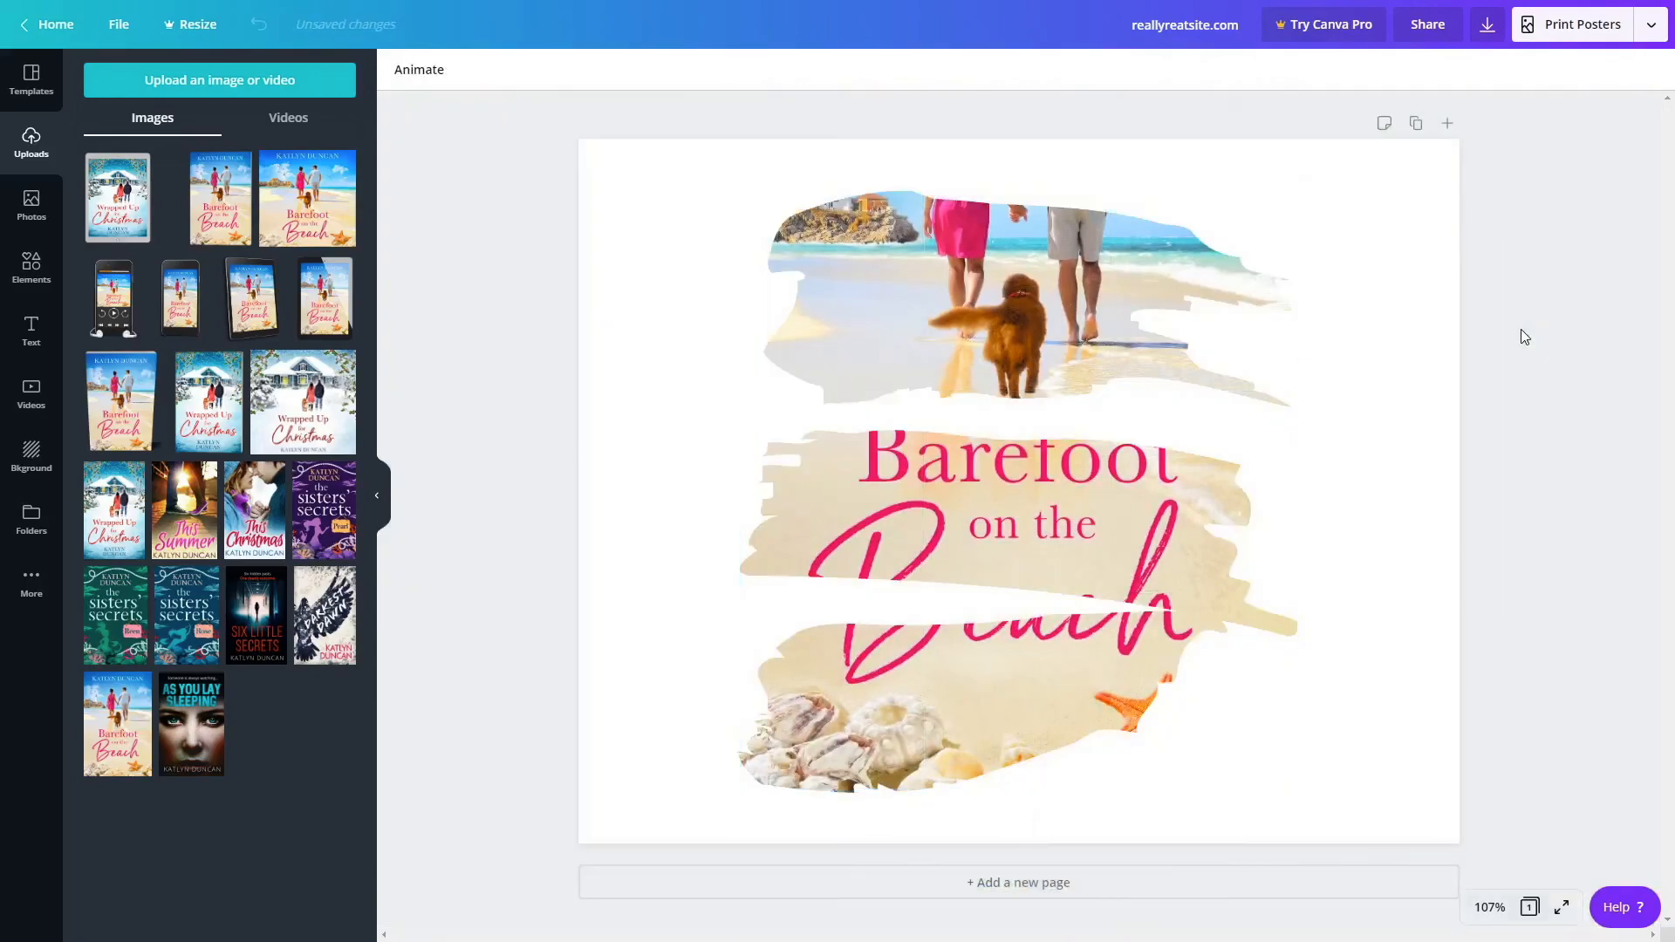
Enlarge the cover image inside the frame and reposition it so the couple fills the upper brush stroke.
double_click(940, 285)
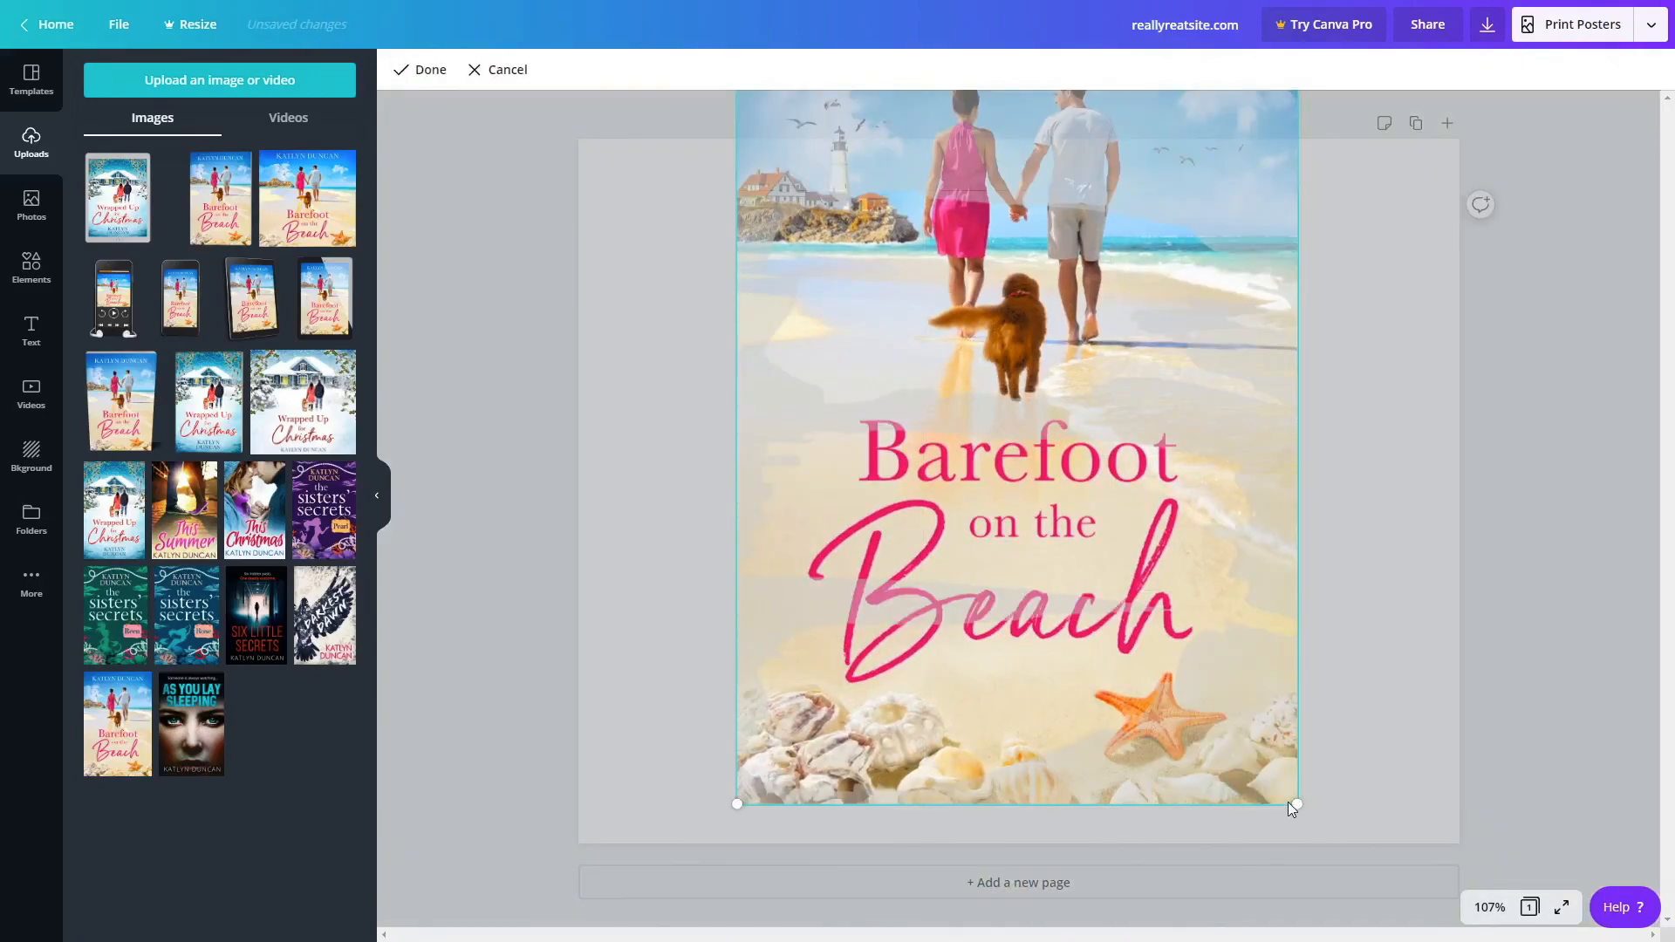
left_click_drag(1296, 806, 1473, 941)
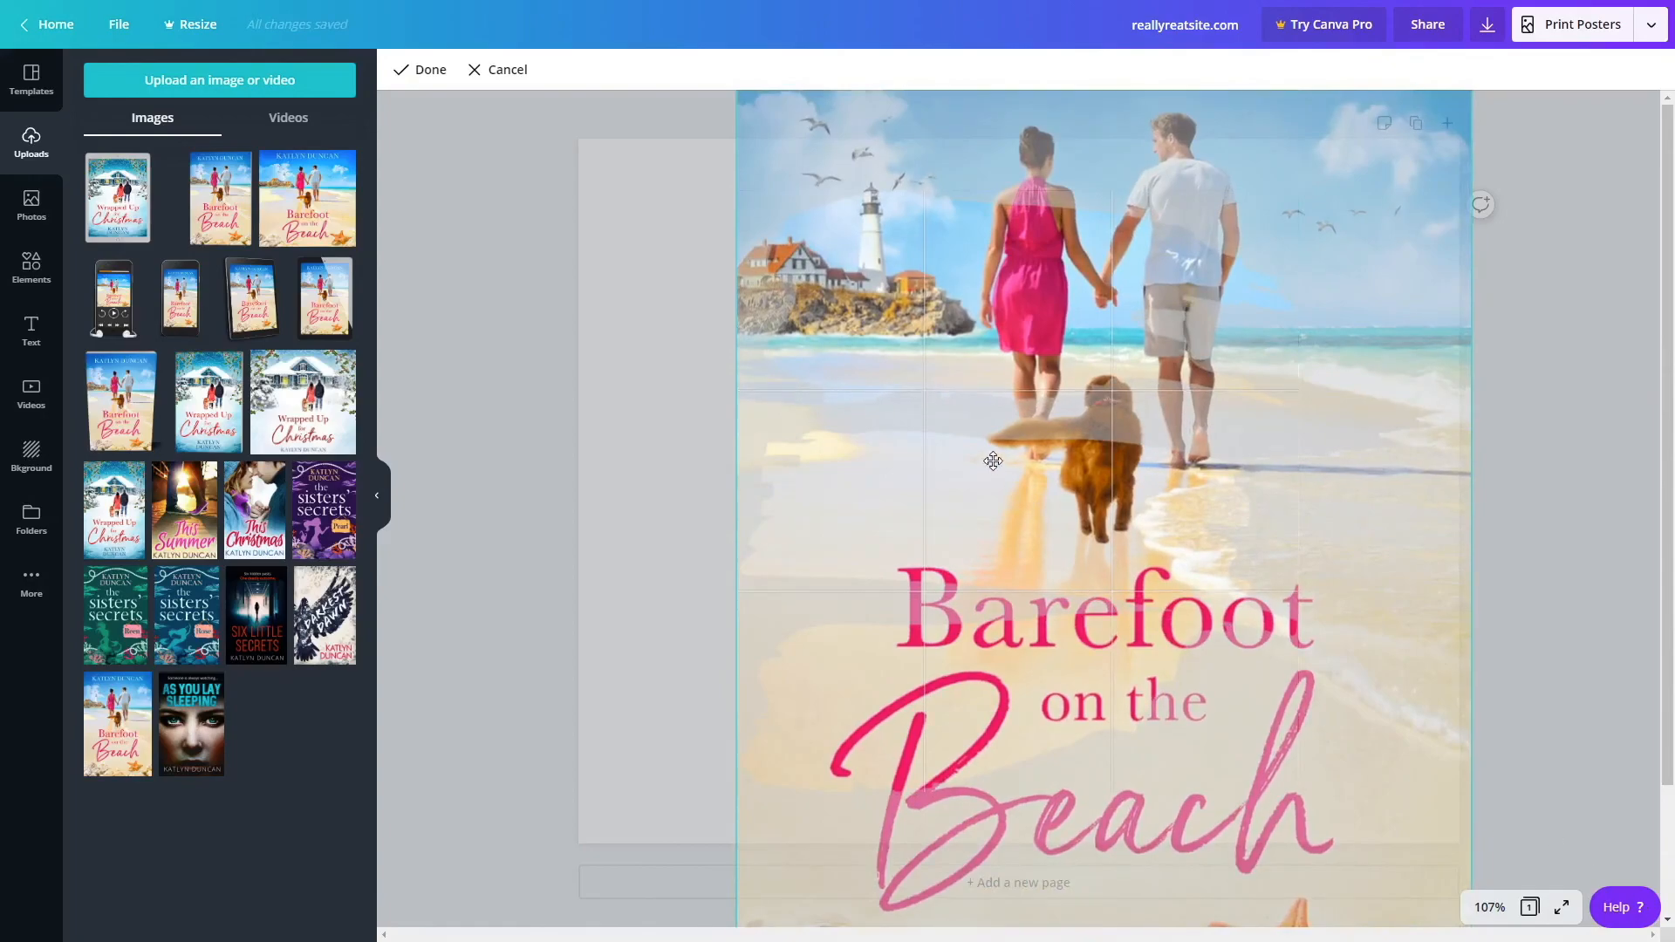
left_click_drag(1043, 491, 930, 555)
left_click(1475, 537)
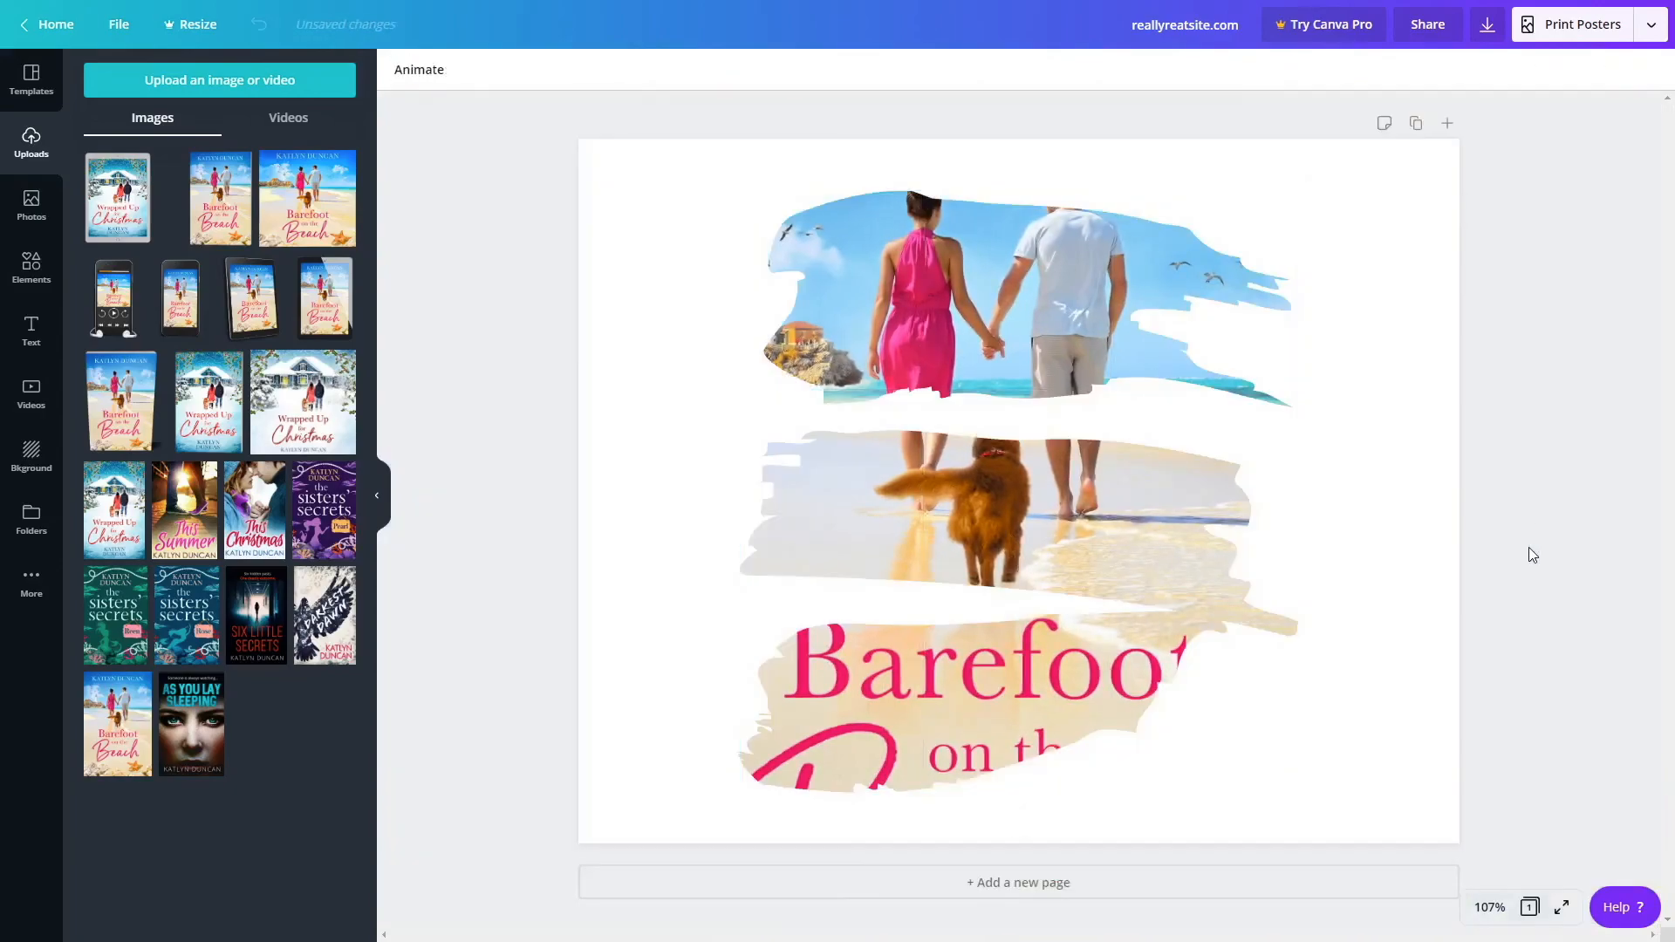
Shift the enlarged cover image slightly to the left inside the brush-stroke frame.
left_click(1131, 324)
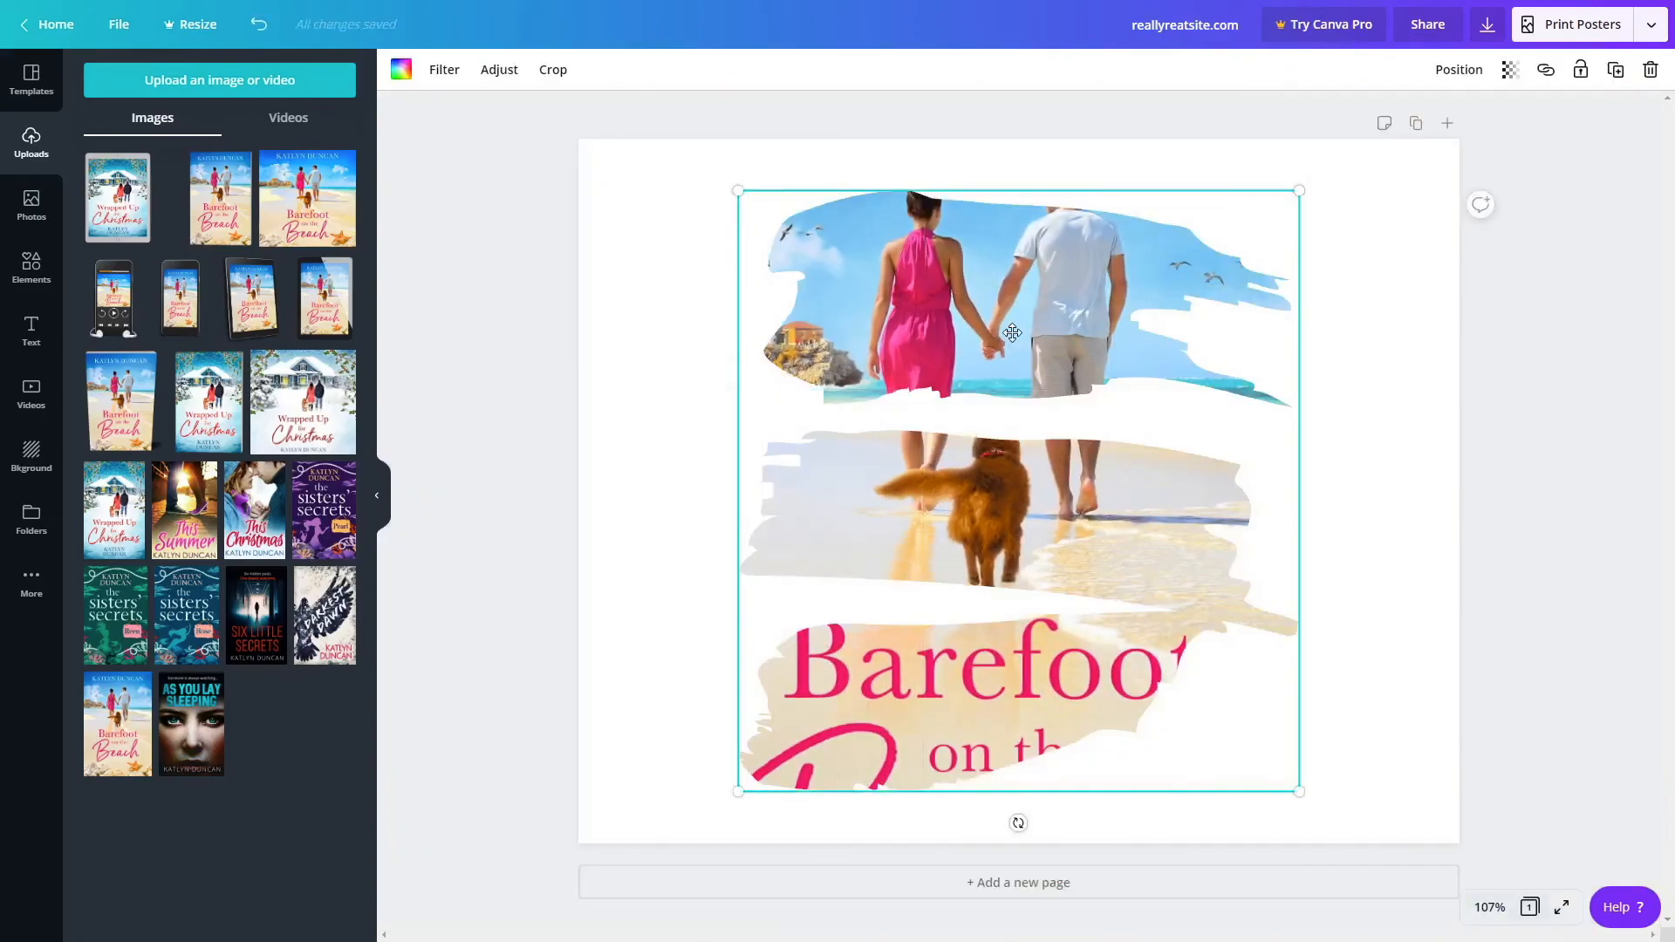
double_click(1015, 339)
left_click_drag(1059, 309, 998, 300)
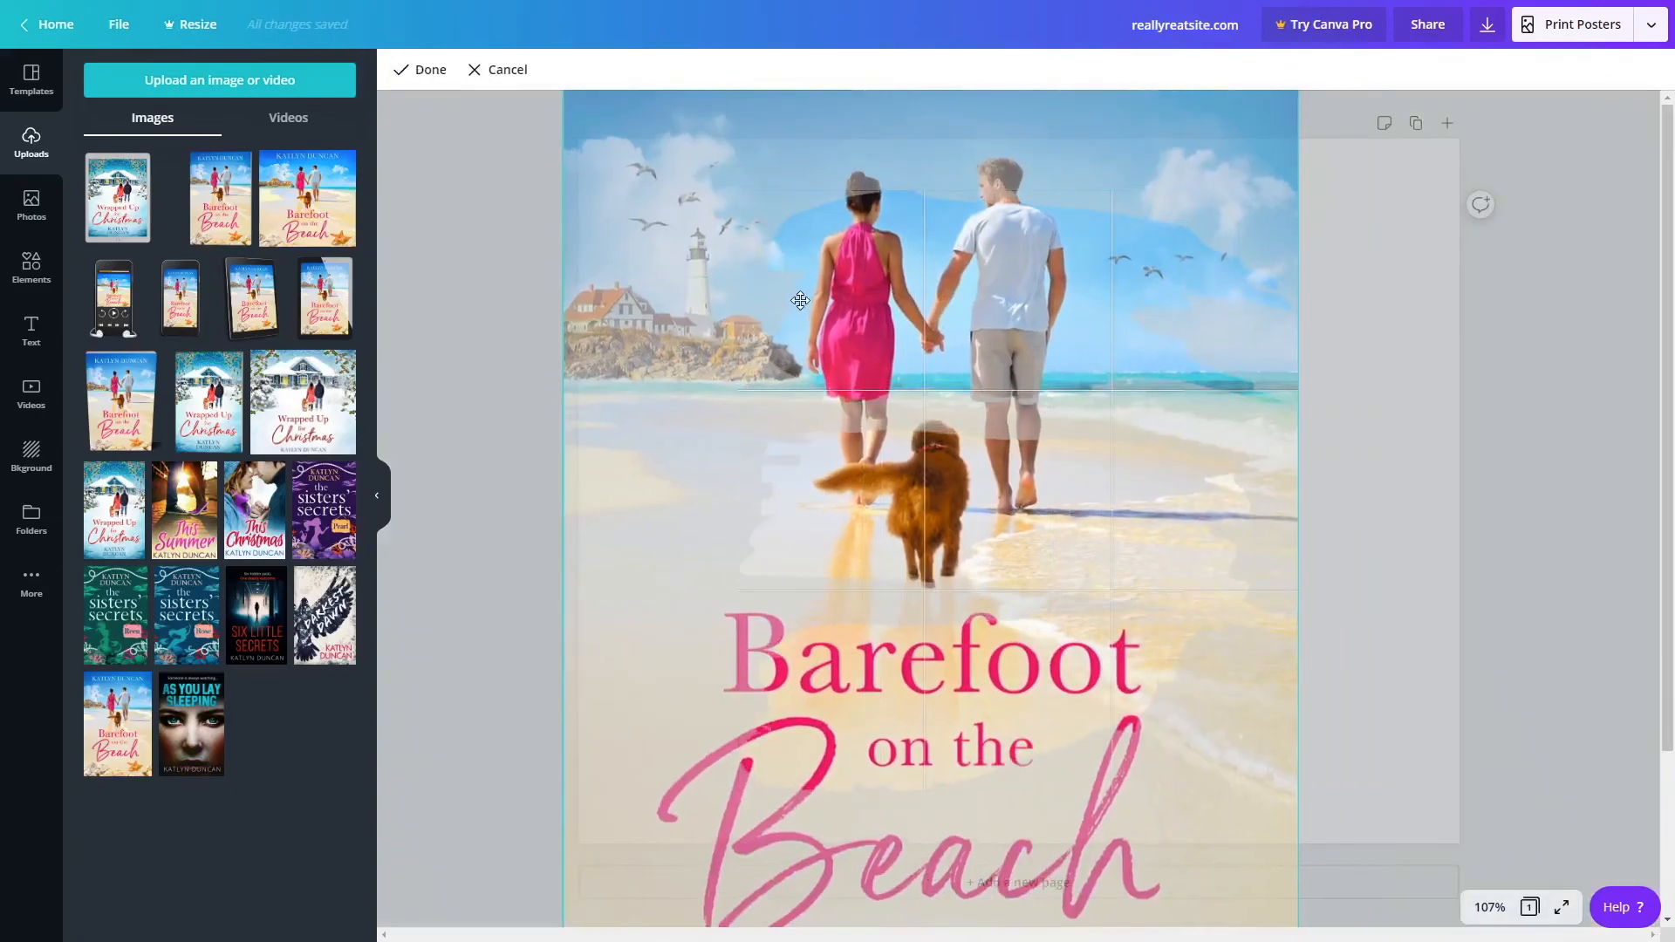
left_click(1455, 384)
Enlarge the cover image further inside the frame and place the dog in the middle brush stroke.
left_click(1006, 546)
double_click(1006, 546)
scroll(972, 621, "down", 3)
left_click_drag(561, 910, 355, 772)
left_click_drag(842, 341, 933, 209)
left_click(1545, 318)
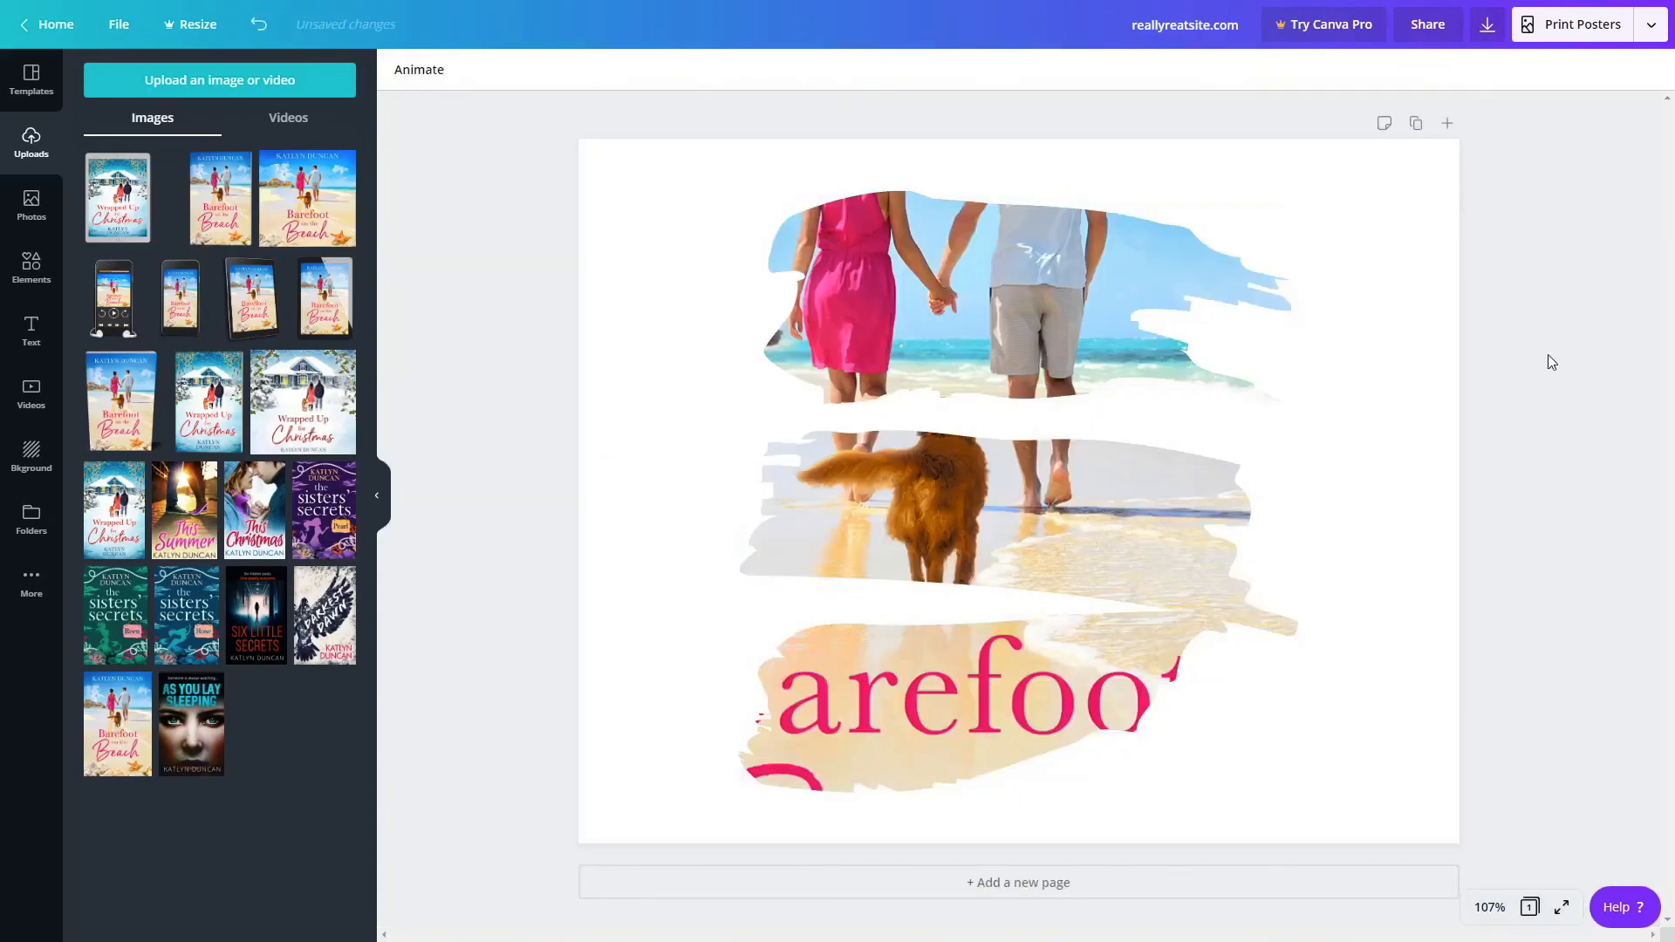
Shift the cover image right inside the frame to show the lighthouse and the woman in pink.
double_click(1073, 494)
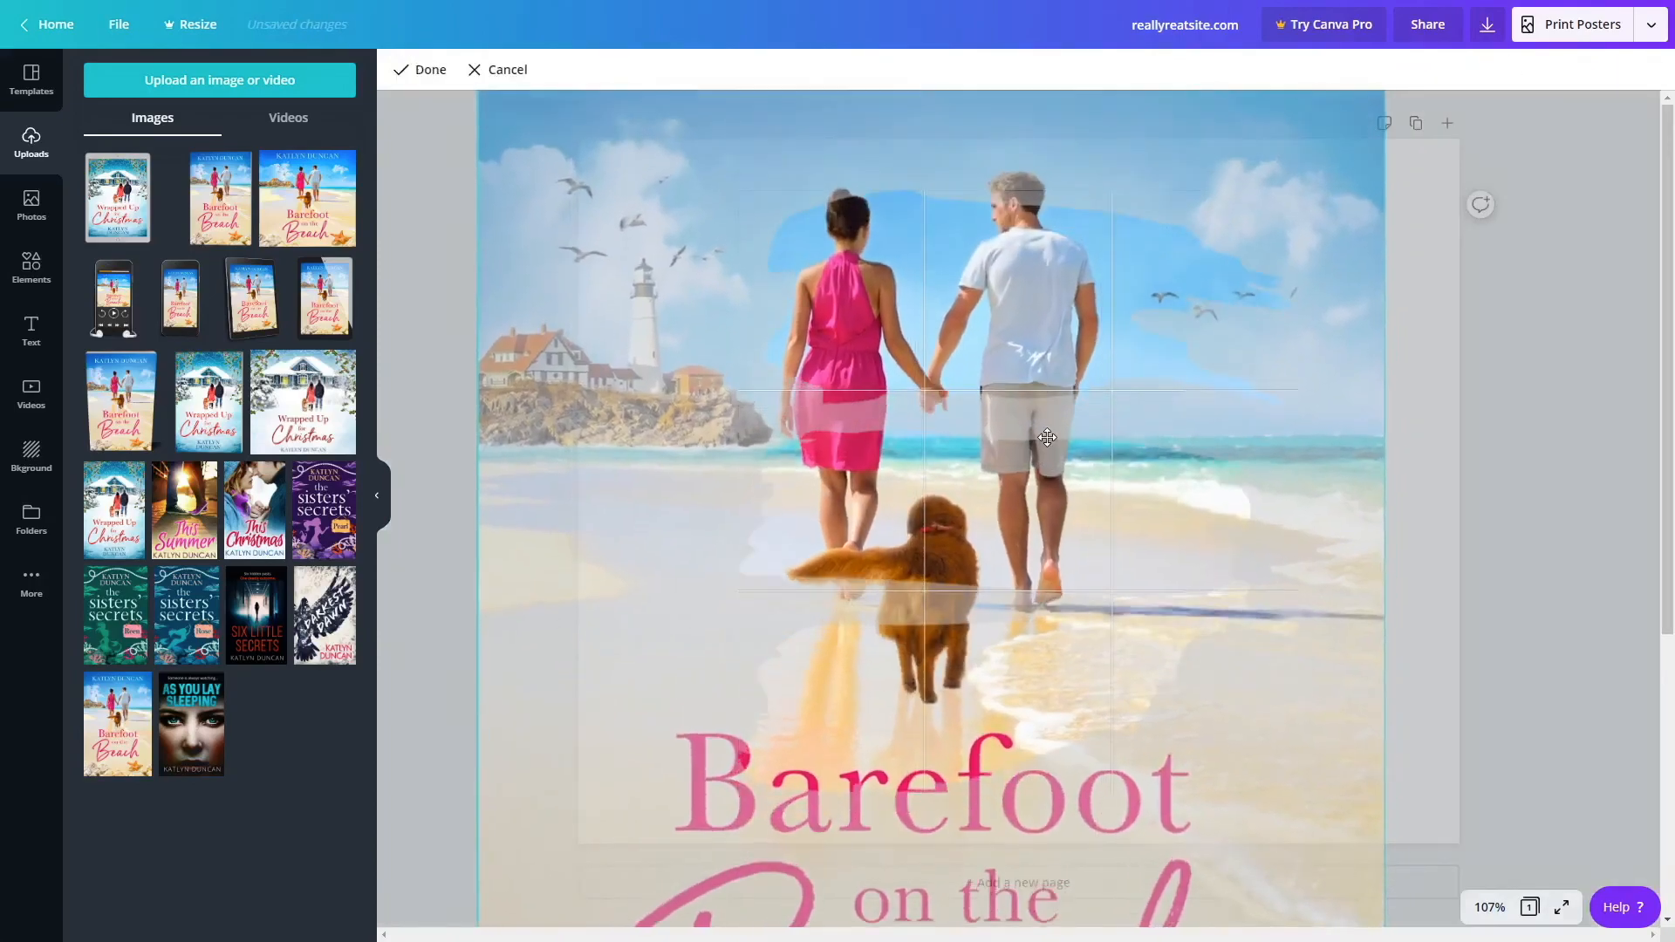
left_click(1597, 464)
double_click(1012, 305)
left_click_drag(1047, 308, 1319, 333)
left_click(502, 306)
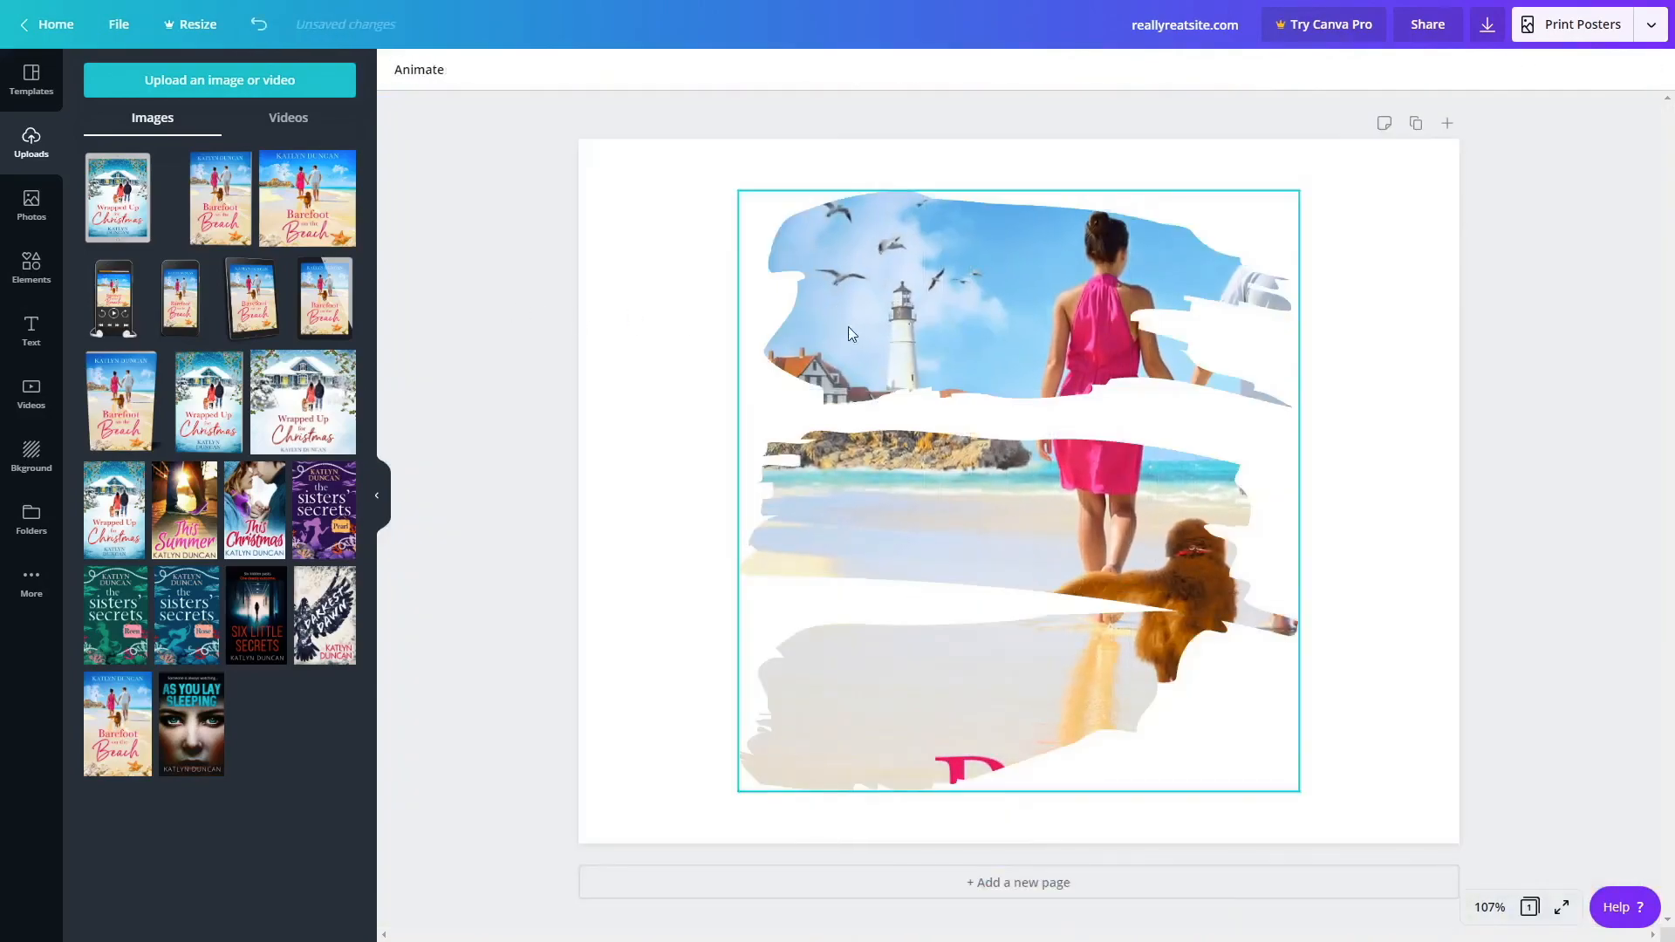
Shift the cover image left inside the frame to show the man and the dog in the brush strokes.
double_click(920, 348)
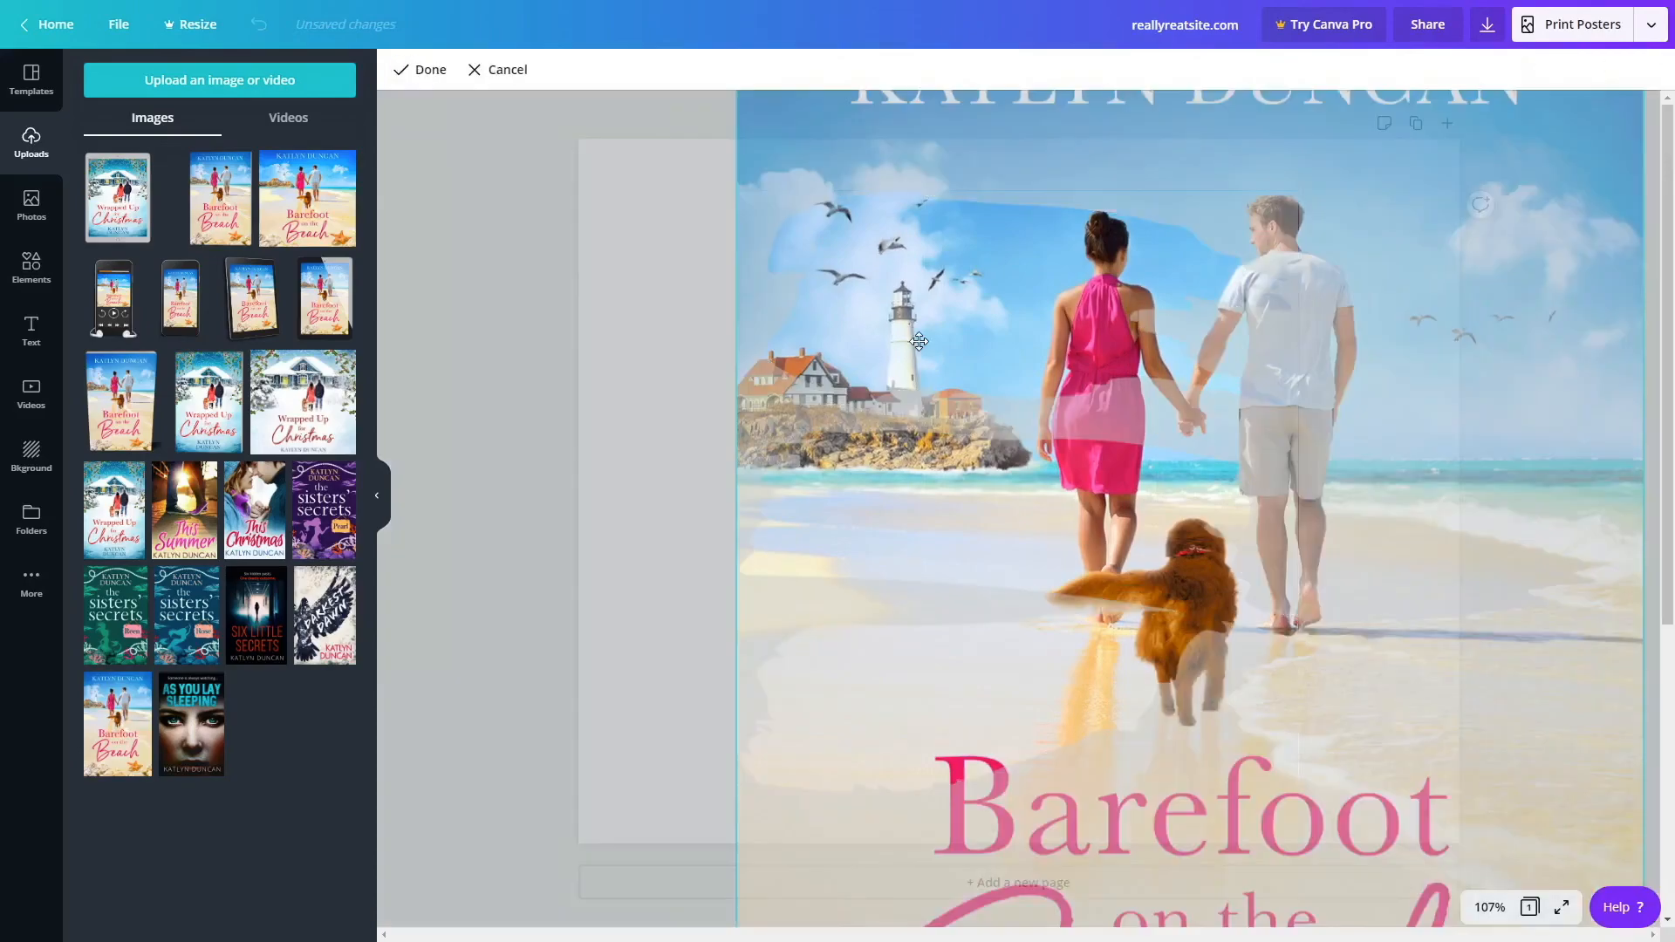
left_click_drag(923, 352, 295, 325)
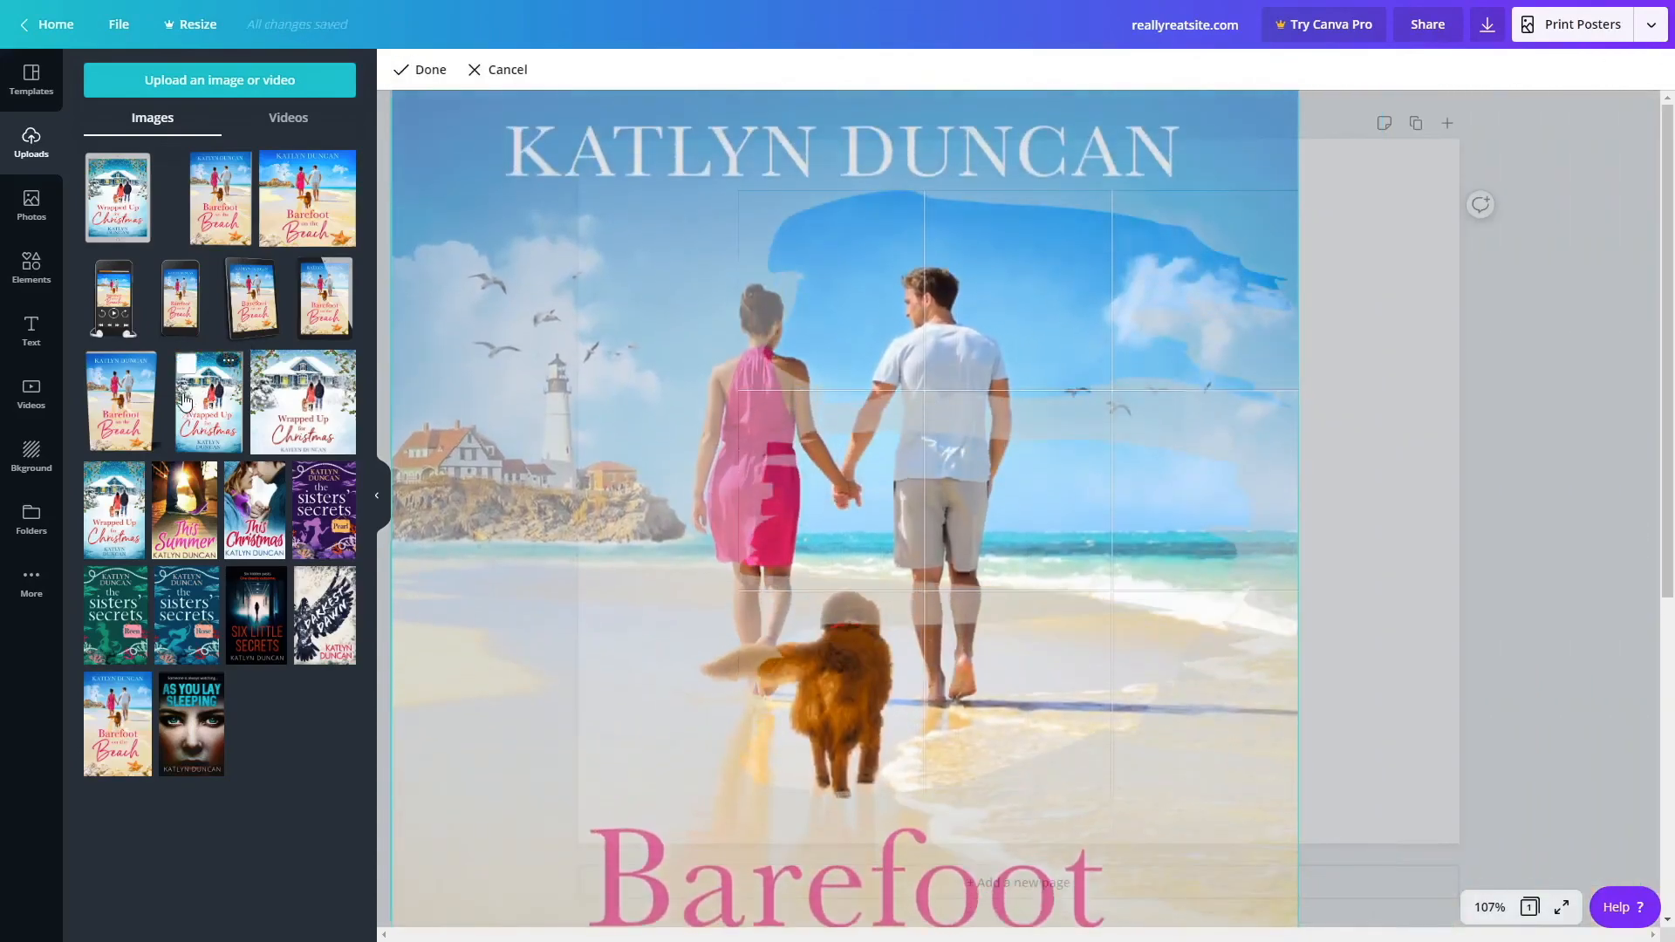
left_click_drag(1020, 419, 1019, 392)
left_click(1349, 380)
double_click(1029, 302)
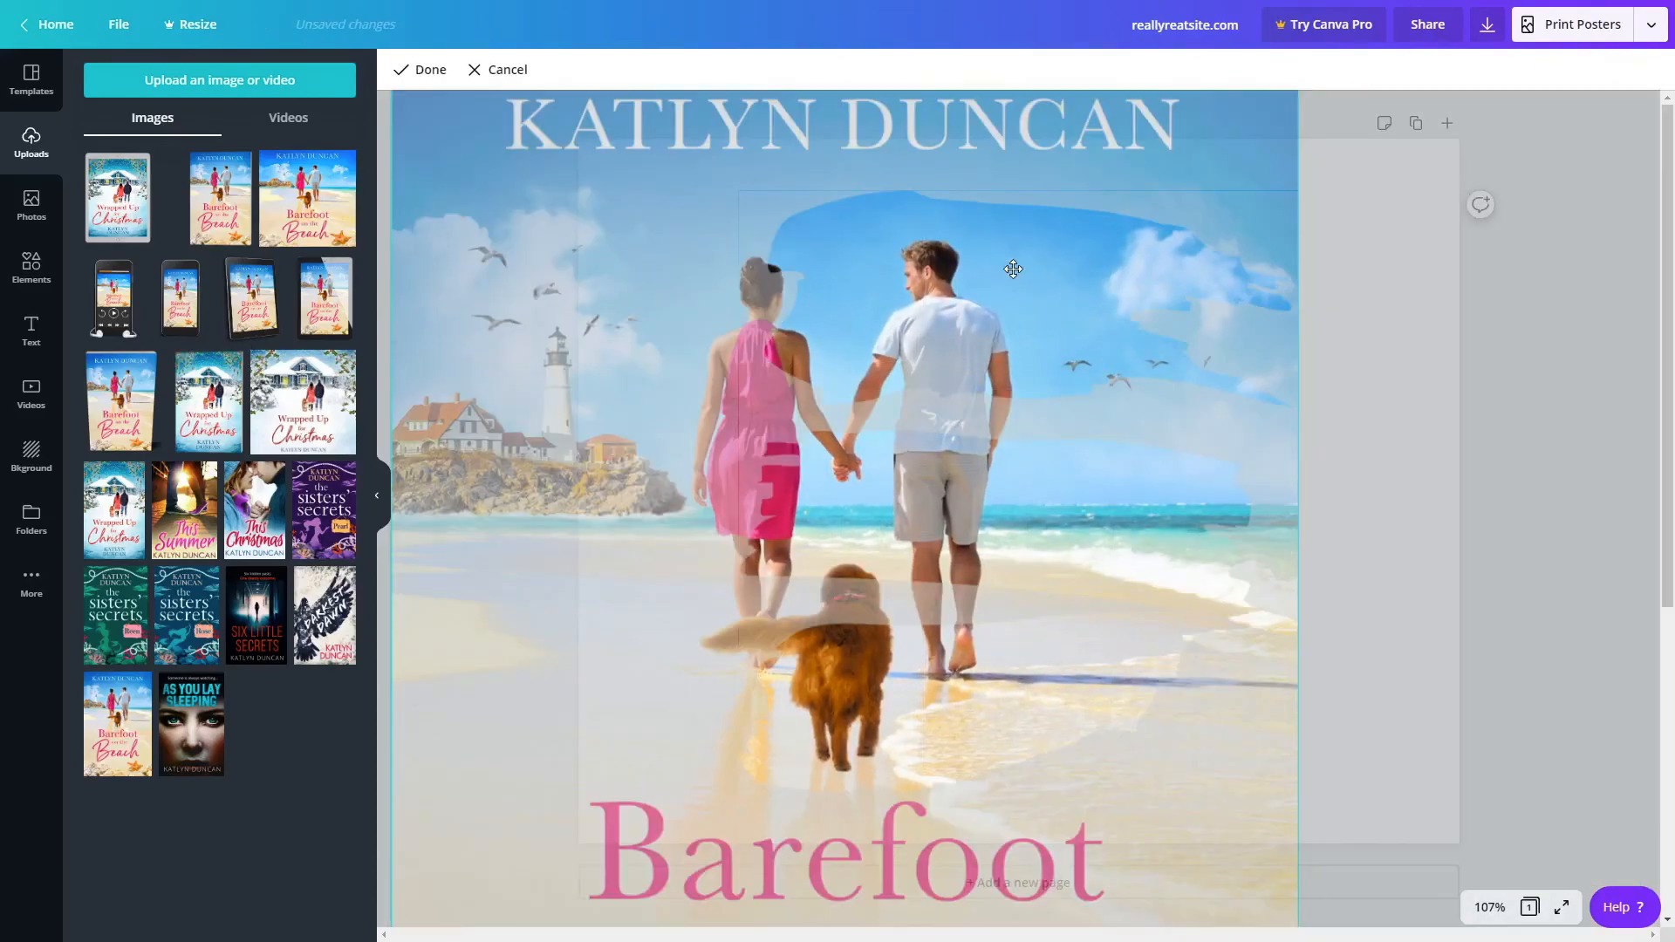
left_click(1568, 408)
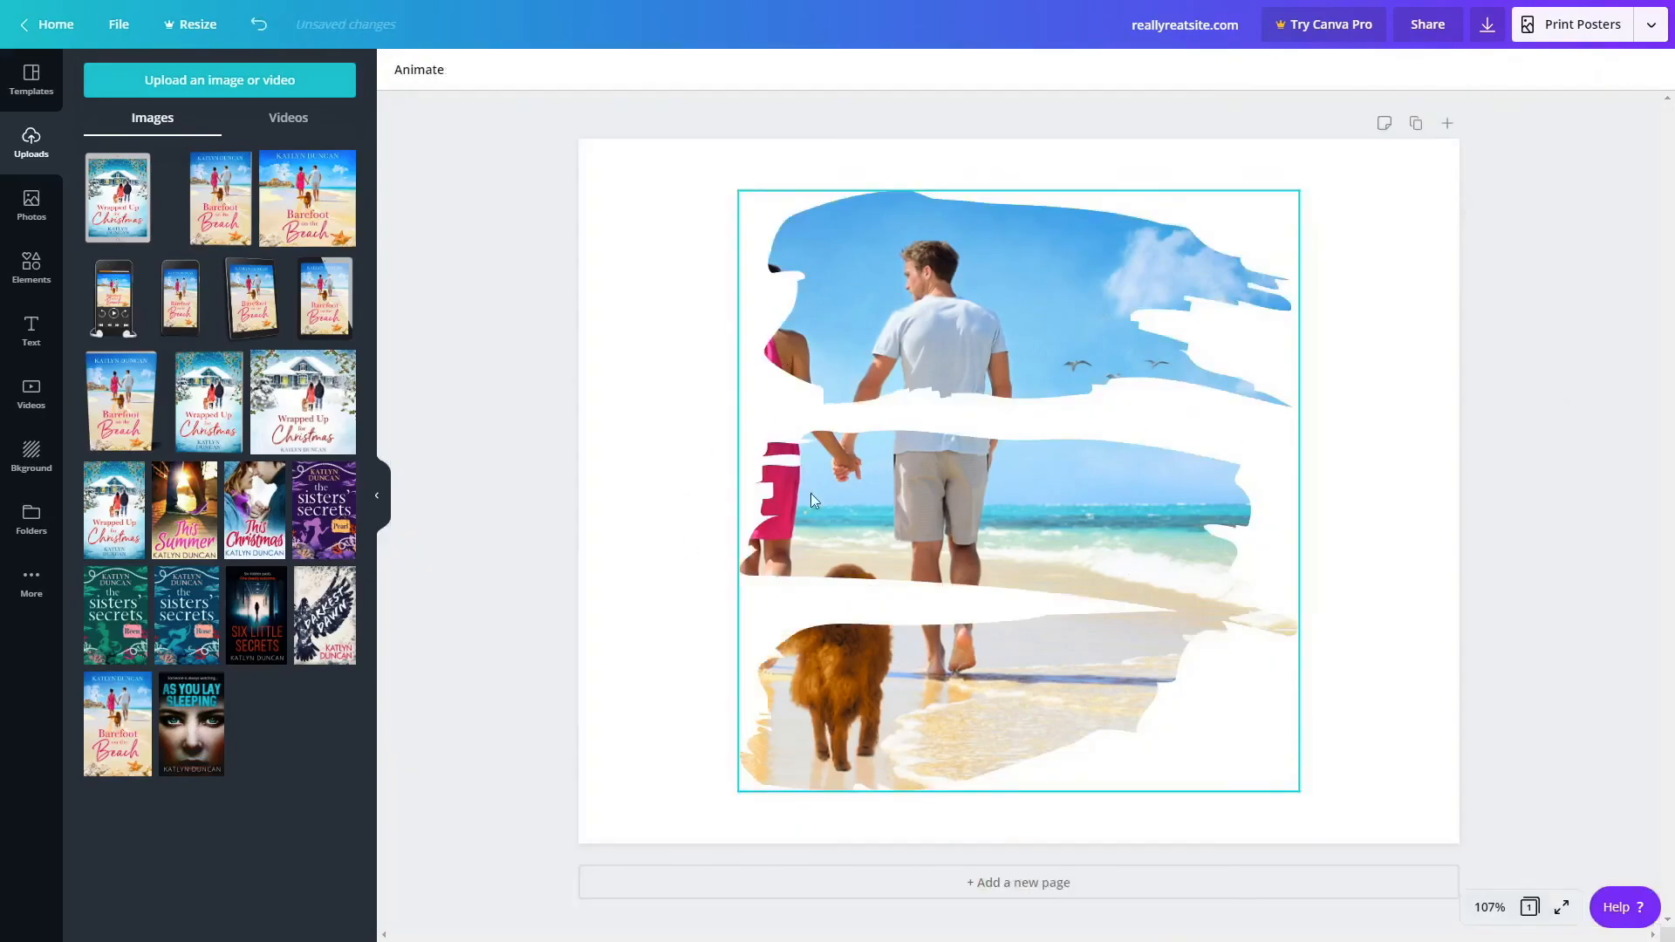
Lower the cover image inside the frame to its top edge, and raise it to show the title and starfish.
double_click(951, 307)
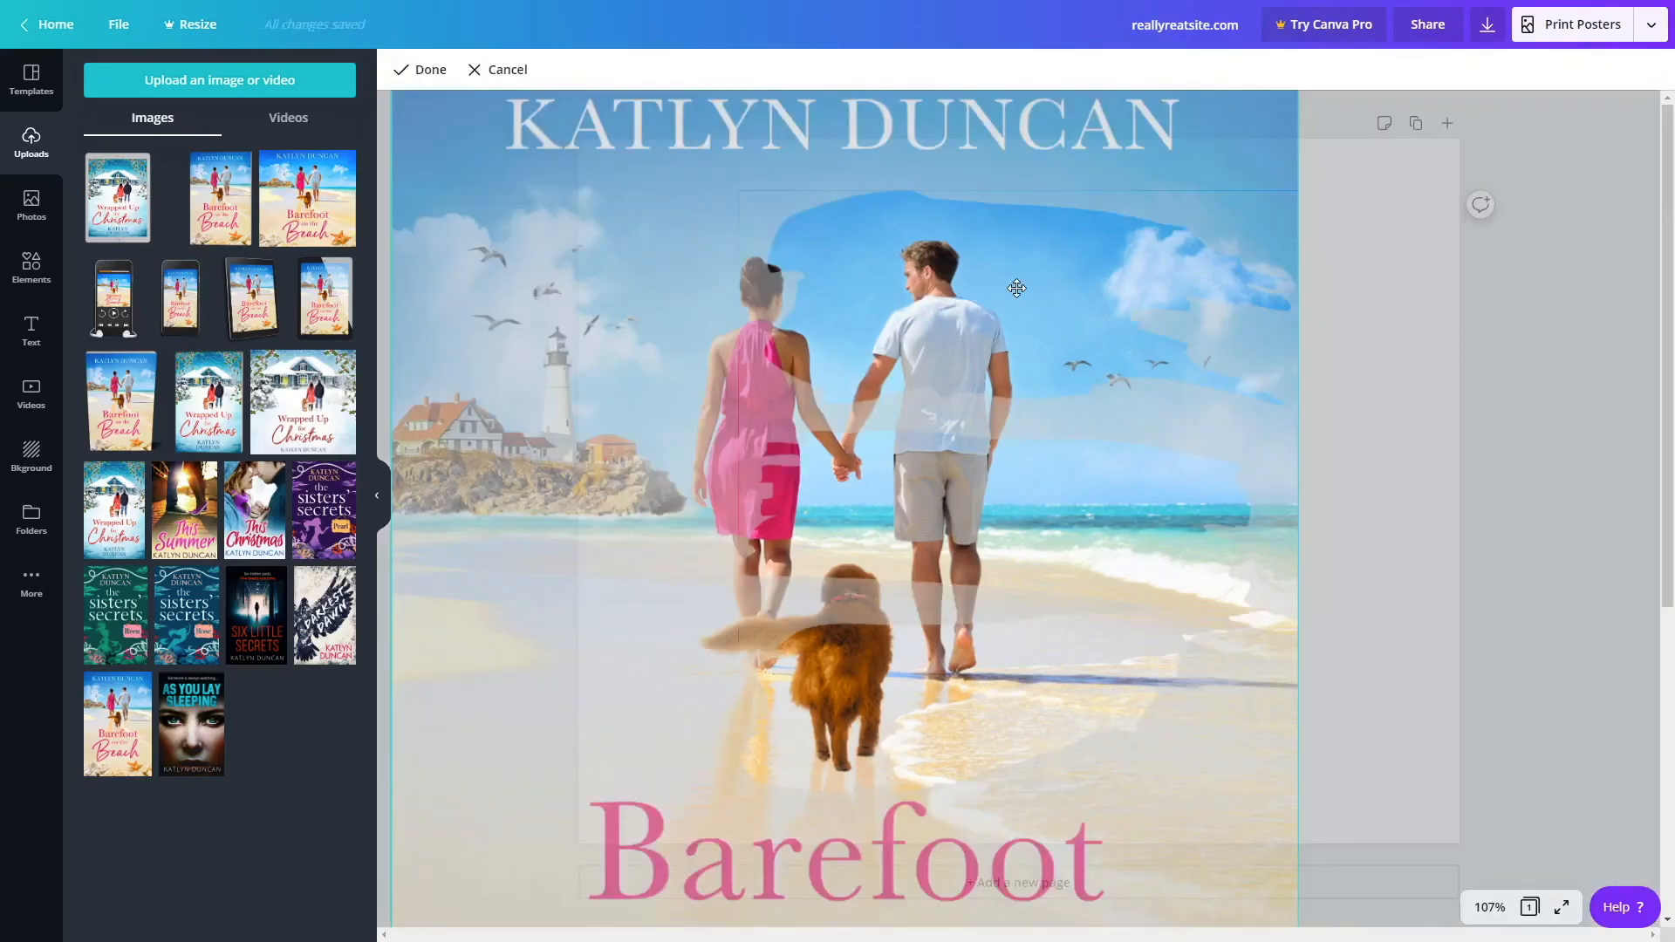
left_click_drag(1018, 288, 1018, 438)
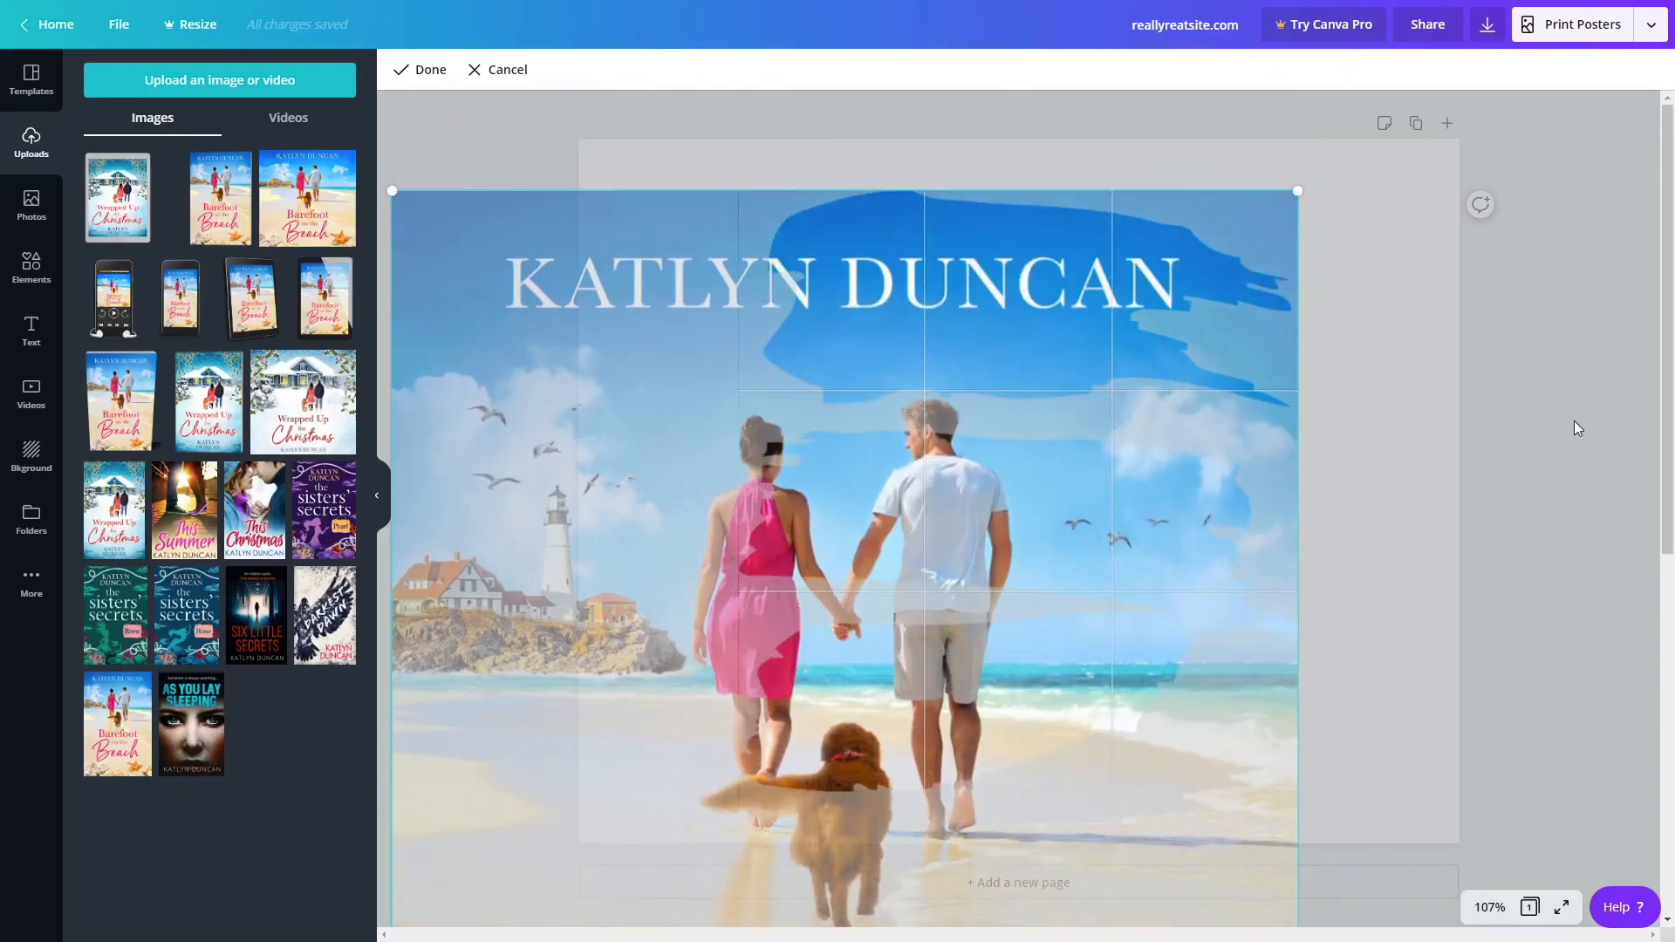
left_click(1578, 427)
double_click(932, 289)
left_click_drag(932, 289, 908, 4)
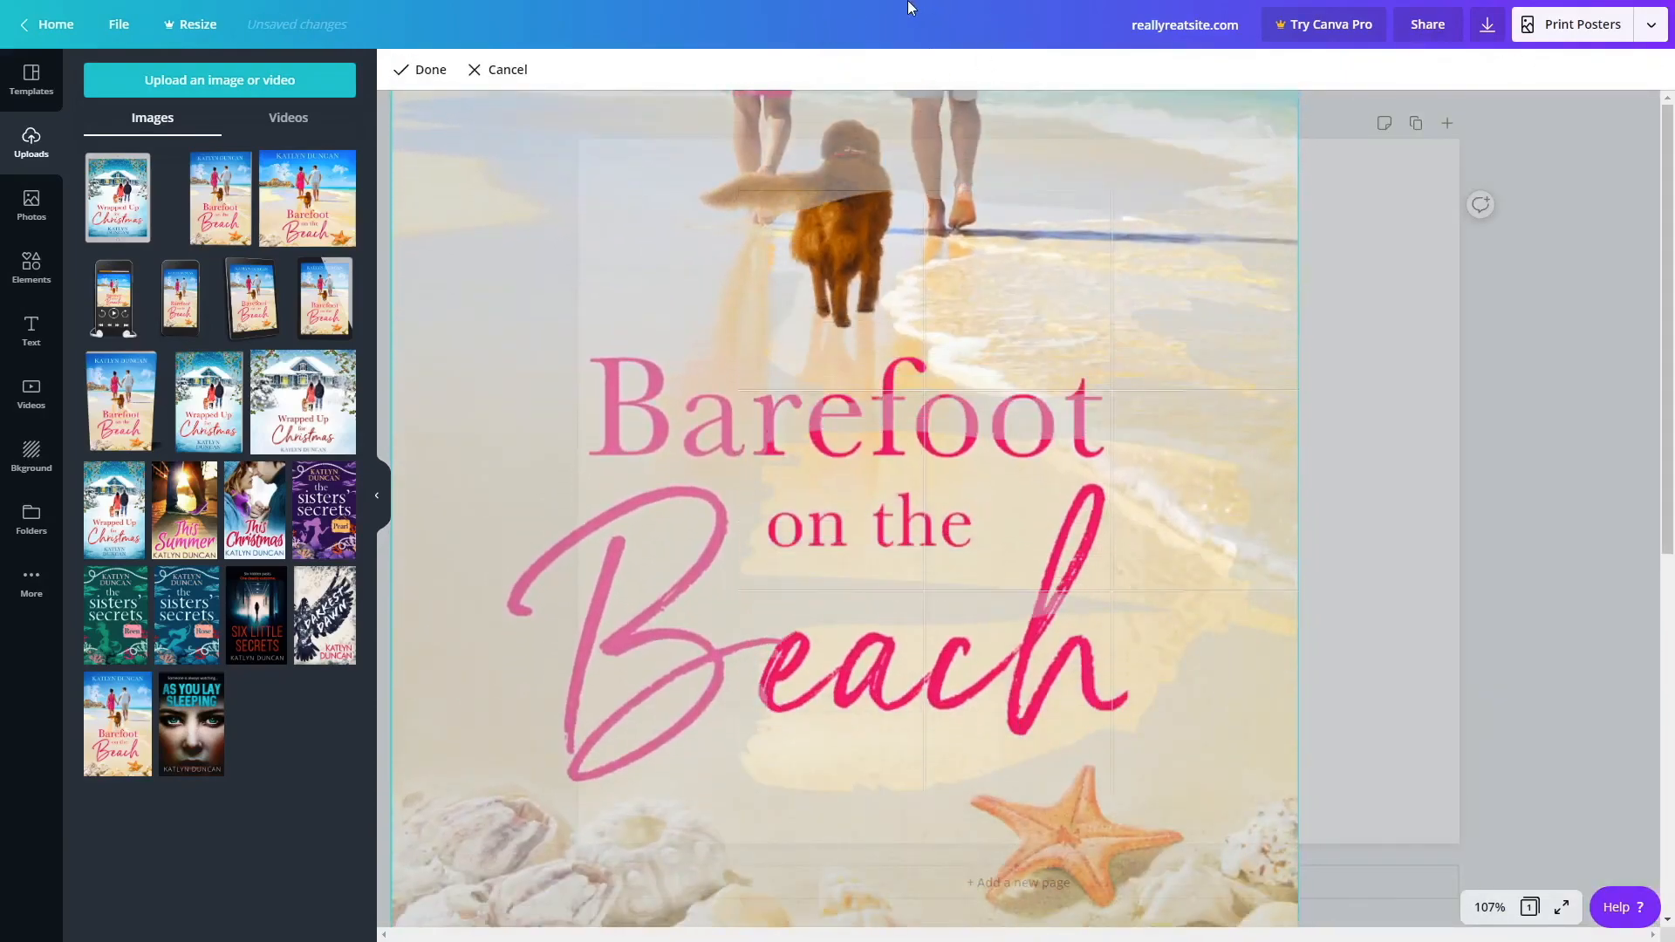
left_click(1562, 432)
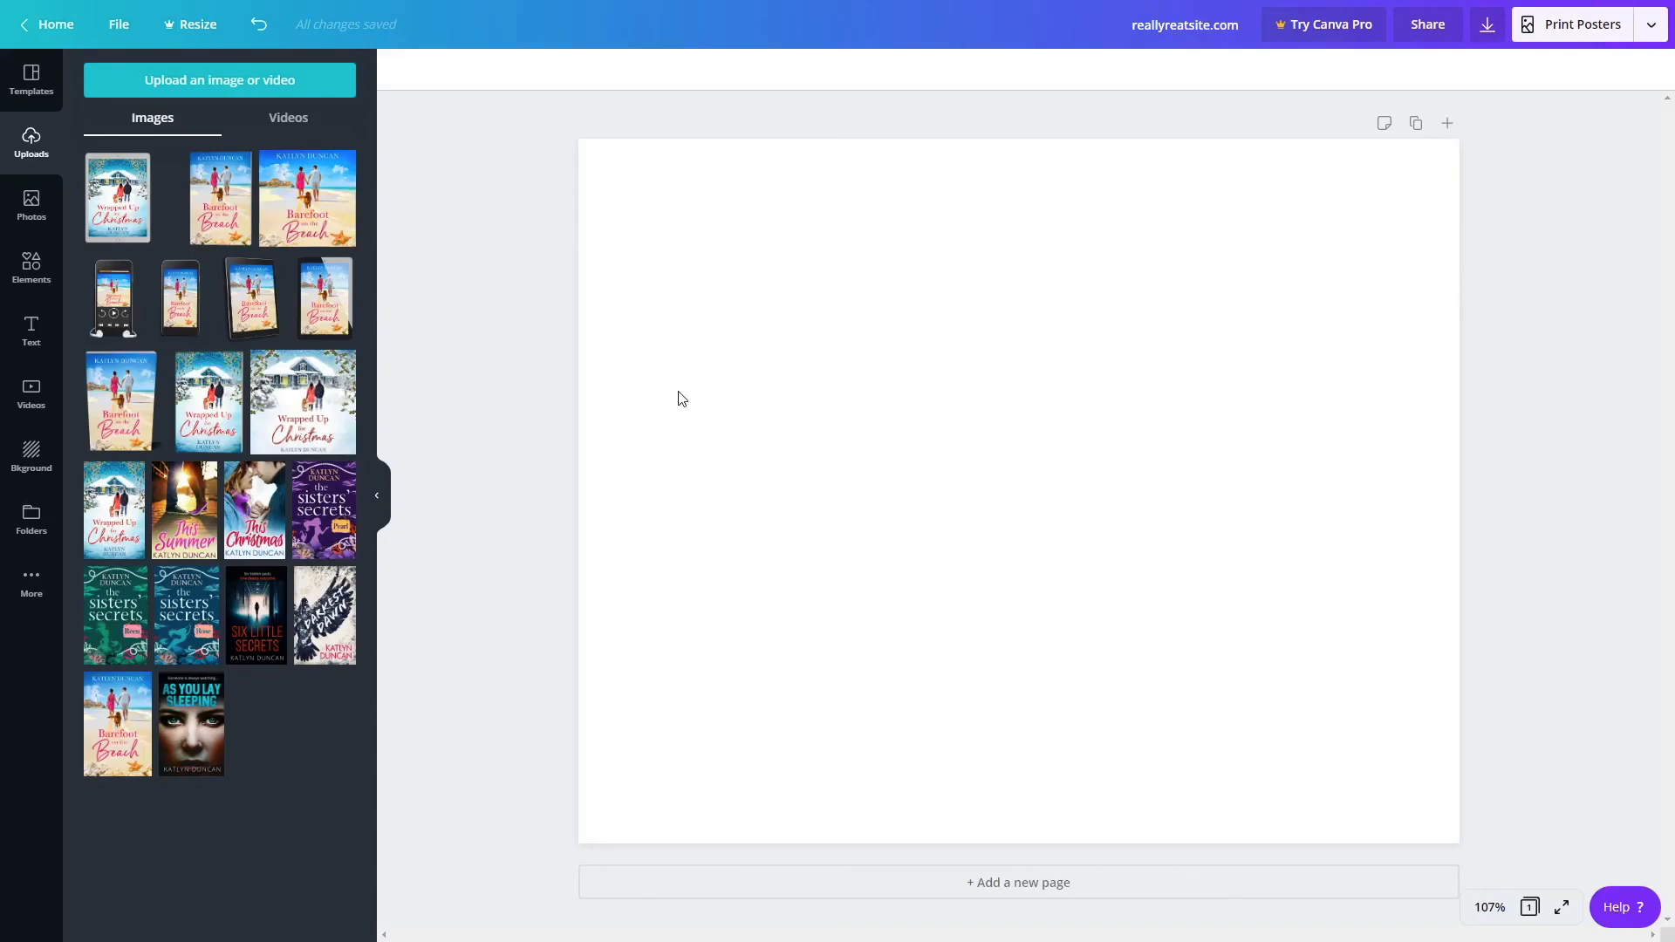
Search the stock photos for "beach".
left_click(48, 208)
left_click(177, 85)
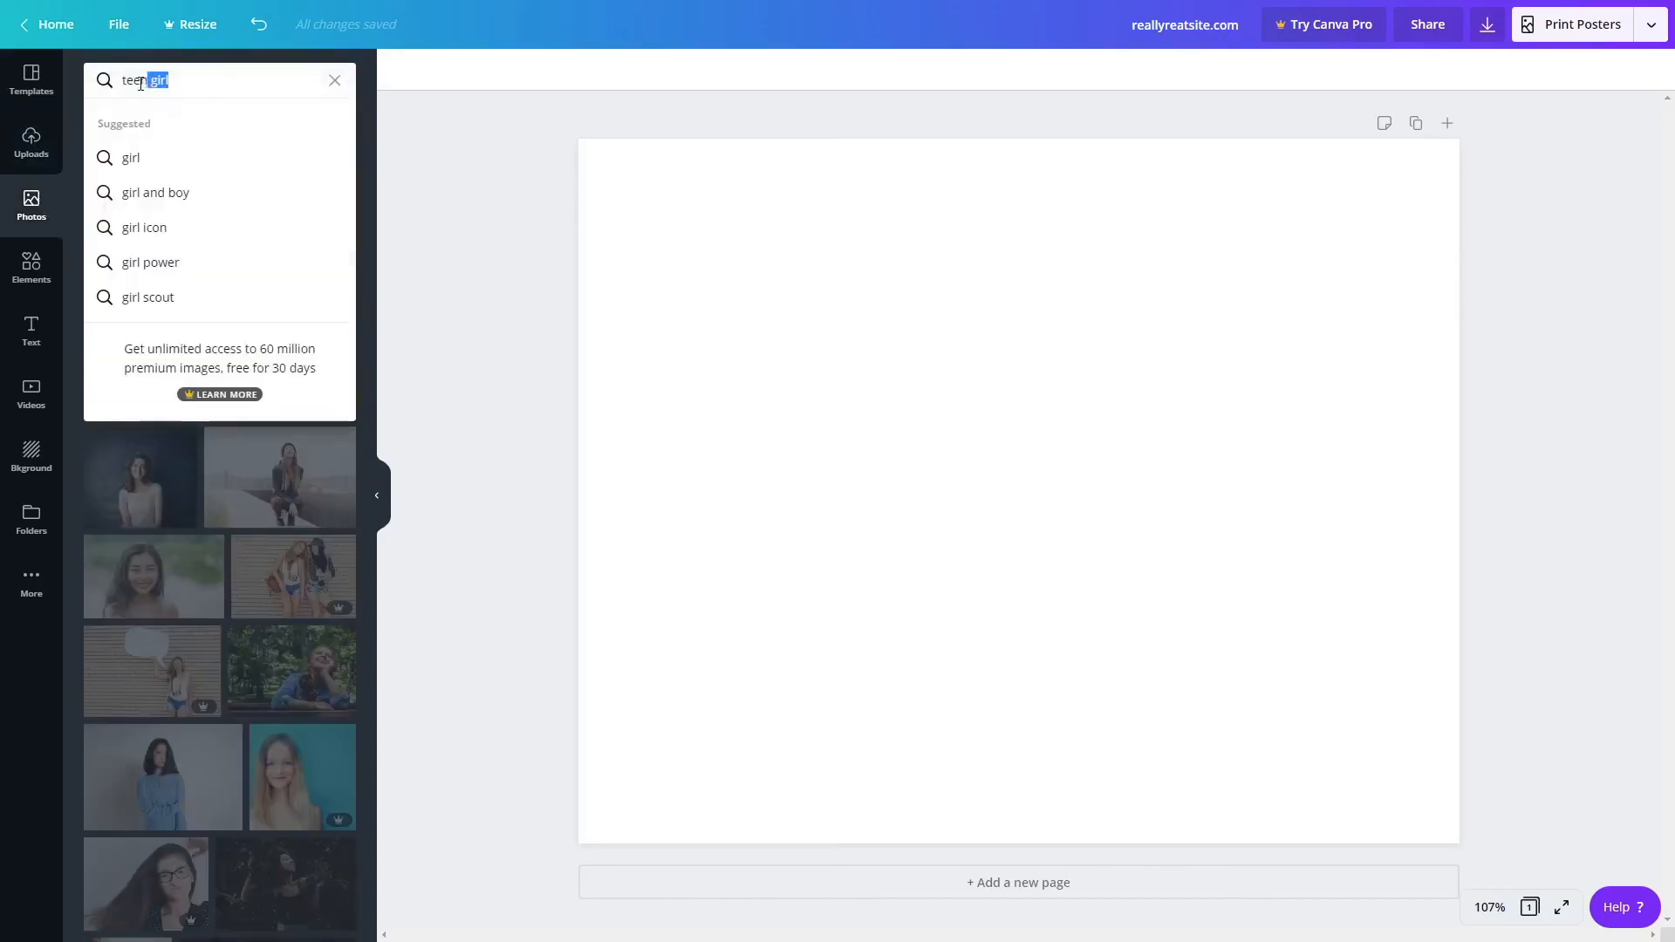
type("beach")
key("Return")
Browse the beach photos and set the recently used sandy beach with overhanging green leaves as the full-page background.
scroll(159, 314, "down", 4)
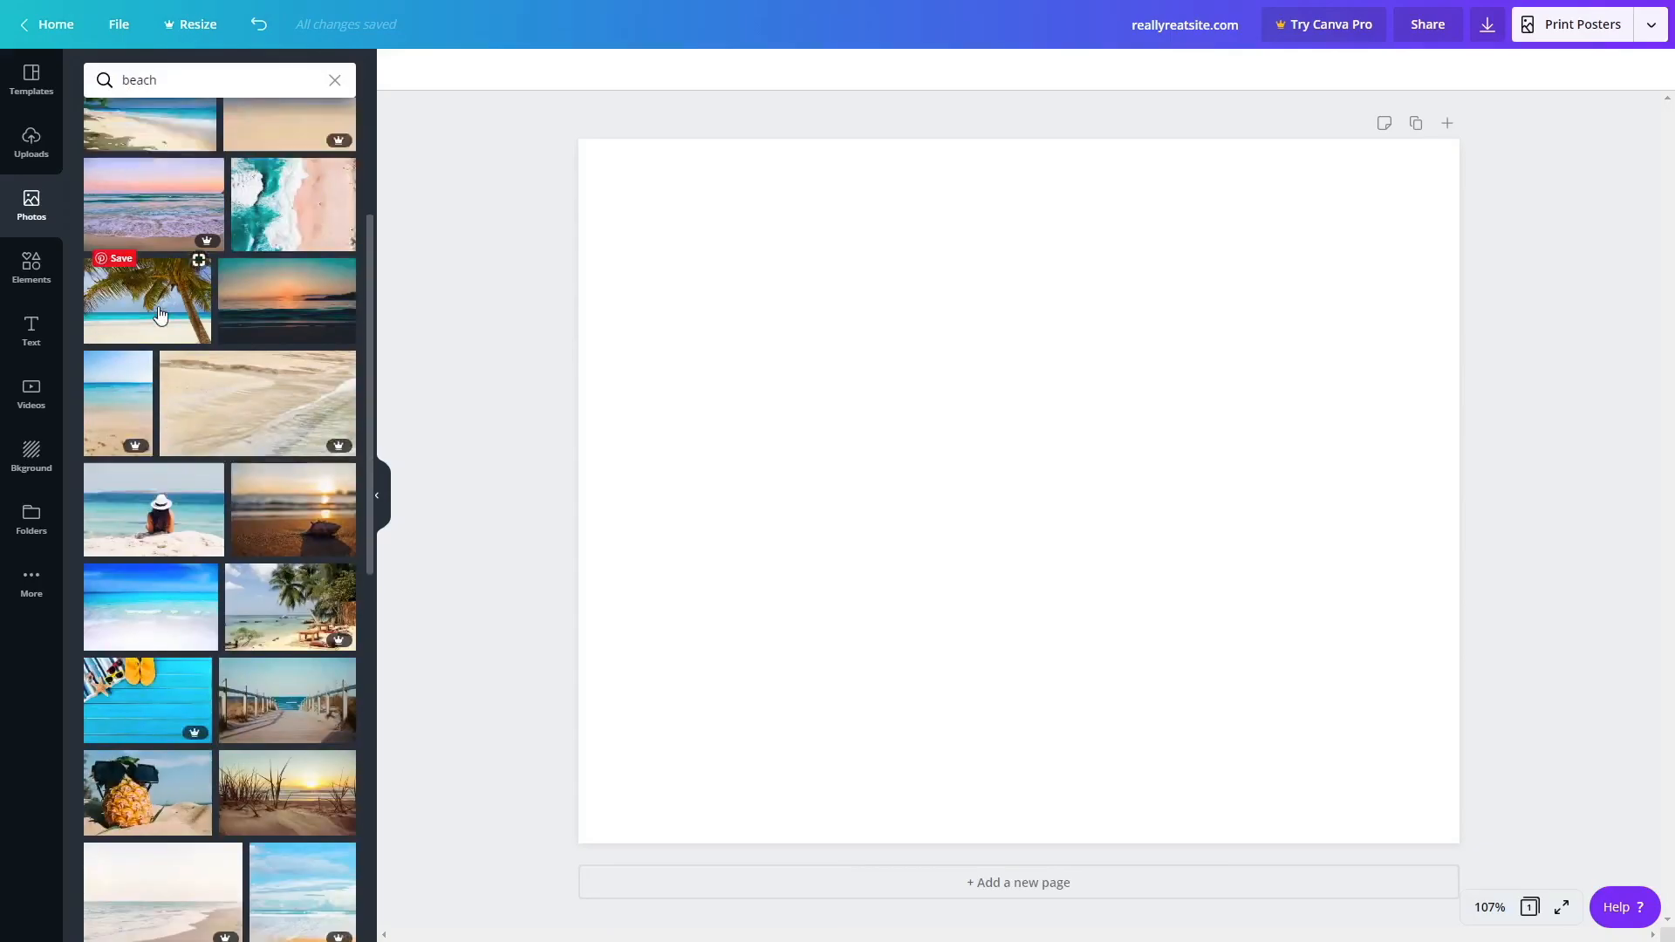
scroll(129, 407, "down", 3)
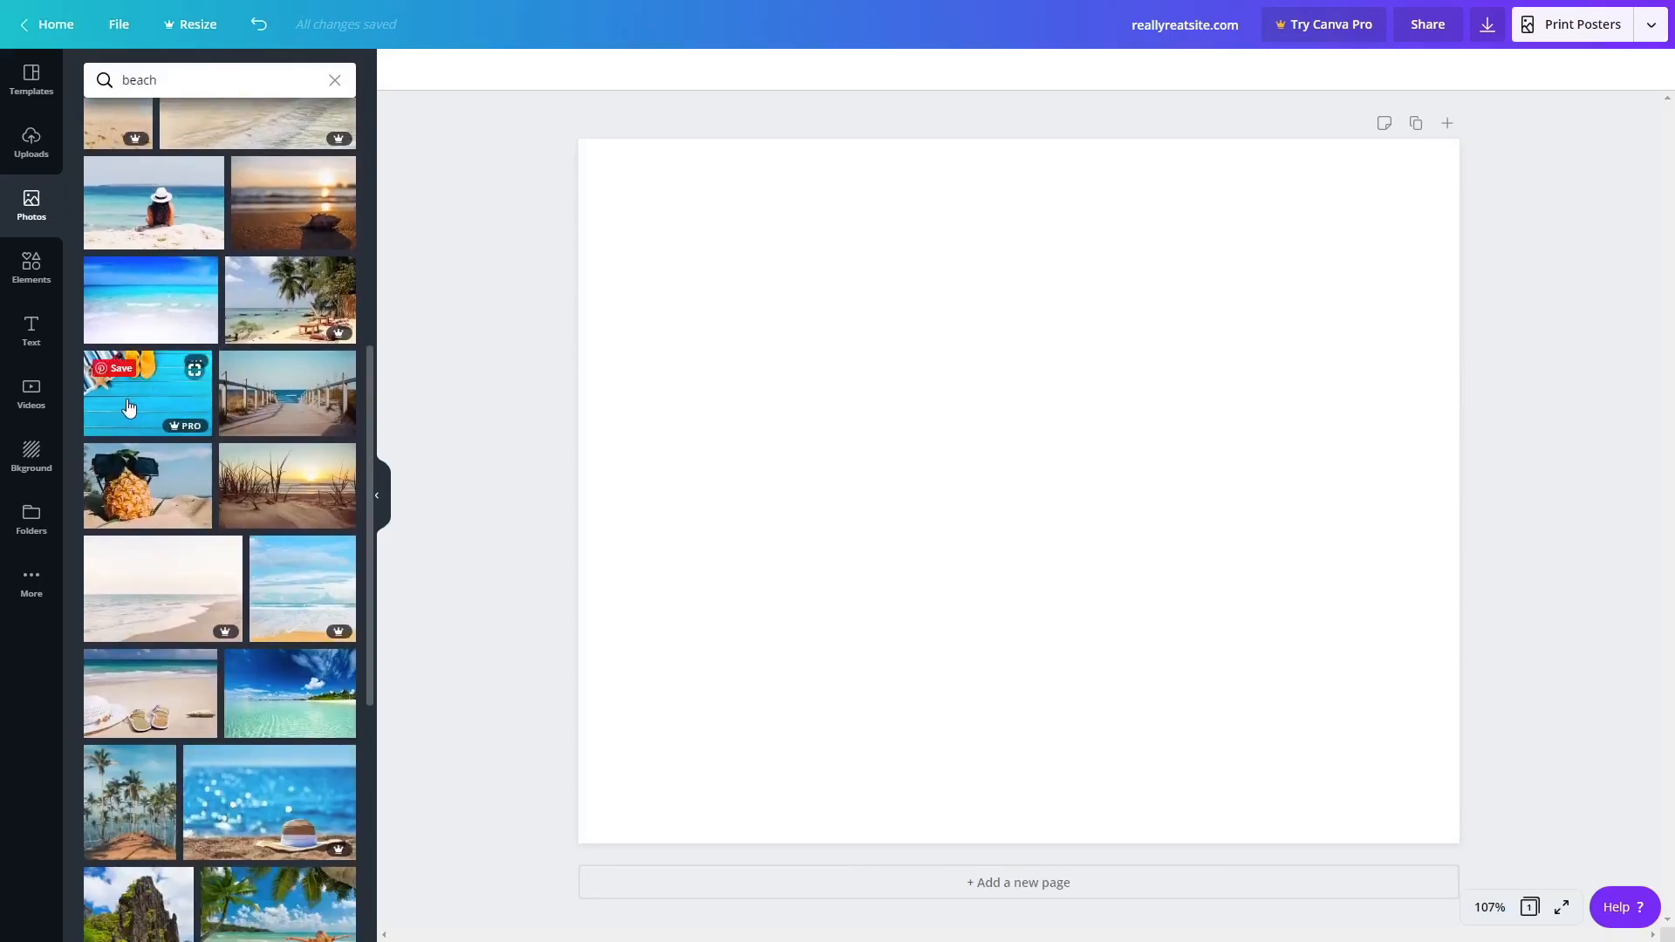
scroll(128, 407, "down", 5)
scroll(129, 406, "up", 7)
scroll(128, 407, "up", 6)
left_click_drag(147, 314, 646, 166)
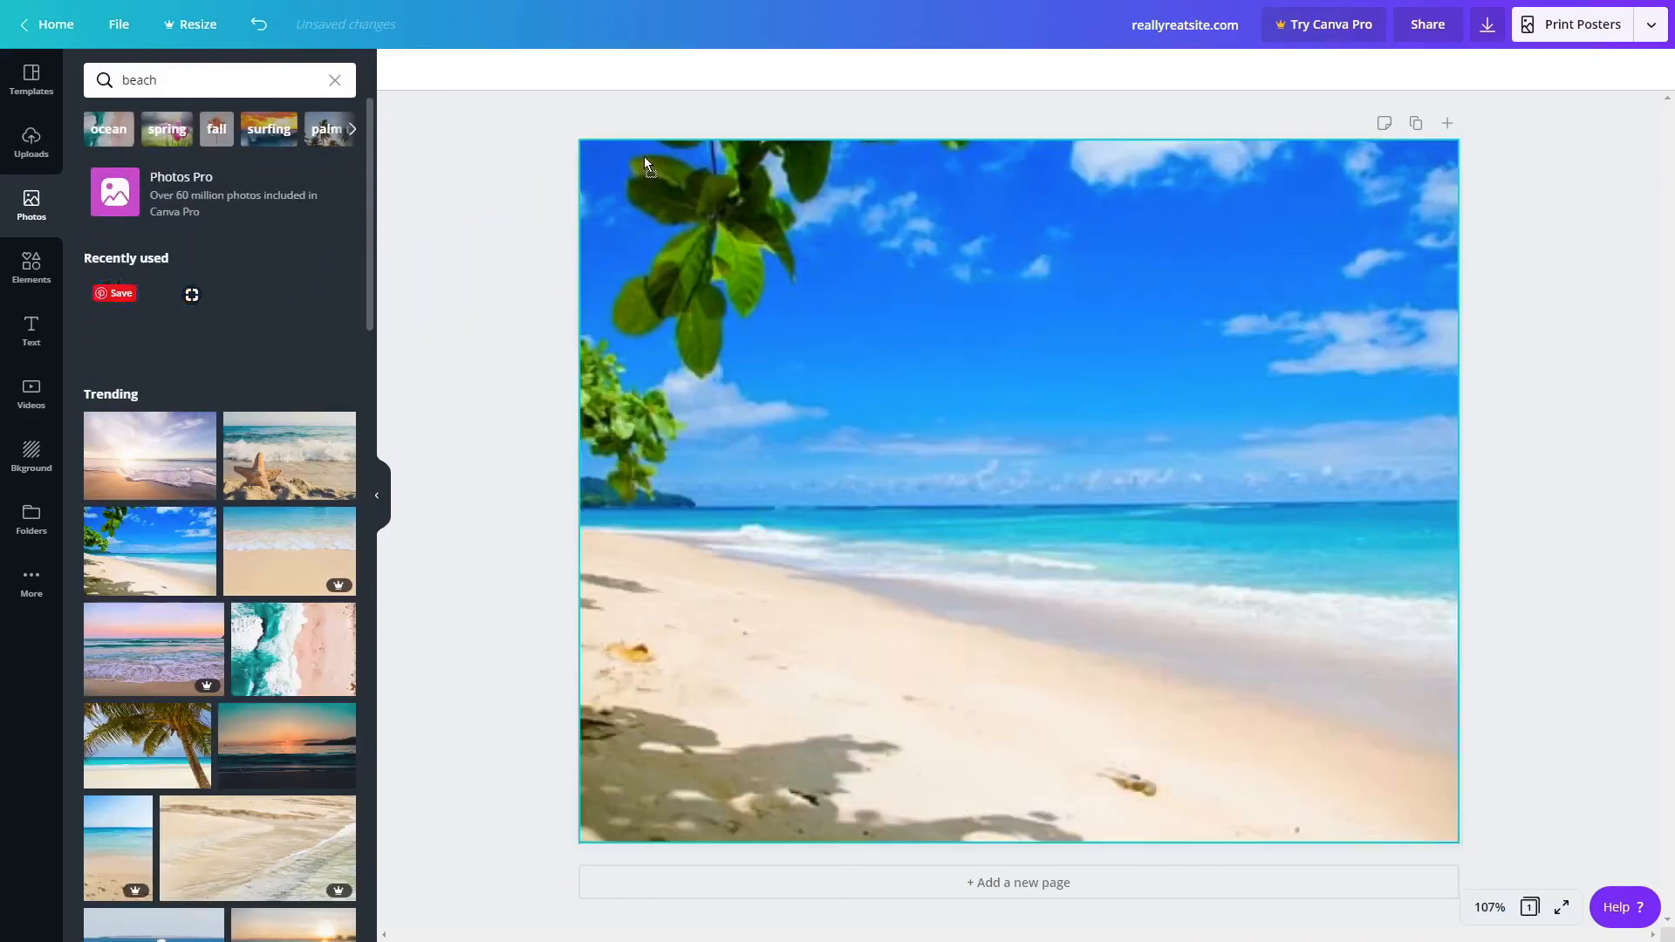
Reposition the background photo within the page, shifting it right to show more of the overhanging leaves.
double_click(882, 475)
left_click_drag(882, 453, 1203, 395)
left_click(493, 461)
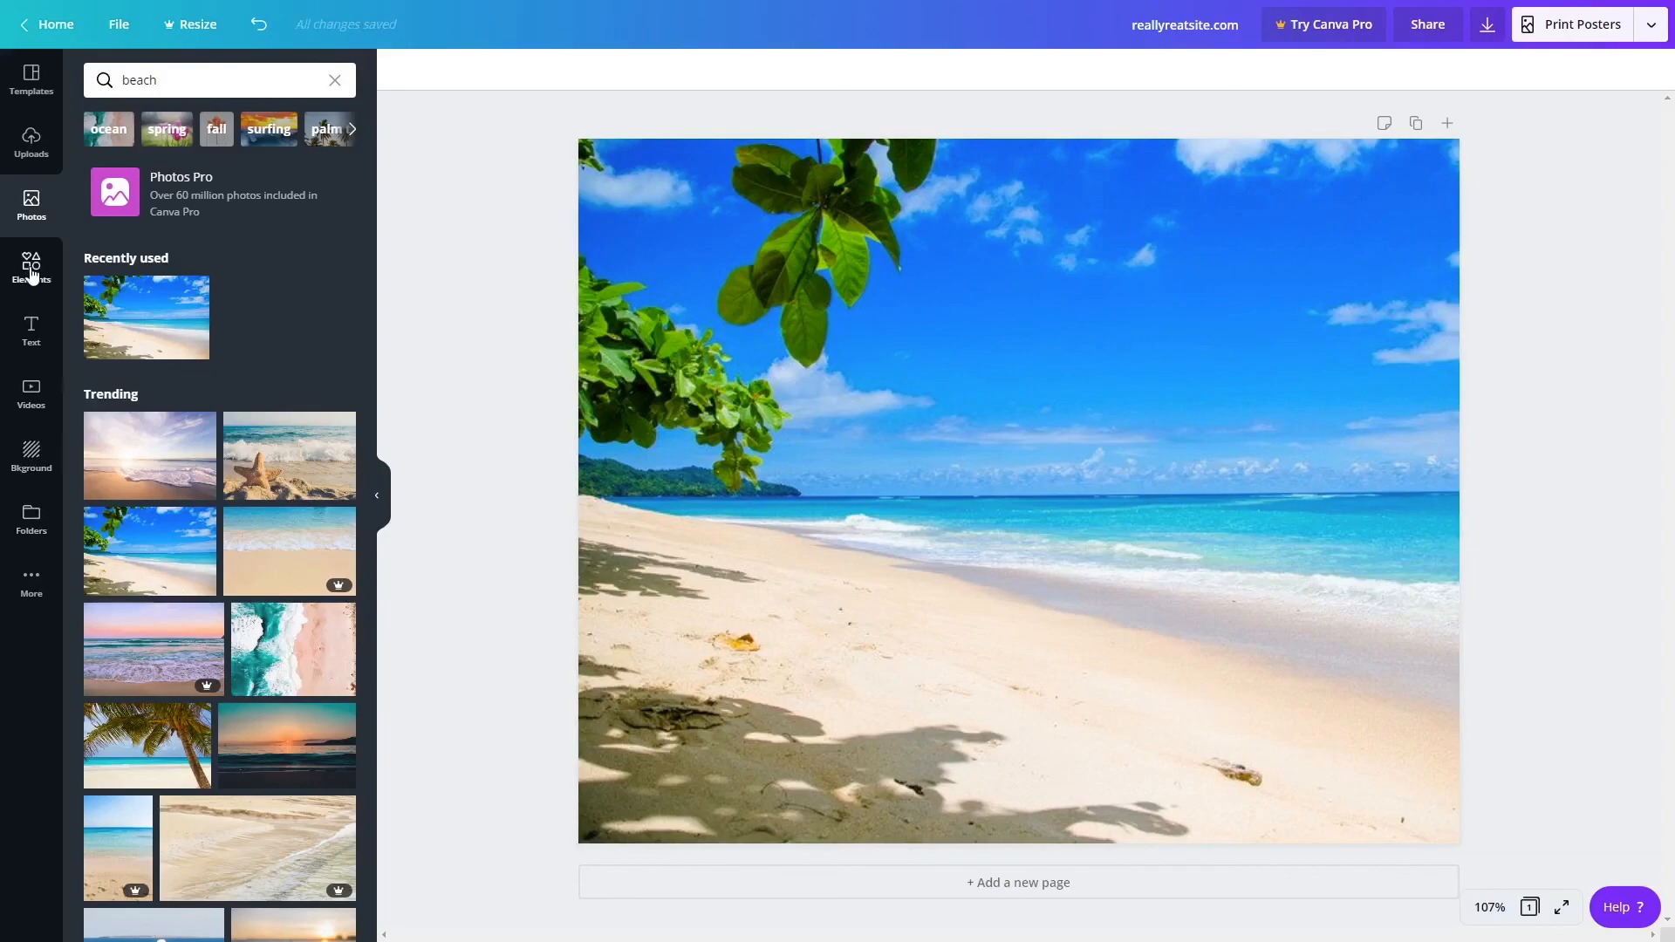
Add the uploaded "Barefoot on the Beach" cover, enlarge it to nearly the page height and center it horizontally.
left_click(32, 144)
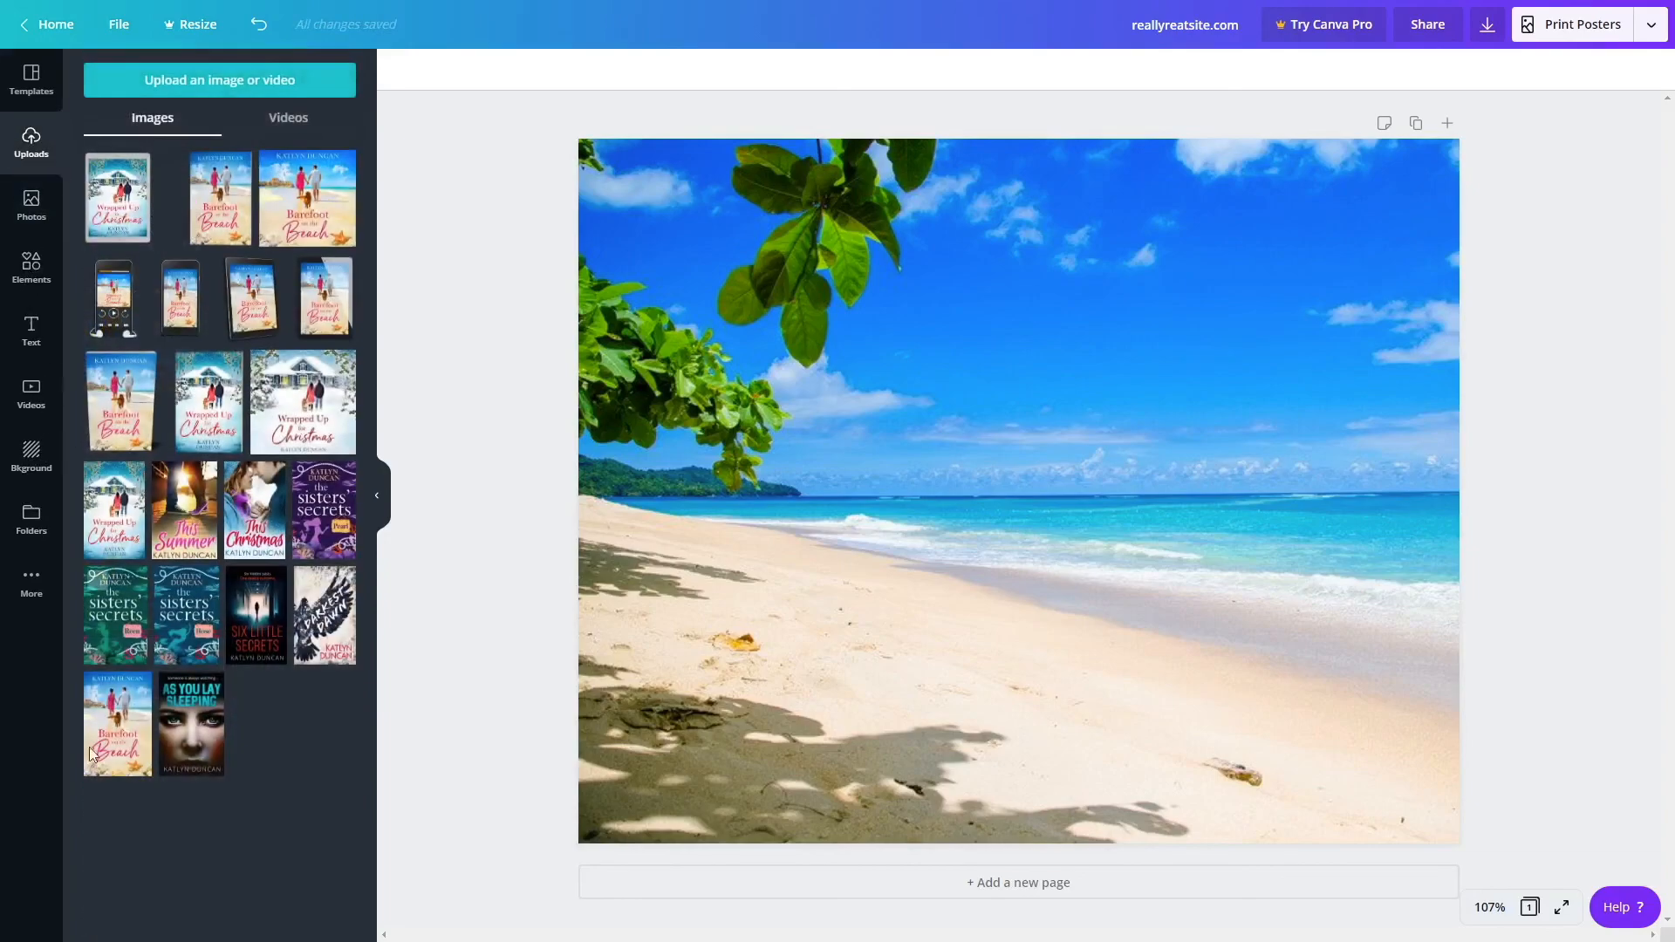
left_click(113, 767)
left_click_drag(1055, 529, 970, 467)
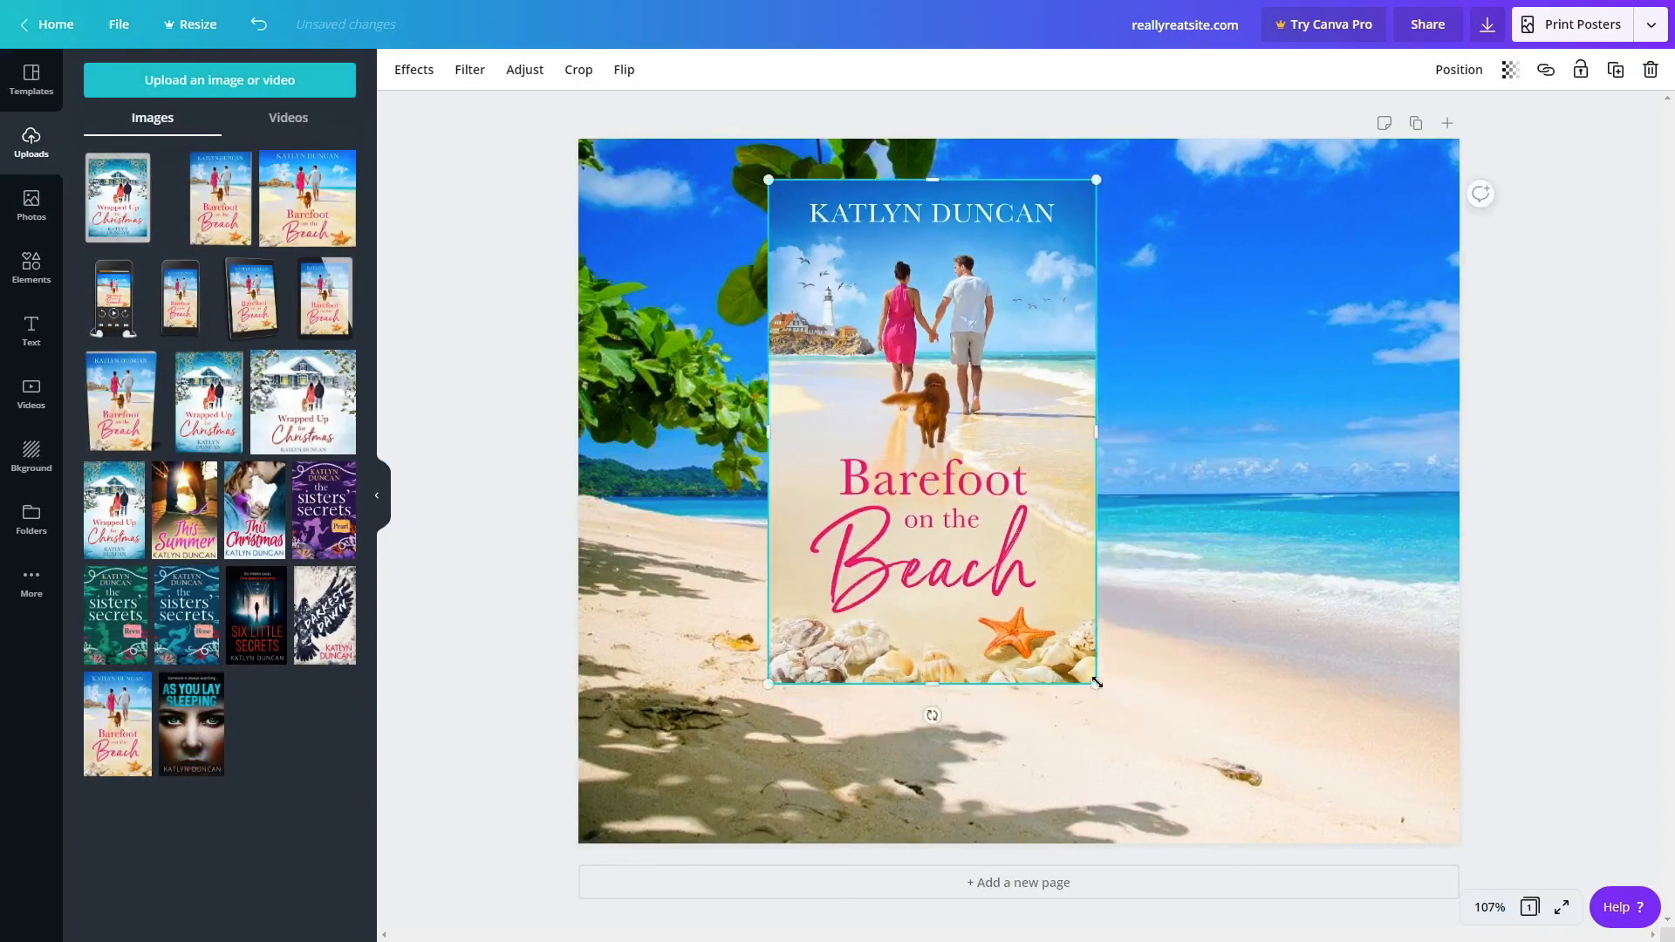
left_click_drag(1095, 684, 1182, 803)
left_click_drag(1007, 625, 1058, 626)
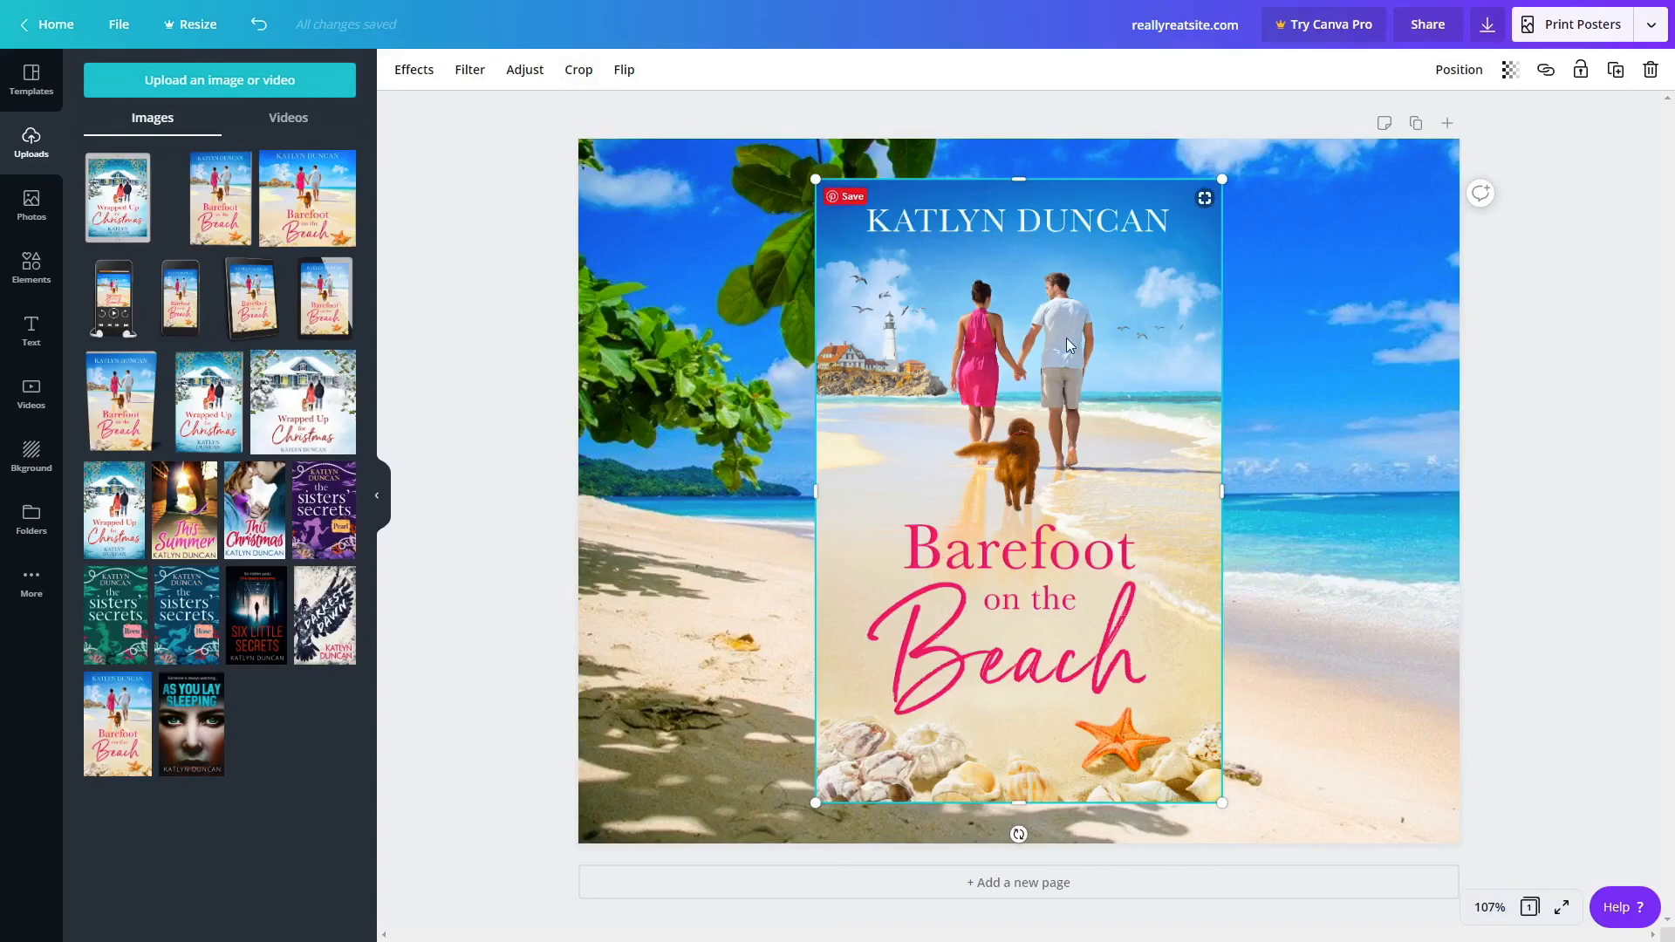
Crop the cover from the top down to the lower strip with the word "Beach", the shells and the starfish.
left_click(578, 70)
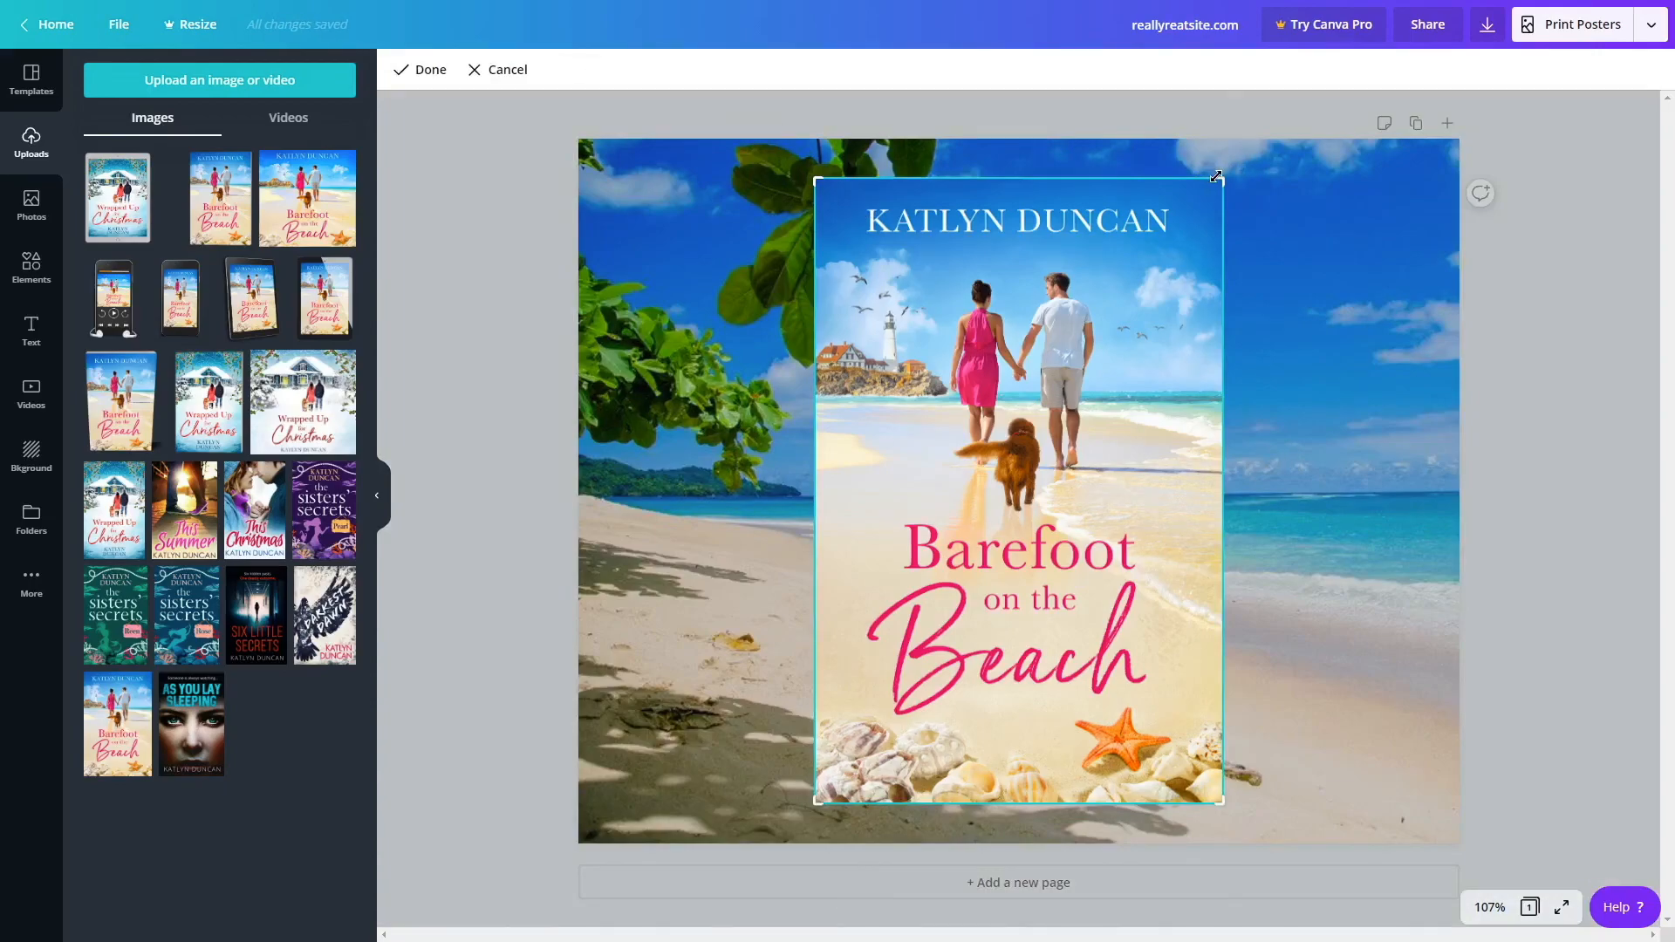
left_click_drag(1217, 178, 1234, 613)
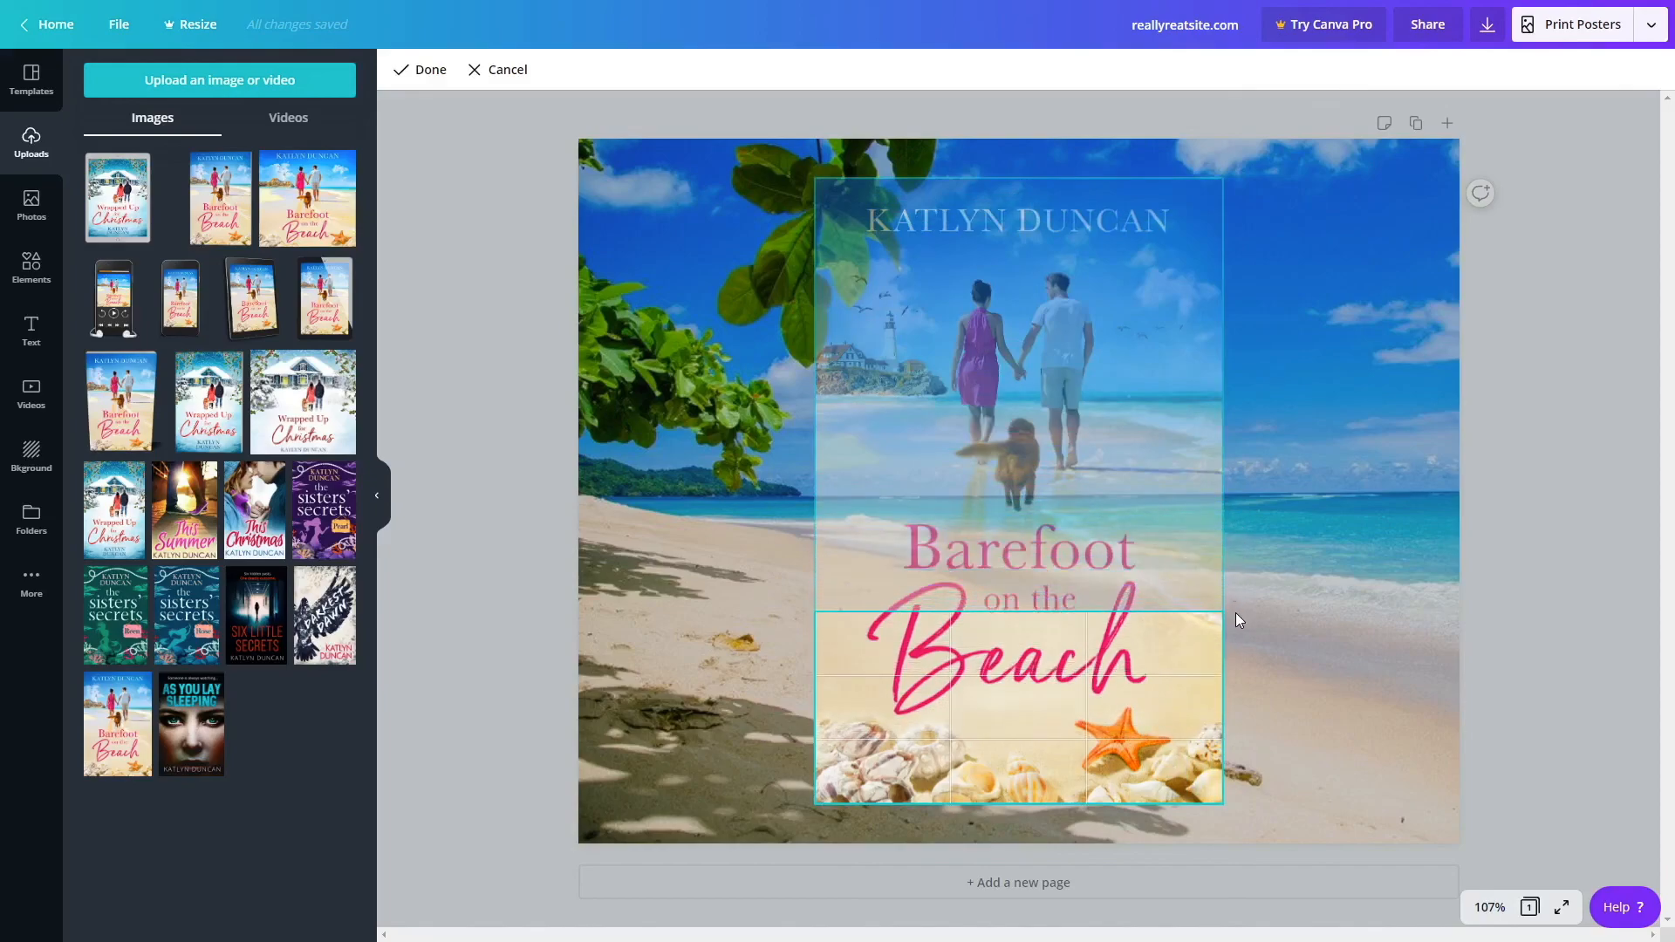
left_click_drag(1238, 612, 1238, 612)
left_click(410, 83)
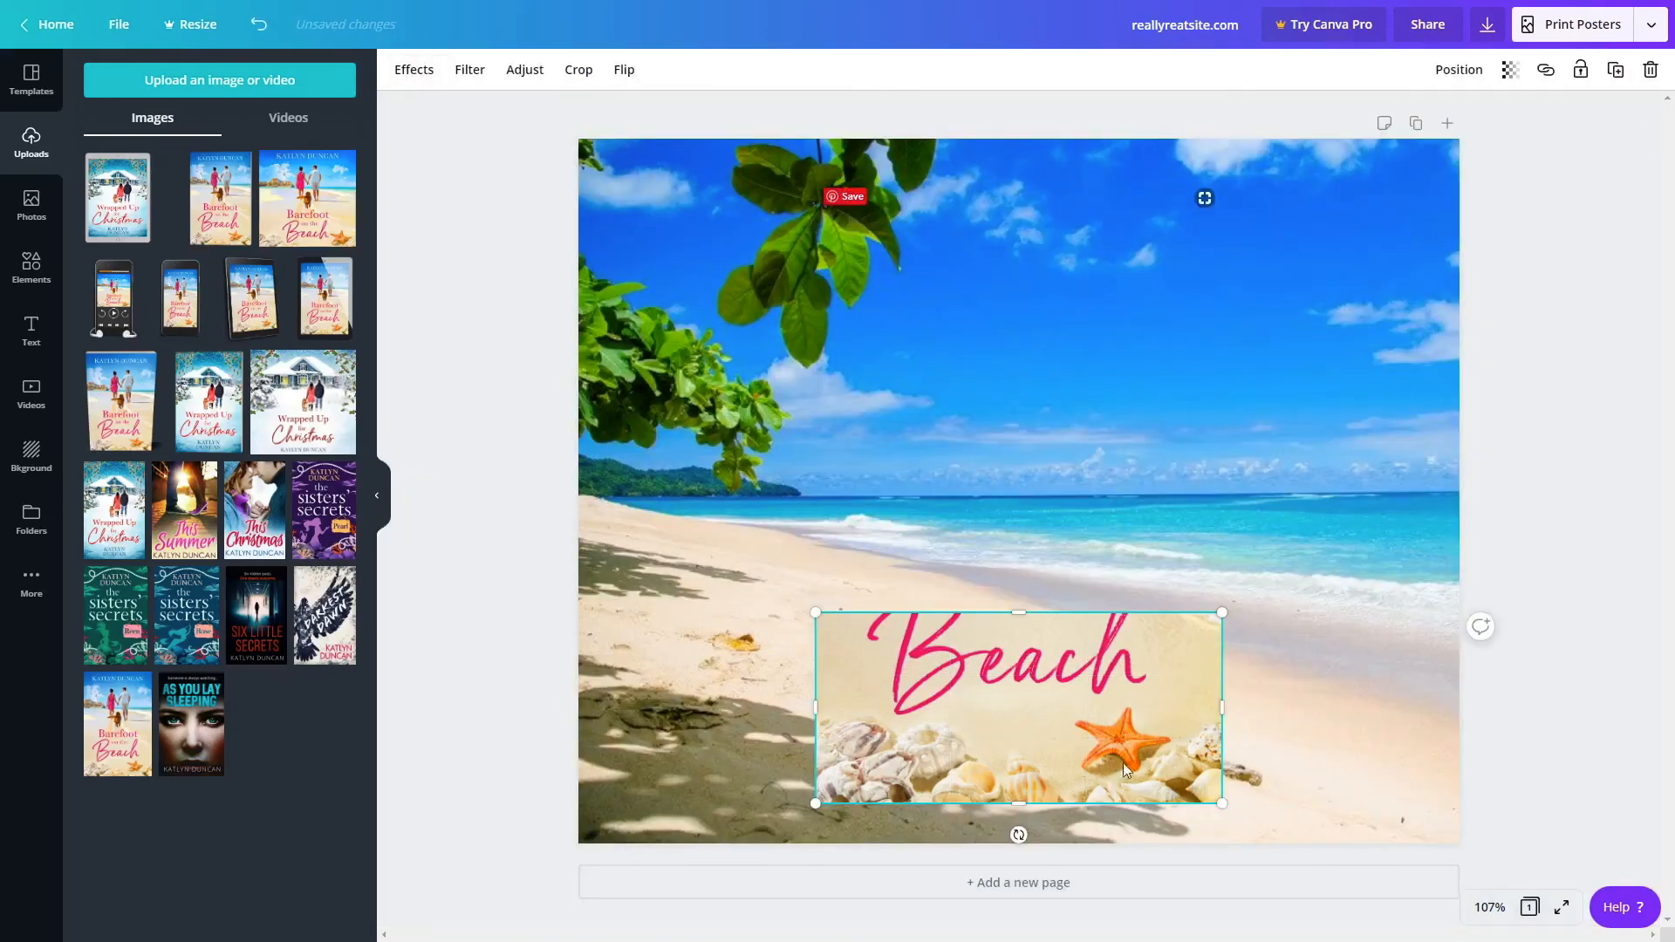
left_click(1623, 633)
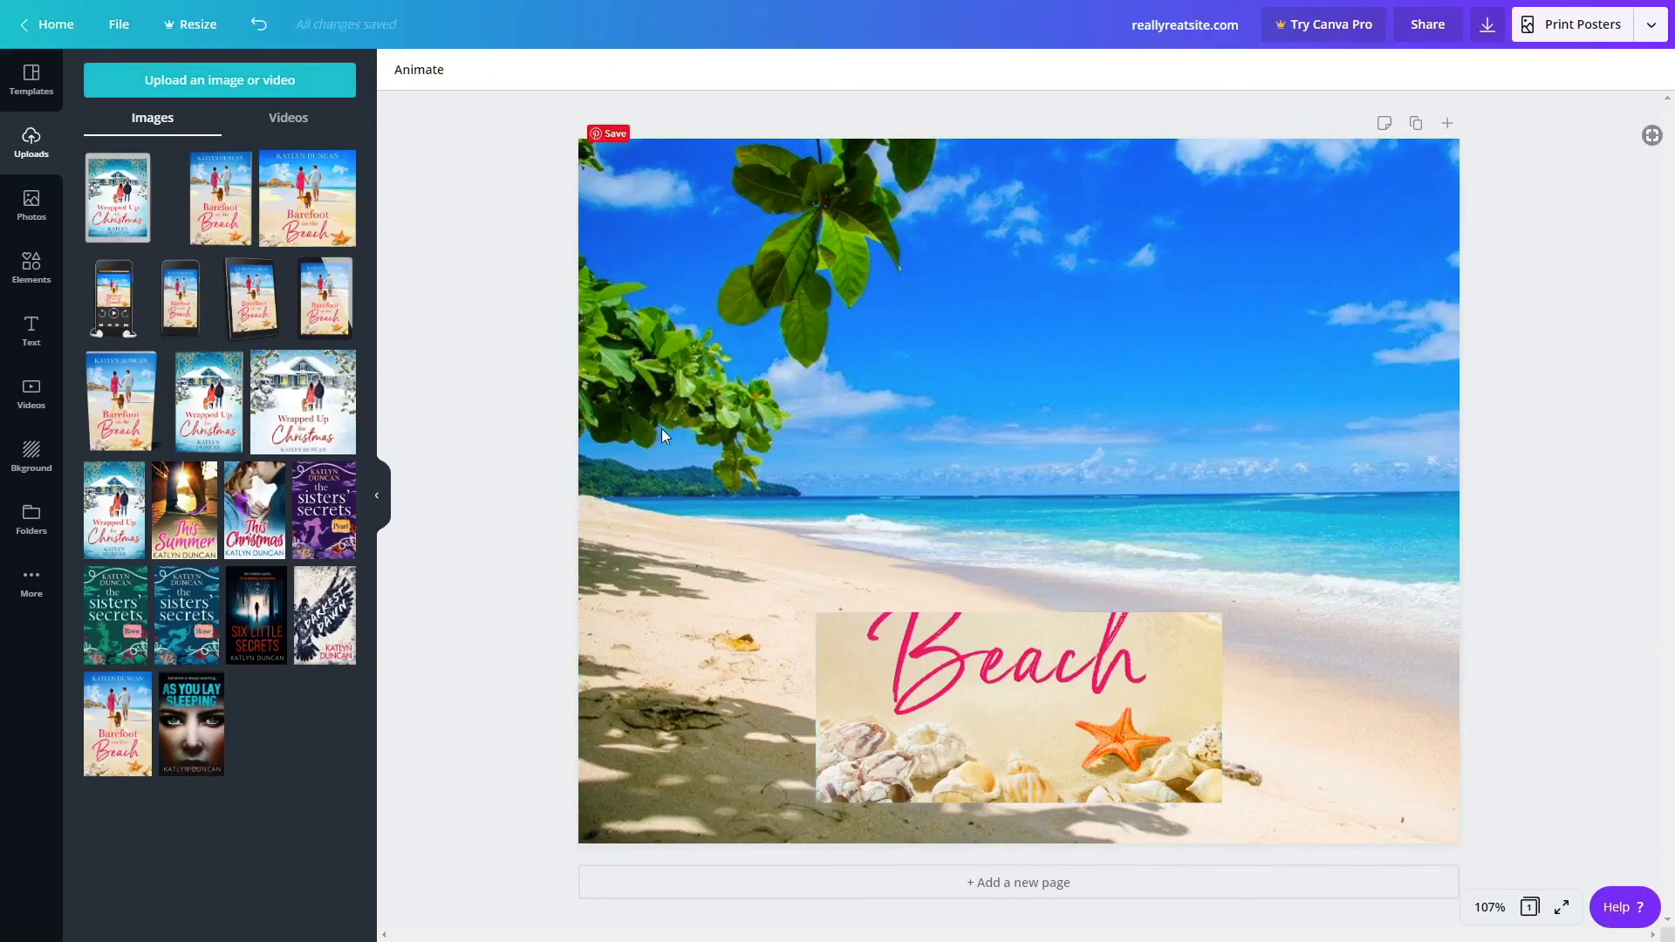
Search the elements library for "arrow".
left_click(29, 277)
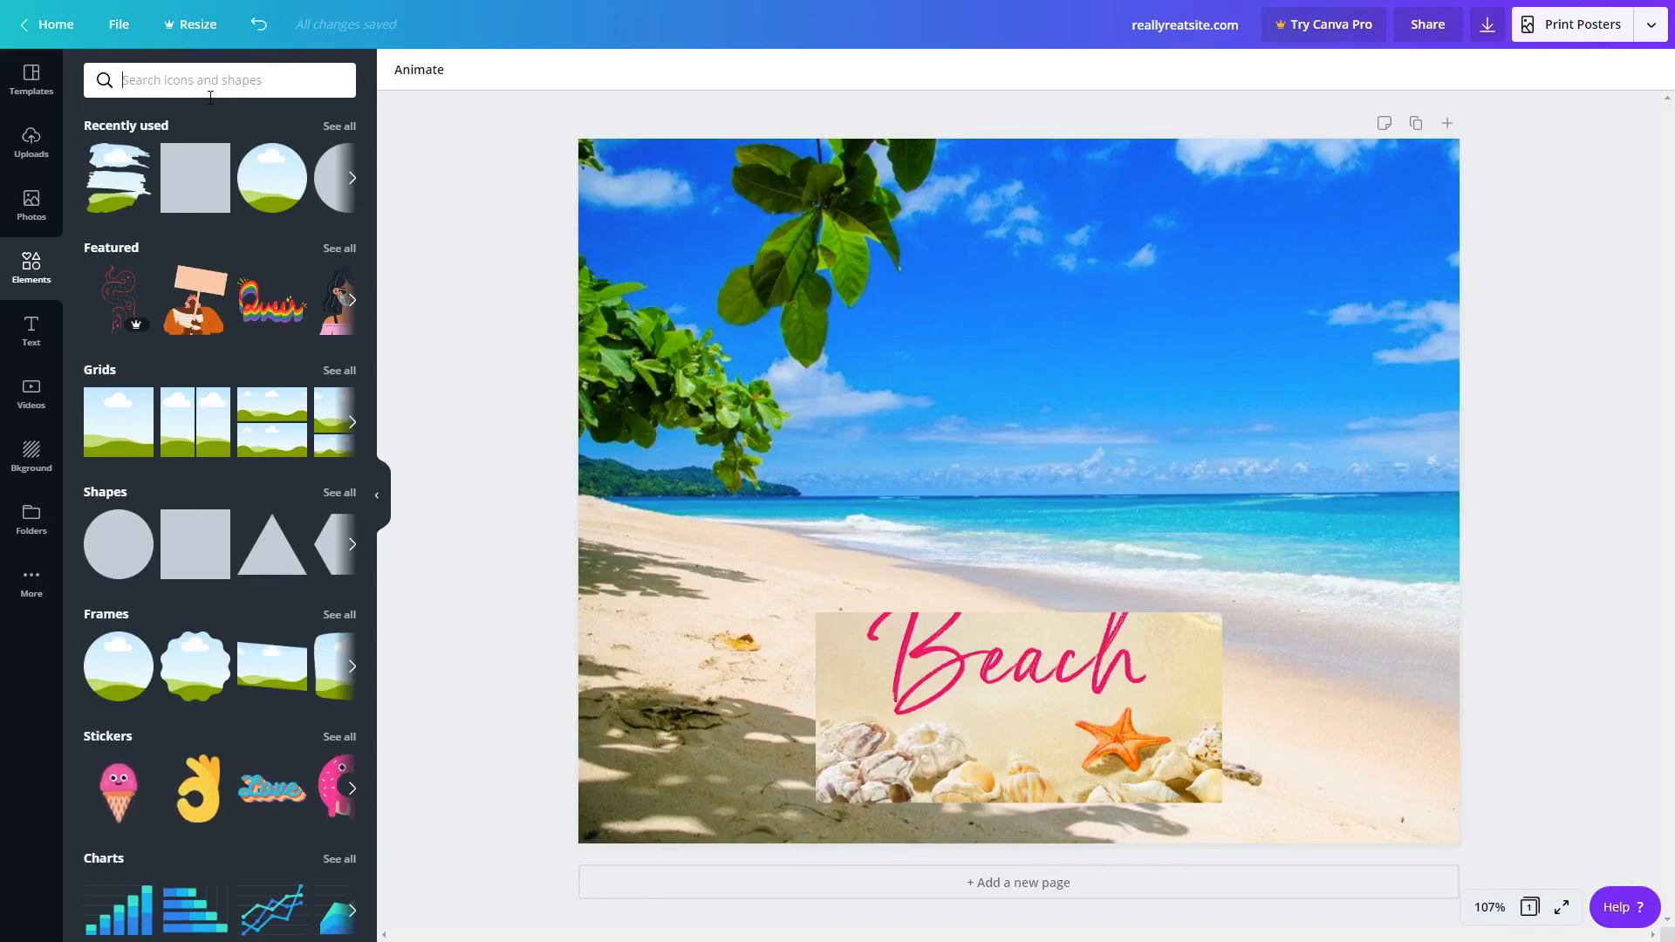
left_click(210, 94)
type("arrow")
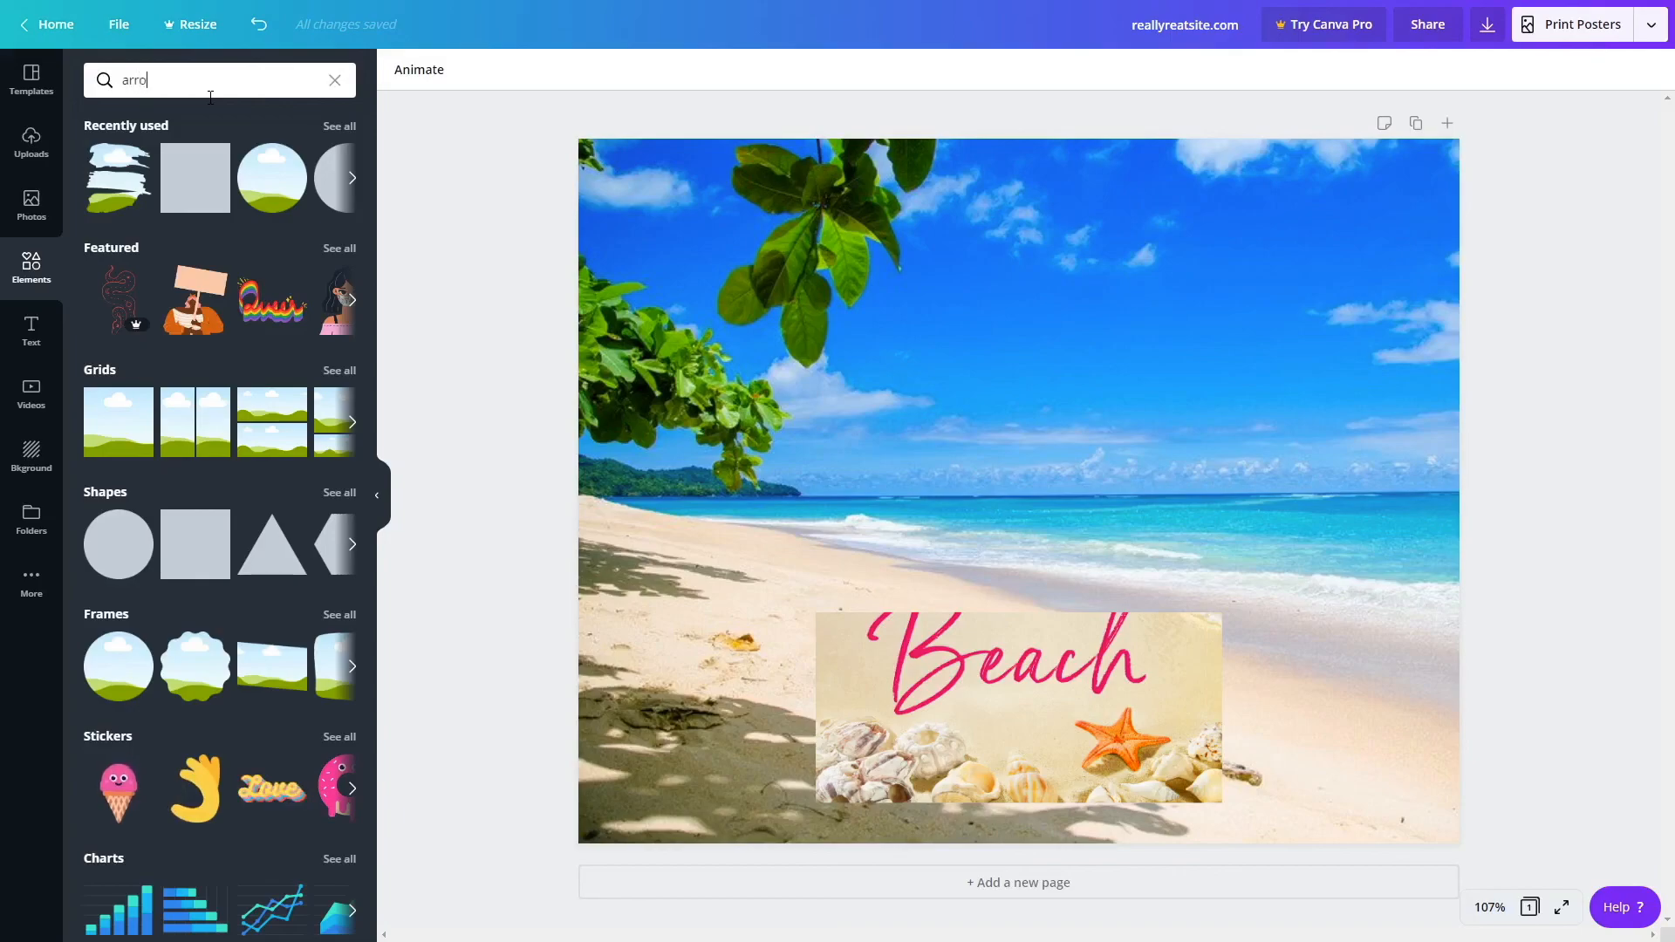
key("Return")
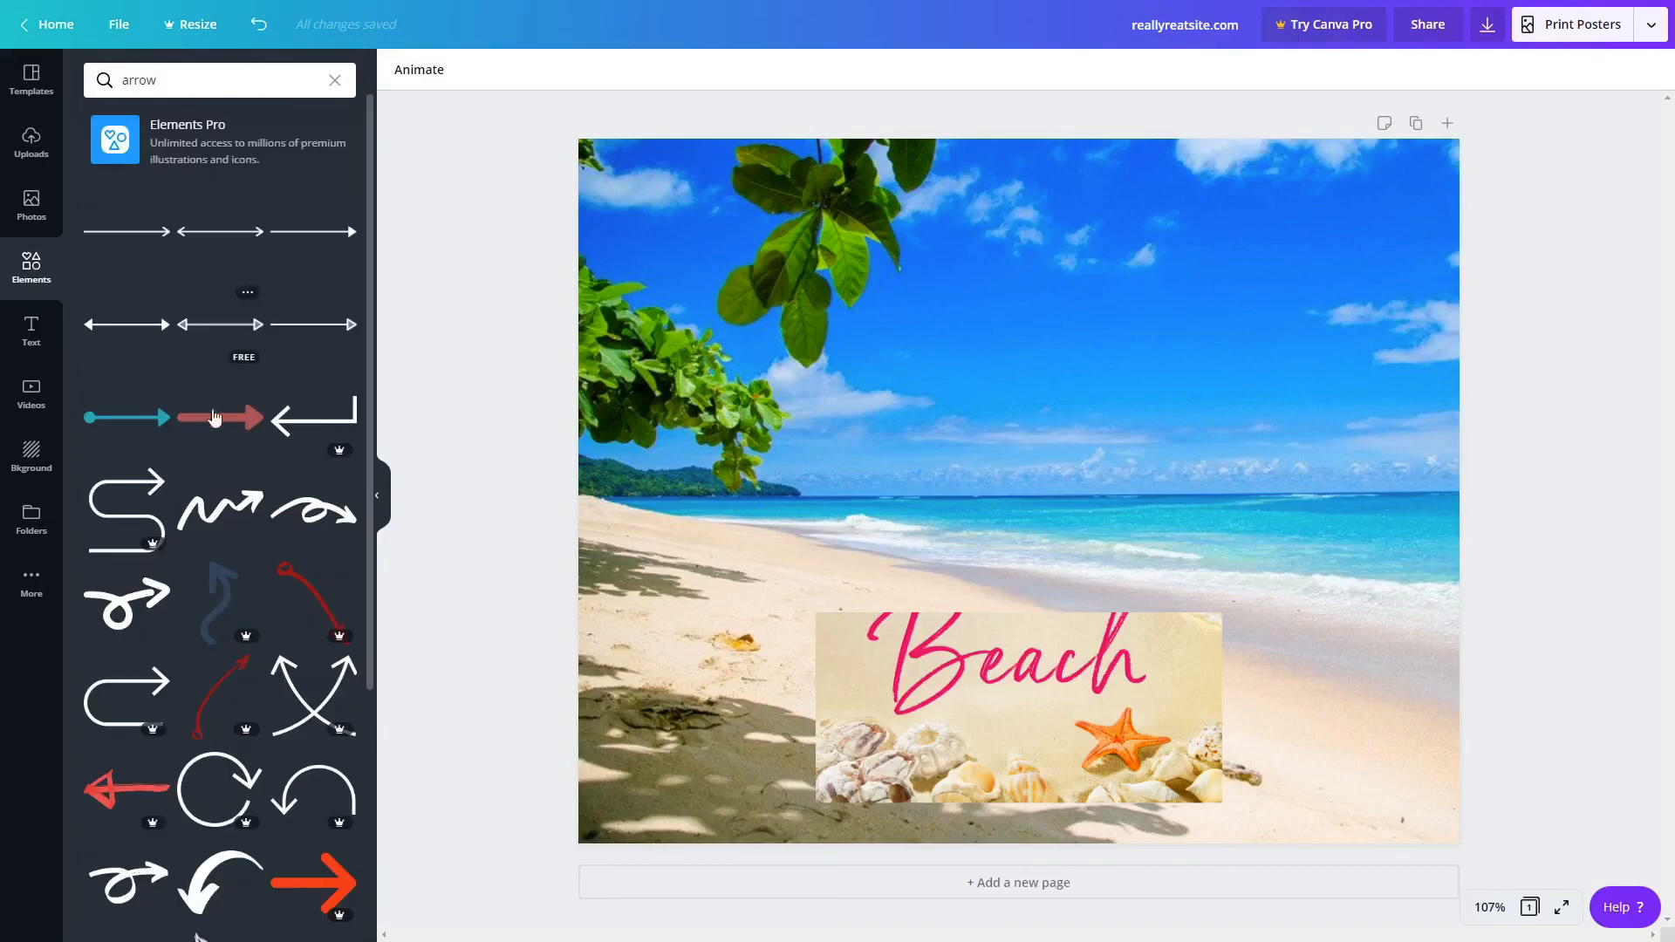
Add the thick curved white arrow, about 7.1 by 4.6, over the sky near the page's right edge and color it the cover's pink.
scroll(213, 418, "down", 5)
left_click(288, 622)
left_click_drag(1289, 392, 1495, 267)
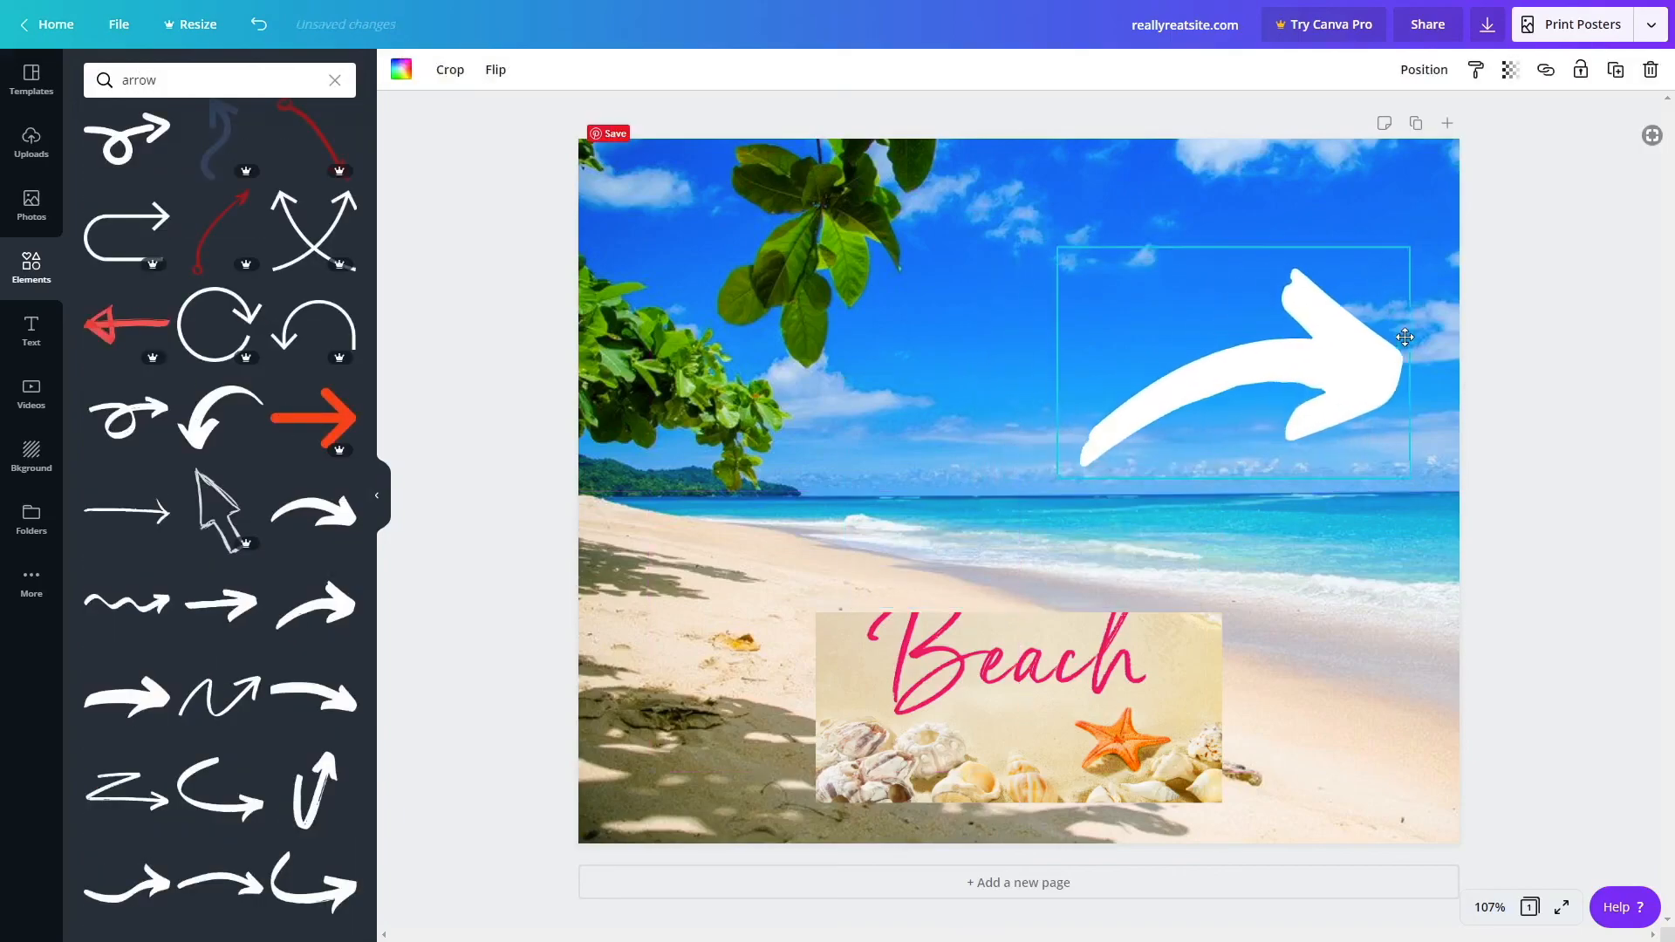
left_click_drag(1414, 479, 1329, 392)
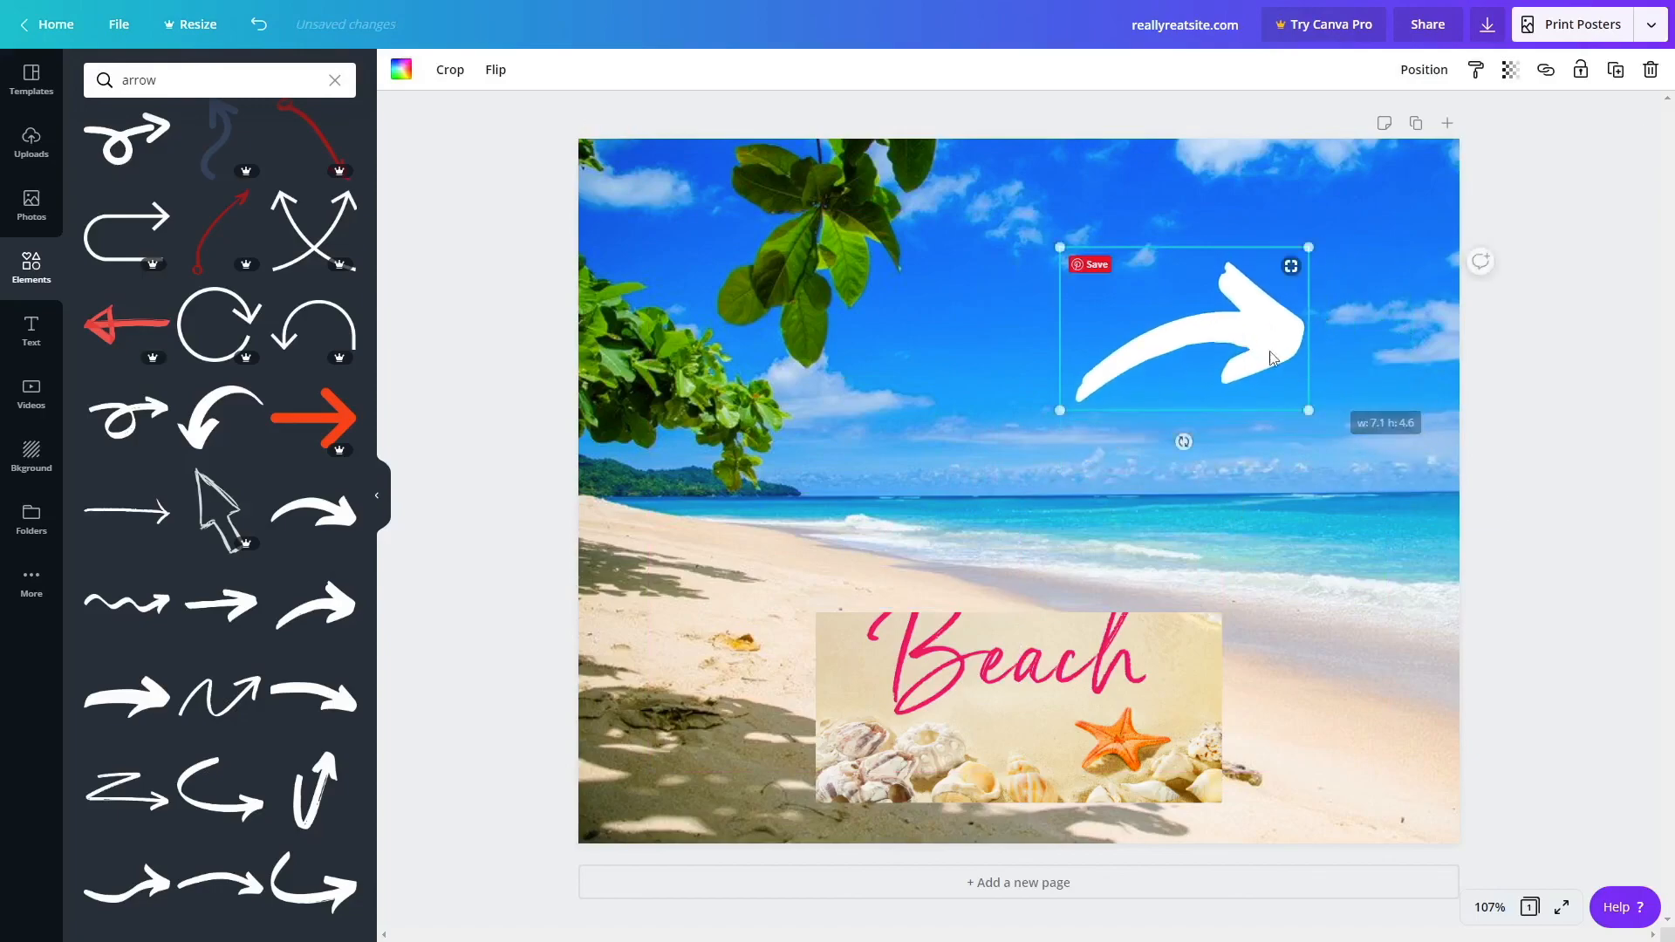
left_click_drag(1242, 327, 1372, 396)
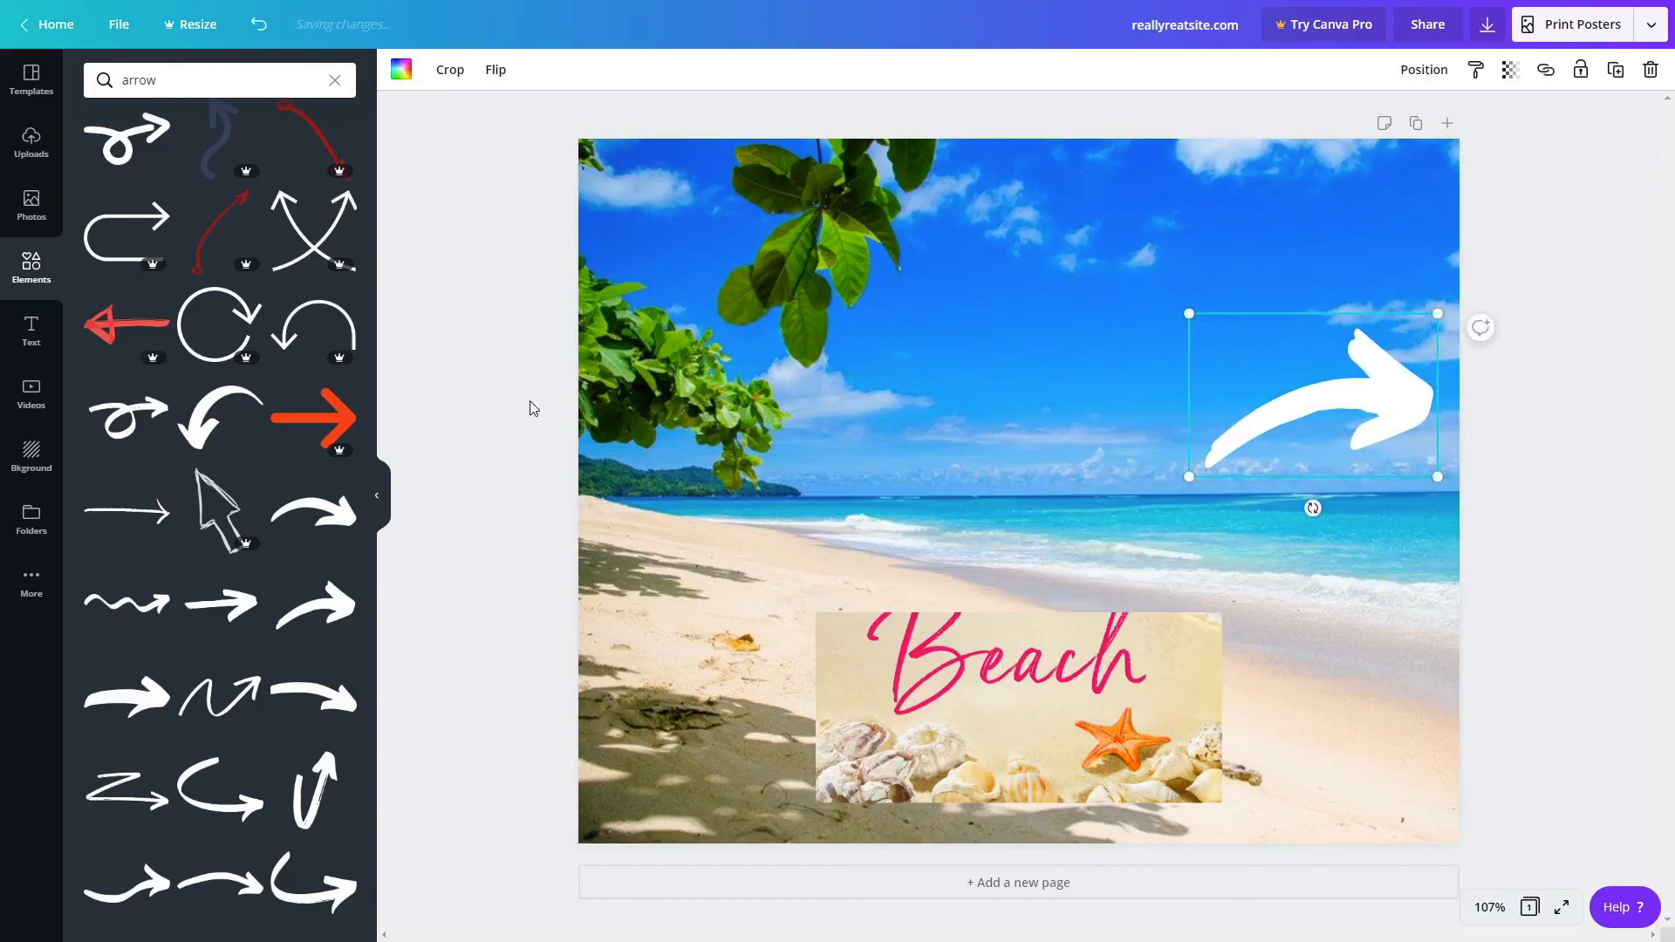
left_click(403, 71)
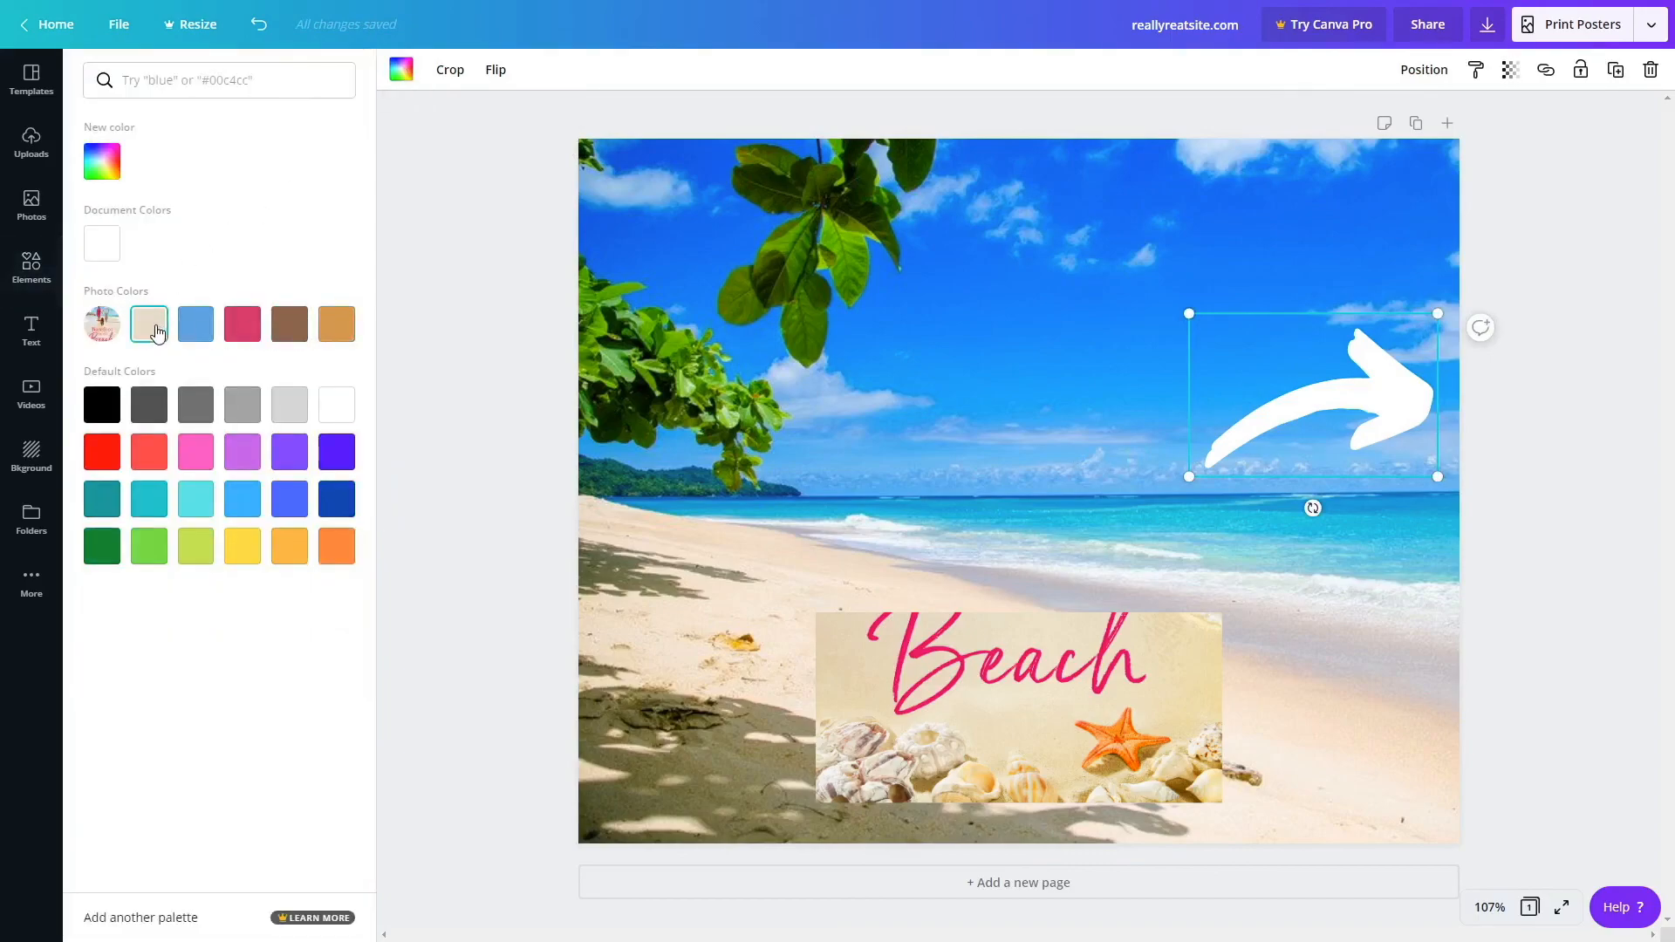
left_click(229, 329)
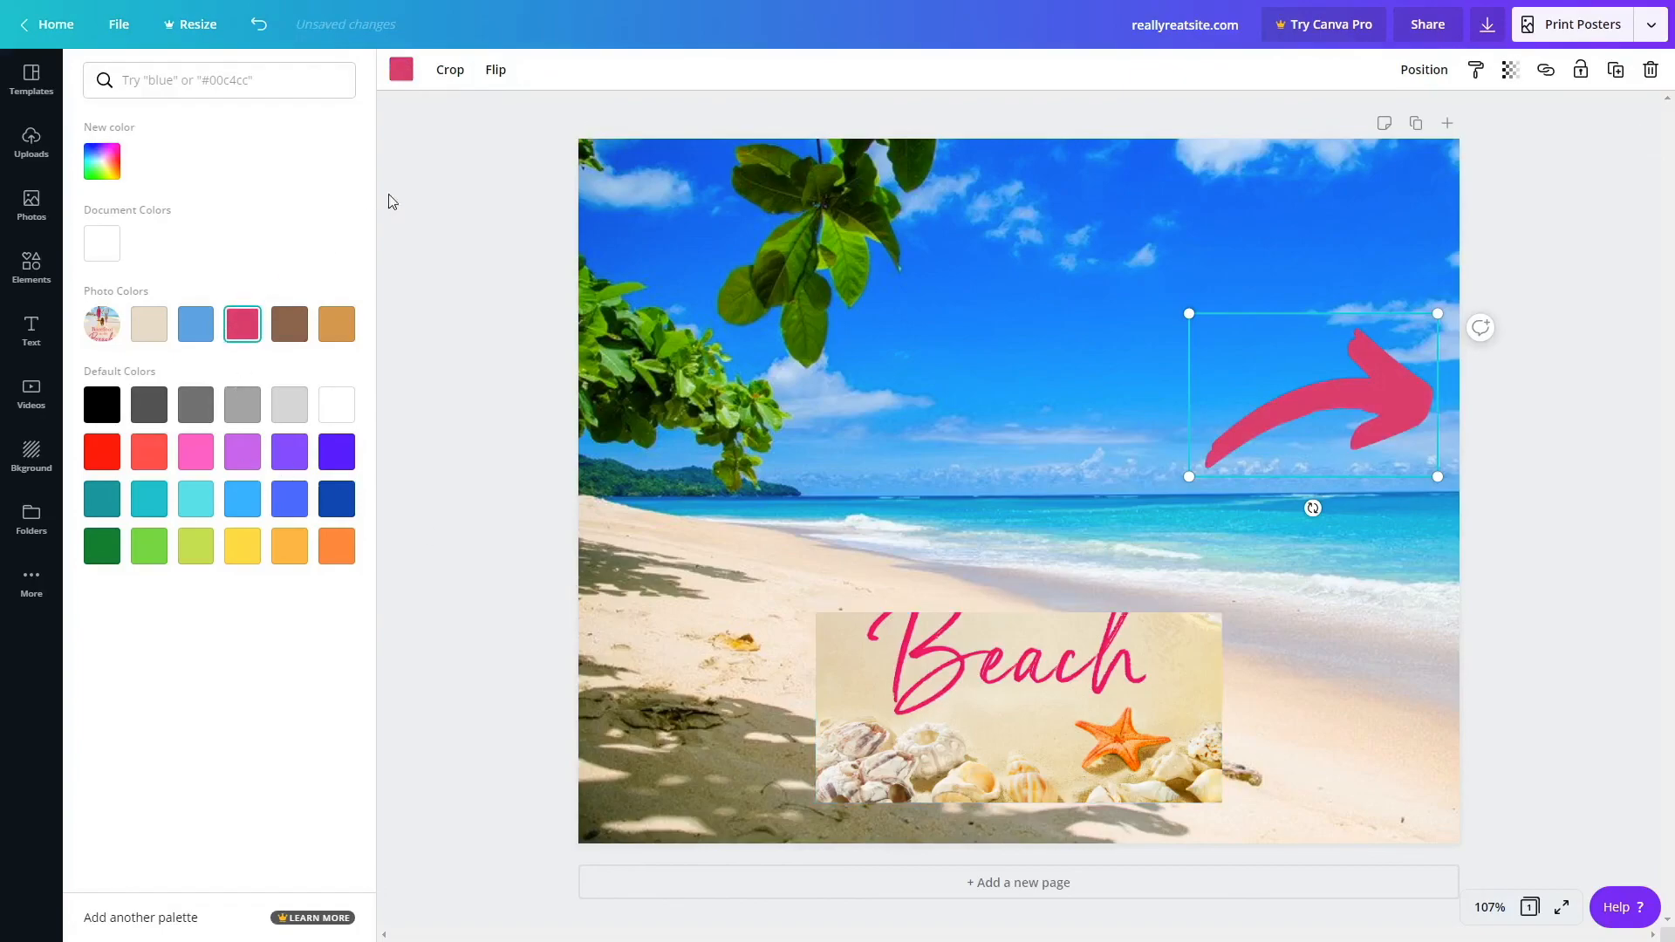
Add a heading reading "Swipe to see the cover".
left_click(31, 330)
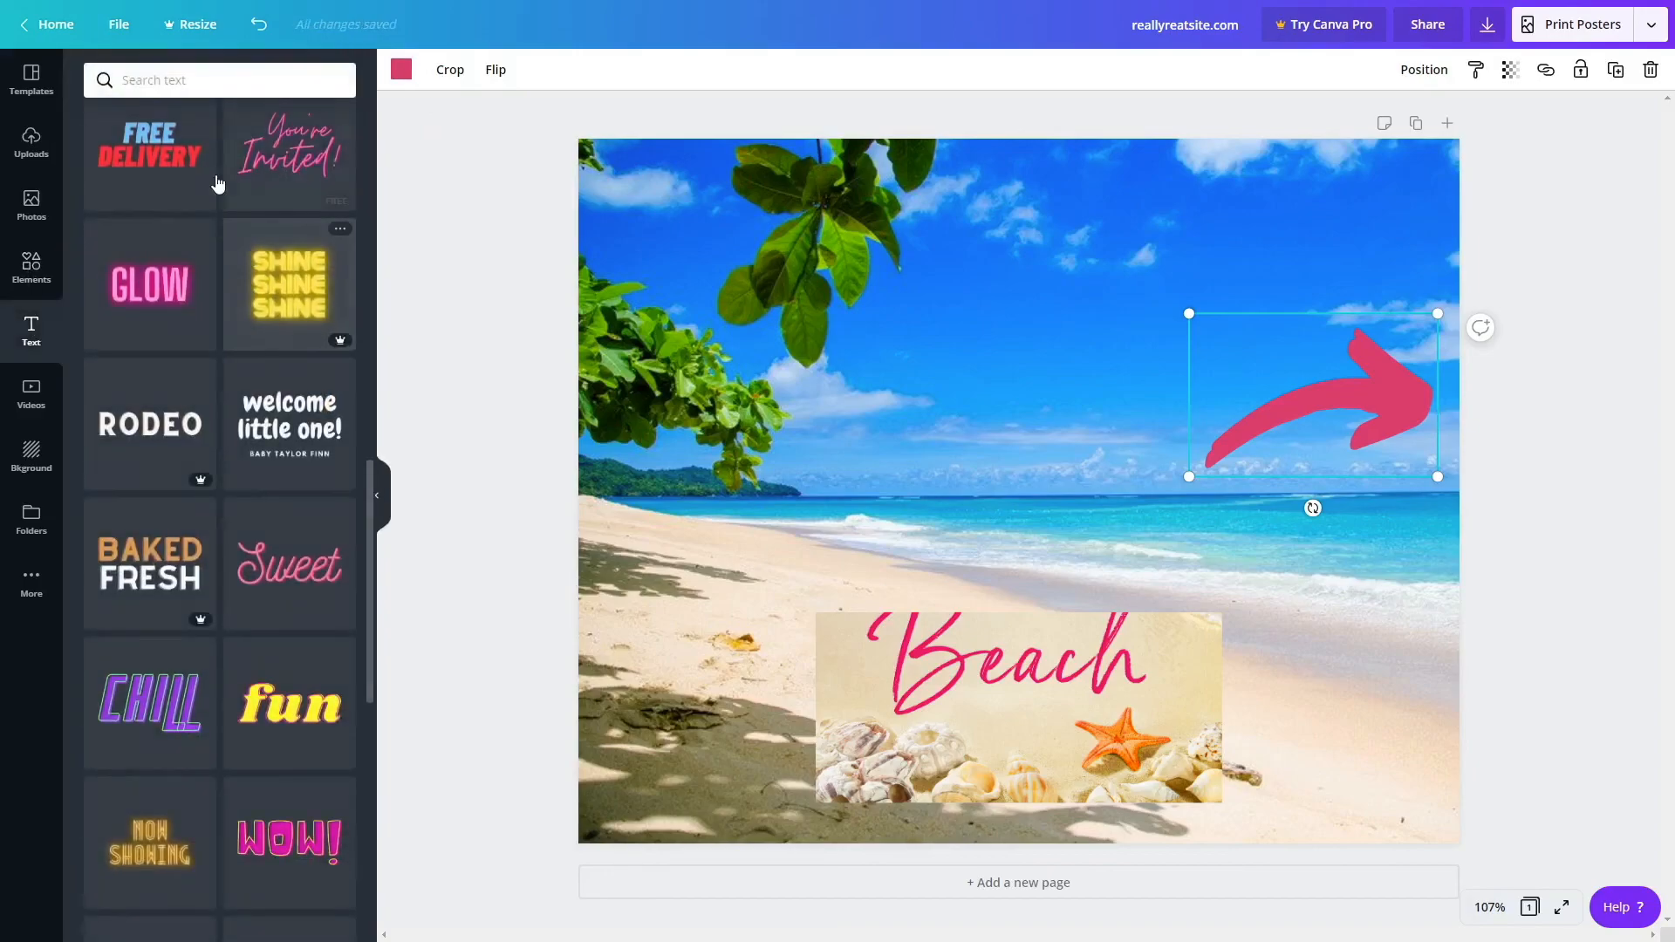
scroll(126, 279, "up", 12)
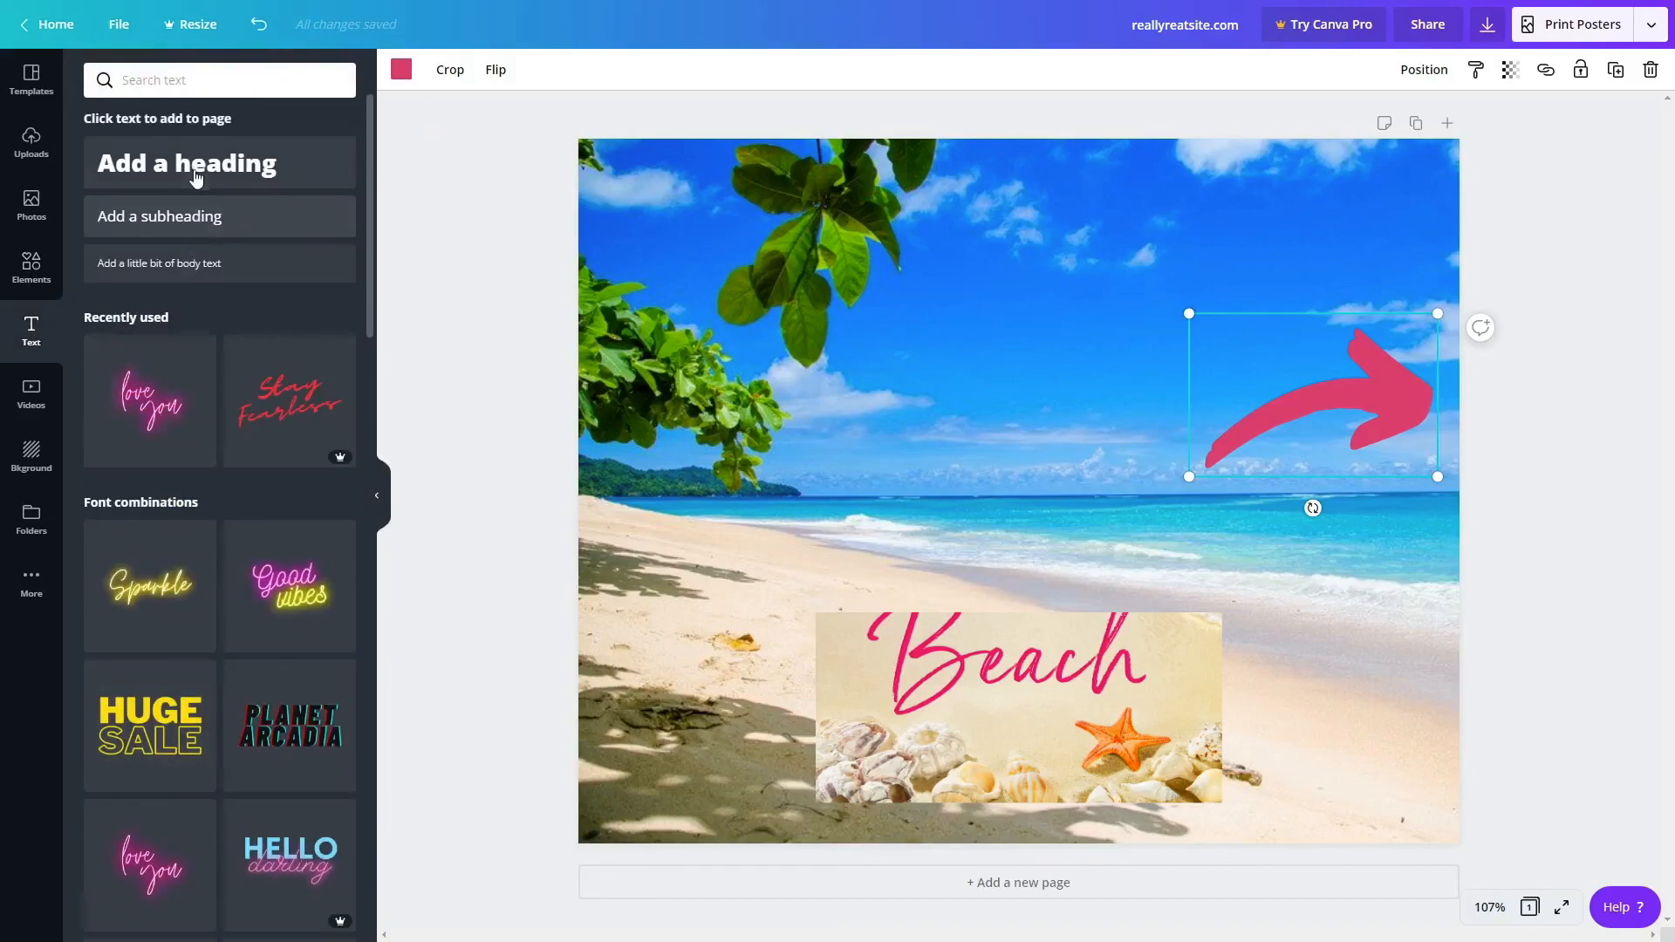
left_click(183, 163)
type("S")
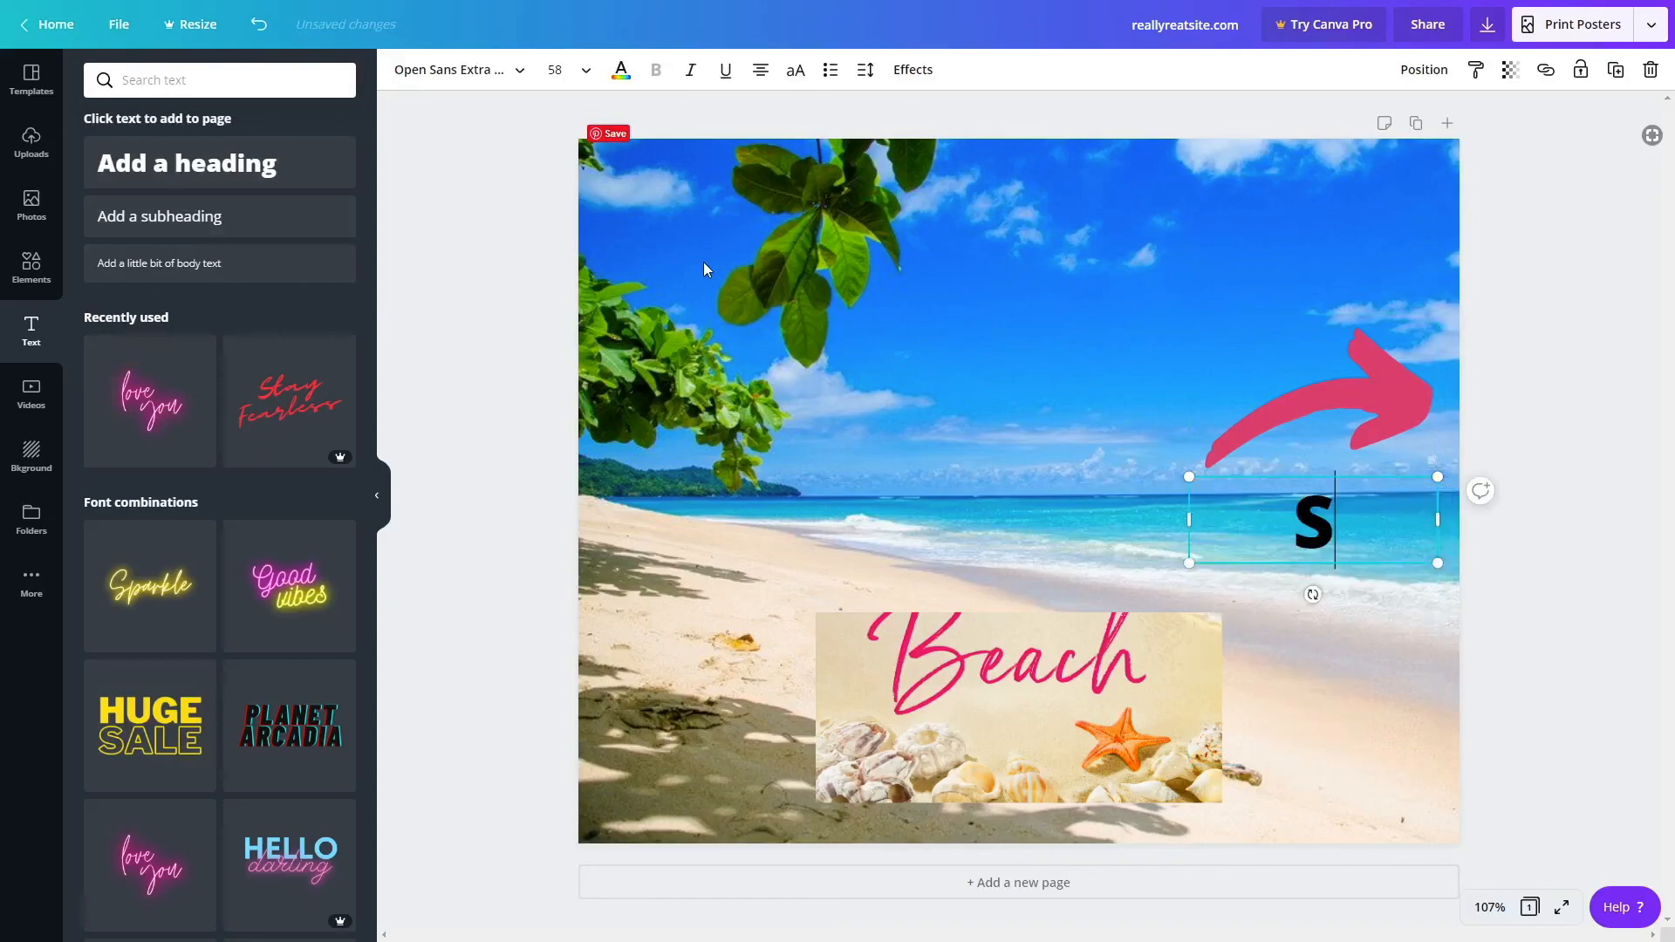
type("wipe to see the cover")
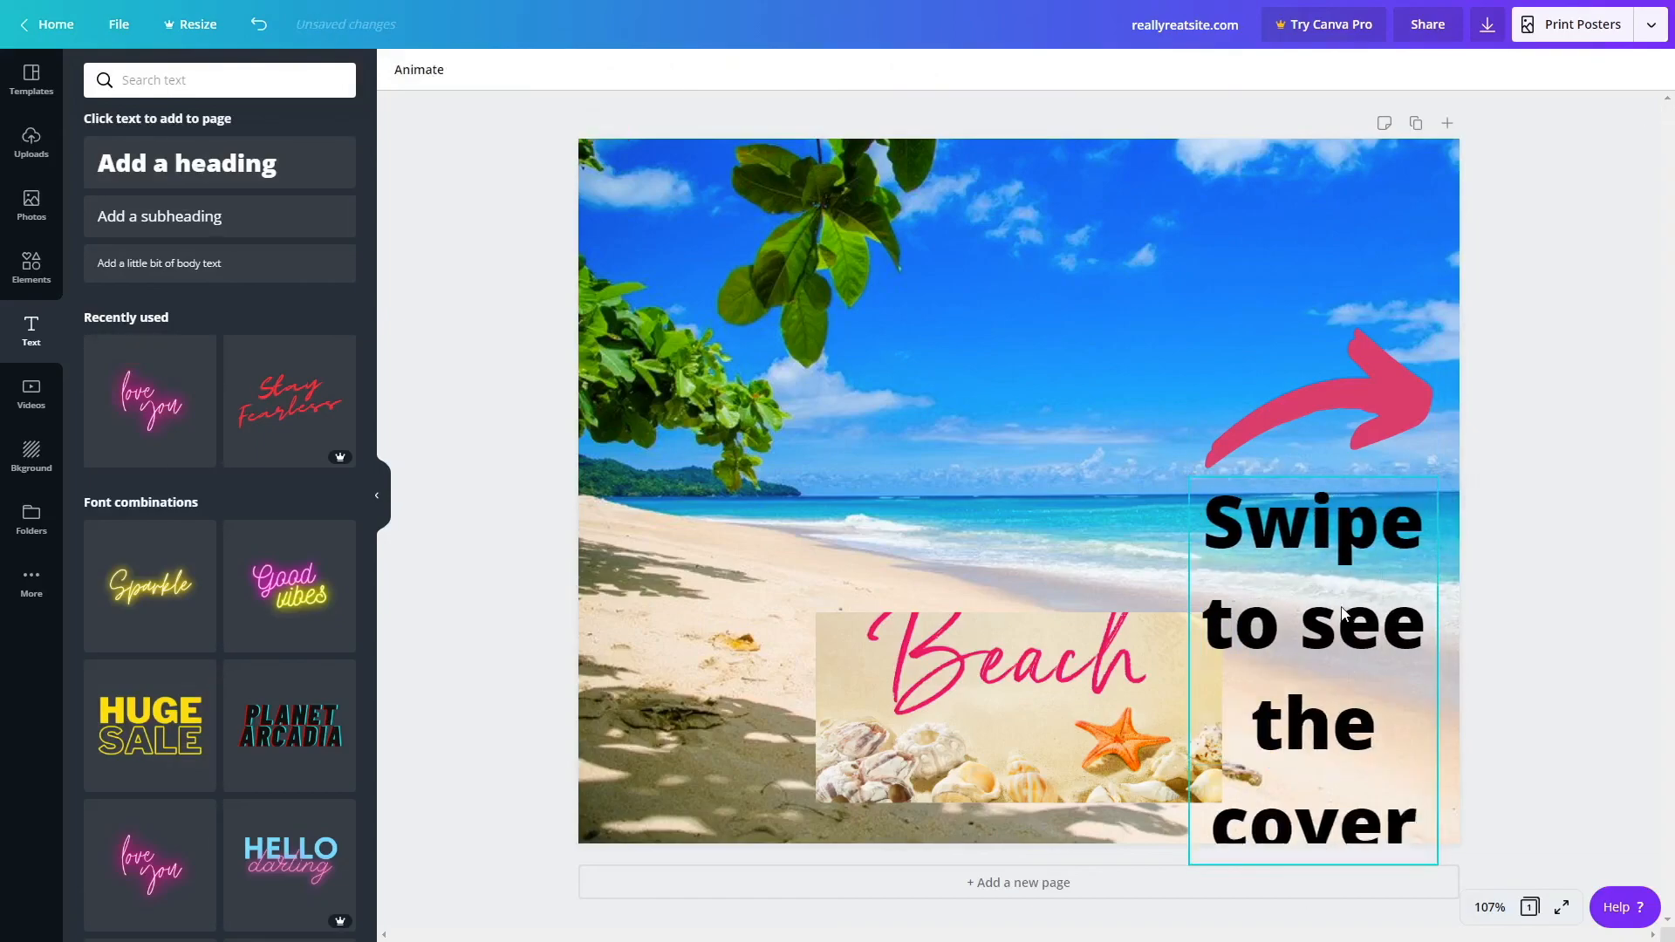
Move the heading above the cropped cover, widen its box to about 14.1 for two lines and set the line height to 0.84.
left_click_drag(1429, 787, 1055, 511)
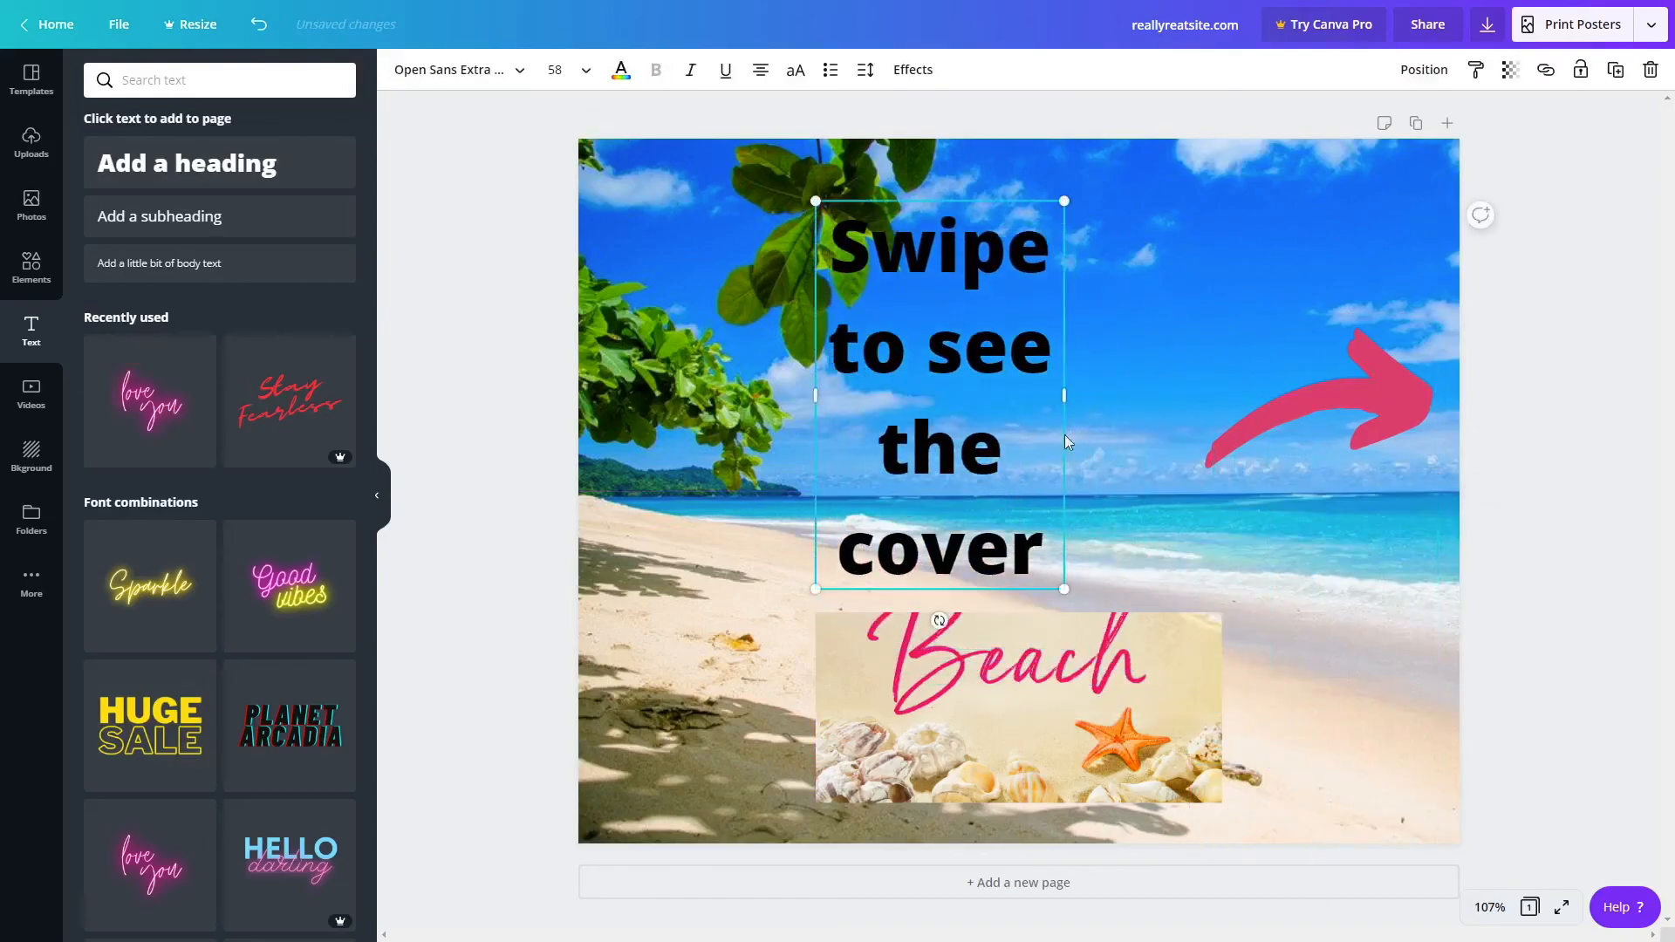
left_click_drag(1102, 395, 1316, 371)
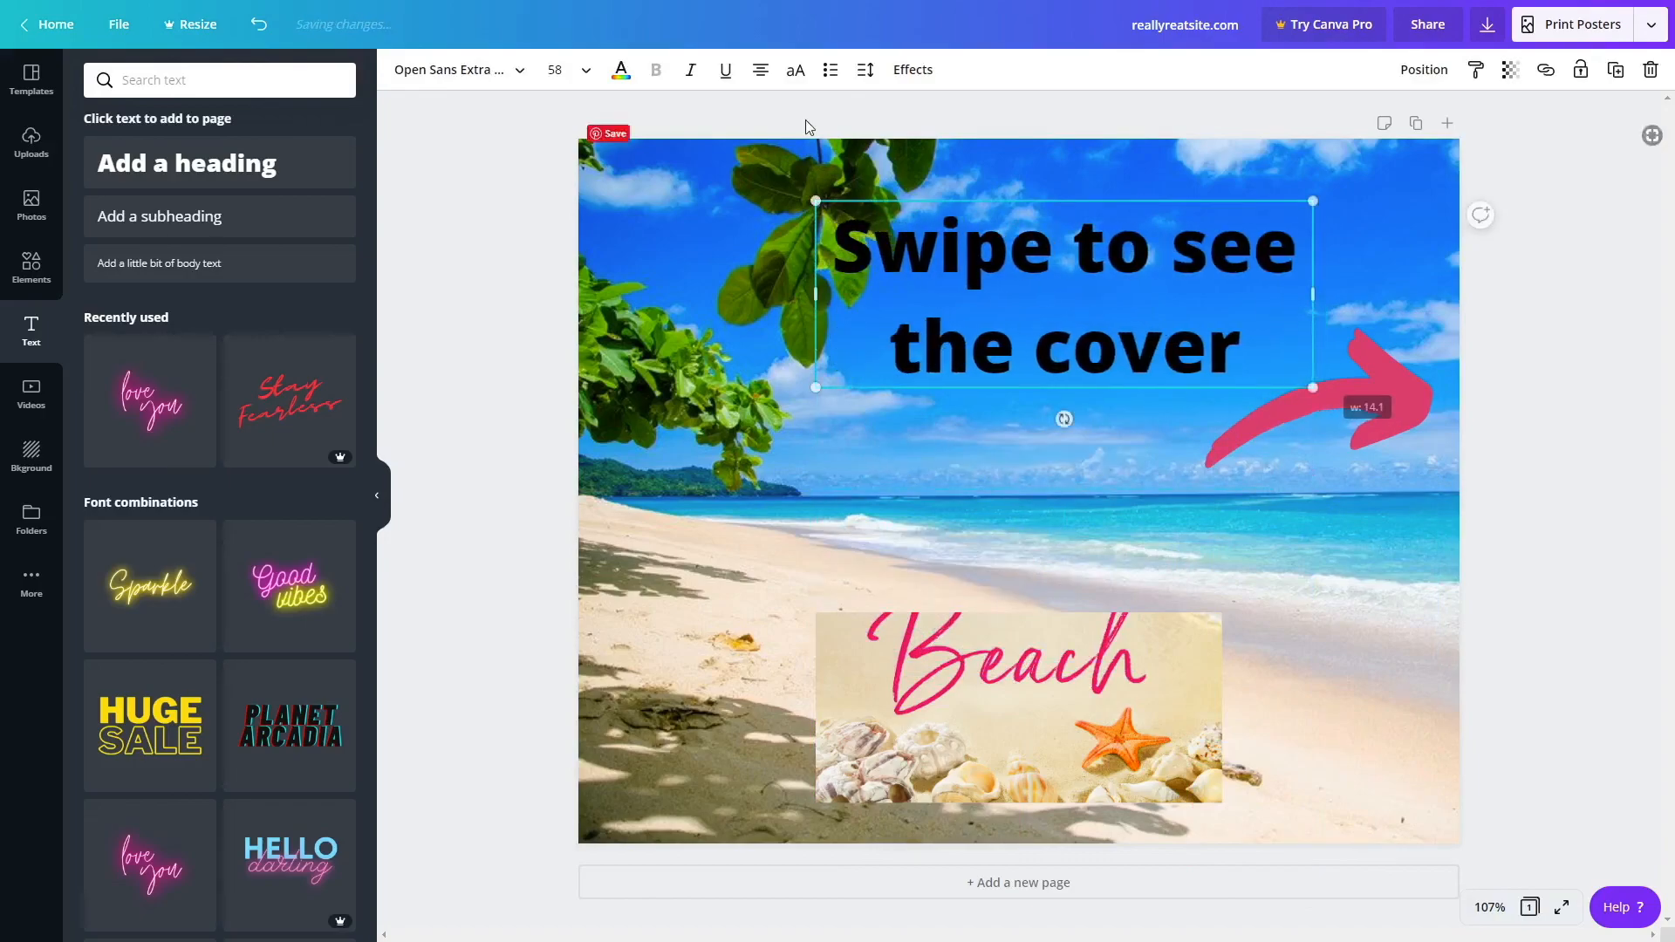
left_click(866, 76)
left_click_drag(988, 160, 975, 165)
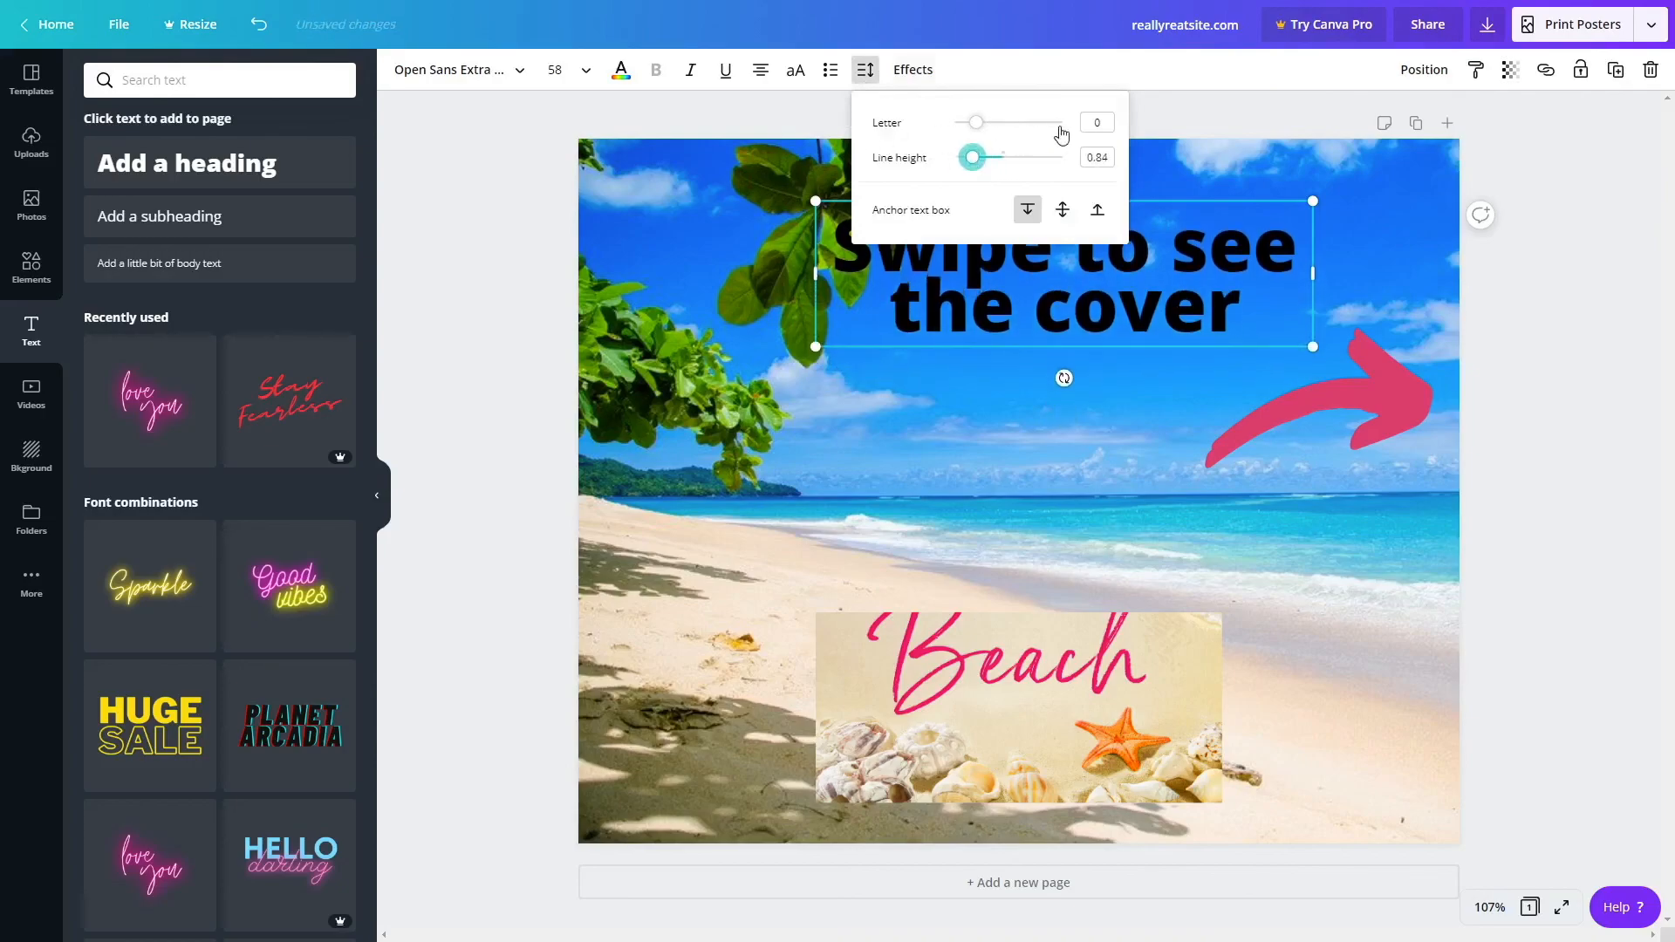
key("ctrl+z")
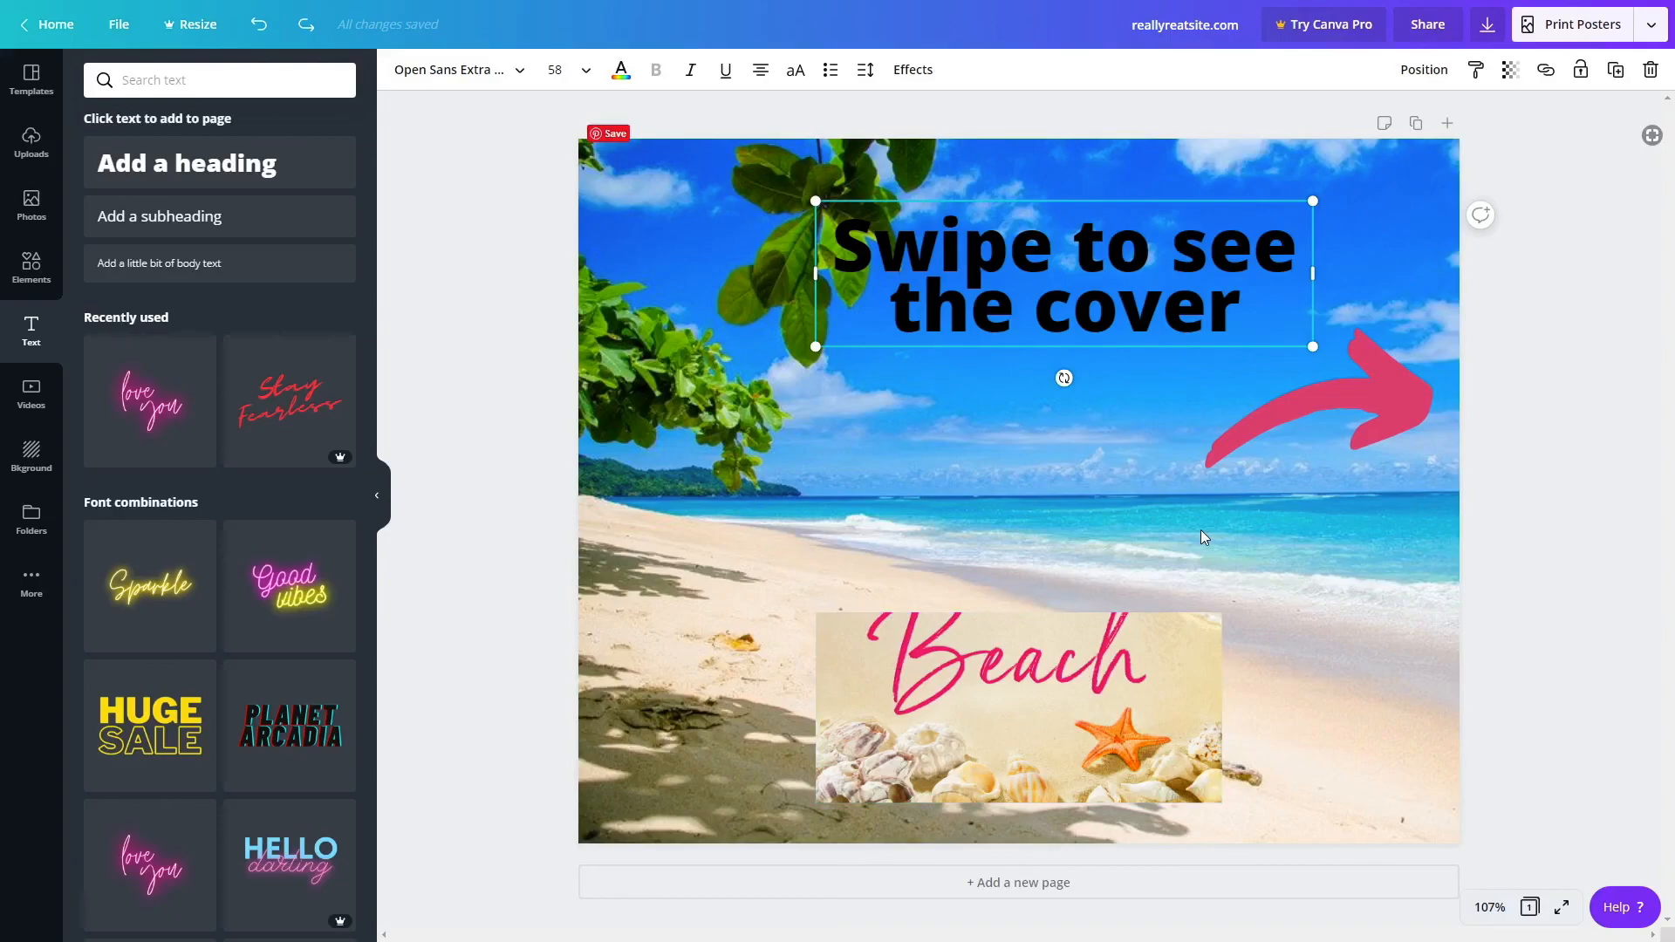
Change the heading's font to Alice, and move its text box slightly down and narrow it around the two lines.
left_click(521, 75)
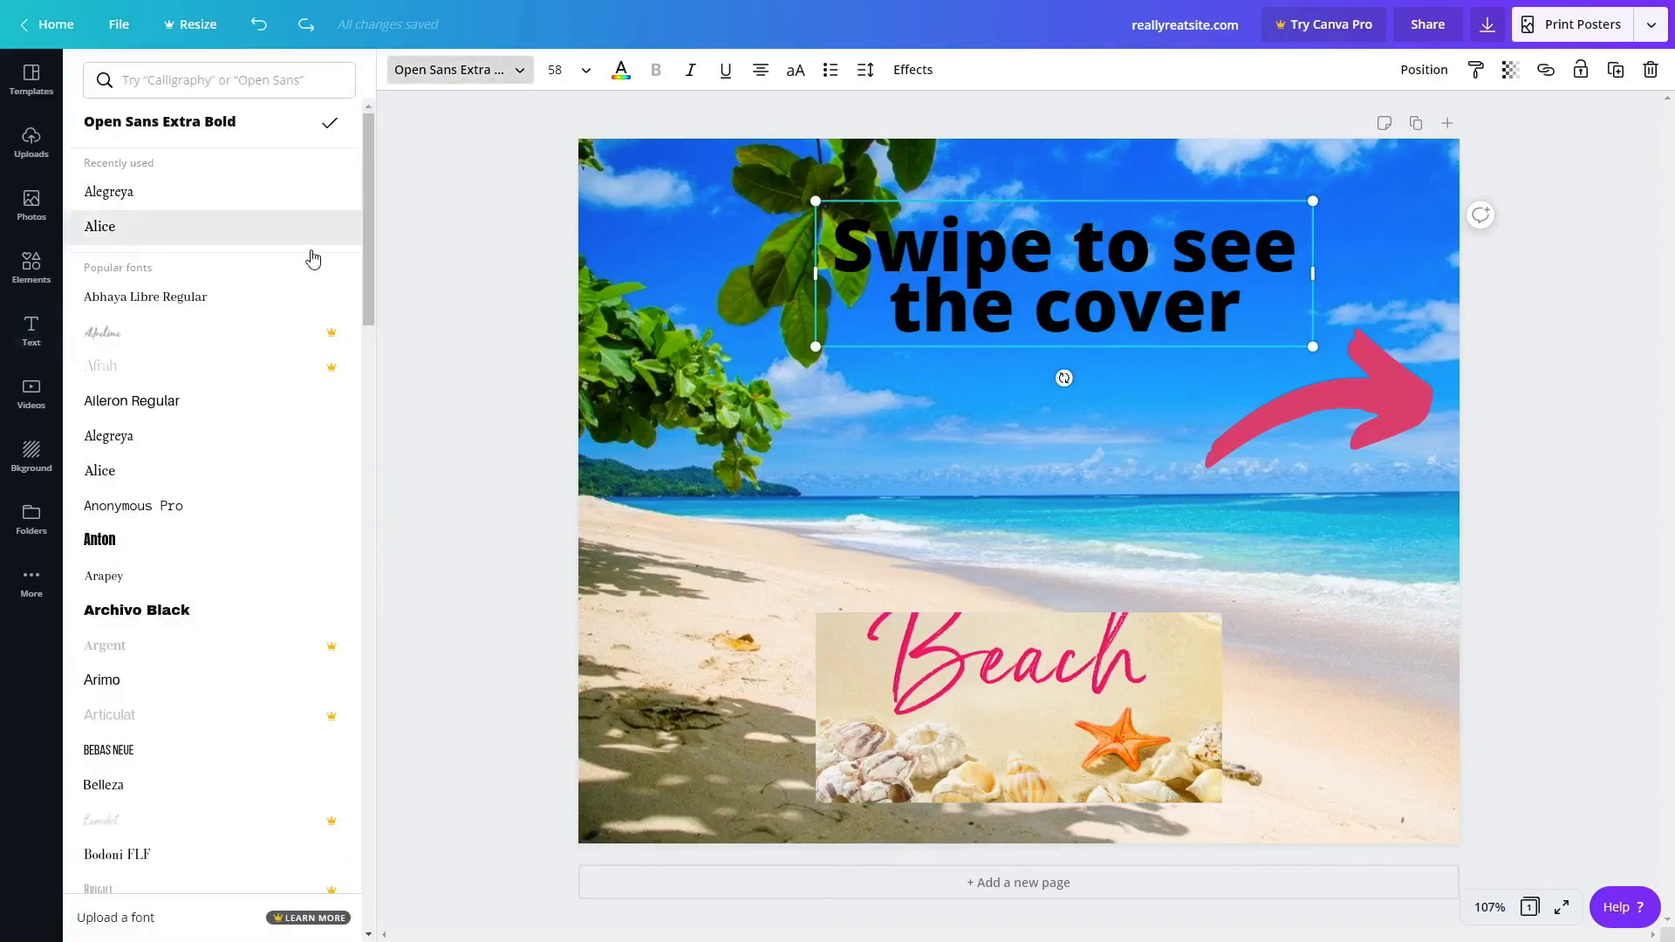
left_click(206, 472)
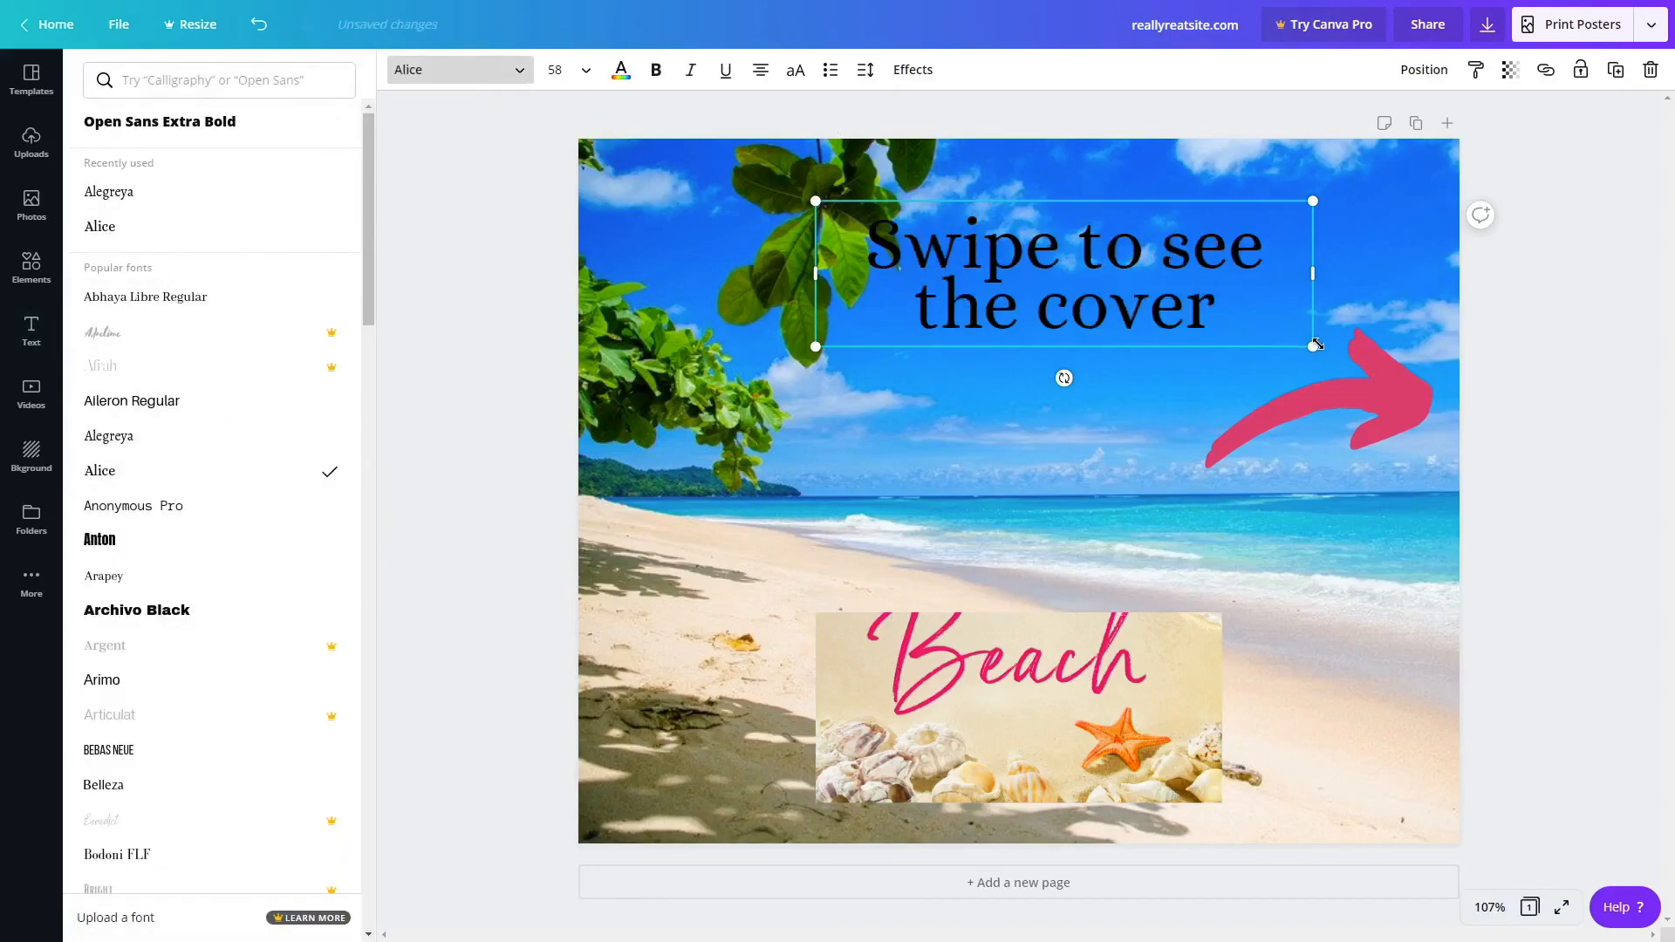
left_click_drag(1306, 342, 1287, 378)
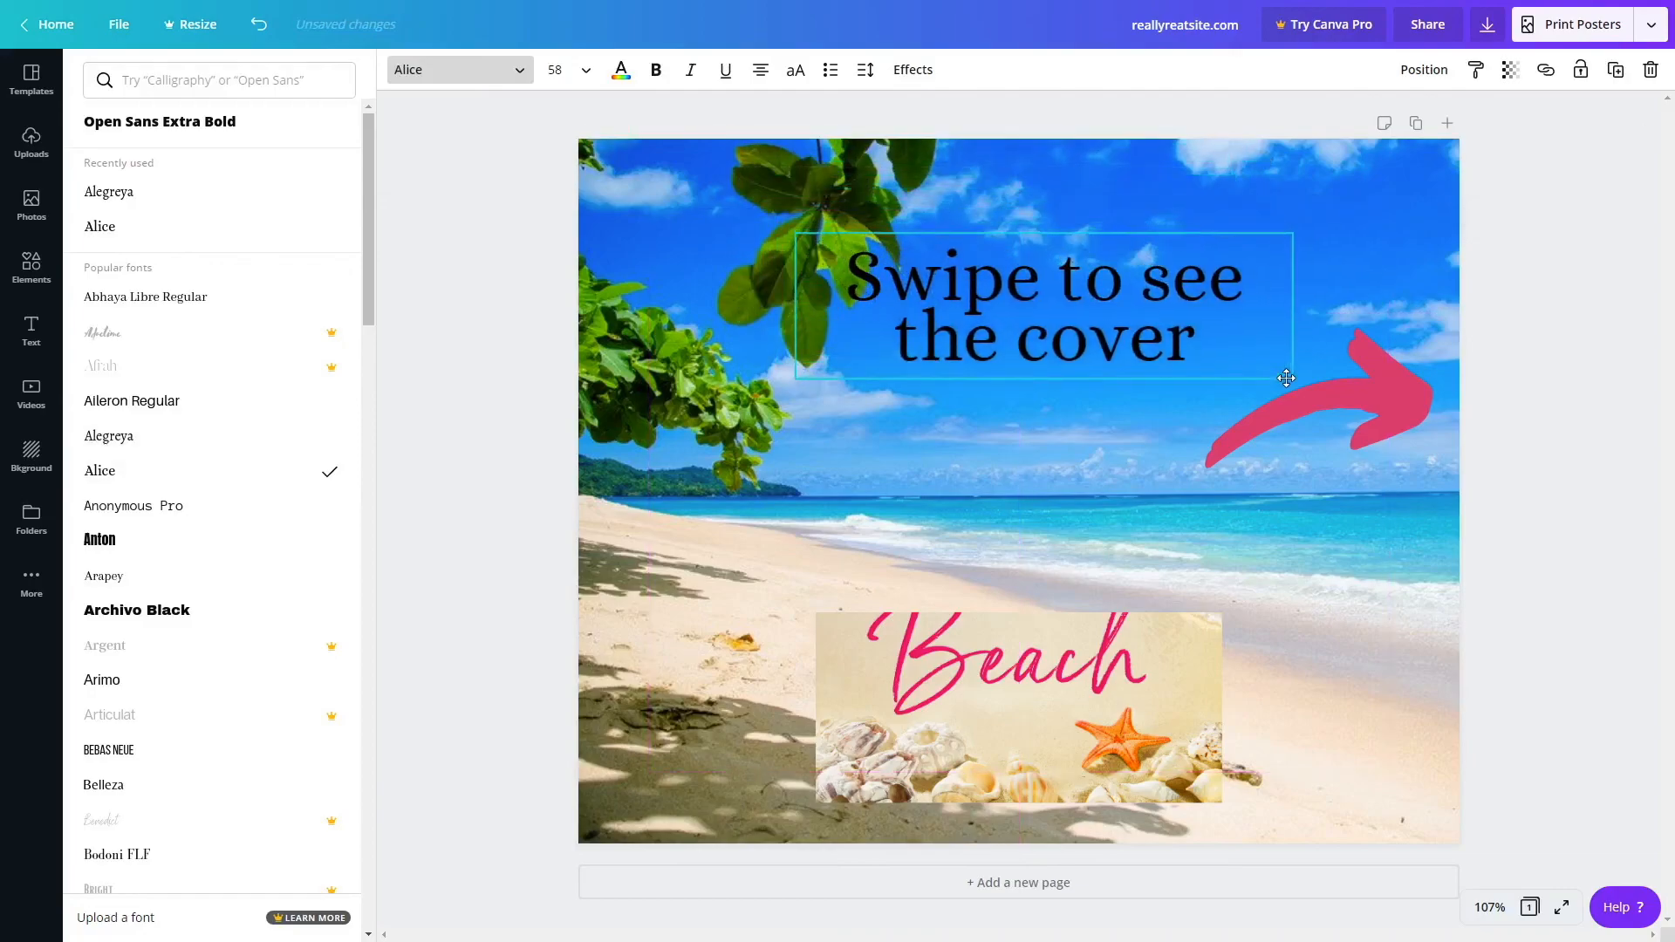
left_click_drag(1288, 305, 1254, 305)
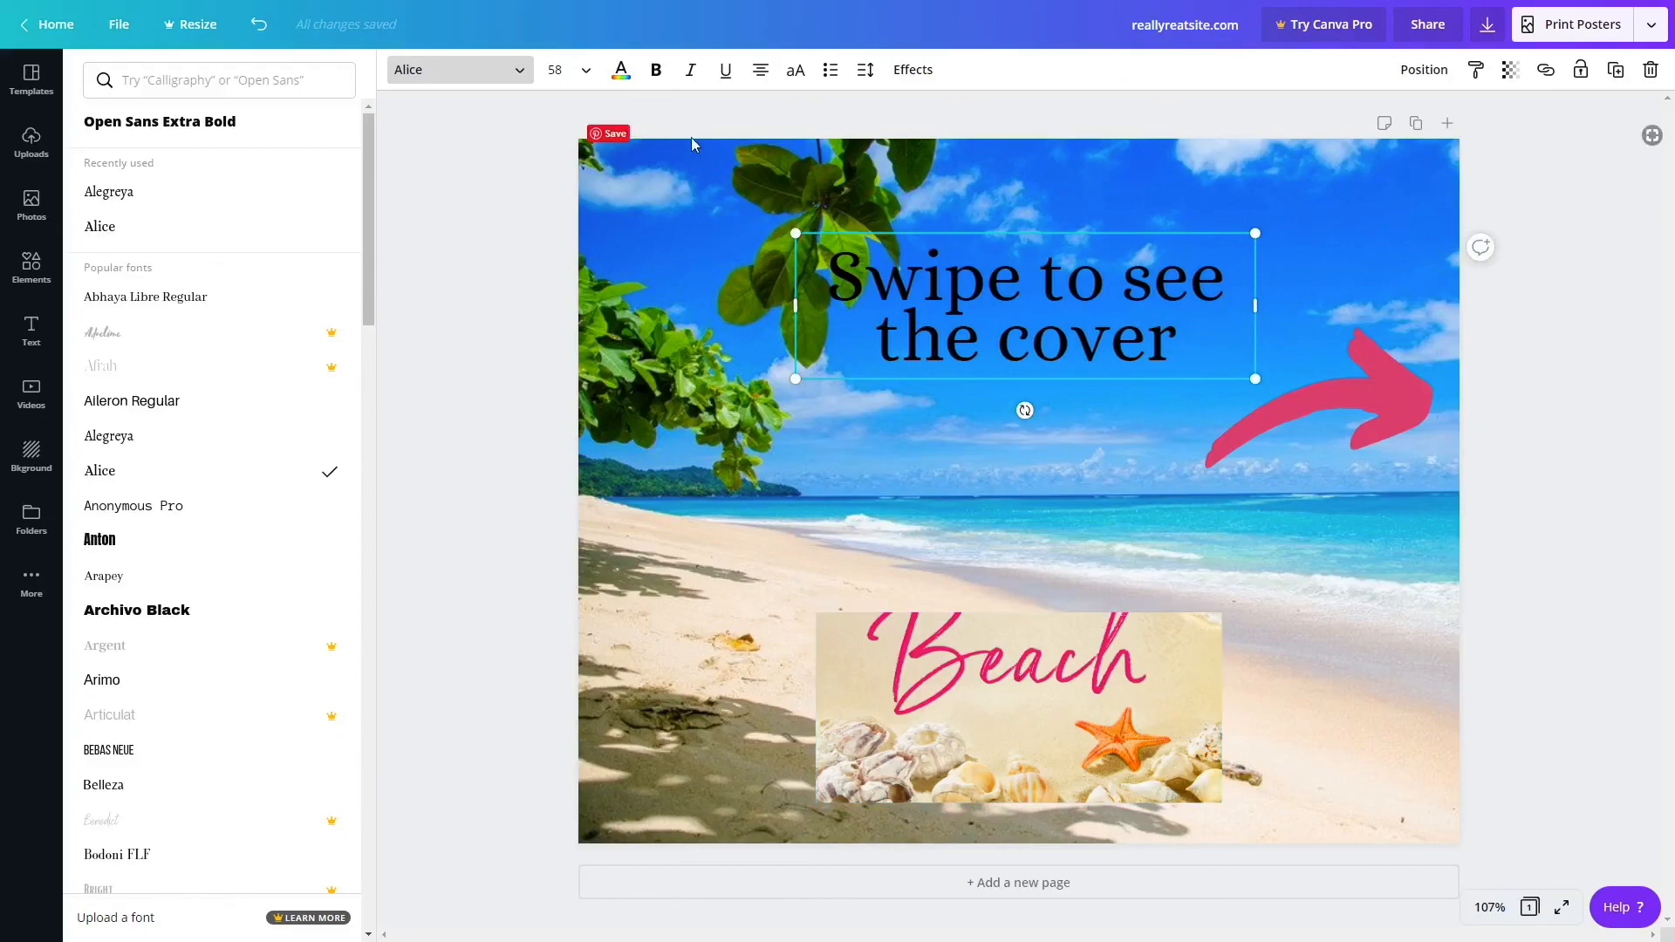
Color the heading white and shrink it to size 34.4, placed directly above the pink arrow.
left_click(621, 74)
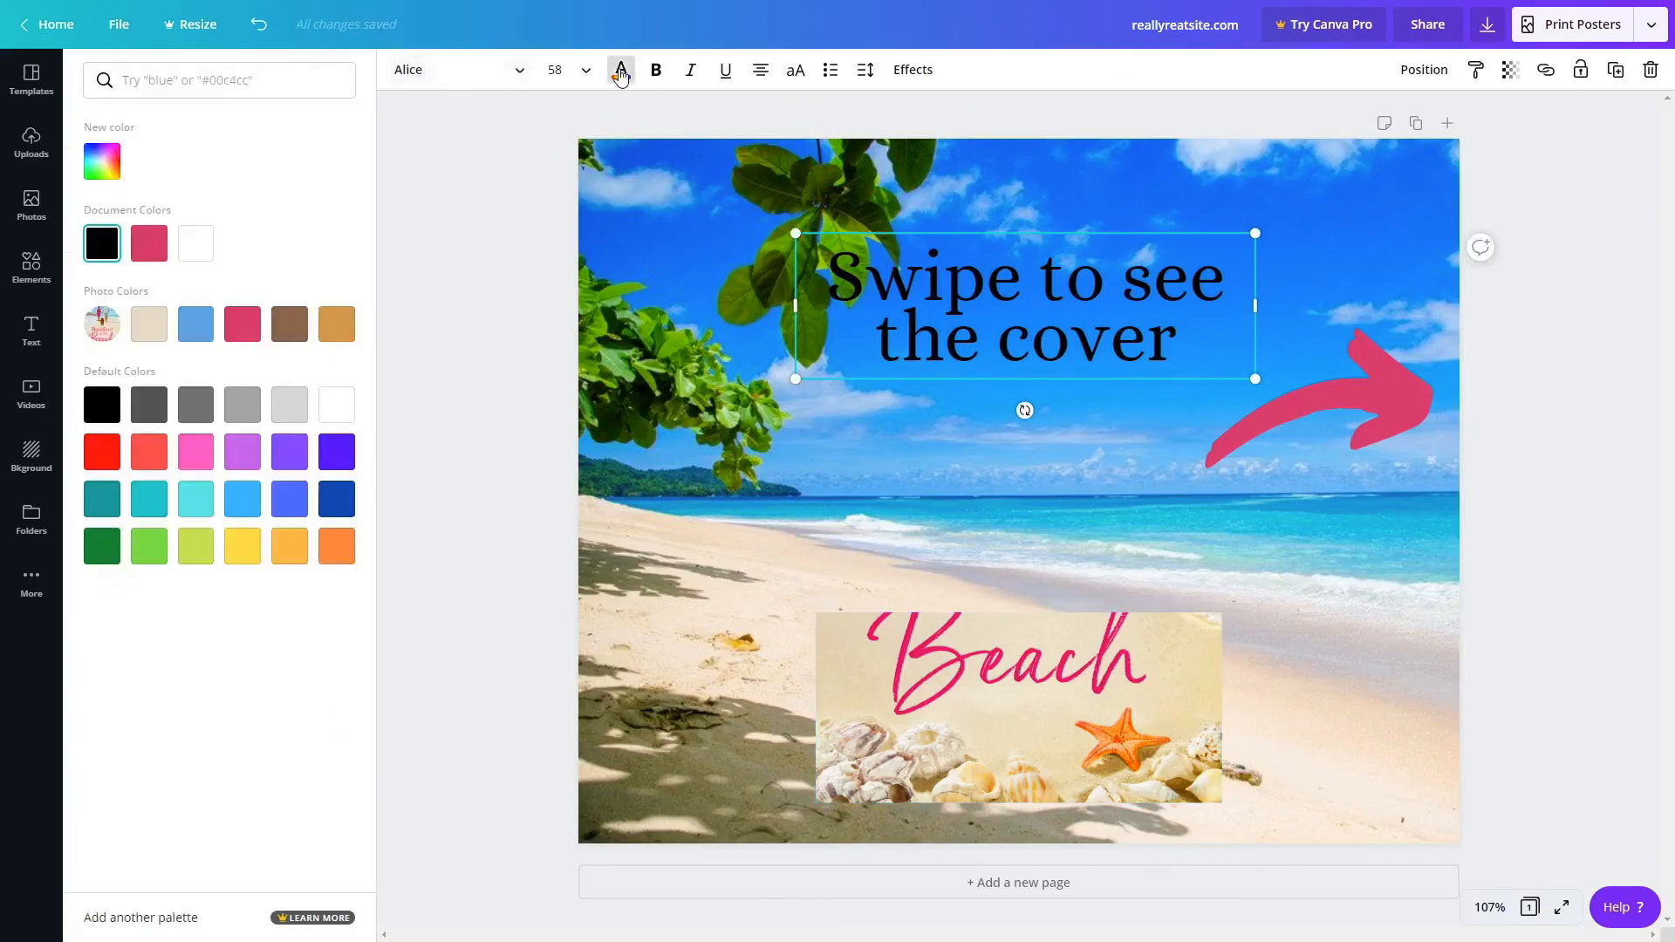
left_click(188, 255)
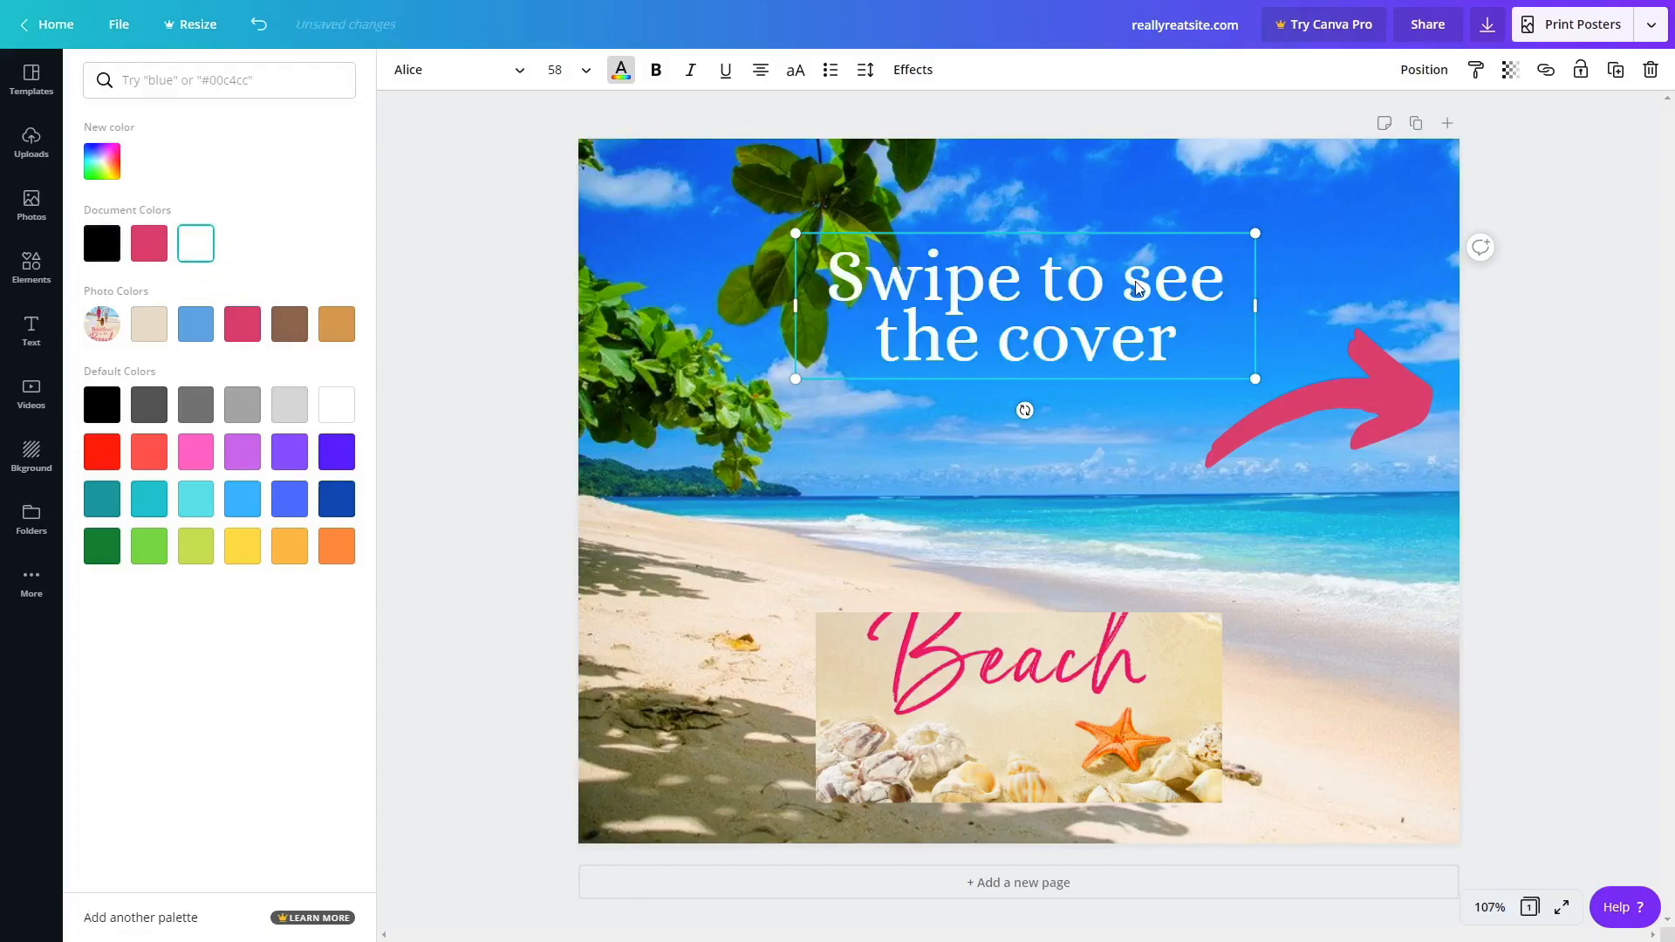
left_click_drag(1236, 275, 1418, 238)
left_click_drag(1445, 345, 1261, 316)
left_click_drag(1137, 245, 1325, 289)
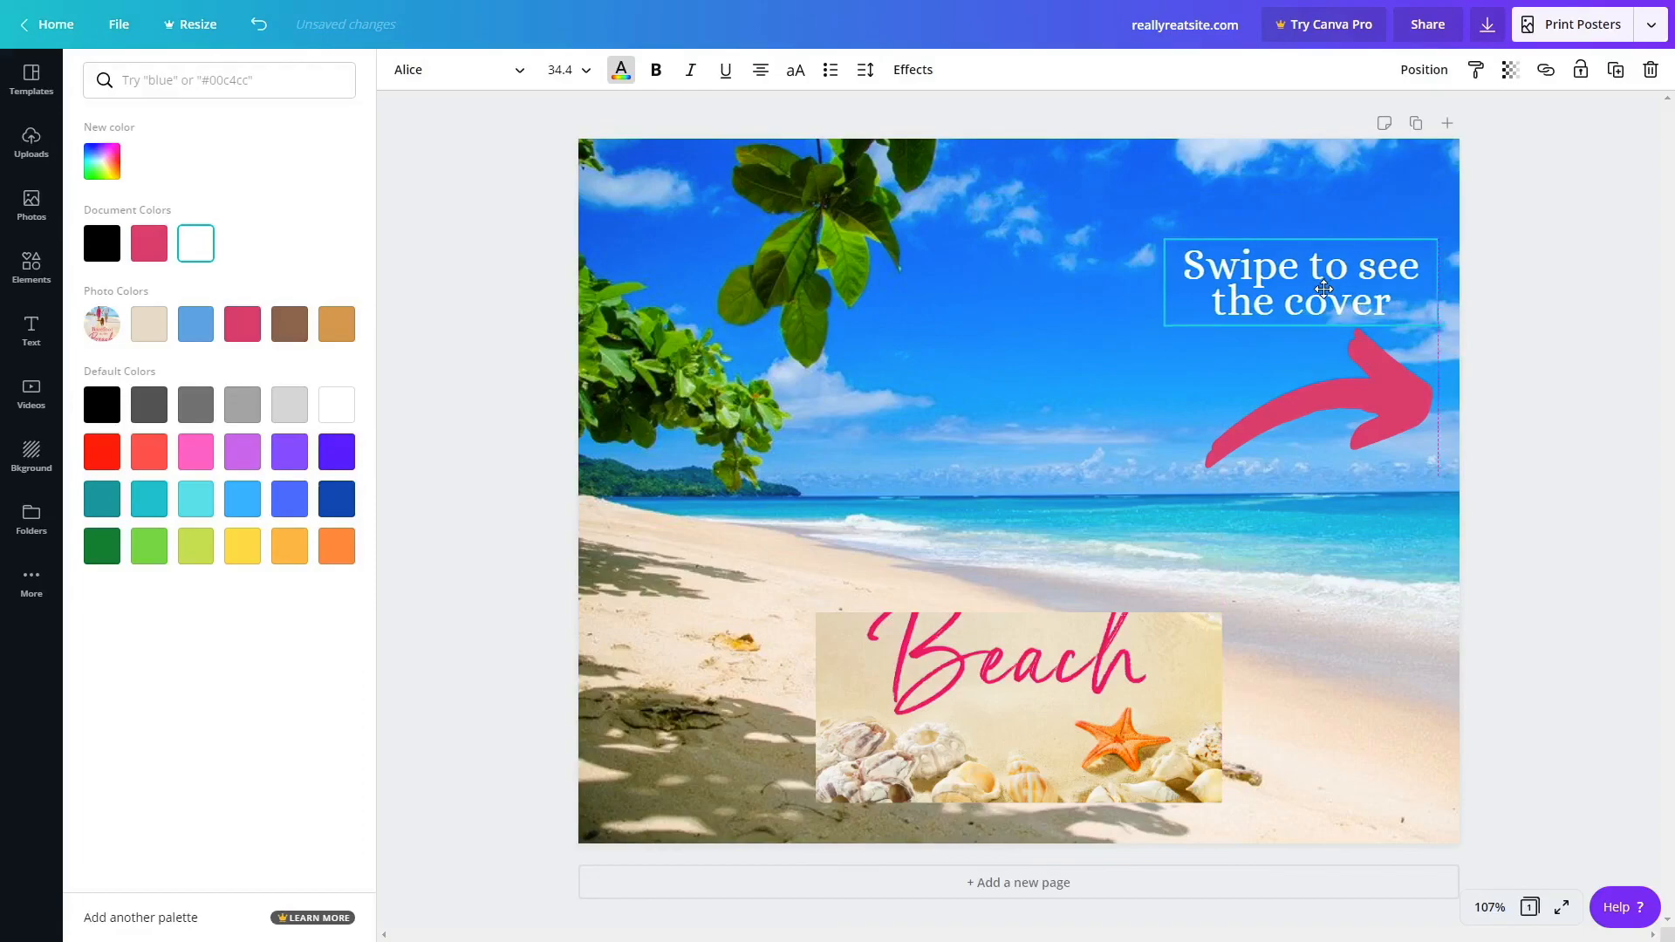
left_click(1559, 352)
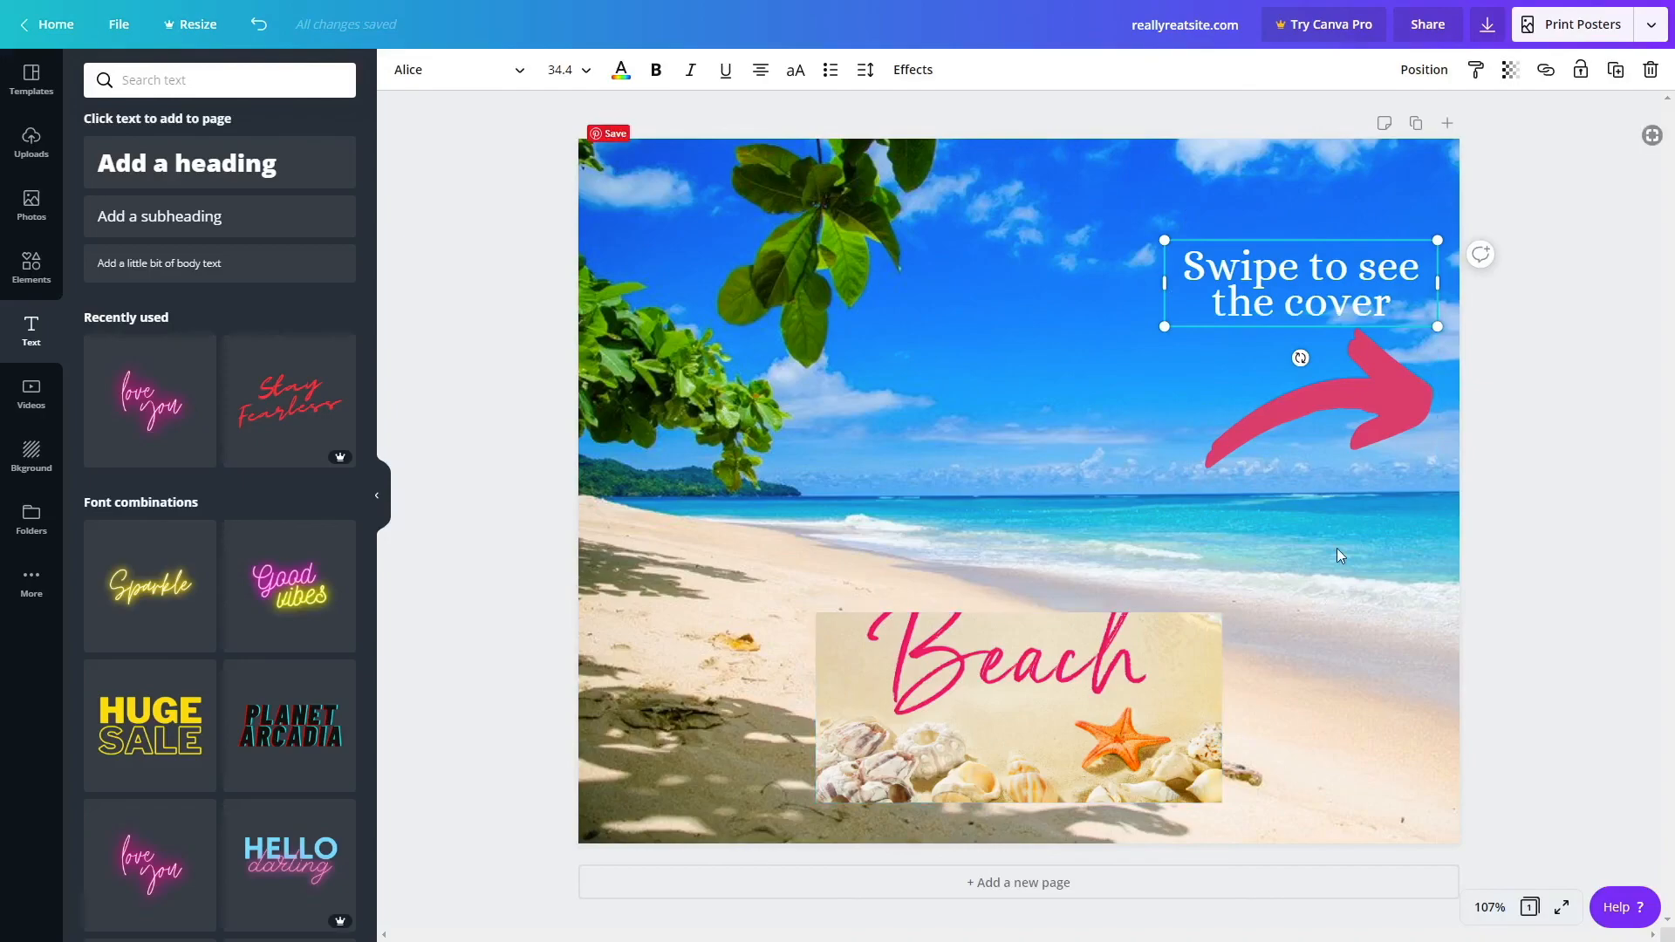
Duplicate the page and extend the cover's crop upward on page 2 to show the full title "Barefoot on the Beach".
left_click(1416, 124)
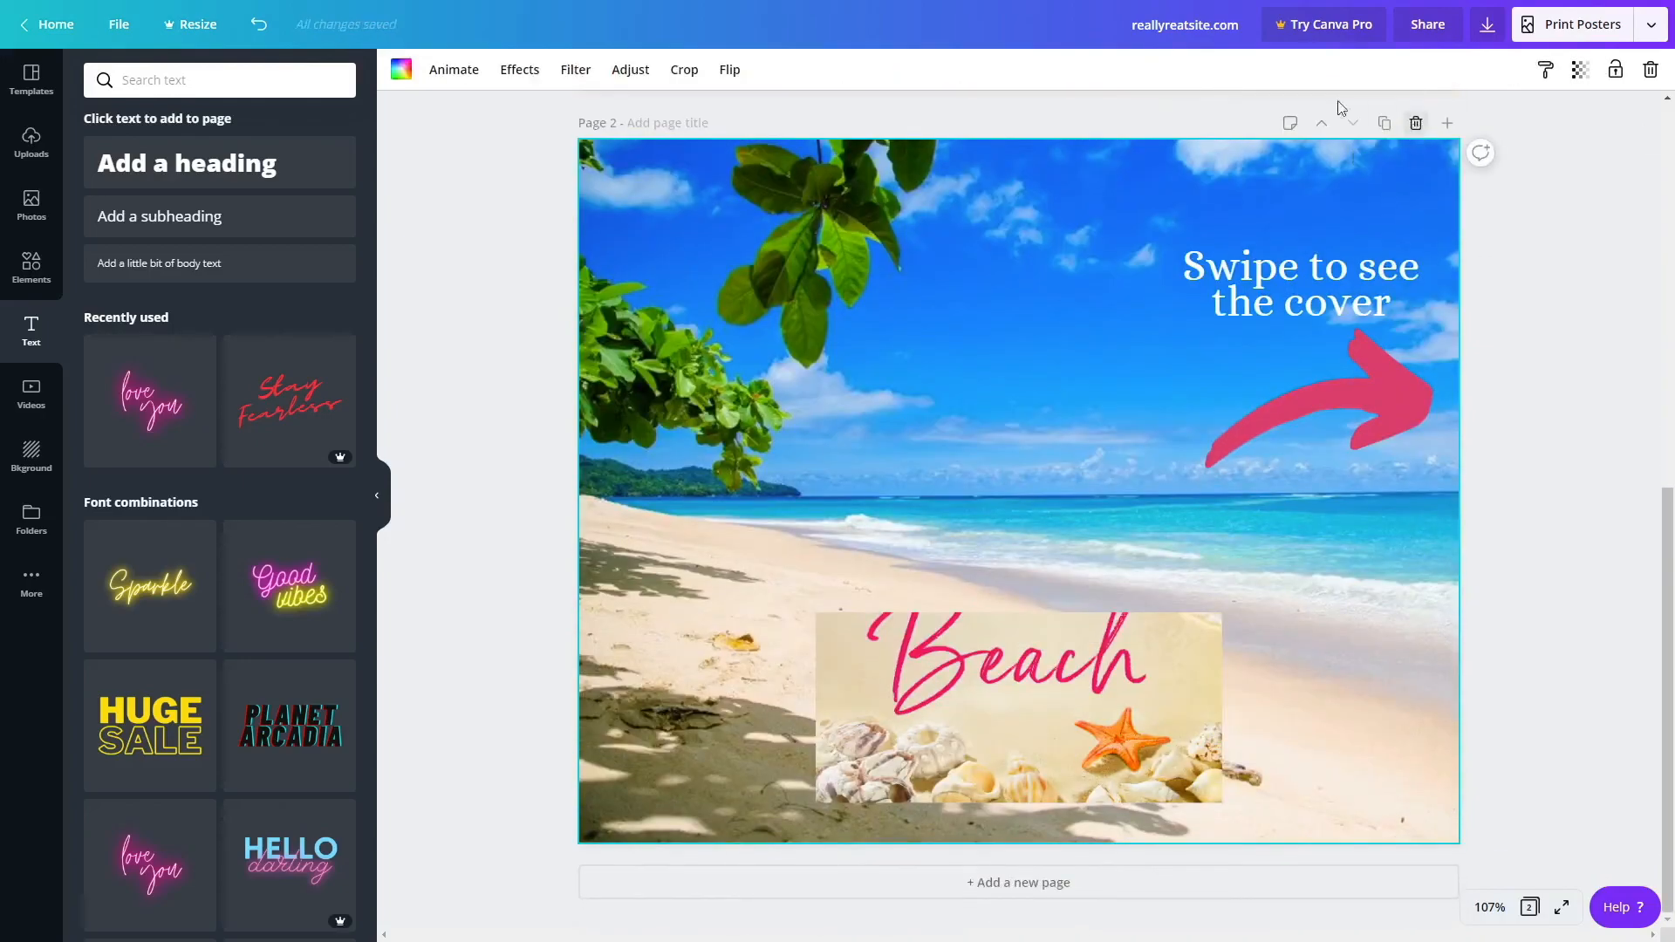
left_click(997, 710)
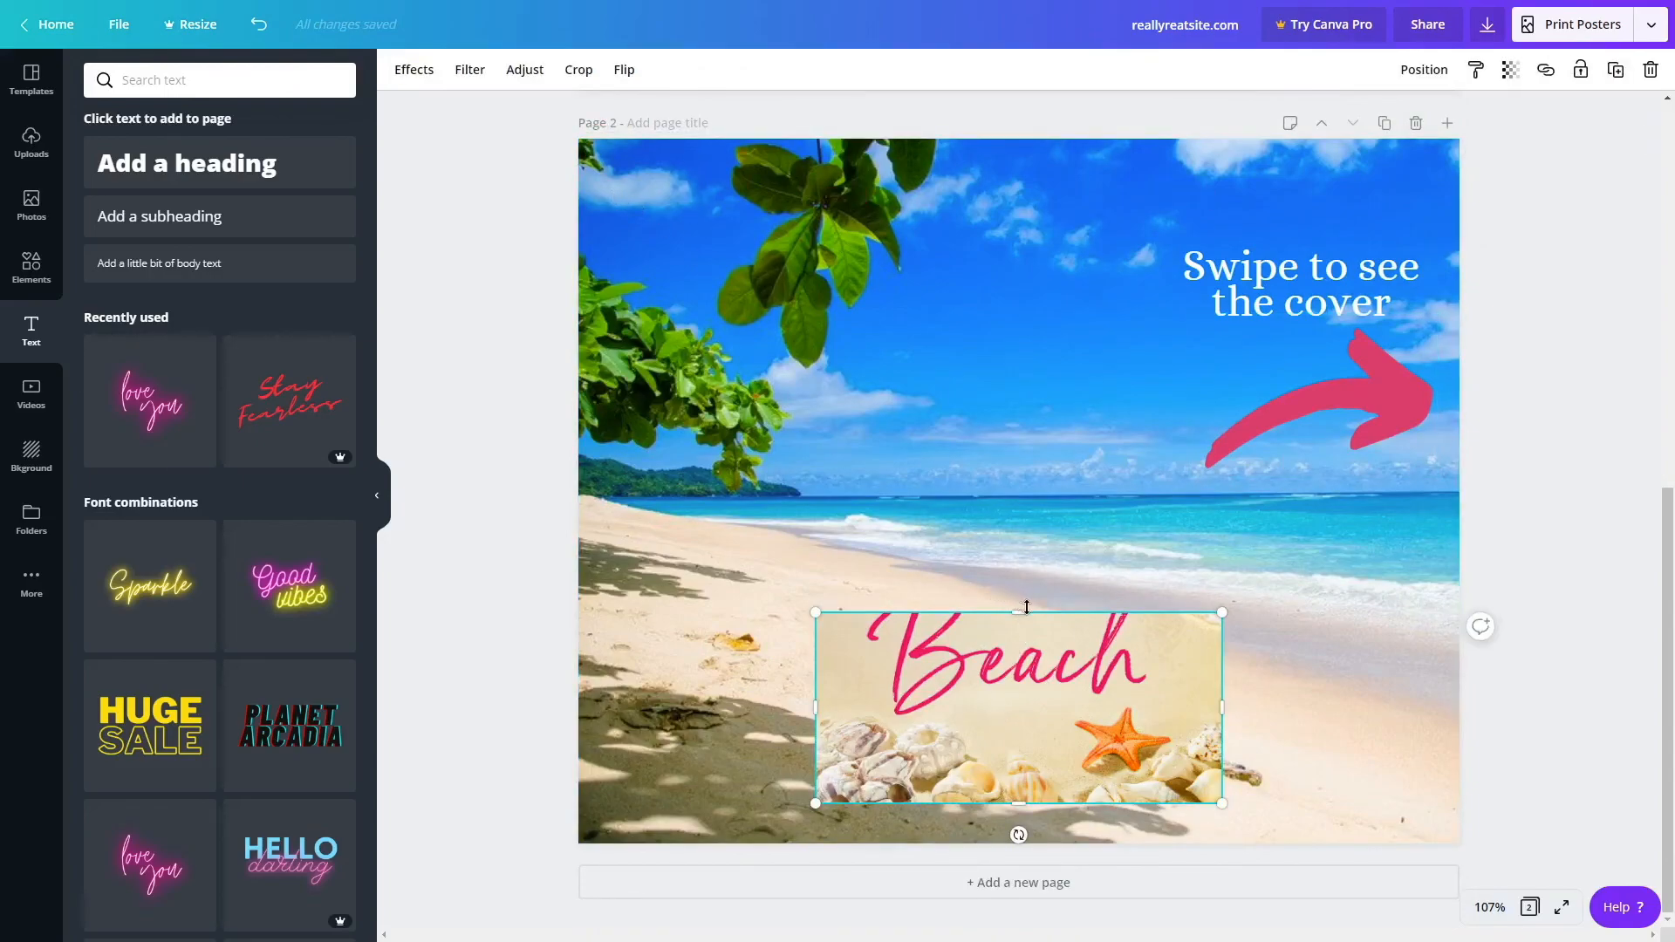
left_click_drag(1019, 604, 1044, 467)
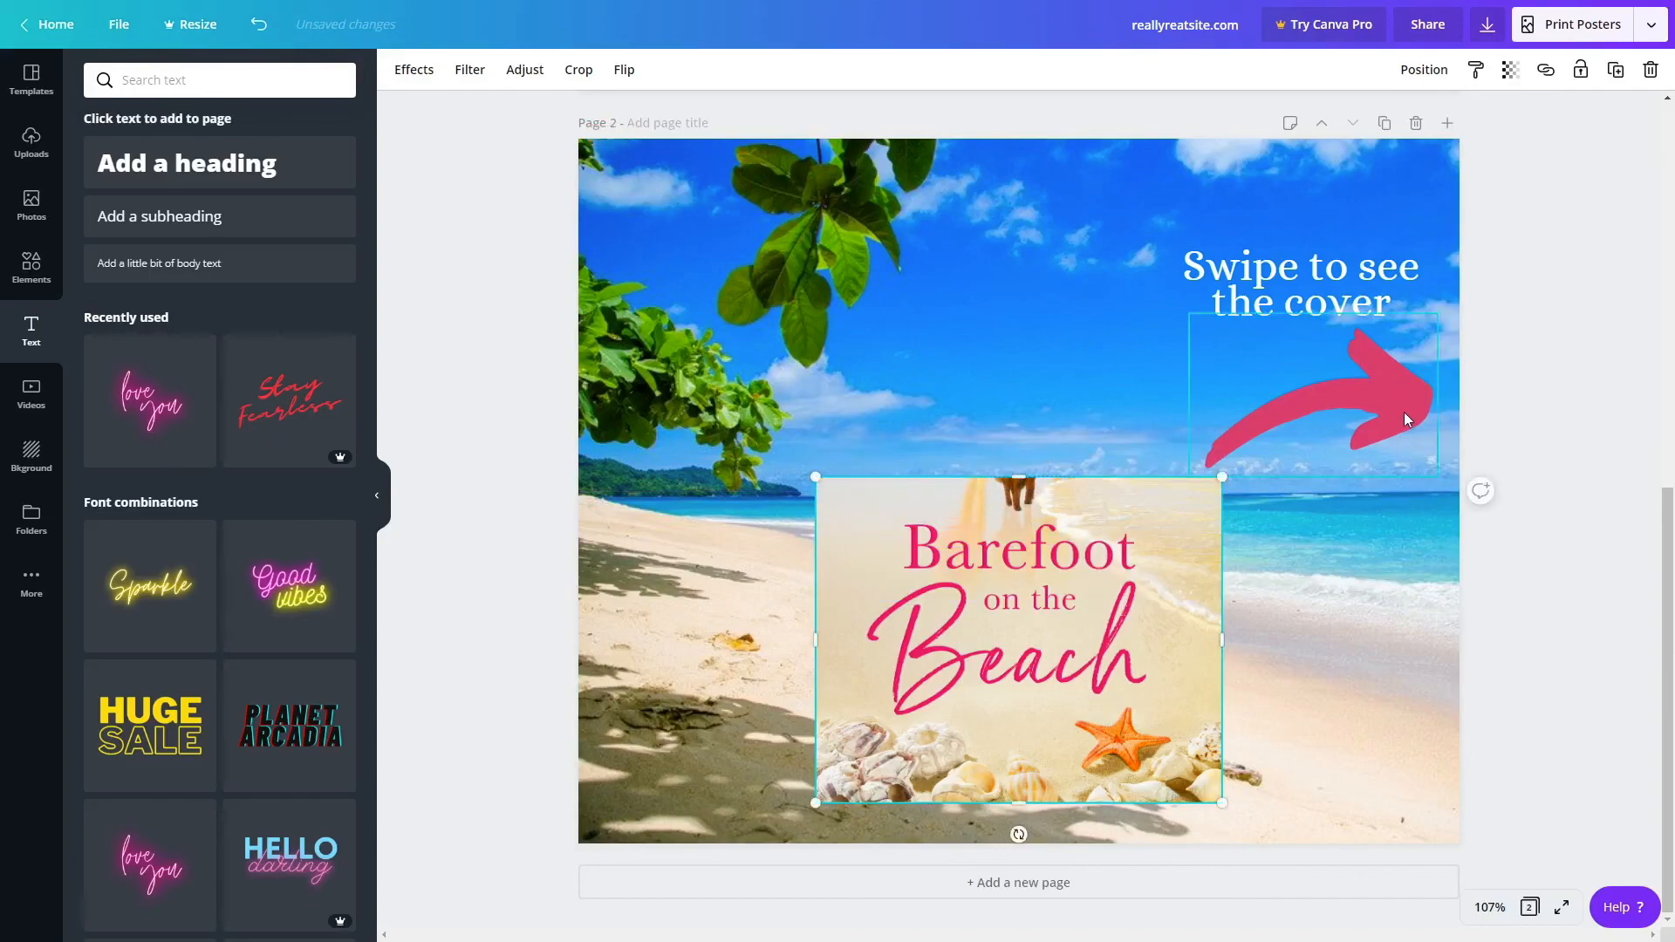
Replace the heading text on page 2 with "Keep going!" and move it slightly down toward the pink arrow.
double_click(1360, 295)
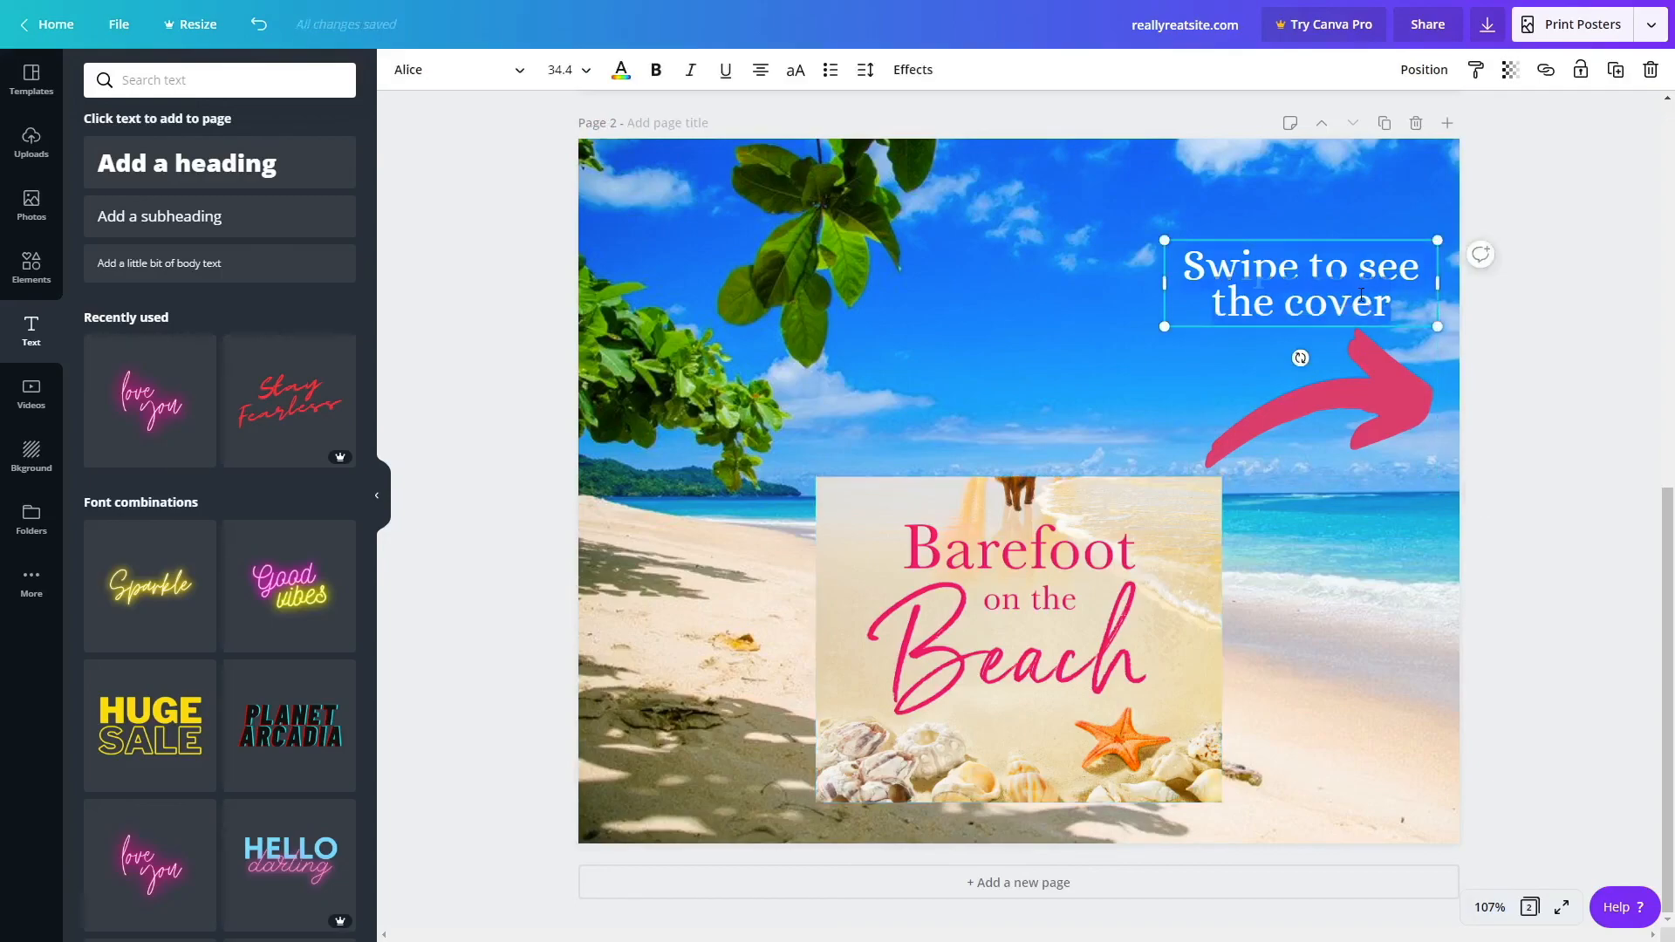
type("Kepp")
key("BackSpace")
key("BackSpace")
type("ep")
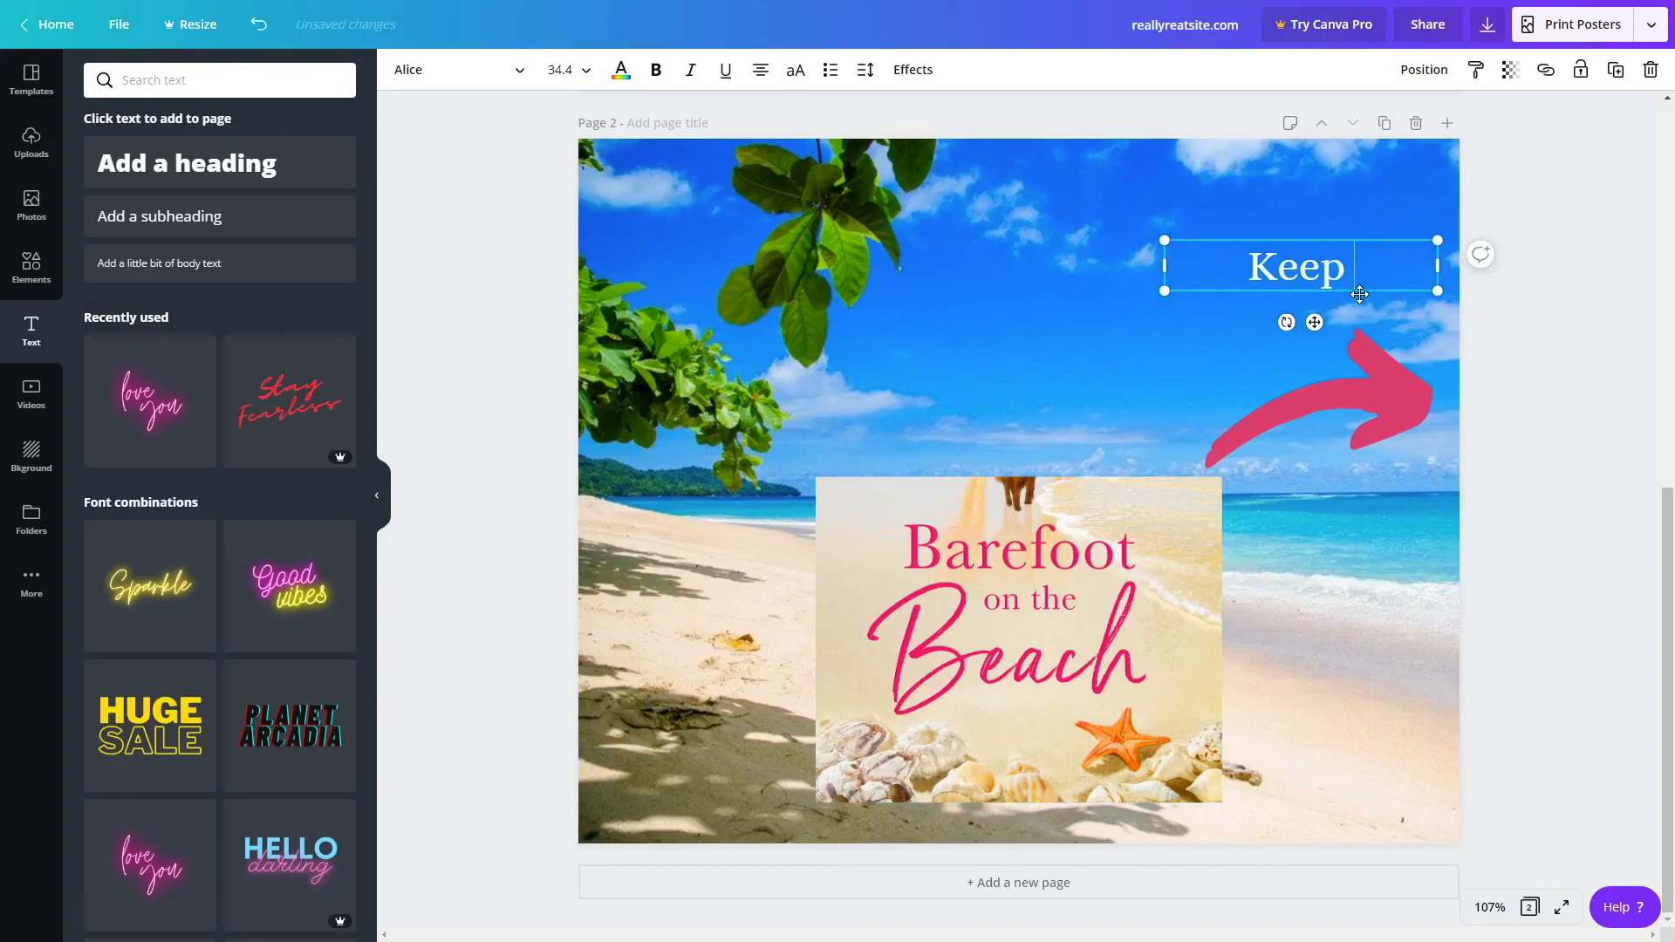
type(" going!")
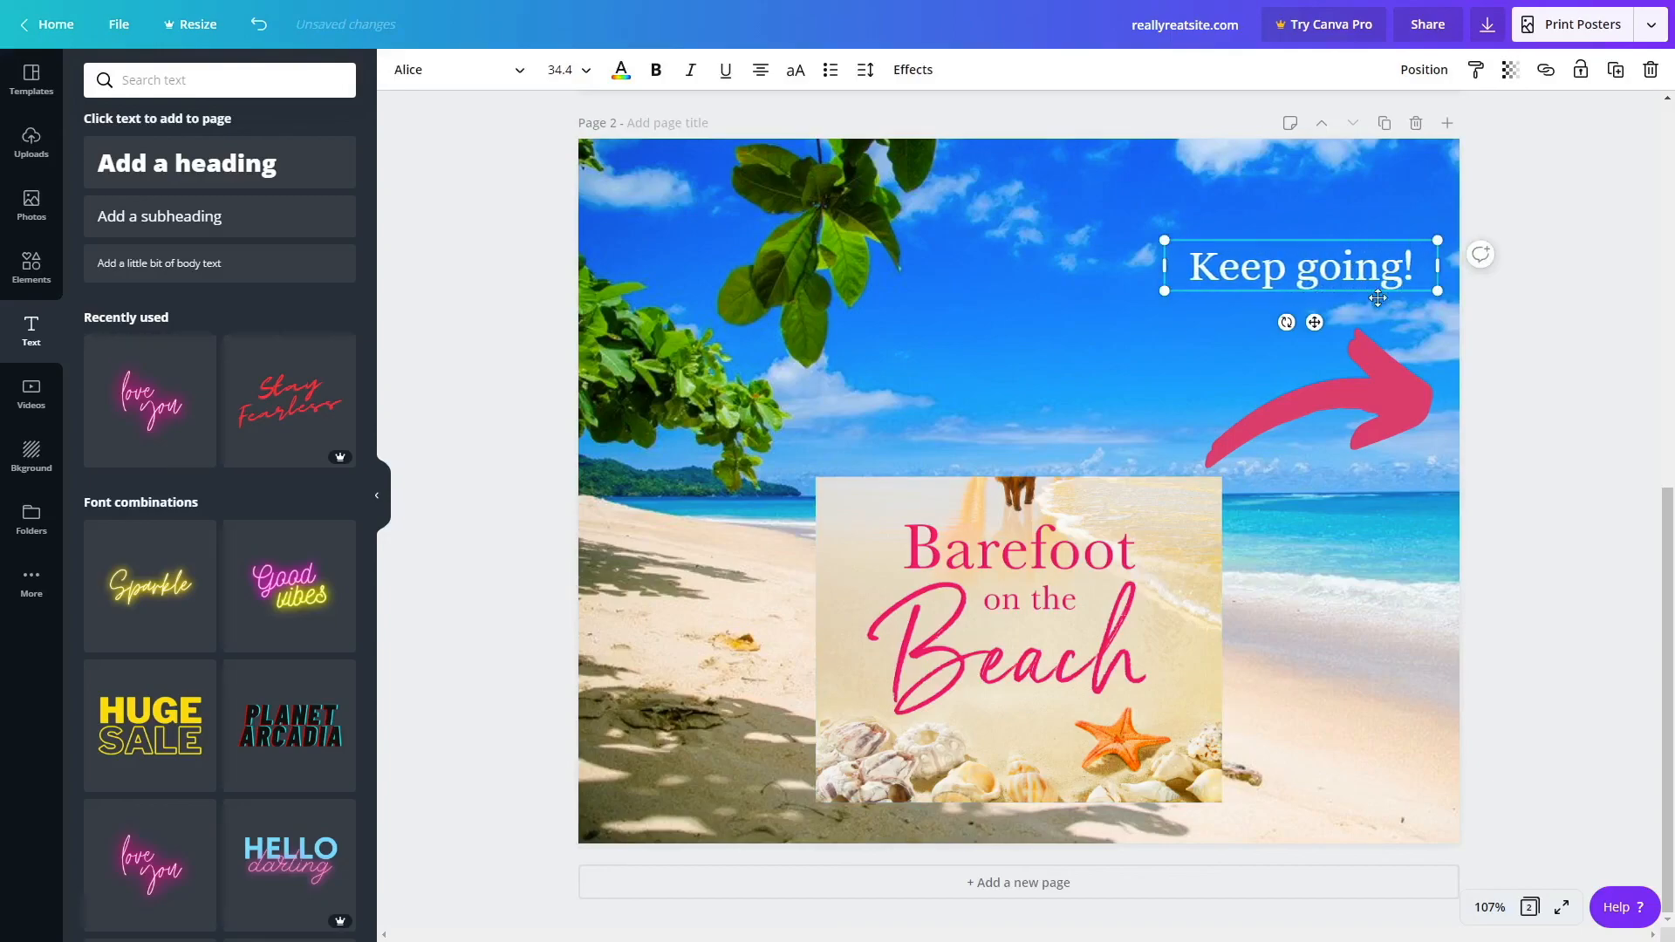
left_click_drag(1414, 284, 1413, 302)
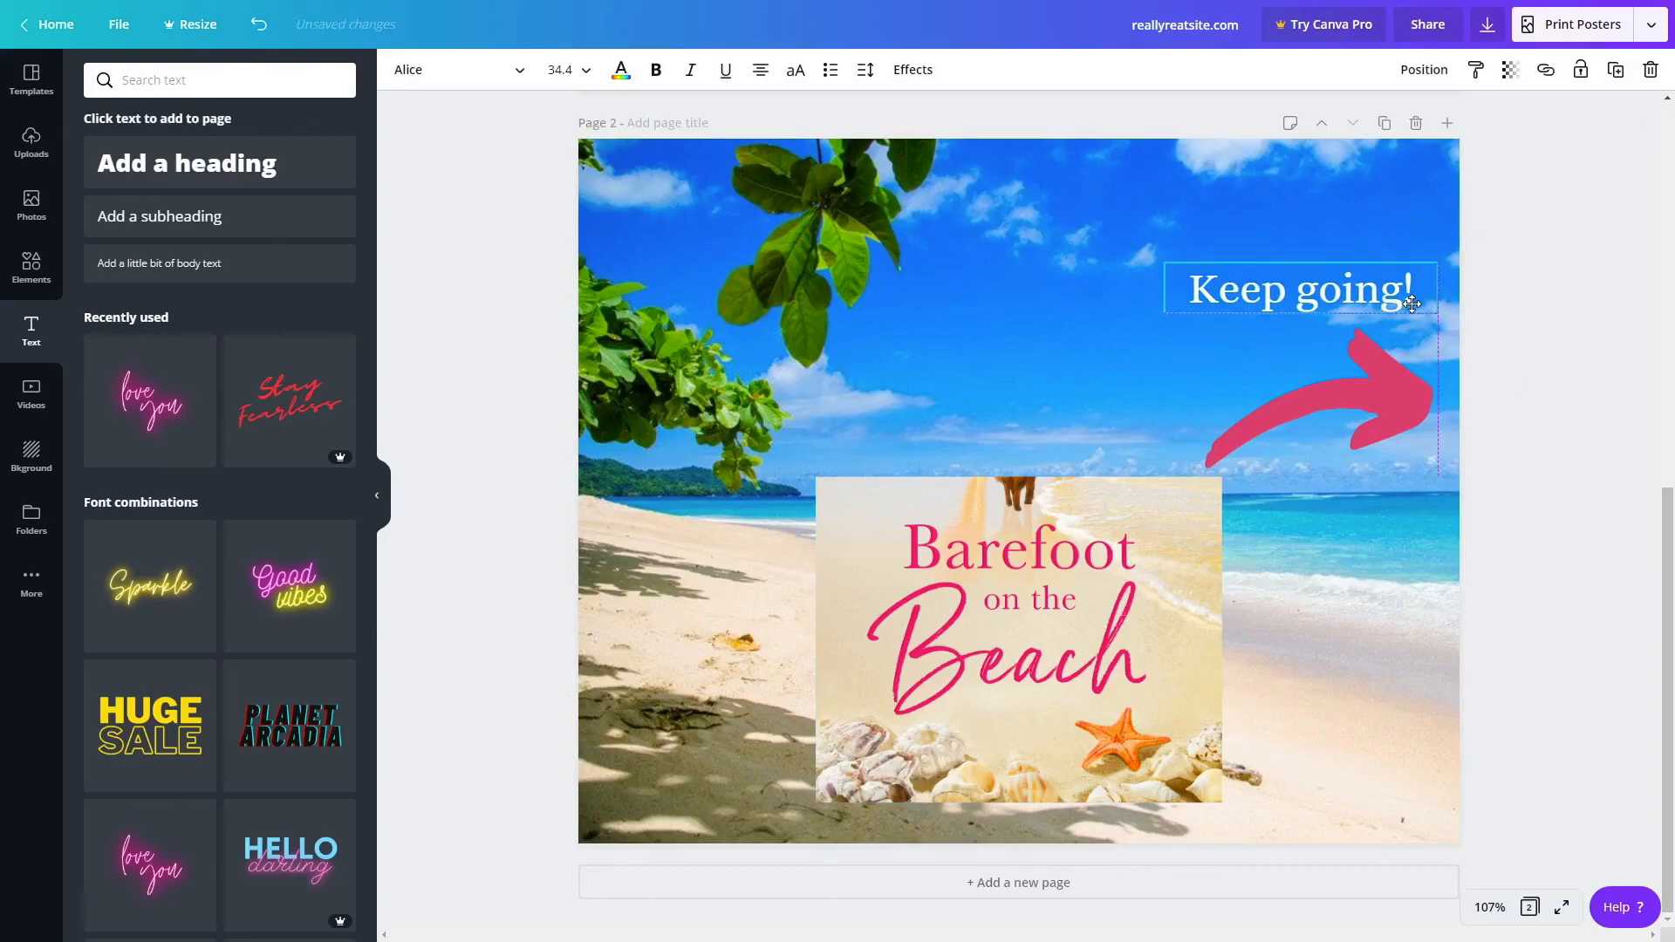
left_click(1482, 279)
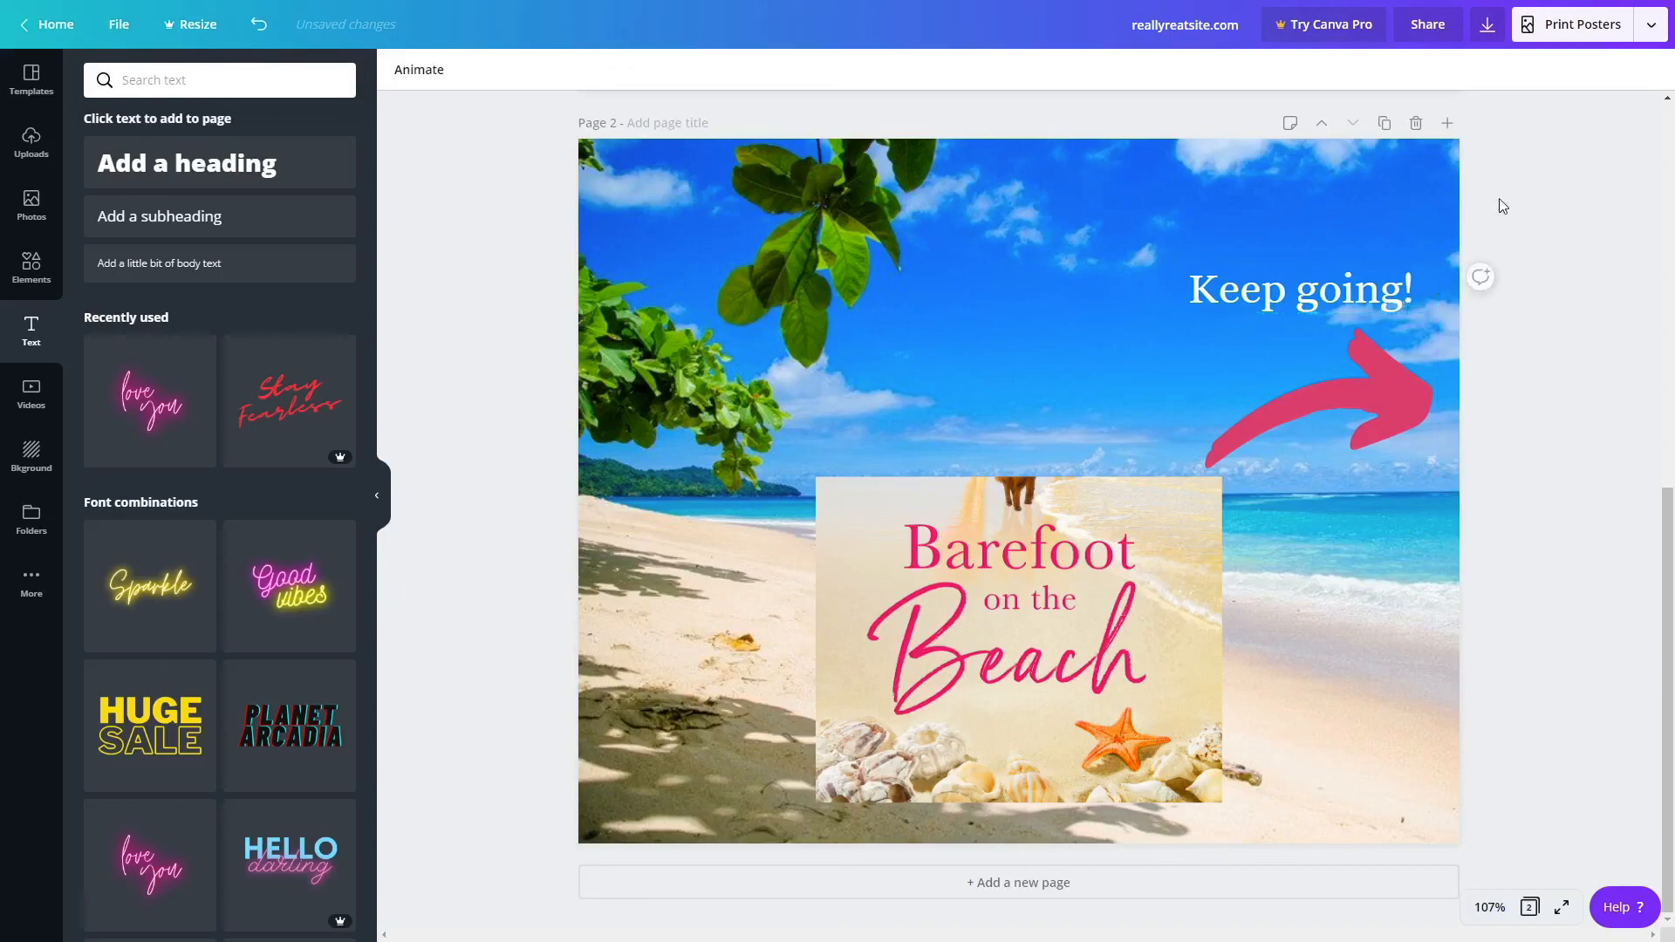
Duplicate page 2 and extend the cover's crop upward on page 3 to a height of about 13.5, up to the couple's torsos.
left_click(1385, 123)
left_click(1038, 478)
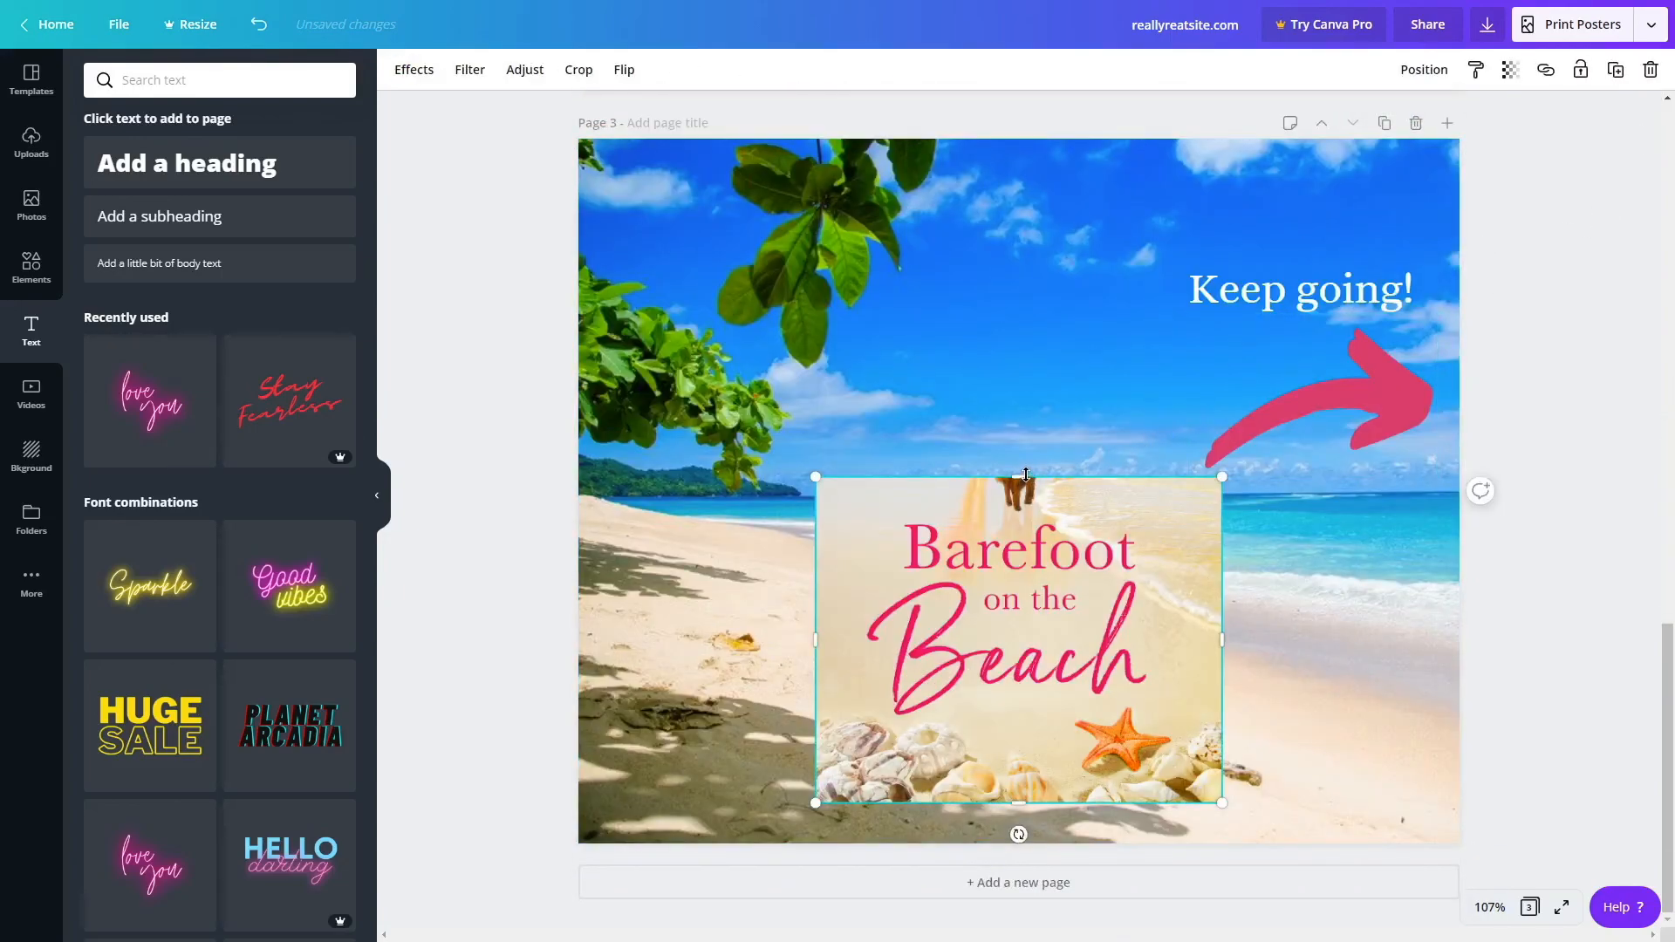
left_click_drag(1025, 475, 1052, 326)
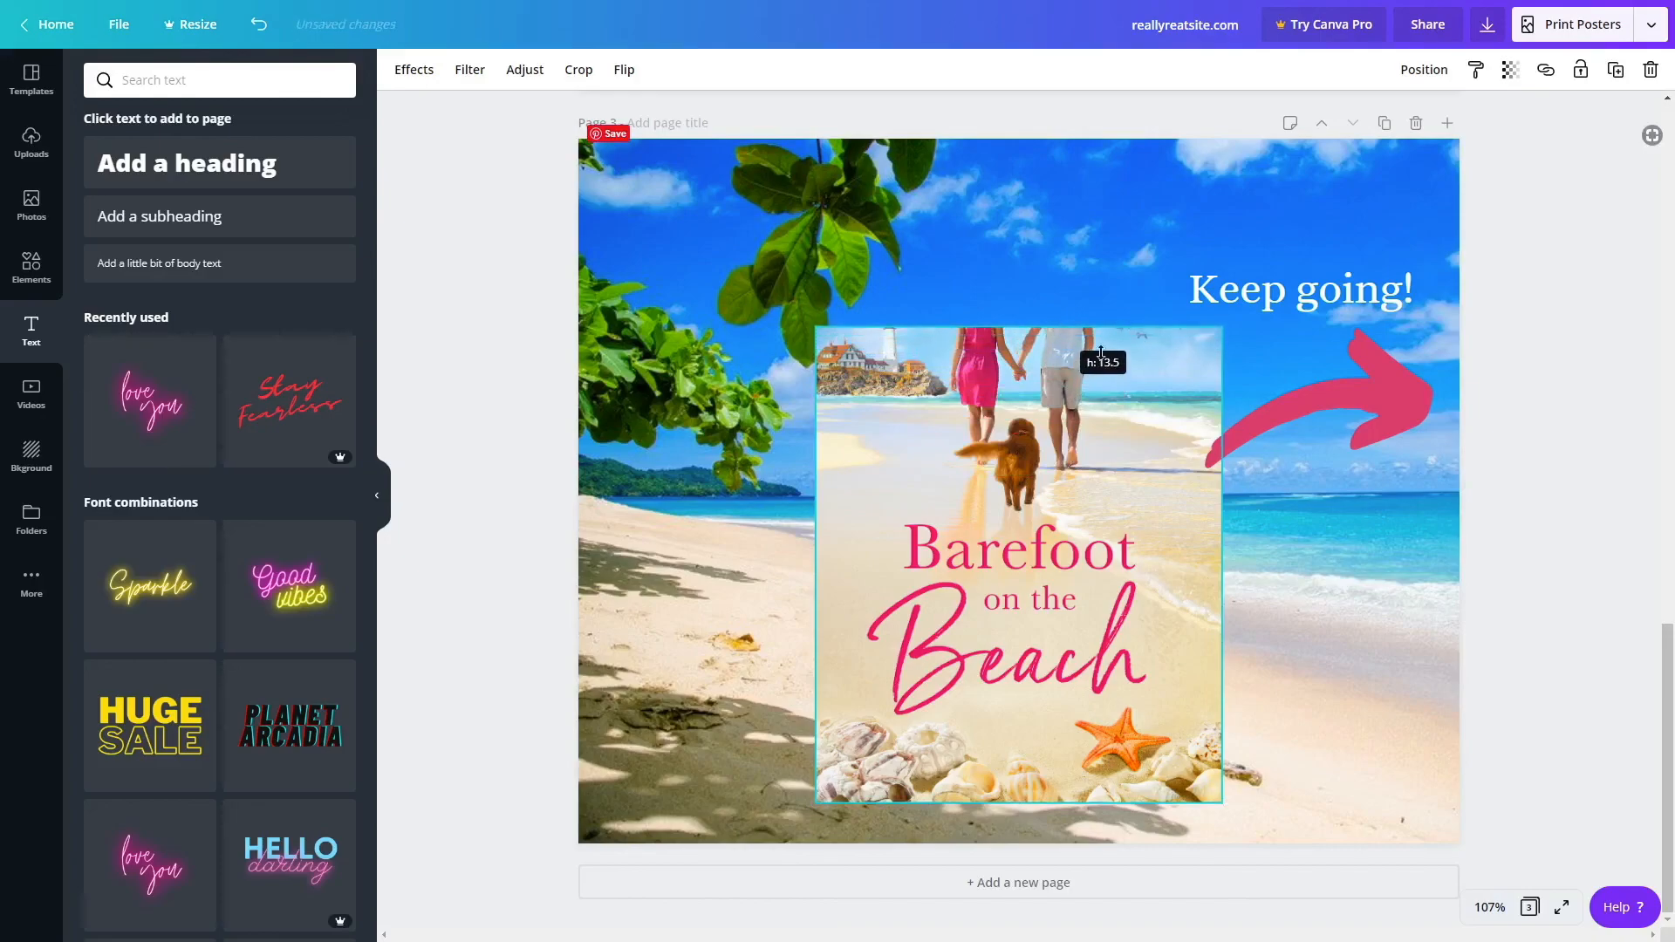
Replace the heading text on page 3 with "Almost there!".
left_click(1329, 295)
triple_click(1329, 295)
type("Almost there!")
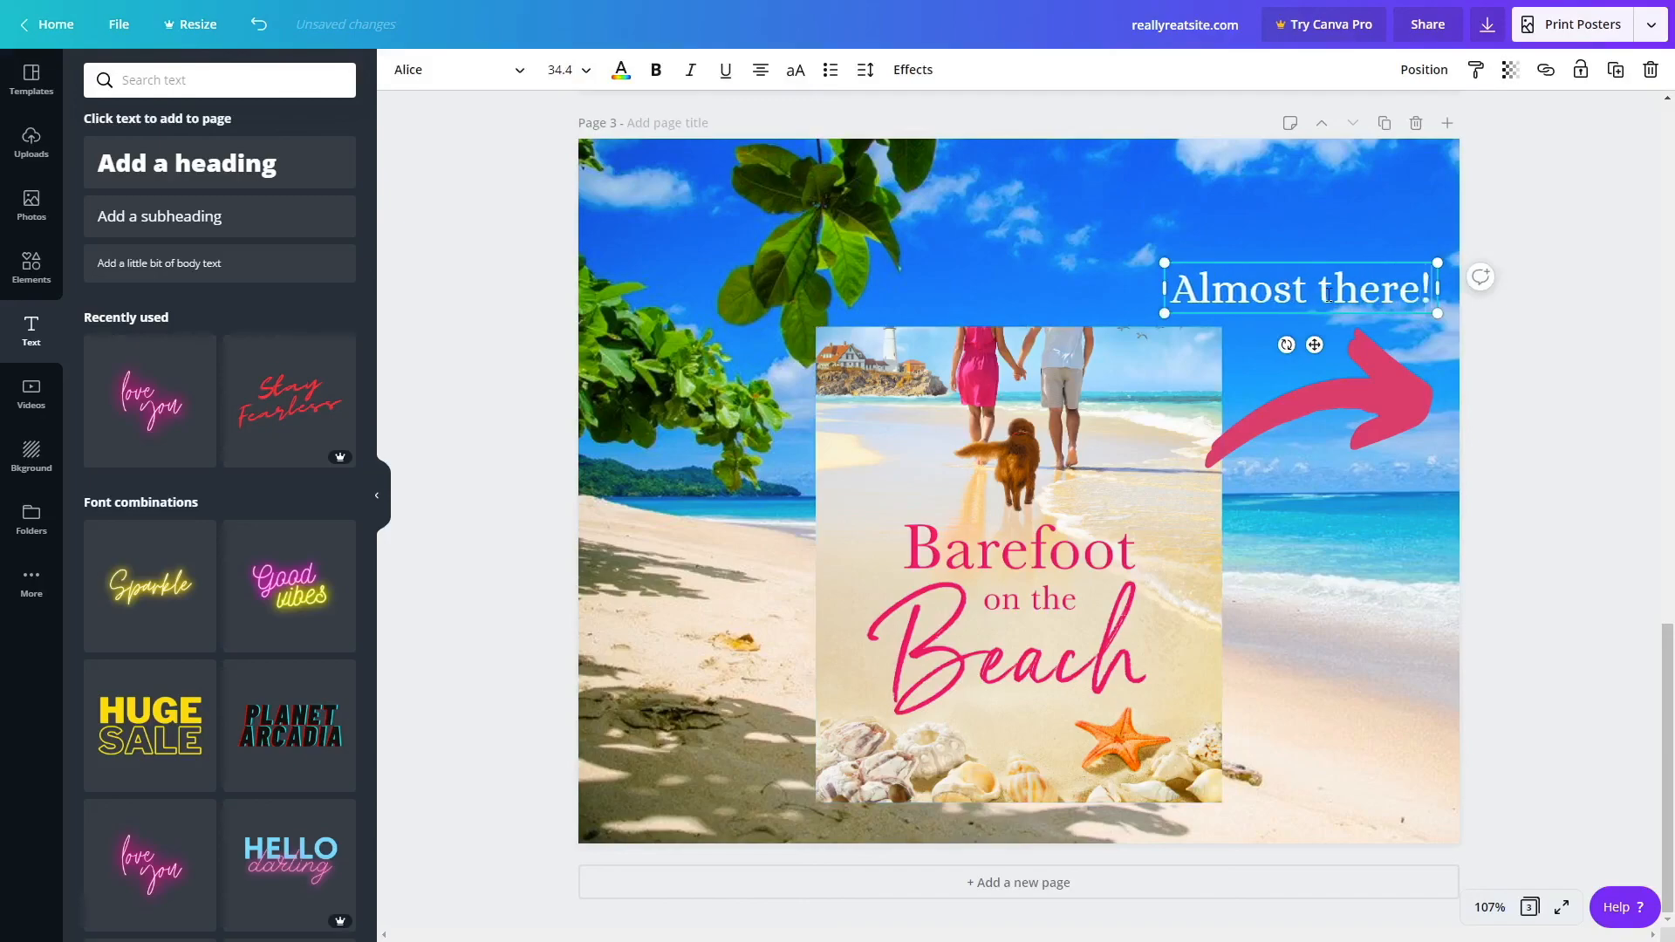
Duplicate page 3 and extend the cover's crop upward on page 4 to reveal the entire cover.
left_click(1385, 123)
left_click(1087, 426)
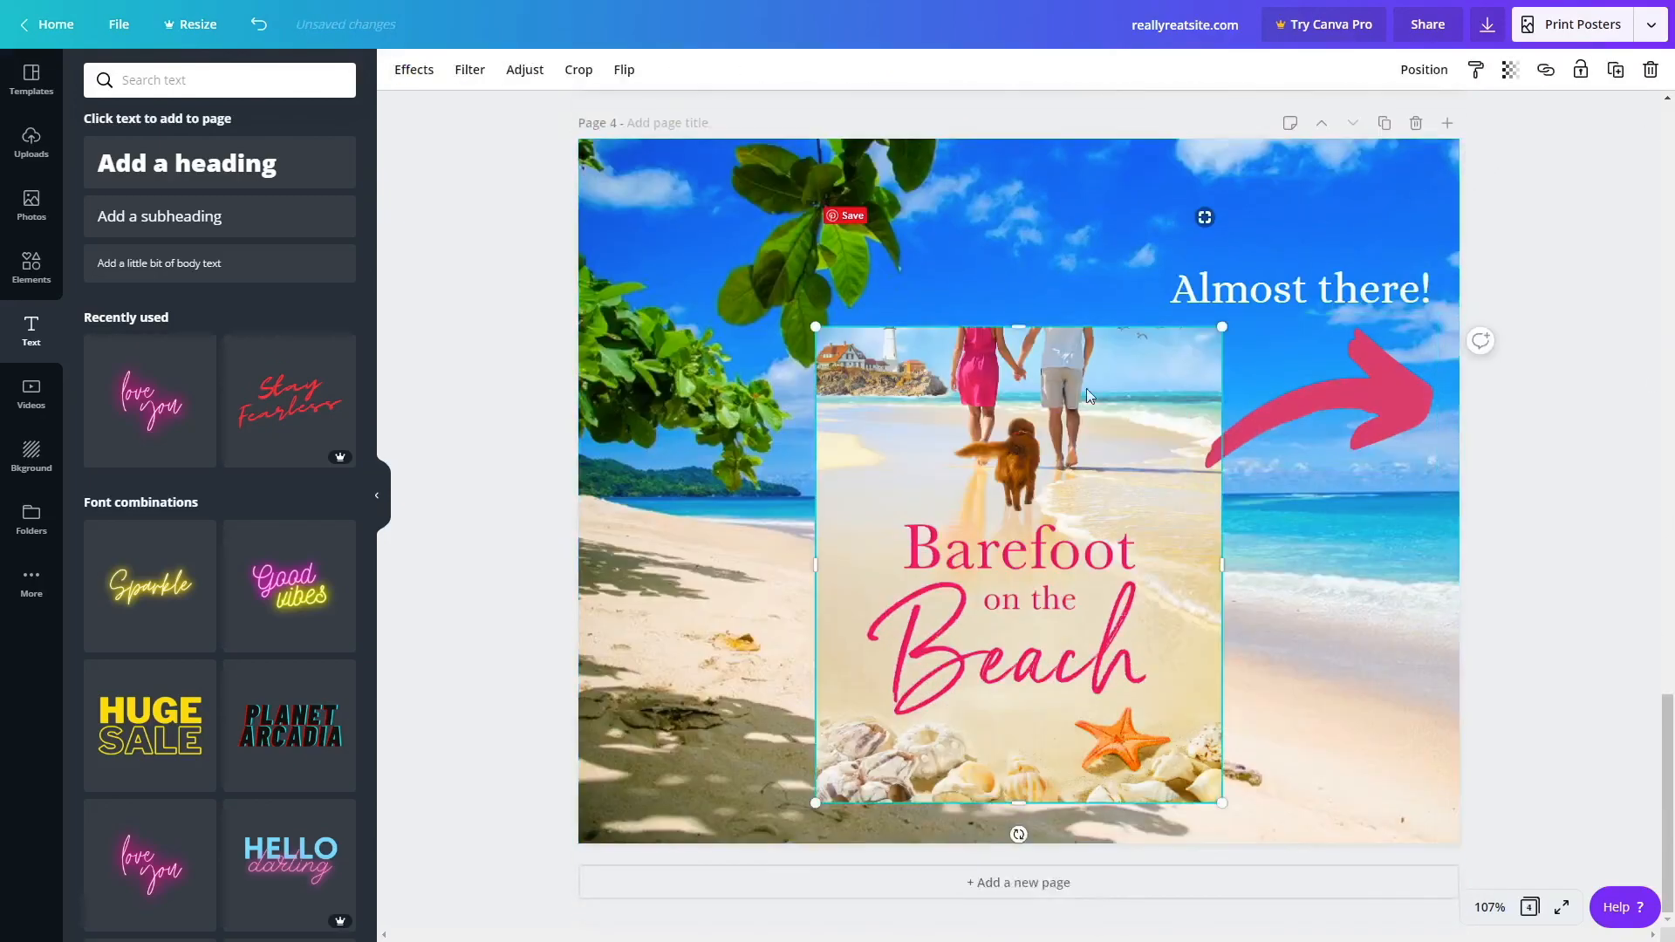
left_click_drag(1038, 240, 1047, 153)
Delete the heading and the arrow from page 4 and move the full cover to the left half of the page.
left_click(1264, 281)
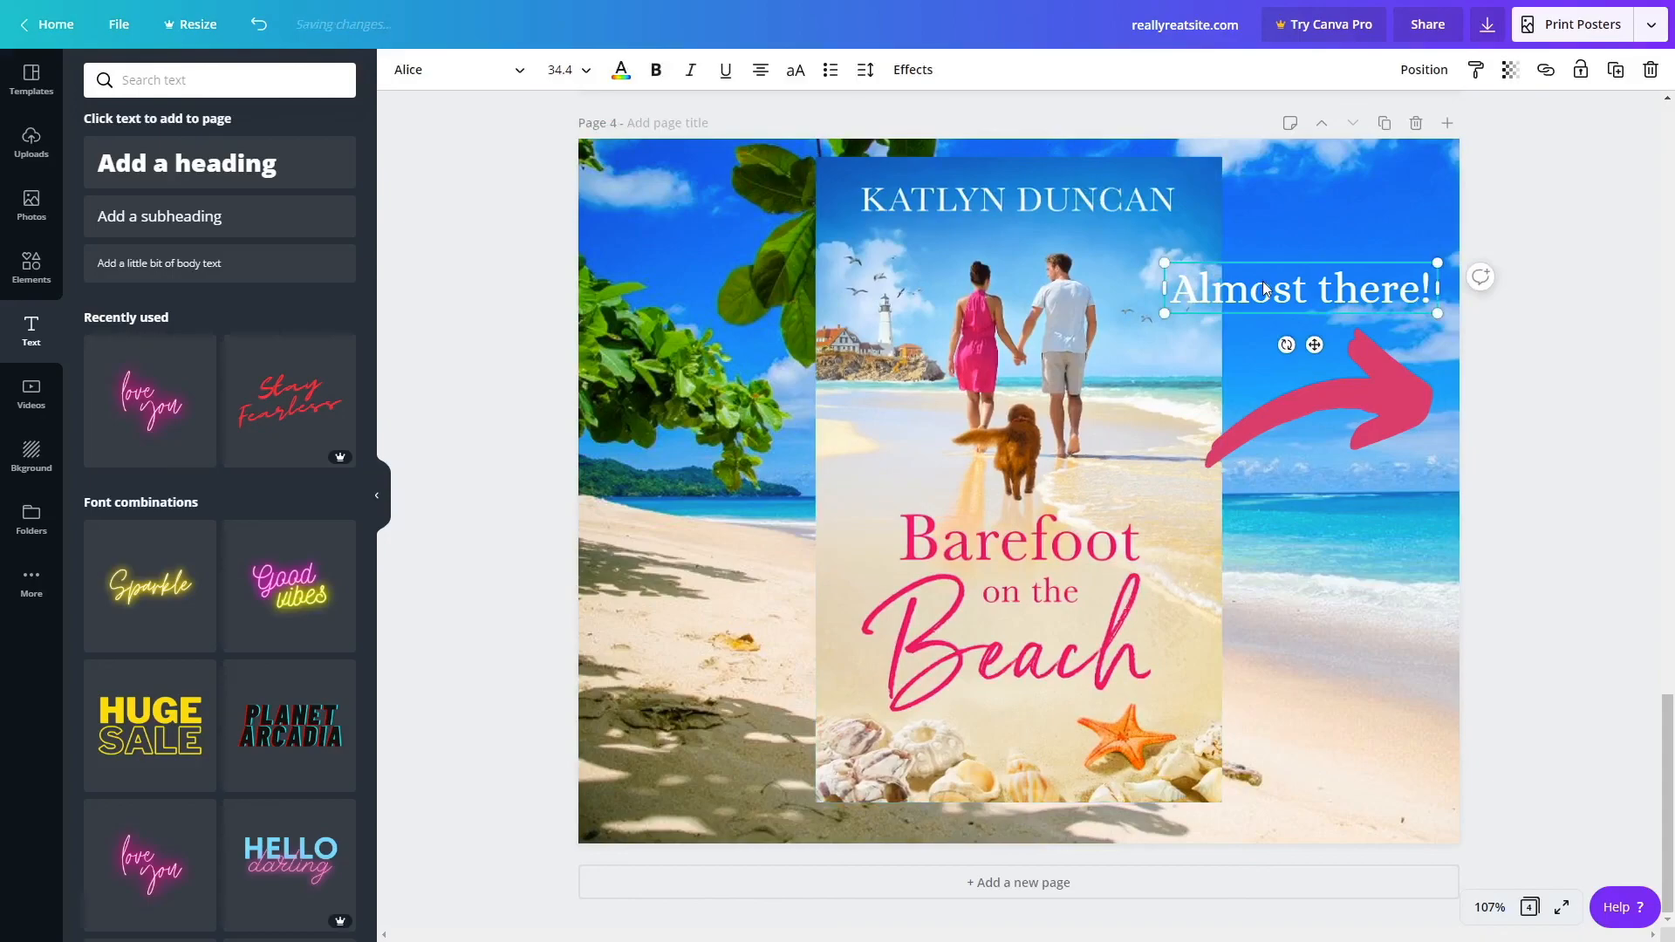
key("Delete")
left_click(1356, 421)
key("Delete")
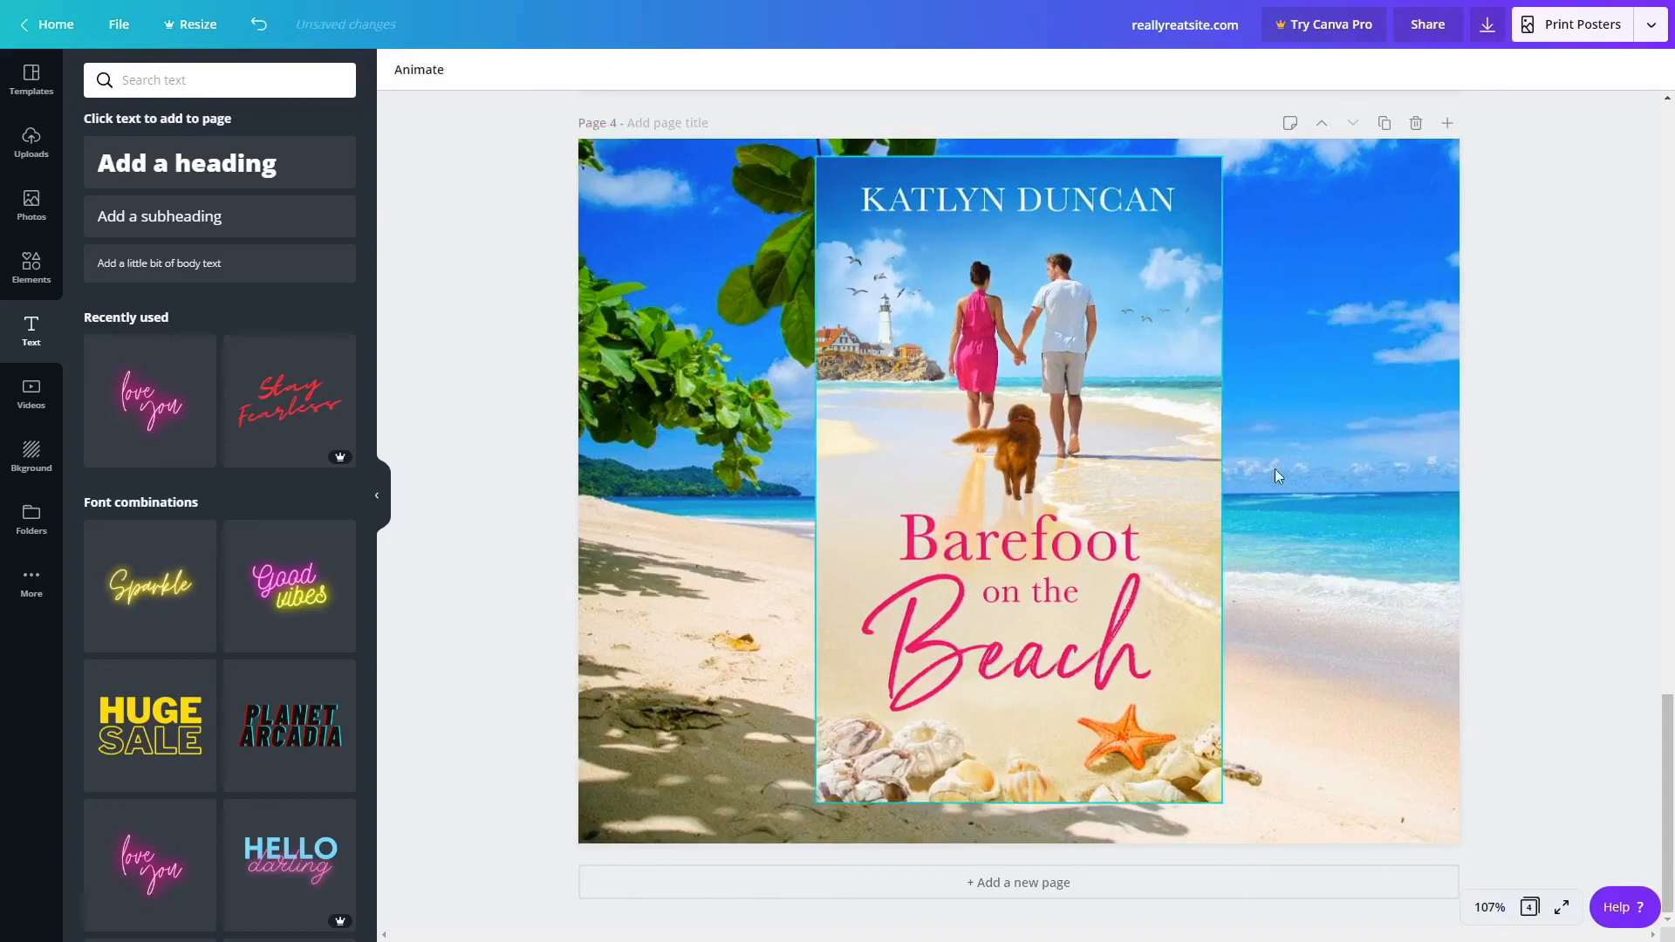
left_click_drag(1093, 721, 931, 727)
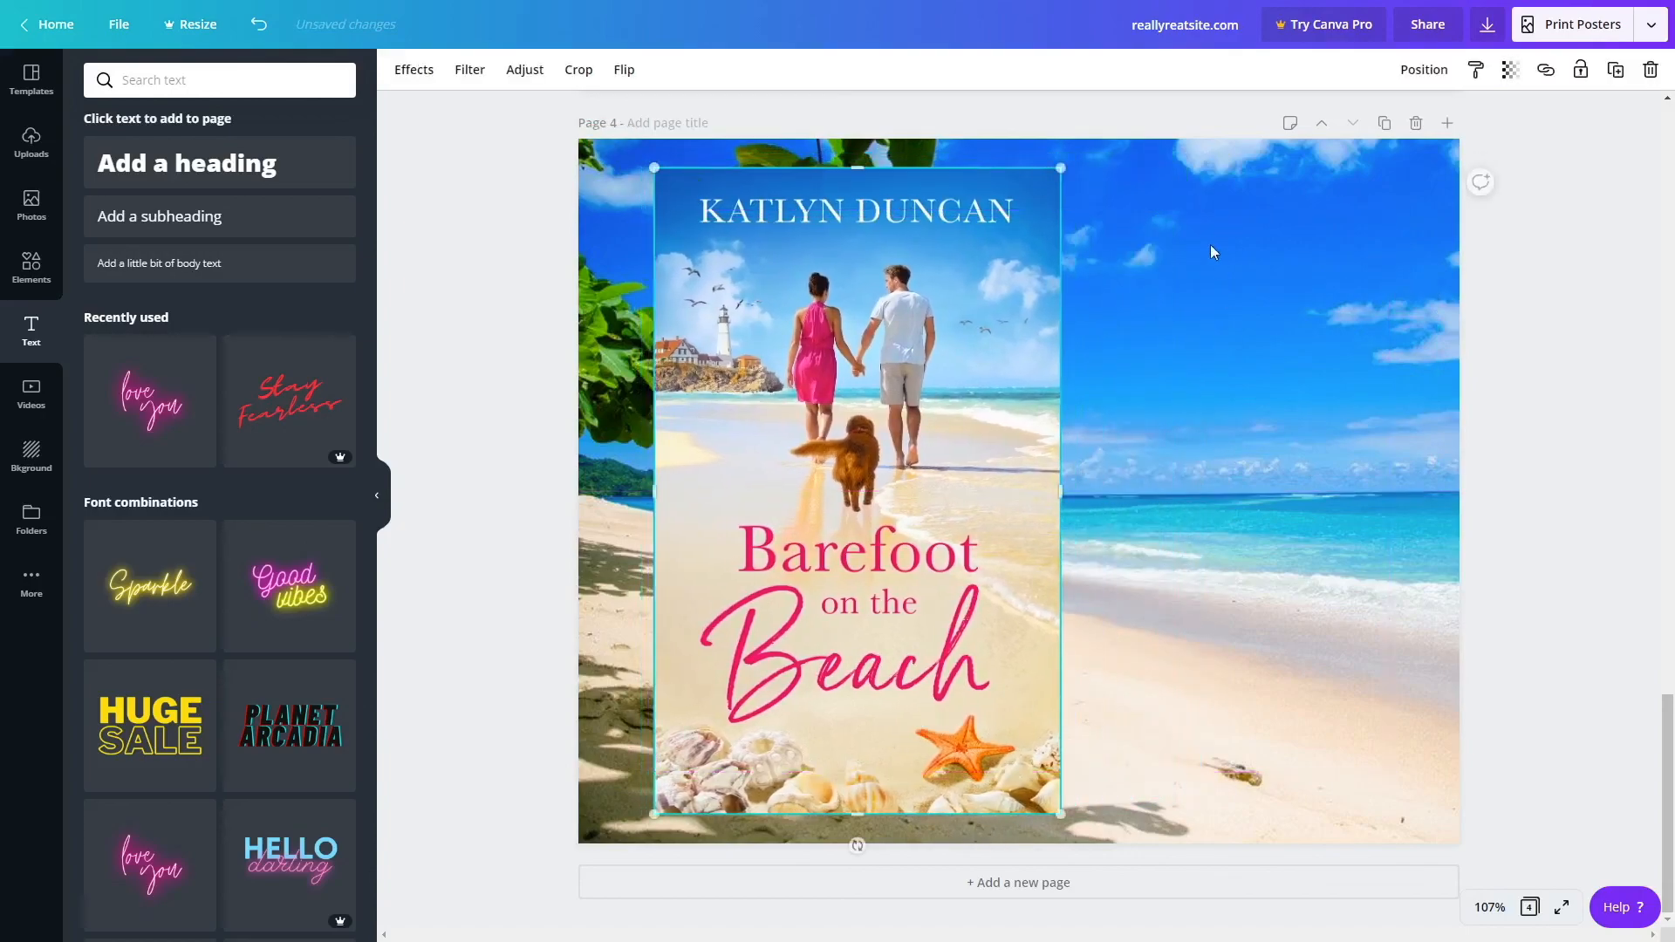
left_click_drag(926, 620, 915, 621)
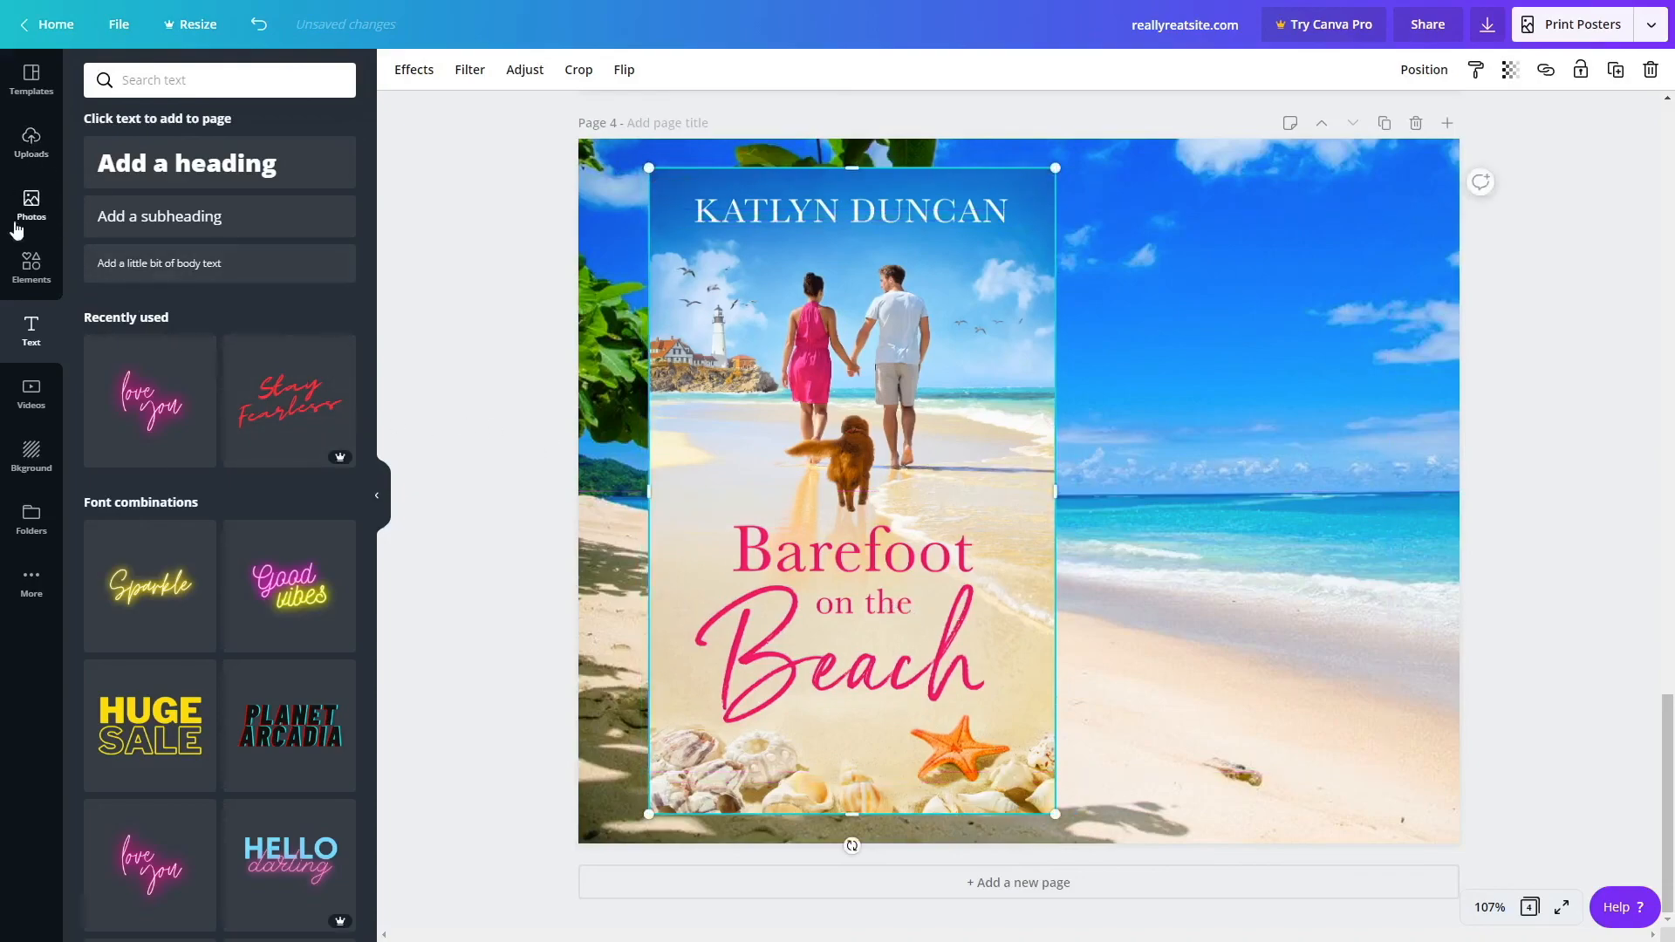
Add a pink square shape flush against the cover's right edge and stretch it down to the cover's full height.
left_click(48, 275)
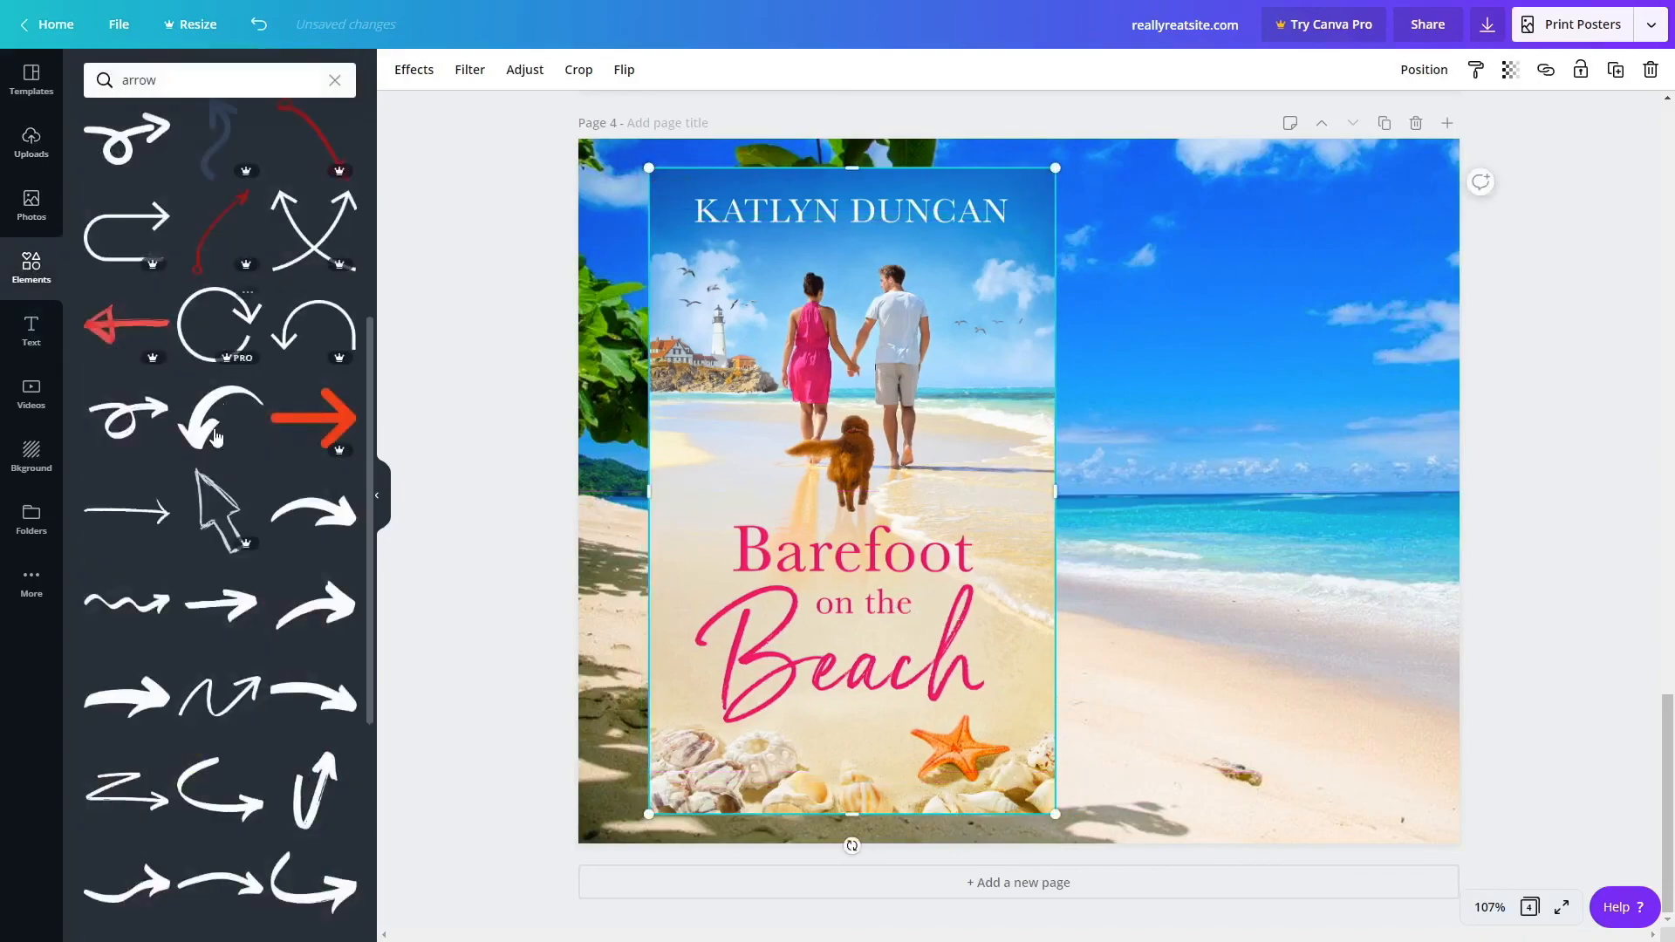
left_click(338, 79)
left_click(195, 543)
left_click_drag(1135, 480, 1350, 370)
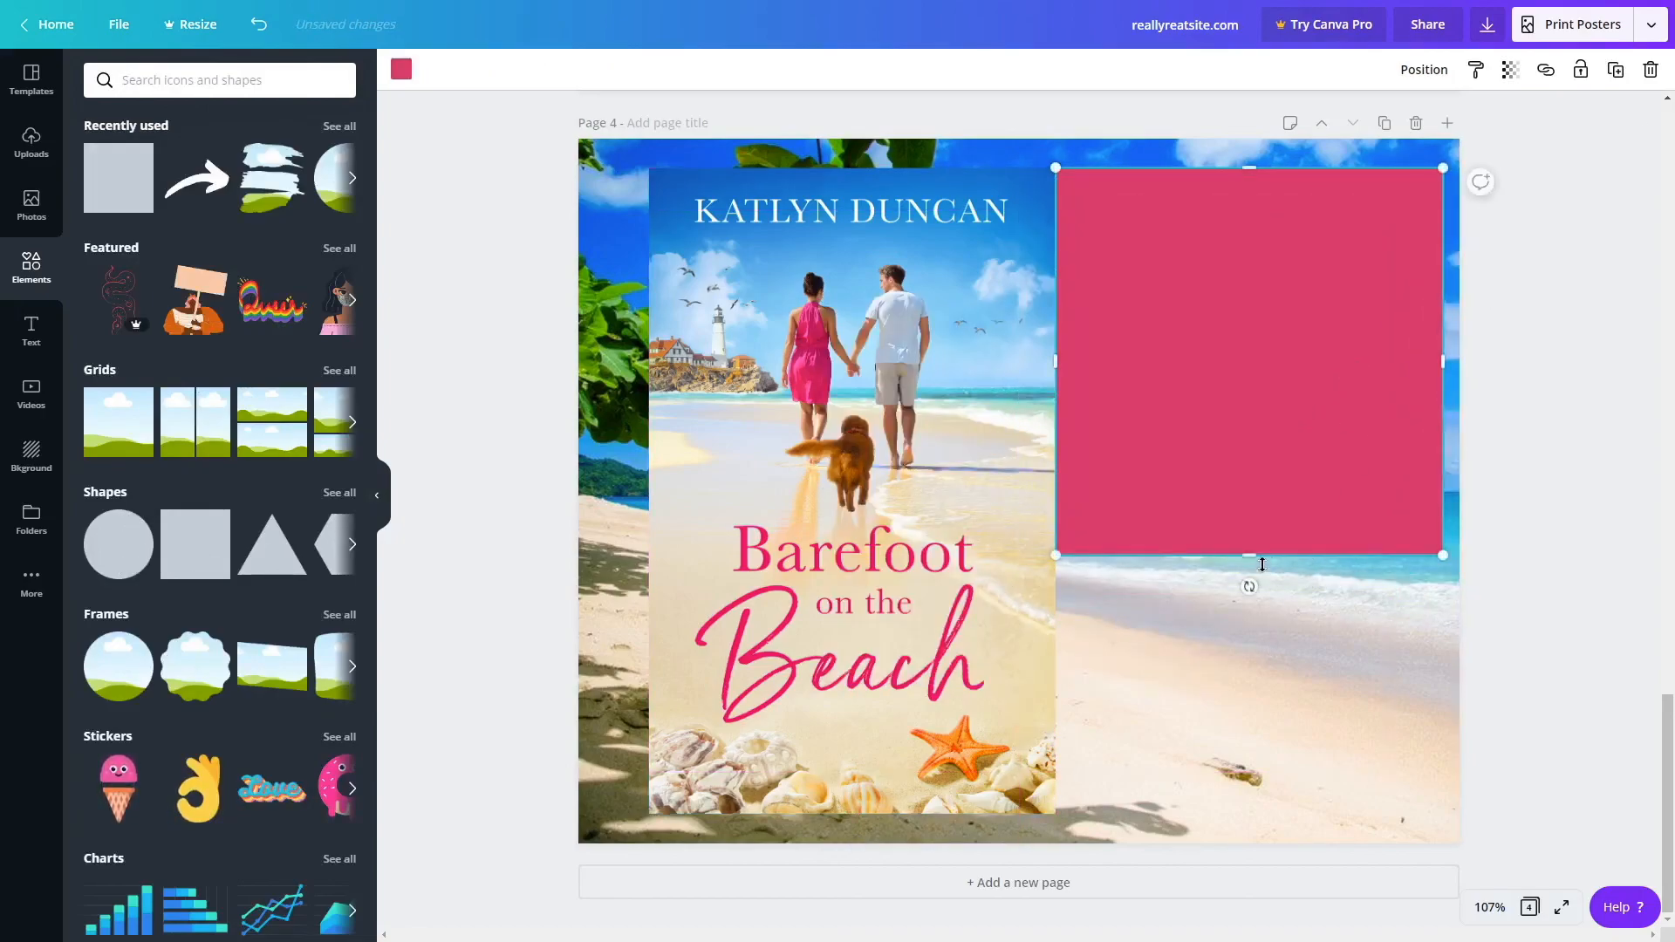
left_click_drag(1247, 633, 1212, 819)
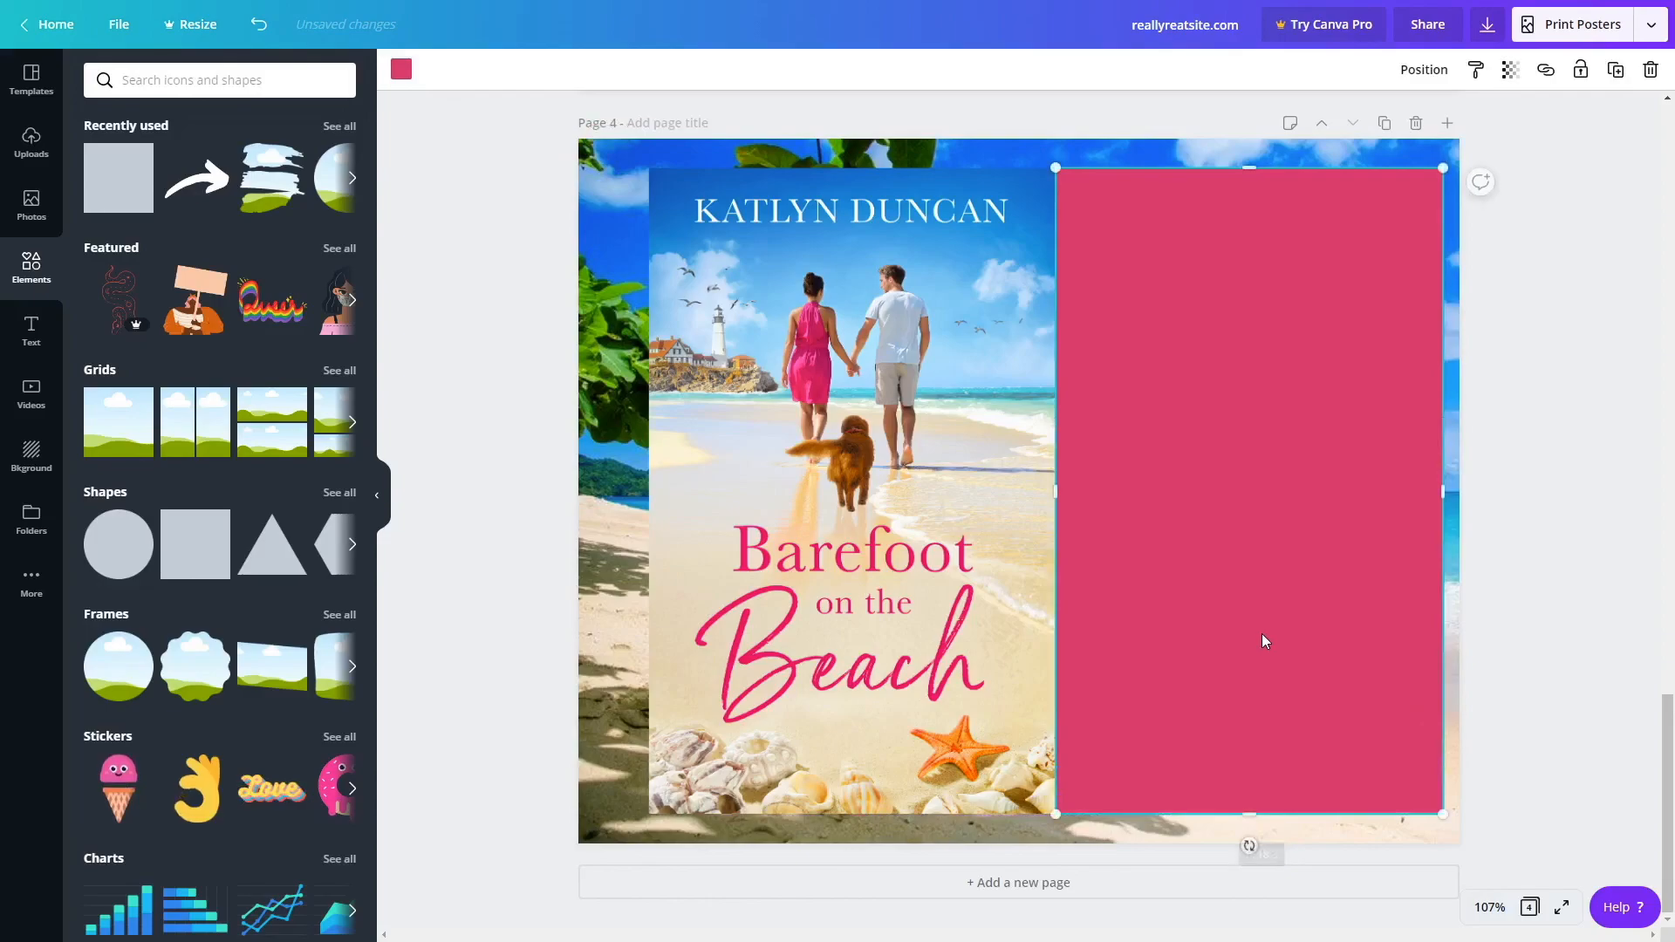
Add a heading, narrow its box so it wraps onto two lines, and place it on the upper part of the pink rectangle.
left_click(31, 331)
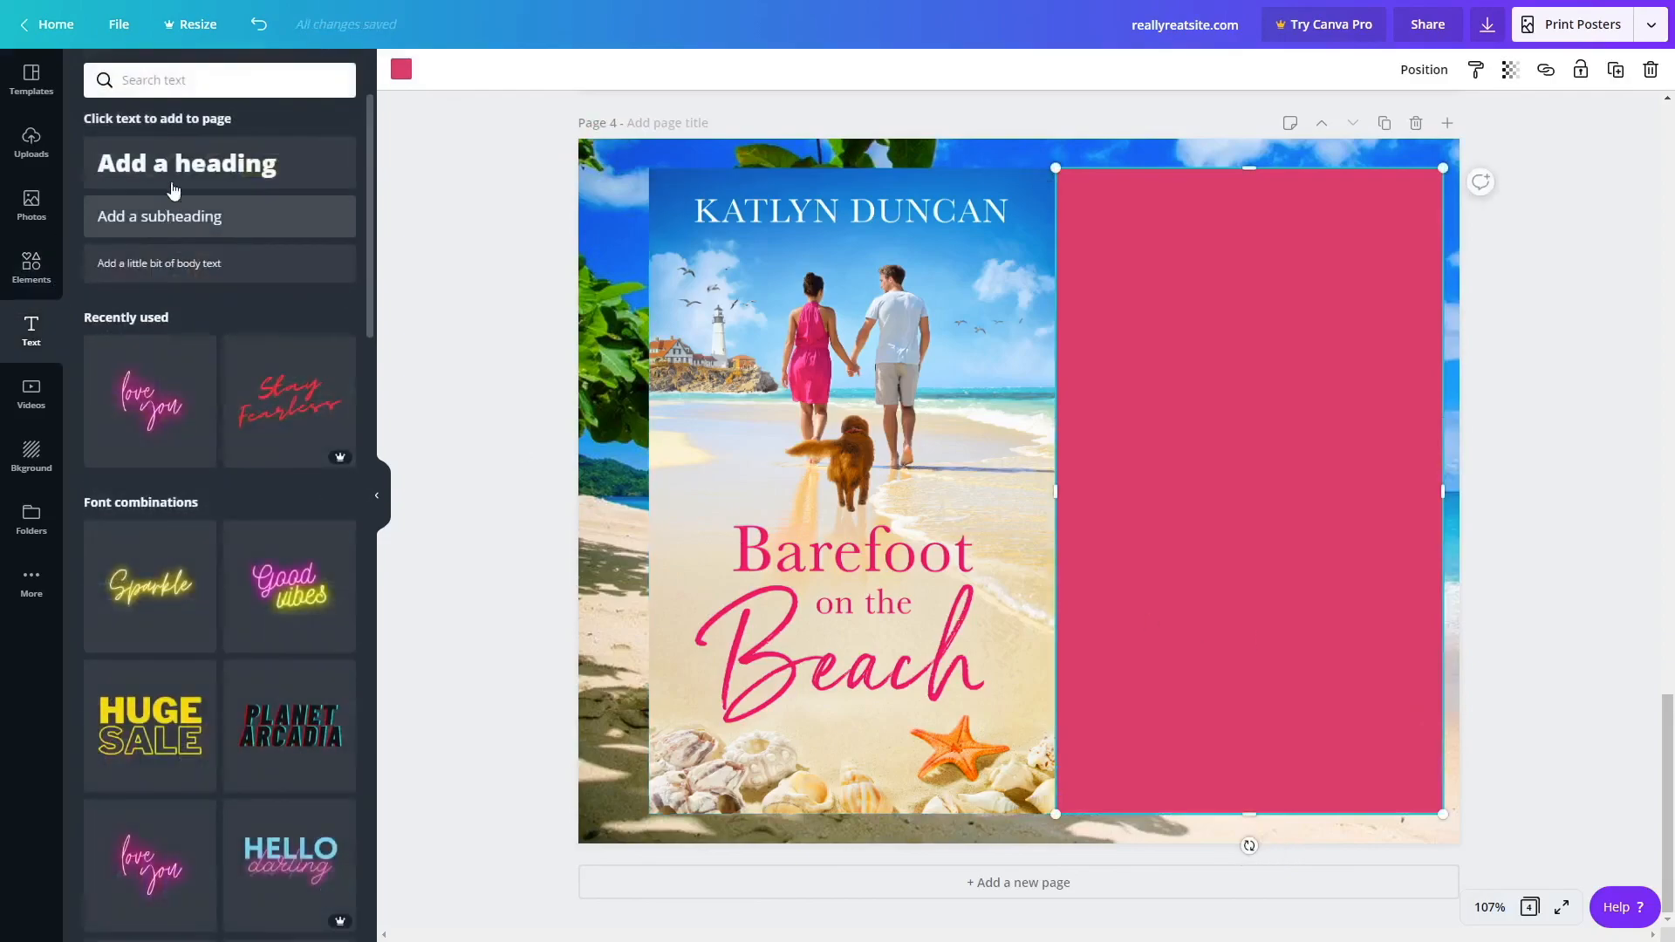
left_click(187, 163)
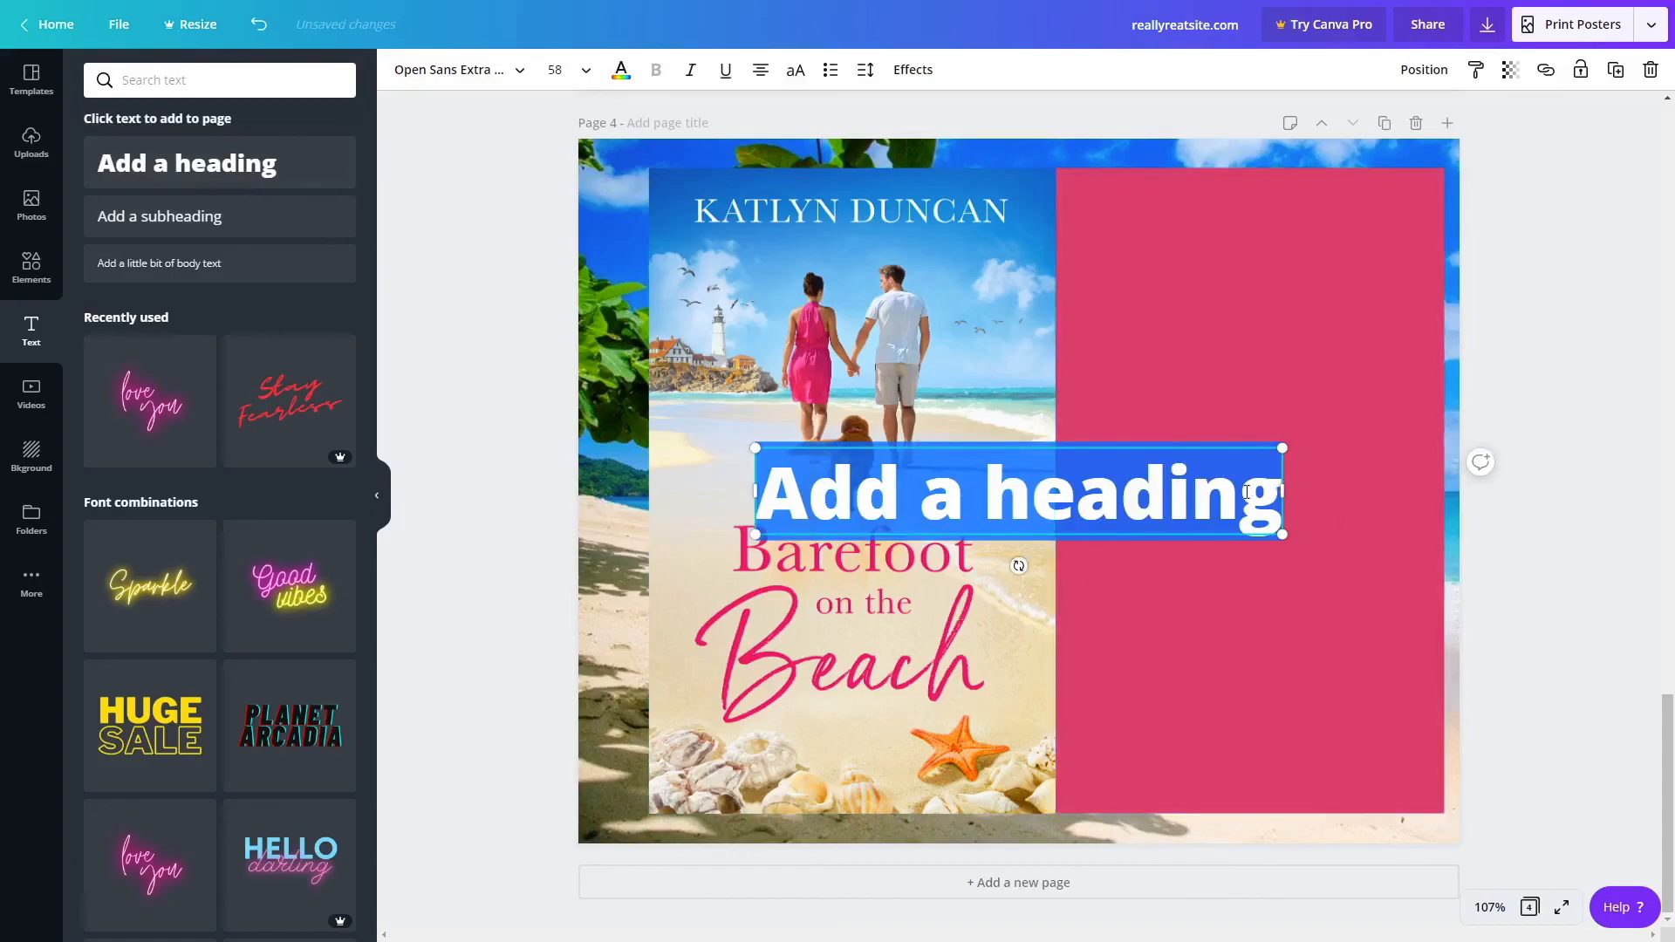
left_click_drag(1283, 492, 1049, 482)
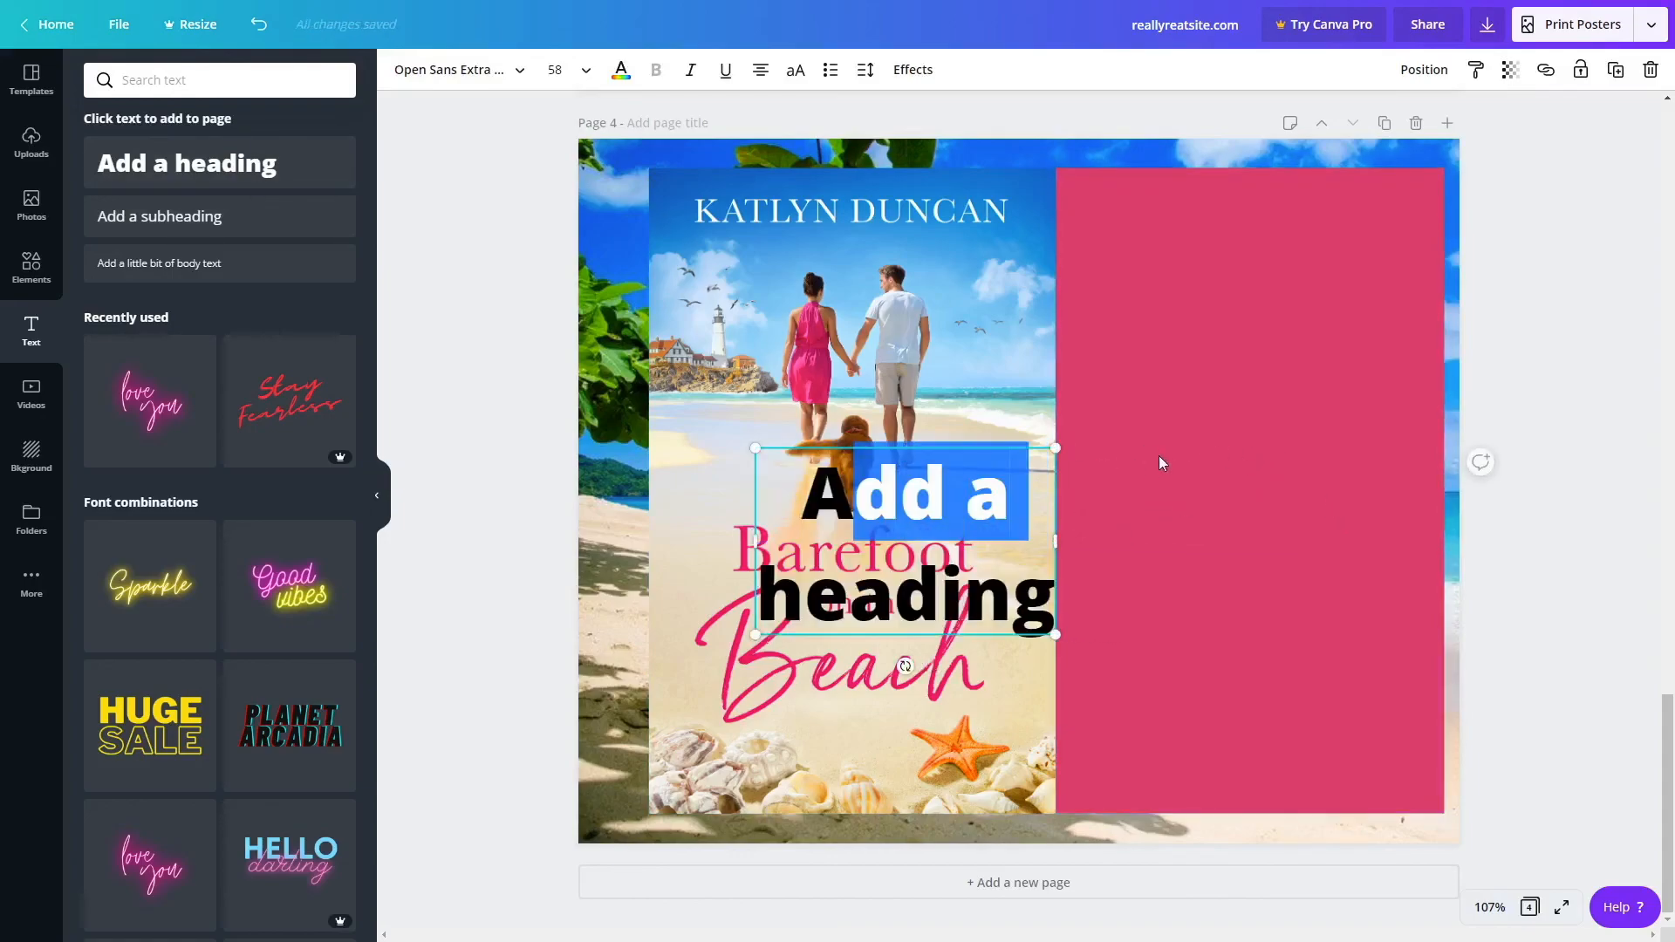
left_click_drag(927, 511, 1271, 314)
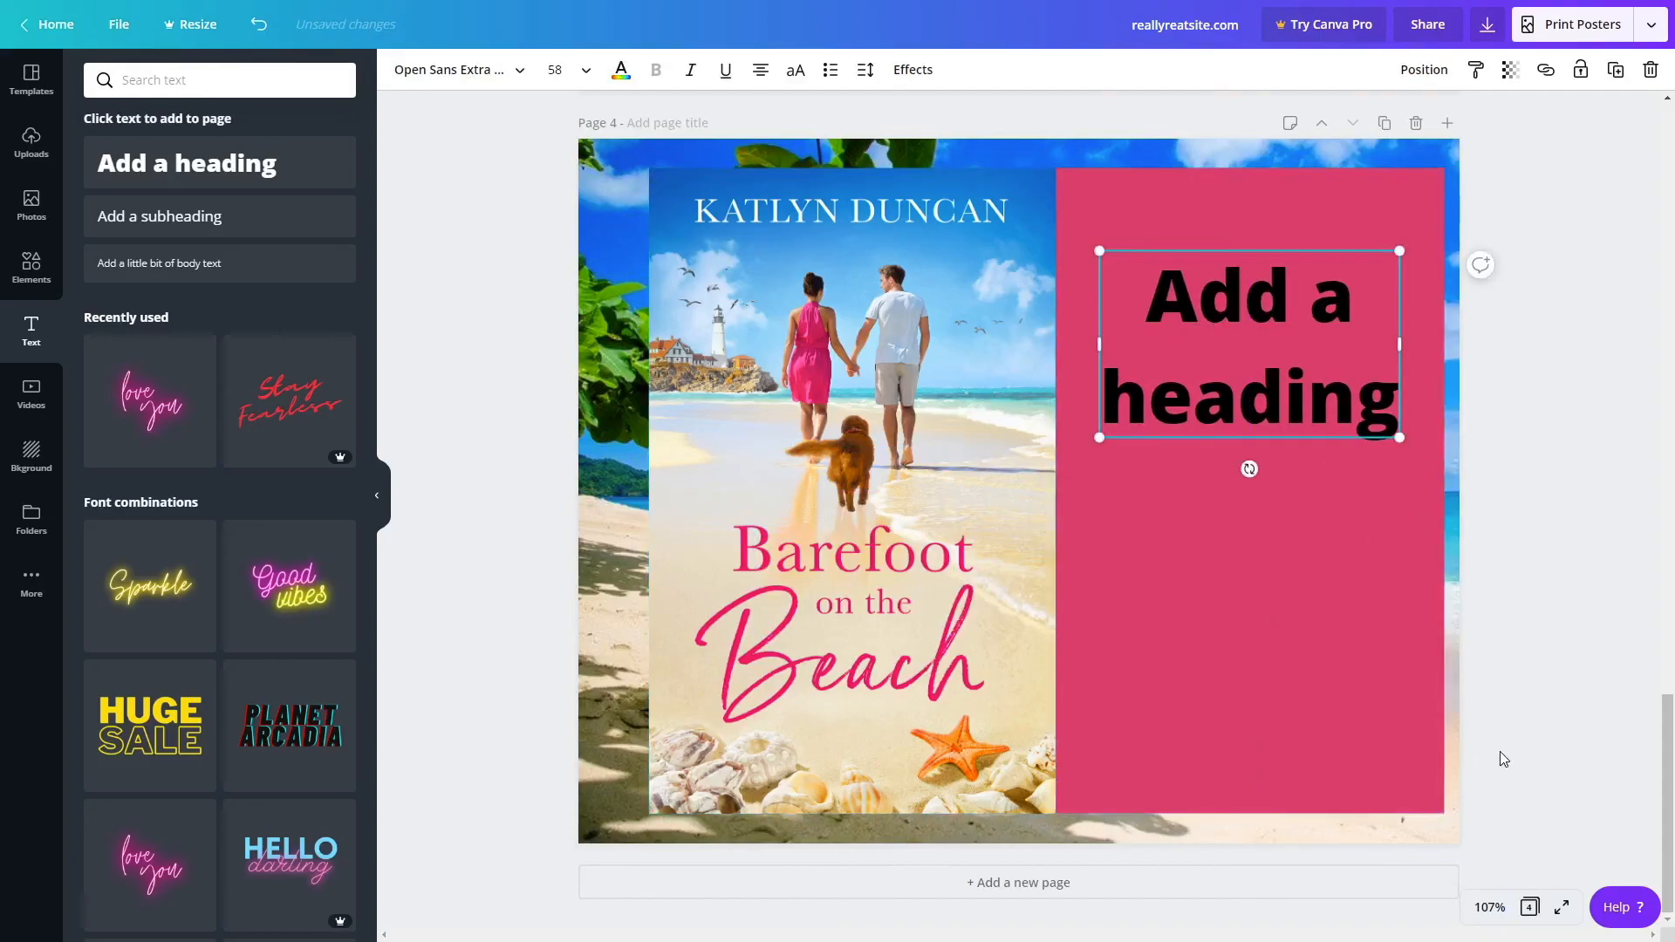
Return to page 1 and look at the download options with PNG as the file type for all four pages.
scroll(1500, 758, "up", 10)
scroll(1500, 752, "up", 15)
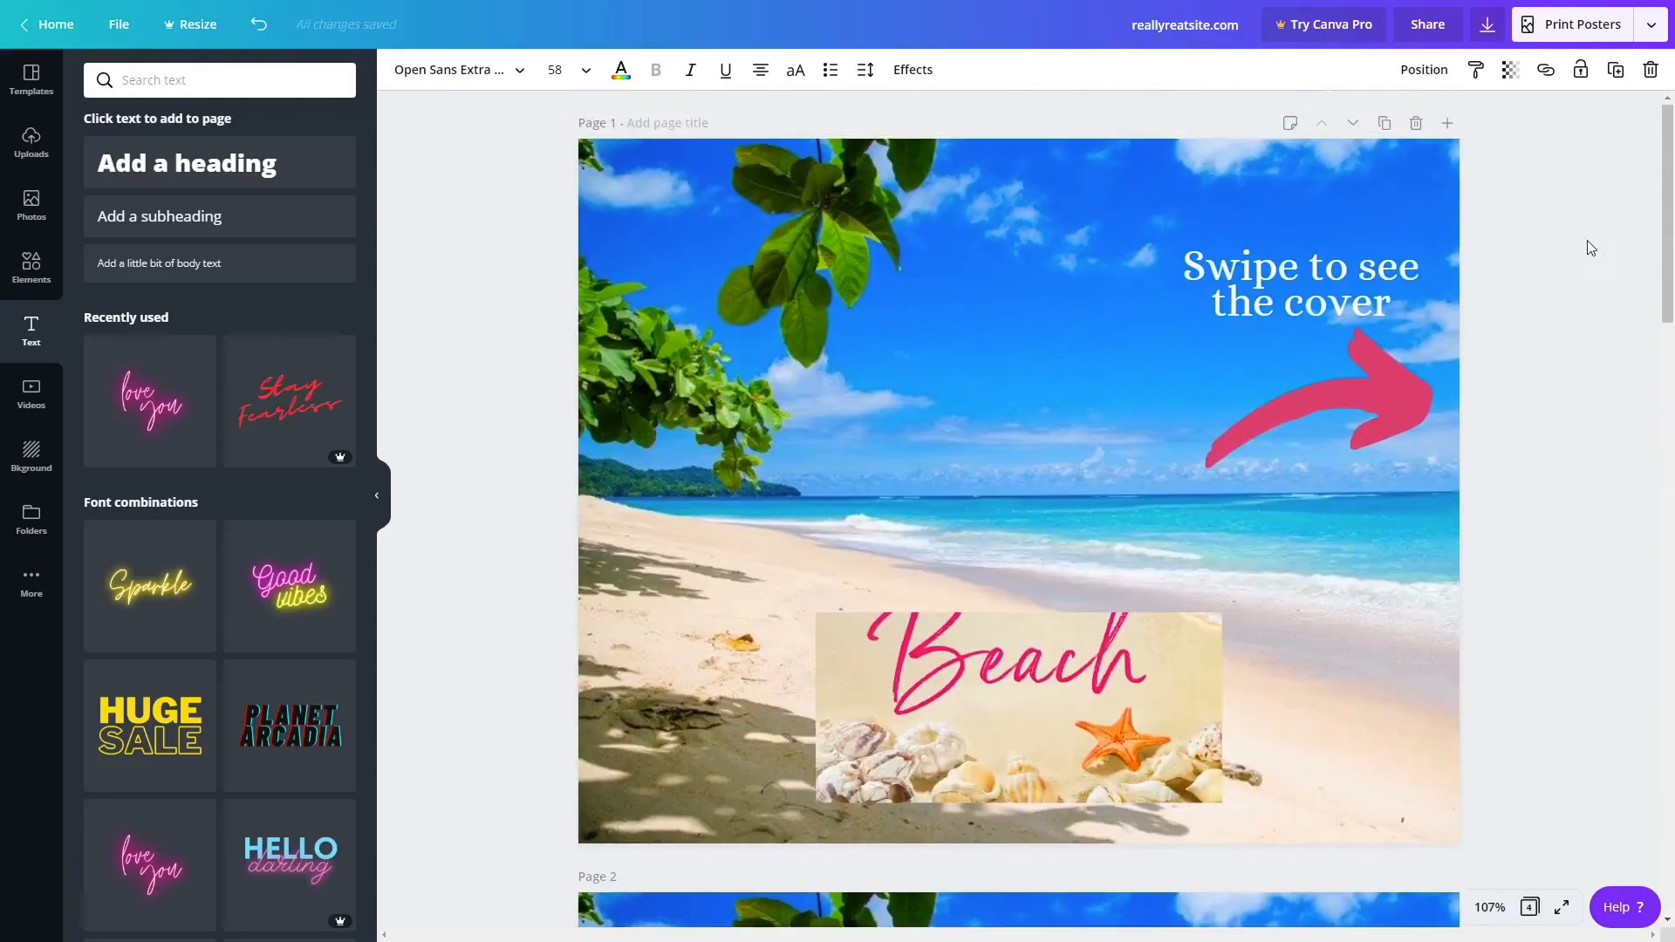
left_click(1662, 19)
left_click(1440, 149)
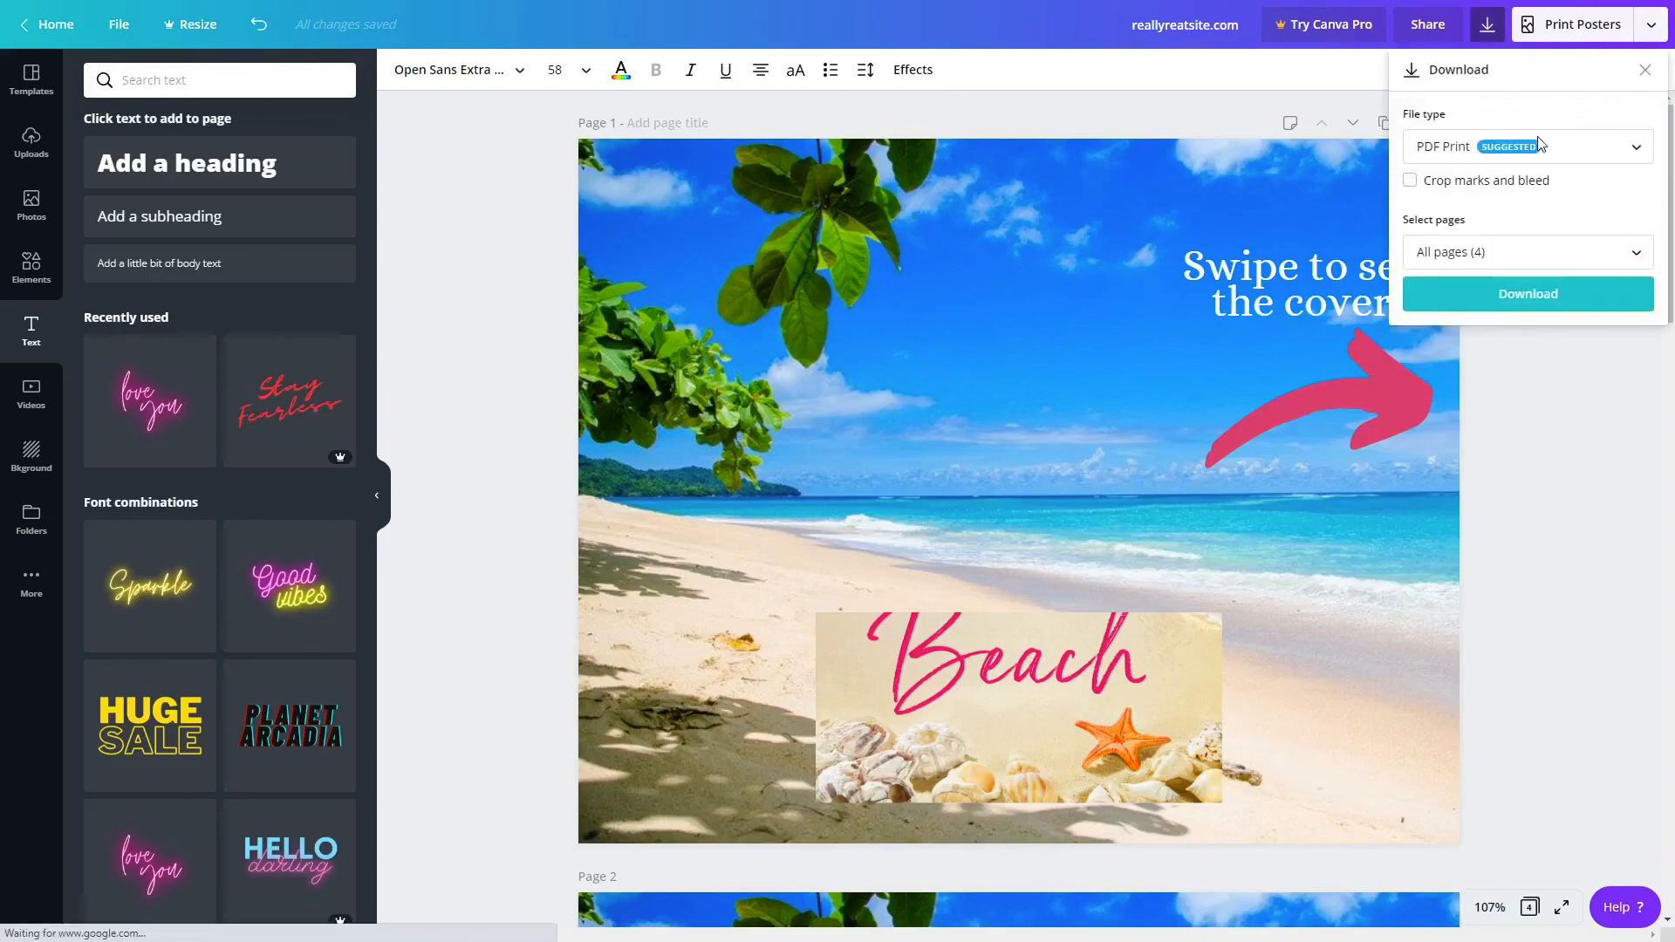
left_click(1541, 147)
left_click(1627, 39)
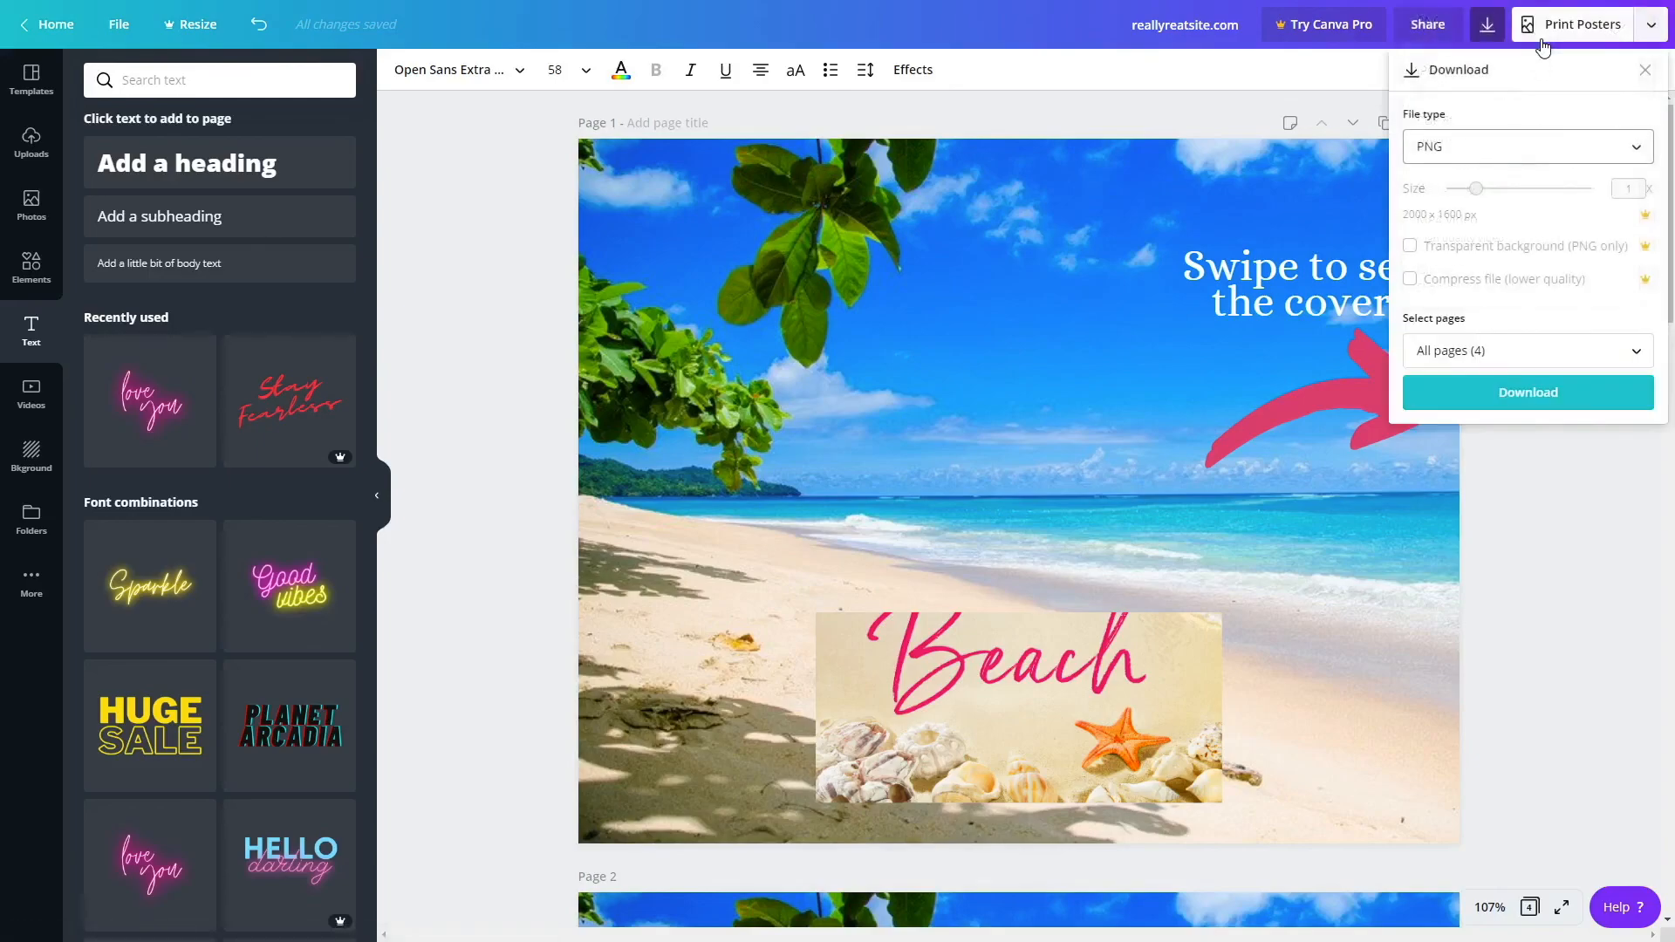
left_click(1484, 818)
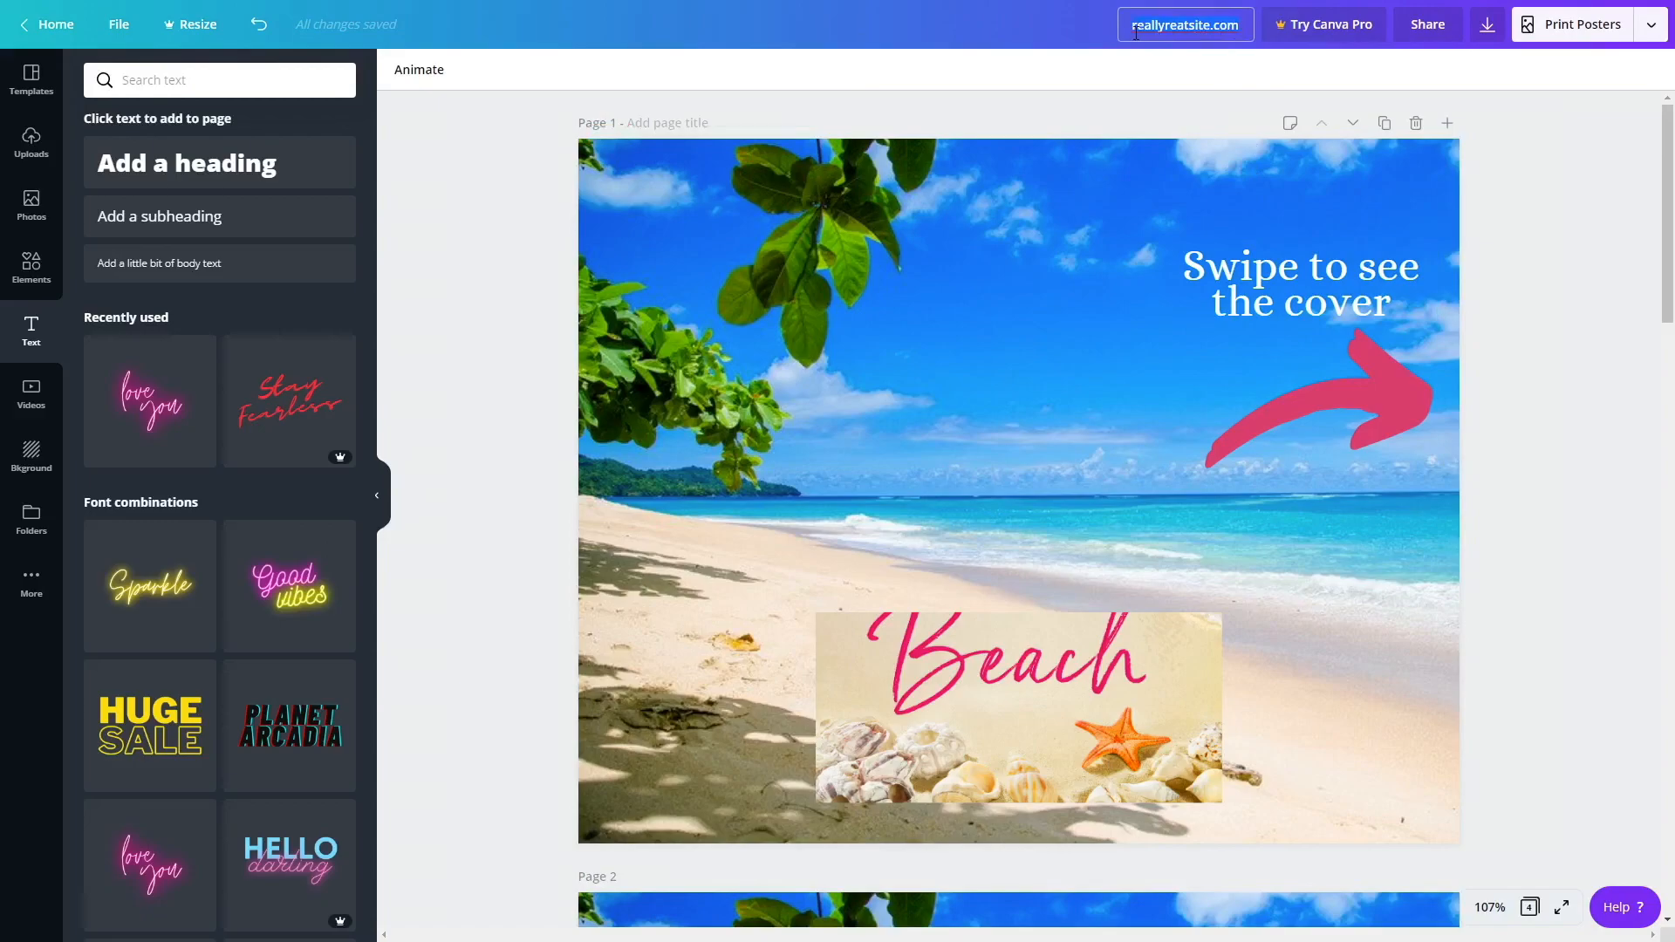
Rename the design as "Instagram Cover Reveal".
type("Instagram Cover Reveal")
left_click(1513, 152)
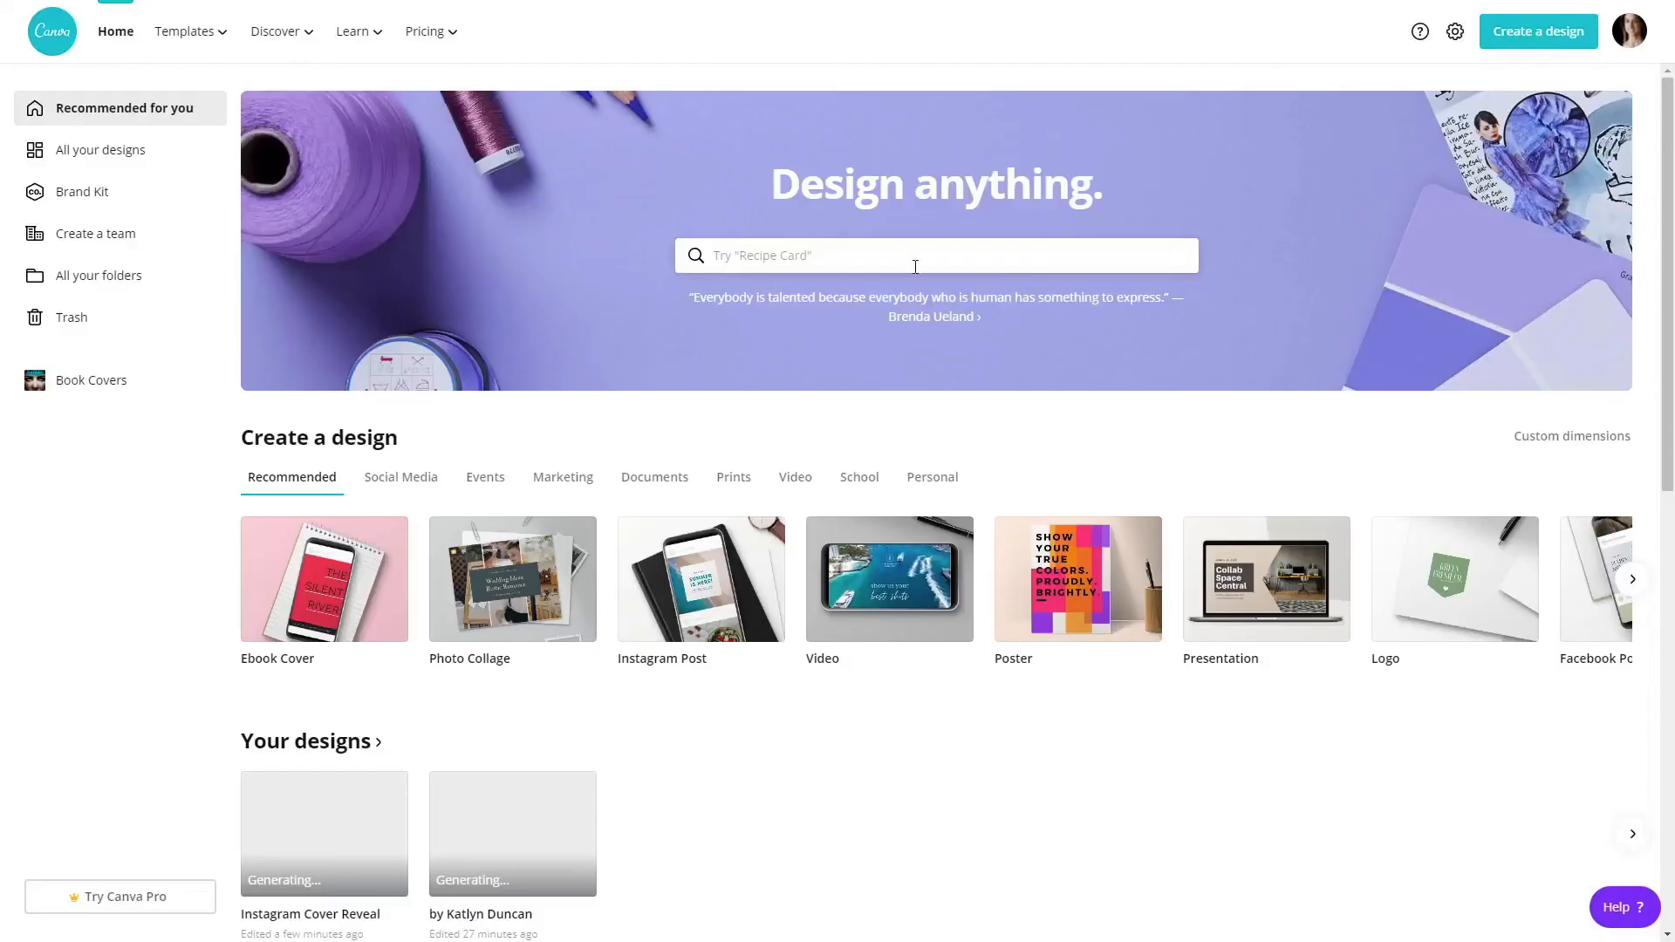
Search the design types from the home page for Twitter Header and start a blank Twitter Header design.
left_click(912, 258)
type("twitter cover")
key("Return")
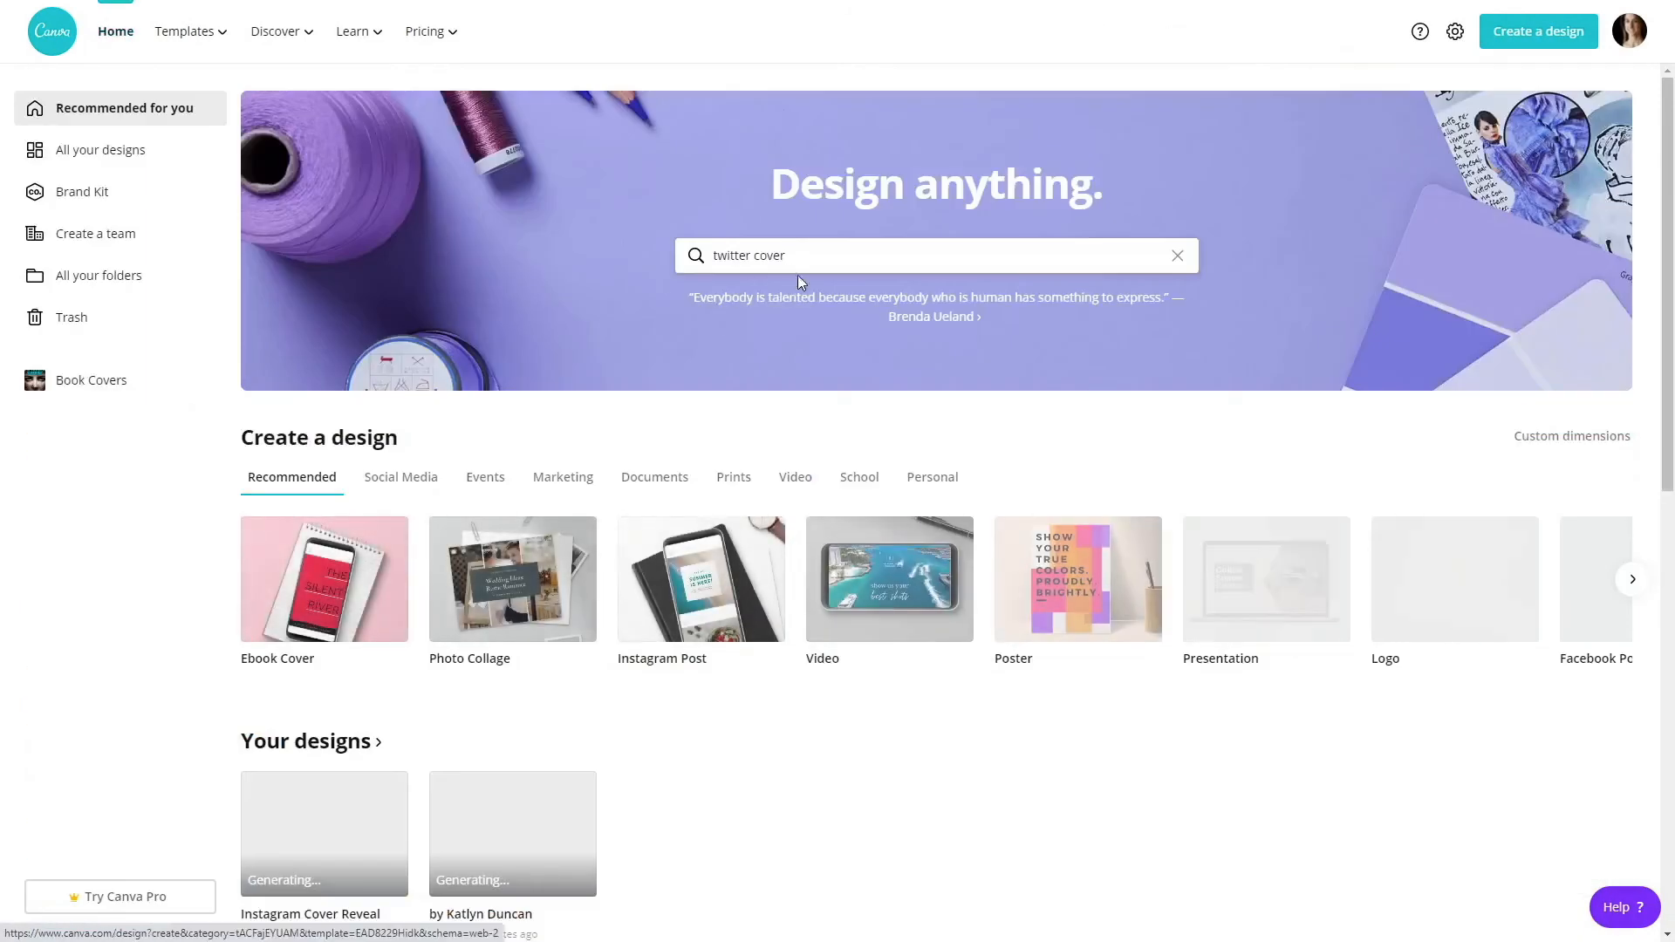
type("twitter")
left_click(852, 362)
scroll(852, 370, "down", 3)
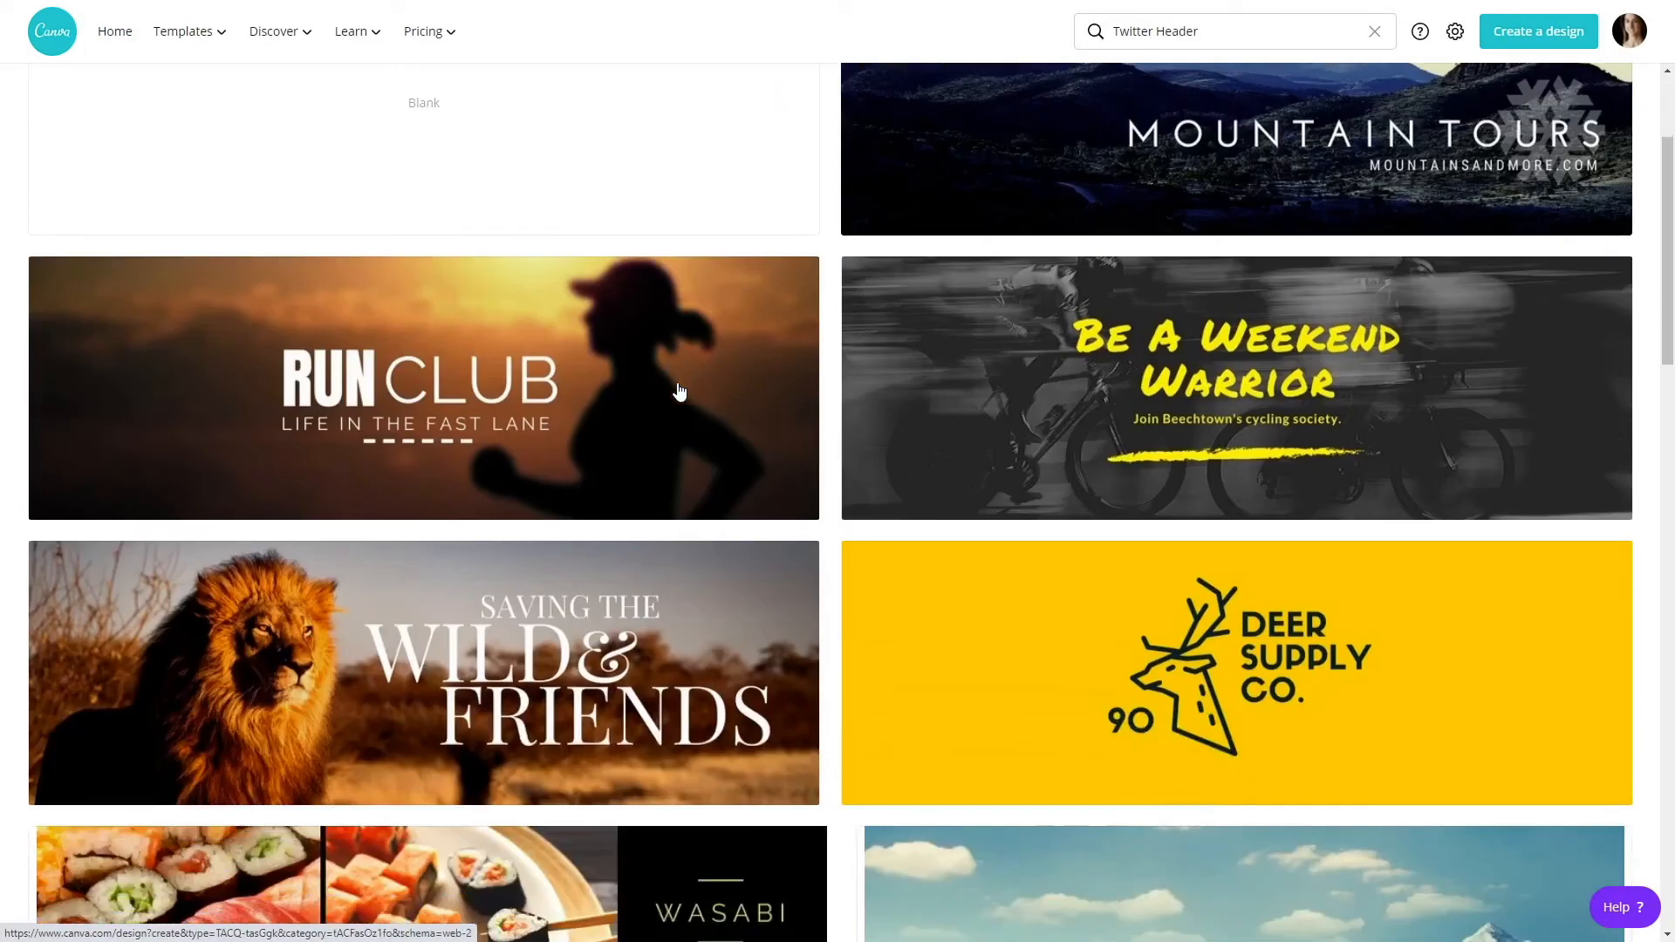
left_click(662, 475)
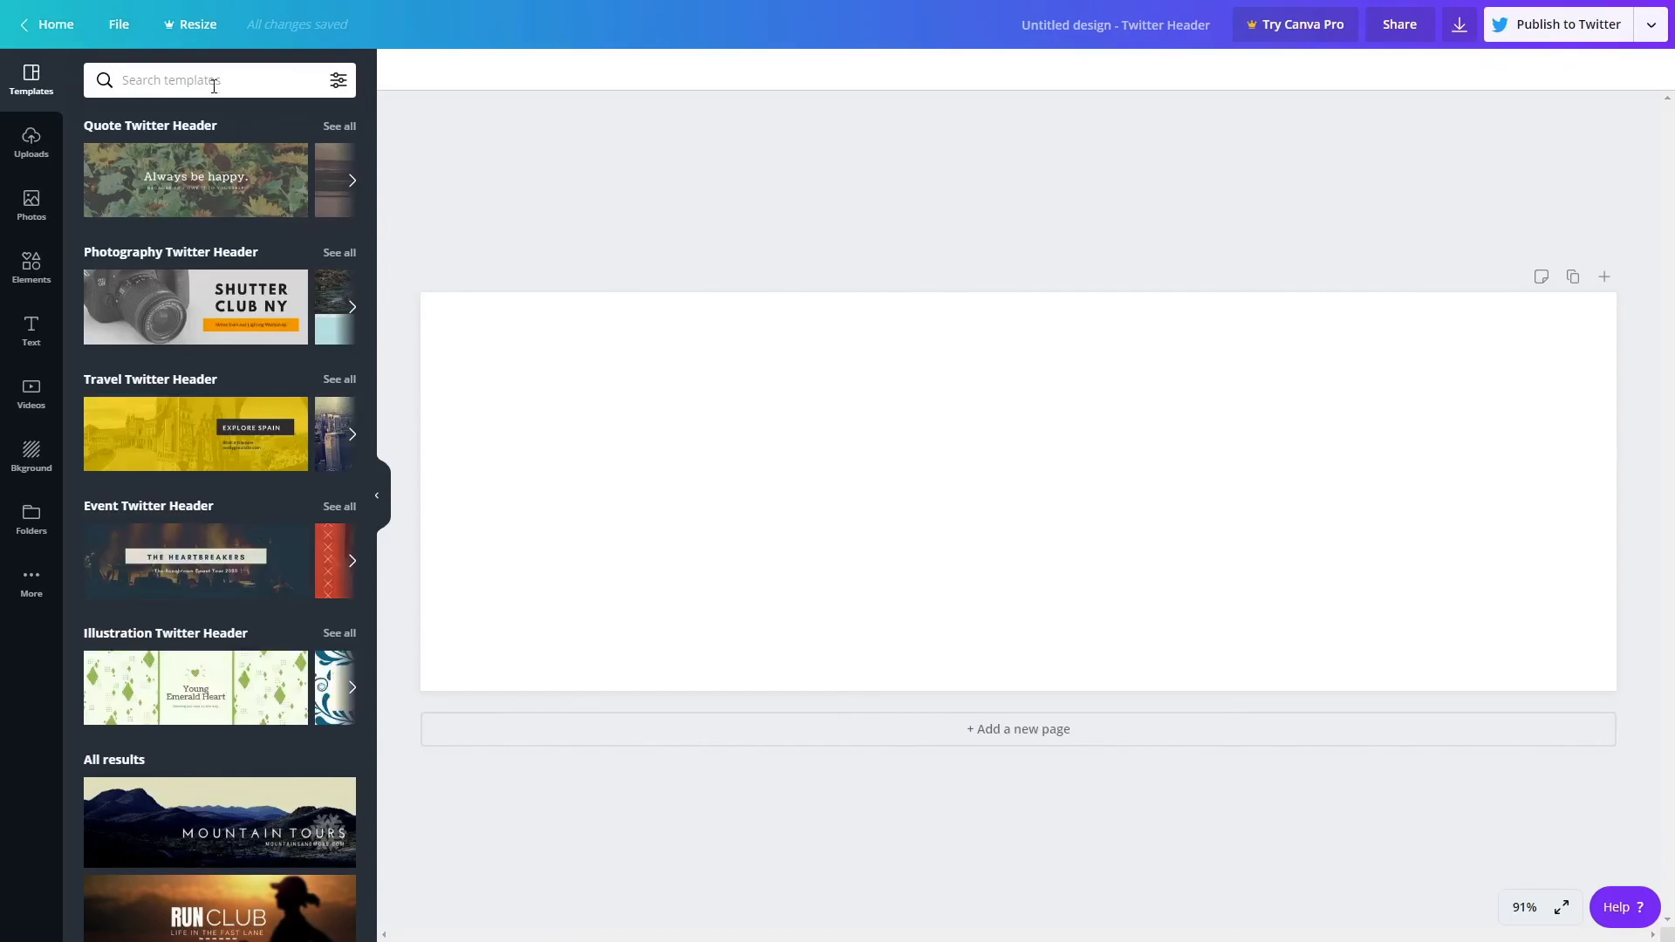
Search the photos for "beach" and set the picture of the woman in a white sun hat as the header's background.
left_click(31, 205)
left_click(146, 80)
type("beach")
key("Return")
scroll(258, 311, "down", 4)
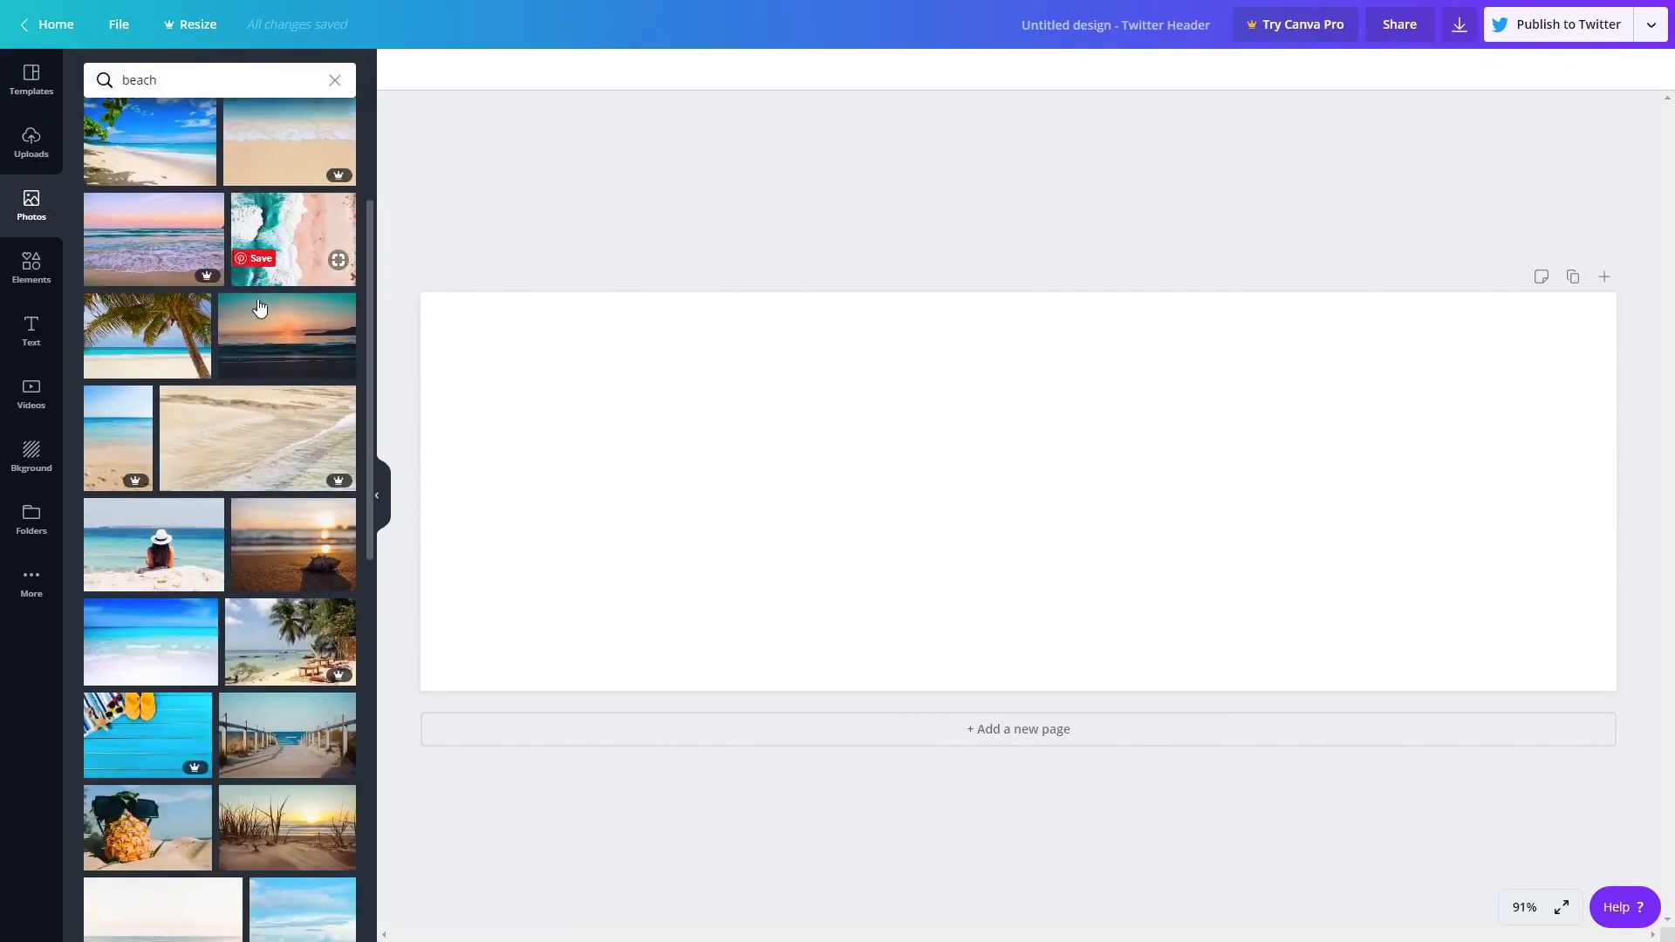
left_click(167, 306)
key("Delete")
left_click_drag(154, 490, 533, 311)
Reposition the background photo within the header so the whole hat and the rock beneath the woman are in frame.
double_click(833, 369)
left_click_drag(832, 369, 832, 320)
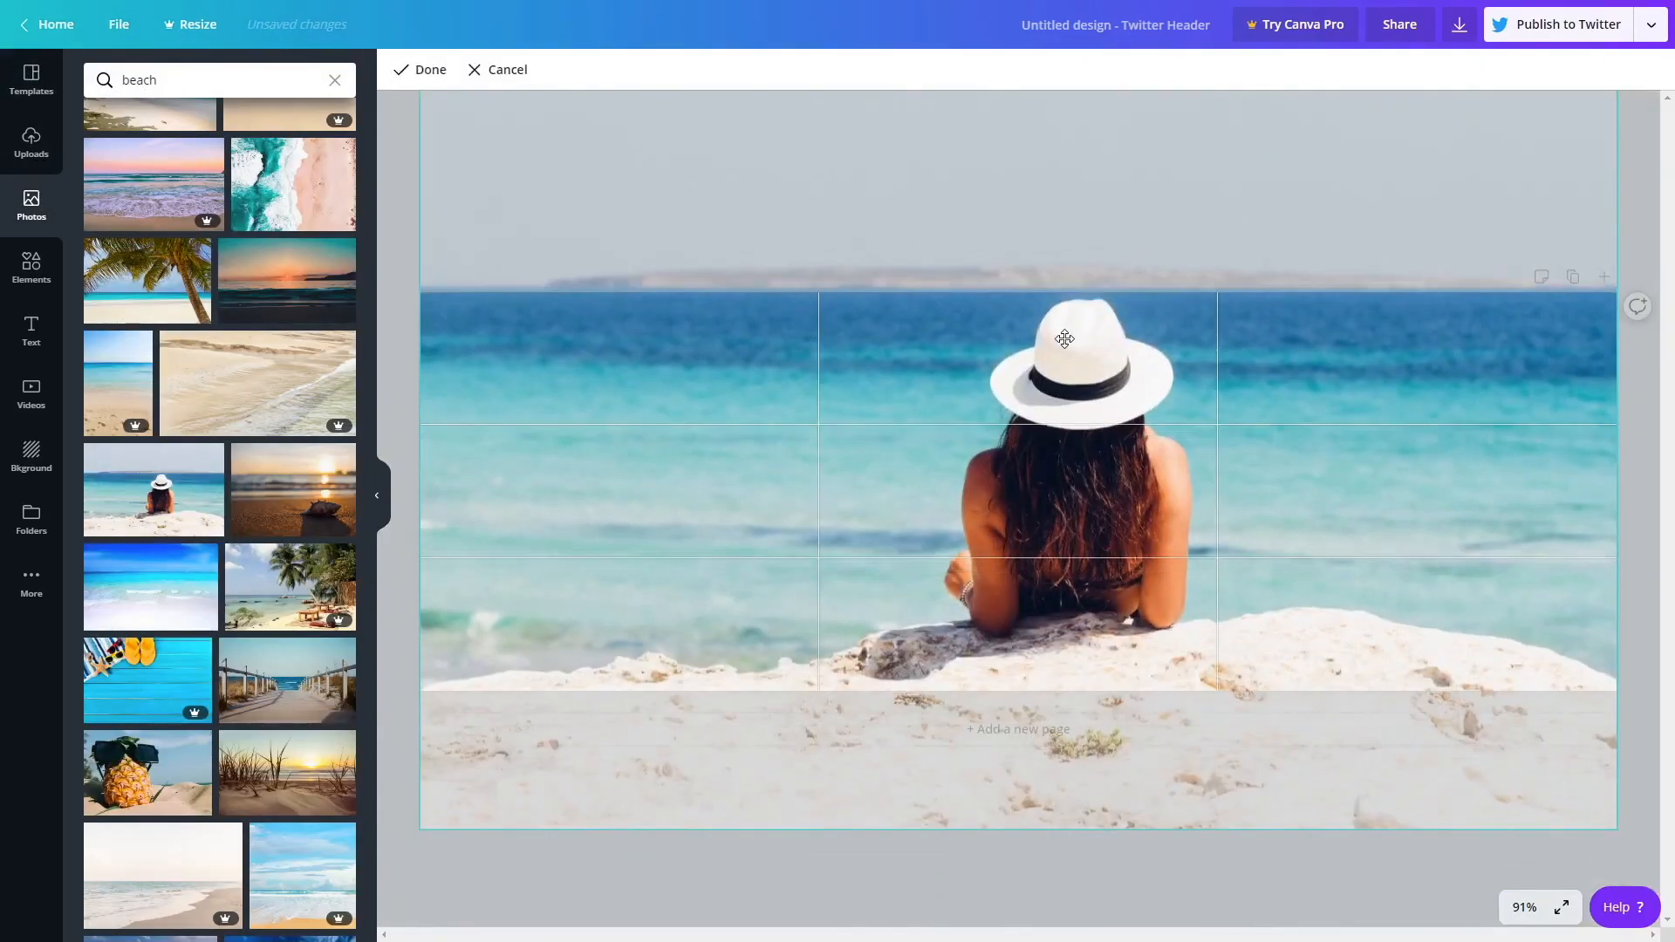
left_click(421, 70)
Add the uploaded tablet mockup of "Barefoot on the Beach", fit it to the right of the woman and tilt it slightly clockwise.
left_click(31, 141)
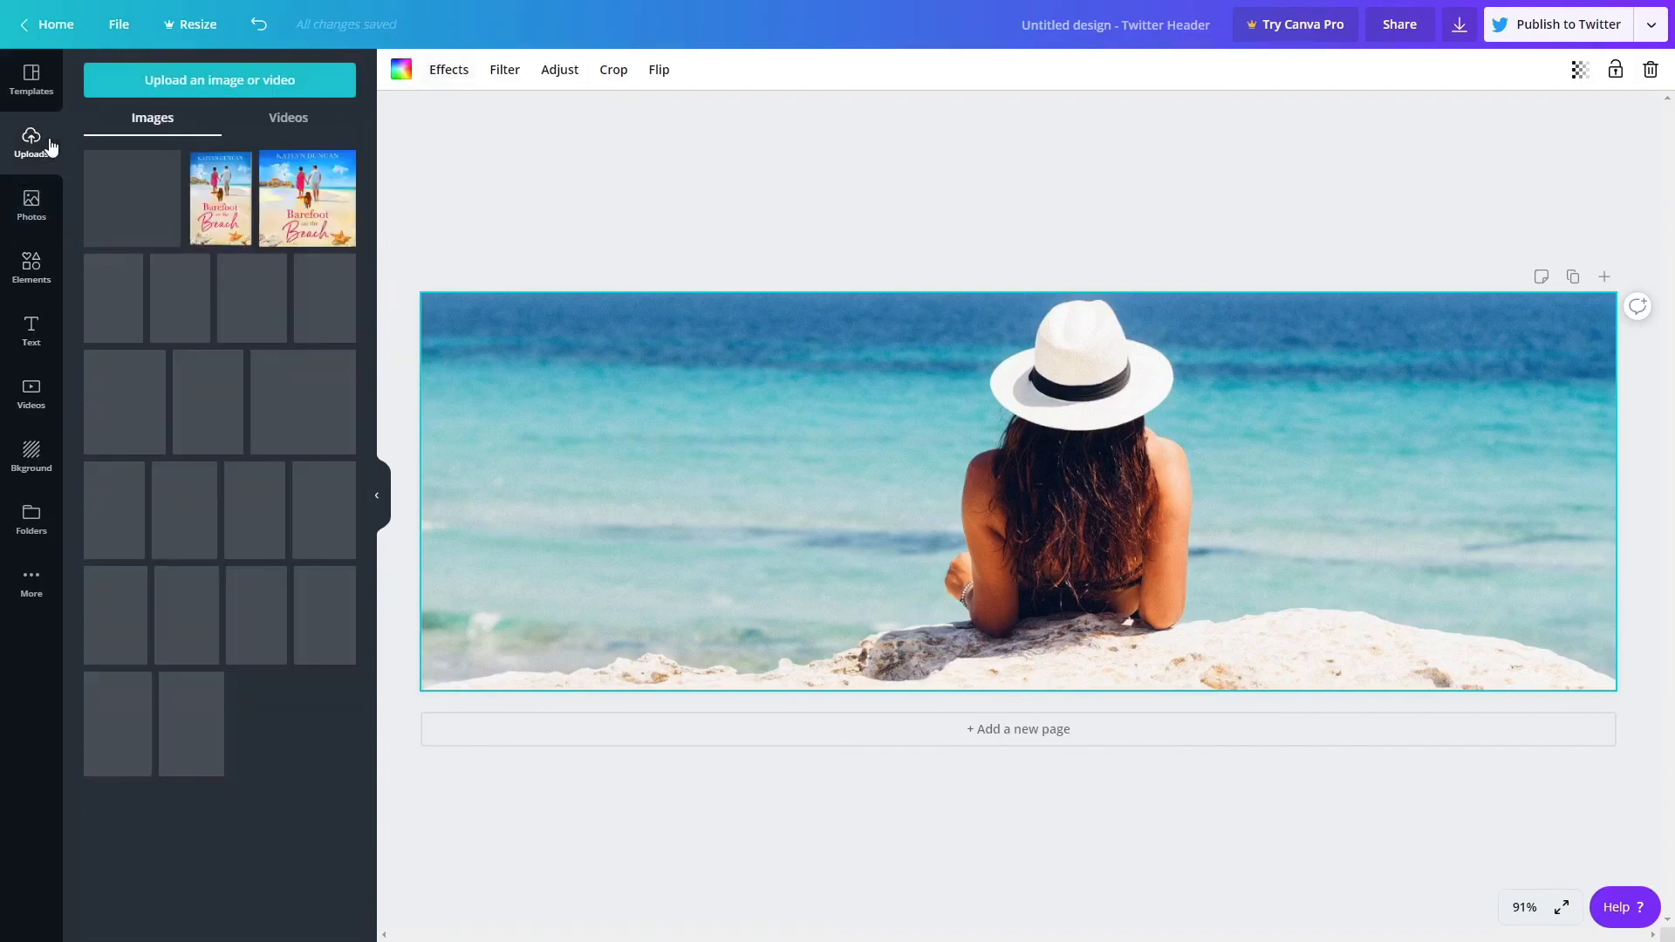
left_click(326, 297)
left_click_drag(1021, 492, 1422, 471)
left_click_drag(1336, 598, 1261, 697)
left_click_drag(1384, 515, 1384, 490)
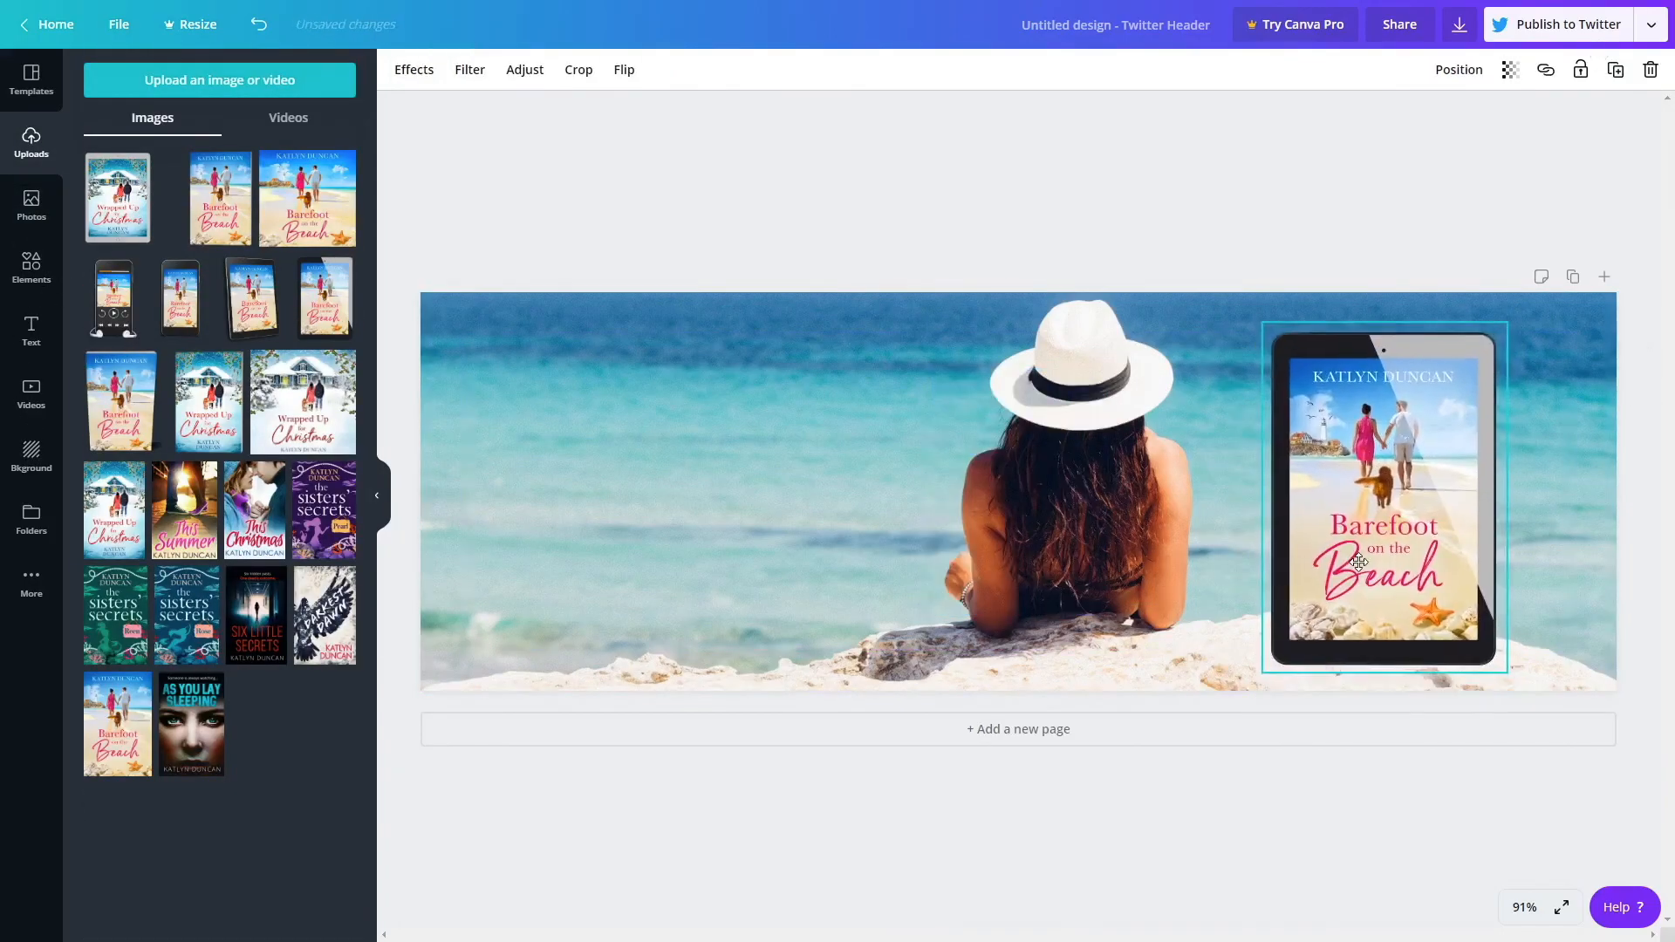
left_click_drag(1387, 705, 1375, 705)
left_click(401, 375)
Add the heading "Coming April 2020!", place it left of the woman and enlarge it to size 48.7.
left_click(32, 332)
left_click(187, 163)
type("Coming April 2020!")
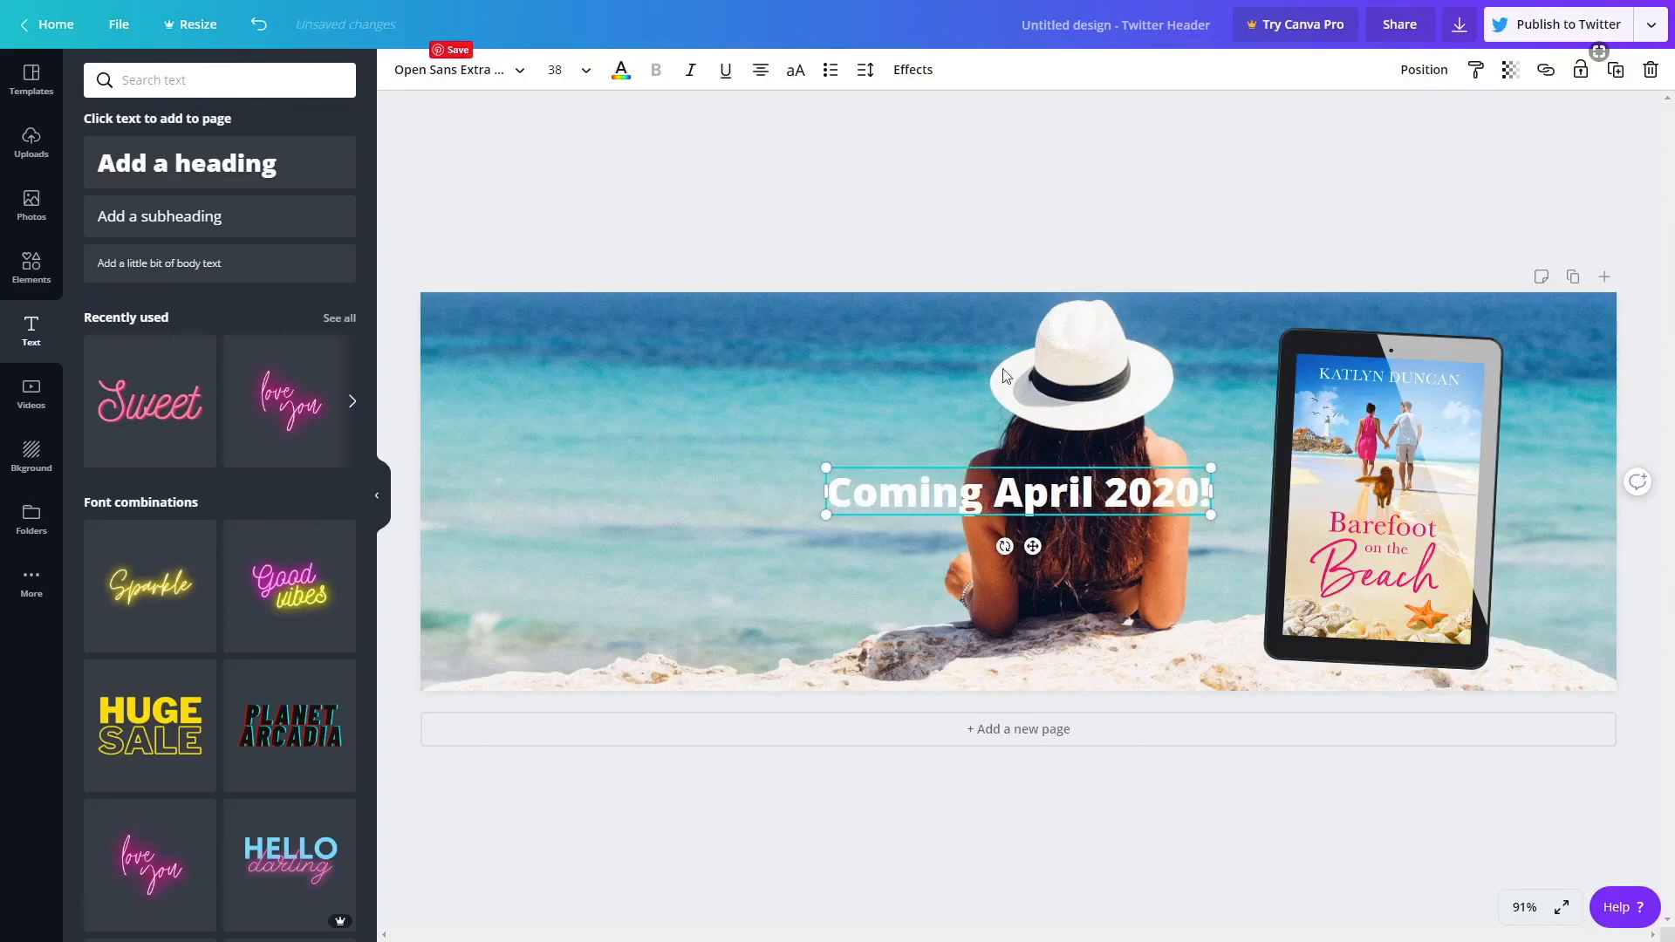
left_click_drag(1093, 491, 754, 477)
left_click_drag(870, 450, 977, 311)
left_click_drag(781, 470, 754, 469)
Color the "Coming April 2020!" heading pink and change its font to a light serif typeface.
left_click(621, 70)
left_click(337, 378)
left_click(510, 69)
scroll(247, 524, "down", 20)
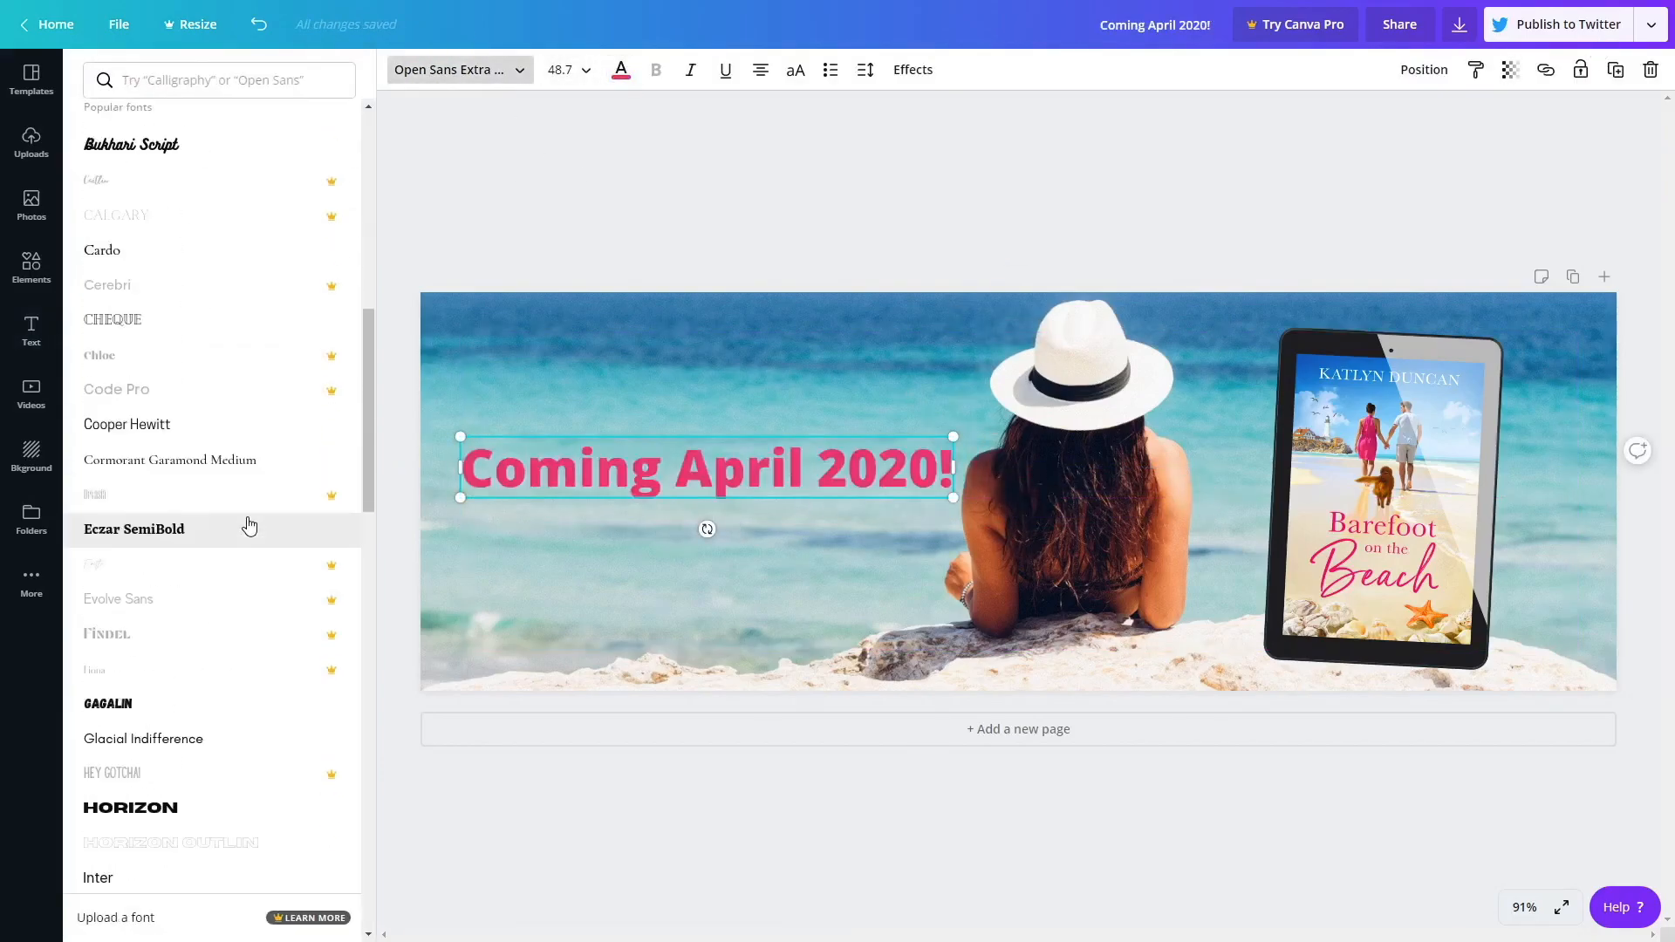
left_click(229, 564)
Enlarge the heading slightly and move it up beside the hat, and duplicate the header page.
left_click_drag(450, 503, 421, 504)
left_click_drag(713, 467, 729, 424)
left_click(1575, 276)
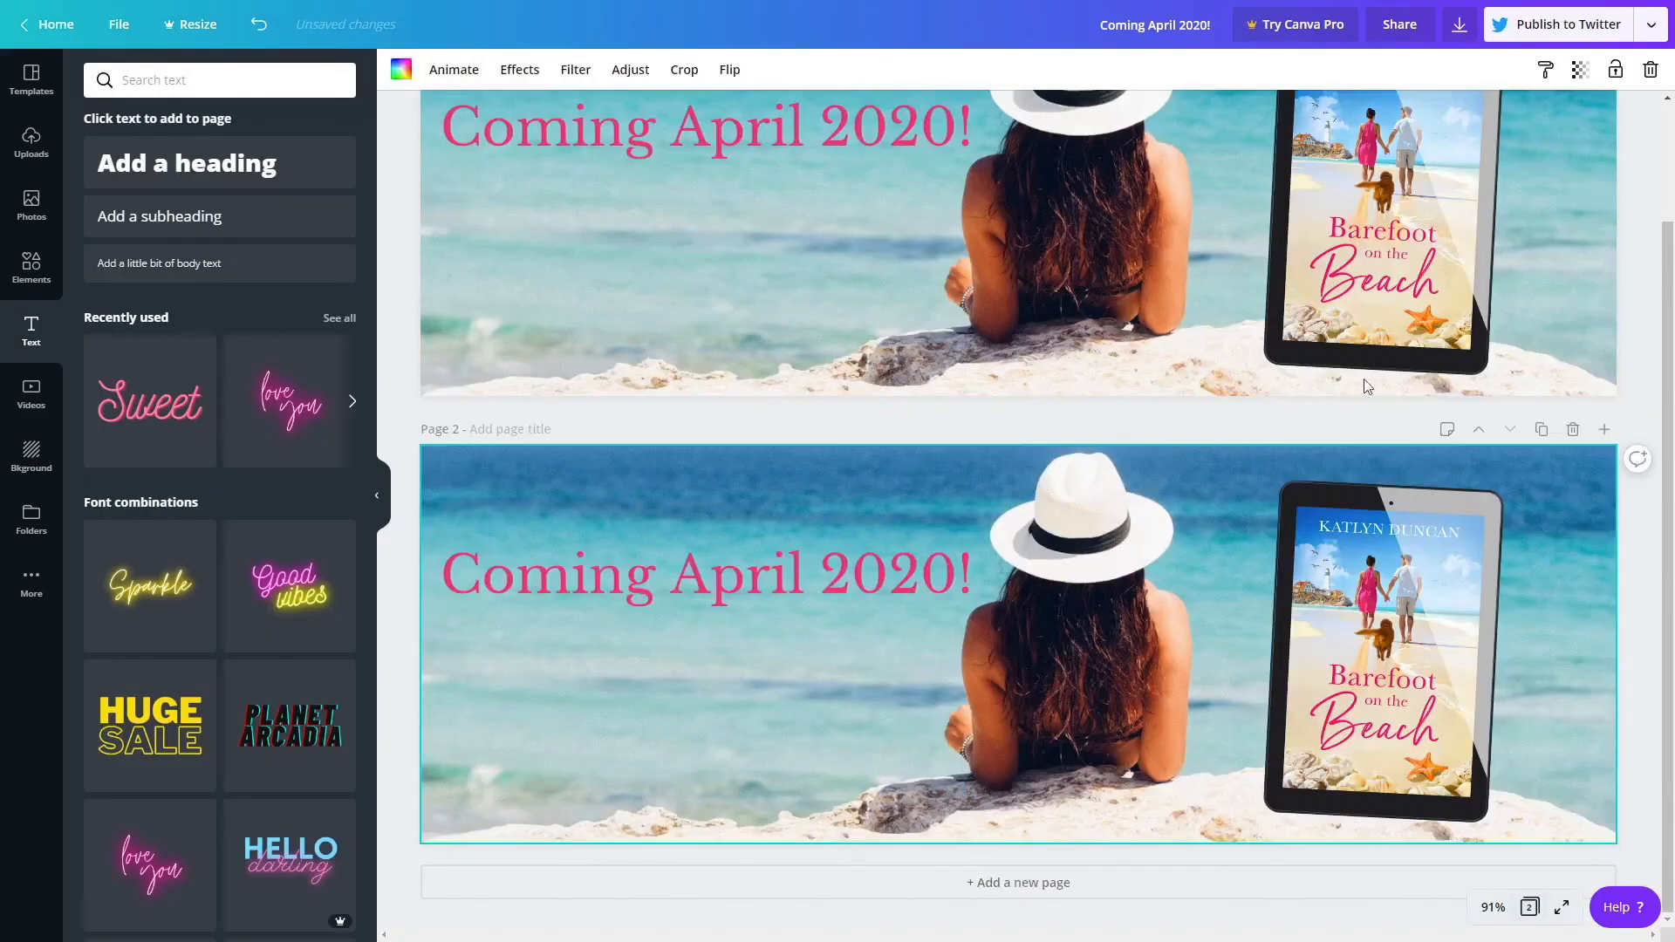
Set the aerial beach photo as page 2's background, flip it horizontally, and enlarge and reposition the heading over the sand.
left_click(32, 207)
left_click_drag(293, 184, 726, 628)
left_click(730, 68)
left_click(777, 112)
left_click_drag(1004, 605, 1150, 514)
mouse_move(853, 655)
left_mouse_down()
mouse_move(812, 662)
mouse_move(831, 655)
mouse_move(830, 673)
left_mouse_up()
Give page 2's heading a colored shadow effect, fine-tune the shadow settings, and duplicate the page.
left_click(913, 68)
left_click(219, 113)
left_click(340, 391)
left_click(116, 624)
left_click_drag(192, 363, 282, 364)
left_click_drag(187, 267, 158, 268)
left_click_drag(219, 218, 128, 225)
Set the sunset seashell photo as page 3's background, shift it up in the frame and flip it horizontally.
left_click(31, 207)
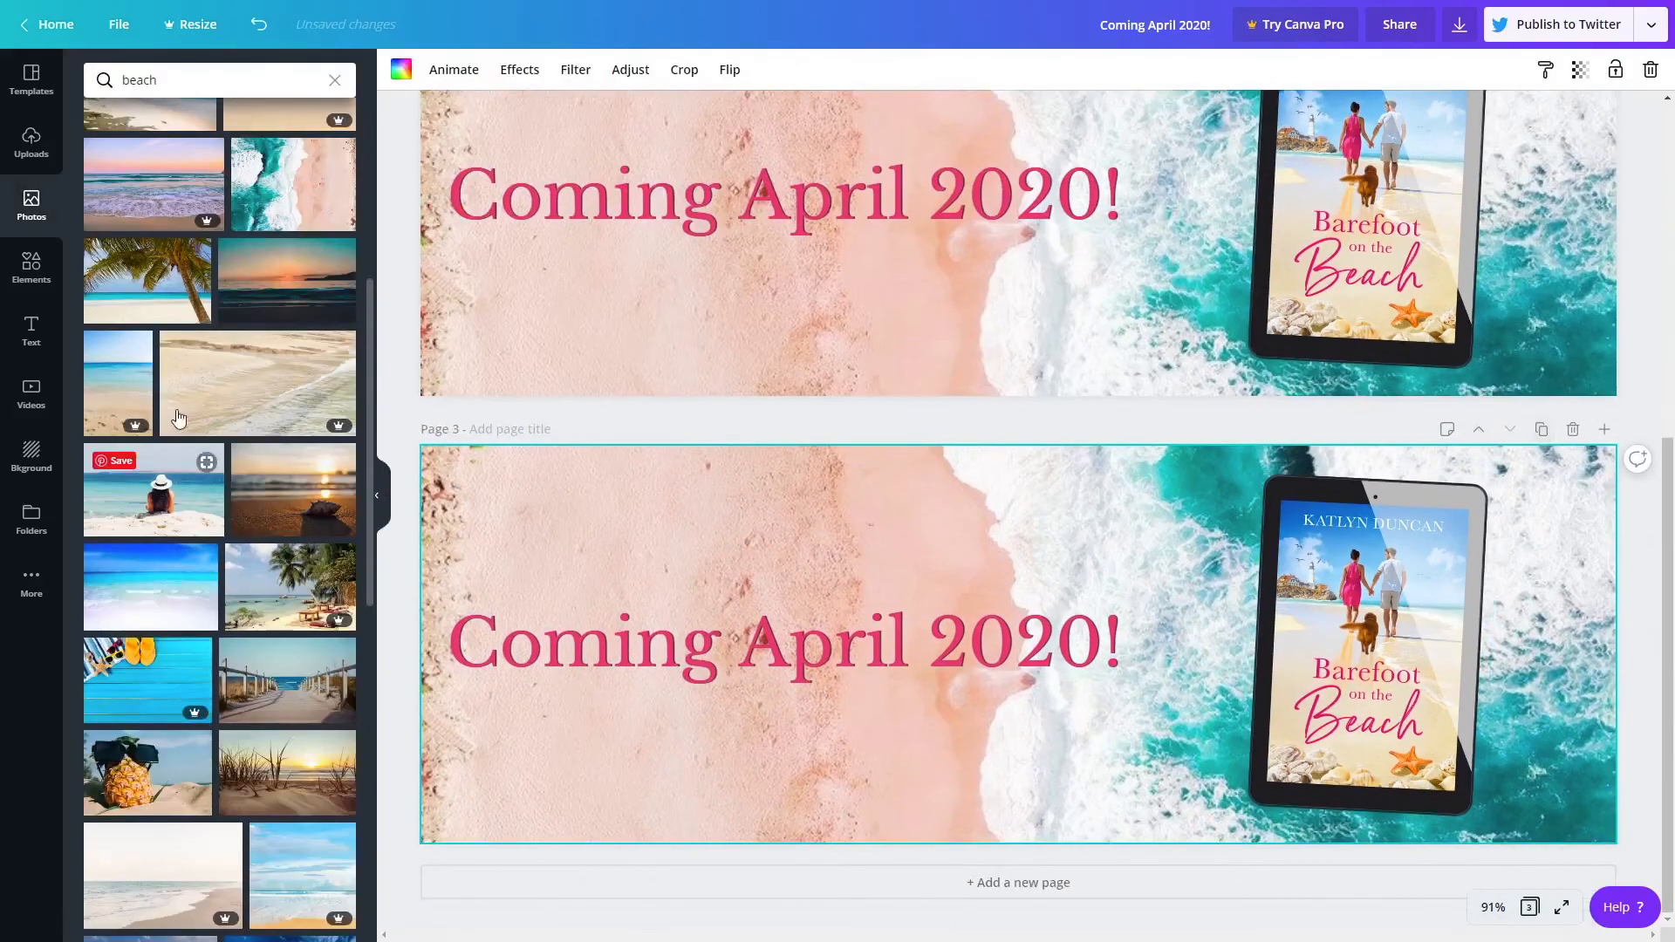
left_click_drag(293, 490, 499, 484)
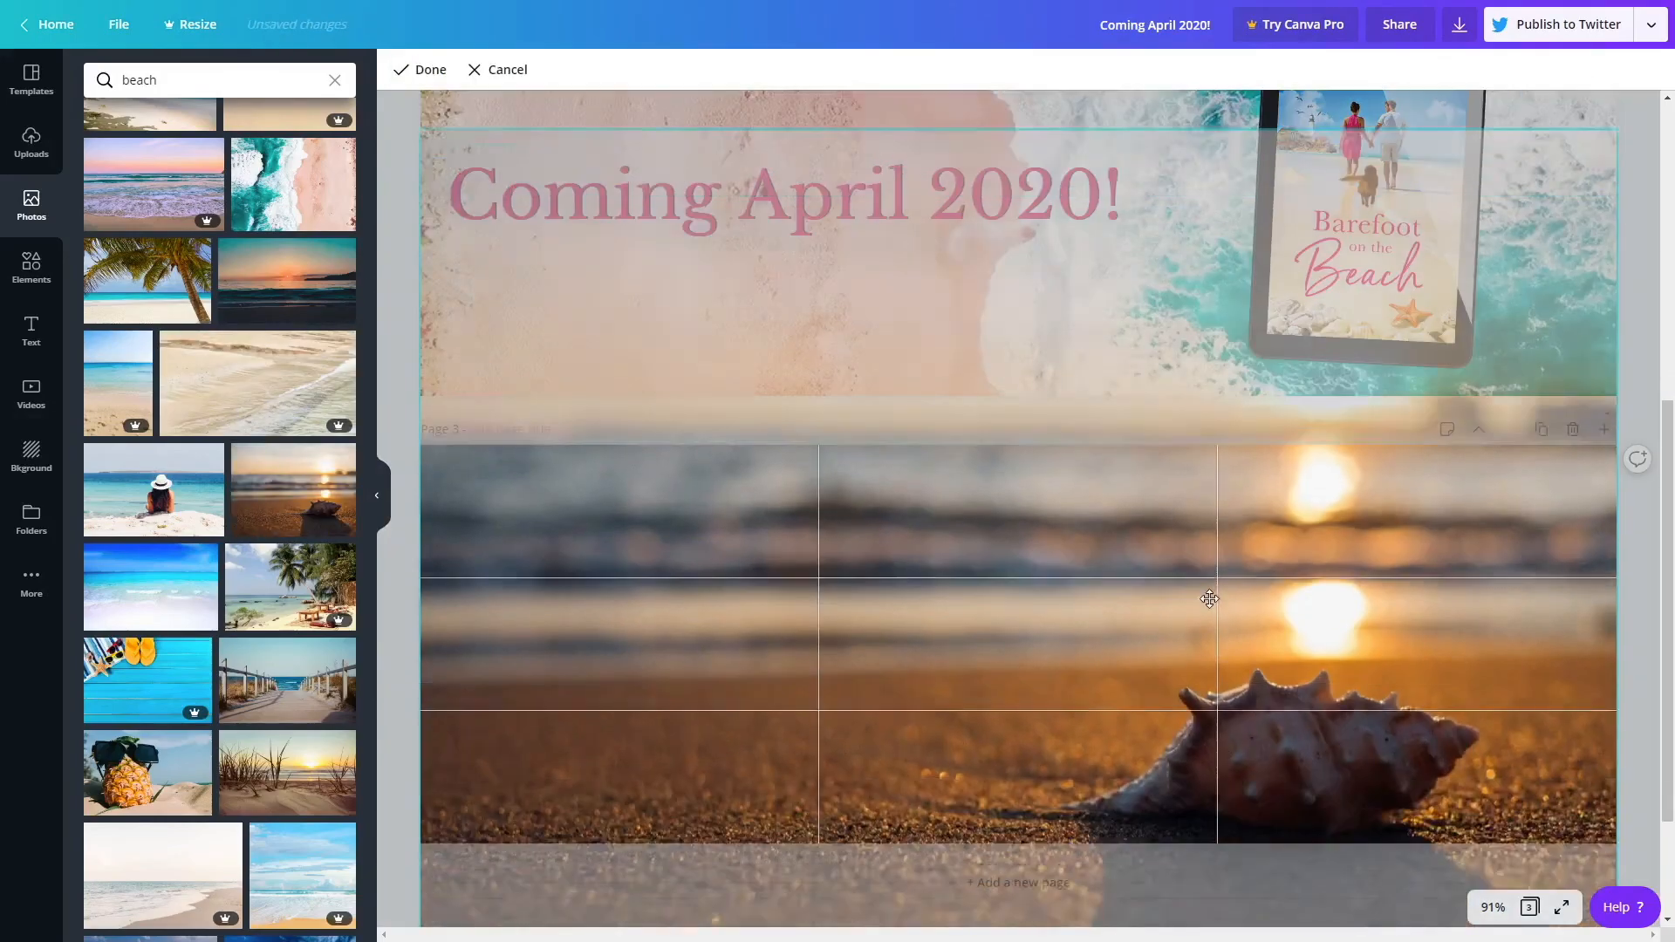
left_click_drag(1208, 599, 1213, 564)
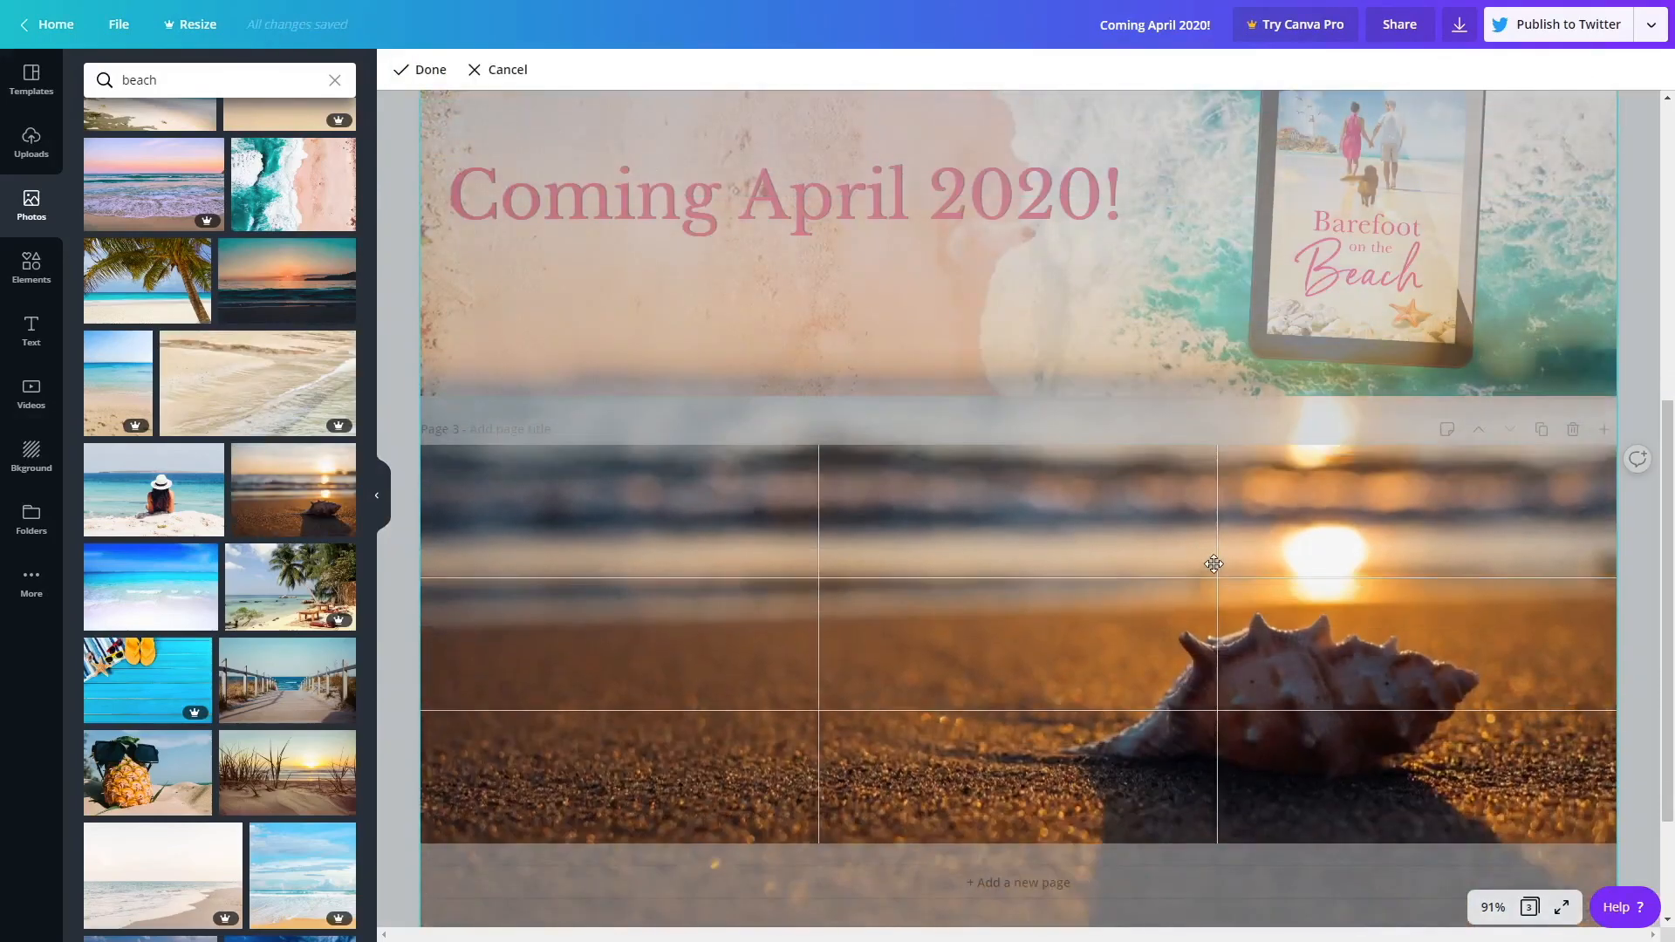
left_click(420, 70)
left_click(729, 70)
left_click(784, 116)
Move page 3's heading above the seashell, and slightly enlarge the tablet mockup and shift it right.
left_click_drag(784, 643, 798, 562)
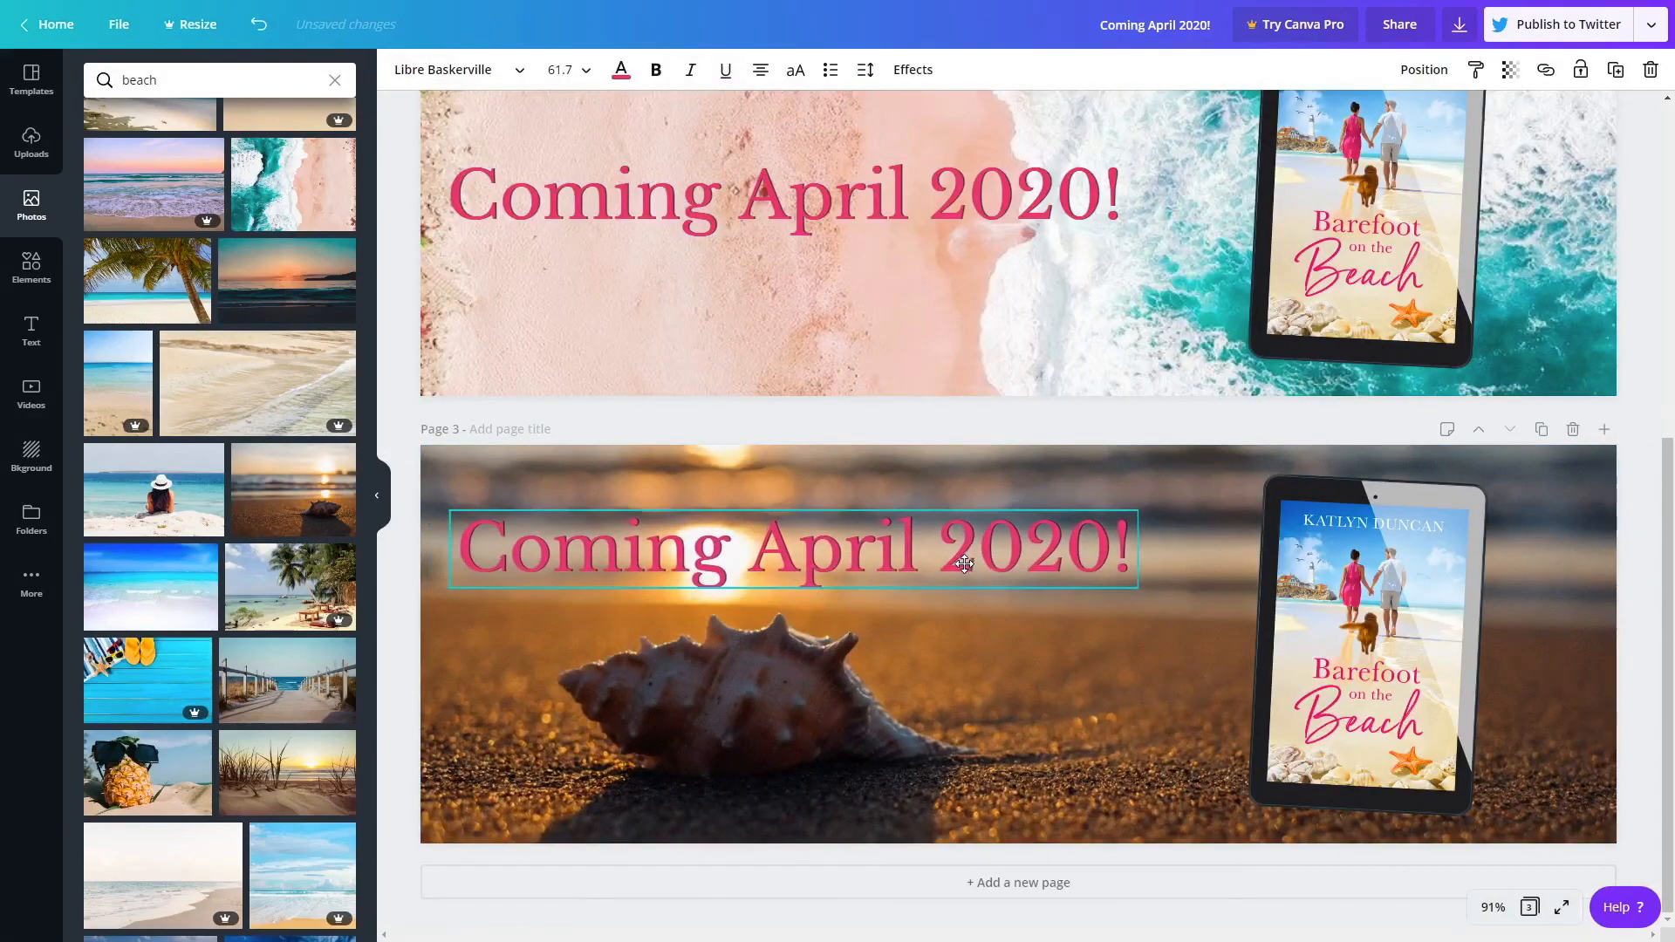
left_click(799, 563)
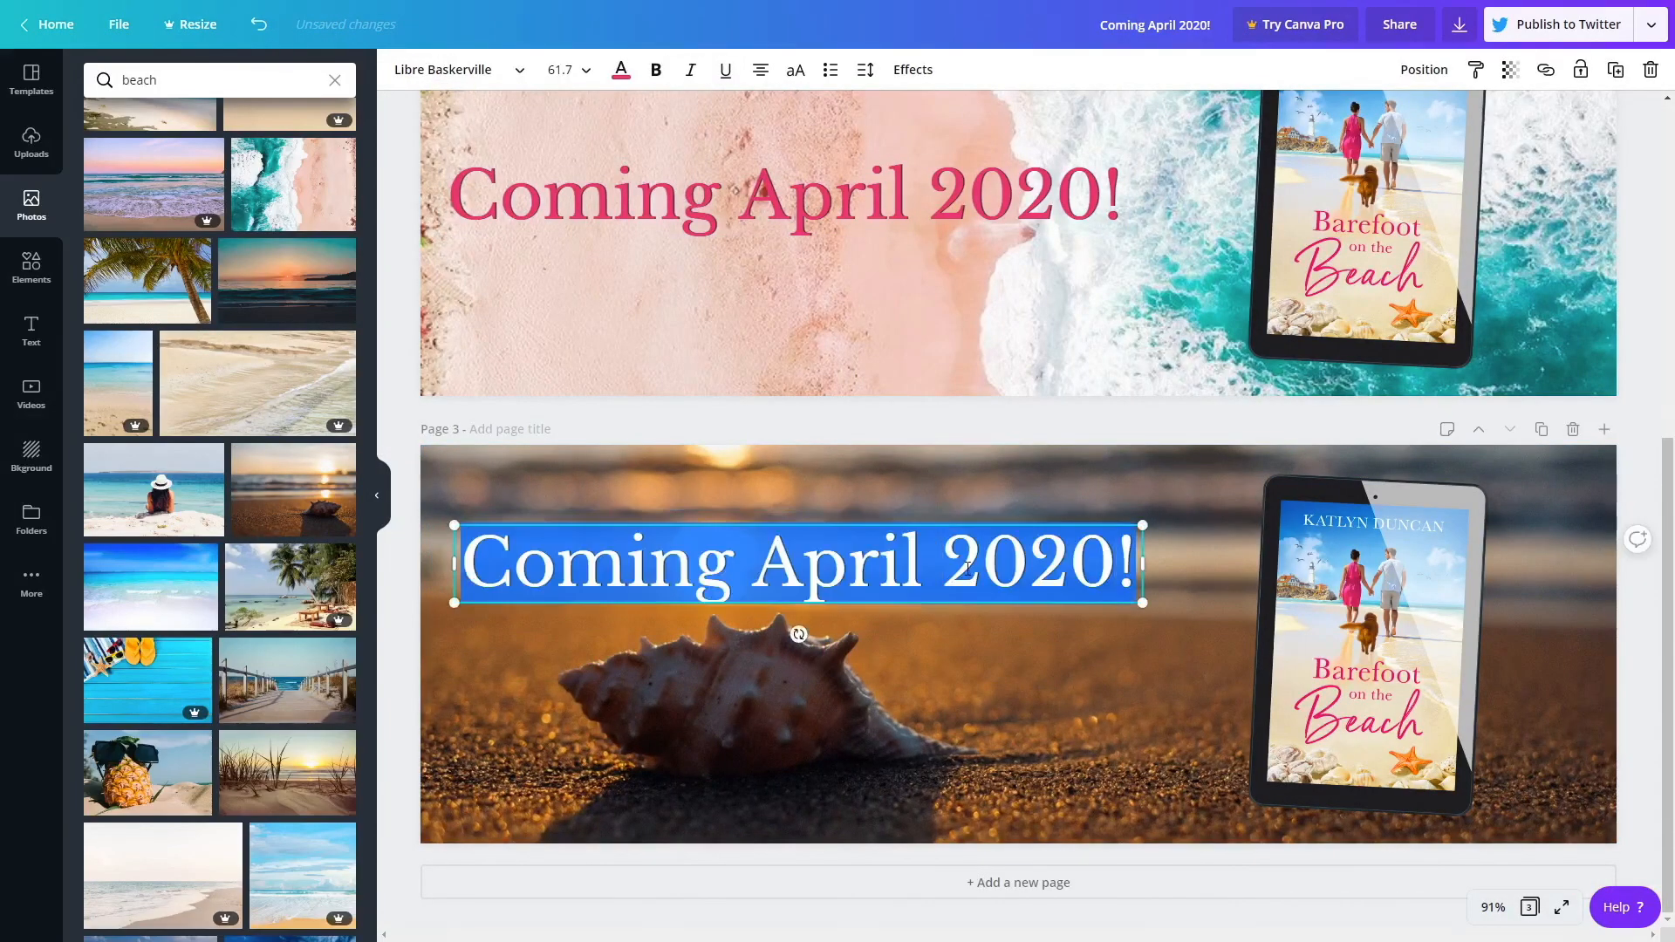
left_click_drag(1368, 645, 1347, 646)
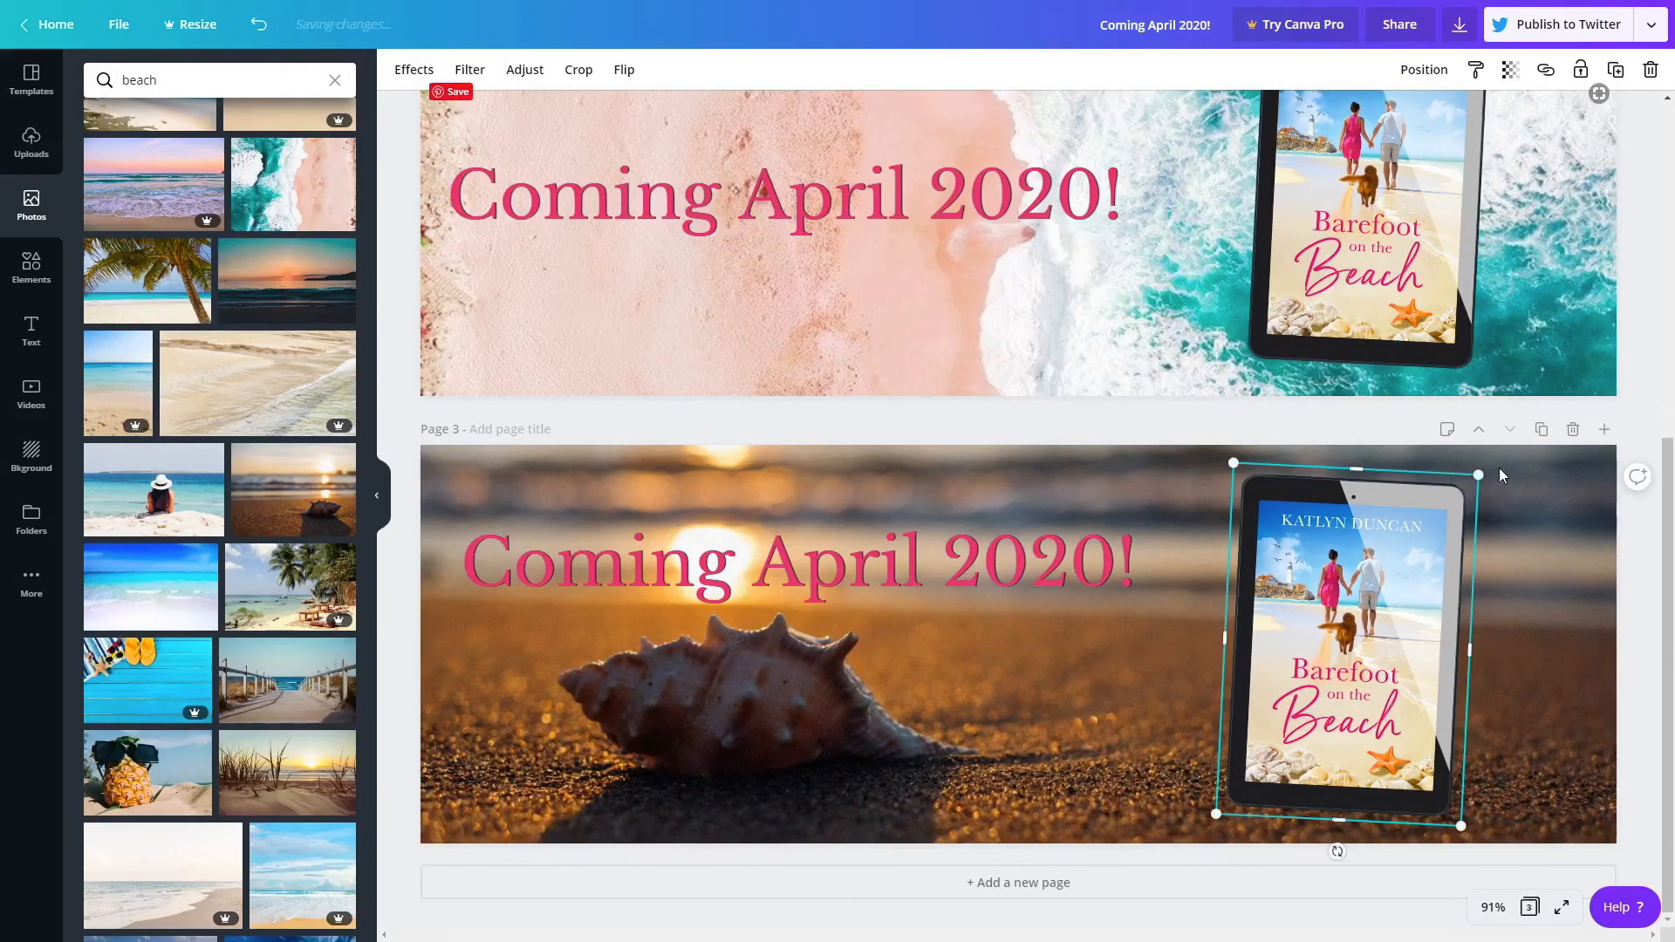
left_click_drag(1478, 475, 1493, 459)
left_click_drag(1354, 636, 1384, 644)
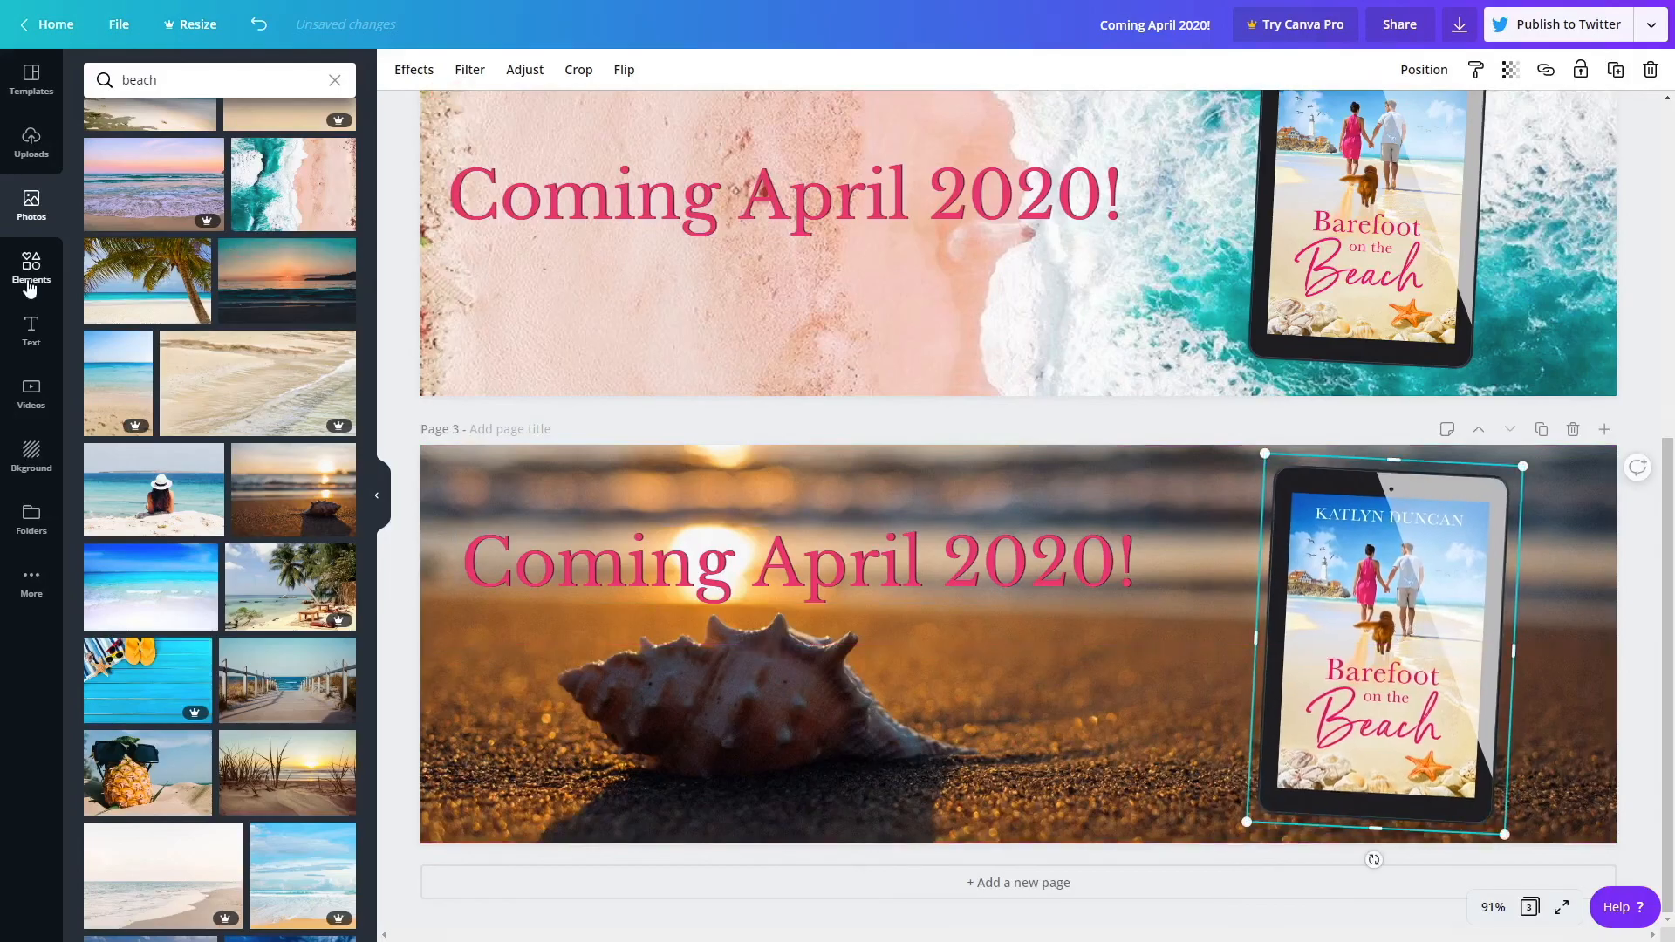
Replace page 3's tablet with the uploaded paperback mockup of "Barefoot on the Beach" and duplicate the page.
left_click(33, 148)
left_click(112, 363)
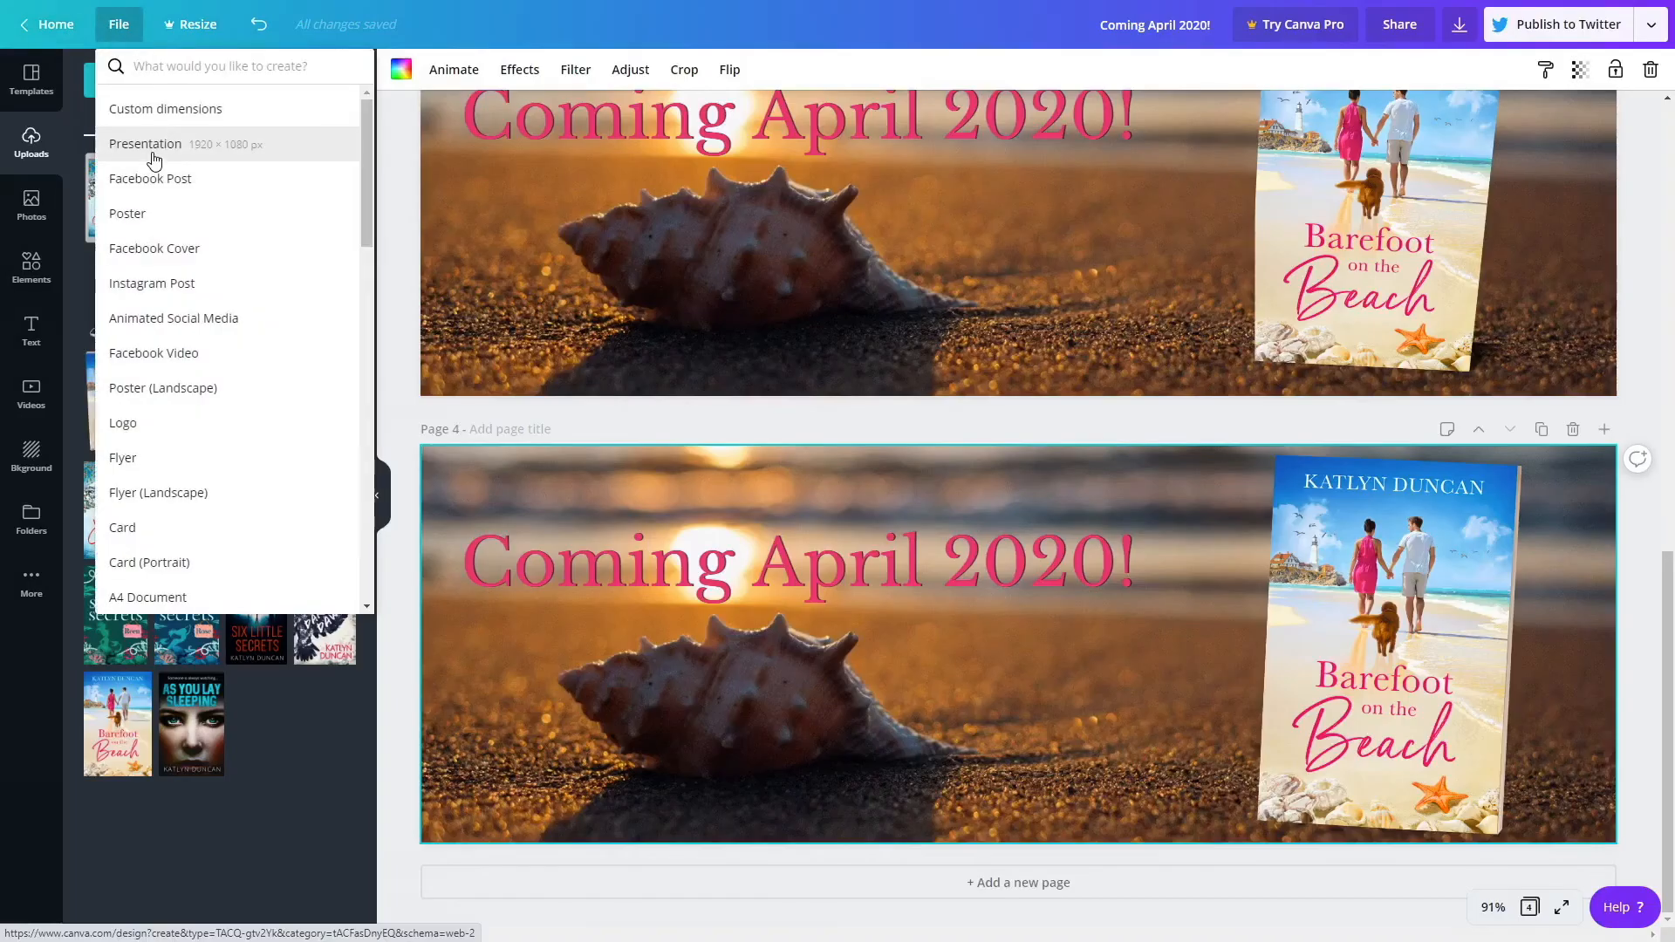
Create a new Facebook Cover design and search the photos for "beach".
type("facebook")
left_click(168, 108)
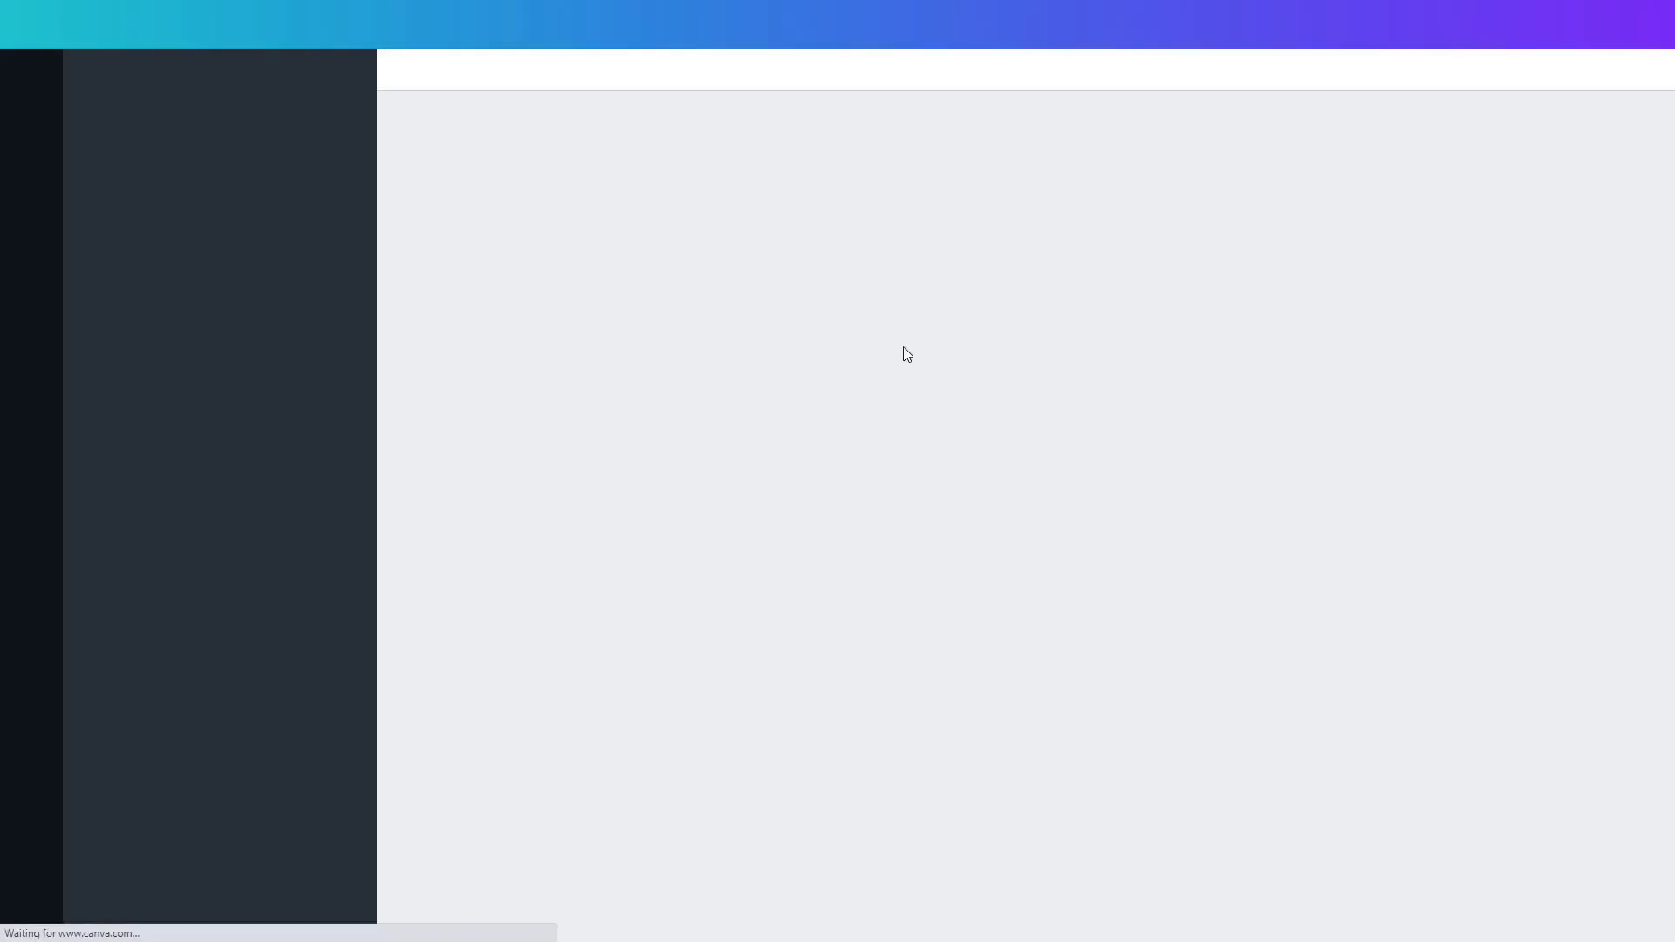
type("beac")
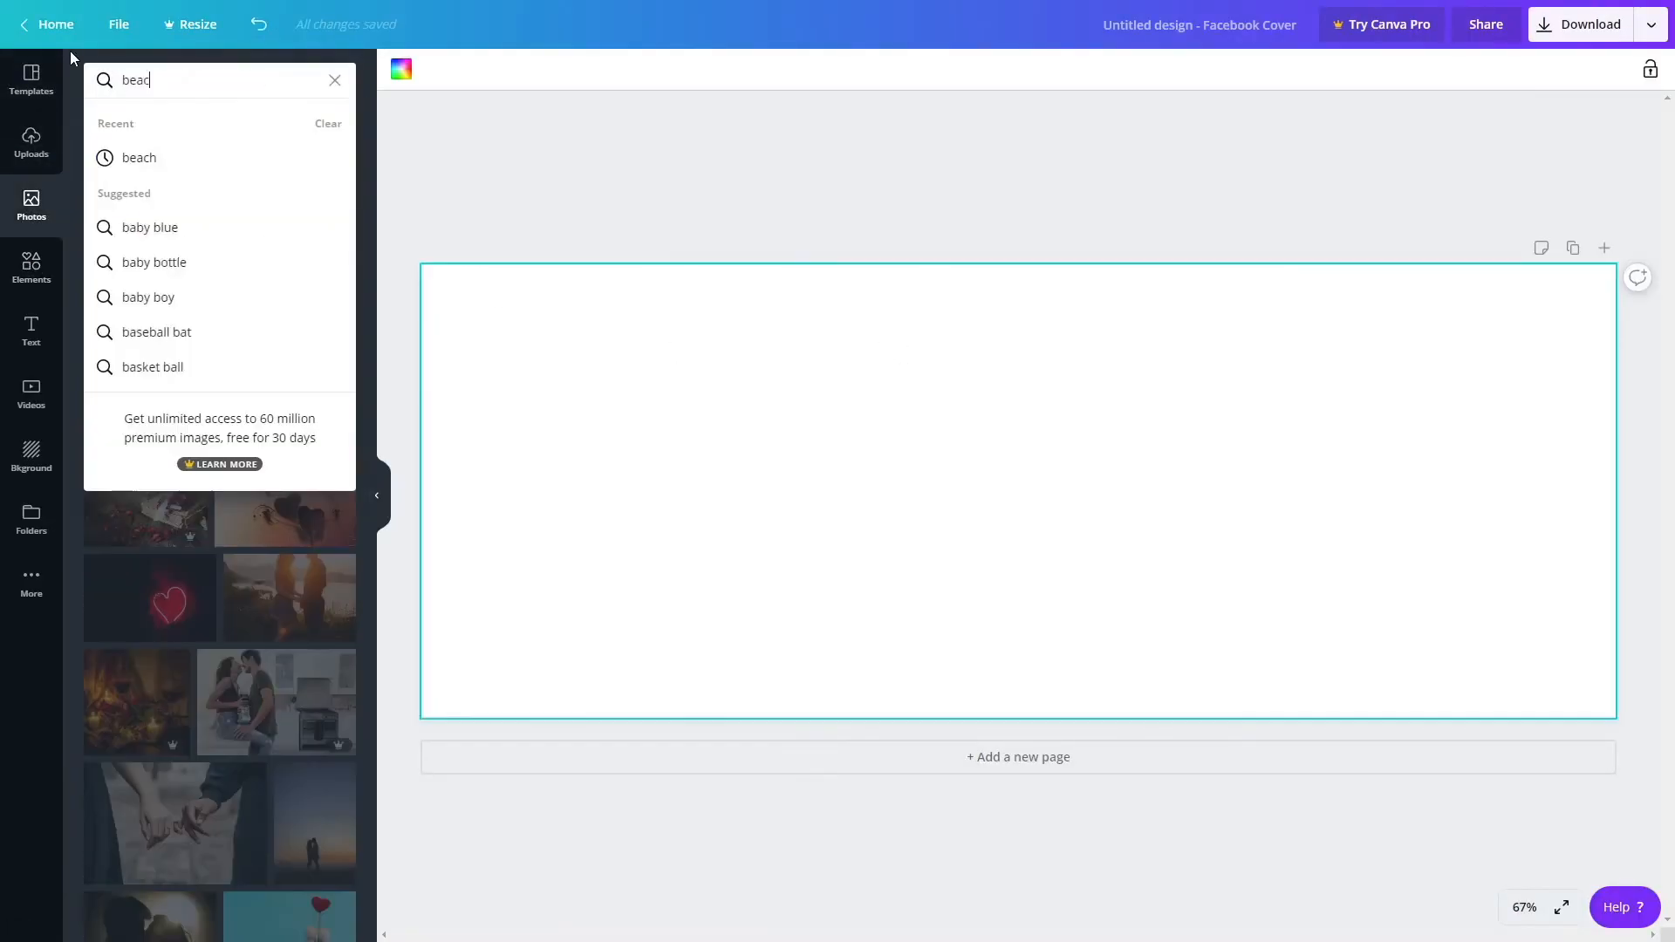
type("h")
left_click(144, 159)
Set the beach photo with the hat, sandals and shell as the background and adjust its framing.
scroll(169, 696, "down", 5)
scroll(168, 696, "down", 5)
left_click_drag(150, 349, 871, 403)
double_click(841, 471)
left_click(423, 70)
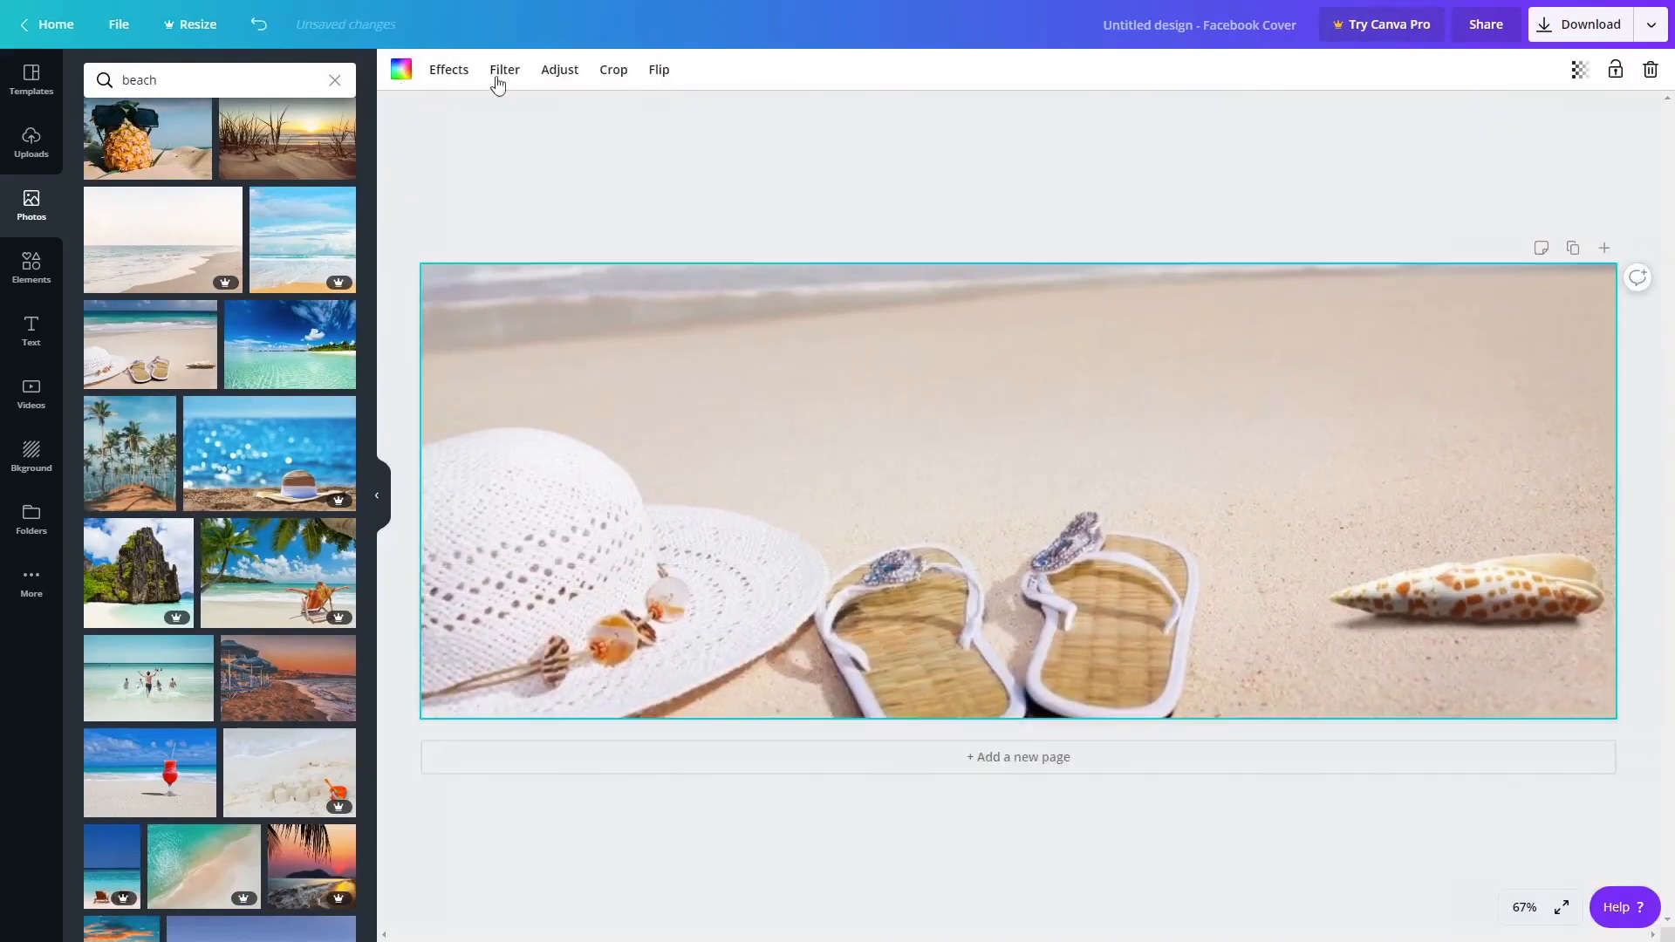
Rename the design "Barefoot on the Beach Facebook Cover".
left_click(1213, 26)
type("Barefoot on the Beach Facebook Cover")
key("Return")
Add the uploaded audiobook phone mockup, resize it, place it right of the sandals and tilt it 2°.
left_click(31, 142)
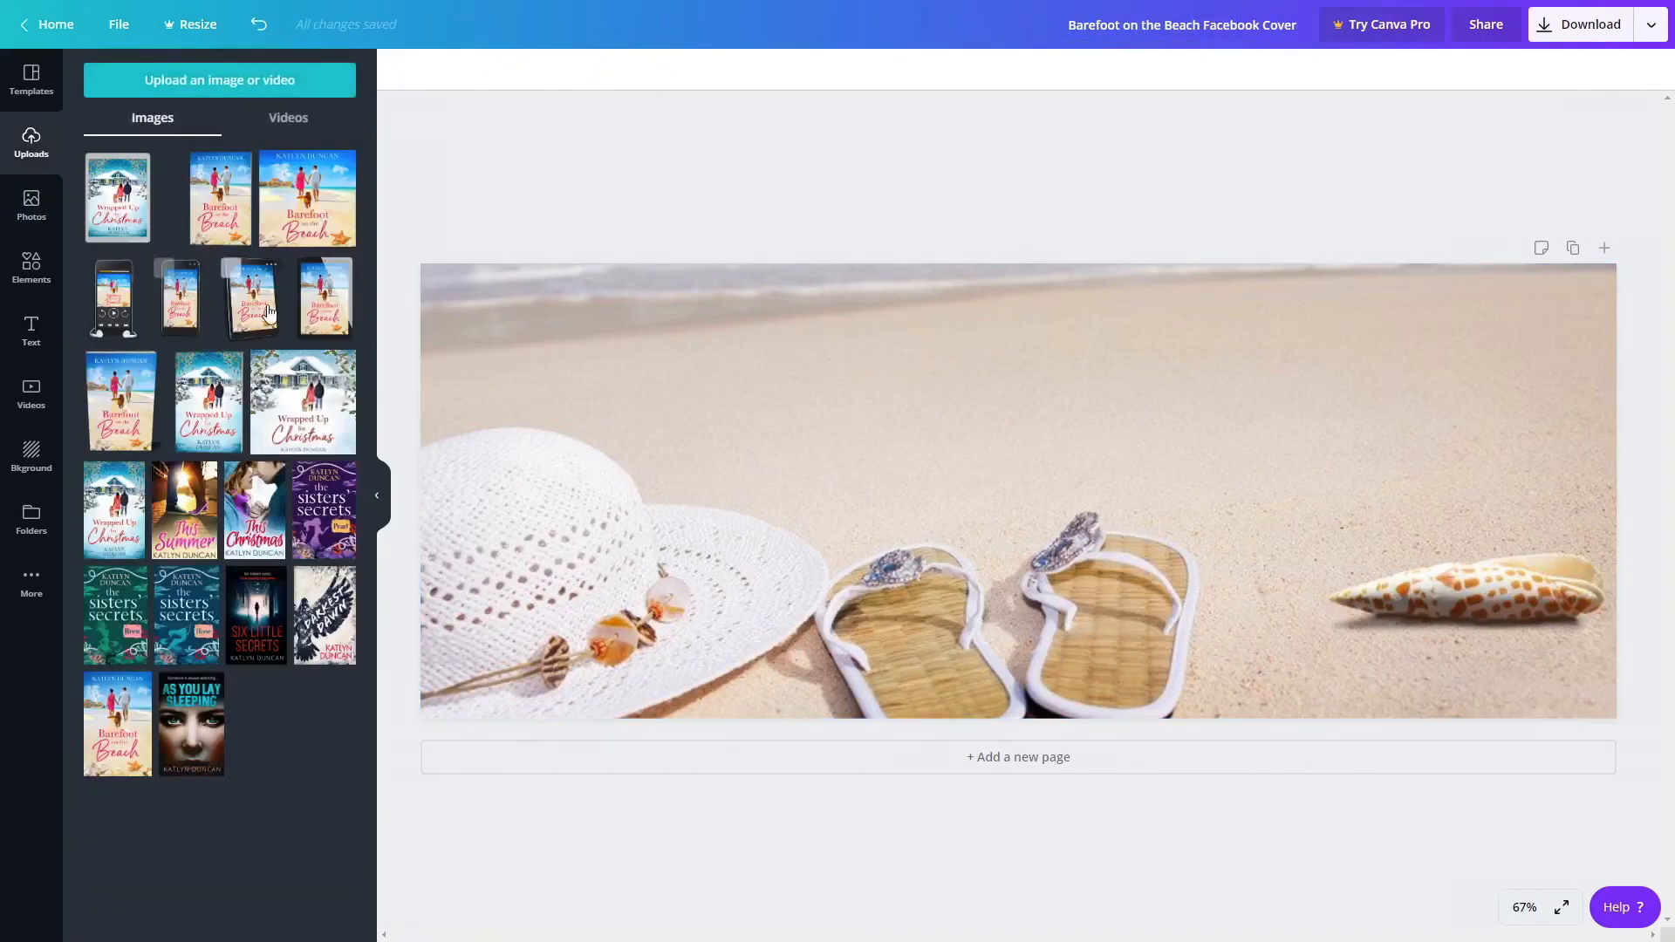
left_click(114, 297)
left_click_drag(1020, 491, 1464, 456)
left_click_drag(1372, 601, 1297, 706)
left_click_drag(1430, 511, 1334, 515)
left_click_drag(1333, 743, 1300, 756)
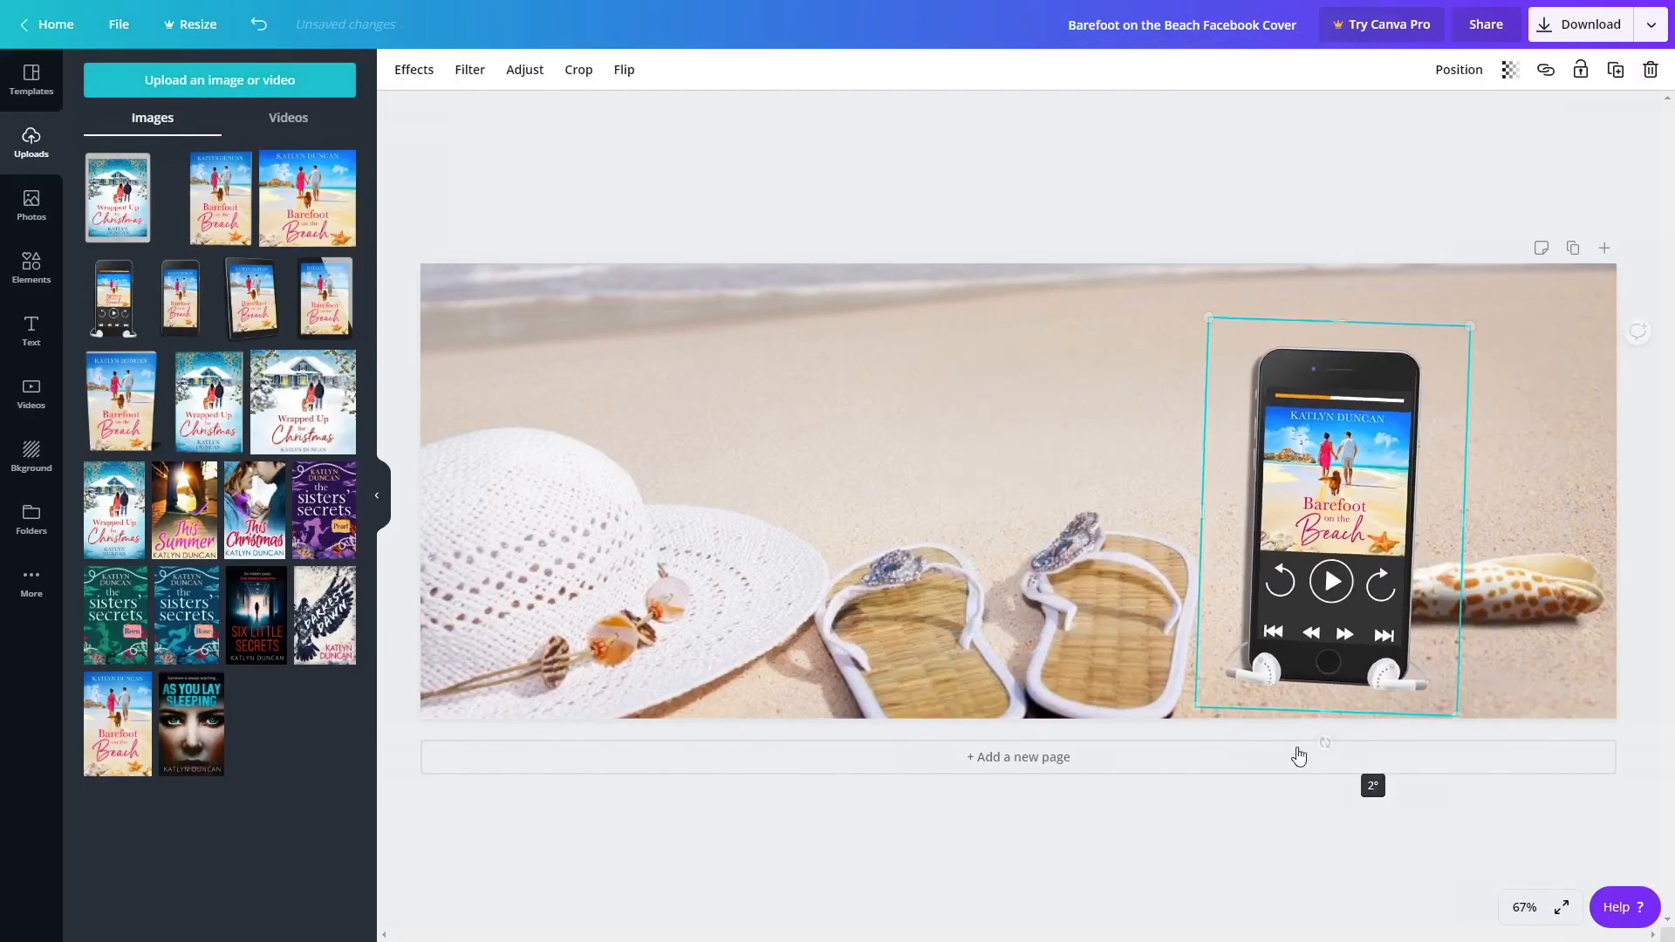
Add the uploaded "Barefoot on the Beach" paperback cover, enlarge it at the far right and layer it behind the phone mockup.
left_click(220, 198)
left_click_drag(921, 346, 860, 265)
left_click_drag(1114, 635, 1525, 611)
left_click(1425, 70)
left_click_drag(1324, 536, 1316, 556)
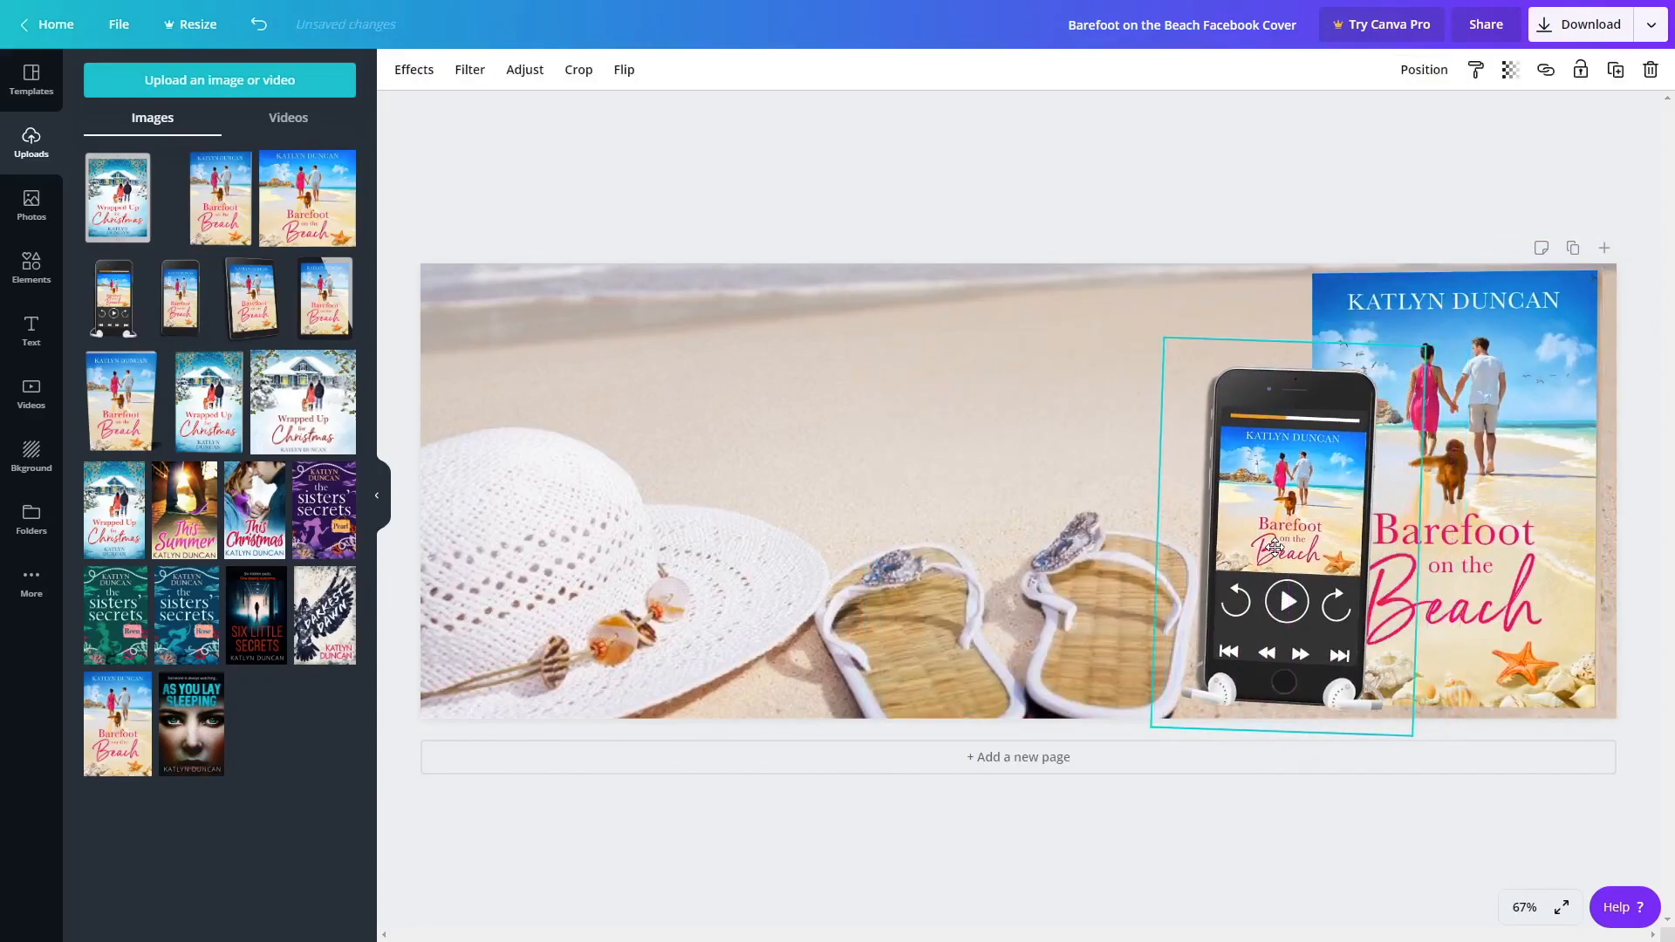
Add the heading "Audiobook and paperback coming soon!" and tighten its line height.
left_click(32, 331)
left_click(185, 164)
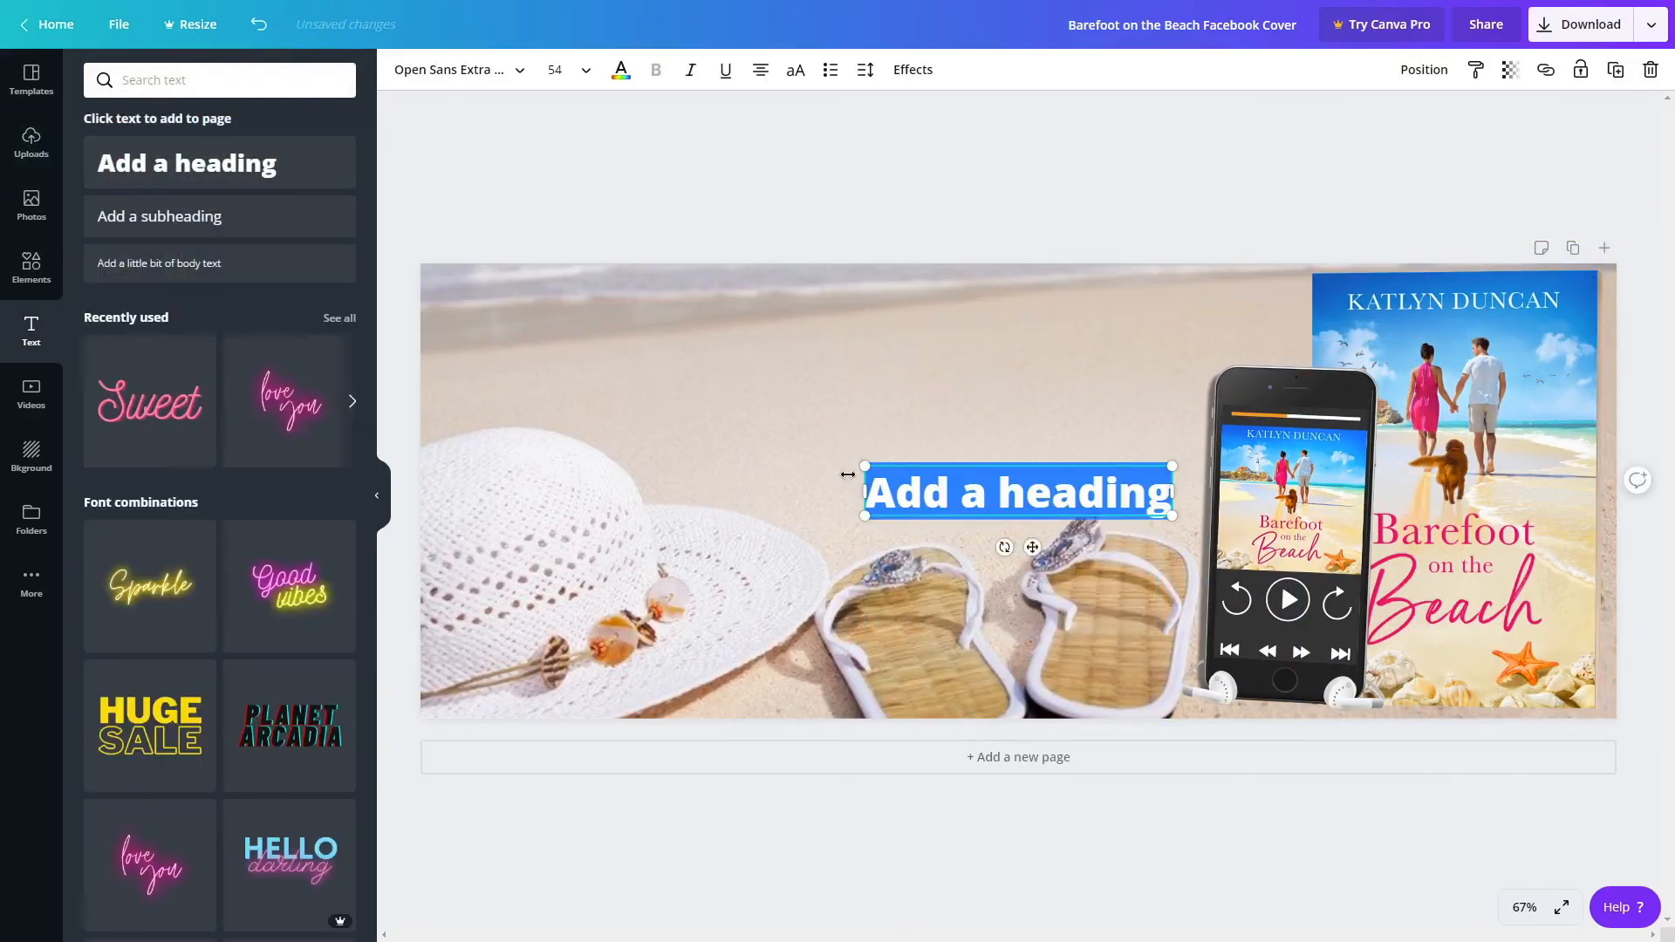
left_click(866, 70)
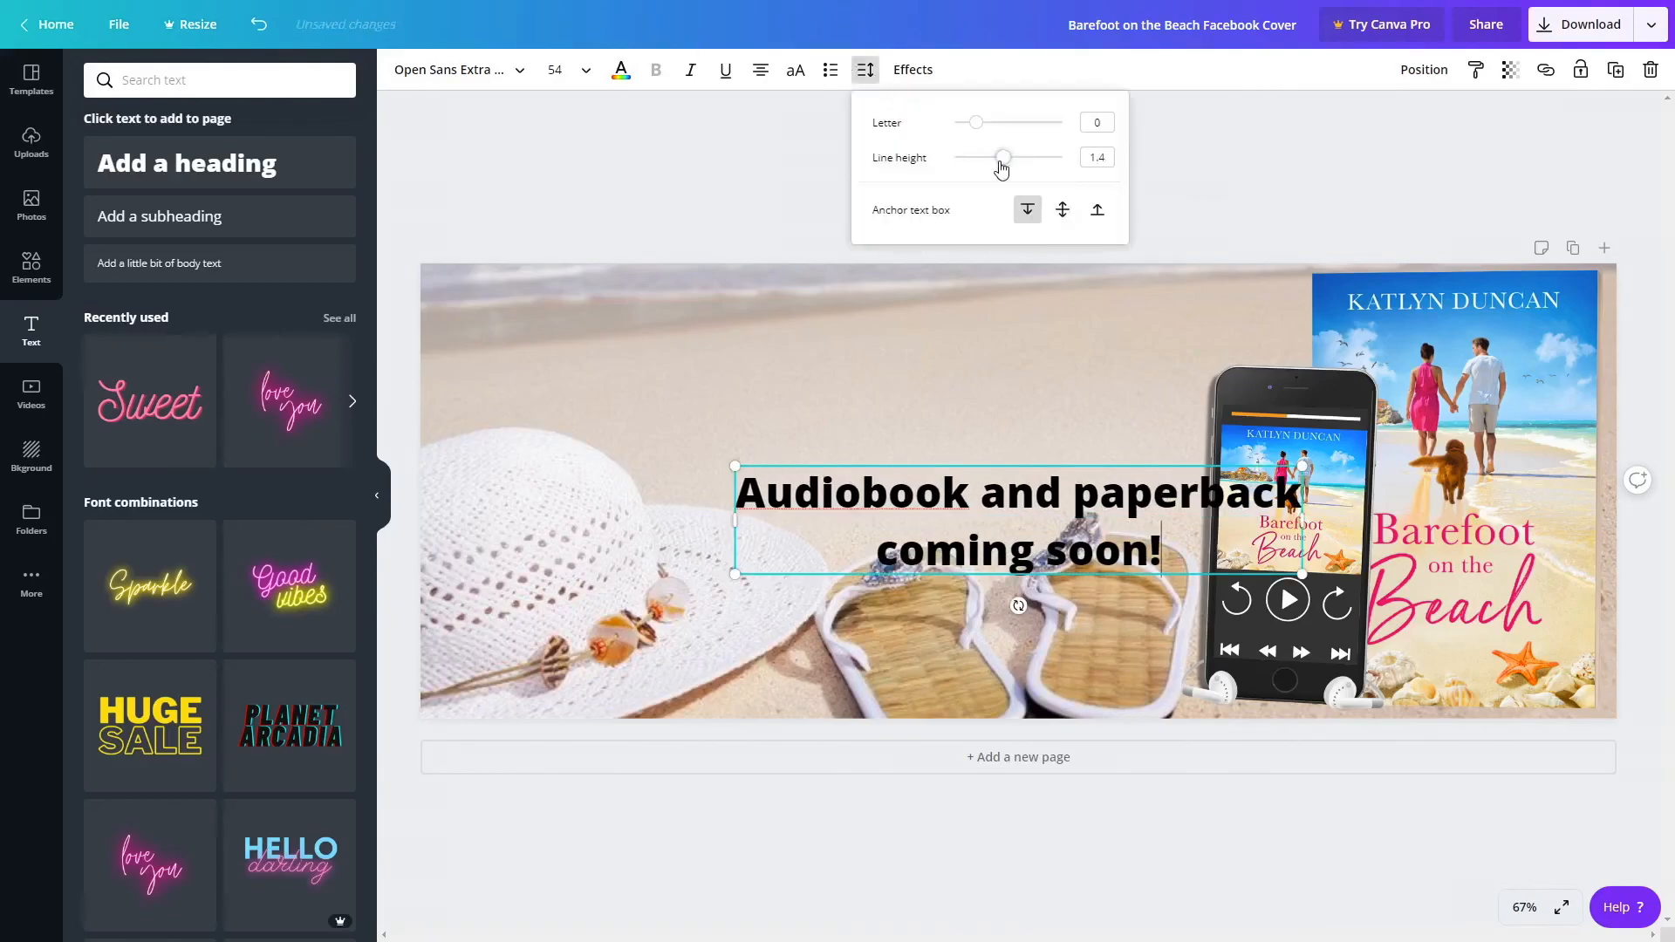
Color the heading pink, enlarge it to size 64.7 above the hat and sandals, and set its font to Arapey.
left_click(621, 69)
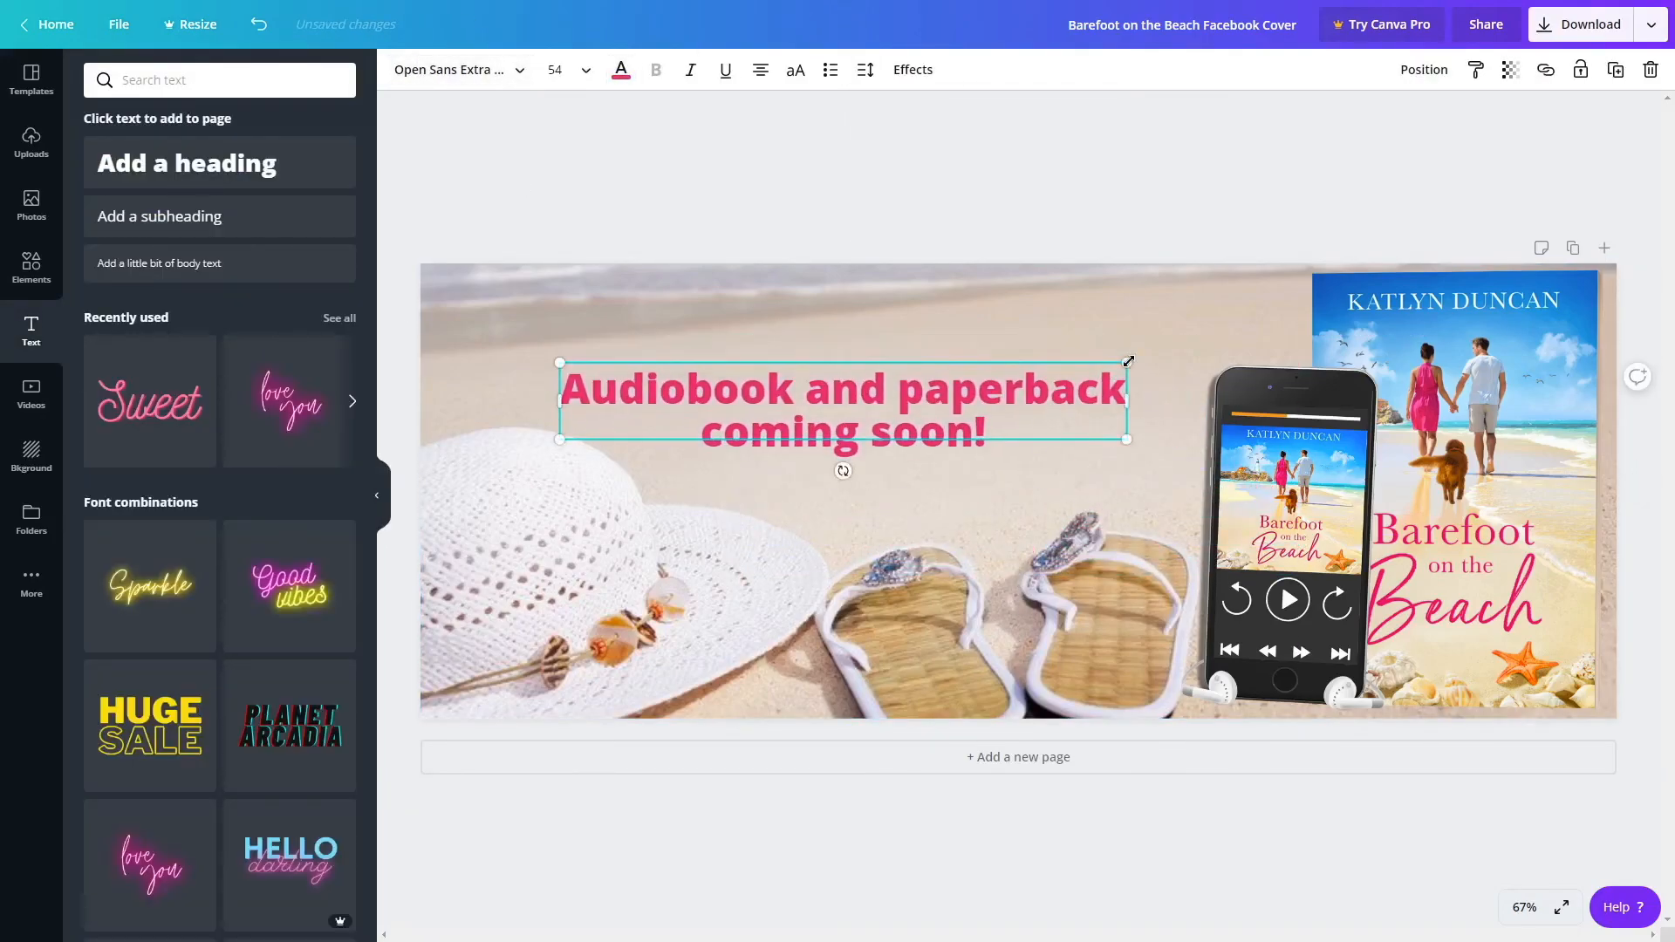
left_click_drag(970, 352, 934, 335)
left_click(470, 69)
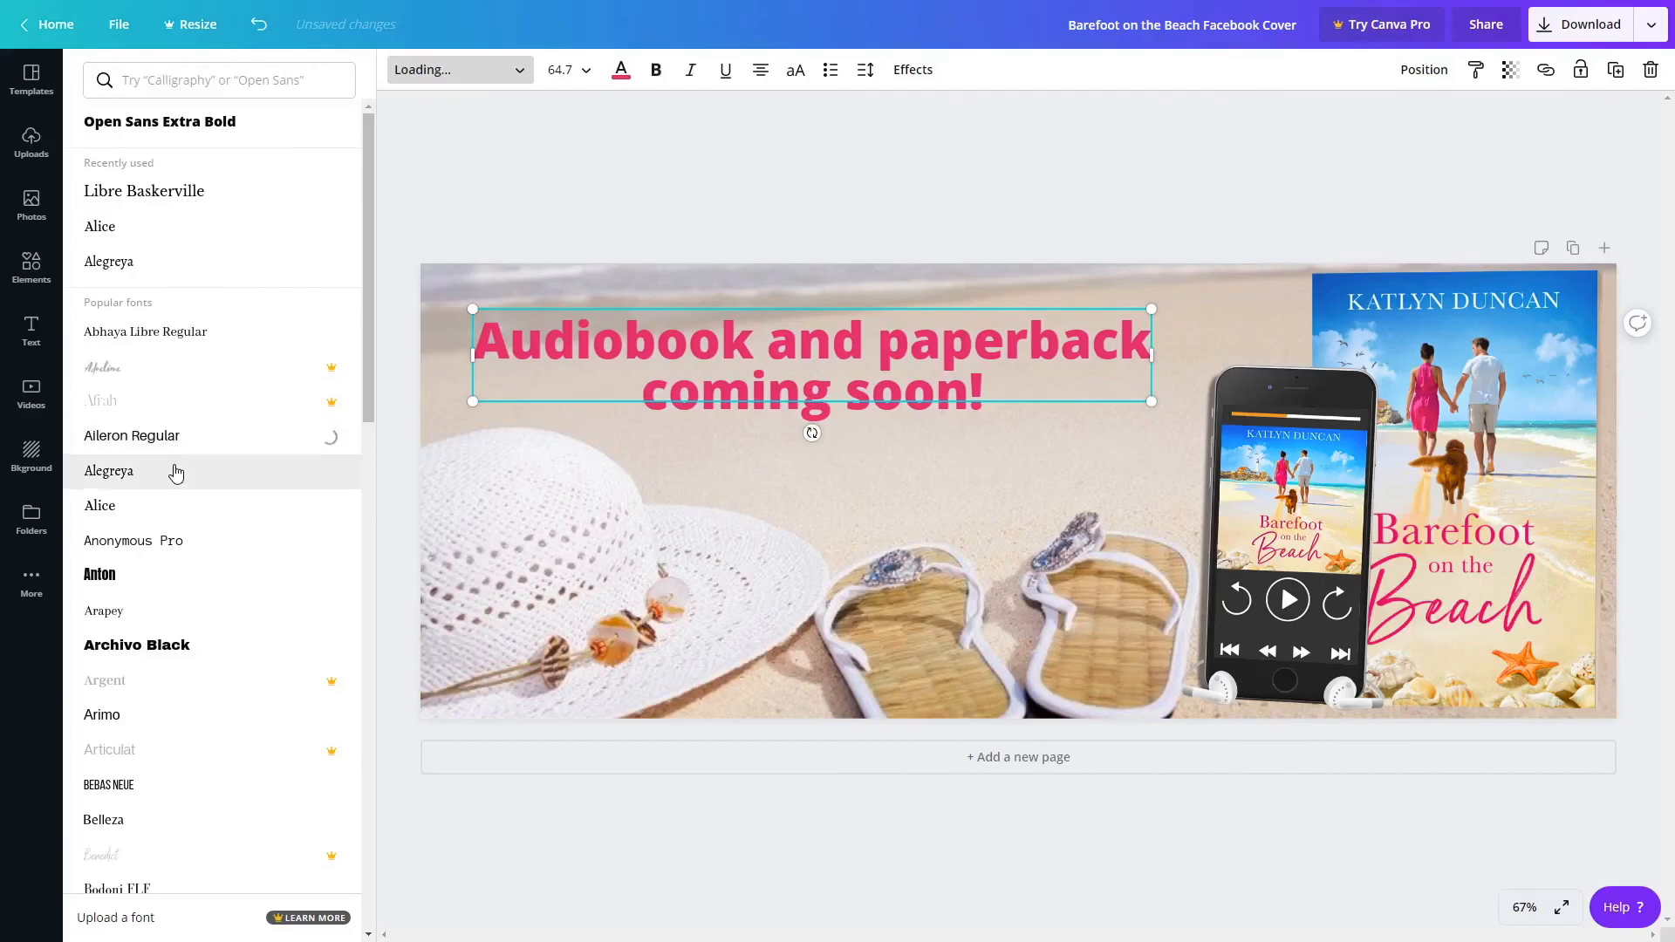
left_click(170, 472)
left_click(854, 373)
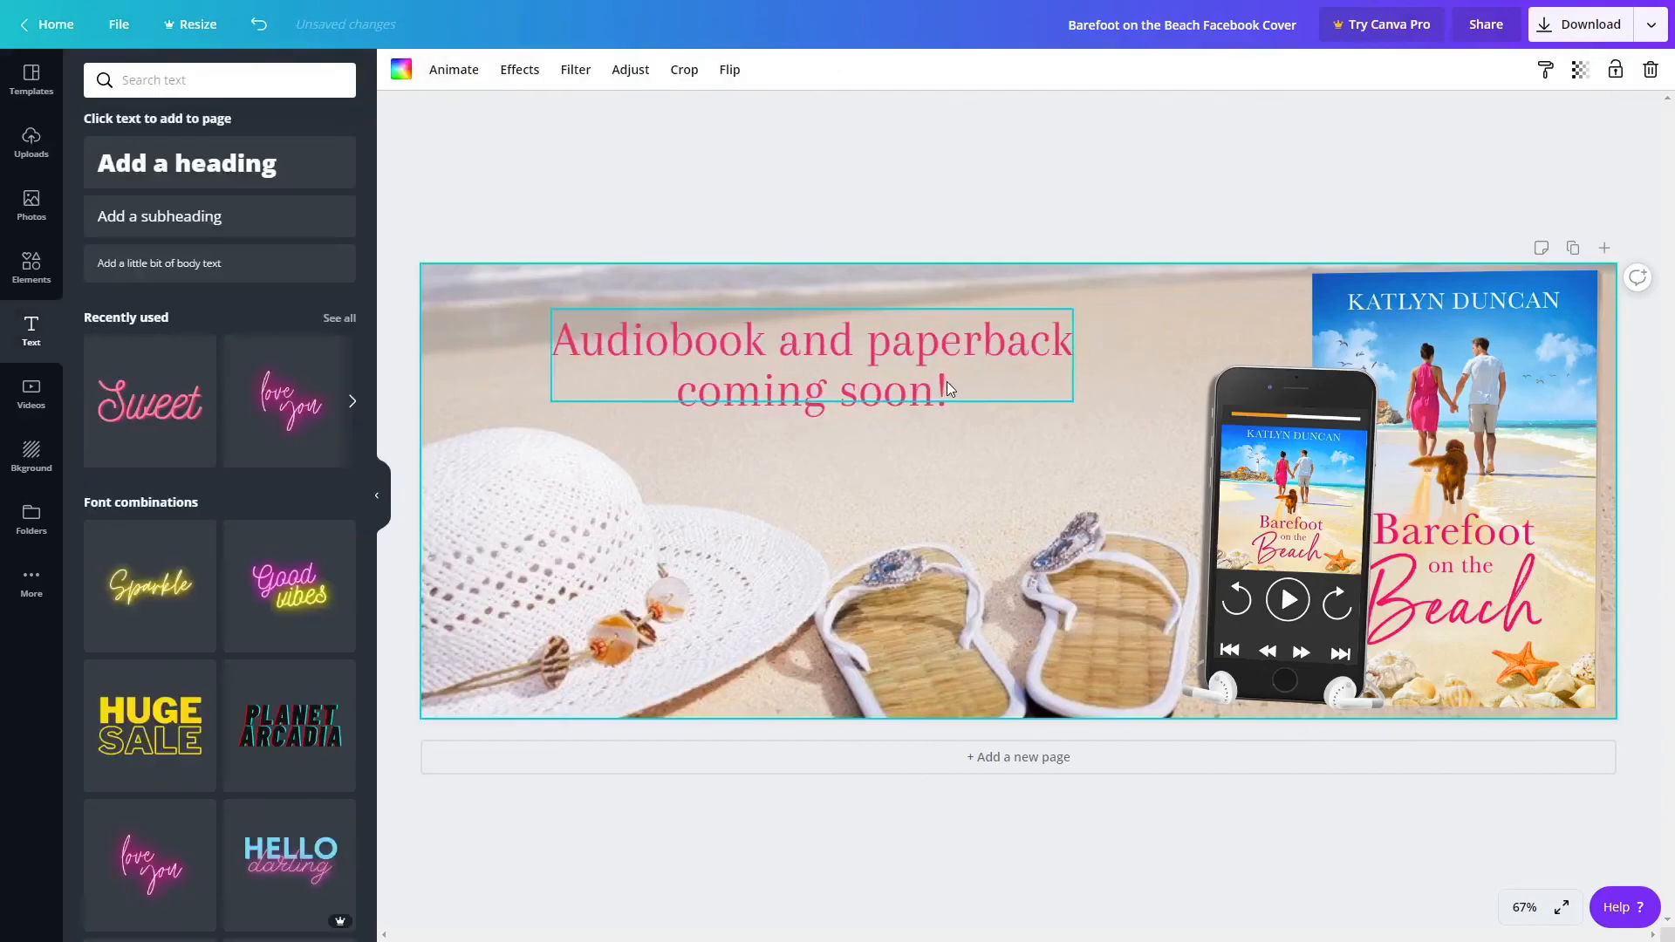
Enlarge the heading to size 80.3, make it bold, recenter it left of the mockups, and duplicate the page.
left_click_drag(1068, 403, 1194, 425)
left_click_drag(979, 396, 906, 396)
key("Escape")
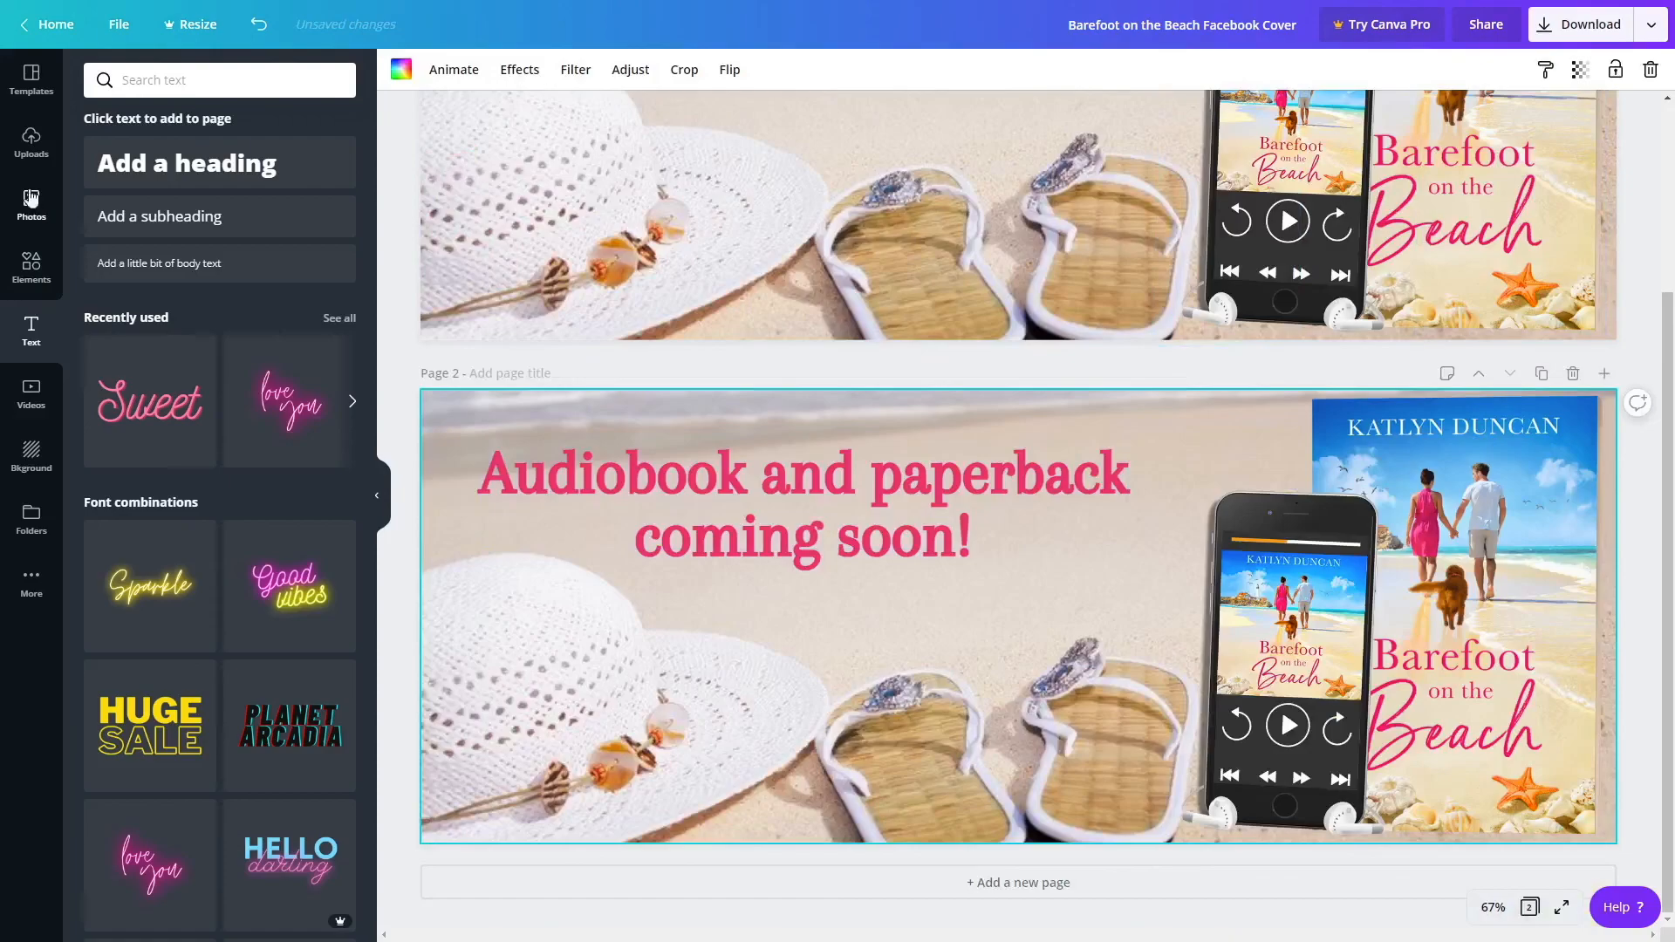
Set the red cocktail beach photo as page 2's background, flip it horizontally and reposition it within the frame.
left_click(31, 205)
scroll(157, 441, "down", 3)
left_click_drag(150, 427, 481, 433)
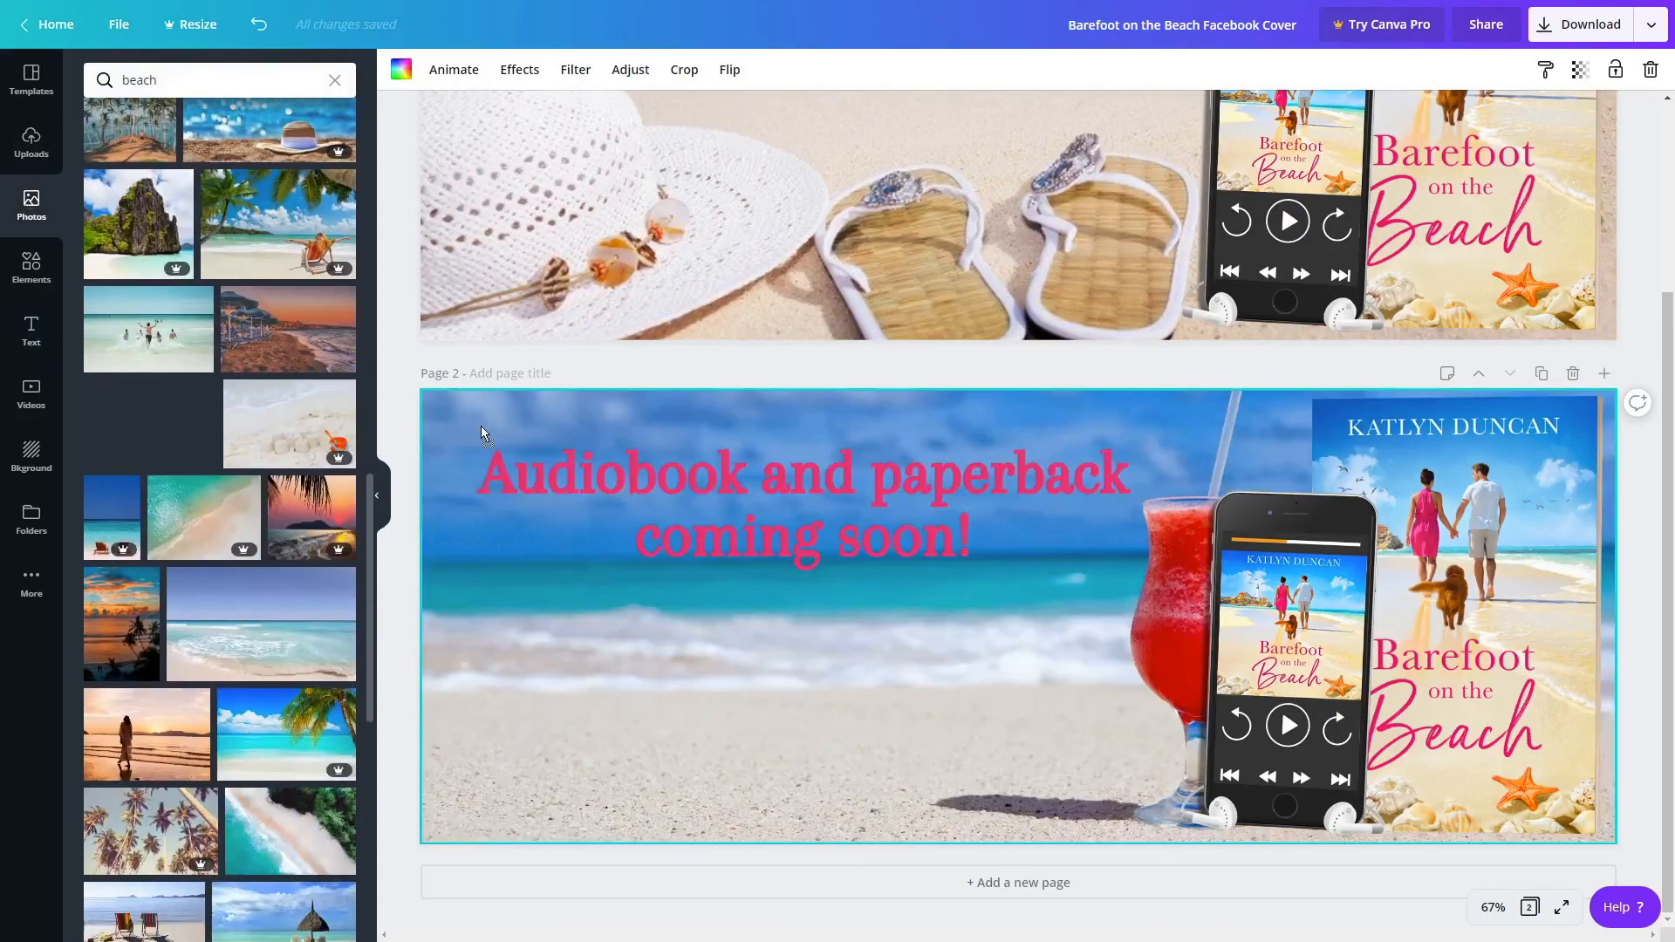
left_click(791, 116)
double_click(1031, 662)
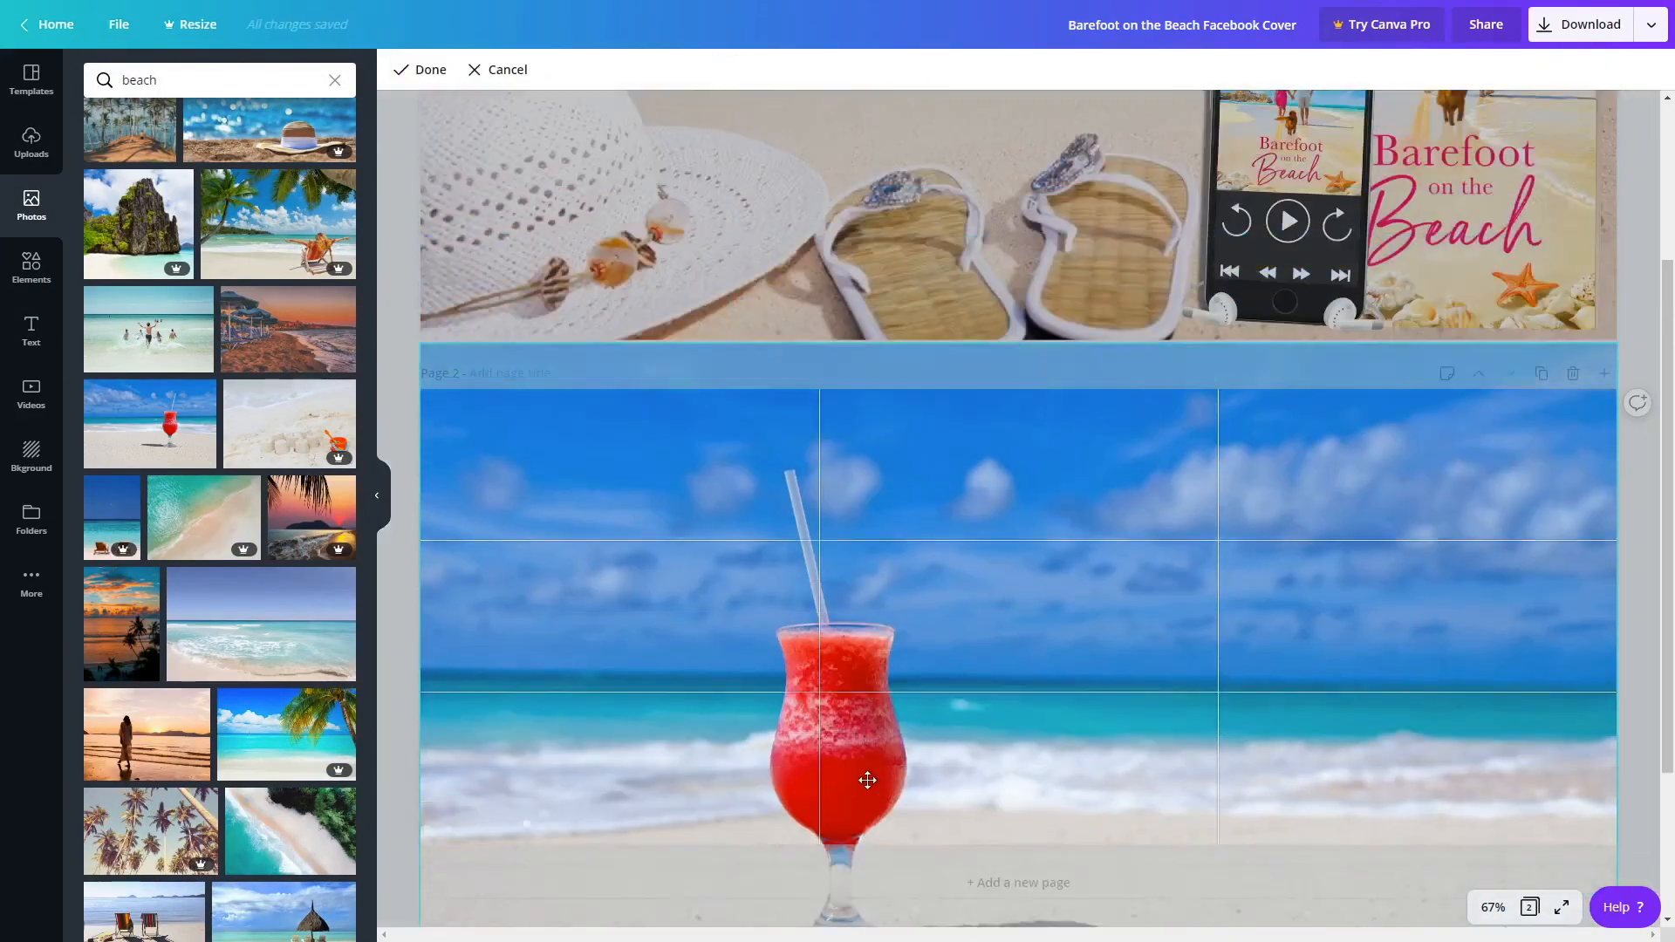
left_click_drag(864, 774, 864, 811)
left_click(796, 305)
Color page 2's heading white, move it down over the cocktail, and shift the background photo up to show the whole glass.
left_click(800, 541)
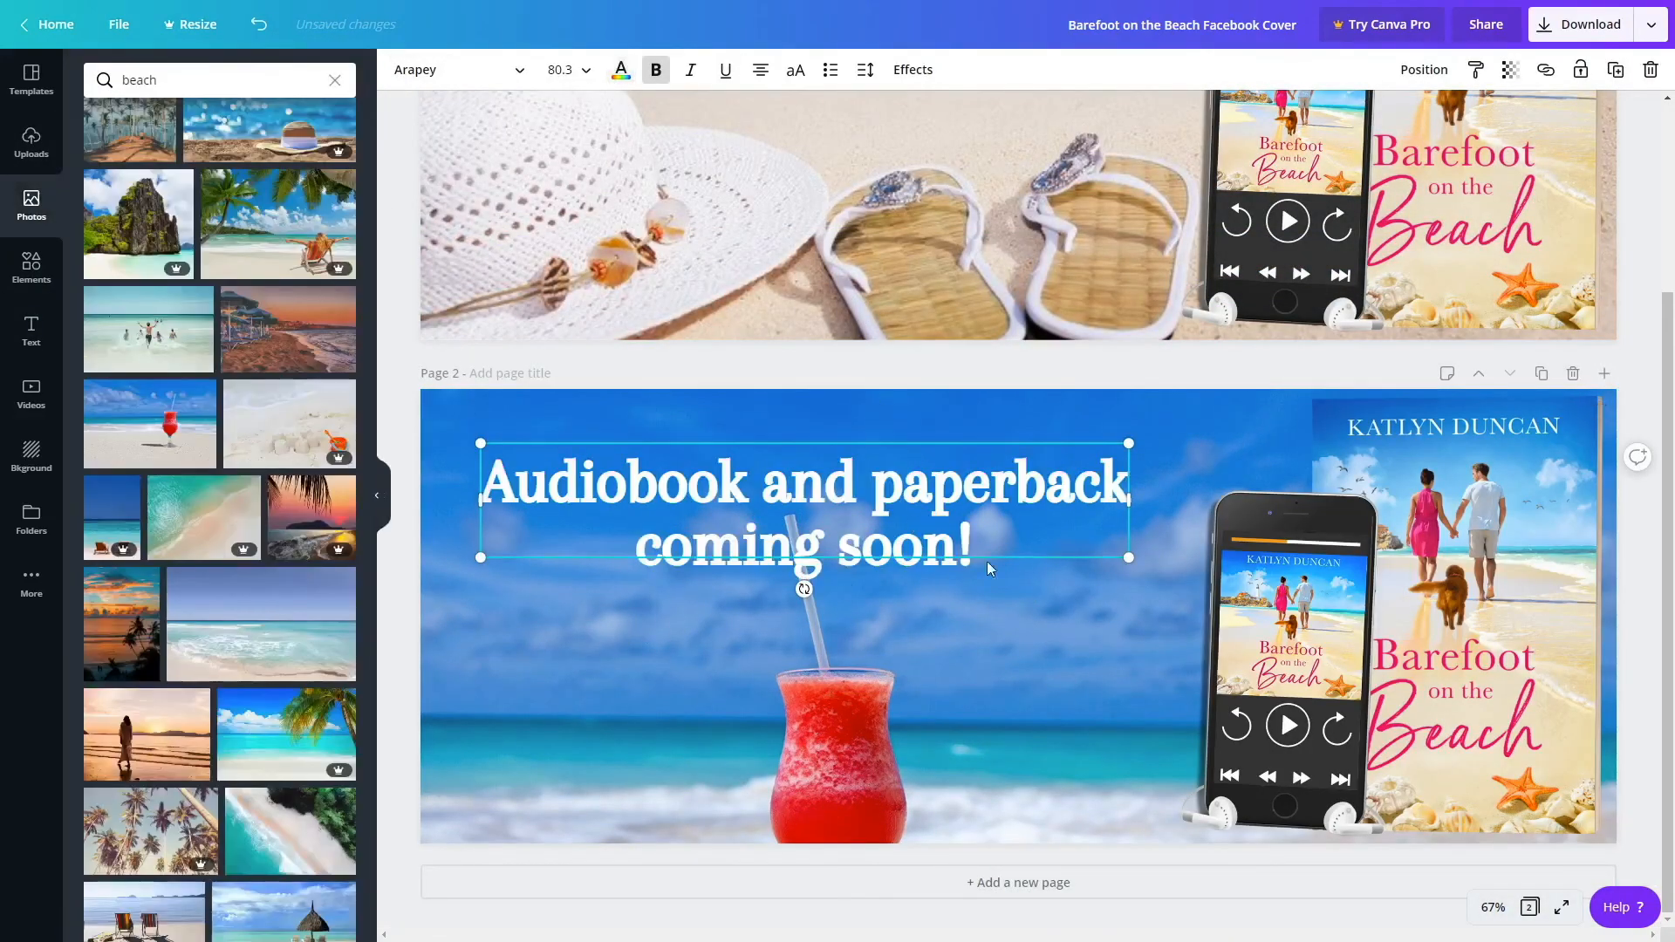
left_click_drag(977, 541, 989, 564)
double_click(979, 685)
left_click_drag(979, 686, 934, 617)
left_click(927, 411)
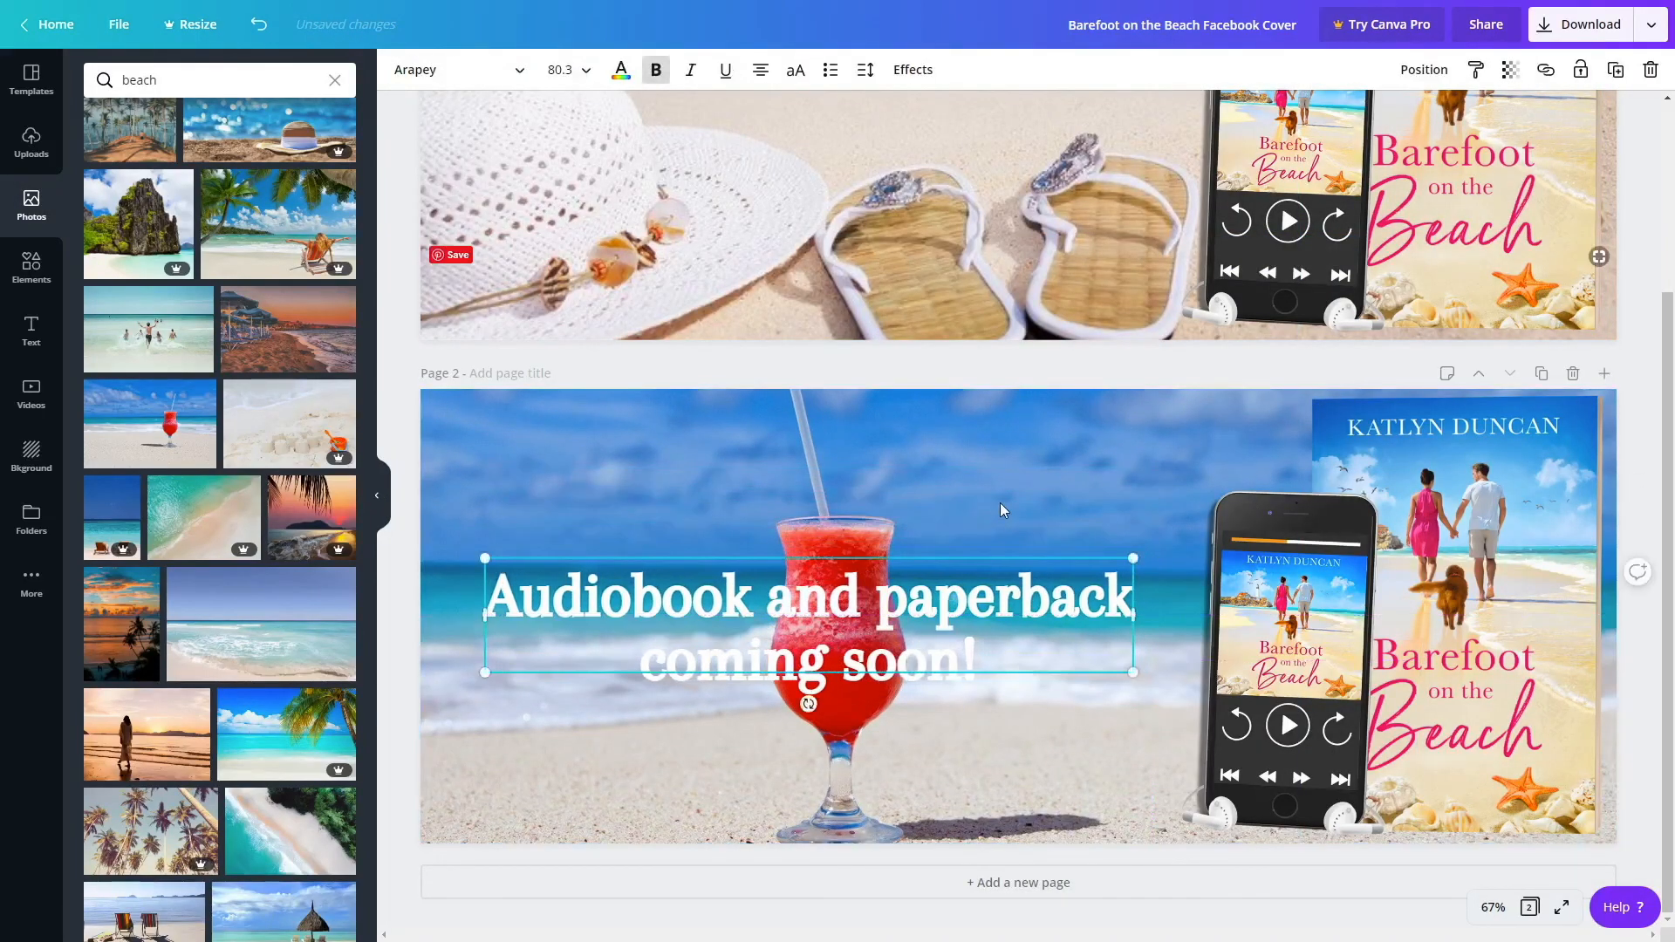
Fade page 2's cocktail background photo by lowering its opacity.
left_click(1001, 512)
left_click(1580, 69)
left_click_drag(1527, 116, 1489, 119)
left_click(916, 611)
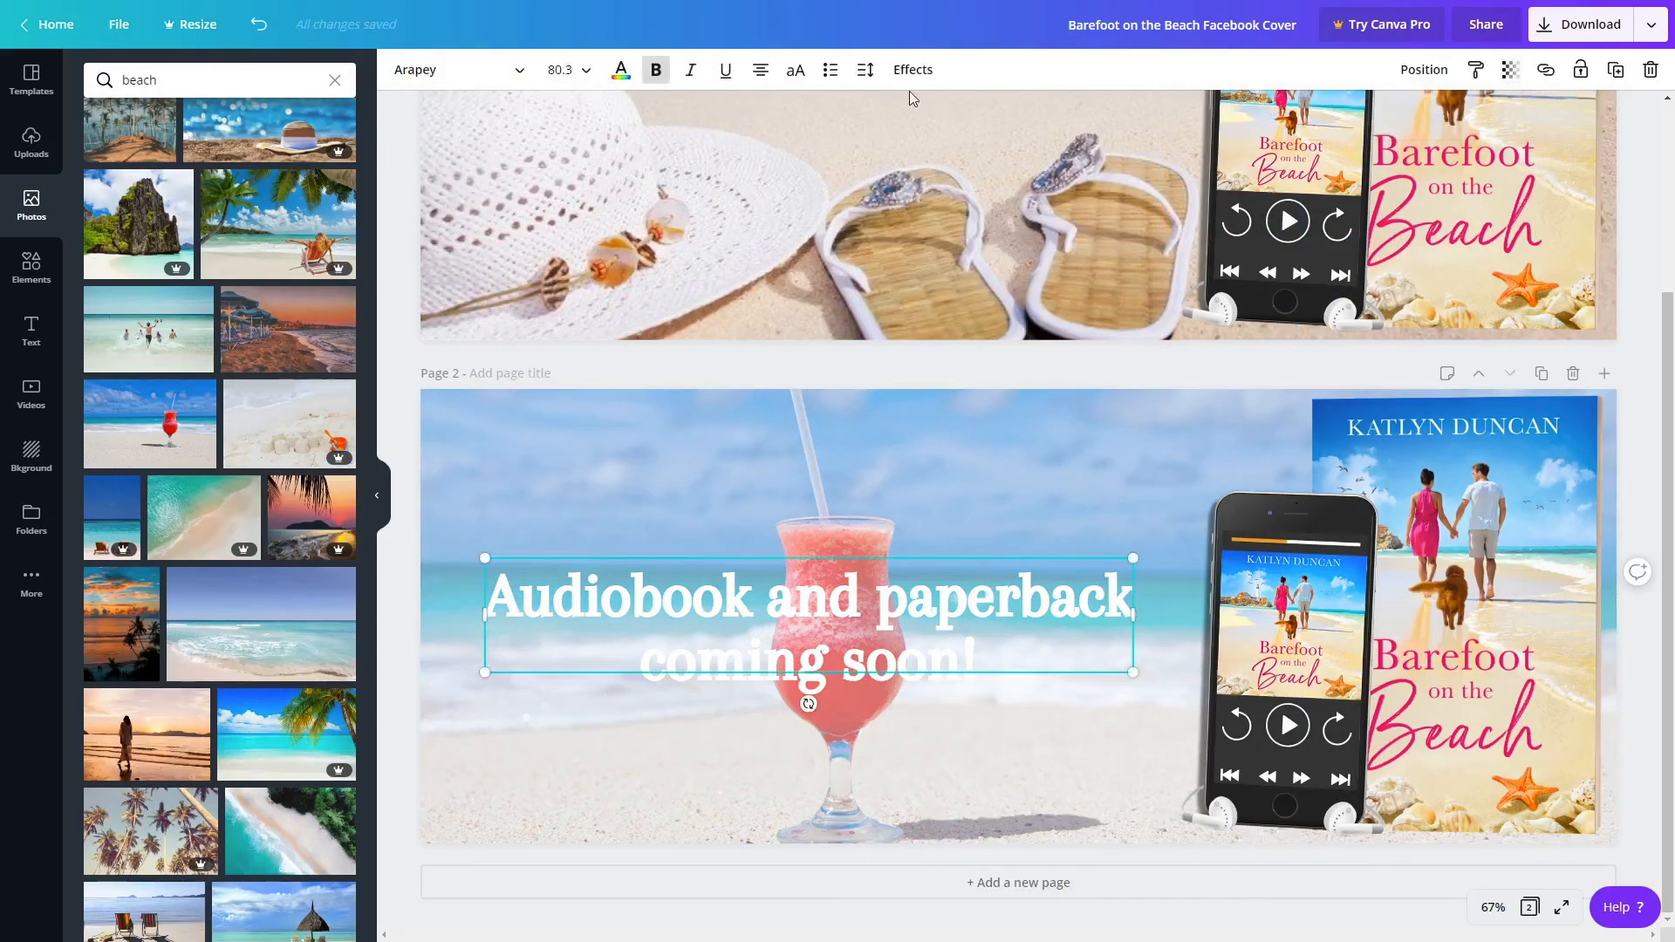
Give page 2's white heading a drop shadow effect and set the shadow color.
left_click(912, 69)
left_click(311, 113)
left_click(219, 114)
left_click(340, 392)
left_click(573, 935)
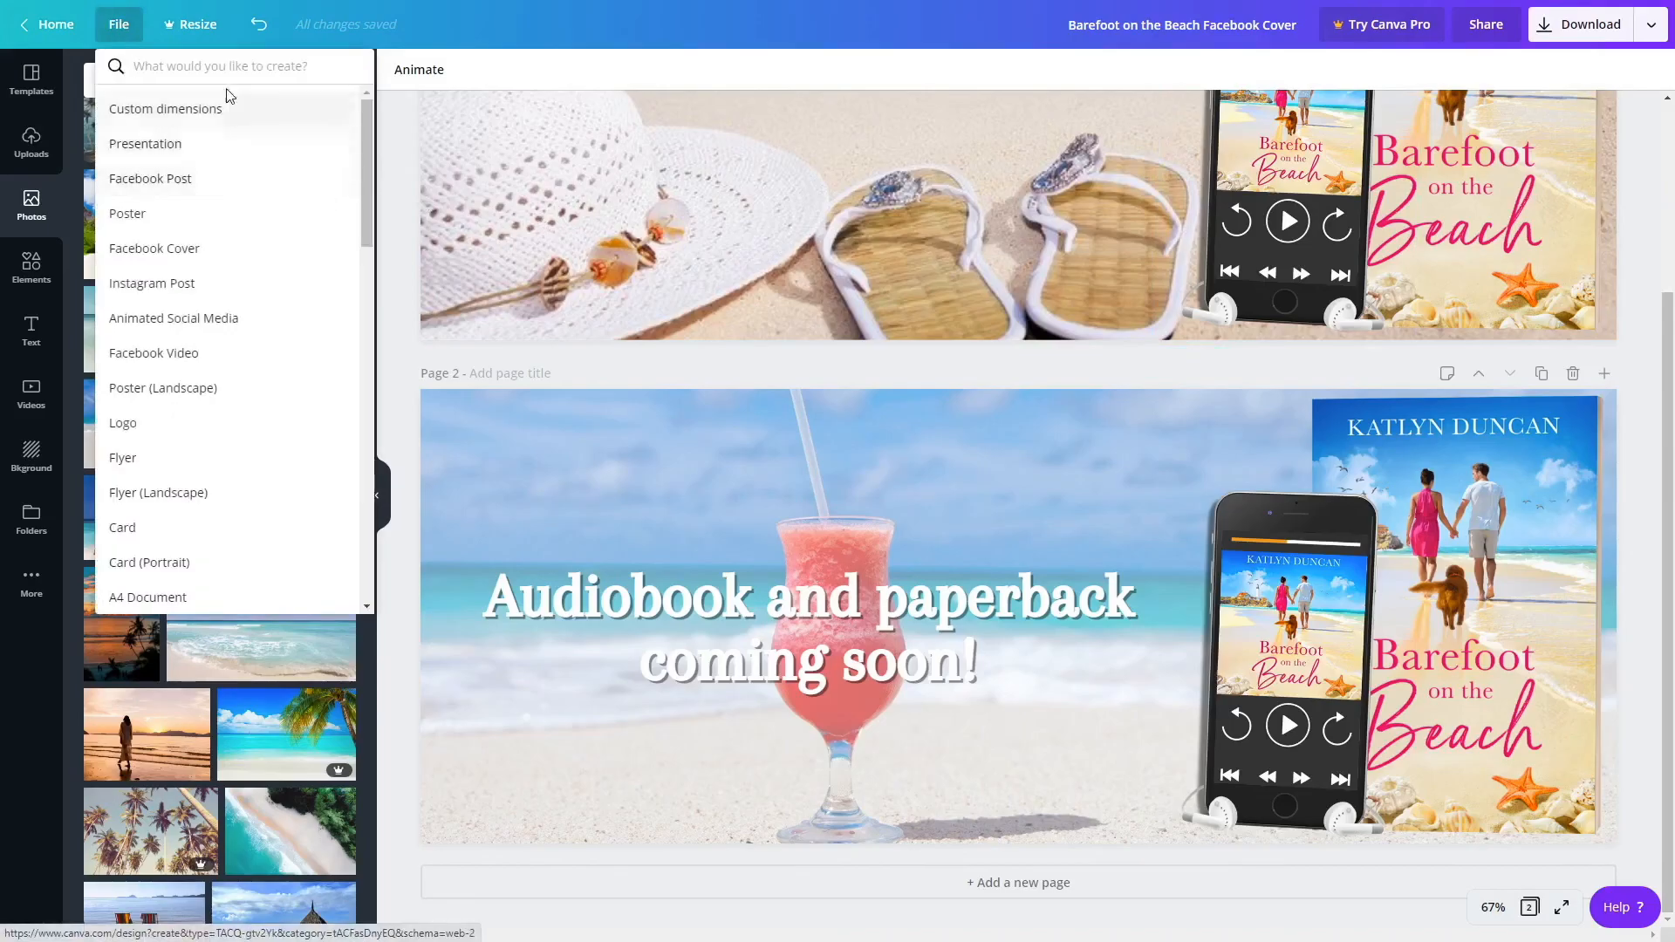
Create a new Instagram Post design and search the photos for "christmas".
type("instagram")
left_click(237, 106)
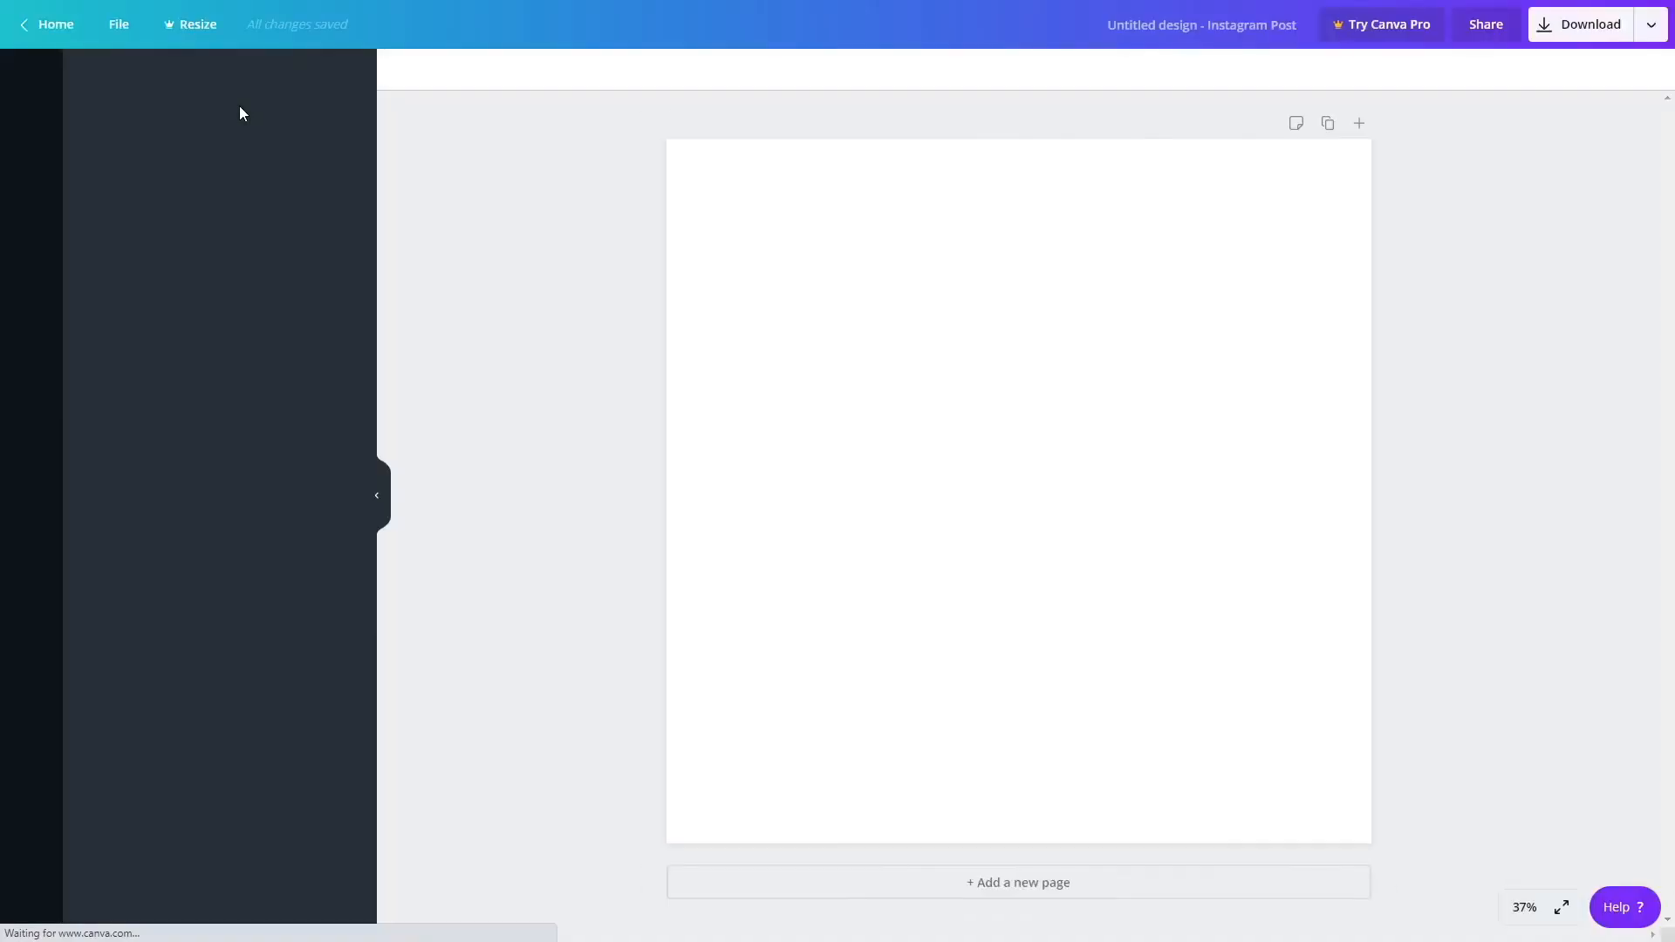
left_click(35, 223)
left_click(157, 70)
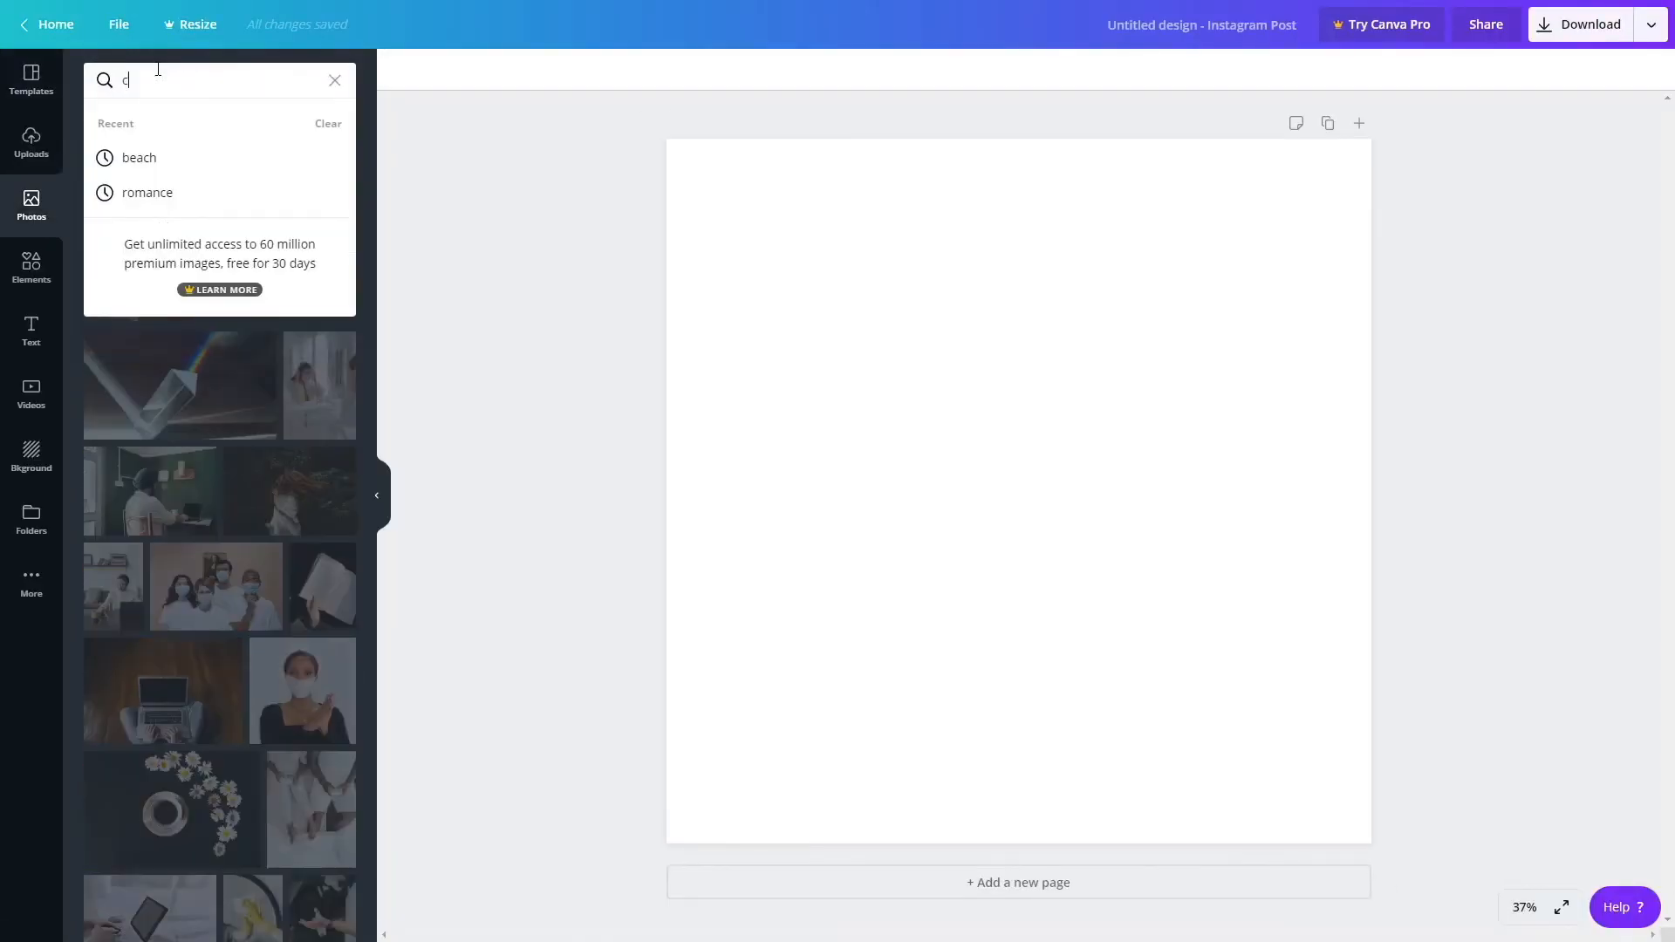
type("christmas")
key("Return")
Set the white wood photo with Christmas decorations as the background and shift it right within the frame.
left_click_drag(289, 285, 700, 163)
double_click(1010, 330)
left_click_drag(1010, 330, 1134, 334)
left_click(541, 401)
Add the uploaded "Wrapped Up for Christmas" cover and place it at the upper left, tilted slightly counterclockwise.
left_click(32, 142)
left_click(118, 197)
left_click_drag(1043, 476, 858, 468)
left_click(503, 473)
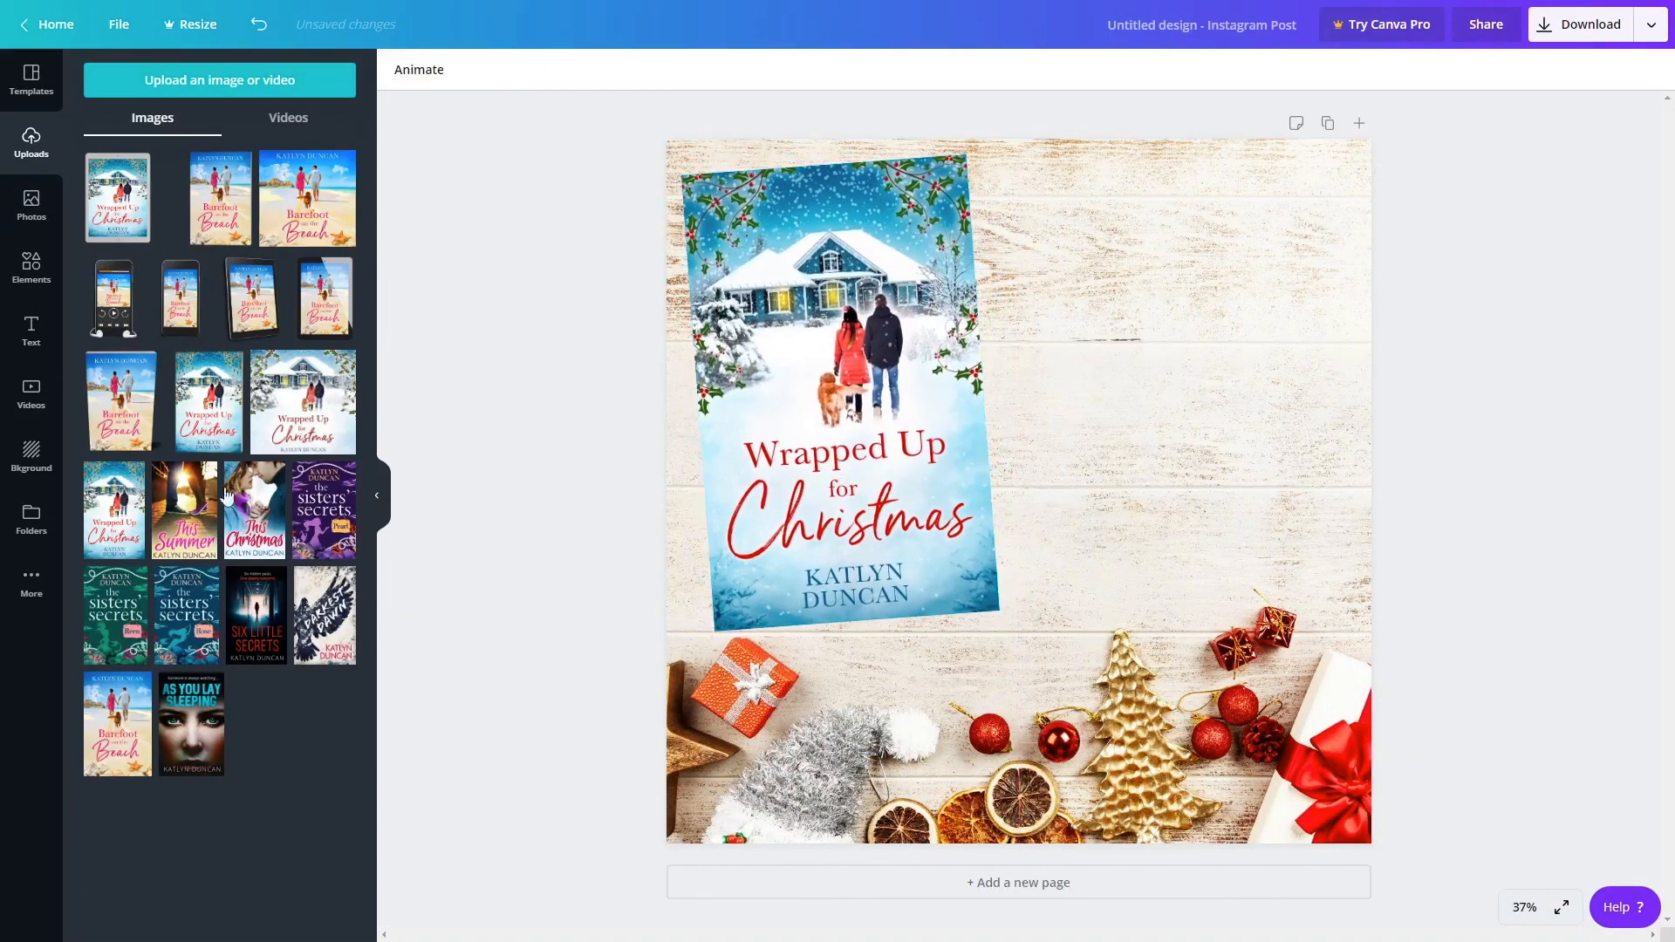
Add the heading "2 weeks until release!", reduce it to size 162 and place it right of the book cover.
left_click(32, 330)
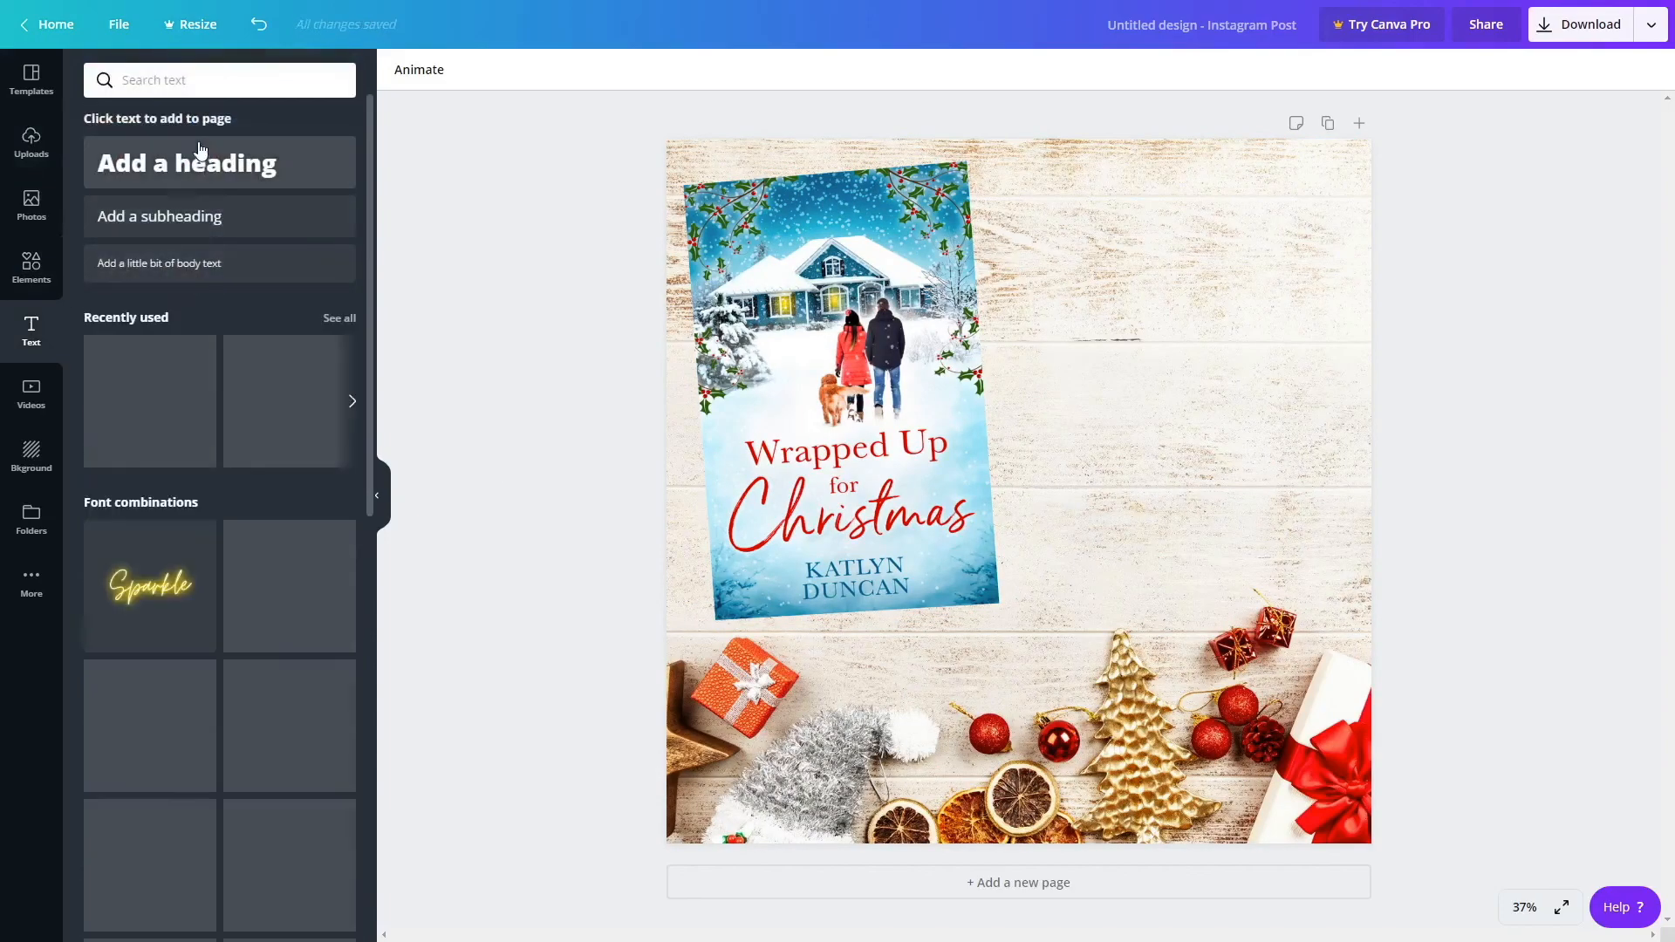
left_click(187, 163)
type("2 weeks until rele")
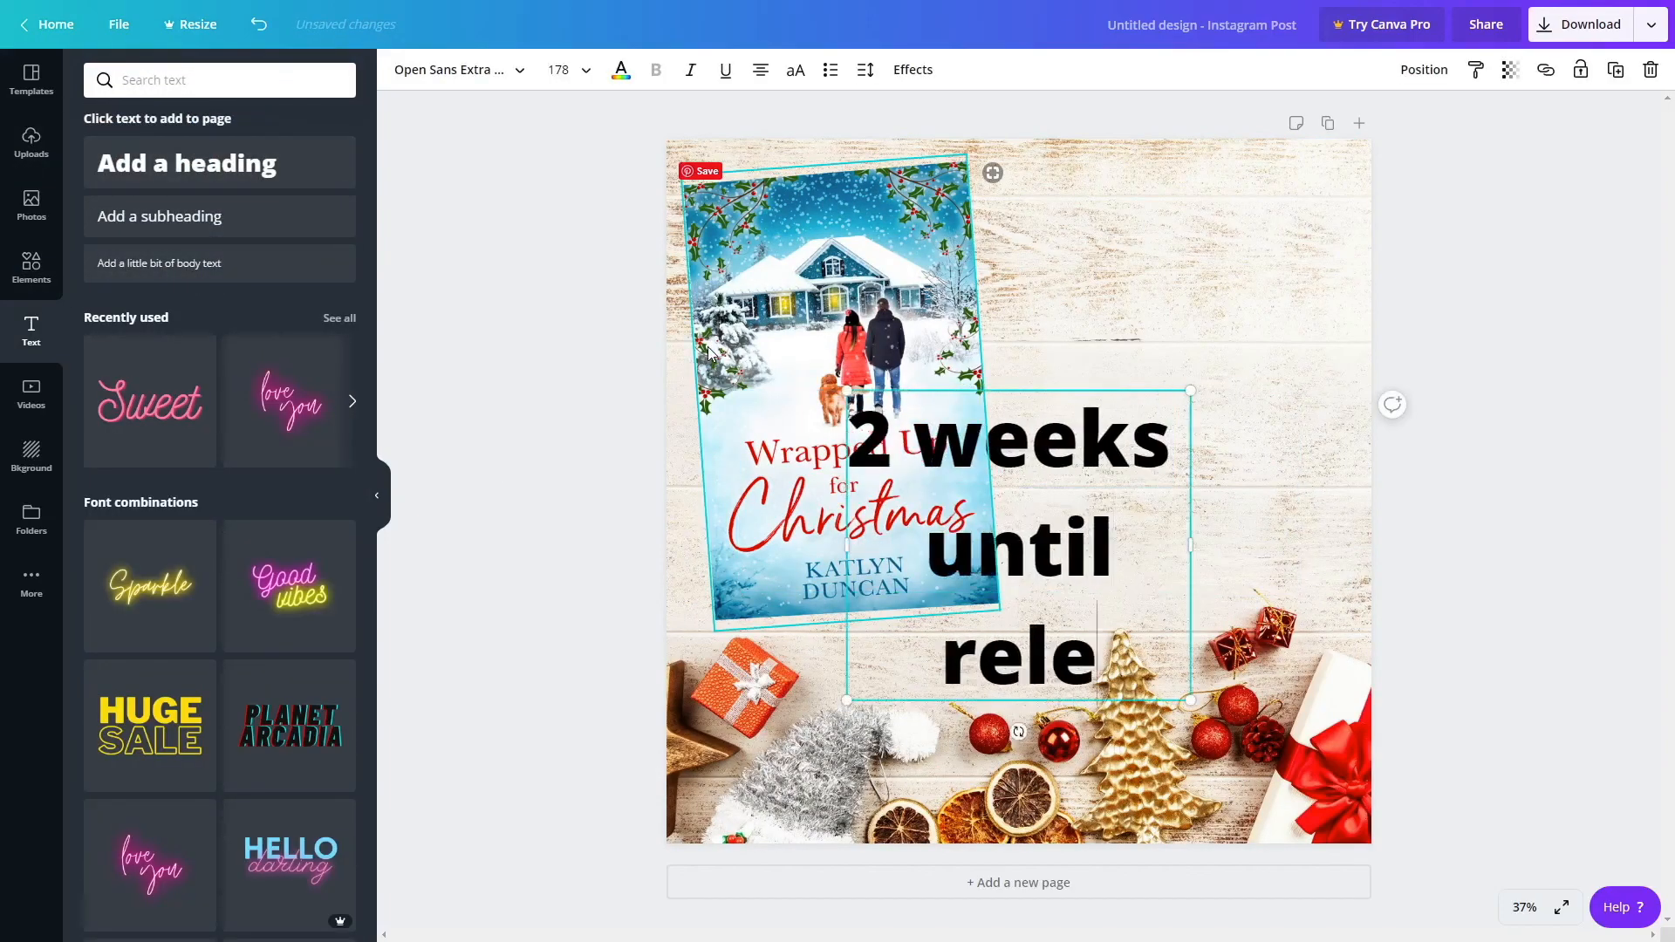
left_click_drag(1191, 699, 1161, 672)
left_click_drag(1092, 458, 1275, 317)
Set the heading's line height to 0.87, then widen and enlarge it to size 191 on three lines.
left_click(865, 70)
left_click_drag(1005, 157, 975, 157)
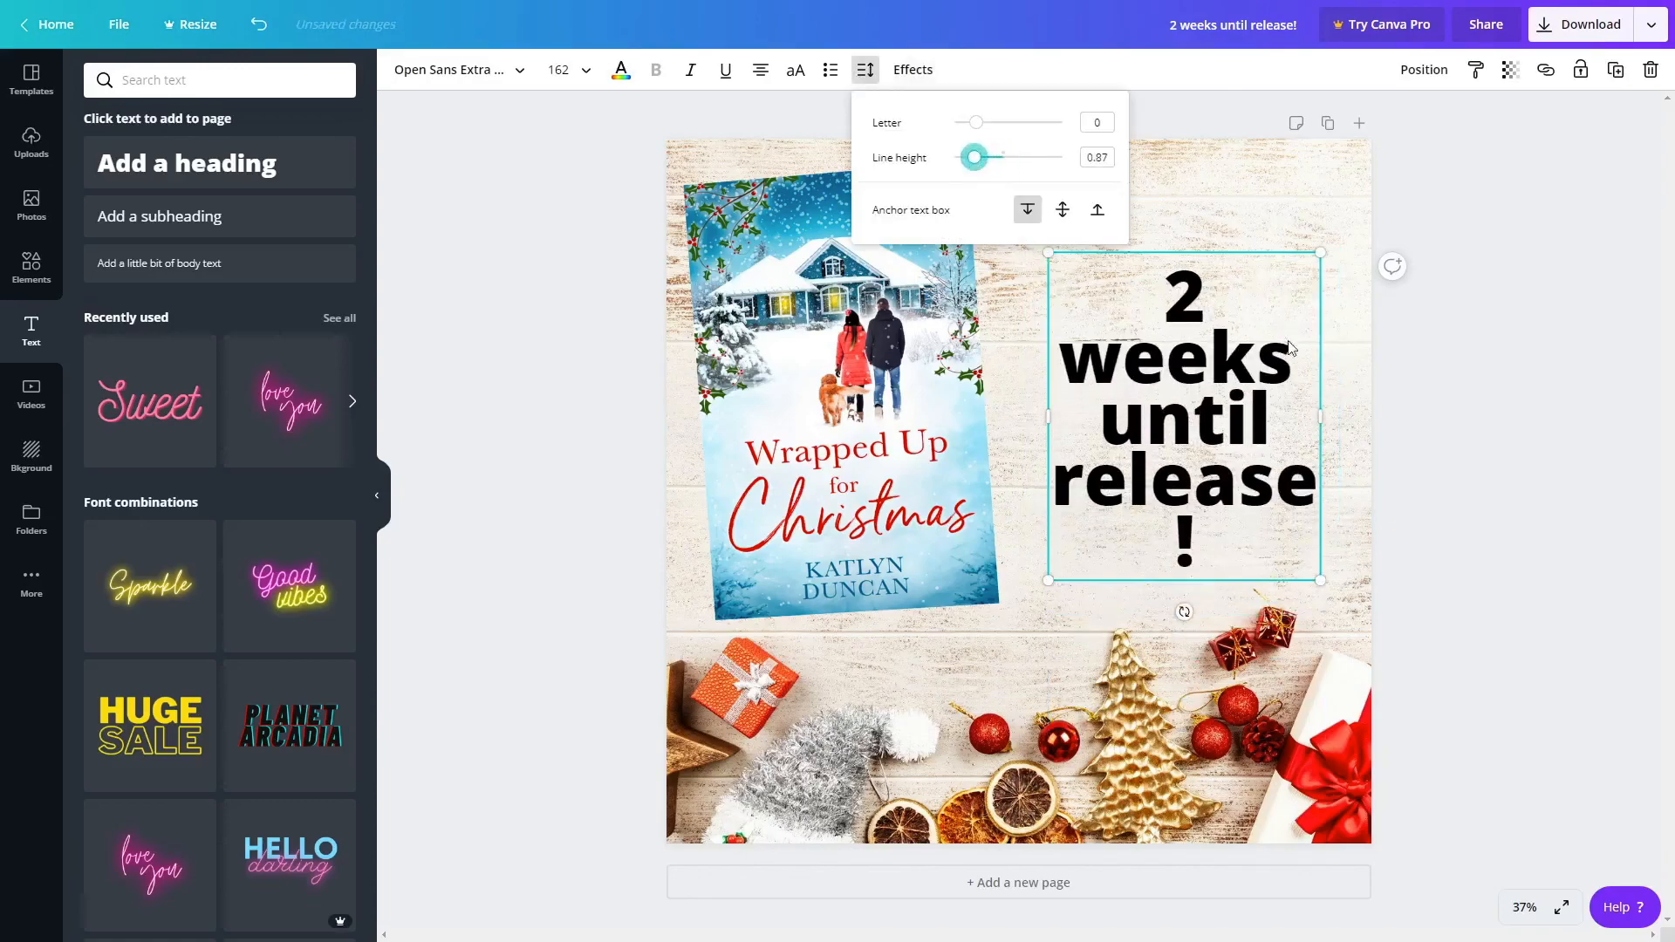
left_click_drag(1321, 412, 1356, 414)
left_click(1237, 389)
Color the heading red from the photo's palette and tilt it slightly clockwise.
left_click(620, 70)
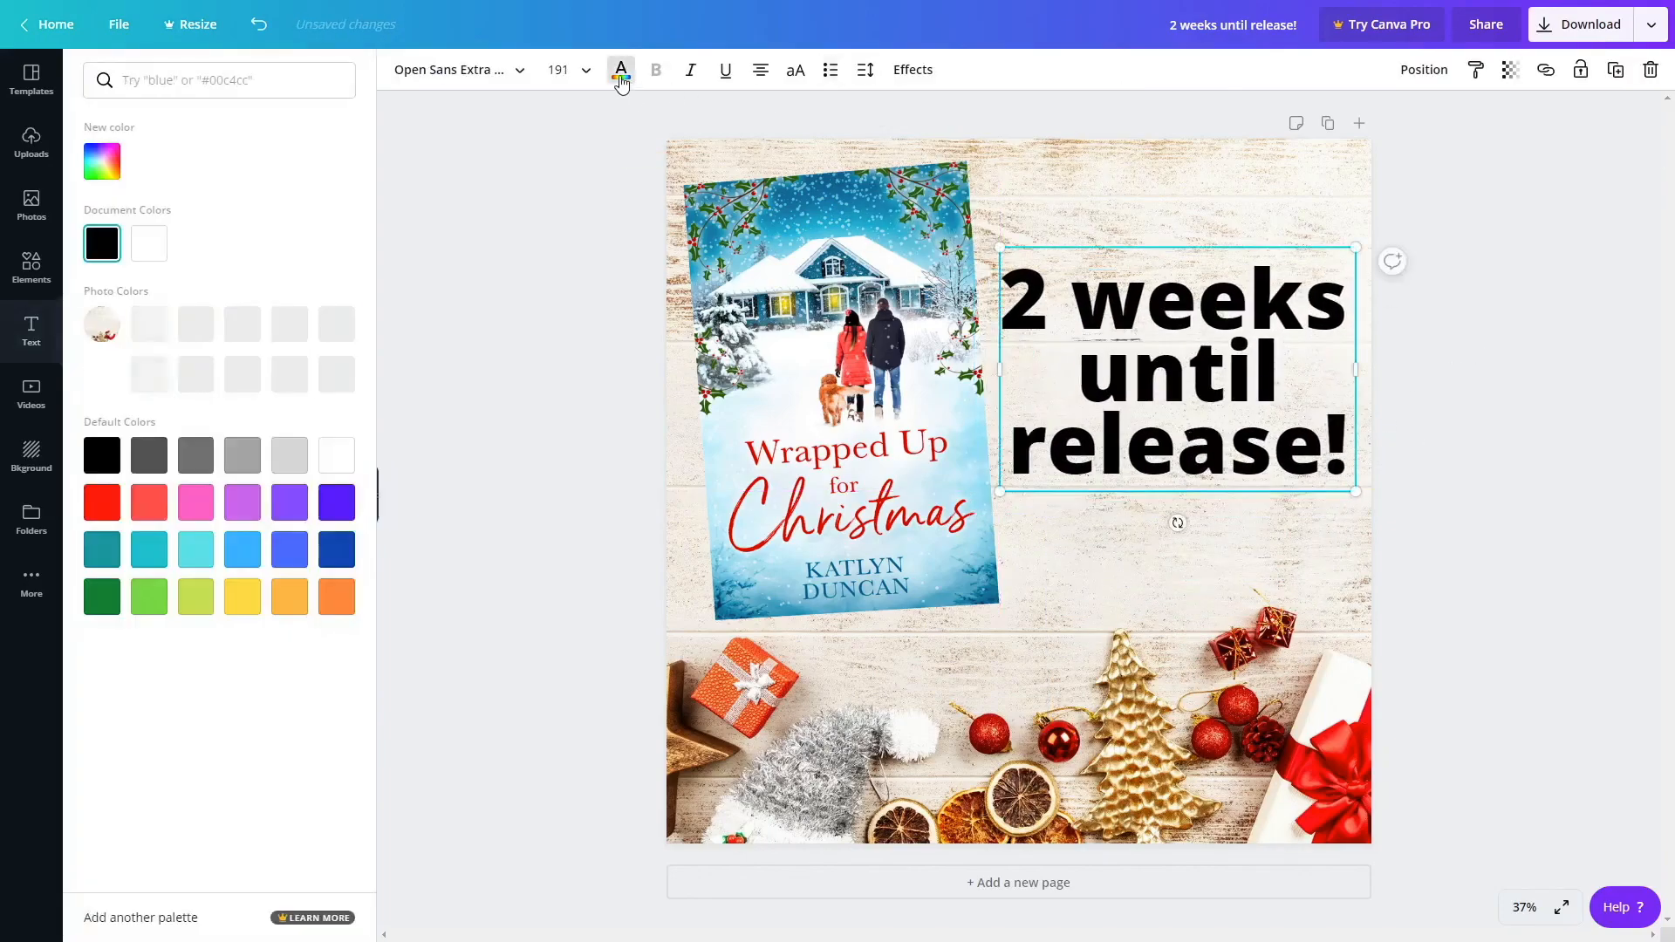
left_click(337, 324)
left_click(200, 331)
left_click(150, 375)
left_click(242, 377)
left_click(289, 375)
left_click_drag(1177, 522, 1171, 522)
Set the heading's font to Libre Baskerville and nudge the heading down slightly.
left_click(453, 69)
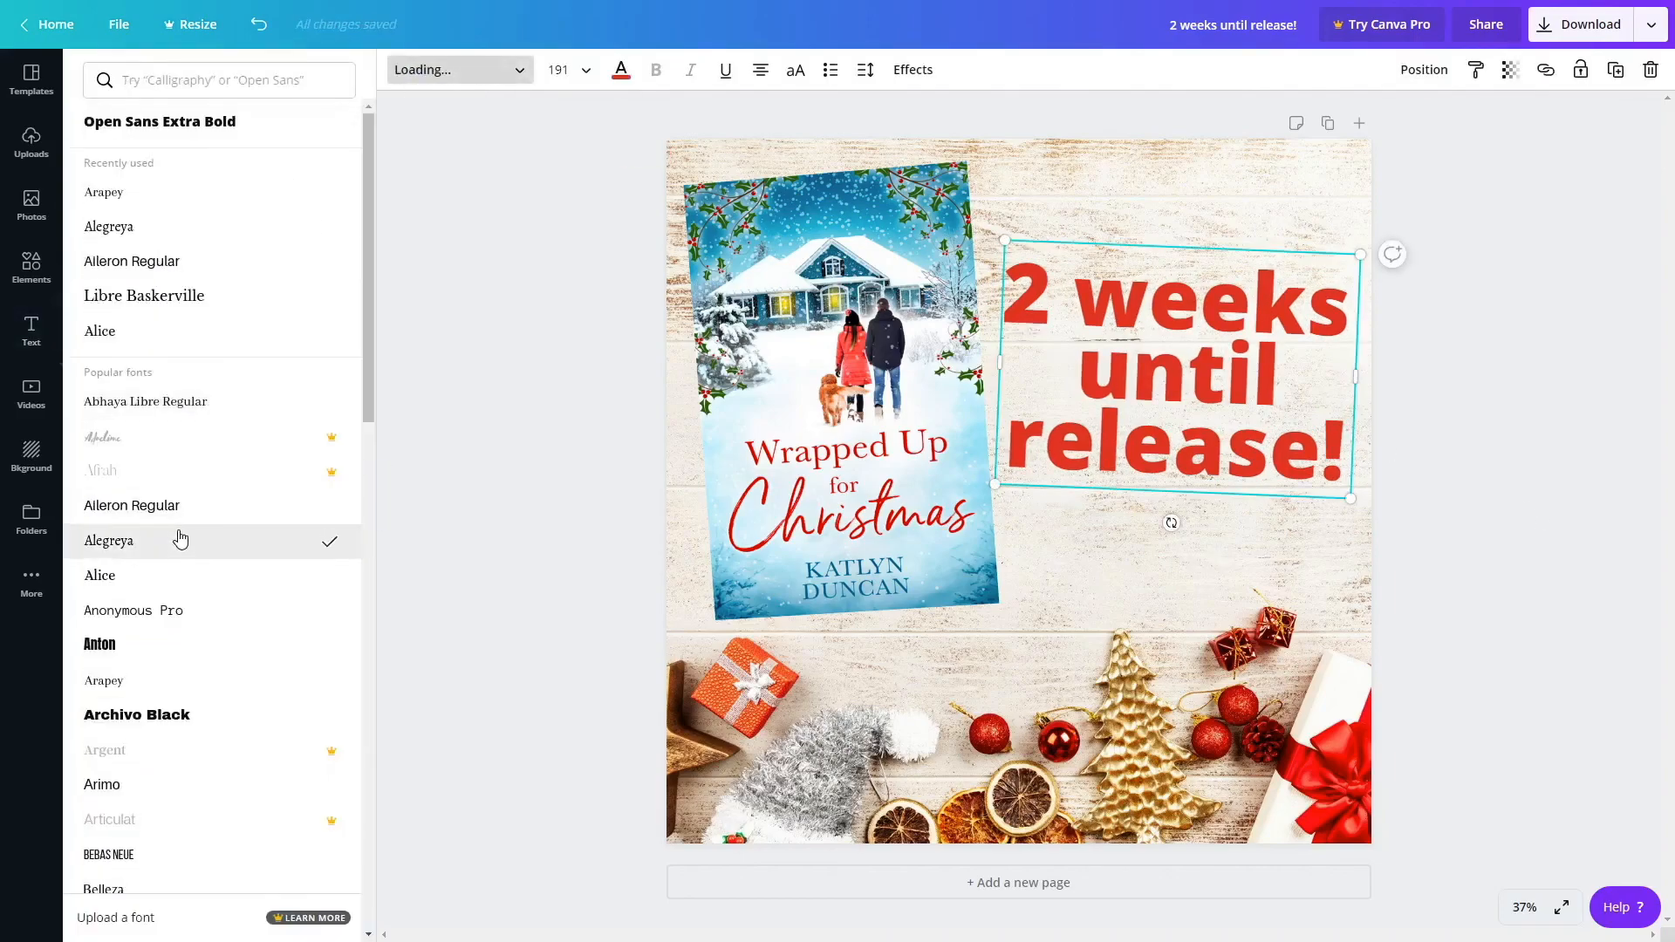
left_click(149, 576)
scroll(172, 600, "down", 6)
scroll(172, 600, "down", 10)
left_click(172, 555)
left_click_drag(1285, 428, 1282, 444)
Duplicate the page and change the copy's heading to "1 week until release!".
left_click(1328, 123)
double_click(1064, 322)
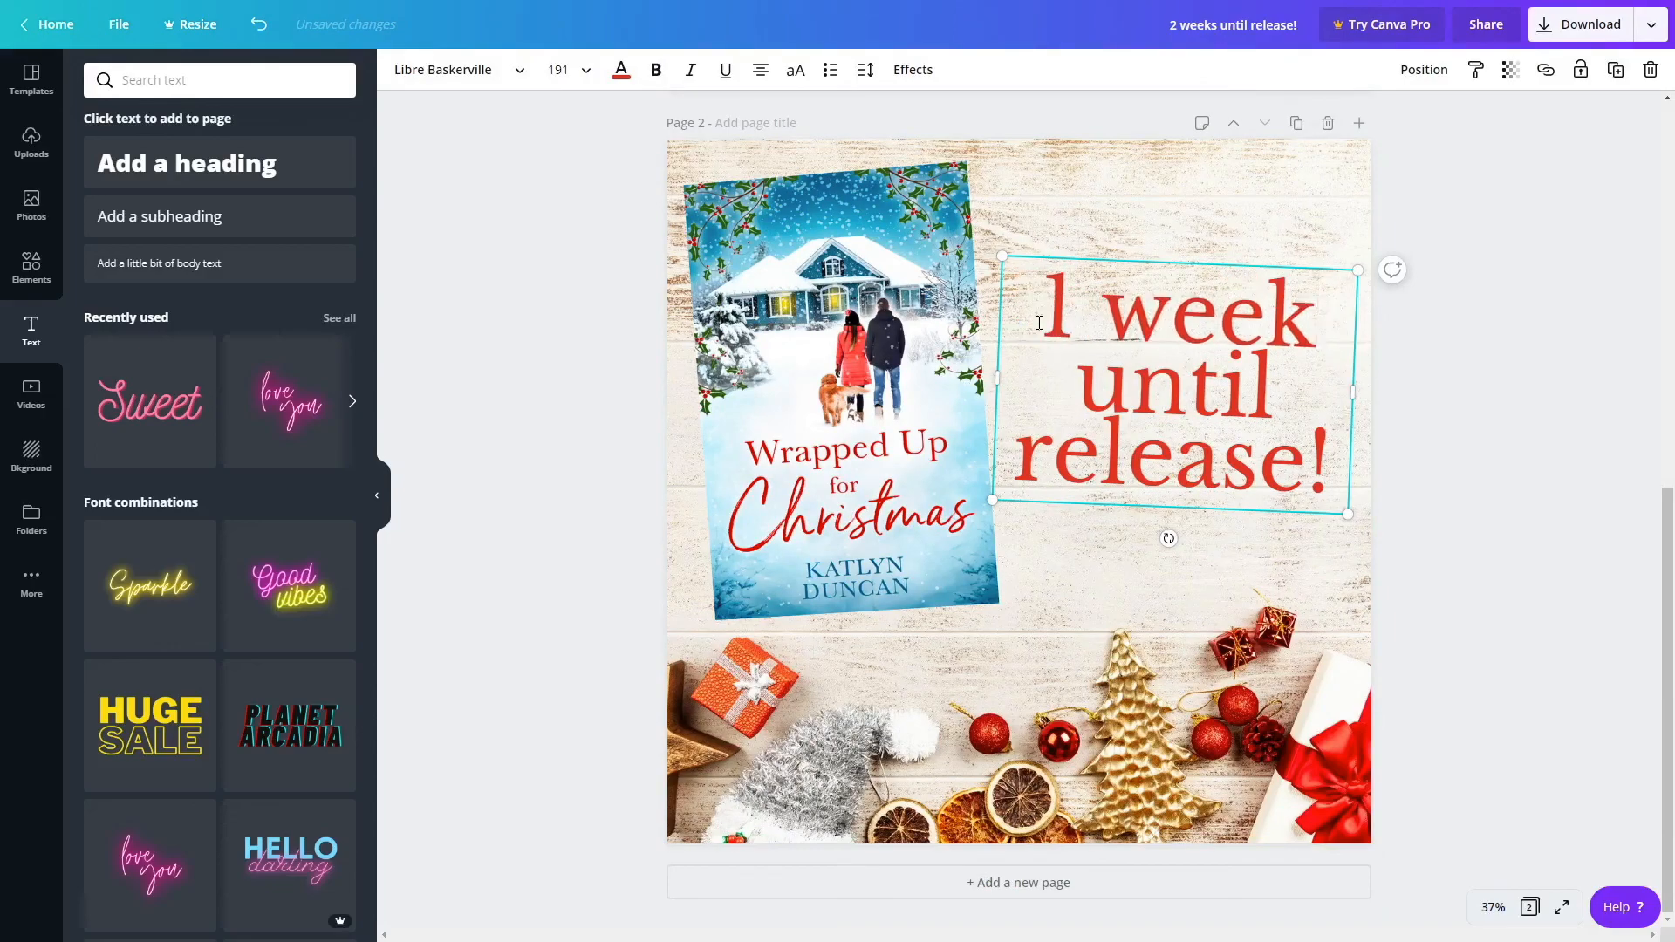
Replace page 2's background with the garland and candy cane photo from a "christmas" search, and move the cover and heading down.
left_click(41, 222)
type("christmas")
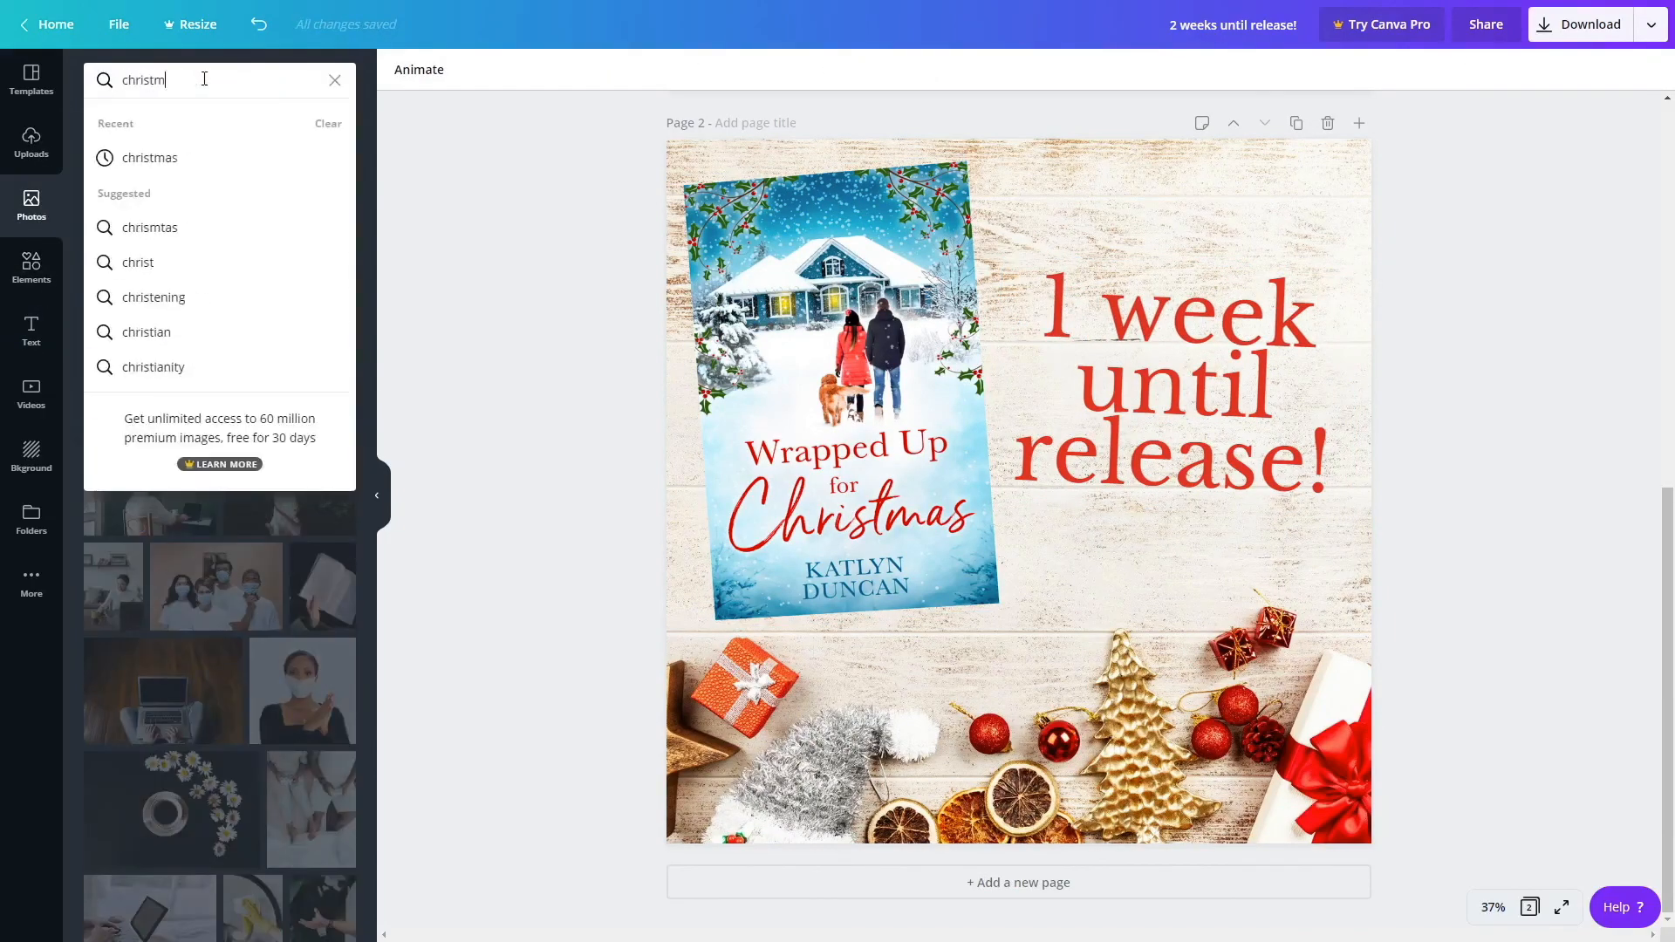
key("Return")
left_click_drag(290, 820, 715, 740)
left_click_drag(790, 456, 792, 655)
left_click_drag(1156, 433, 1157, 641)
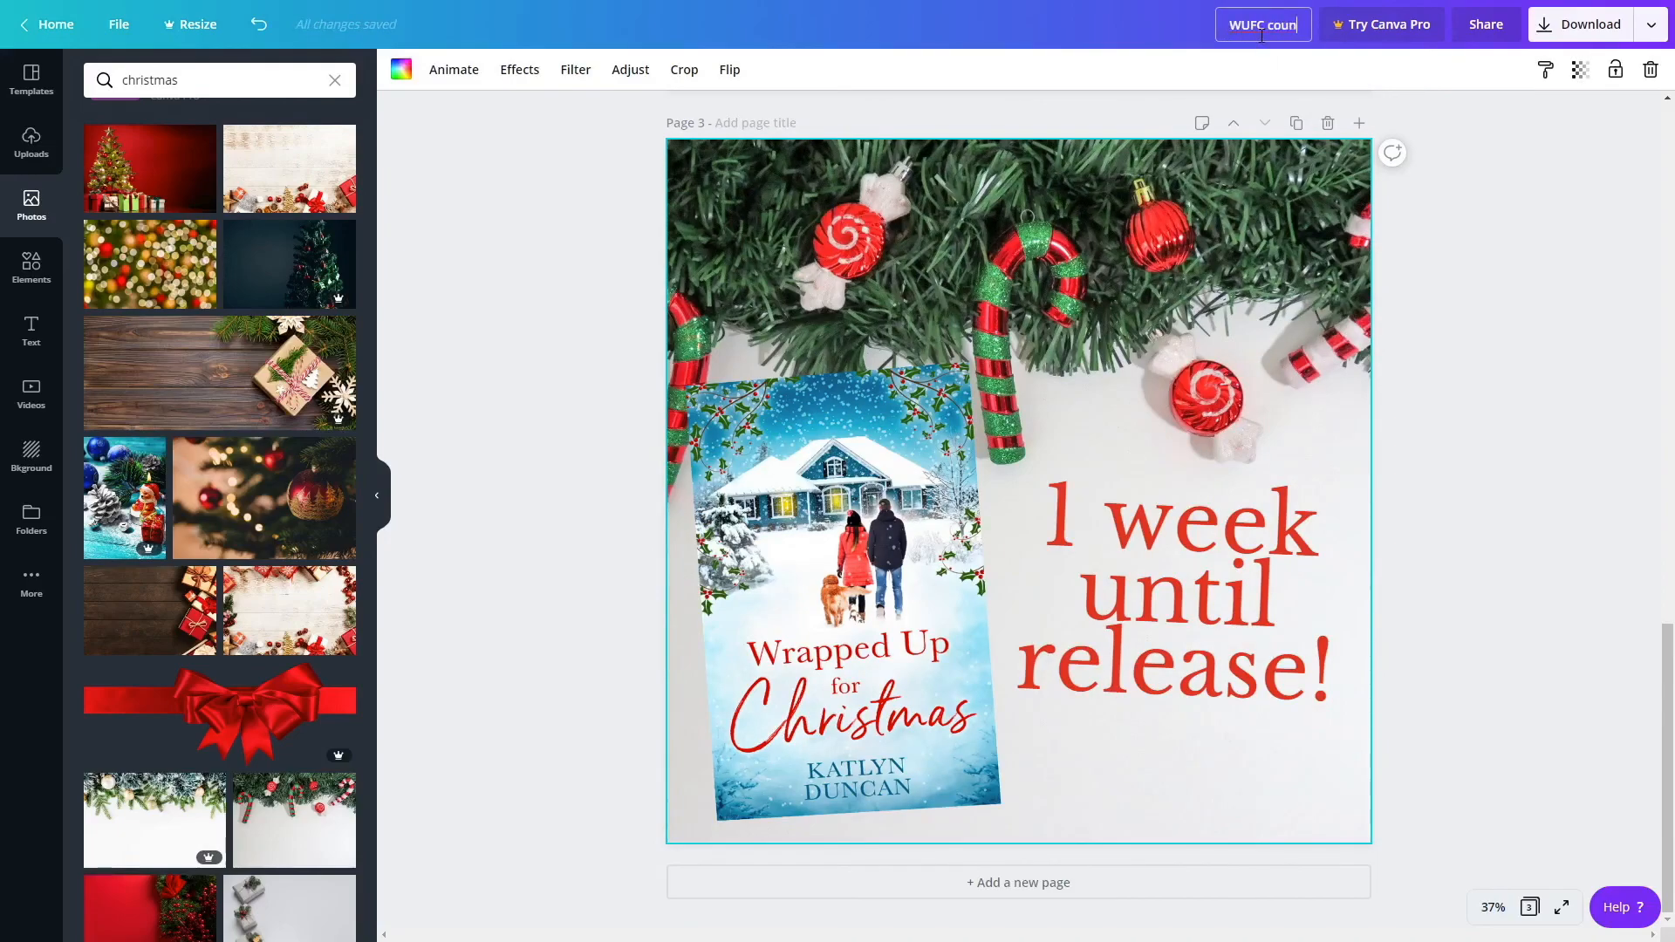
Duplicate the page and name the design "WUFC countdown to release Instagram".
left_click(1222, 108)
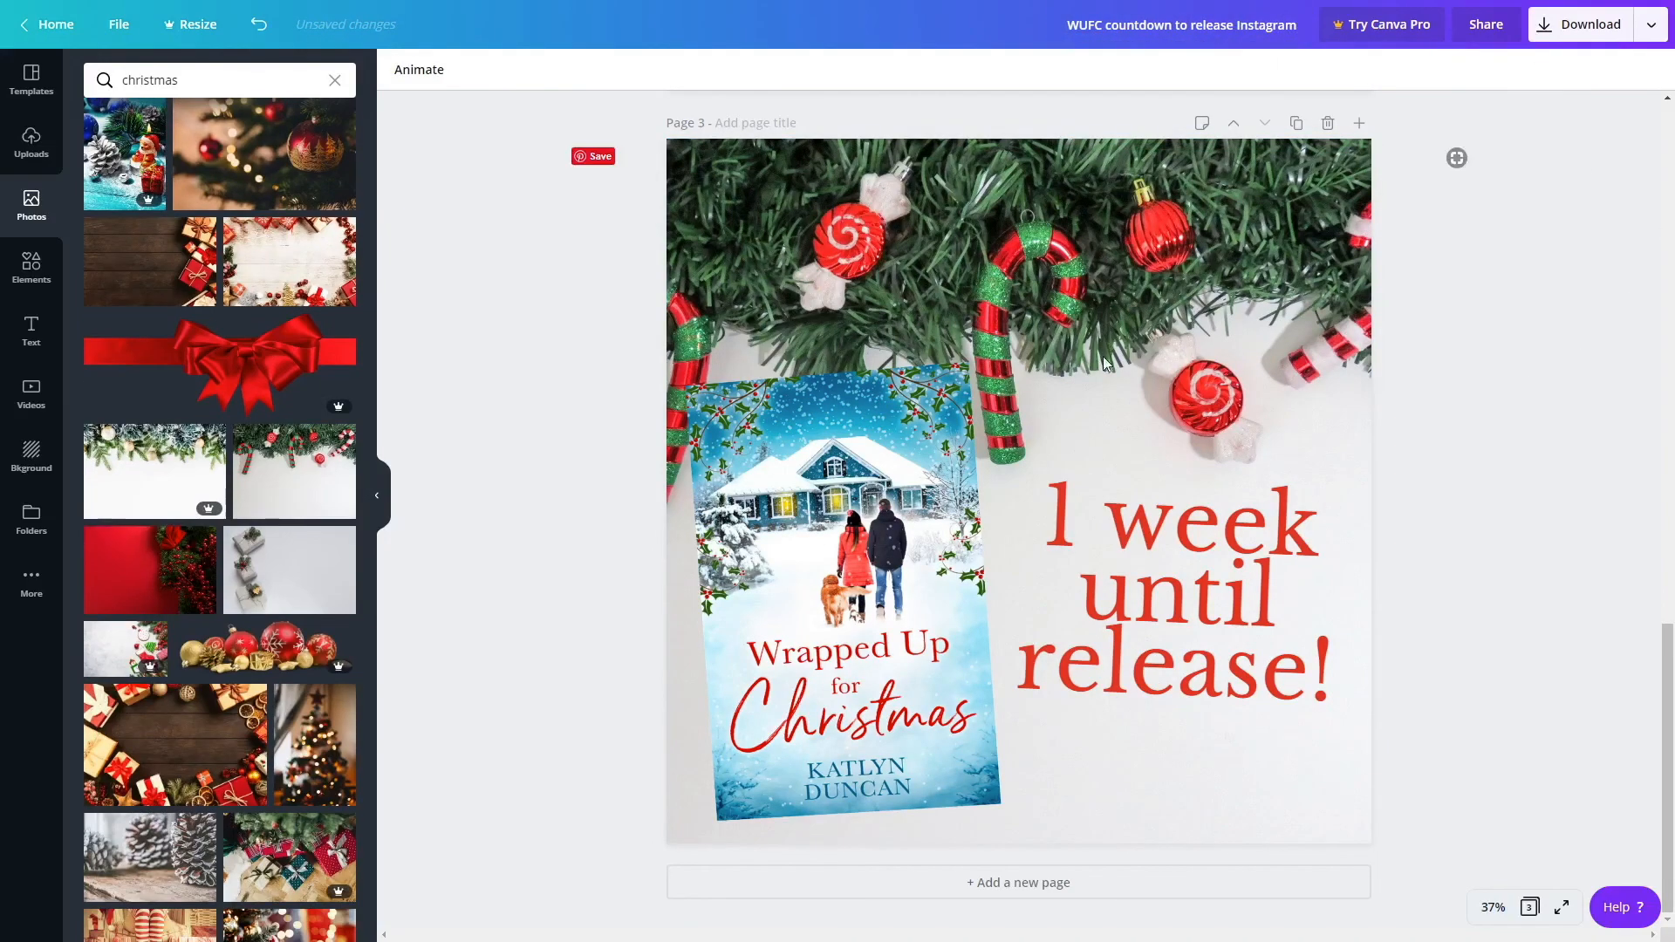
Replace page 3's background with the white wood, snowflake and pine cone photo and flip it vertically.
scroll(211, 594, "down", 10)
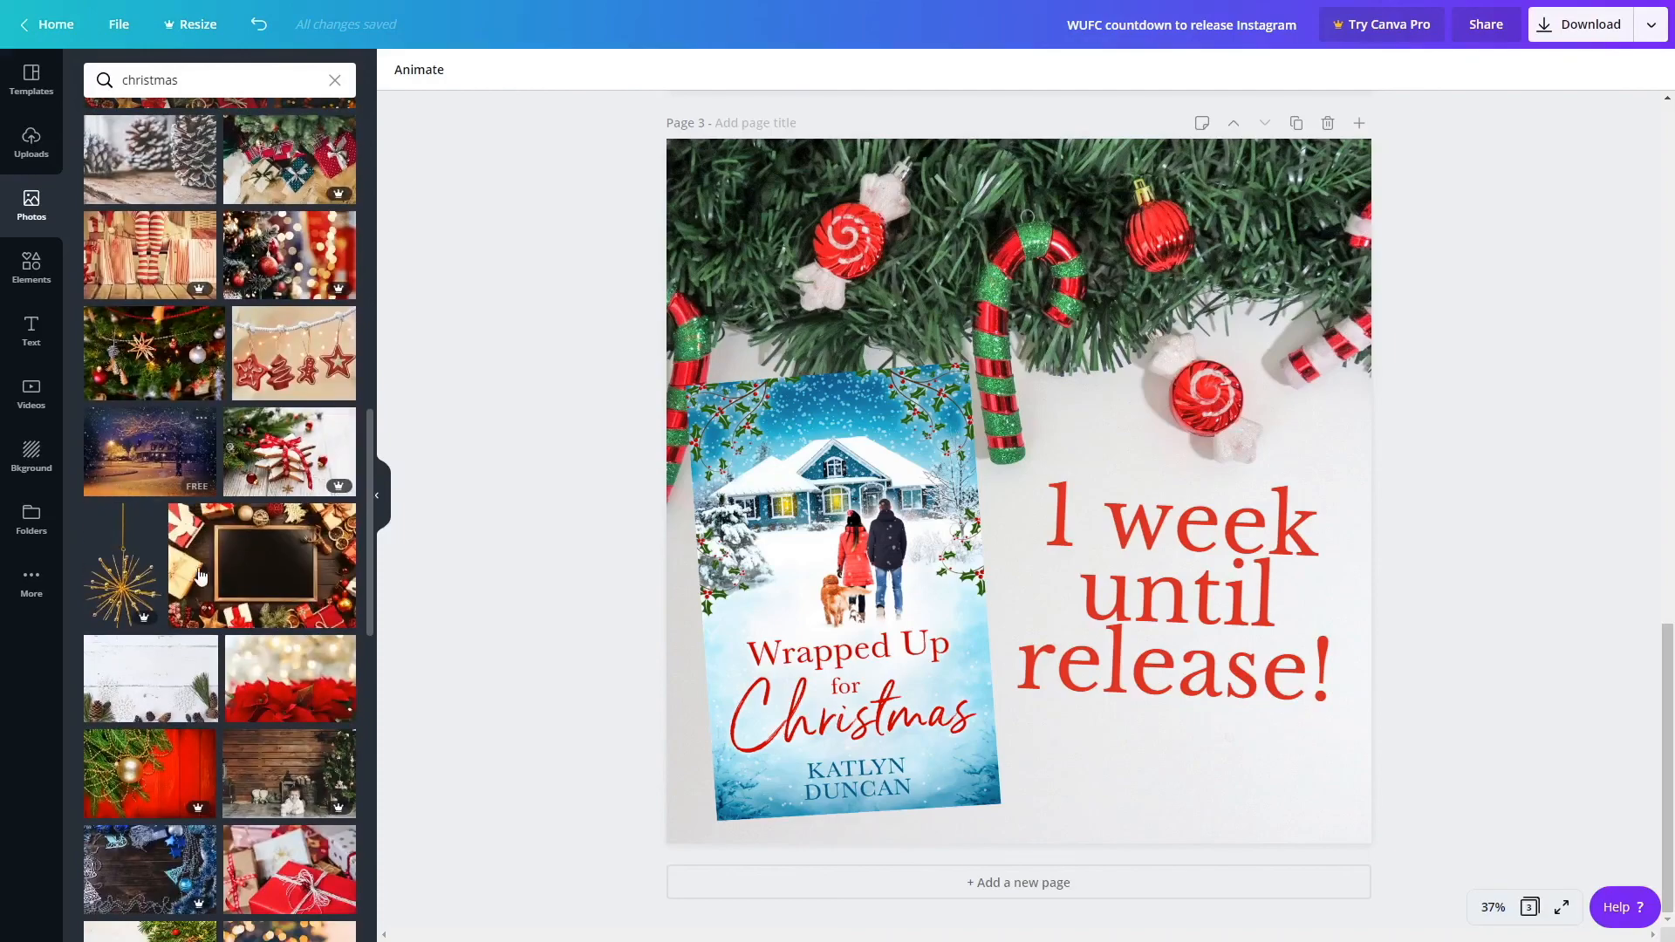
left_click_drag(621, 635, 768, 611)
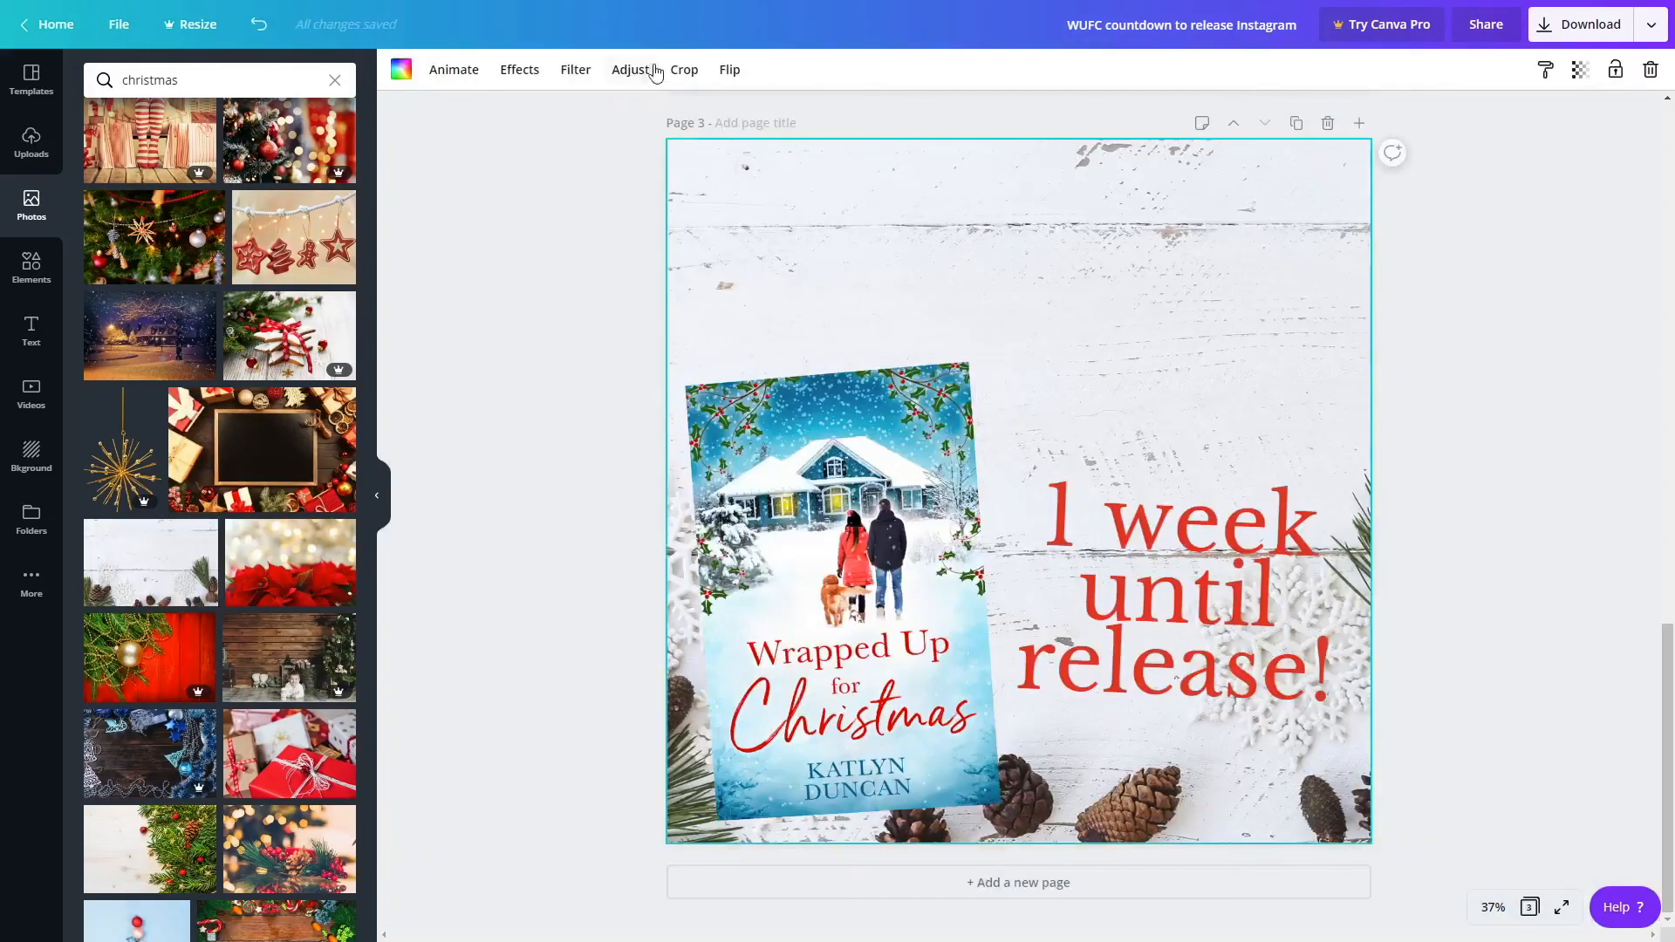
left_click(733, 69)
left_click(767, 149)
Change page 3's heading to "5 days until release!".
left_click(1147, 587)
left_click(1147, 587)
left_click_drag(1317, 532, 1040, 501)
type("5 days")
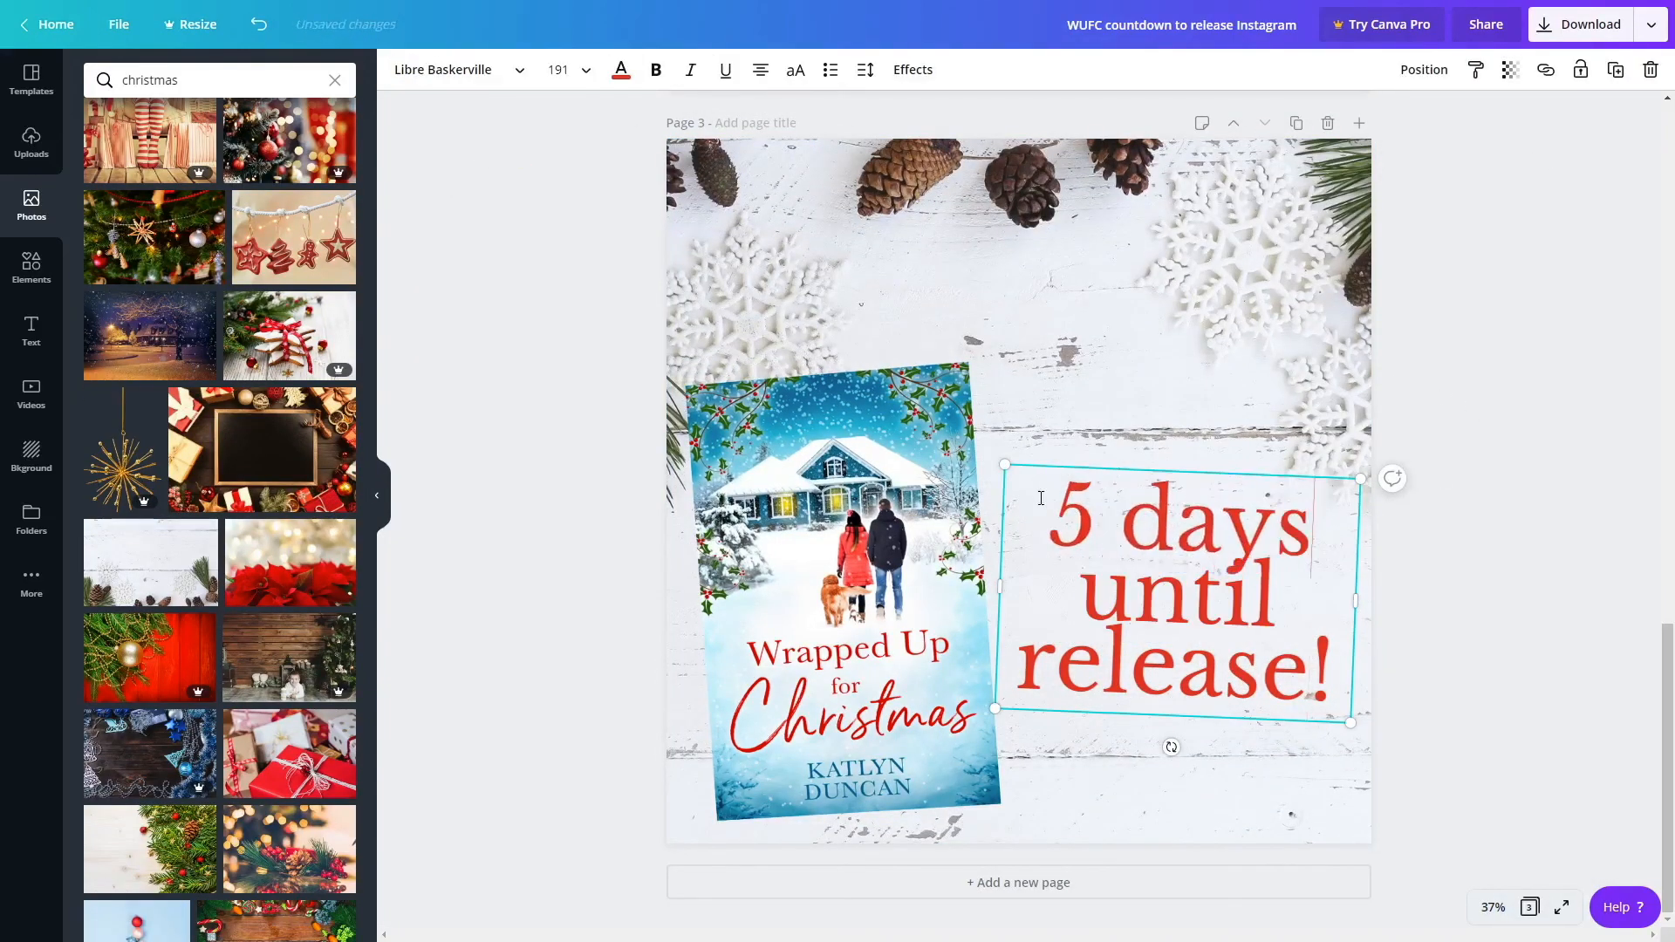
Increase the heading's line height and move the book cover and heading up toward the page's middle.
left_click(867, 71)
left_click_drag(974, 157, 991, 158)
left_click_drag(1215, 629, 1210, 576)
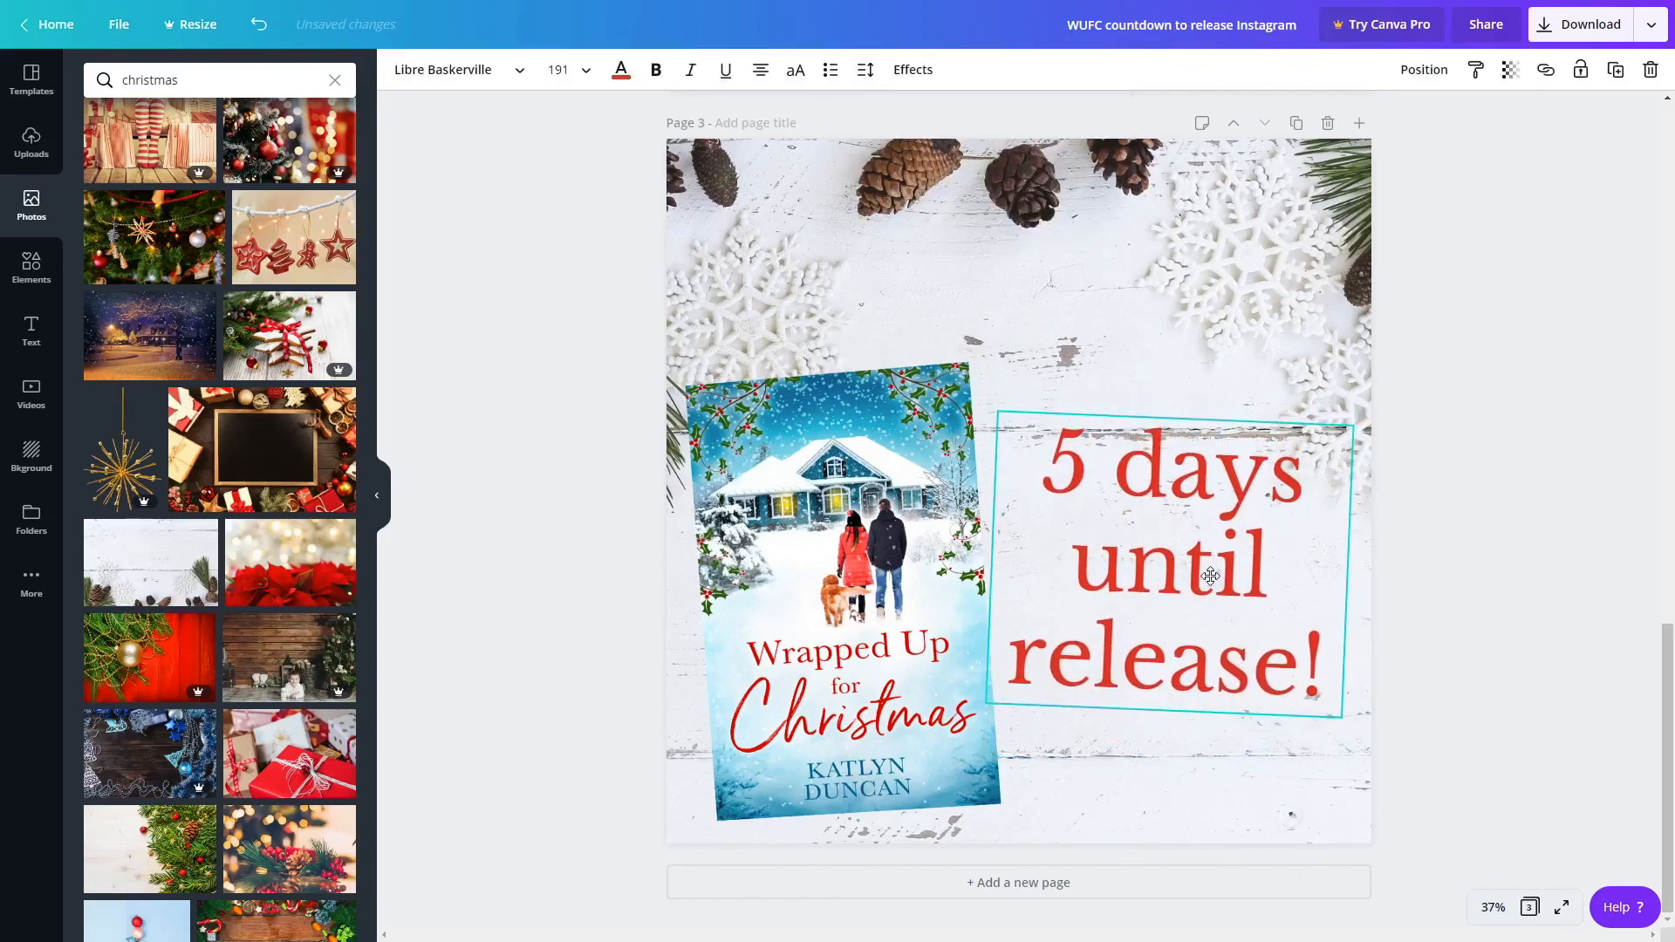
left_click_drag(860, 559, 857, 456)
left_click_drag(1178, 558, 1178, 484)
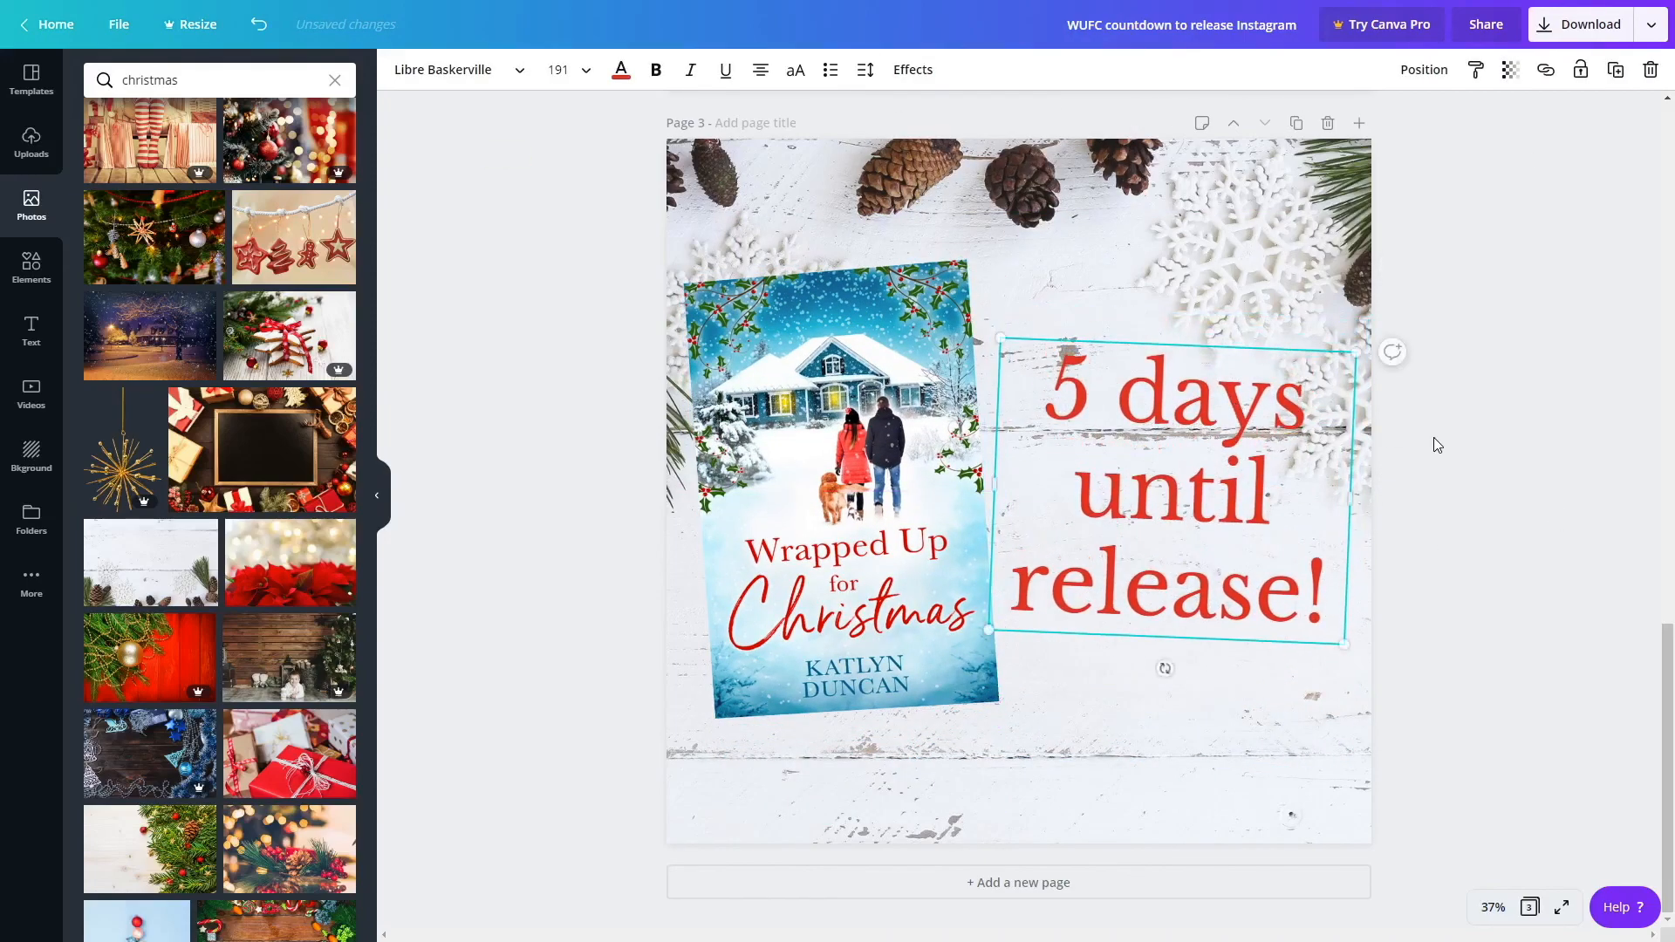
Duplicate the page and use the Santa-hat pine trees photo as its background, shifted to show one tree beside the cover.
scroll(192, 534, "down", 10)
left_click_drag(262, 449, 835, 209)
double_click(835, 210)
left_click_drag(835, 209, 1039, 209)
left_click(1396, 210)
Set the background photo's transparency to 56.
left_click(1221, 210)
left_click(1580, 69)
left_click_drag(1528, 116, 1481, 126)
Change the heading to "3 days until release!" and apply a black Shadow effect with transparency 100.
left_click(1090, 402)
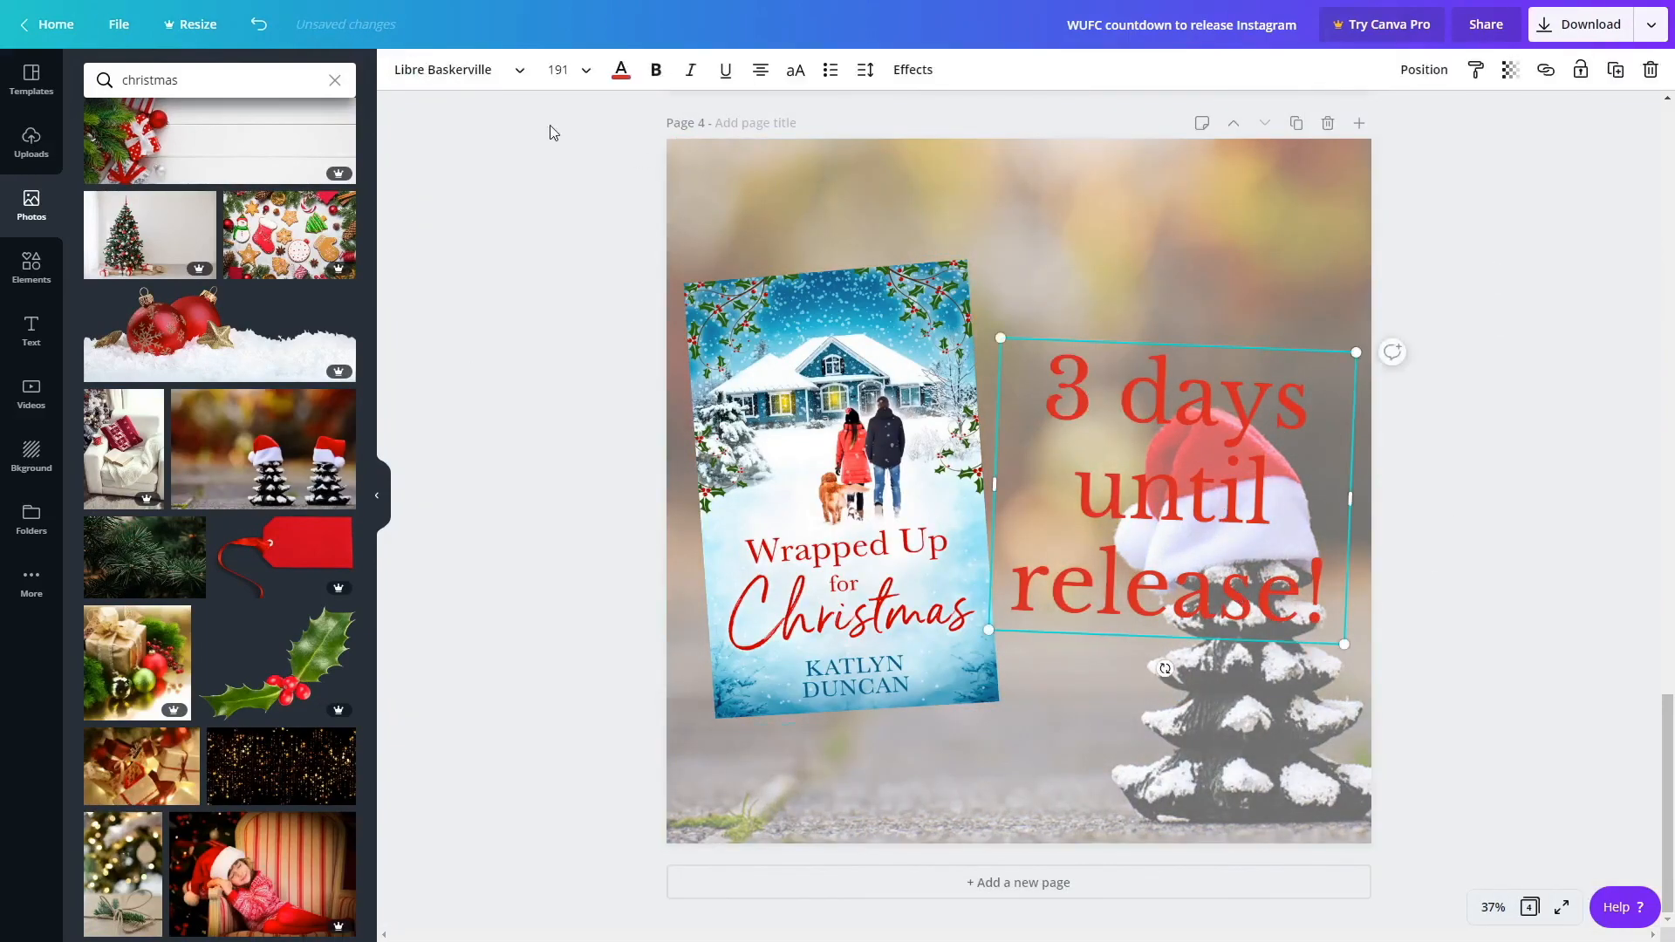
left_click(913, 69)
left_click(219, 112)
left_click(340, 391)
left_click_drag(192, 363, 398, 371)
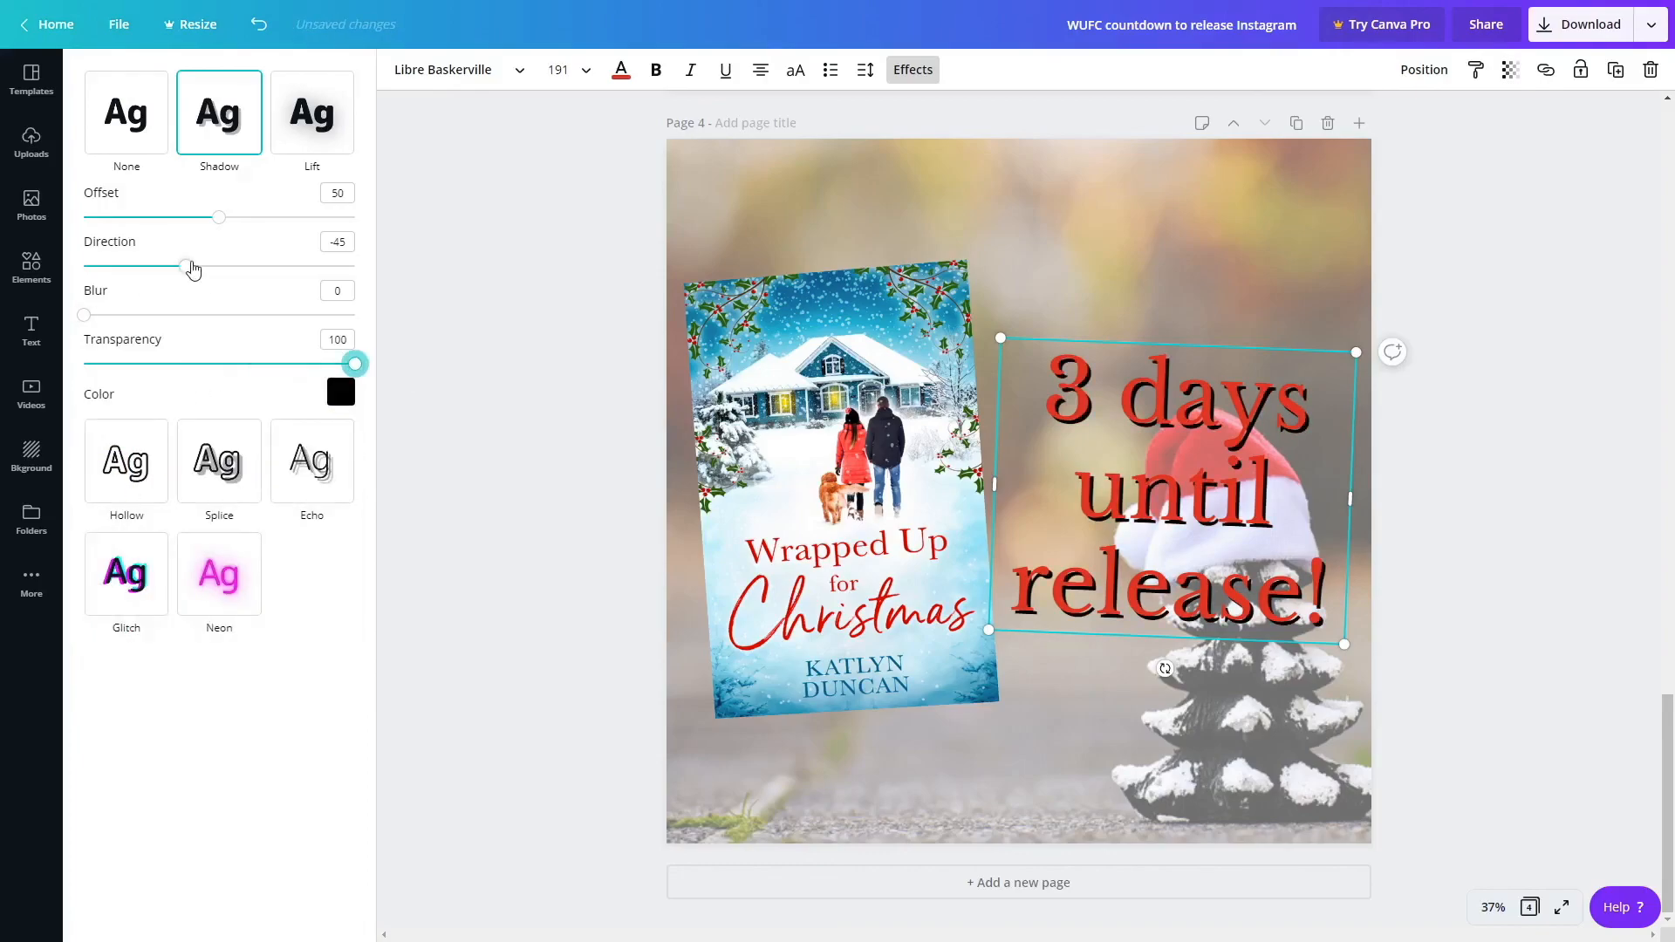
On a duplicate page, change the heading to "1 day until release!" and set the white ornaments photo as background.
left_click(1216, 493)
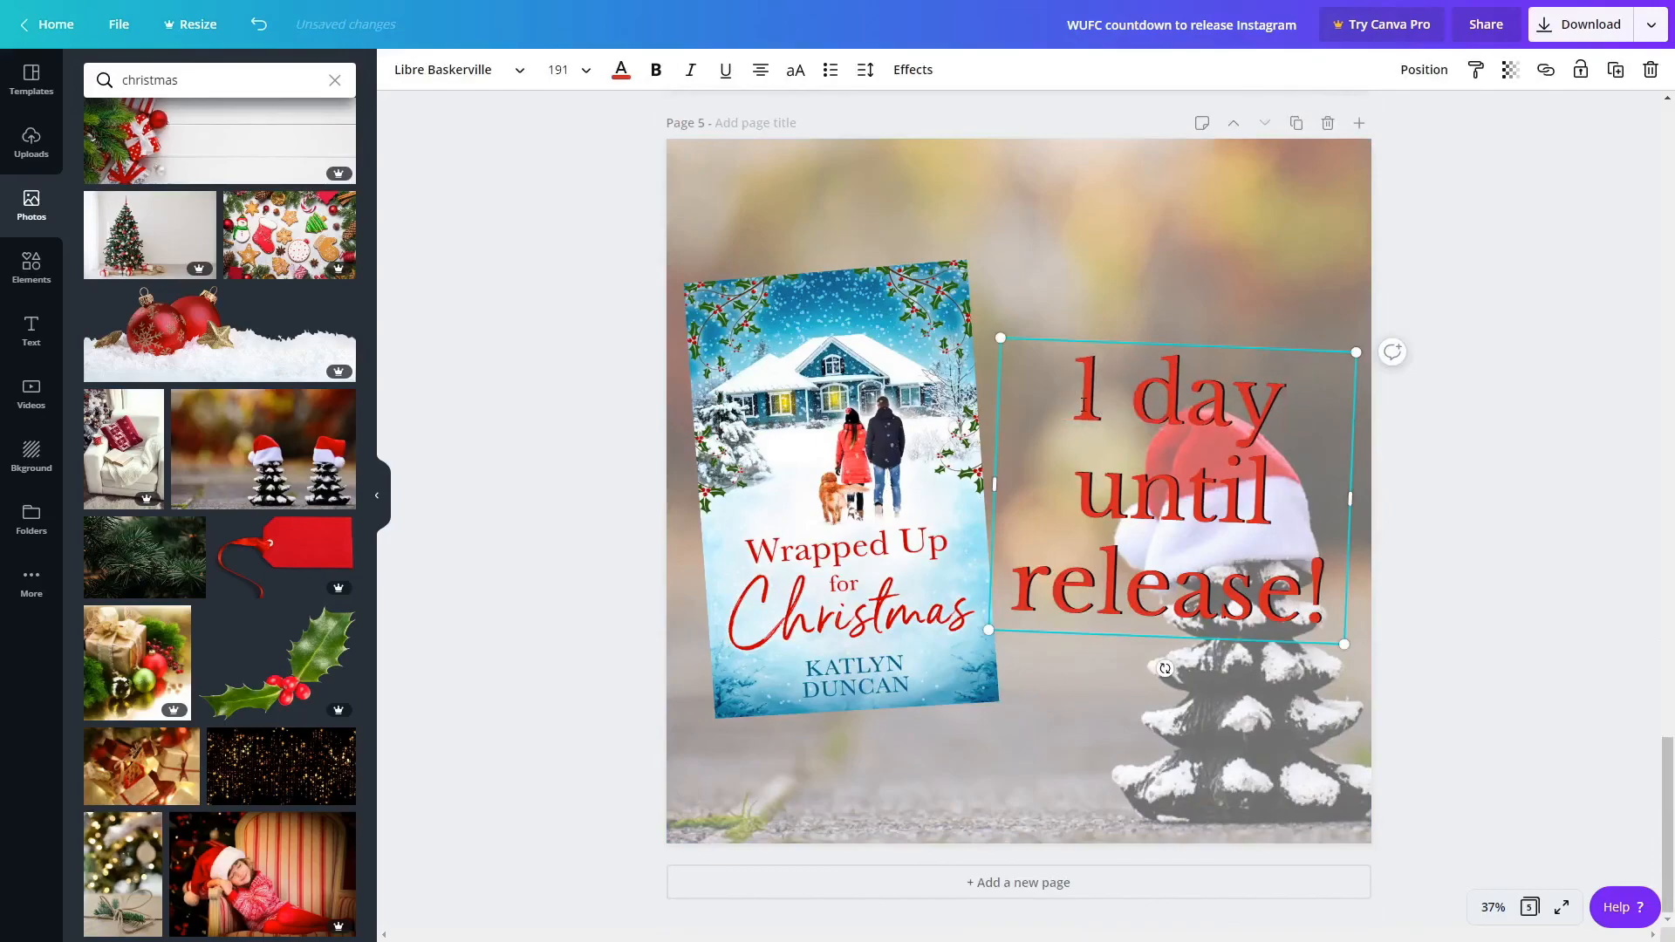
scroll(186, 594, "down", 6)
left_click_drag(288, 602, 808, 205)
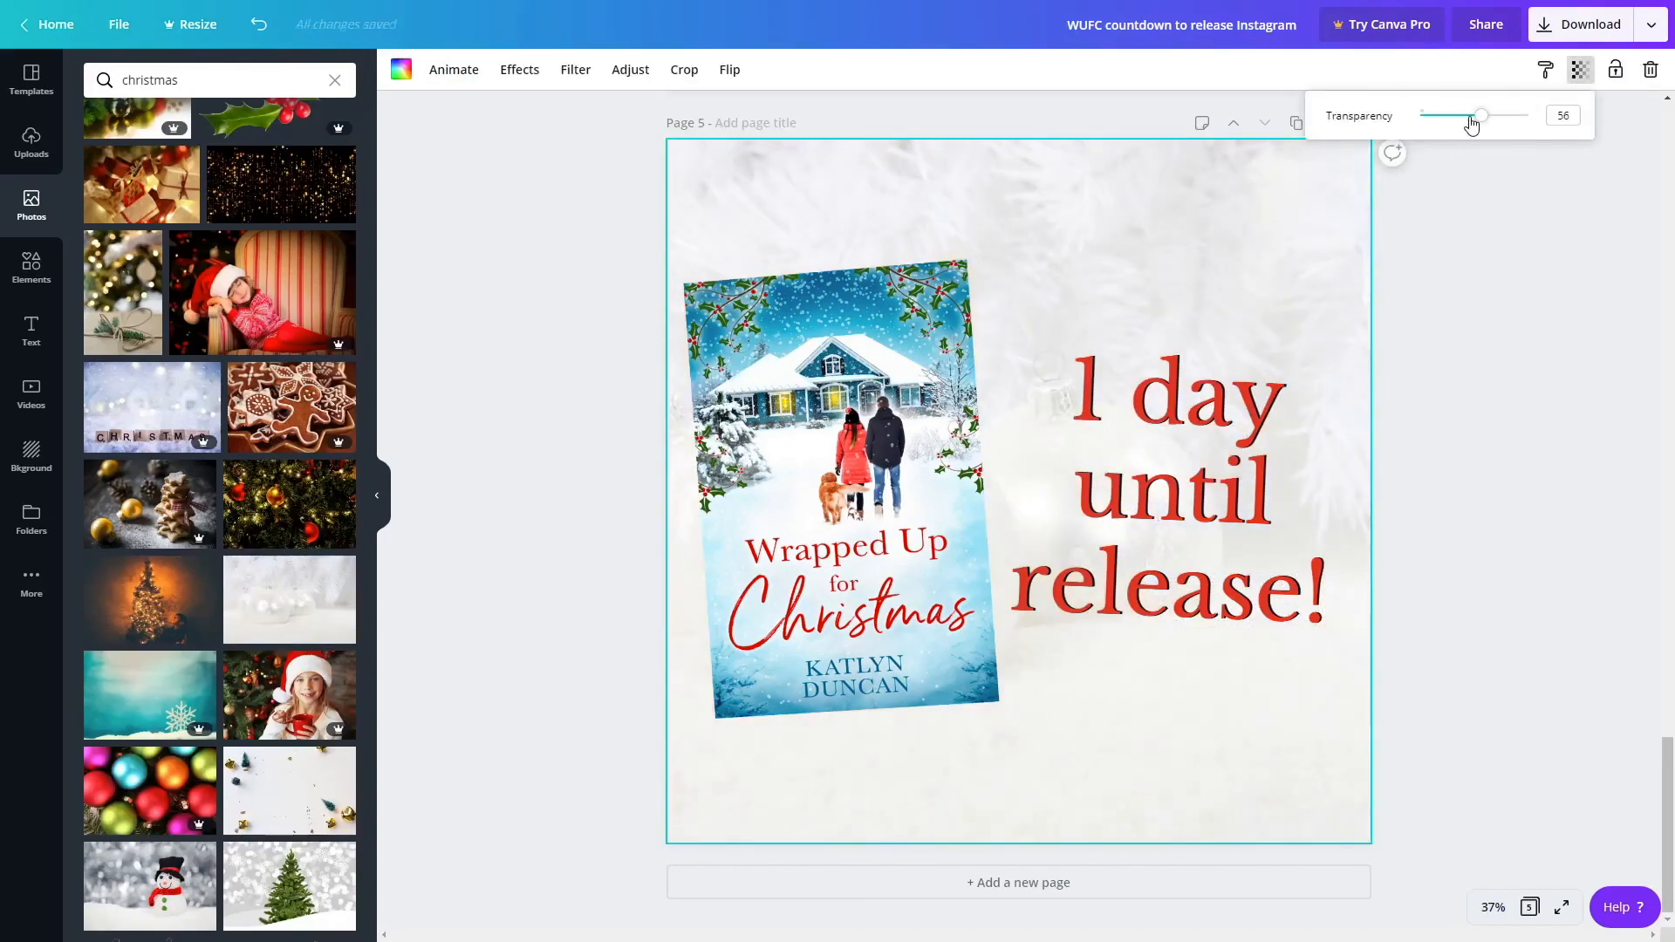
Make the background photo more opaque and shift it within the page to bring the white ornaments into frame.
left_click_drag(1472, 124, 1545, 120)
double_click(1122, 719)
left_click_drag(1122, 718, 1103, 636)
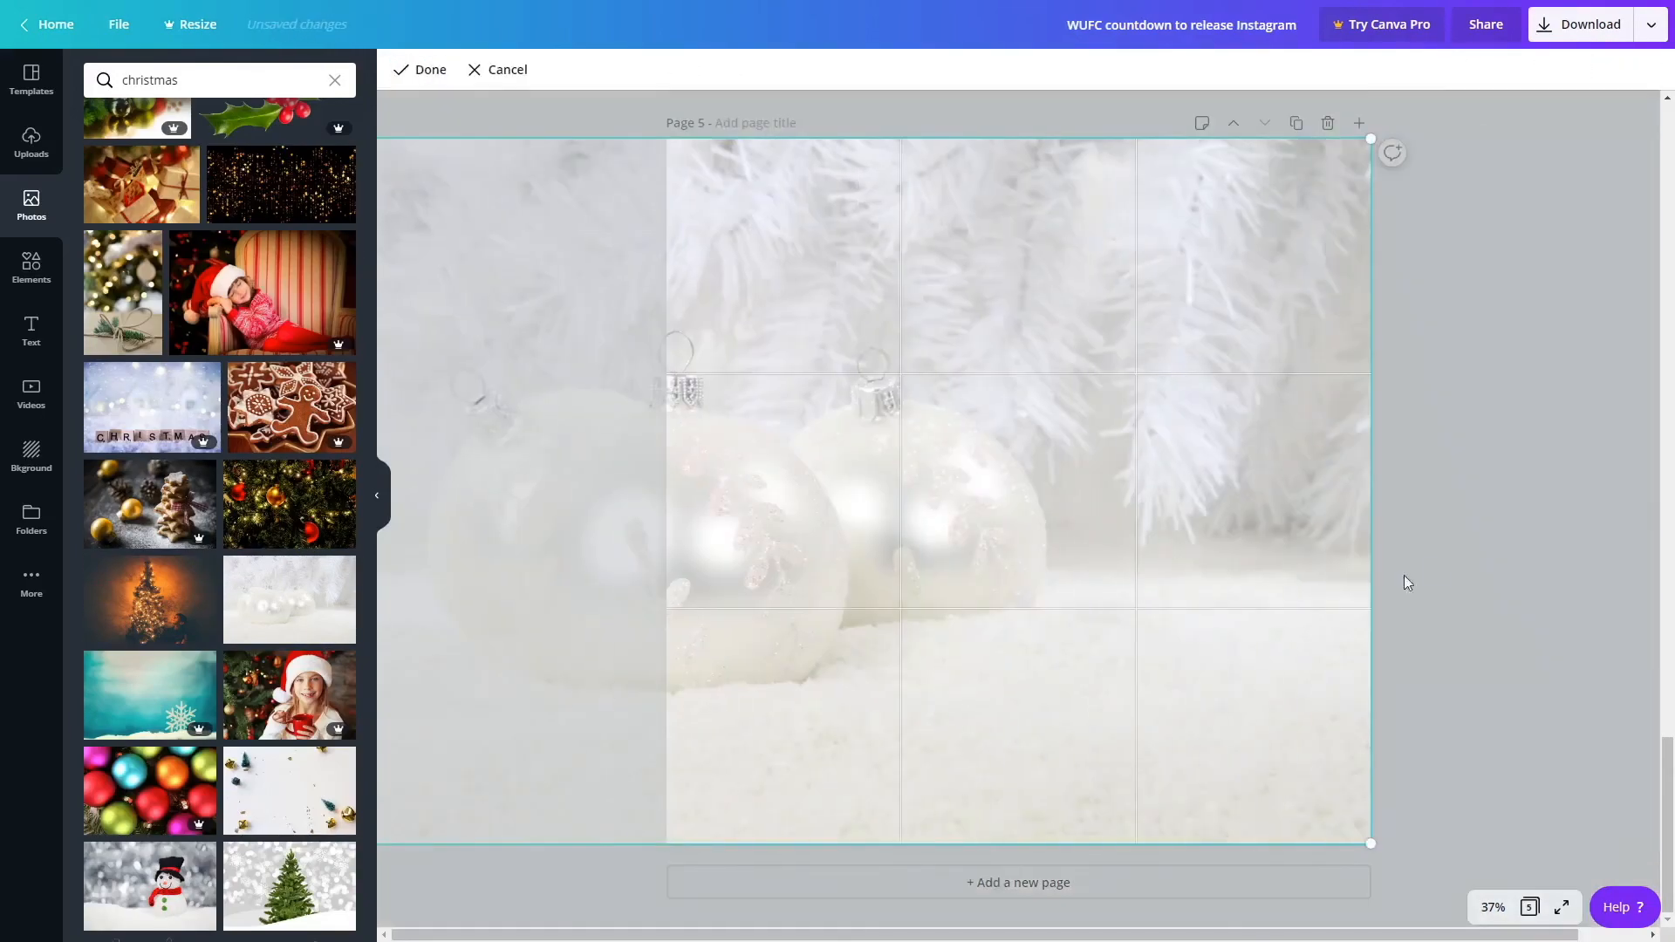
left_click(420, 68)
Swap the positions of the book cover and heading, tilting the heading counterclockwise and the cover clockwise.
left_click_drag(807, 541, 1298, 541)
left_click_drag(1170, 502, 851, 502)
left_click_drag(841, 676, 868, 676)
left_click(1296, 586)
left_click_drag(1296, 586, 1142, 591)
left_click_drag(1197, 740, 1166, 731)
left_click_drag(1248, 562, 1249, 575)
left_click_drag(883, 524, 876, 524)
left_click(1442, 529)
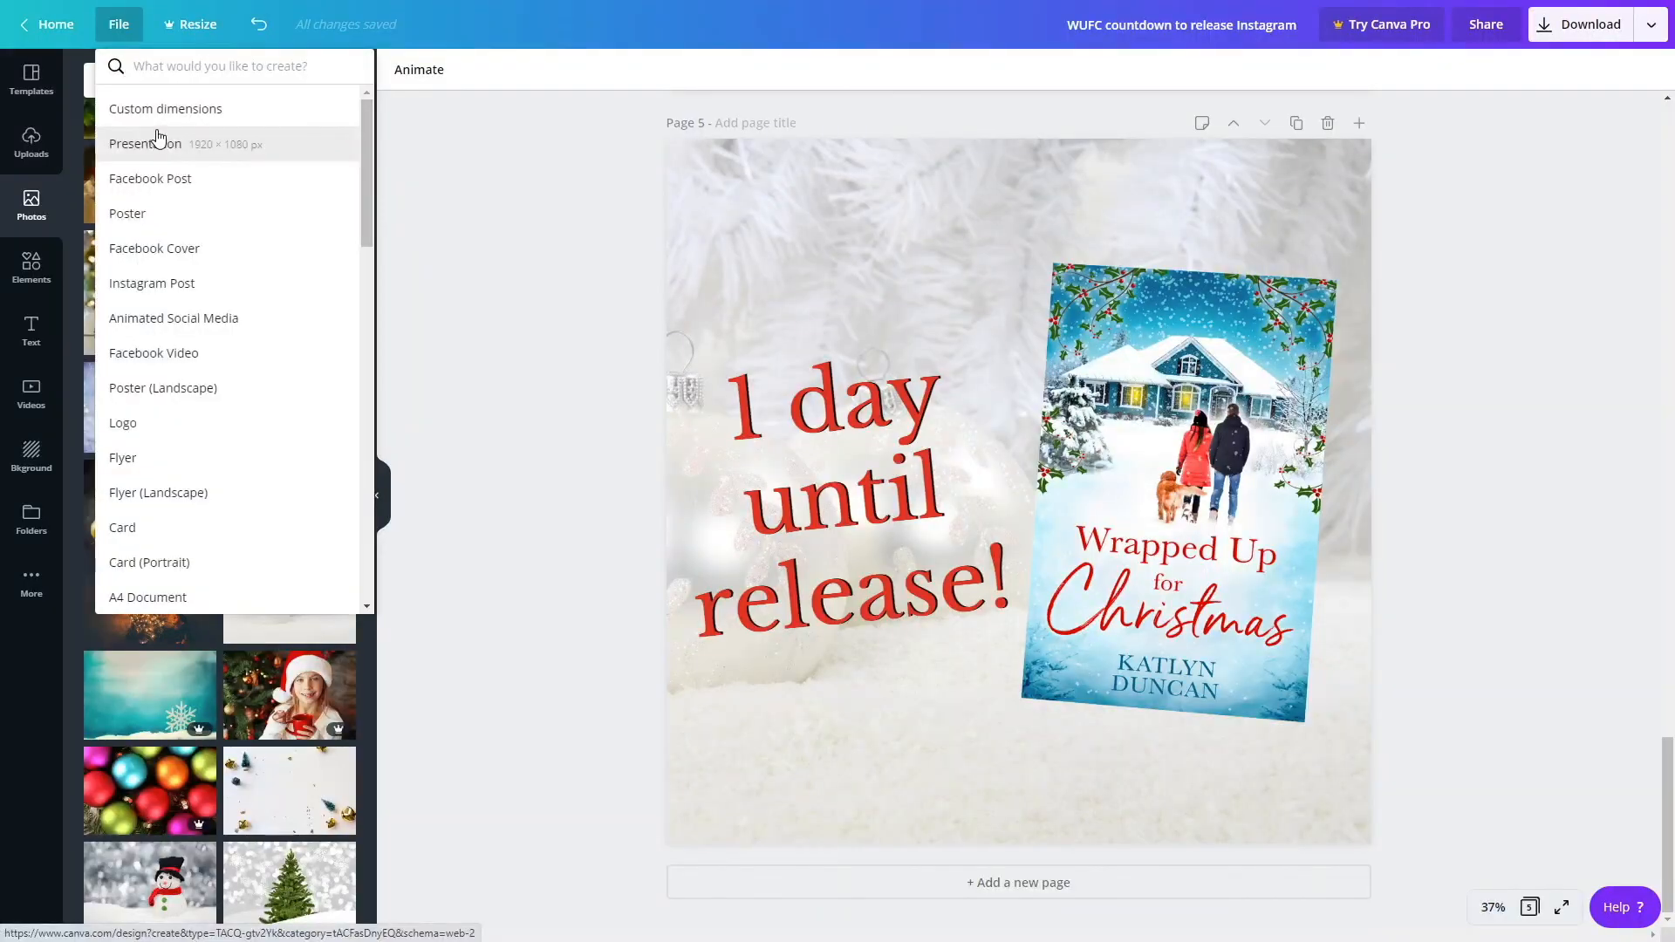
Create a new Twitter Post design and search its photos for "woman beach".
type("twitter")
left_click(209, 139)
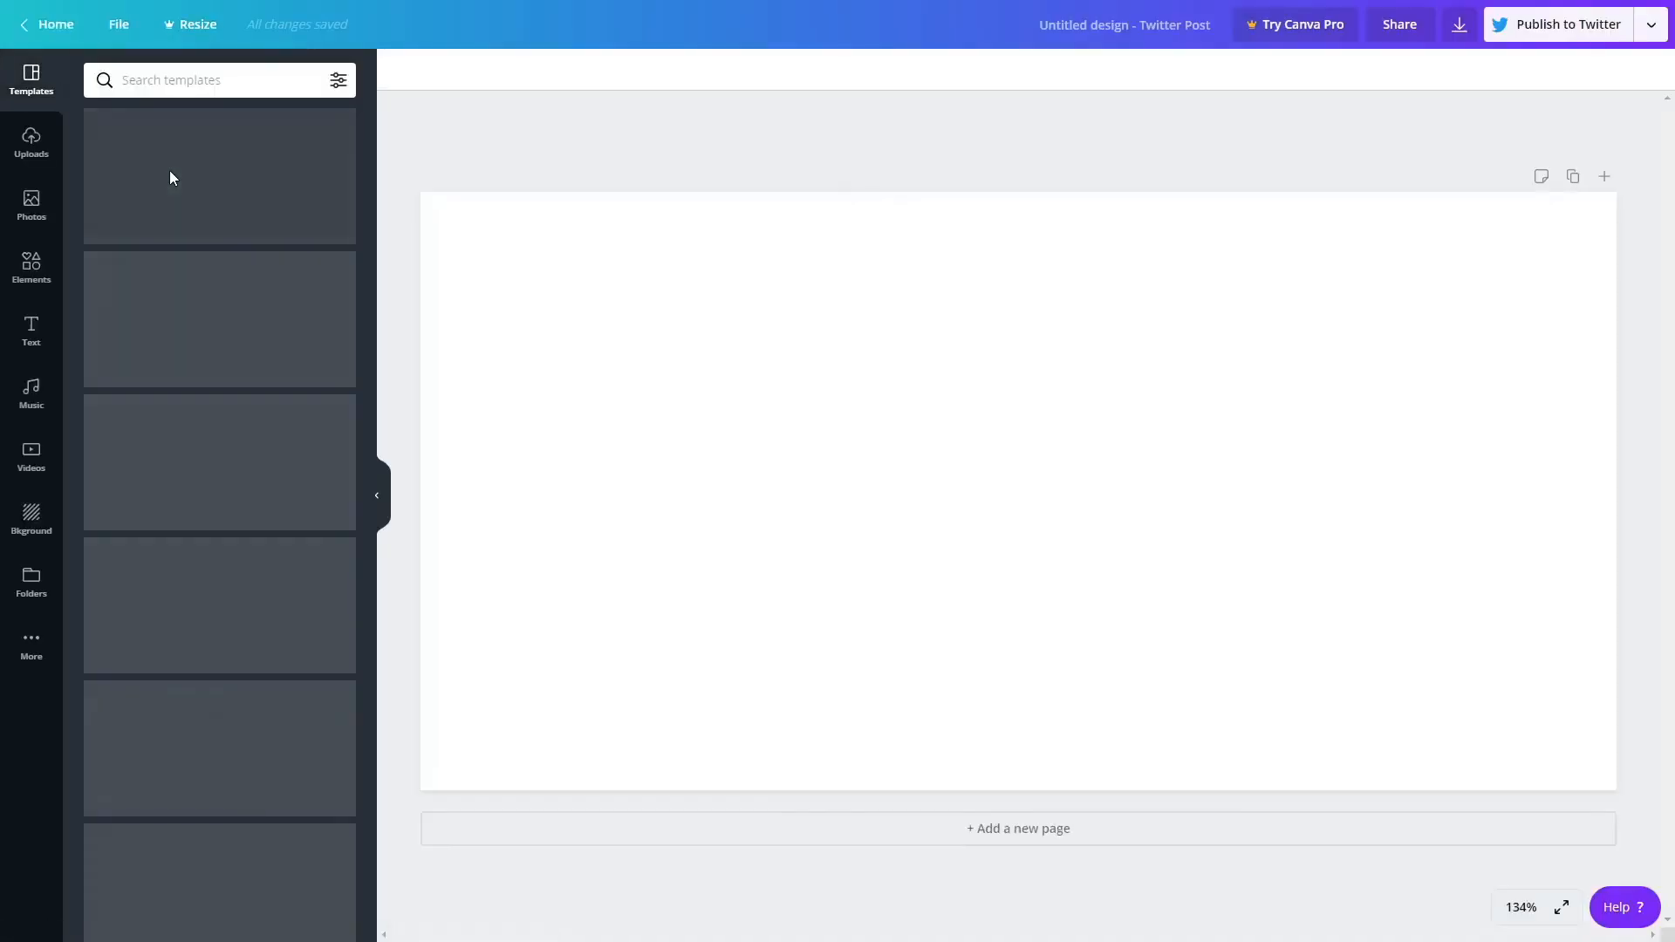
left_click(32, 205)
left_click(245, 79)
type("woman beach")
key("Return")
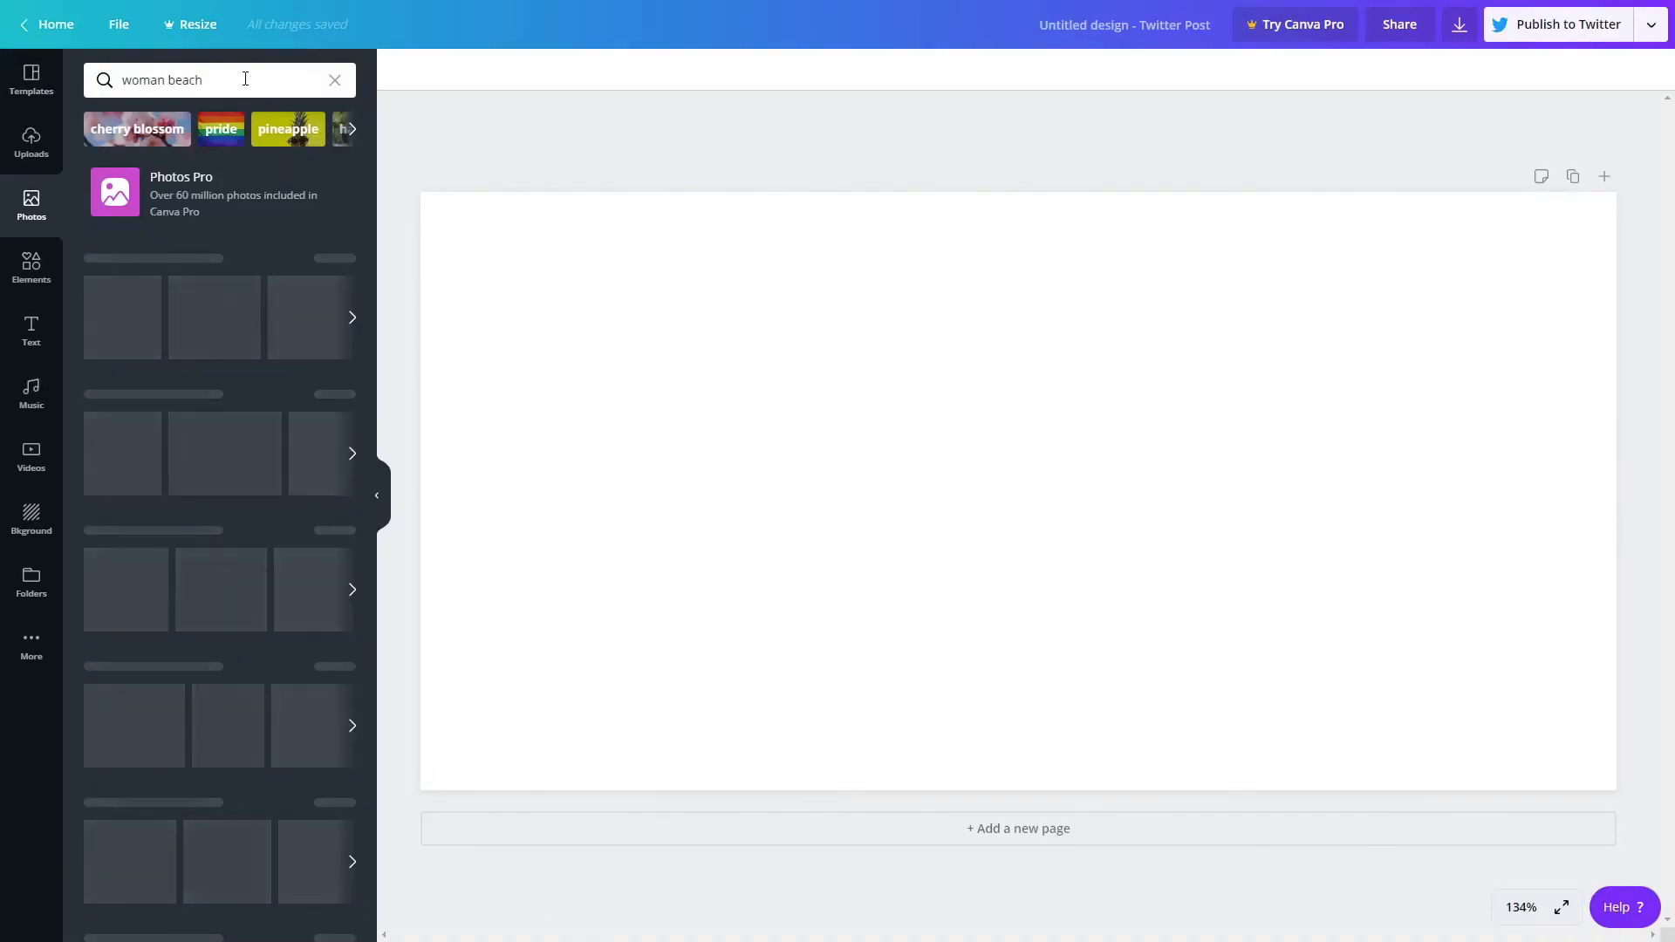
Set the photo of the woman walking on the sunset beach as background, adjust its crop and fade it slightly.
left_click_drag(165, 593, 1496, 280)
double_click(1115, 370)
double_click(1466, 311)
left_click(1579, 69)
left_click_drag(1527, 115, 1502, 117)
Add a heading containing the book quote that begins "Unlike Sadie, Renee looked forward to the change.".
left_click(31, 331)
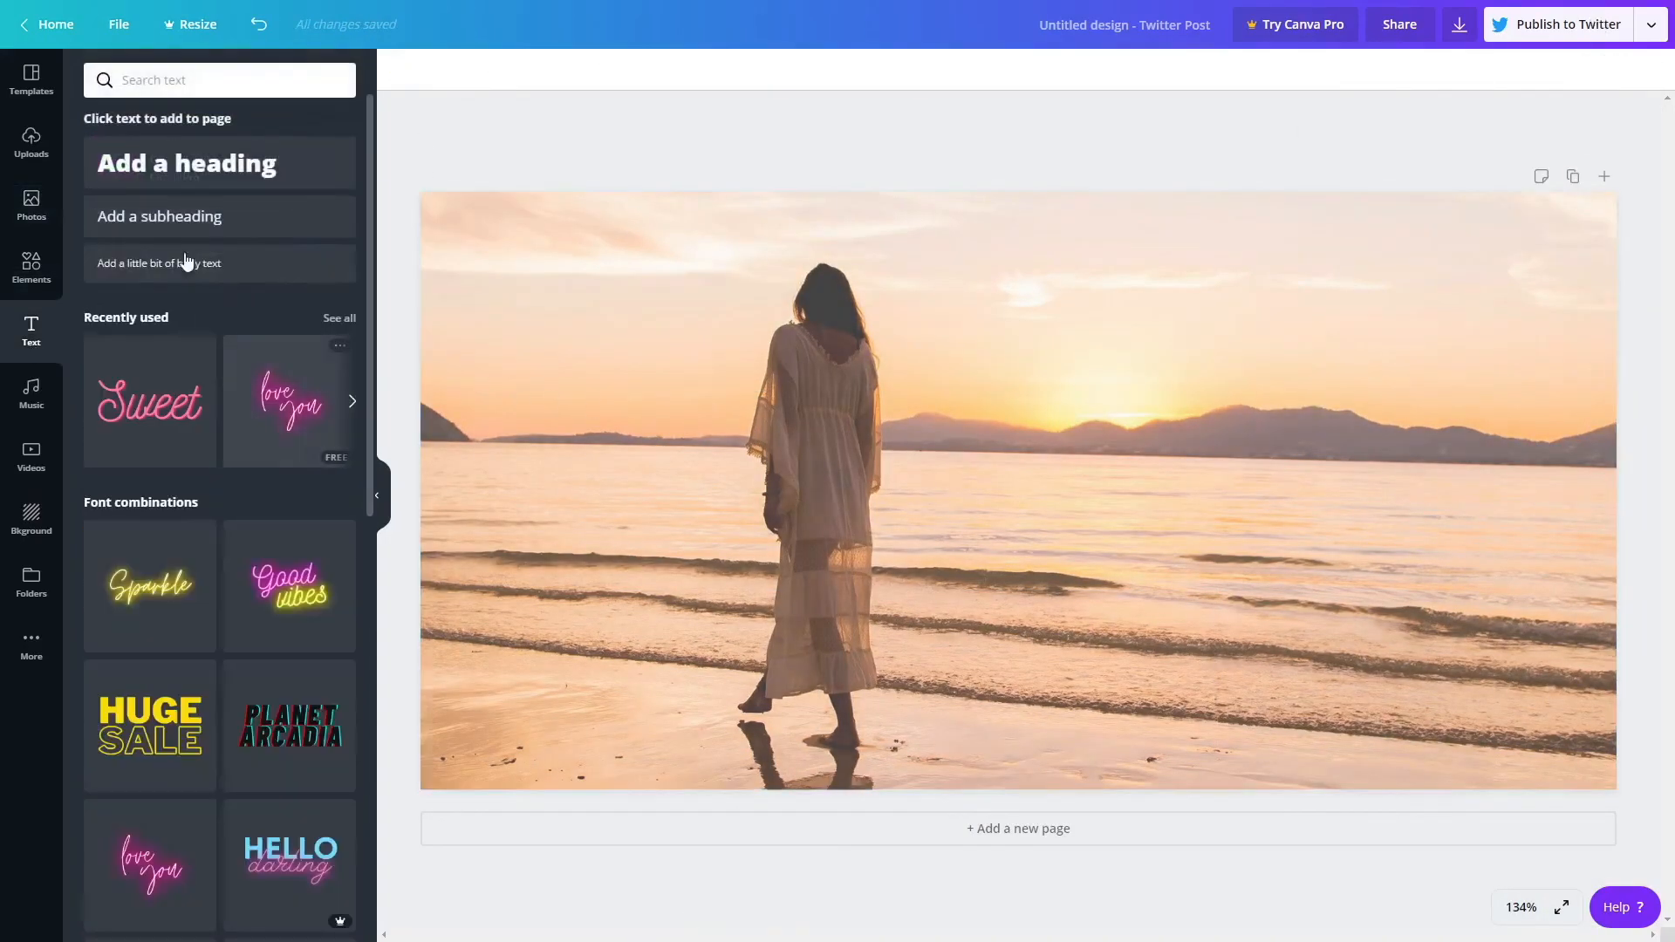
left_click(187, 163)
double_click(1113, 491)
key("ctrl+a")
type("Unlike Sadie, Renee looked forward to the change. Only for three months out of the year, new faces appeared. There were new possibilities of people who could learn to love her hometown as much as she did.")
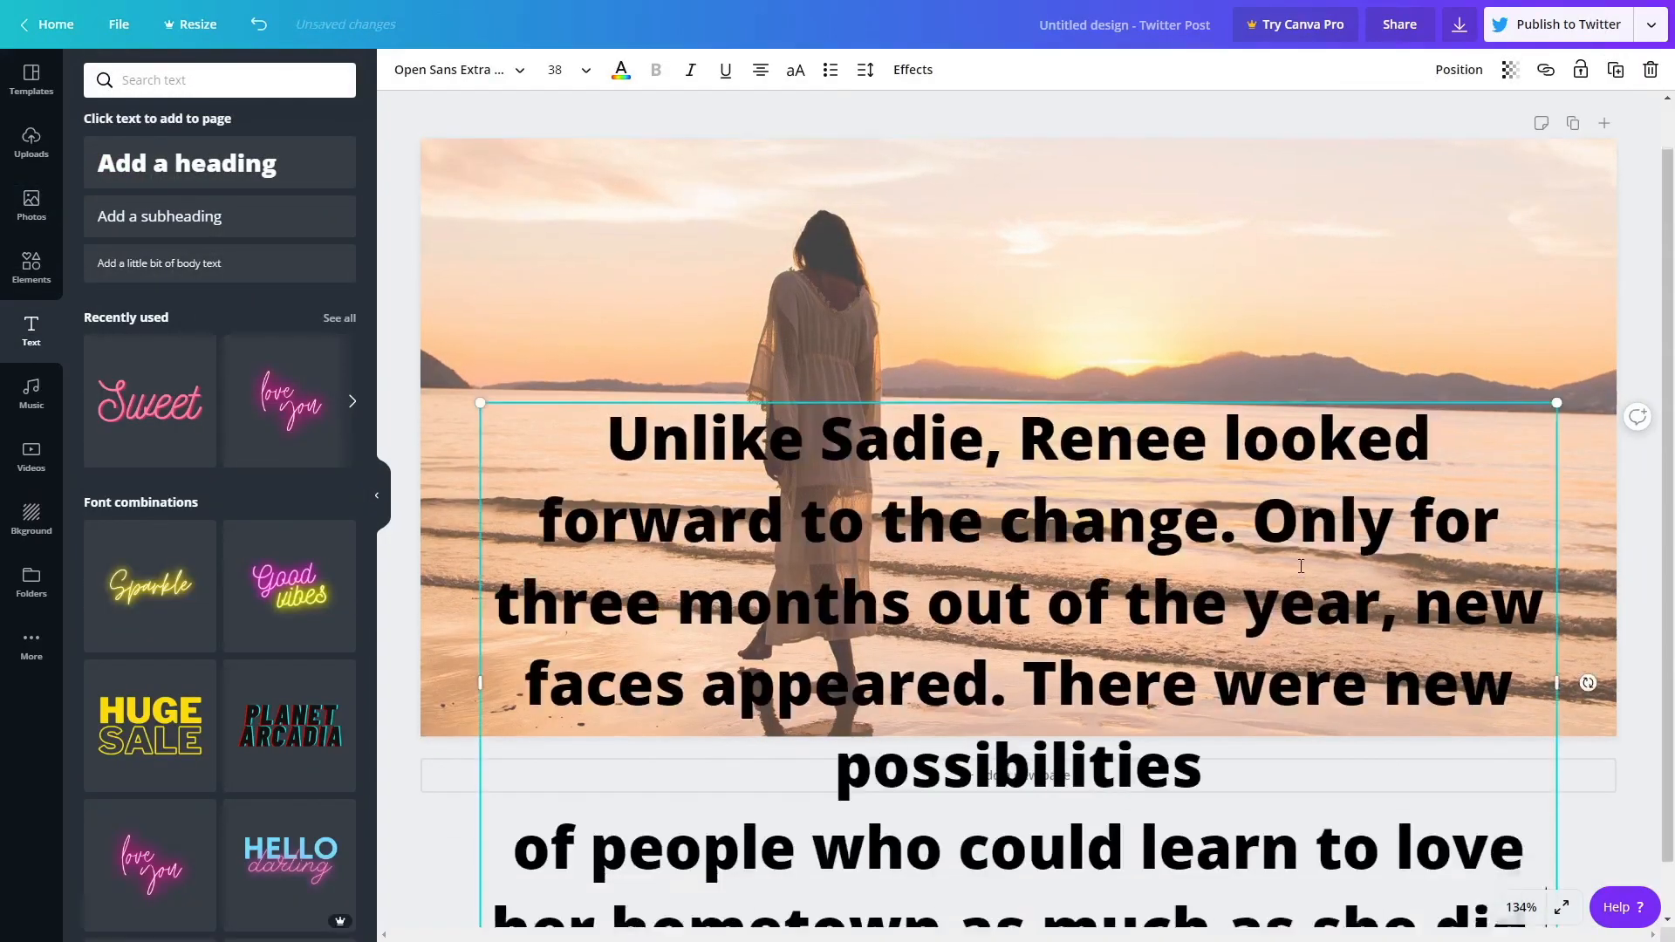
Shrink the quote text and move it over the sea beside the woman.
left_click_drag(1557, 345, 968, 652)
left_click(847, 727)
left_click_drag(820, 777, 1346, 357)
Enclose the quote in quotation marks and remove the line break before "of people".
left_click(1485, 579)
key("Right")
type("\"")
key("Up")
key("Up")
type("\"")
triple_click(1406, 508)
left_click(1407, 508)
left_click(1429, 431)
key("Delete")
Resize the quote to size 18.3 and position it over the horizon to the right of the woman.
left_click_drag(1322, 393, 1122, 486)
left_click_drag(516, 508, 1015, 468)
left_click_drag(1176, 522, 1078, 359)
left_click_drag(1494, 491, 1531, 506)
left_click_drag(1222, 393, 1248, 494)
triple_click(1249, 506)
Try the Arapey font in white on the quote.
left_click_drag(964, 392, 1482, 589)
left_click(524, 81)
left_click(168, 544)
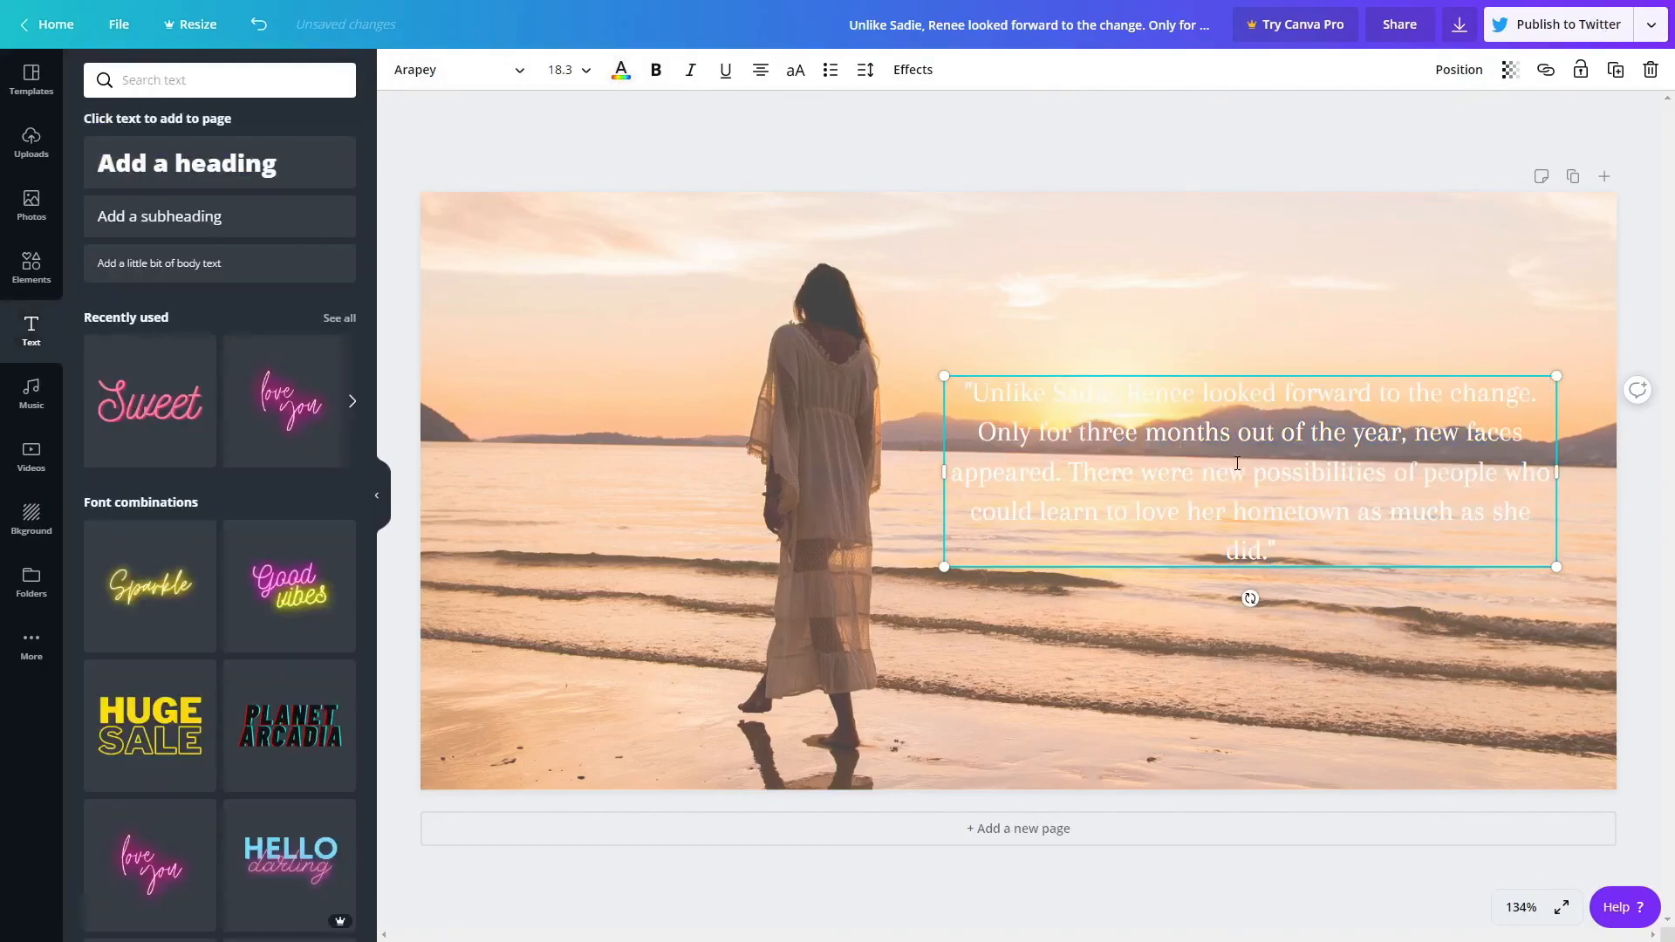
Try a Shadow effect on the white quote text, enlarged to size 19.5.
left_click_drag(1279, 552, 939, 375)
left_click_drag(1339, 550, 944, 384)
left_click(908, 73)
left_click(273, 131)
left_click(913, 70)
left_click_drag(1309, 551, 944, 379)
left_click(913, 69)
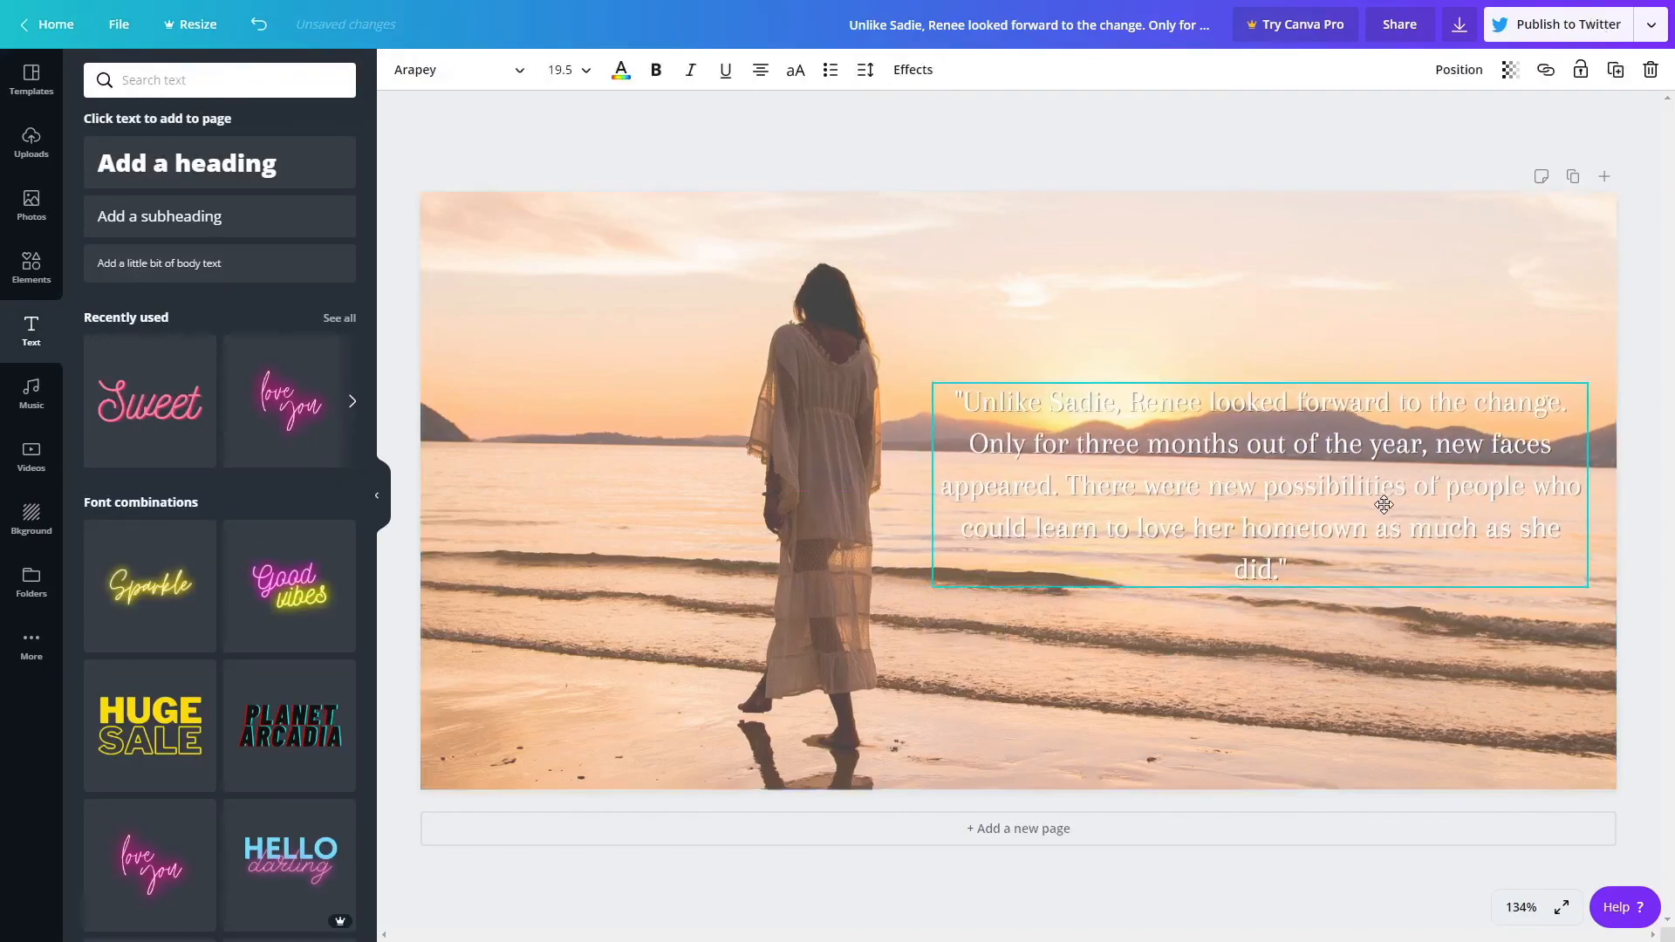
left_click_drag(1279, 576, 911, 416)
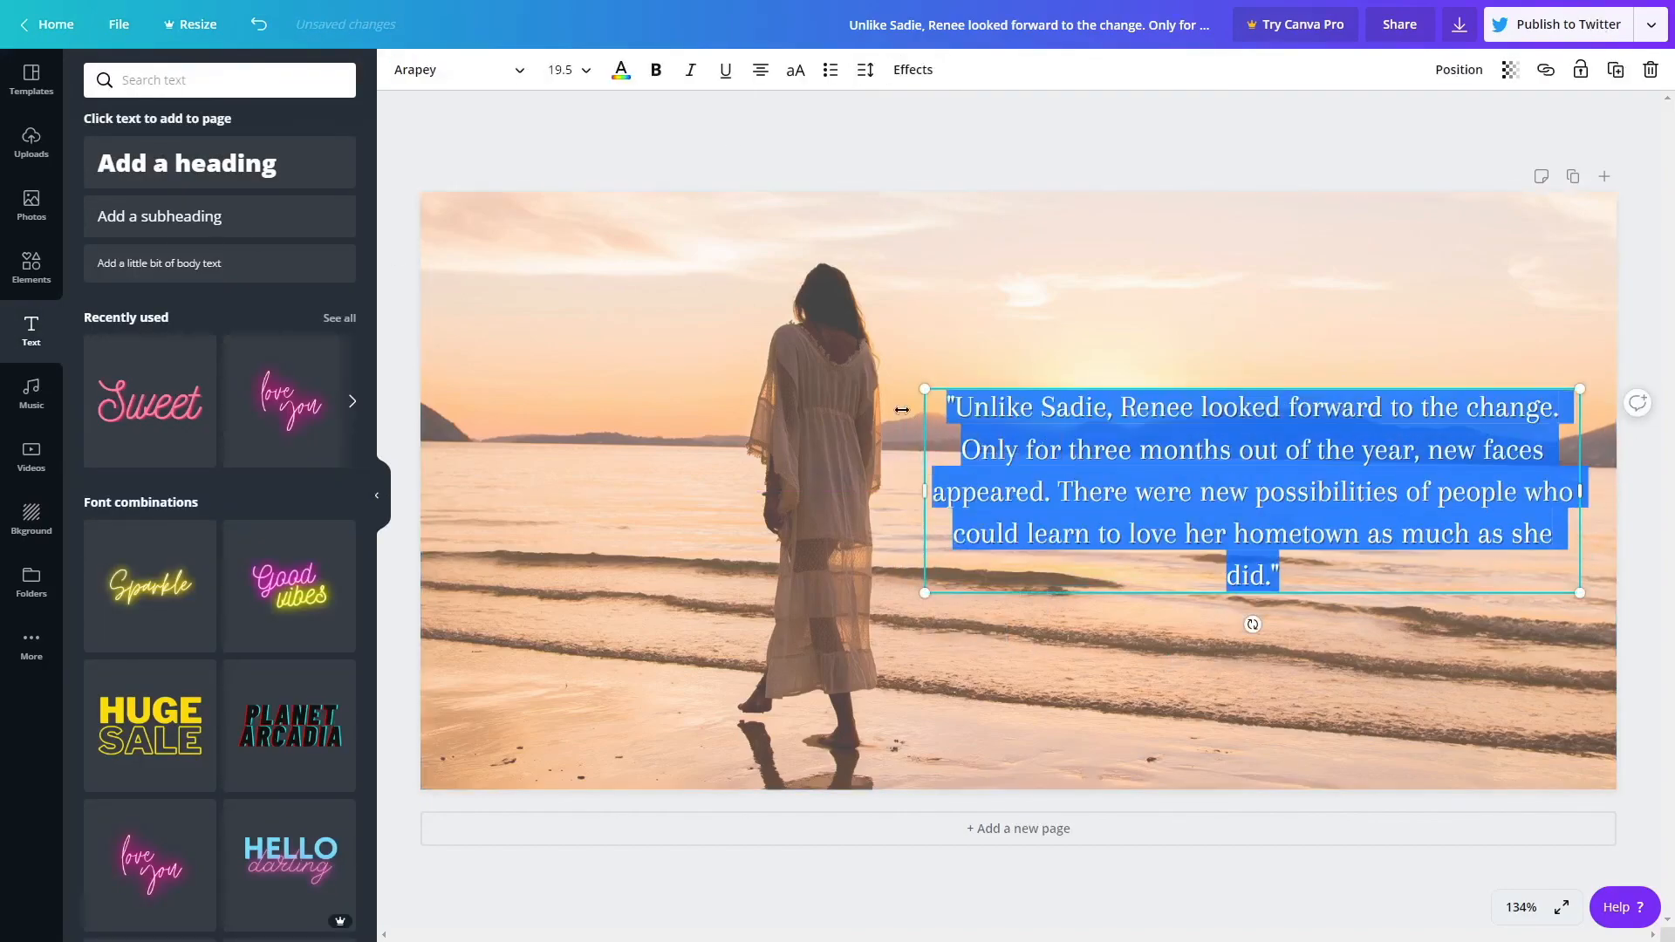
left_click(913, 70)
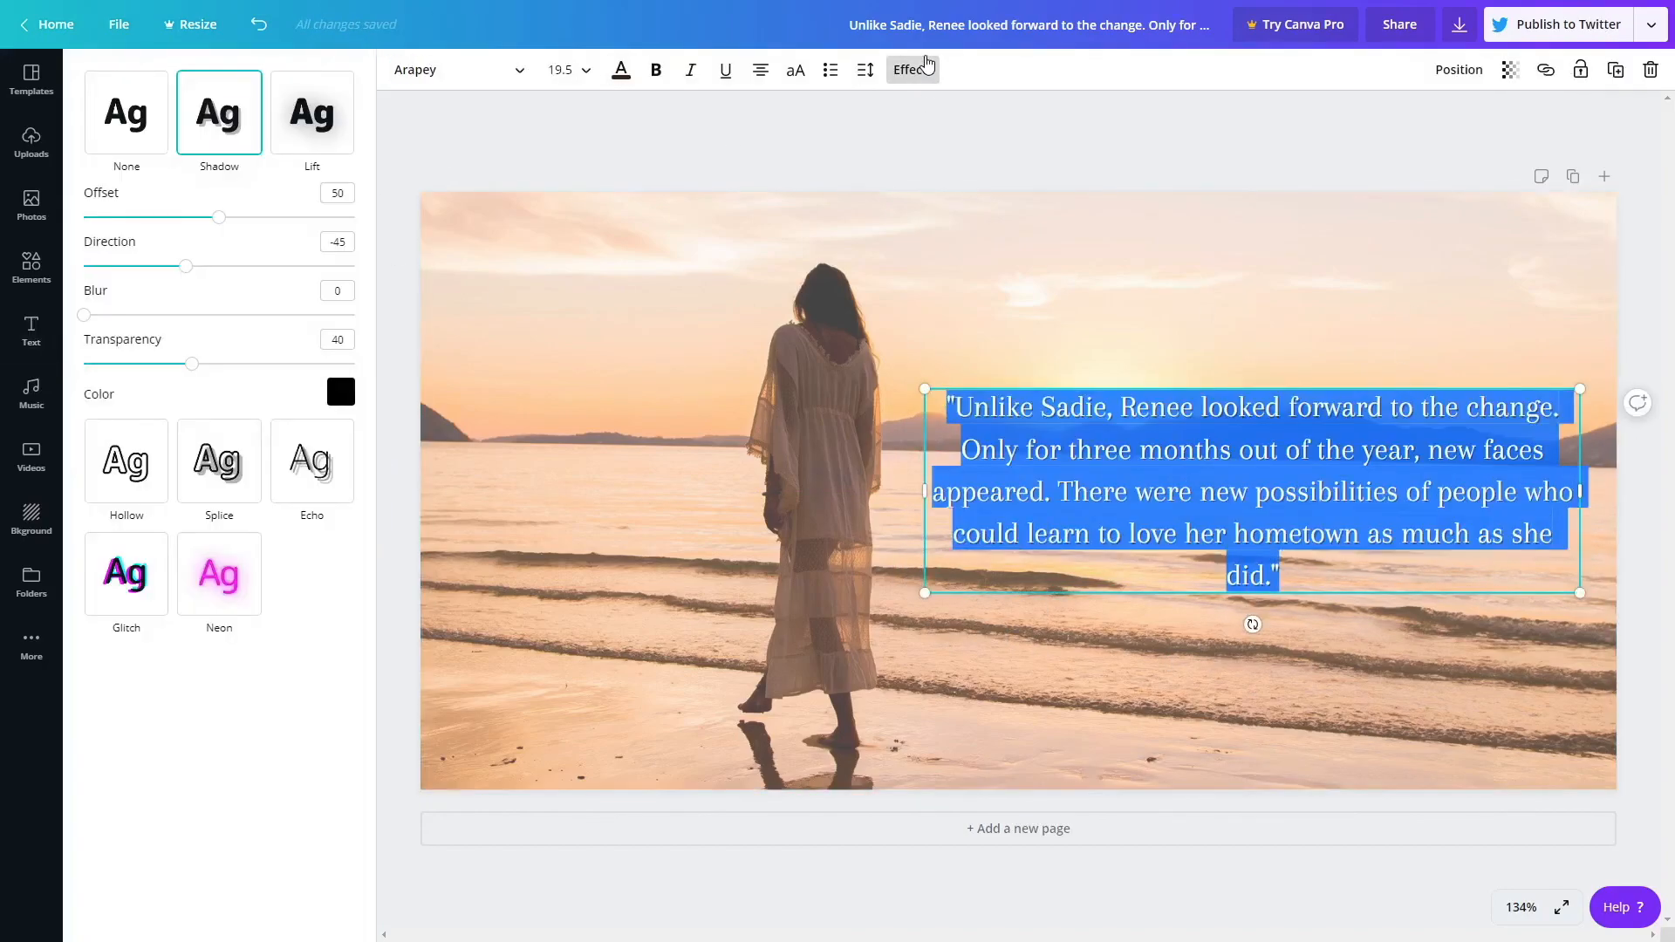
Try the League Spartan font on the quote and undo the recent styling changes.
left_click(518, 70)
scroll(179, 643, "down", 13)
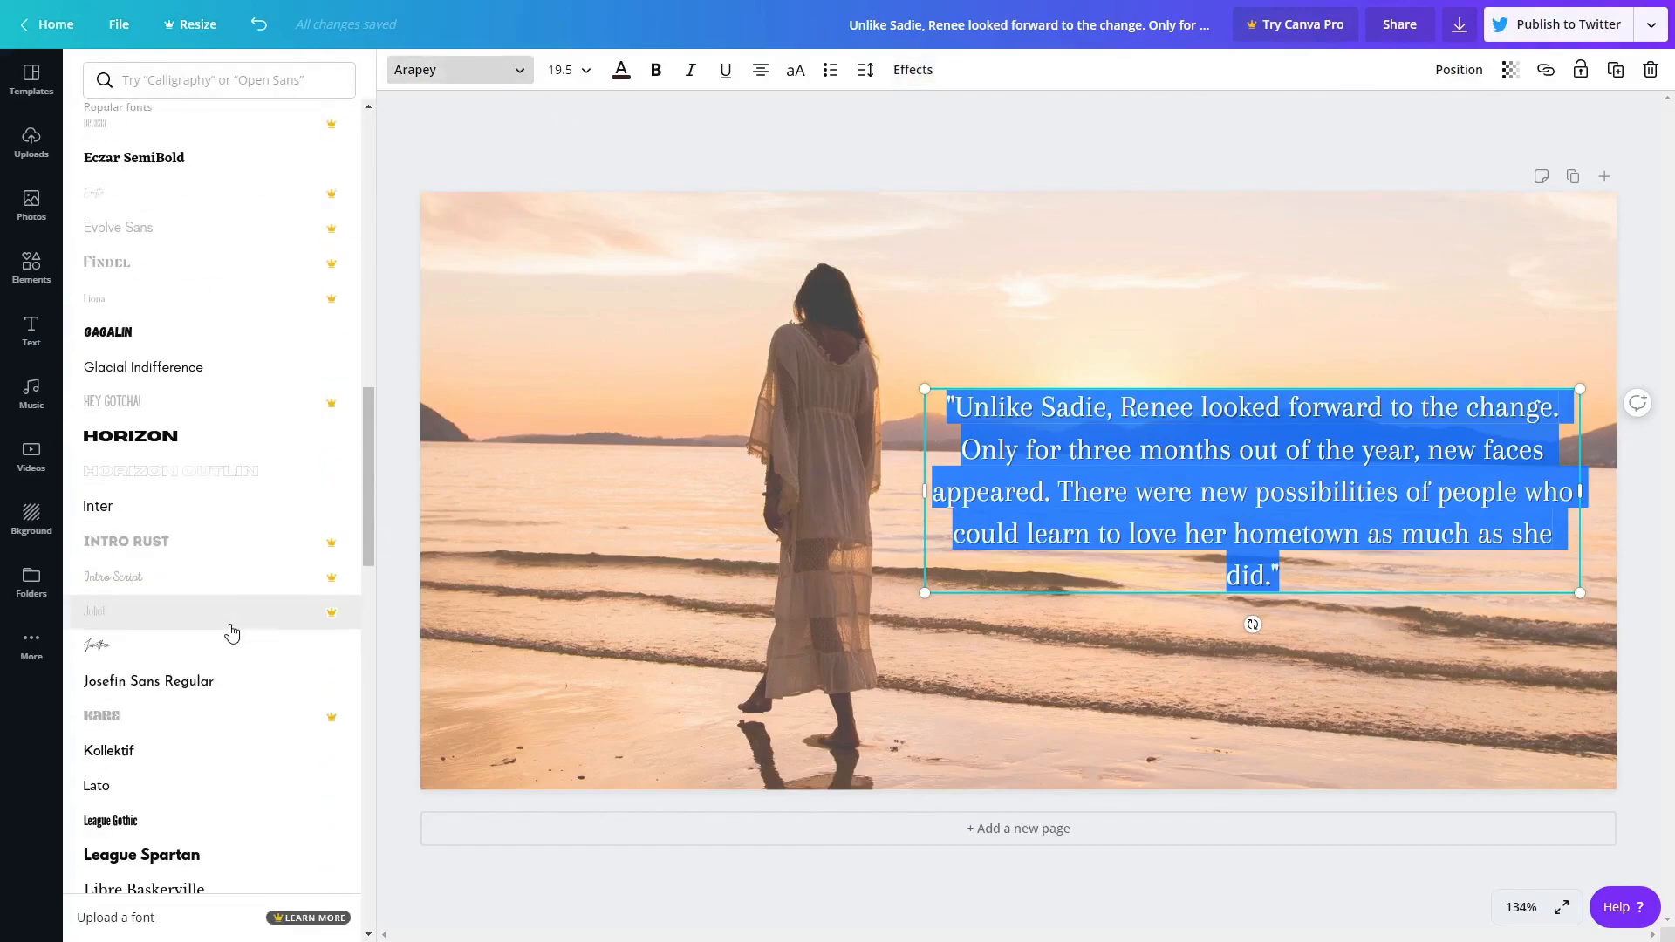
left_click(141, 854)
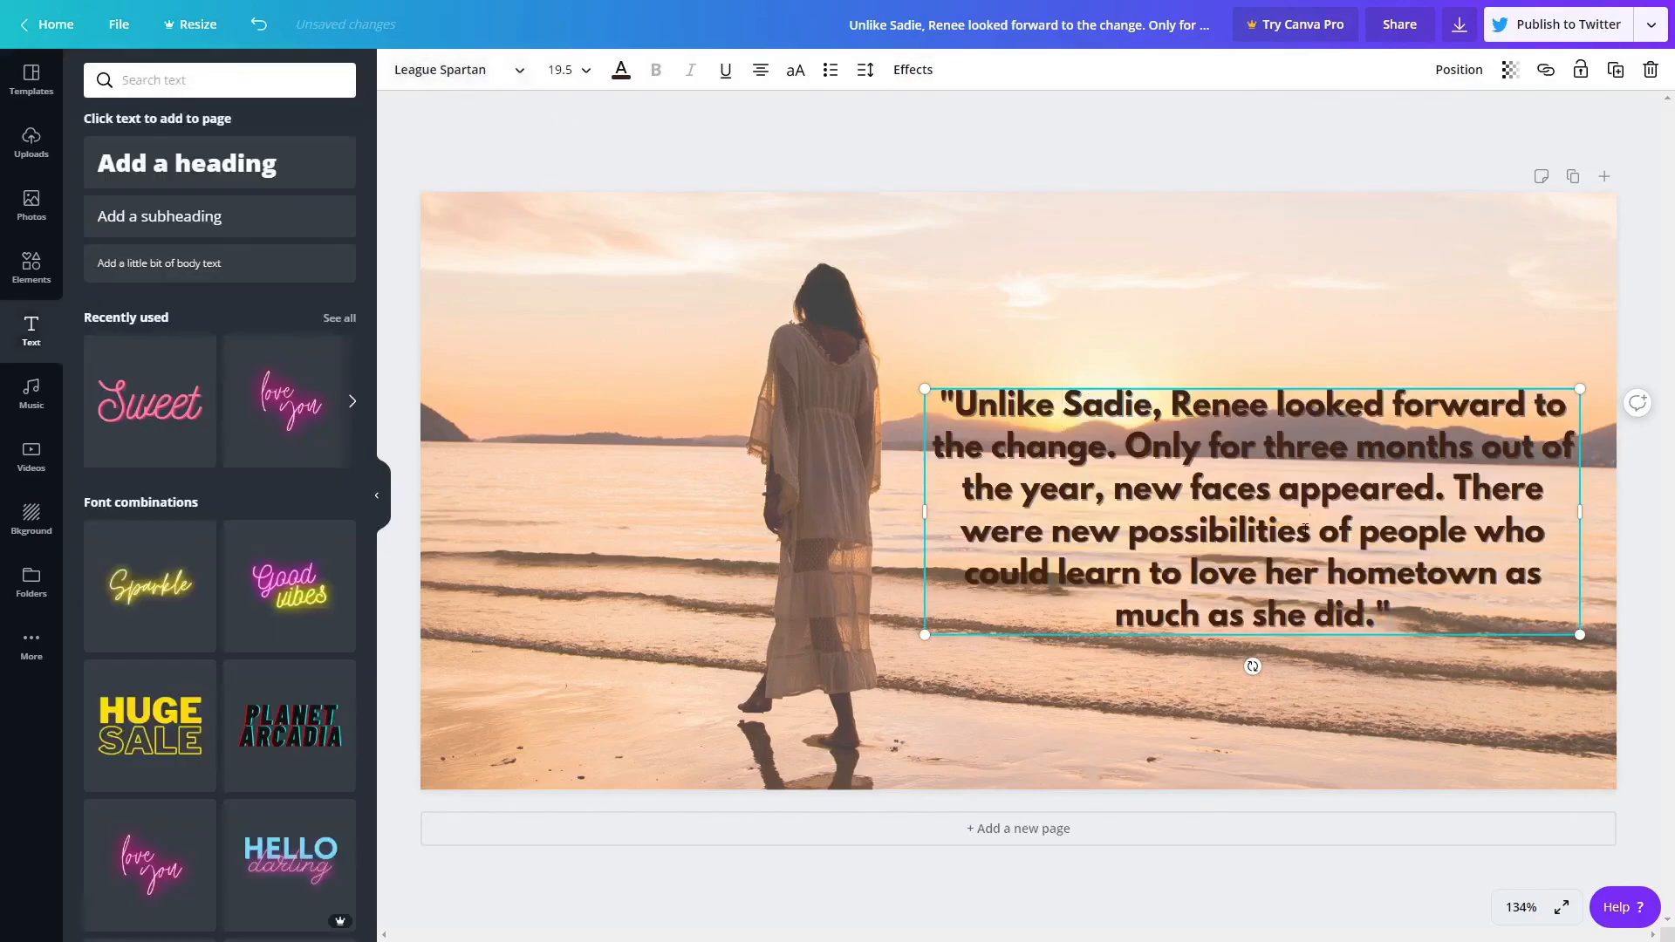
key("ctrl+z")
left_click(992, 213)
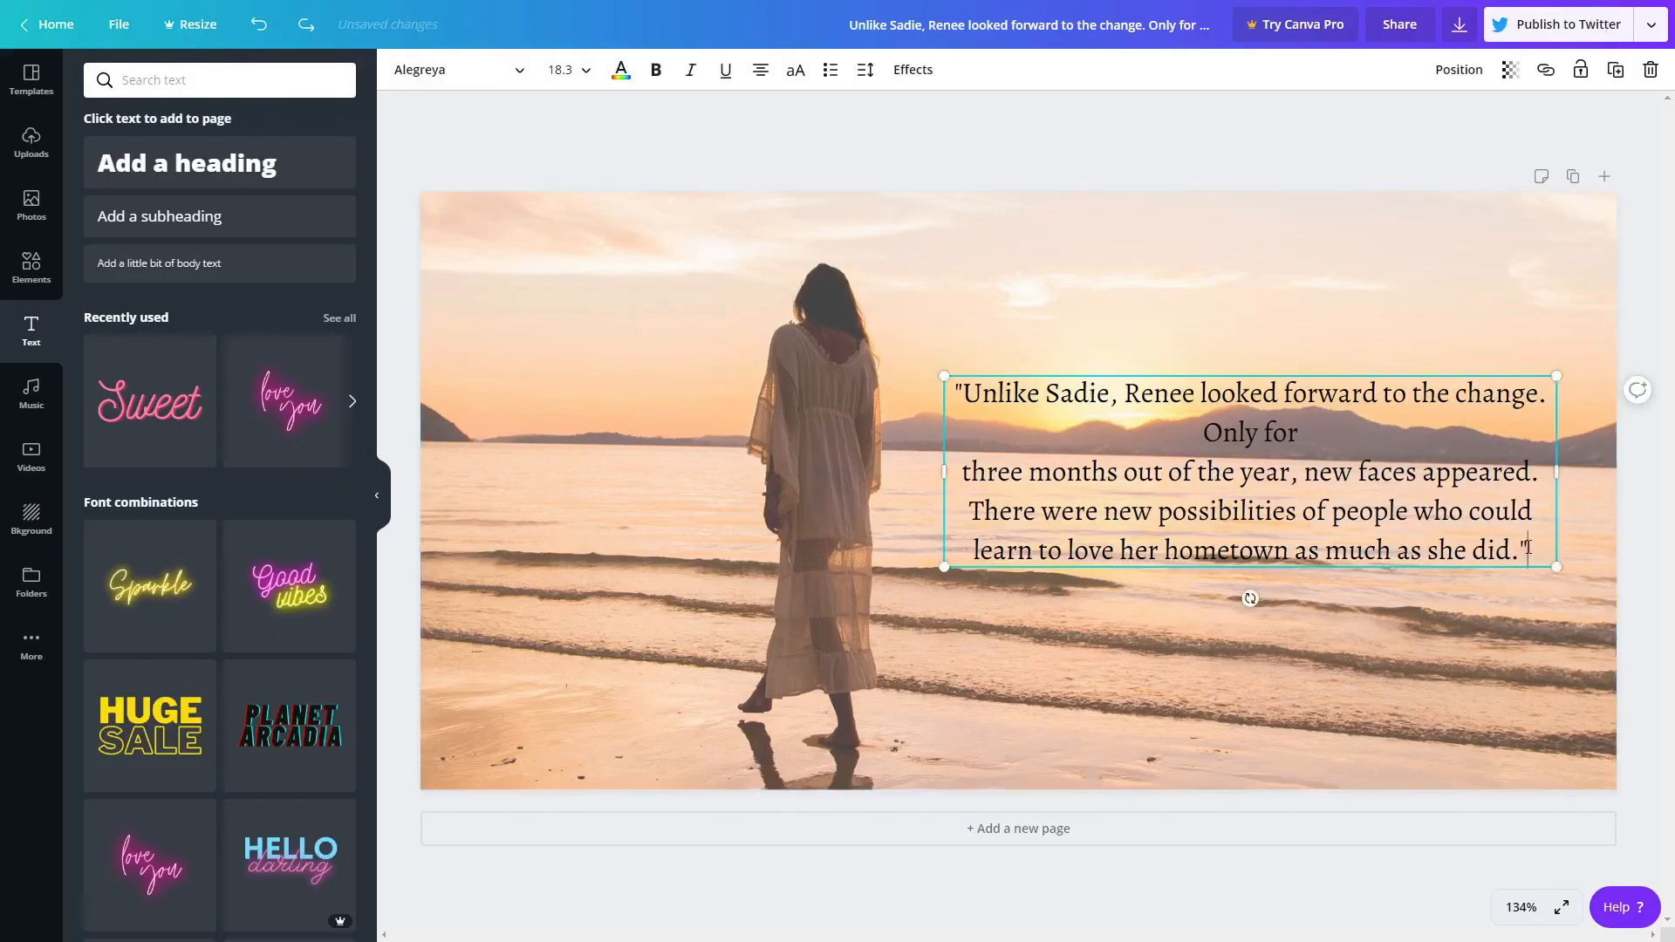
Set the quote's font to Lora in bold.
left_click(460, 69)
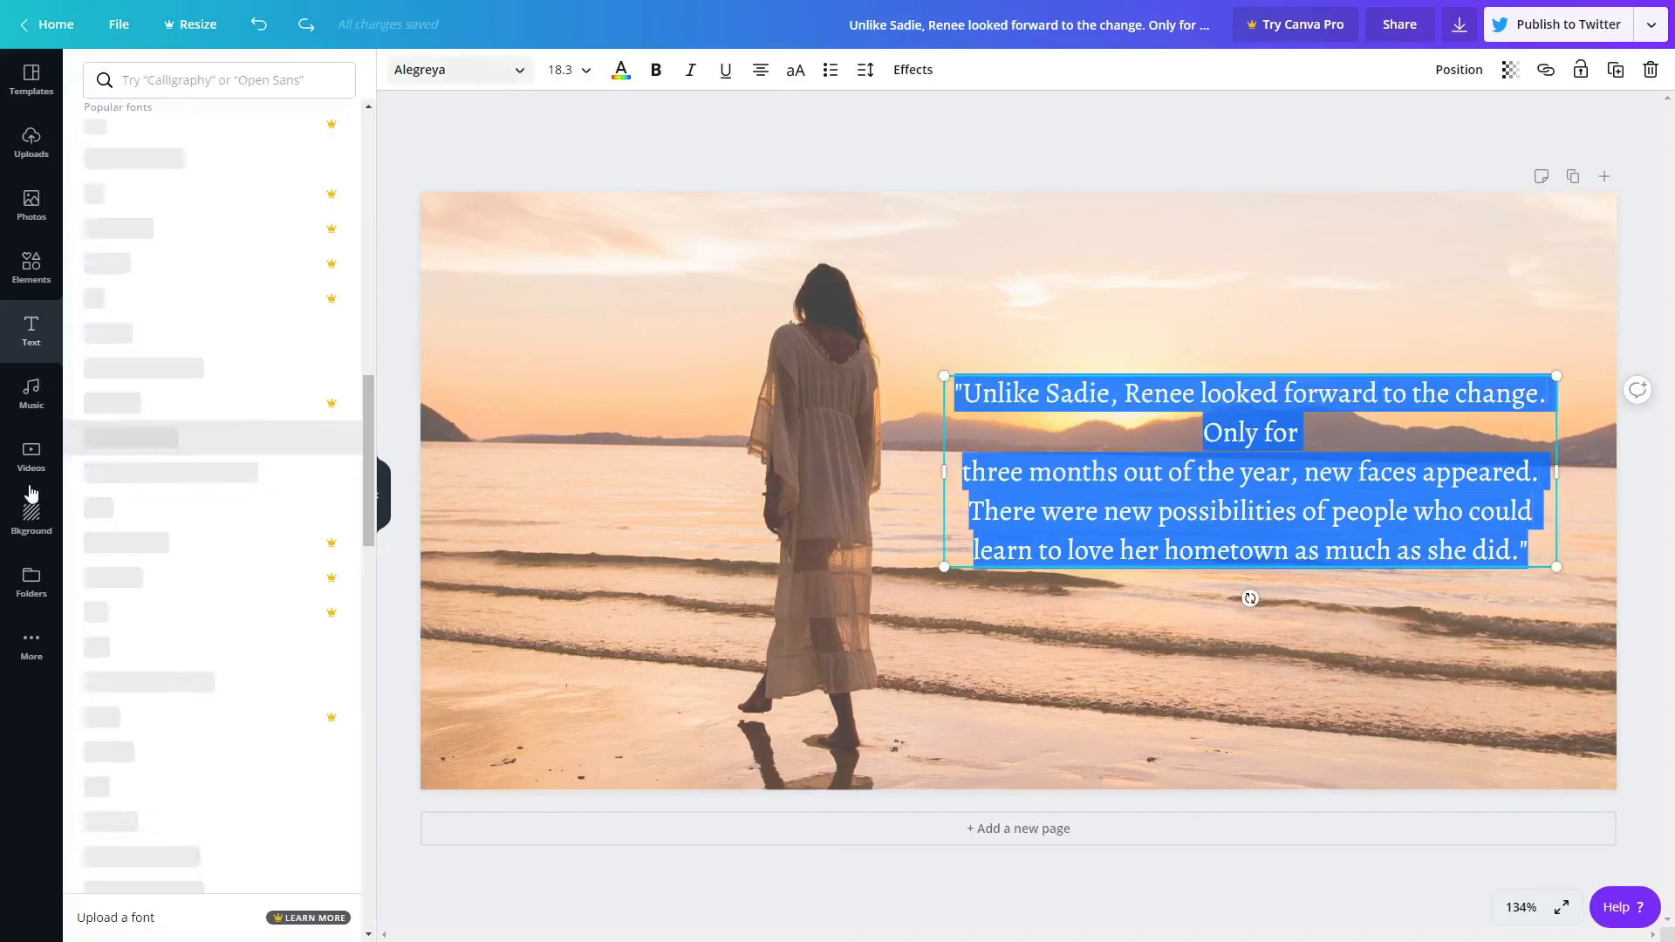
left_click(211, 495)
left_click(655, 70)
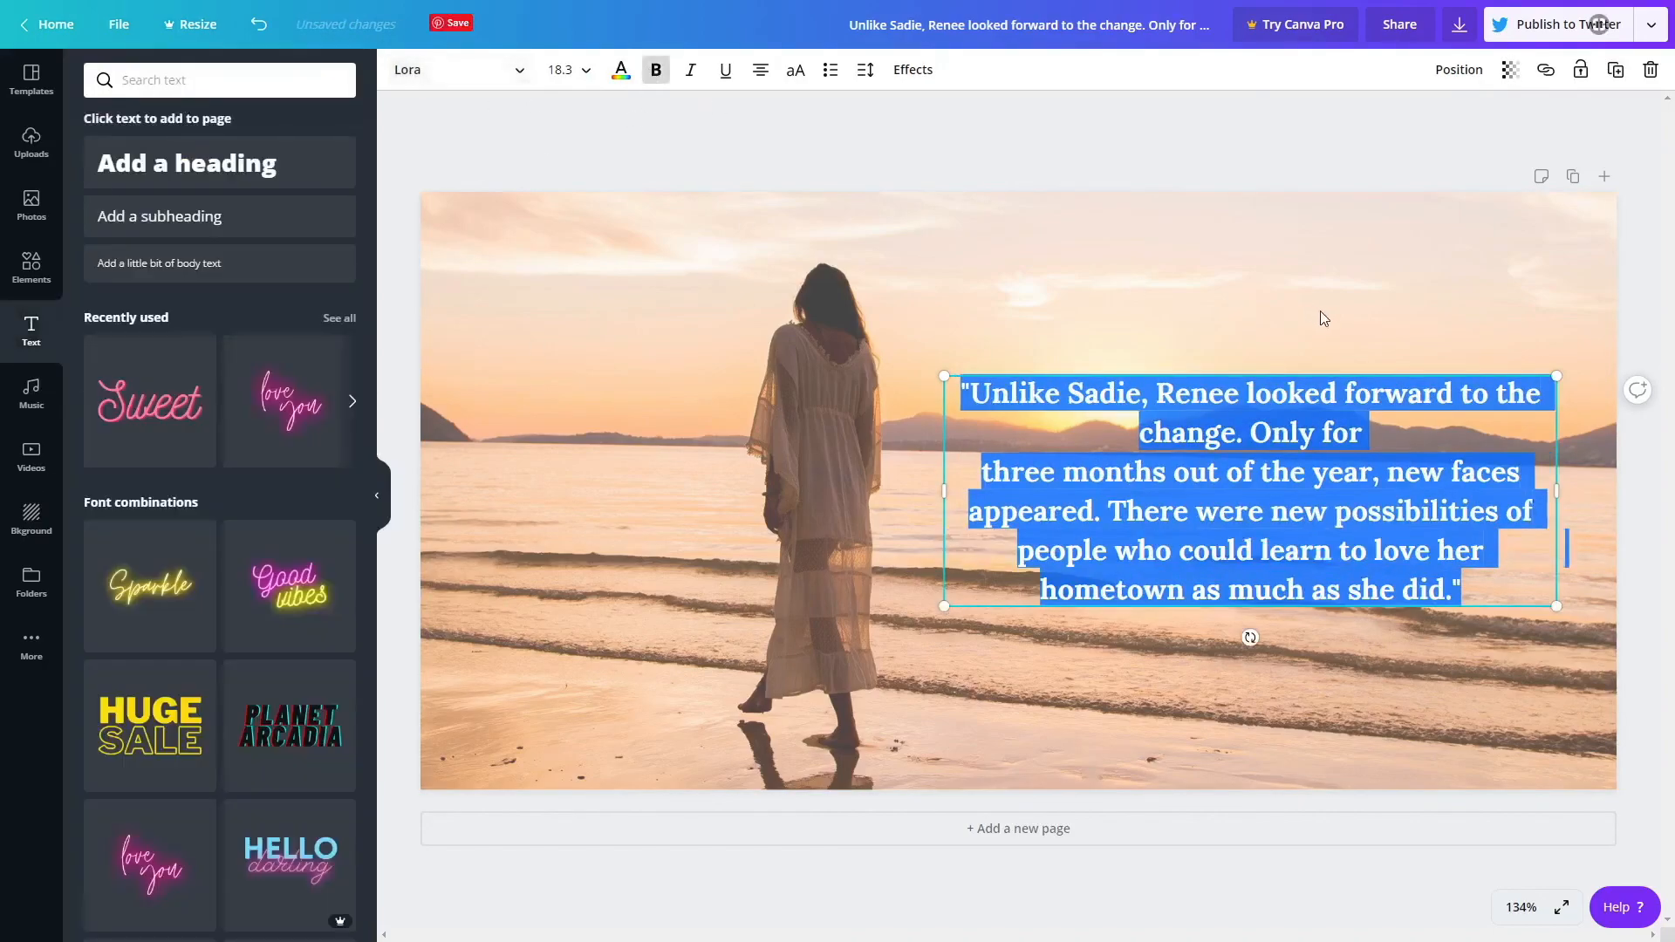
Remove the line break after "Only for", set the quote's line height to 1.21 and nudge it down.
left_click(1367, 443)
key("Delete")
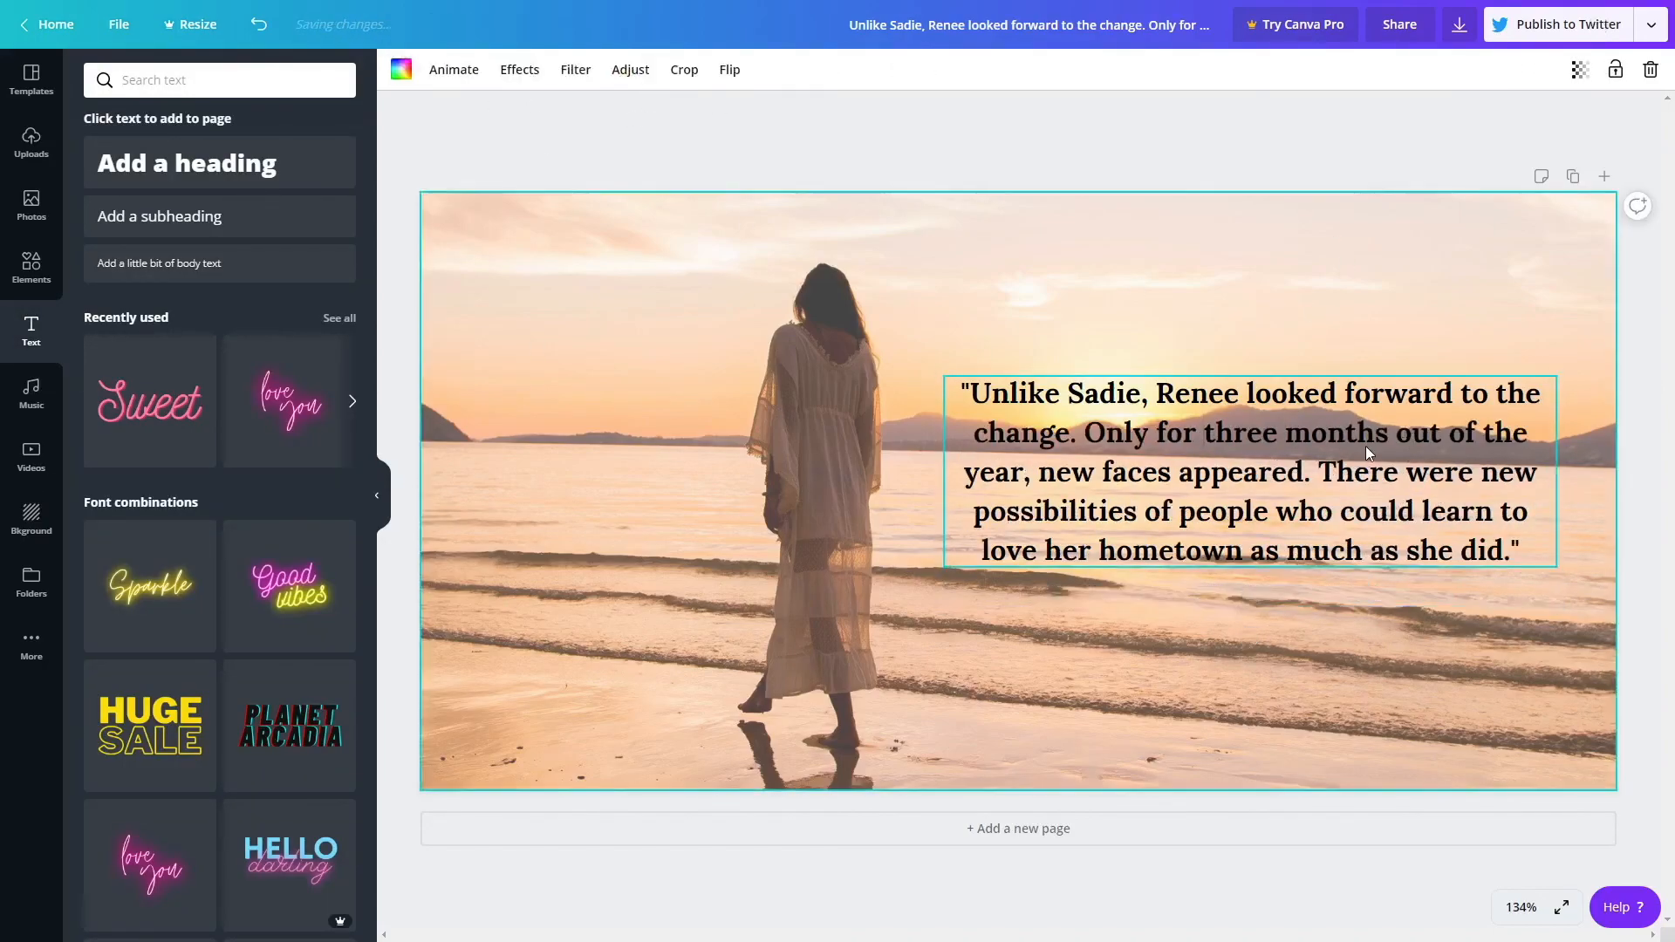
double_click(1367, 454)
left_click(864, 70)
left_click_drag(1006, 165, 995, 165)
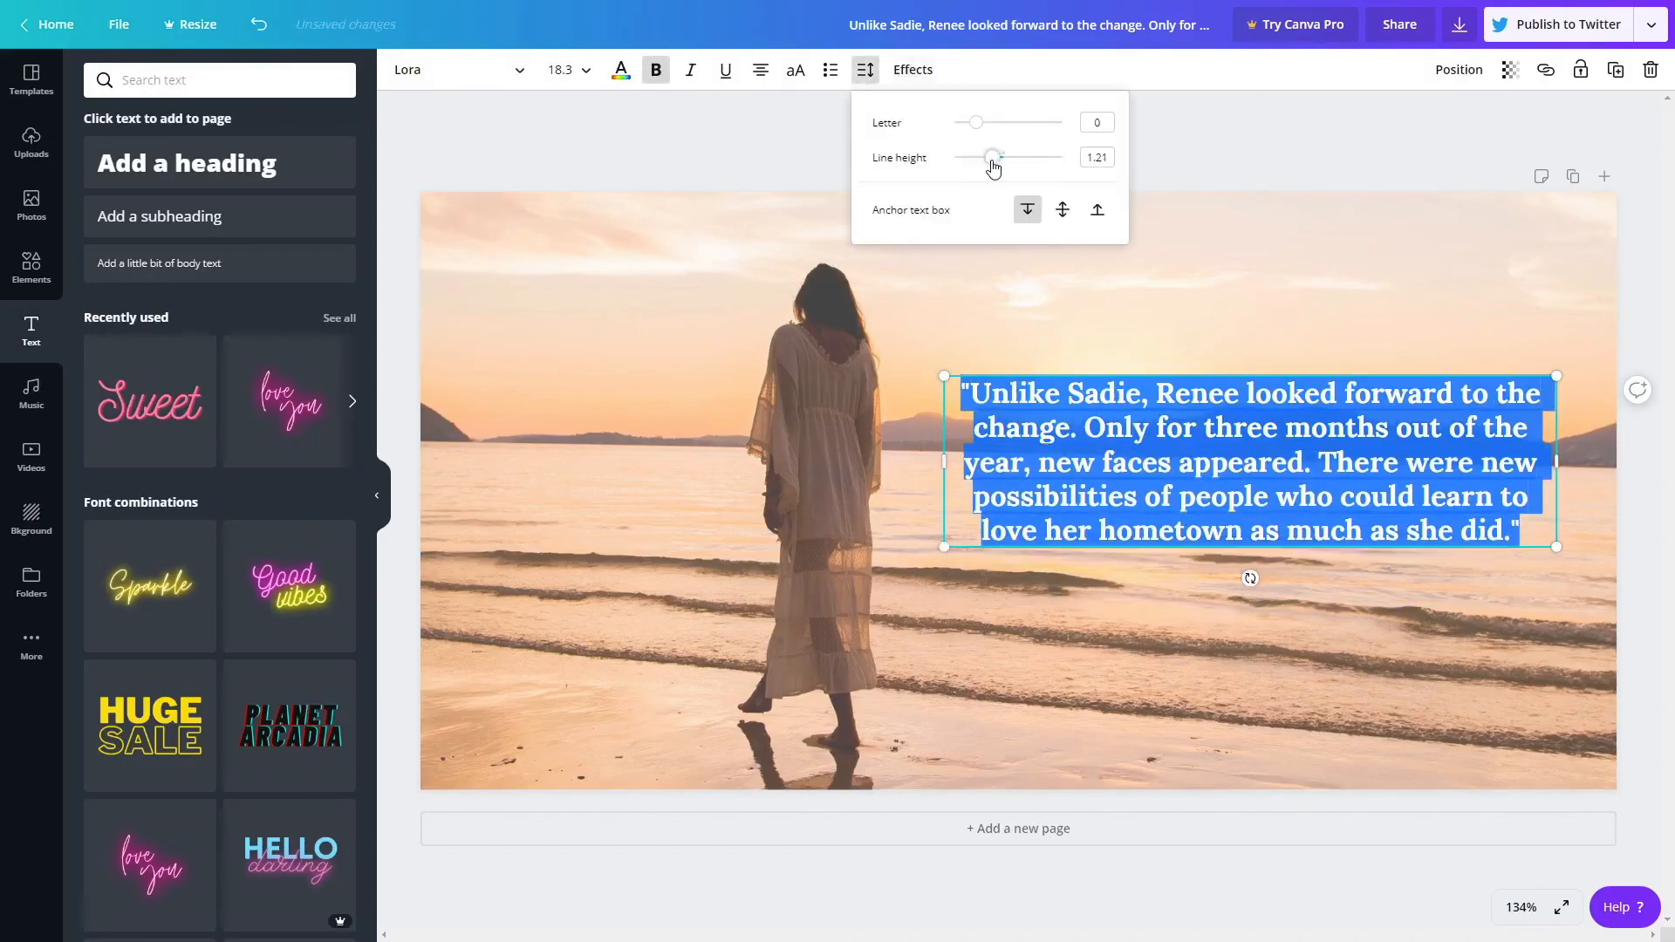
left_click(1284, 246)
left_click_drag(1332, 408, 1338, 438)
Add the author's website address as white text in the lower-left corner of the image.
left_click(160, 217)
key("BackSpace")
type("www.KatlynDuncan.com")
left_click_drag(927, 493, 523, 775)
left_click_drag(762, 775, 726, 774)
left_click(621, 70)
left_click(150, 243)
Enlarge the quote to size 21.3 and move it up above the horizon.
left_click(1193, 621)
left_click(1194, 492)
left_click_drag(944, 405, 844, 376)
left_click_drag(1172, 480, 1221, 396)
Place the "Barefoot on the Beach" cover centered beneath the quote, moving the quote up to make room.
left_click(31, 140)
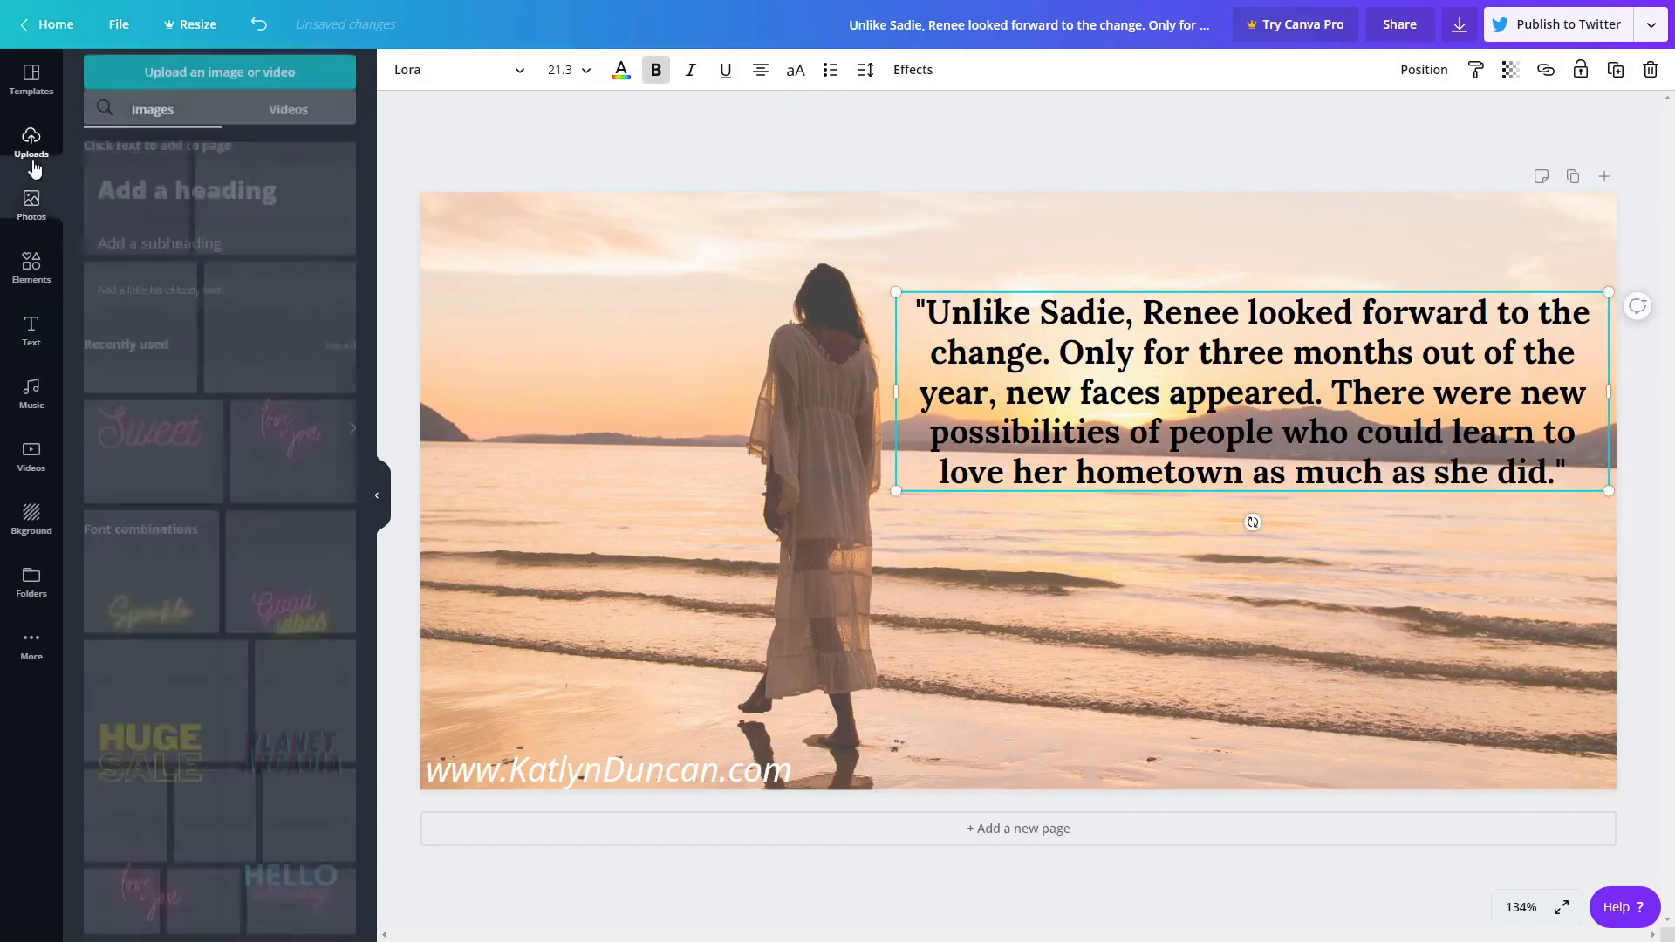
left_click_drag(127, 722, 1241, 655)
left_click(1215, 414)
left_click_drag(1216, 414, 1212, 374)
left_click_drag(1224, 635, 1237, 605)
left_click_drag(1171, 721, 1166, 744)
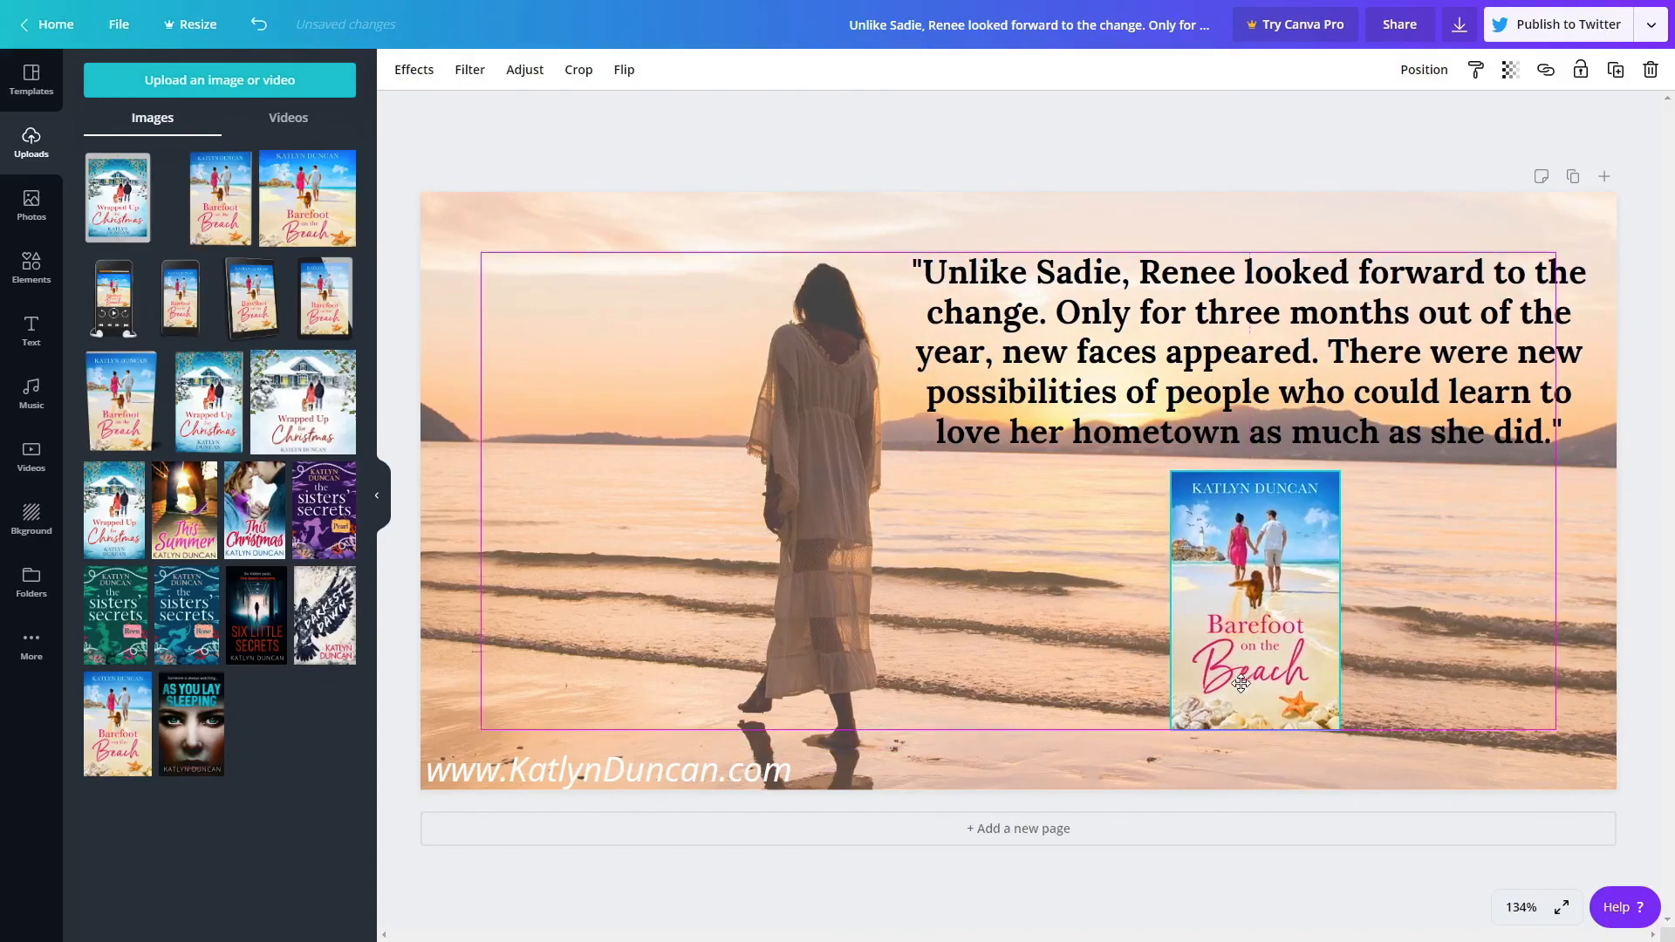
Rename the design "Twitter quote BOTB".
left_click(992, 29)
type("Twitter quote BOTB")
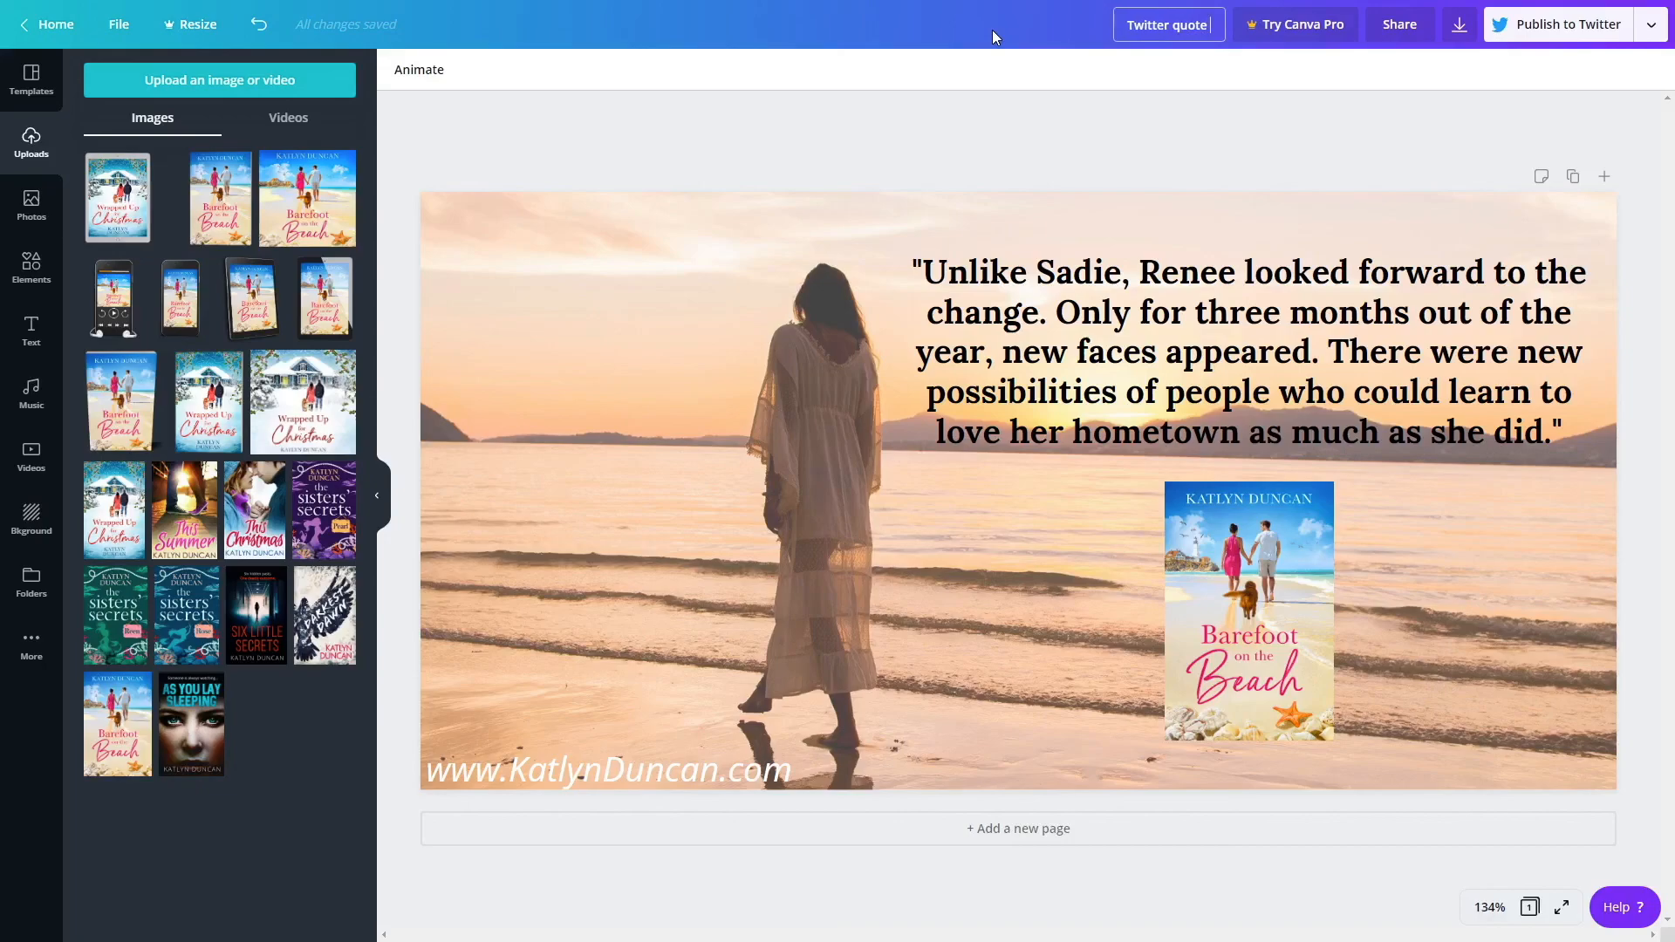
key("Return")
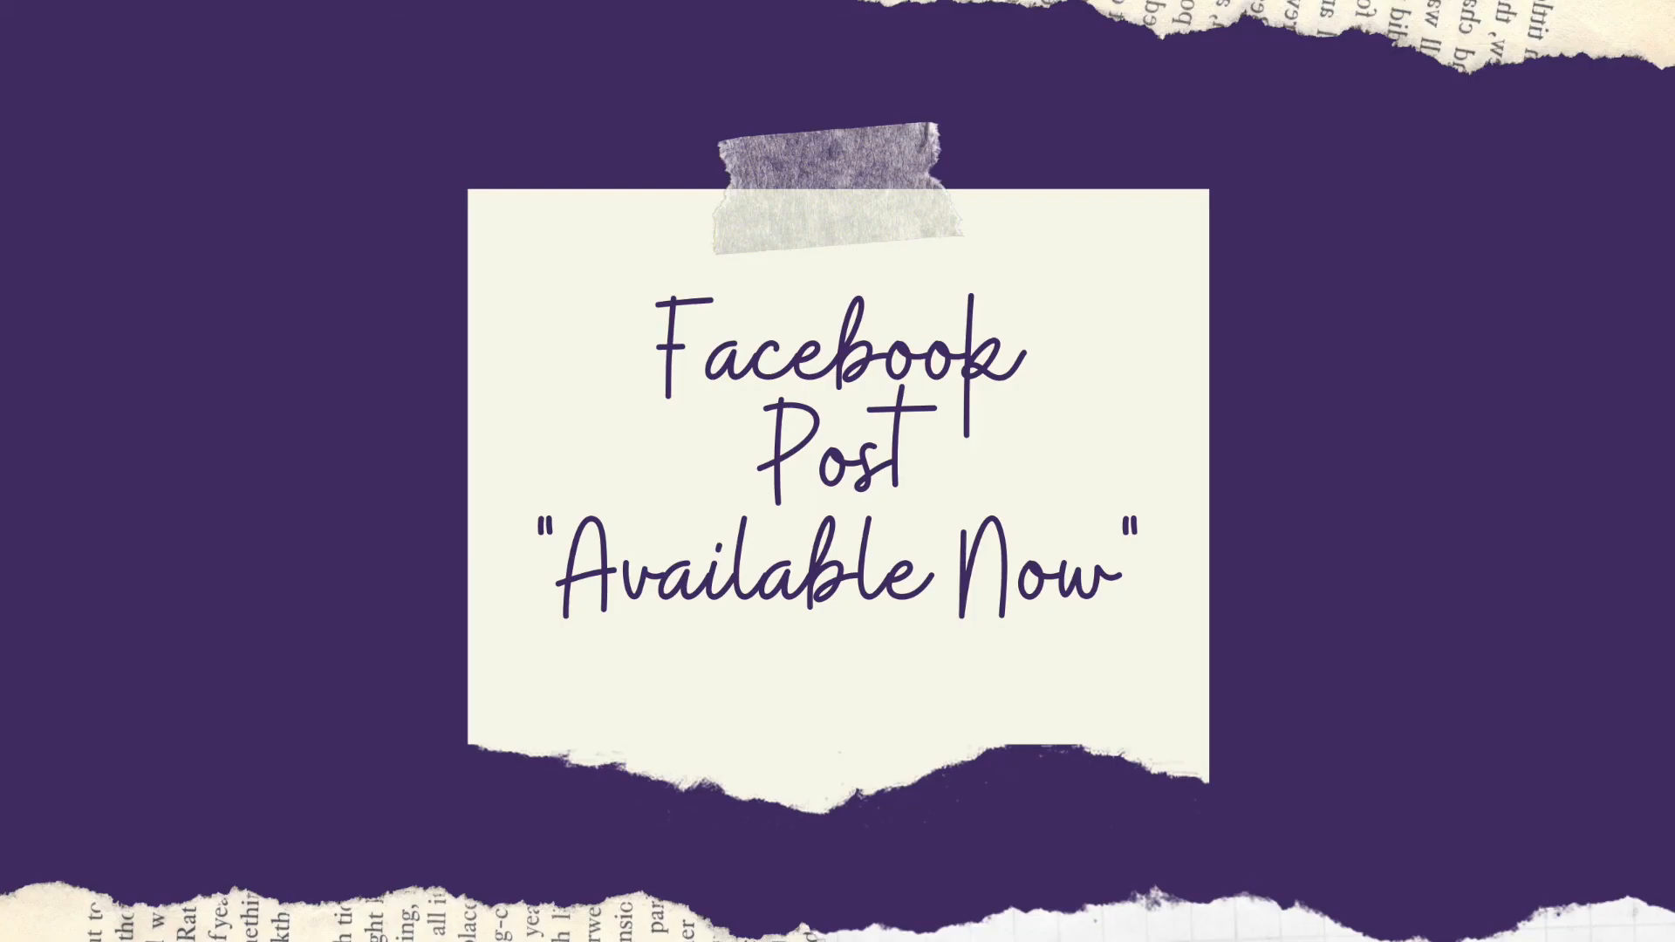
Create a new Facebook Post design.
type("facebook")
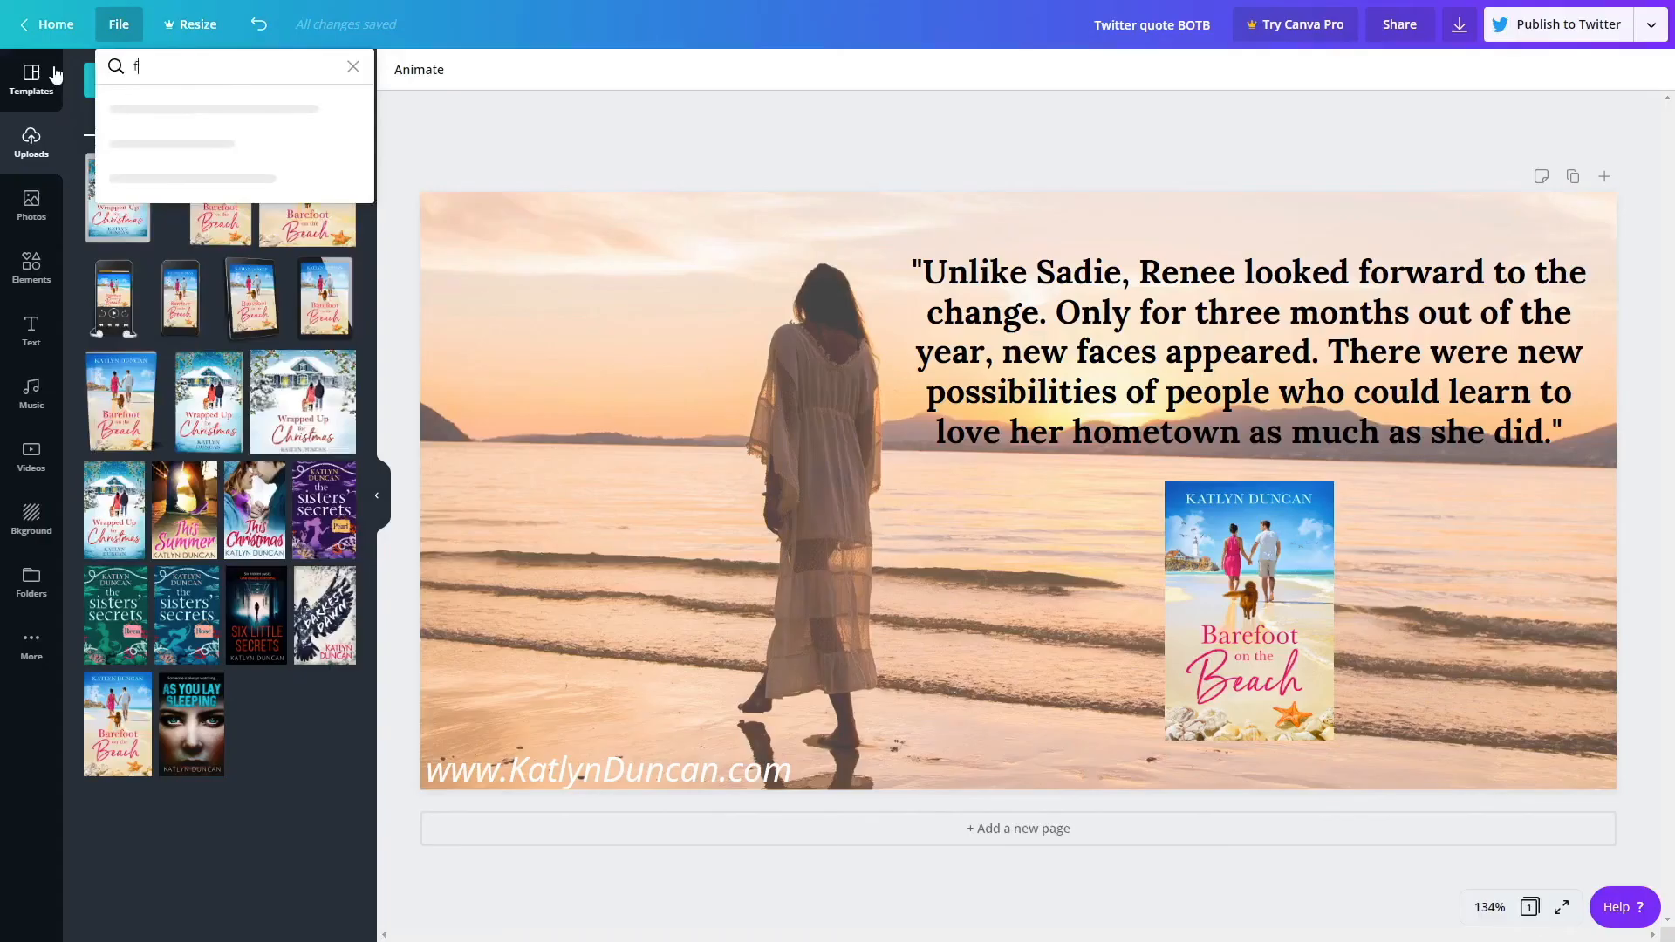
left_click(169, 247)
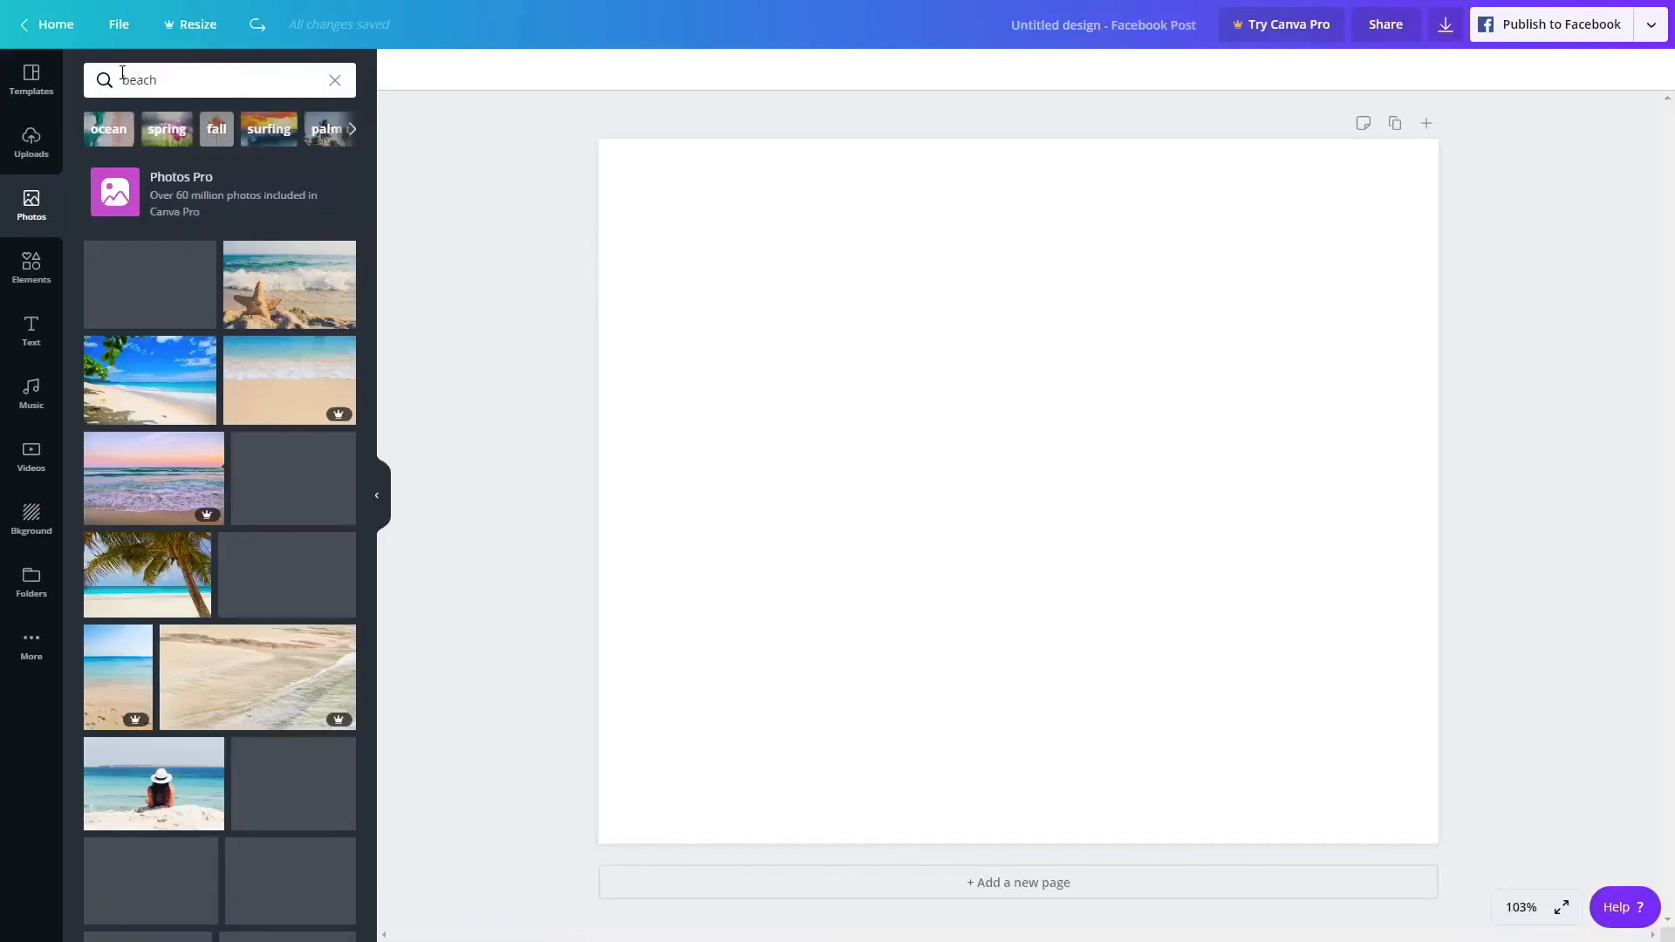
Find the beach photo with the sun hat and tablet and set it as the page background.
scroll(194, 328, "down", 10)
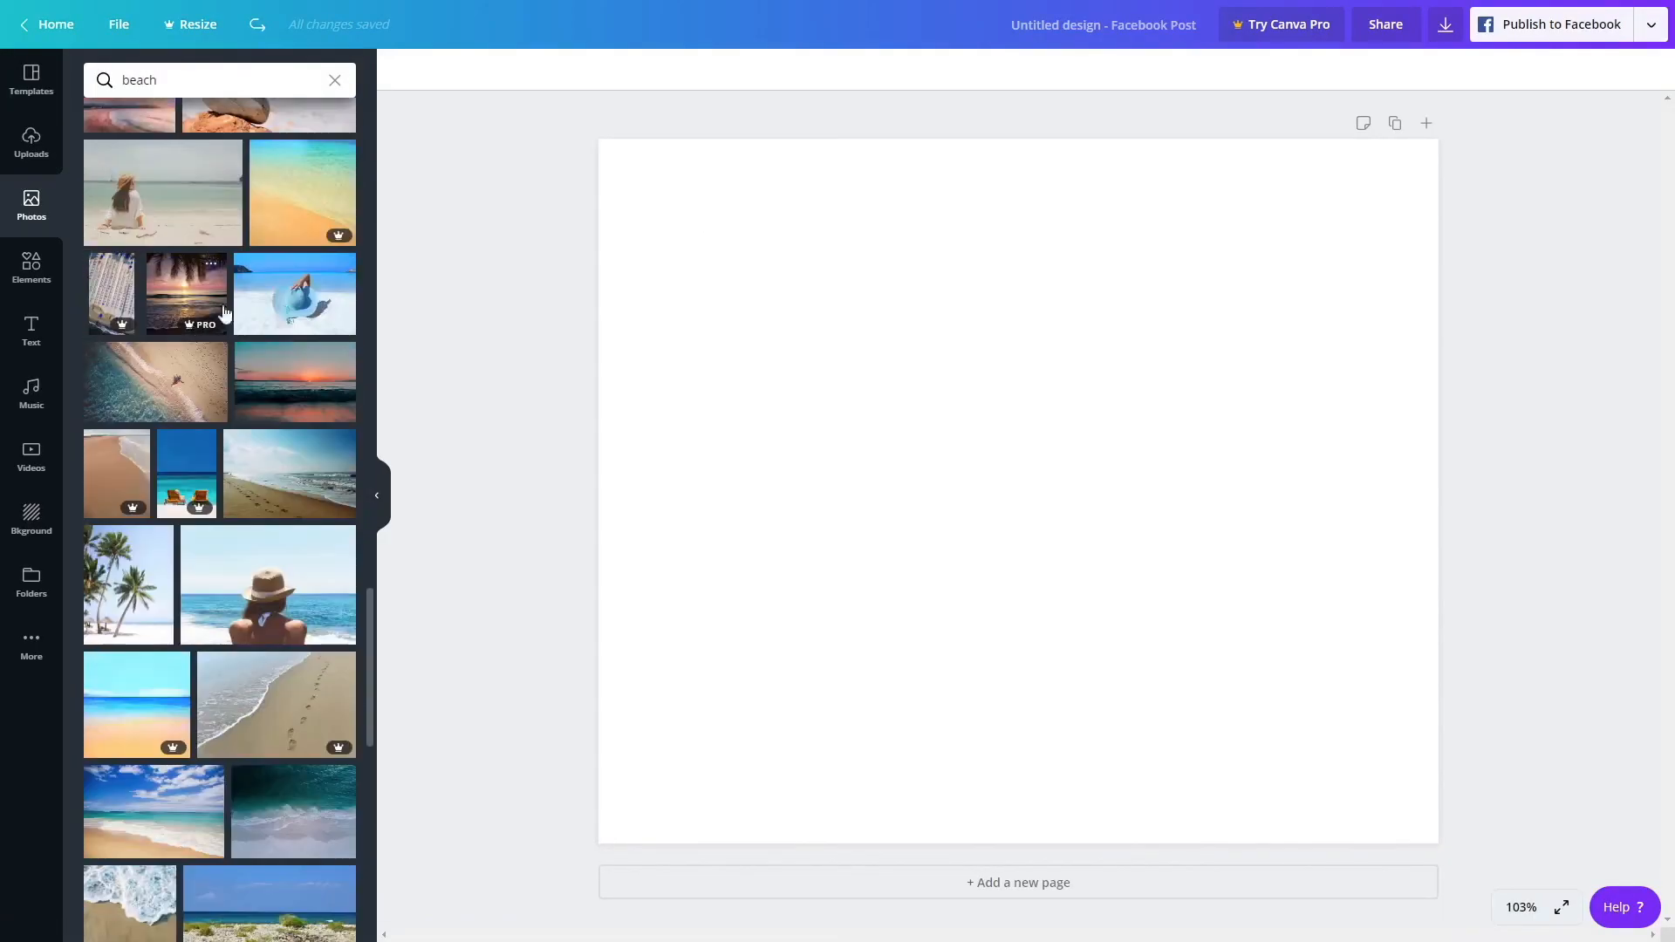
scroll(197, 207, "down", 4)
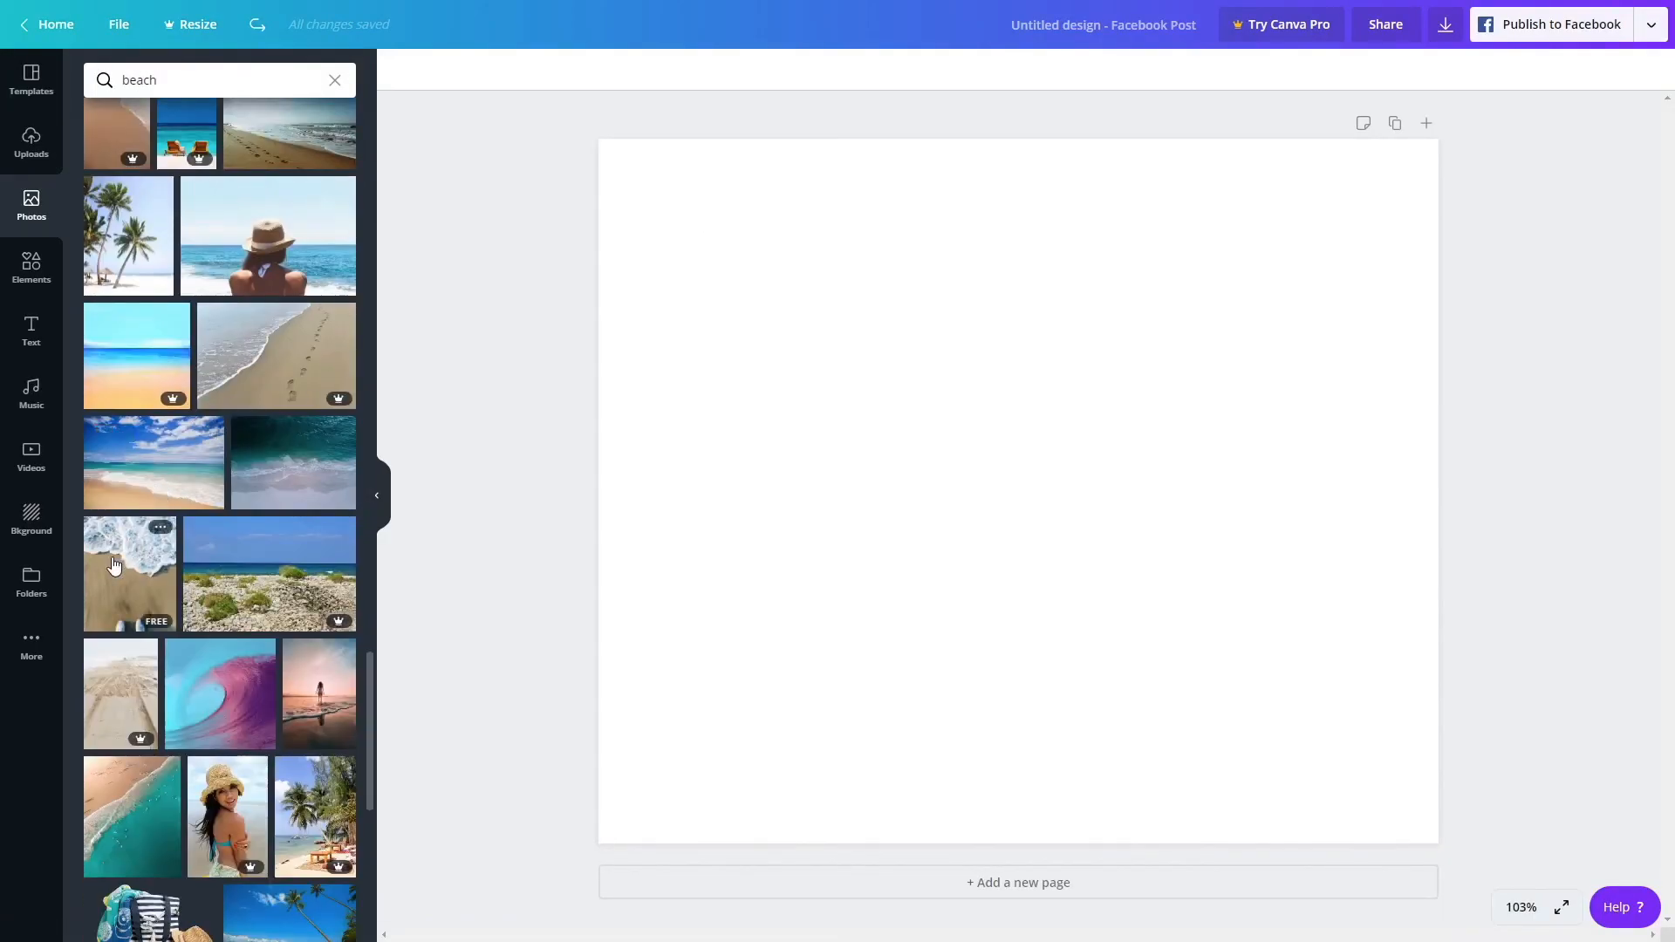
scroll(114, 566, "down", 10)
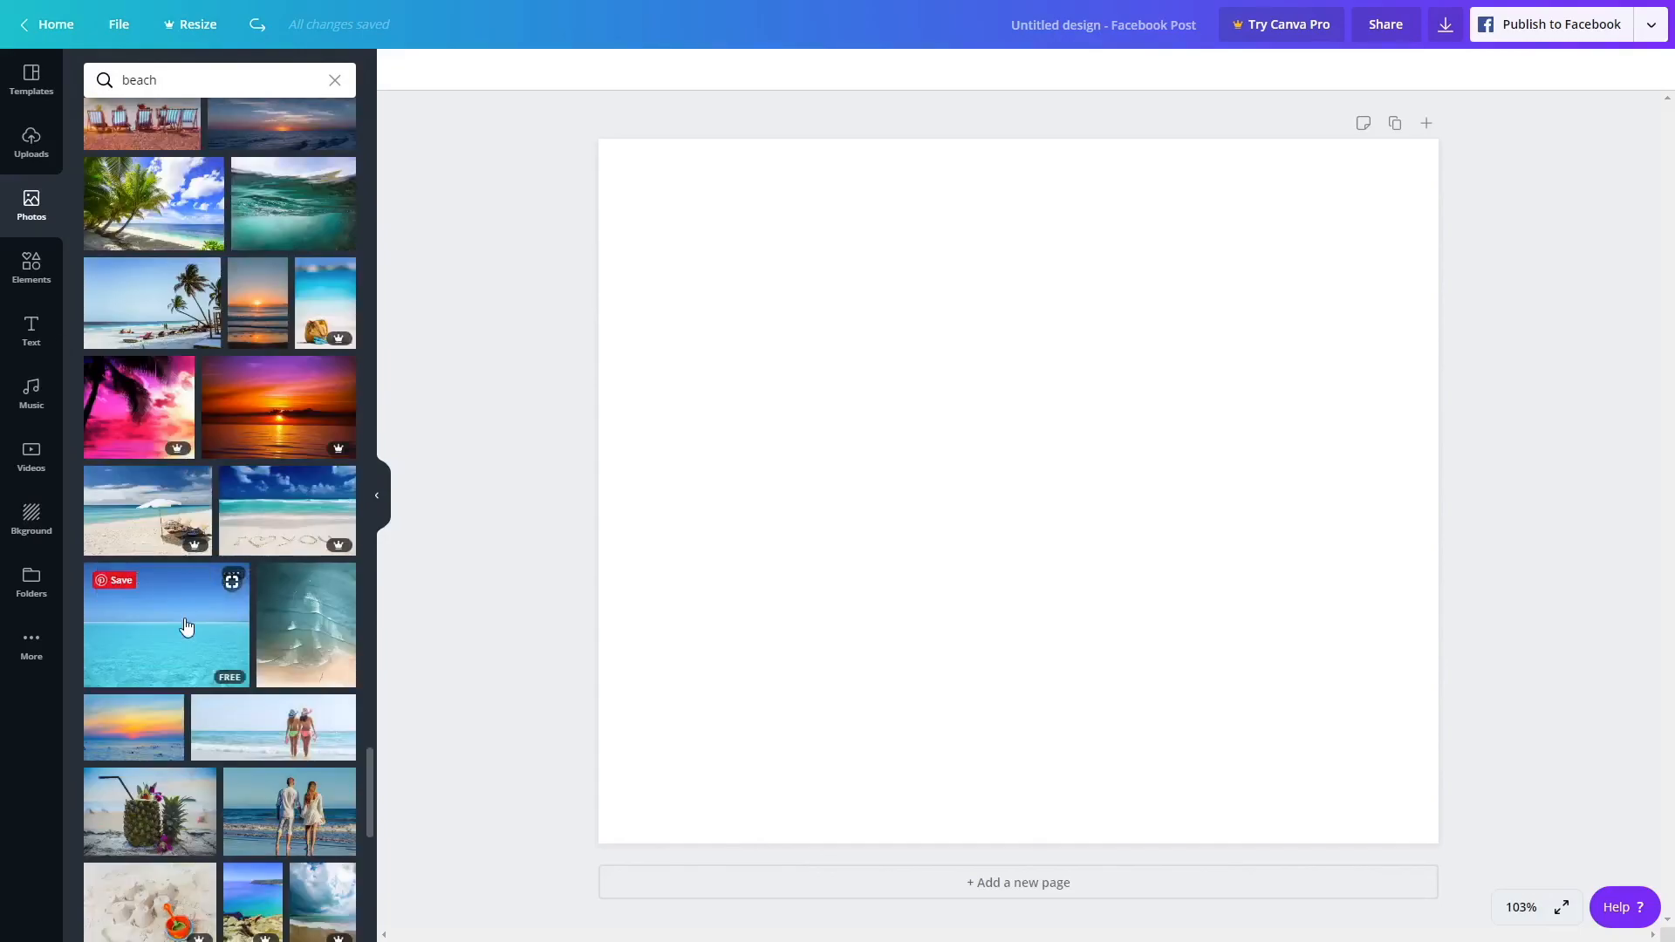
scroll(186, 626, "down", 8)
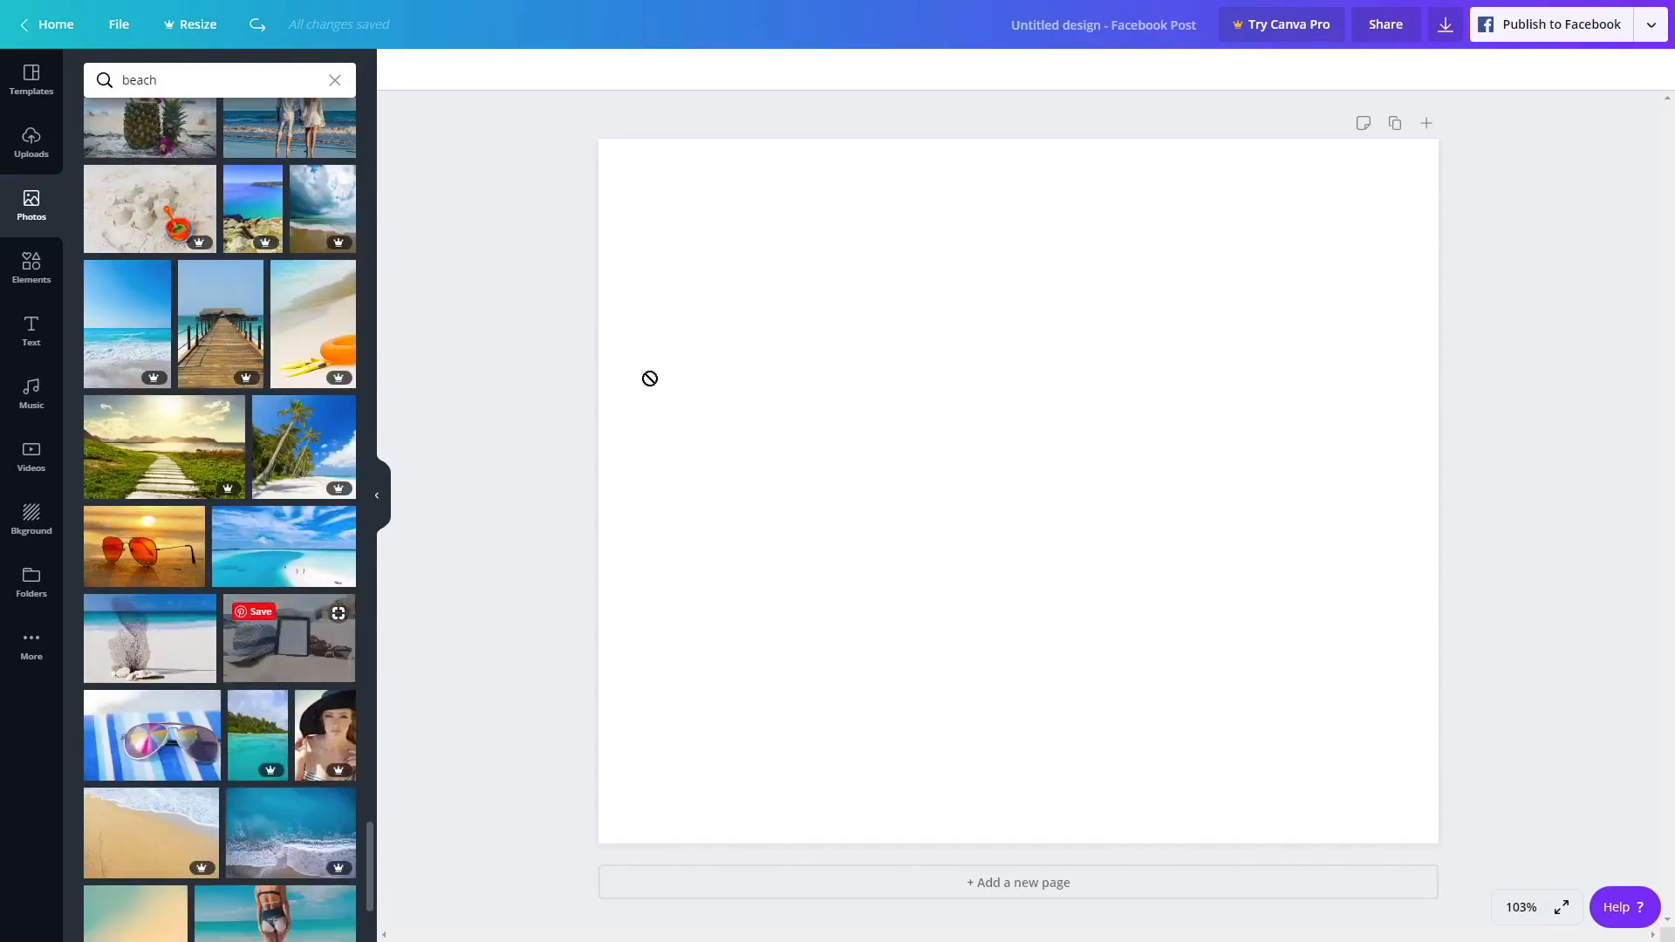
left_click_drag(650, 378, 905, 692)
Place the "Barefoot on the Beach" tablet mockup over the photo's tablet between the hat and sunglasses, sizing it to fit.
left_click(40, 146)
left_click(113, 766)
left_click_drag(1188, 750, 1133, 594)
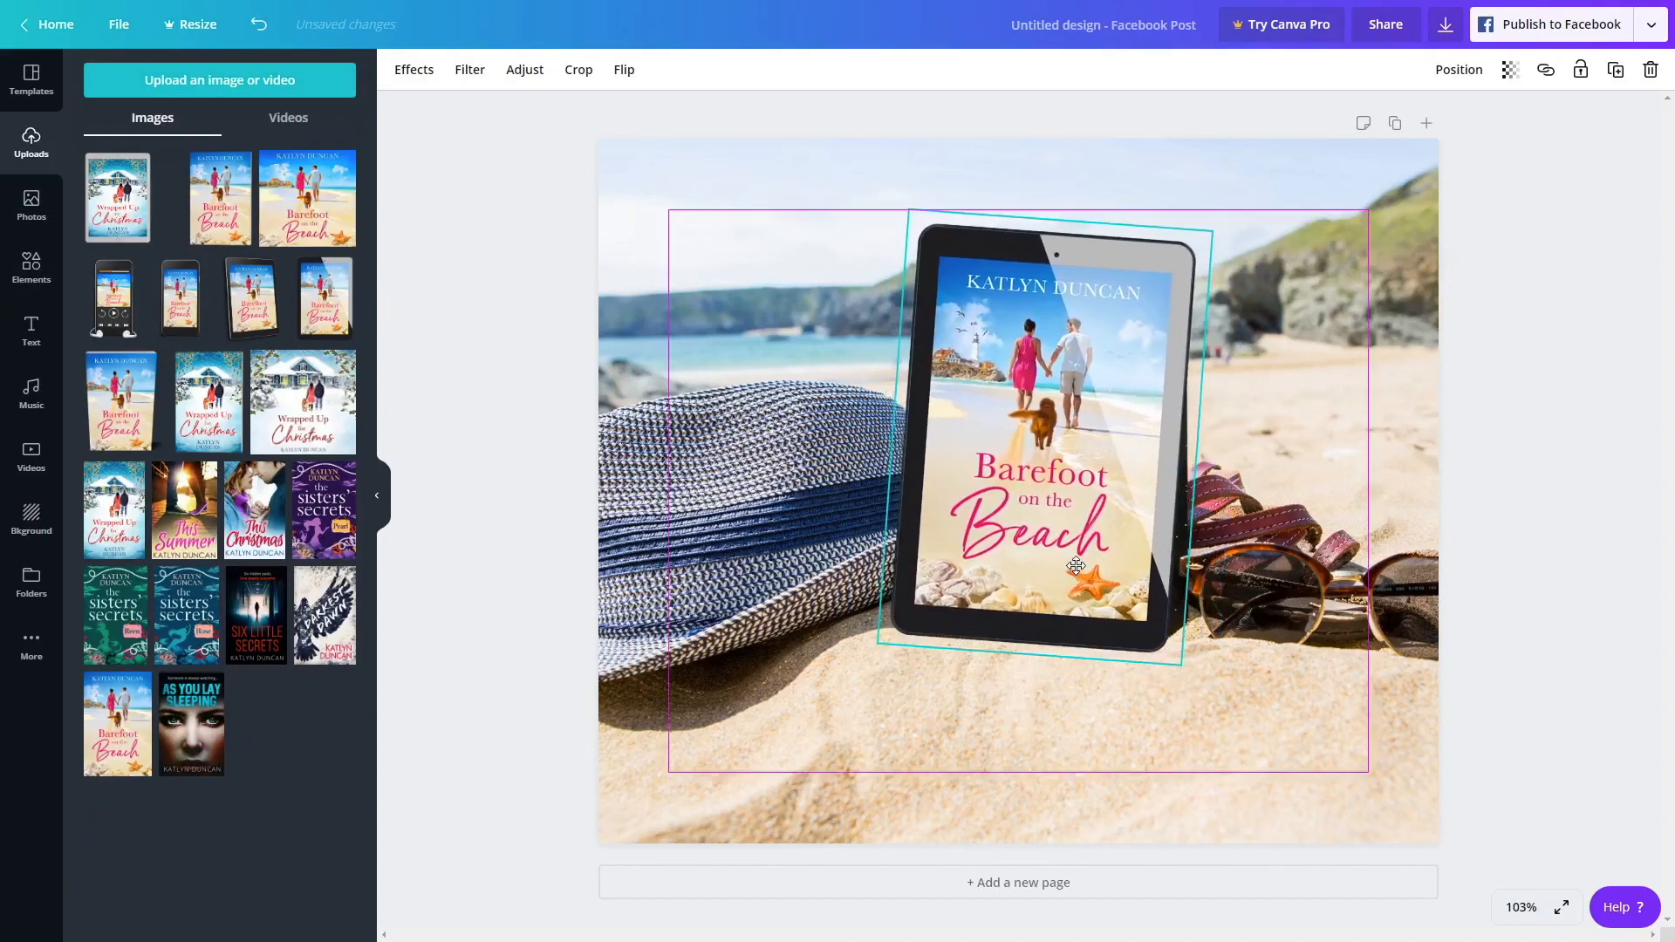
left_click(1556, 653)
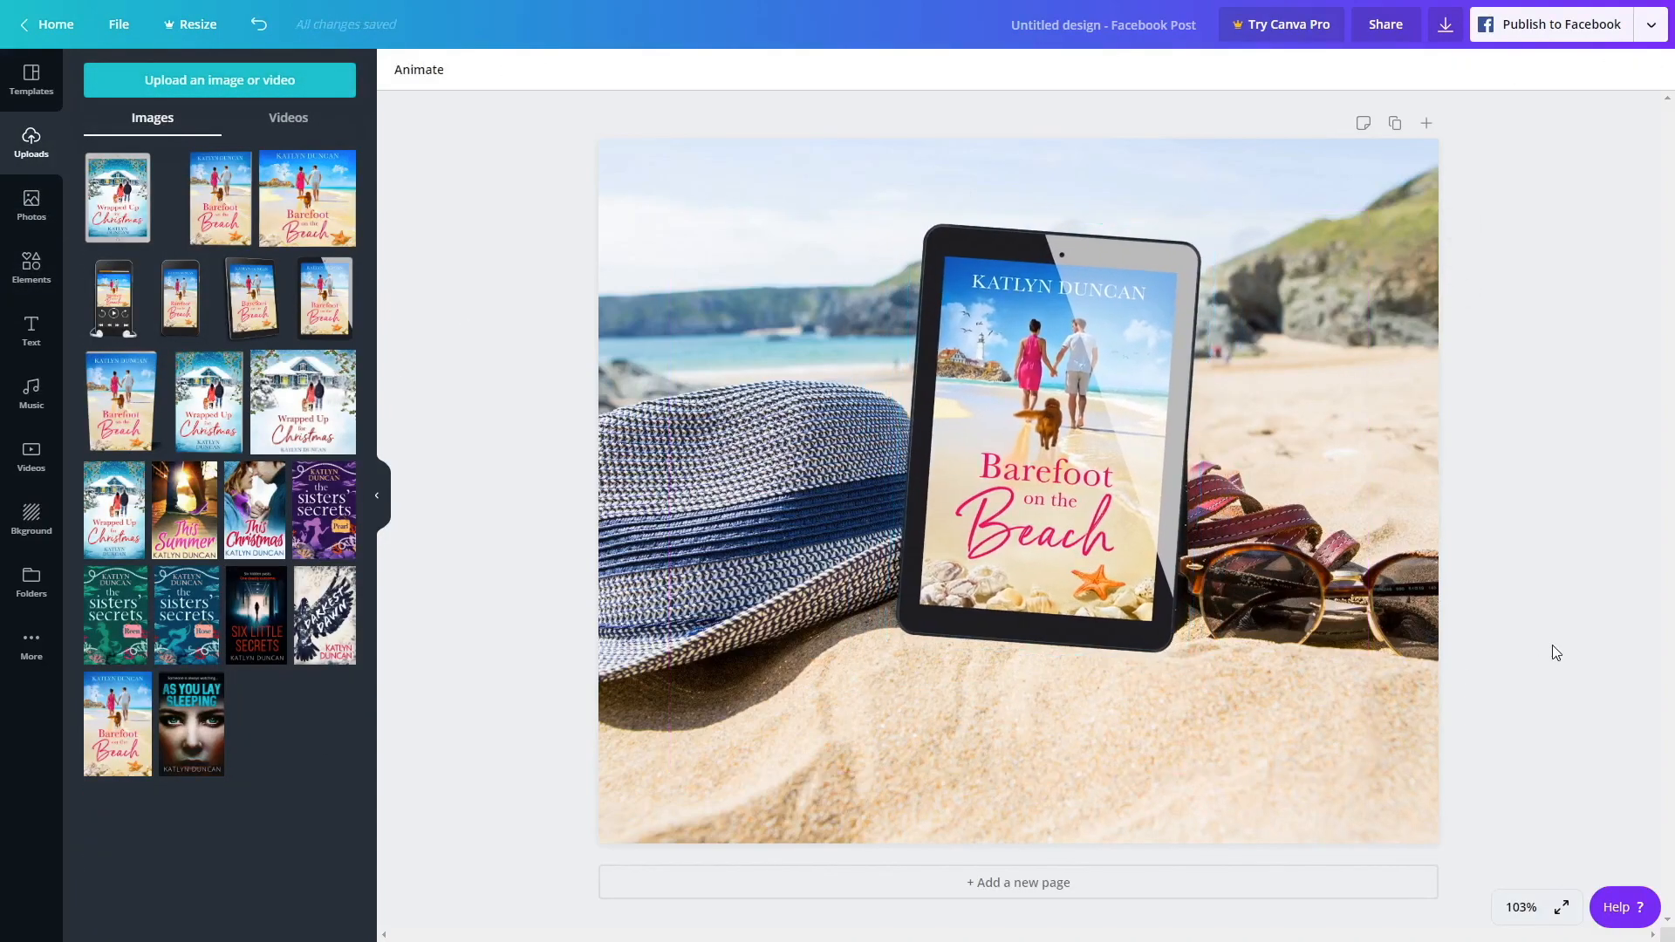
left_click_drag(1191, 666, 1202, 682)
left_click_drag(1024, 518, 1021, 498)
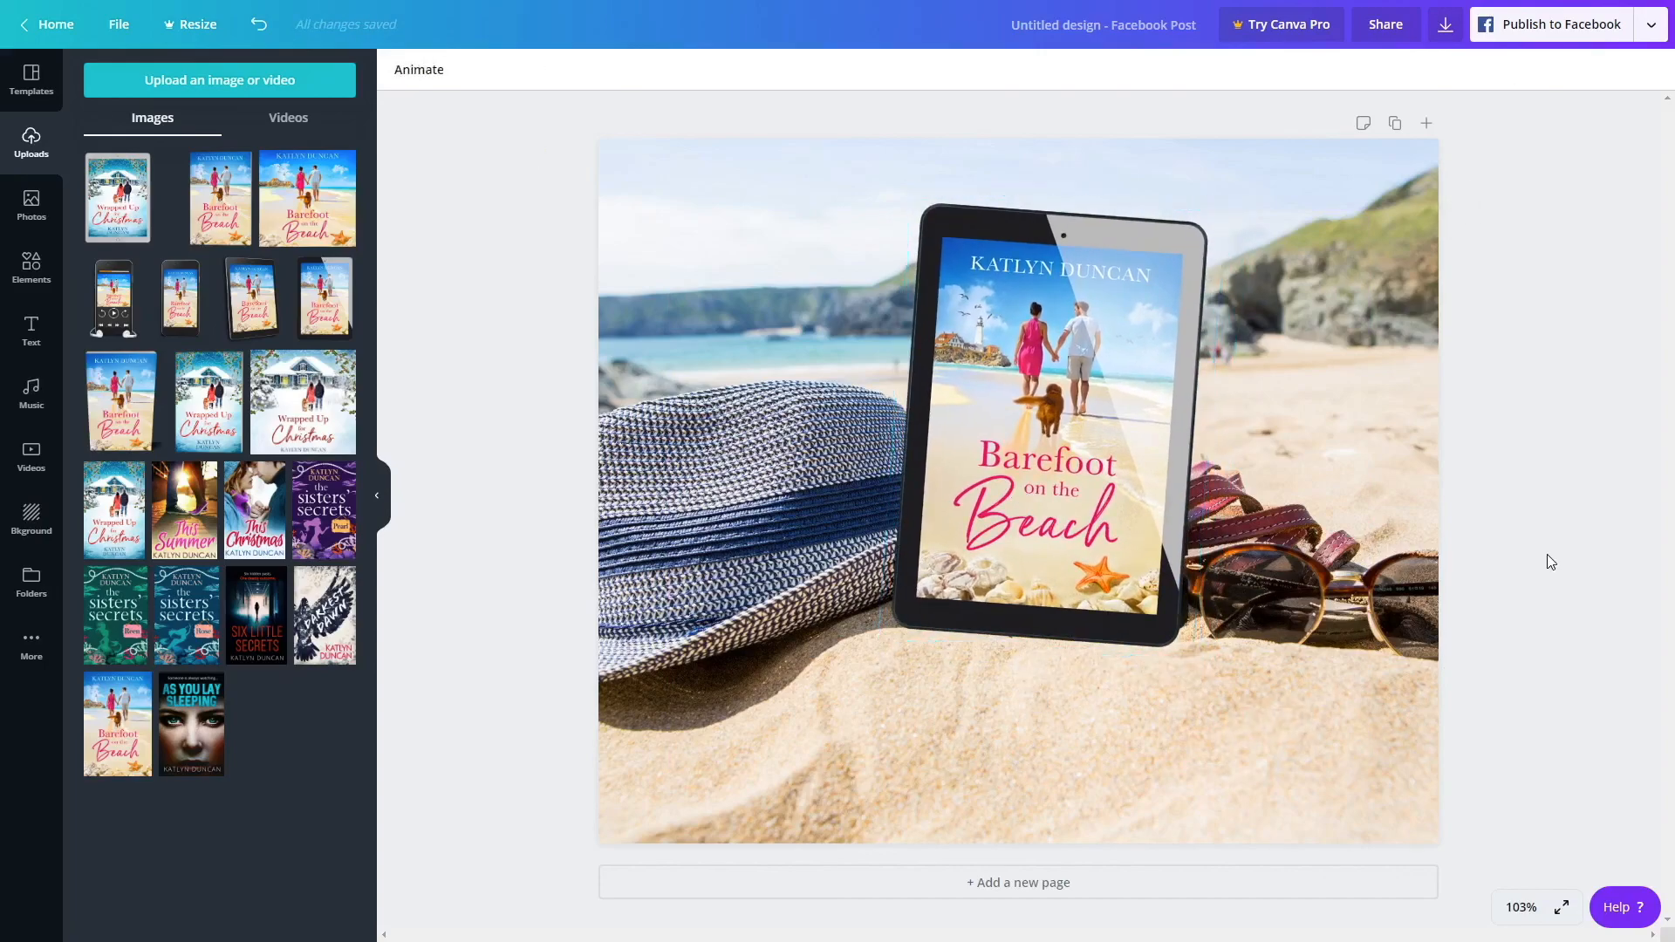
Add a heading reading "Available Now!".
left_click(32, 330)
left_click(210, 164)
type("Available now!")
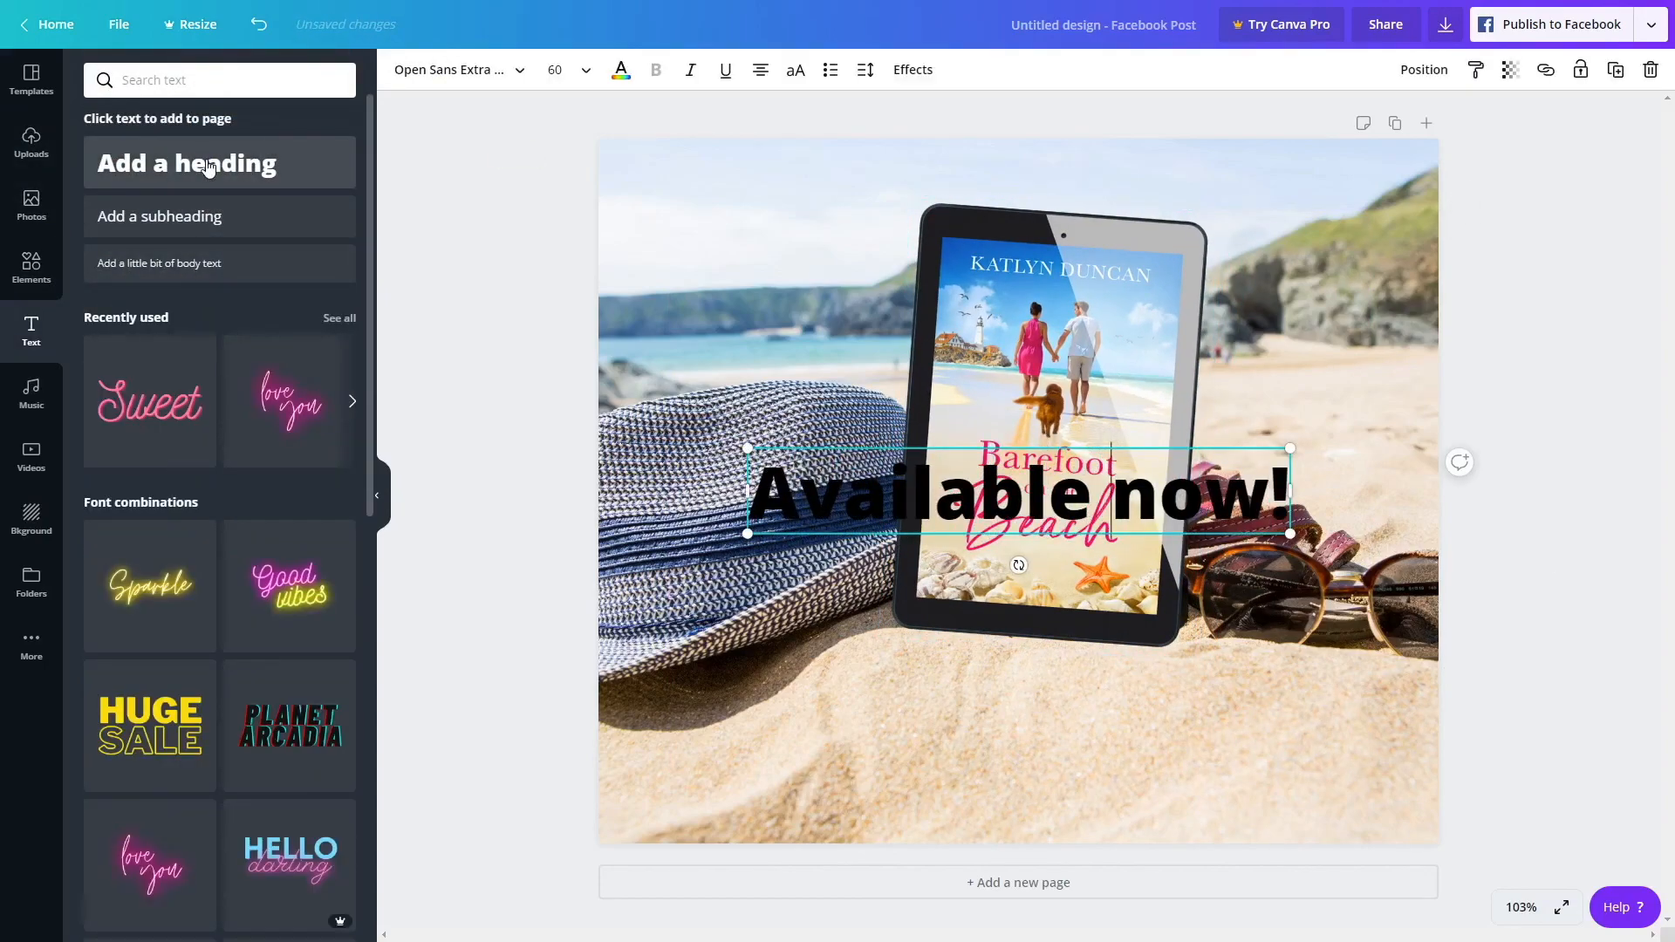
key("Delete")
type("N")
key("ctrl+a")
Change the heading's font to Libre Baskerville.
left_click(459, 69)
scroll(240, 523, "down", 10)
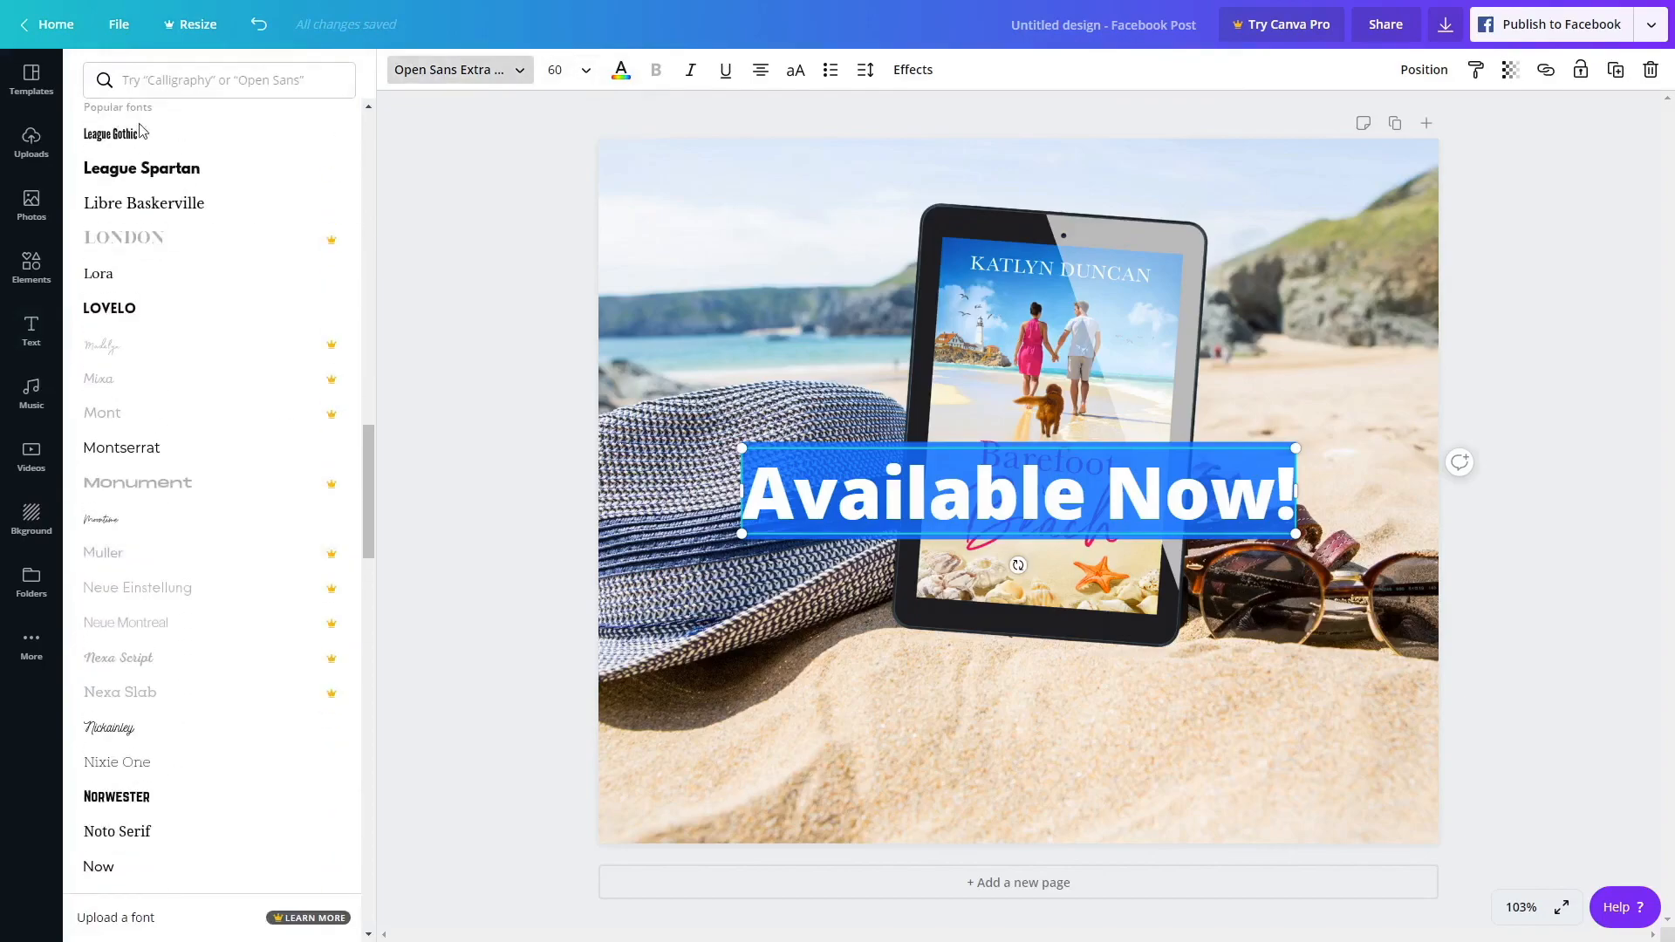
left_click_drag(369, 488, 441, 230)
scroll(148, 418, "down", 15)
left_click(150, 435)
left_click(1244, 515)
Move the heading onto the sand below the tablet and make it bold and pink.
left_click_drag(1226, 527, 1225, 766)
triple_click(1212, 733)
left_click(656, 70)
left_click(621, 70)
left_click(338, 375)
Enlarge the "Available Now!" heading across most of the page width and center it beneath the tablet.
left_click(1348, 700)
left_click_drag(1303, 688, 1406, 669)
left_click_drag(1291, 723, 1241, 723)
left_click(1523, 723)
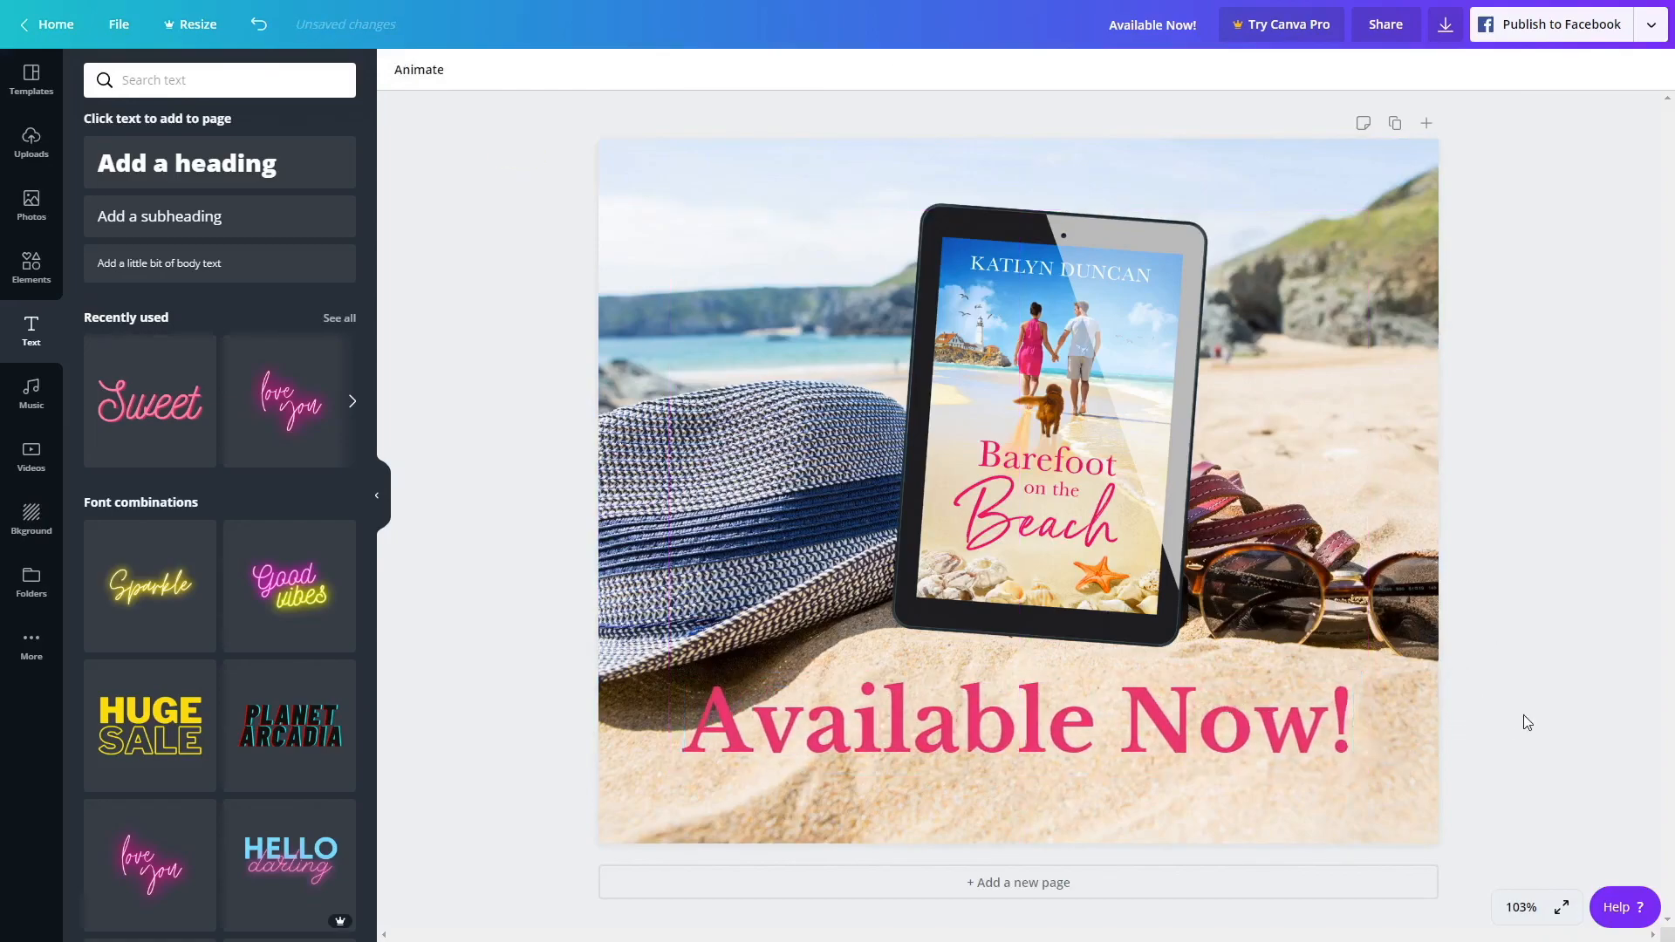
Rename the design "BOTB Available Now!" and create a new Medium Rectangle ad design.
left_click(1395, 123)
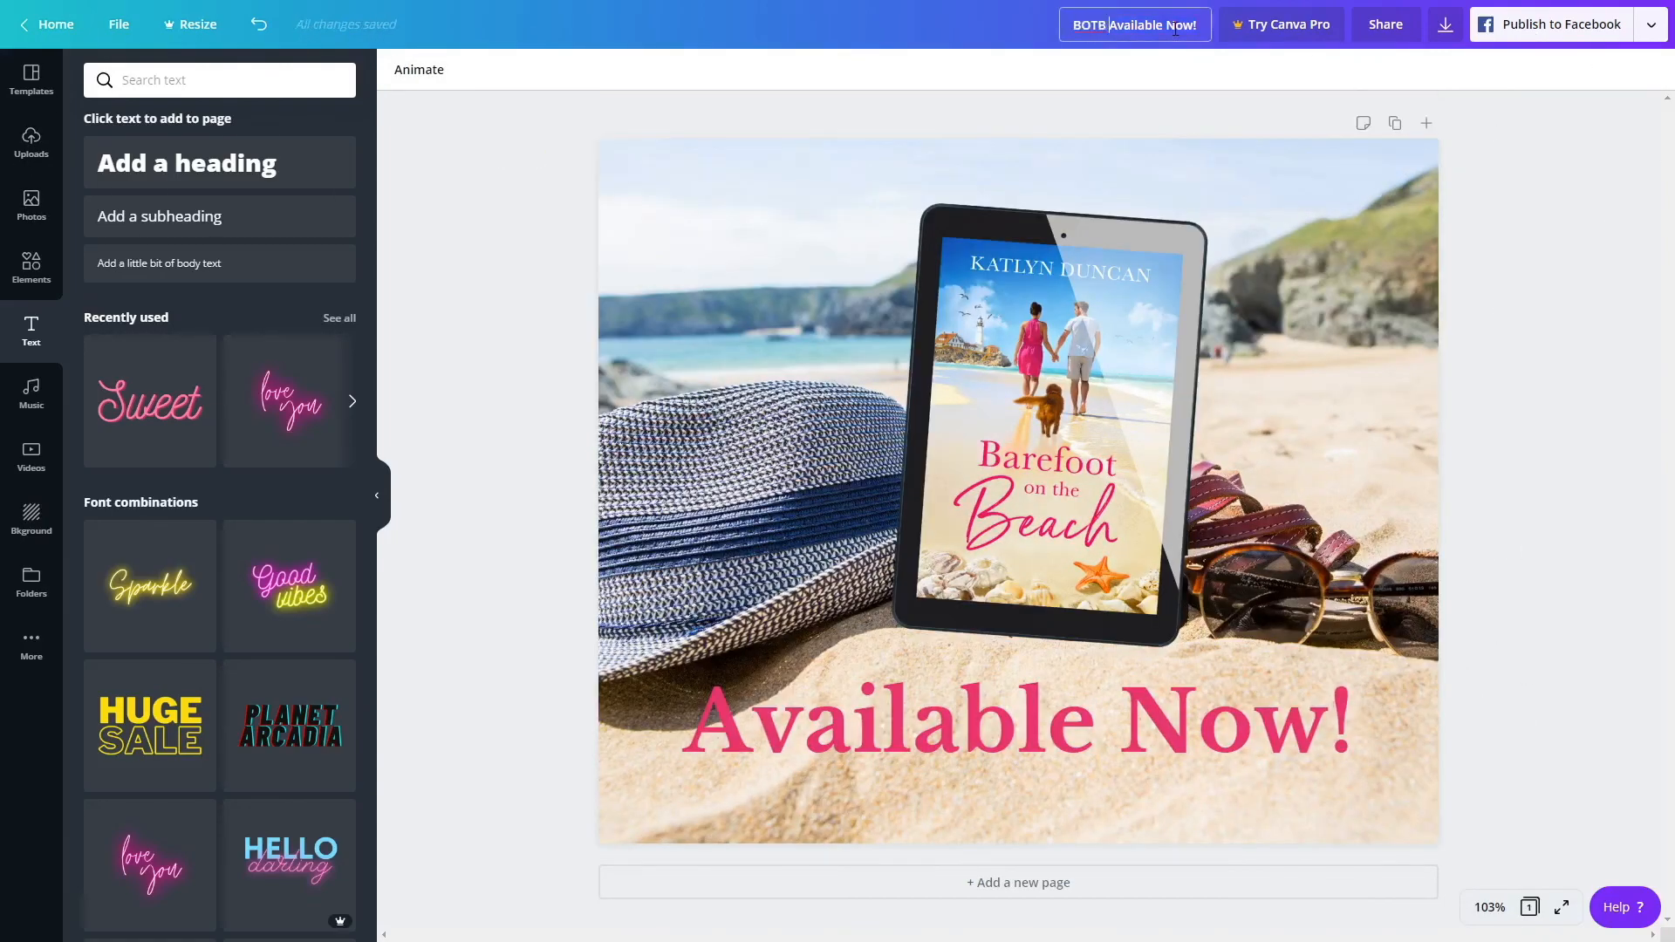
left_click(119, 24)
left_click(119, 154)
type("ad")
left_click(236, 348)
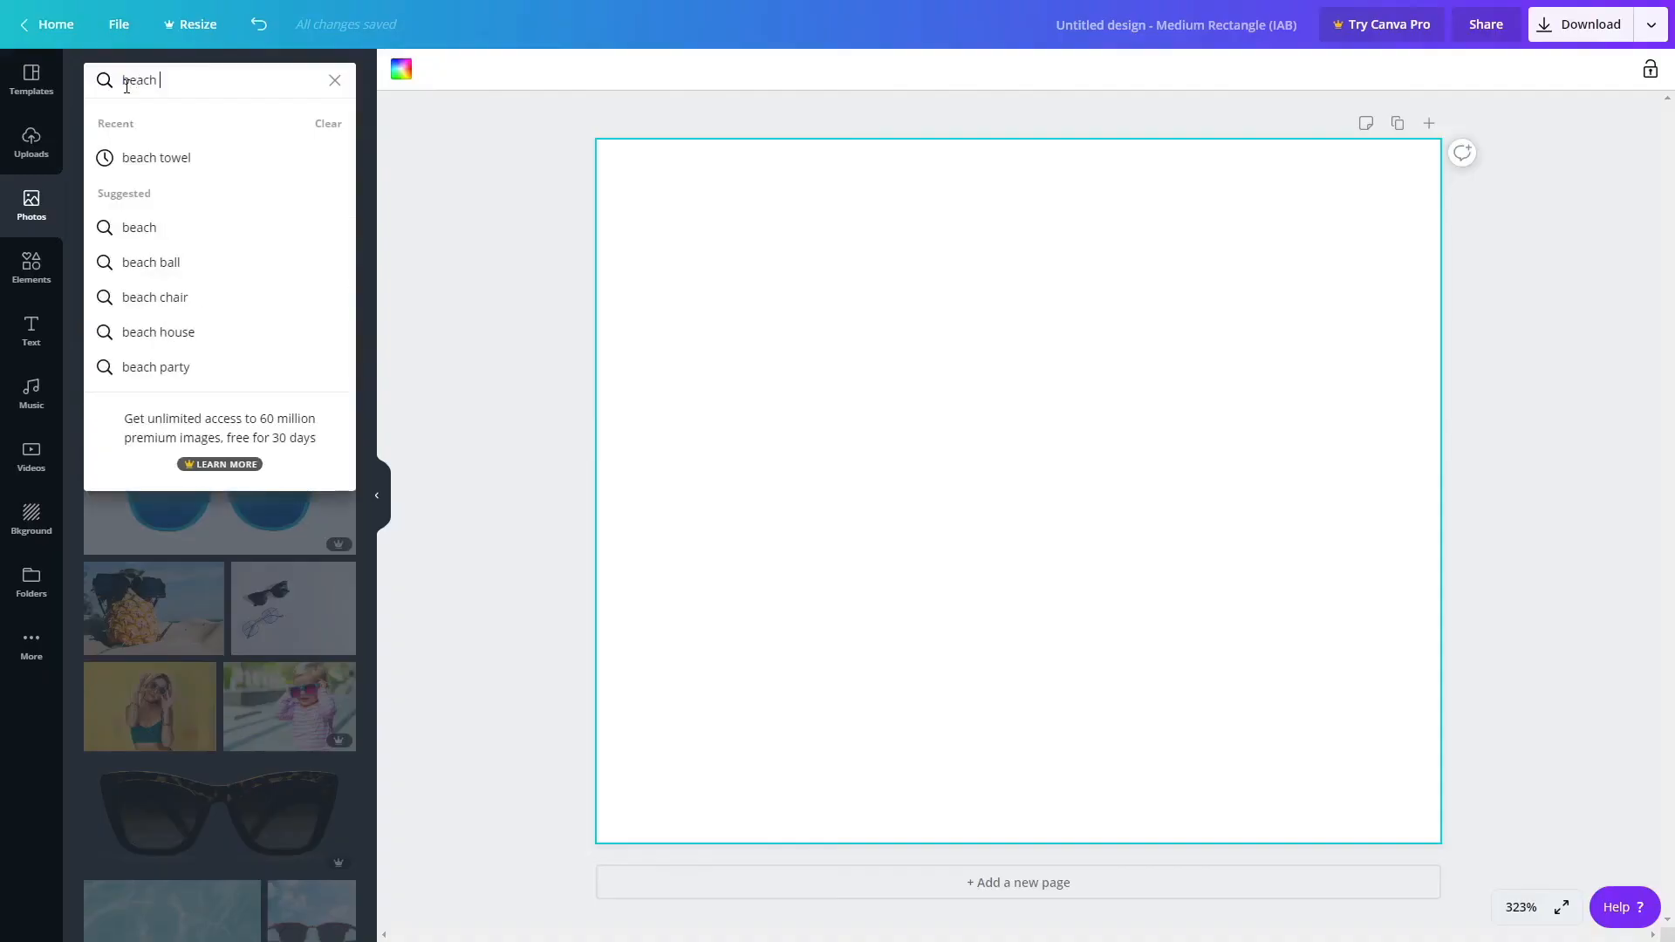
Search the photos for beach and fill the page with the woman in the white hat, shifting the crop toward the right.
key("Return")
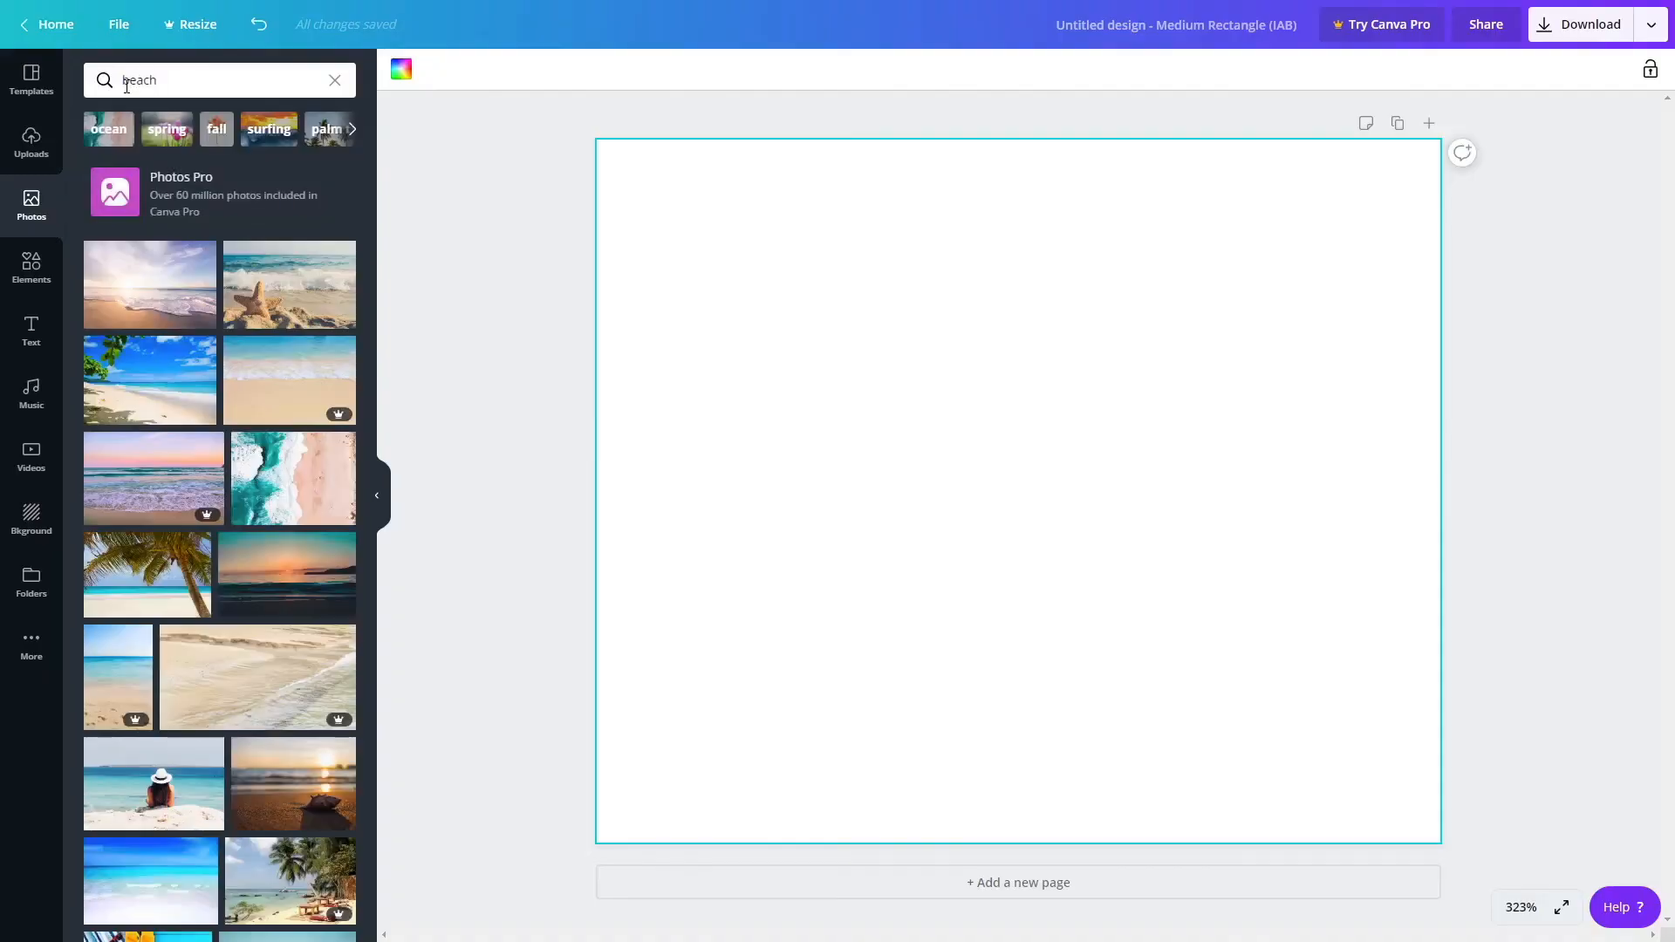
scroll(165, 418, "down", 5)
left_click_drag(154, 321, 647, 201)
double_click(646, 201)
left_click_drag(646, 358, 753, 358)
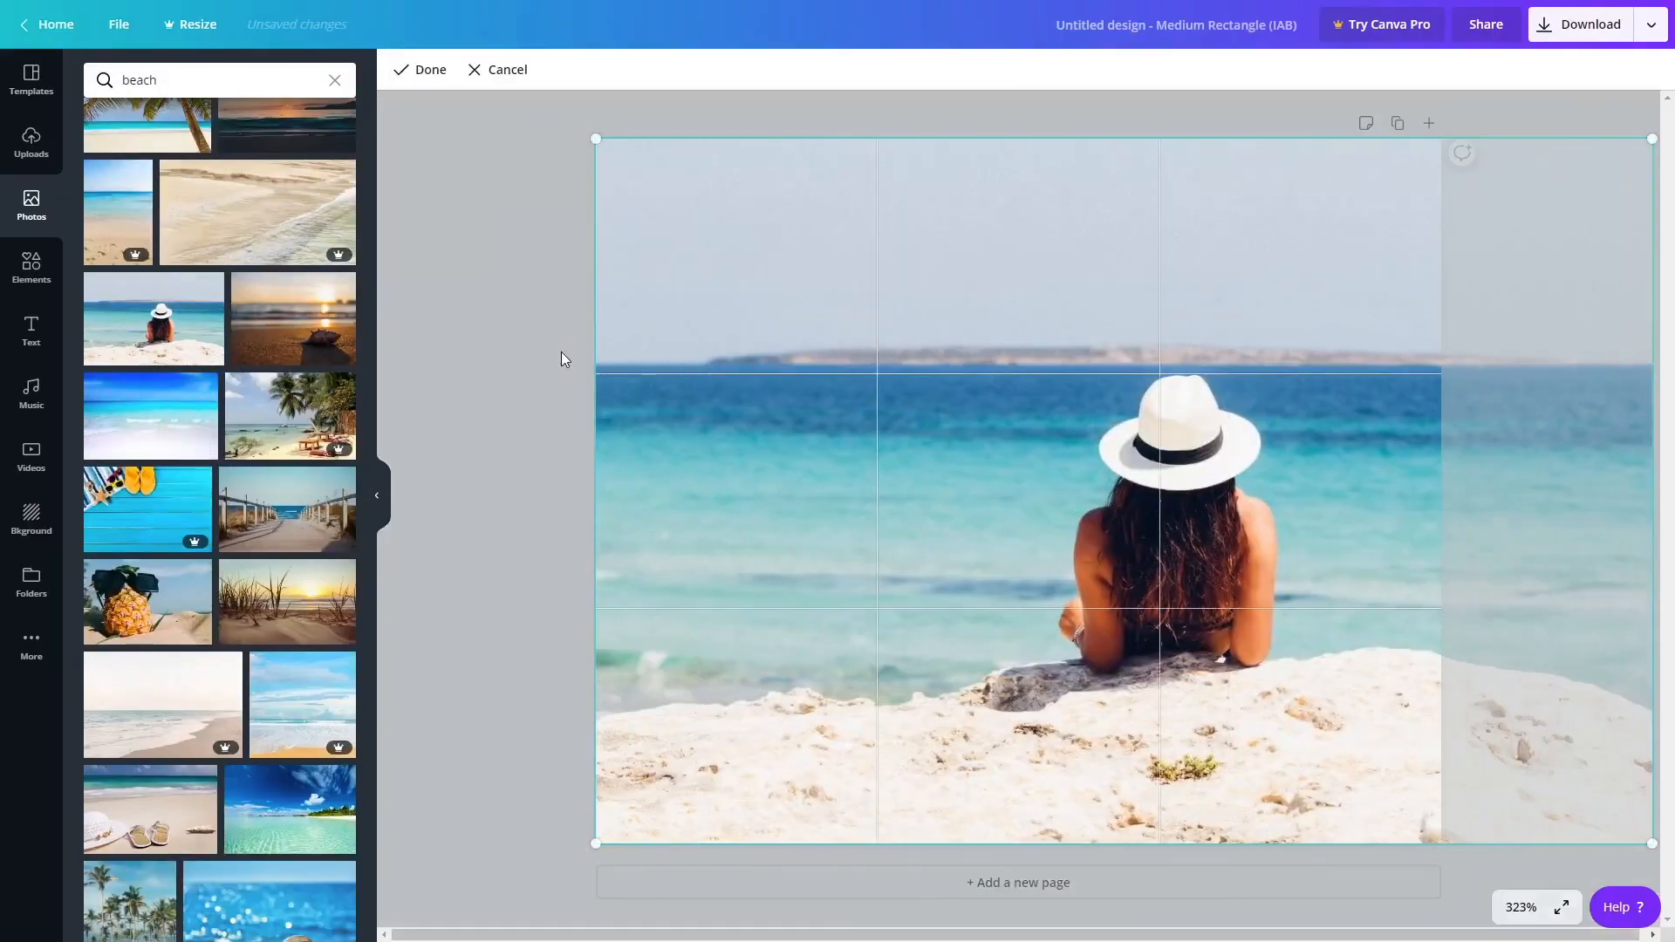
left_click(561, 358)
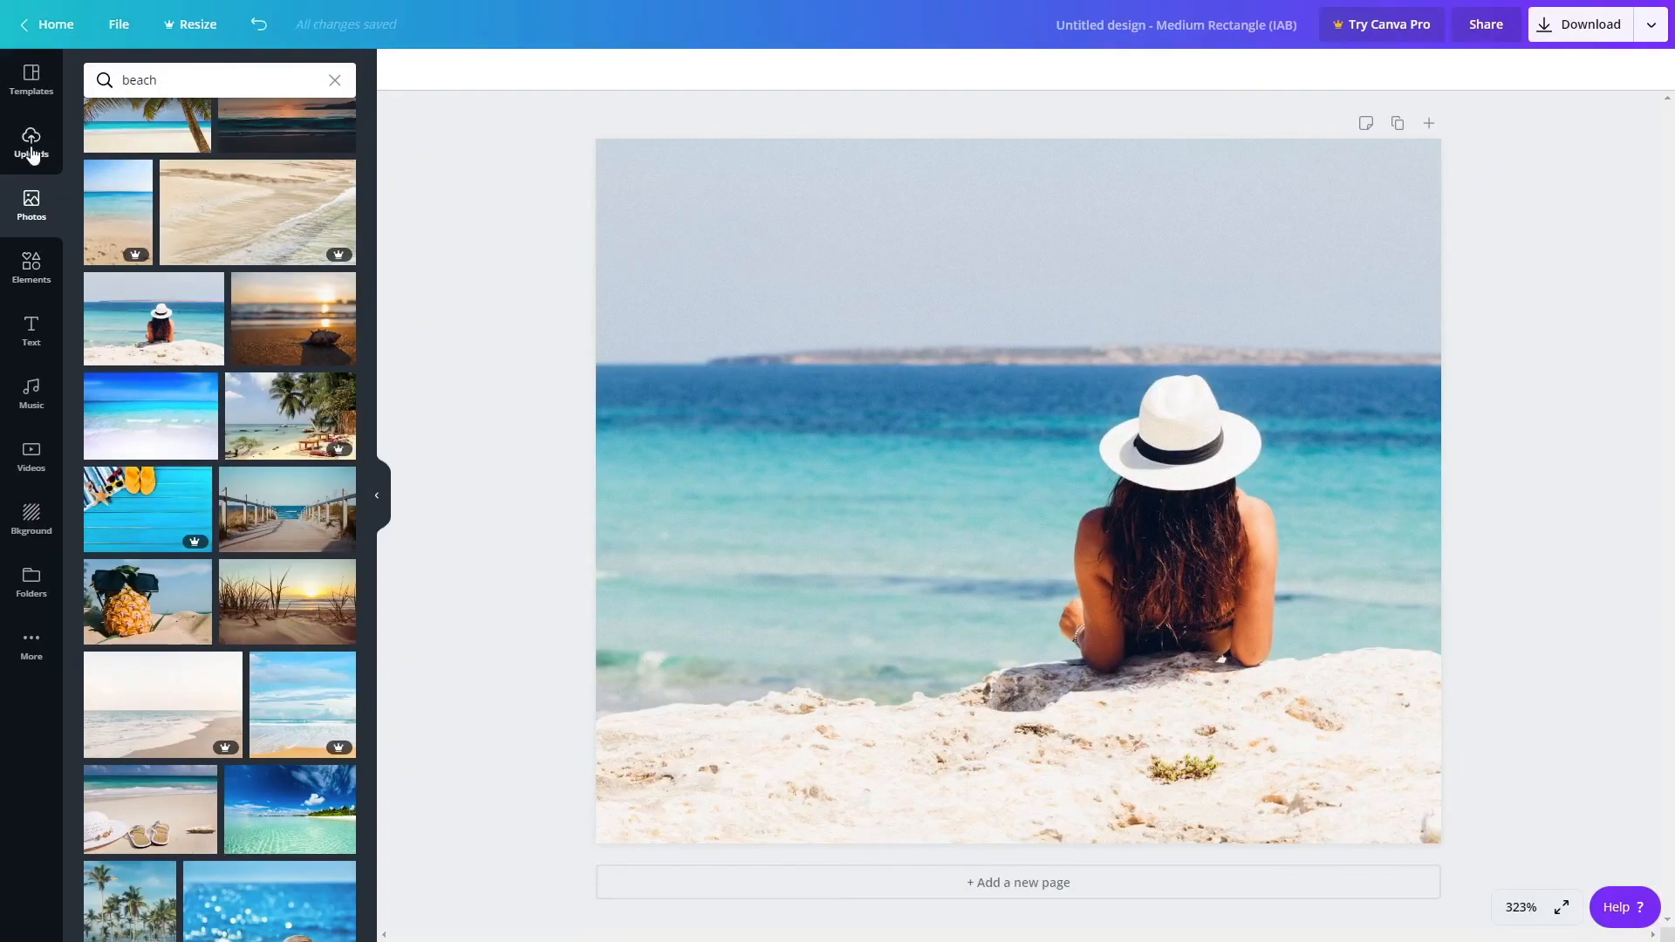
Add the tilted "Barefoot on the Beach" tablet mockup, slightly enlarged, on the left side of the woman.
left_click(30, 161)
left_click(252, 297)
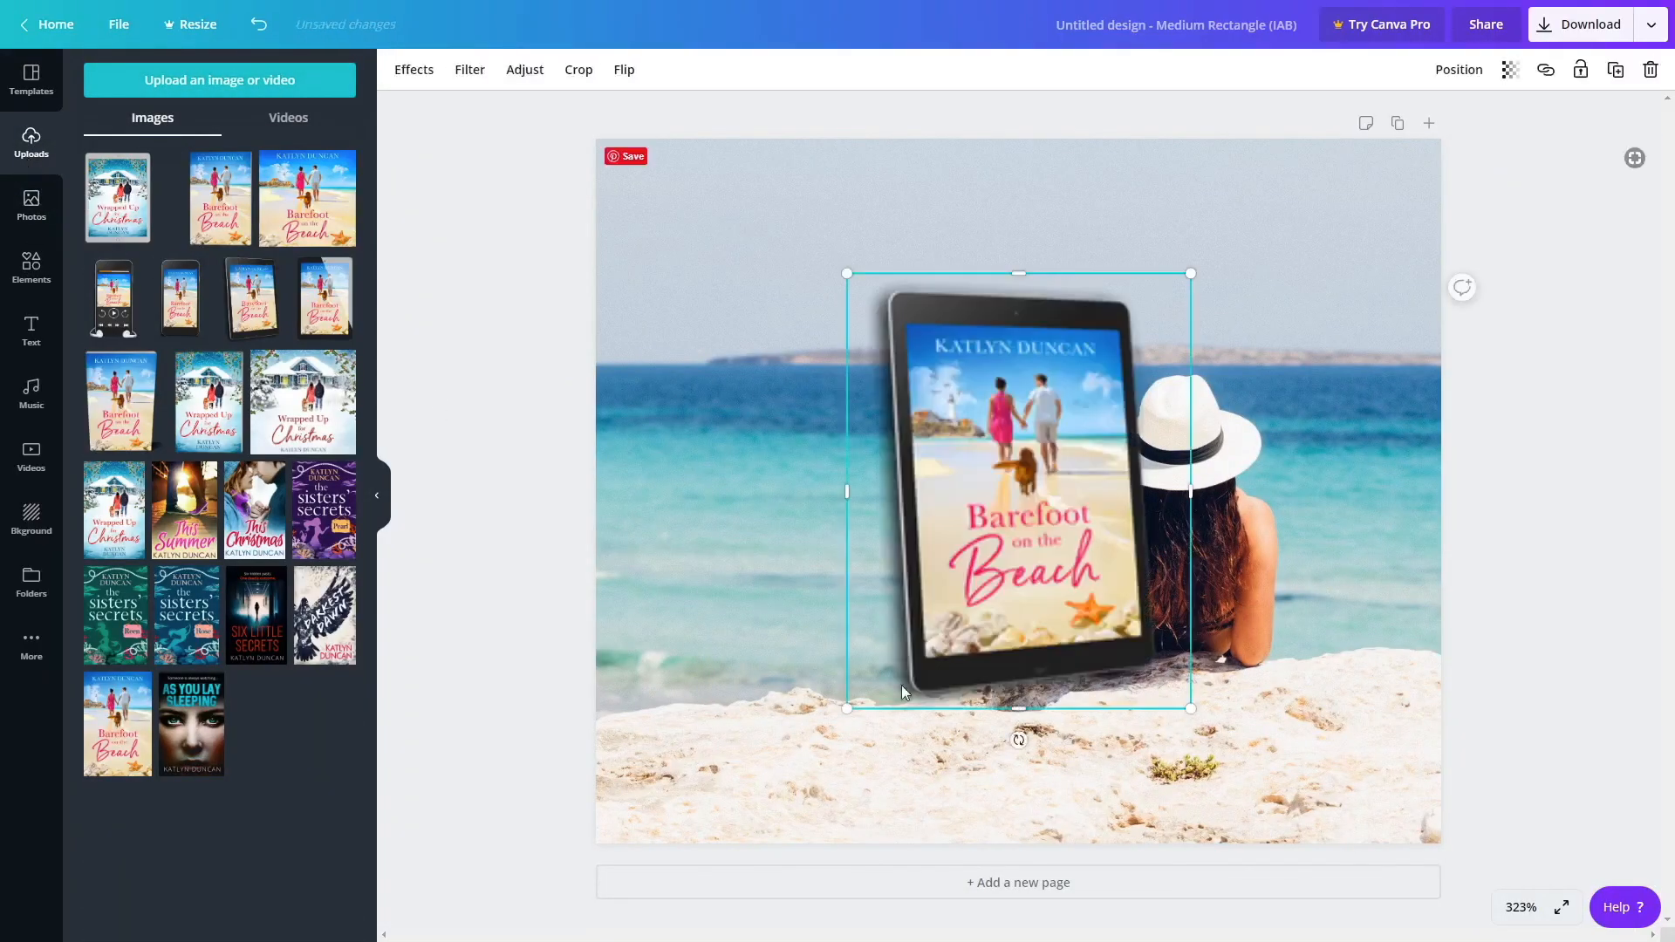
left_click_drag(950, 663, 725, 715)
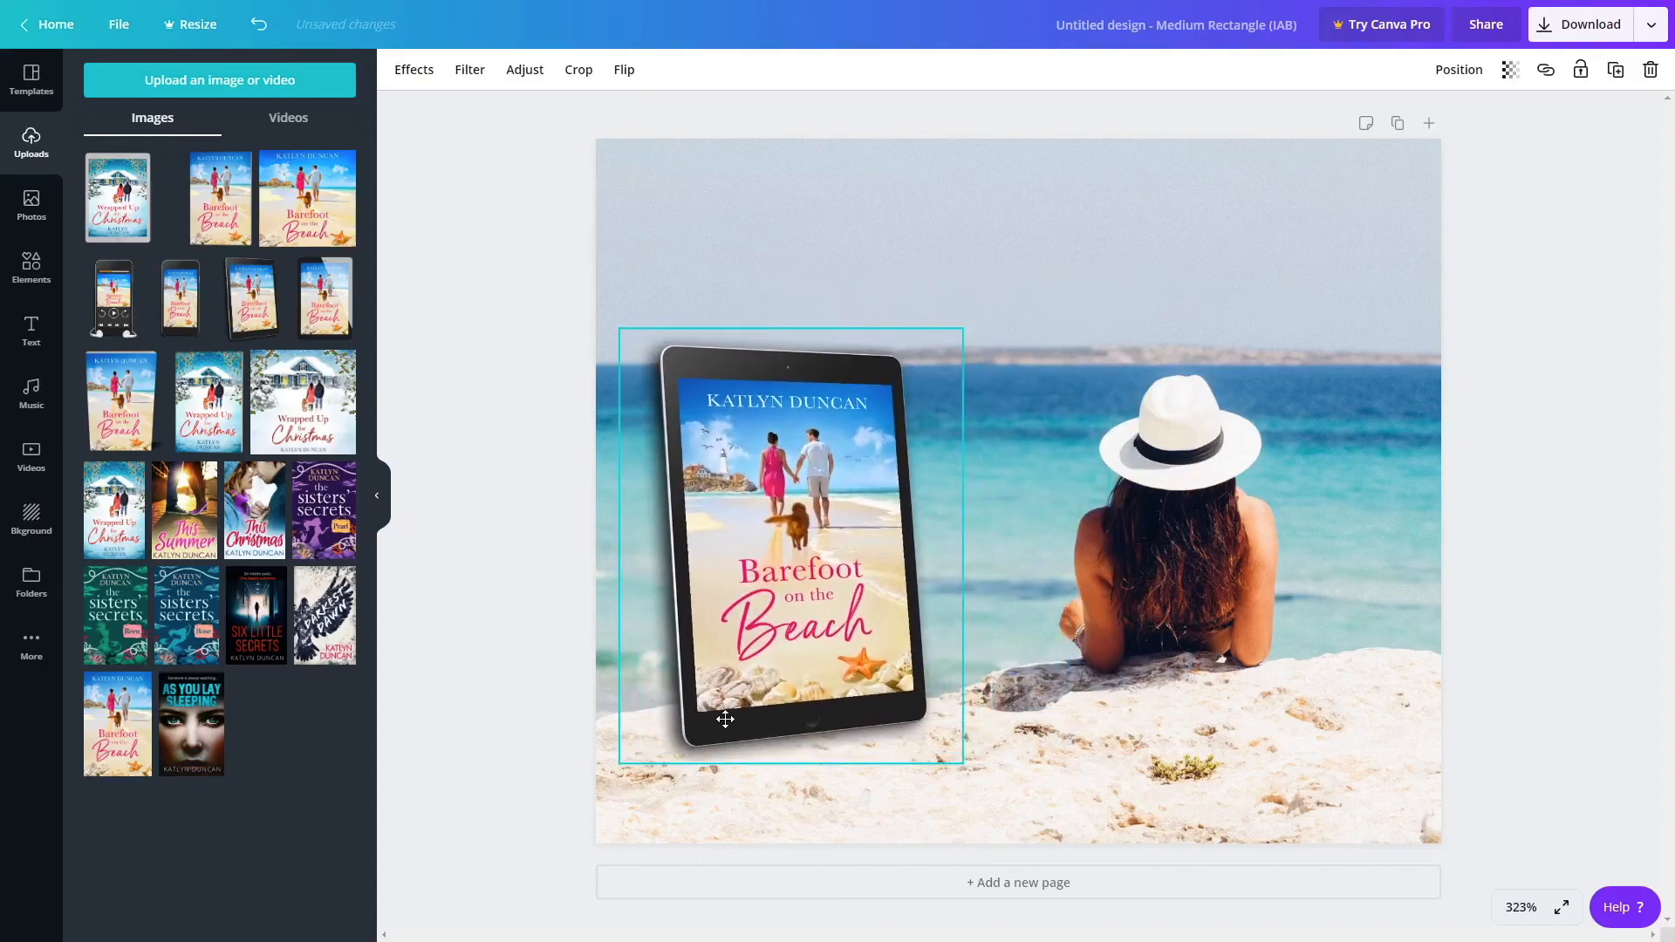
left_click_drag(965, 326, 1005, 276)
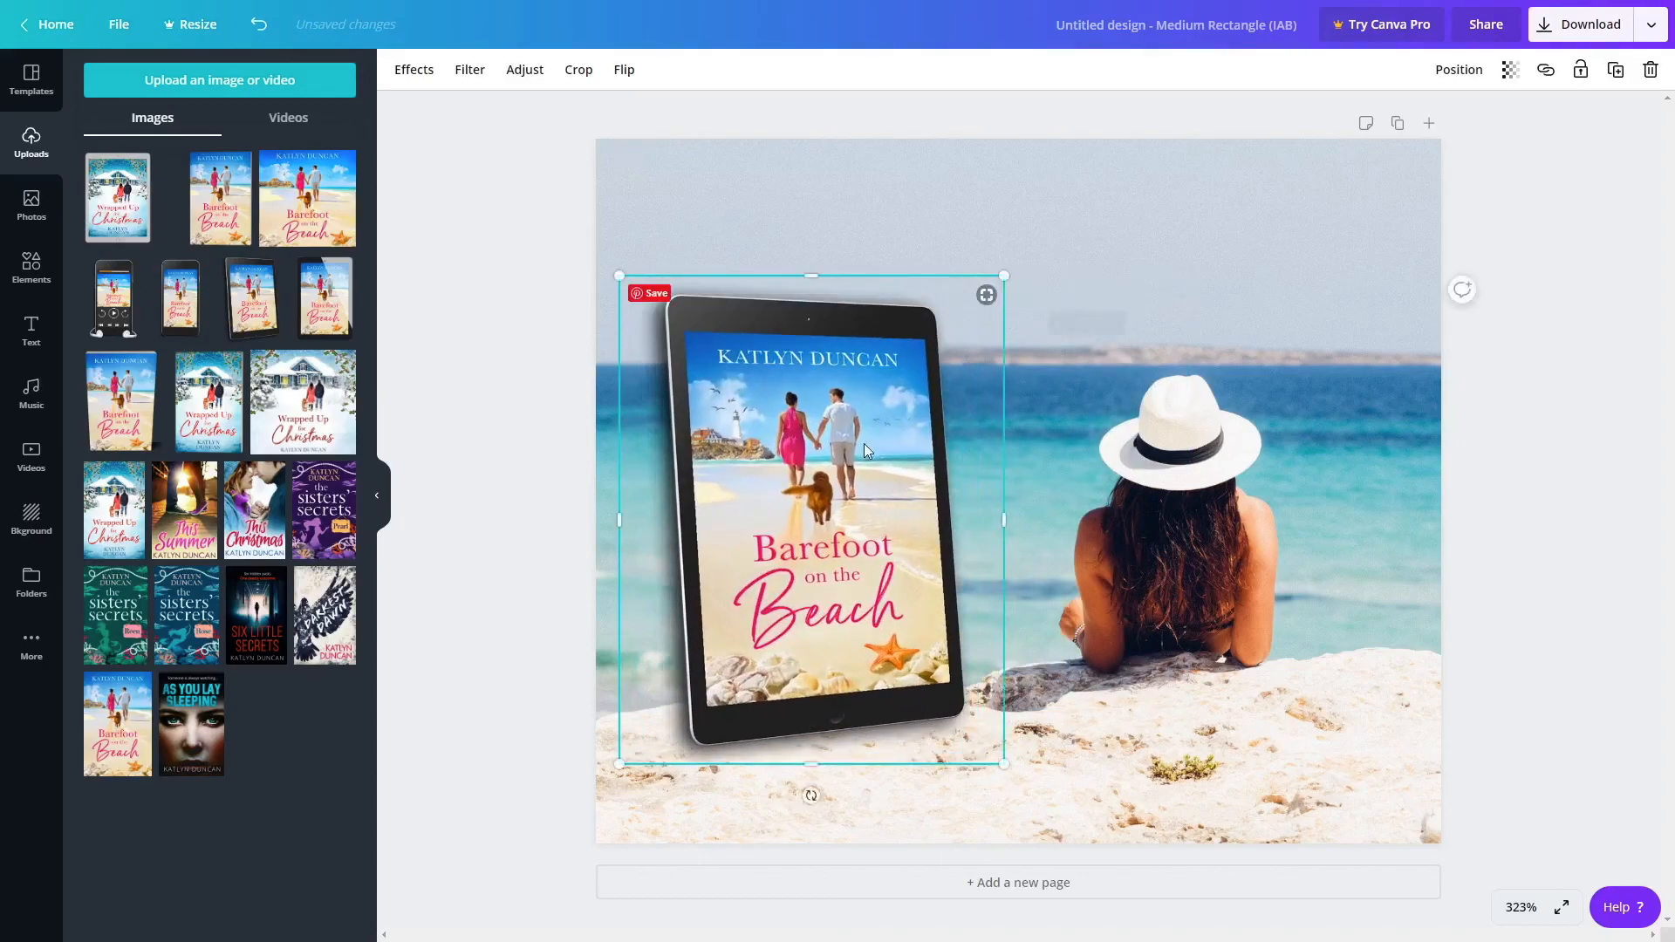
left_click_drag(864, 451, 837, 460)
left_click(523, 384)
Add a pink arrow-shaped banner pointing left and fit it into the ad's upper right corner.
left_click(32, 267)
left_click(336, 239)
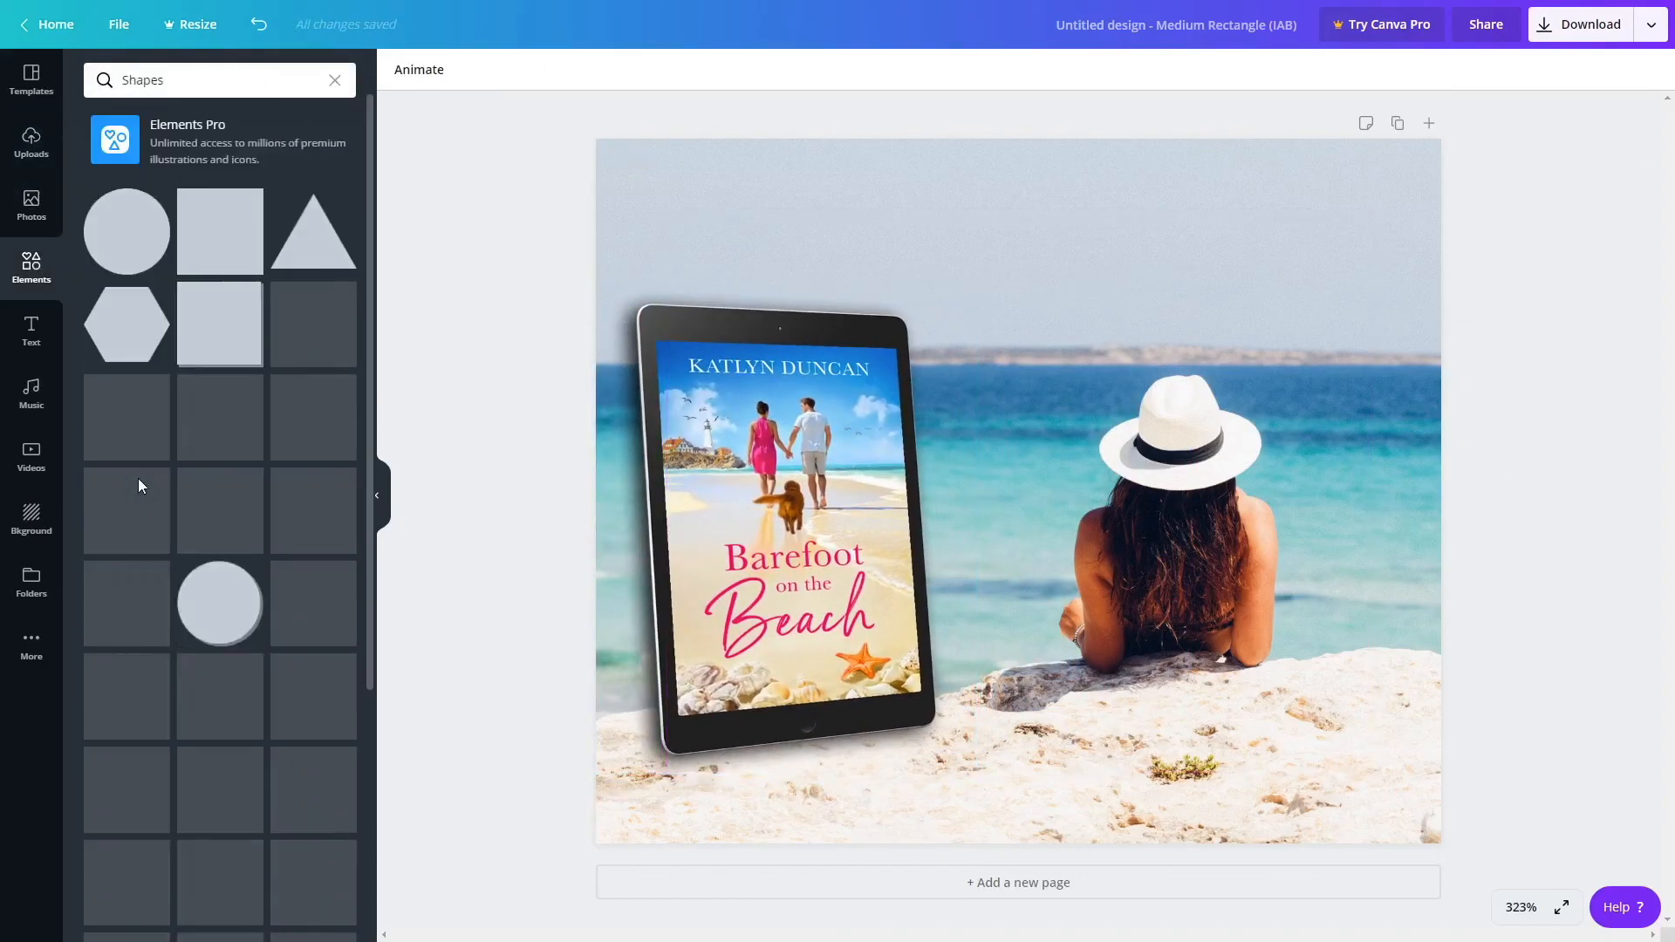
scroll(137, 483, "down", 4)
scroll(202, 321, "down", 3)
left_click(313, 393)
left_click_drag(1018, 717, 707, 491)
left_click_drag(1039, 528, 1168, 343)
left_click_drag(1345, 462, 1135, 293)
Fit the text to the banner and, on page 2, replace it with "99c sale!".
left_click_drag(1071, 219, 1381, 208)
left_click_drag(1263, 212, 905, 212)
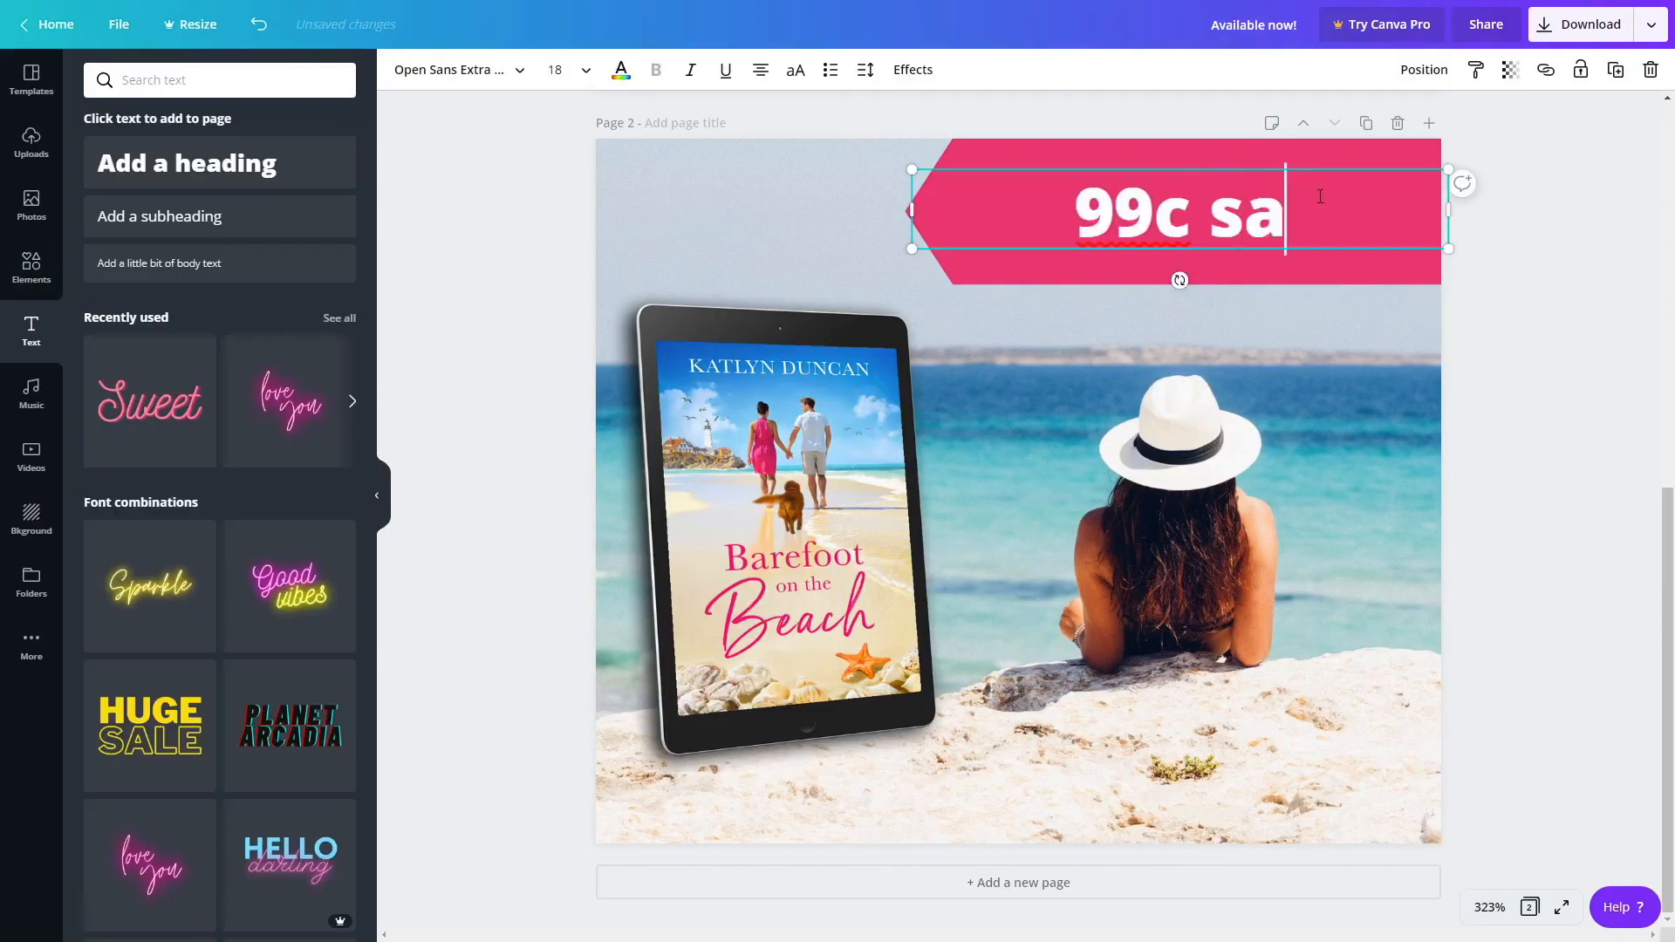
type("le!")
left_click(953, 266)
Shorten the banner to suit the sale text and reposition the text on it.
left_click_drag(906, 212, 1143, 218)
left_click_drag(1169, 212, 1099, 203)
left_click(1178, 266)
left_click_drag(1222, 215, 1208, 214)
left_click(1544, 338)
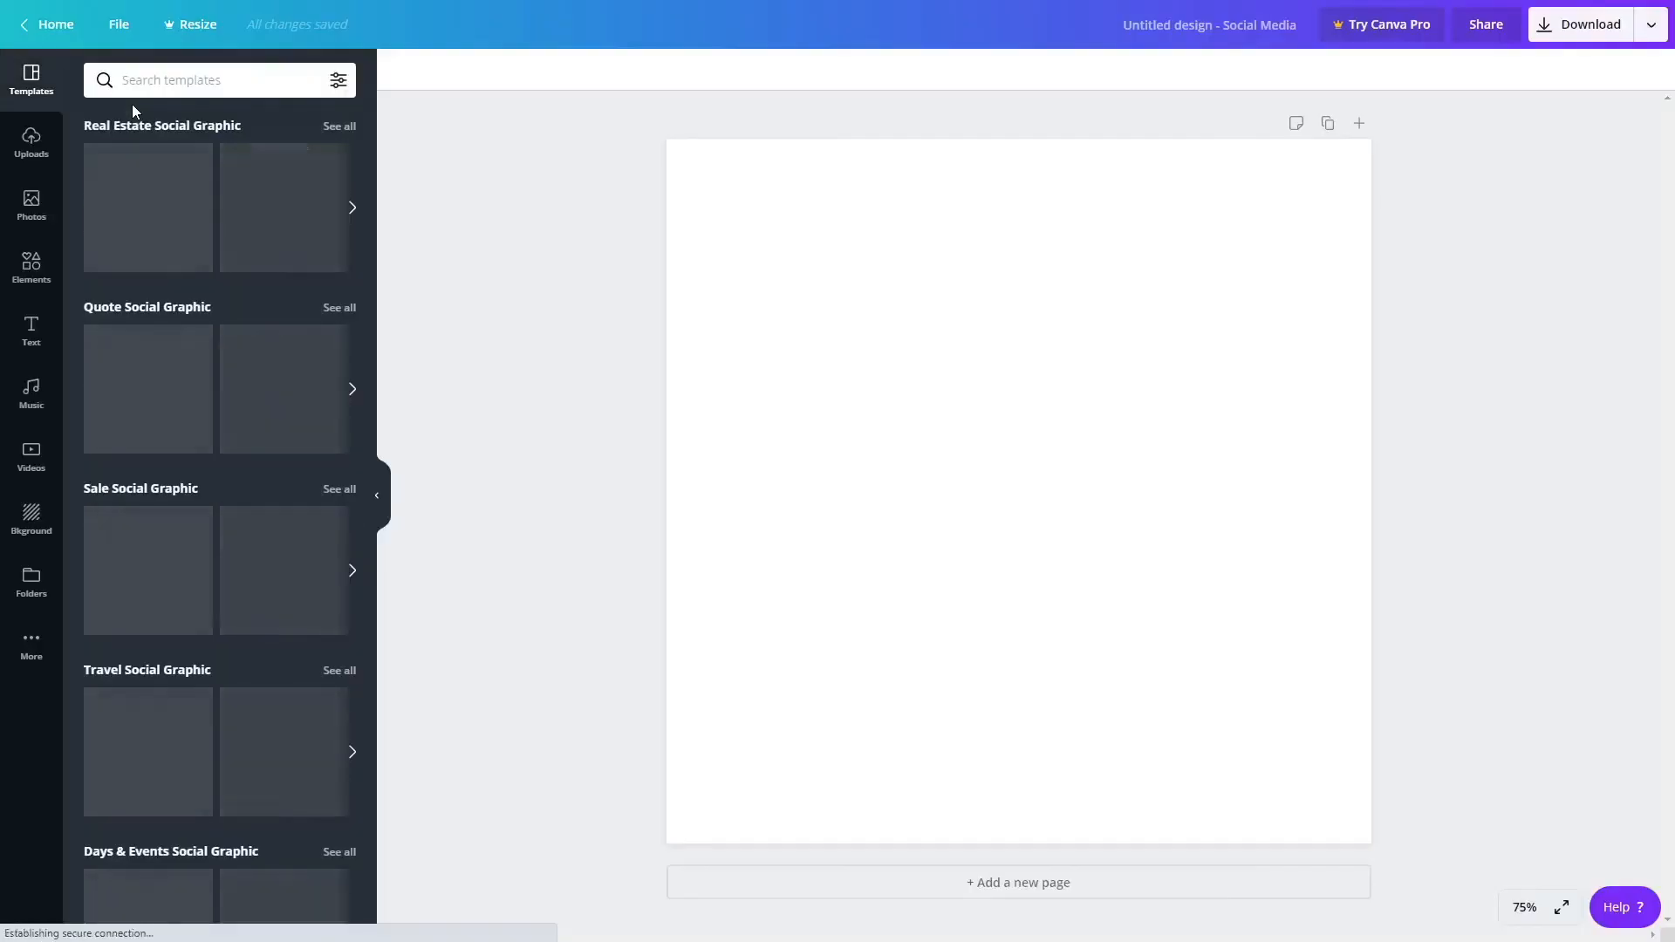
Search the photos for christmas and set the white wood photo with gifts and ornaments as the Social Media design's background.
left_click(31, 205)
left_click(201, 80)
type("christmas")
key("Return")
left_click_drag(290, 284, 696, 358)
double_click(872, 359)
left_click(1432, 457)
Add a heading with the quote "The most wonderful book of the year!" in quotation marks.
left_click(32, 331)
left_click(220, 162)
type("The most wonderful book of the year!\"")
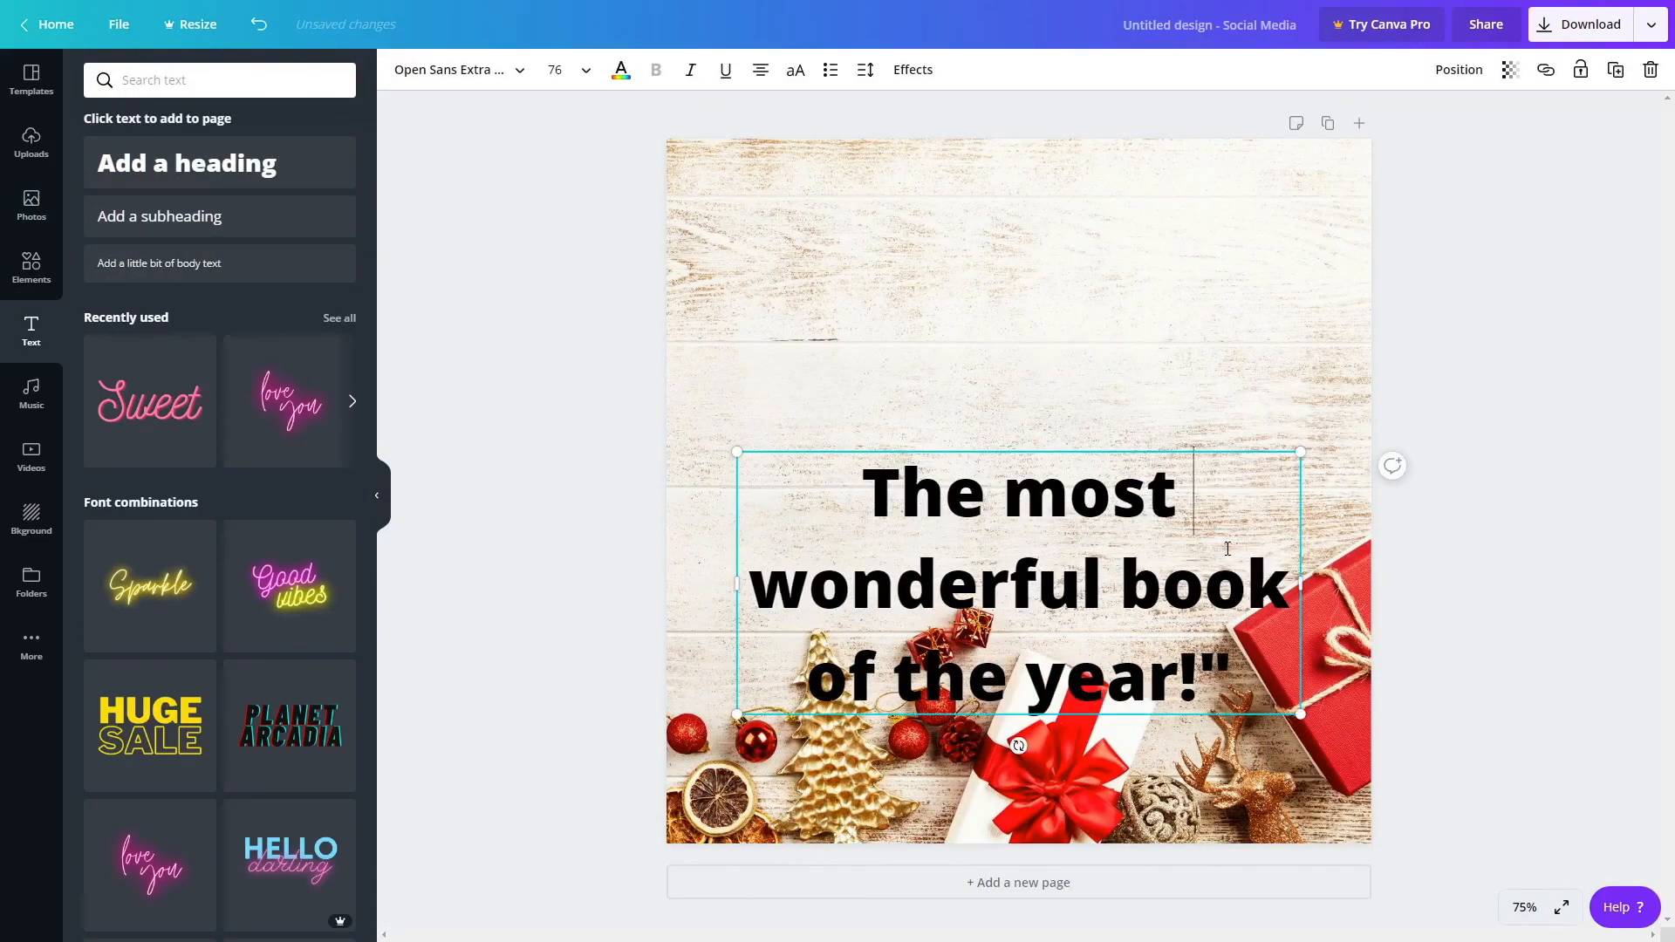
left_click(864, 494)
type("\"")
Move the quote near the page's upper edge, widen it to the full page width and set its size to 48.
left_click_drag(1099, 576, 1029, 284)
left_click_drag(1231, 290, 1372, 291)
left_click_drag(1188, 384, 831, 228)
left_click(555, 70)
left_click(599, 456)
Append "Amazon reviewer" to the quote and change all its text to the Alice font.
left_click(1185, 231)
type("Amazon reviewer")
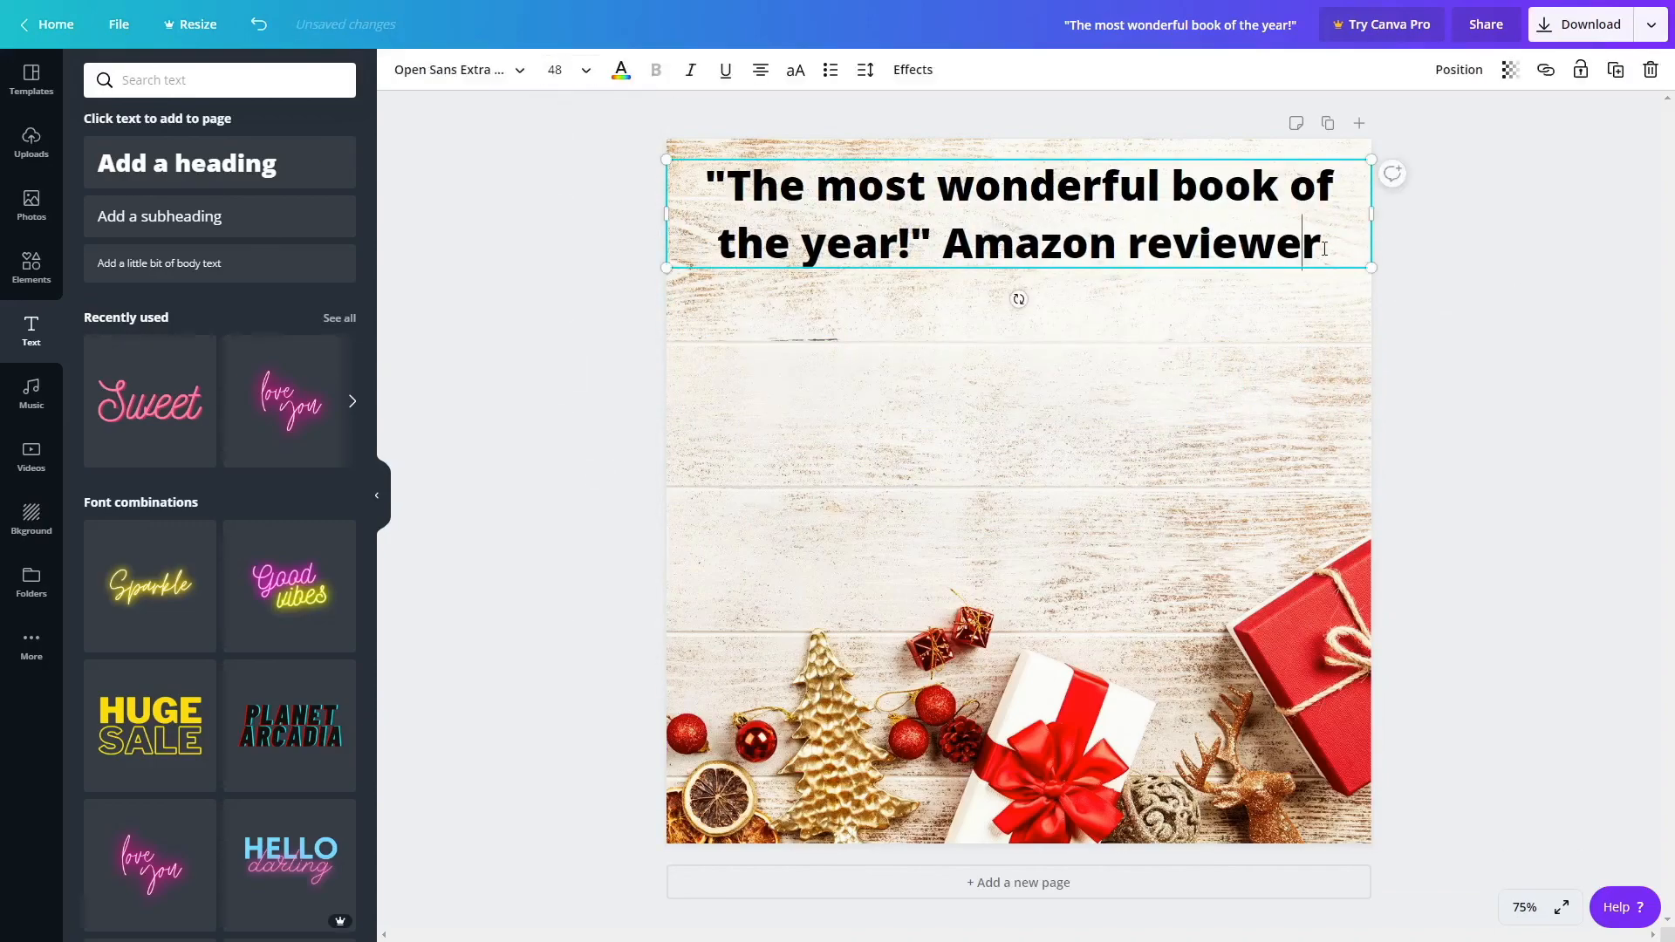
key("ctrl+a")
left_click(454, 70)
left_click(166, 576)
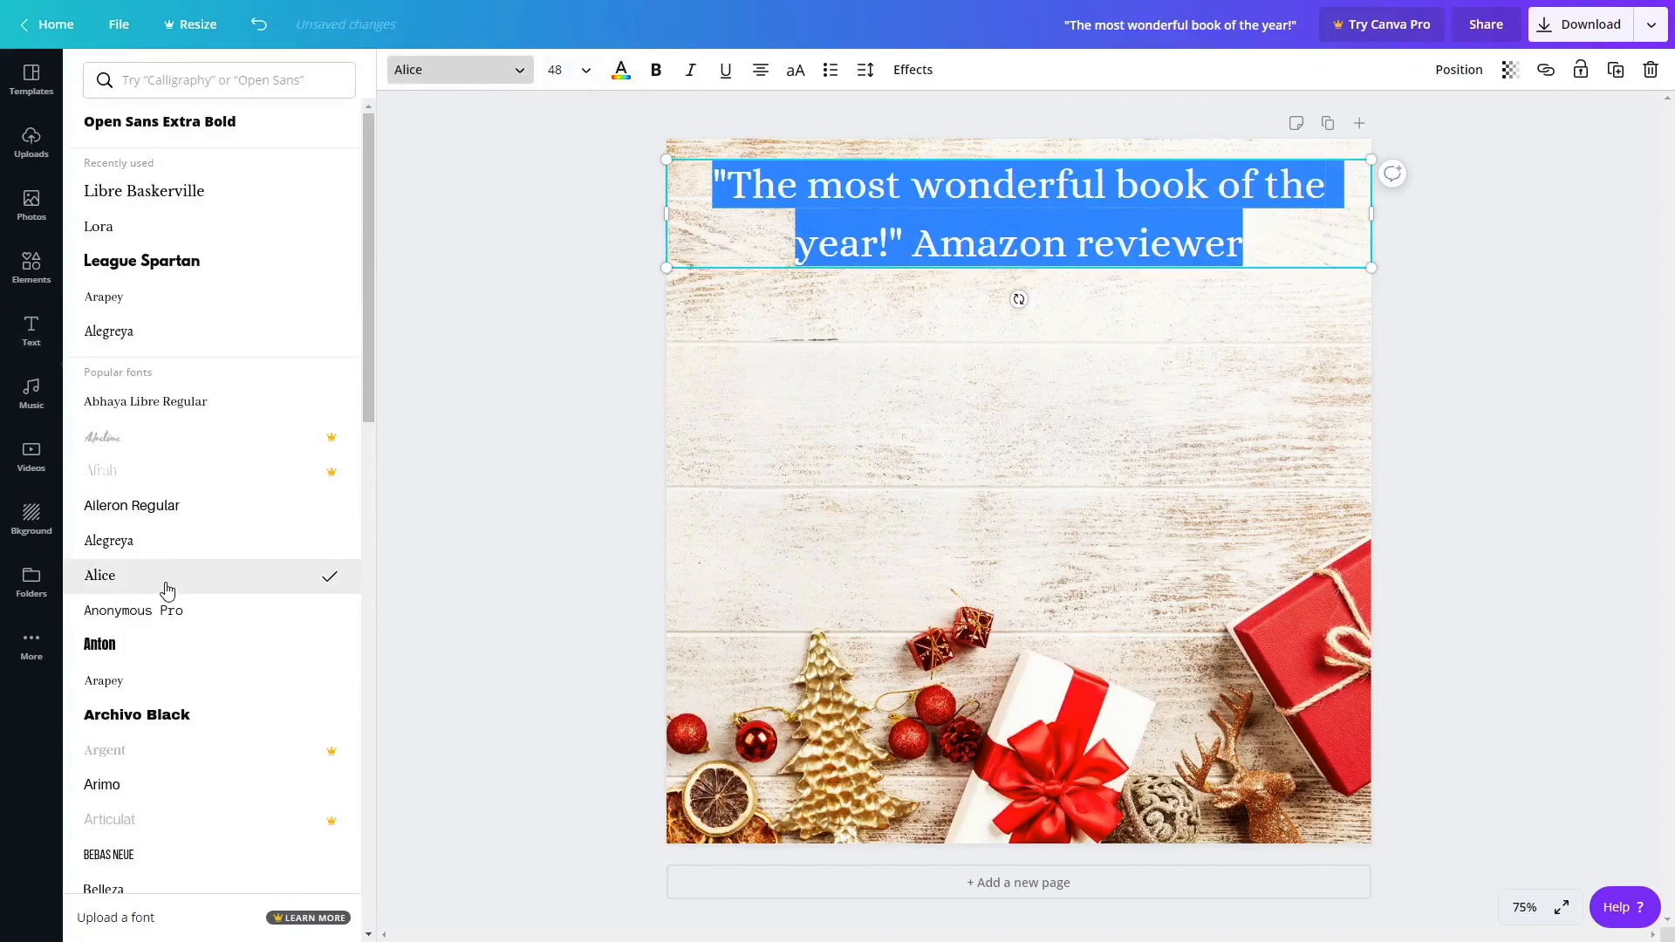
Set the quote to size 56 with tighter line spacing and lower it slightly on the page.
left_click(558, 70)
left_click(569, 387)
left_click(562, 353)
left_click(1201, 242)
left_click(865, 70)
left_click_drag(1001, 159, 974, 159)
left_click(1383, 359)
left_click_drag(1108, 210, 1108, 272)
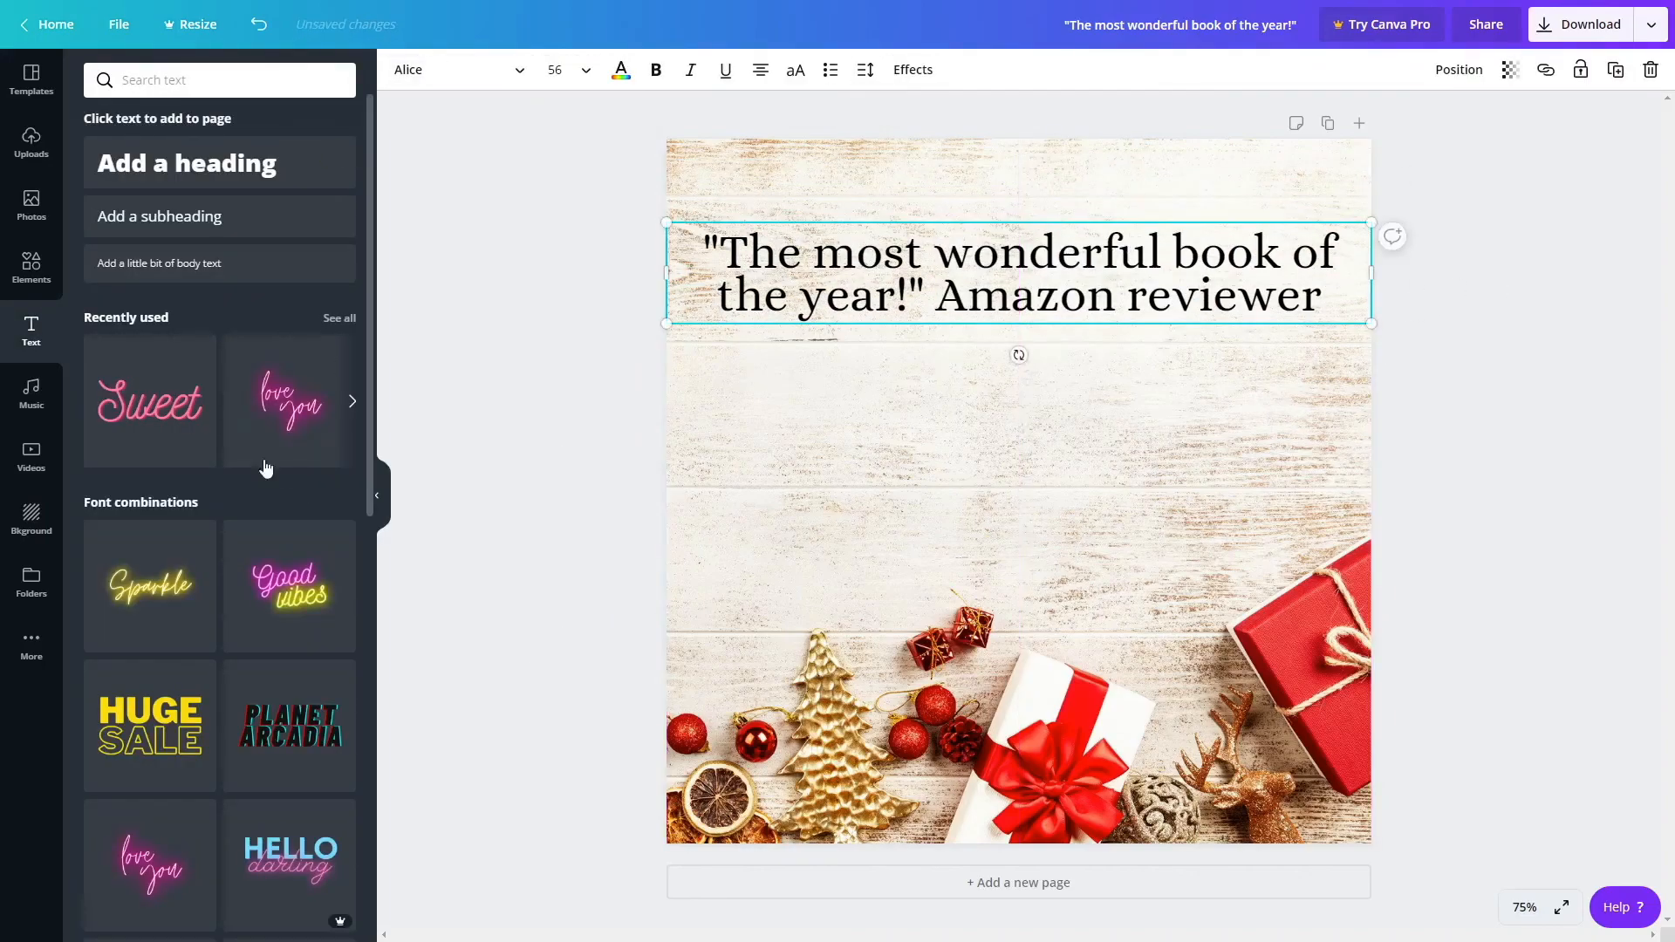
left_click(11, 161)
left_click_drag(118, 197, 967, 707)
left_click_drag(961, 788, 992, 787)
left_click_drag(1202, 731, 1086, 662)
left_click_drag(899, 524, 851, 526)
left_click_drag(1108, 273, 1109, 240)
left_click_drag(851, 523, 850, 488)
left_click_drag(1047, 617, 1104, 679)
left_click_drag(867, 516, 887, 544)
left_click_drag(942, 752, 934, 751)
left_click_drag(888, 545, 887, 526)
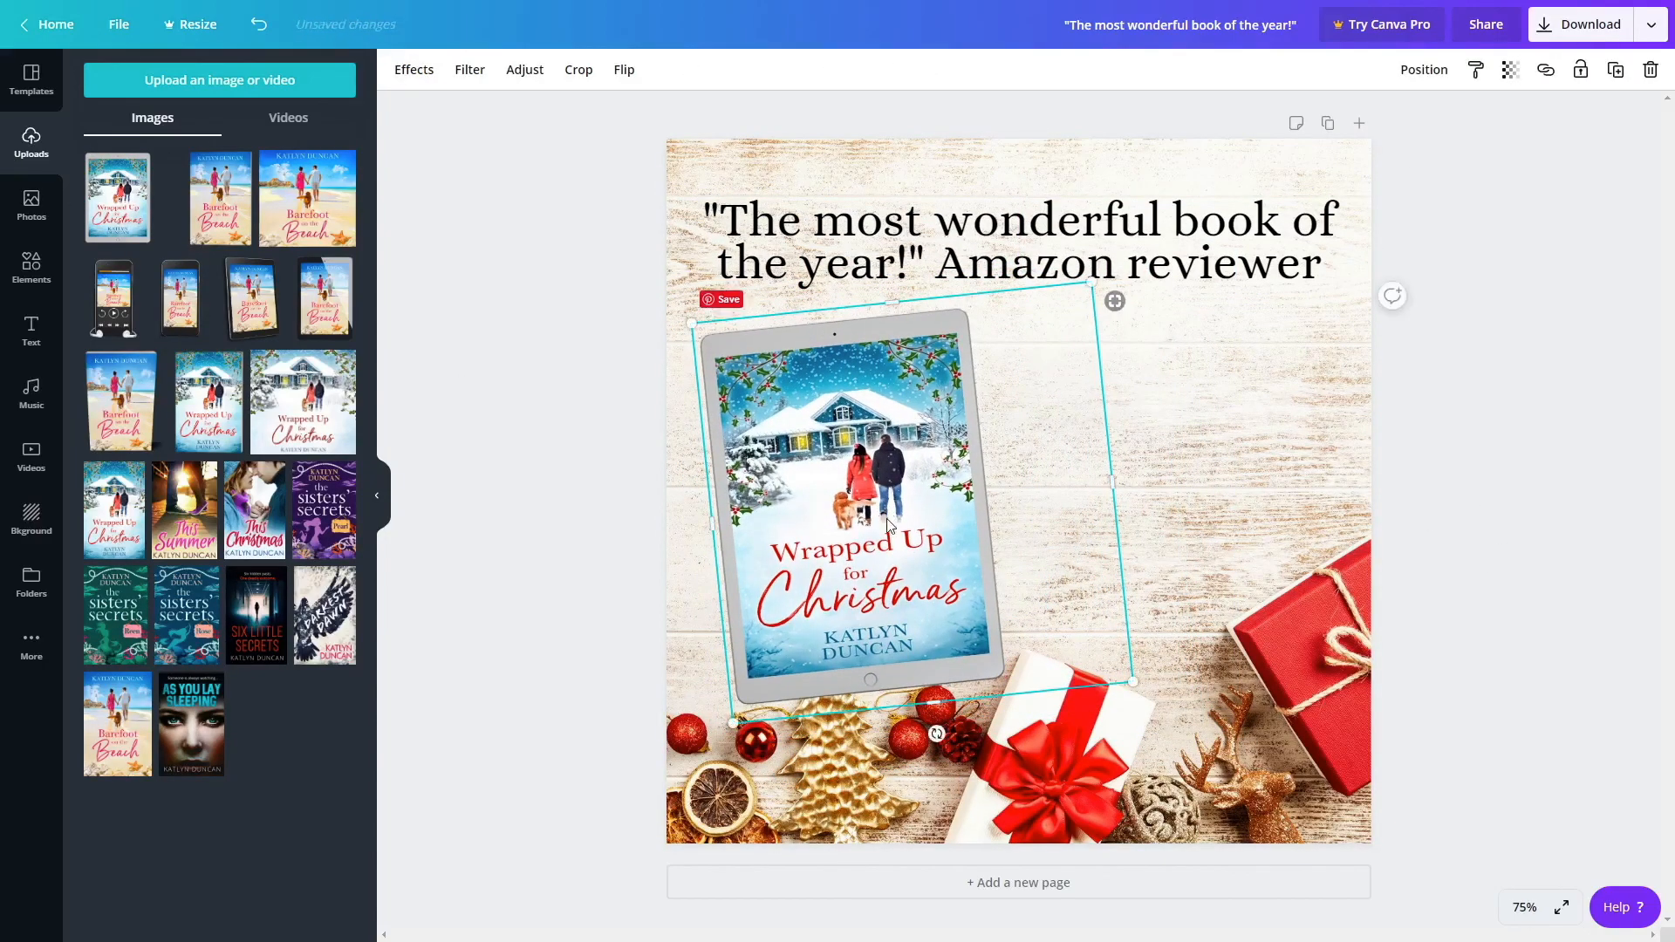
key("Delete")
Add the flat "Wrapped Up for Christmas" cover, reduced and slightly tilted, on the right half above the gifts.
left_click(115, 510)
left_click_drag(1182, 756, 1104, 635)
left_click_drag(978, 672, 970, 672)
left_click_drag(986, 532, 1223, 592)
Narrow the quote to four lines and place it beside the cover, raising the cover slightly.
left_click(1257, 262)
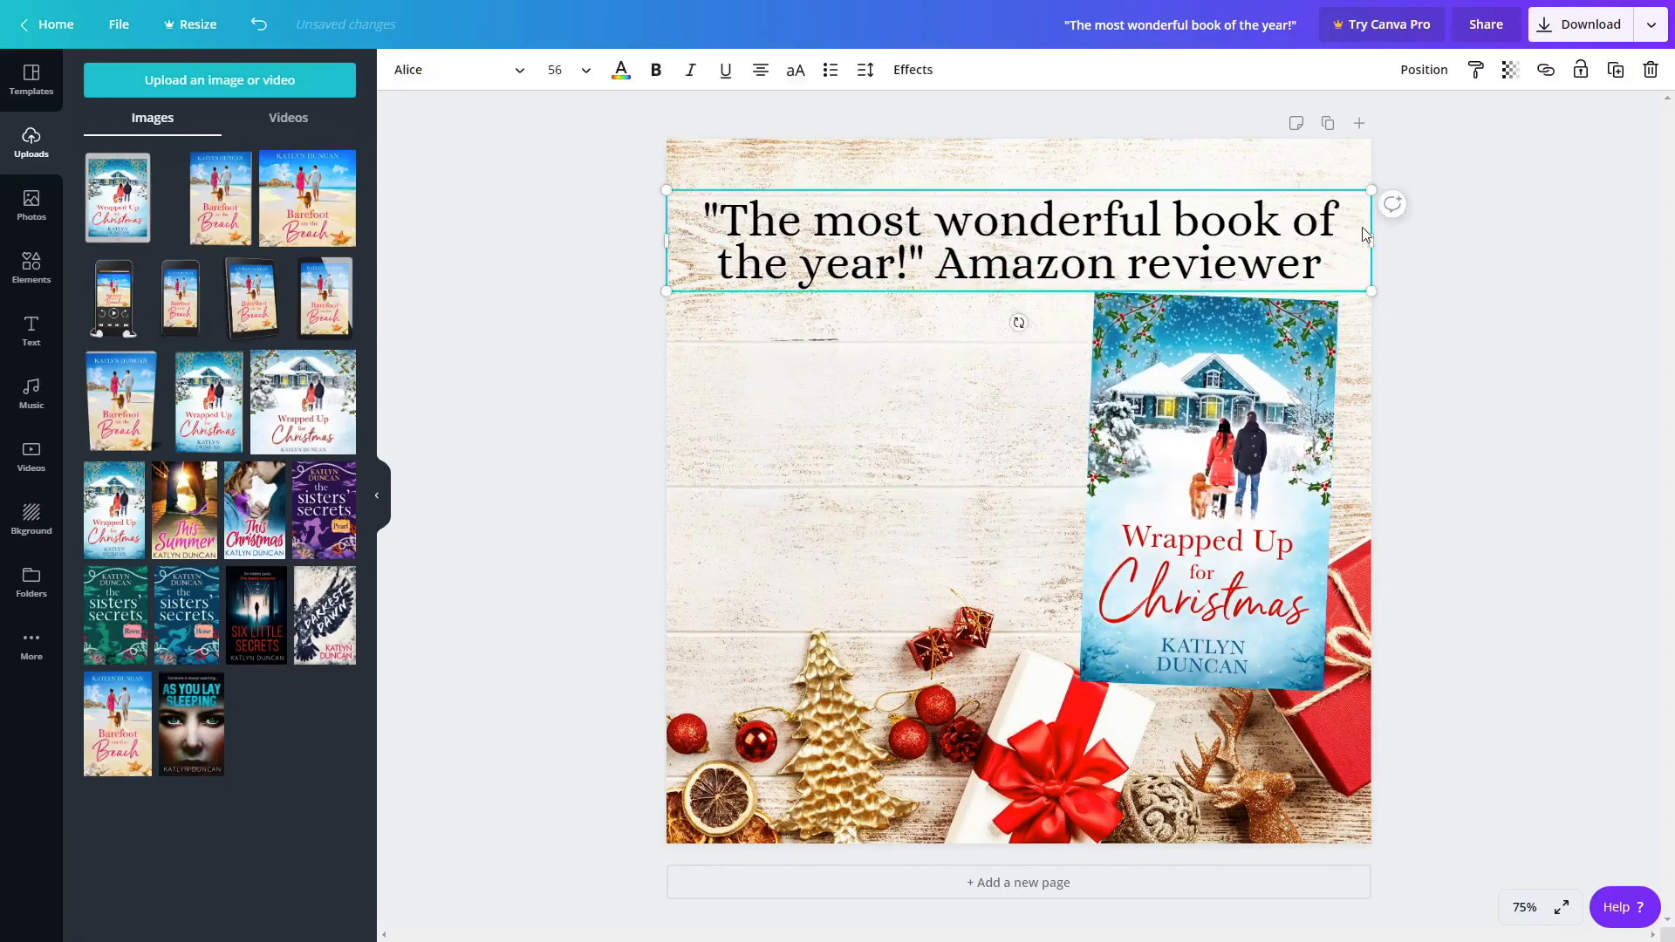
left_click_drag(1368, 240, 1047, 246)
left_click_drag(892, 305, 880, 455)
left_click_drag(1031, 454, 1051, 449)
mouse_move(904, 431)
left_mouse_down()
mouse_move(933, 439)
mouse_move(925, 455)
left_mouse_up()
left_click_drag(1160, 471, 1162, 437)
left_click_drag(962, 447, 965, 418)
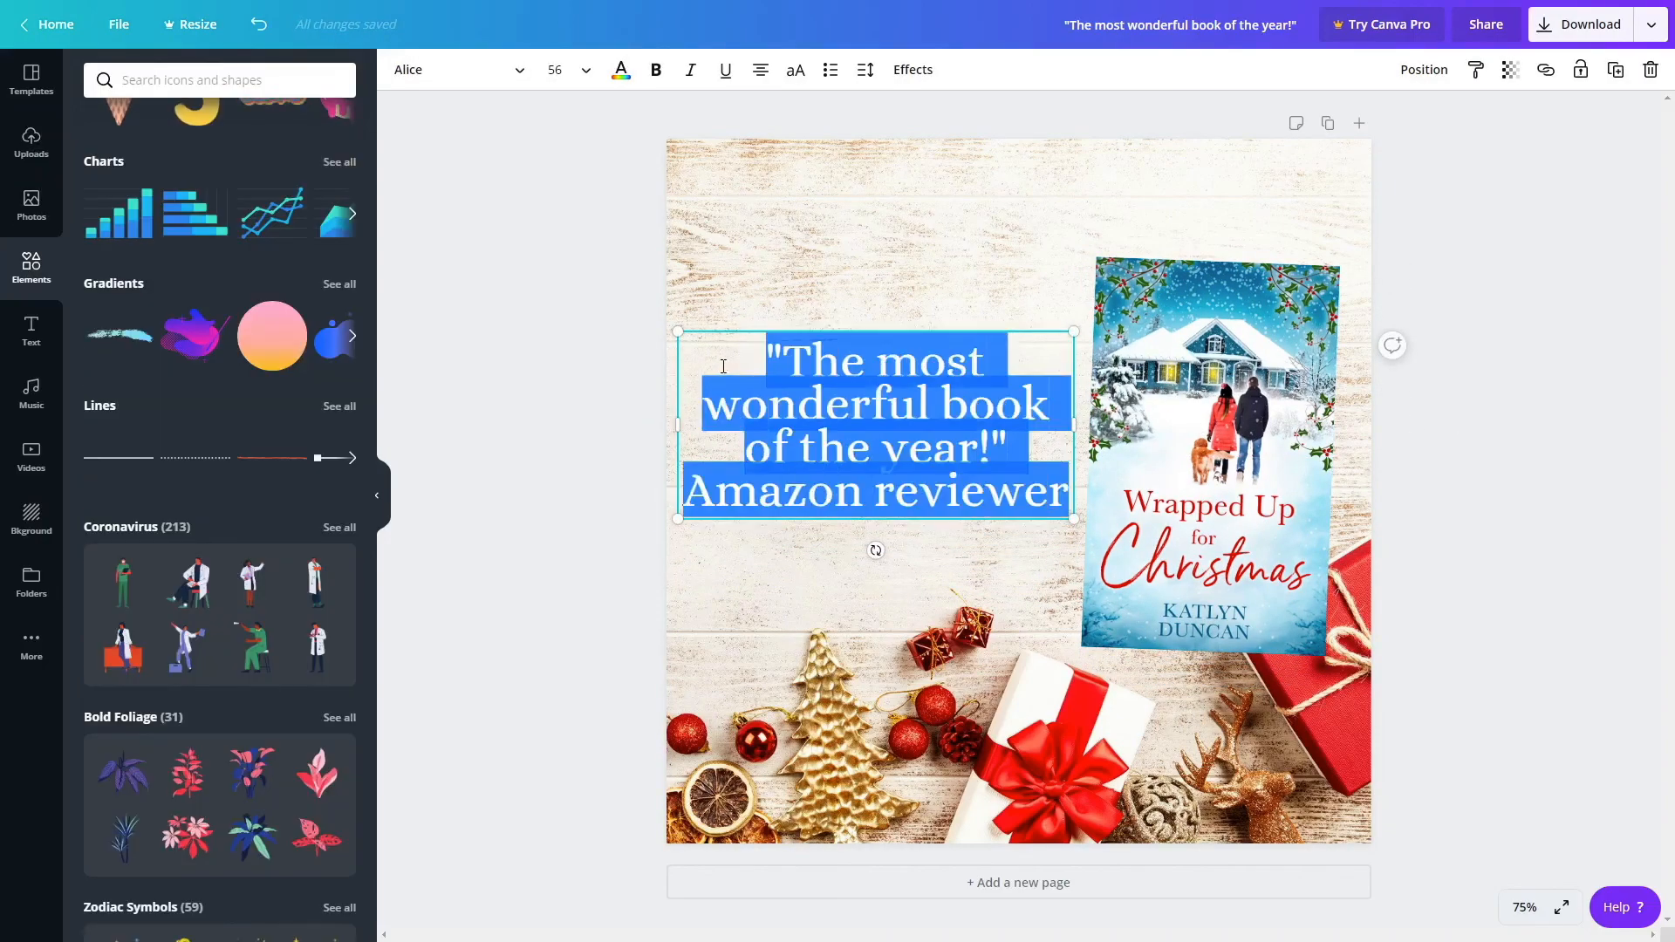
Color the quote red, tilt it slightly counterclockwise, and nudge the book cover up.
left_click(622, 70)
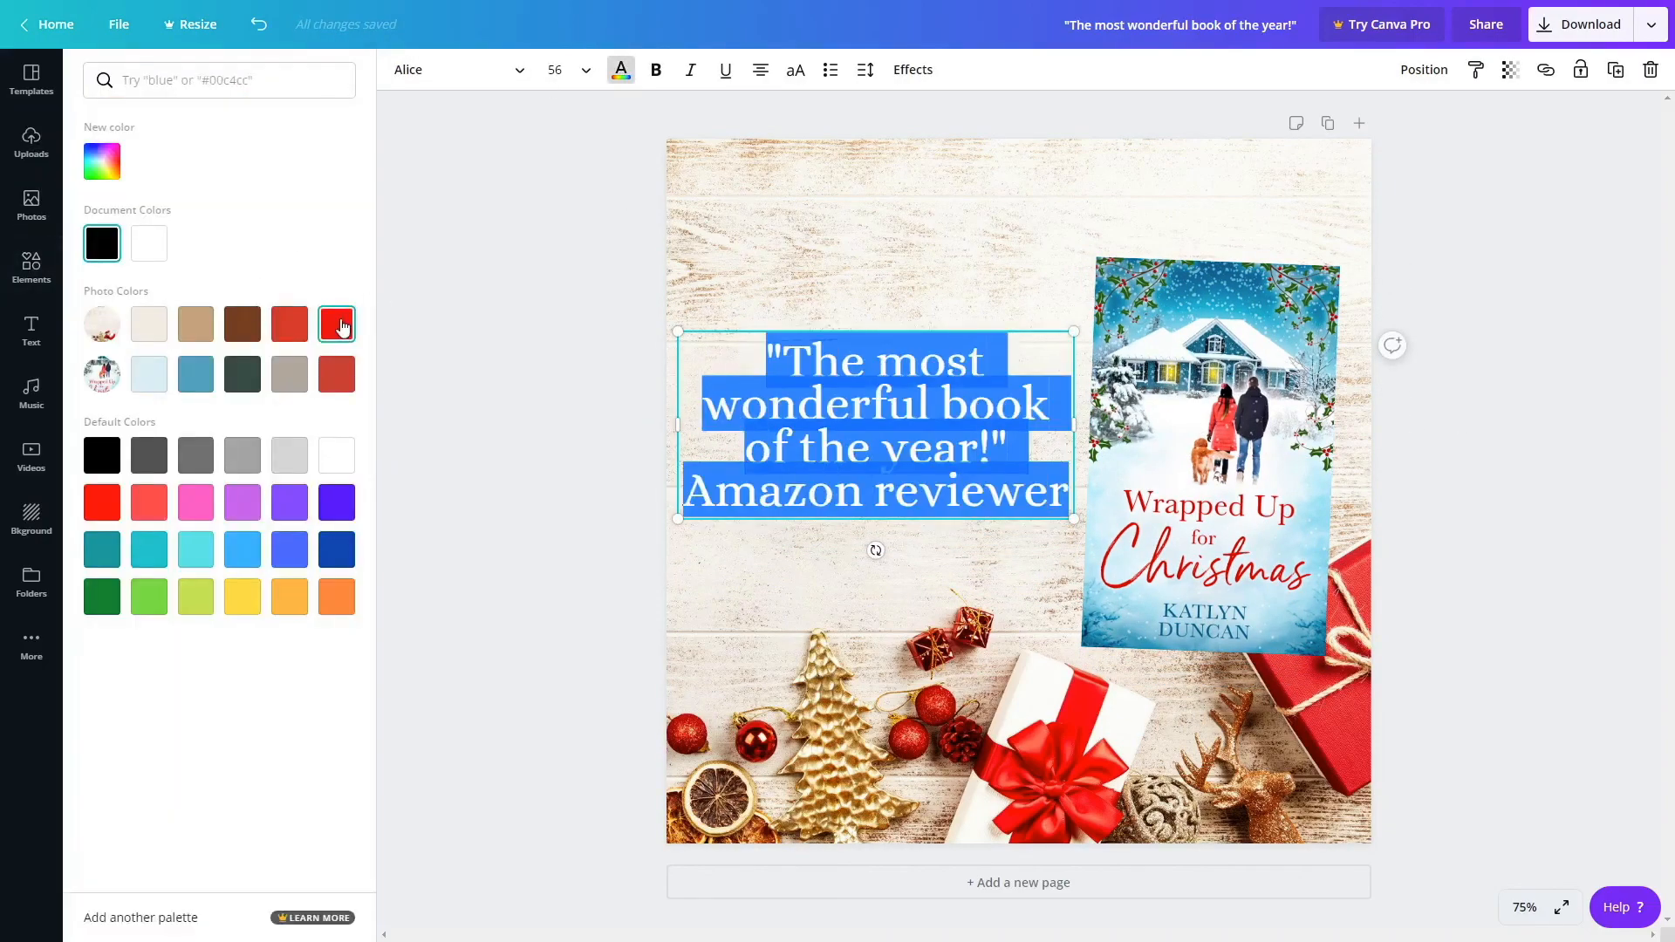
left_click(104, 498)
left_click_drag(875, 550, 884, 550)
left_click(1387, 332)
left_click_drag(1222, 402, 1228, 362)
left_click(1436, 231)
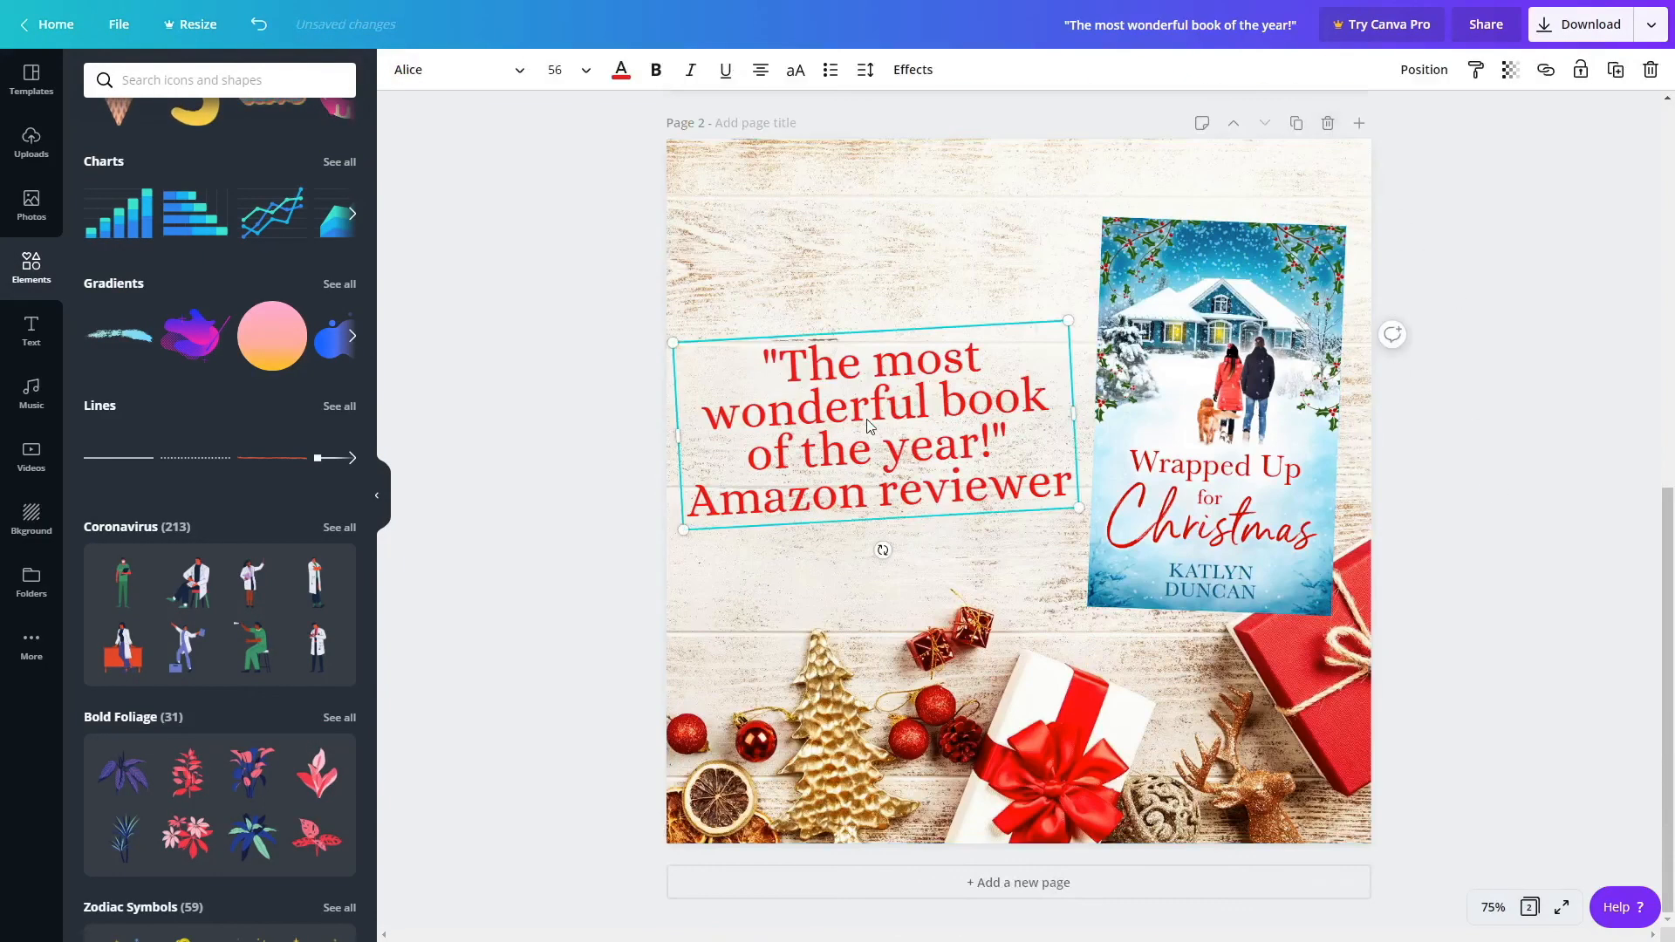
Replace the quote on page 2 with "Best read by the warmth of a fire. 5 stars!" and a Goodreads attribution beneath.
left_click_drag(1070, 489, 785, 367)
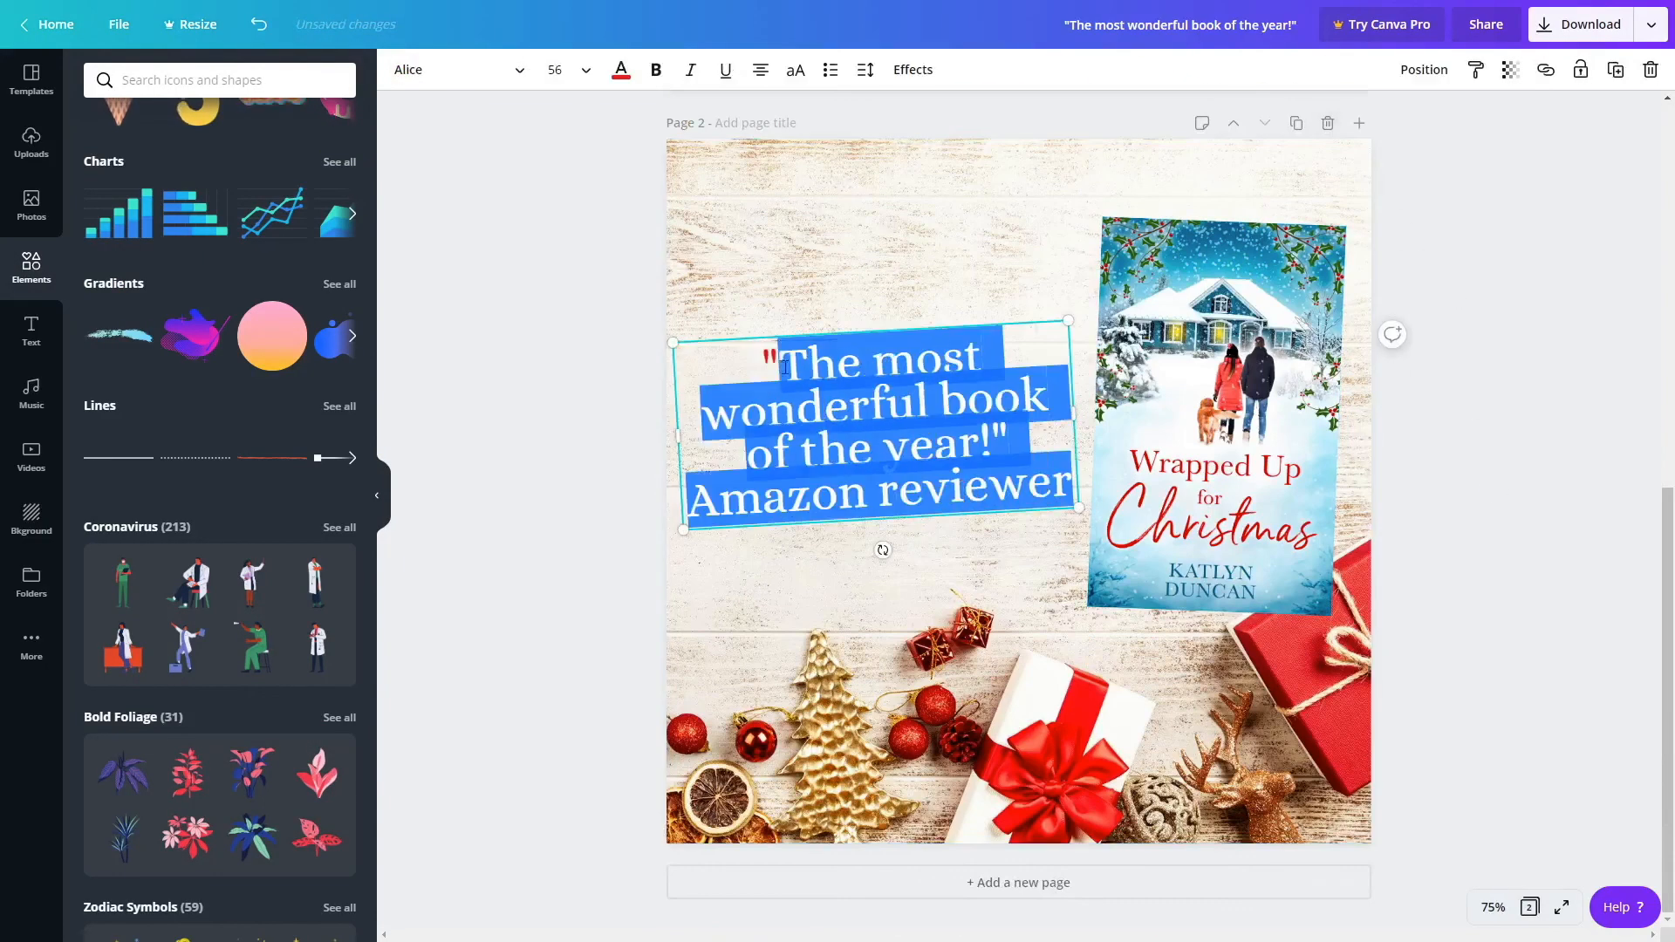
type("Best read by the warmth of a fire. 5 stars!\"")
key("Return")
type("Goodreads")
key("Return")
type("re")
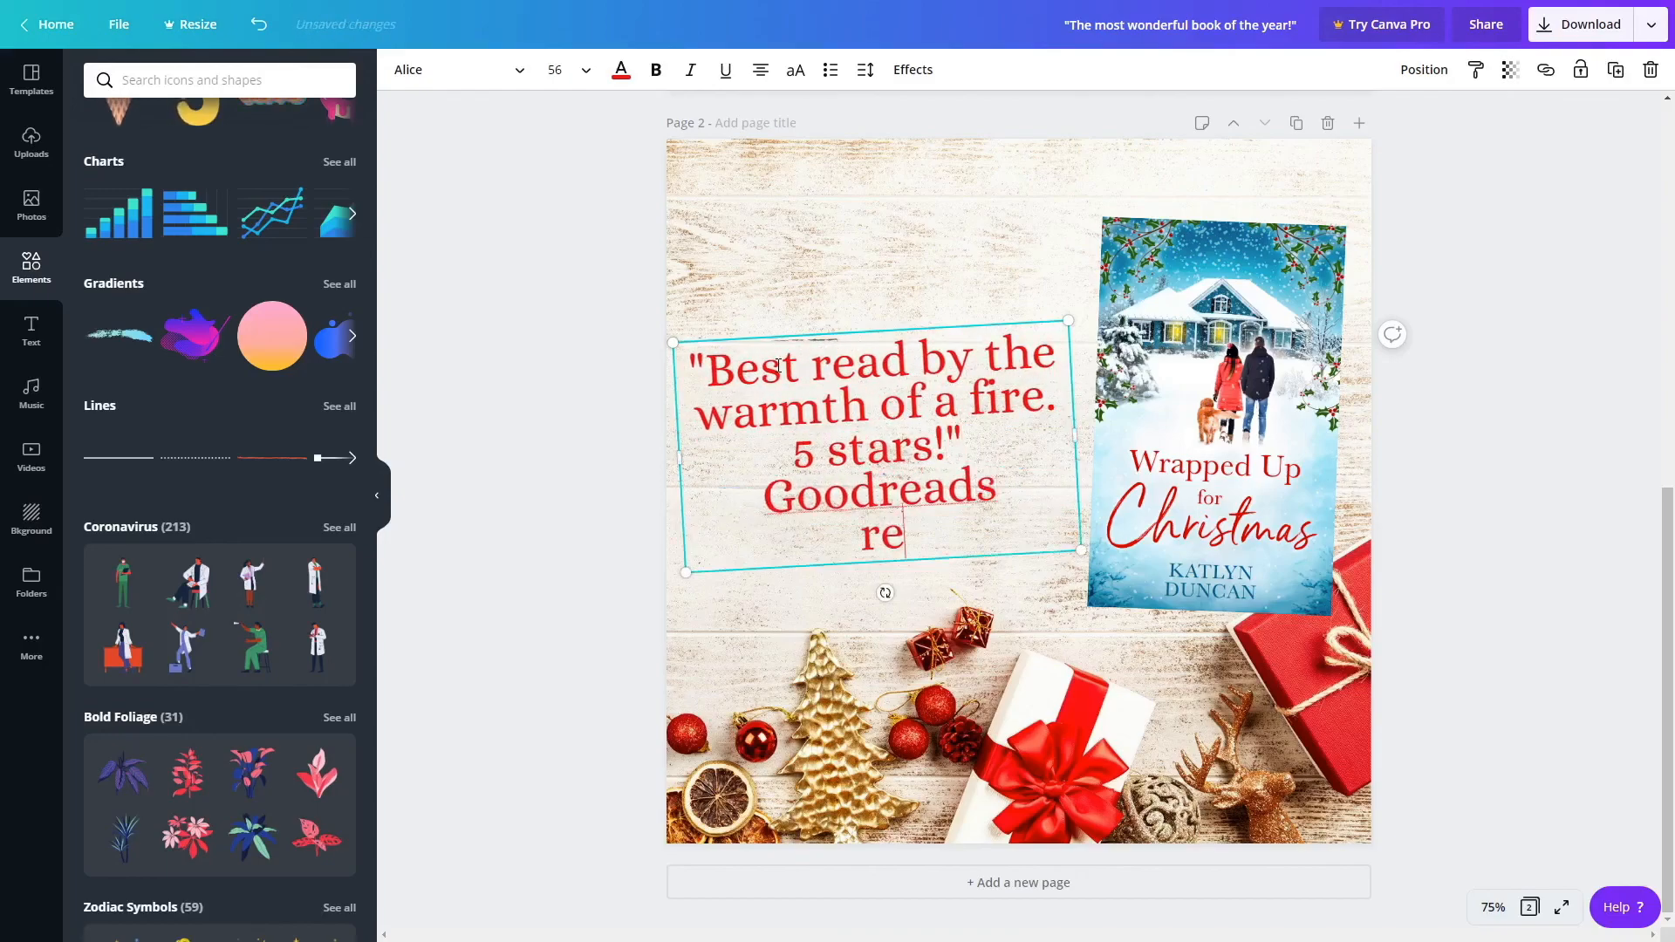
left_click(1394, 533)
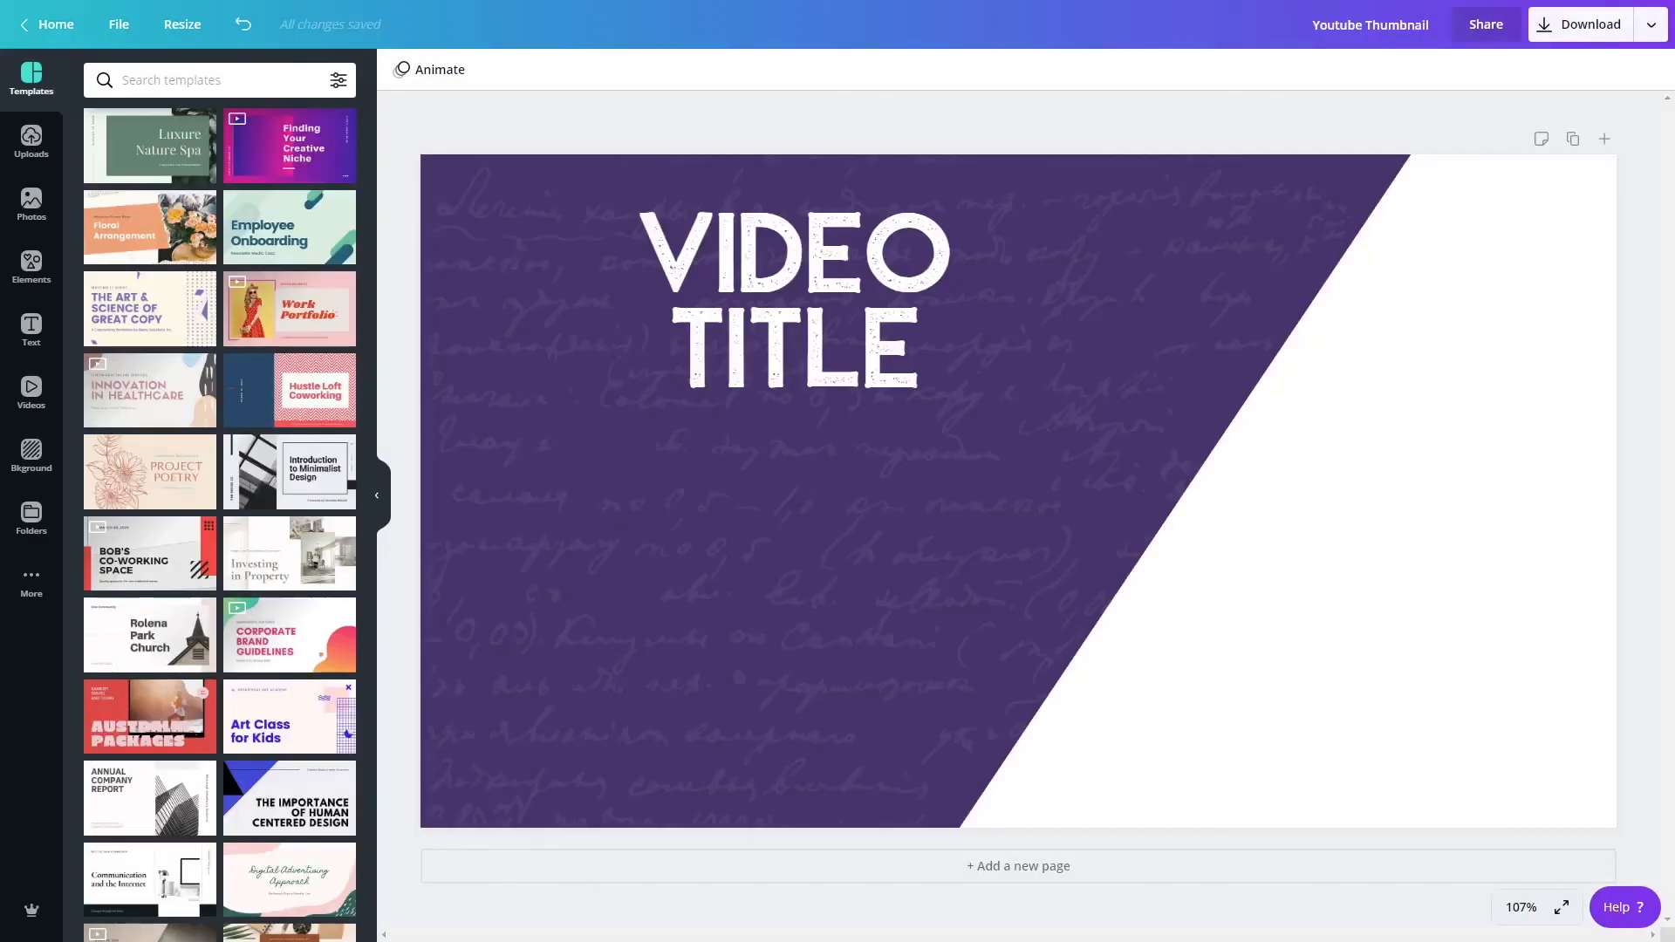
Add a smiling bookshelf portrait from the Youtube folder to the thumbnail and remove its background.
left_click(38, 535)
scroll(206, 610, "down", 3)
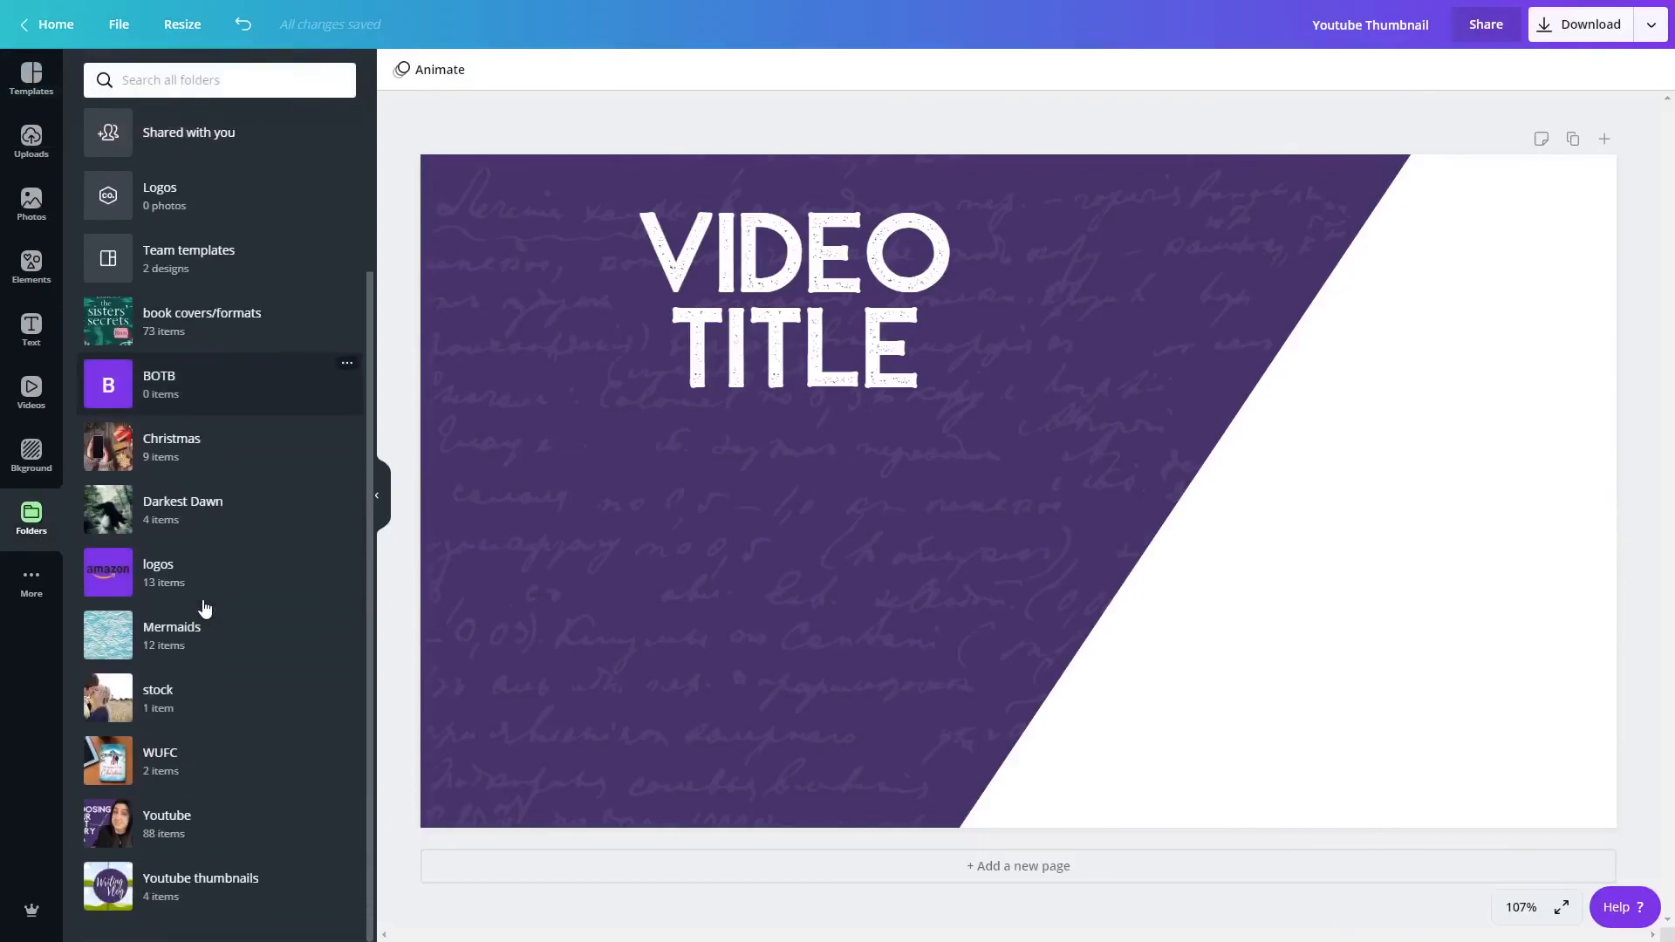
left_click(206, 820)
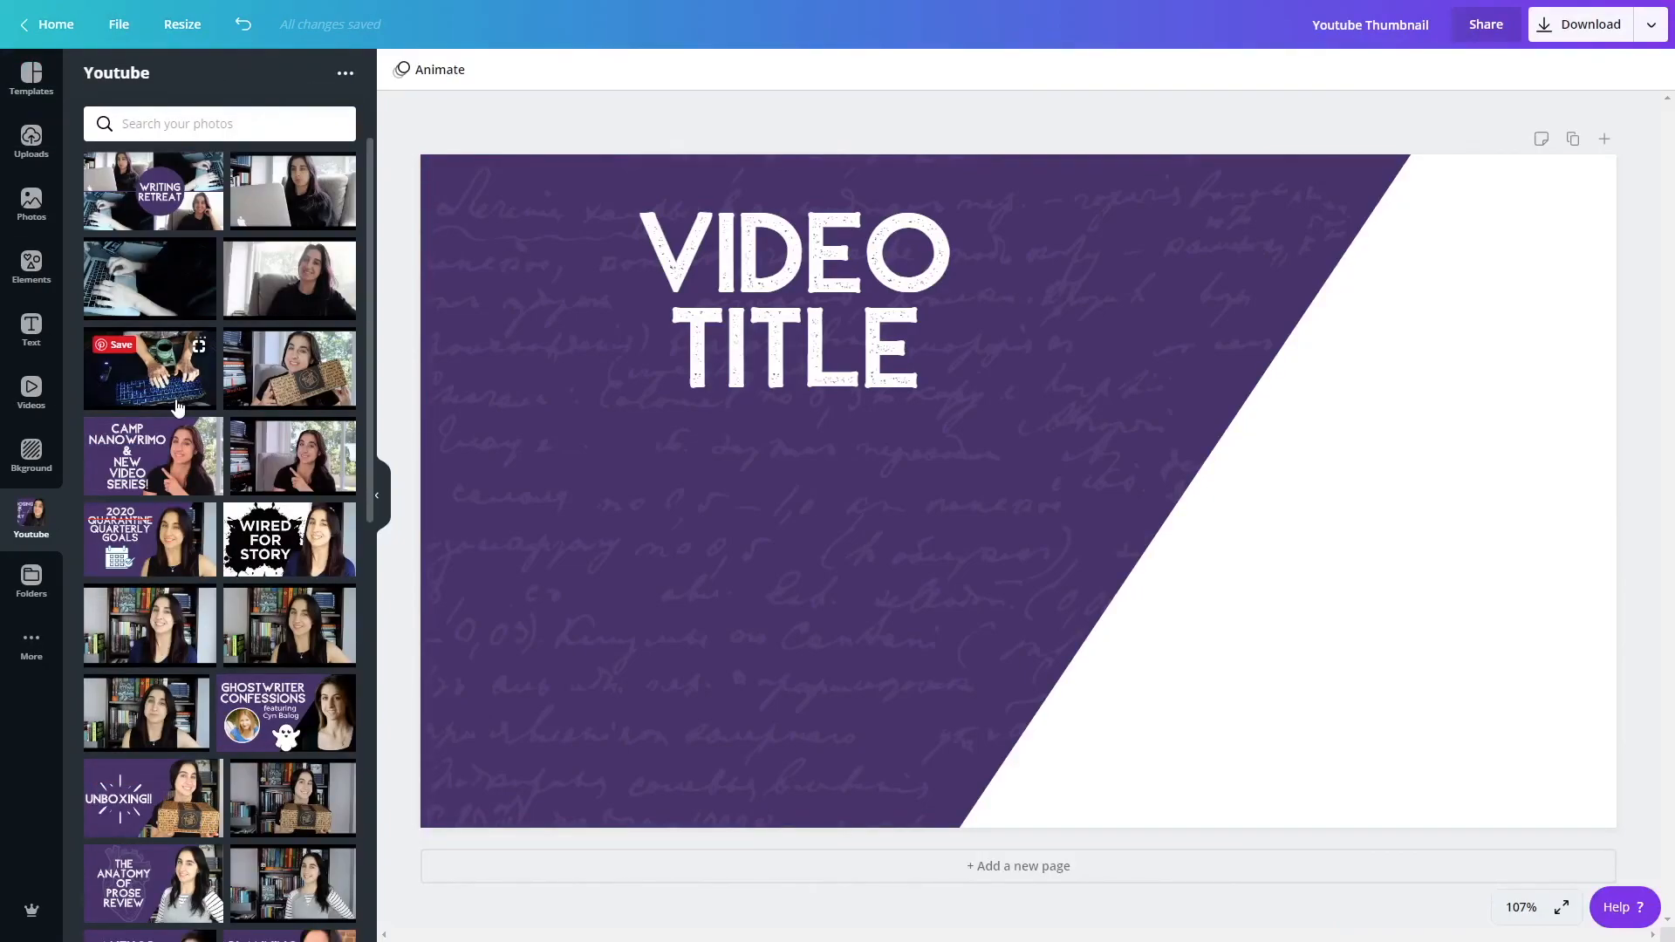
left_click(316, 637)
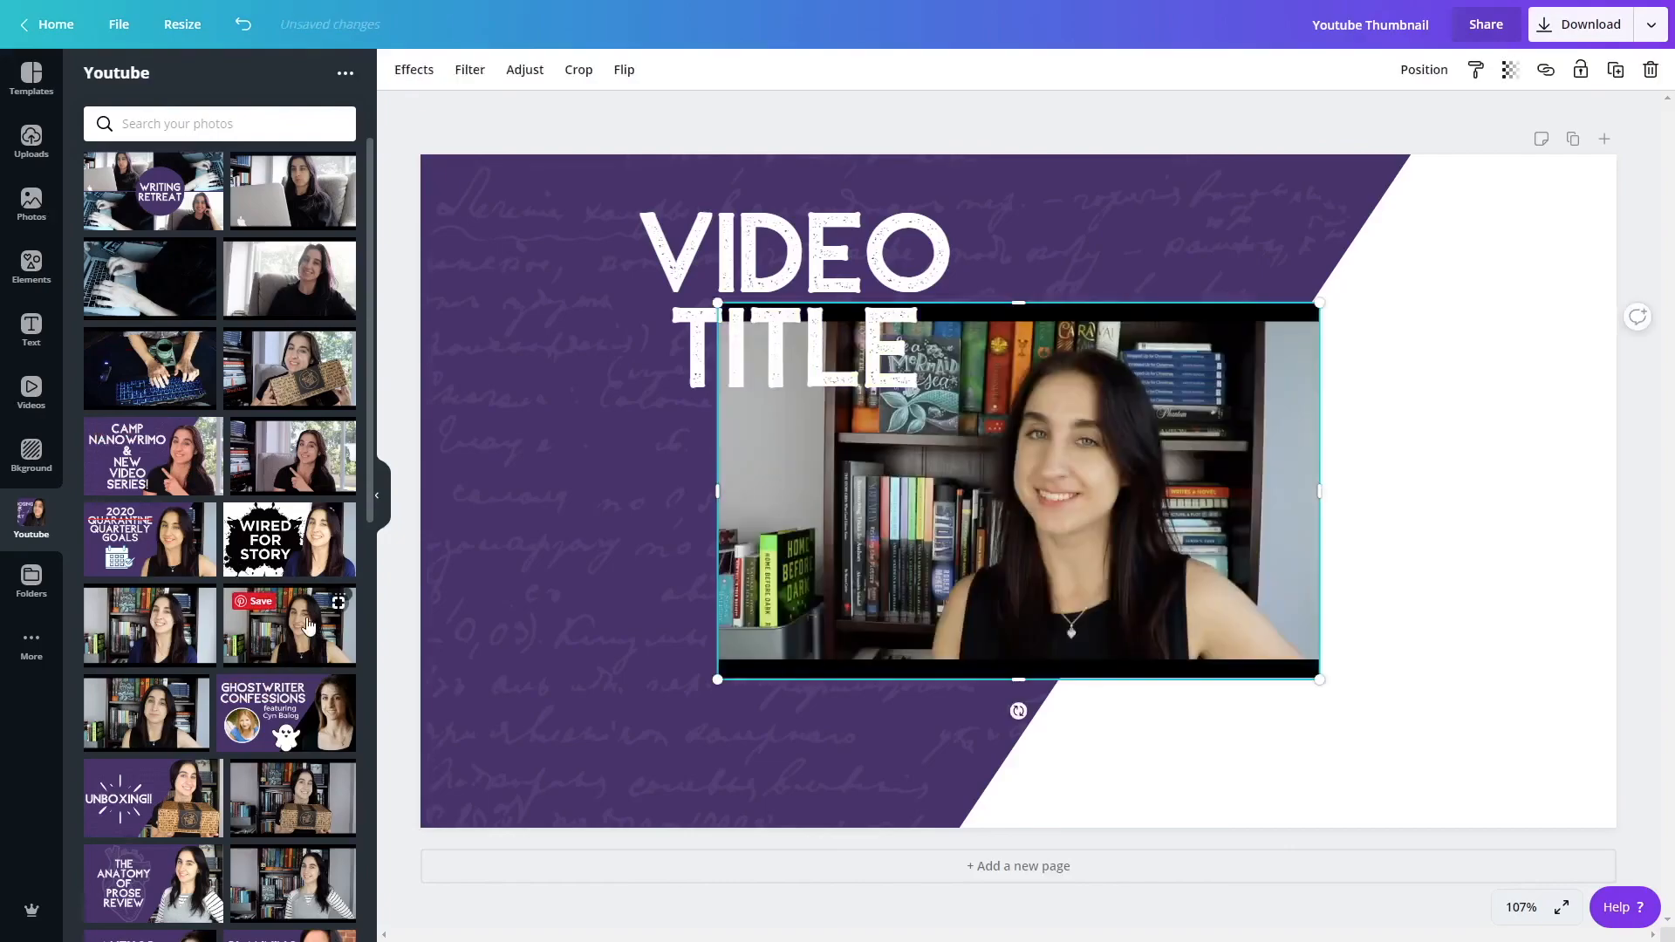
left_click(412, 70)
left_click(202, 138)
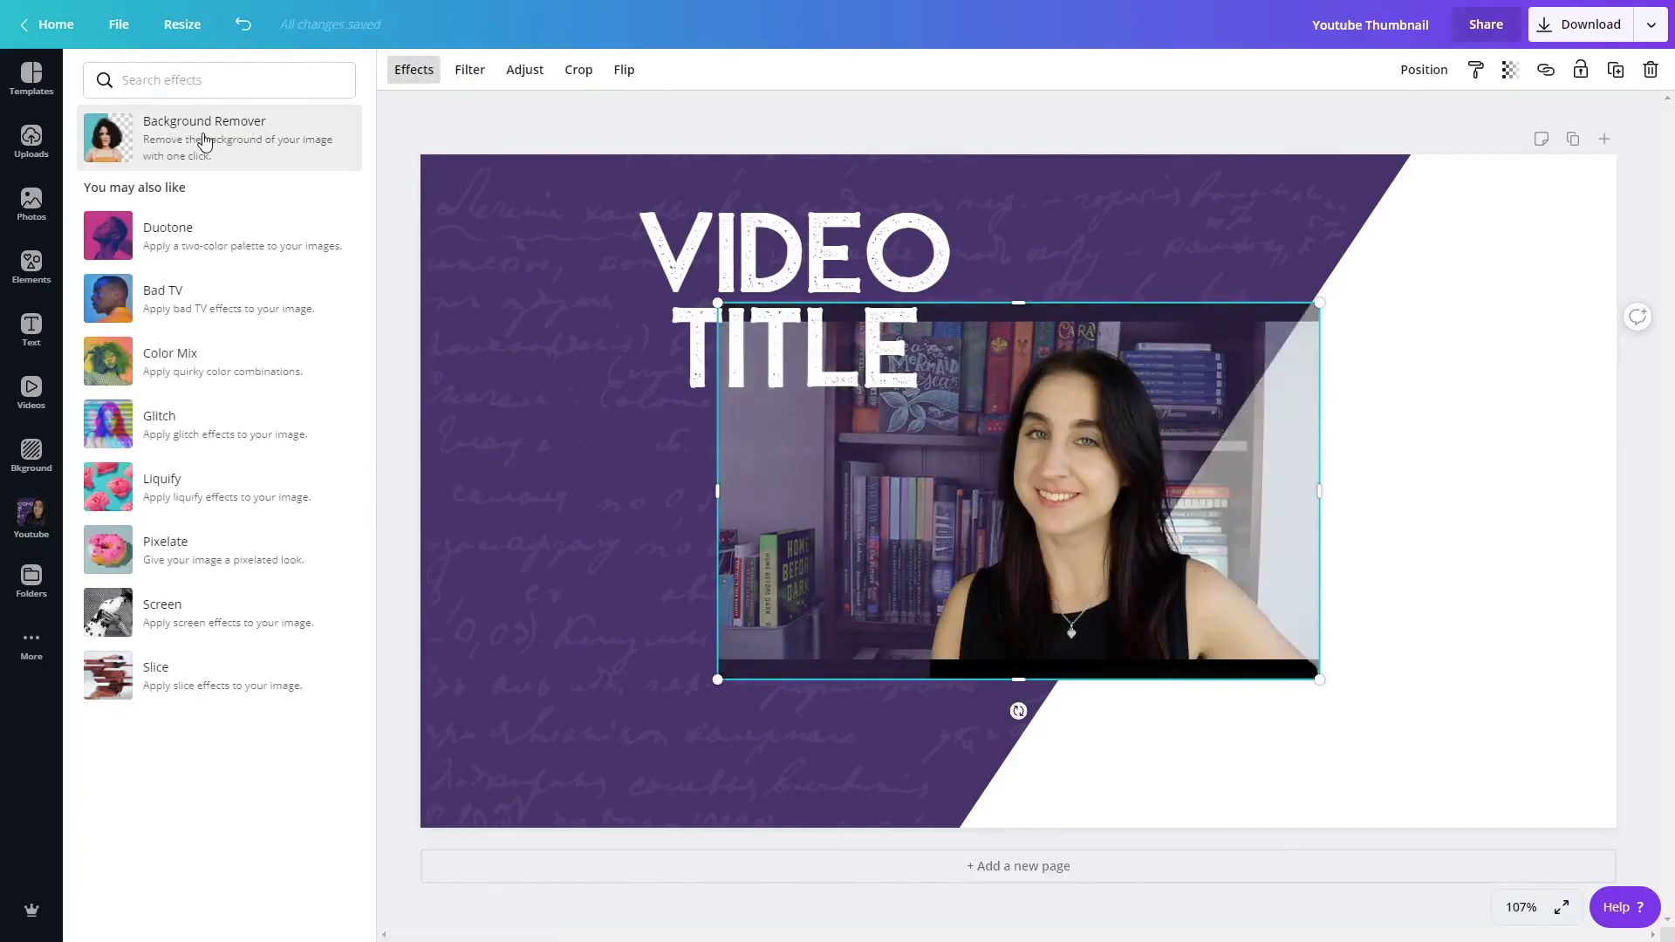
Crop the portrait cutout to trim the black strip below and the empty area beside the figure.
double_click(1055, 628)
mouse_move(1318, 305)
left_mouse_down()
mouse_move(1271, 307)
mouse_move(1315, 305)
left_mouse_up()
left_click_drag(1313, 678, 1313, 662)
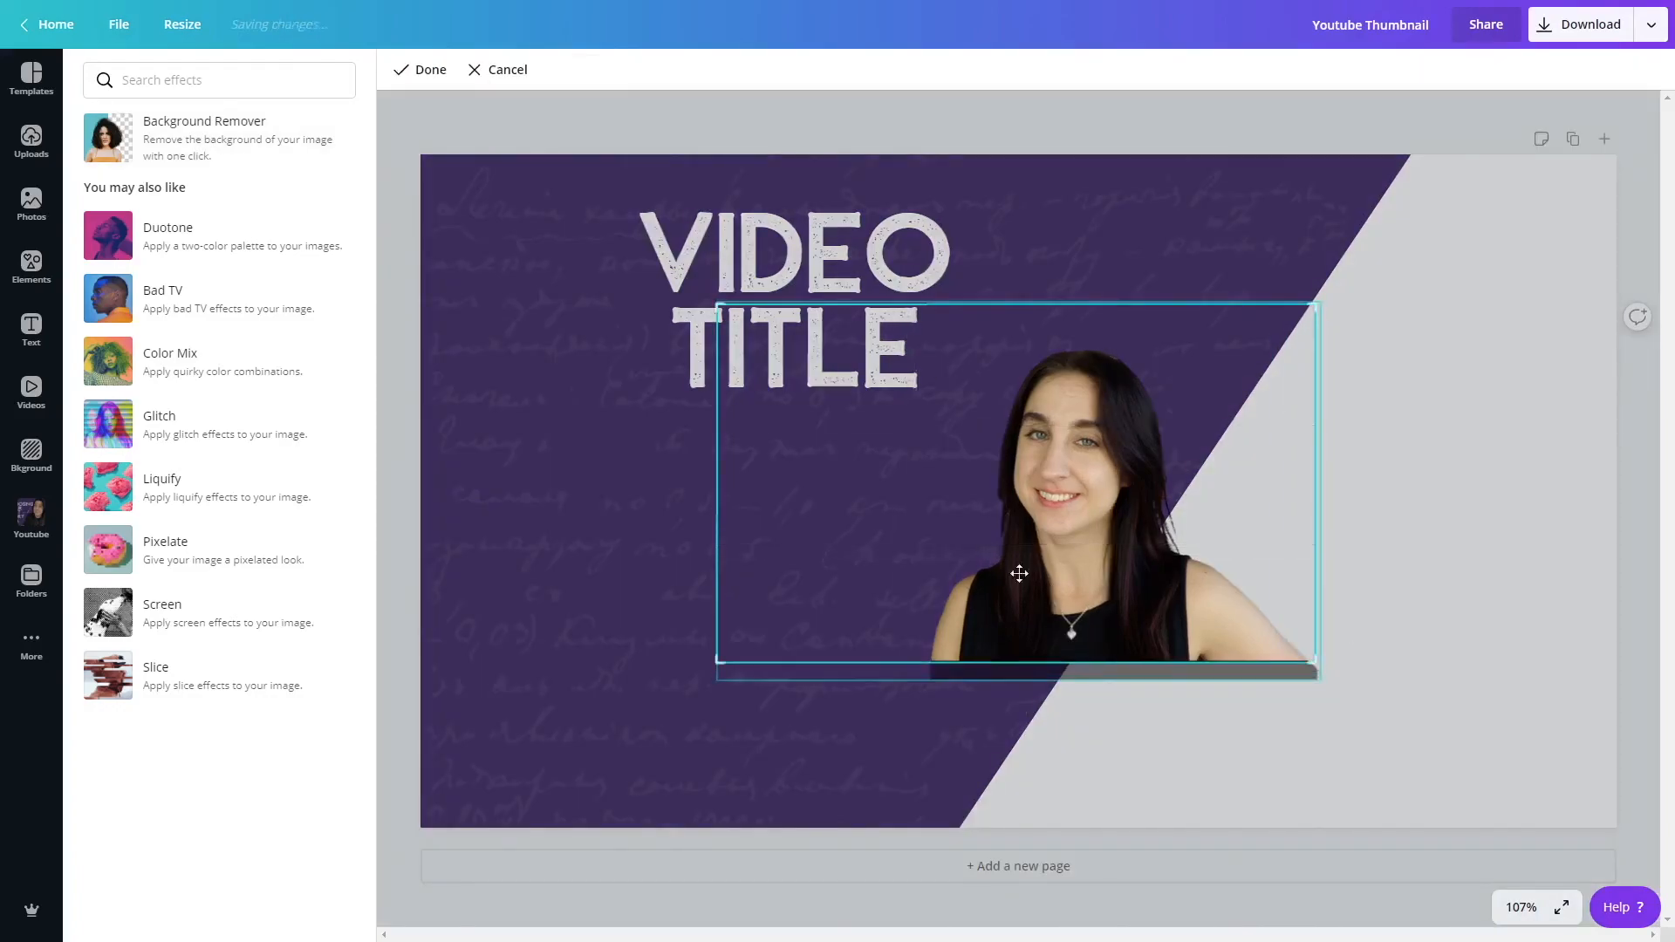
left_click_drag(721, 308, 917, 340)
left_click(437, 75)
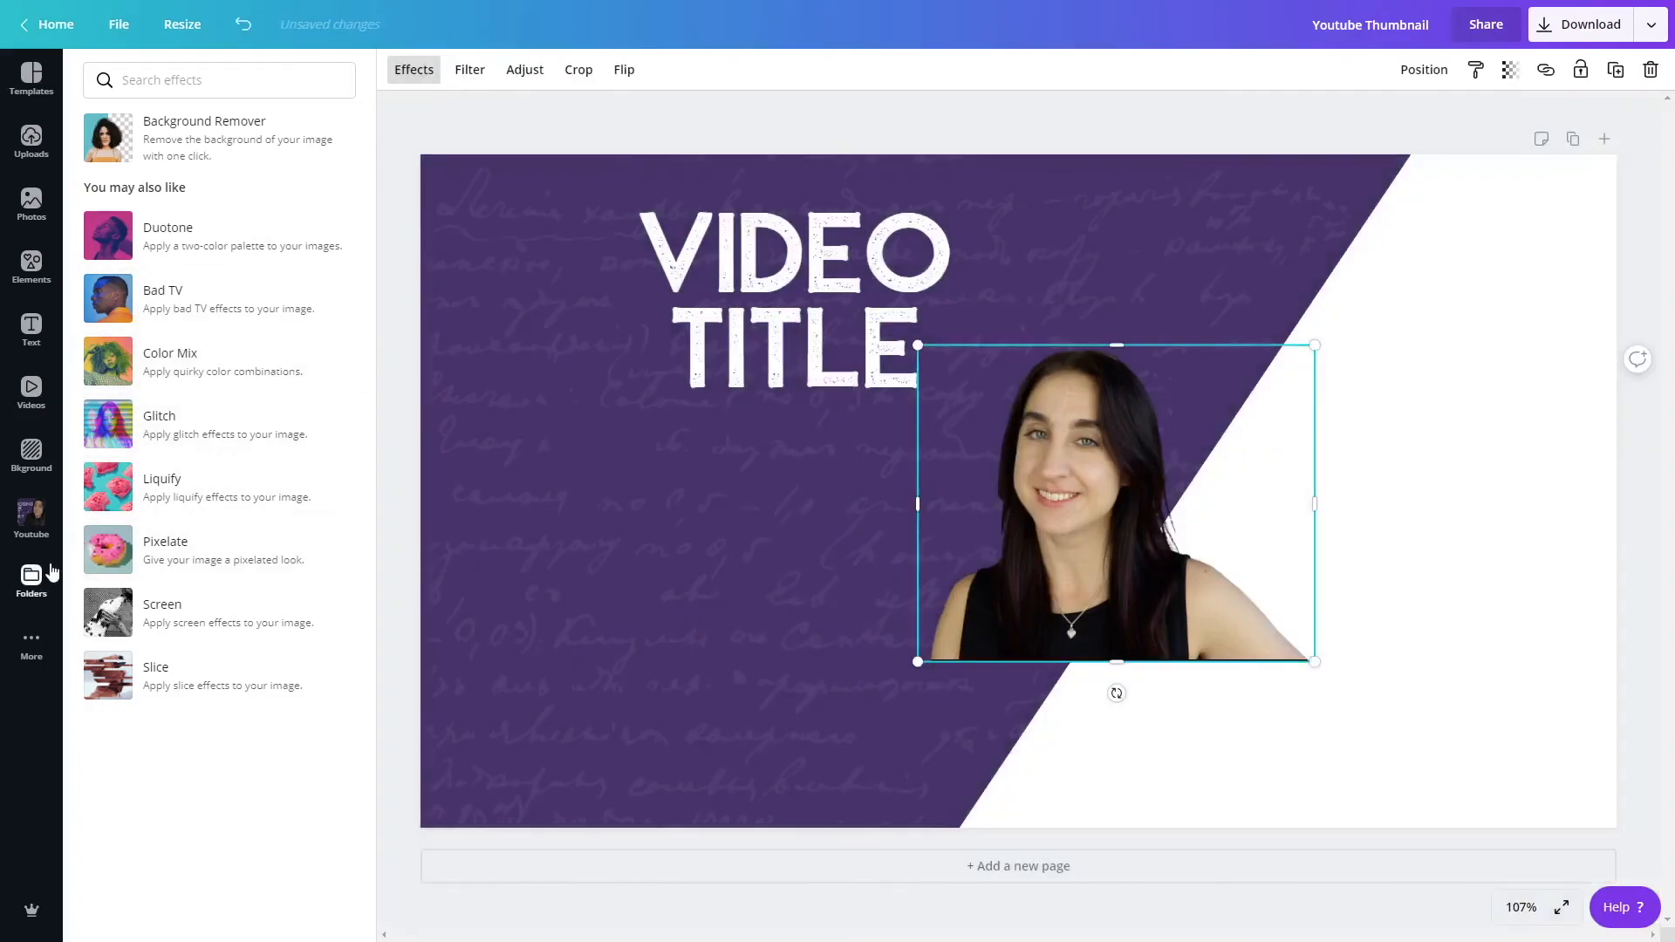
Fill the thumbnail's white diagonal area with the same bookshelf portrait from the Youtube folder.
left_click(34, 576)
left_click(166, 813)
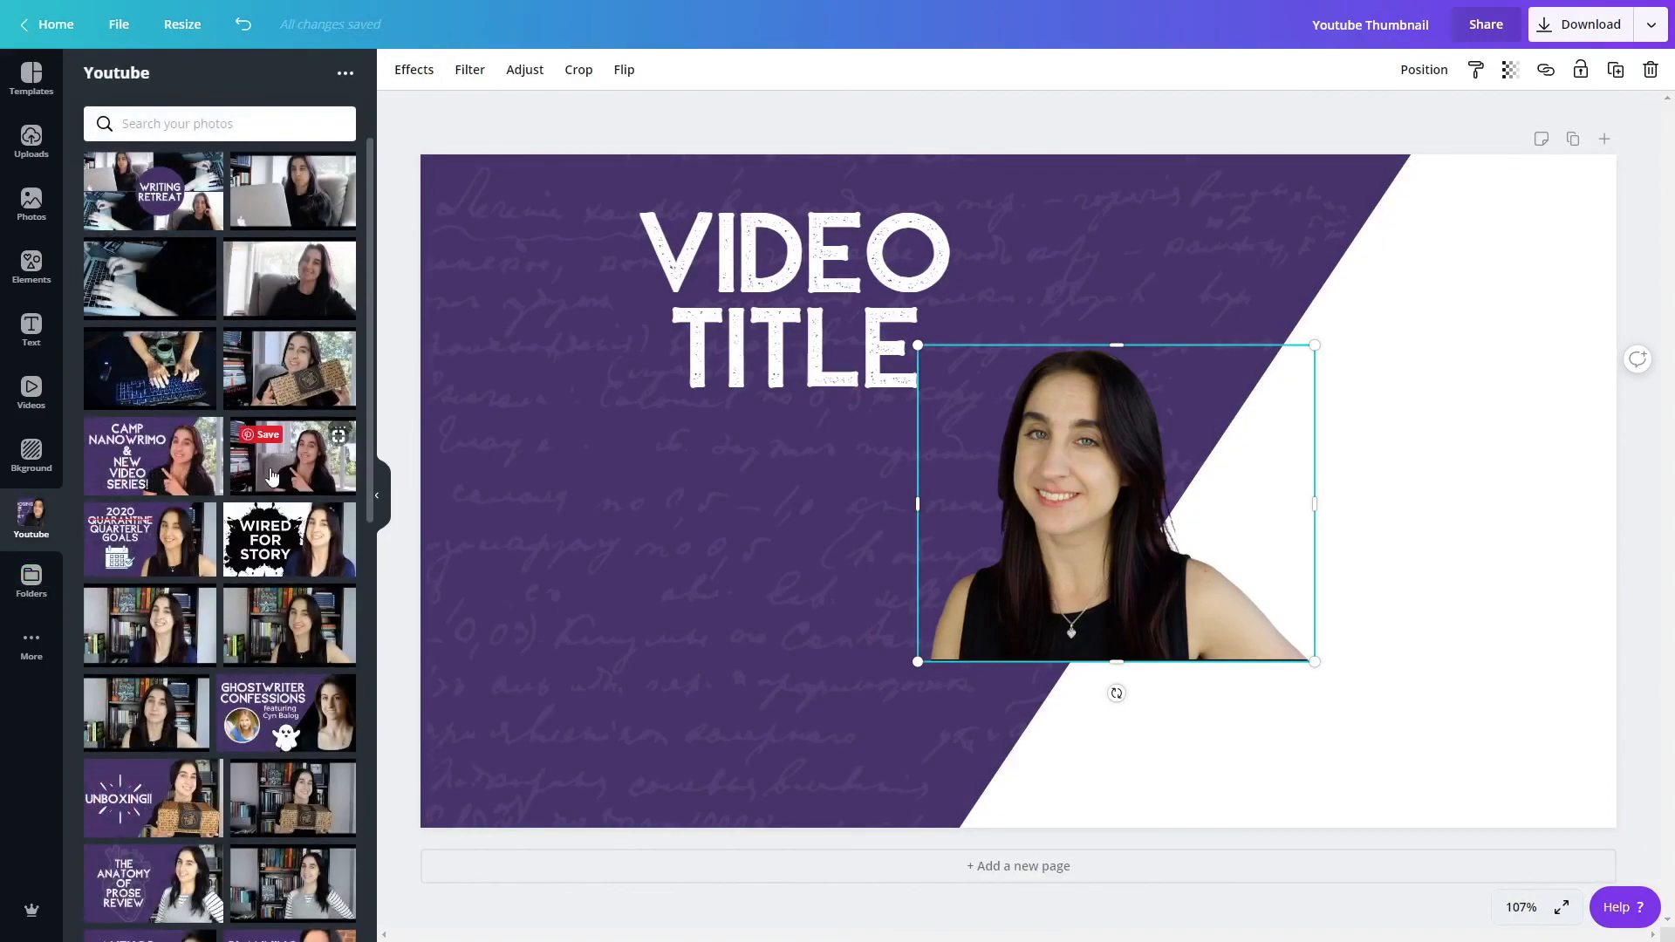
left_click_drag(288, 650, 1493, 174)
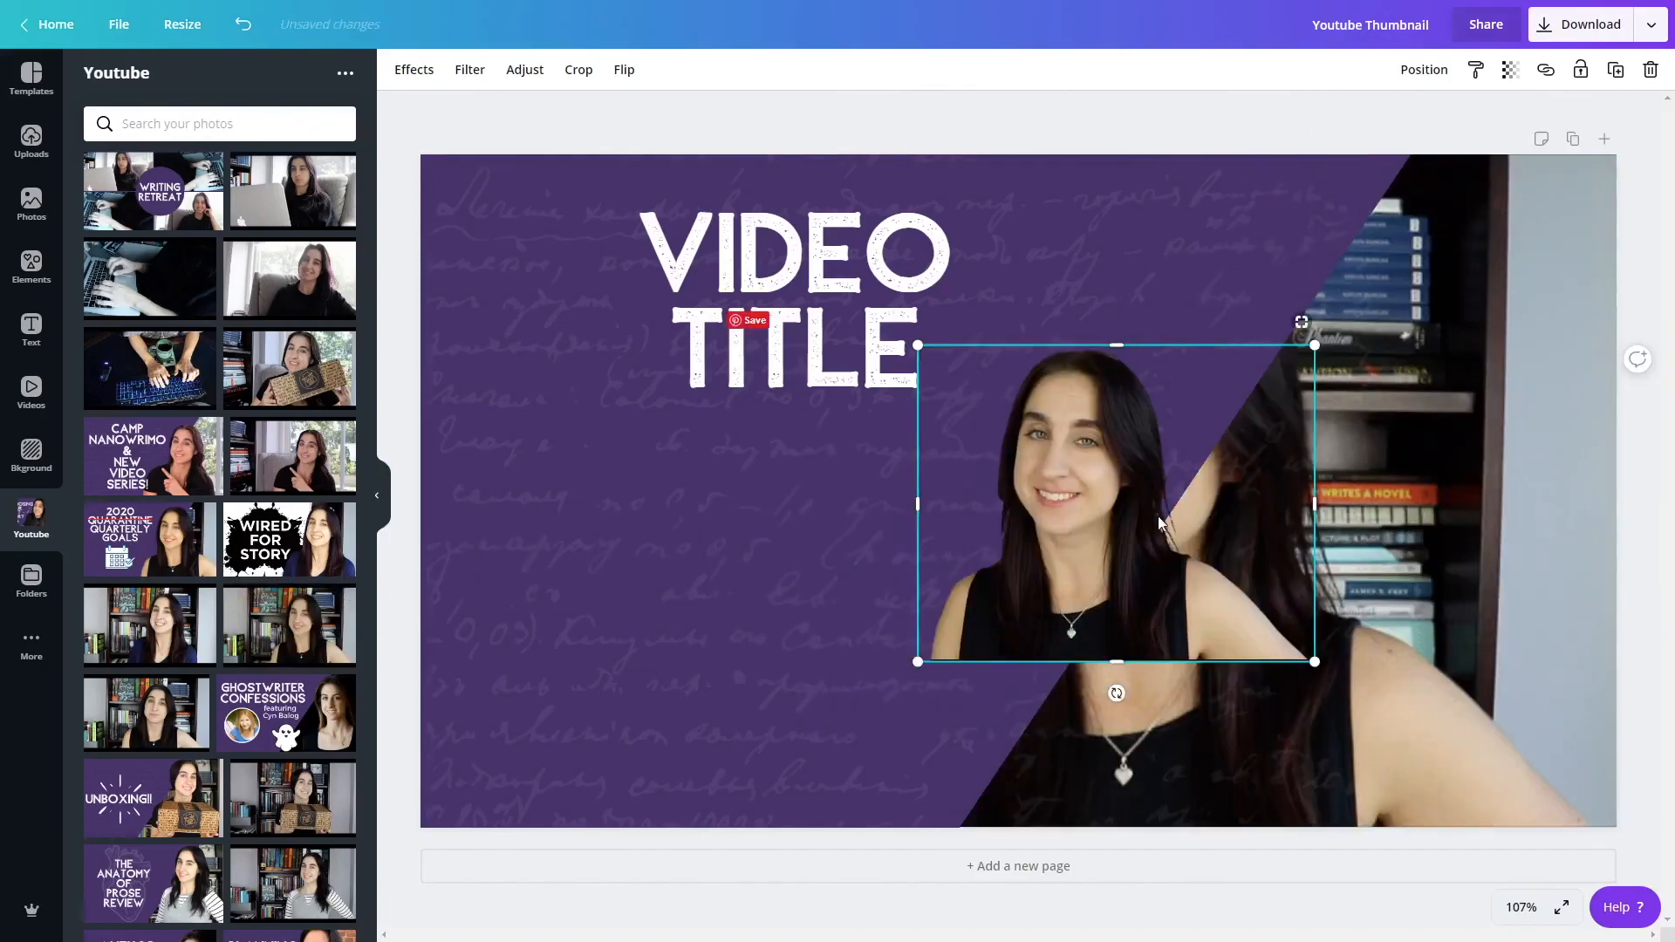
Enlarge the portrait cutout and align it over the thumbnail's lower right portion, covering the background figure.
left_click_drag(1094, 520, 1275, 374)
left_click_drag(1101, 516, 785, 798)
left_click_drag(953, 700, 1093, 756)
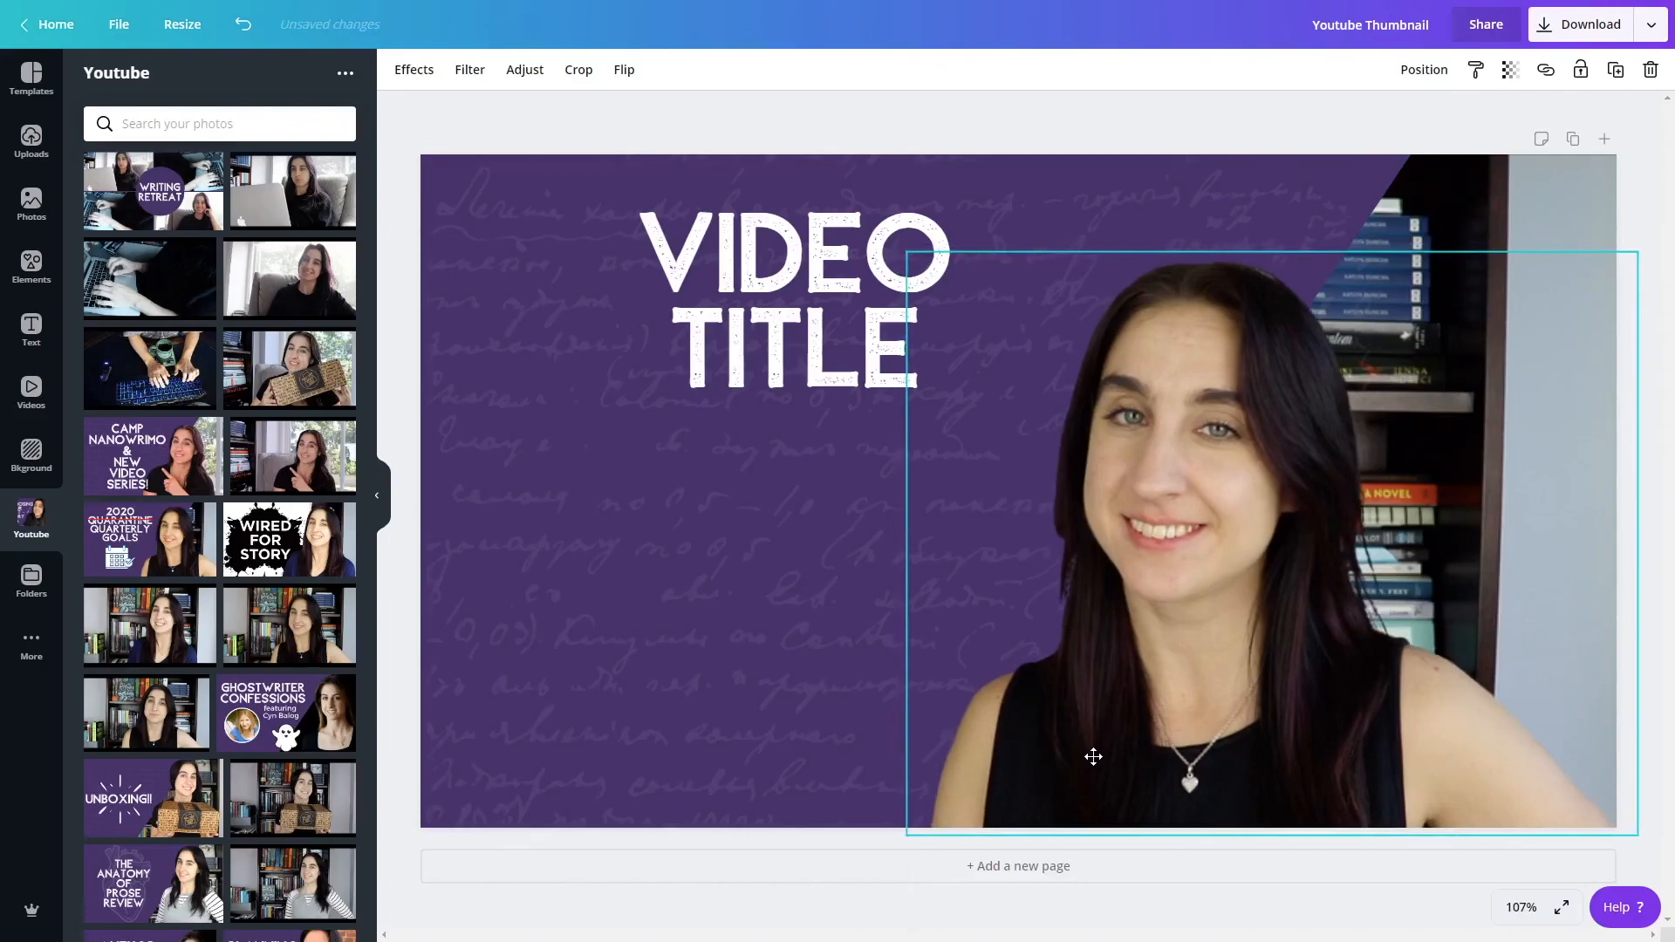
Replace the placeholder video title with "CANVA PRO TUTORIAL" on three lines and adjust the text's placement.
left_click_drag(843, 313, 838, 322)
double_click(841, 349)
left_click_drag(916, 358, 660, 265)
key("BackSpace")
type("CANVA")
key("Return")
type("PRO")
key("Return")
type("TUTORIAL")
left_click_drag(905, 381, 909, 521)
left_click(959, 138)
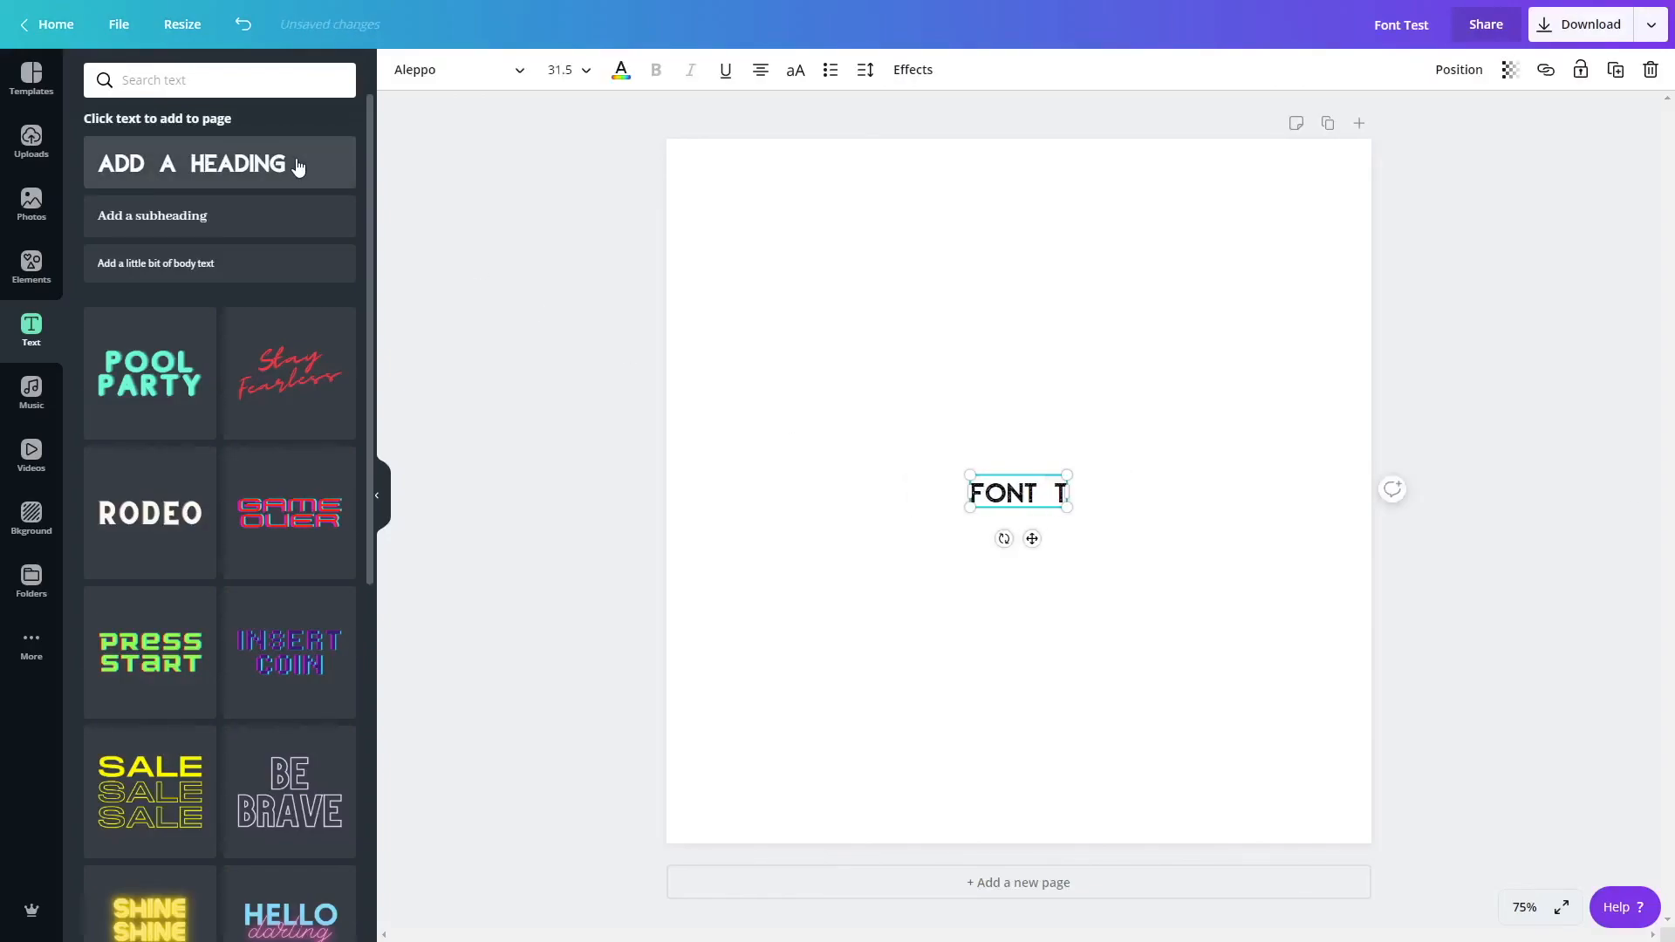
Enlarge the "Font Test" heading to about size 127 and center it in the page's upper half.
left_click_drag(1085, 476, 1316, 423)
left_click_drag(1239, 467, 987, 377)
left_click_drag(1061, 416, 1271, 462)
left_click_drag(1034, 413, 1071, 410)
left_click(1047, 408)
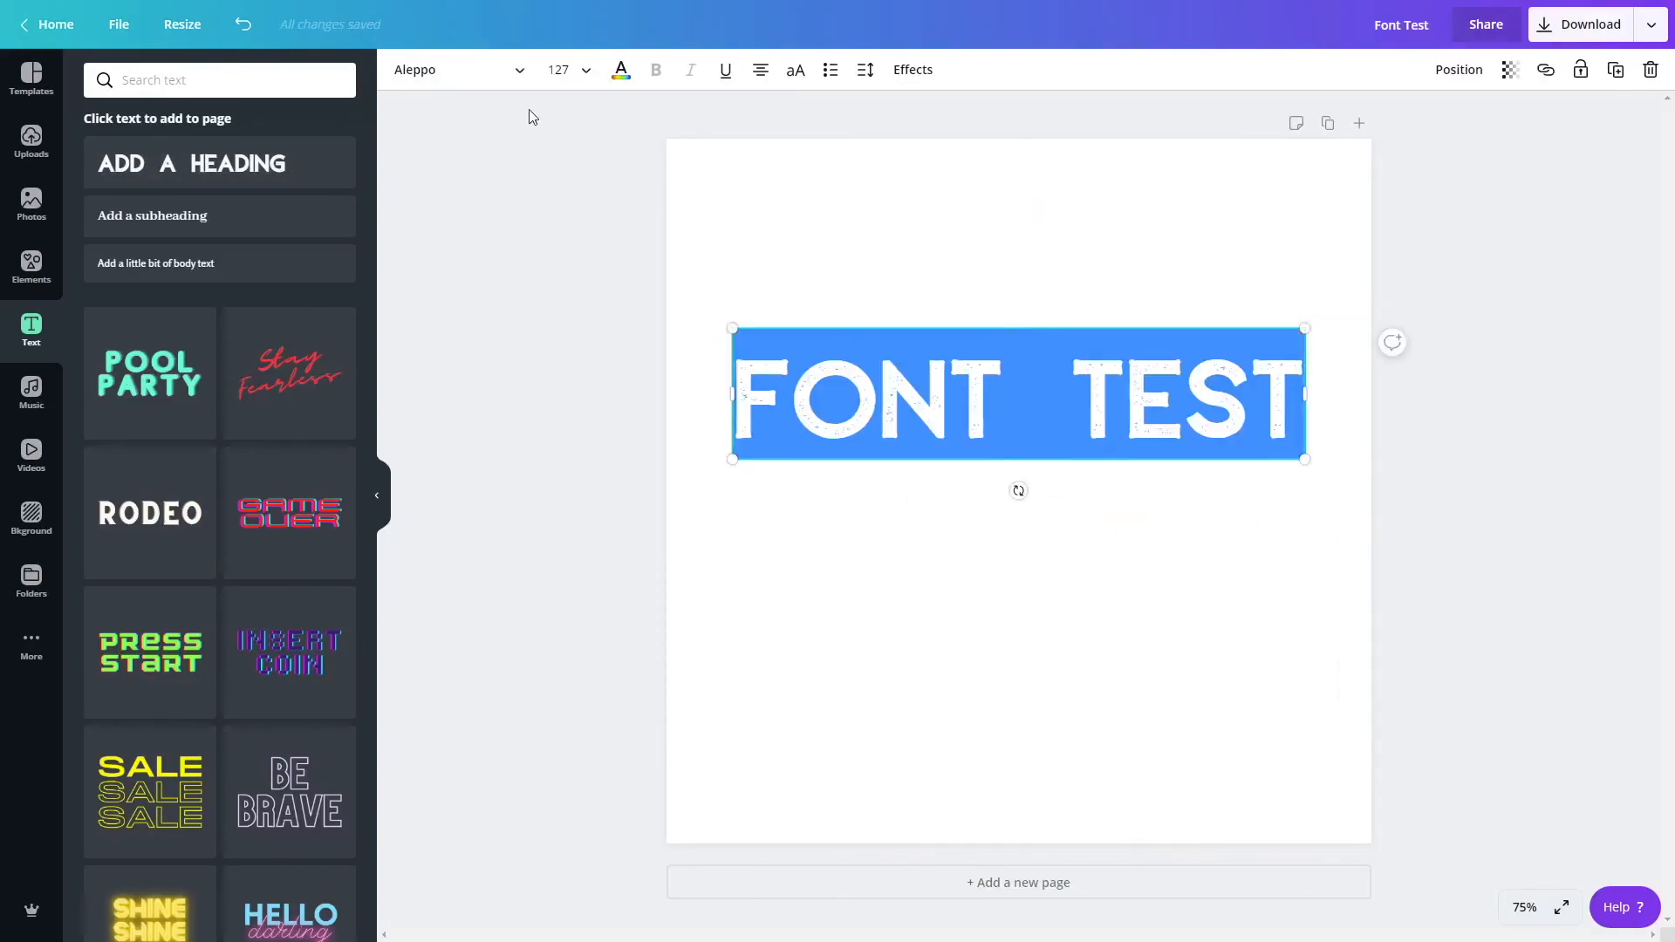
Try several fonts on the "Font Test" heading, including Argent and Cerebri.
left_click(472, 71)
scroll(245, 463, "down", 2)
scroll(244, 480, "down", 4)
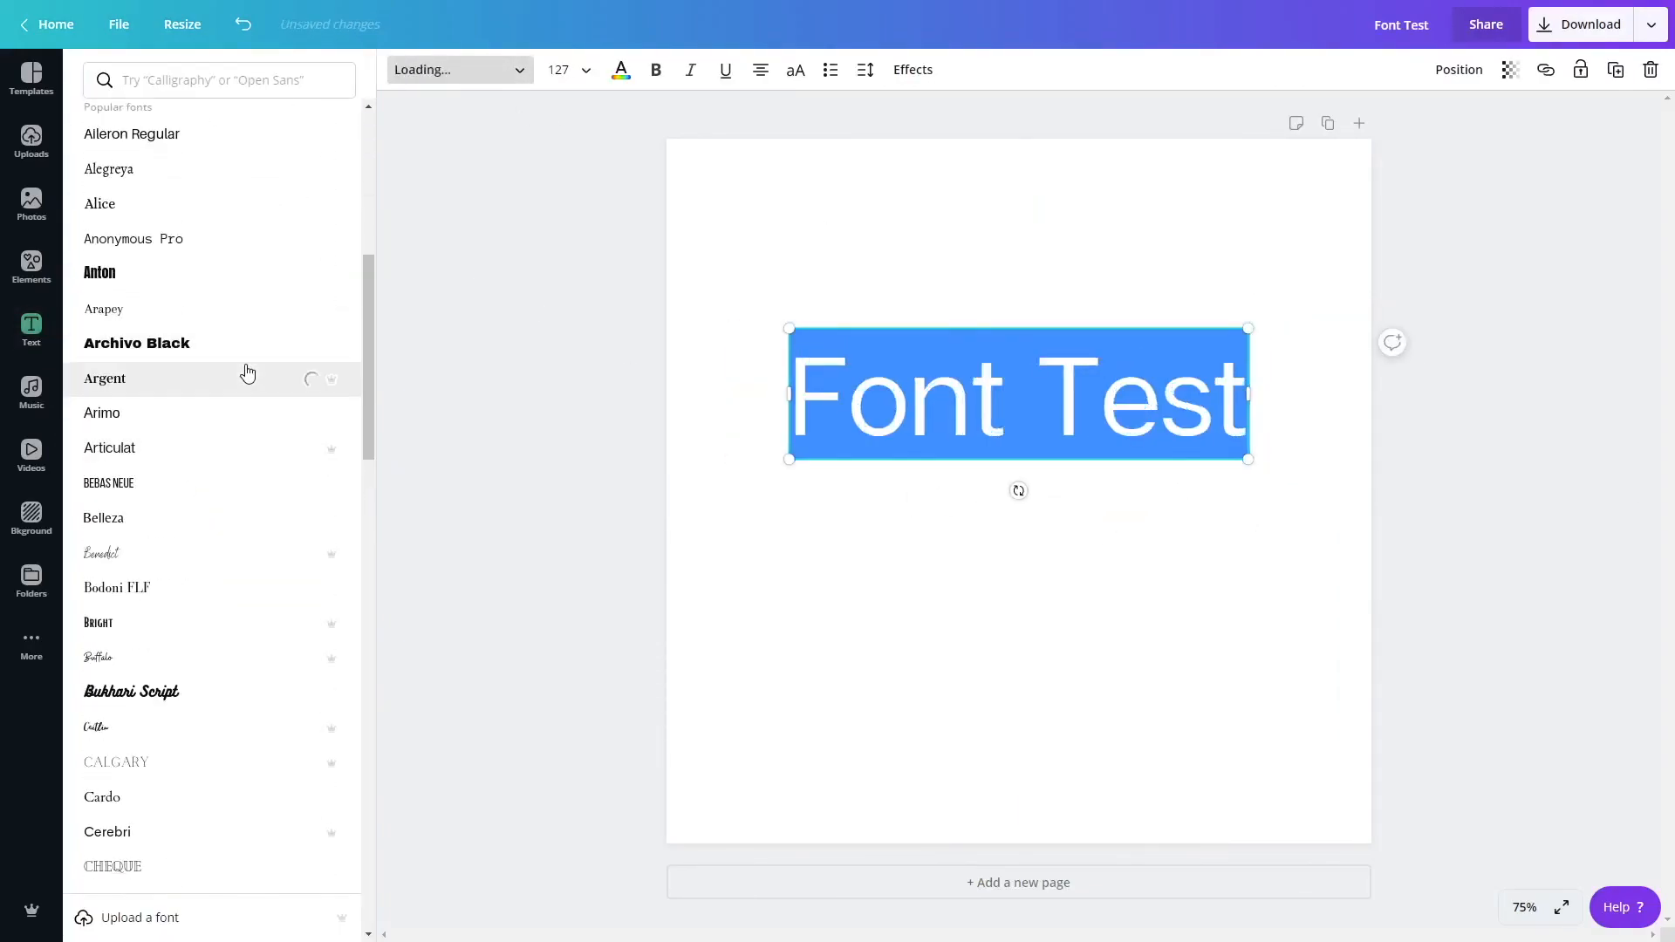
left_click(257, 389)
scroll(260, 419, "down", 3)
left_click(262, 494)
left_click(265, 602)
scroll(265, 605, "down", 1)
scroll(260, 541, "down", 6)
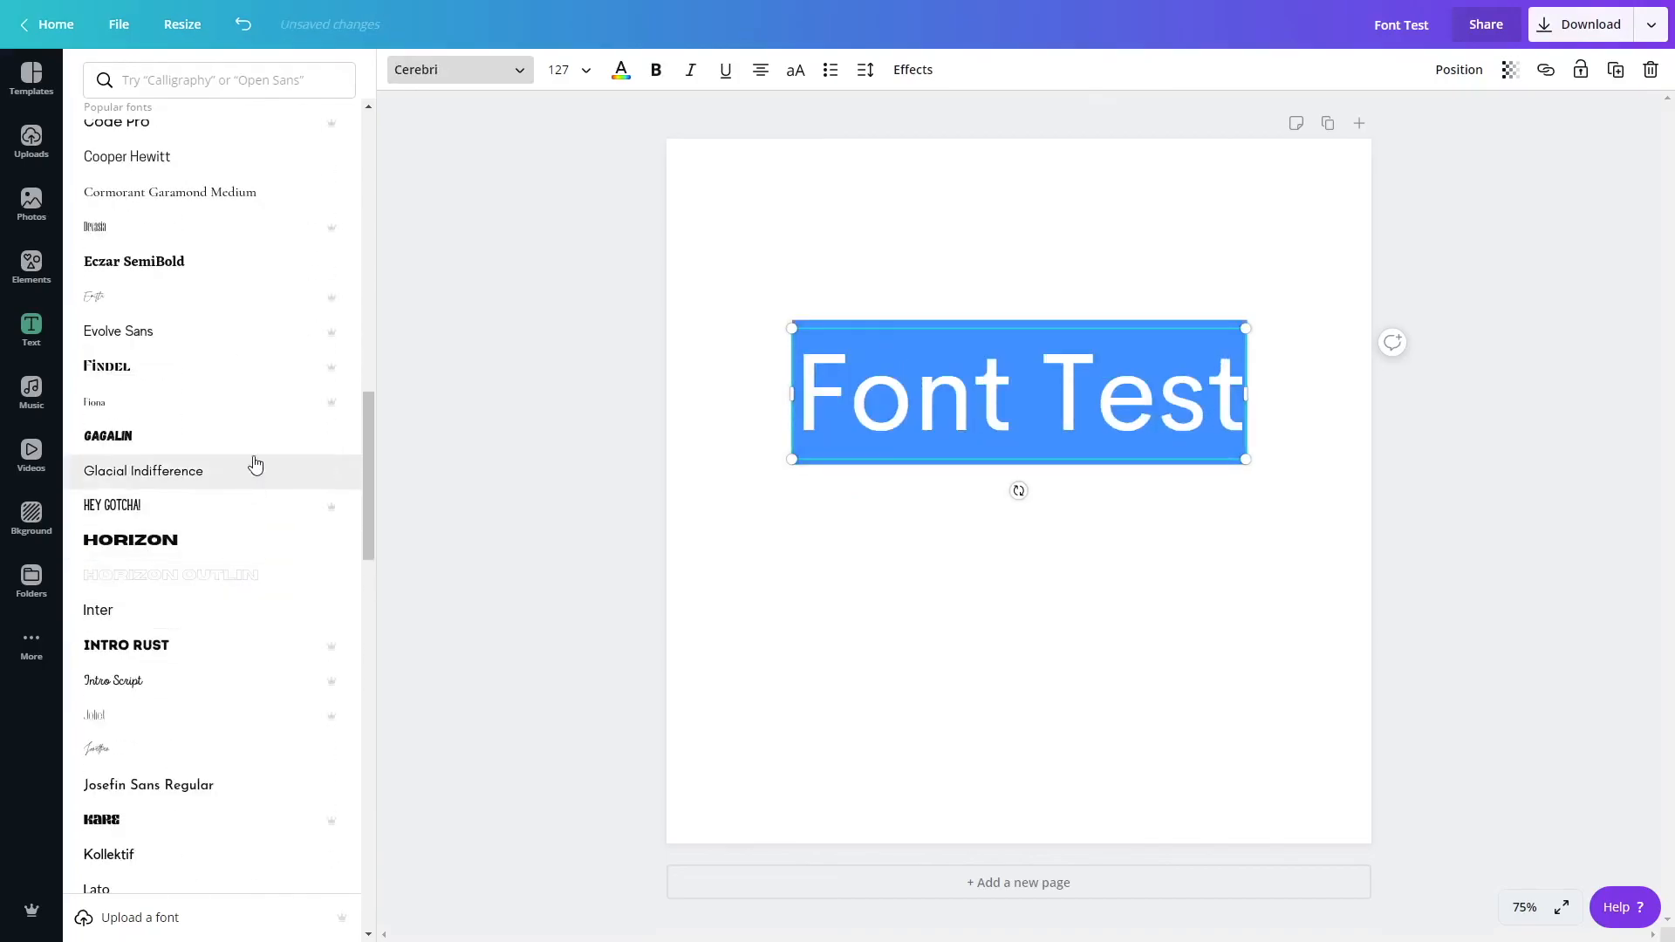
Try more fonts from further down the font list on the heading, including Mont.
left_click(260, 399)
scroll(268, 413, "down", 3)
scroll(270, 366, "down", 8)
left_click(292, 275)
scroll(244, 488, "down", 10)
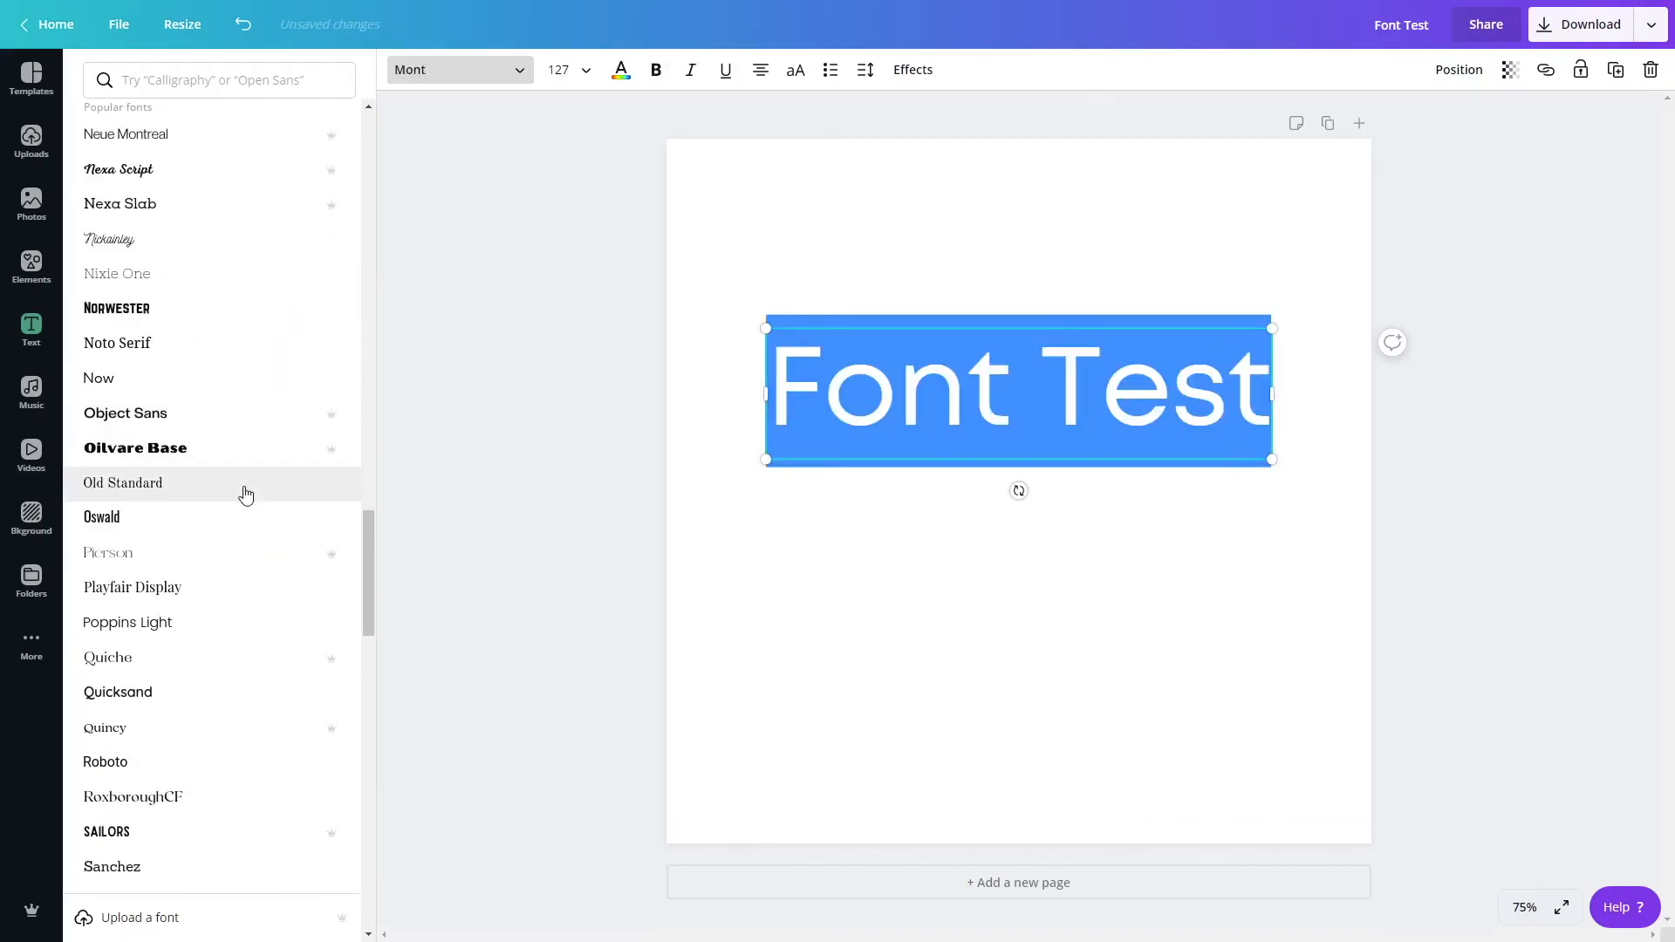
left_click(244, 506)
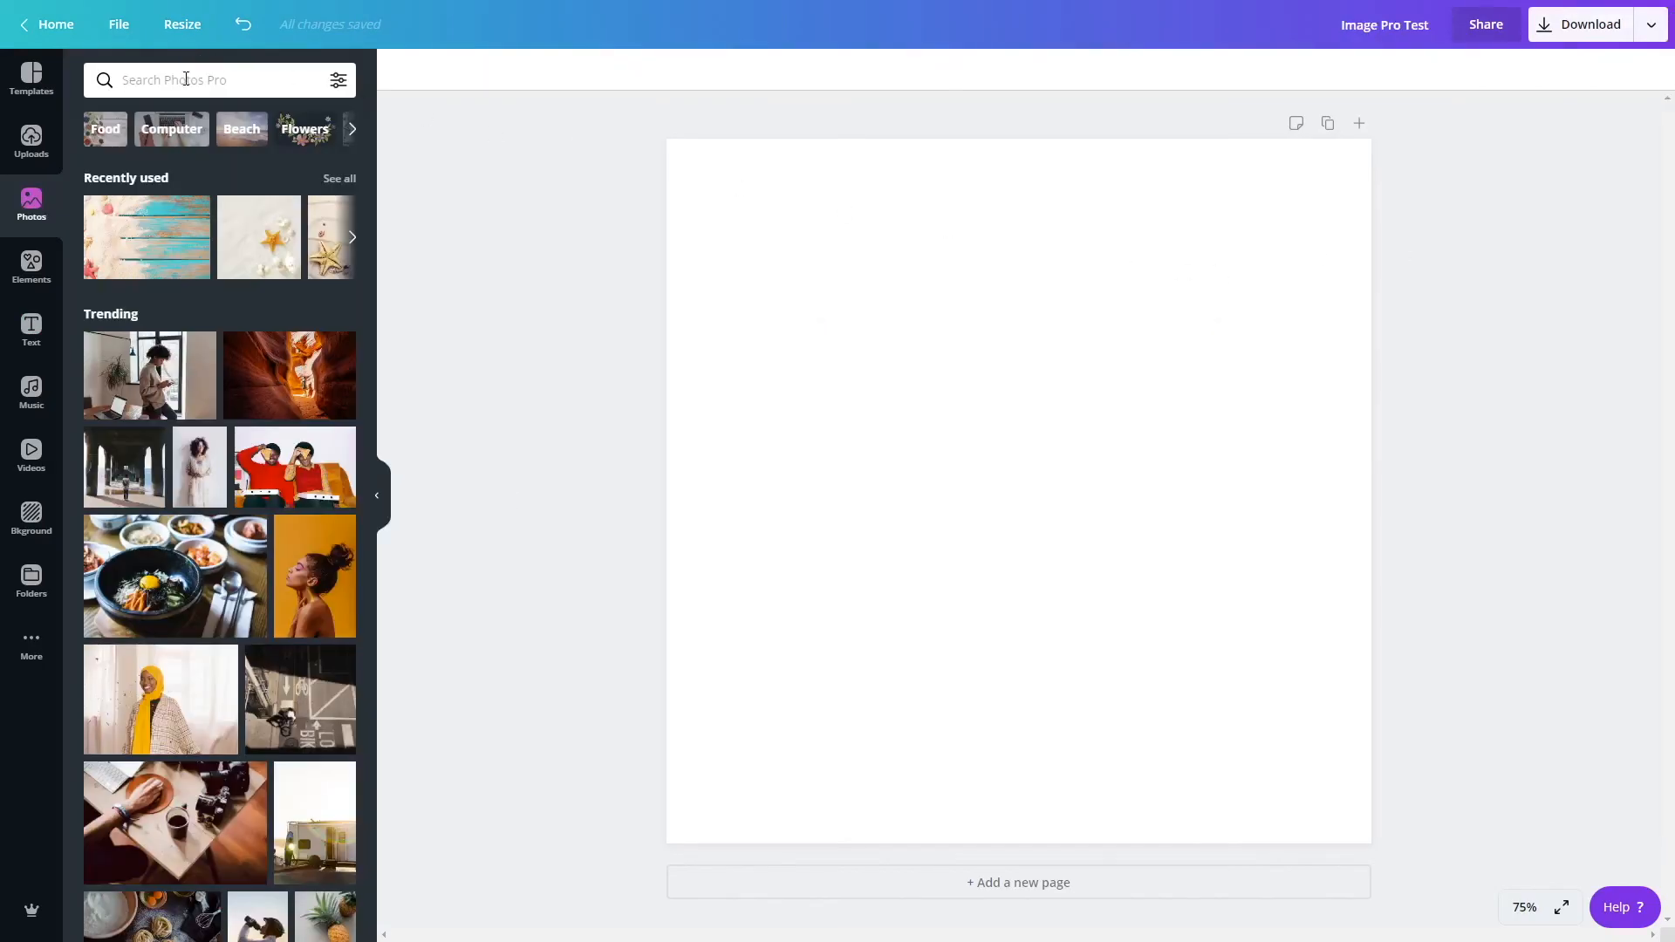
Search photos for "author" and add the typewriter man, thinking woman, writing hand and "What's your story?" images.
type("author")
key("Return")
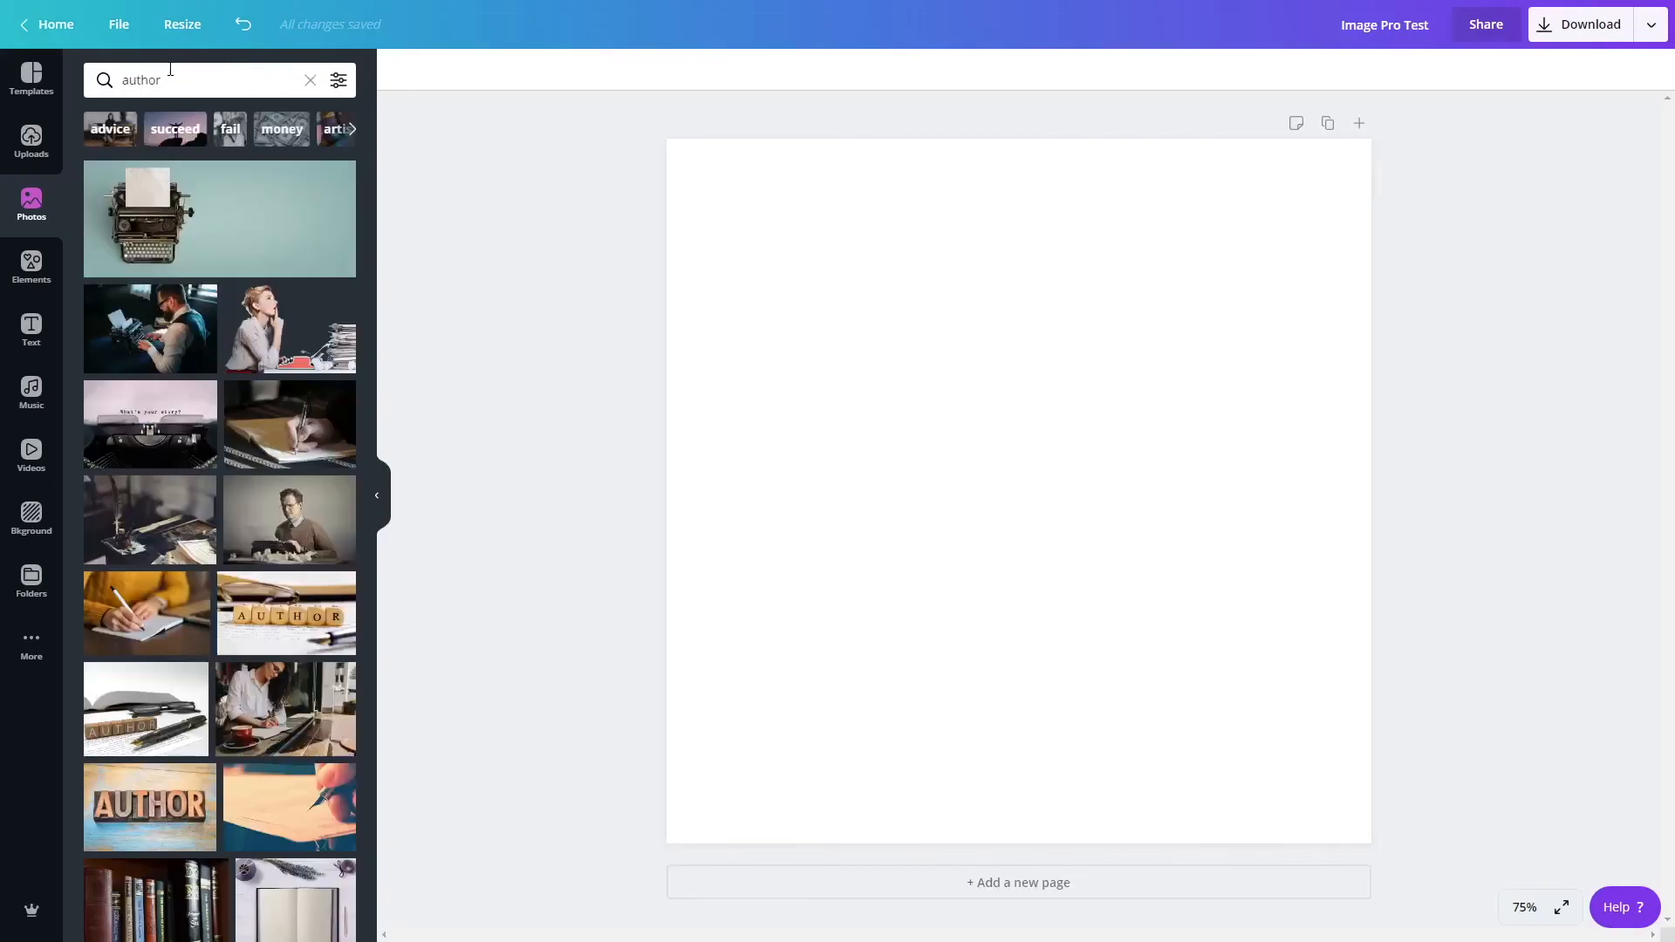
left_click(129, 332)
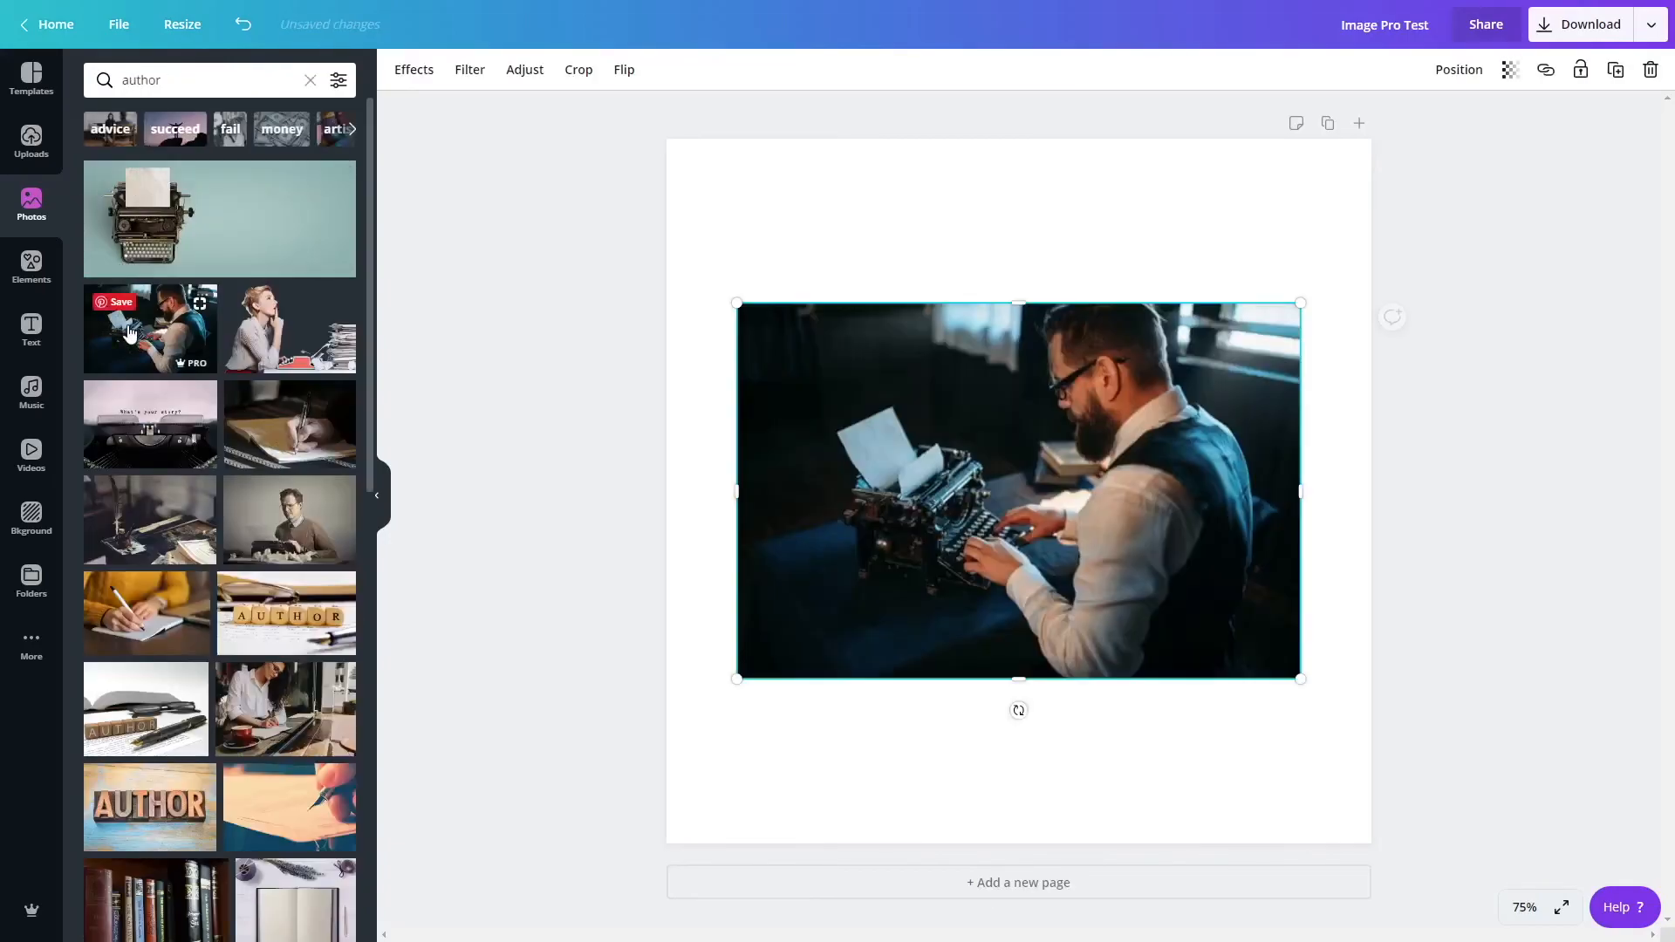
left_click(325, 349)
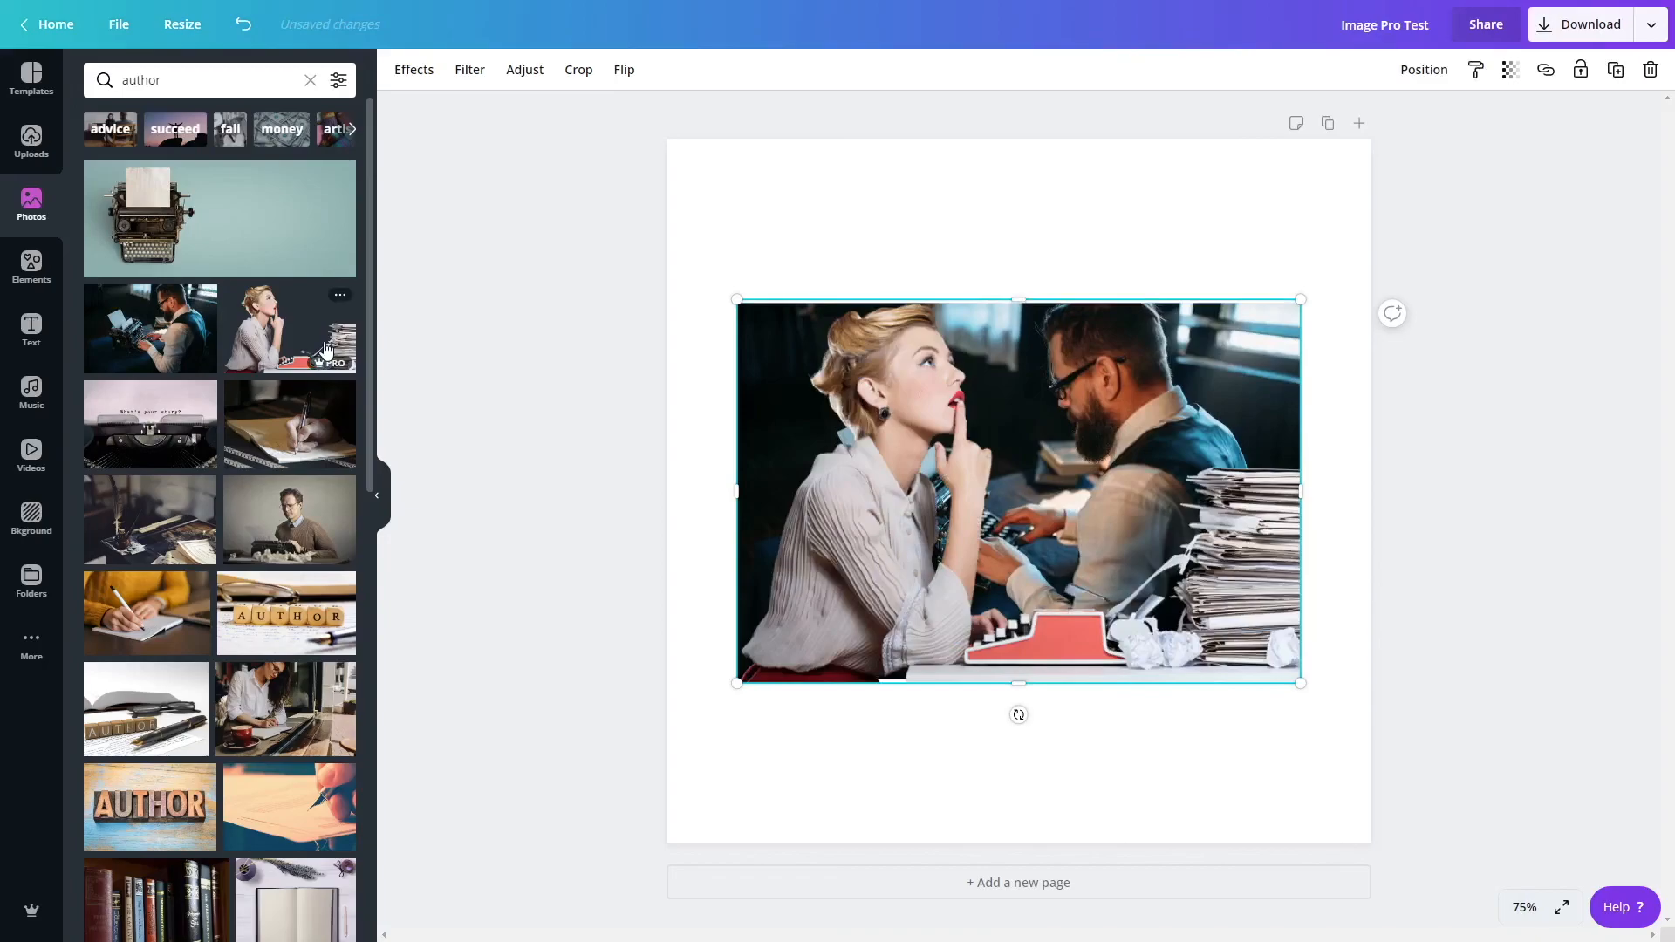
left_click(306, 442)
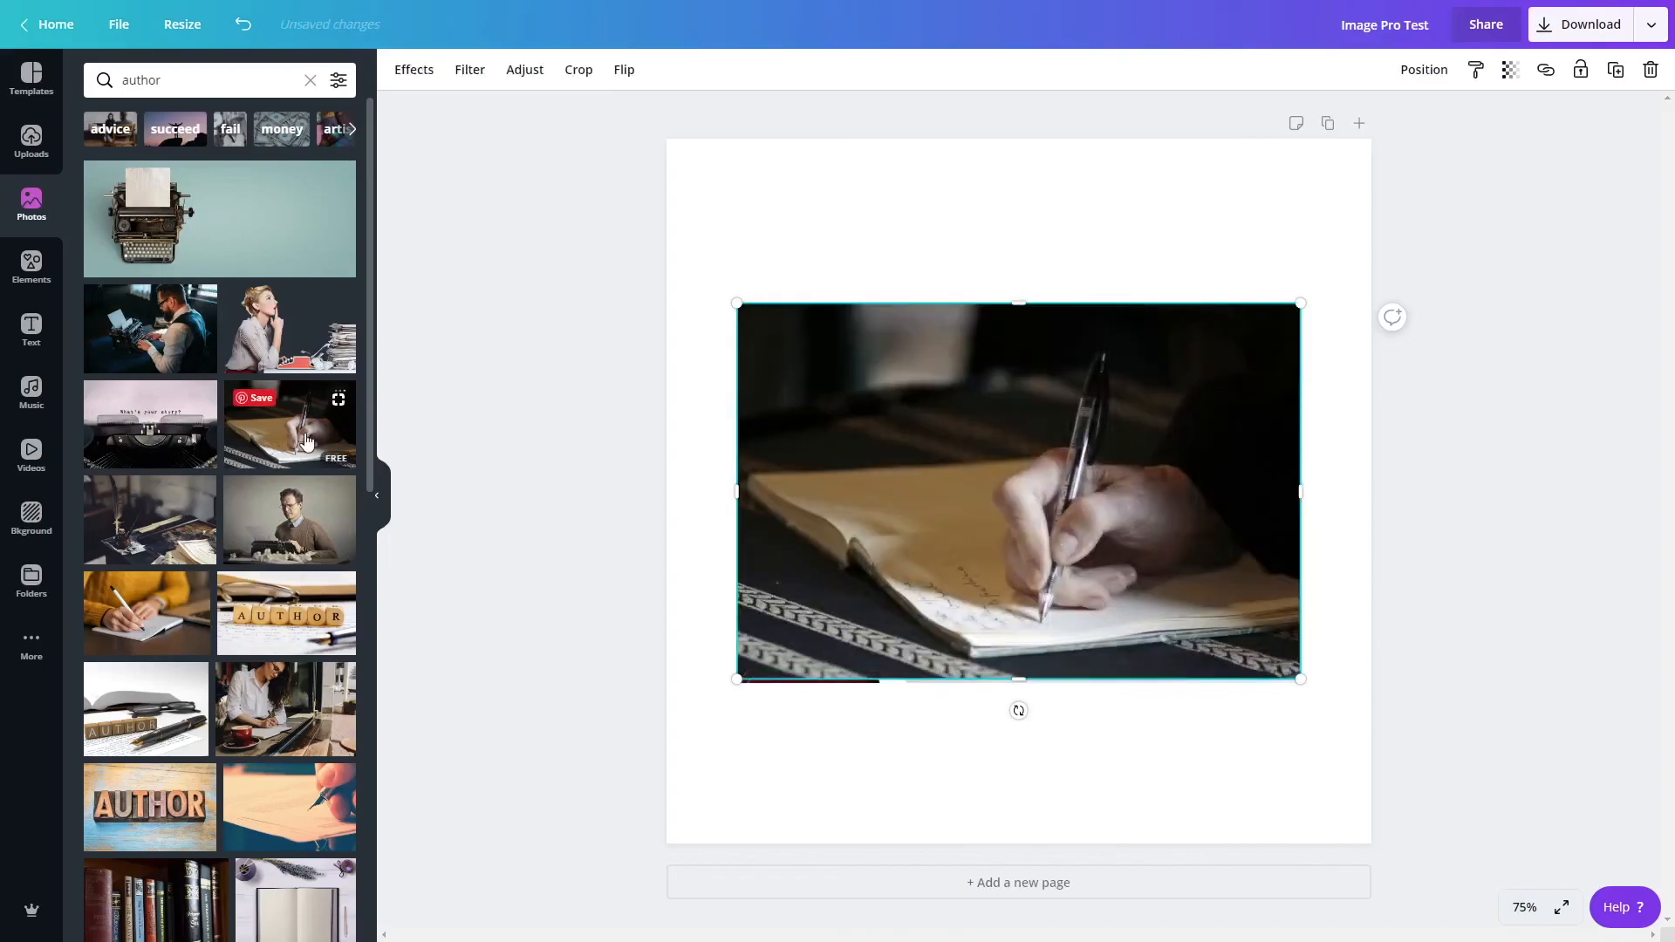
left_click(151, 441)
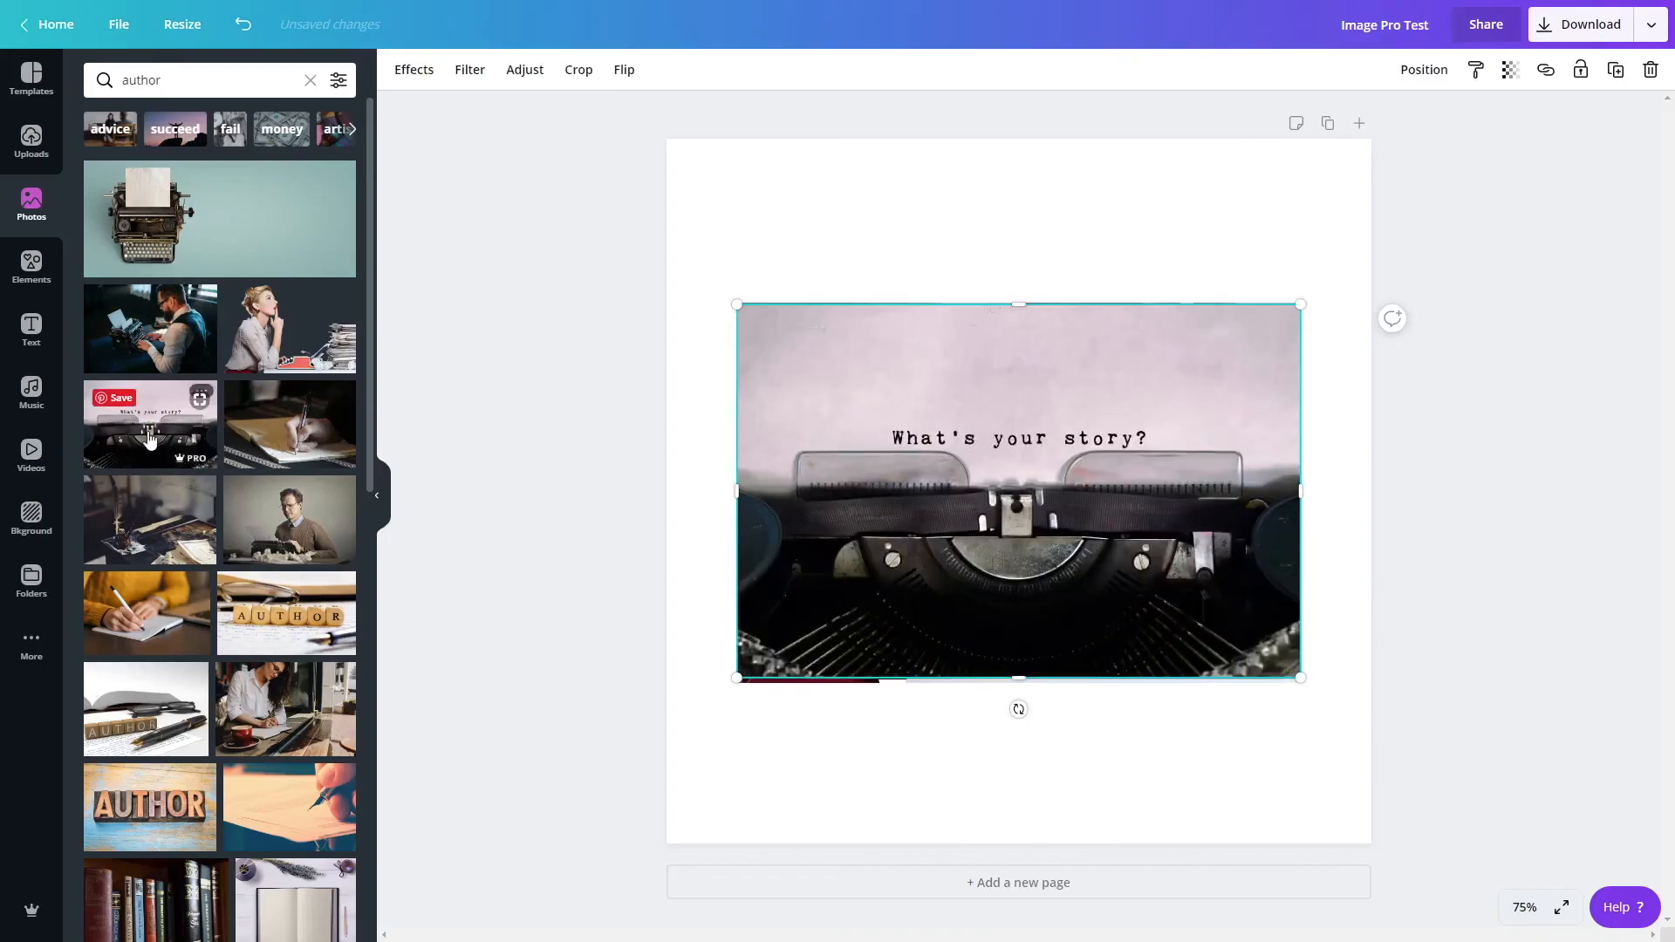
Add five more author photos, including the yellow-sweater writer, the café writer and the AUTHOR letterpress blocks.
left_click(305, 602)
left_click(150, 627)
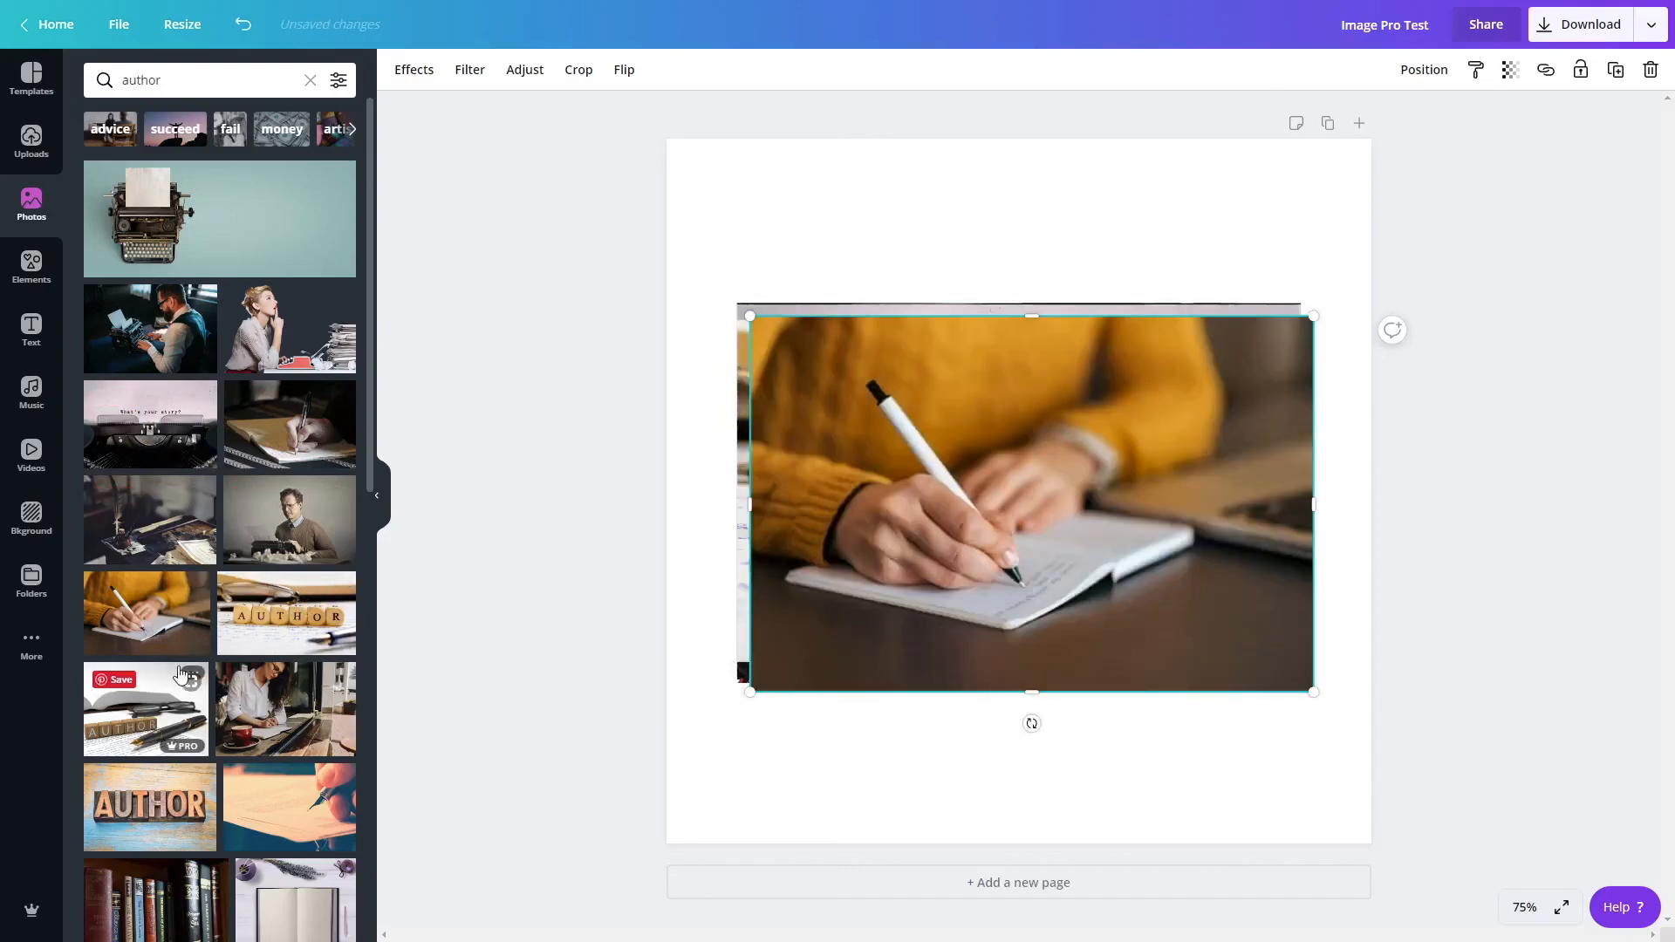
left_click(150, 711)
left_click(297, 718)
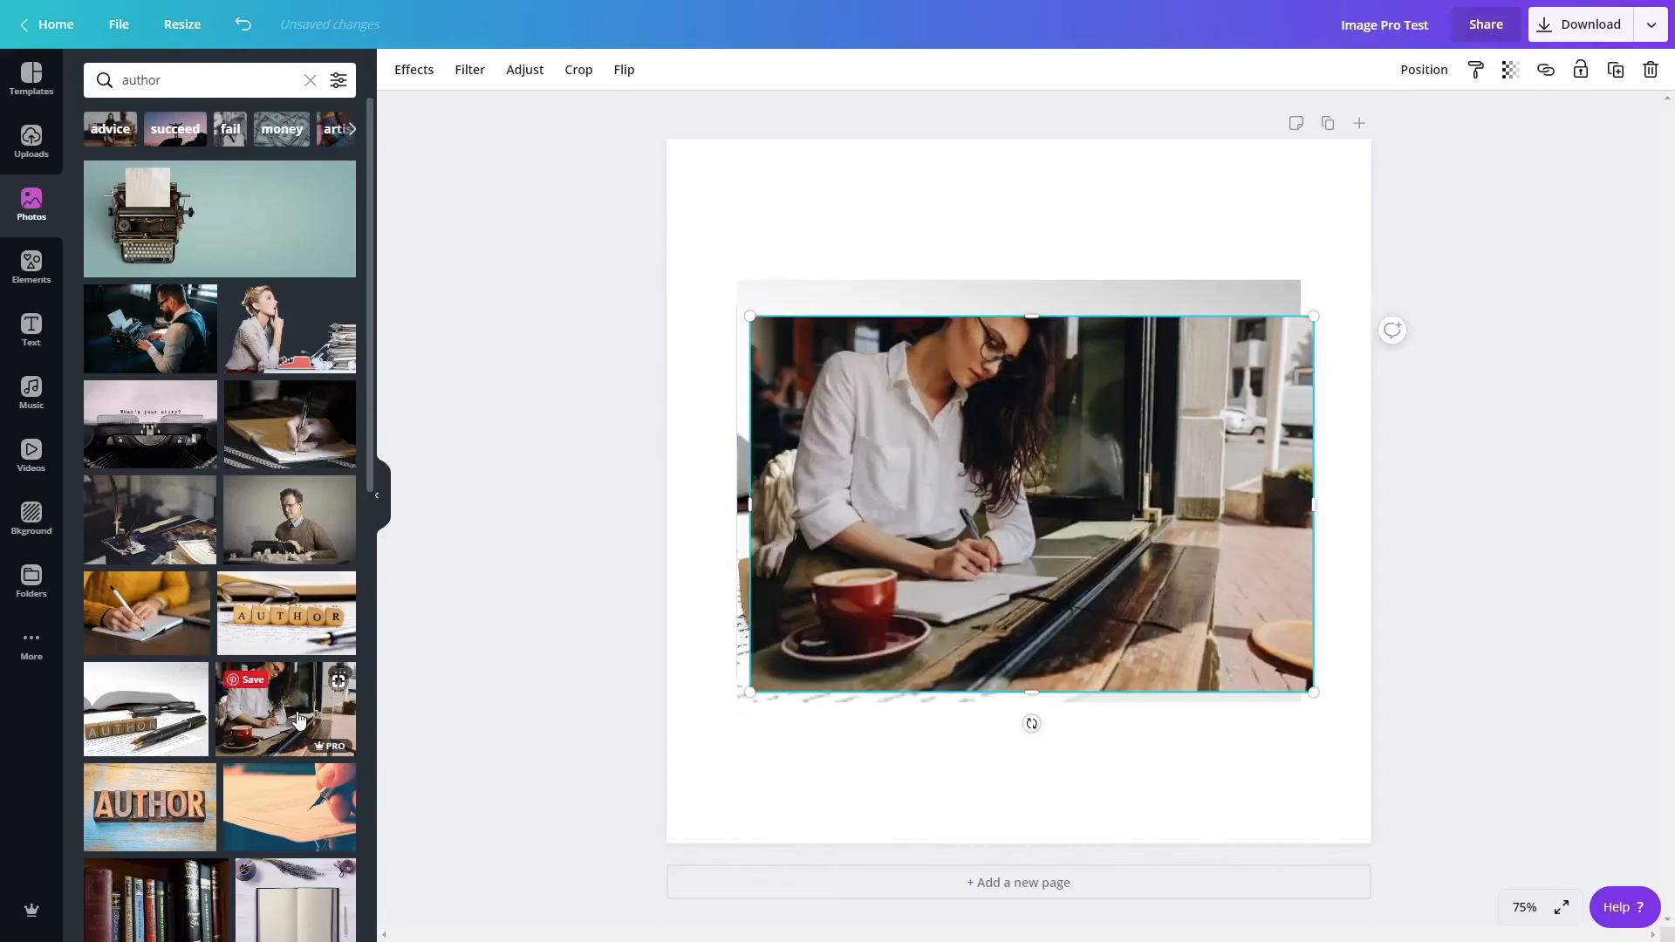
scroll(298, 718, "down", 3)
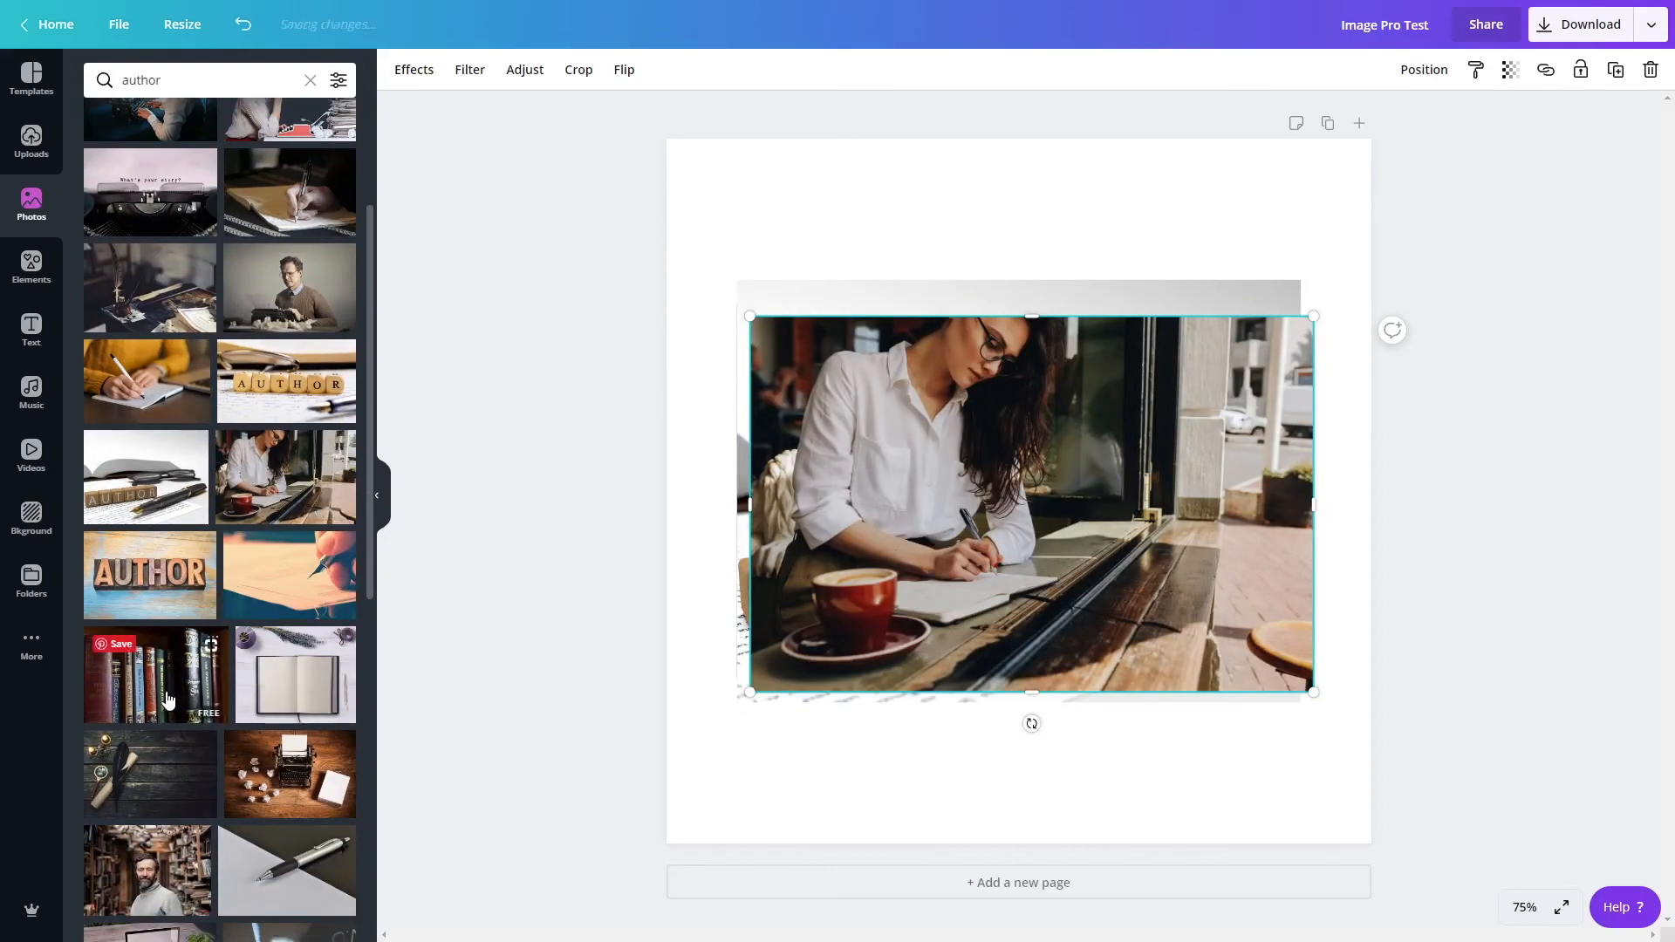
left_click(160, 608)
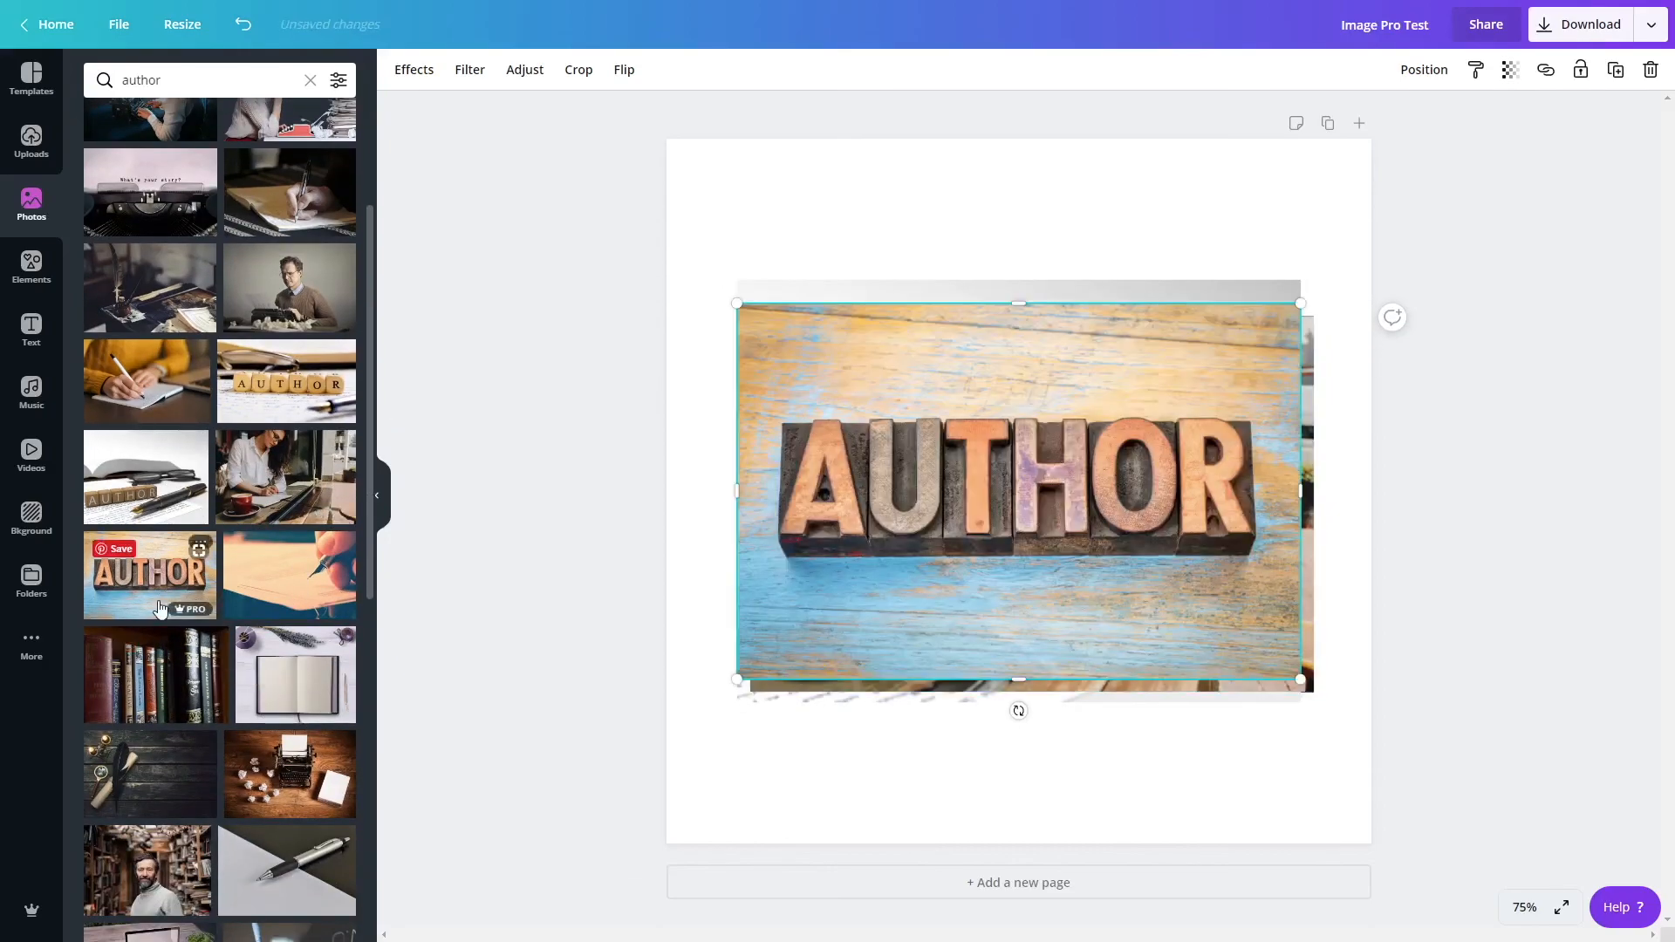
Create a resized copy of the square countdown design in the Twitter Post format.
left_click(203, 29)
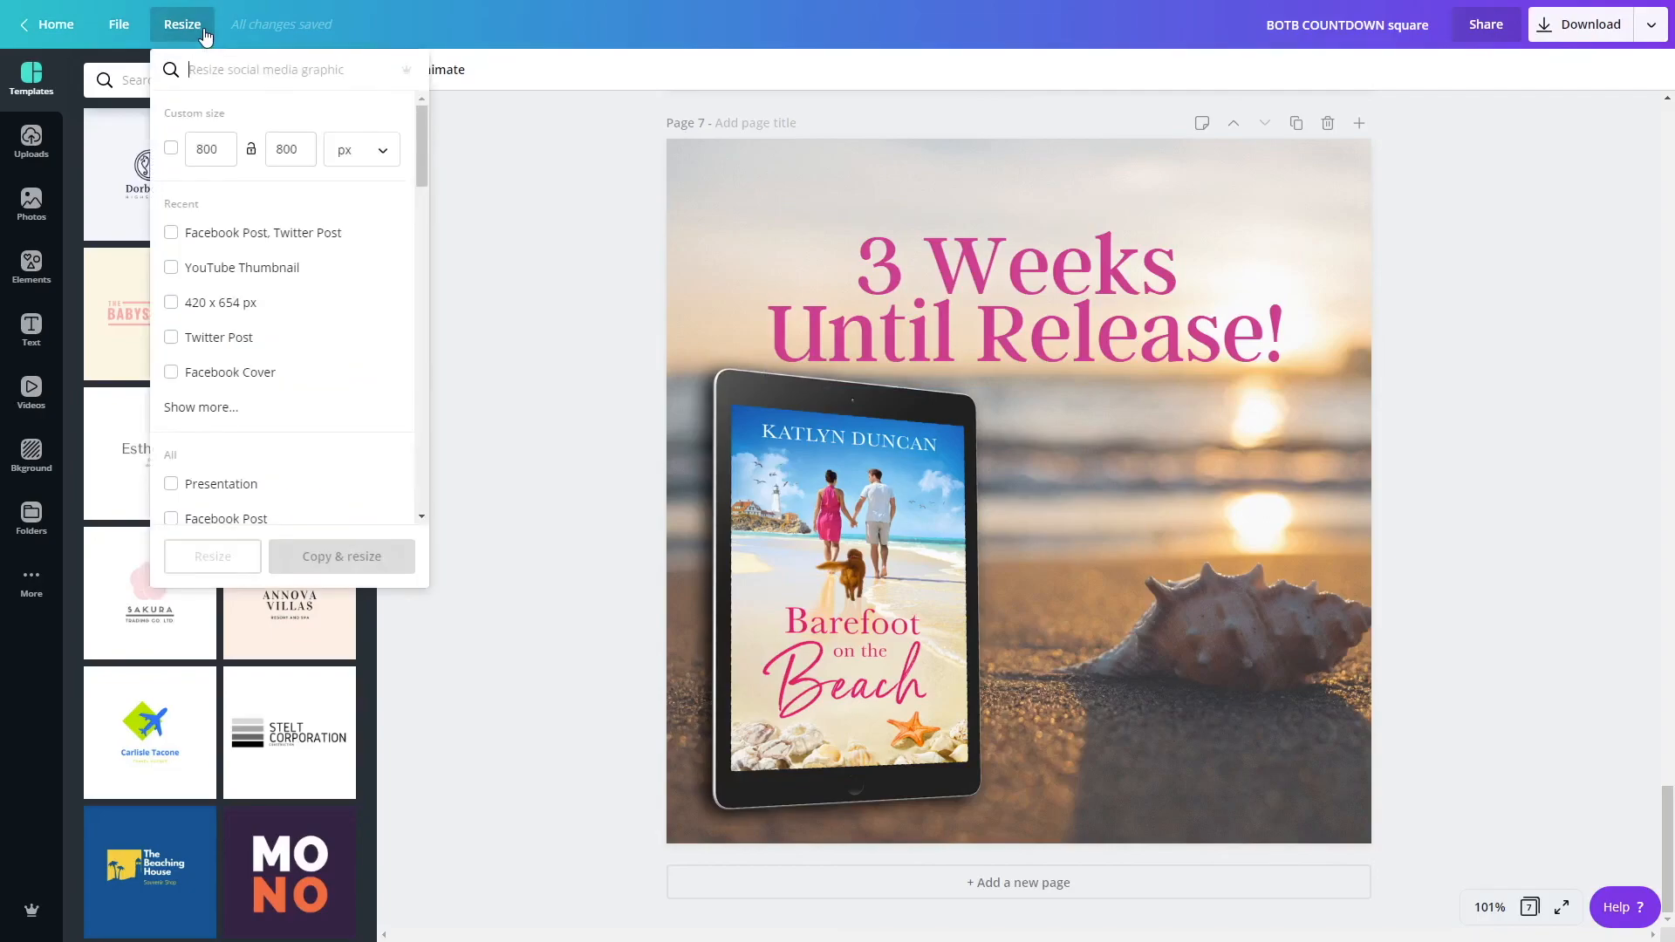
type("twitter")
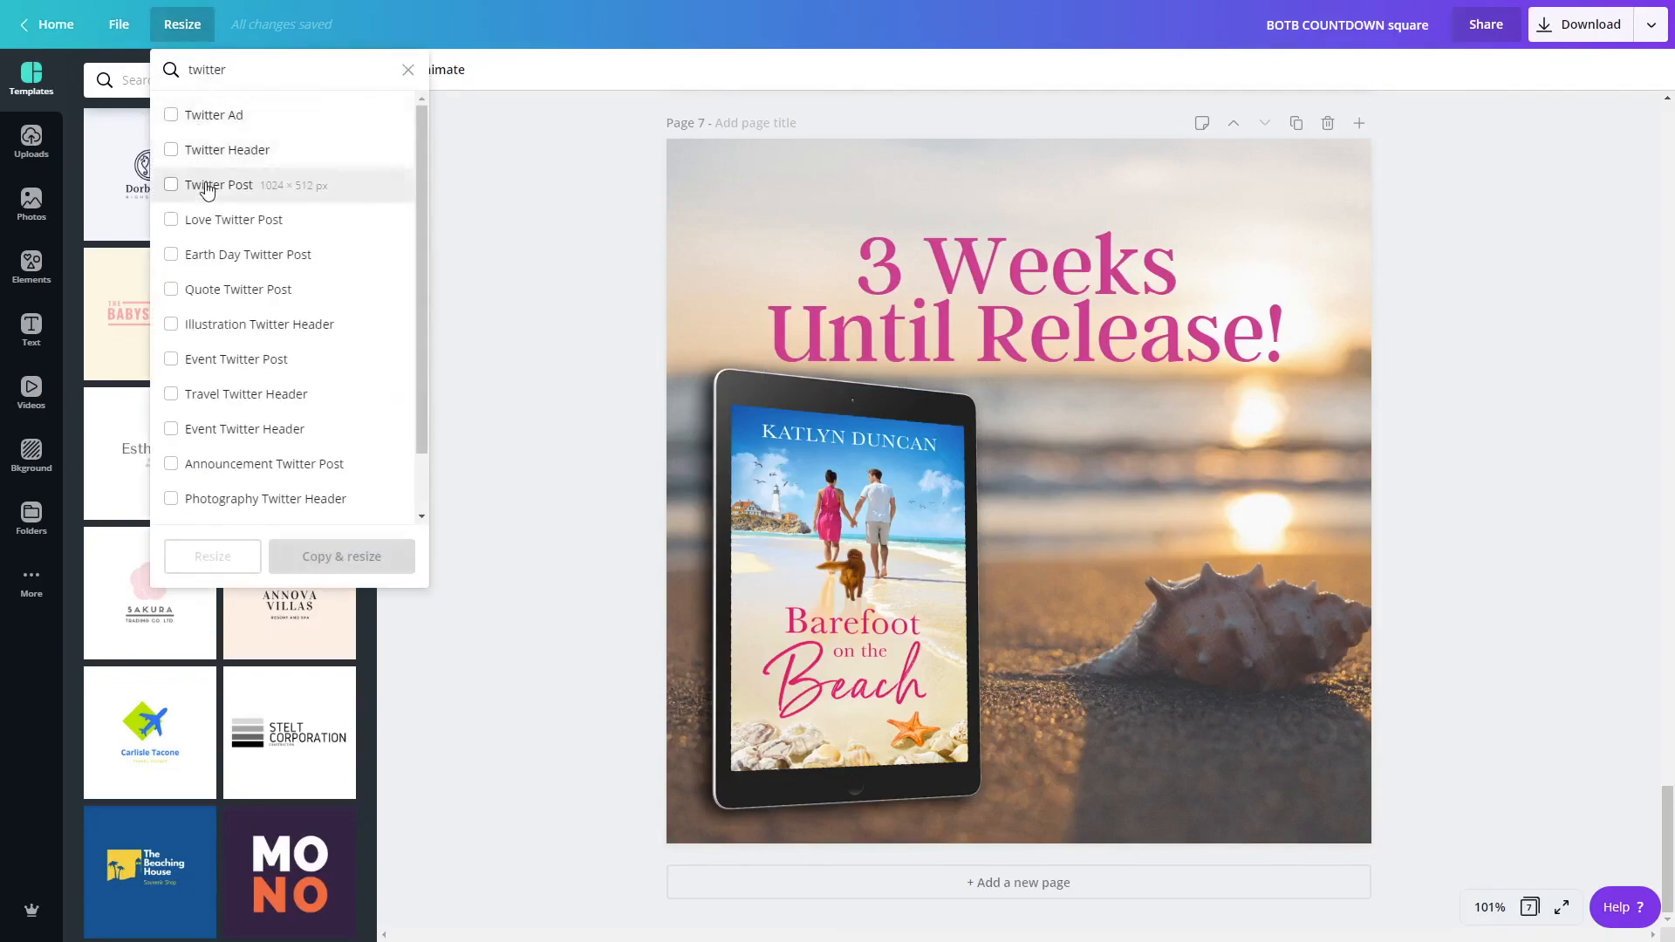
left_click(228, 184)
left_click(349, 559)
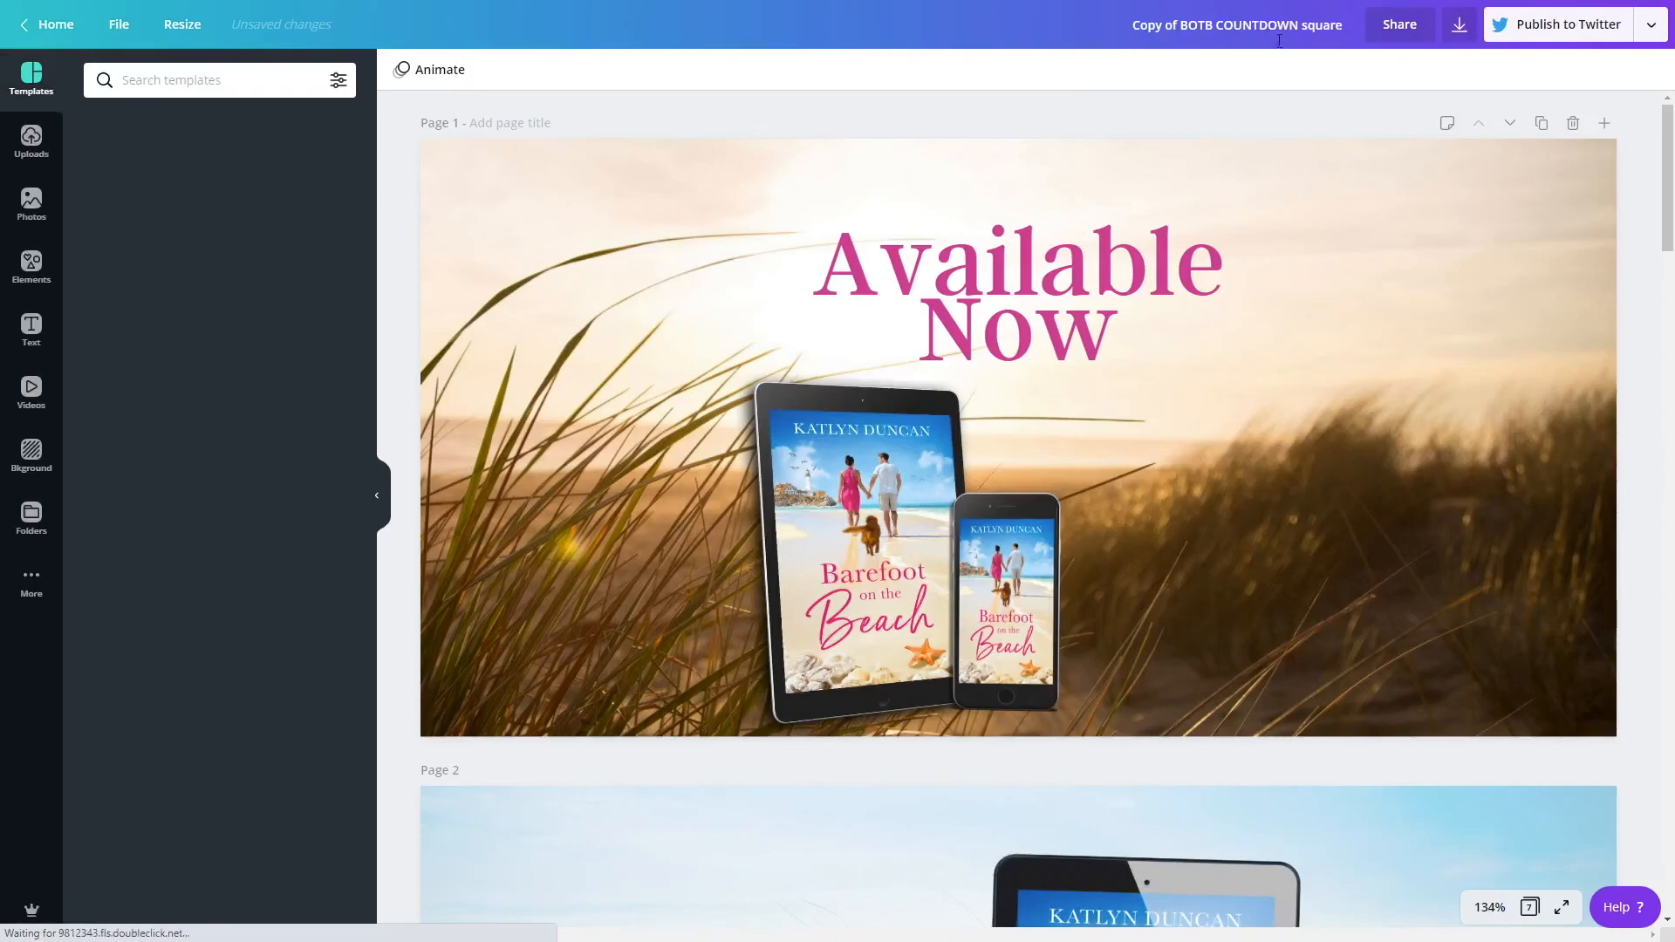
Rename the copied design "BOTB COUNTDOWN Twitter".
key("BackSpace")
key("BackSpace")
key("BackSpace")
key("BackSpace")
key("BackSpace")
type("Twitter")
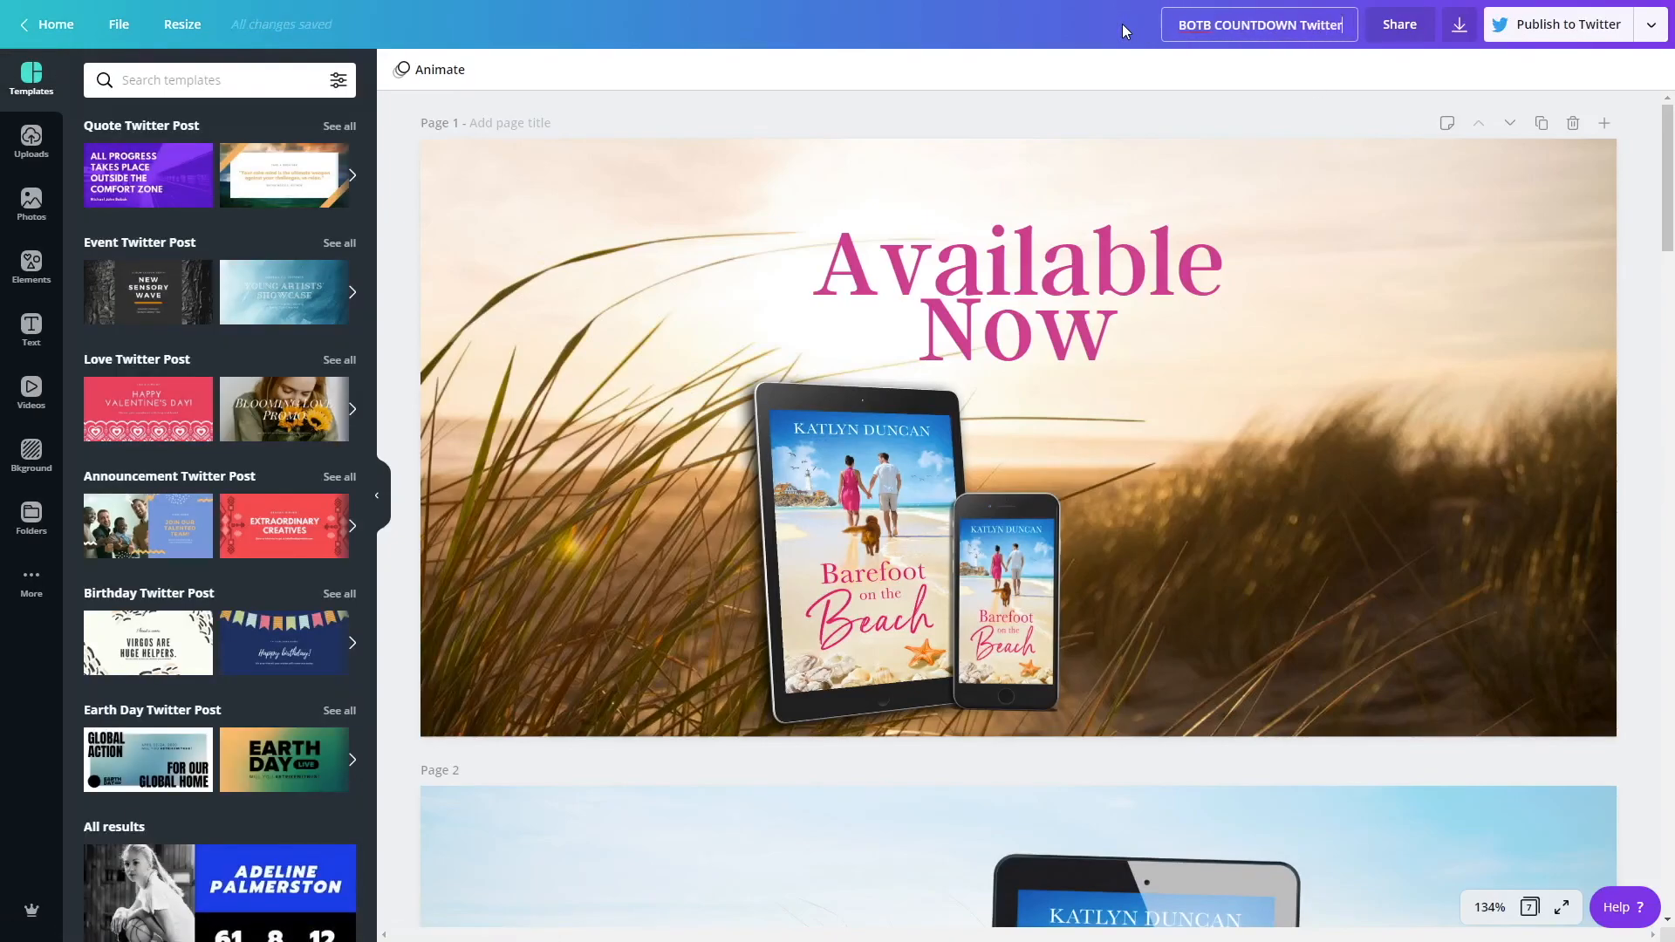
left_click(1116, 94)
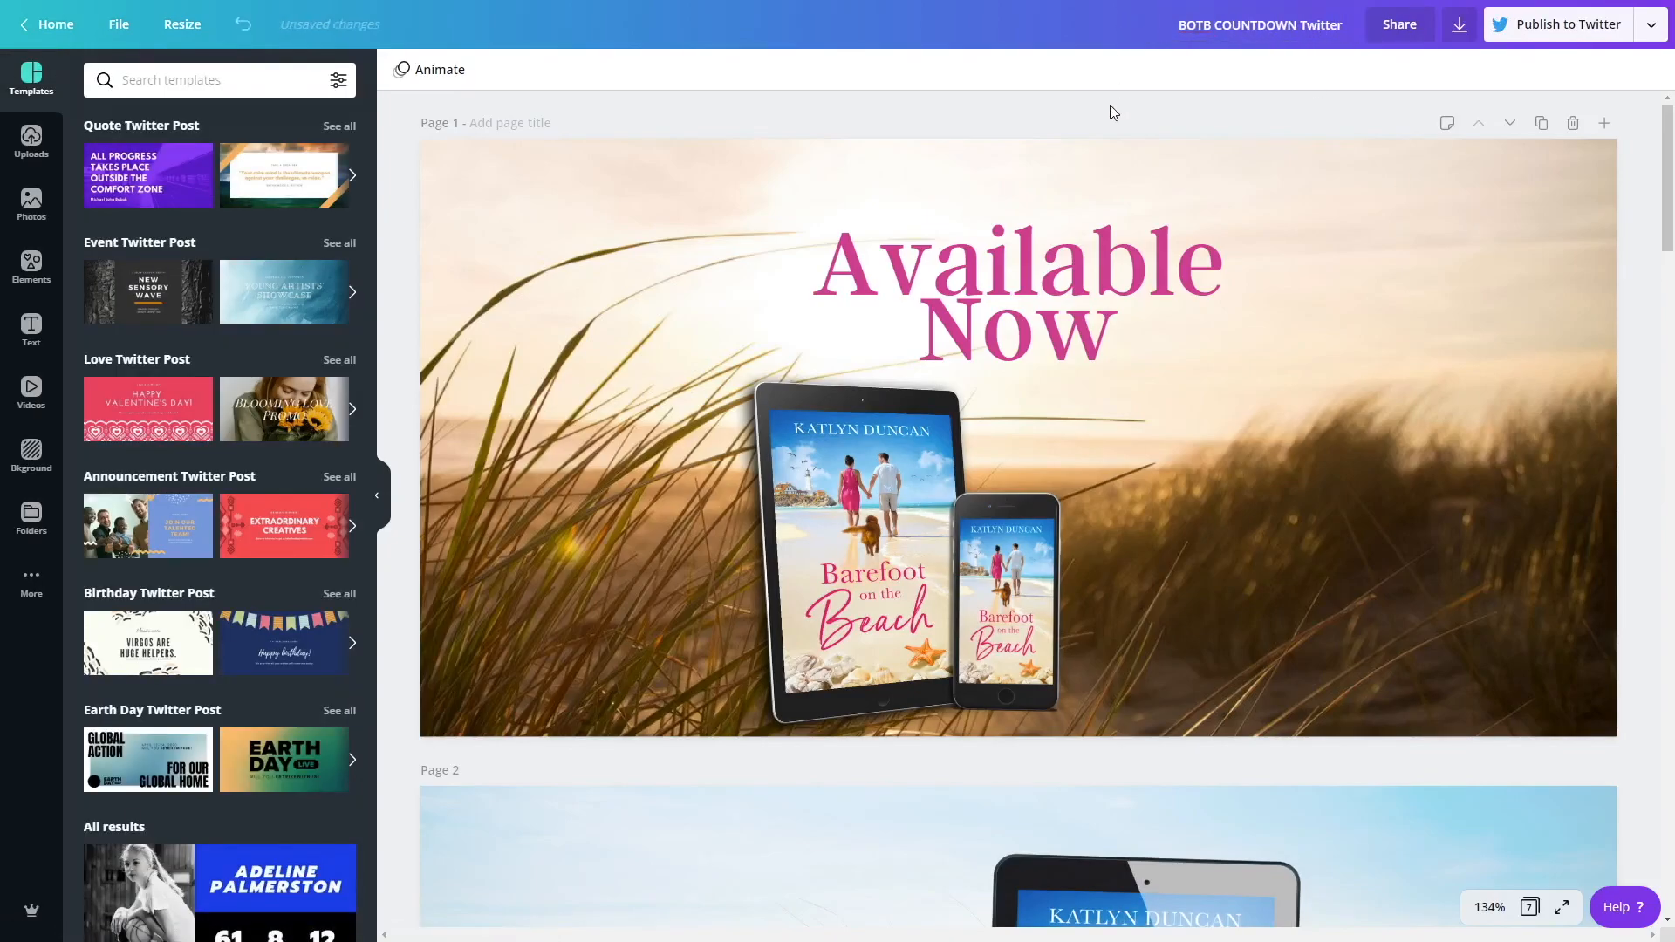
On page 1, enlarge the device mockups on the left half and the "Available Now" heading on the right half.
left_click_drag(833, 456, 594, 384)
left_click_drag(1003, 288, 1146, 434)
left_click_drag(1376, 344, 1481, 301)
left_click_drag(1189, 447, 1182, 469)
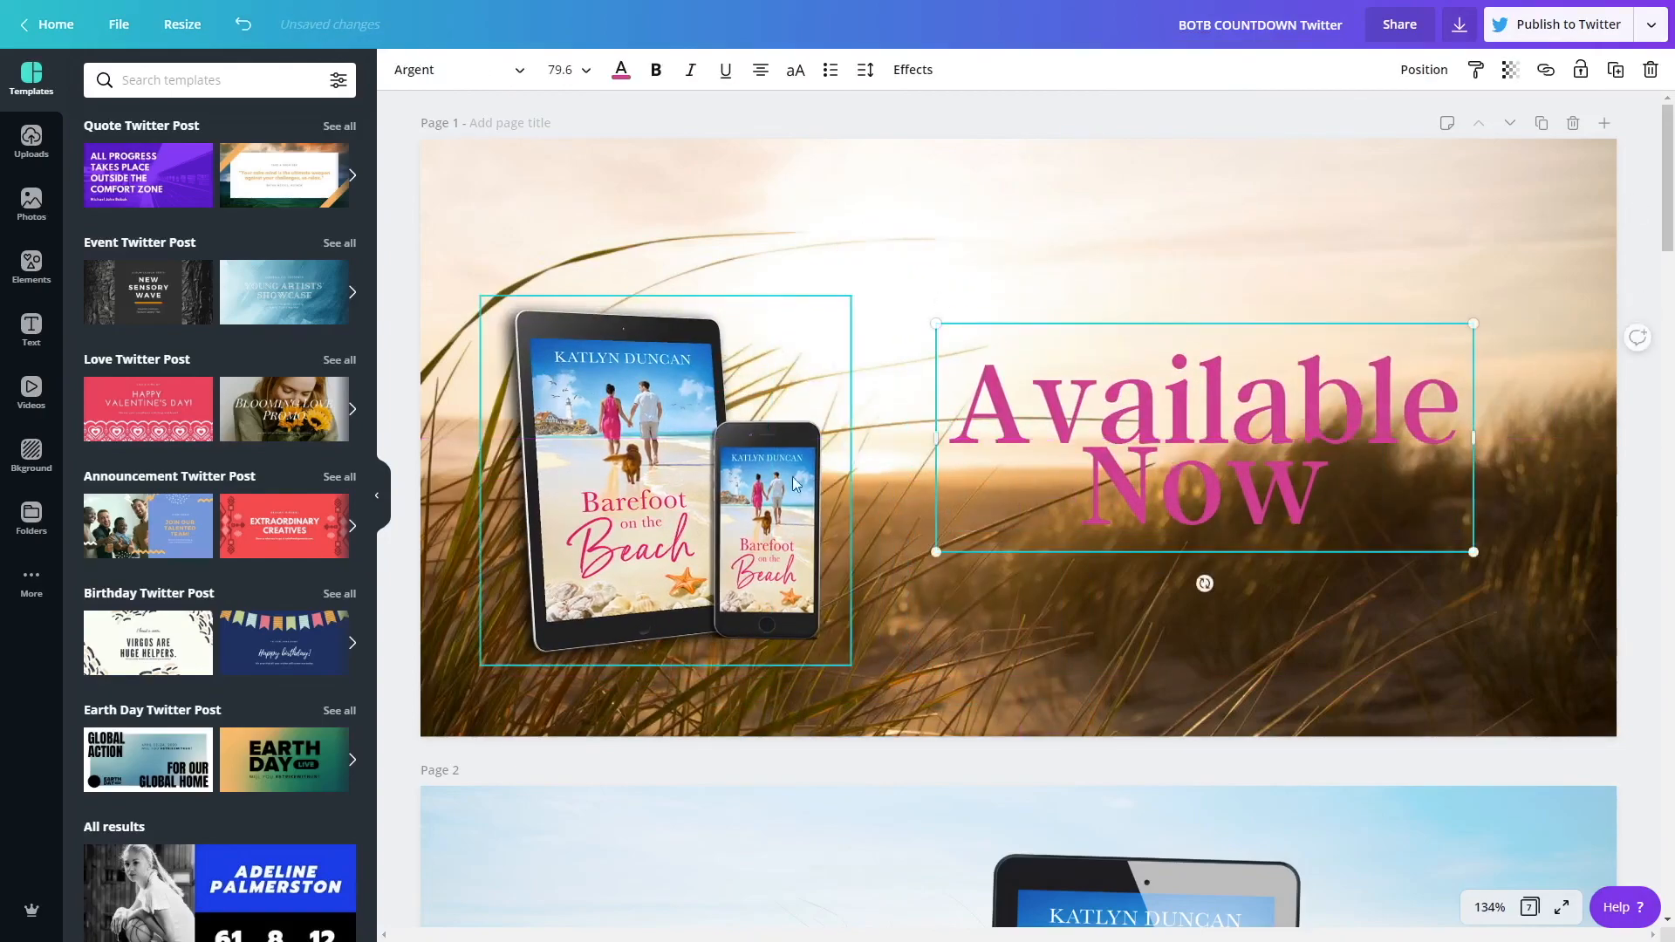
left_click(808, 475)
left_click_drag(854, 295, 919, 229)
left_click_drag(820, 436, 803, 438)
On page 2, move the tablet mockup to the right and place the enlarged heading on the left half.
scroll(967, 466, "down", 7)
left_click_drag(1134, 462, 1313, 467)
left_click(925, 471)
left_click_drag(993, 413, 1148, 306)
left_click_drag(963, 483, 810, 526)
On page 3, enlarge the tablet mockup on the left half and the "Two Days!" heading on the right half.
scroll(812, 526, "down", 8)
left_click(716, 483)
left_click_drag(870, 682, 982, 743)
left_click_drag(768, 515, 714, 456)
left_click(1227, 485)
left_click_drag(1305, 363, 1516, 288)
left_click_drag(1305, 395, 1243, 471)
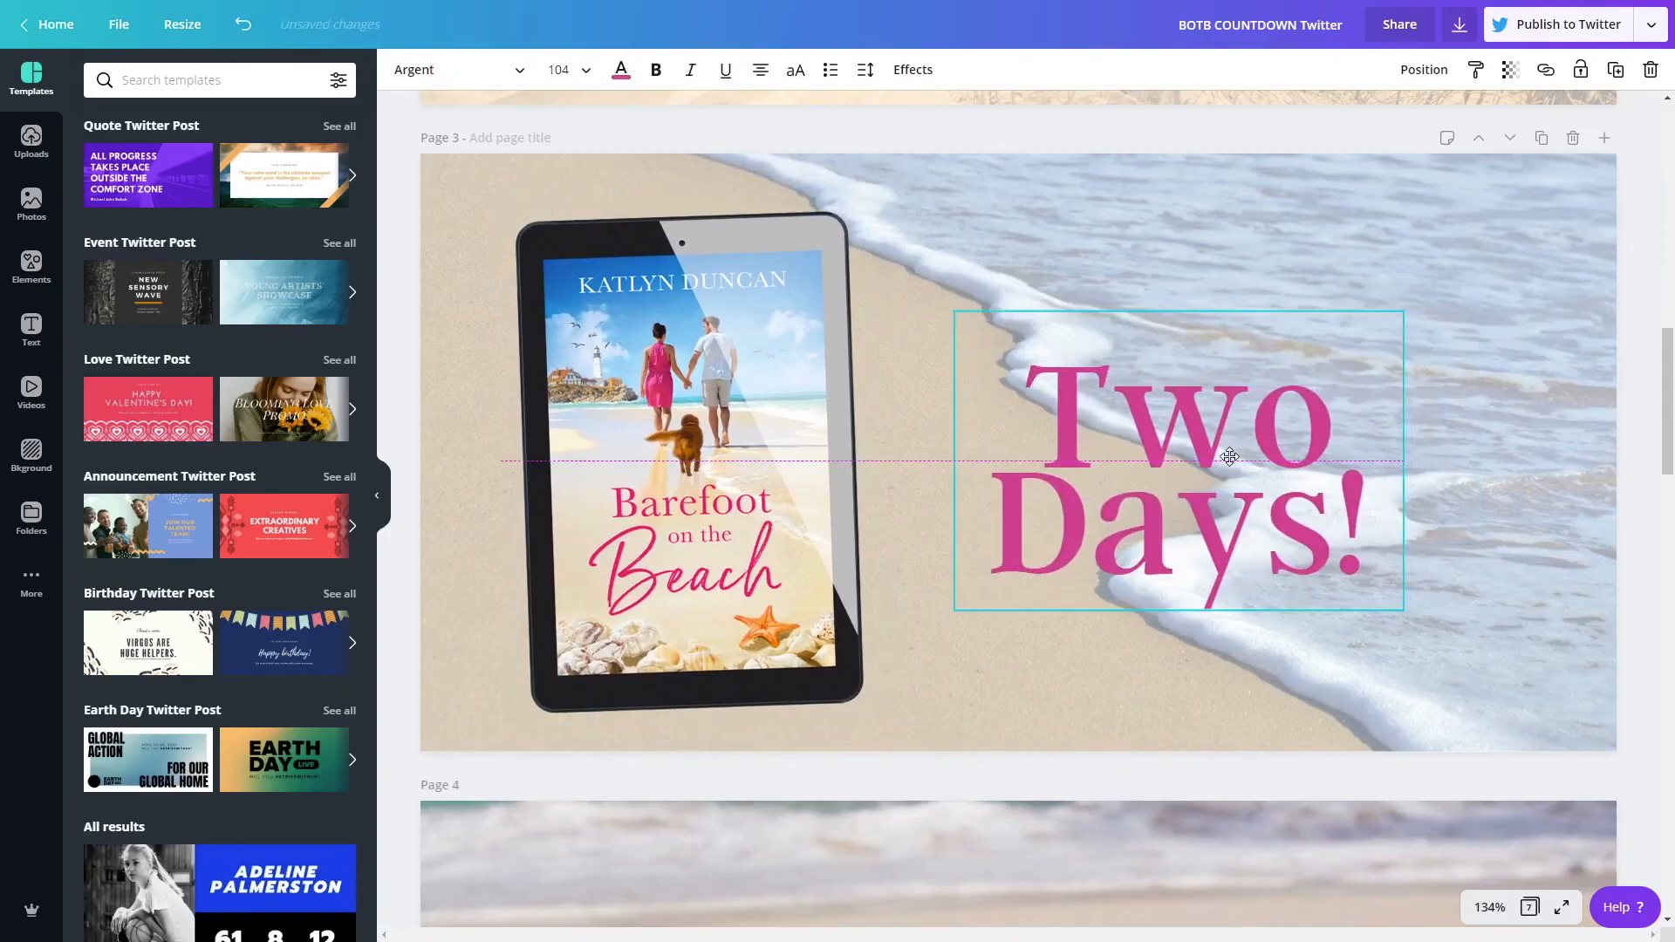
On page 4, move the device mockups to the left half and reposition the background to show more of the sandals.
scroll(1240, 445, "down", 8)
scroll(986, 469, "up", 3)
left_click_drag(987, 468, 709, 411)
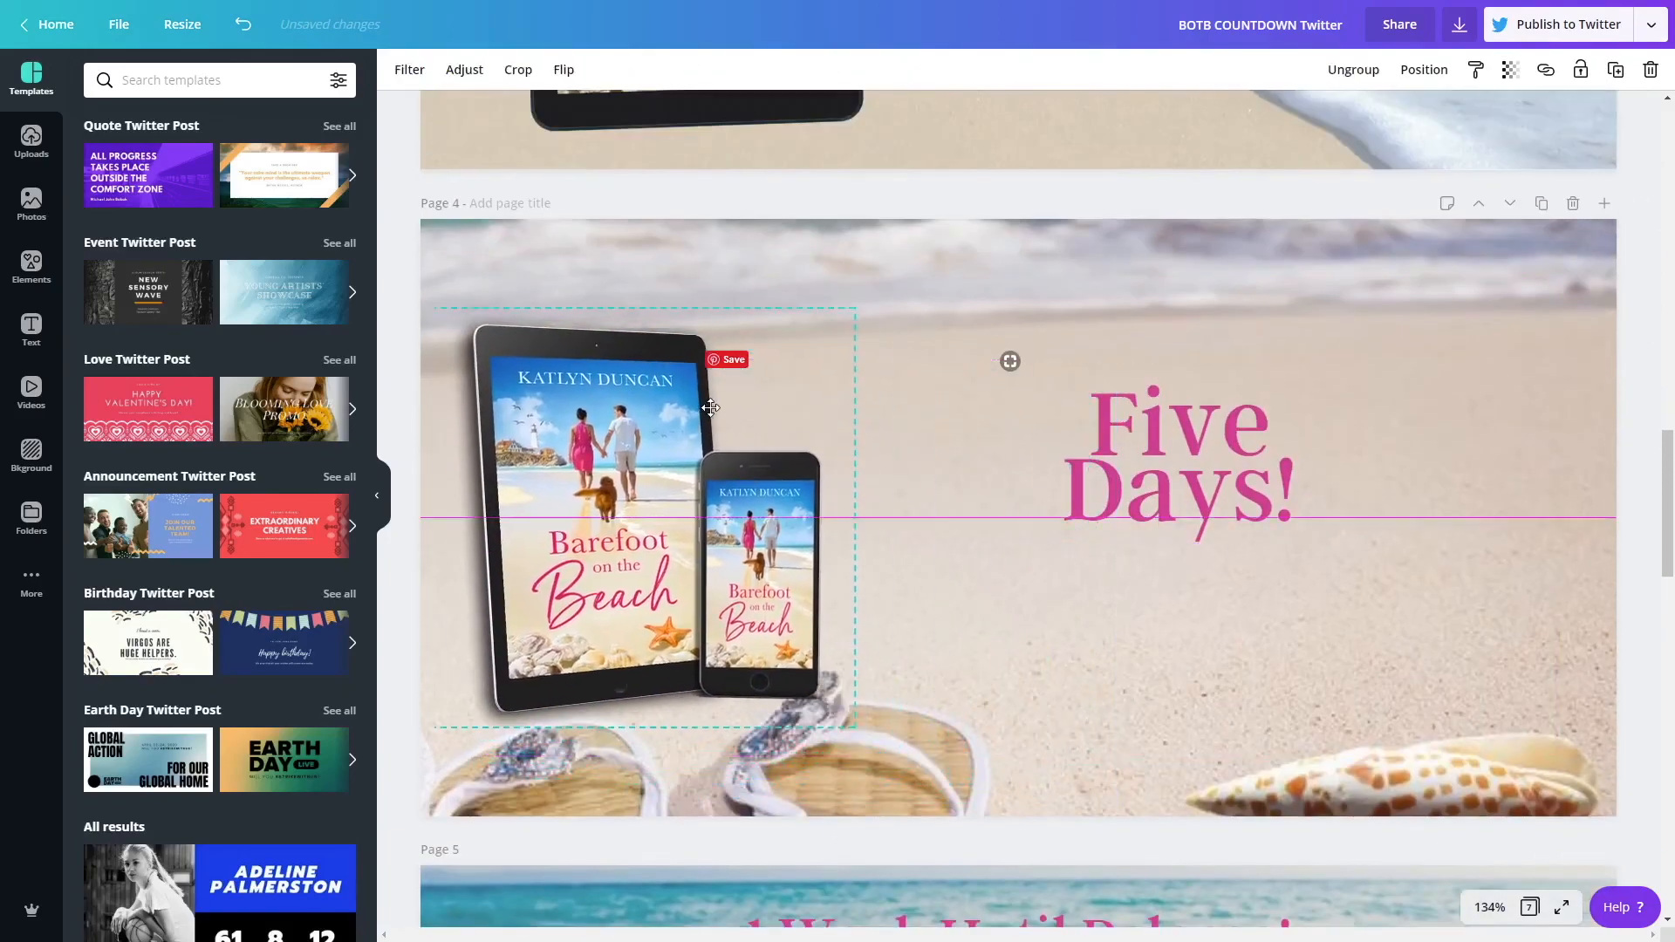
left_click(1256, 497)
double_click(1417, 490)
left_click(1637, 330)
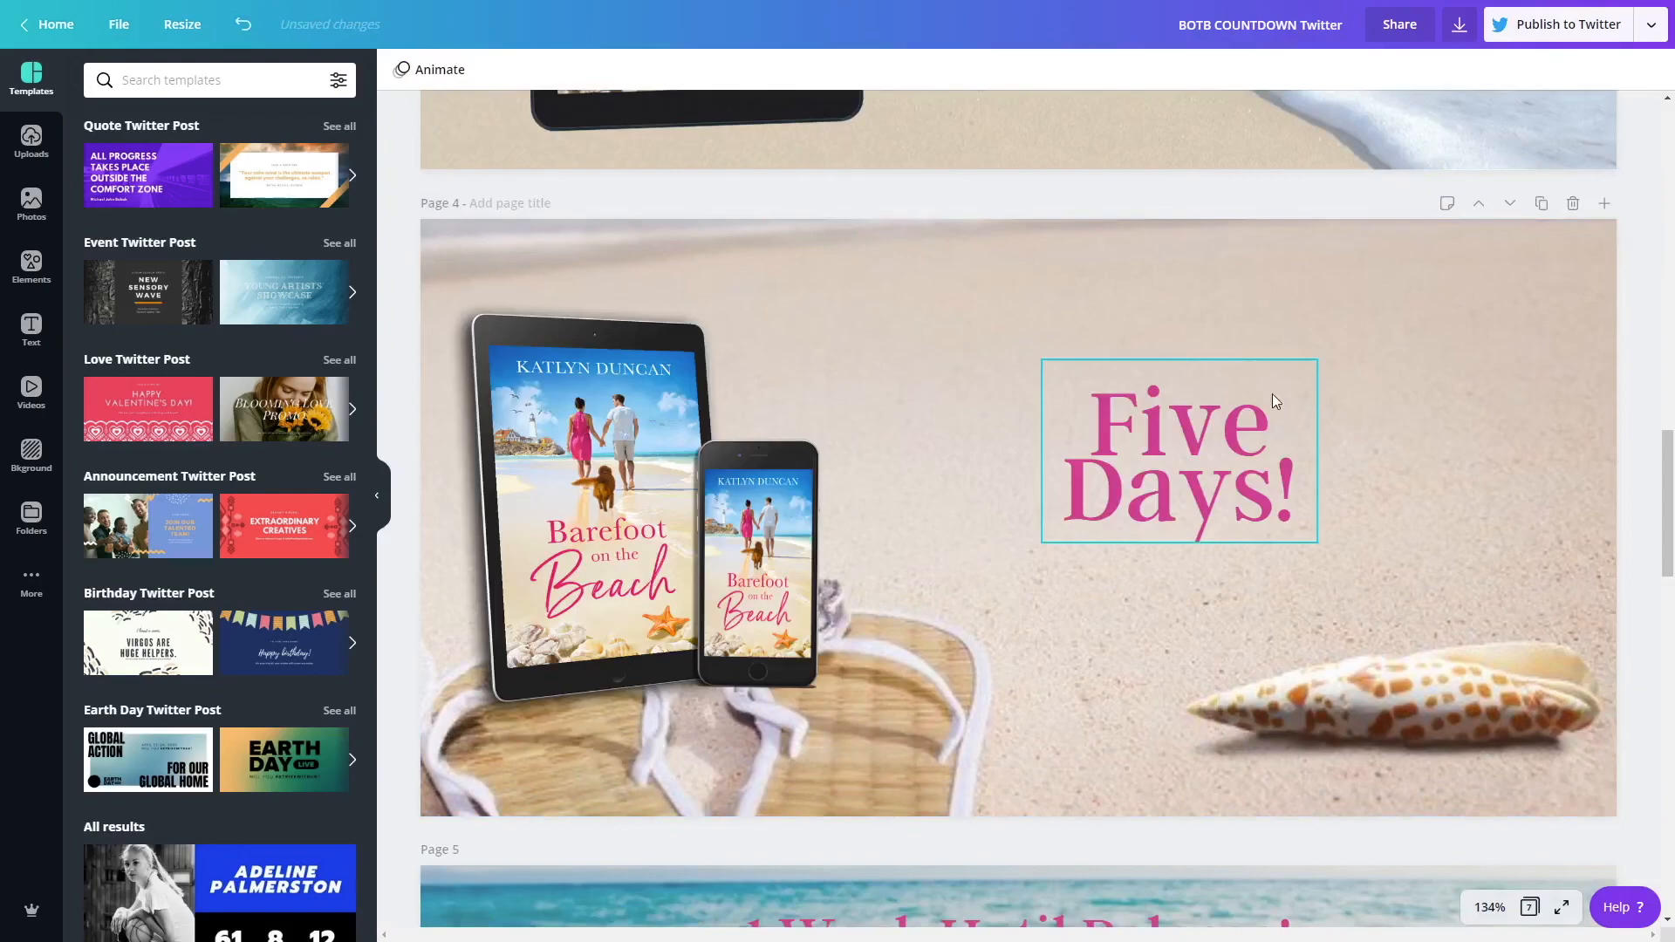
Move page 4's device mockups to the right half and place the enlarged "Five Days!" heading on the left.
left_click_drag(715, 436, 1479, 418)
left_click_drag(1199, 474, 742, 454)
left_click_drag(864, 345, 1086, 194)
left_click_drag(838, 406, 787, 506)
left_click_drag(1331, 530, 1112, 521)
On page 5, move the tablet mockup to the right and the "1 Week Until Release!" heading to the left.
scroll(1133, 698, "down", 6)
left_click_drag(1132, 698, 1309, 584)
scroll(1309, 585, "down", 1)
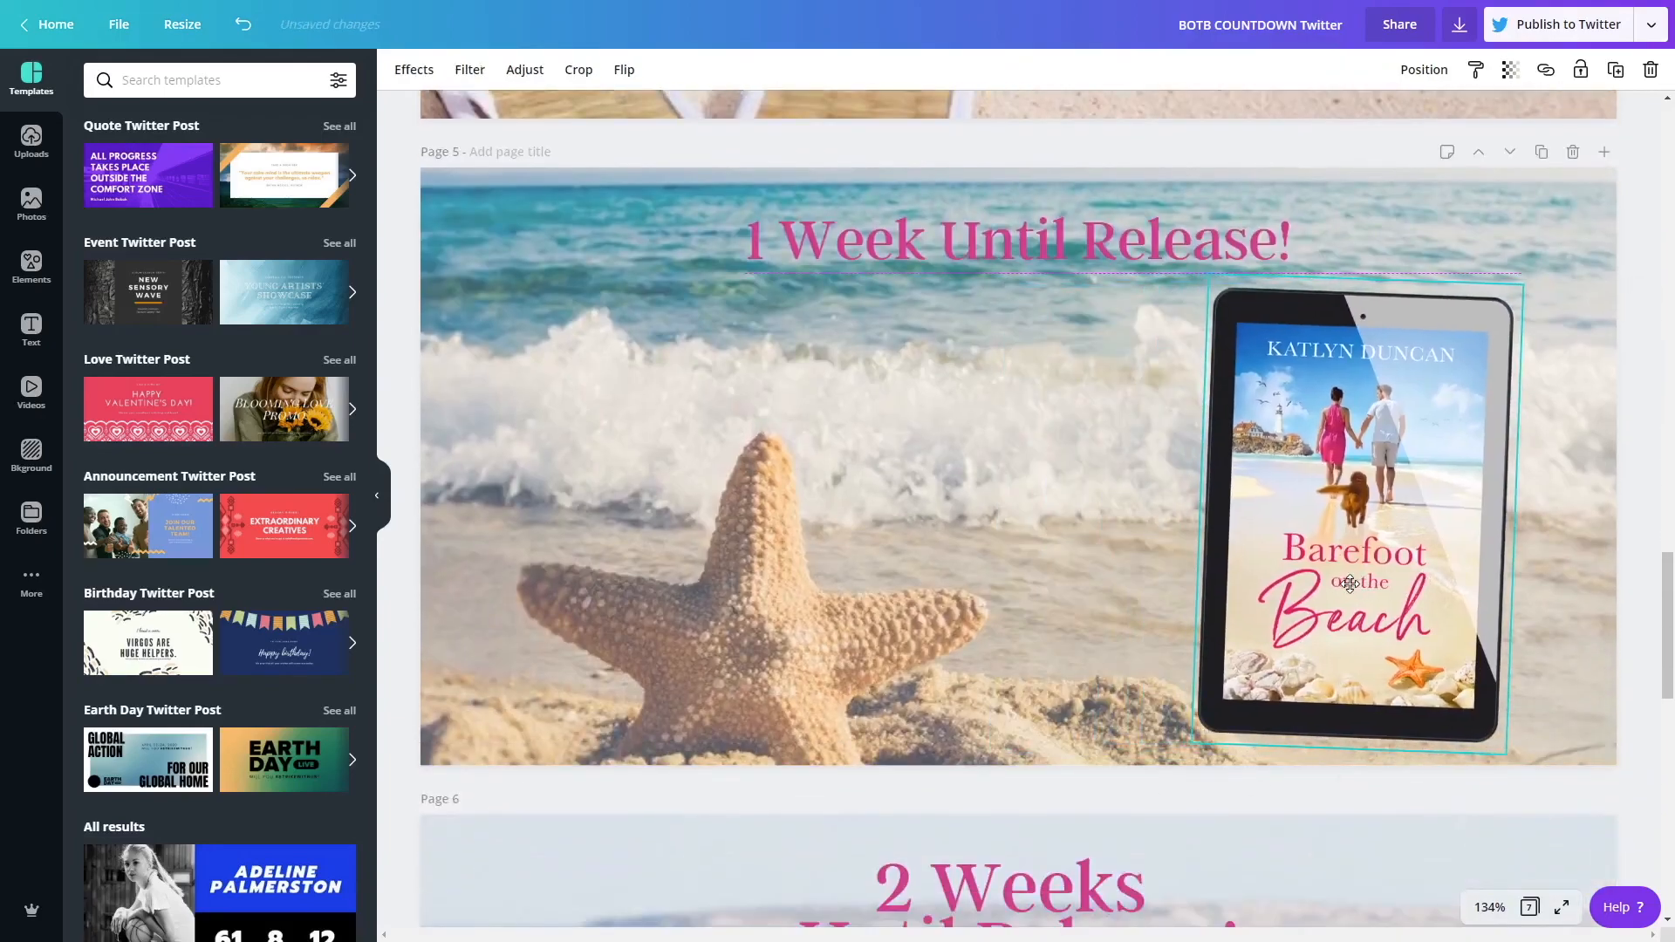
left_click(976, 265)
left_click_drag(976, 266, 751, 399)
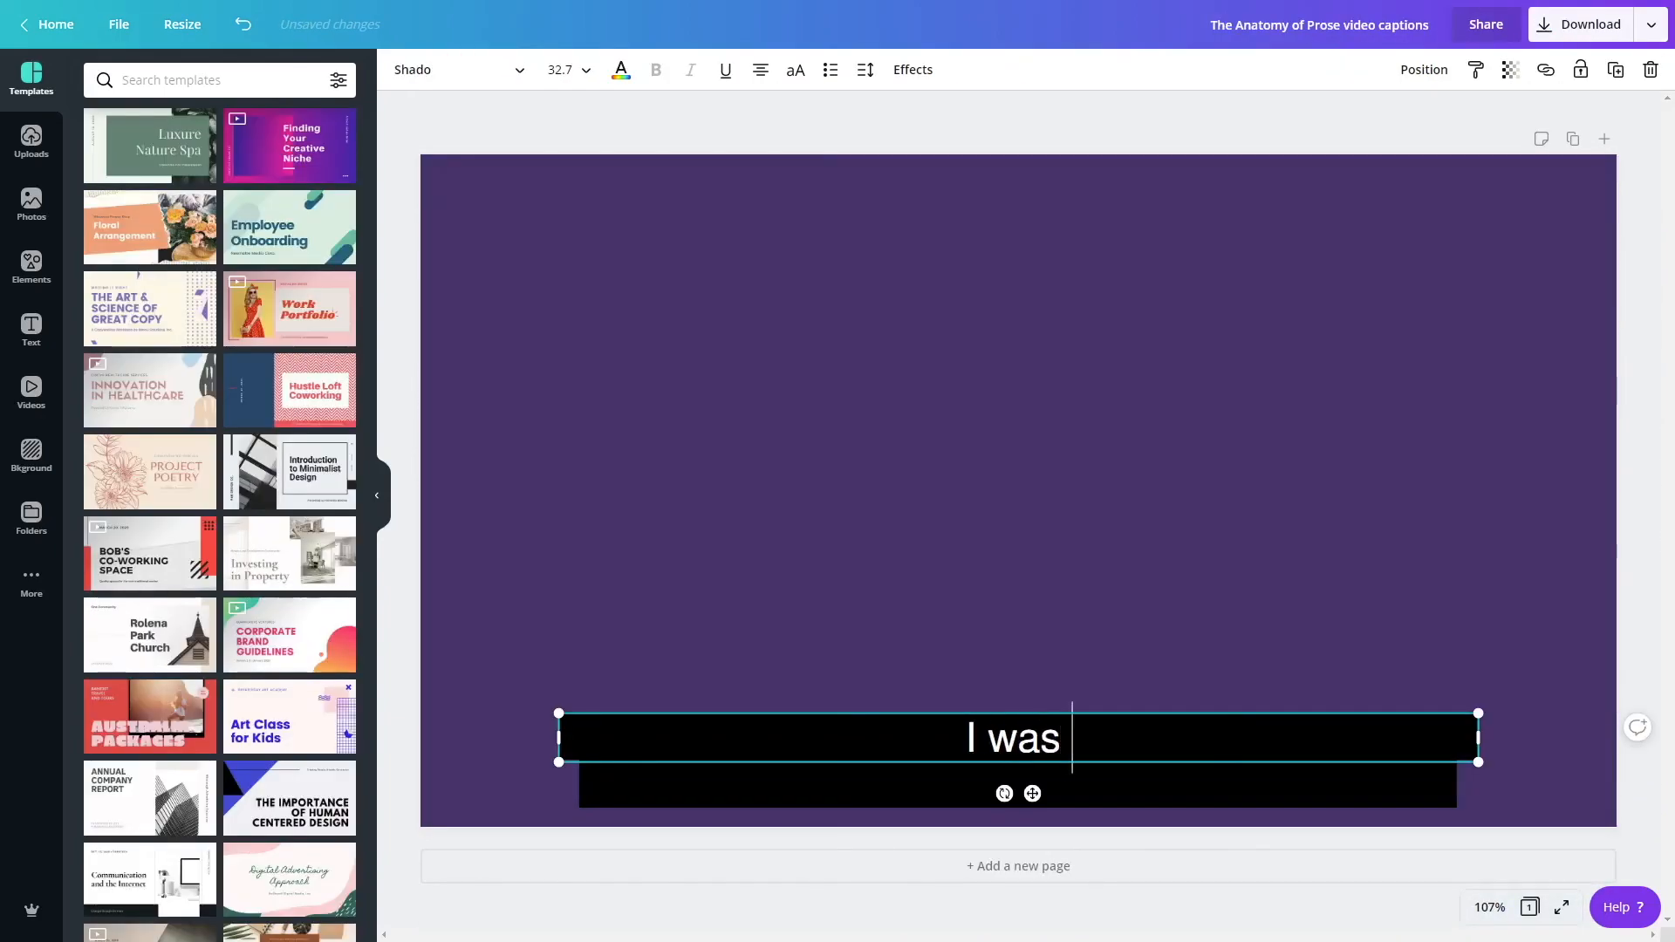
Complete the caption to read "I was lucky enough to get an early review copy of" the author's "new nonfiction writing craft book,".
type("gh ")
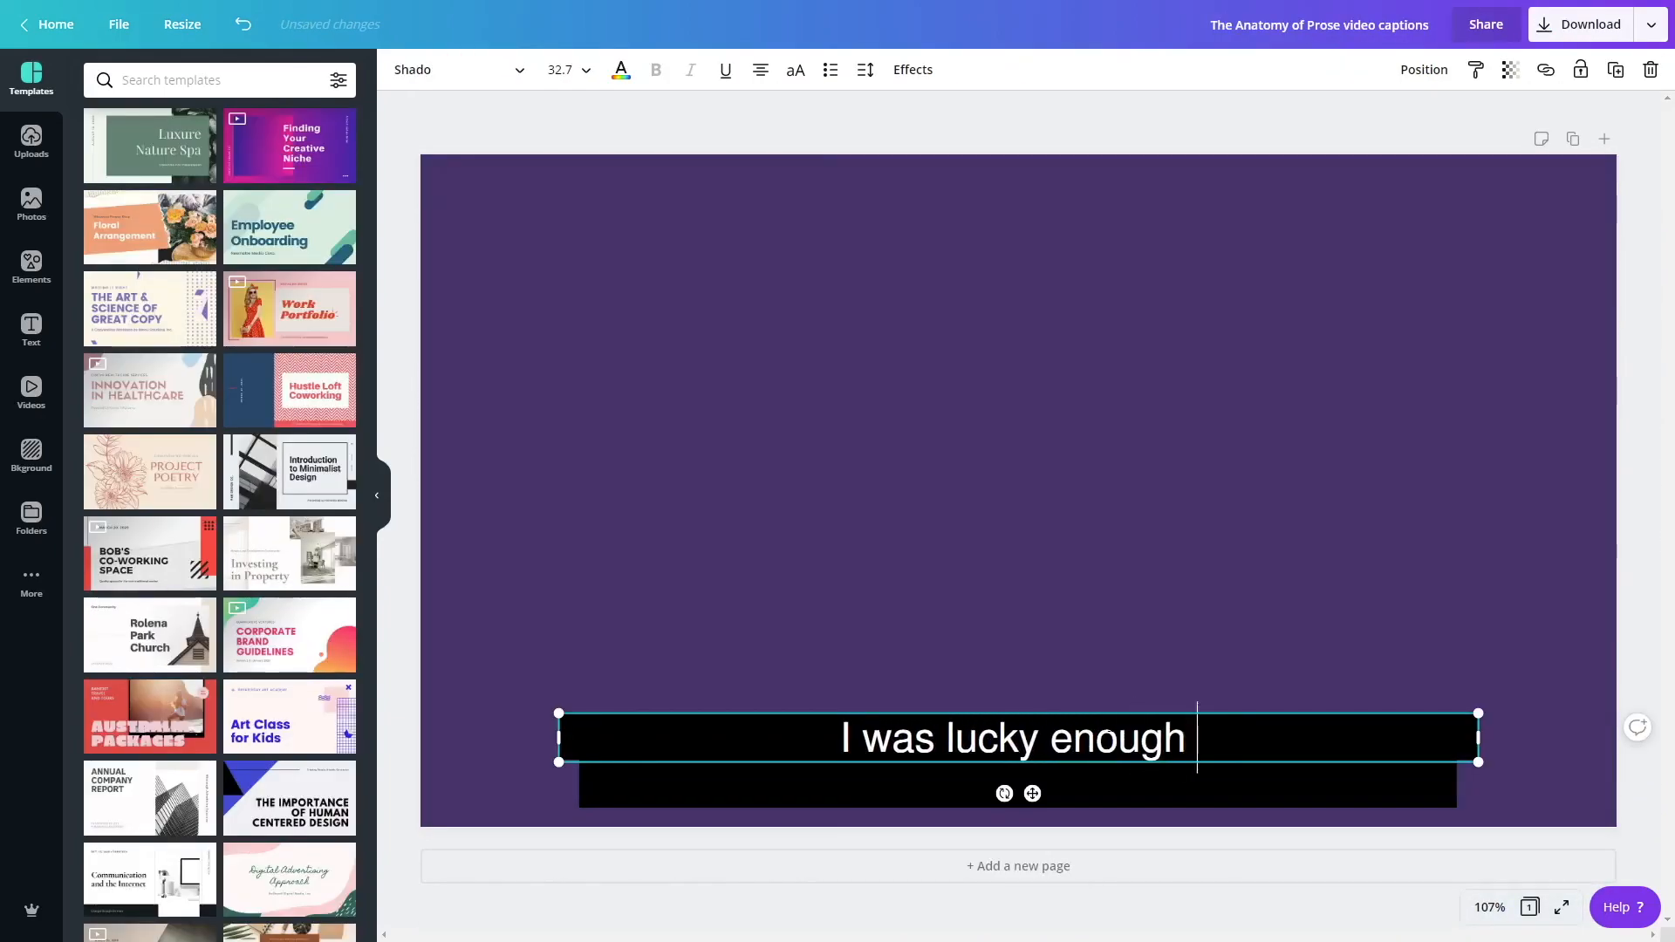
type("to get an early ")
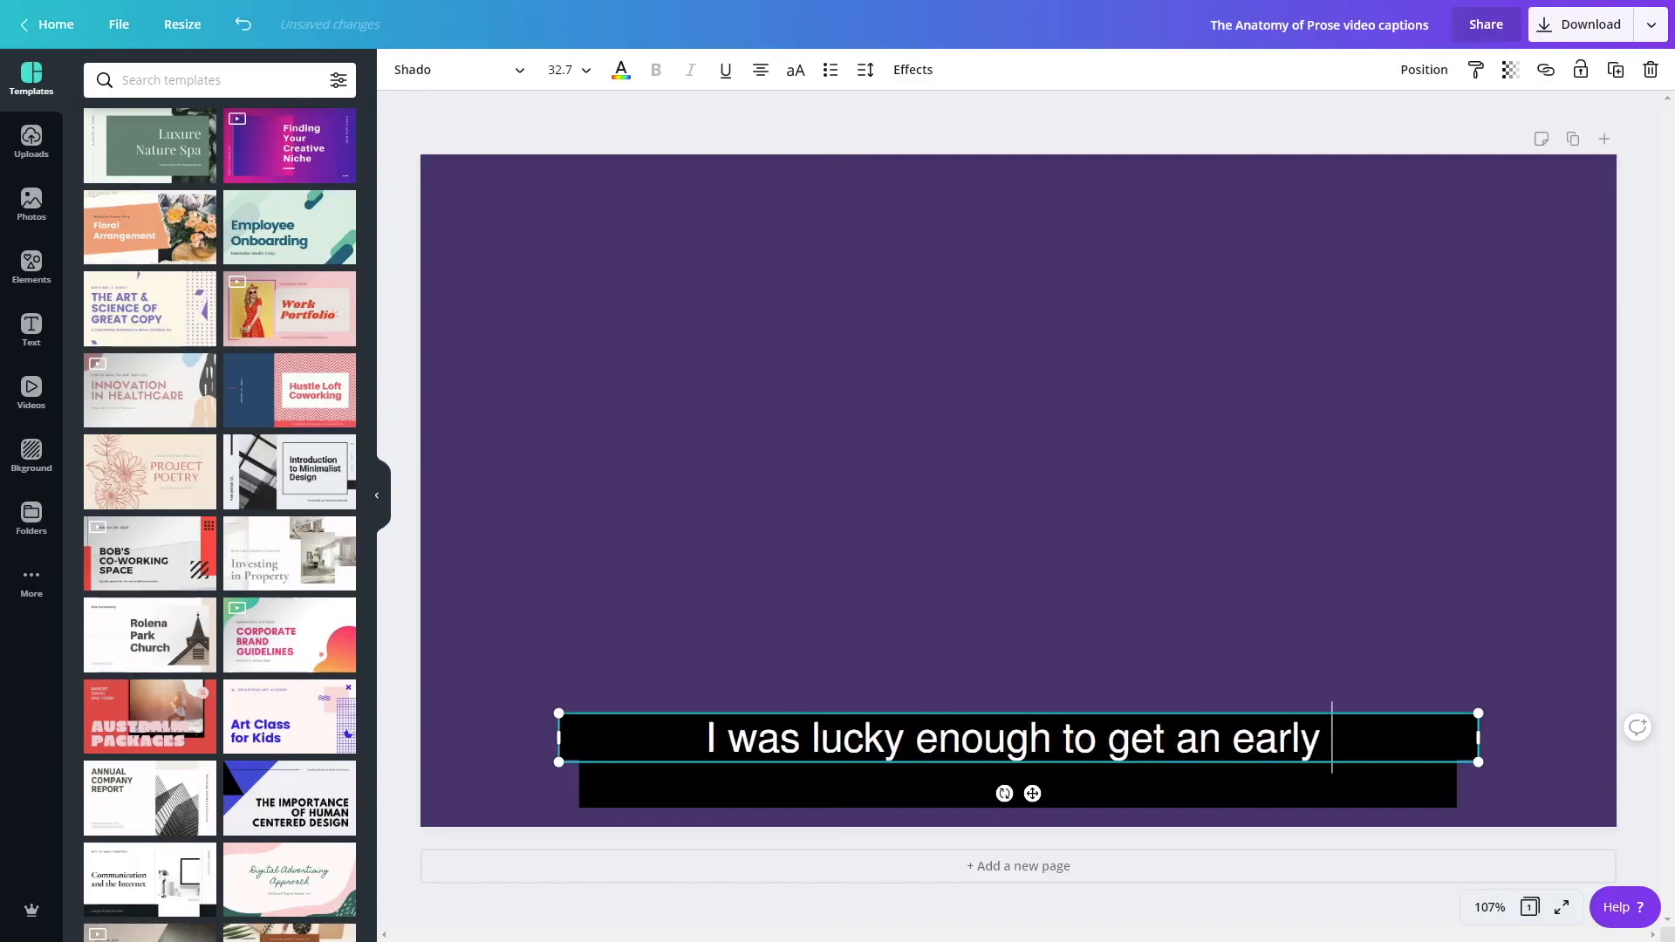
type("review copy of Sacha")
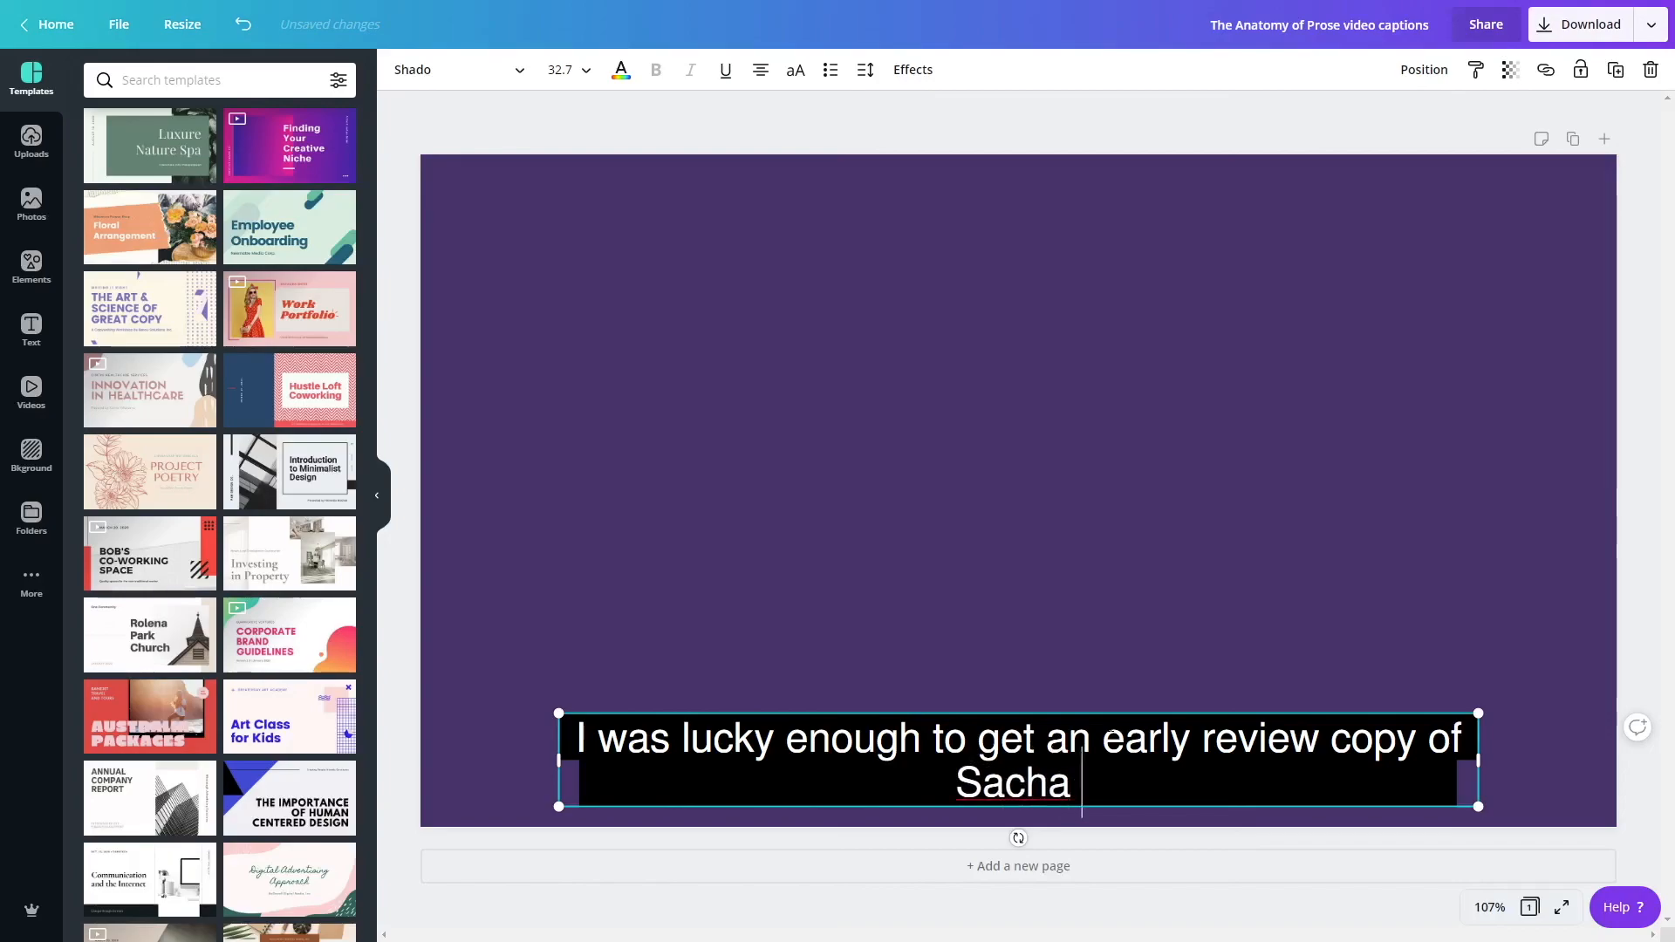
type(" Black's new")
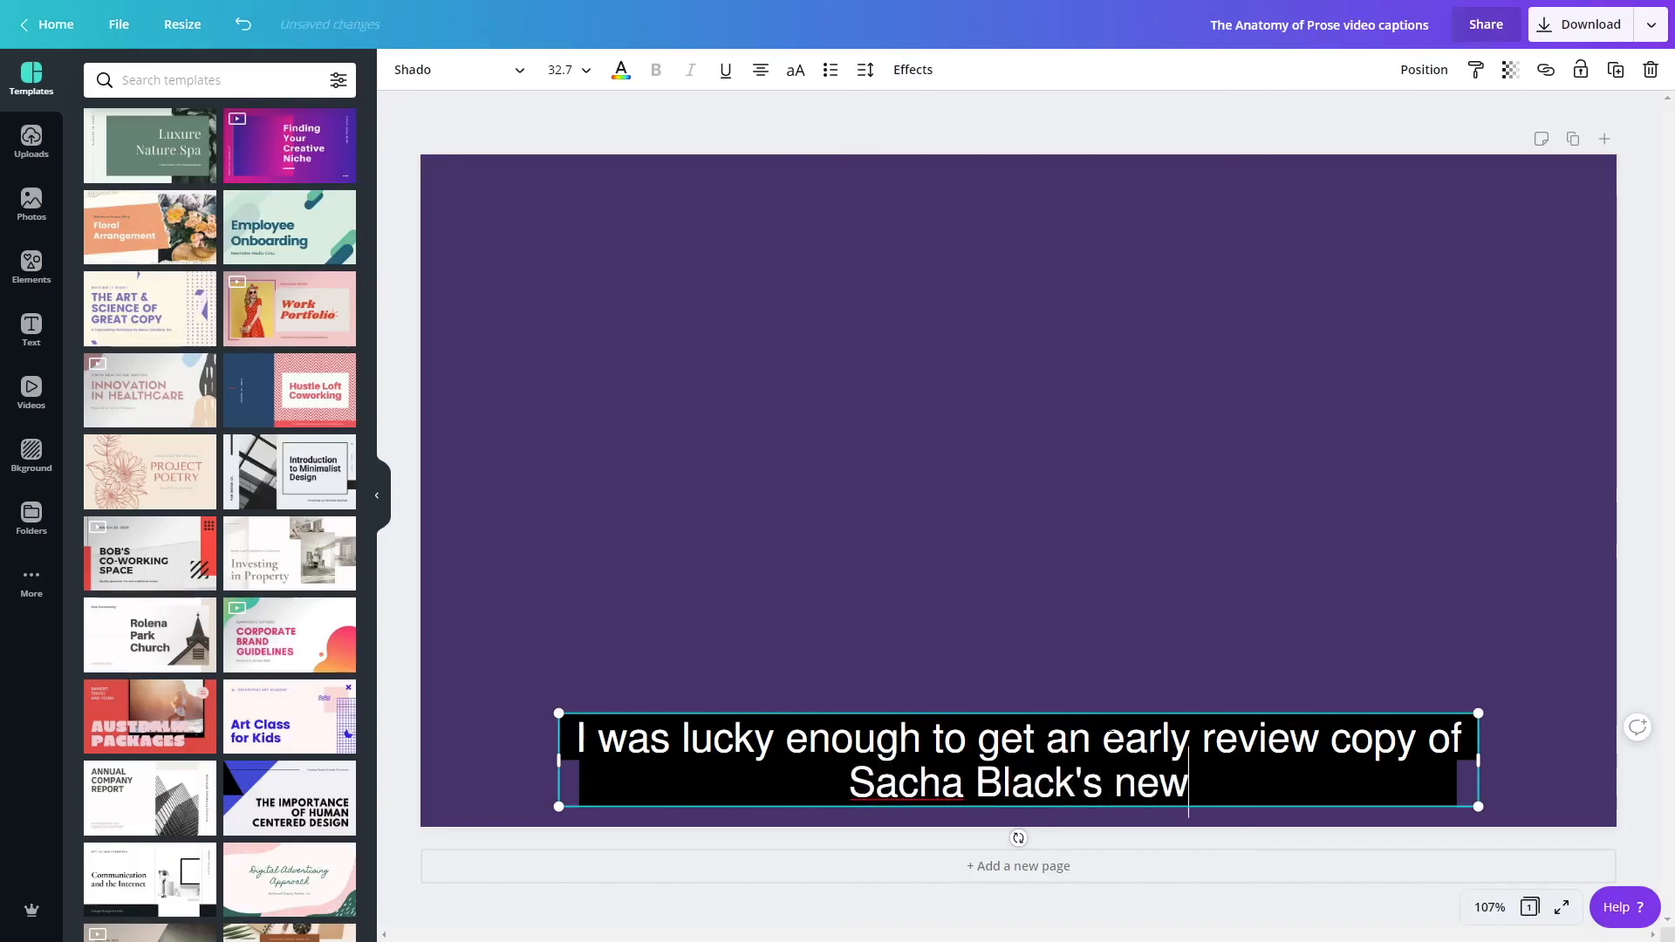
type(" nonfiction wri")
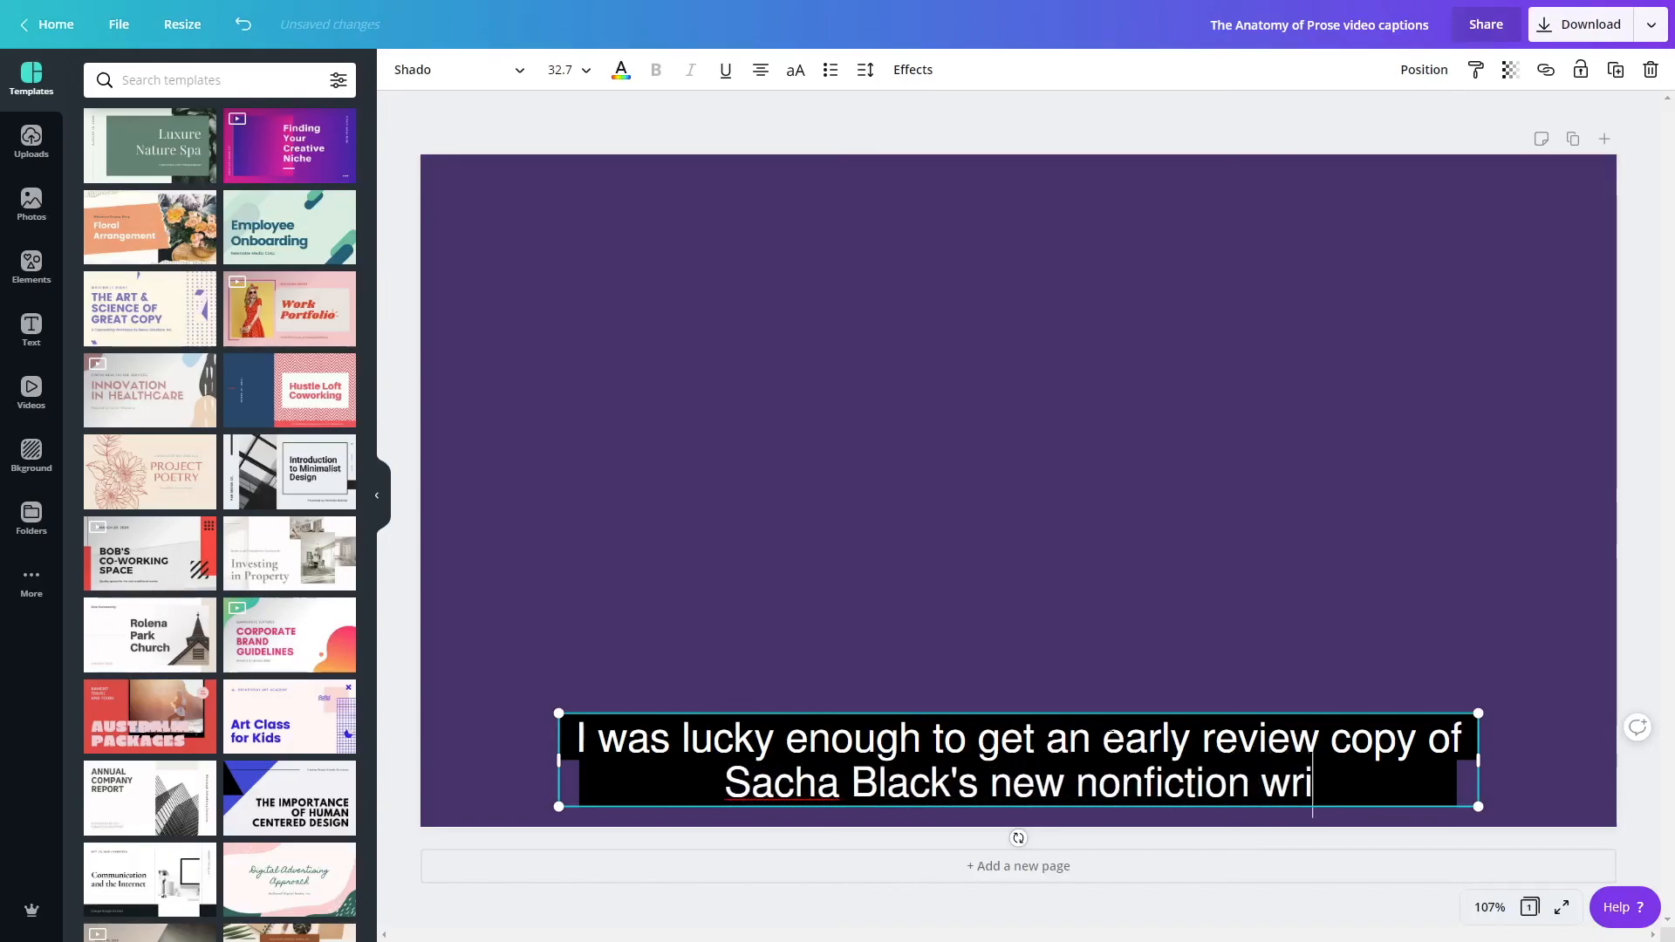
type("ting craft book")
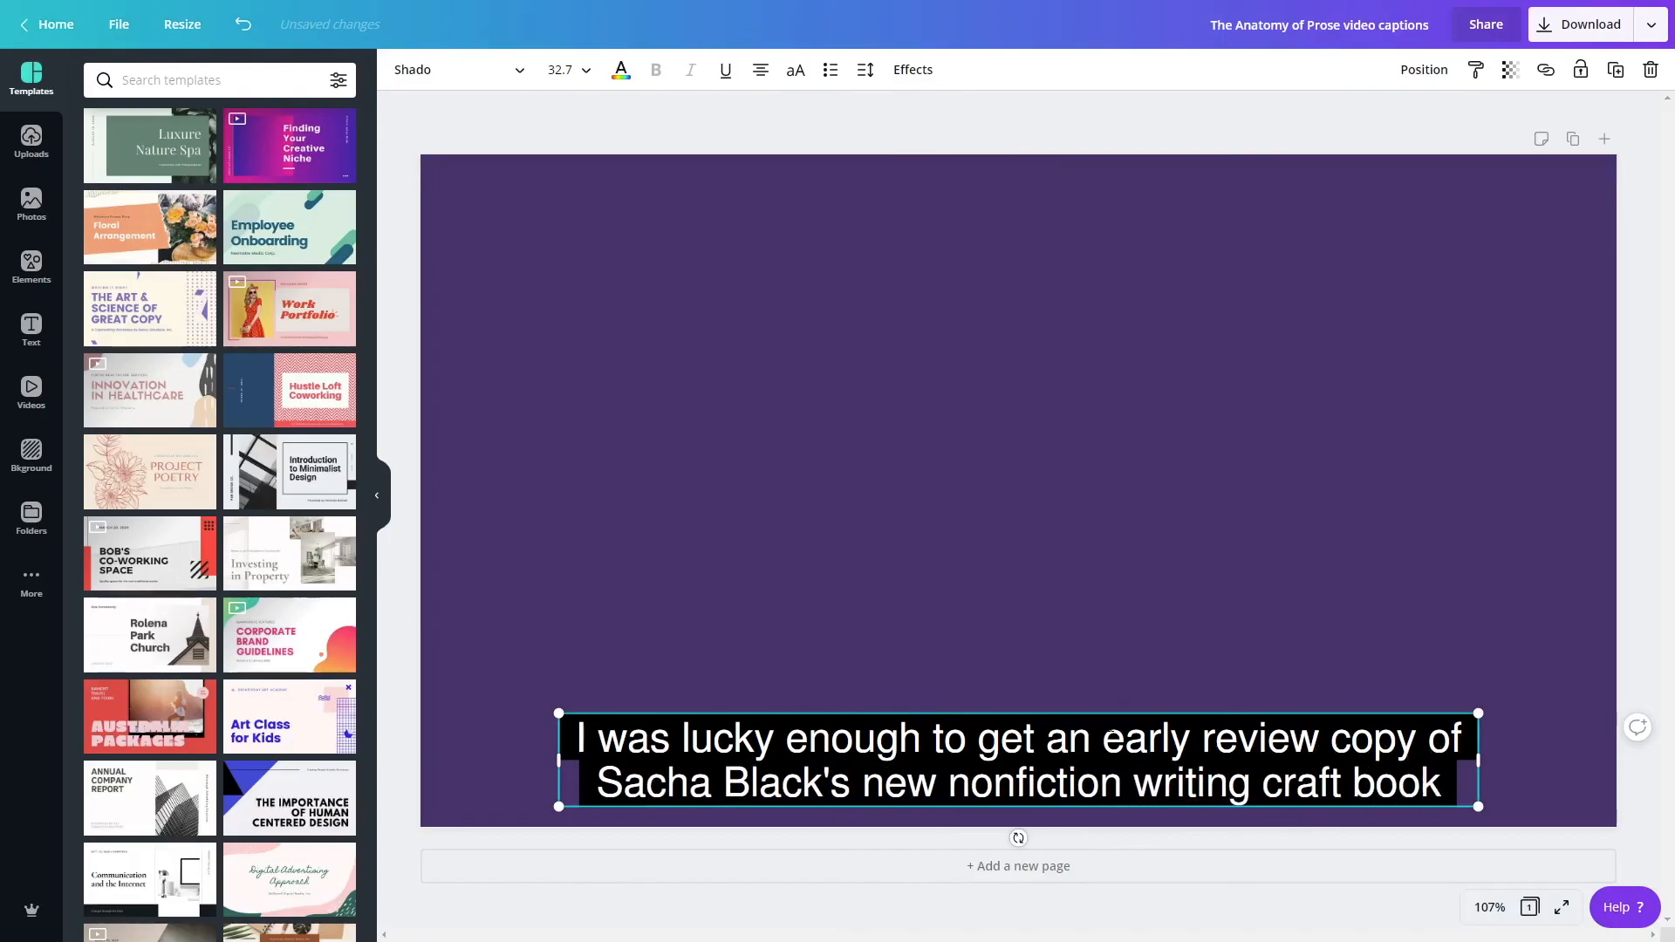
type(",")
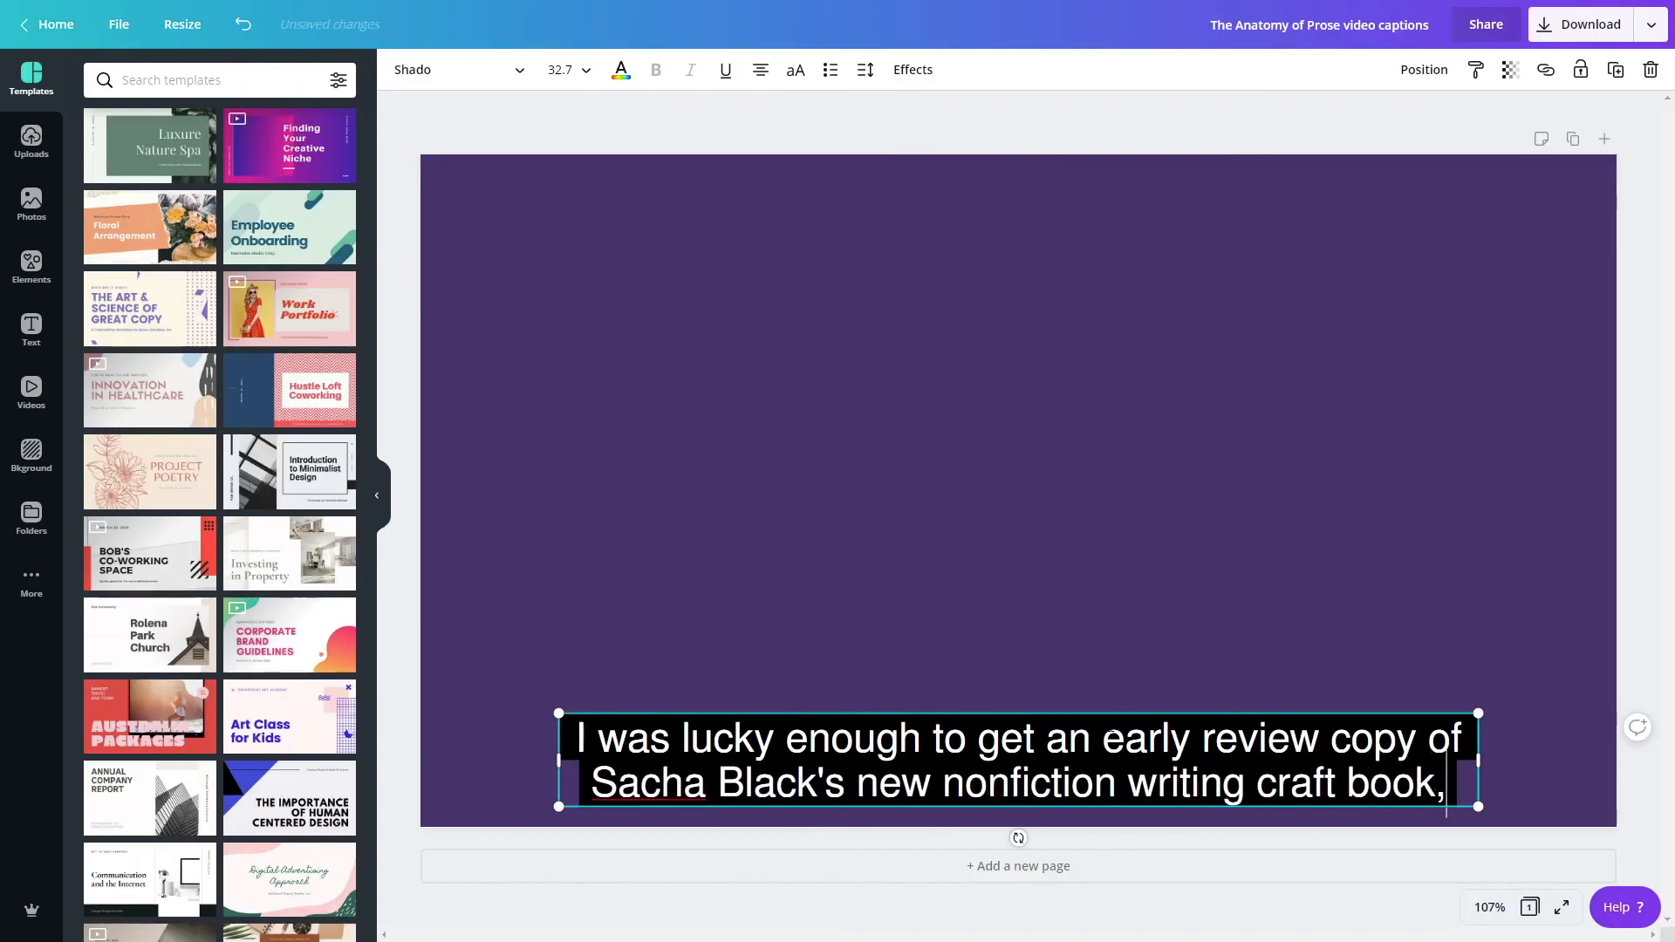
left_click(1367, 124)
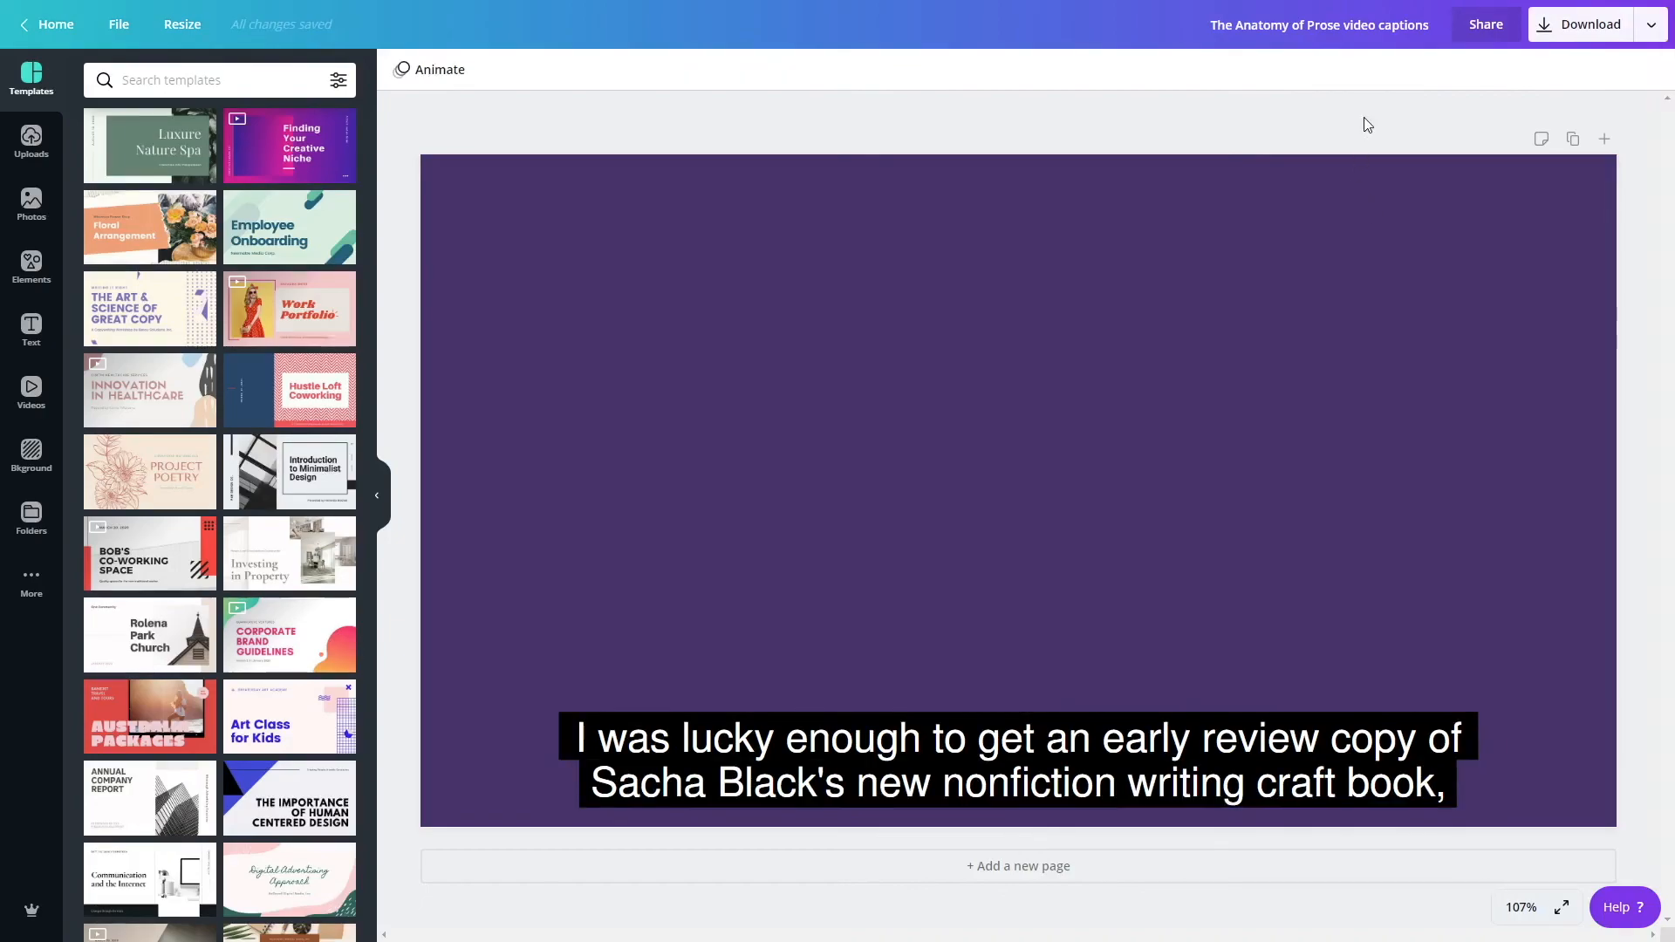
Download the caption design as a PNG with a transparent background.
left_click(1588, 26)
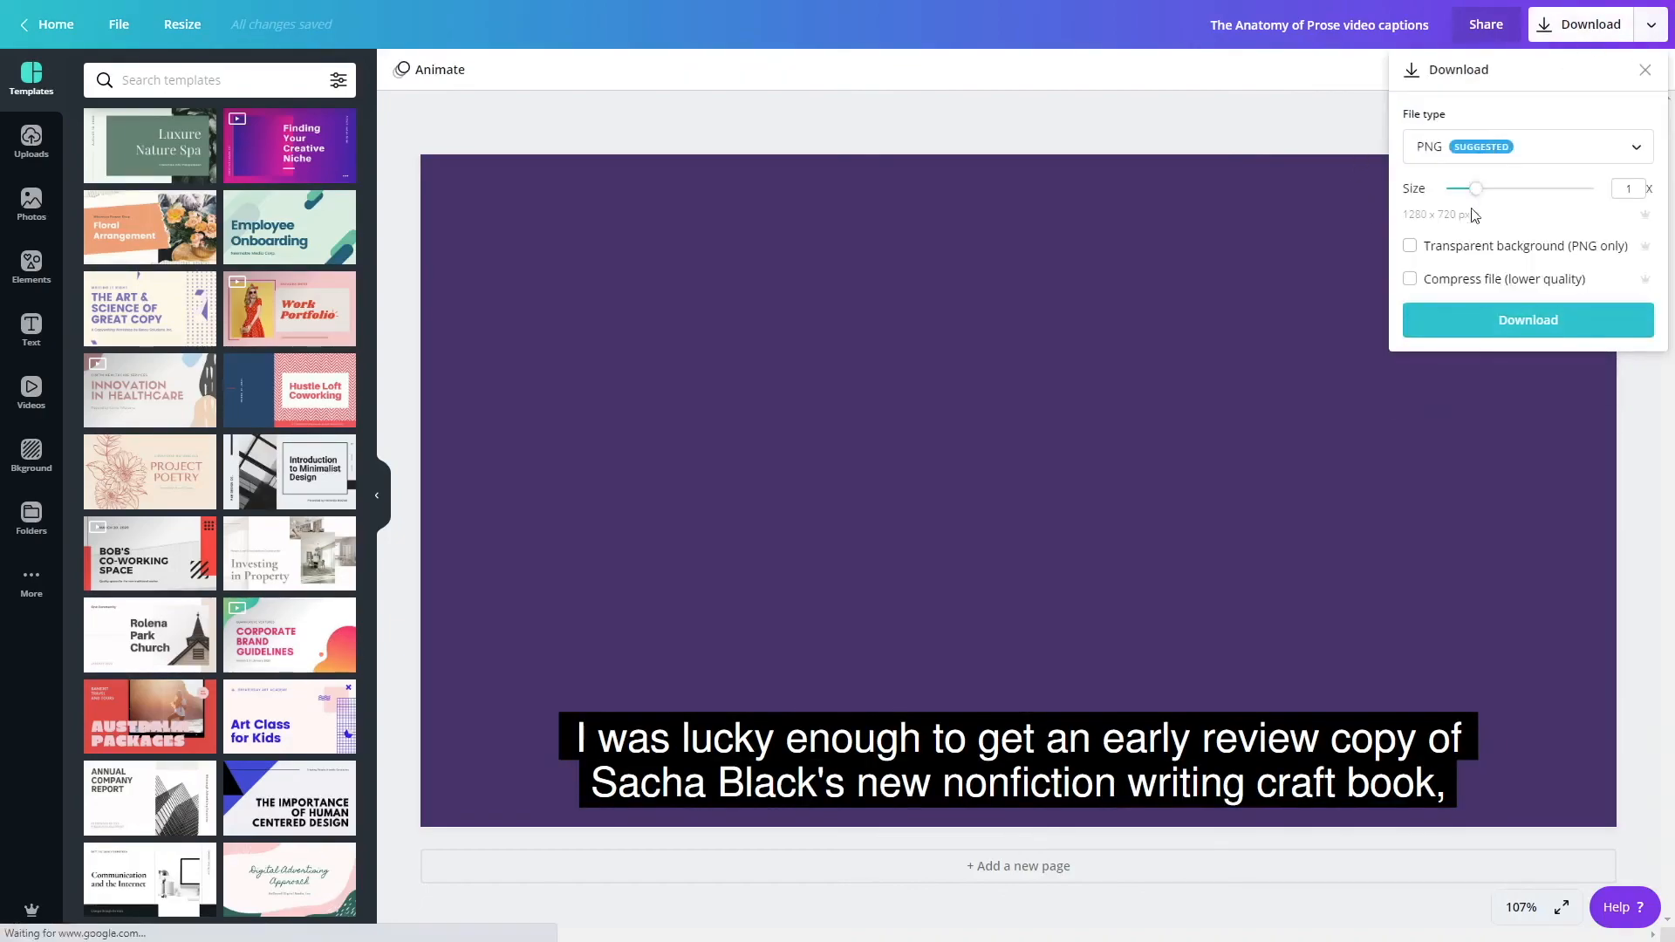
left_click(1480, 251)
left_click(1499, 323)
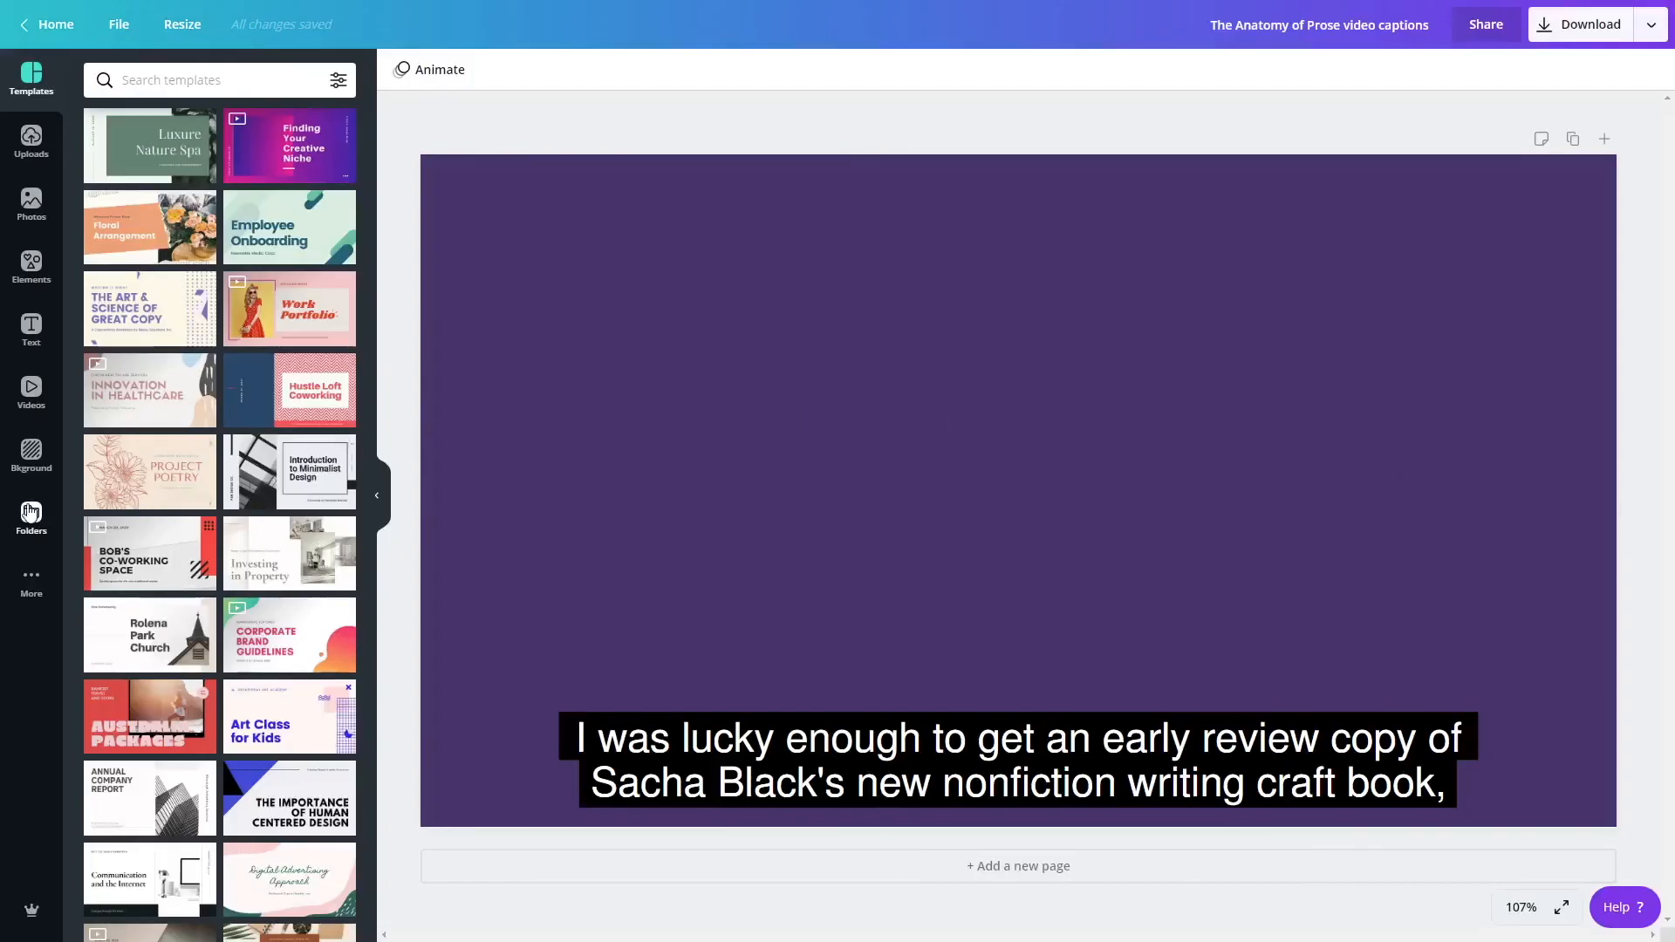
Browse the cover and device mockup images in the book covers/formats folder.
left_click(31, 513)
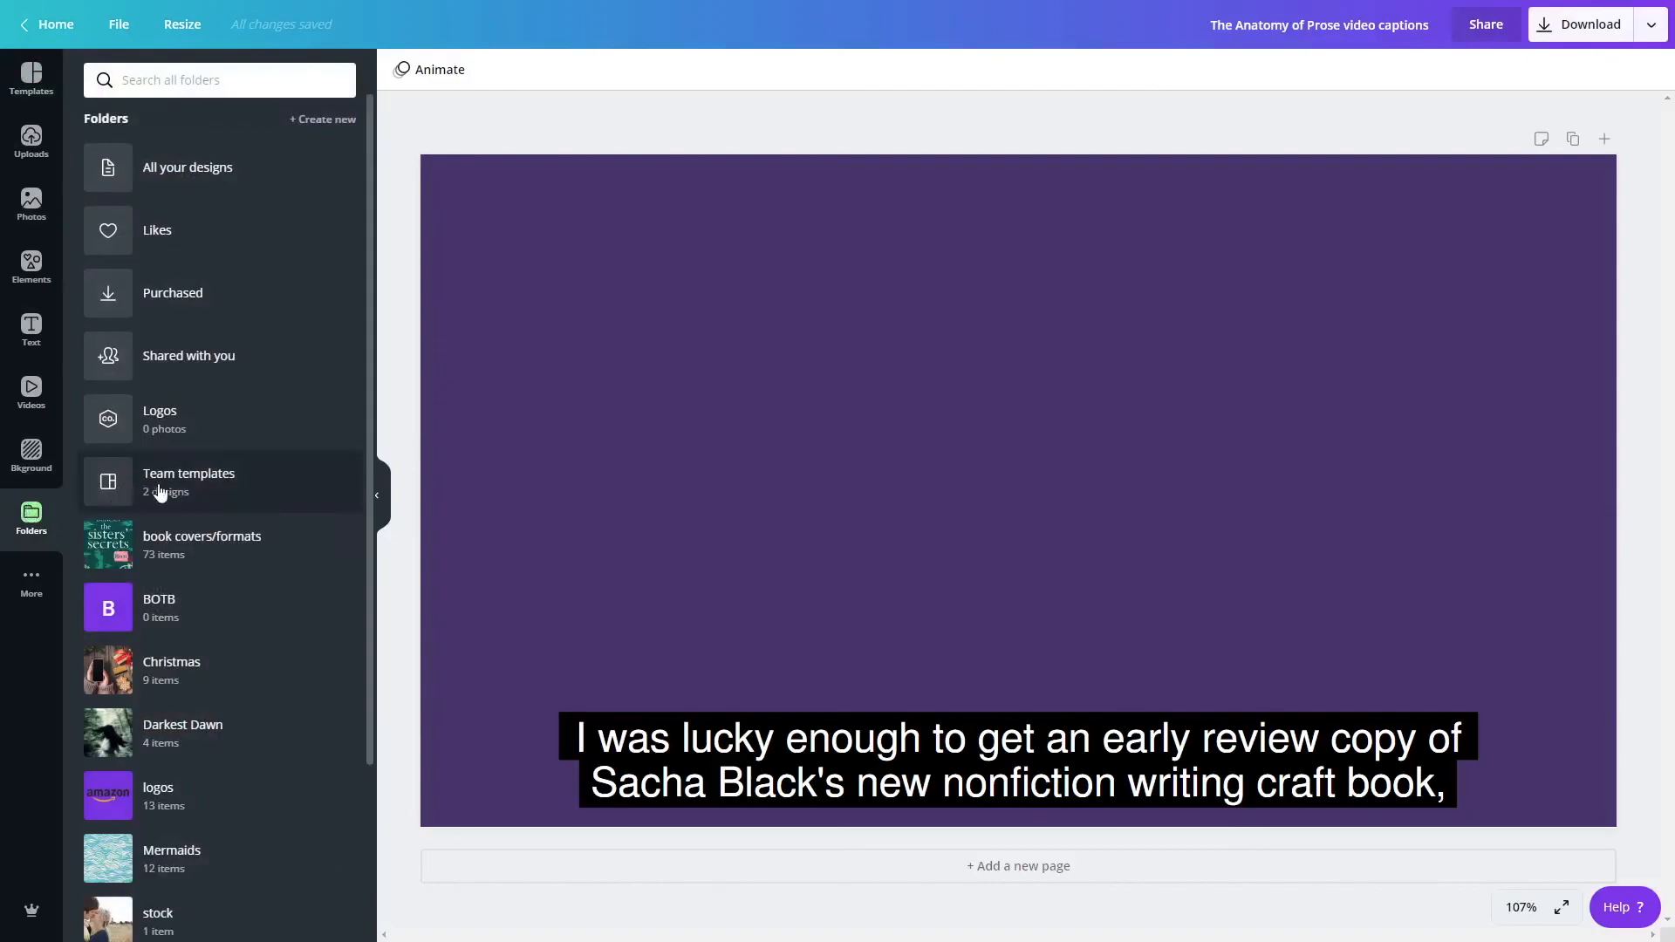
left_click(223, 556)
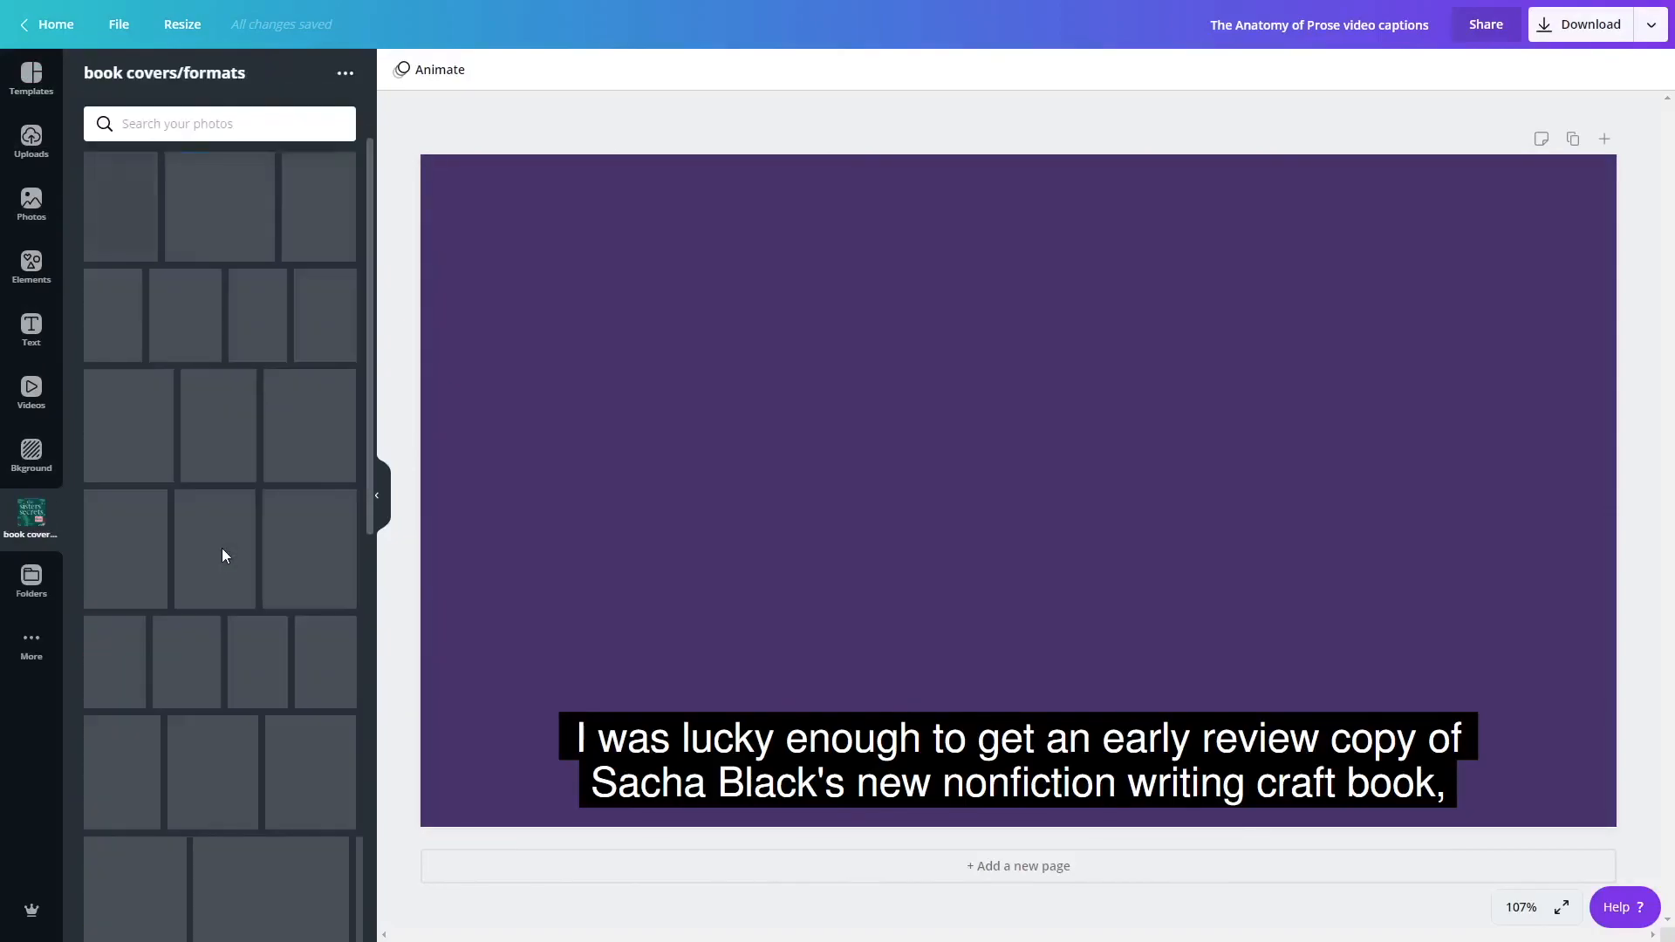
scroll(223, 555, "down", 1)
scroll(224, 556, "down", 7)
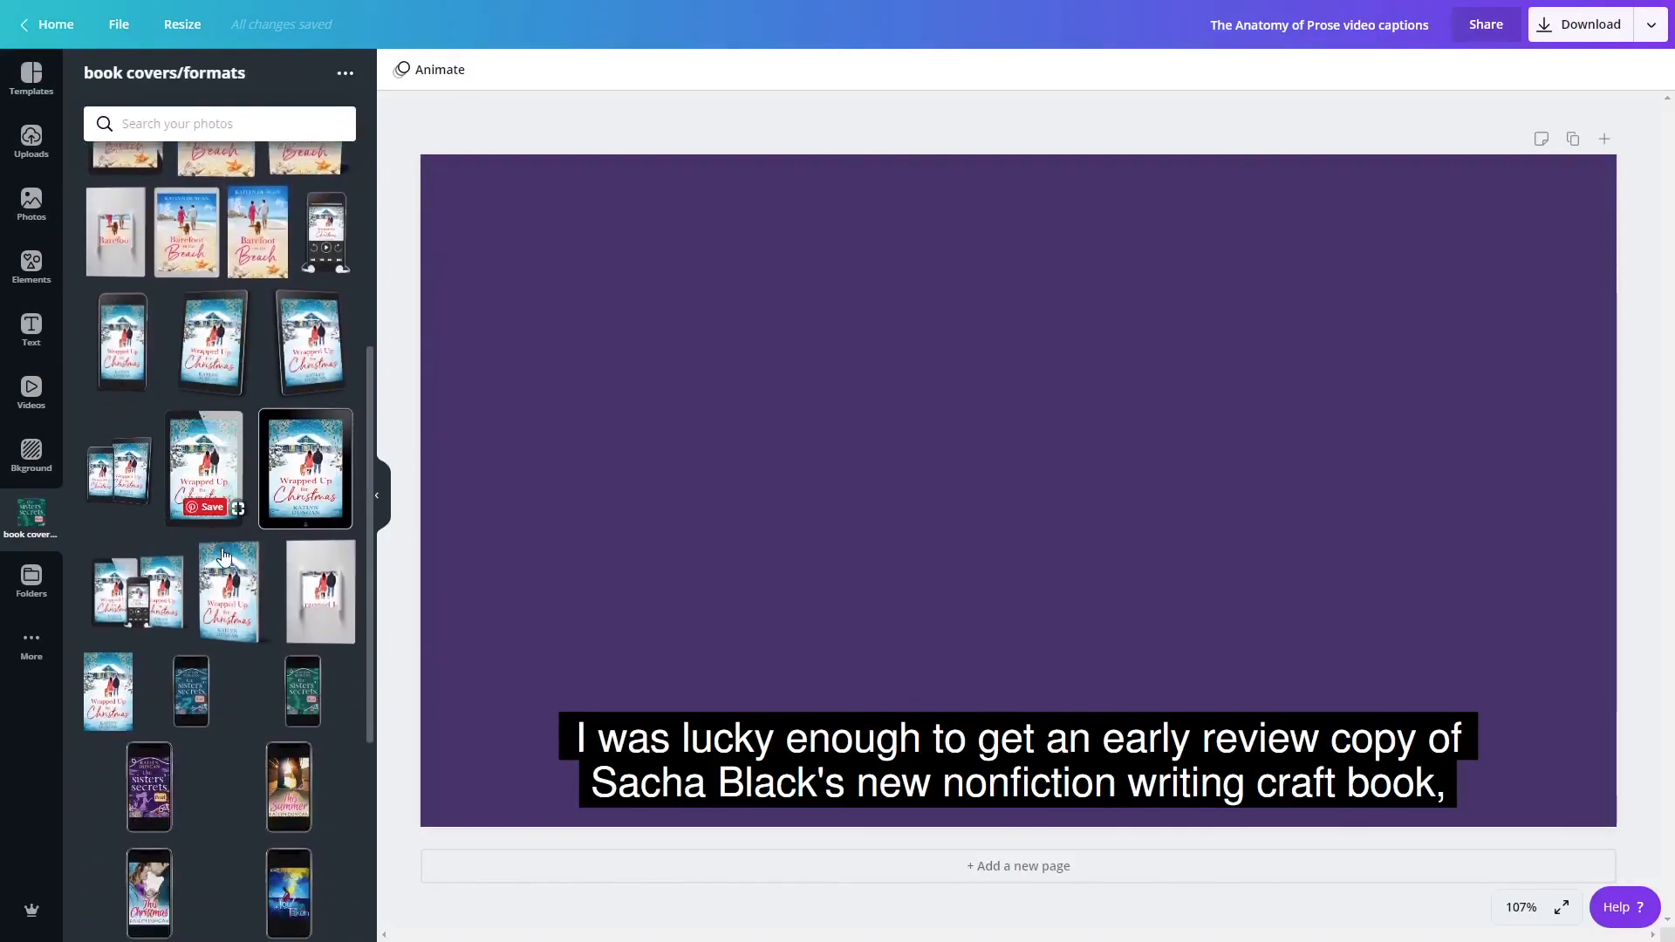
scroll(222, 550, "down", 7)
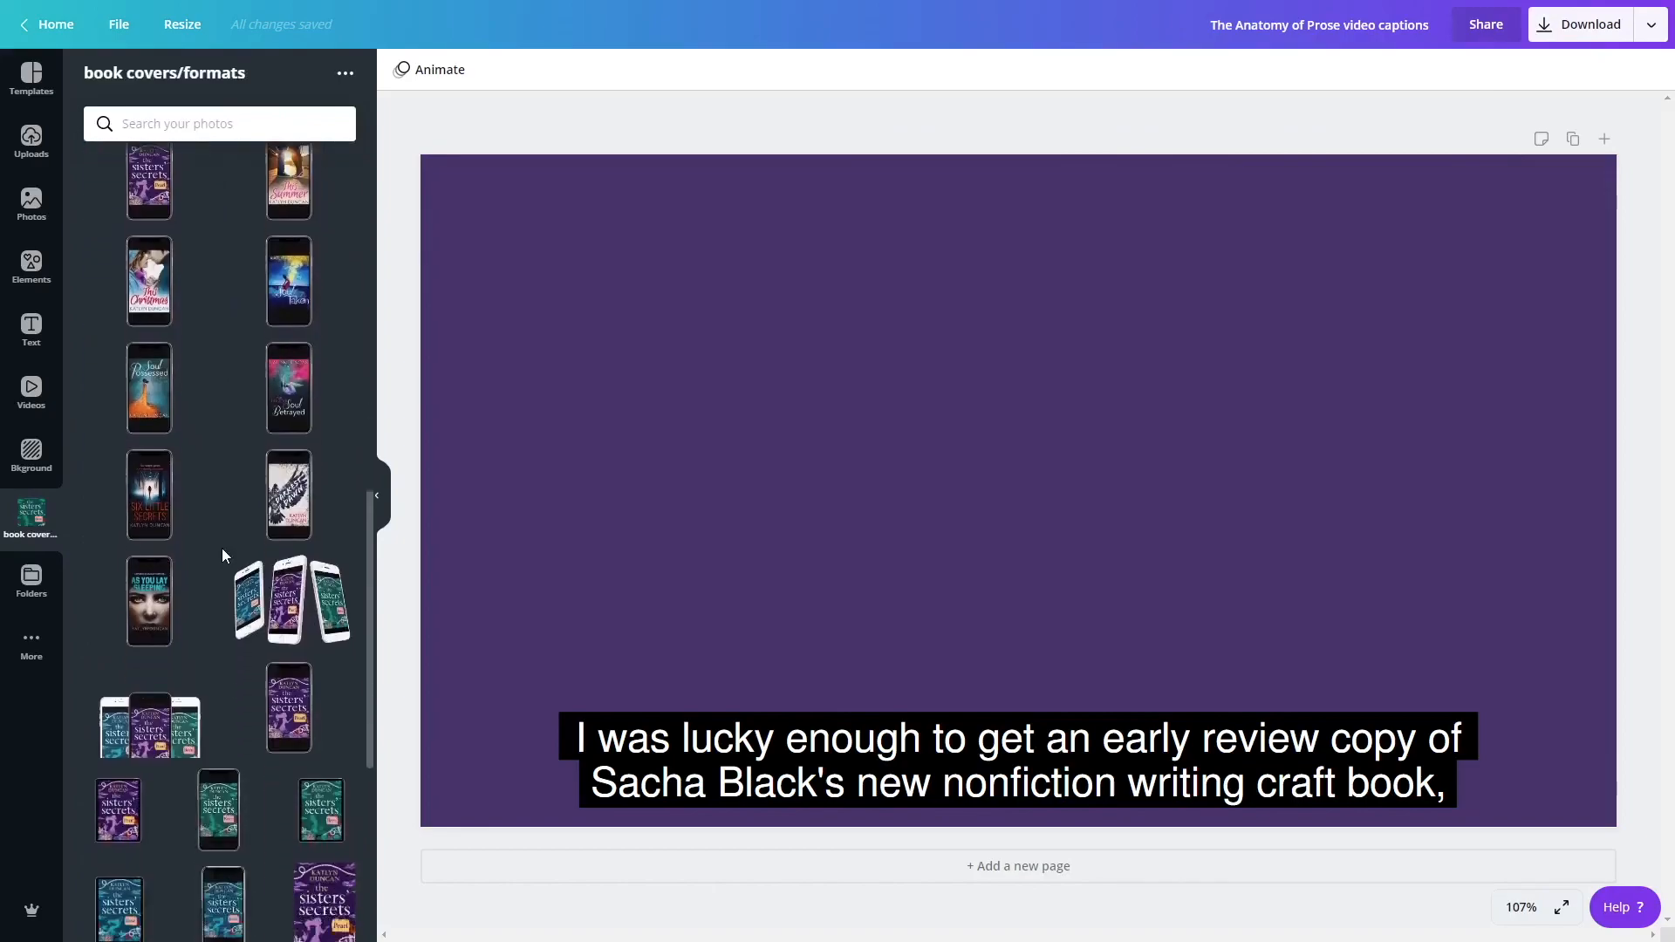
scroll(222, 550, "down", 3)
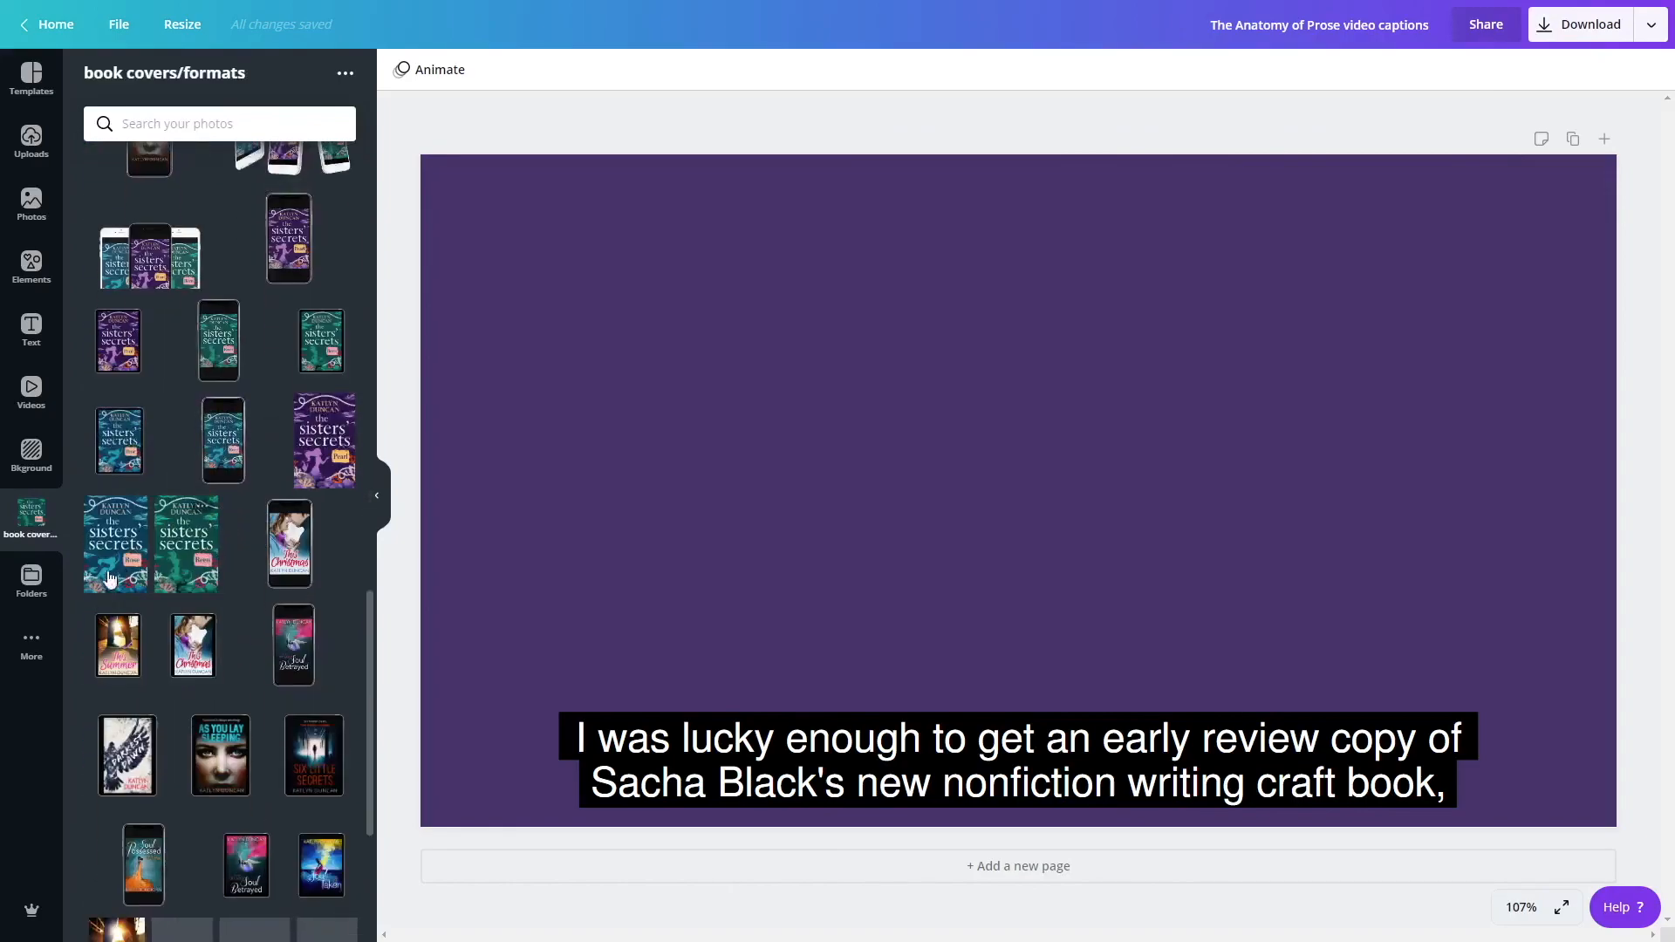
Look through the images stored in the Mermaids folder and open the Youtube folder.
left_click(30, 577)
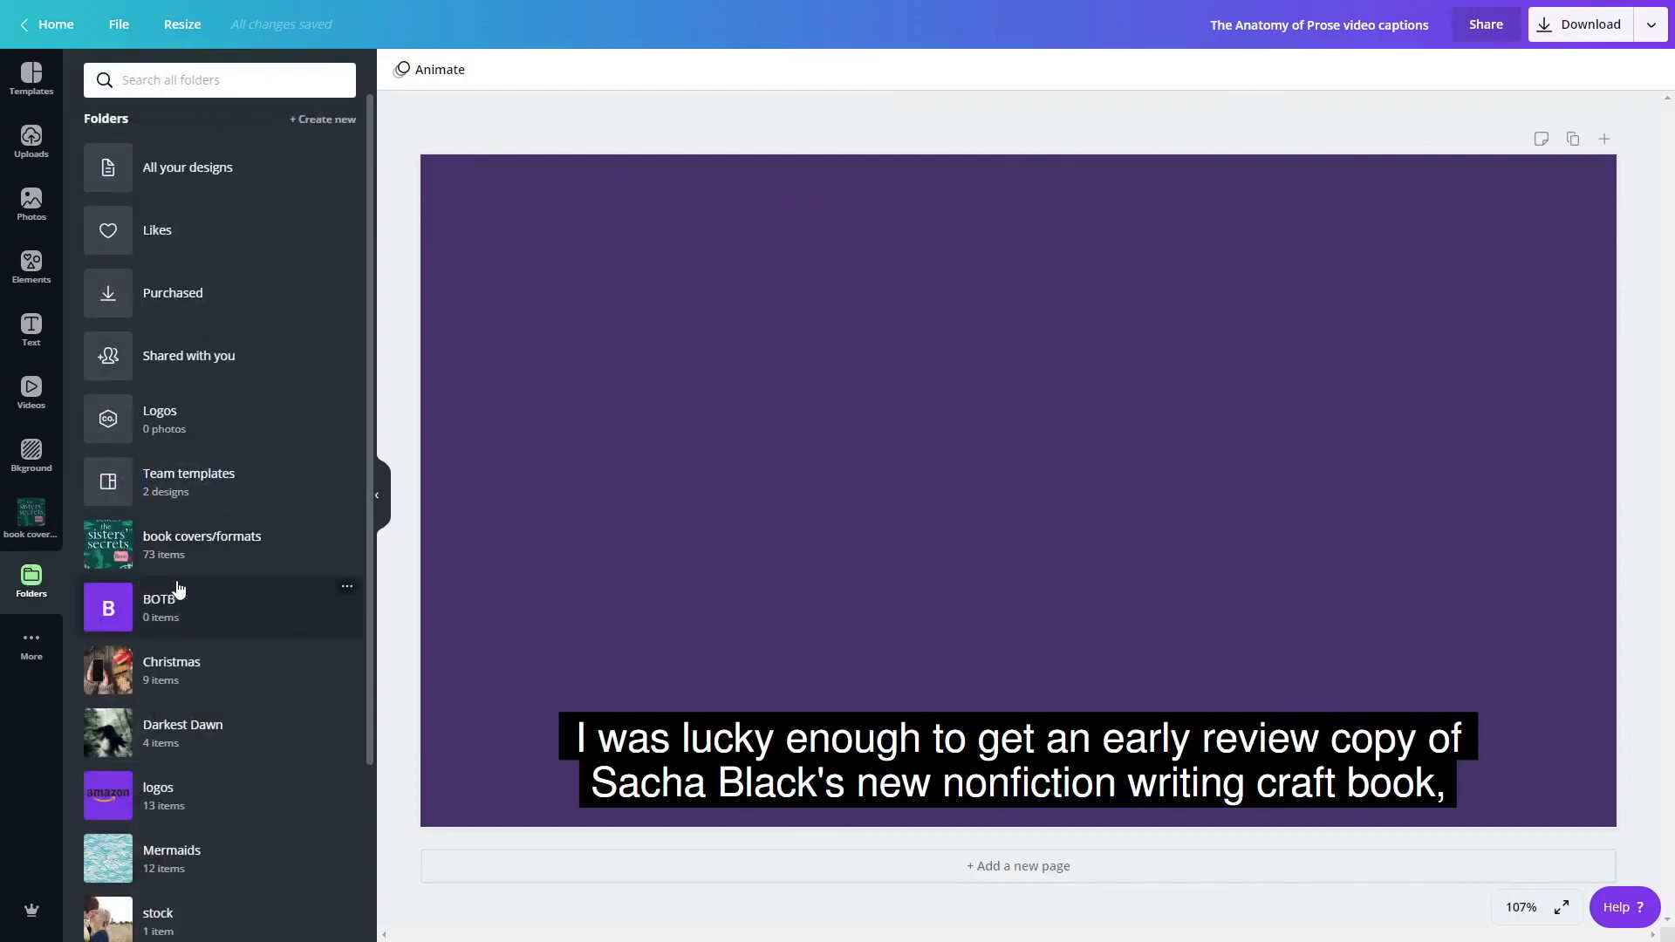
scroll(214, 603, "down", 3)
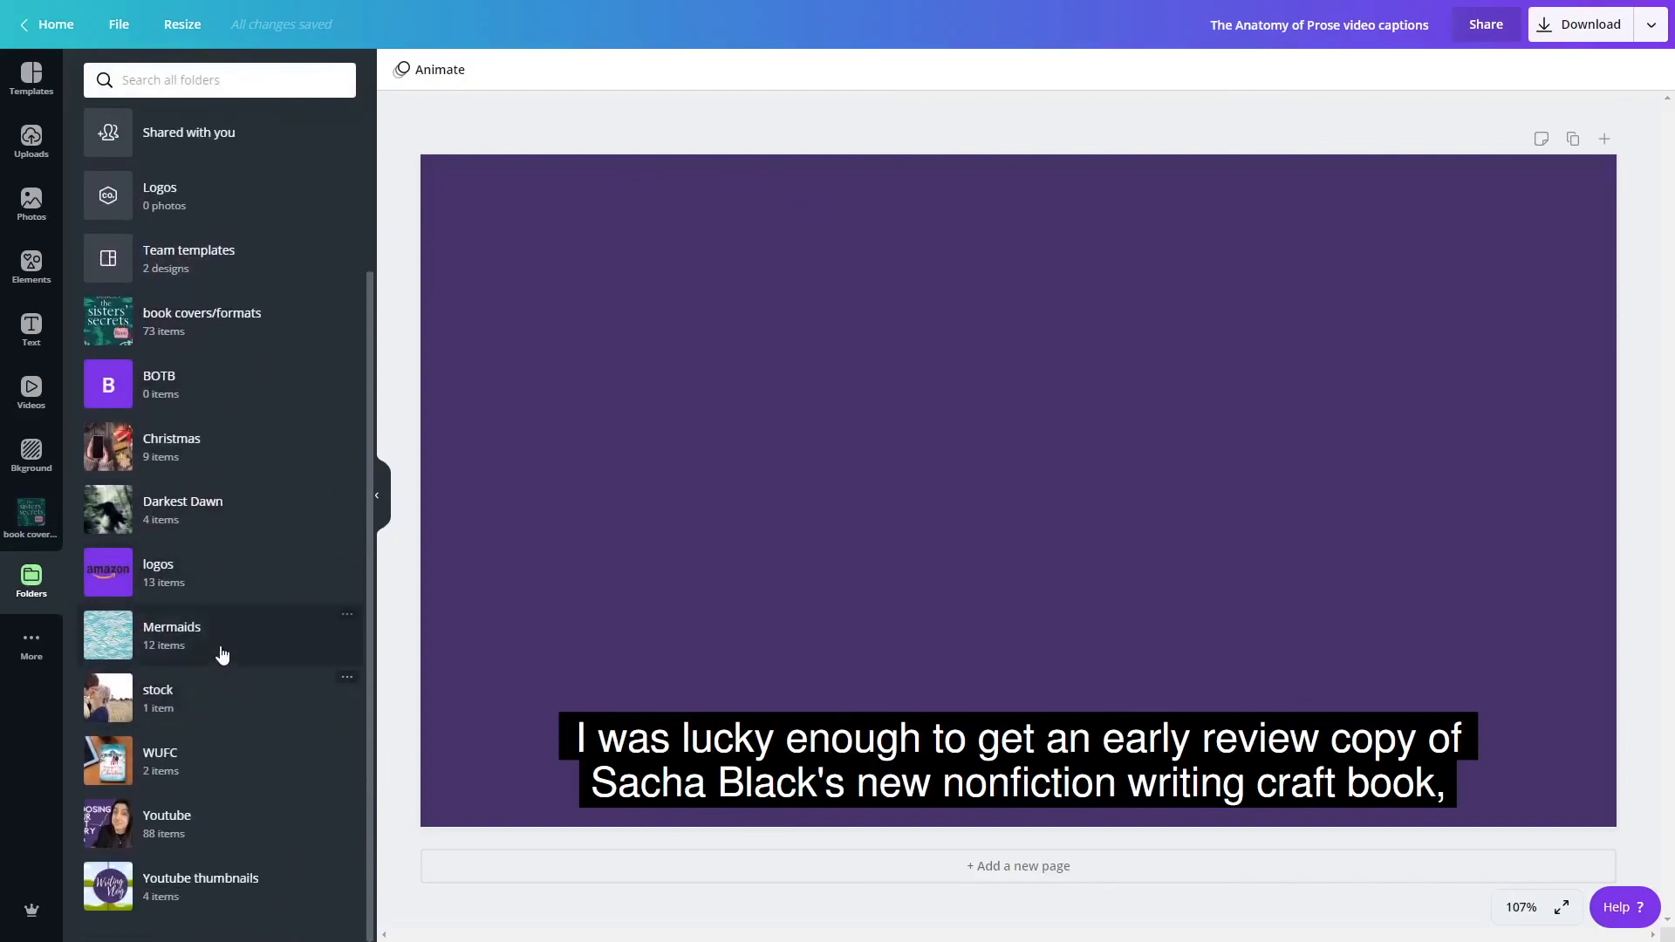
left_click(224, 653)
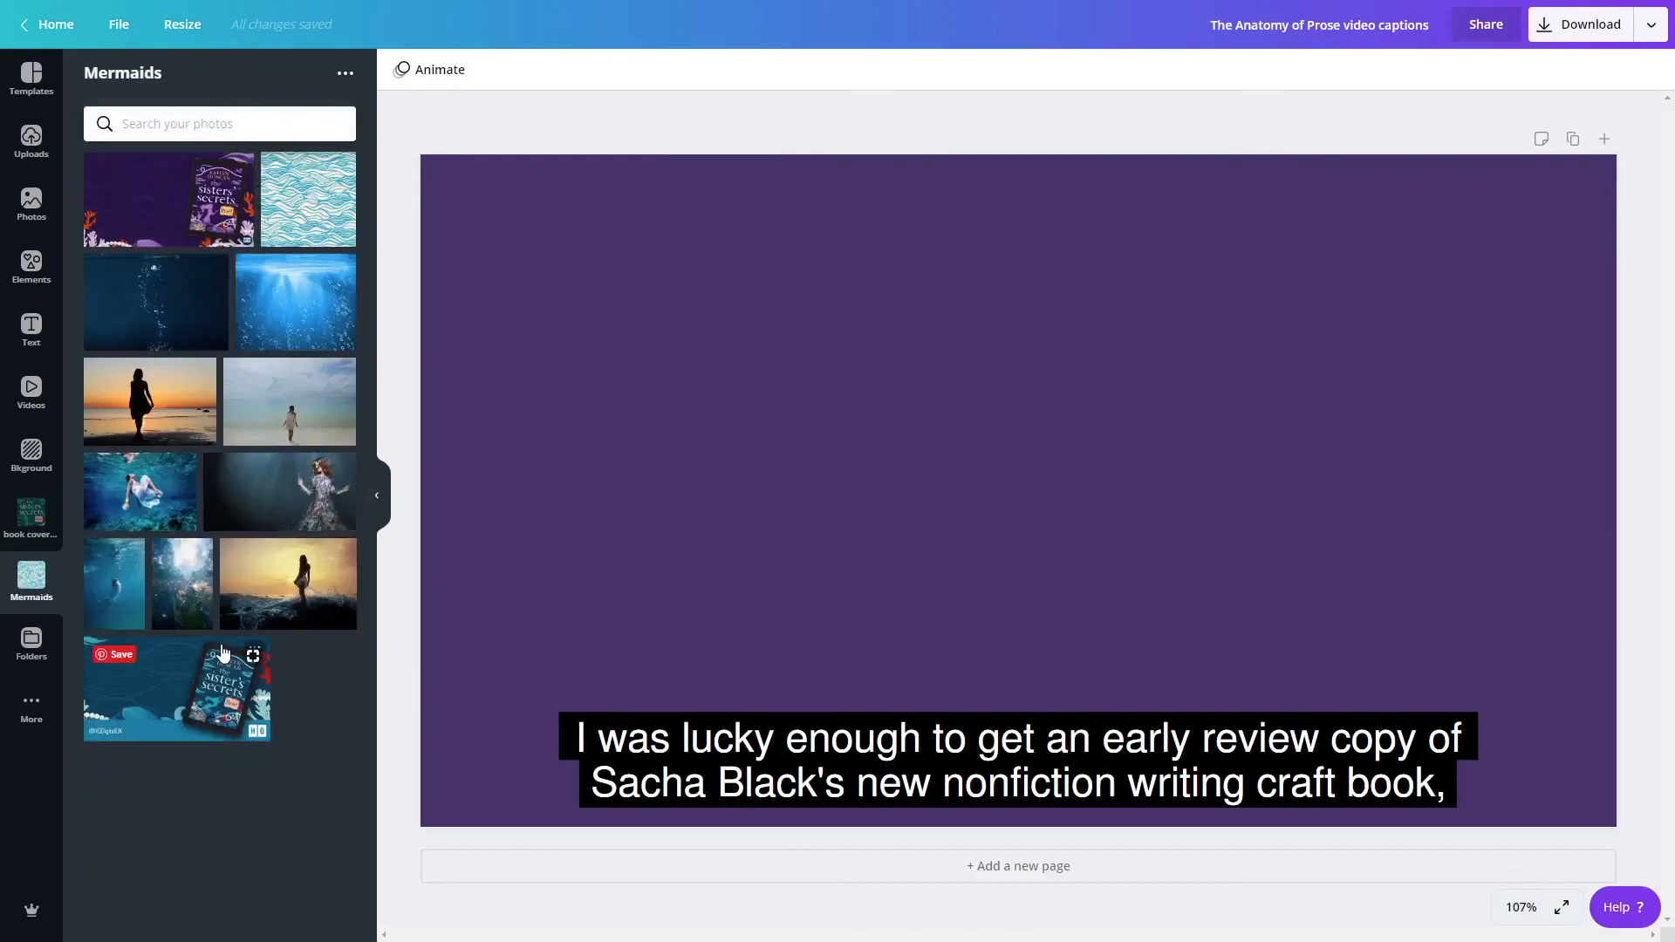
left_click(29, 644)
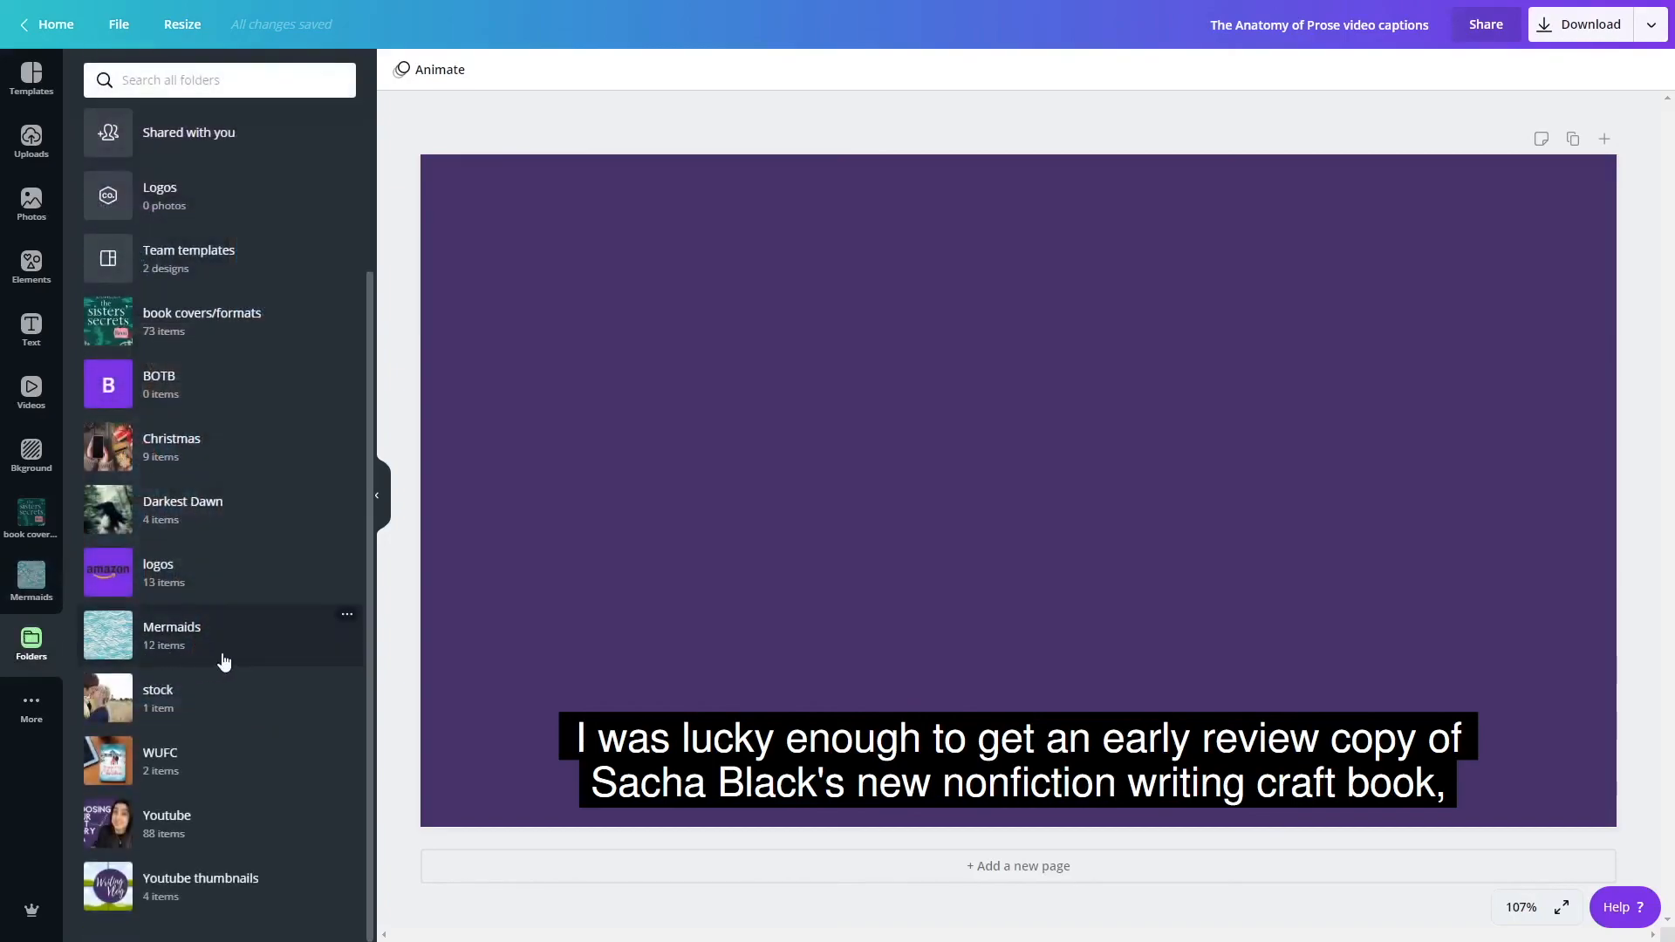
left_click(211, 825)
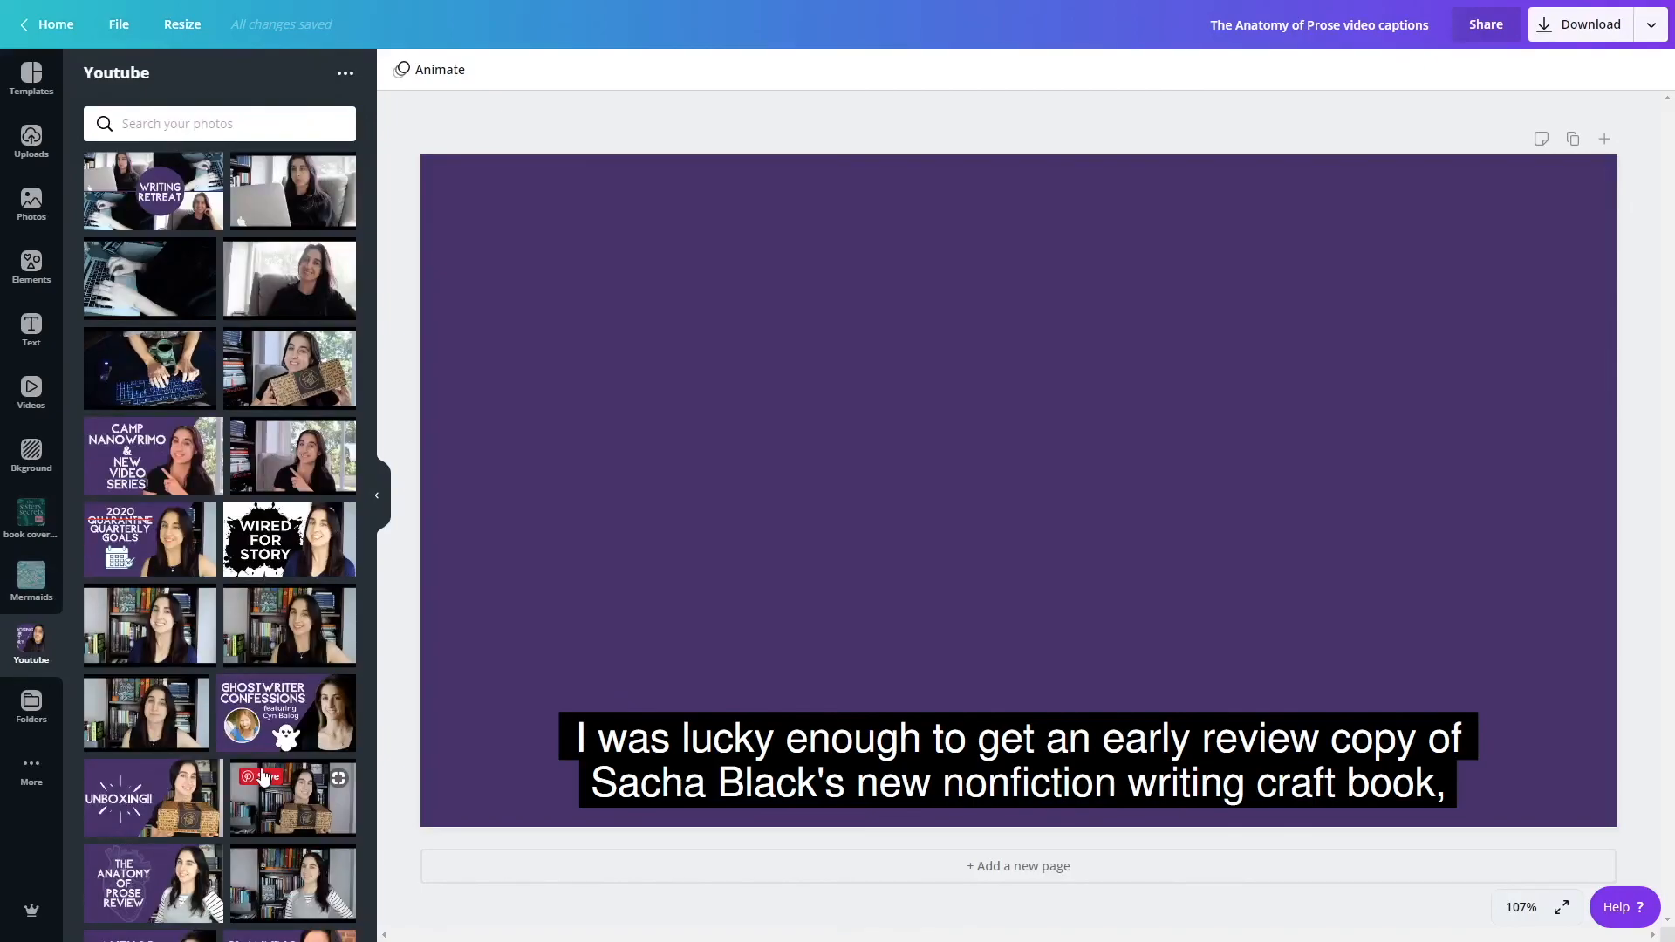